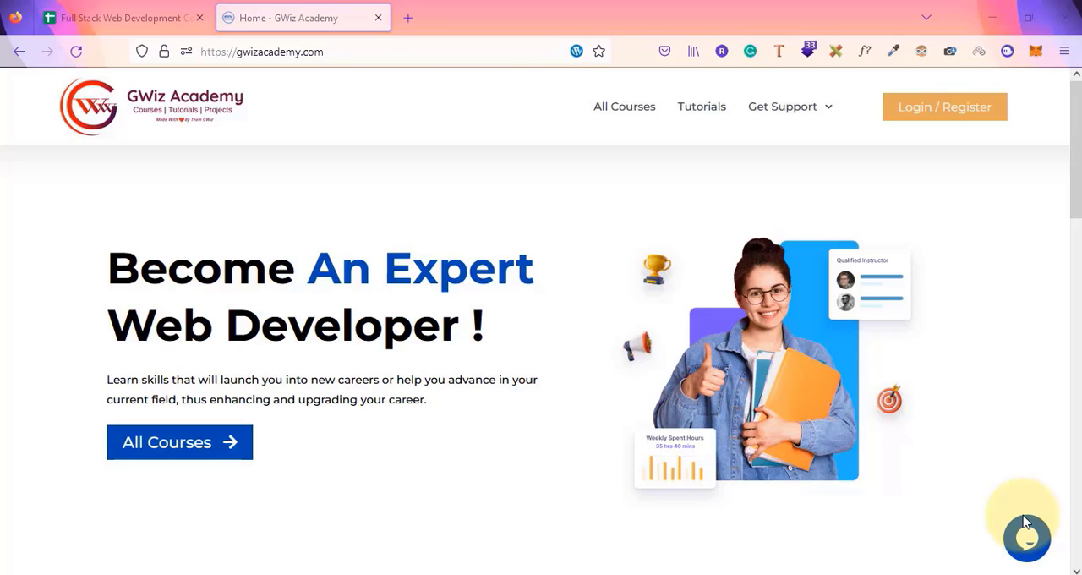
# Switch to the course spreadsheet and select the WordPress Administration Course topic list
pyautogui.click(158, 7)
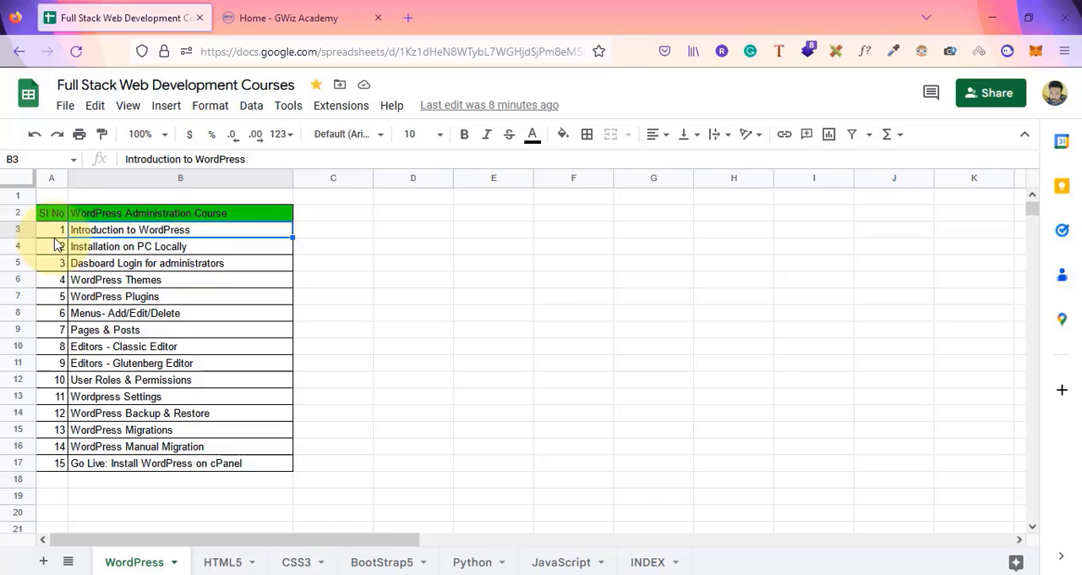
pyautogui.moveTo(54, 236)
pyautogui.mouseDown()
pyautogui.moveTo(84, 317)
pyautogui.moveTo(93, 471)
pyautogui.mouseUp()
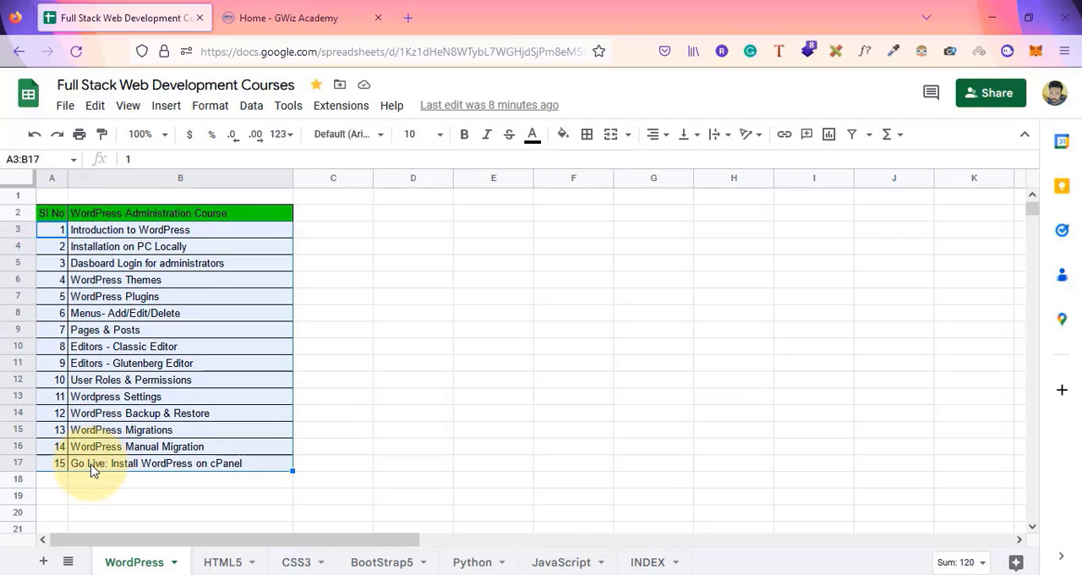
pyautogui.click(300, 242)
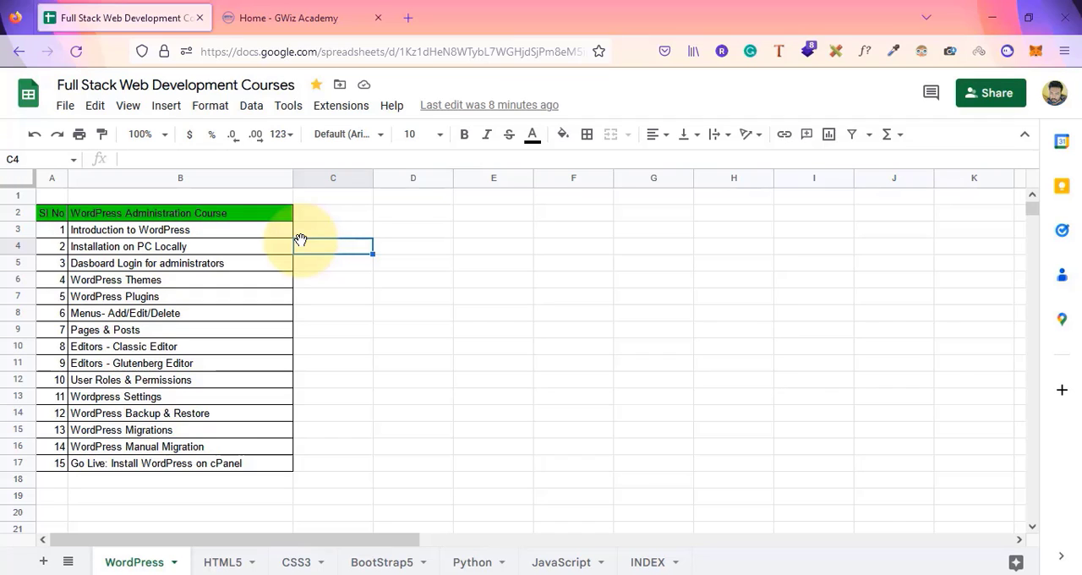
# Review the first course topics, from Introduction to WordPress through Editors - Glutenberg Editor
pyautogui.click(213, 252)
pyautogui.click(228, 232)
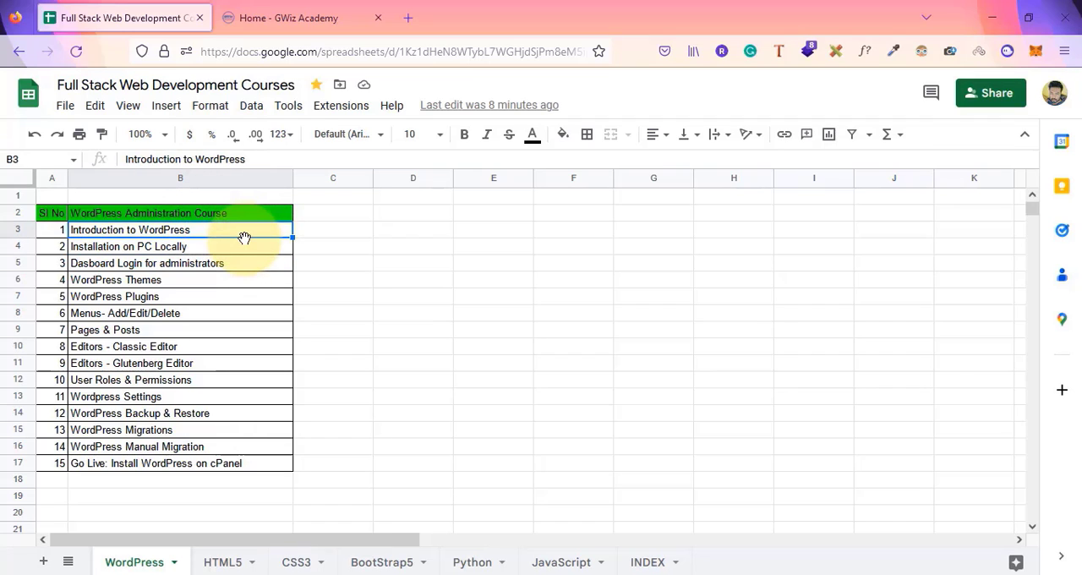
pyautogui.click(243, 256)
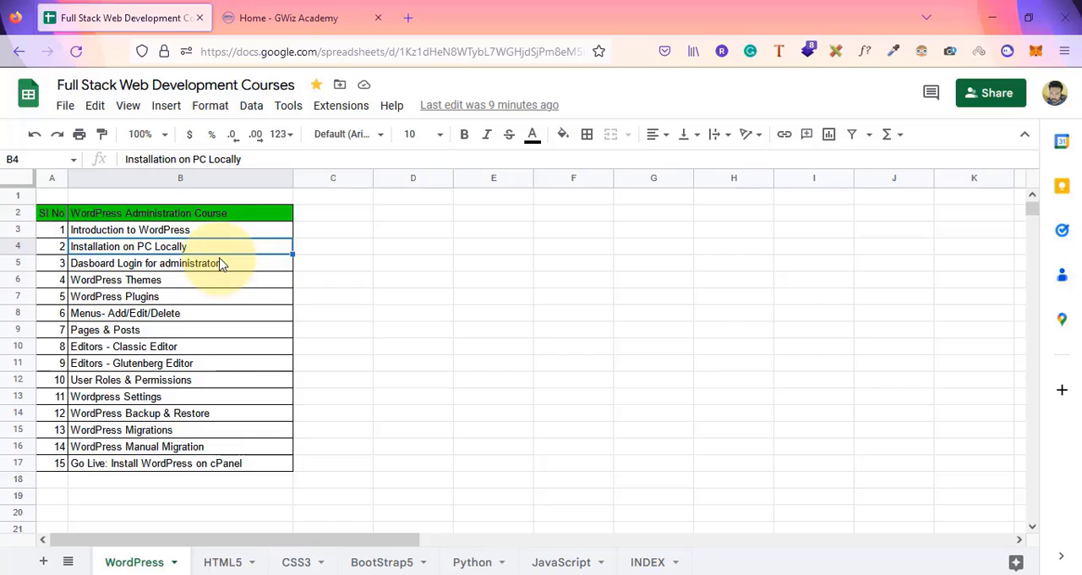
pyautogui.click(224, 258)
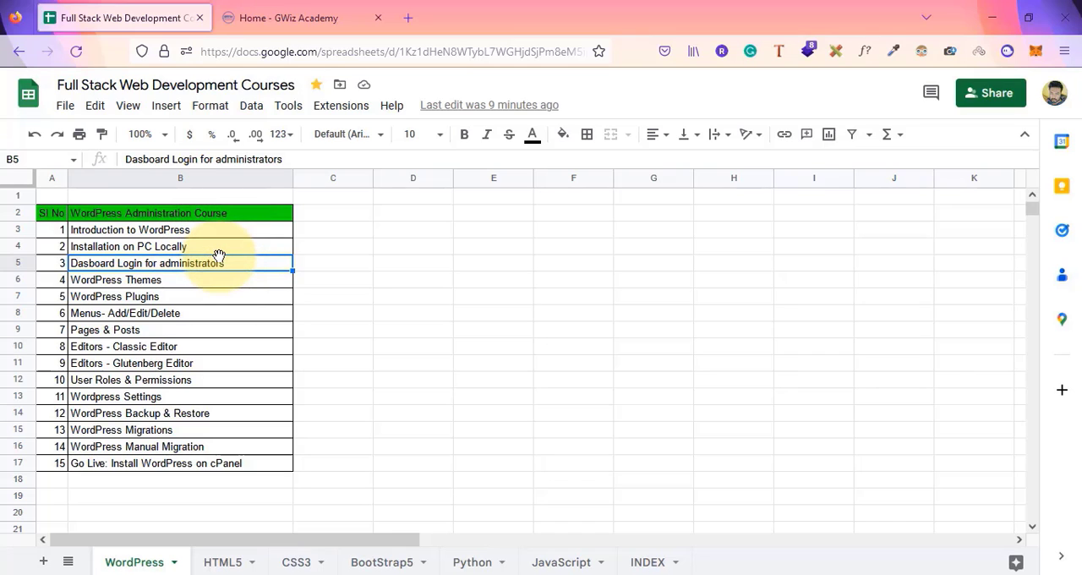
pyautogui.click(184, 285)
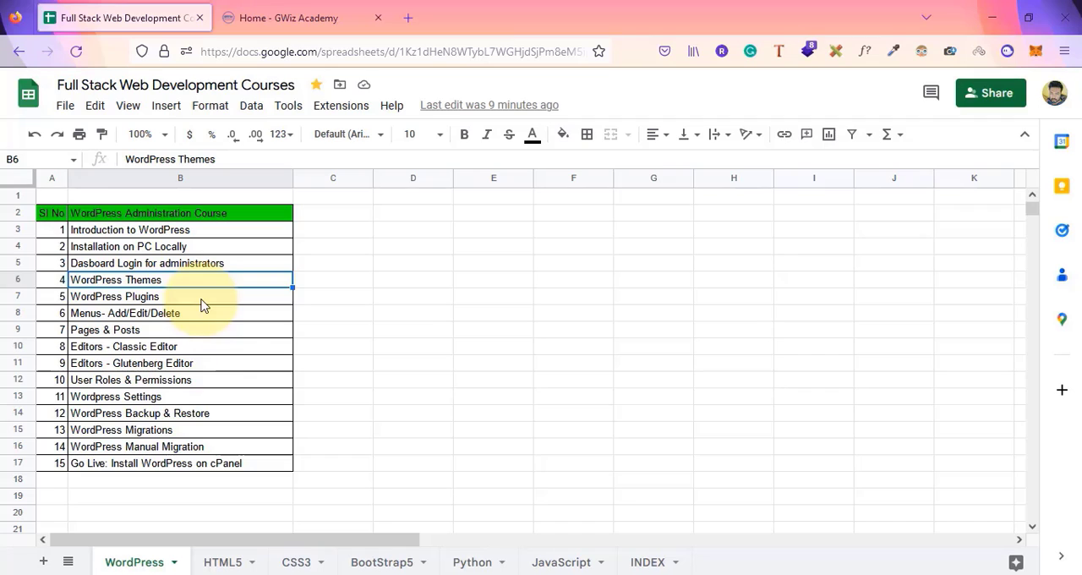
pyautogui.click(201, 301)
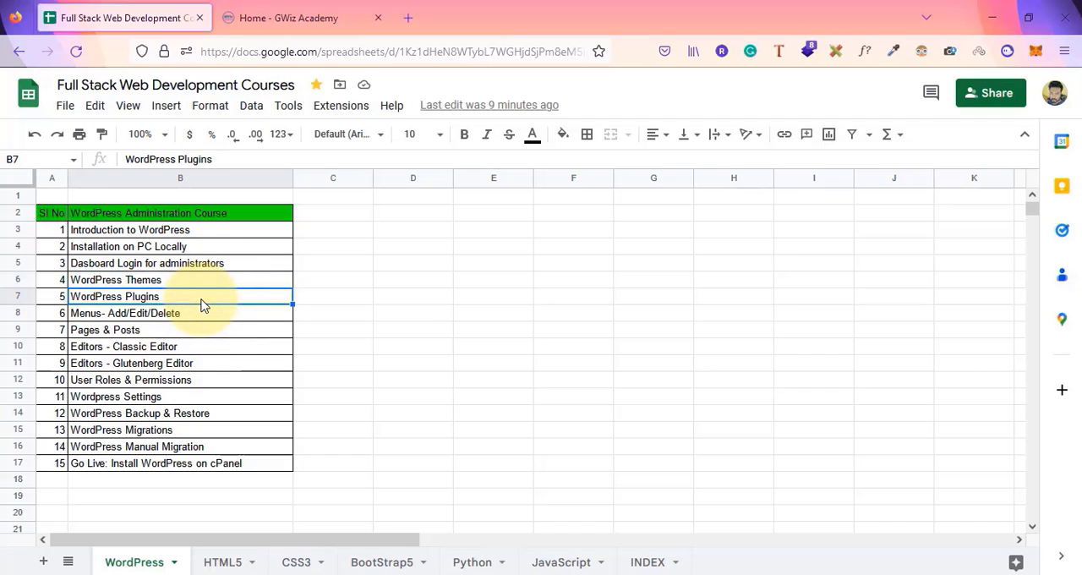
pyautogui.click(229, 314)
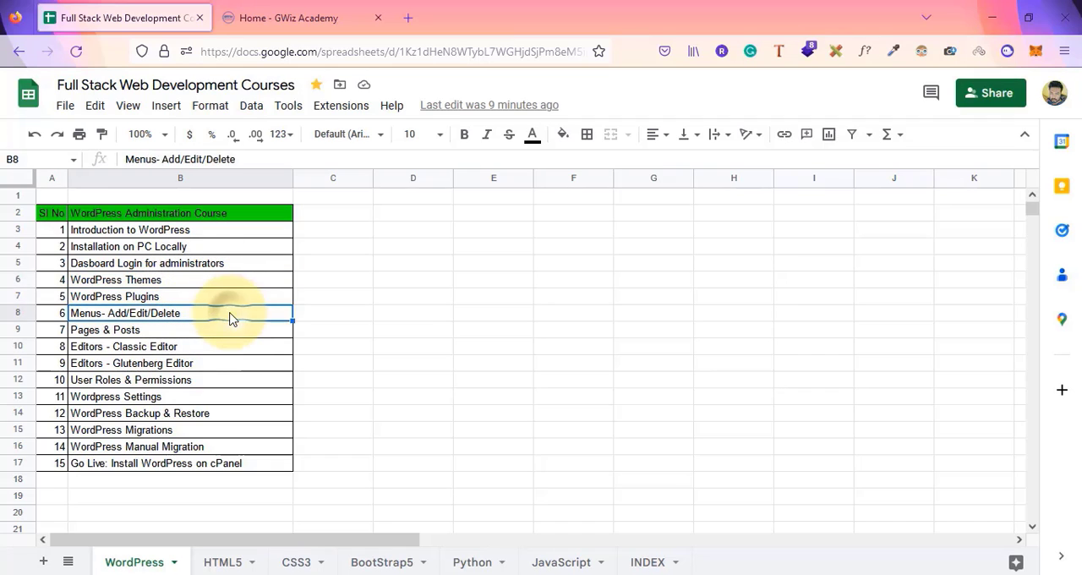
pyautogui.click(239, 336)
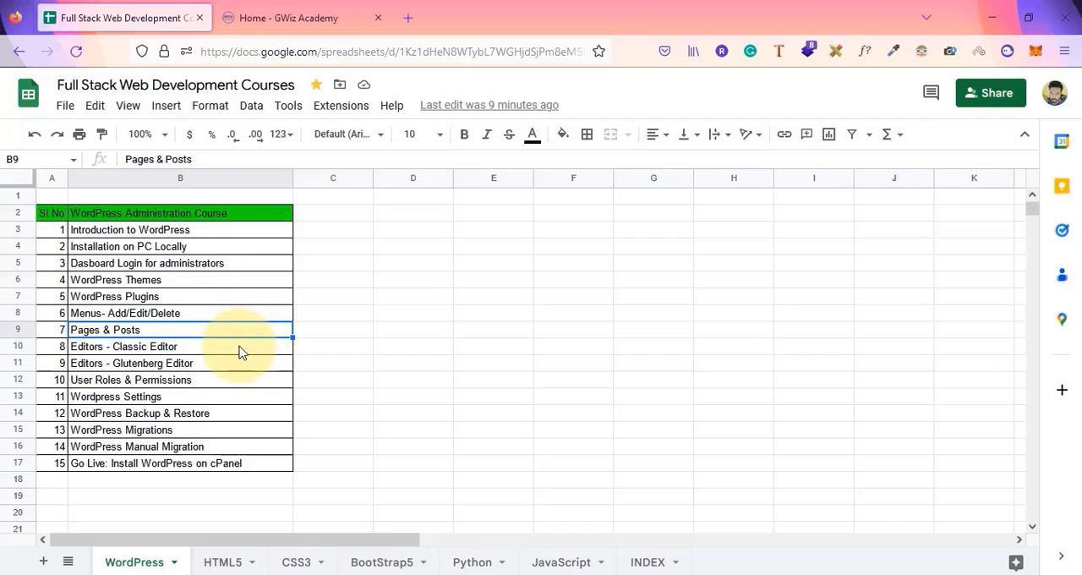
pyautogui.click(239, 353)
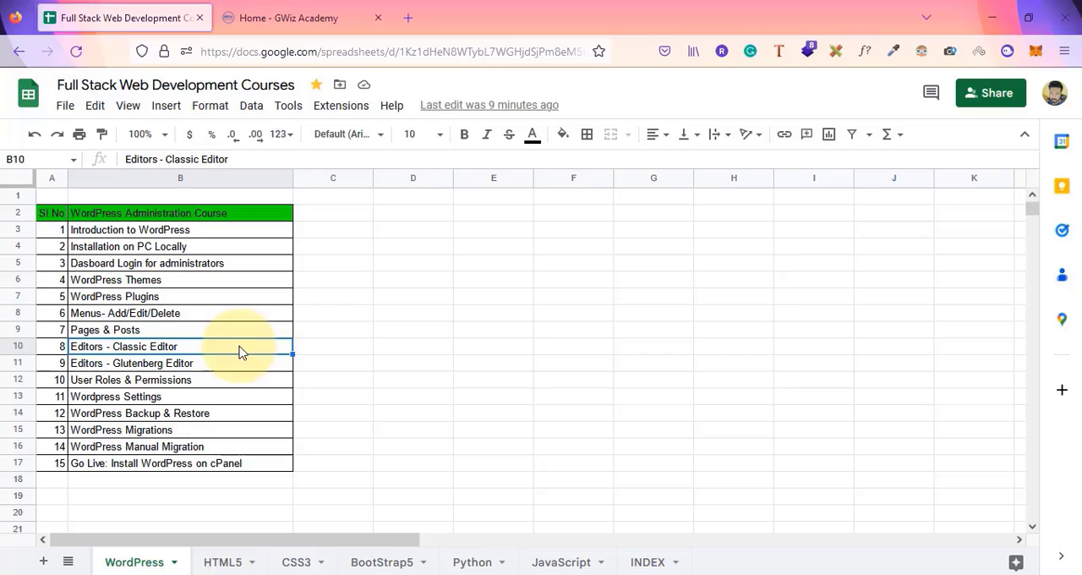
pyautogui.click(243, 363)
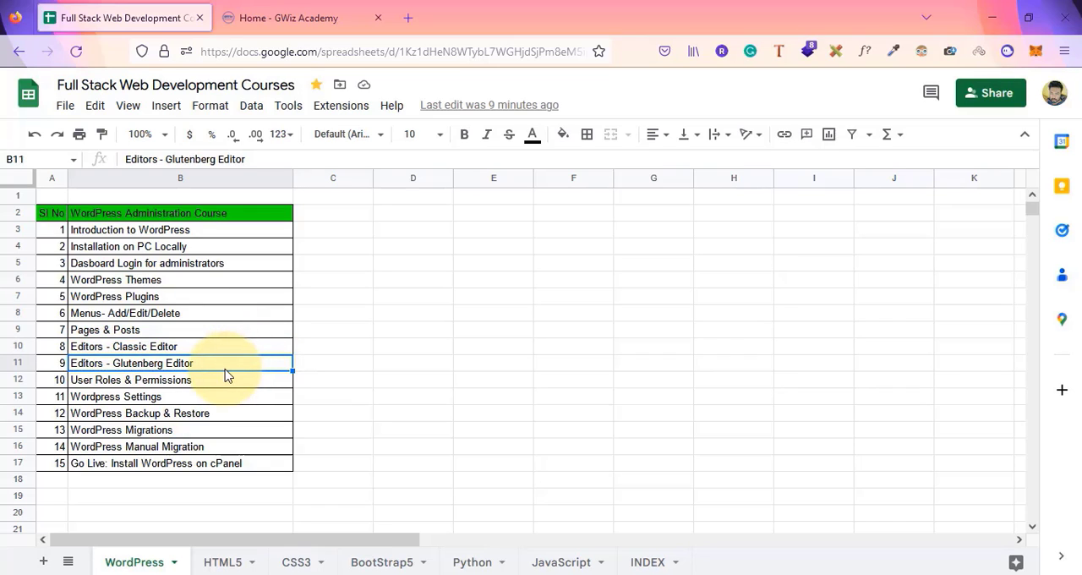
# Review the remaining course topics, from User Roles & Permissions through Go Live: Install WordPress on cPanel
pyautogui.click(181, 353)
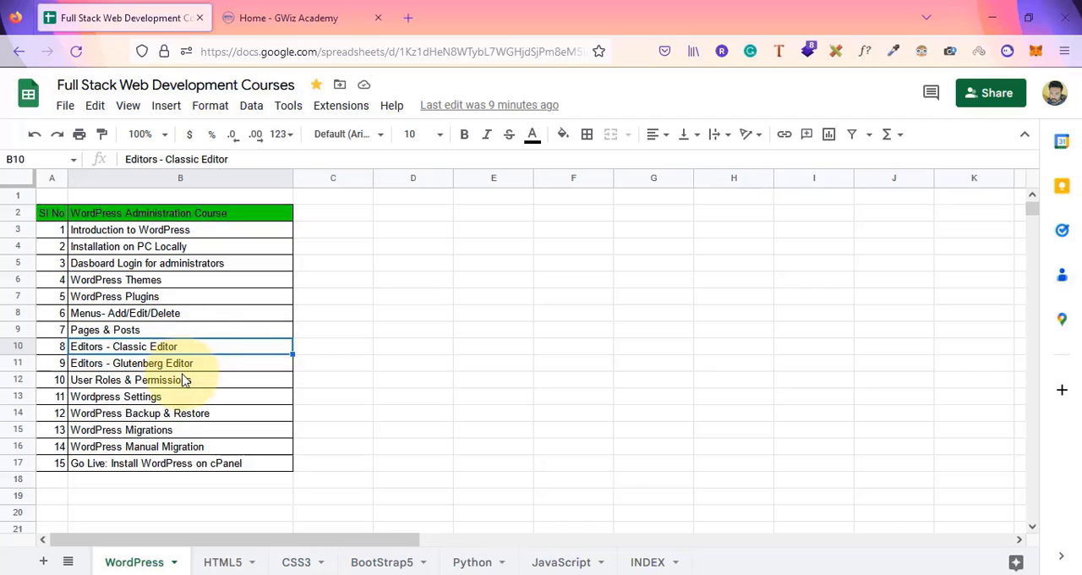
pyautogui.click(182, 382)
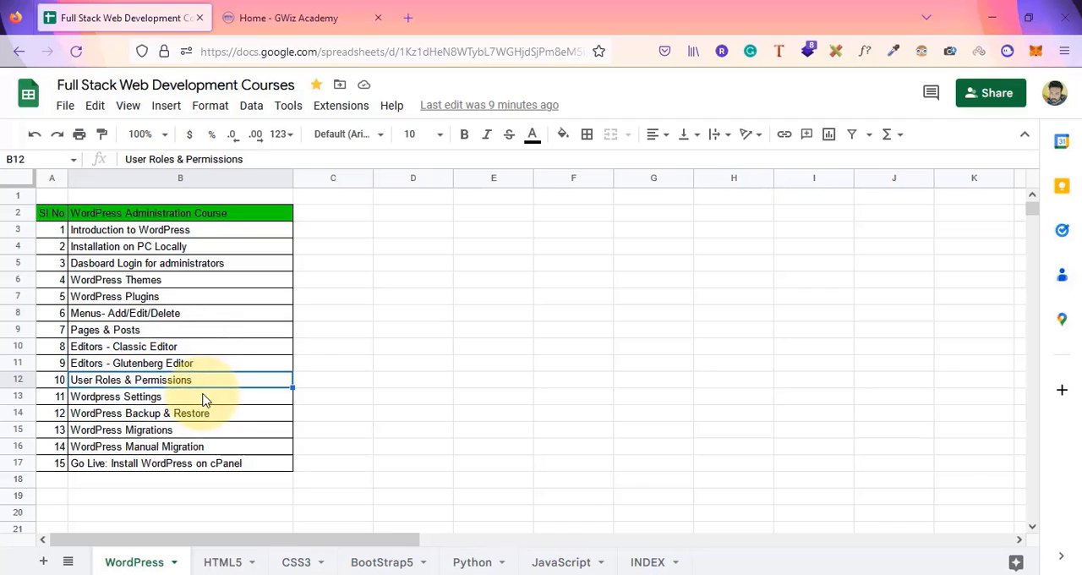
pyautogui.click(203, 398)
pyautogui.click(219, 415)
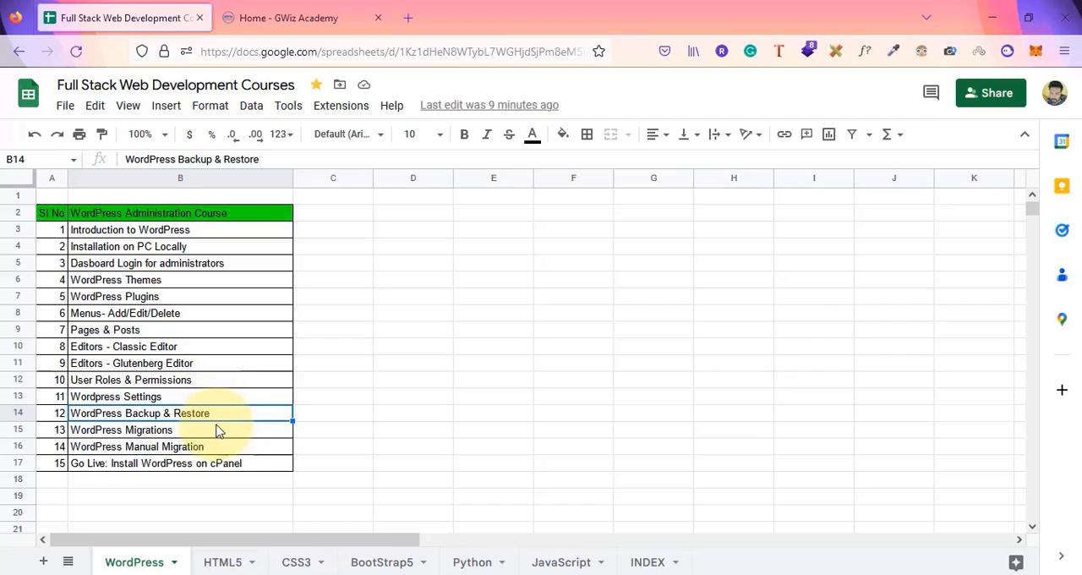
pyautogui.click(216, 430)
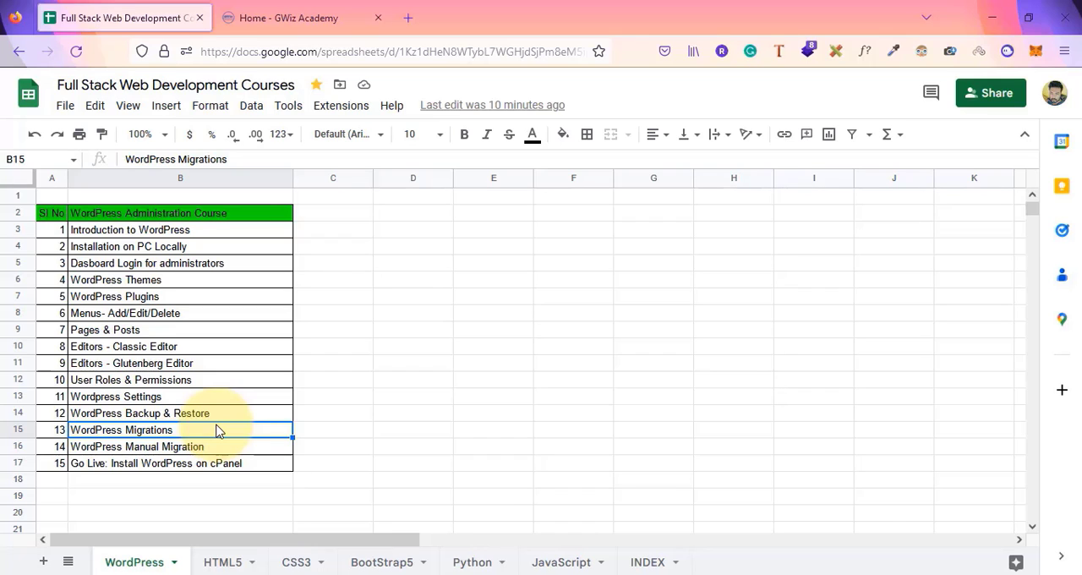
pyautogui.click(181, 448)
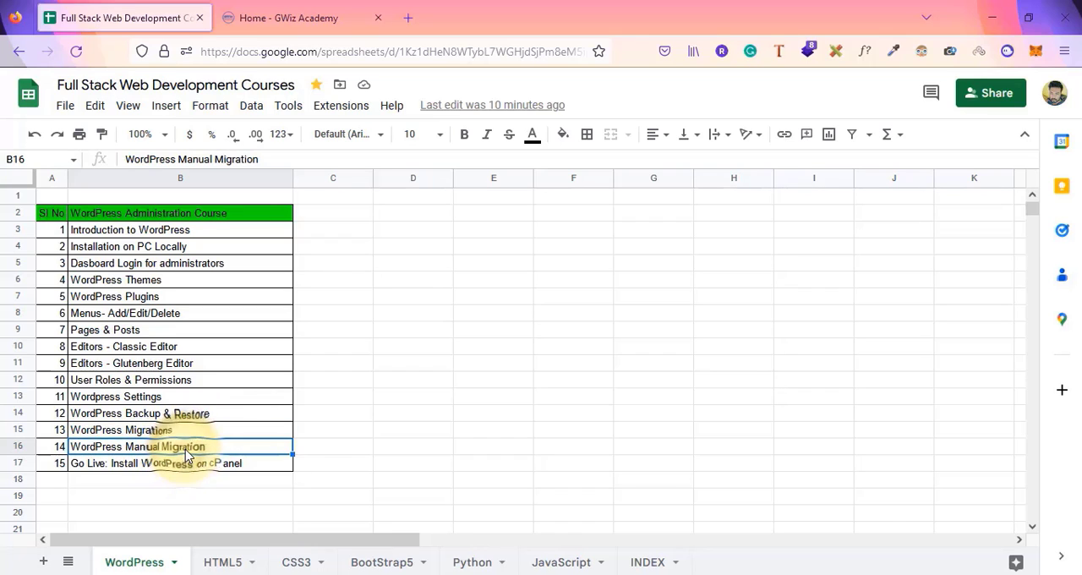
pyautogui.click(224, 433)
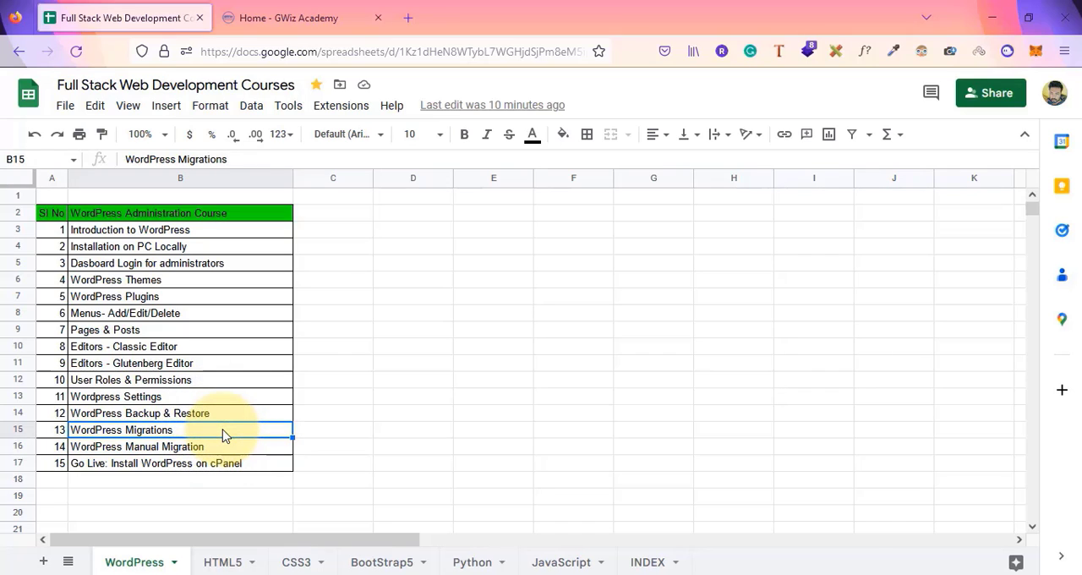
pyautogui.click(221, 454)
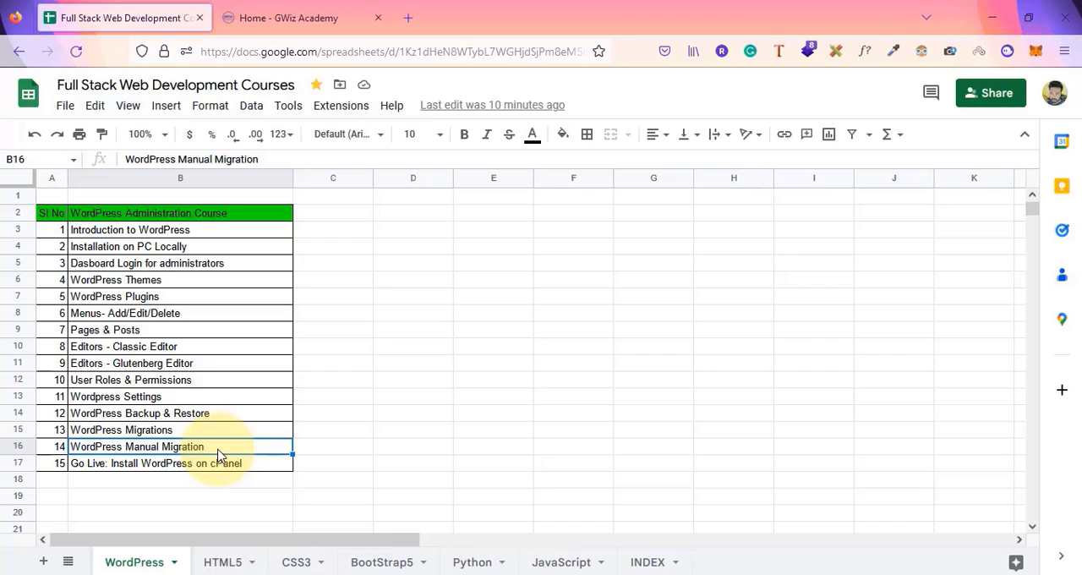
pyautogui.click(211, 464)
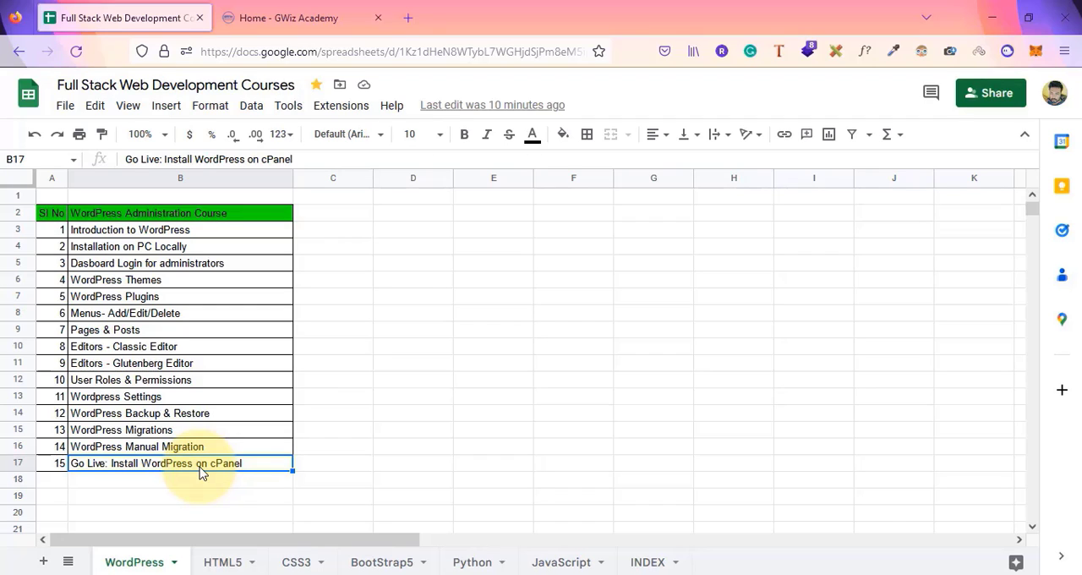
pyautogui.click(190, 236)
pyautogui.moveTo(190, 241); pyautogui.dragTo(222, 464)
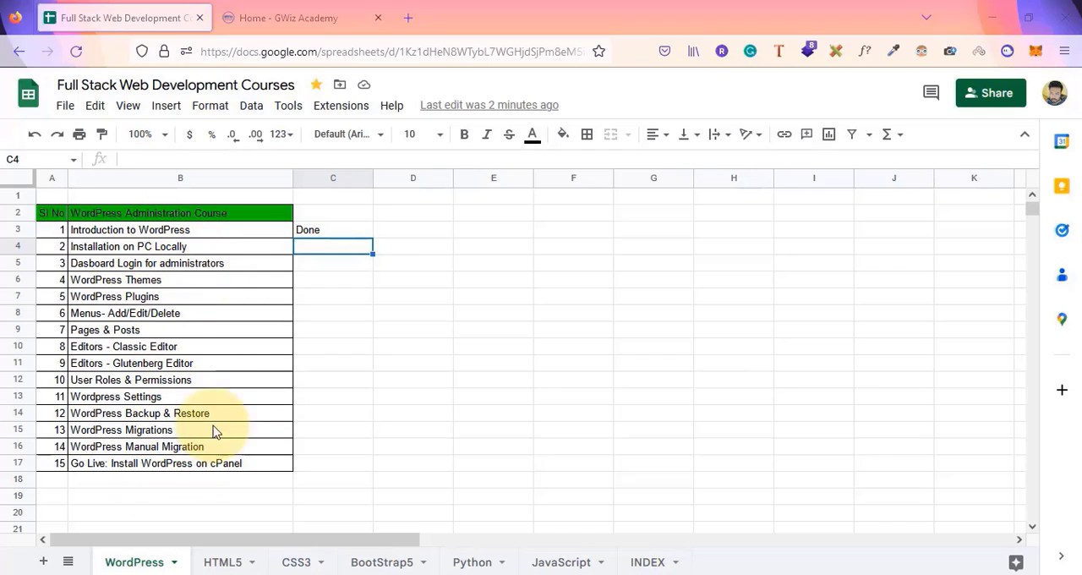
pyautogui.click(165, 252)
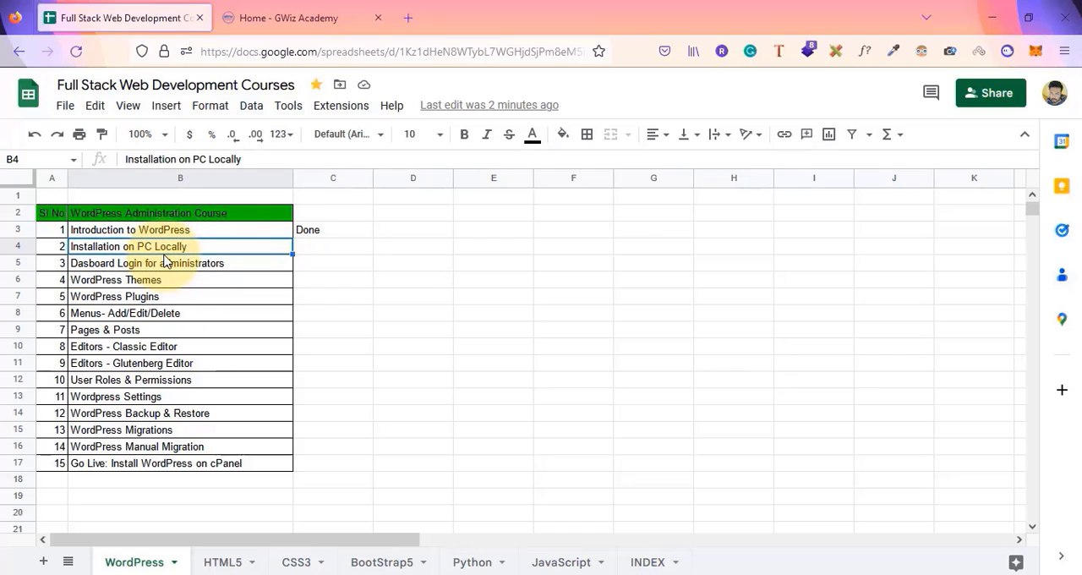
# In a new tab, search Google for wordpresss and open the WordPress.com result
pyautogui.click(411, 11)
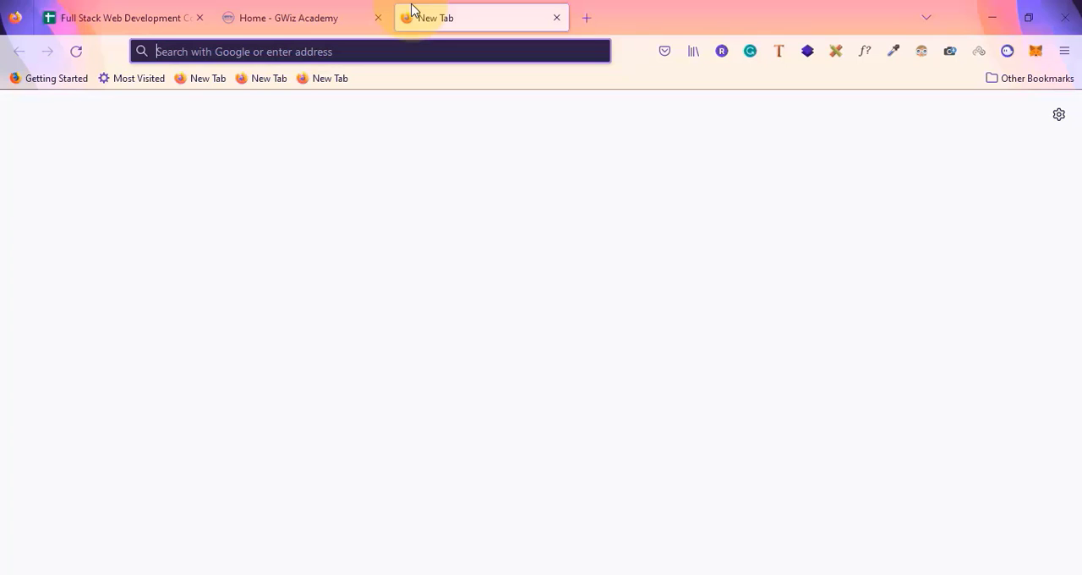
pyautogui.write('word')
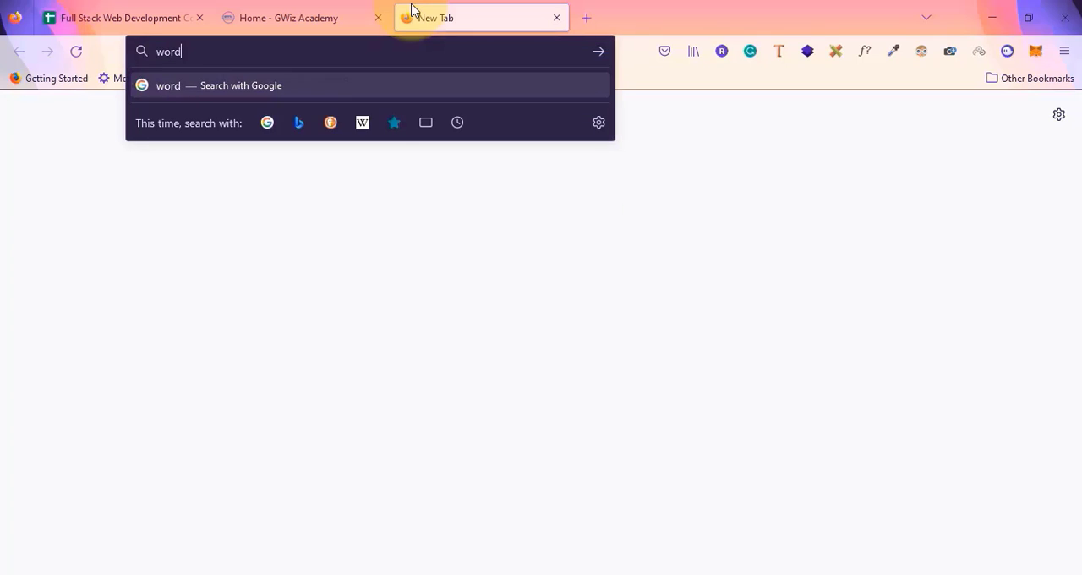
pyautogui.write('presss')
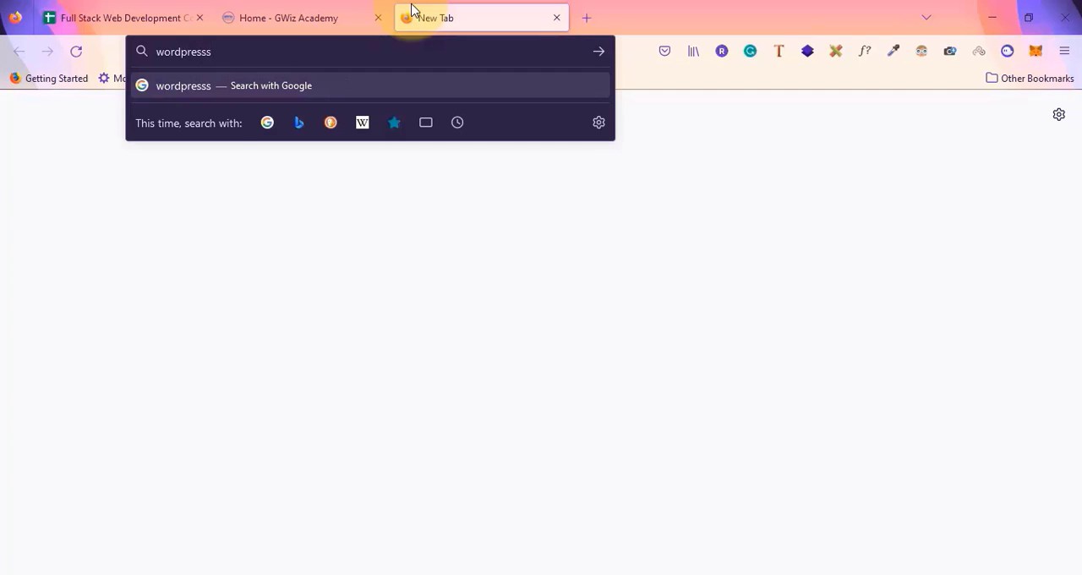
pyautogui.press('Return')
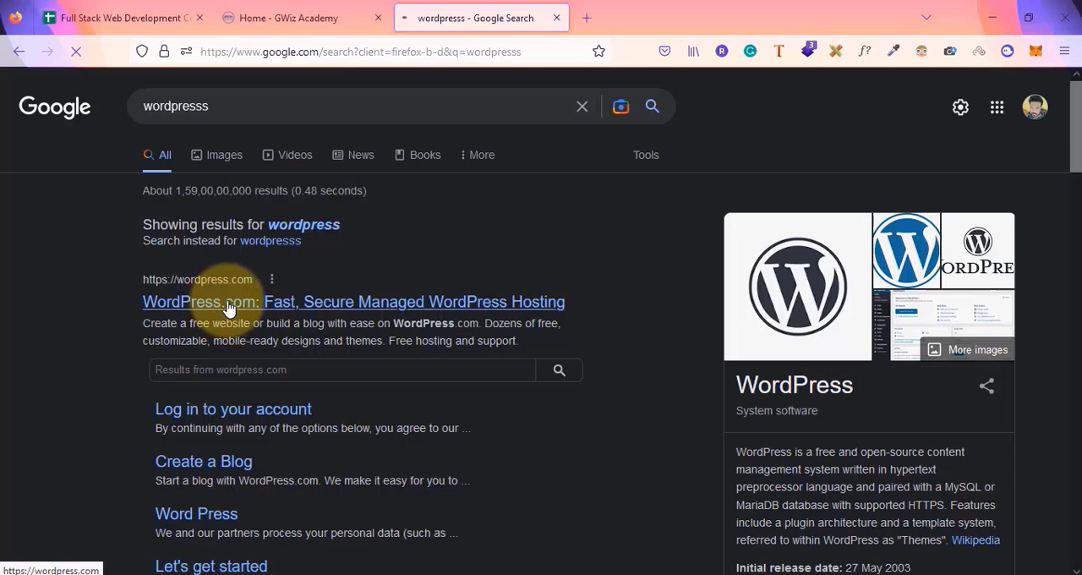
pyautogui.click(421, 282)
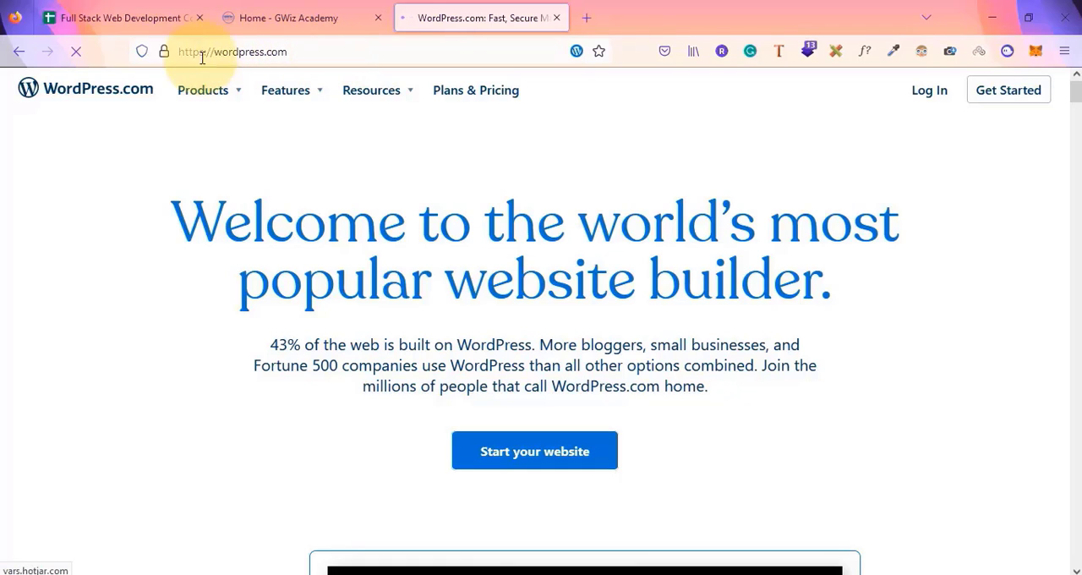
# Change the address to wordpress.org and browse the WordPress.org home page
pyautogui.moveTo(267, 54); pyautogui.dragTo(358, 61)
pyautogui.write('g')
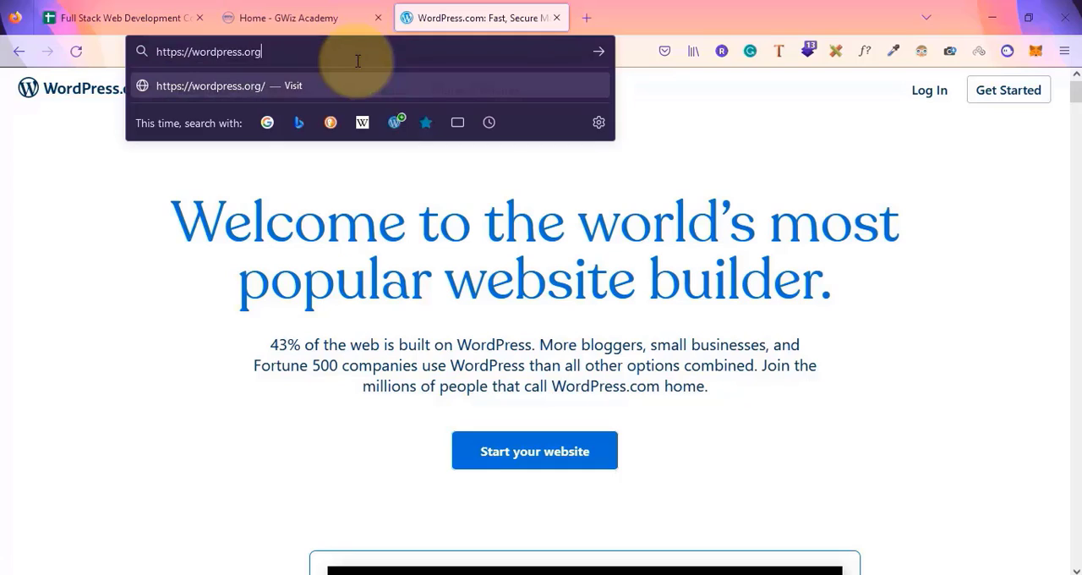
pyautogui.press('Return')
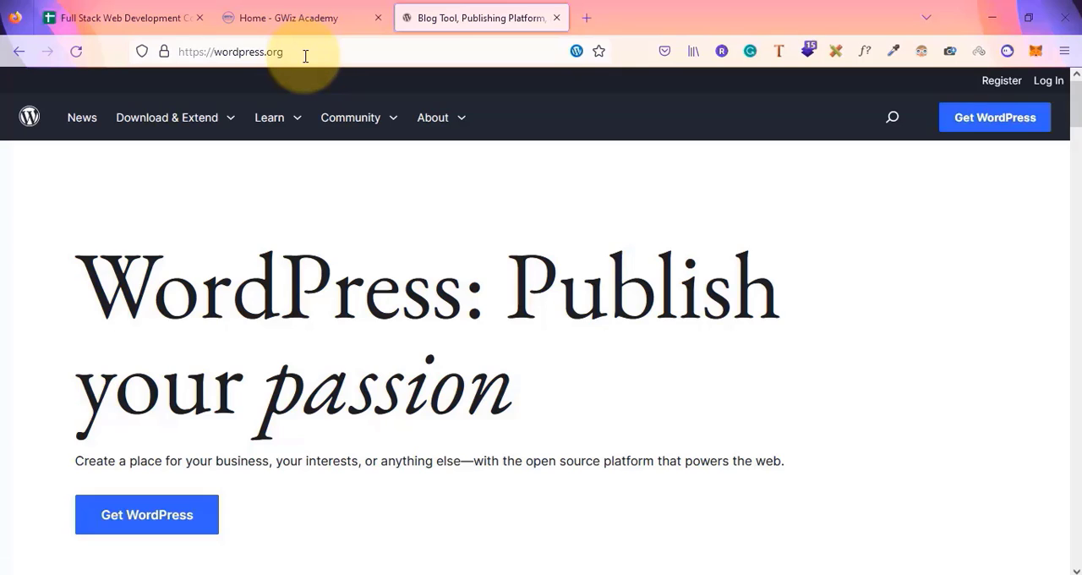
pyautogui.scroll(-5, 221, 361)
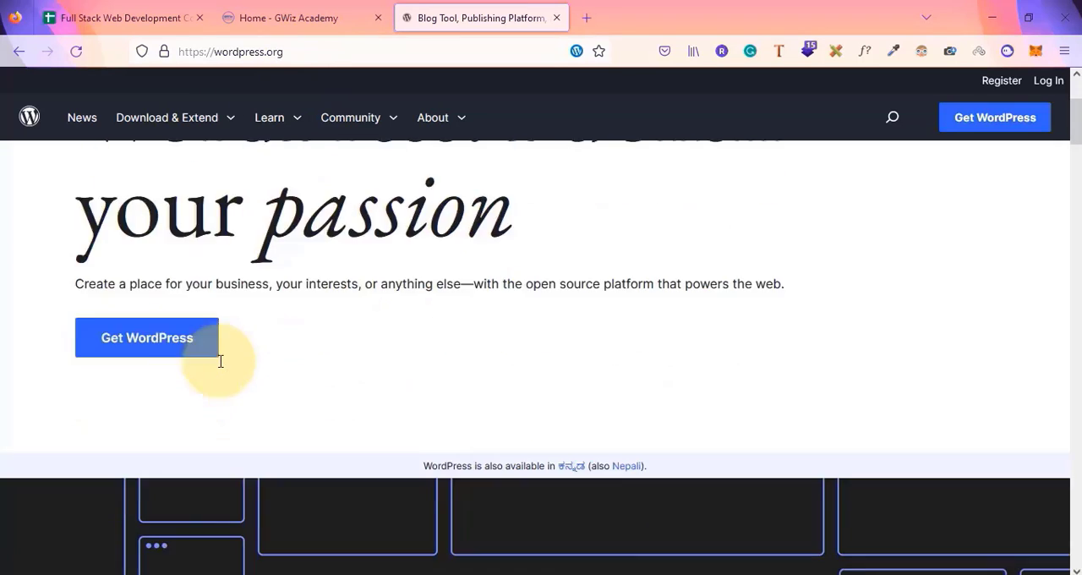
pyautogui.scroll(5, 221, 361)
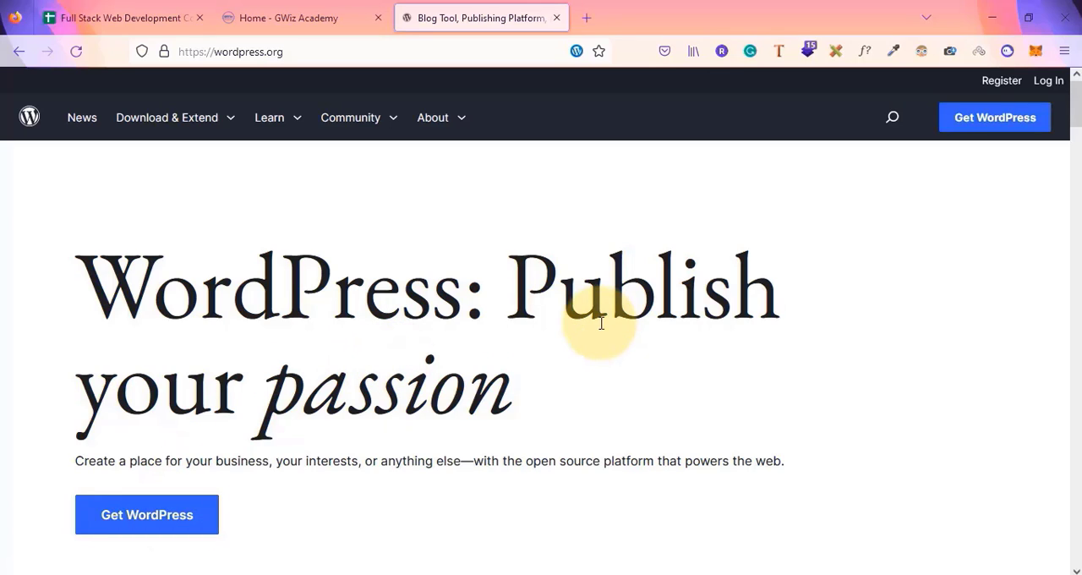
# Open Notepad and write the note 'wp- cms' on the first line
pyautogui.press('super+r')
pyautogui.press('Return')
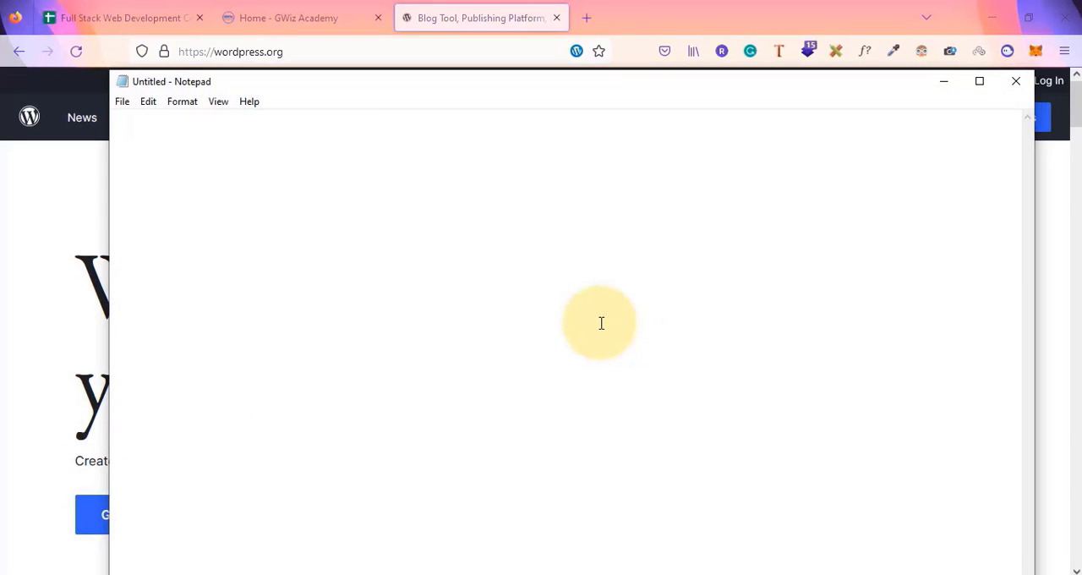
pyautogui.write('wp')
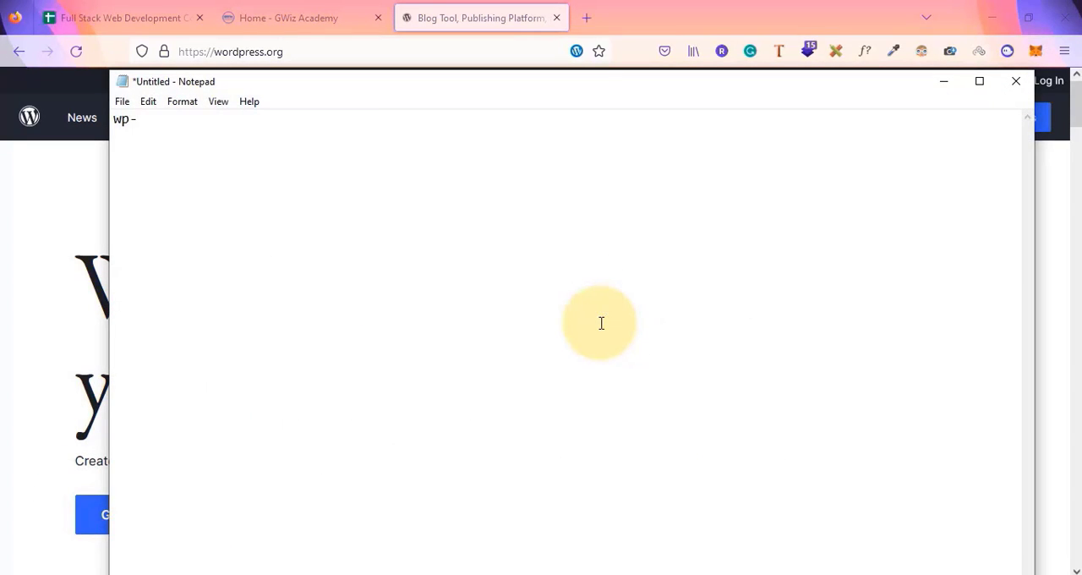
pyautogui.write('- cms')
pyautogui.press('Return')
# Add note lines 'php,mysql', 'webserver and a database' and 'php installed' below 'wp- cms'
pyautogui.write('php,mysql')
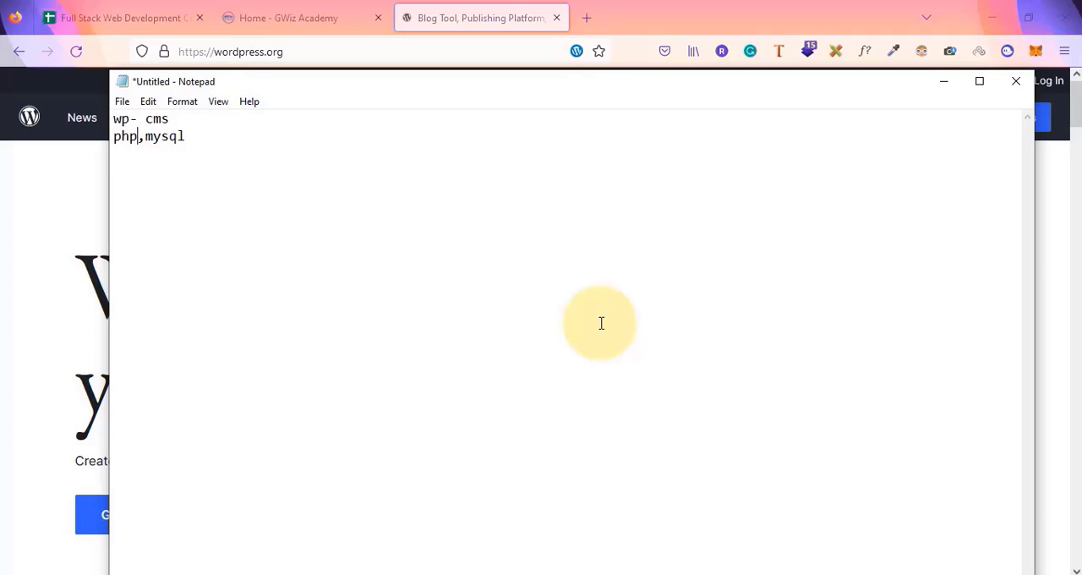
pyautogui.press('Return')
pyautogui.write('webserver and a ')
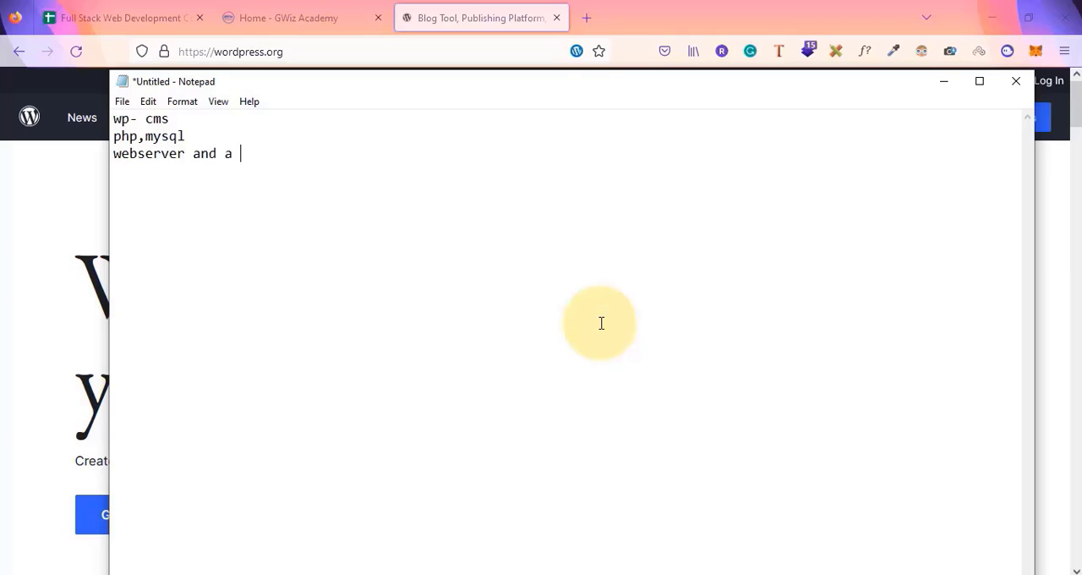
pyautogui.write('database ')
pyautogui.write('php ')
pyautogui.write('installed')
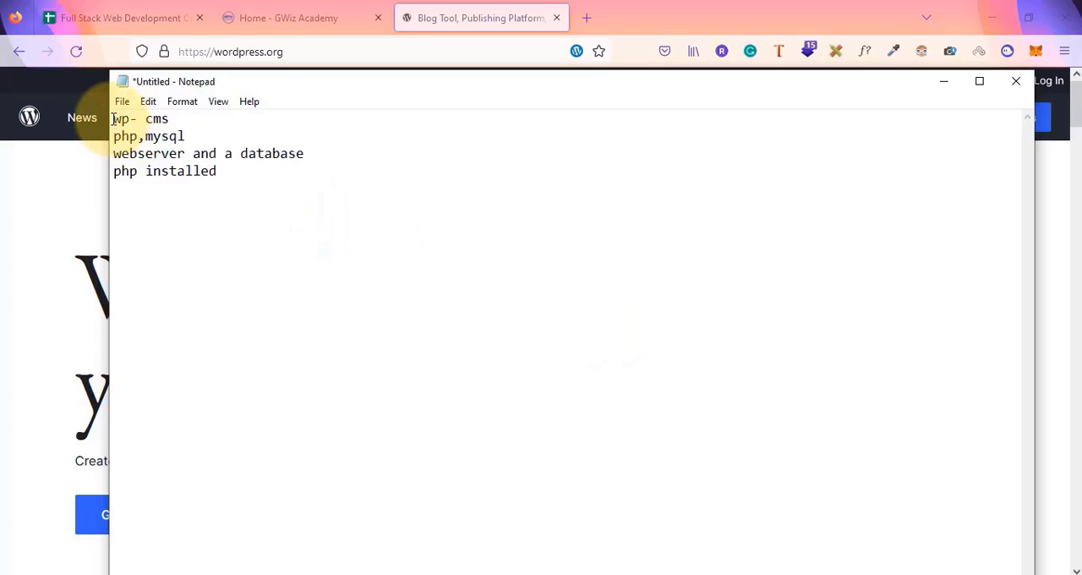
# Highlight the note lines while explaining them, then add a separator line of equals signs beneath them
pyautogui.moveTo(113, 119); pyautogui.dragTo(185, 136)
pyautogui.moveTo(218, 170); pyautogui.dragTo(85, 180)
pyautogui.moveTo(308, 156); pyautogui.dragTo(111, 156)
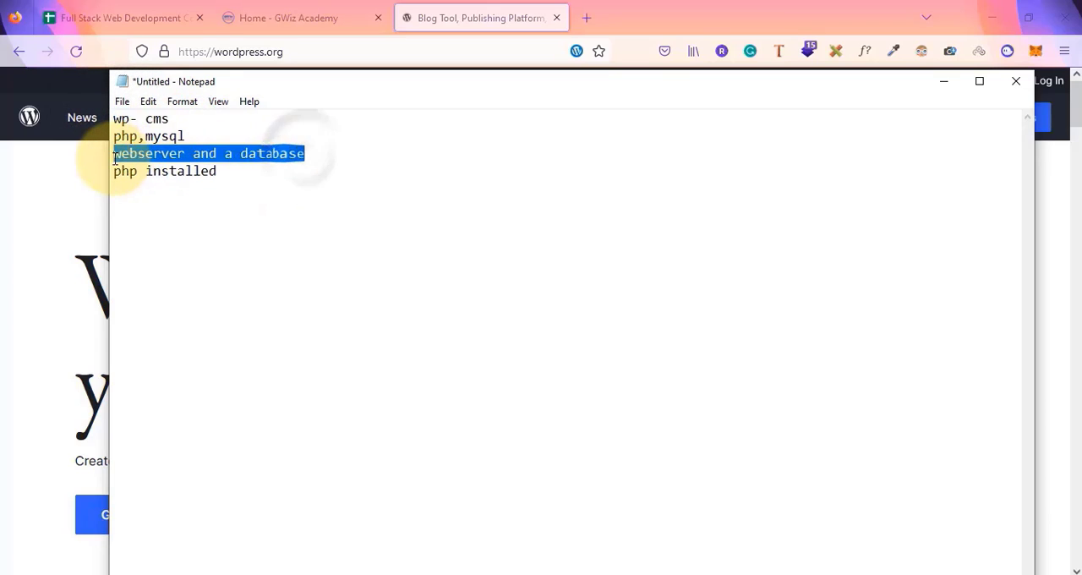
pyautogui.click(226, 153)
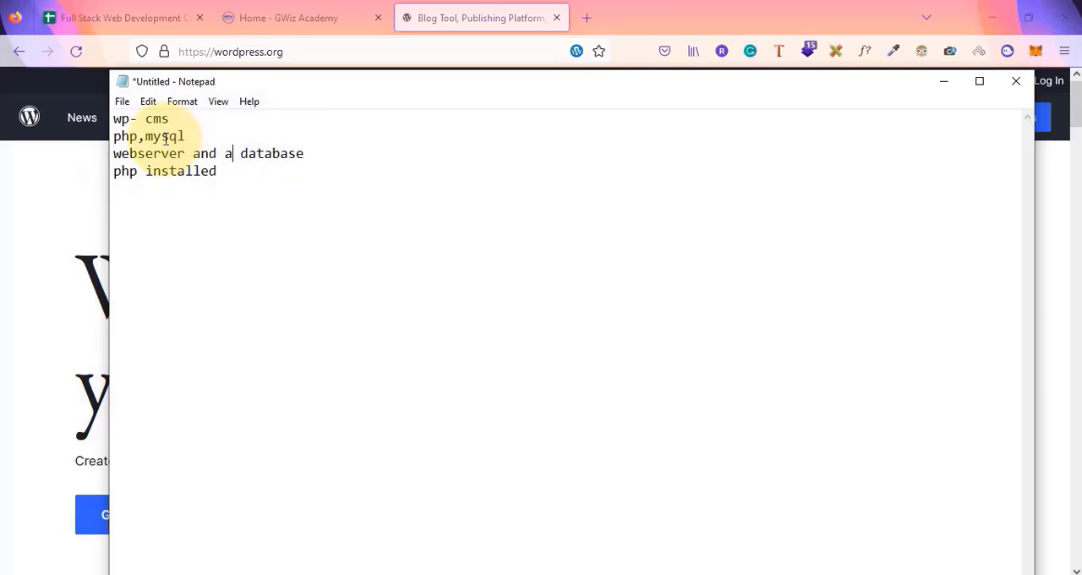
pyautogui.moveTo(113, 119); pyautogui.dragTo(232, 191)
pyautogui.click(231, 191)
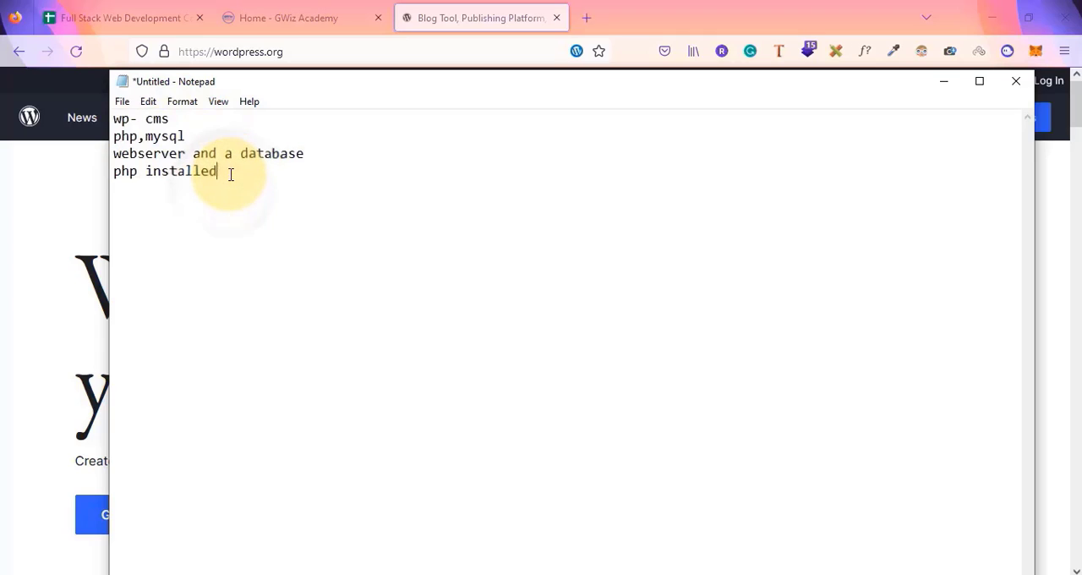
pyautogui.press('Return')
pyautogui.write('=============  ')
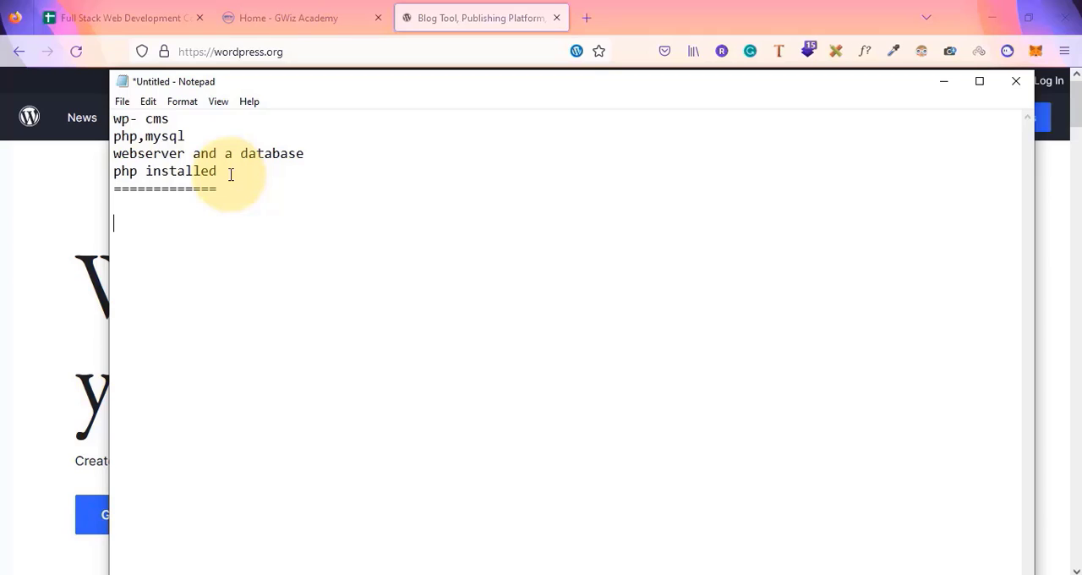
pyautogui.write('xampp')
pyautogui.write('.mamm')
# Write 'xampp.wamp' below the separator and add another equals-sign separator after it
pyautogui.press('BackSpace')
pyautogui.press('BackSpace')
pyautogui.press('BackSpace')
pyautogui.write('wamp')
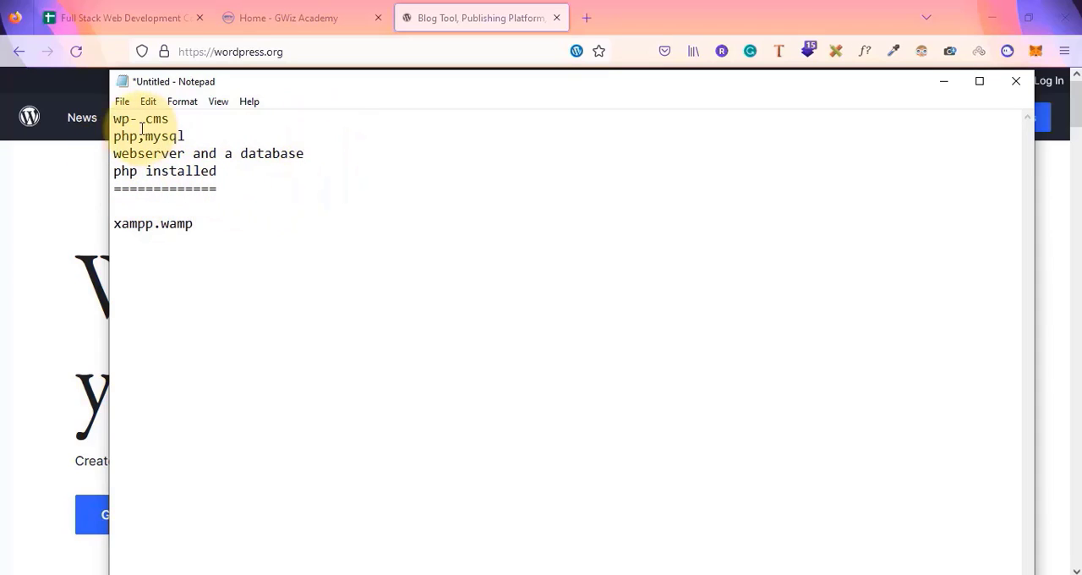
pyautogui.click(197, 225)
pyautogui.press('Return')
pyautogui.write('=')
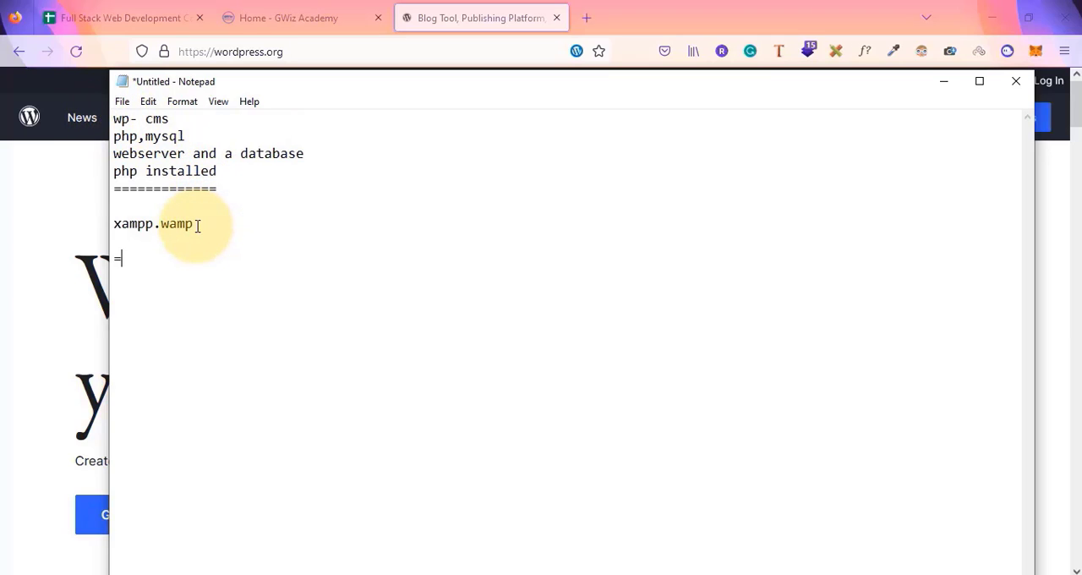
pyautogui.write('===========')
pyautogui.press('BackSpace')
pyautogui.press('Return')
# Write 'bitnami wordpress installer' followed by a separator line of equals signs
pyautogui.write('bitnm')
pyautogui.press('BackSpace')
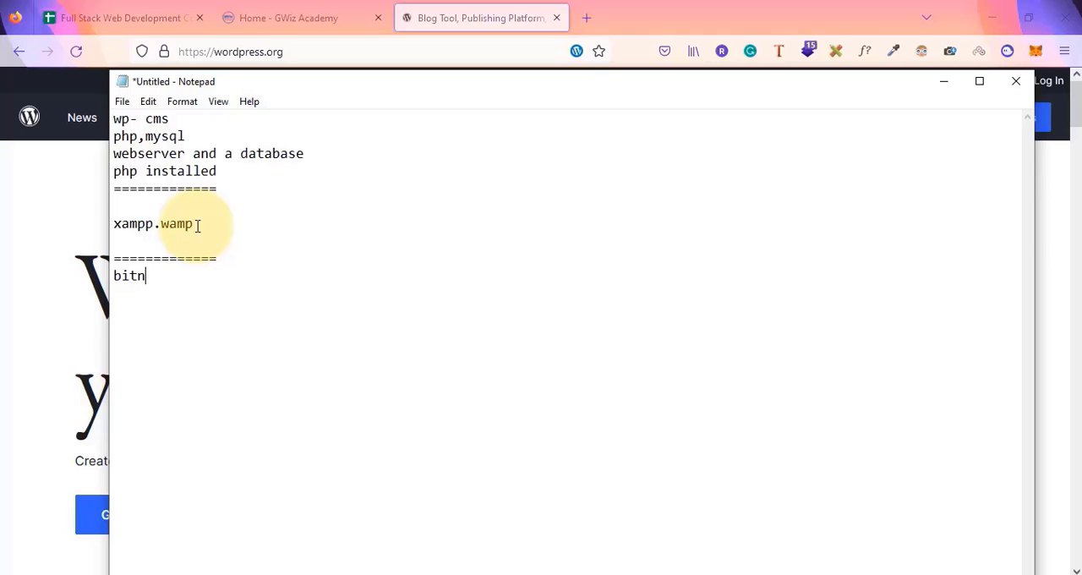
pyautogui.write('ami wordpres')
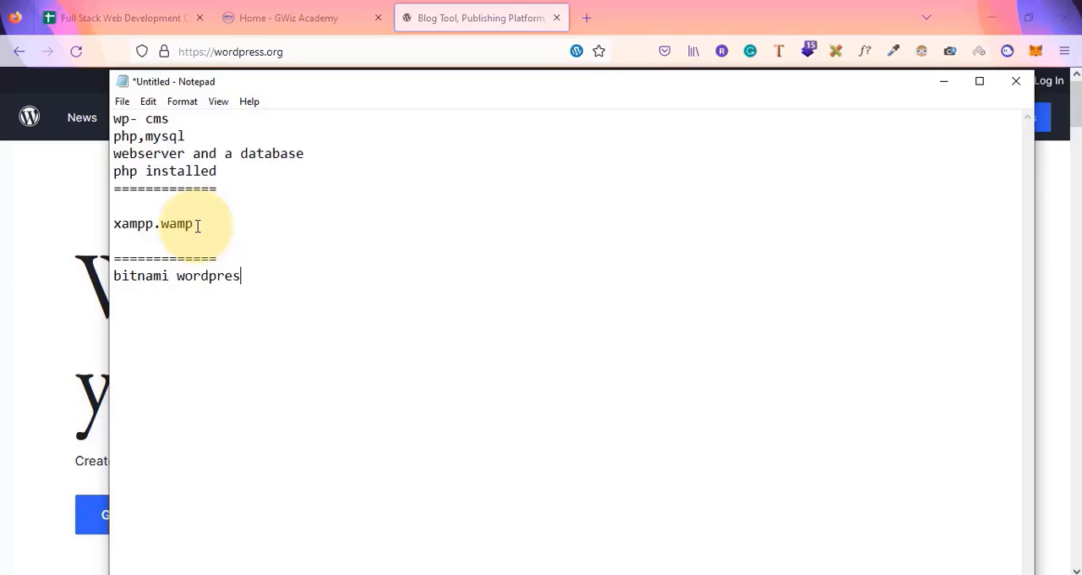
pyautogui.write('s insat')
pyautogui.press('BackSpace')
pyautogui.write('taller ')
pyautogui.write('=')
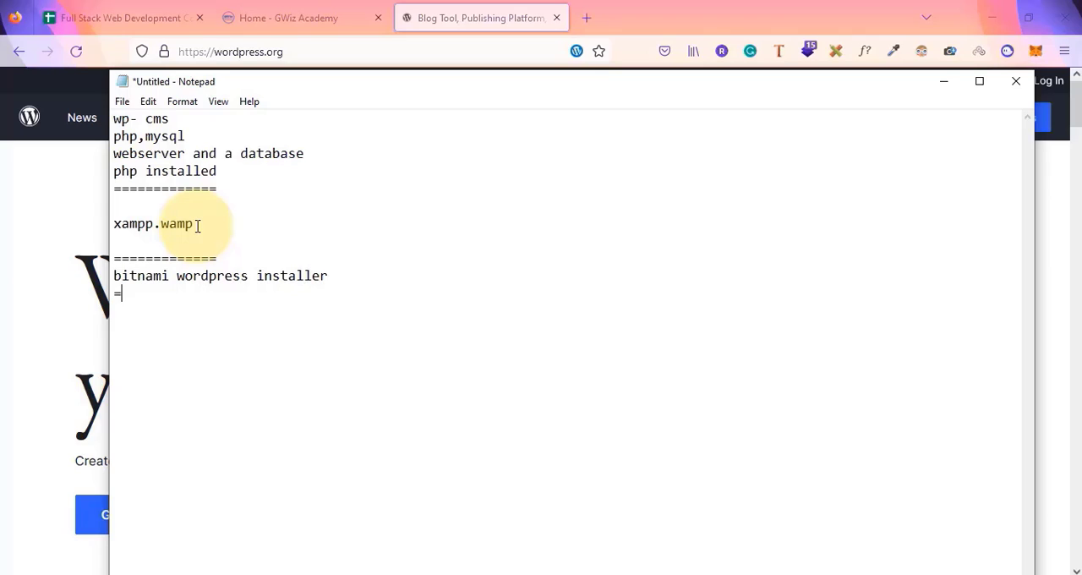
pyautogui.write('============')
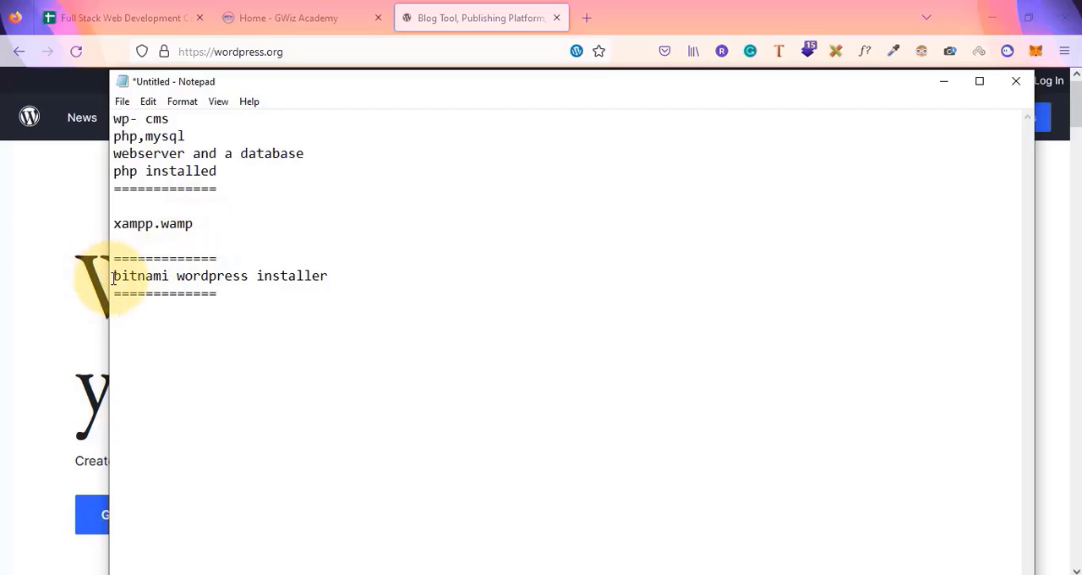
# Add the line 'not beginner friendly' directly under 'xampp.wamp'
pyautogui.moveTo(115, 275); pyautogui.dragTo(341, 268)
pyautogui.click(338, 268)
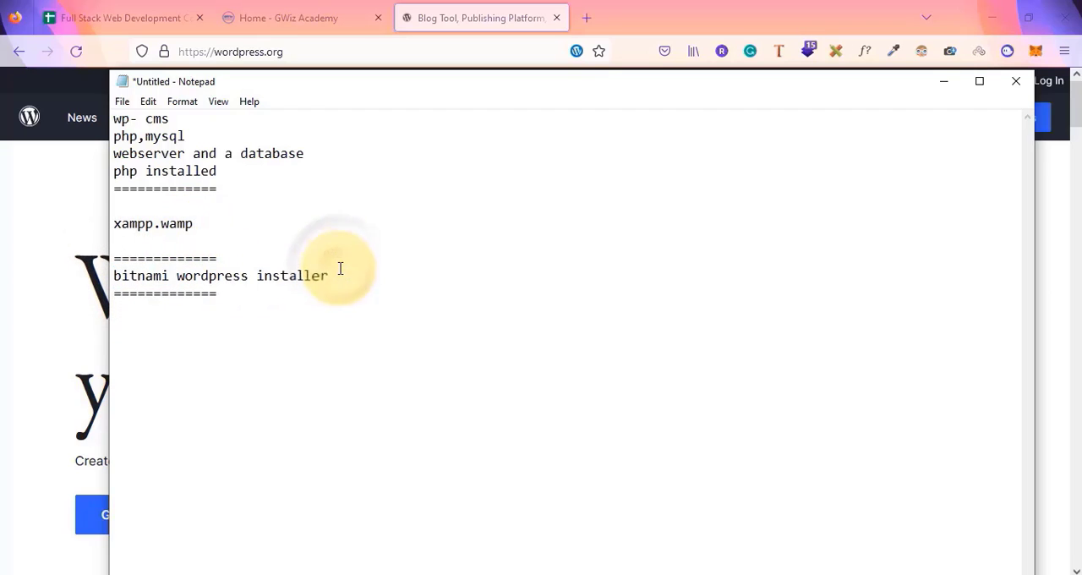
pyautogui.click(203, 225)
pyautogui.press('Return')
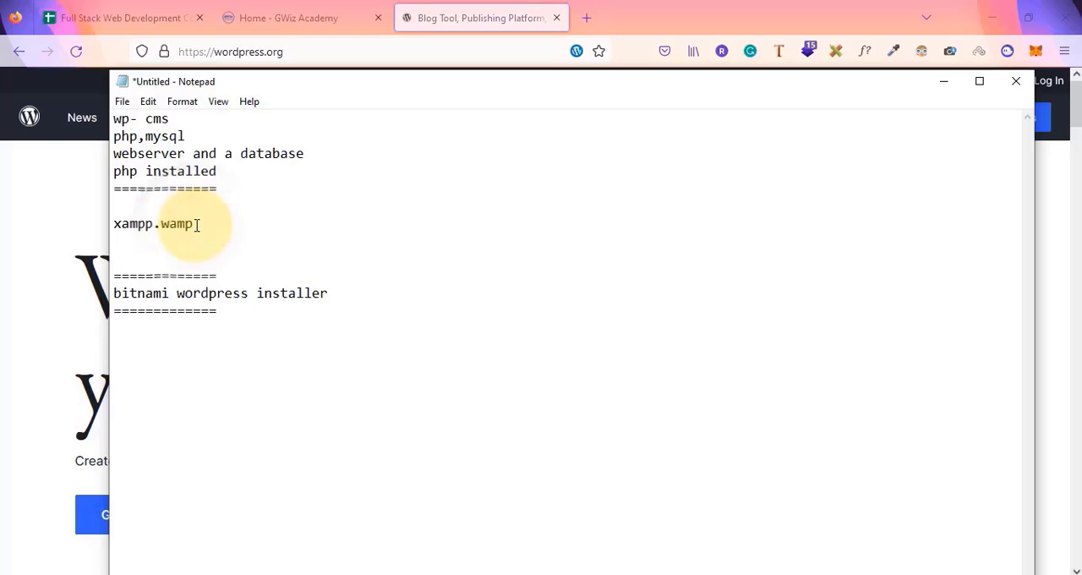
pyautogui.write('not begine')
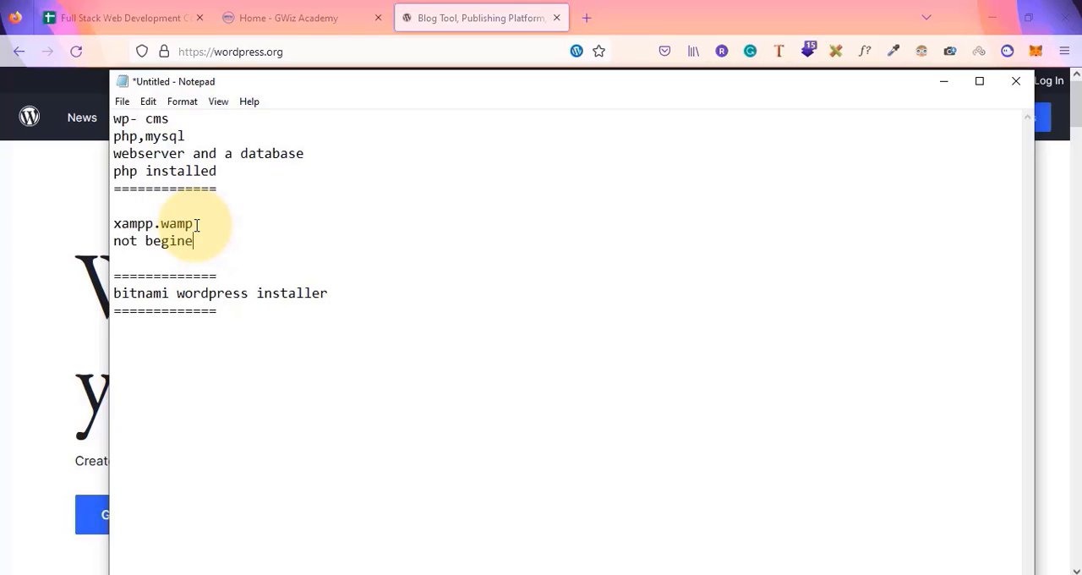
pyautogui.press('BackSpace')
pyautogui.write('ner friendly')
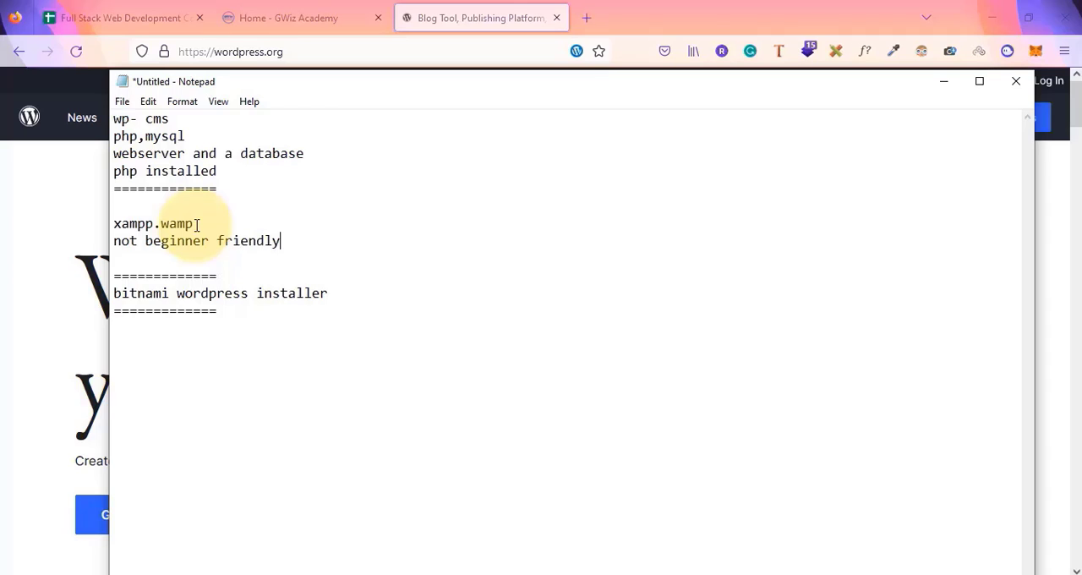
# Remove the blank line between 'not beginner friendly' and the separator below it
pyautogui.moveTo(96, 224); pyautogui.dragTo(197, 224)
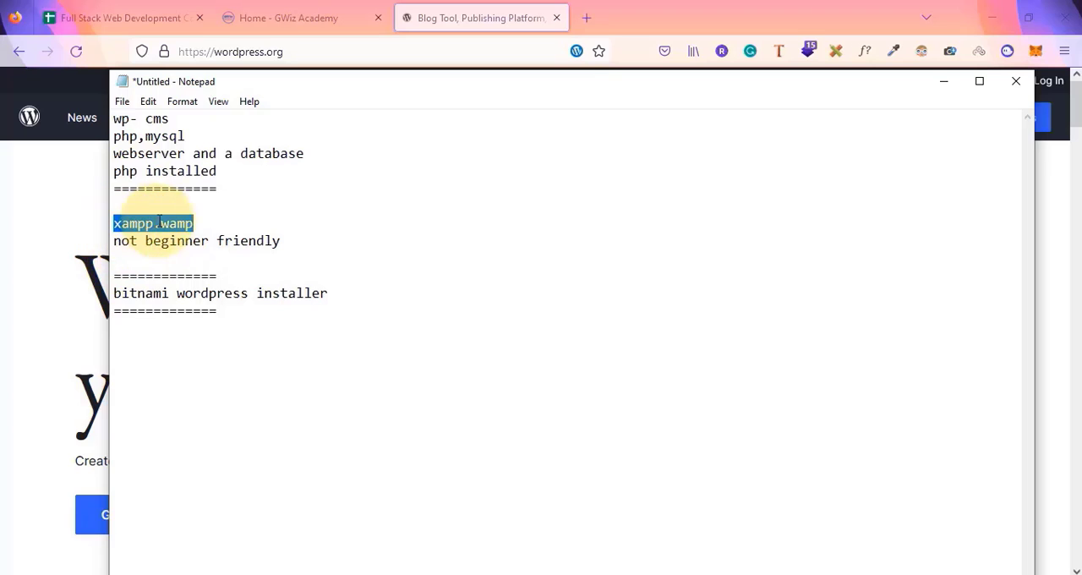
pyautogui.click(119, 260)
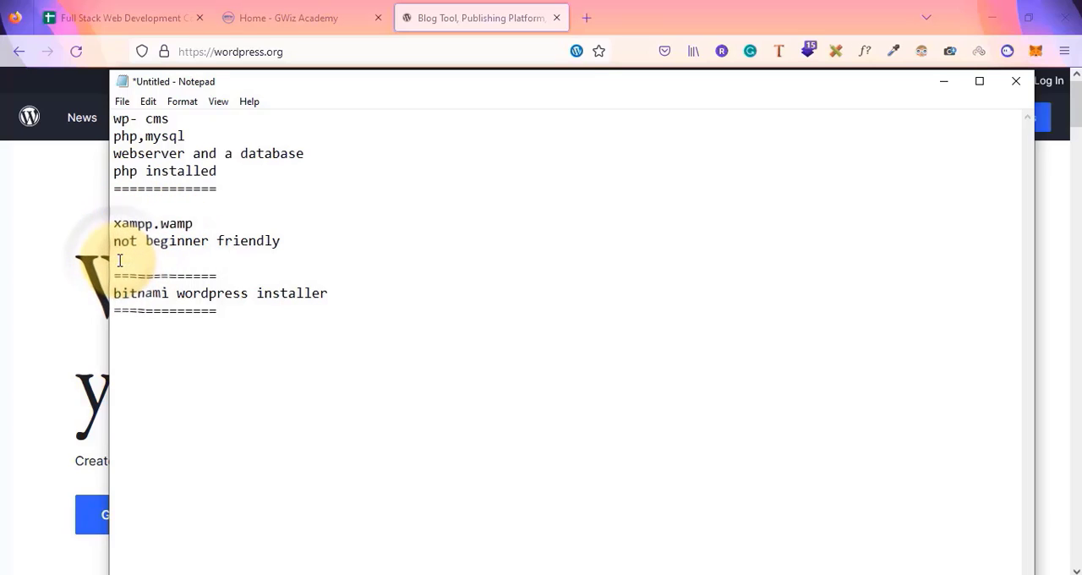
pyautogui.press('BackSpace')
pyautogui.moveTo(114, 224); pyautogui.dragTo(264, 240)
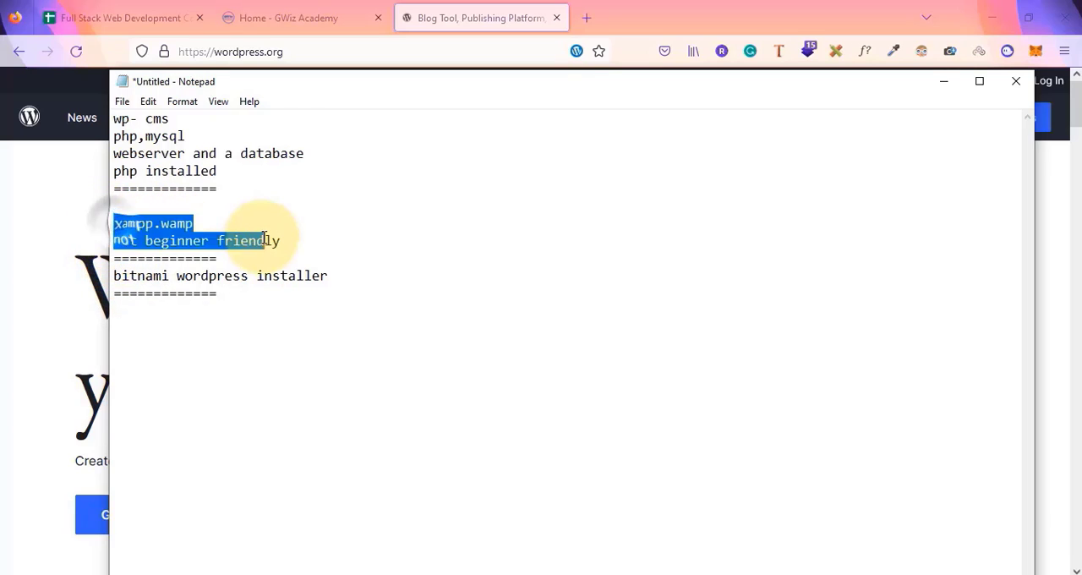
pyautogui.click(264, 240)
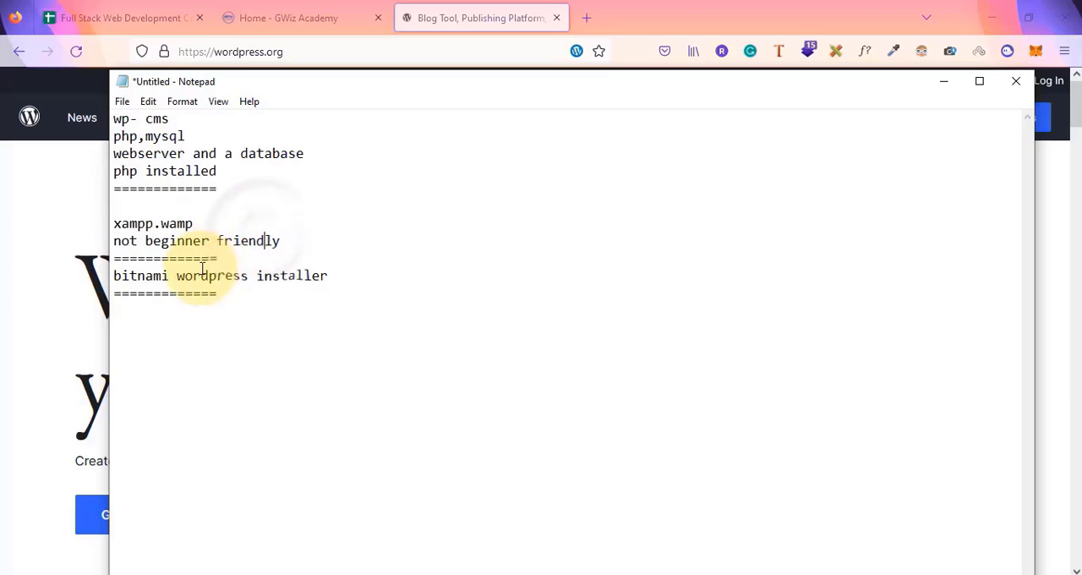
# Add 'creating multiple local websites is hard' under 'bitnami wordpress installer'
pyautogui.click(337, 274)
pyautogui.press('Return')
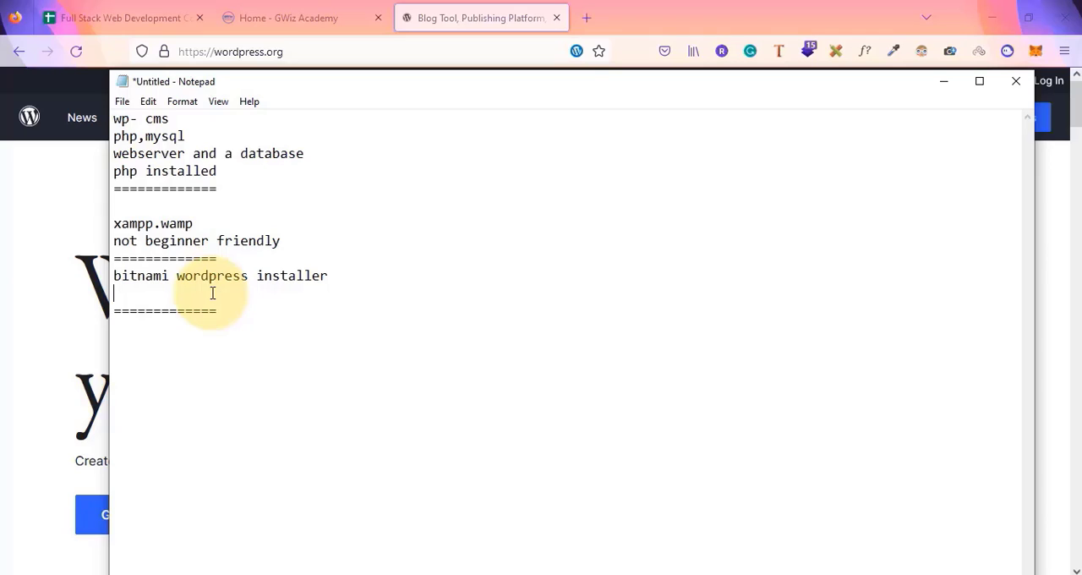
pyautogui.write('mil')
pyautogui.press('BackSpace')
pyautogui.press('BackSpace')
pyautogui.press('BackSpace')
pyautogui.write('cl')
pyautogui.write('eating multi')
pyautogui.write('pl')
pyautogui.write('e local websites ')
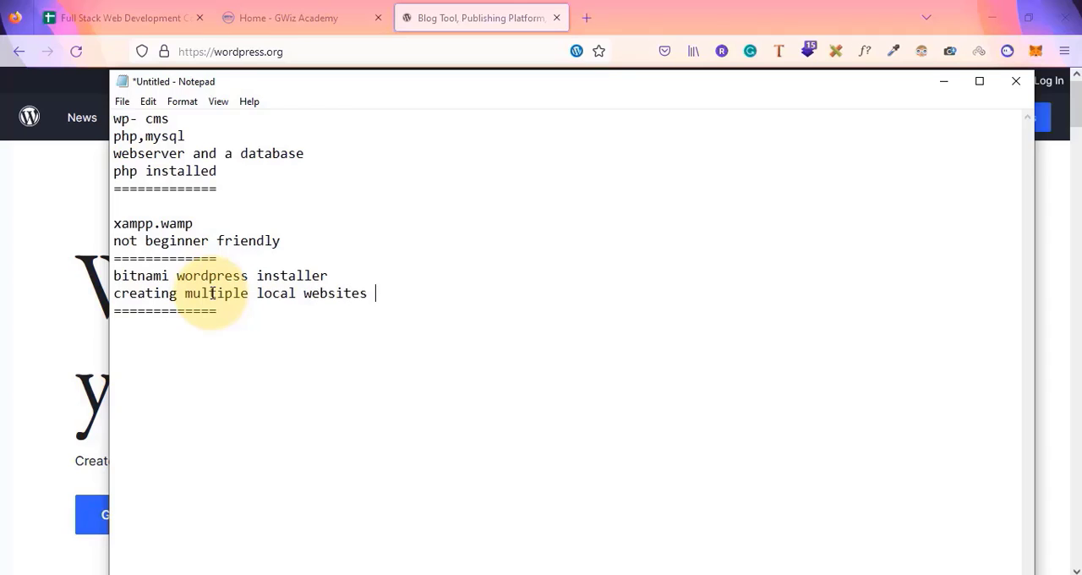
pyautogui.write('is hard')
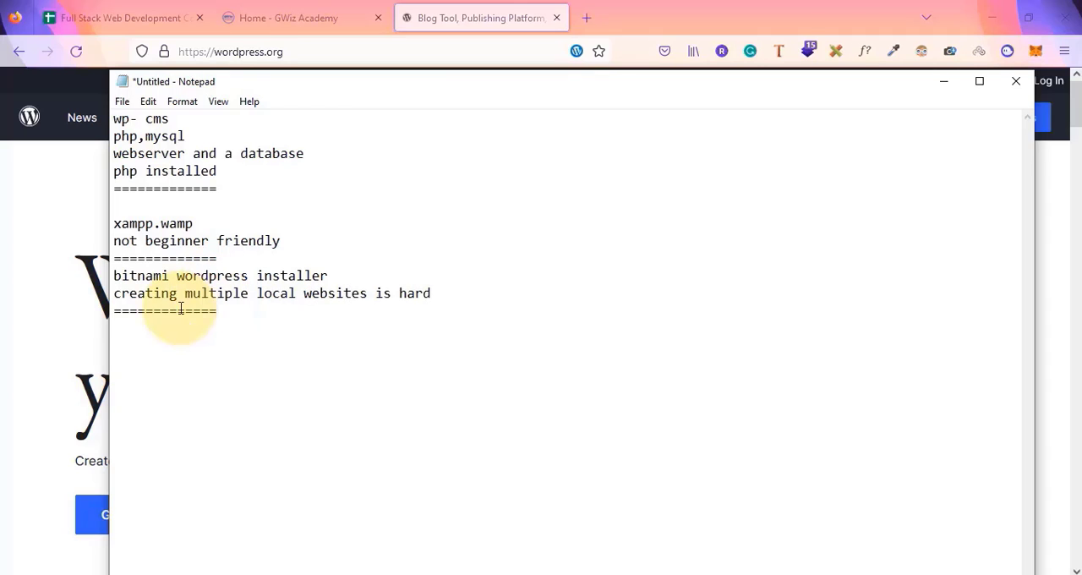
# Below the last separator, leave blank lines and write 'localwp'
pyautogui.click(244, 305)
pyautogui.press('Return')
pyautogui.press('Return')
pyautogui.press('Return')
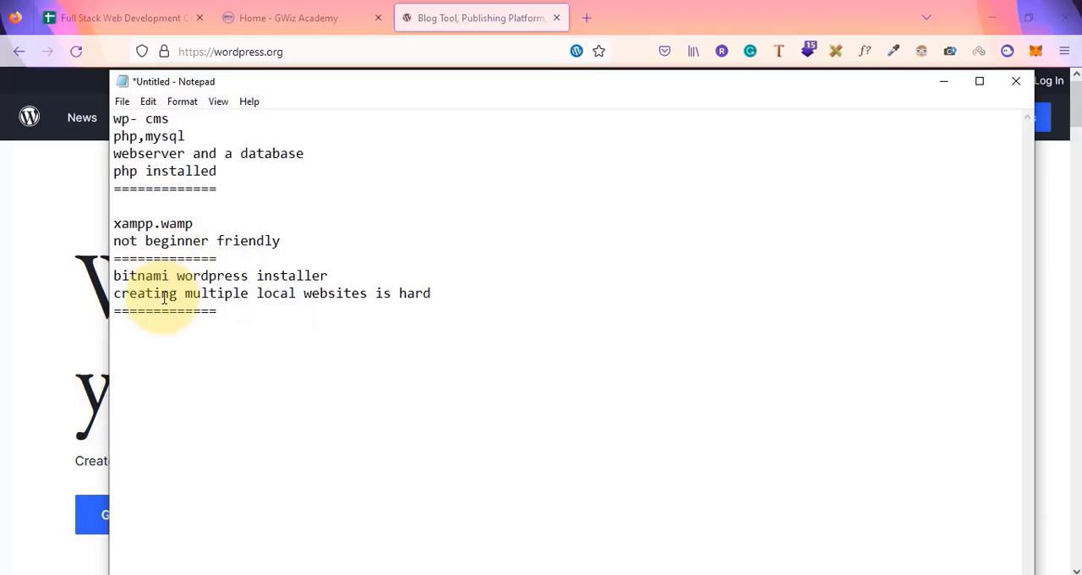
pyautogui.write('localwp')
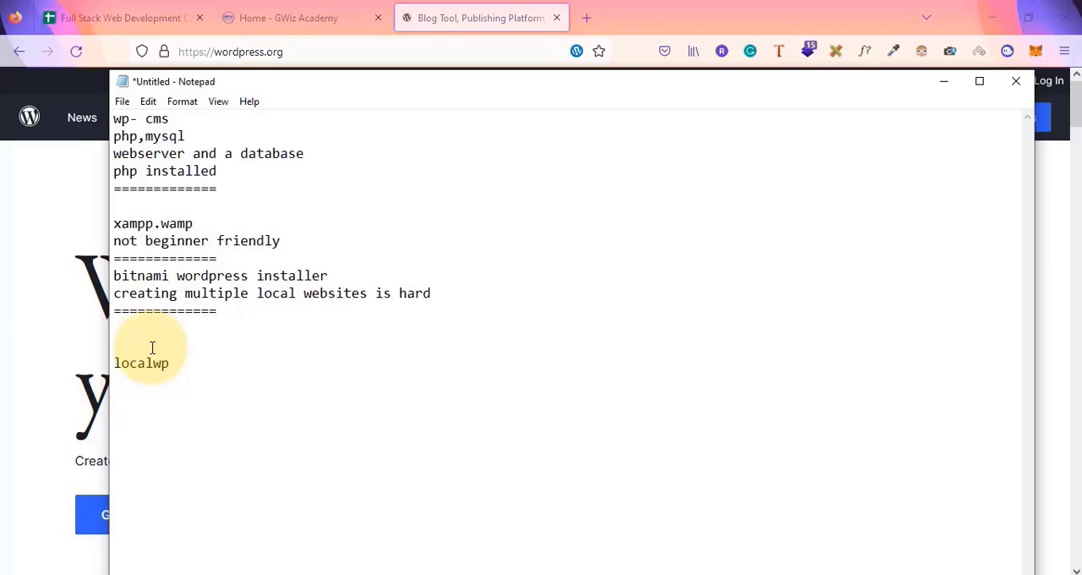
# List '->beginner friendly' and '->multiple wordpress websites' under 'localwp'
pyautogui.press('Return')
pyautogui.write('=')
pyautogui.write('>')
pyautogui.write('beginne')
pyautogui.press('BackSpace')
pyautogui.press('BackSpace')
pyautogui.write('ner friend')
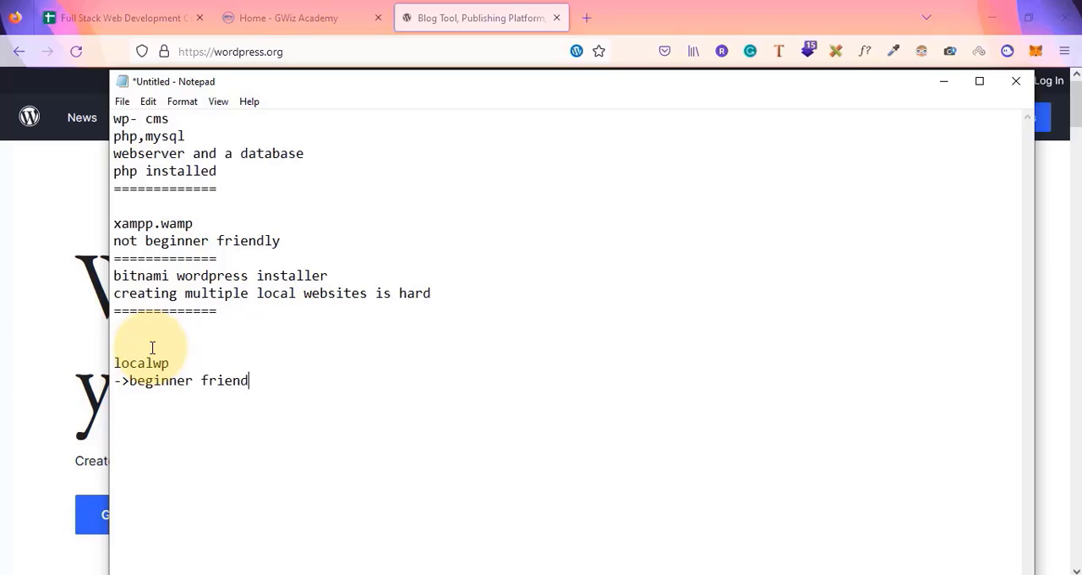
pyautogui.write('ly ')
pyautogui.write('->multip')
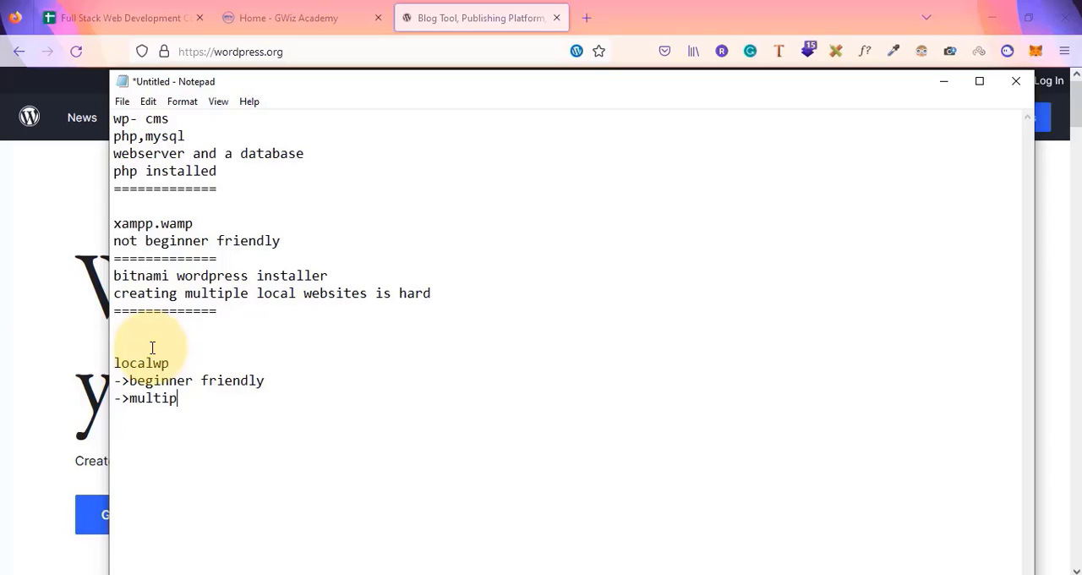
pyautogui.write('le wordpress websites')
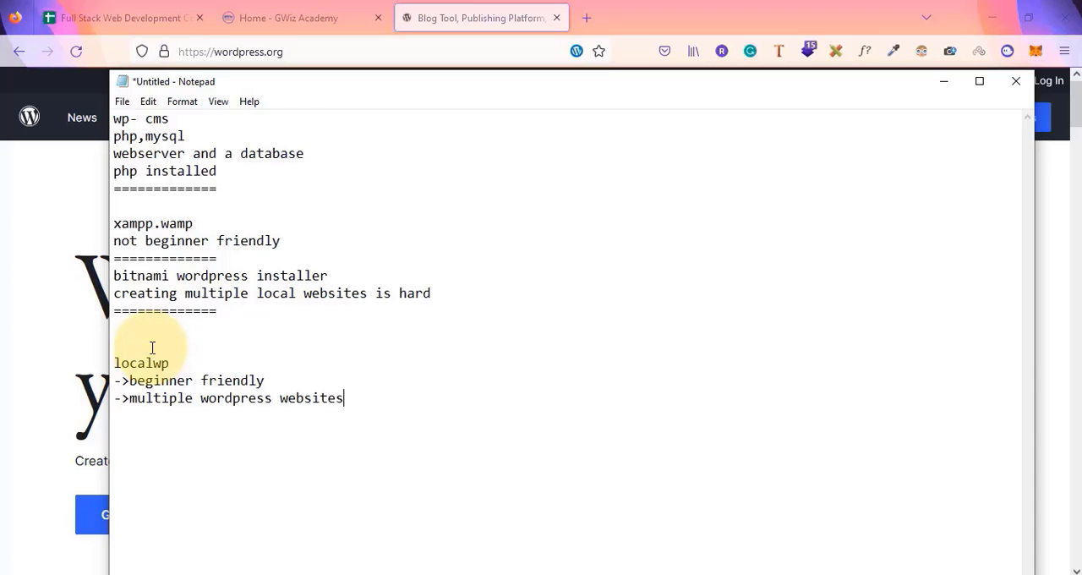
# Return to the browser and search the web for localwp
pyautogui.moveTo(113, 363); pyautogui.dragTo(175, 362)
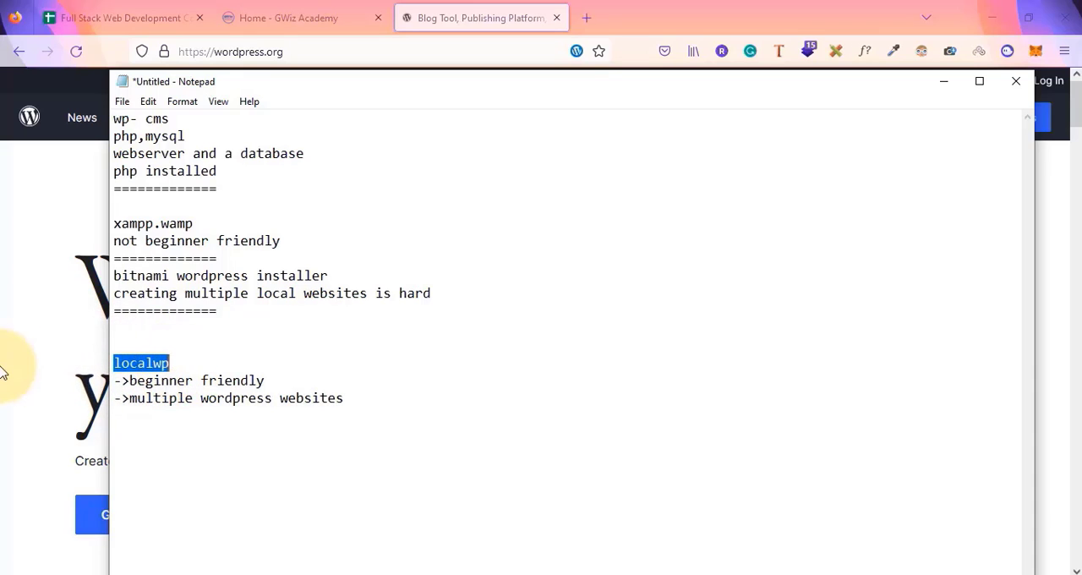
pyautogui.click(25, 358)
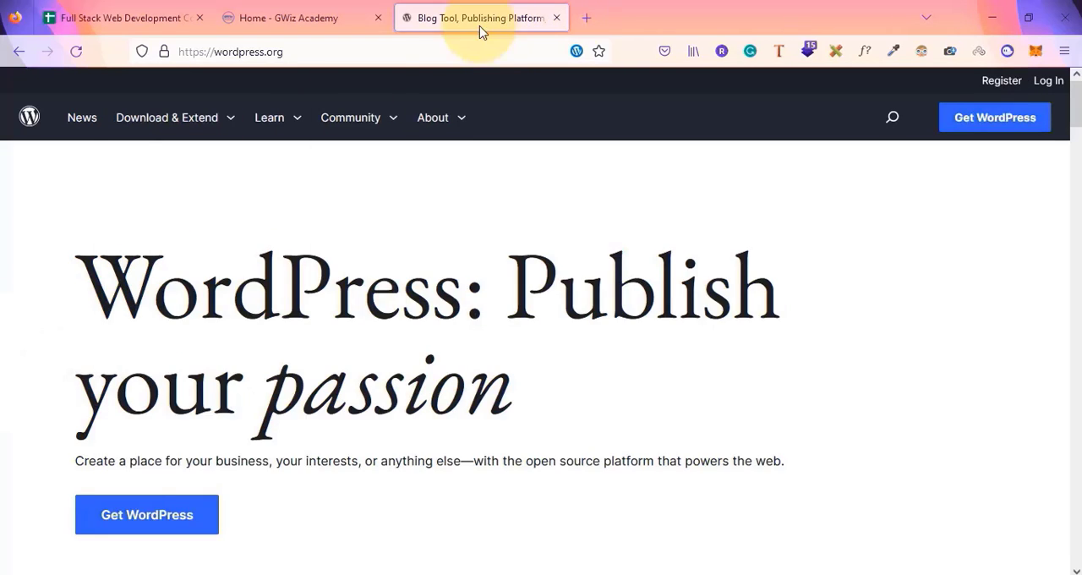
pyautogui.click(371, 52)
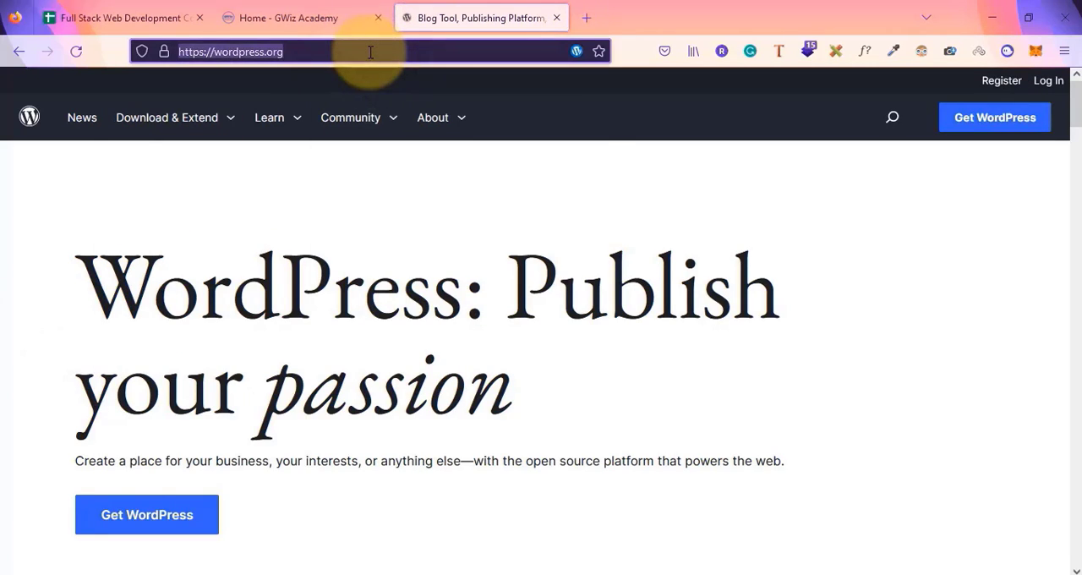
pyautogui.write('localwp')
pyautogui.press('Return')
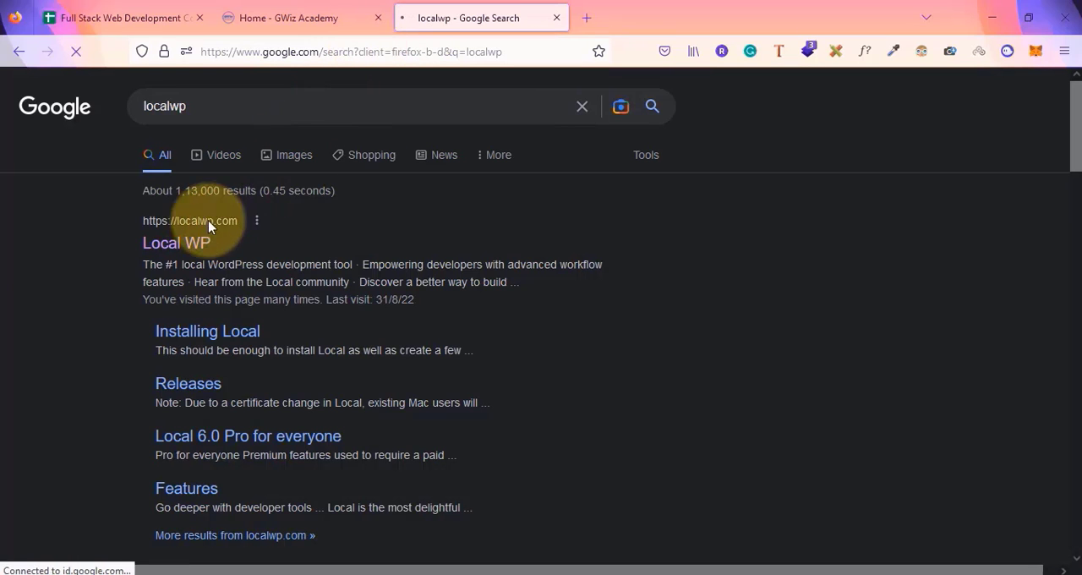
# Open the Local WP site and open its download dialog
pyautogui.click(160, 253)
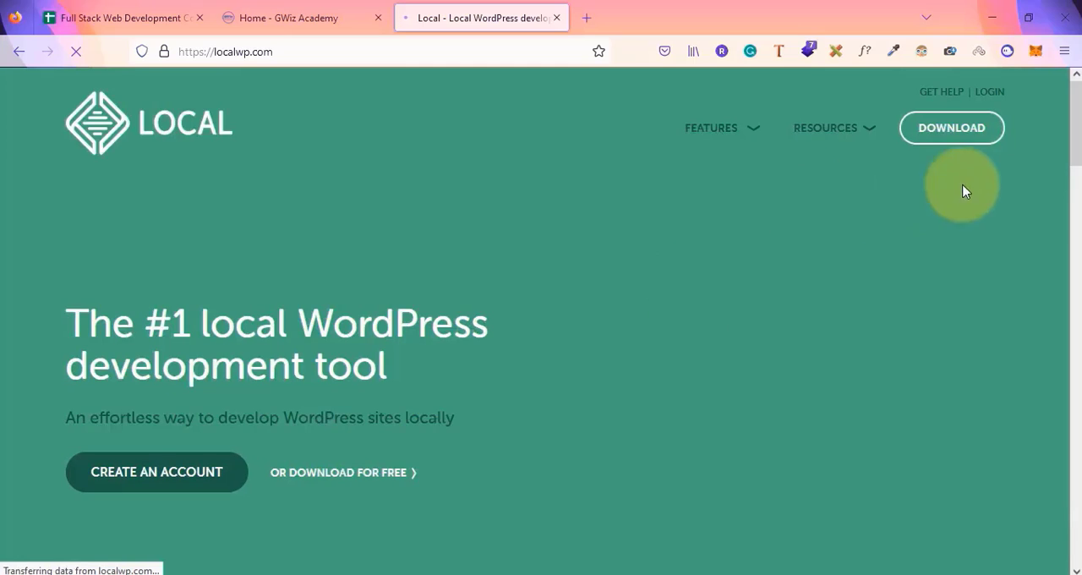
pyautogui.click(933, 135)
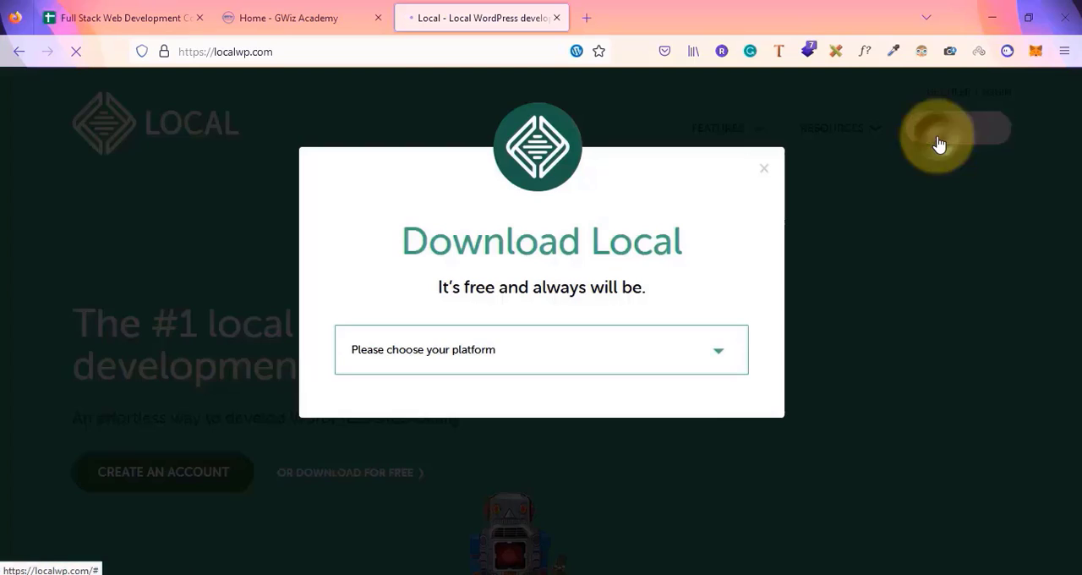
# Choose Windows as the platform in the Download Local dialog
pyautogui.click(567, 353)
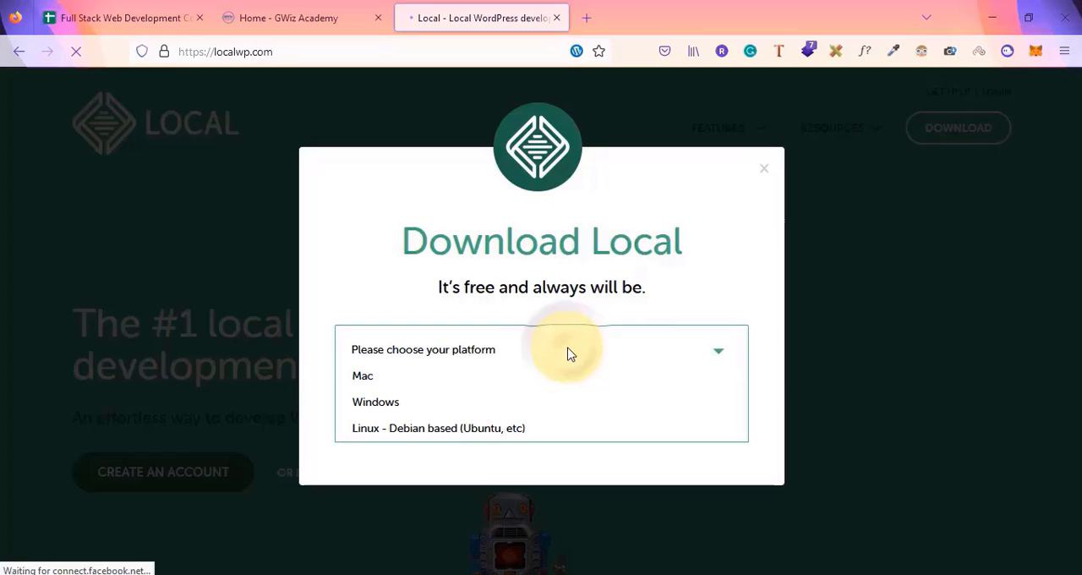
pyautogui.click(396, 405)
pyautogui.scroll(-3, 534, 418)
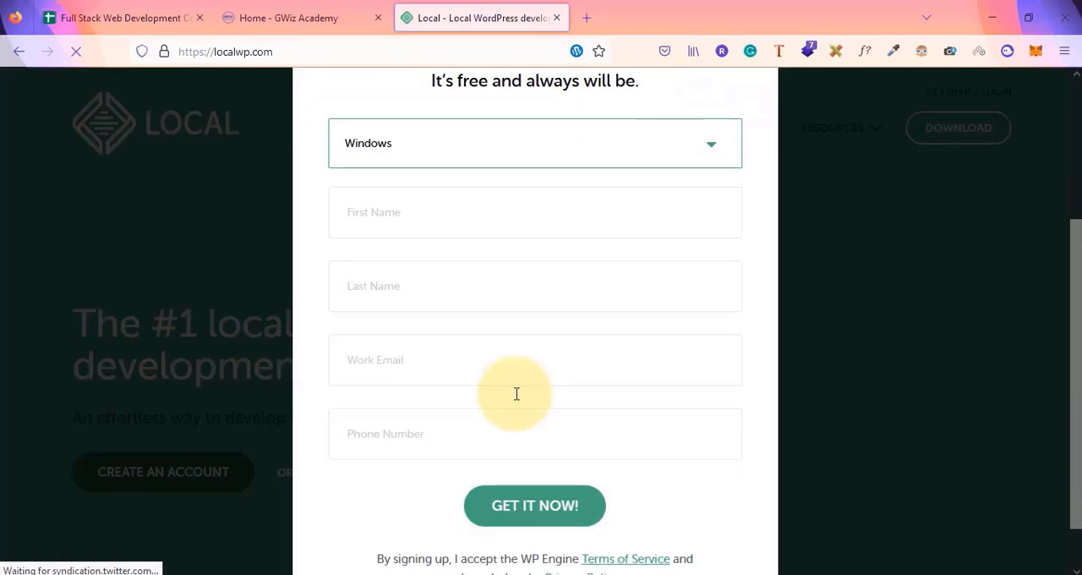
# Fill in the first name, last name, work e-mail and phone number, then submit the form to get the download
pyautogui.click(373, 199)
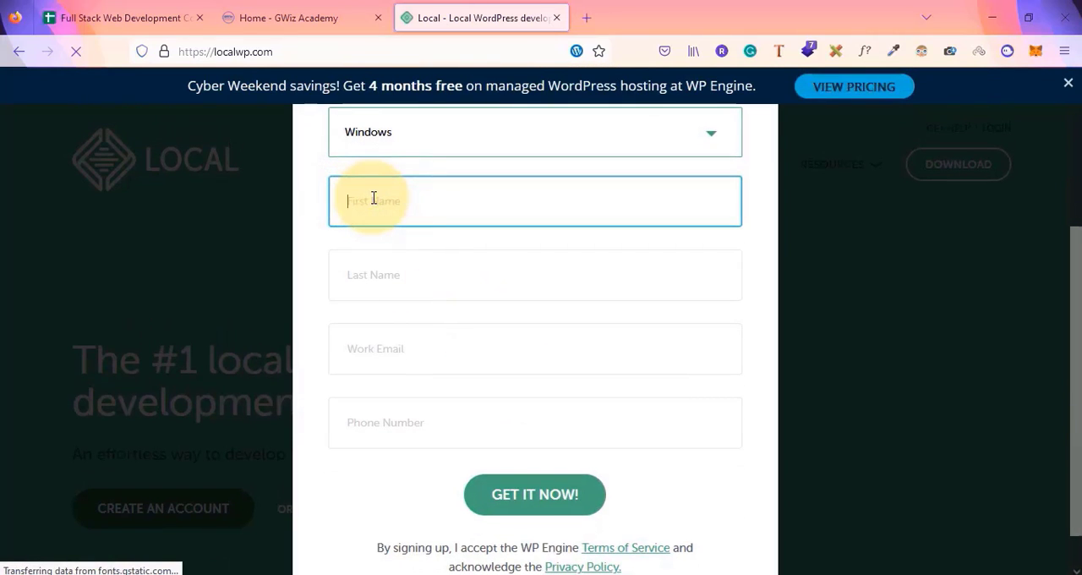
pyautogui.press('Tab')
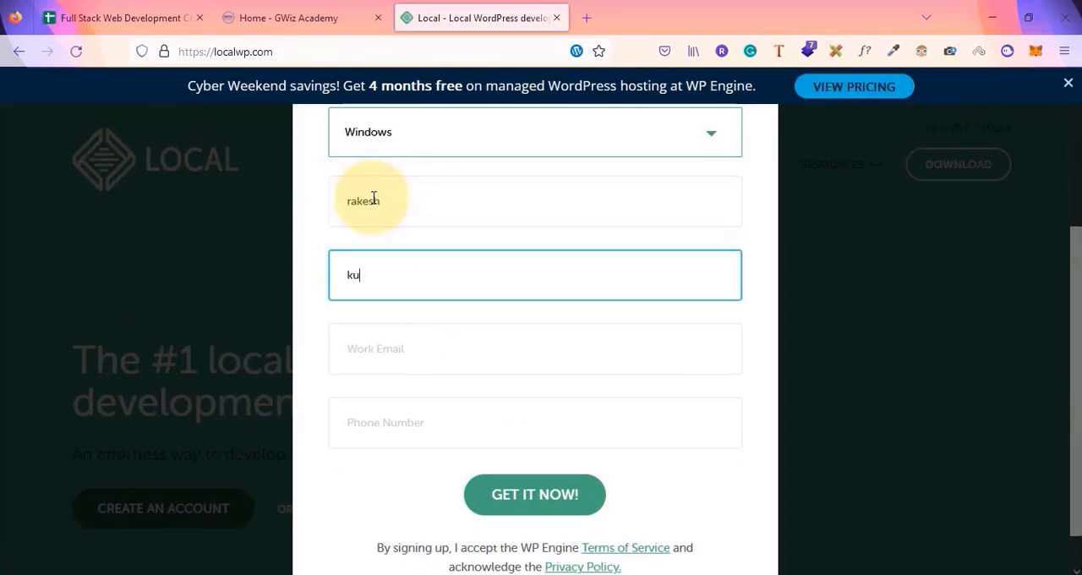
pyautogui.press('Tab')
pyautogui.write('rakes')
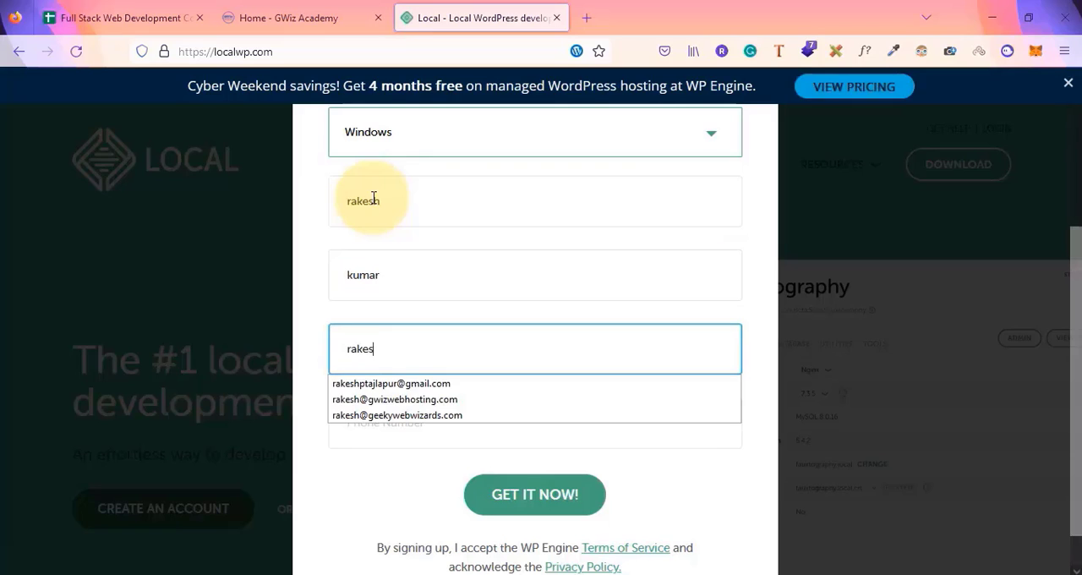
pyautogui.press('Down')
pyautogui.press('Return')
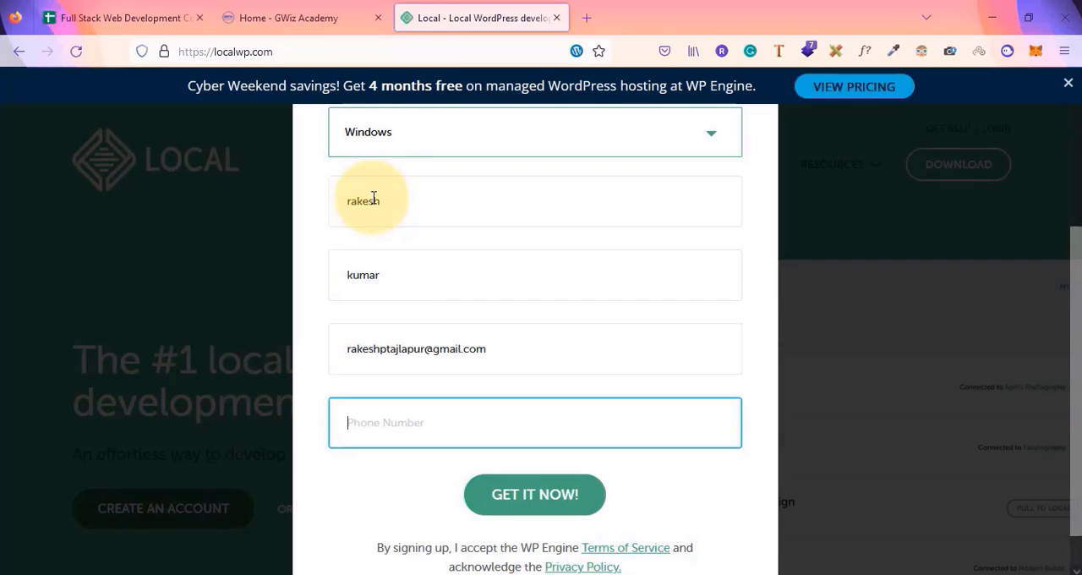
pyautogui.write('12345')
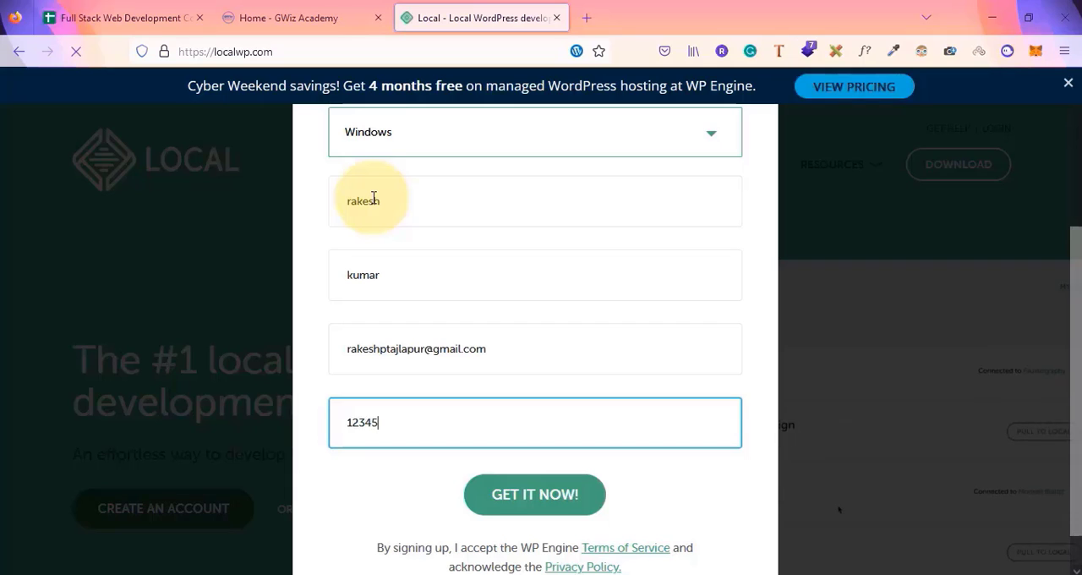
pyautogui.write('6789')
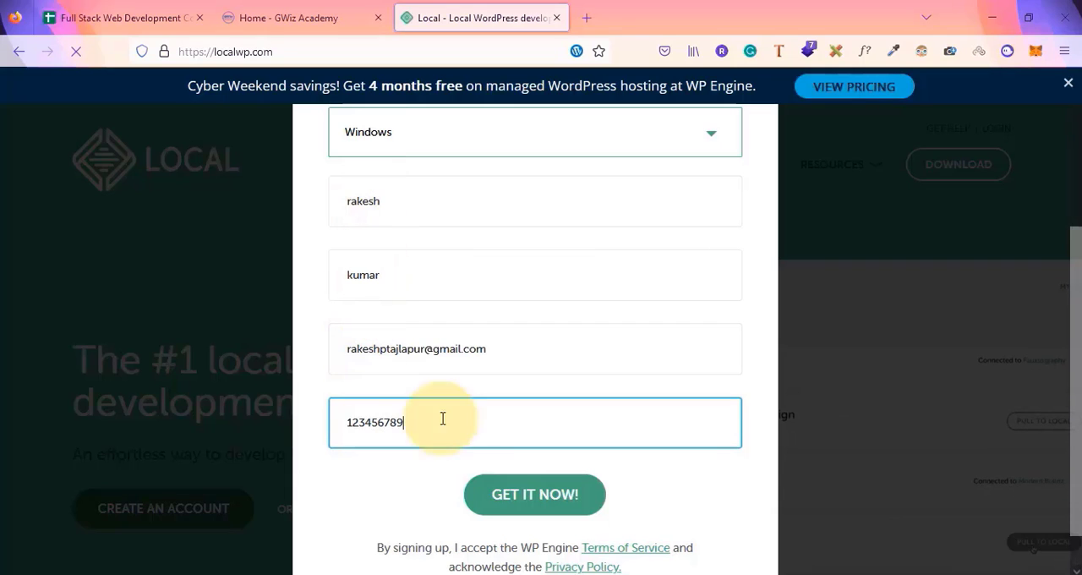
pyautogui.click(522, 494)
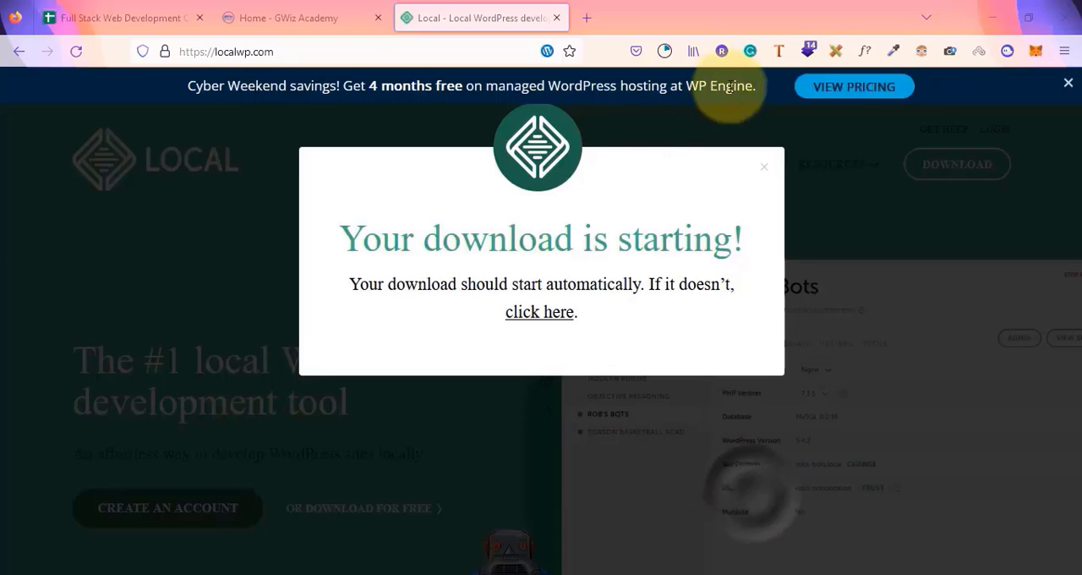
# Check the Local installer's download progress and minimize the browser
pyautogui.click(677, 56)
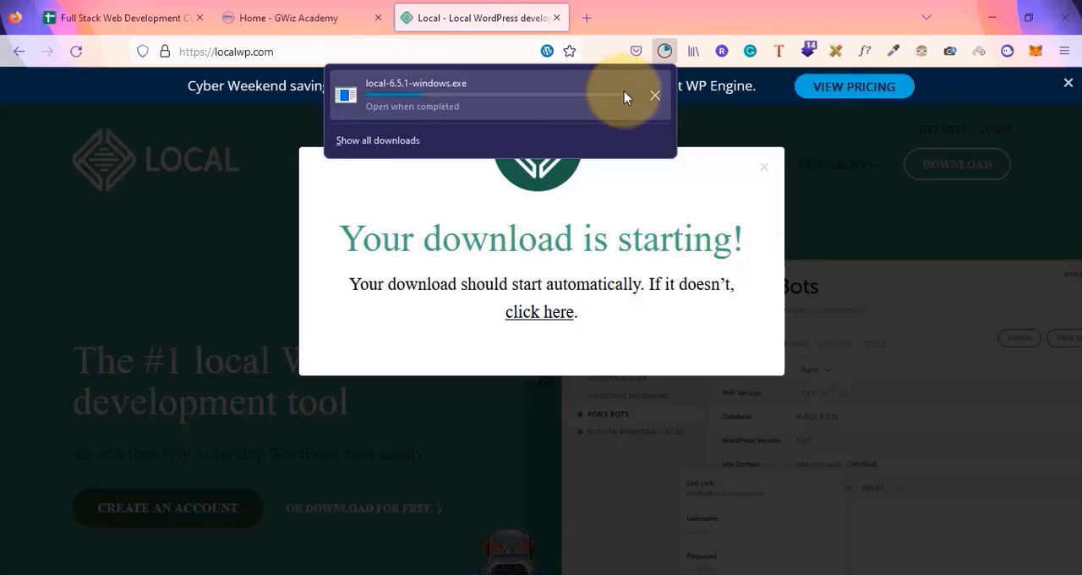
pyautogui.click(1009, 18)
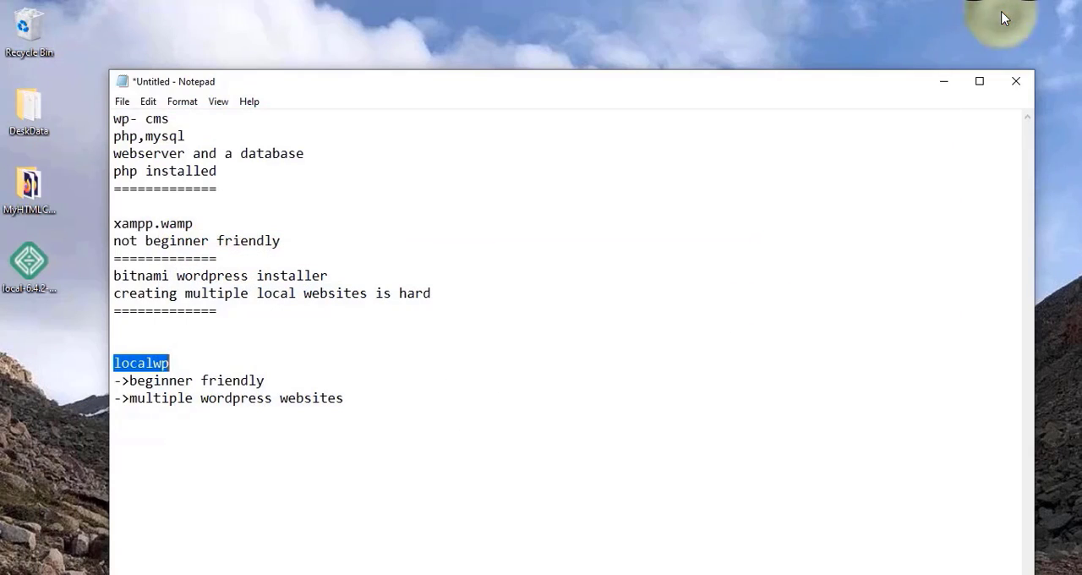
pyautogui.click(1016, 81)
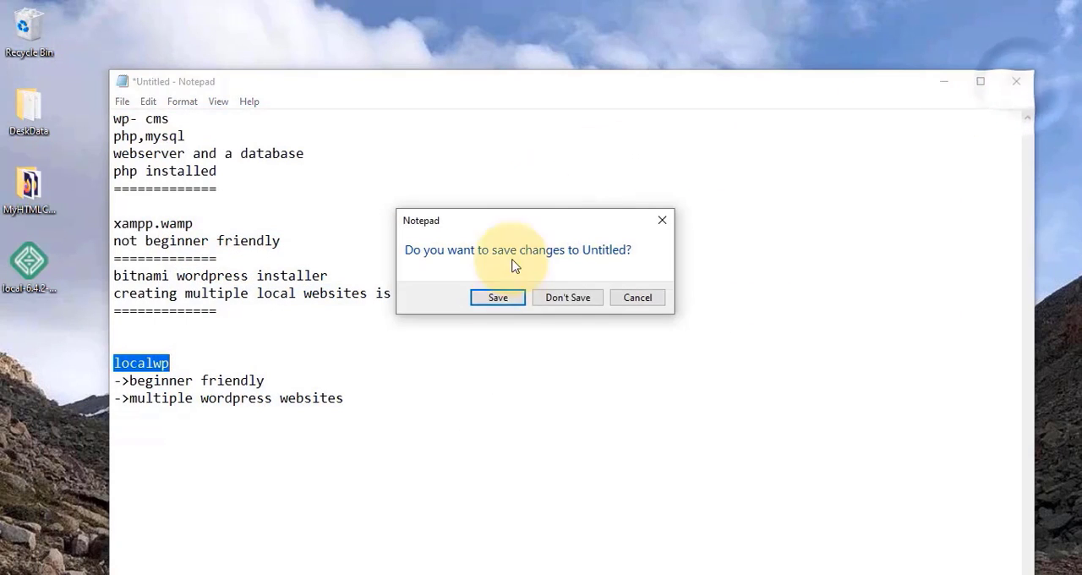
pyautogui.click(55, 378)
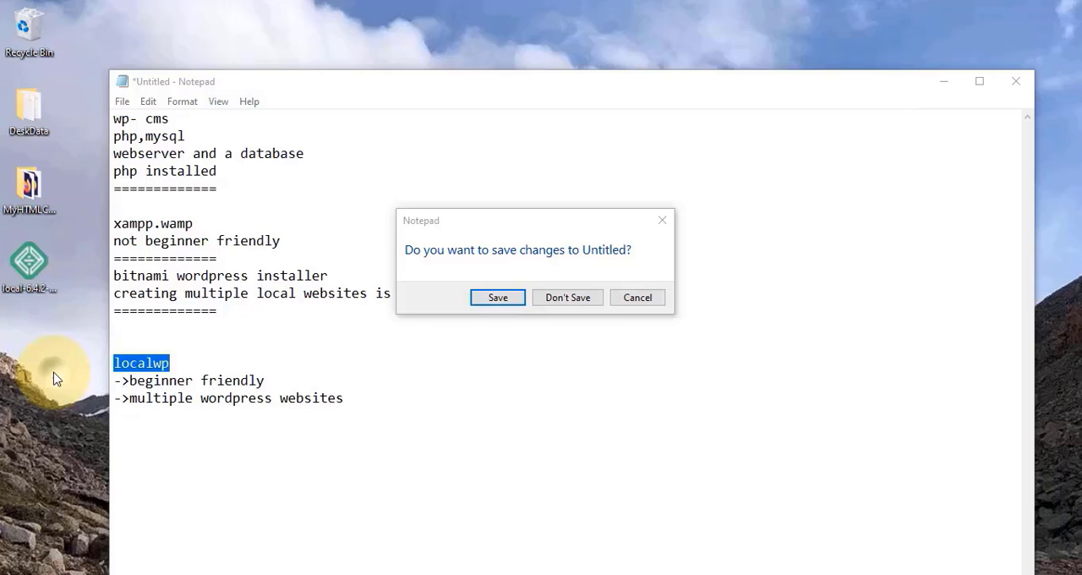
pyautogui.click(662, 221)
# Run the downloaded Local installer from the desktop, close the Local site tab and minimize the browser
pyautogui.click(34, 274)
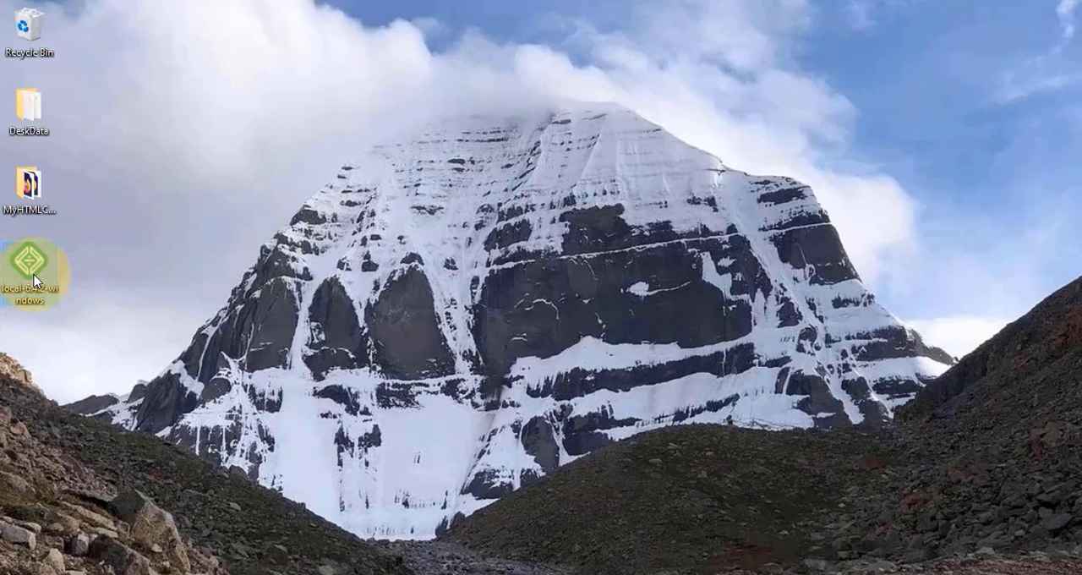
pyautogui.rightClick(33, 275)
pyautogui.click(108, 226)
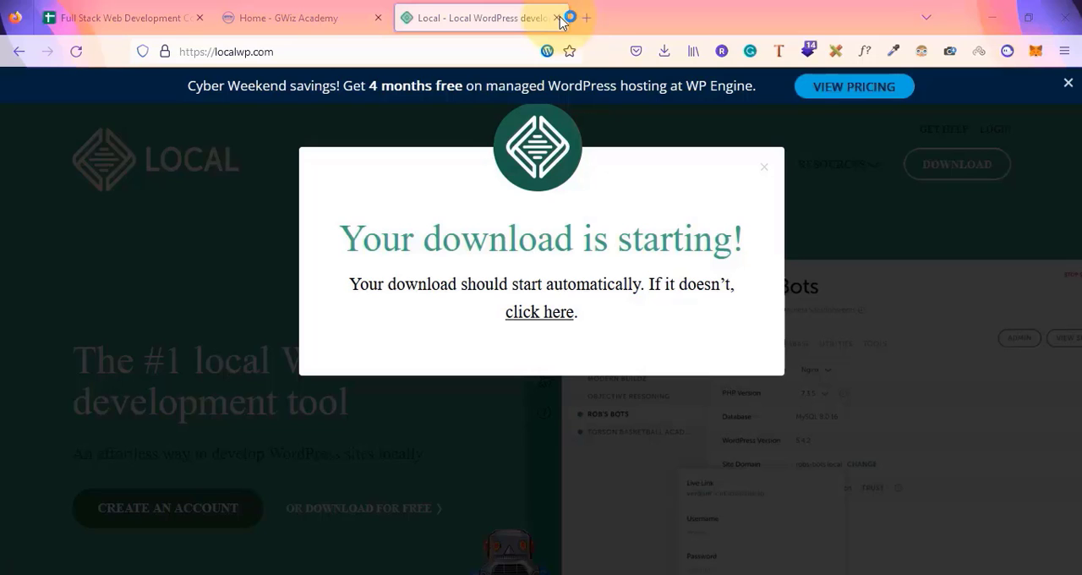
pyautogui.click(556, 18)
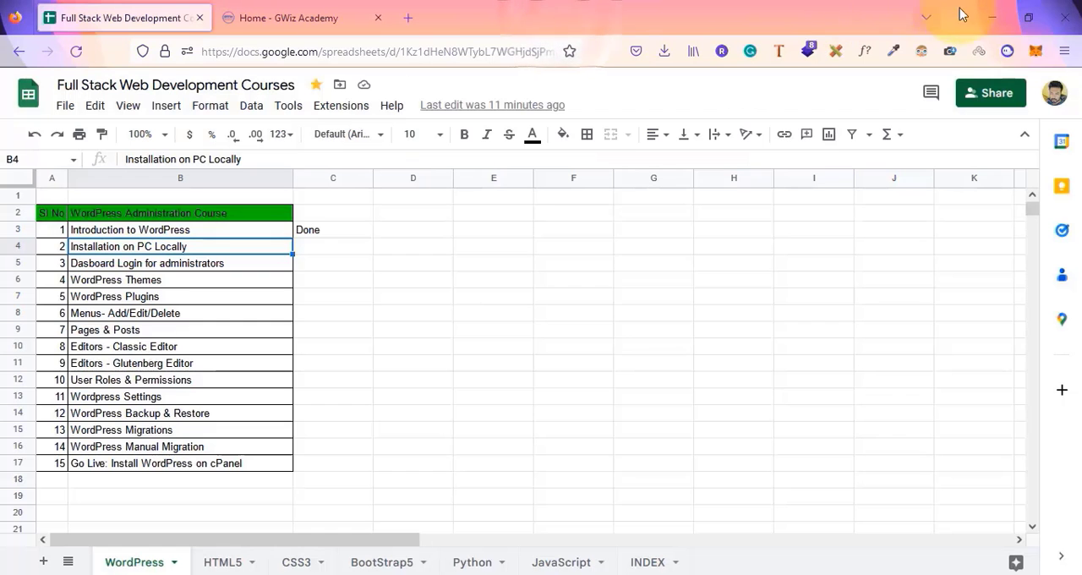
pyautogui.click(994, 16)
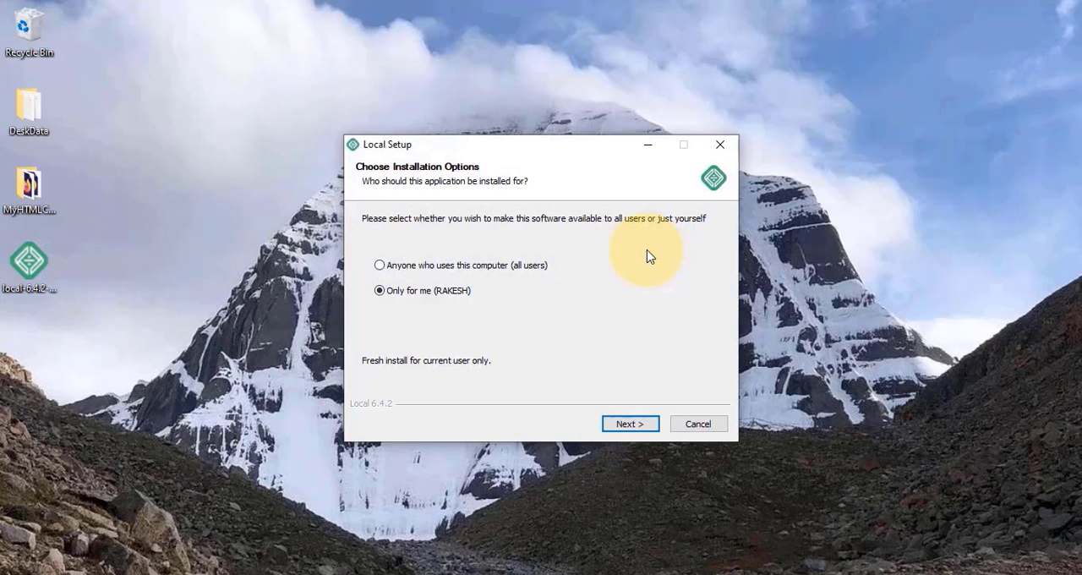
# Install Local for all users and finish setup with Run Local checked
pyautogui.click(382, 267)
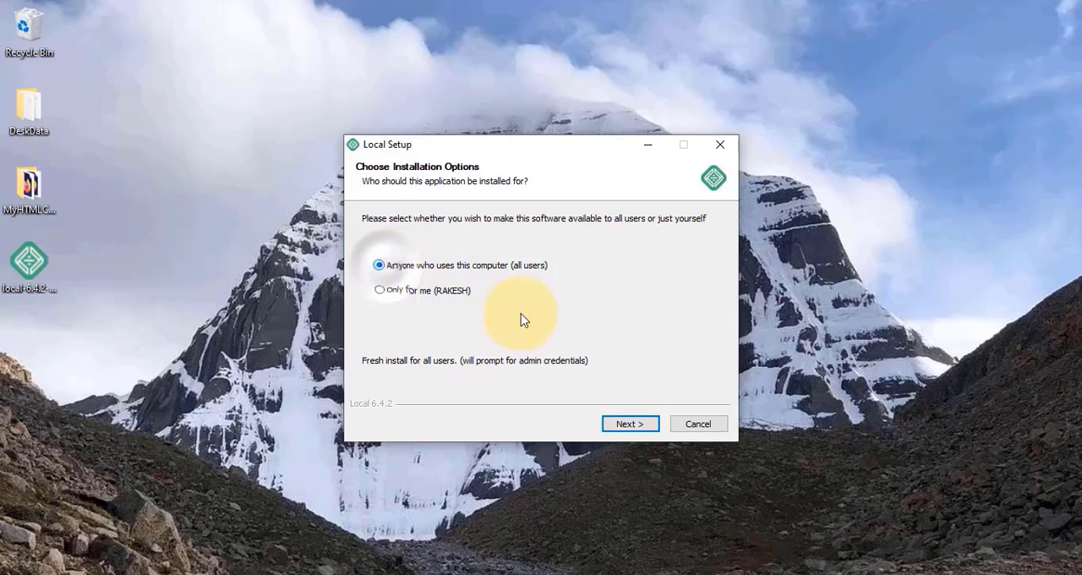
pyautogui.click(630, 426)
pyautogui.click(629, 426)
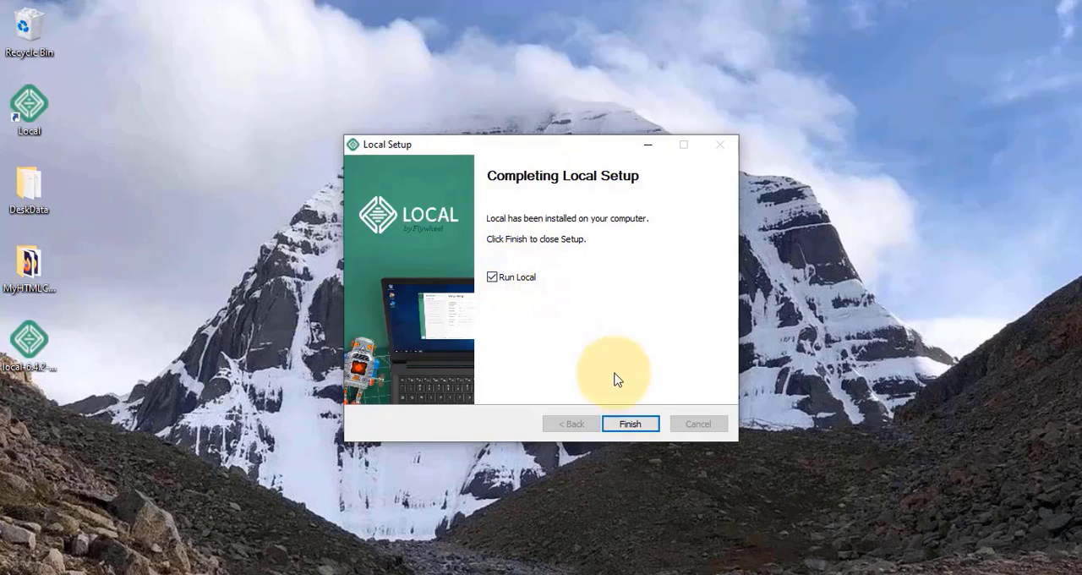
pyautogui.click(632, 425)
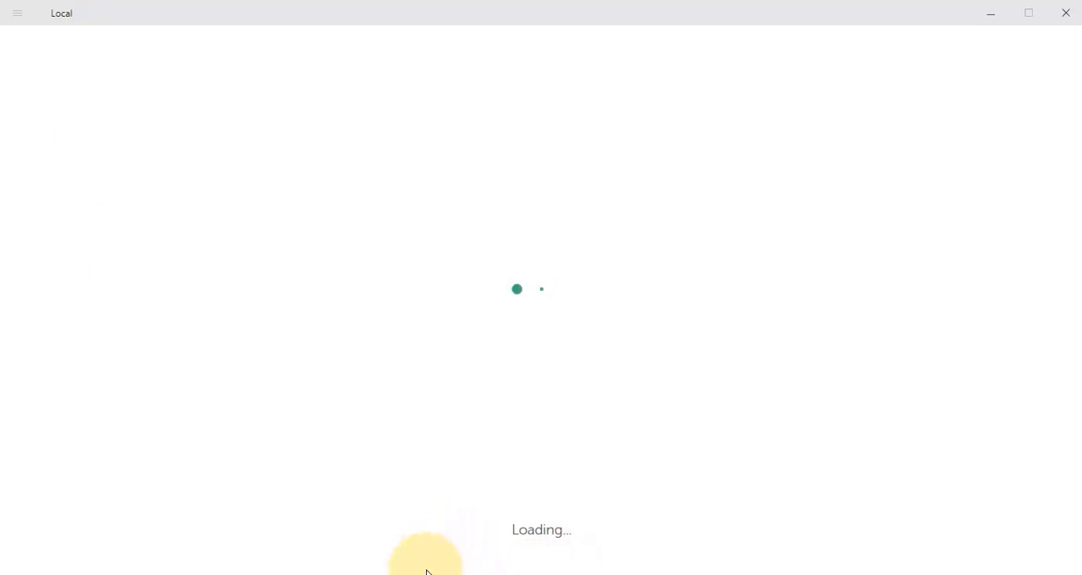
pyautogui.moveTo(410, 569)
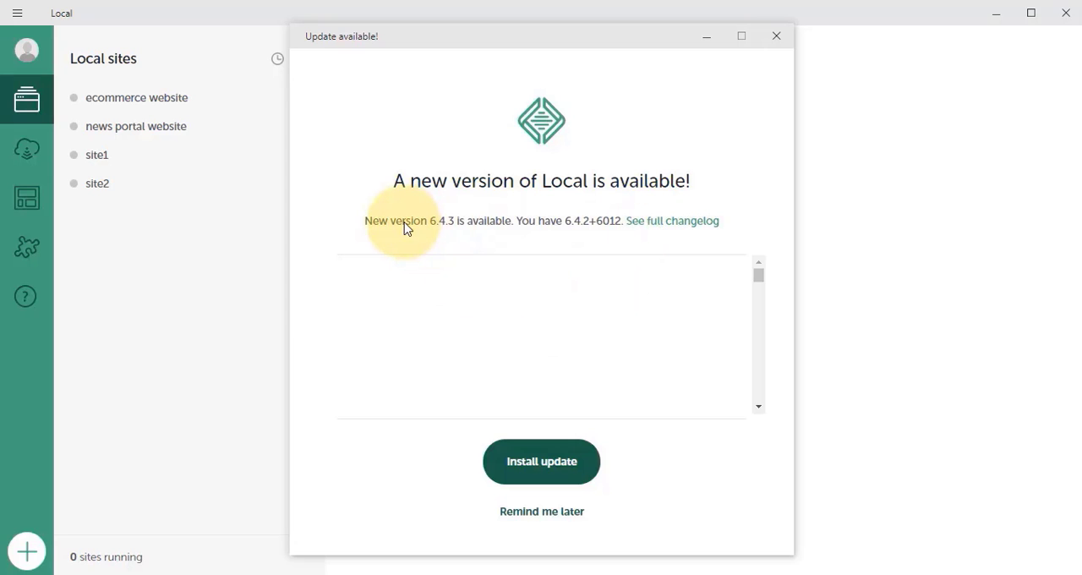
pyautogui.scroll(-6, 599, 337)
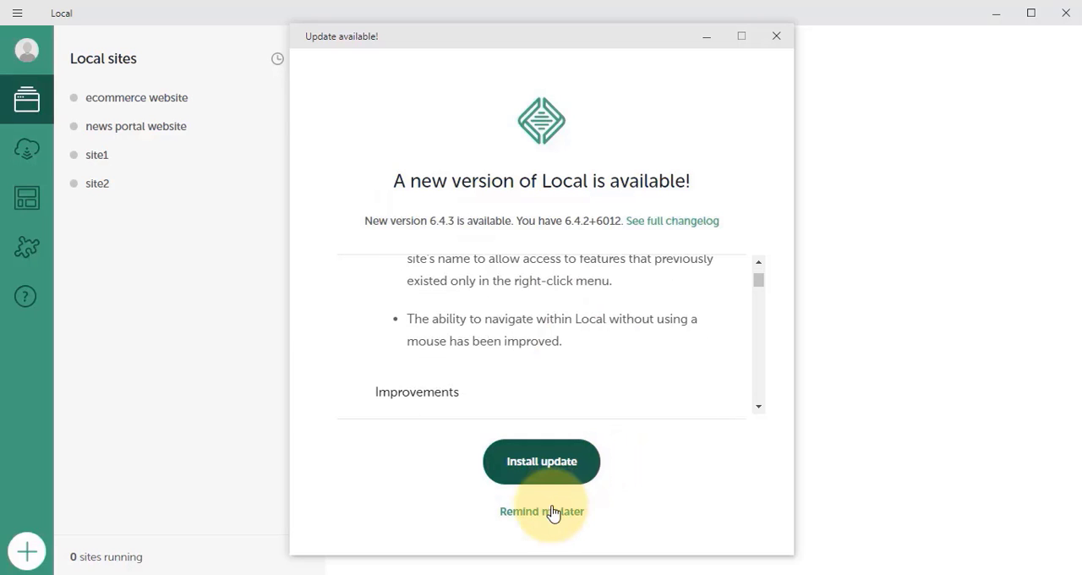
pyautogui.click(555, 476)
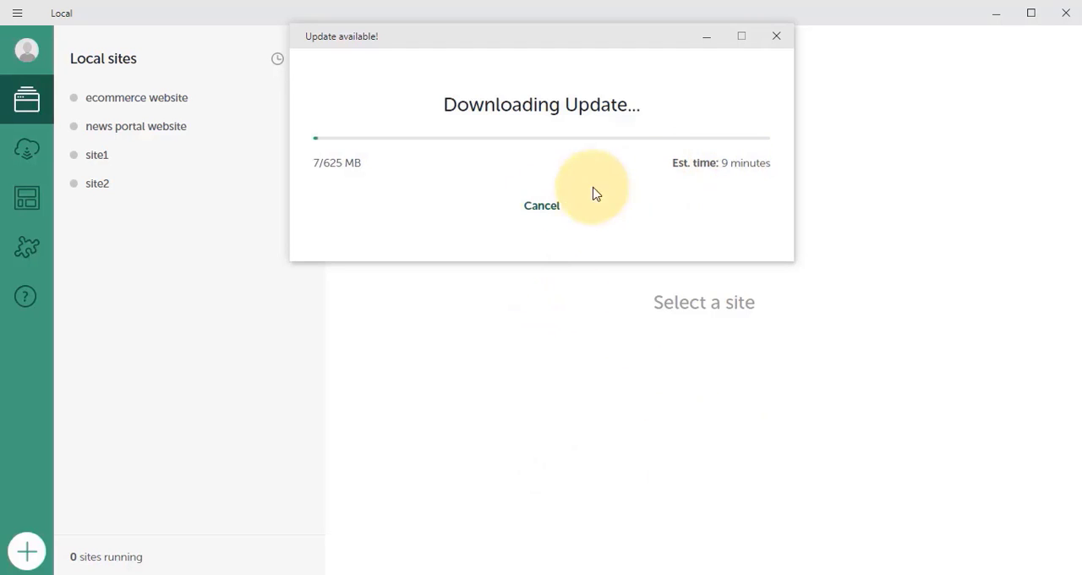
pyautogui.click(542, 207)
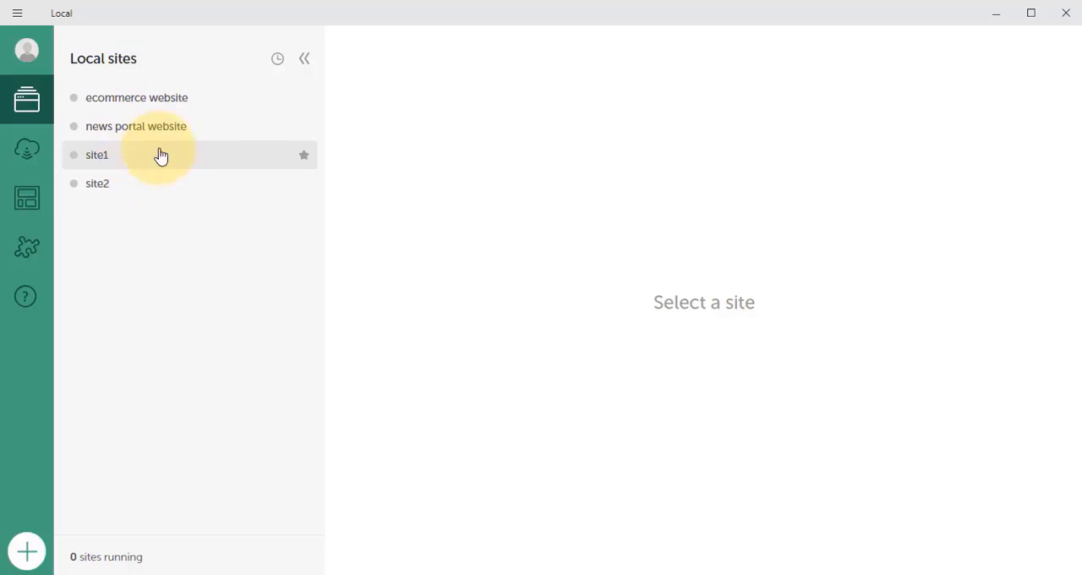
# Delete the ecommerce website and site1 local sites
pyautogui.click(219, 105)
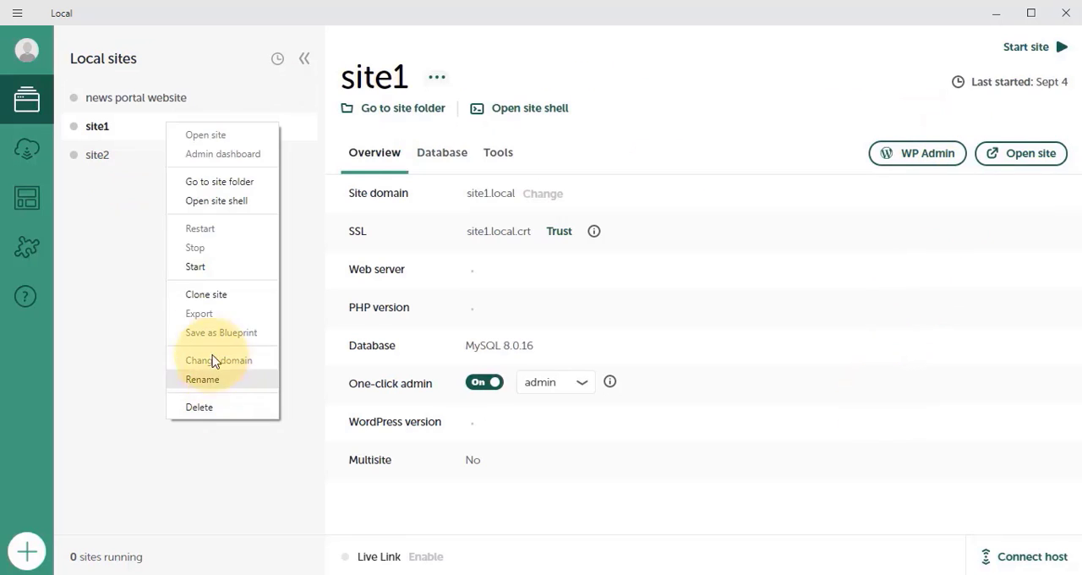
pyautogui.click(207, 408)
pyautogui.click(541, 364)
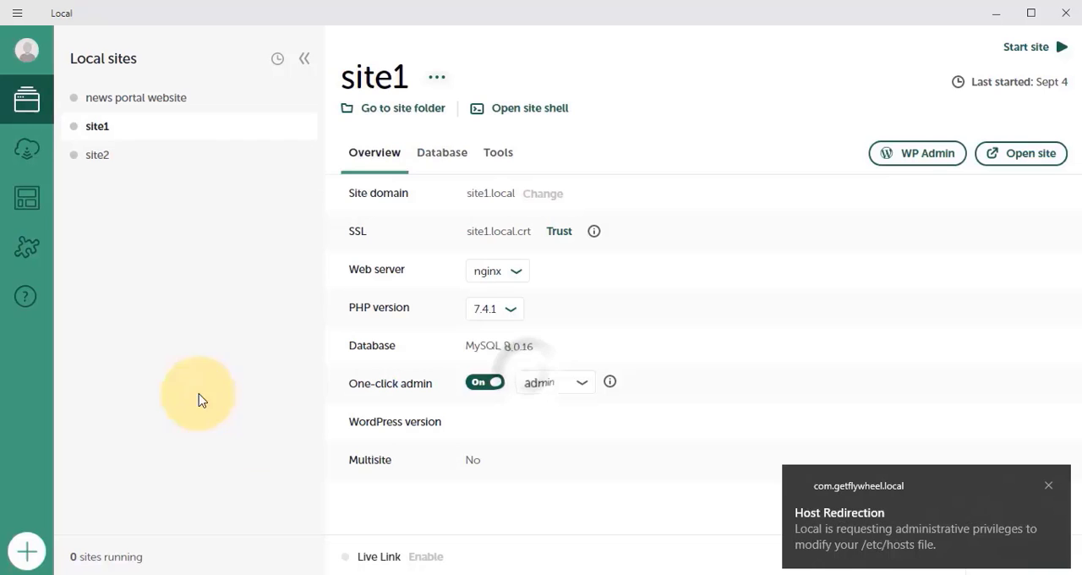
pyautogui.click(206, 105)
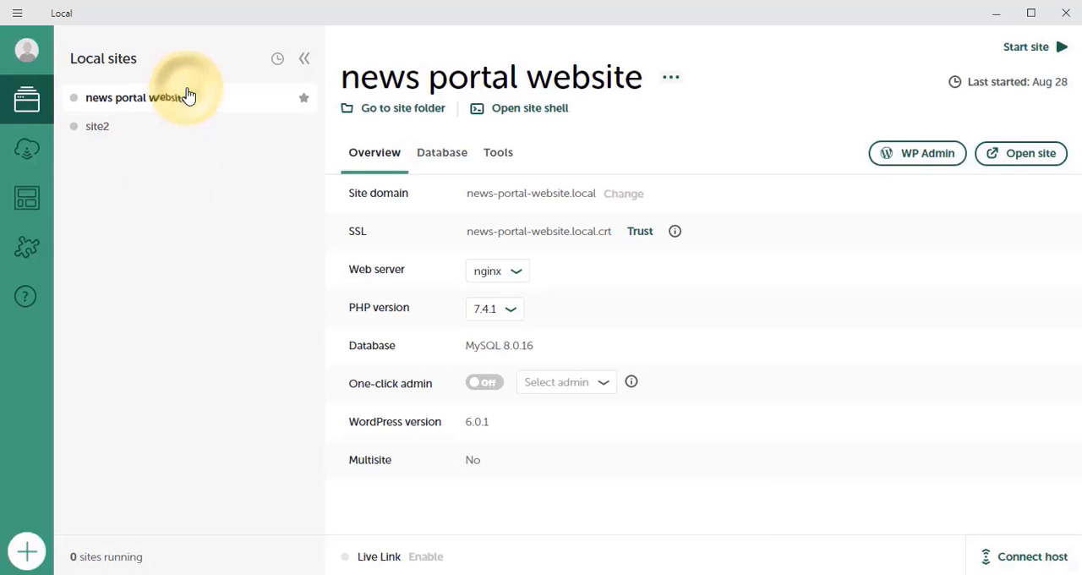
# Delete the news portal website and site2 local sites, moving site files to the recycling bin
pyautogui.rightClick(189, 97)
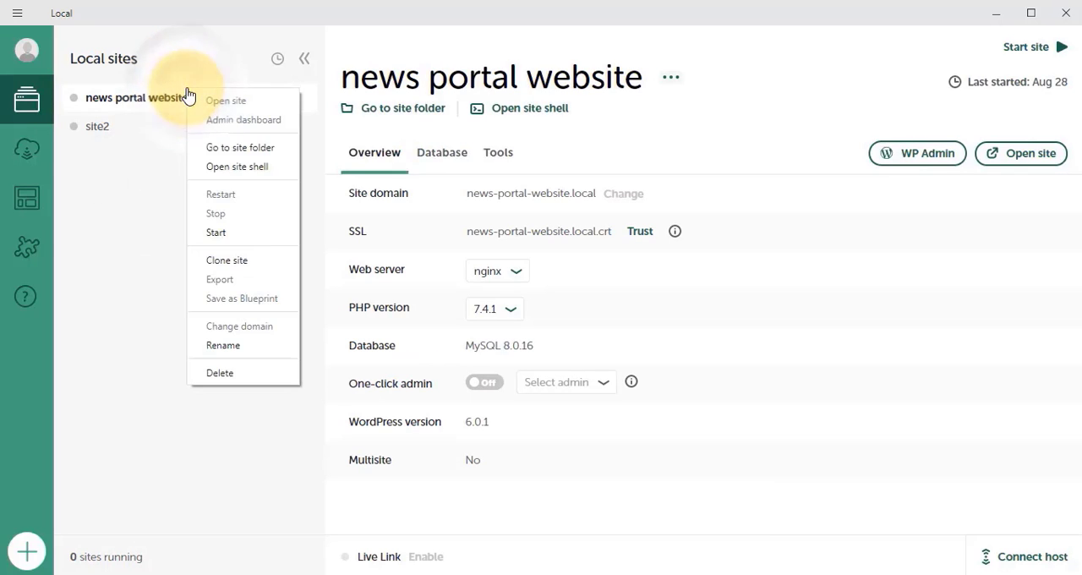
pyautogui.click(230, 375)
pyautogui.click(532, 385)
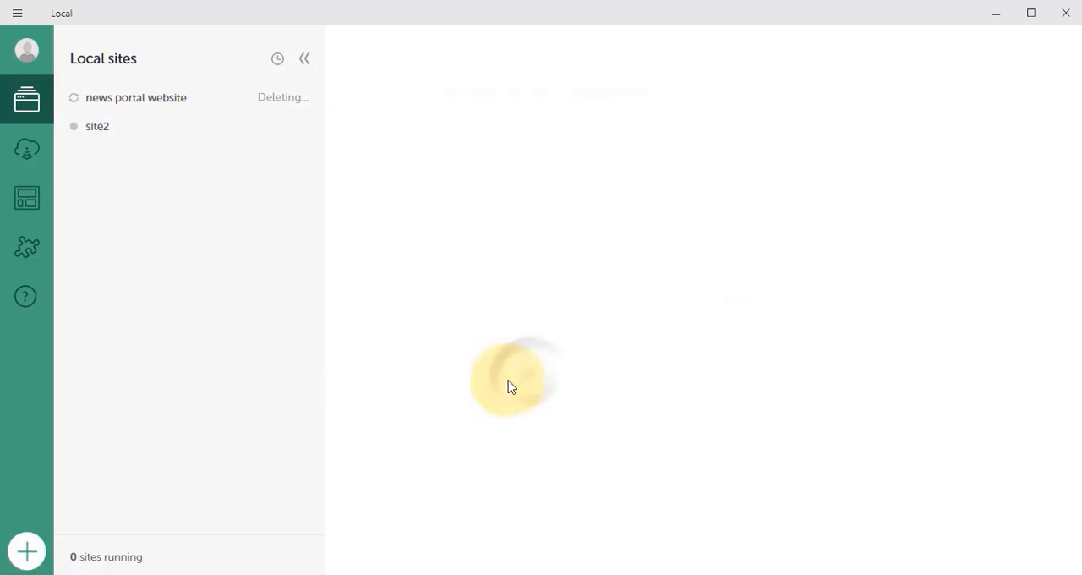
pyautogui.click(194, 96)
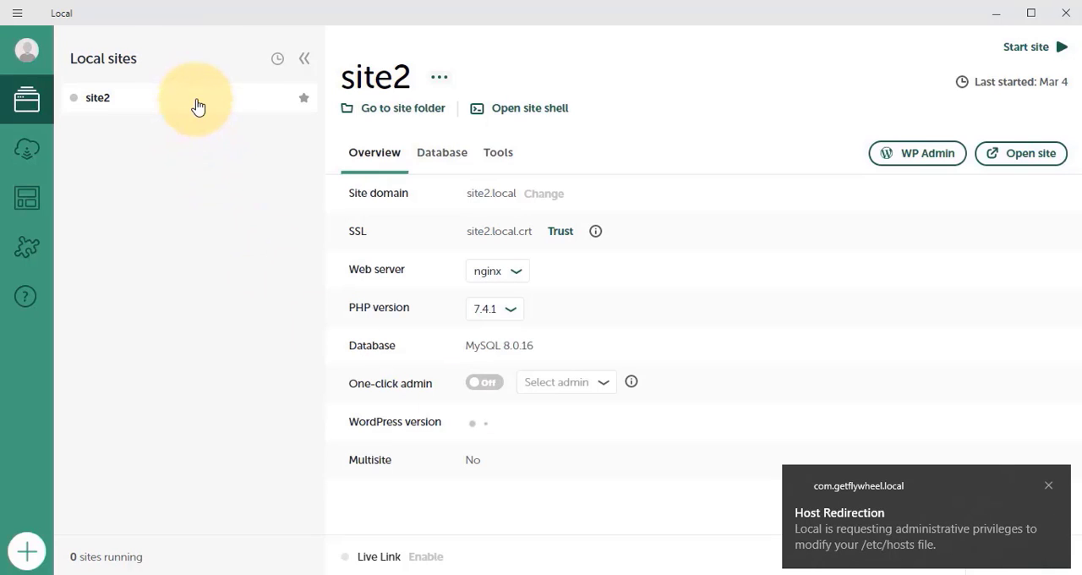
pyautogui.rightClick(198, 104)
pyautogui.click(229, 384)
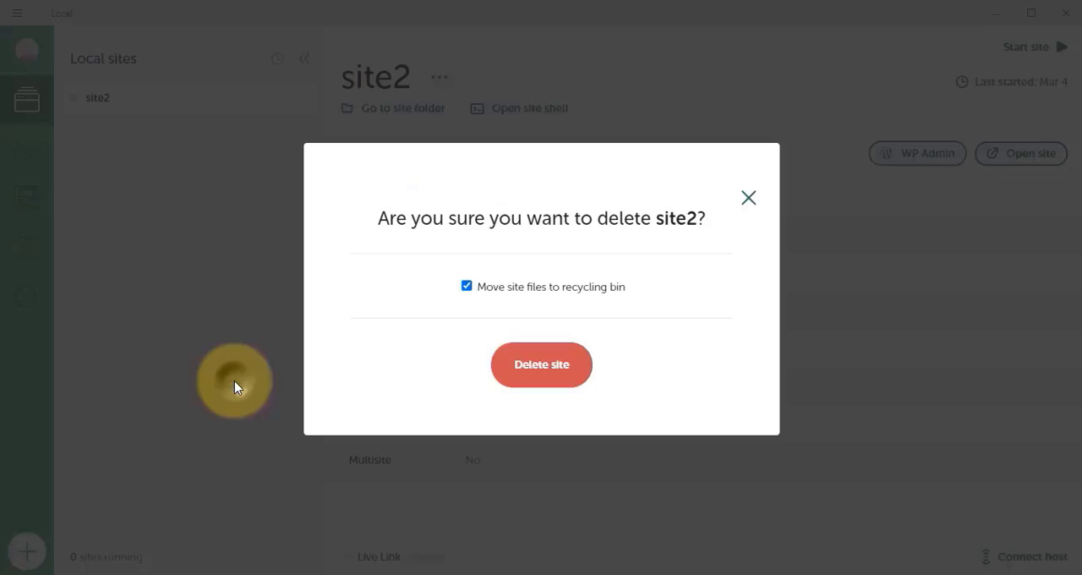
pyautogui.click(542, 373)
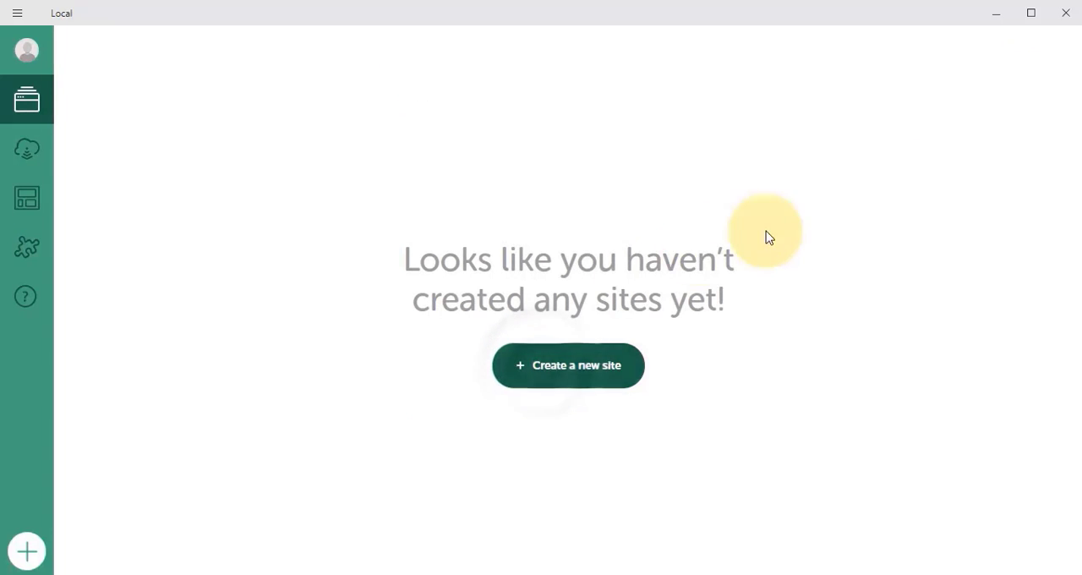
# Postpone the Local update and start creating a new site
pyautogui.click(1076, 12)
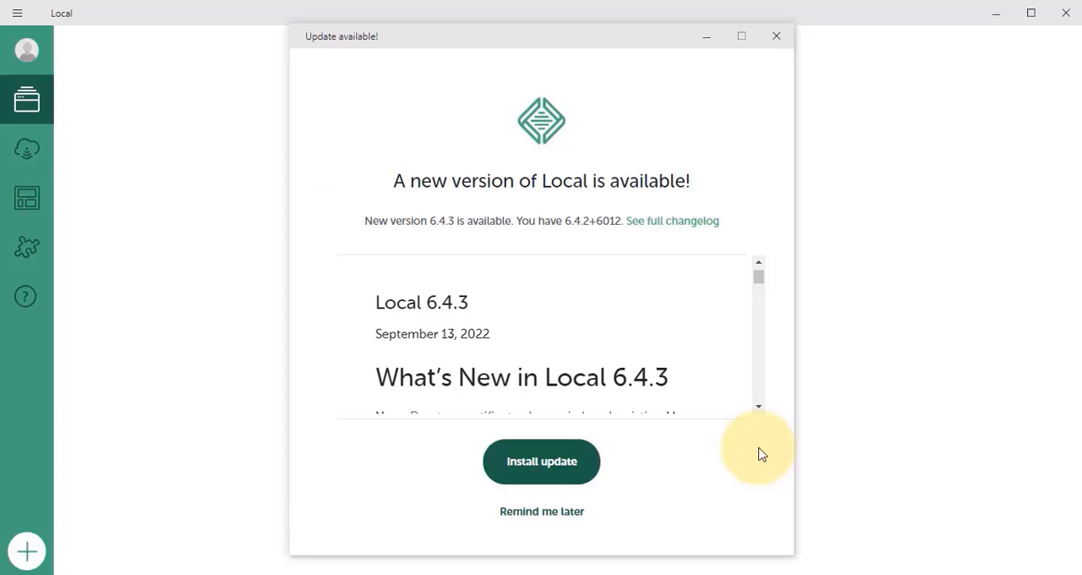
pyautogui.click(538, 513)
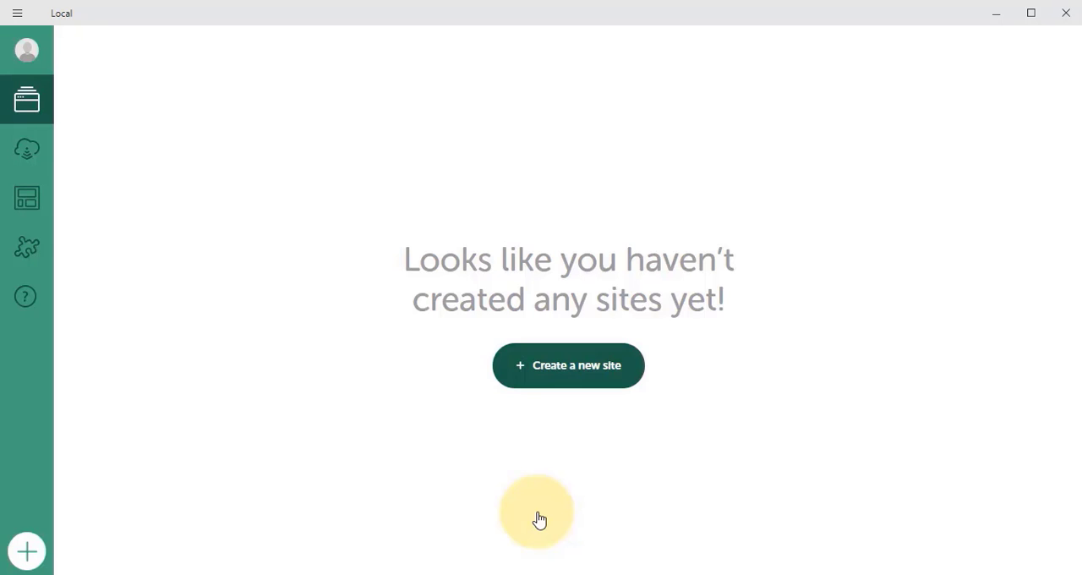
pyautogui.click(589, 377)
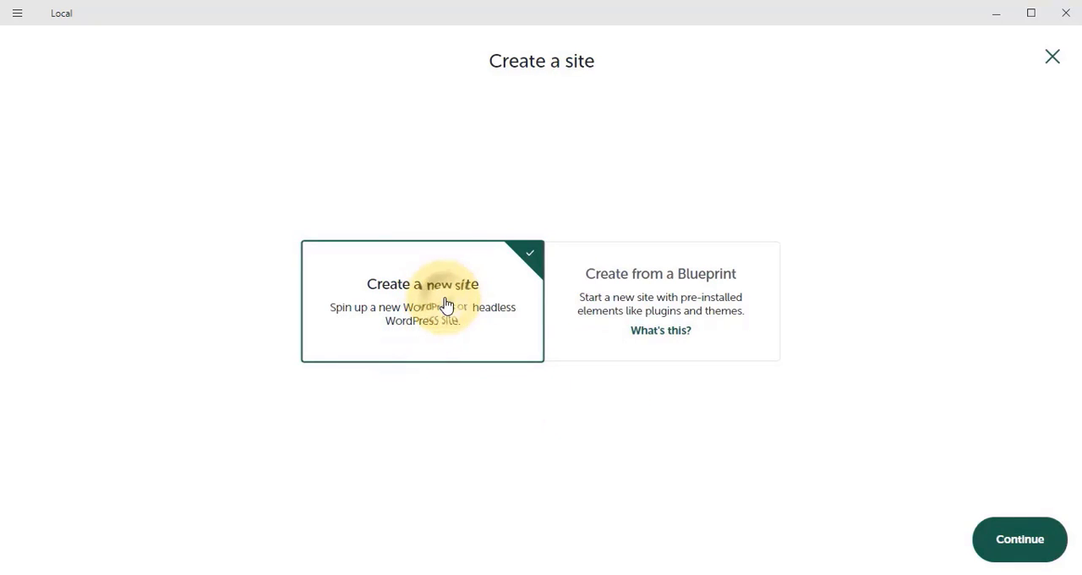
# Start a new site named My first wordpress website, review its advanced domain and path options, and continue
pyautogui.click(1010, 539)
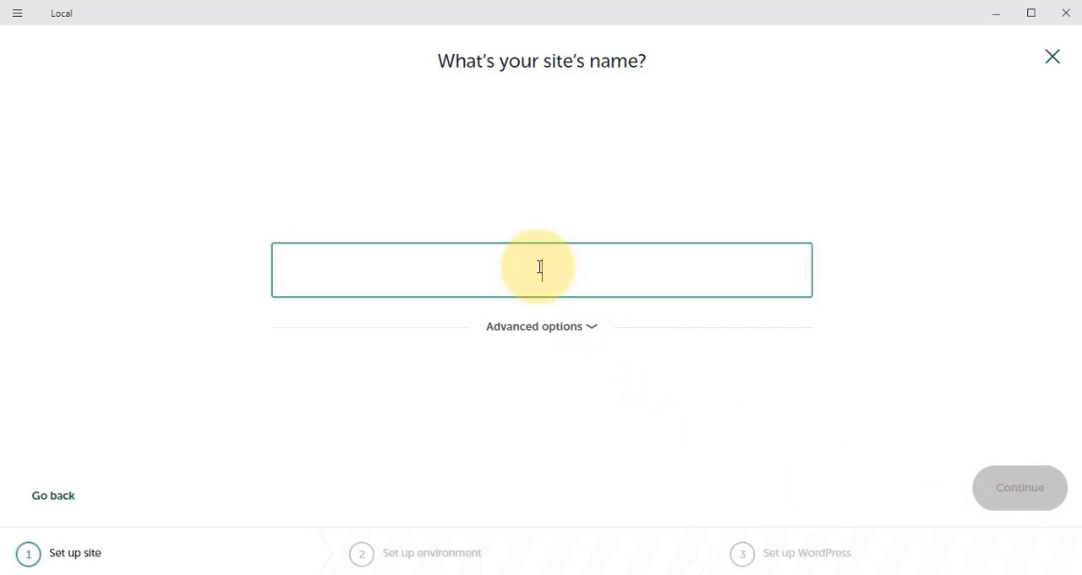
pyautogui.write('My first weo')
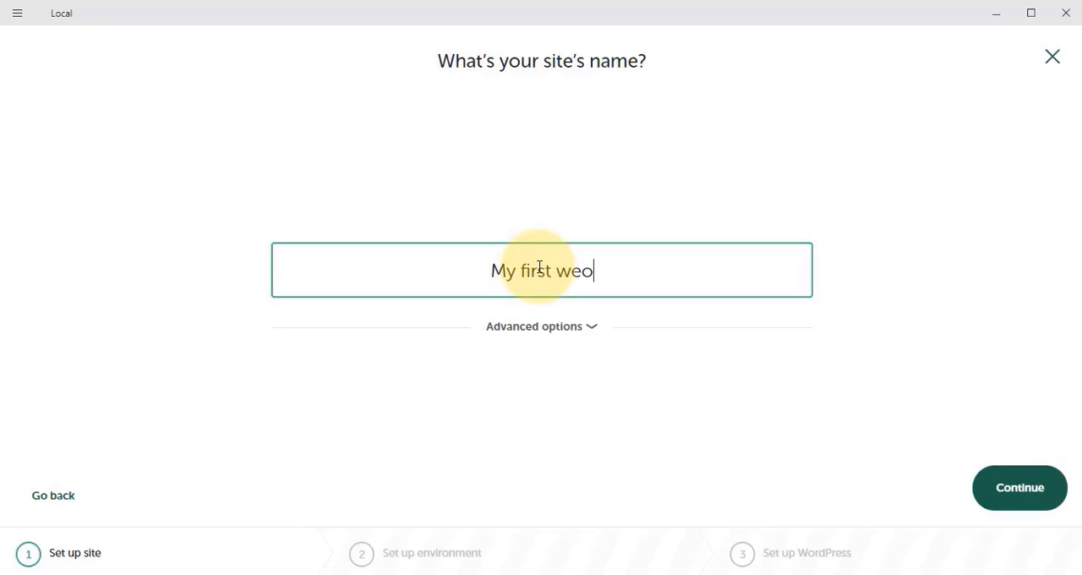
pyautogui.press('BackSpace')
pyautogui.press('BackSpace')
pyautogui.write('ordr')
pyautogui.press('BackSpace')
pyautogui.write('press website')
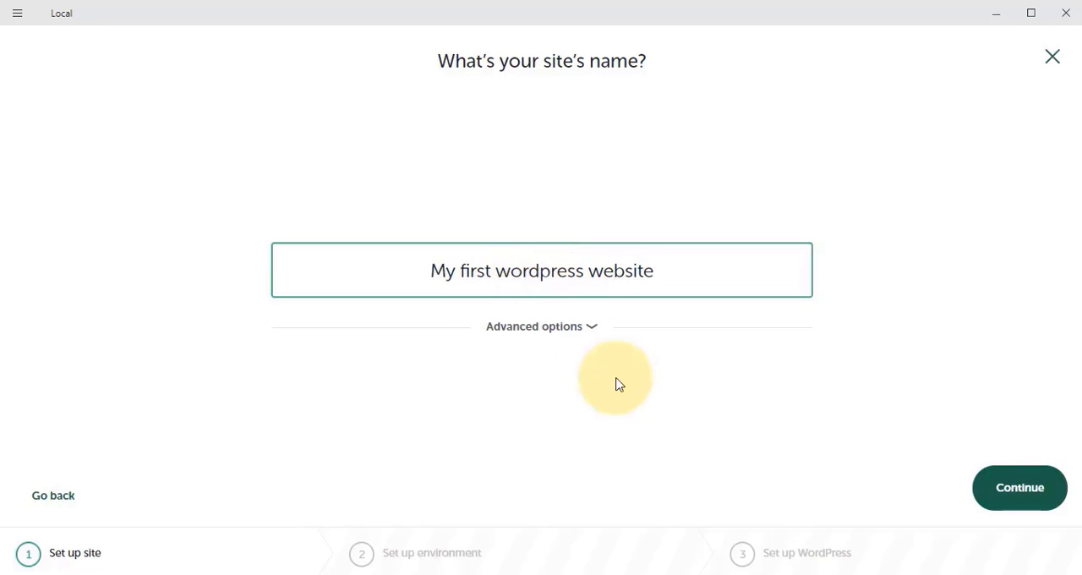
pyautogui.click(533, 330)
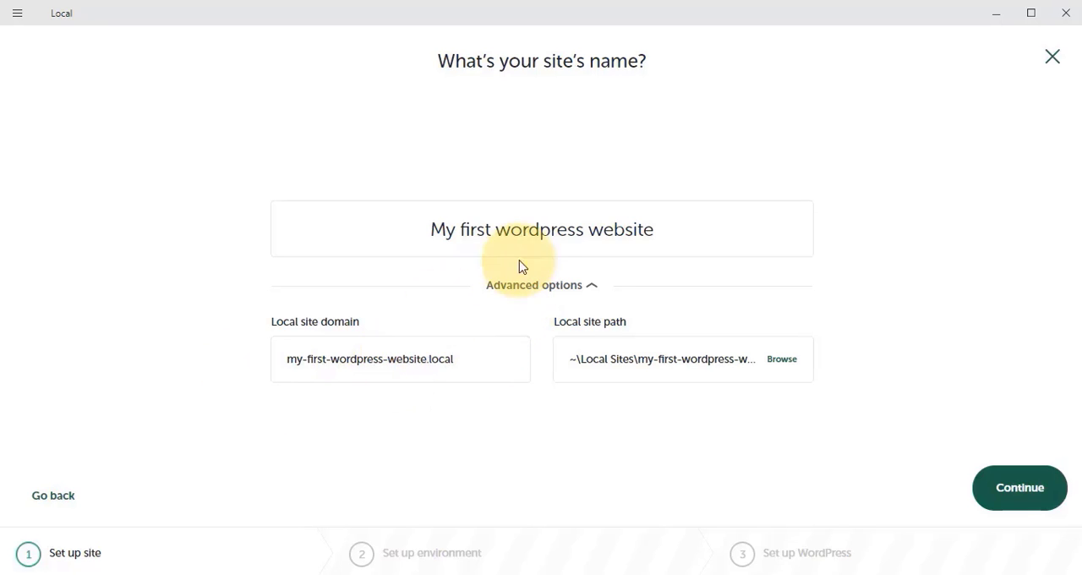
pyautogui.click(541, 285)
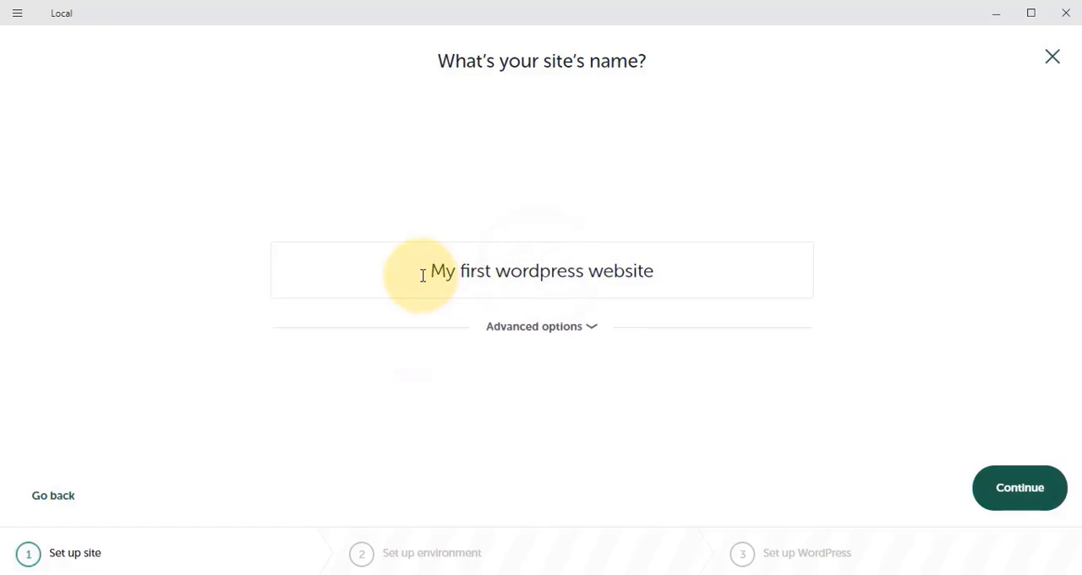
pyautogui.moveTo(423, 273); pyautogui.dragTo(681, 282)
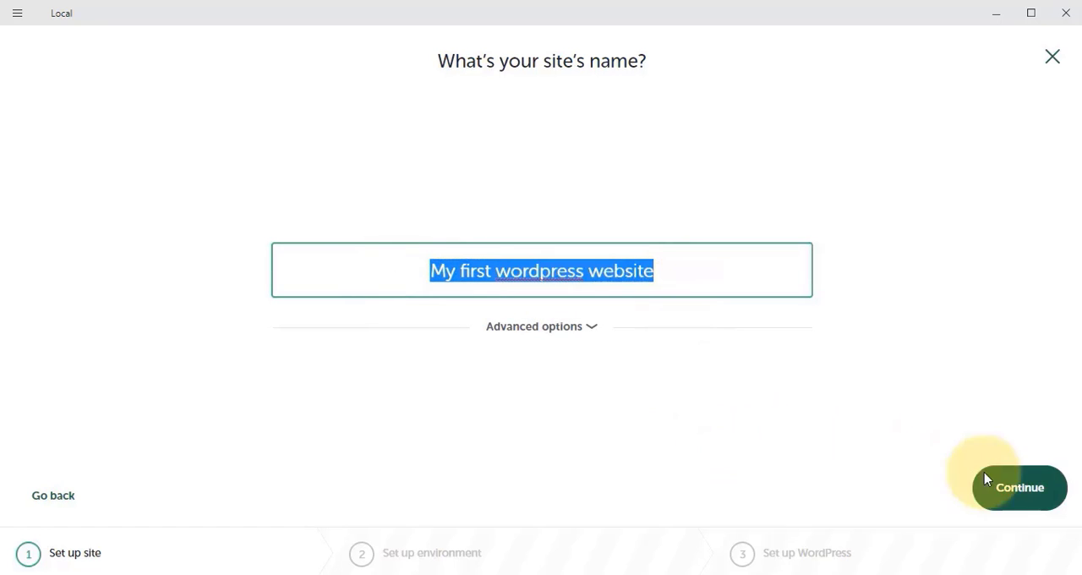
pyautogui.click(1018, 491)
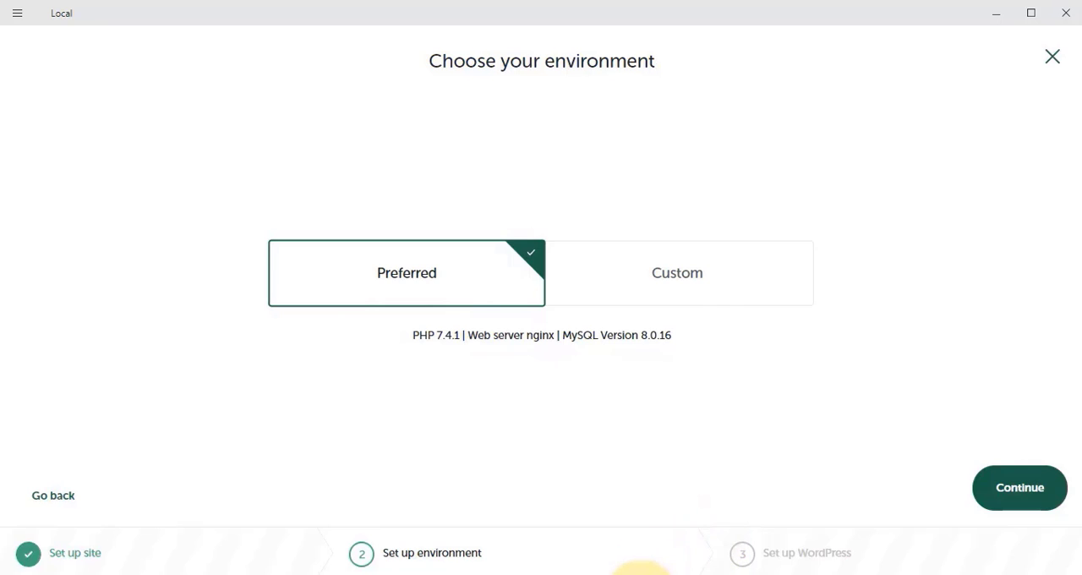
# Switch to Notepad, highlight the 'webserver and a database' note, and return to Local
pyautogui.click(640, 573)
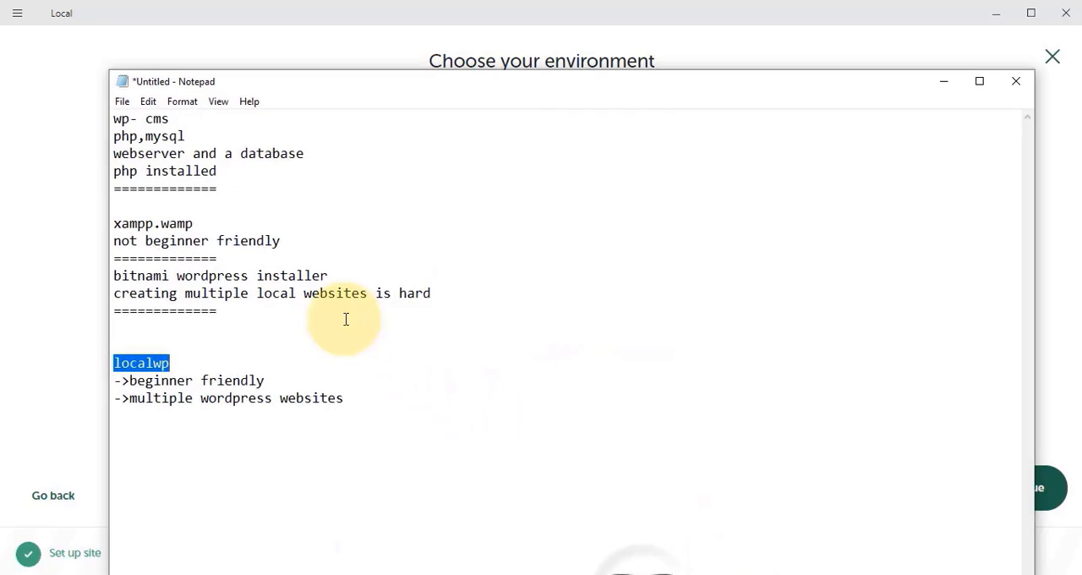
pyautogui.click(118, 152)
pyautogui.moveTo(119, 152); pyautogui.dragTo(323, 159)
pyautogui.hotkey('alt', 'Tab')
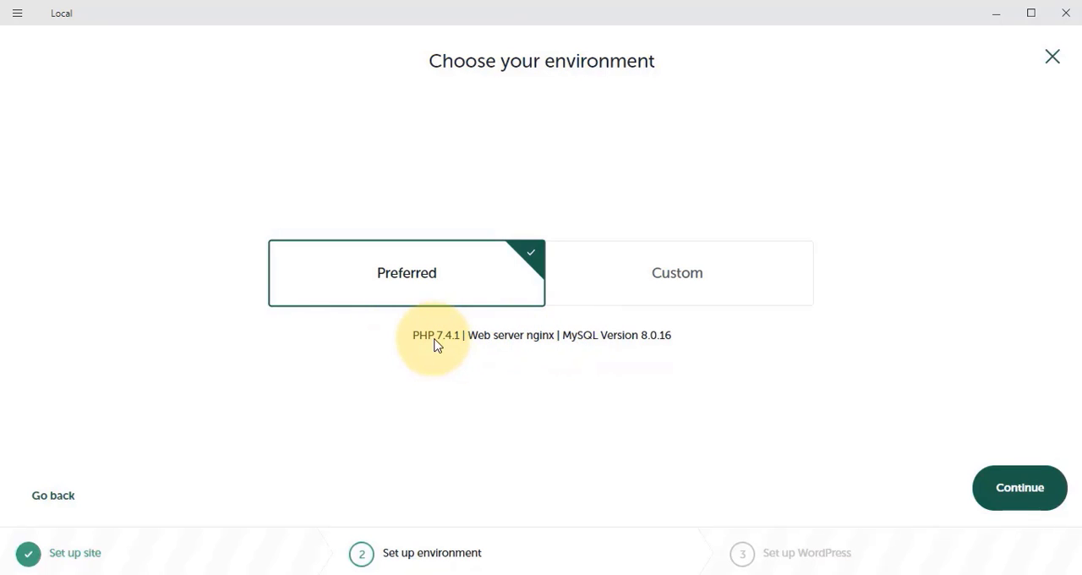
# Review the Custom environment's PHP version, web server and database choices, then keep Preferred and continue
pyautogui.click(565, 292)
pyautogui.click(377, 360)
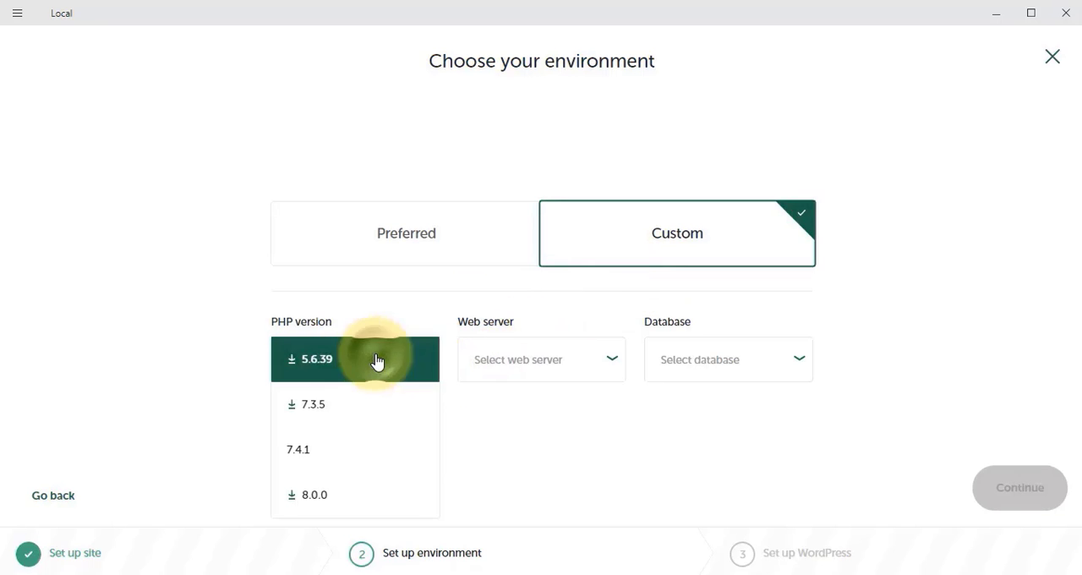
pyautogui.click(528, 363)
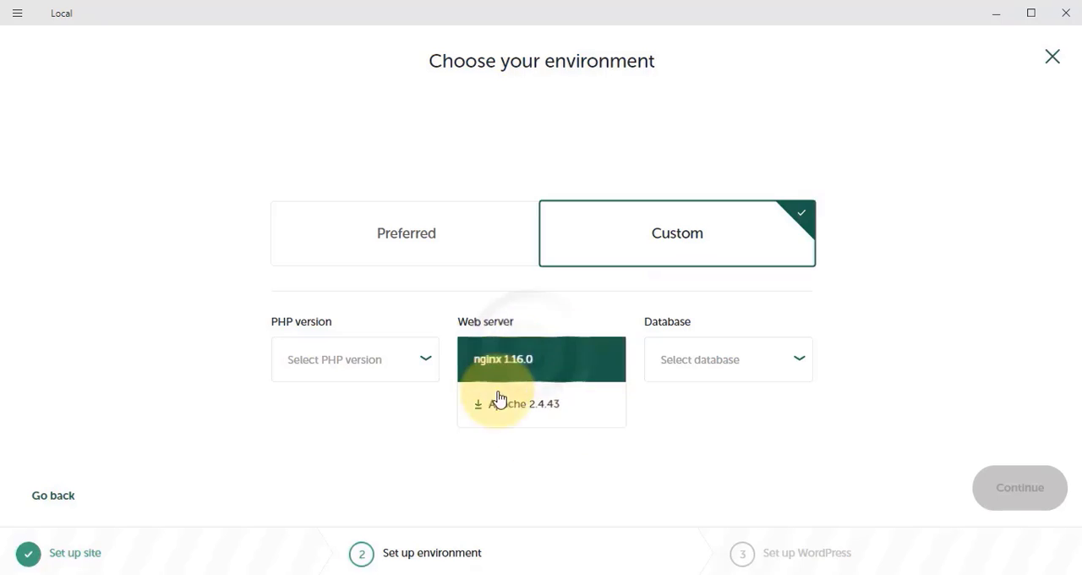
pyautogui.click(698, 372)
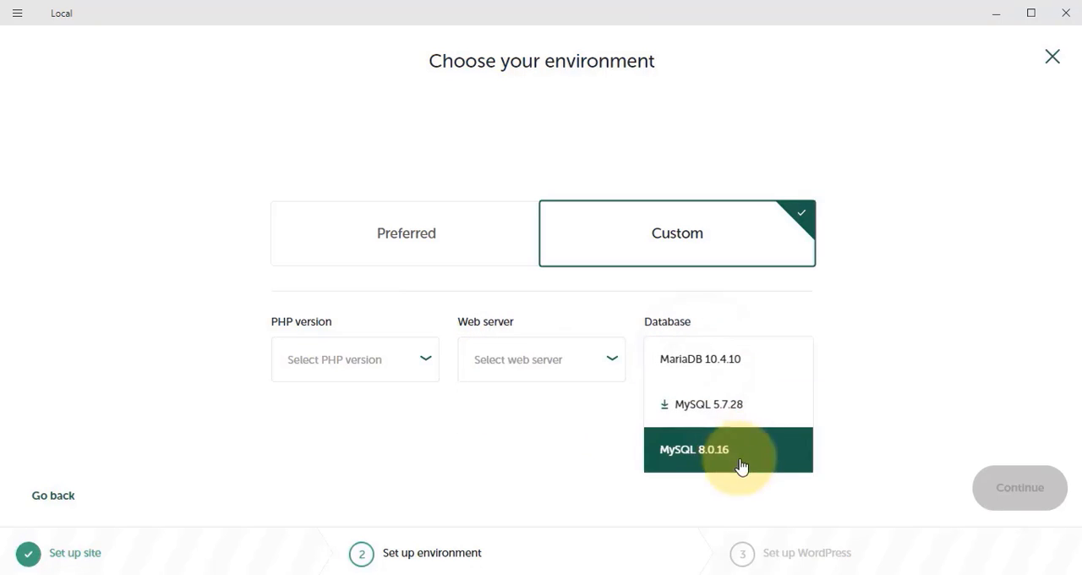
pyautogui.click(368, 259)
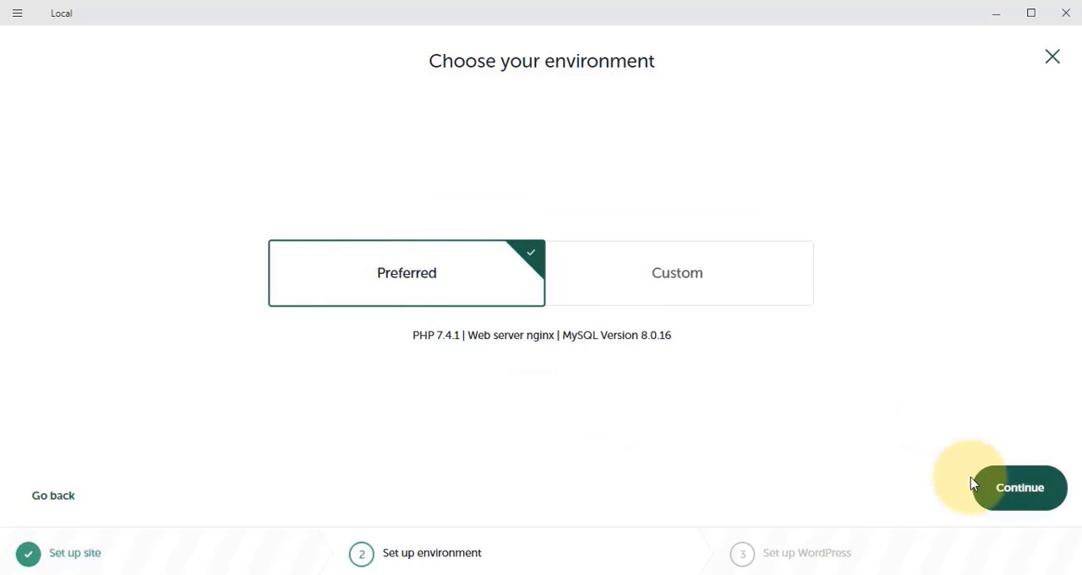
pyautogui.click(1039, 498)
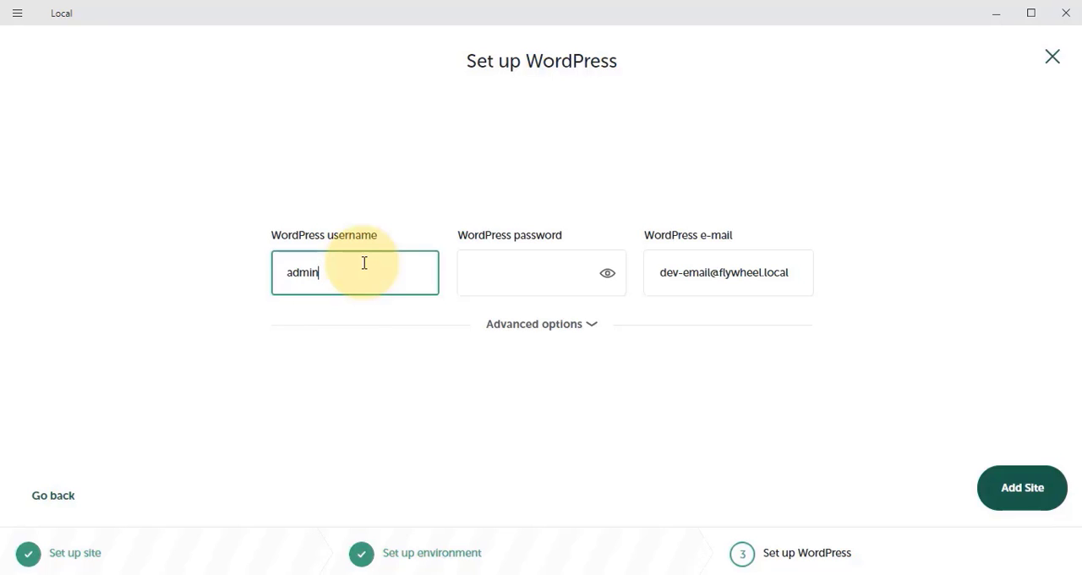
# Keep the default WordPress username, password and e-mail, review the multisite option, and add the site
pyautogui.press('Tab')
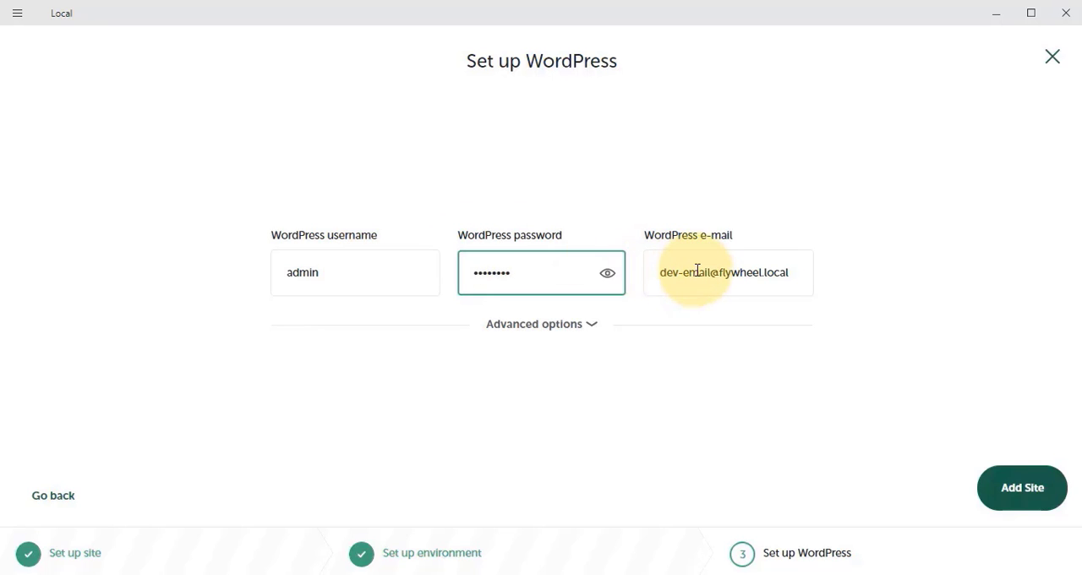
pyautogui.moveTo(698, 272); pyautogui.dragTo(857, 270)
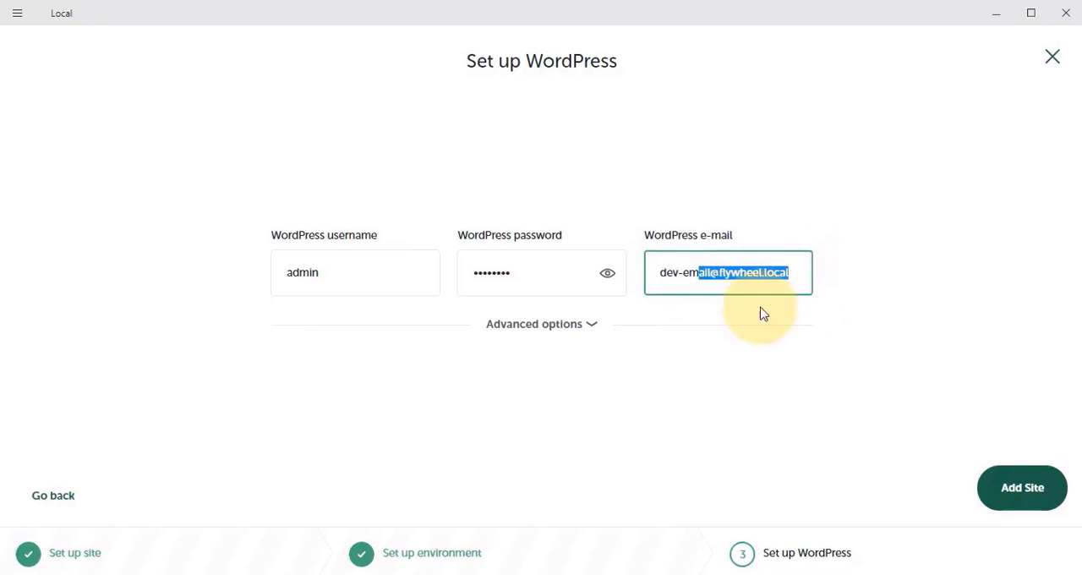
pyautogui.click(583, 326)
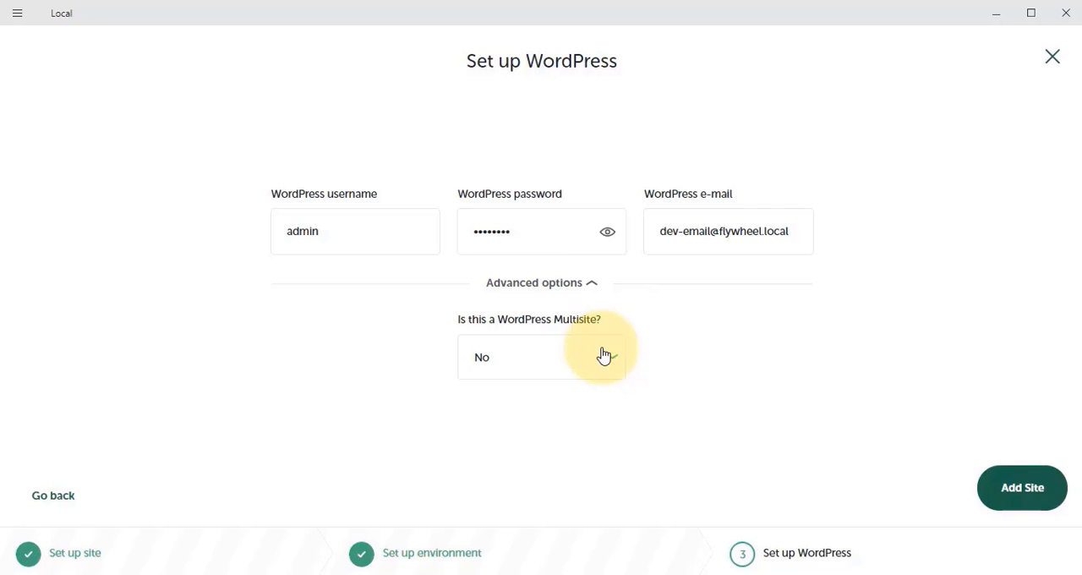
pyautogui.click(546, 284)
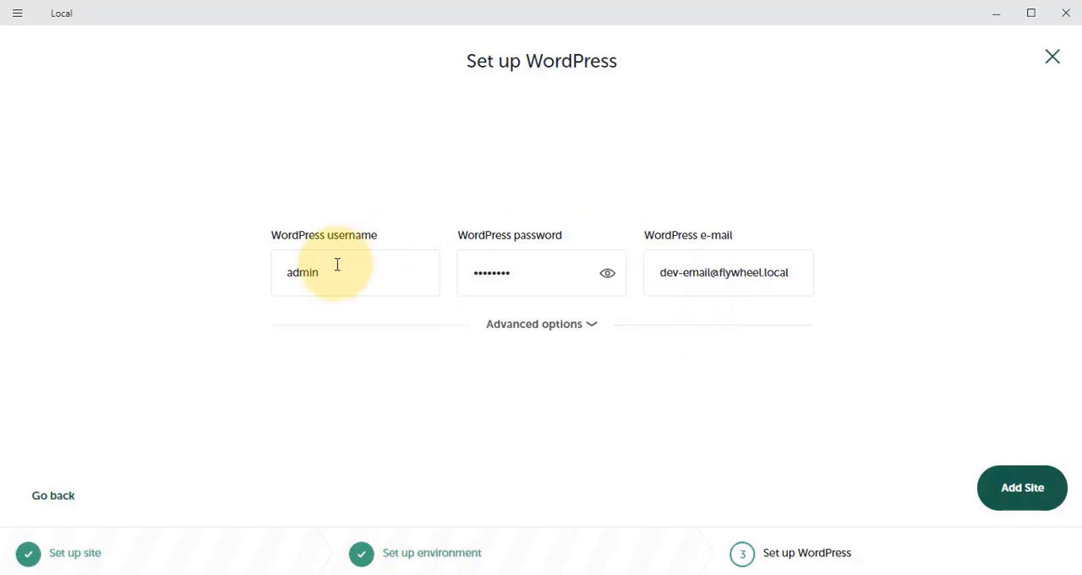
pyautogui.click(1023, 488)
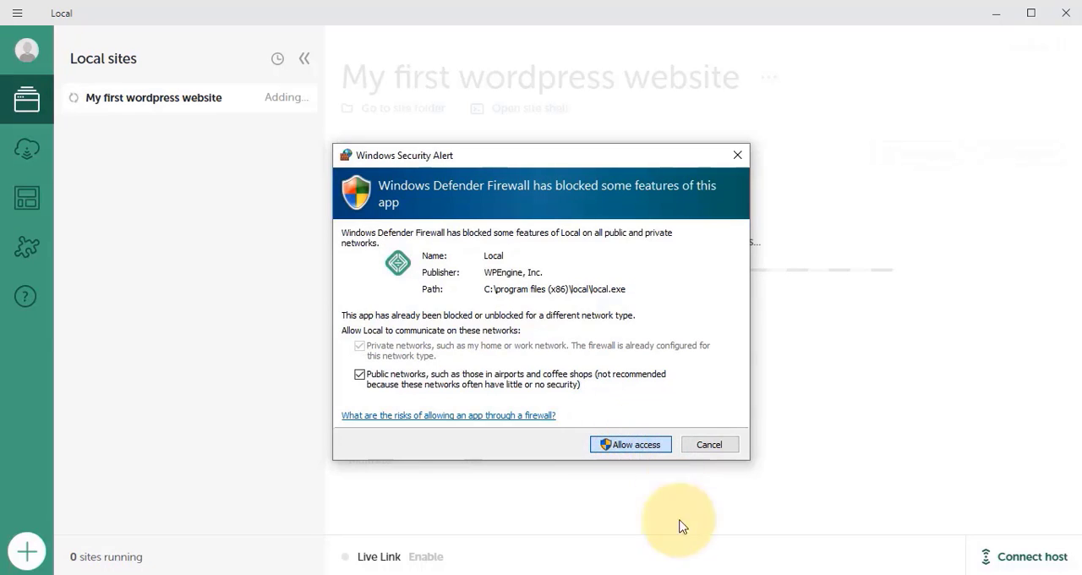
# Allow Local through the firewall and highlight the 'creating multiple local websites is hard' note in Notepad
pyautogui.click(649, 572)
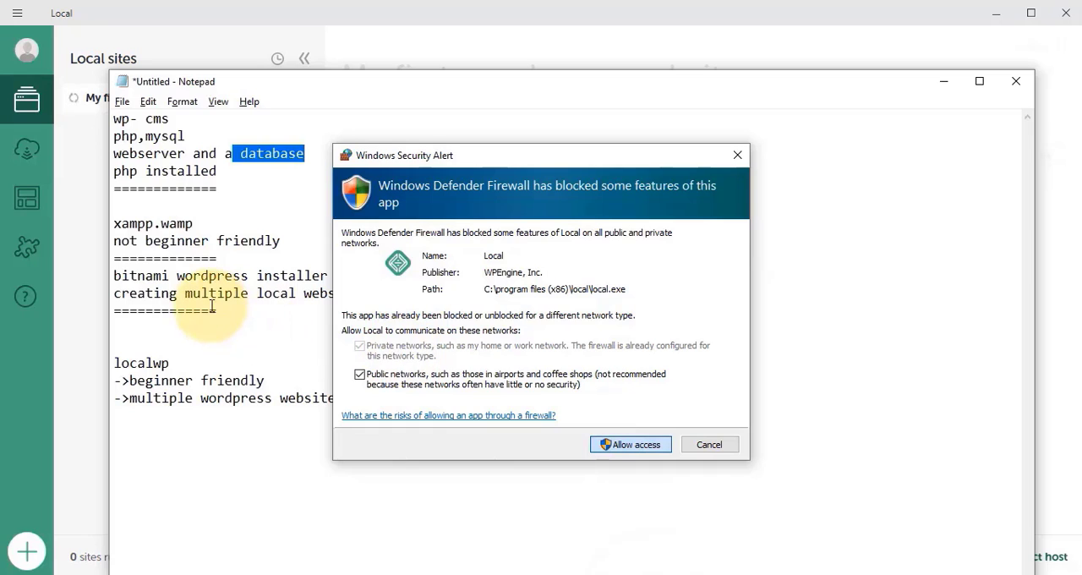
pyautogui.click(623, 444)
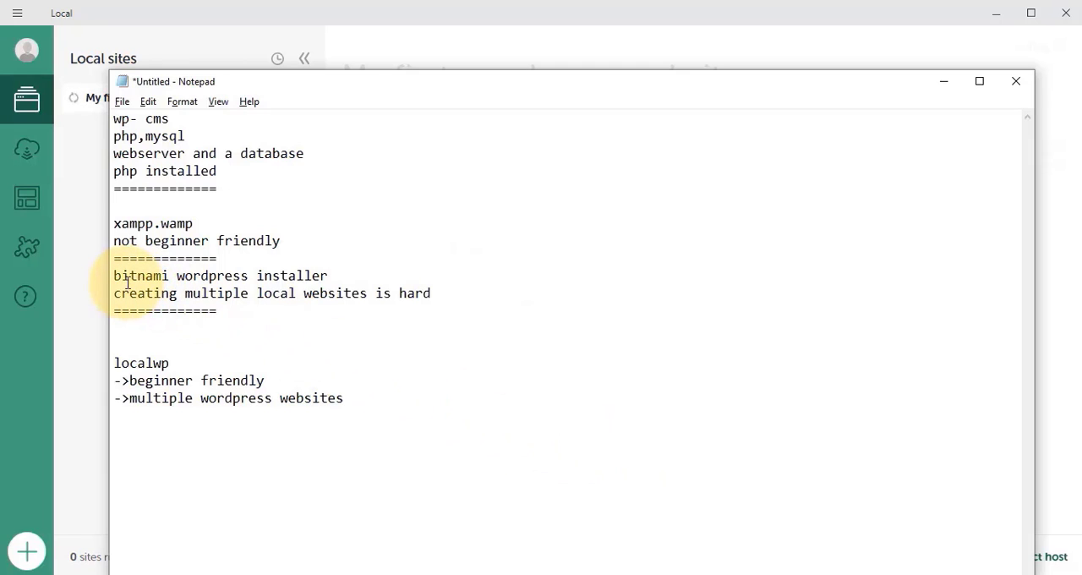
pyautogui.moveTo(128, 282); pyautogui.dragTo(434, 296)
pyautogui.click(434, 295)
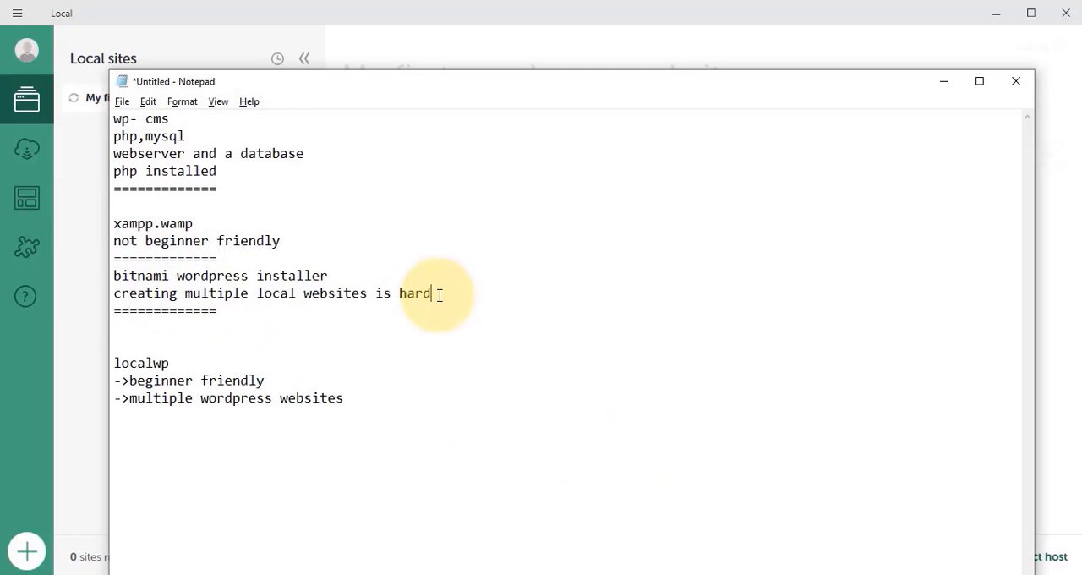
pyautogui.moveTo(129, 293); pyautogui.dragTo(416, 291)
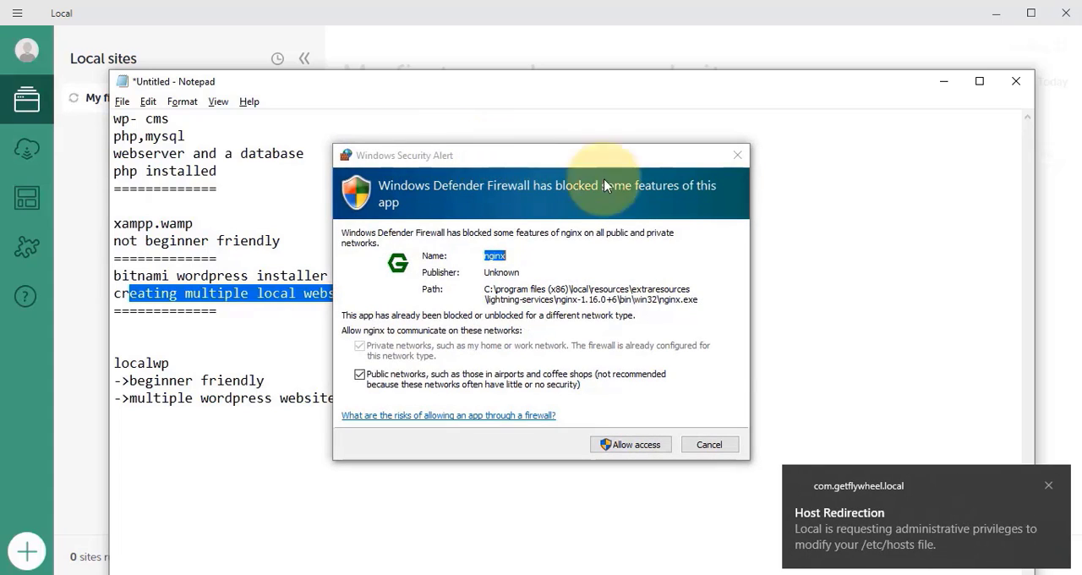
# Allow firewall access for nginx and mailhog
pyautogui.click(642, 453)
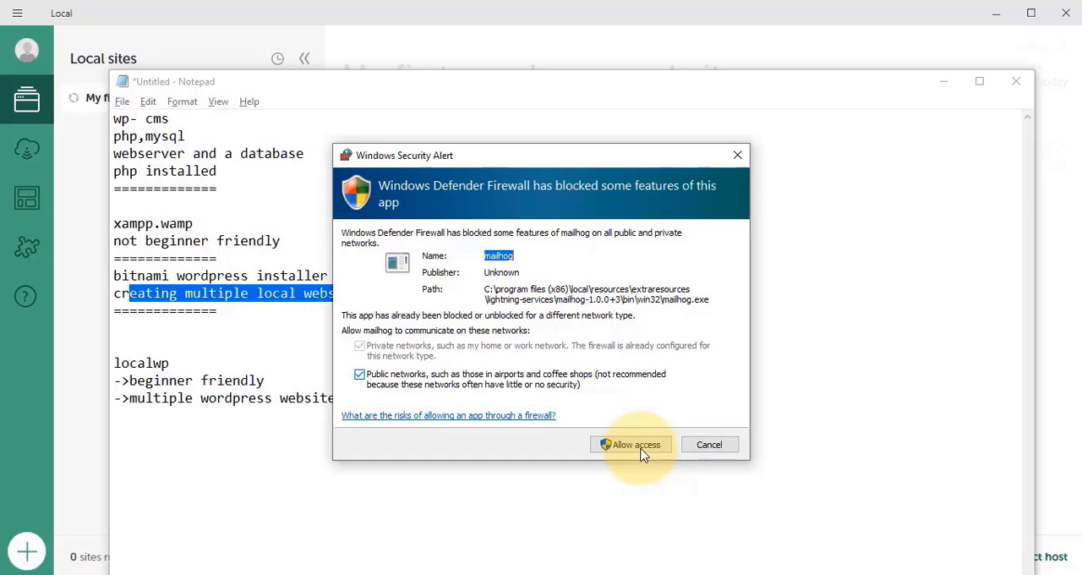
pyautogui.click(640, 444)
pyautogui.click(76, 279)
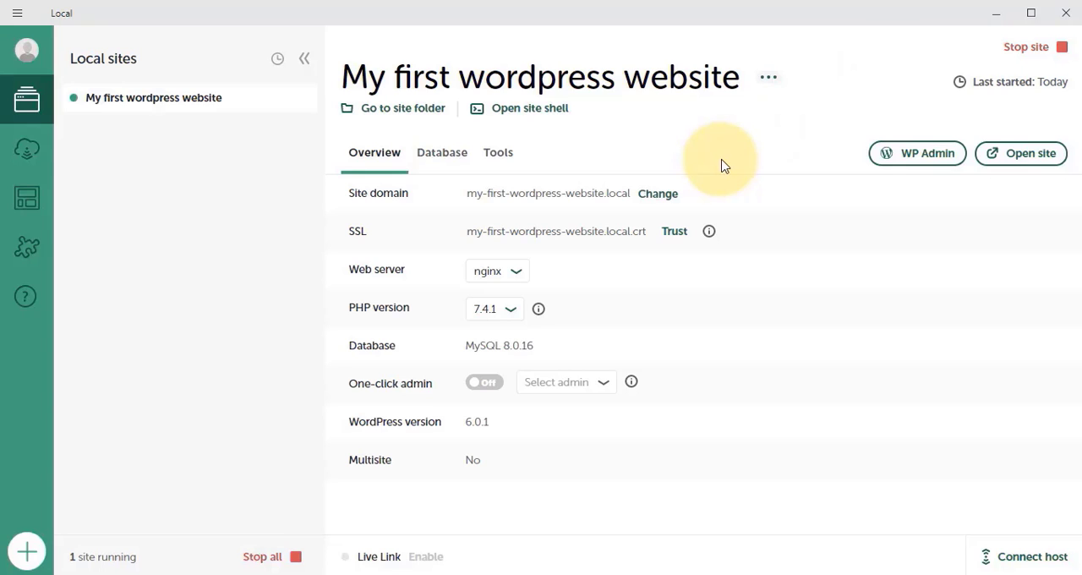
# Open the new site in the browser and examine its address and homepage
pyautogui.click(1032, 156)
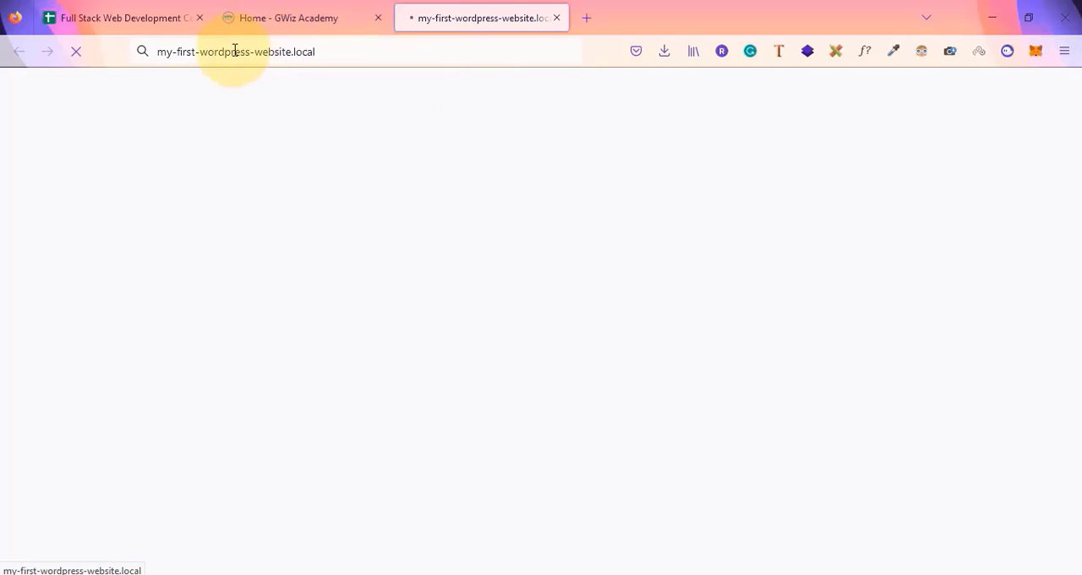
pyautogui.click(338, 49)
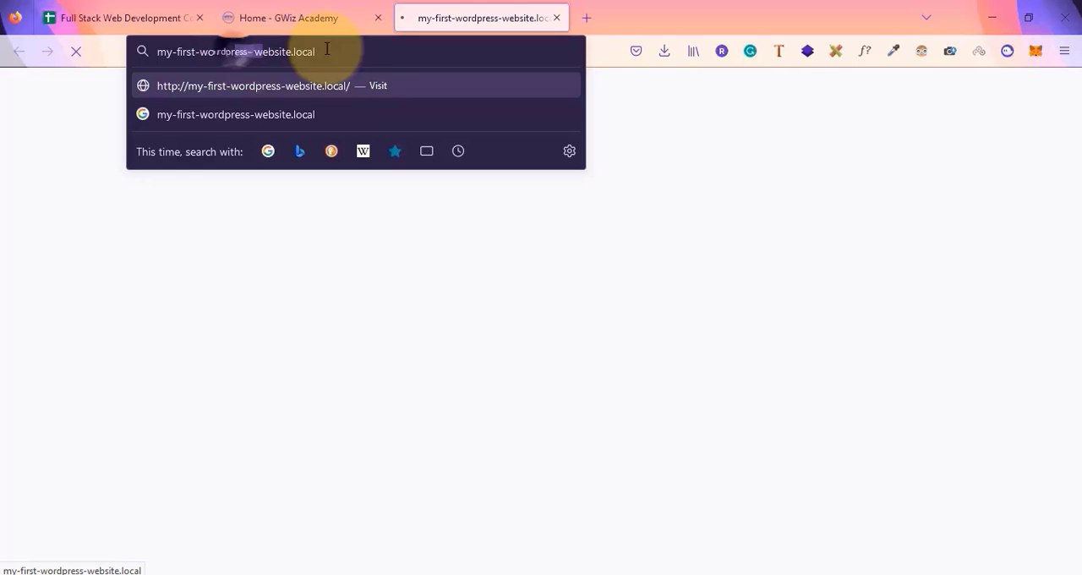
pyautogui.click(48, 187)
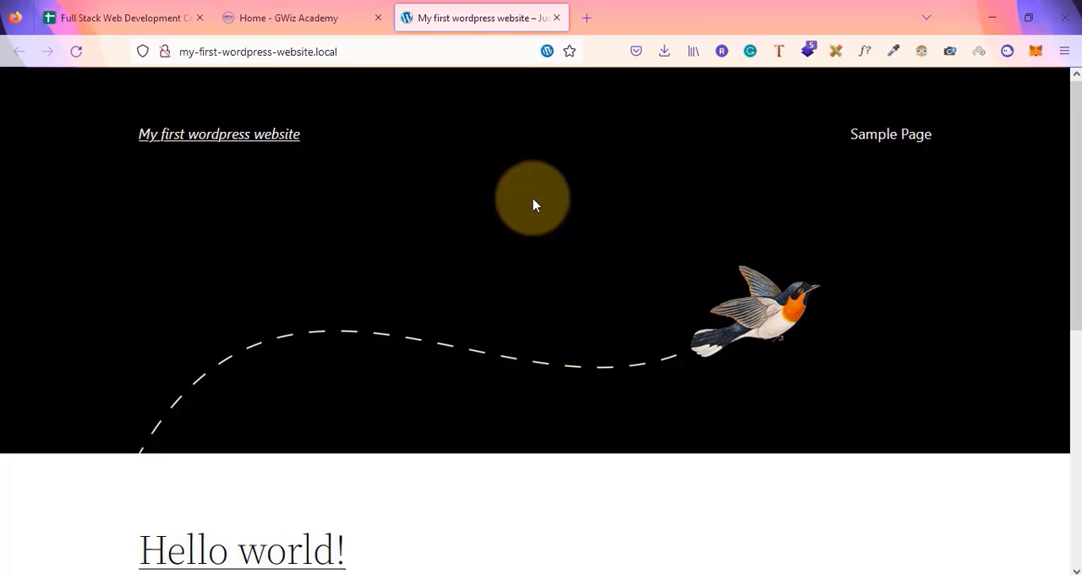
pyautogui.click(206, 60)
pyautogui.moveTo(363, 61); pyautogui.dragTo(364, 61)
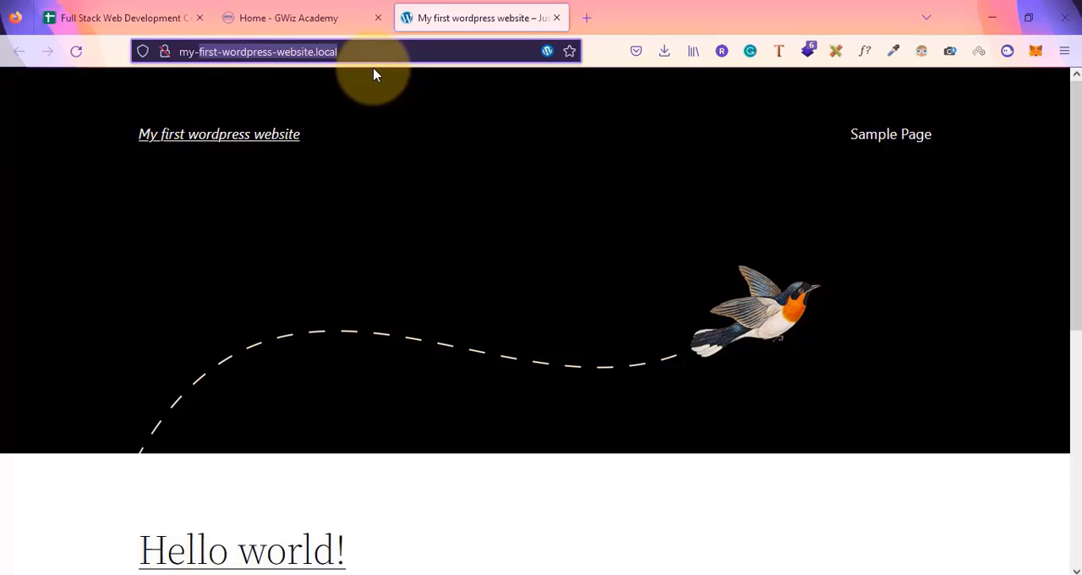
pyautogui.scroll(-5, 414, 317)
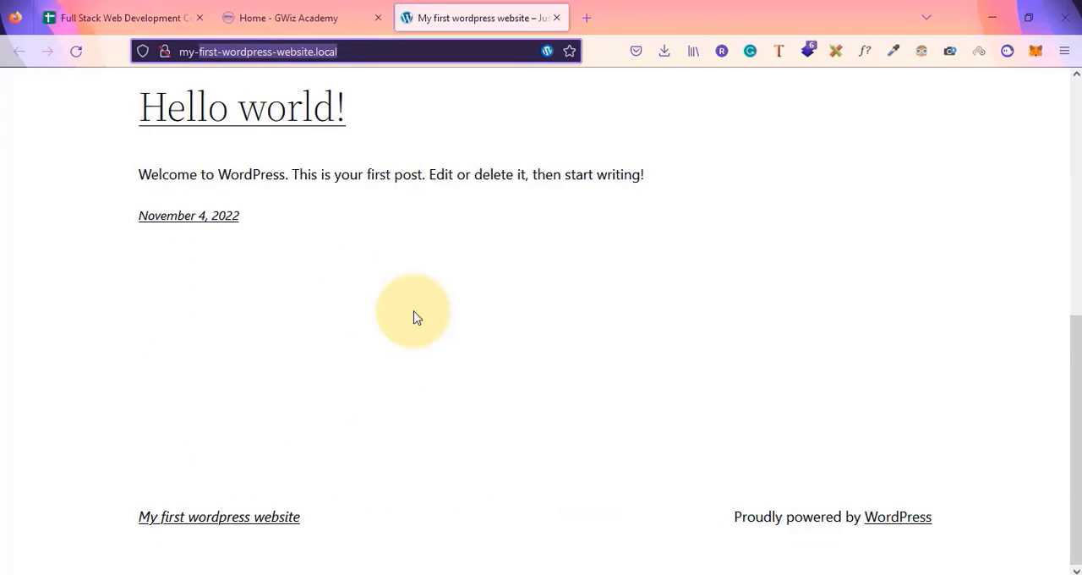
pyautogui.scroll(5, 414, 317)
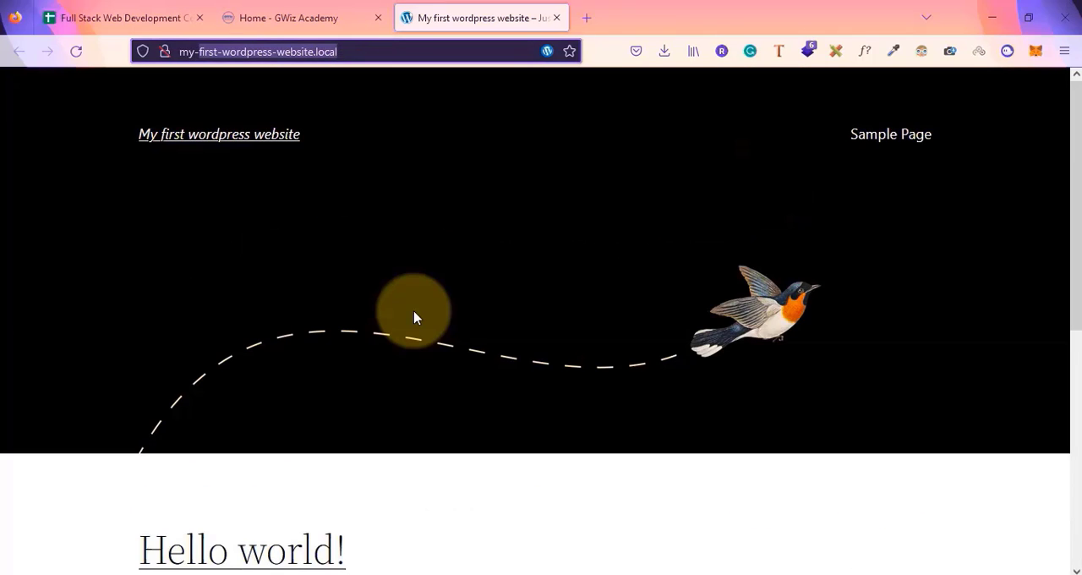
# Stop the My first wordpress website site in Local and reload its address in the browser
pyautogui.hotkey('alt', 'Tab')
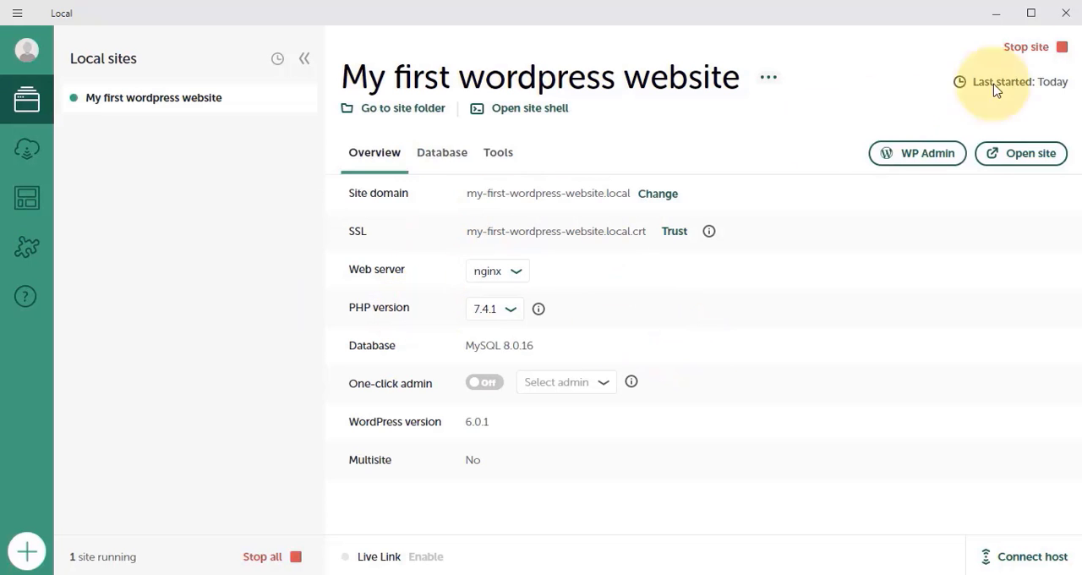
pyautogui.click(1027, 49)
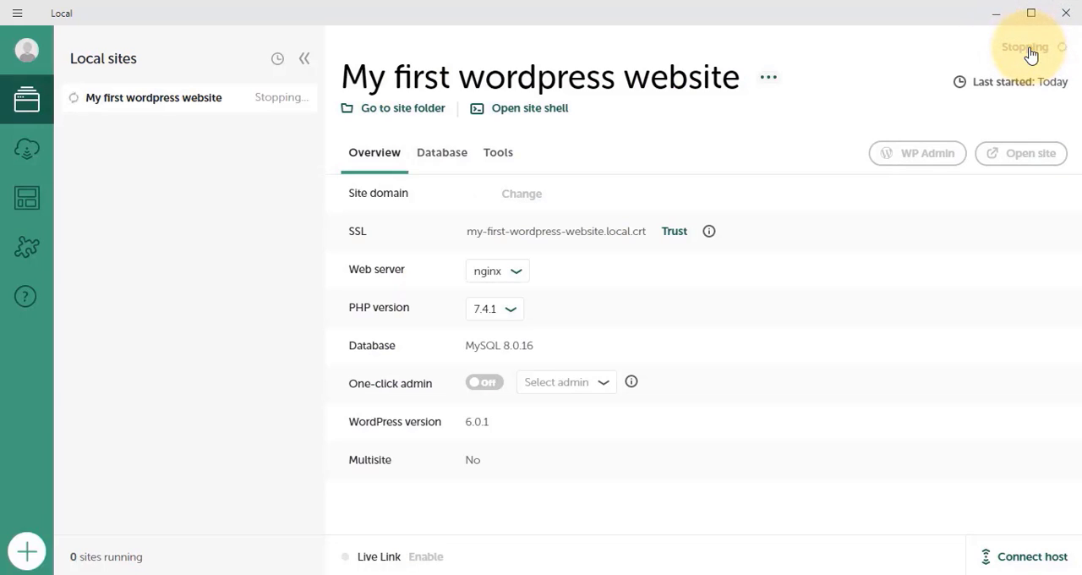
pyautogui.hotkey('alt', 'Tab')
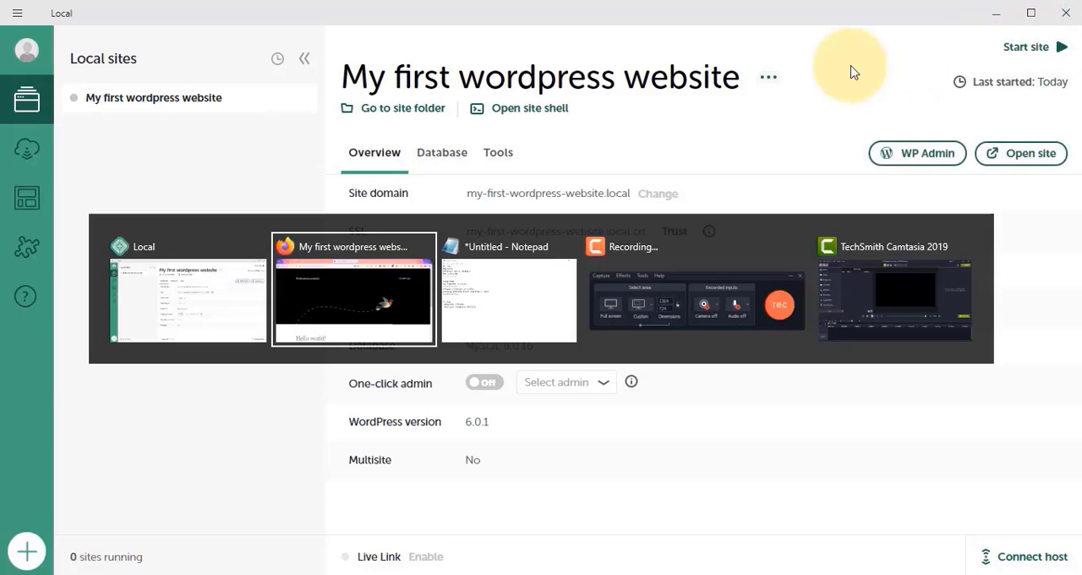
pyautogui.click(423, 53)
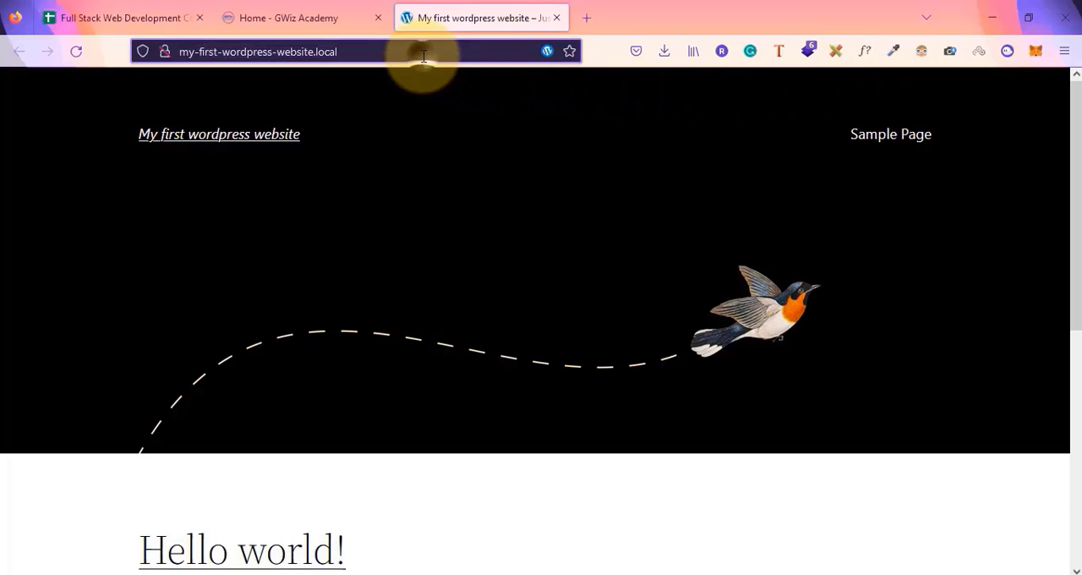
pyautogui.press('Return')
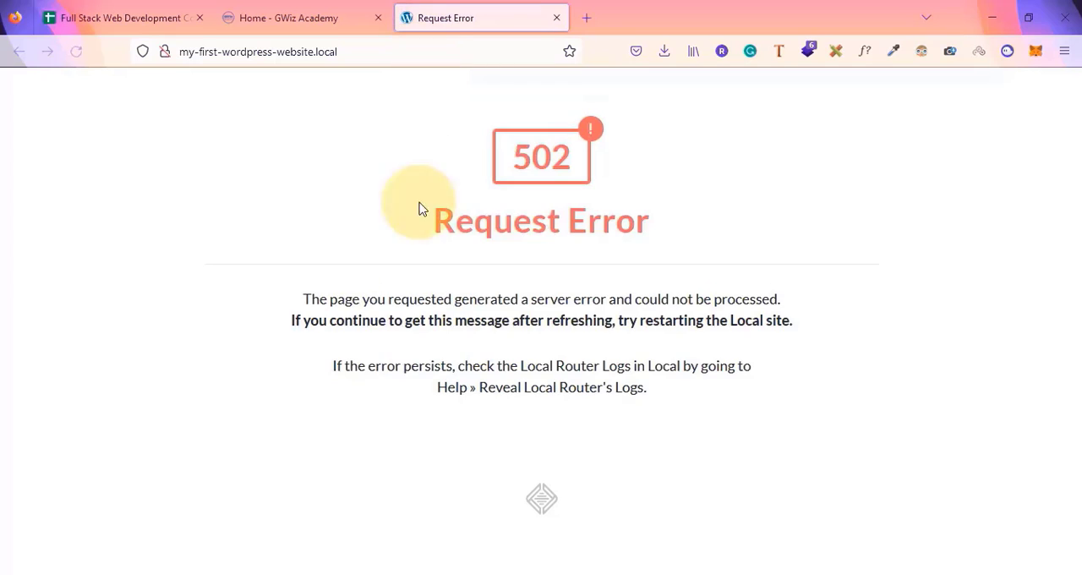
# Start the site again in Local and reload its address in the browser
pyautogui.hotkey('alt', 'Tab')
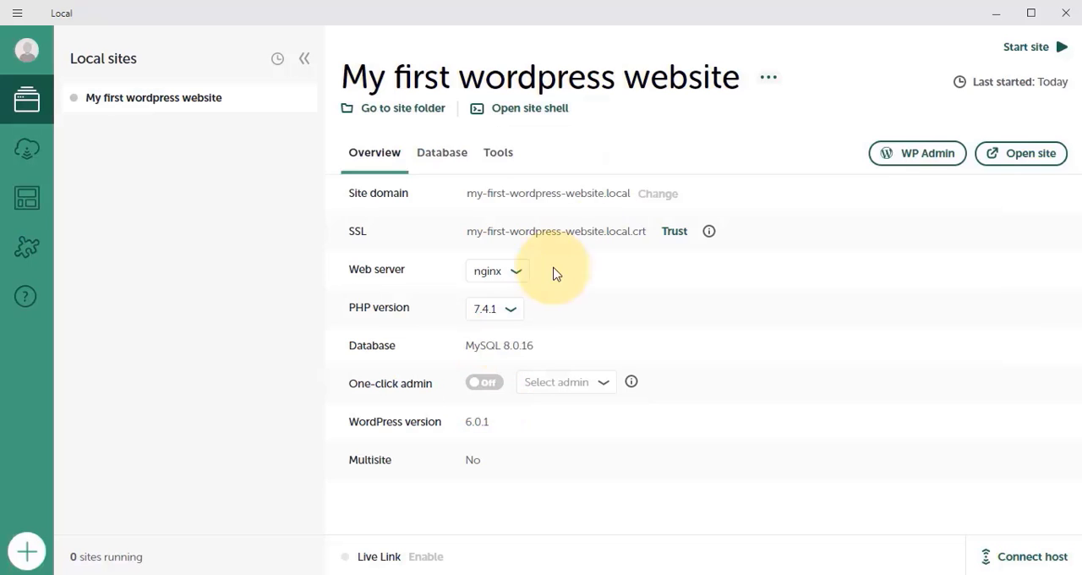
pyautogui.click(1027, 47)
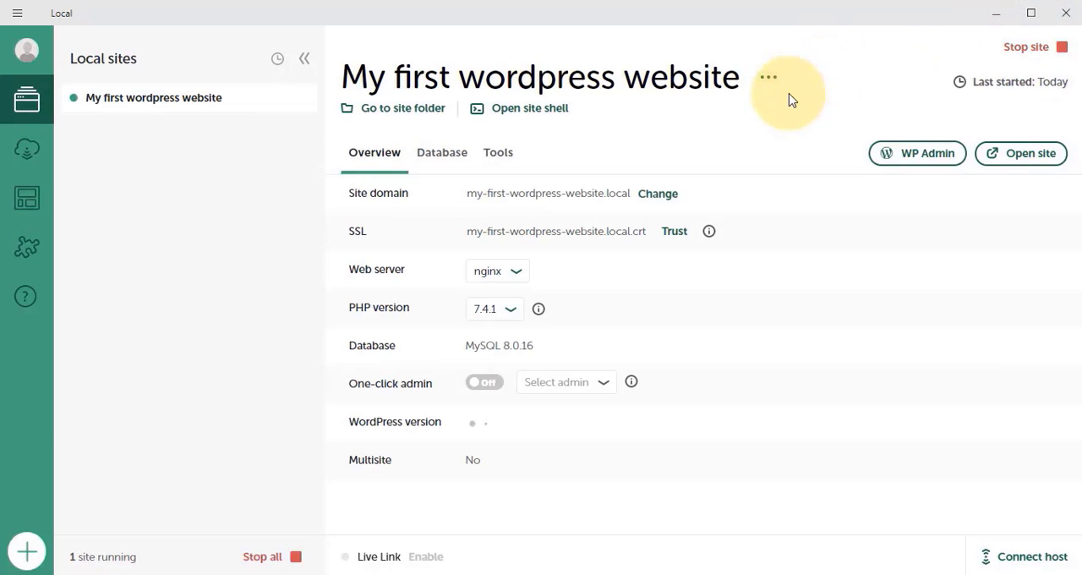
pyautogui.hotkey('alt', 'Tab')
pyautogui.click(408, 52)
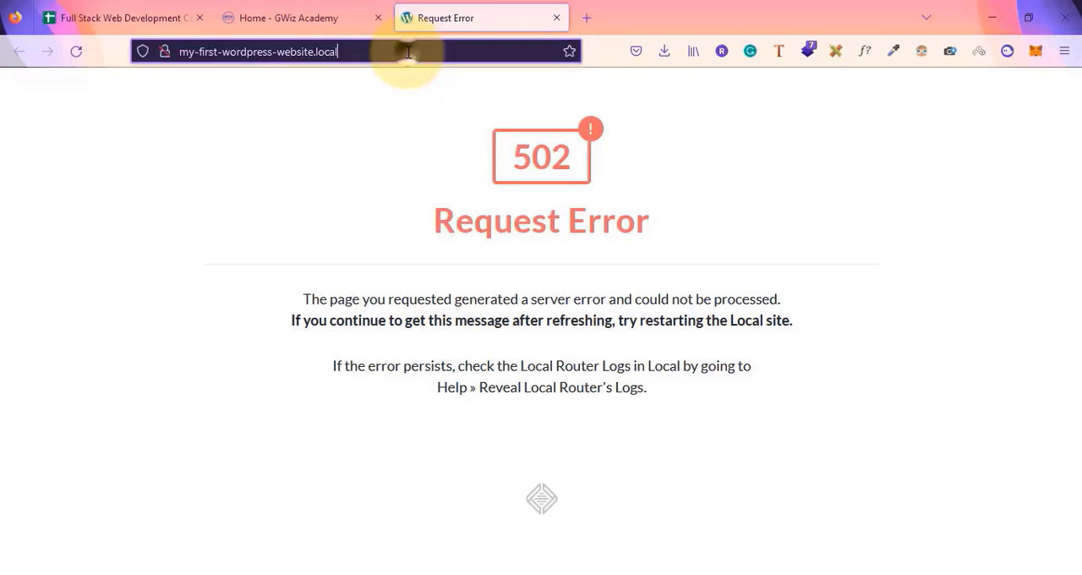
pyautogui.press('Return')
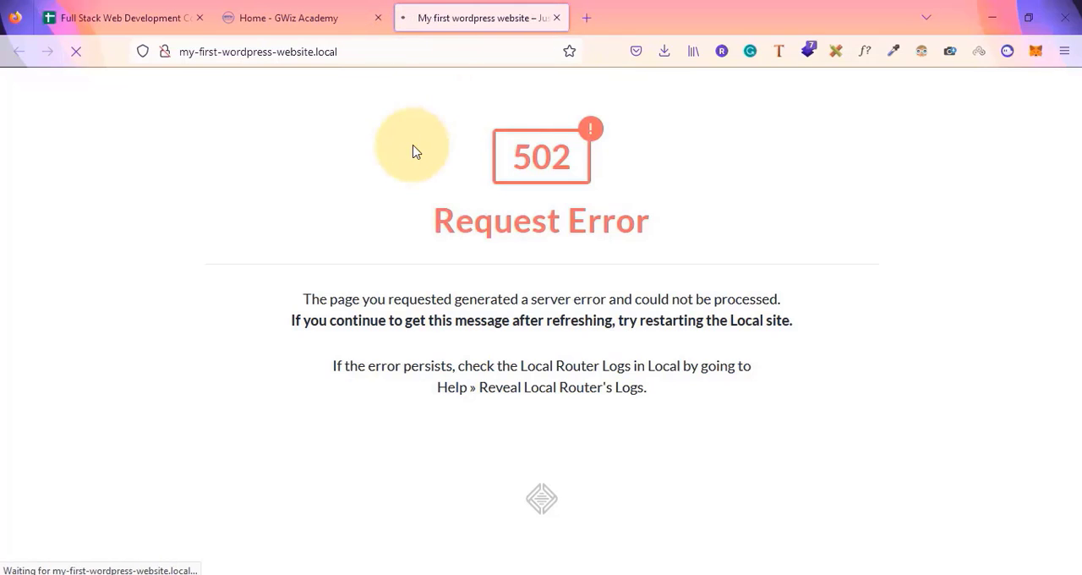
# Scroll through the site's homepage to examine its header and Hello world! post
pyautogui.scroll(-5, 440, 285)
pyautogui.scroll(5, 439, 288)
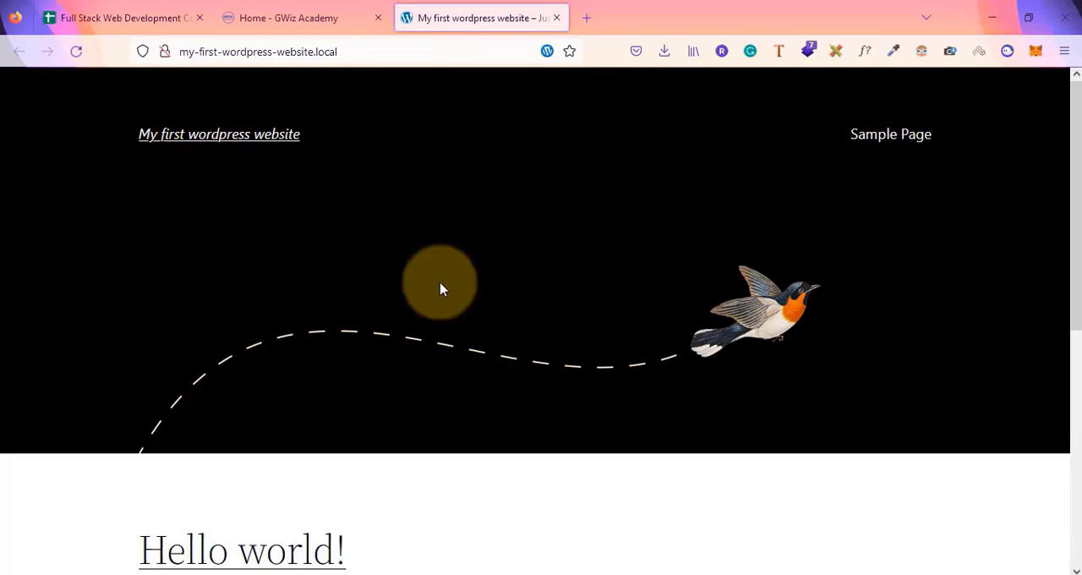
pyautogui.scroll(-5, 323, 311)
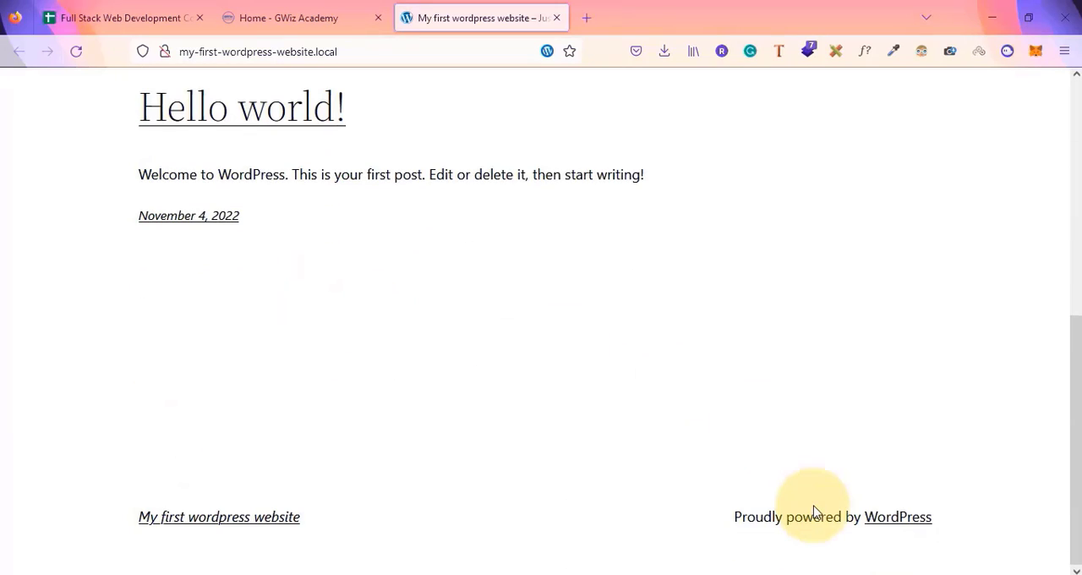
pyautogui.scroll(5, 813, 512)
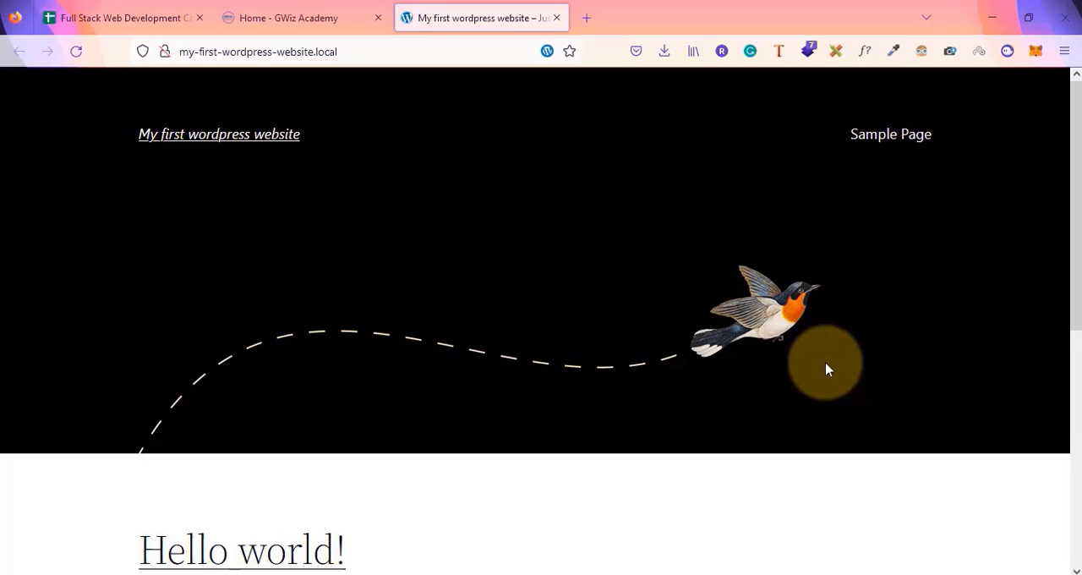
pyautogui.scroll(-1, 827, 370)
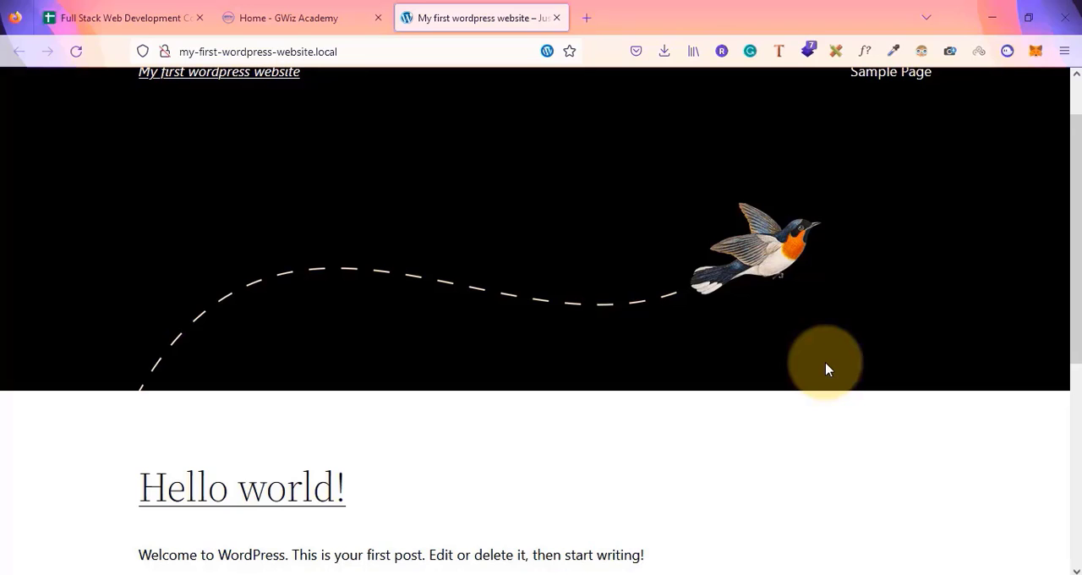
pyautogui.scroll(1, 827, 369)
pyautogui.scroll(-7, 828, 370)
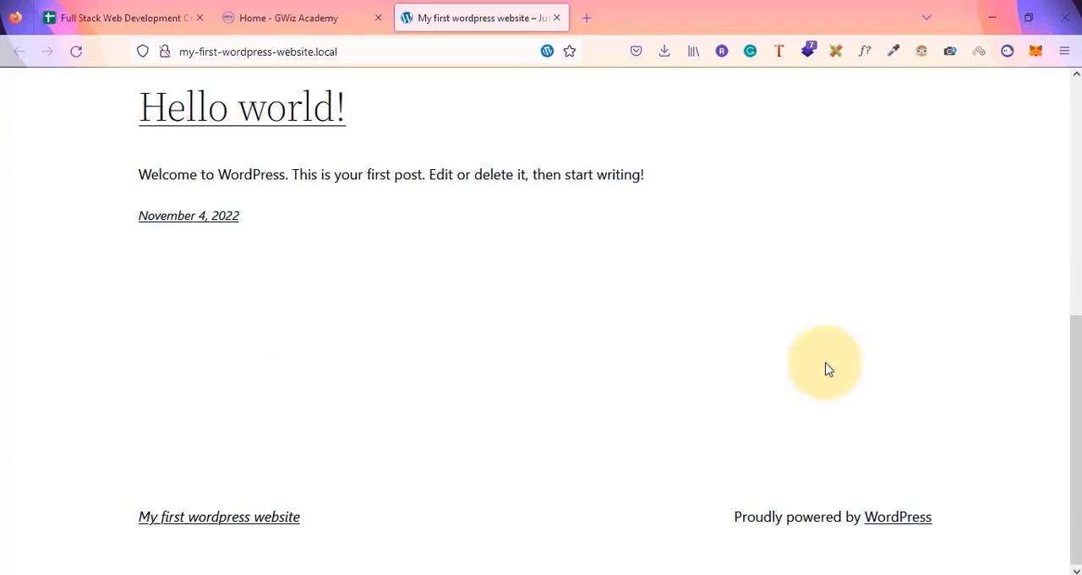
pyautogui.scroll(7, 827, 369)
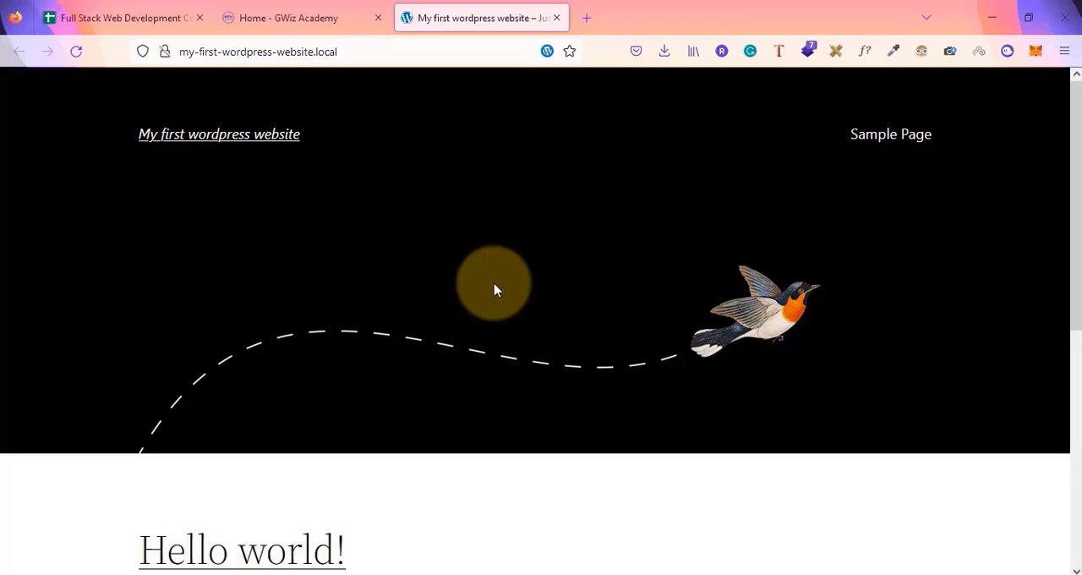
pyautogui.hotkey('alt', 'Tab')
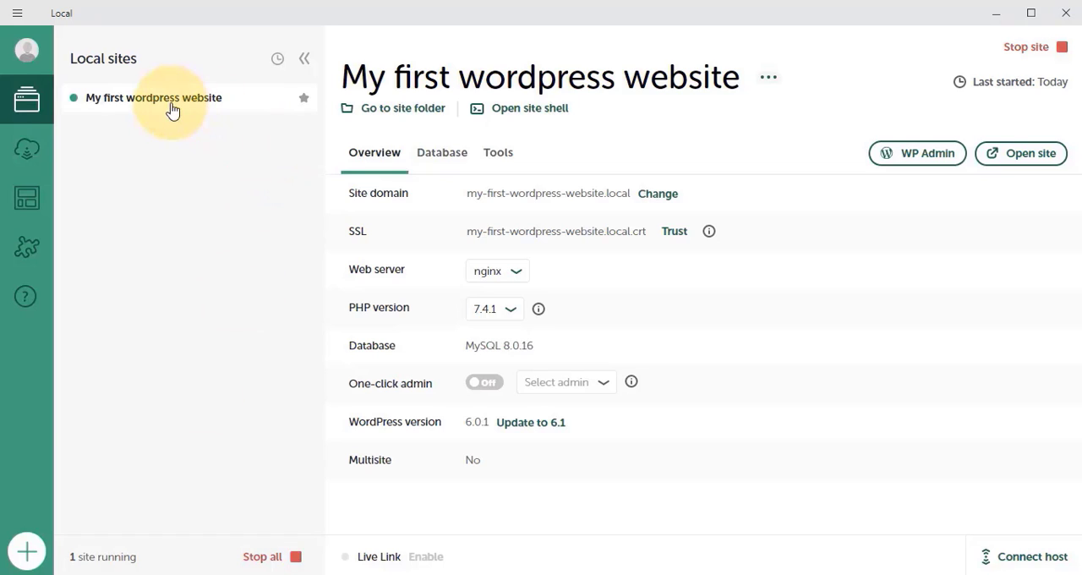
pyautogui.click(28, 558)
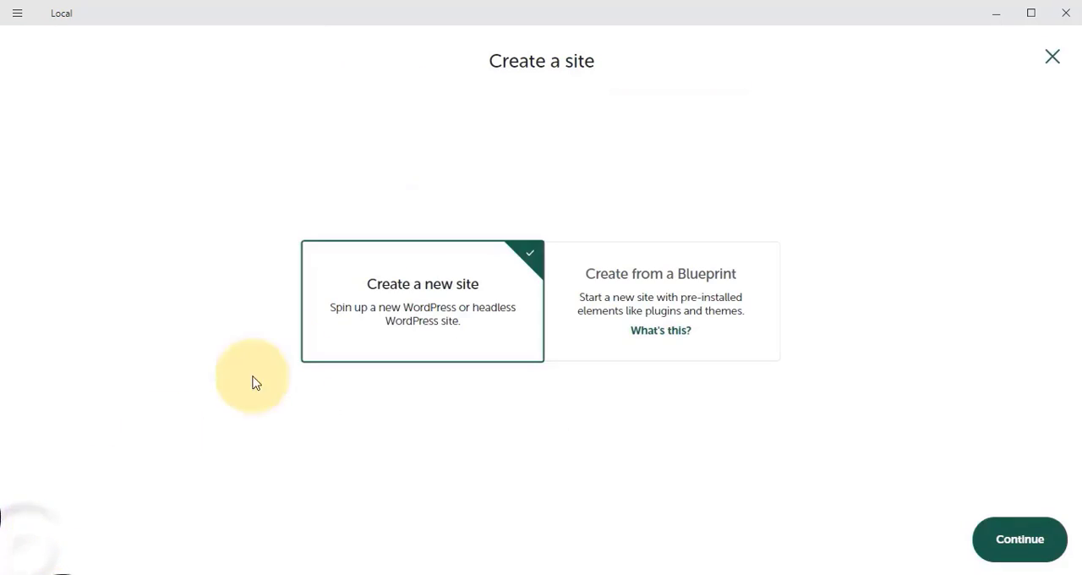
pyautogui.click(411, 292)
pyautogui.click(1036, 540)
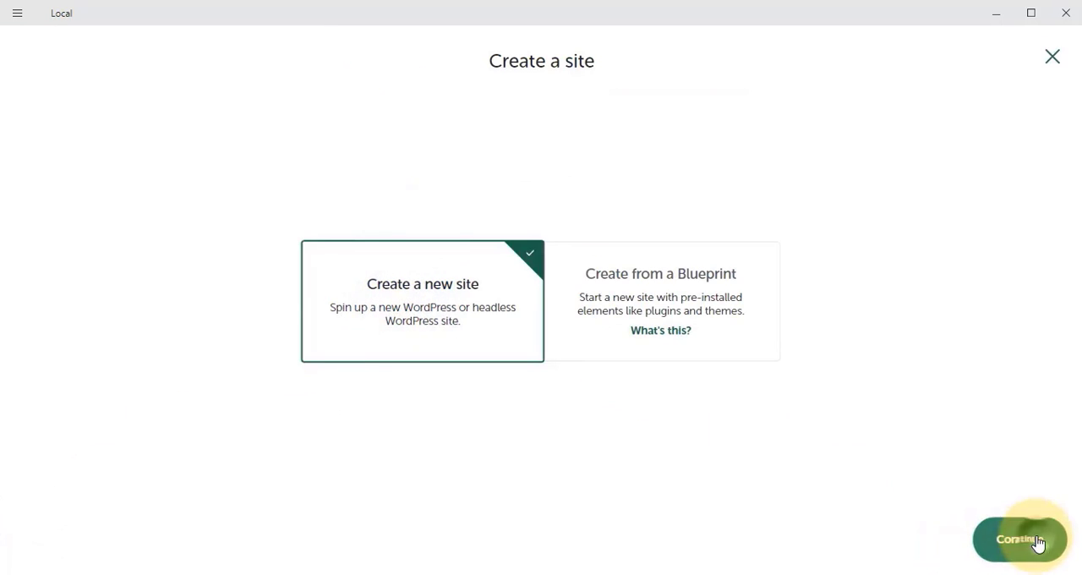
pyautogui.write('ajgopijgo')
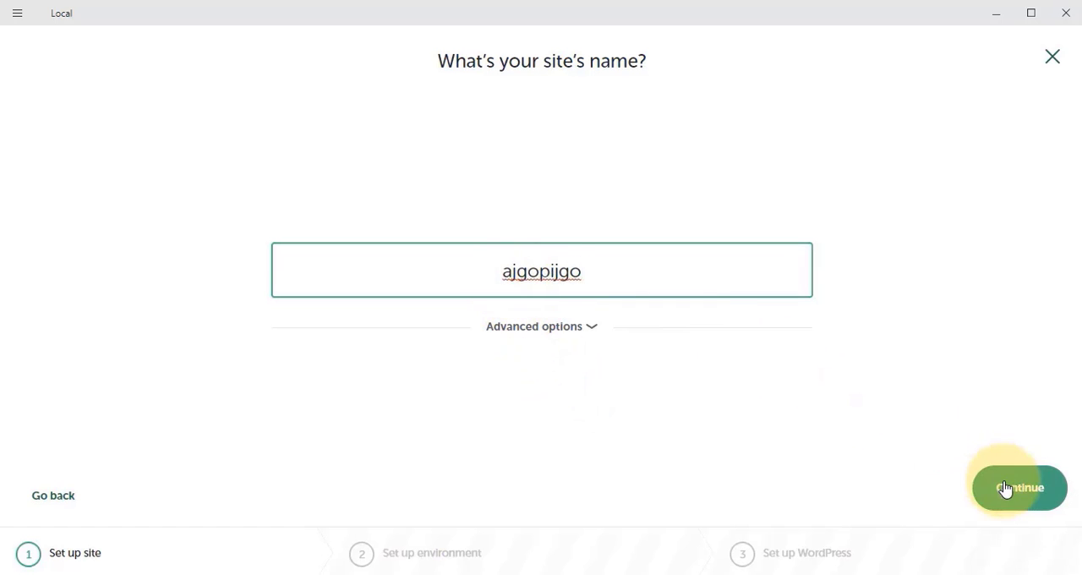
pyautogui.click(1050, 61)
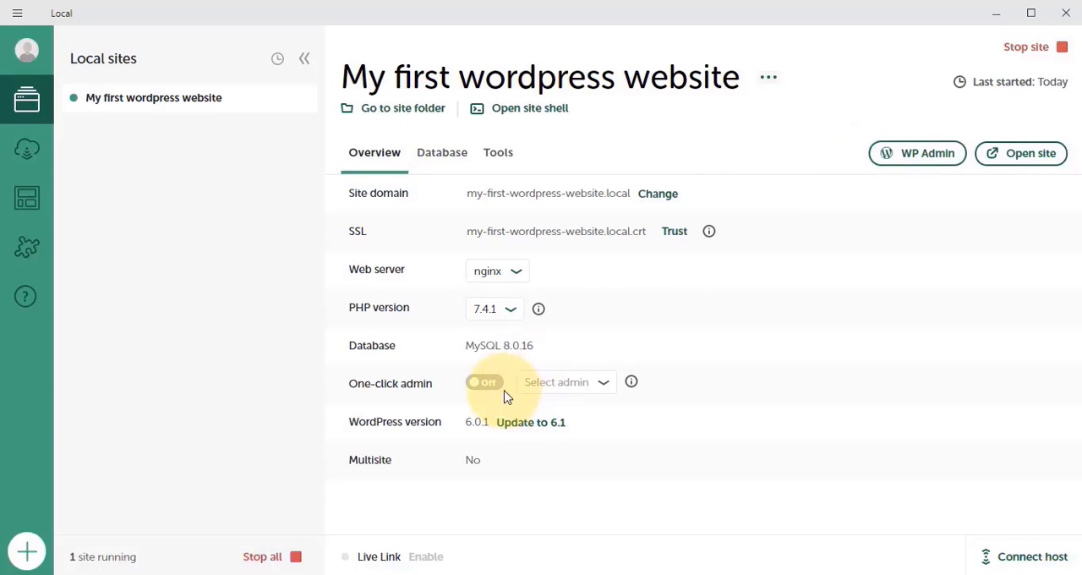
# Review the site's Database, Tools and Overview tabs, then open the site
pyautogui.click(440, 165)
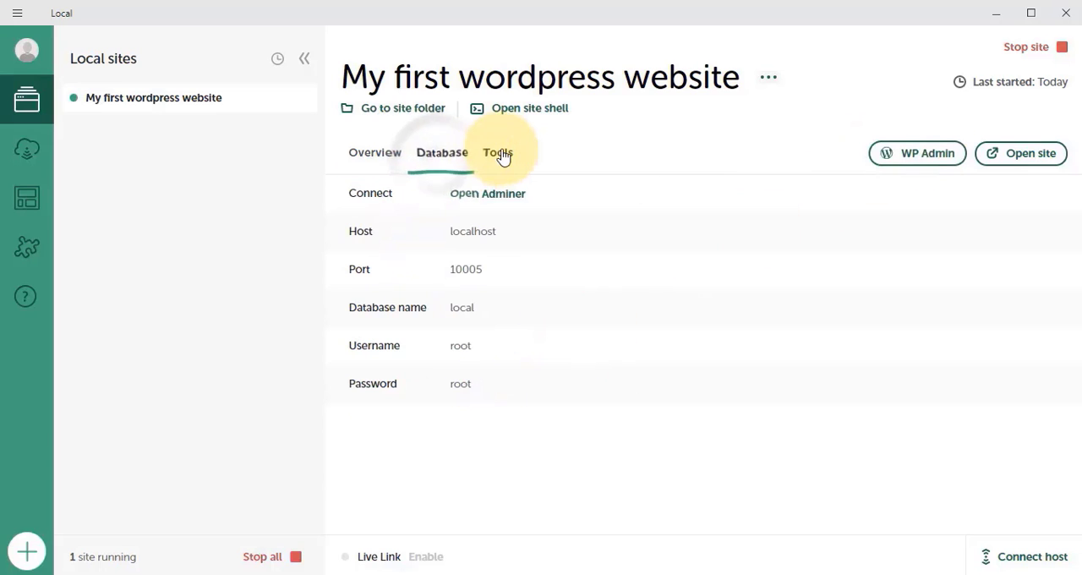
pyautogui.click(500, 155)
pyautogui.click(381, 161)
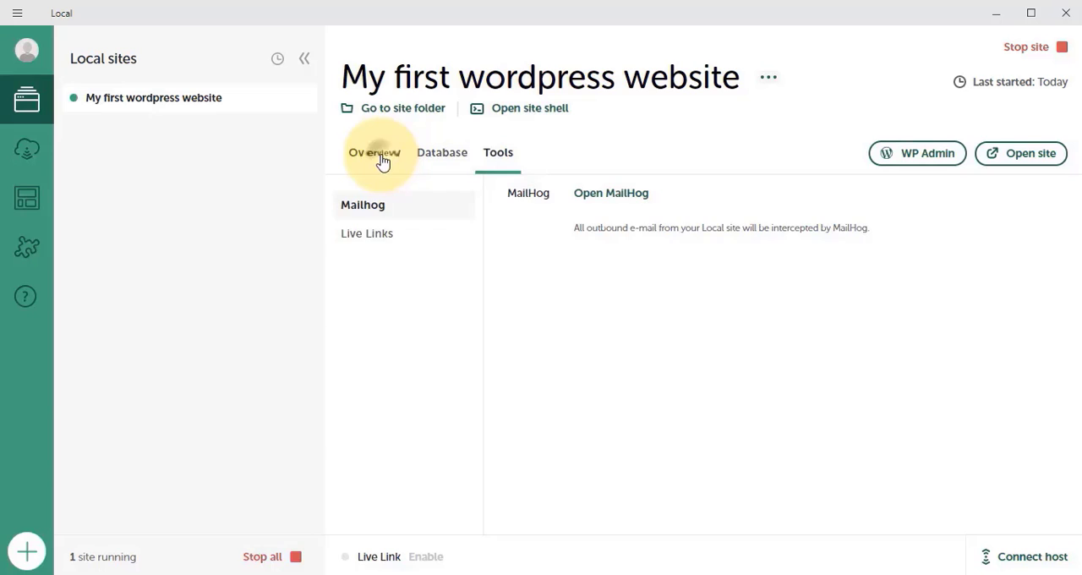
pyautogui.click(1017, 153)
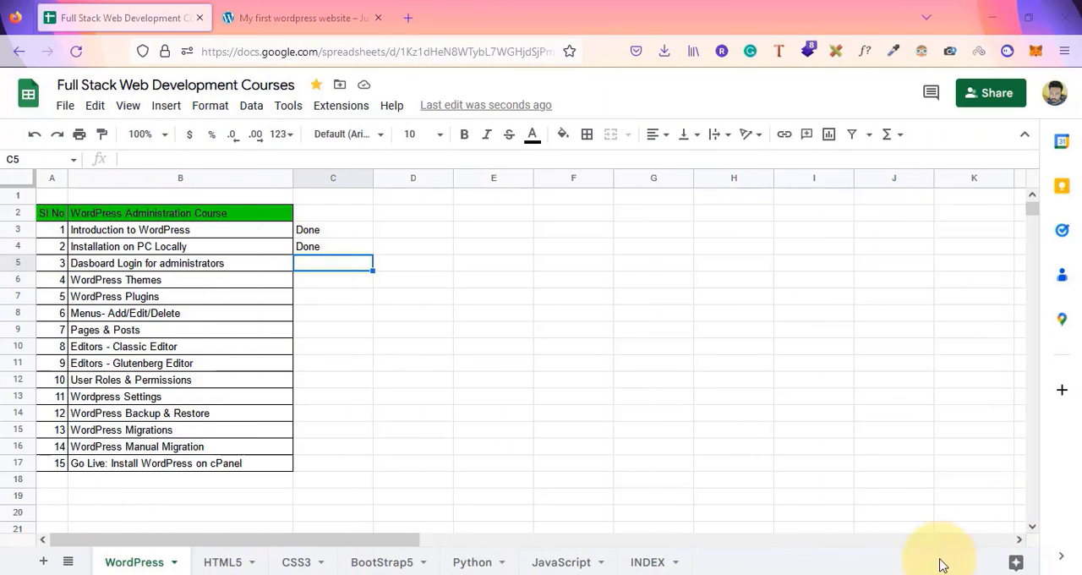
# Check the Installation on PC Locally row in the course sheet and scroll through the site's homepage
pyautogui.click(161, 248)
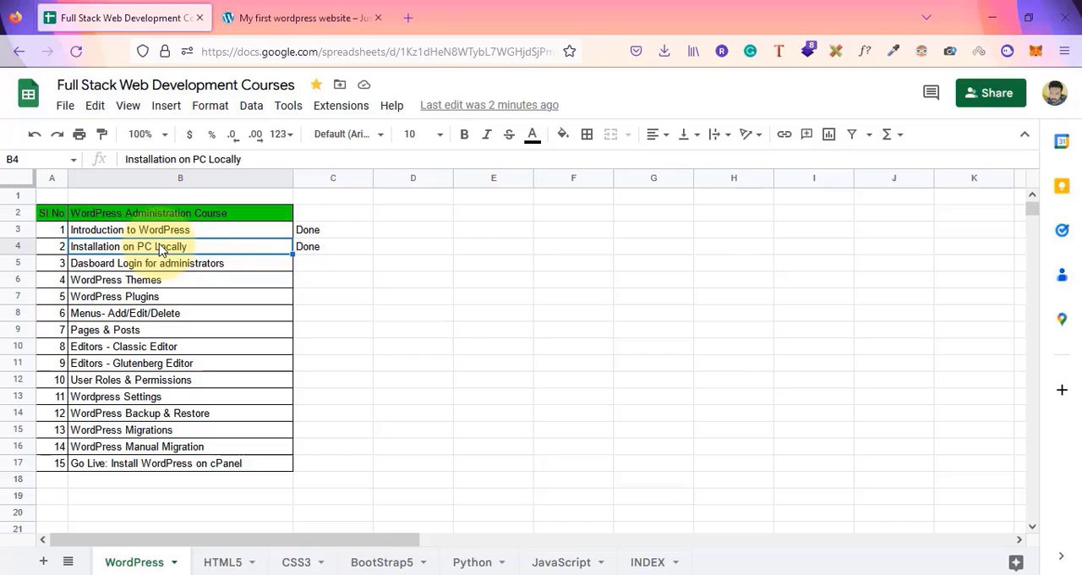
pyautogui.click(291, 17)
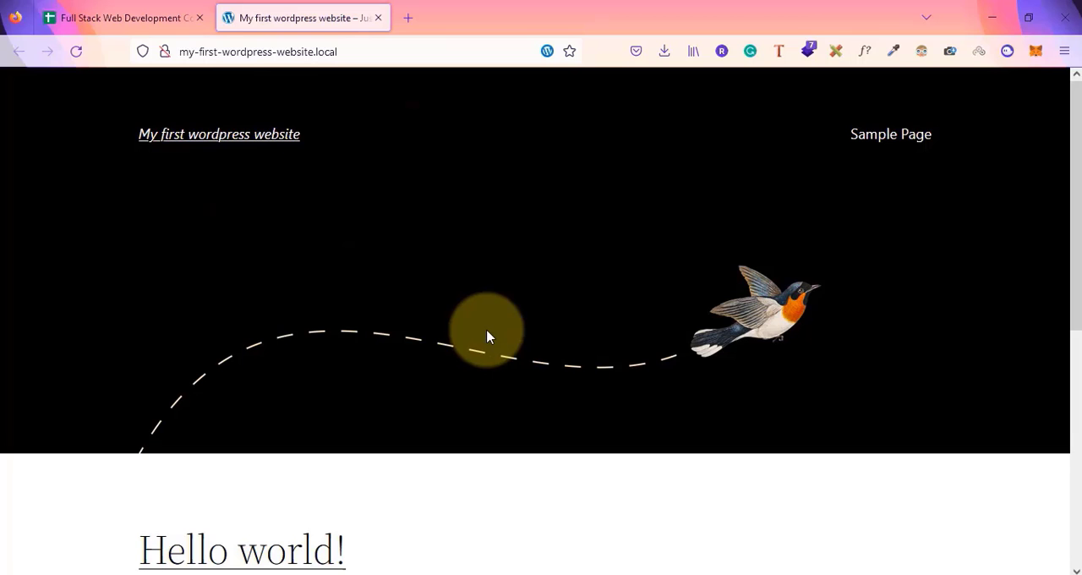
pyautogui.scroll(-5, 487, 336)
pyautogui.scroll(5, 486, 337)
pyautogui.scroll(-1, 487, 337)
pyautogui.scroll(1, 486, 336)
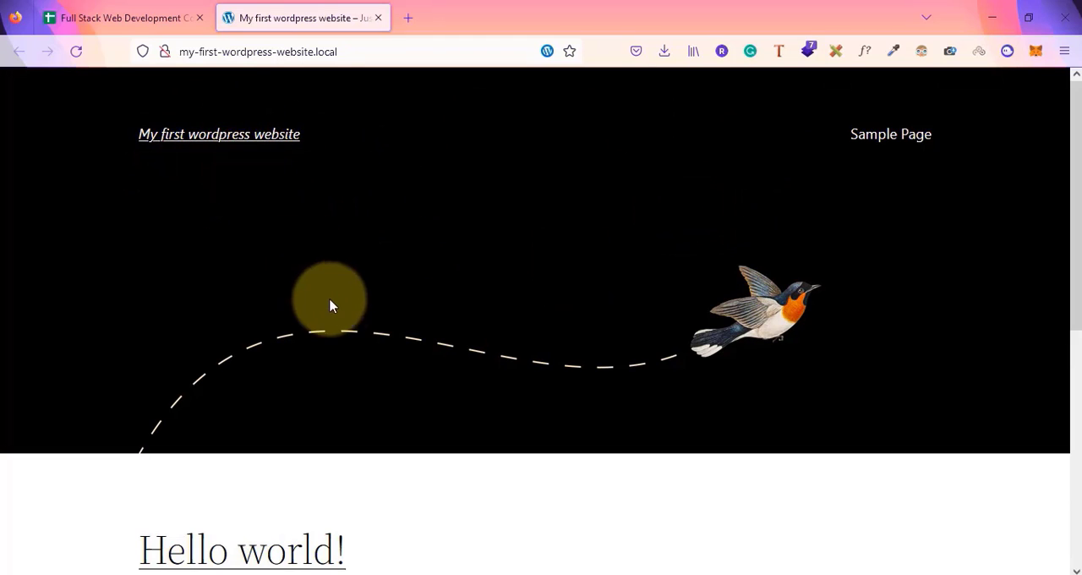
pyautogui.scroll(-5, 335, 312)
pyautogui.scroll(5, 333, 313)
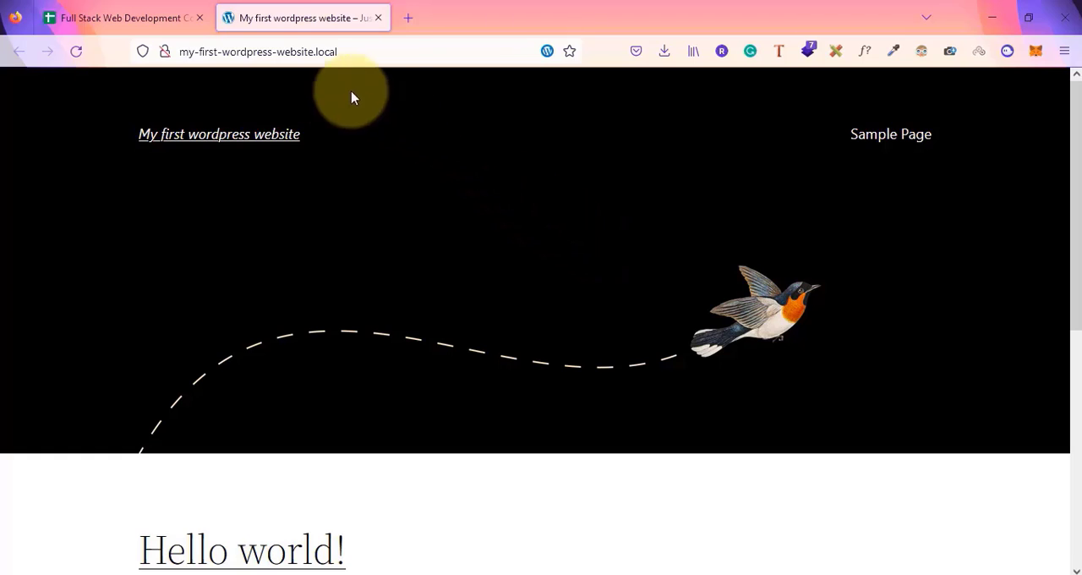
# Open the site's wp-admin login page by adding /wp-admin to its address
pyautogui.click(181, 52)
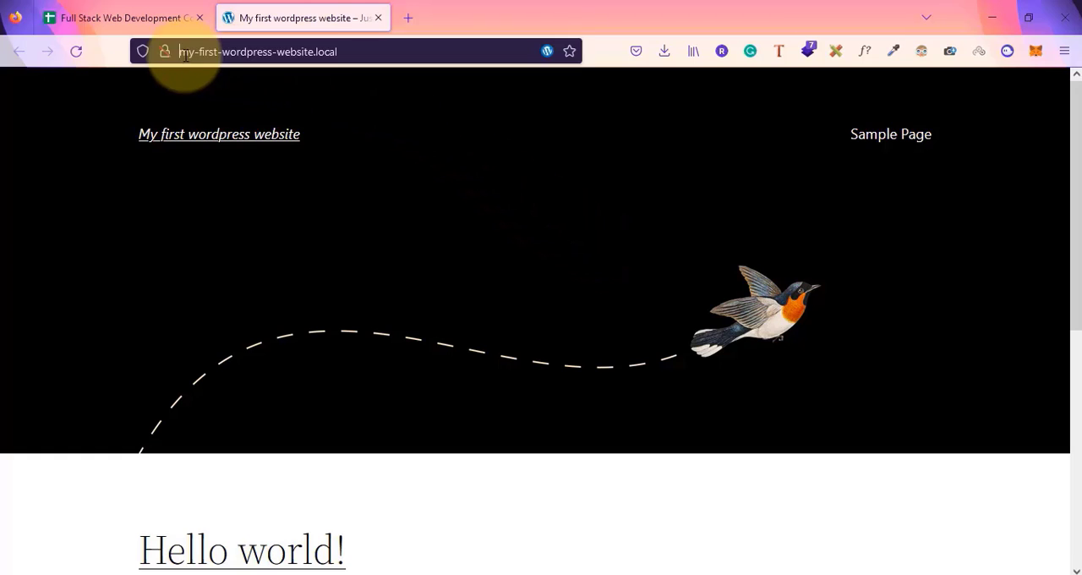
pyautogui.click(350, 59)
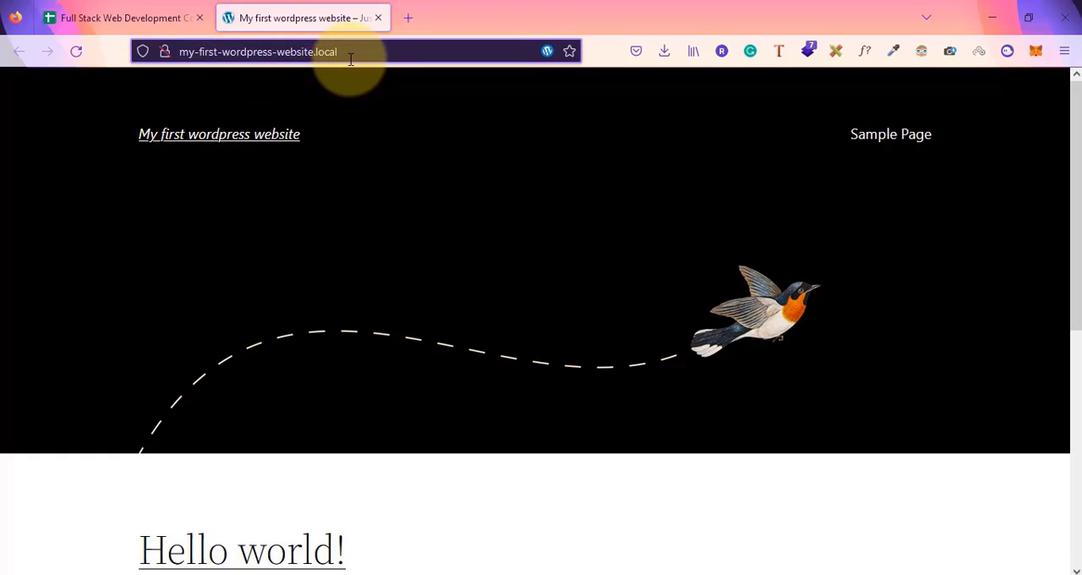
pyautogui.write('/')
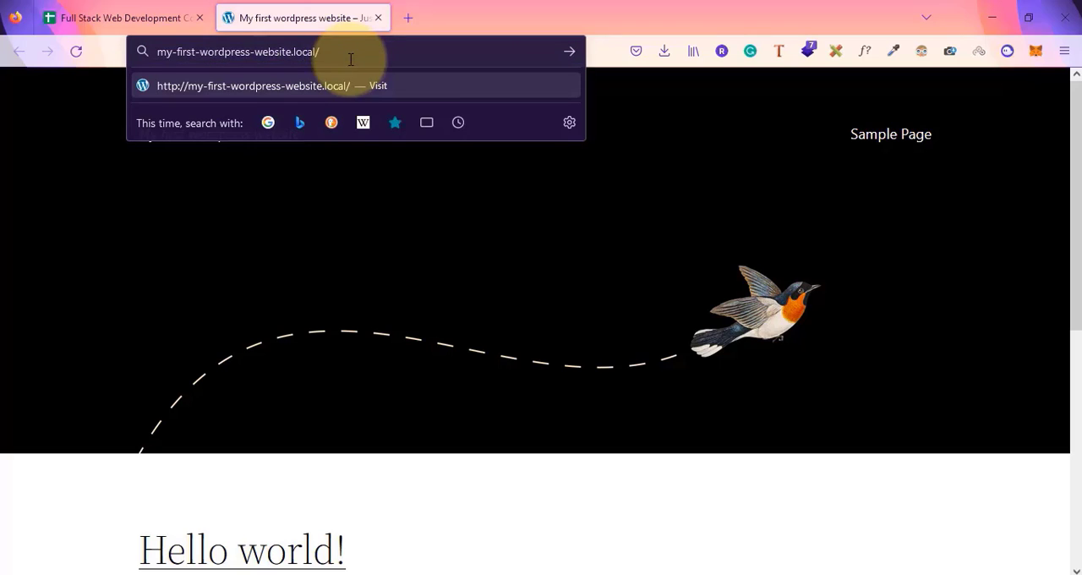
pyautogui.write('wp-admin')
pyautogui.press('Return')
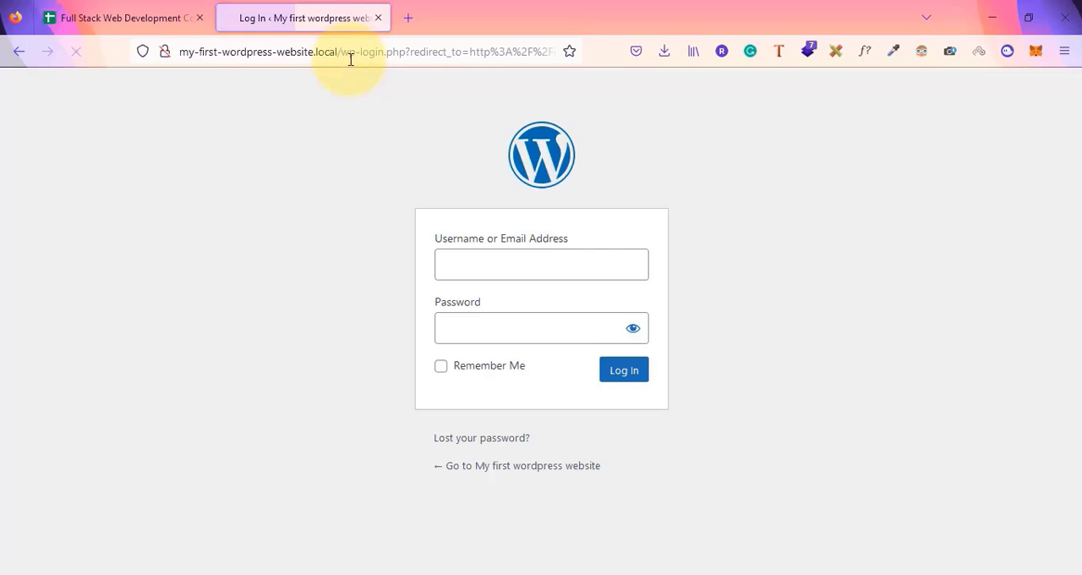
# Enter the username admin and the account password in the WordPress login form
pyautogui.click(479, 259)
pyautogui.click(350, 290)
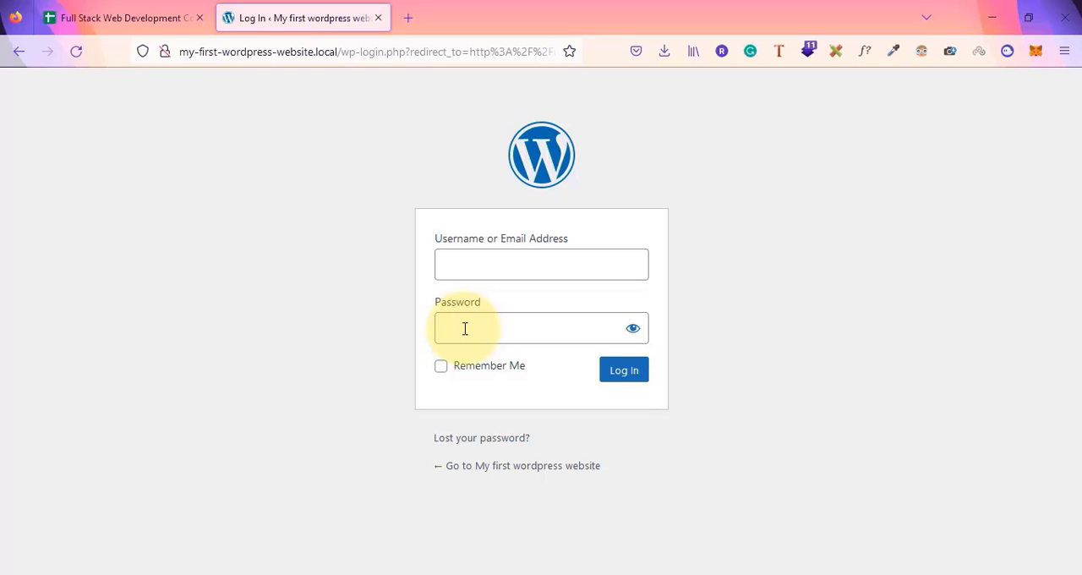
pyautogui.click(485, 268)
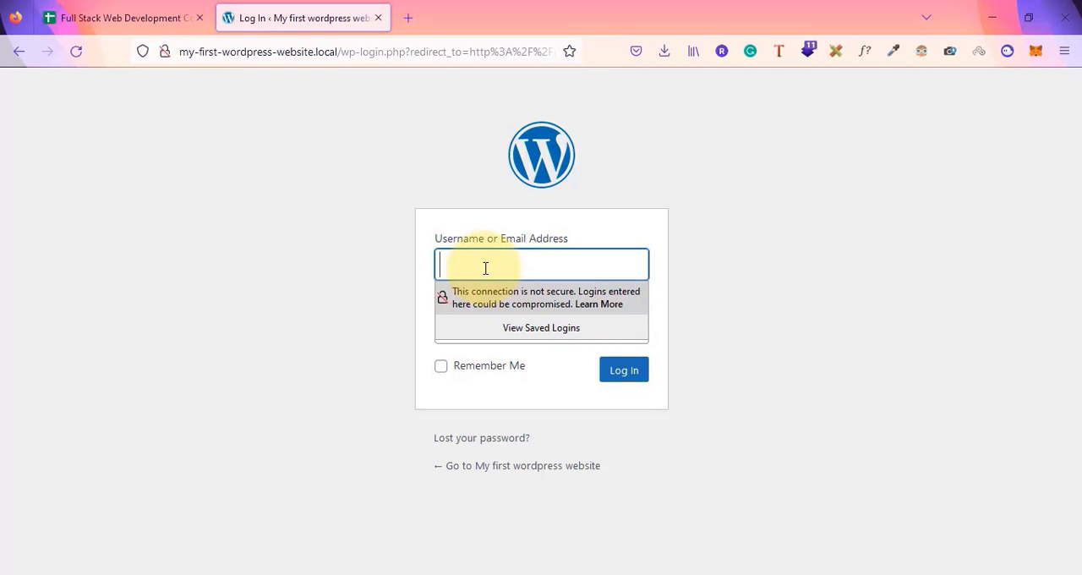
pyautogui.write('admin')
pyautogui.press('Tab')
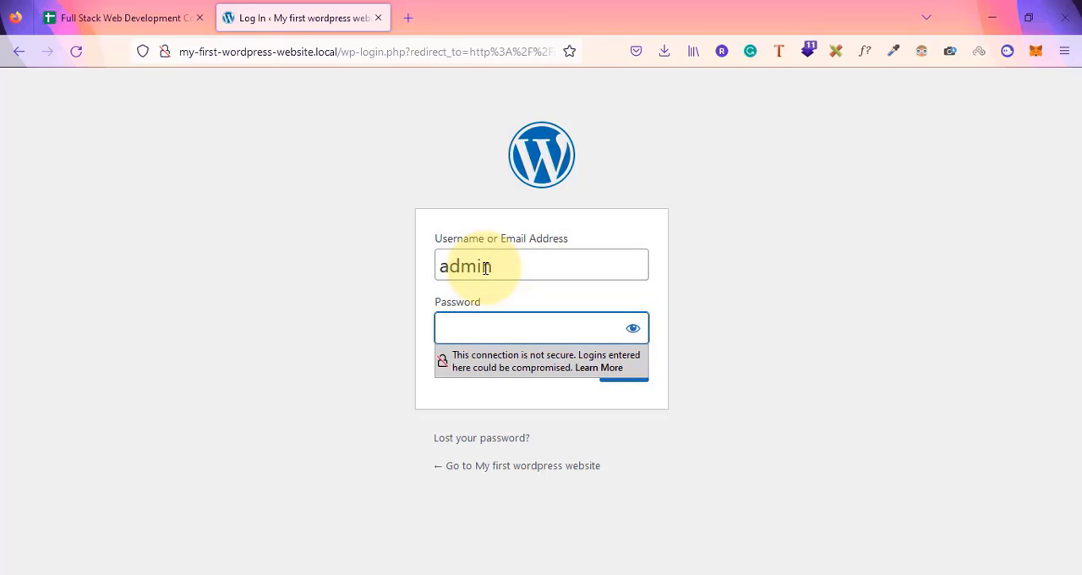
pyautogui.write('admin123')
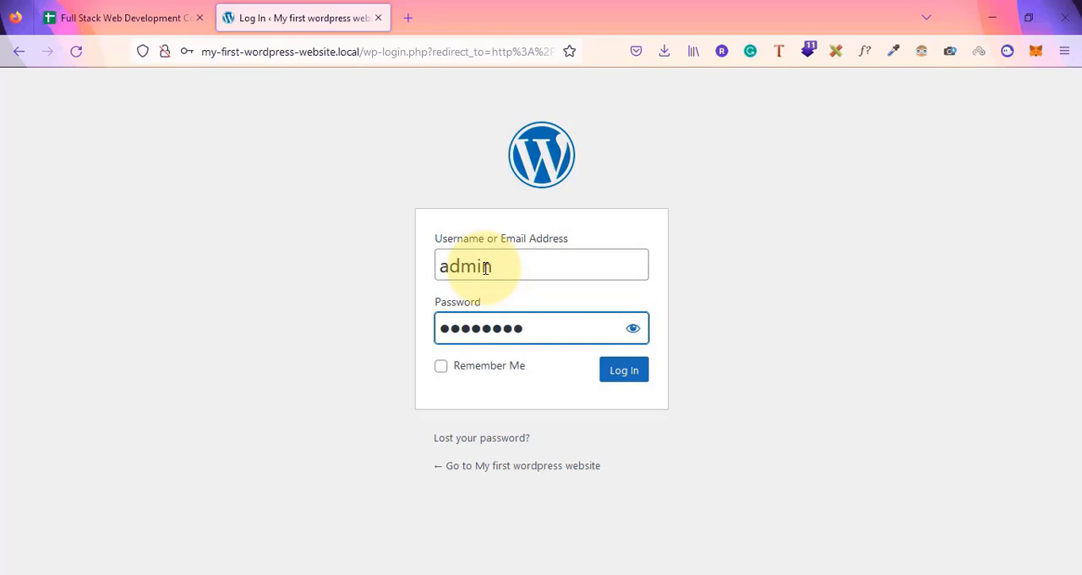
# Log in to the dashboard and open the site's front end in a new tab from the admin bar's Visit Site link
pyautogui.press('Return')
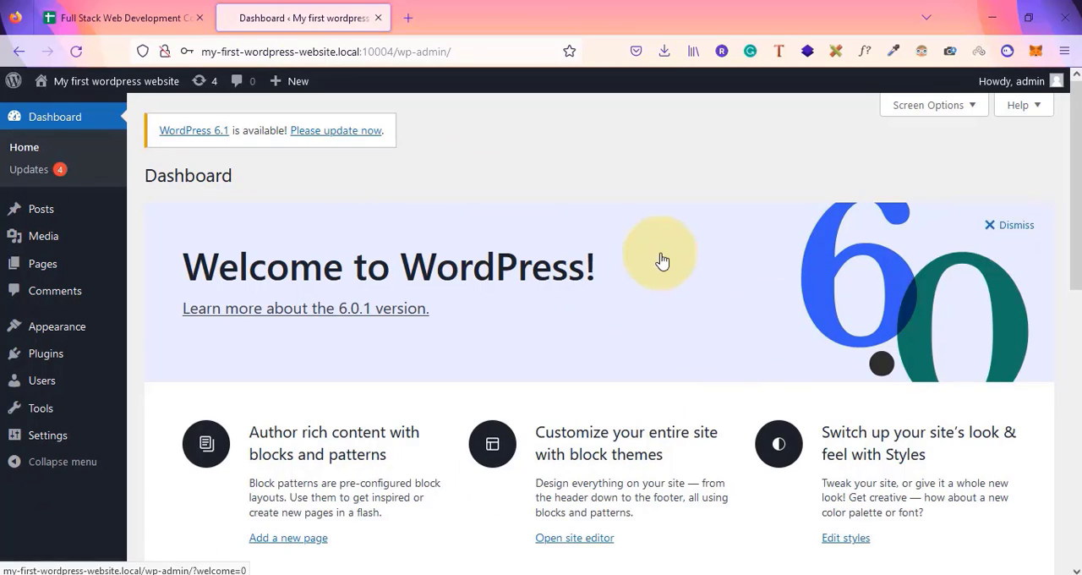
pyautogui.scroll(-8, 662, 260)
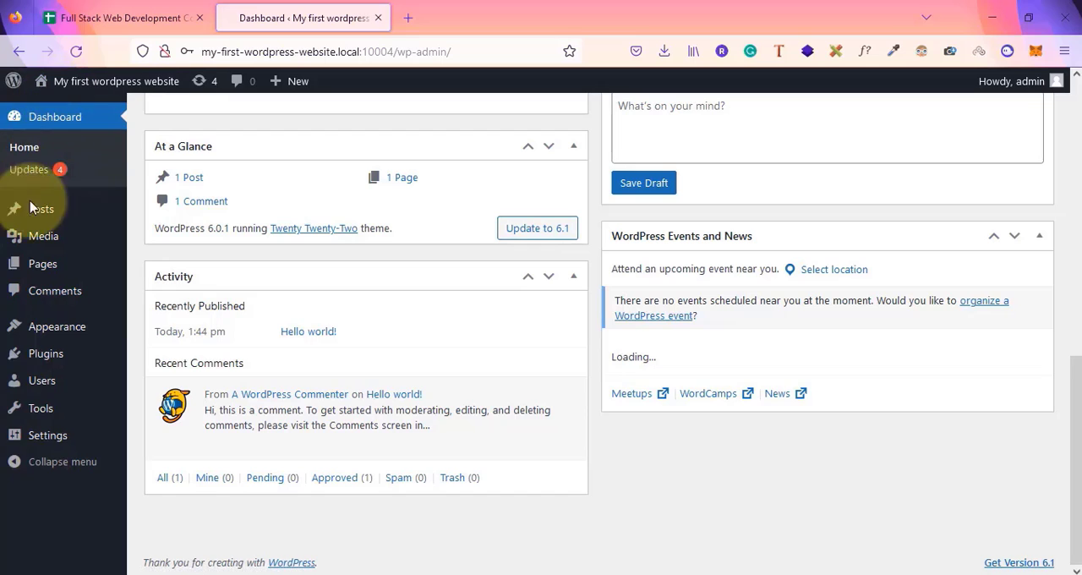
pyautogui.moveTo(50, 418)
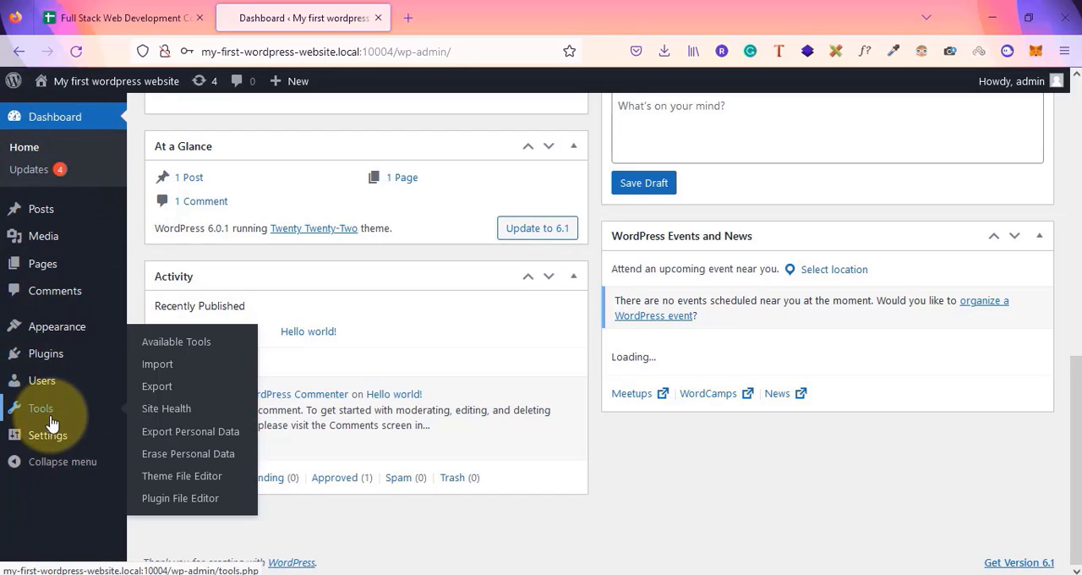
pyautogui.moveTo(104, 79)
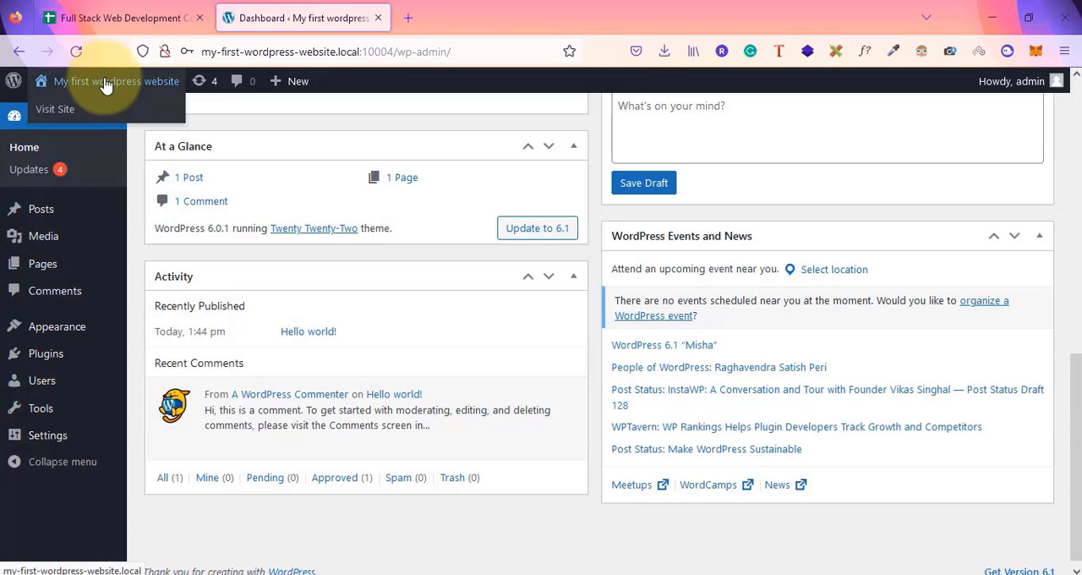
pyautogui.rightClick(61, 115)
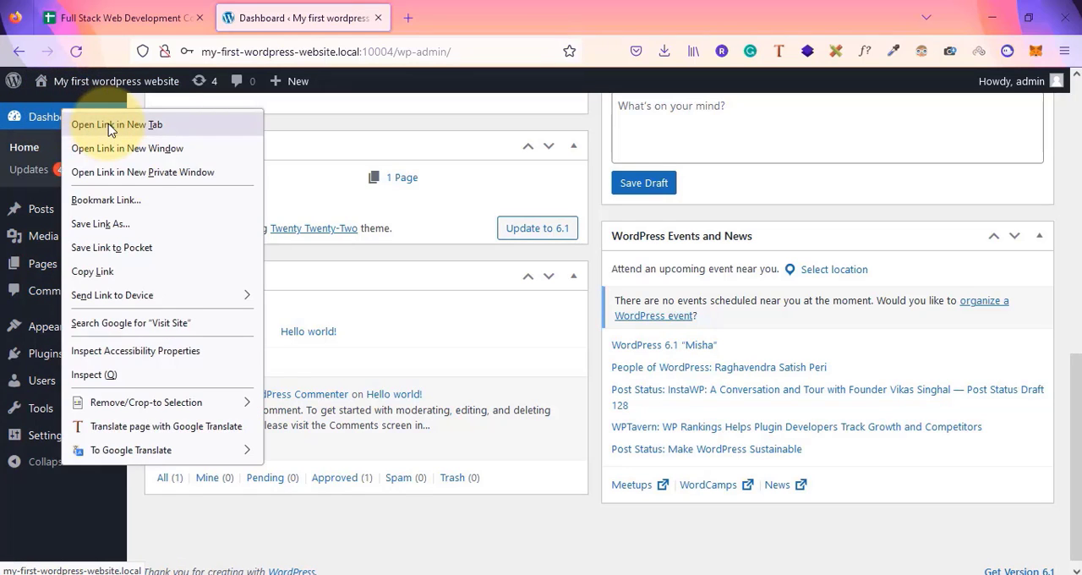
pyautogui.click(106, 123)
# Browse the dashboard menus and review the remaining course topics in the course sheet
pyautogui.moveTo(297, 80)
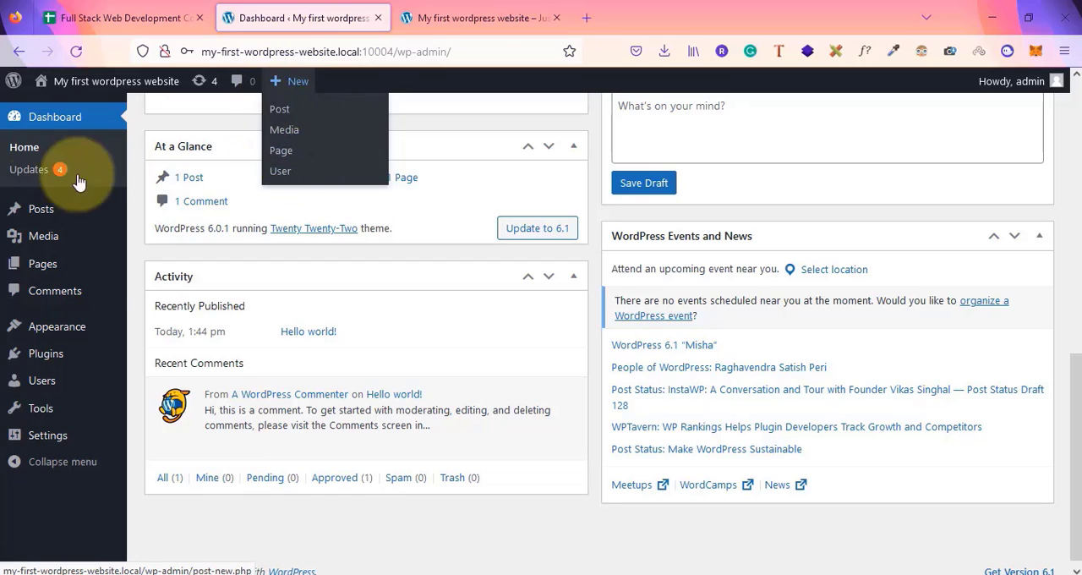
pyautogui.moveTo(29, 211)
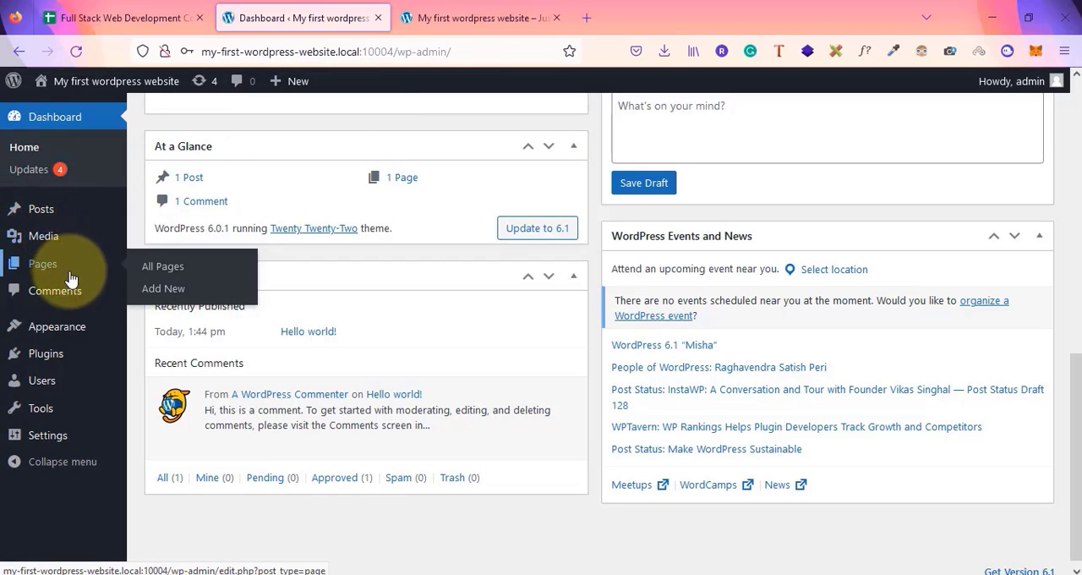
pyautogui.moveTo(85, 338)
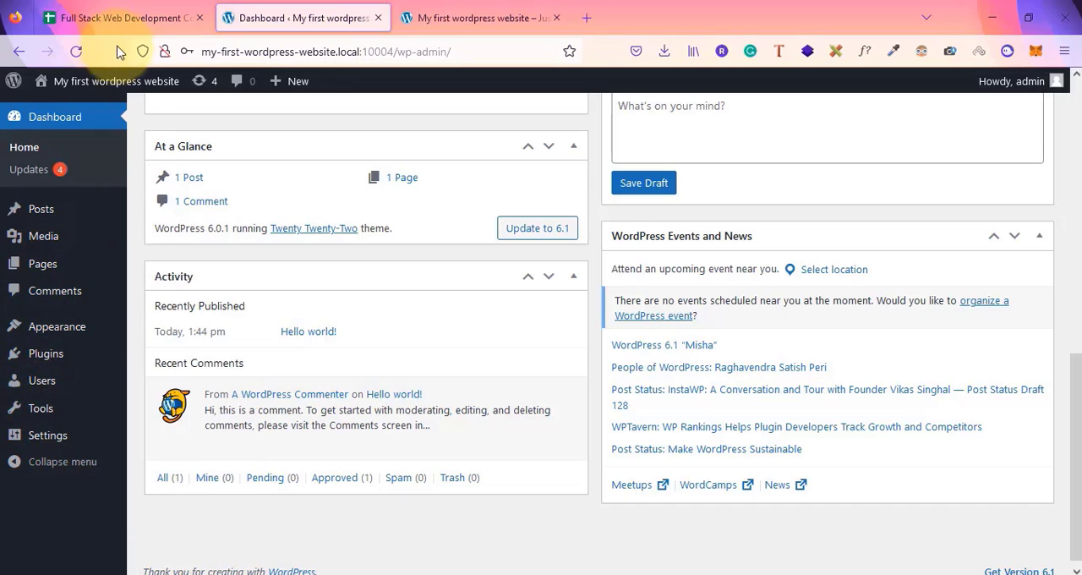
pyautogui.click(118, 17)
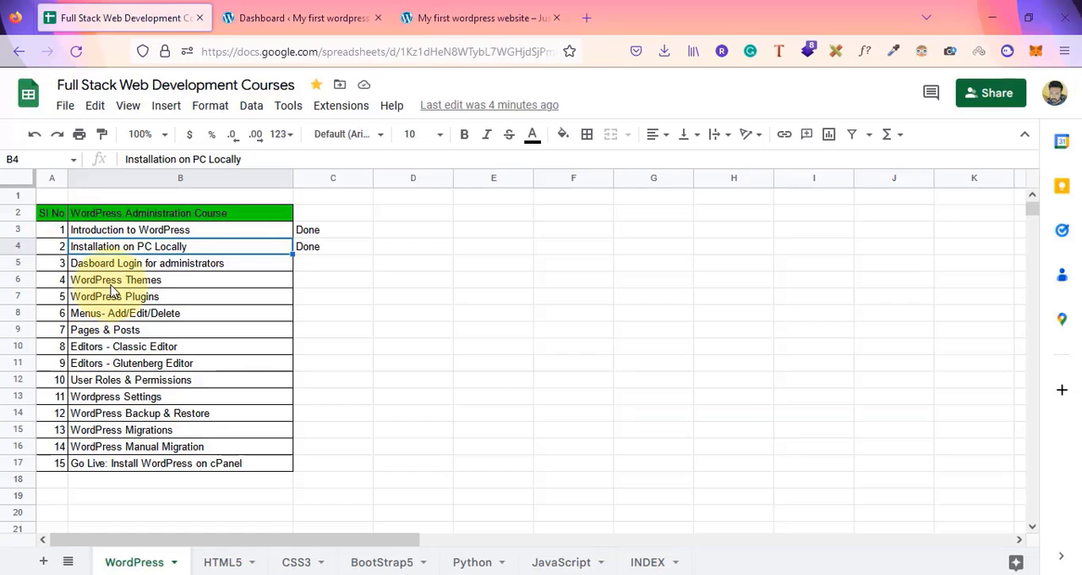
pyautogui.moveTo(115, 284); pyautogui.dragTo(155, 469)
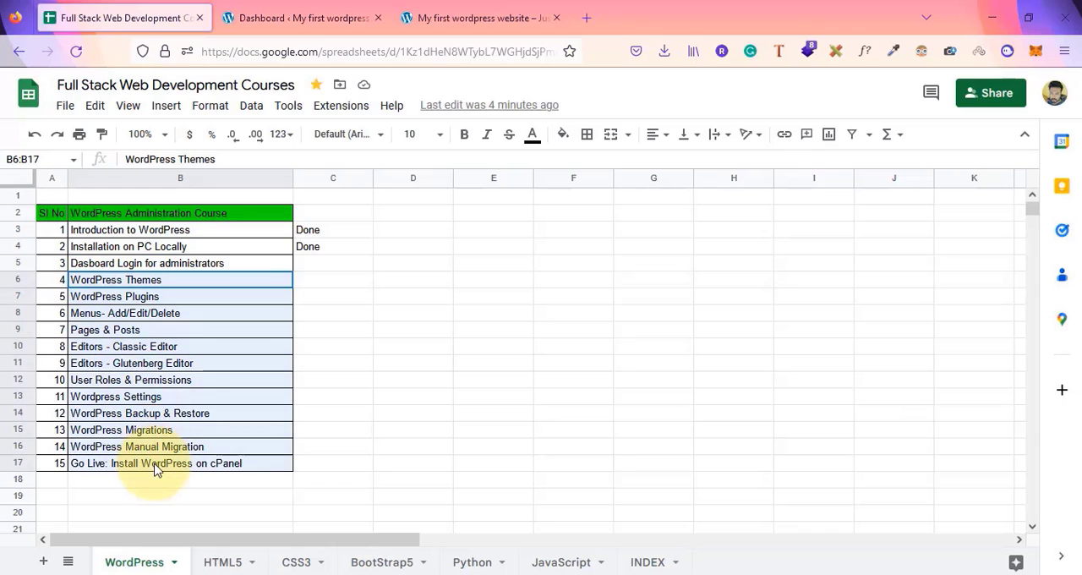
pyautogui.click(300, 17)
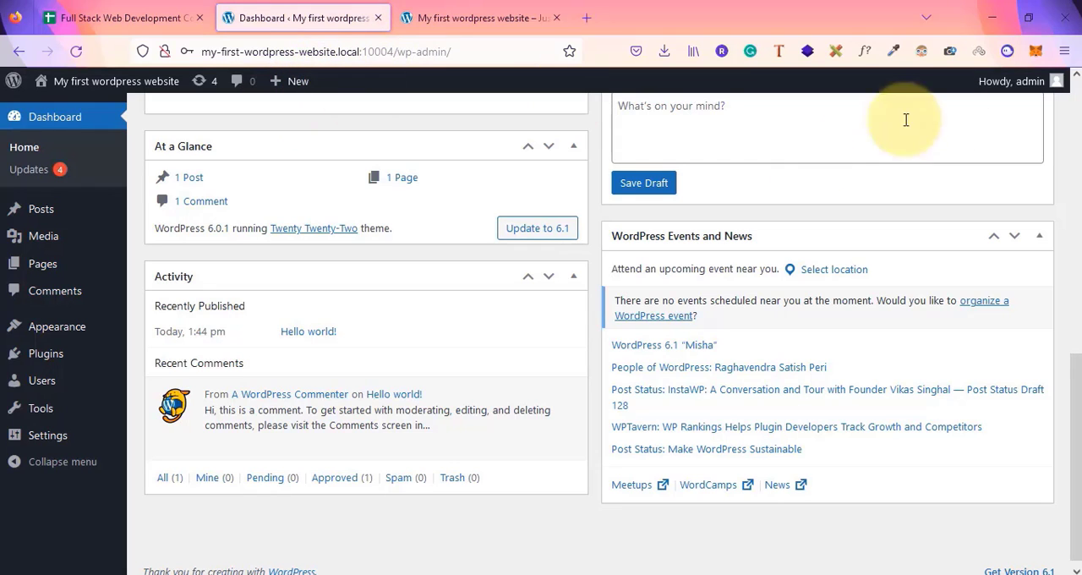
# Log out of WordPress and trim the login address back to the site's domain to open the homepage
pyautogui.moveTo(1052, 80)
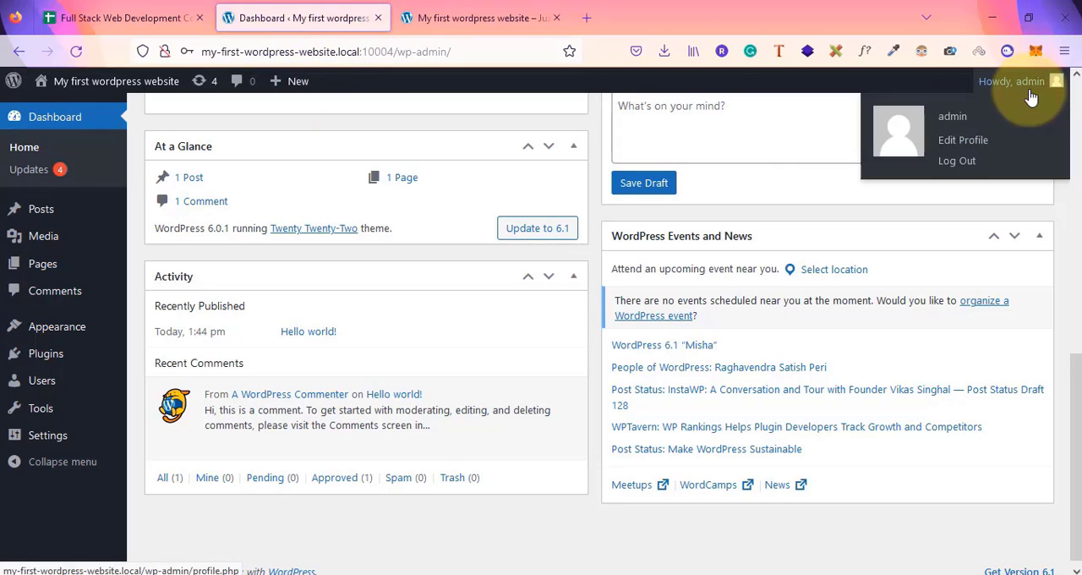
pyautogui.click(960, 163)
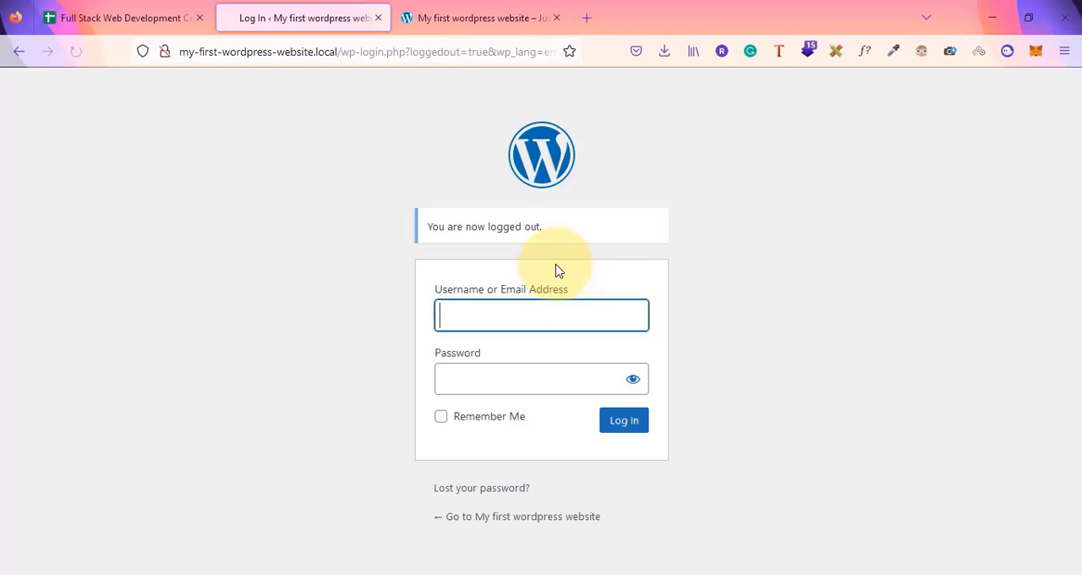
pyautogui.click(350, 51)
pyautogui.moveTo(339, 52); pyautogui.dragTo(557, 51)
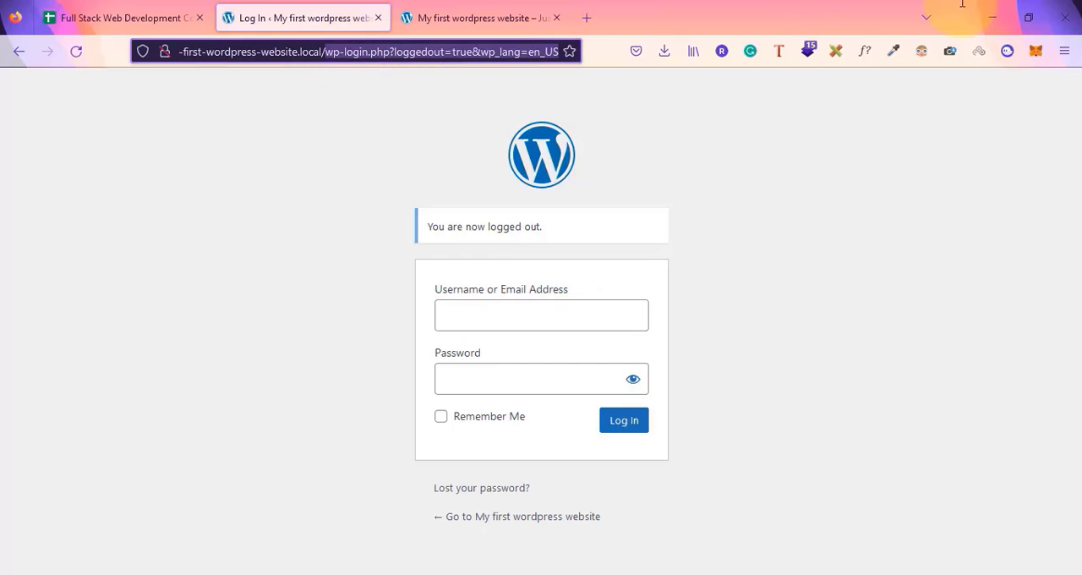
pyautogui.press('BackSpace')
pyautogui.press('Return')
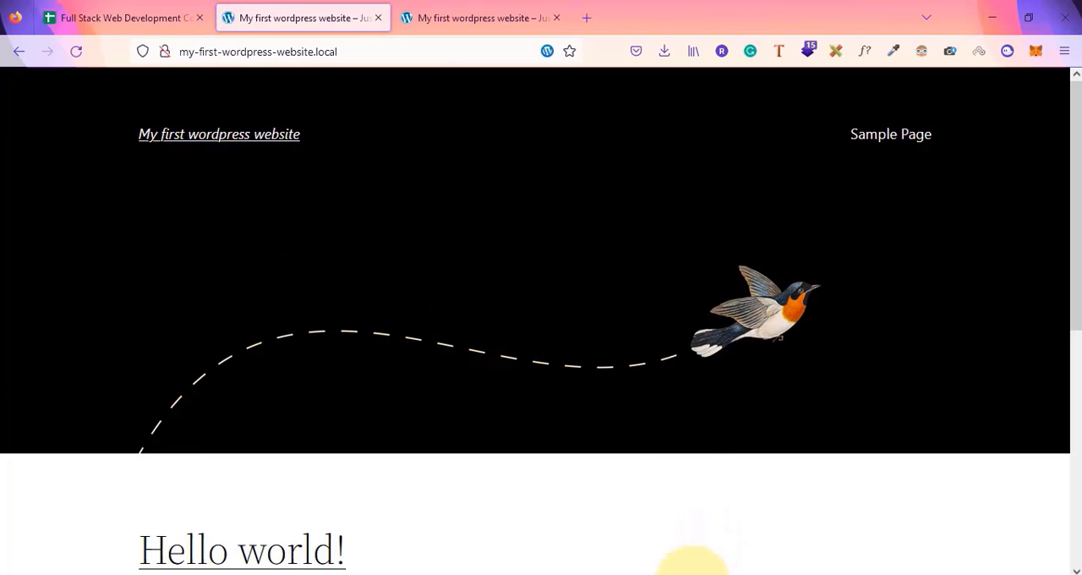
# Open the site's login page using the WP Admin button in Local
pyautogui.moveTo(642, 573)
pyautogui.click(683, 527)
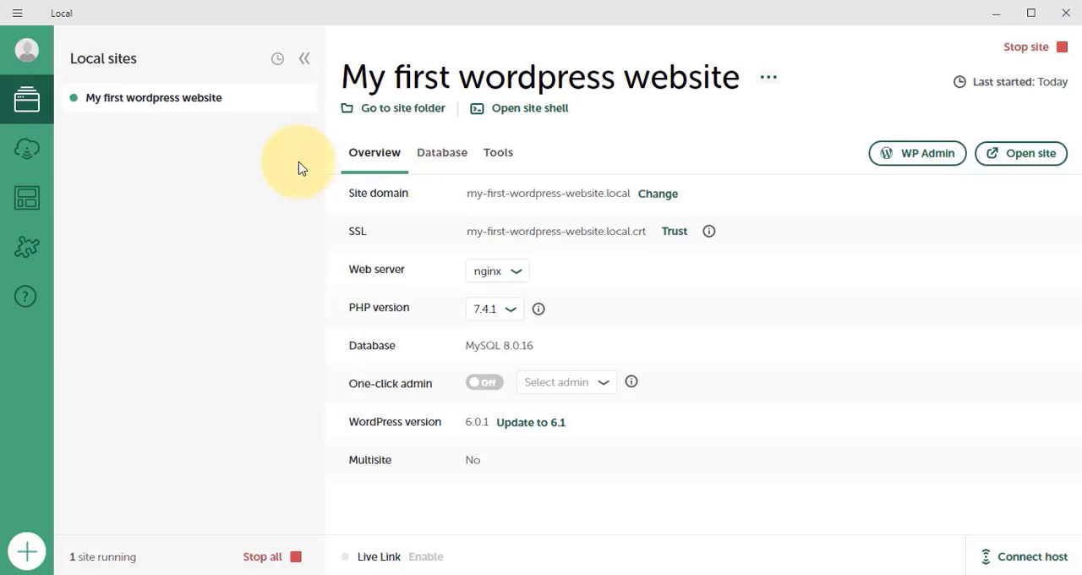
pyautogui.click(914, 159)
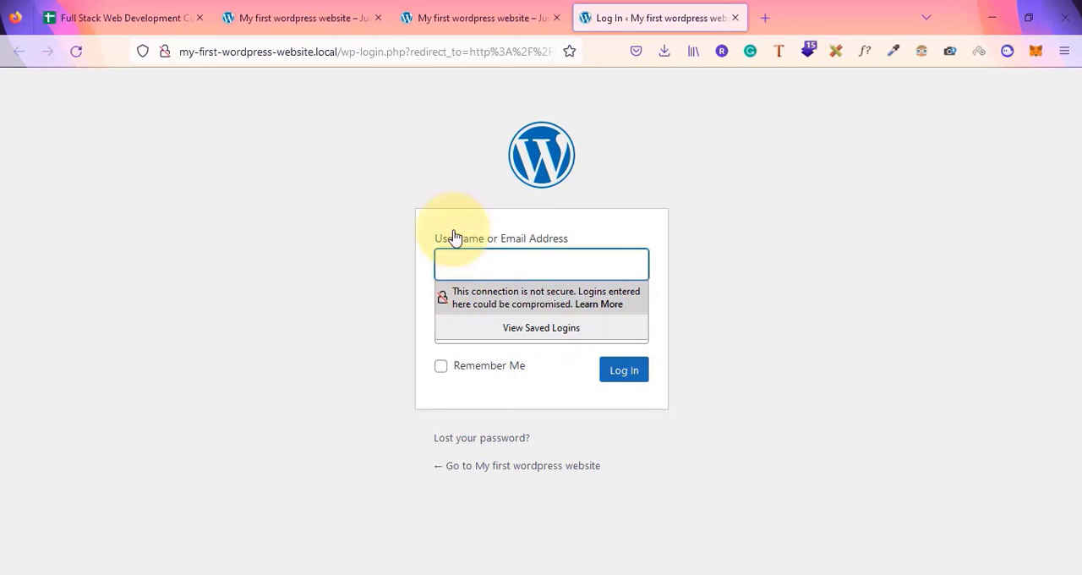
pyautogui.click(316, 174)
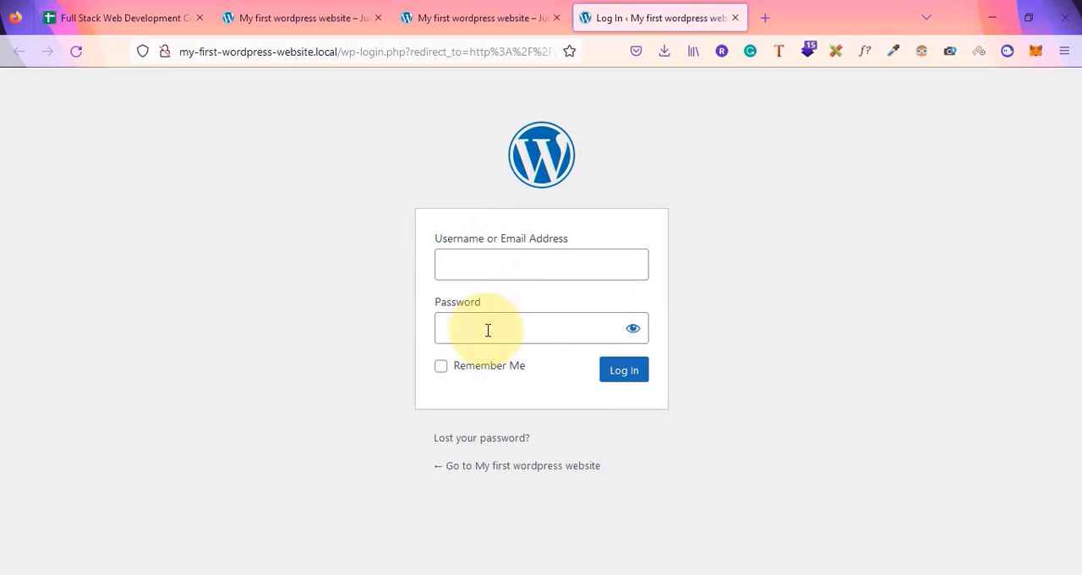
pyautogui.click(636, 574)
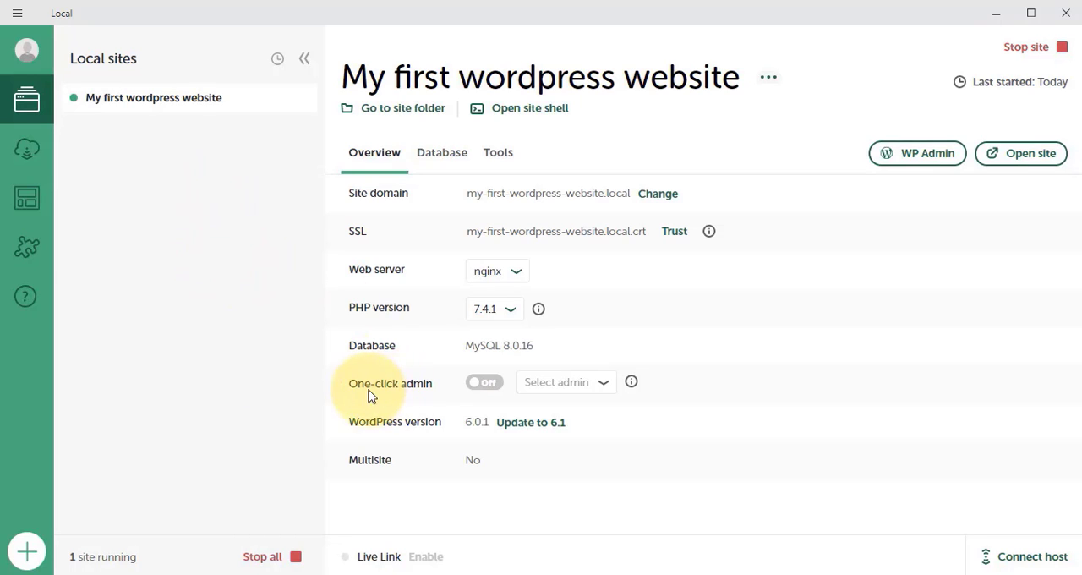
# Turn on One-click admin for the admin user and open WP Admin from Local
pyautogui.click(484, 385)
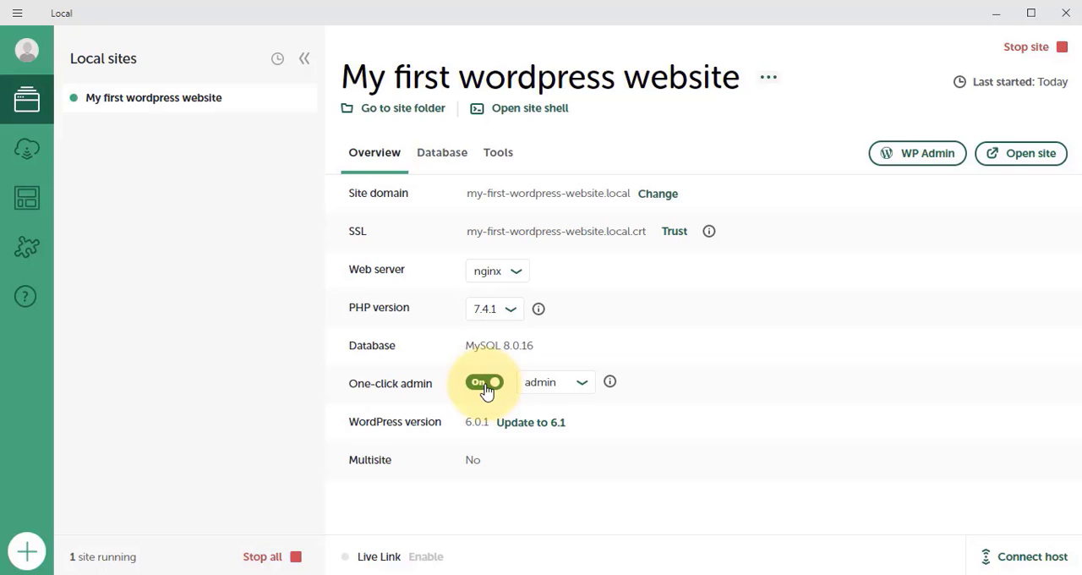
pyautogui.click(558, 382)
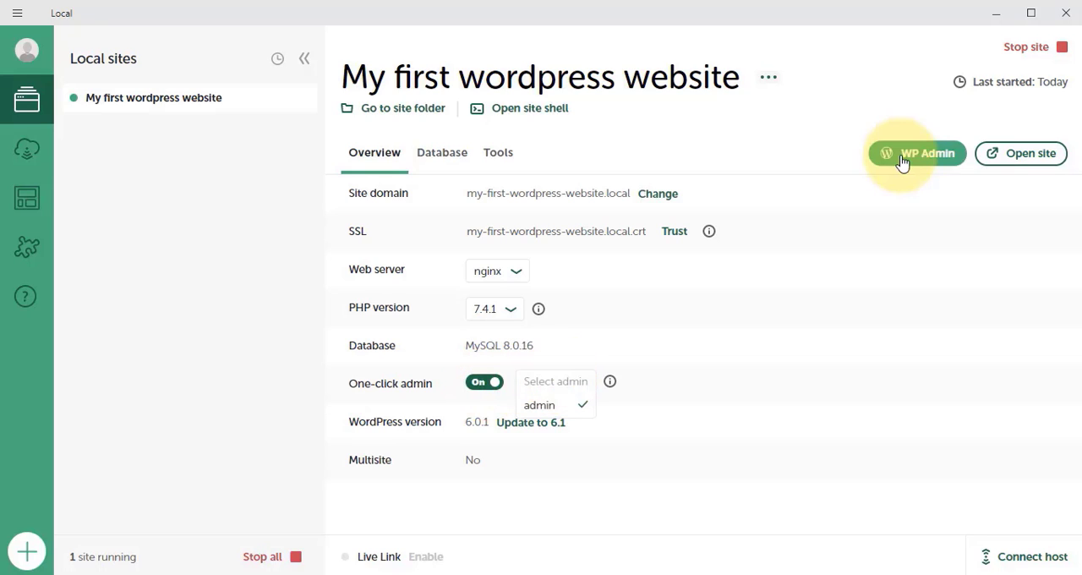
pyautogui.click(904, 160)
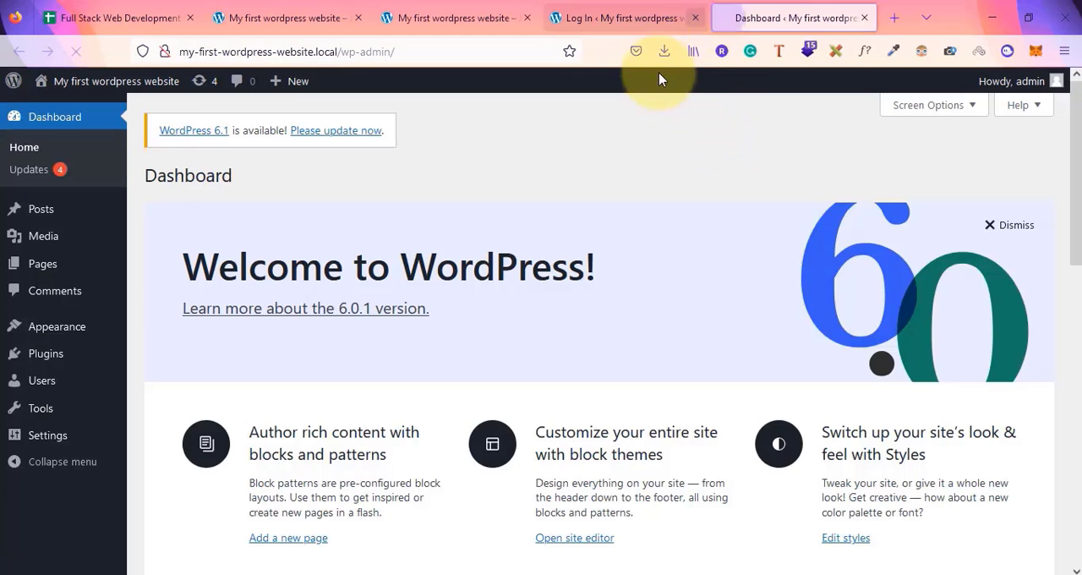
# Close the leftover login tab and switch between the dashboard and Local's site panel
pyautogui.click(623, 16)
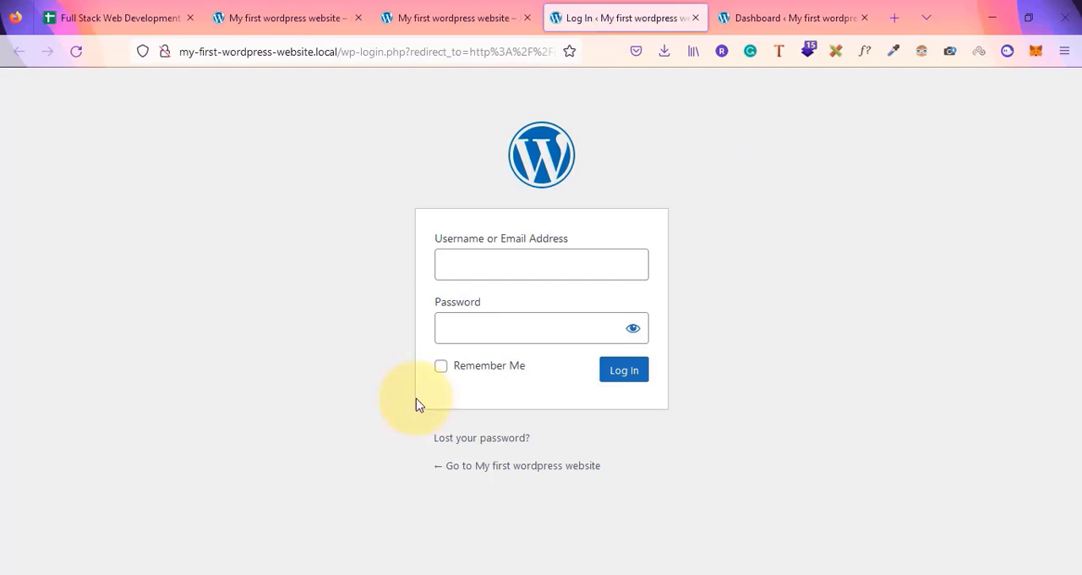
pyautogui.click(695, 18)
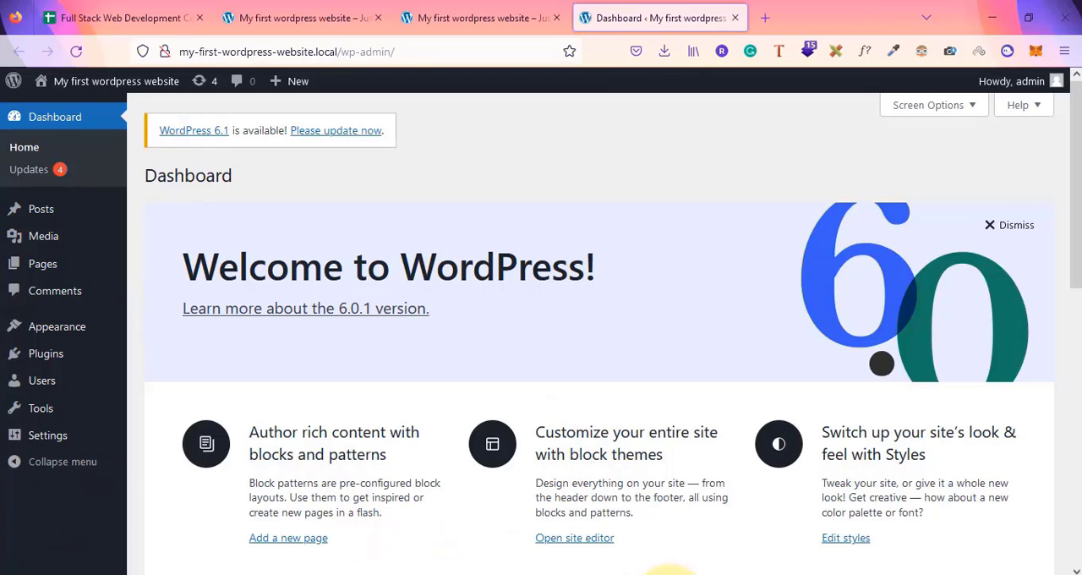
pyautogui.click(672, 571)
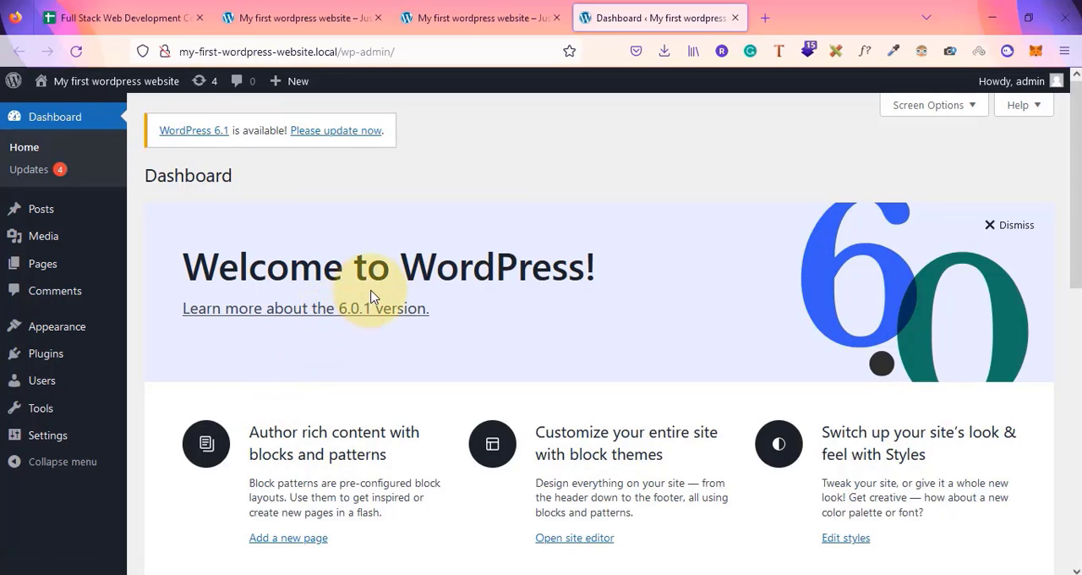
pyautogui.click(645, 573)
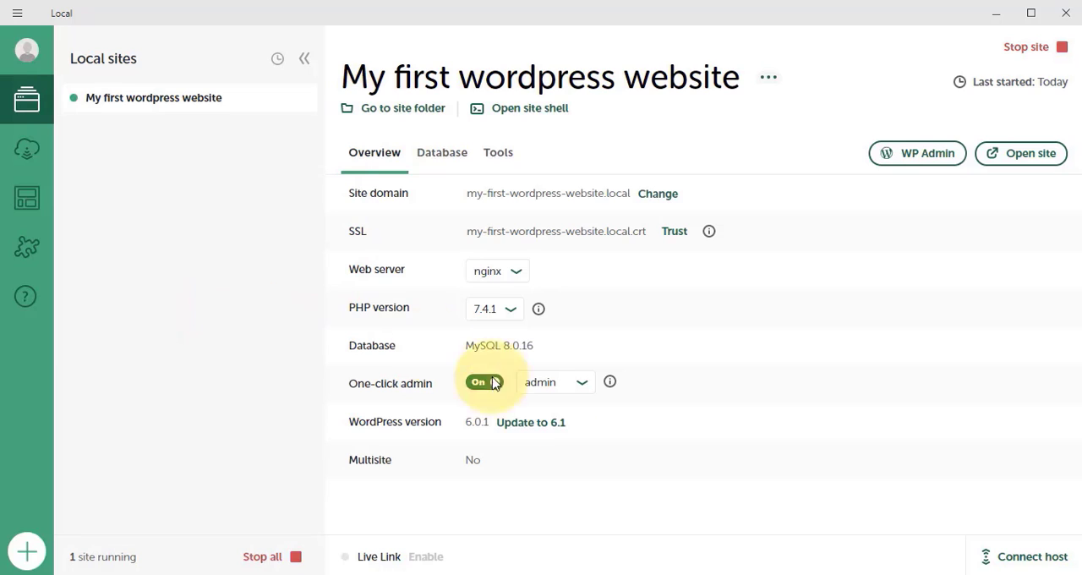
pyautogui.moveTo(405, 574)
pyautogui.click(408, 524)
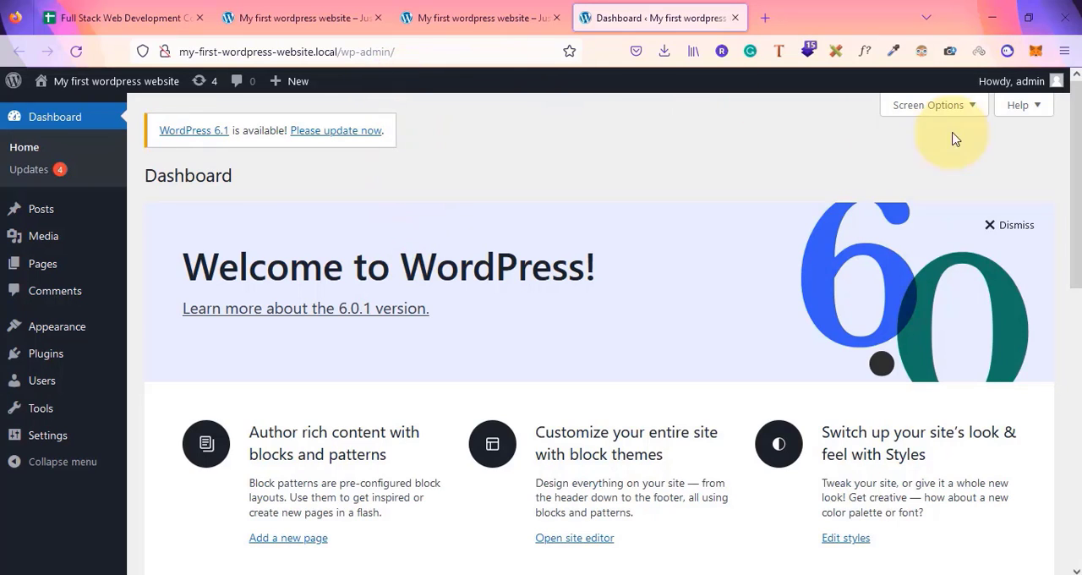
# Highlight the /wp-admin part of the dashboard address and select the WordPress Themes topic in the course sheet
pyautogui.moveTo(1005, 99)
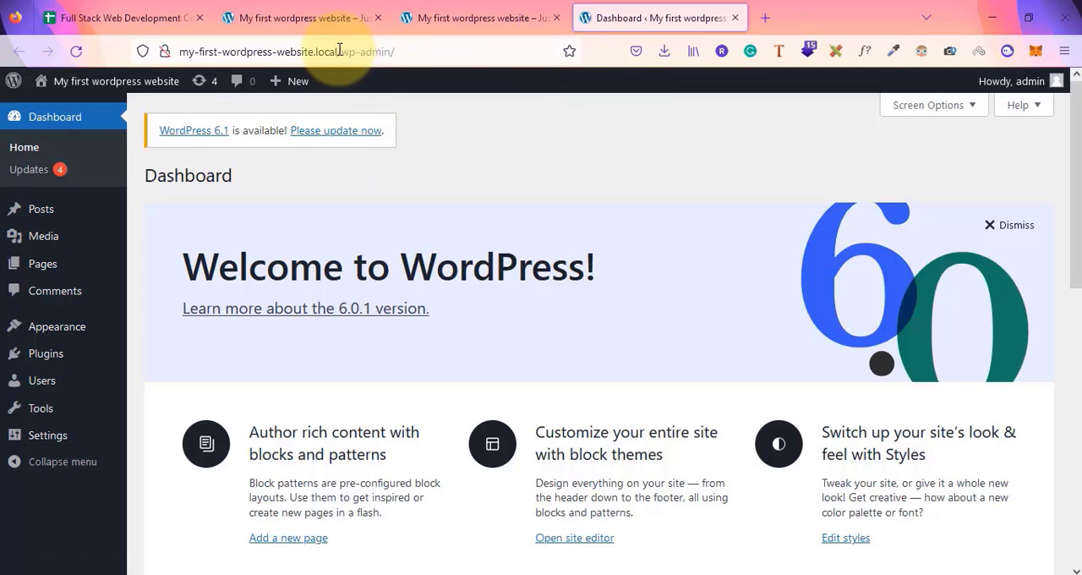
pyautogui.moveTo(338, 52); pyautogui.dragTo(394, 50)
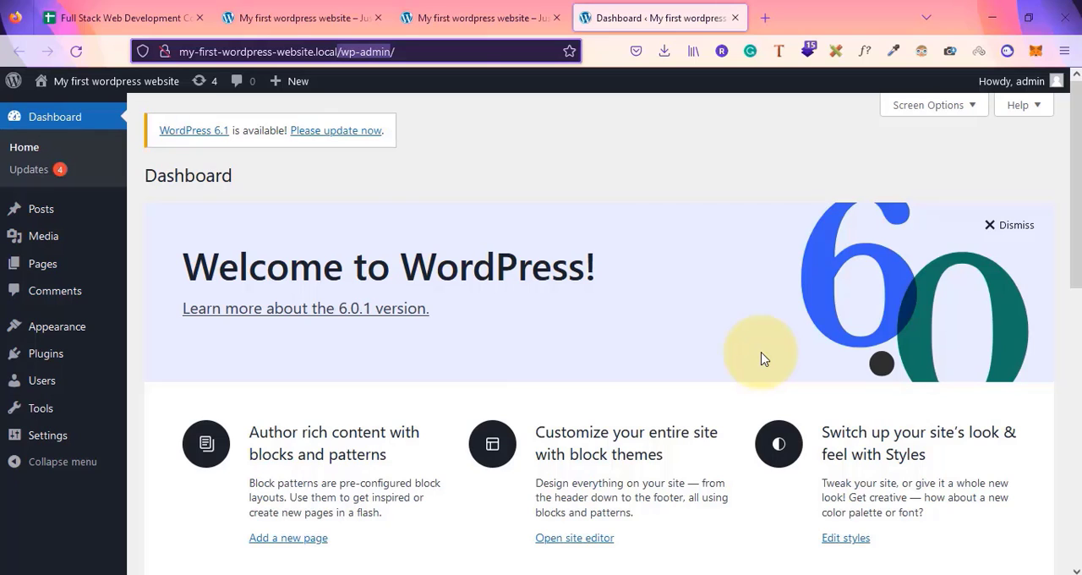
pyautogui.click(135, 17)
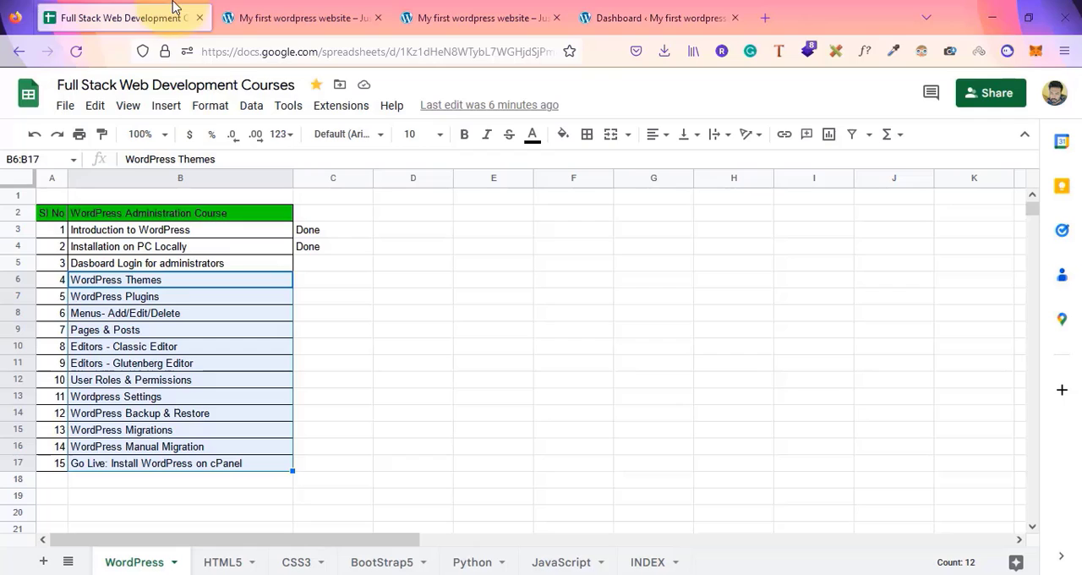
pyautogui.click(163, 286)
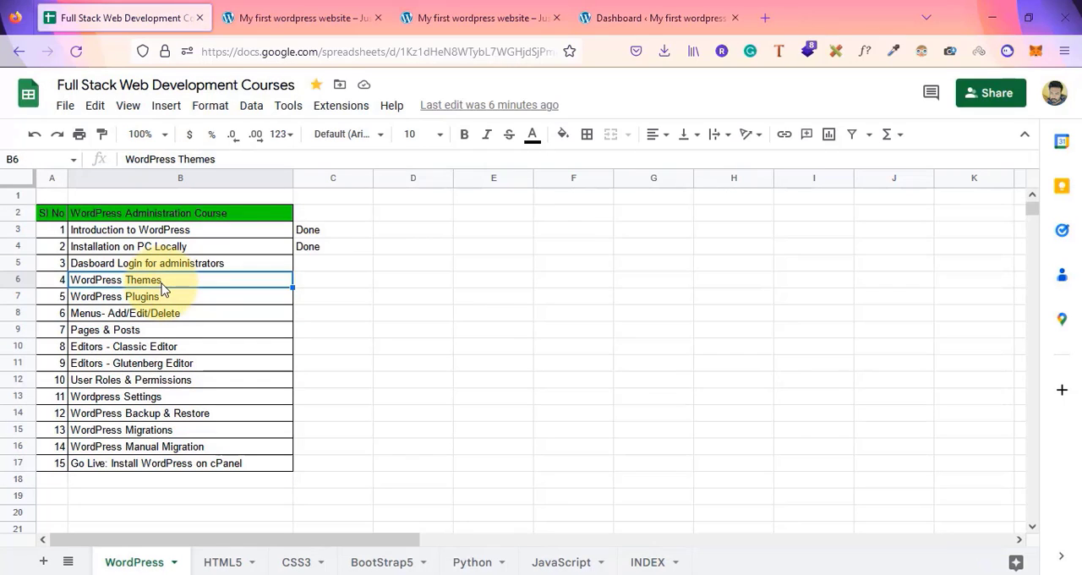
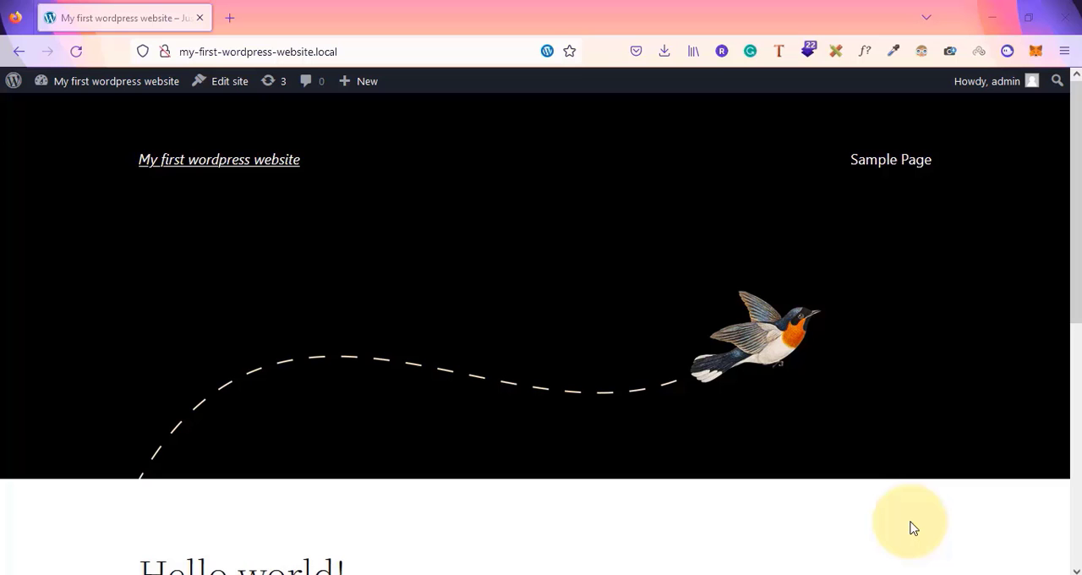
# Open the WordPress dashboard in a new tab from the site's admin bar menu
pyautogui.scroll(-5, 812, 379)
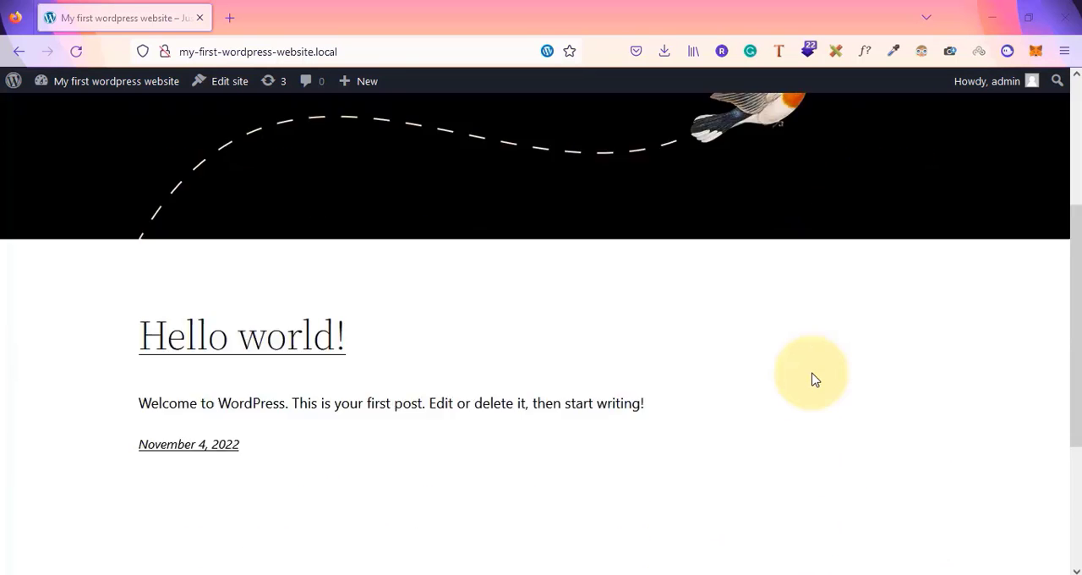
pyautogui.scroll(5, 811, 378)
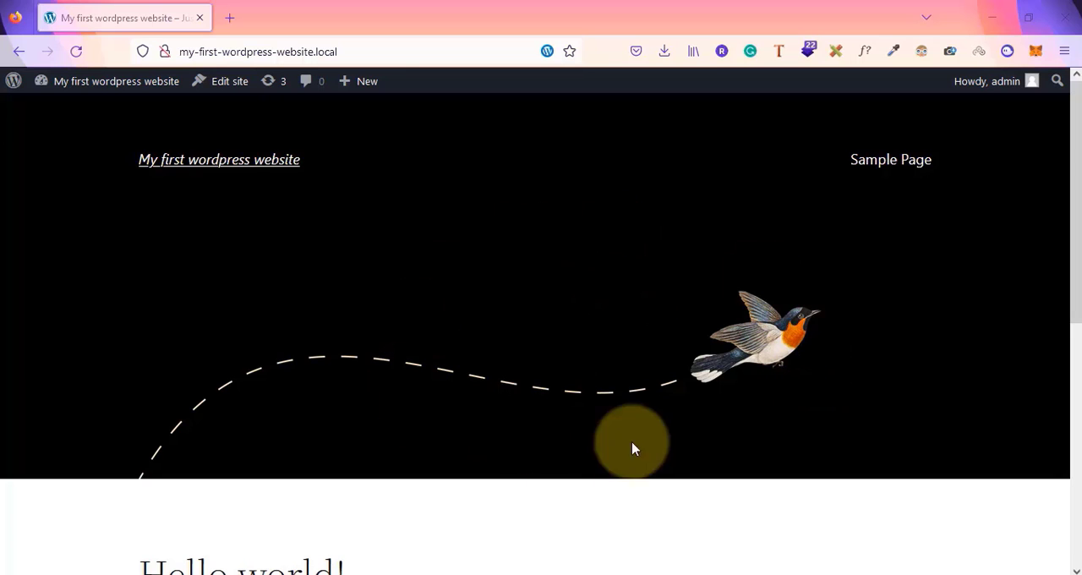
pyautogui.scroll(-4, 626, 447)
pyautogui.scroll(4, 625, 445)
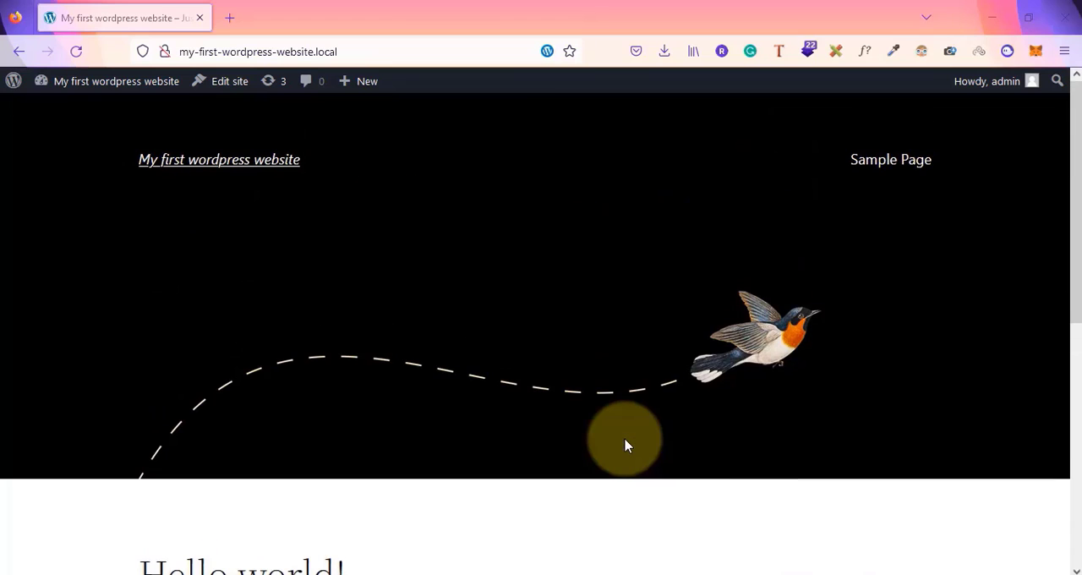
pyautogui.moveTo(96, 80)
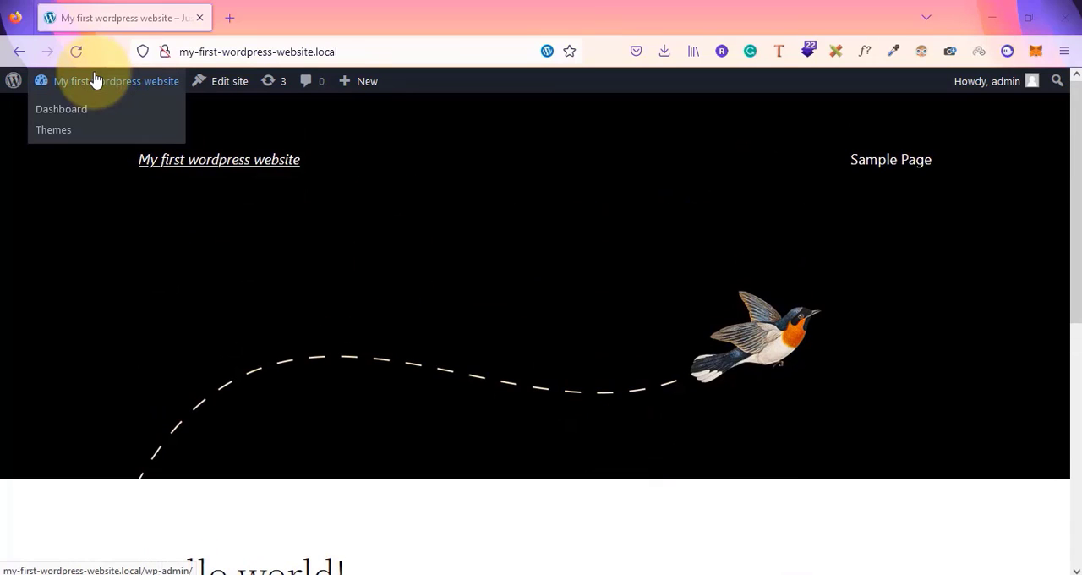
pyautogui.rightClick(61, 110)
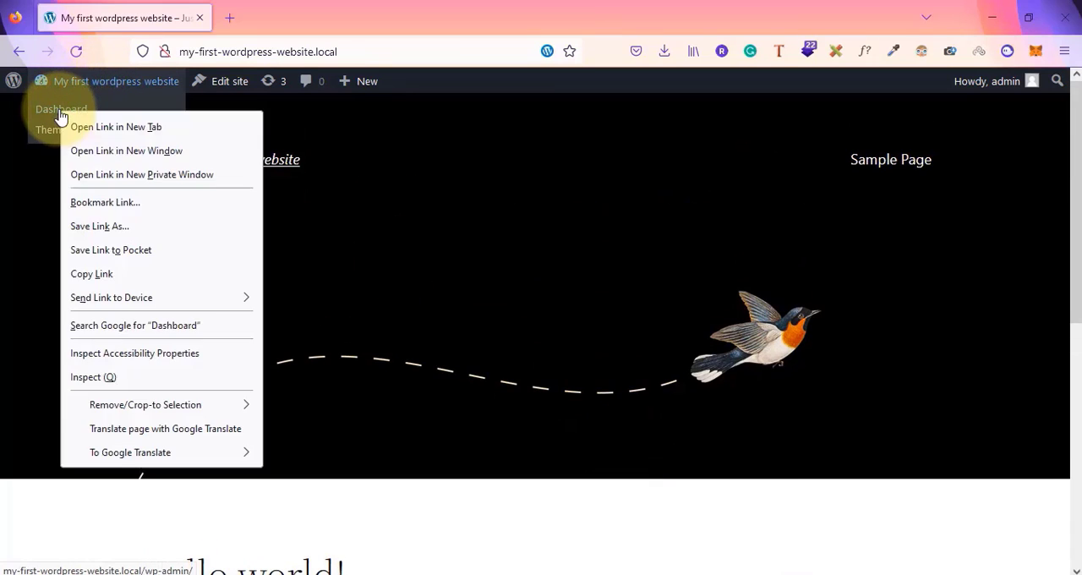
pyautogui.click(104, 127)
pyautogui.click(302, 12)
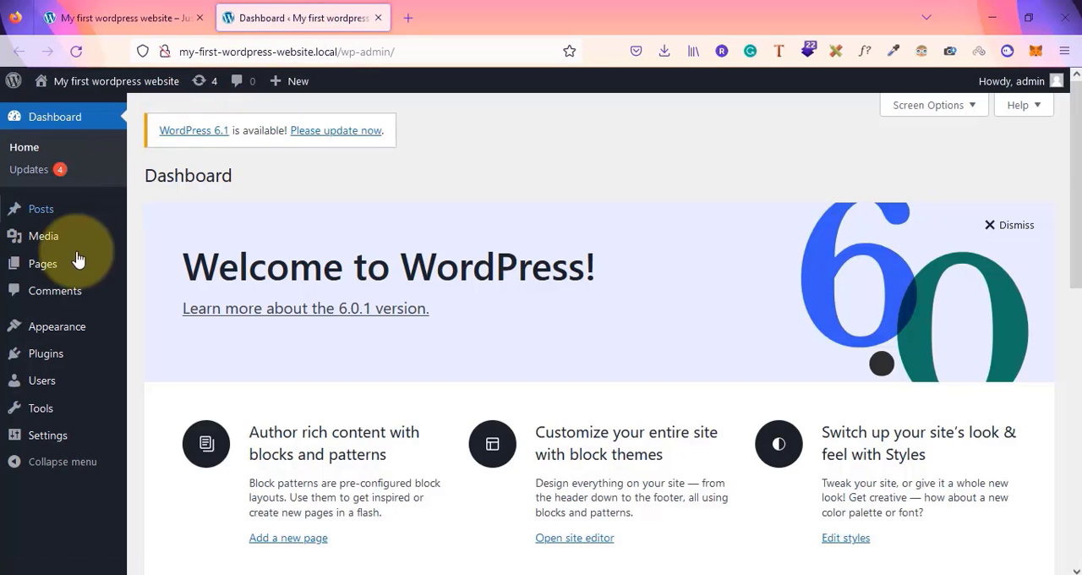
# Open the Themes page from the Appearance menu
pyautogui.moveTo(52, 336)
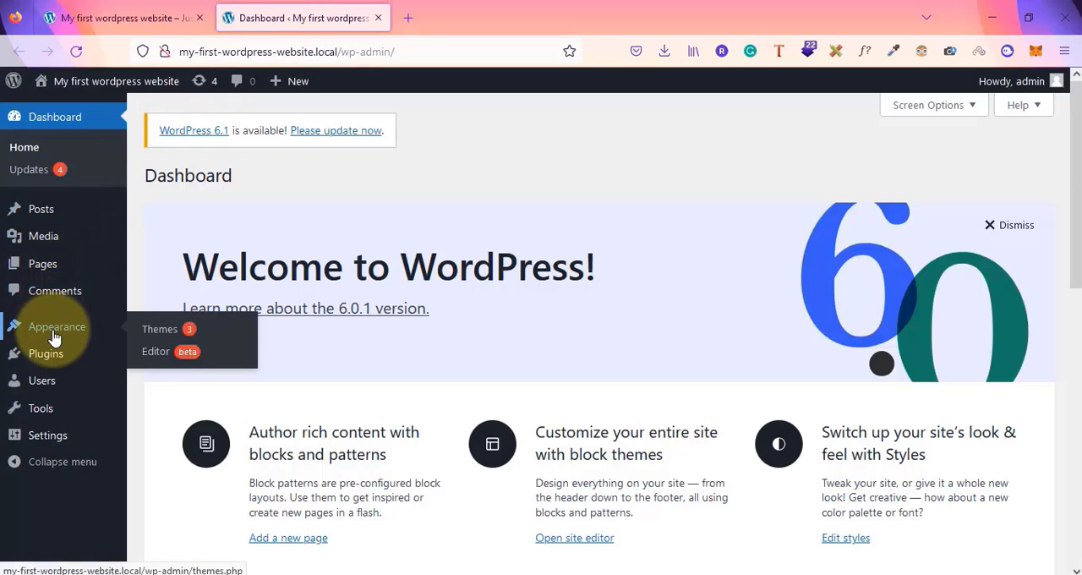
pyautogui.click(170, 332)
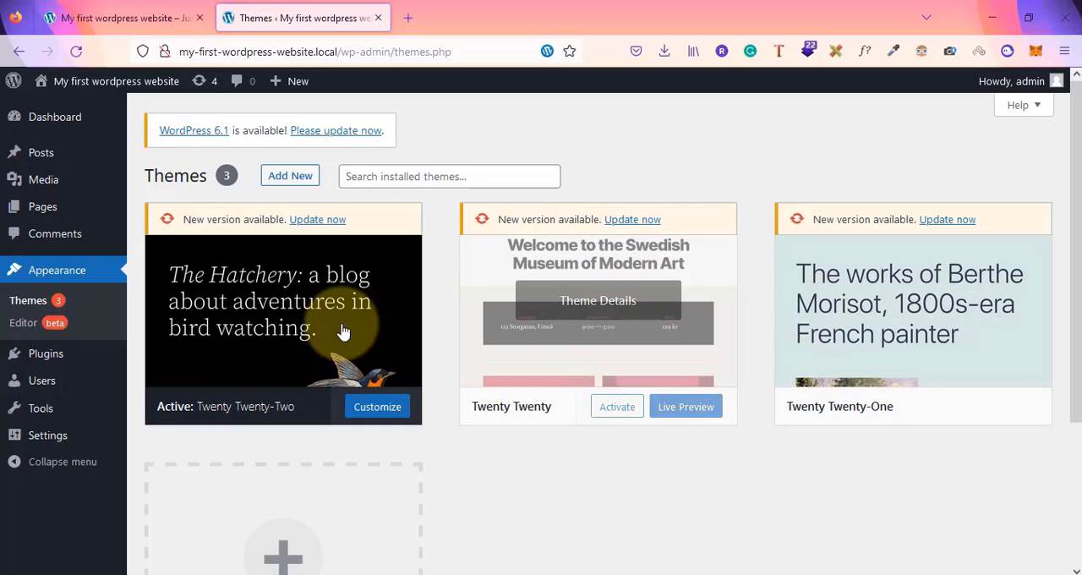
# Switch to the site's front-end tab and open the Sample Page
pyautogui.click(153, 10)
pyautogui.scroll(-5, 533, 321)
pyautogui.scroll(5, 533, 321)
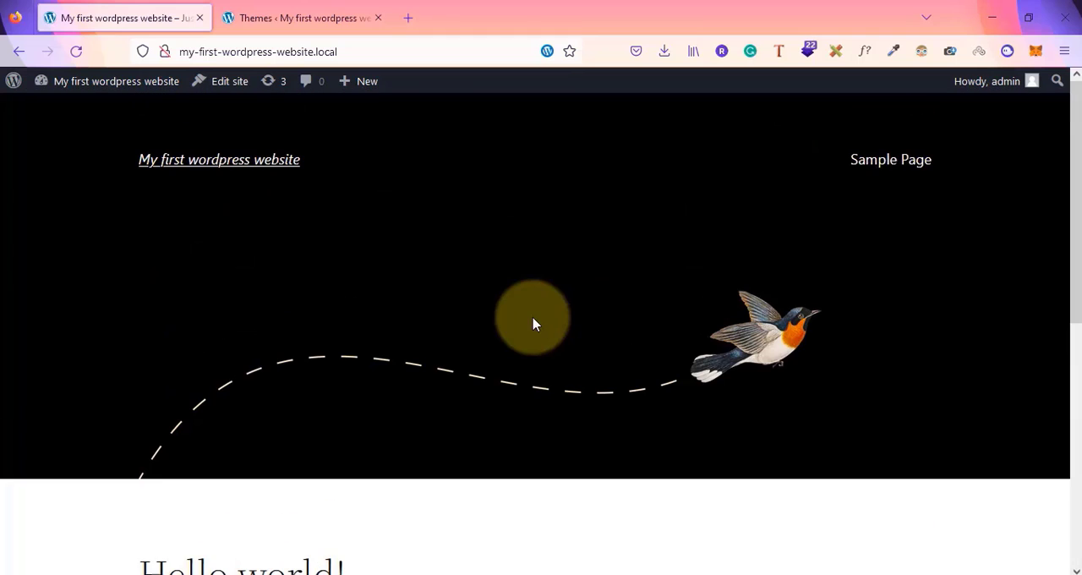
pyautogui.click(894, 167)
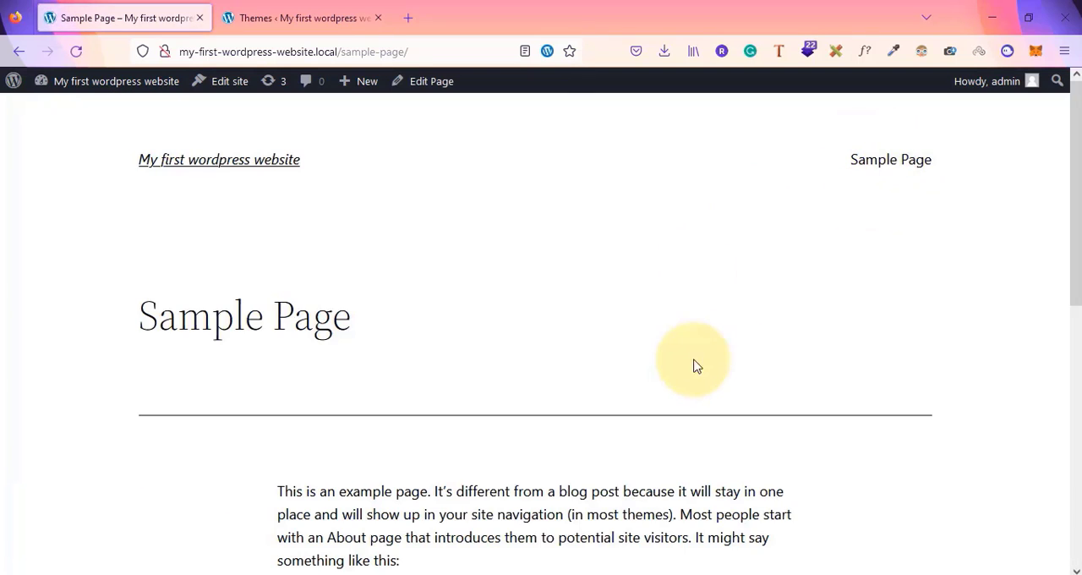
pyautogui.scroll(-5, 693, 365)
pyautogui.scroll(5, 693, 365)
pyautogui.scroll(-2, 693, 365)
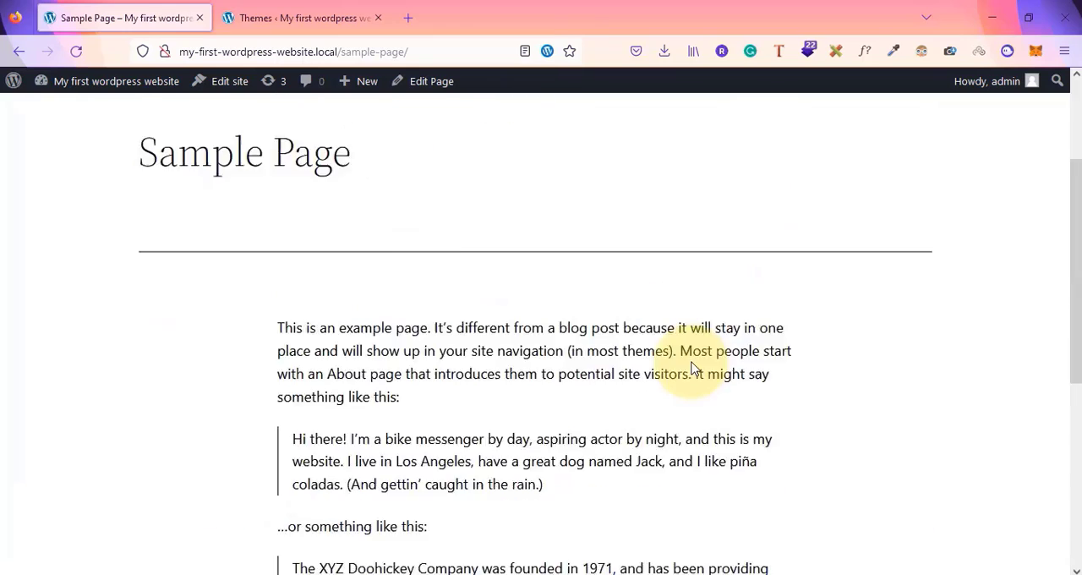
pyautogui.scroll(-5, 691, 367)
pyautogui.scroll(7, 482, 246)
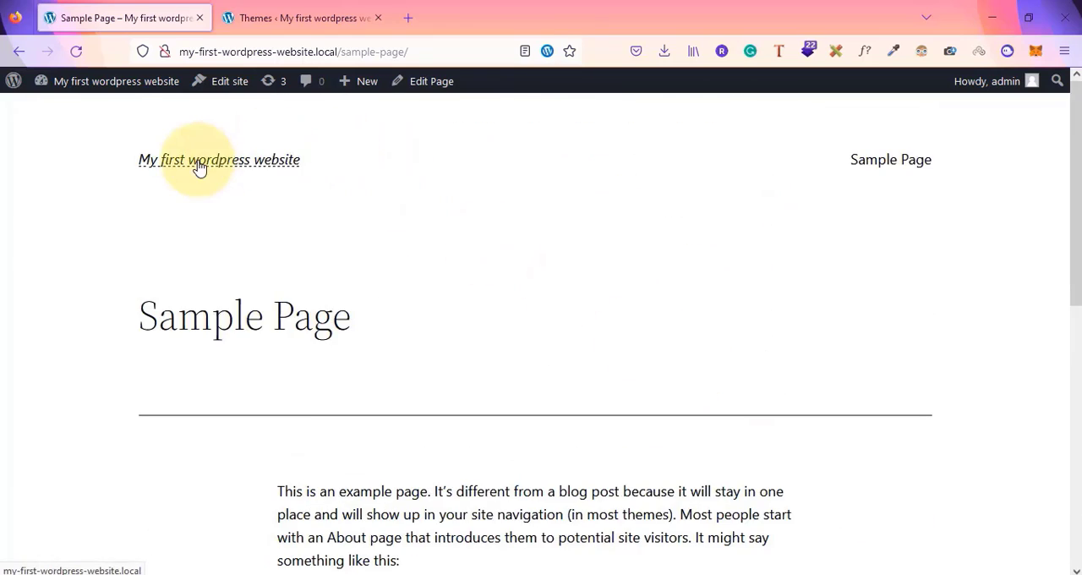
# Return to the Themes tab and open the Add New themes page
pyautogui.click(313, 8)
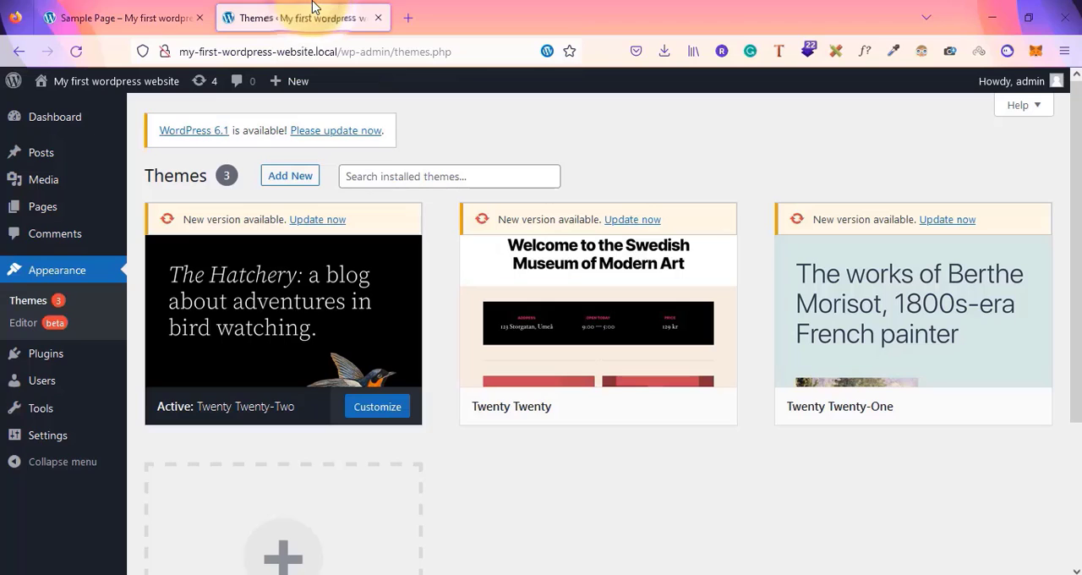
pyautogui.click(122, 15)
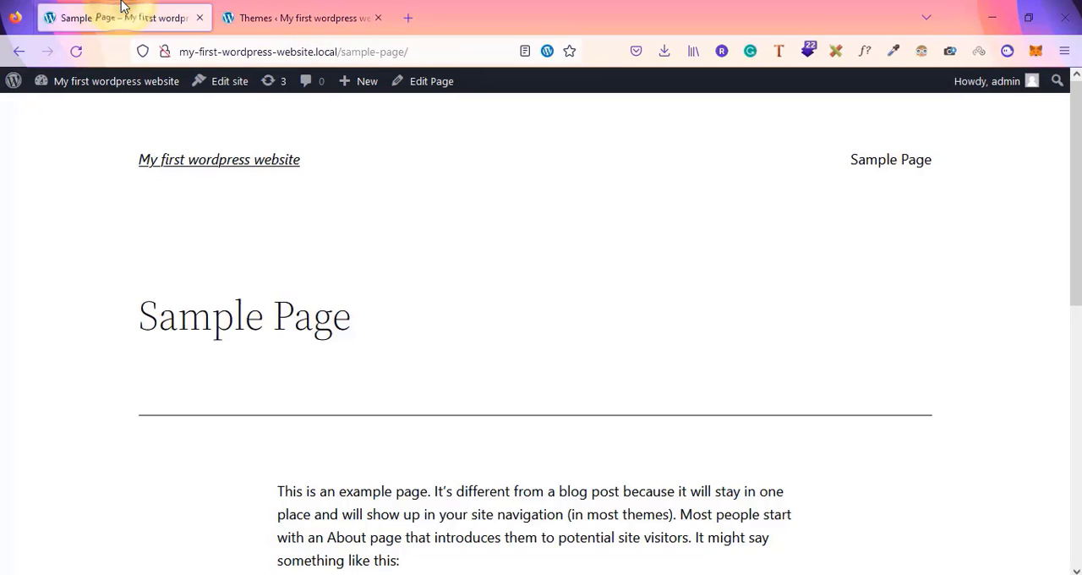
pyautogui.click(285, 8)
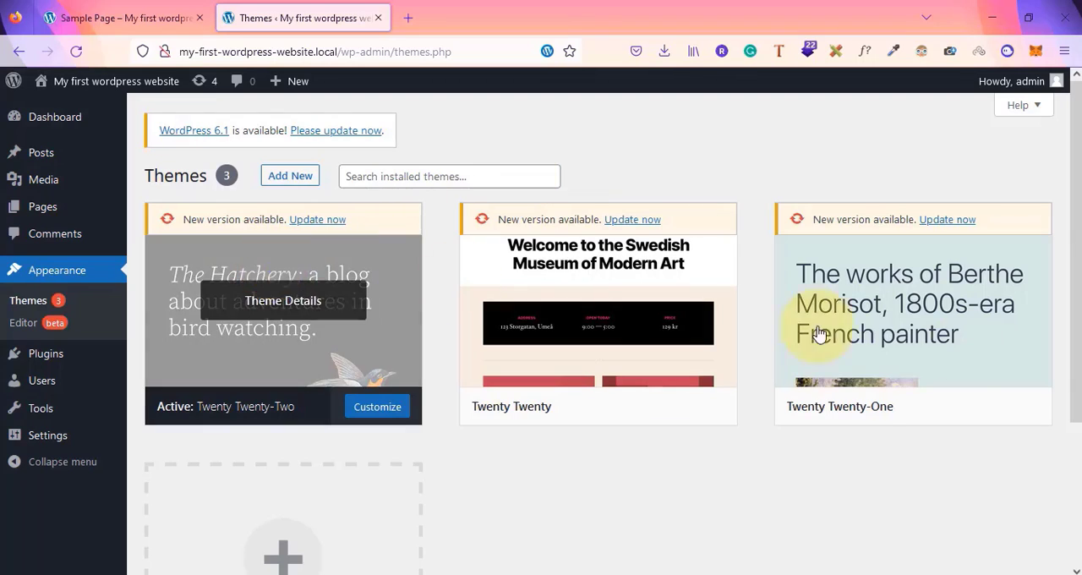
pyautogui.moveTo(978, 355)
pyautogui.moveTo(237, 352)
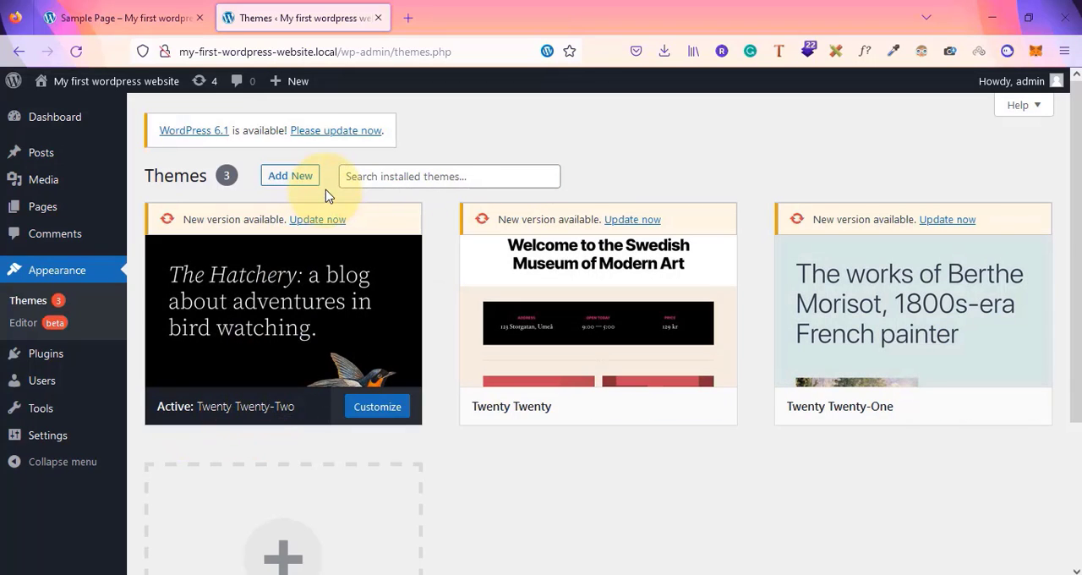
pyautogui.click(281, 180)
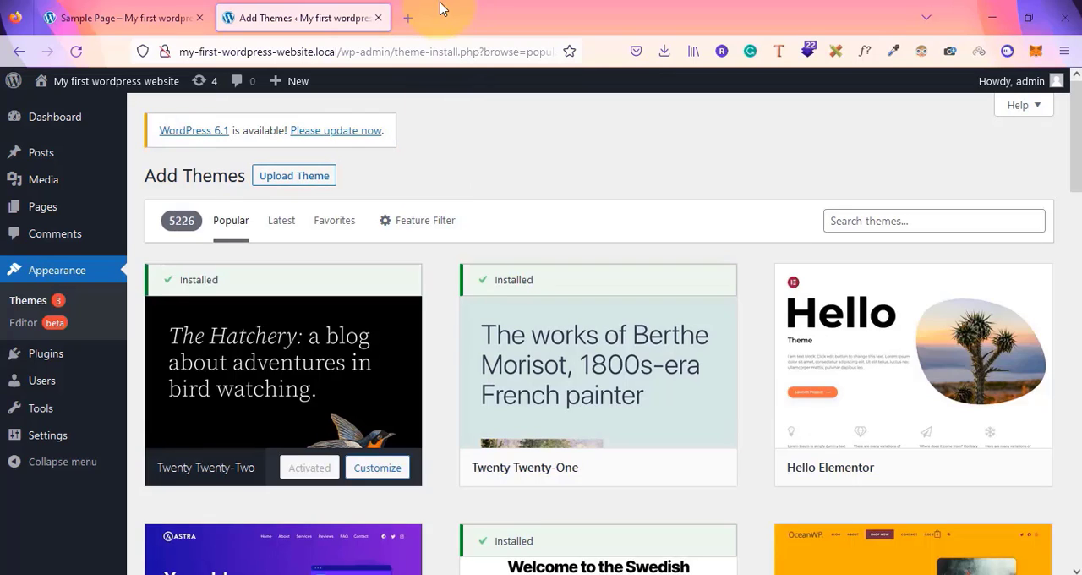
# Open a new browser tab and search Google for envato
pyautogui.click(409, 15)
pyautogui.write('envato')
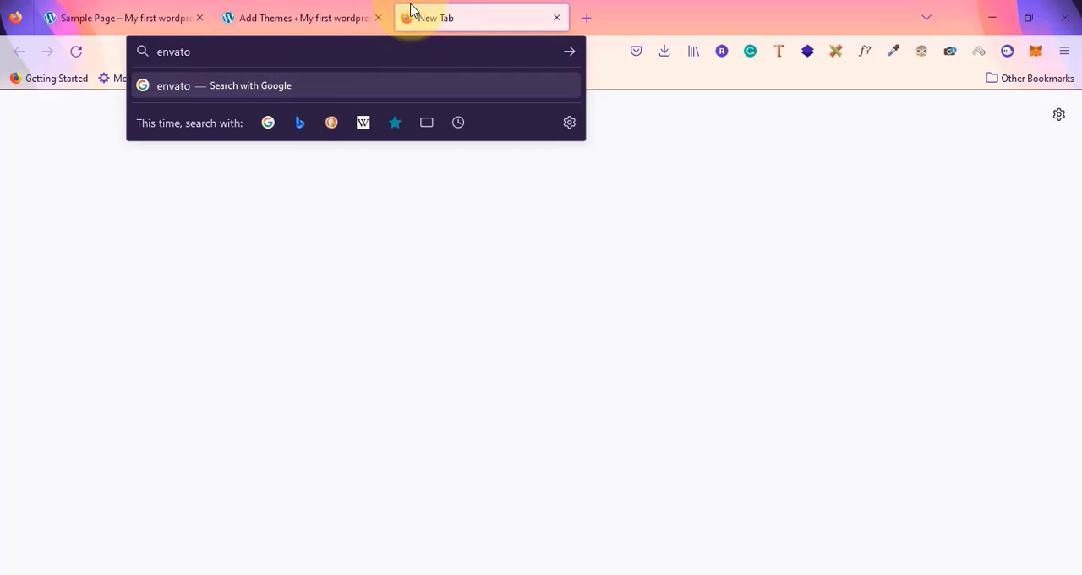
pyautogui.press('Return')
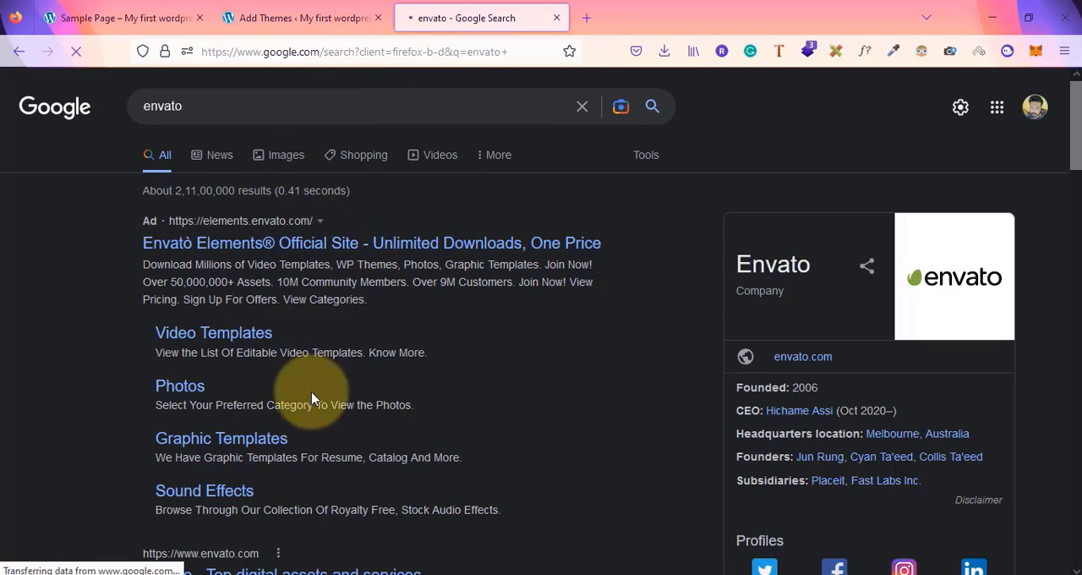
# Search Google for envato theme forest and open the ThemeForest website result
pyautogui.scroll(-3, 330, 465)
pyautogui.click(222, 85)
pyautogui.write('theme forse')
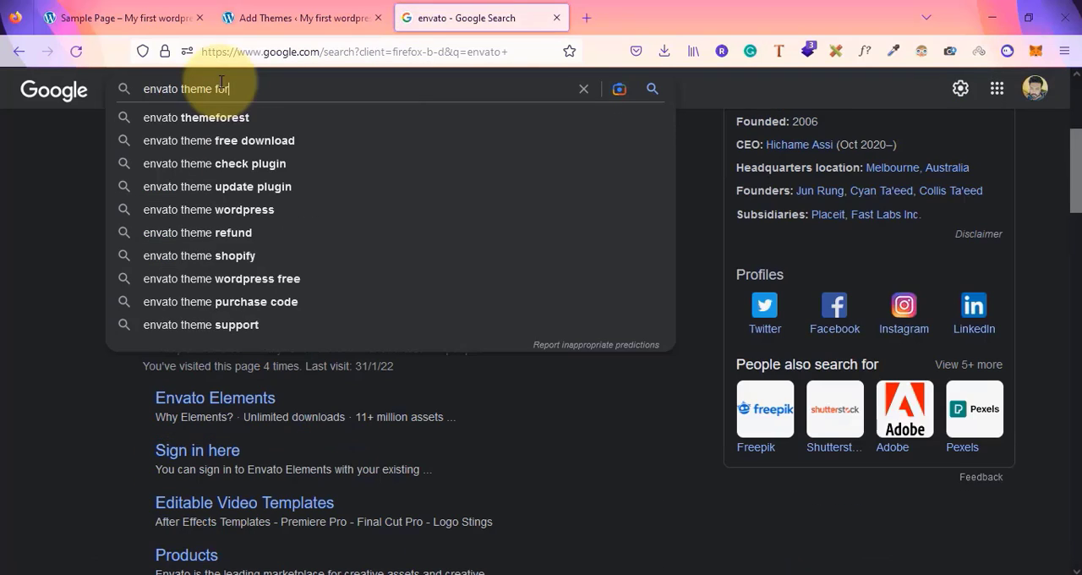
pyautogui.press('BackSpace')
pyautogui.press('BackSpace')
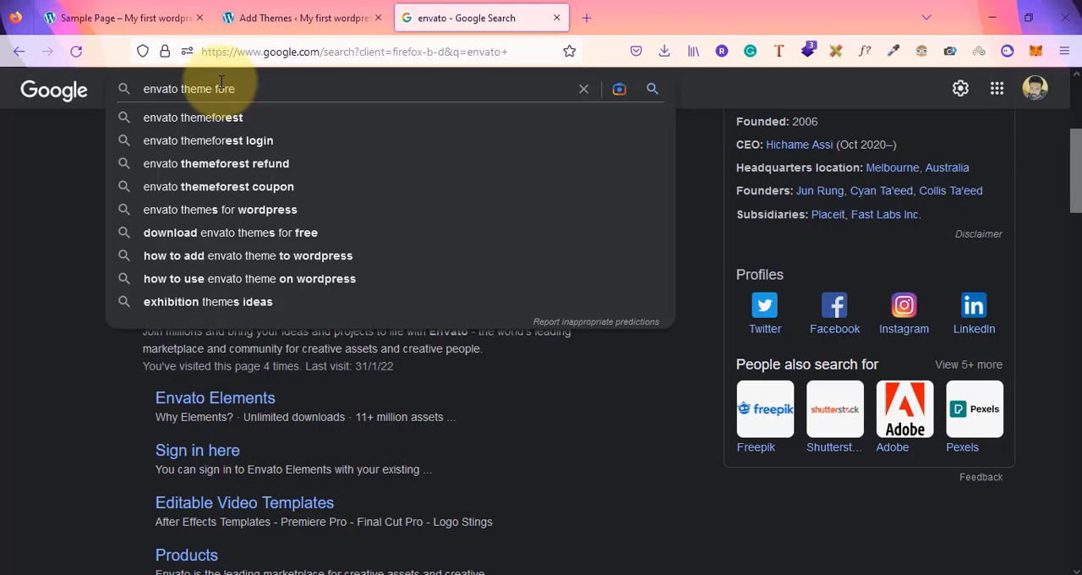
pyautogui.write('est')
pyautogui.press('Return')
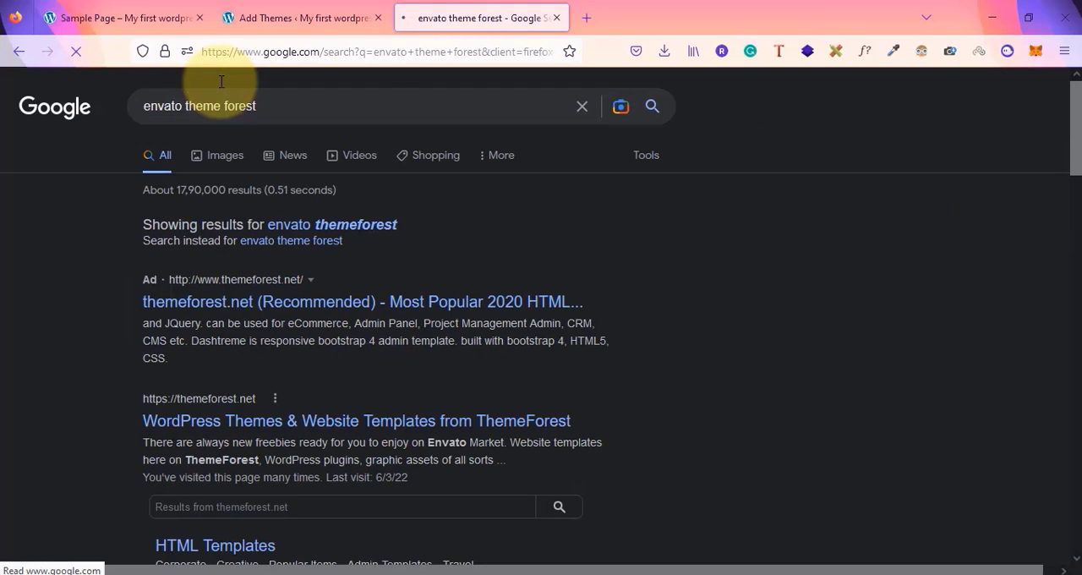
pyautogui.click(268, 419)
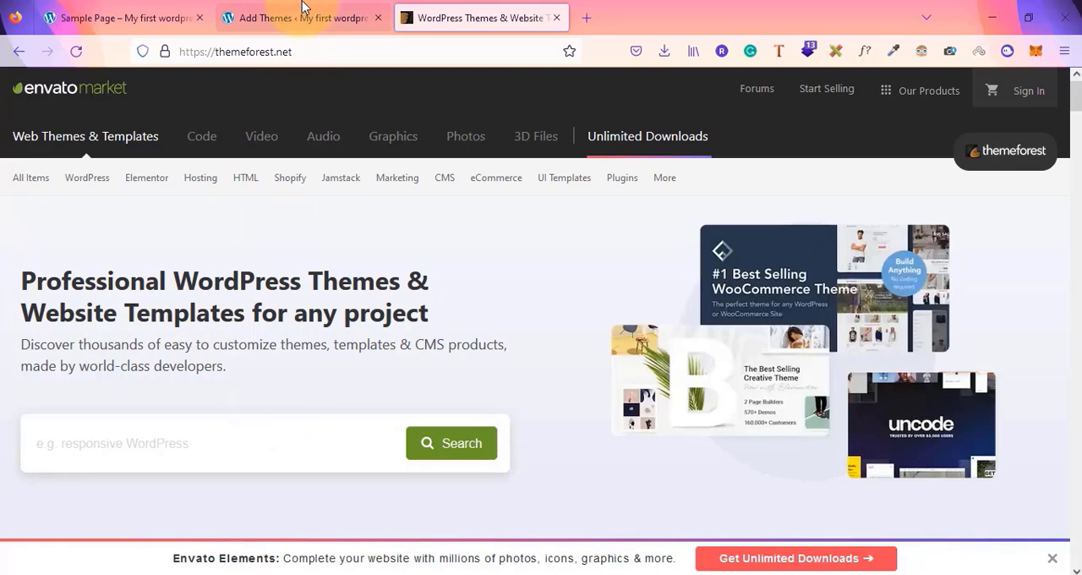
# Open the Upload Theme panel on the Add Themes page and close the ThemeForest tab
pyautogui.click(279, 17)
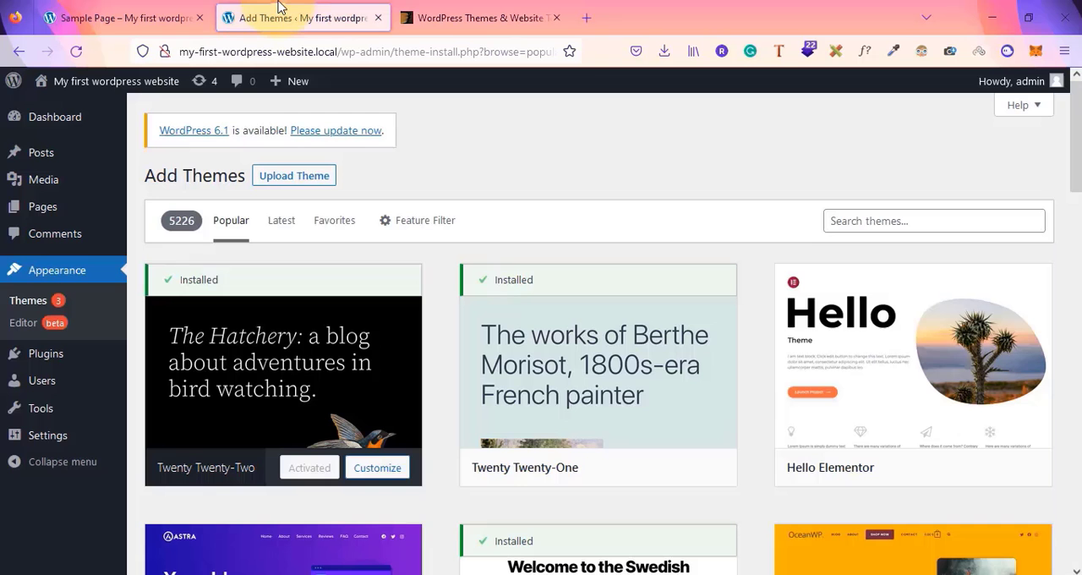
pyautogui.click(292, 181)
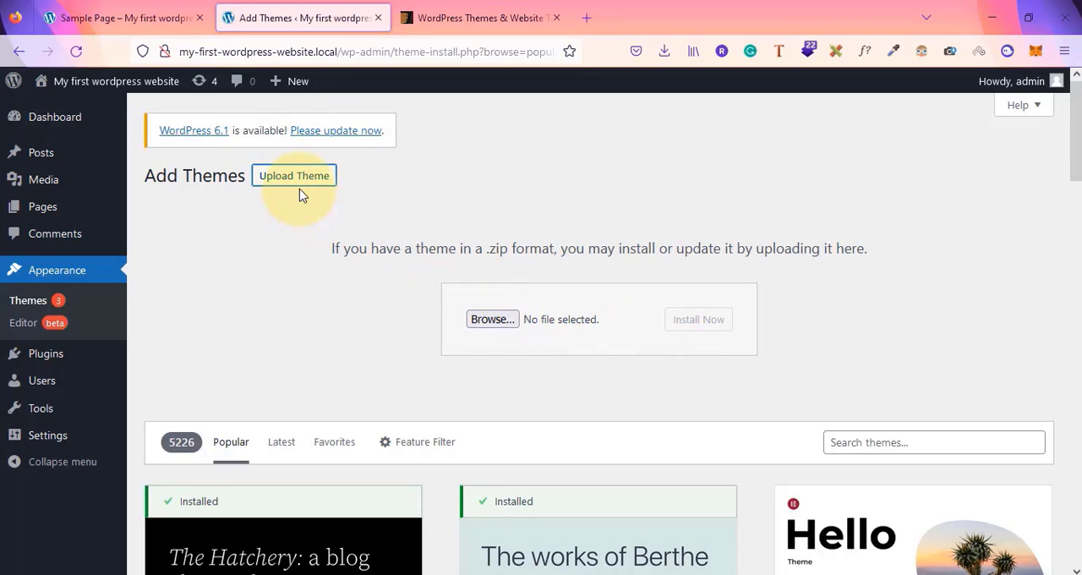
pyautogui.click(556, 18)
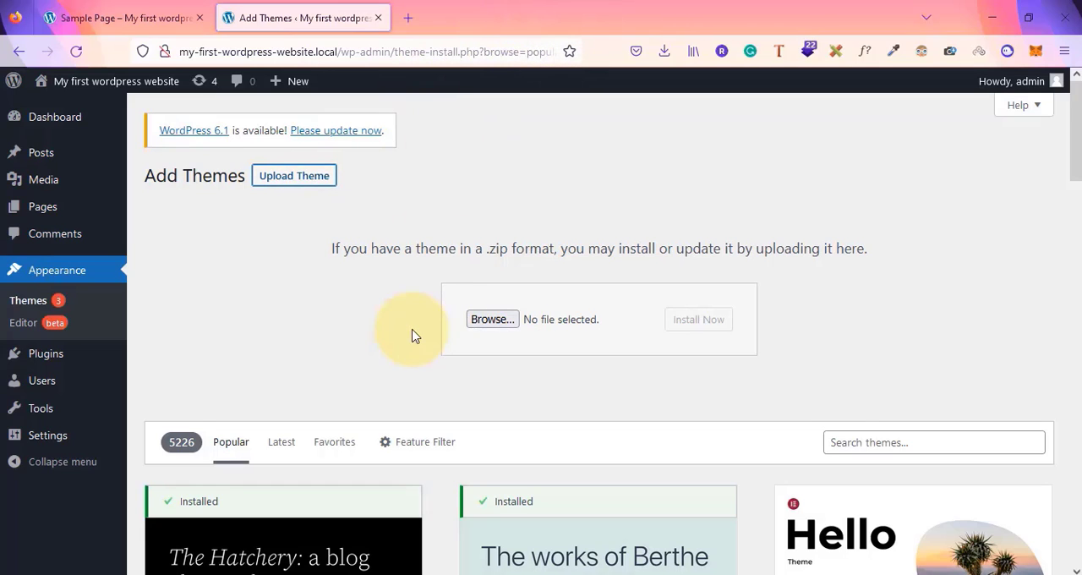
# Browse the list of popular themes available to add
pyautogui.scroll(-15, 412, 336)
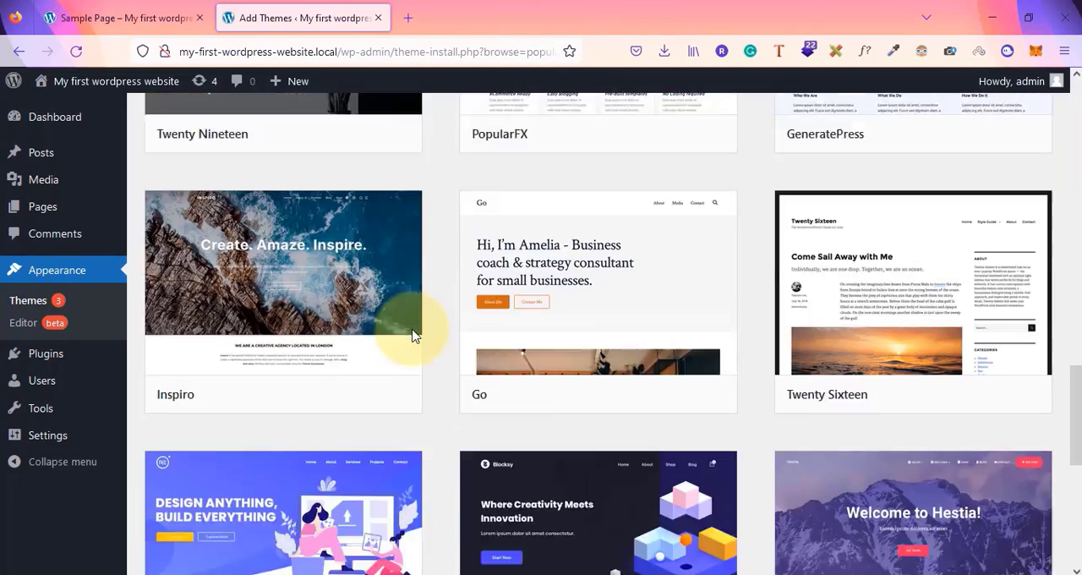
pyautogui.scroll(-20, 411, 336)
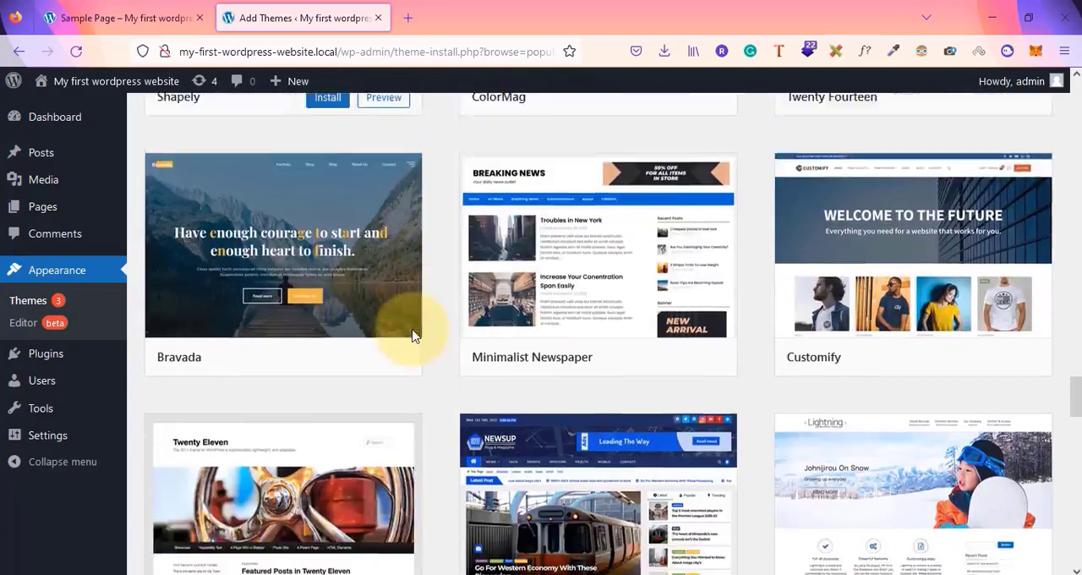
pyautogui.scroll(-14, 412, 336)
pyautogui.scroll(20, 413, 335)
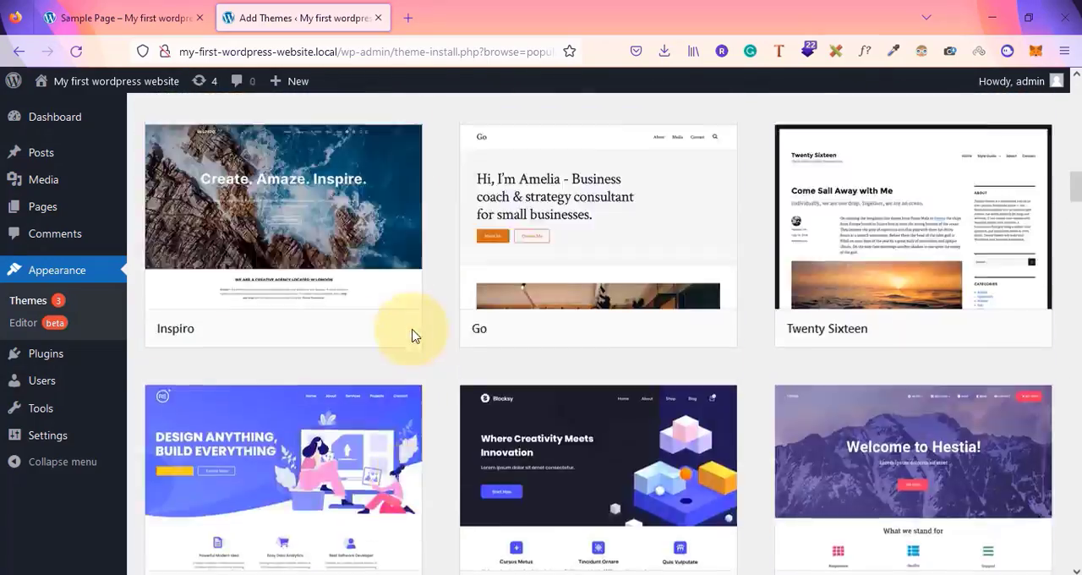
pyautogui.scroll(15, 412, 336)
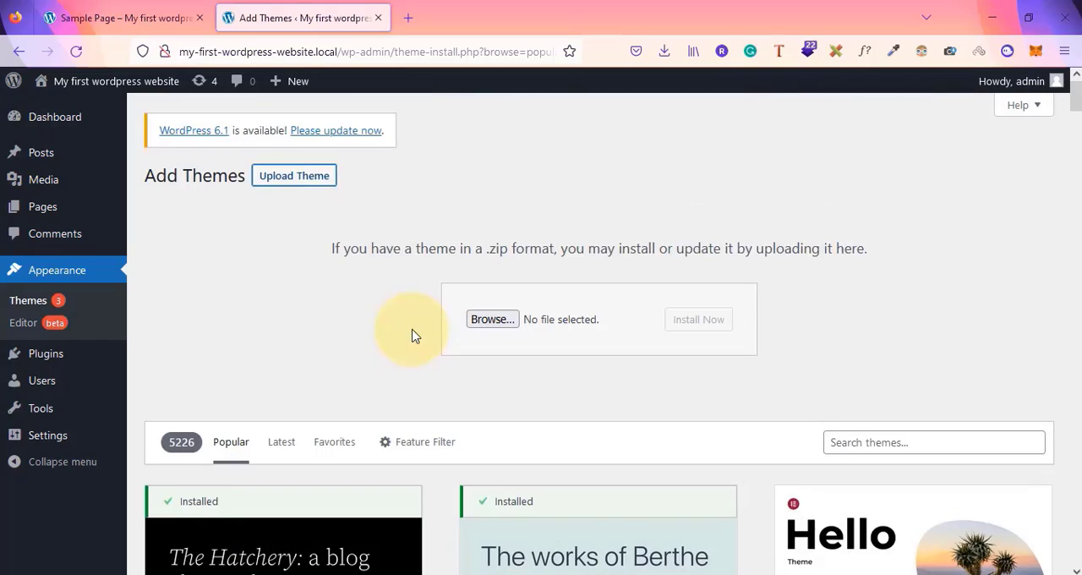
pyautogui.scroll(-8, 412, 334)
pyautogui.scroll(3, 413, 330)
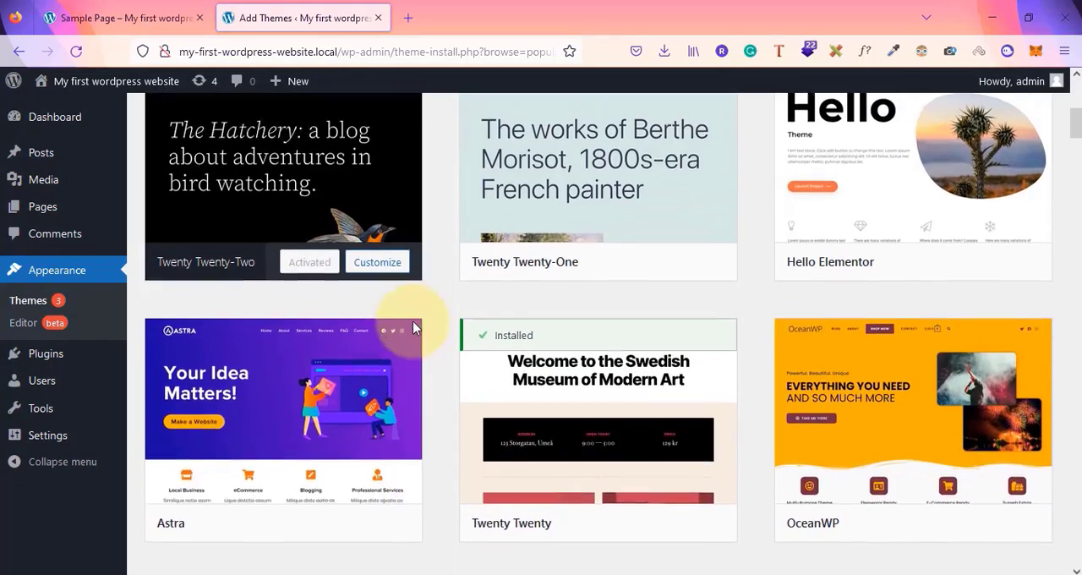
# Install the Astra theme and activate it
pyautogui.scroll(-2, 413, 327)
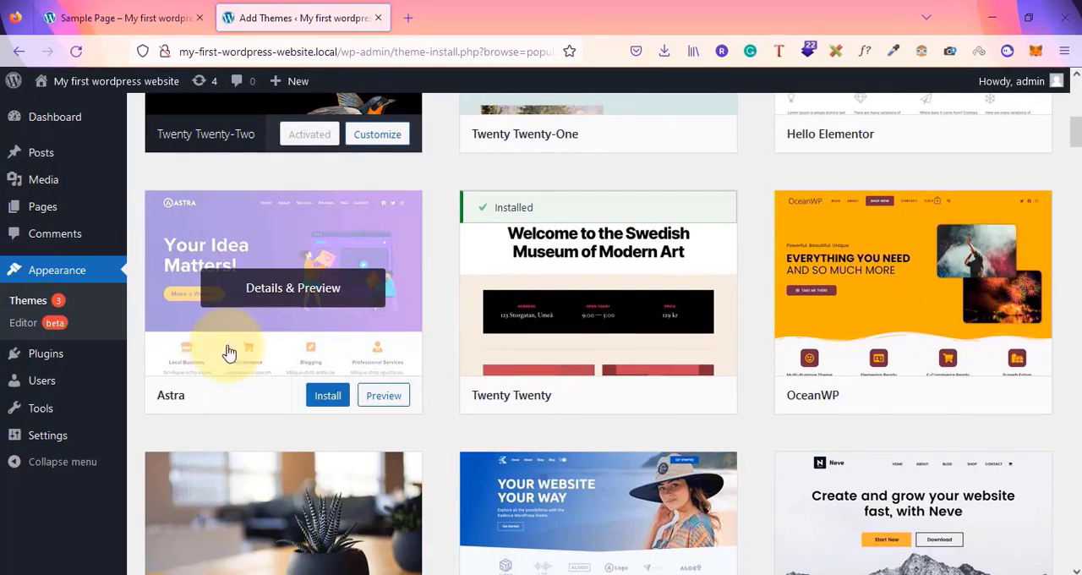
pyautogui.click(335, 404)
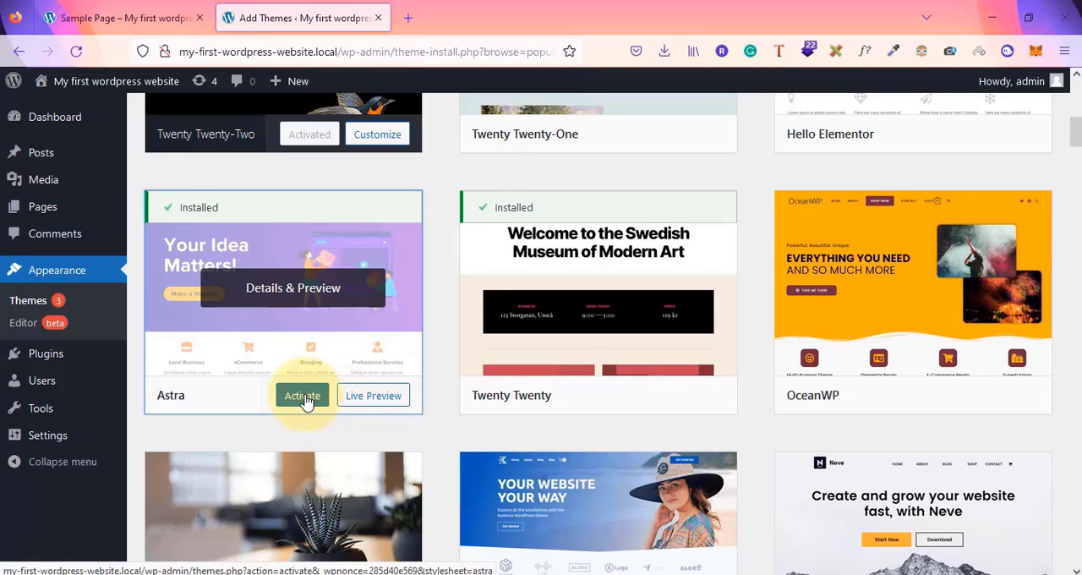
pyautogui.click(302, 395)
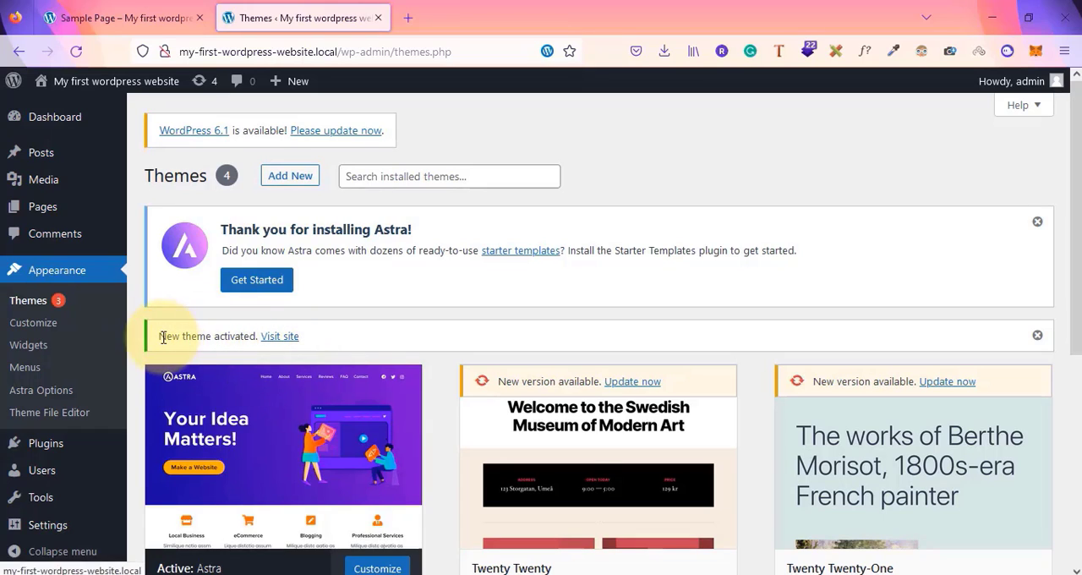
# Open the Visit site link in a new tab and move that tab into second position
pyautogui.rightClick(273, 342)
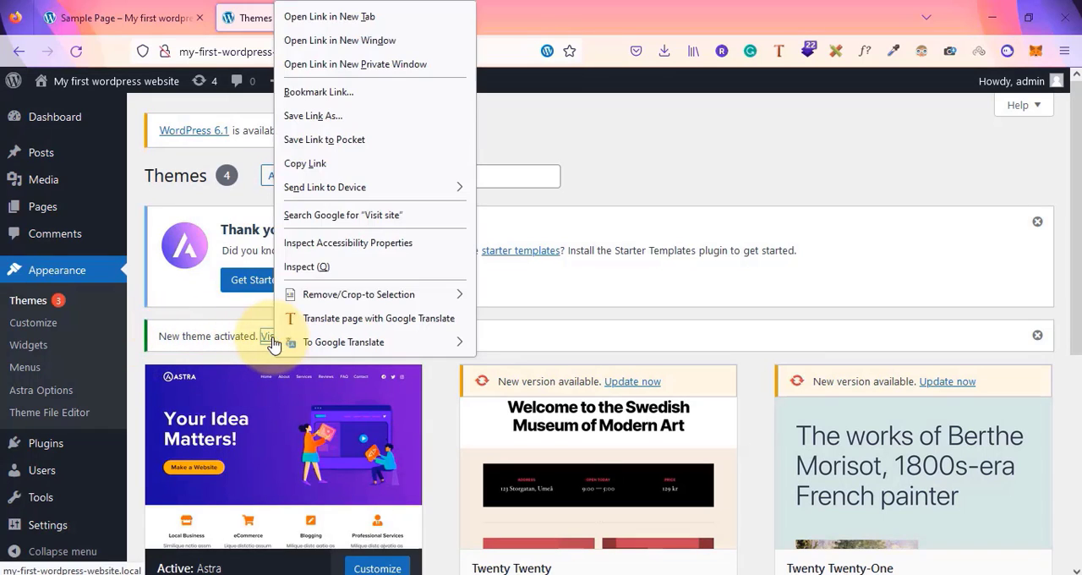
pyautogui.click(408, 20)
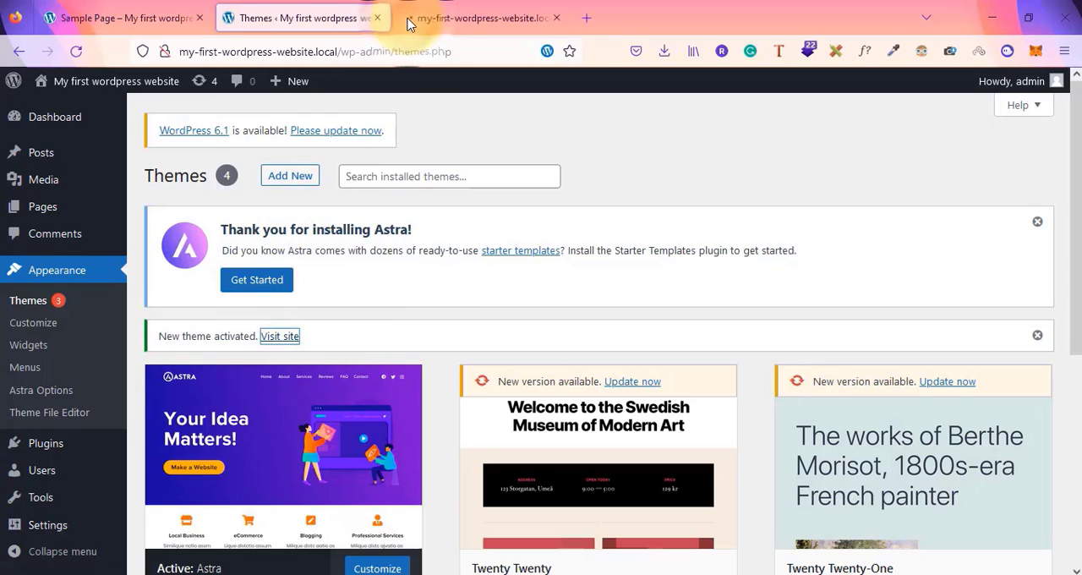
pyautogui.moveTo(411, 18); pyautogui.dragTo(309, 7)
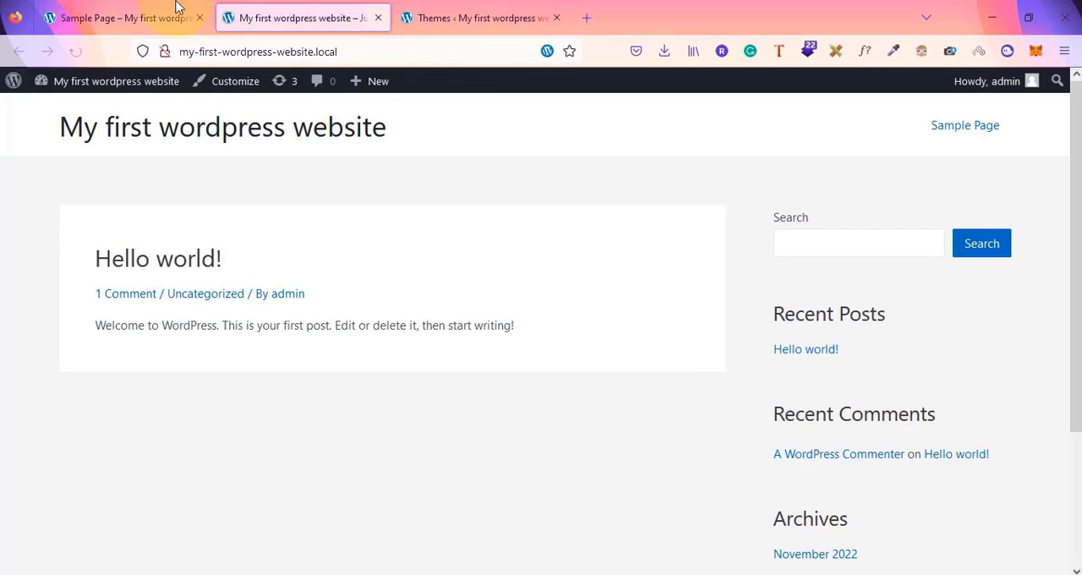
# Scroll through the site's homepage in the Astra theme and open the Sample Page
pyautogui.scroll(-3, 306, 387)
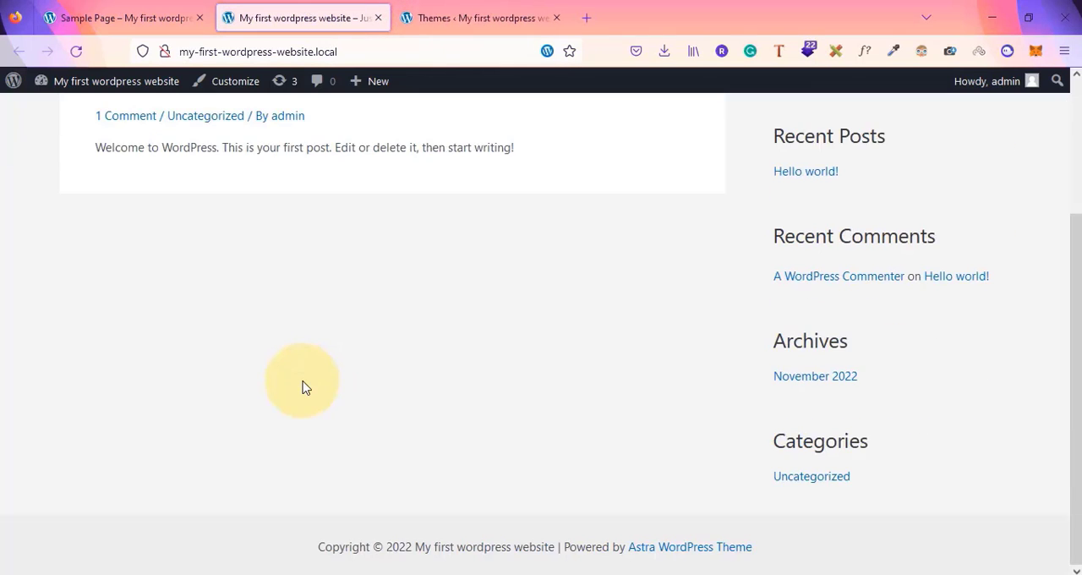
pyautogui.scroll(3, 306, 387)
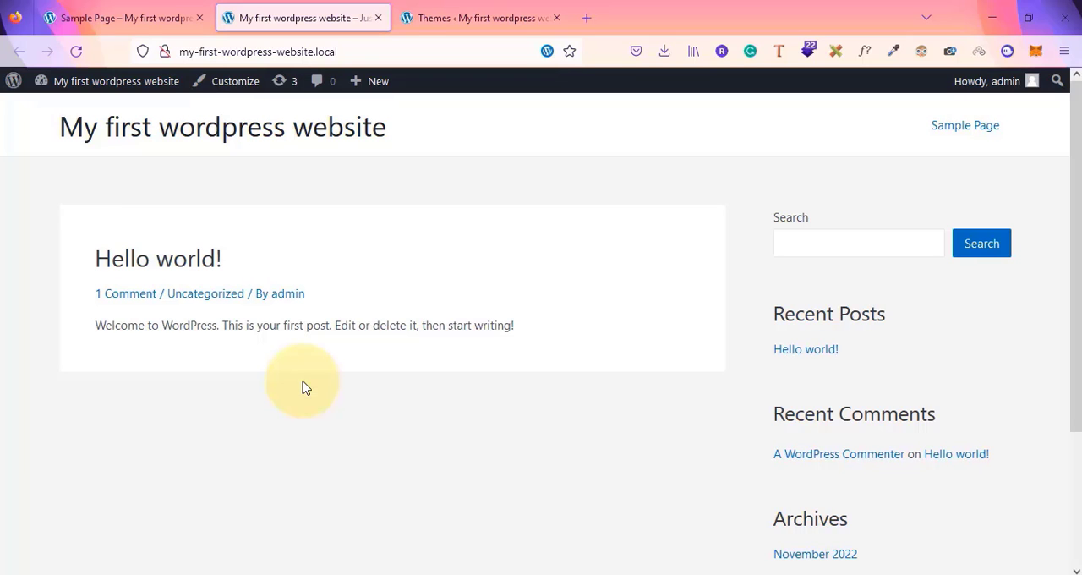
pyautogui.scroll(-3, 646, 397)
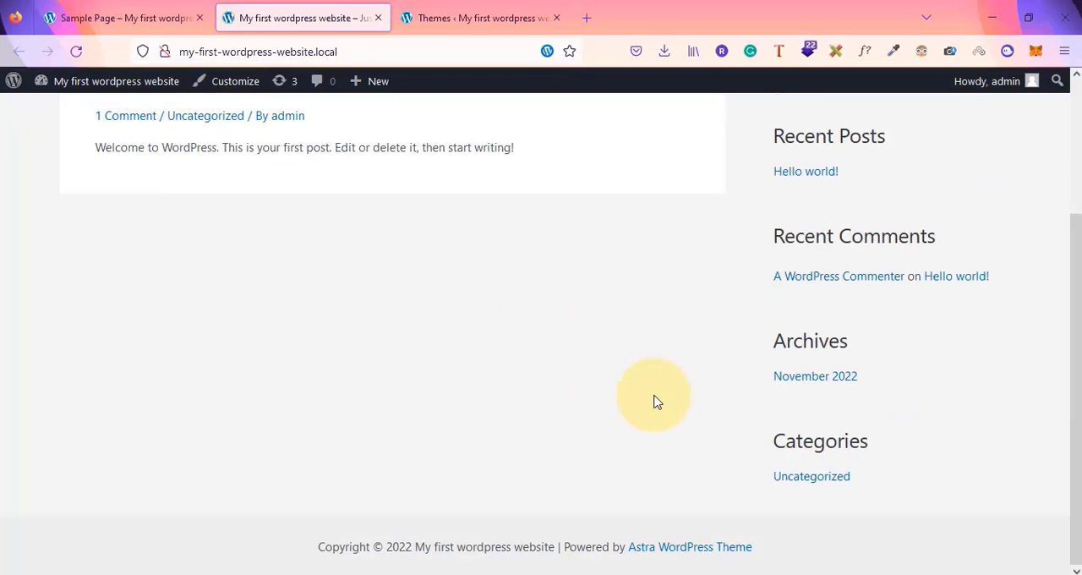
pyautogui.scroll(3, 657, 401)
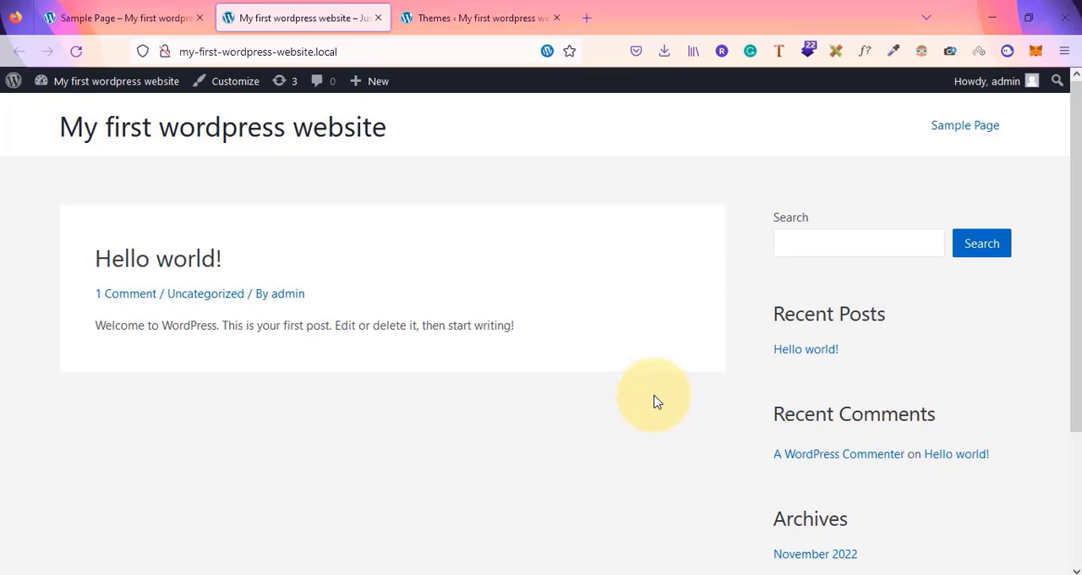
pyautogui.click(966, 129)
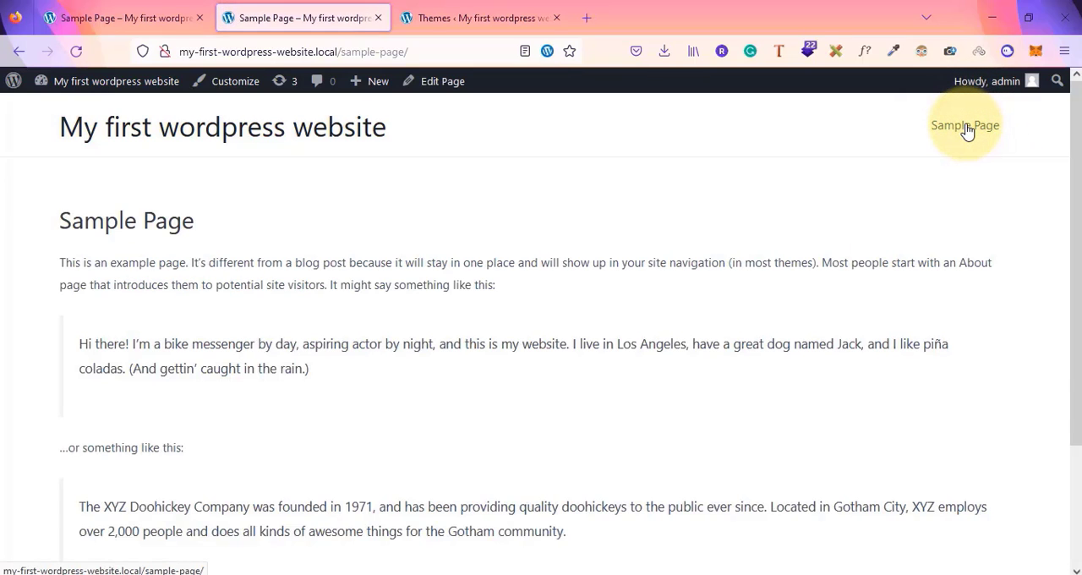
# Compare the Sample Page in the first tab with the new tab's version
pyautogui.click(137, 17)
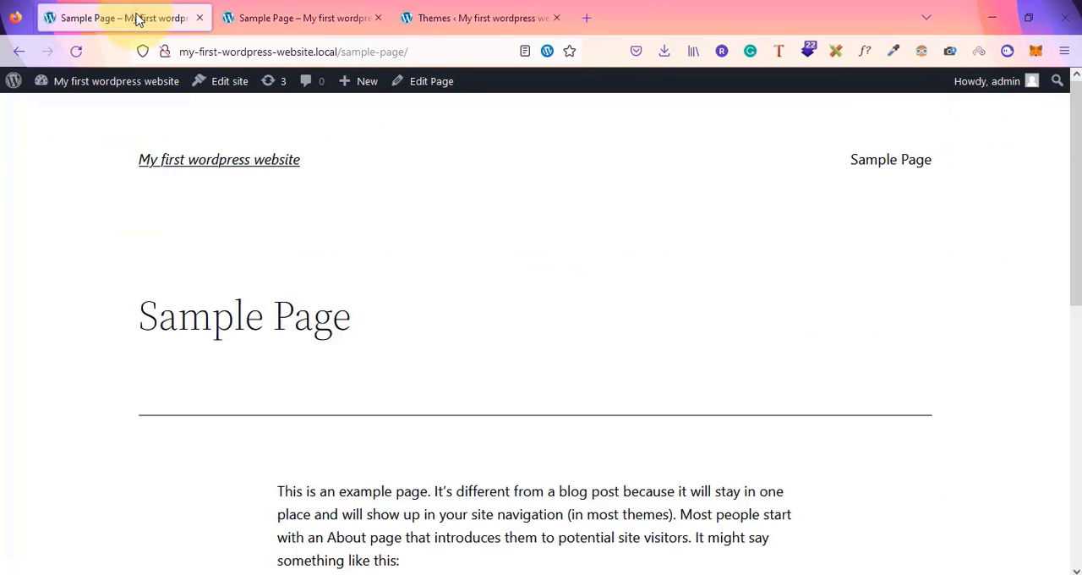
pyautogui.scroll(-10, 296, 366)
pyautogui.scroll(10, 296, 365)
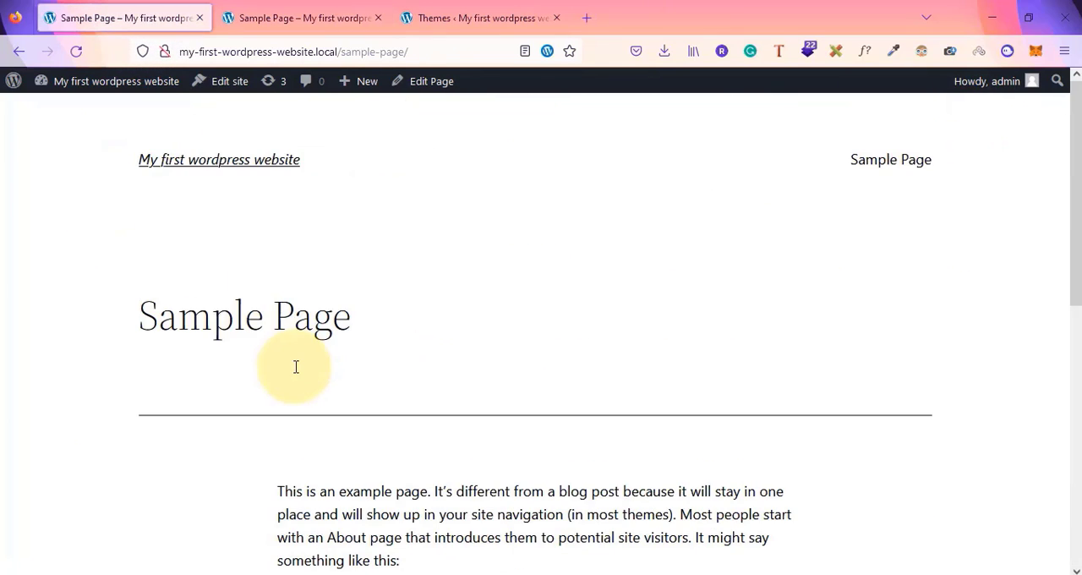
pyautogui.click(303, 17)
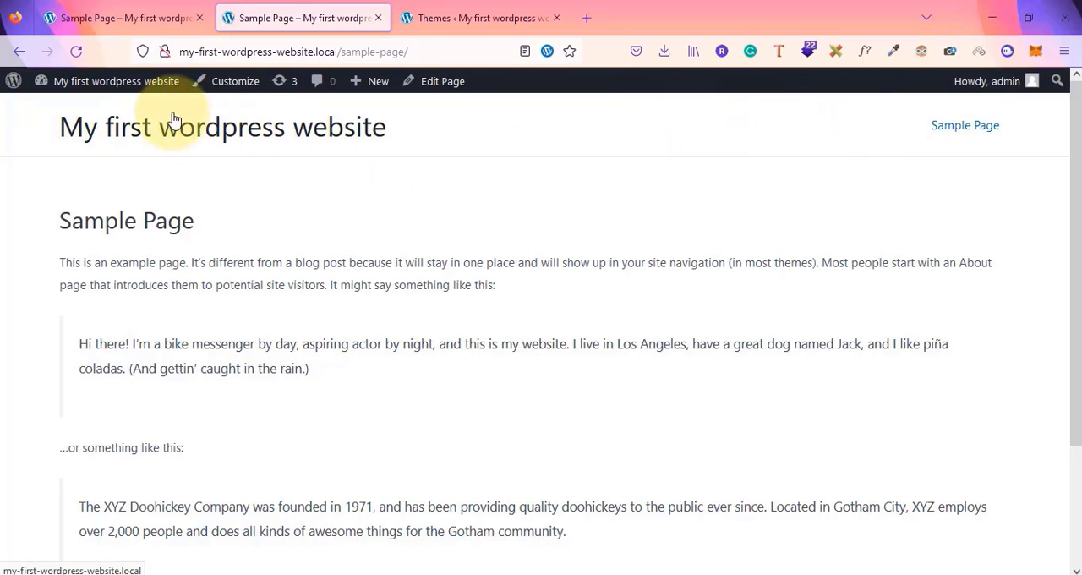
# Examine the Sample Page's footer credit and return to the homepage through the site title
pyautogui.scroll(-4, 338, 350)
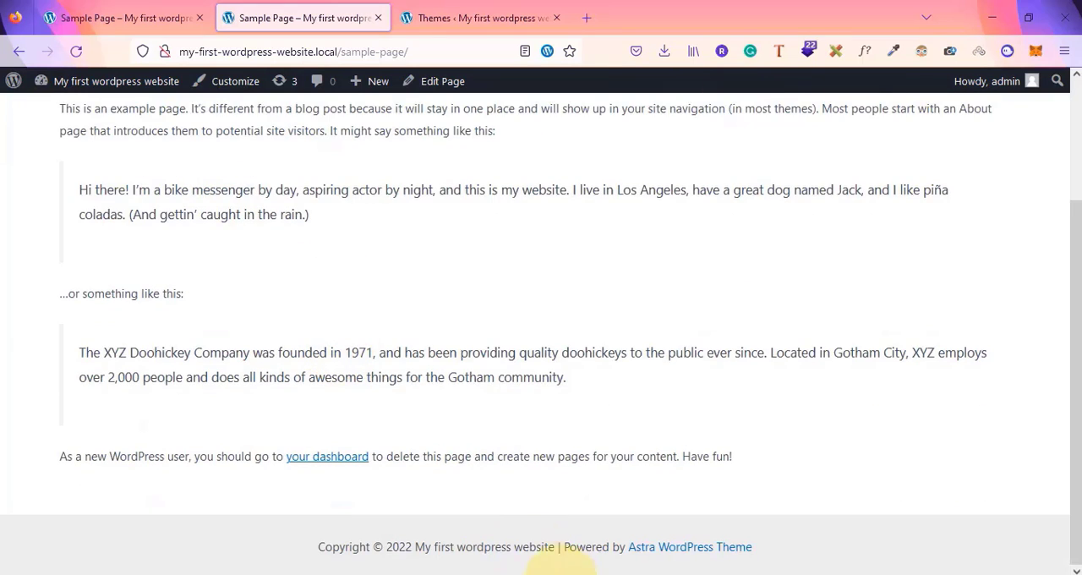
pyautogui.moveTo(308, 548); pyautogui.dragTo(808, 560)
pyautogui.click(810, 559)
pyautogui.scroll(2, 680, 389)
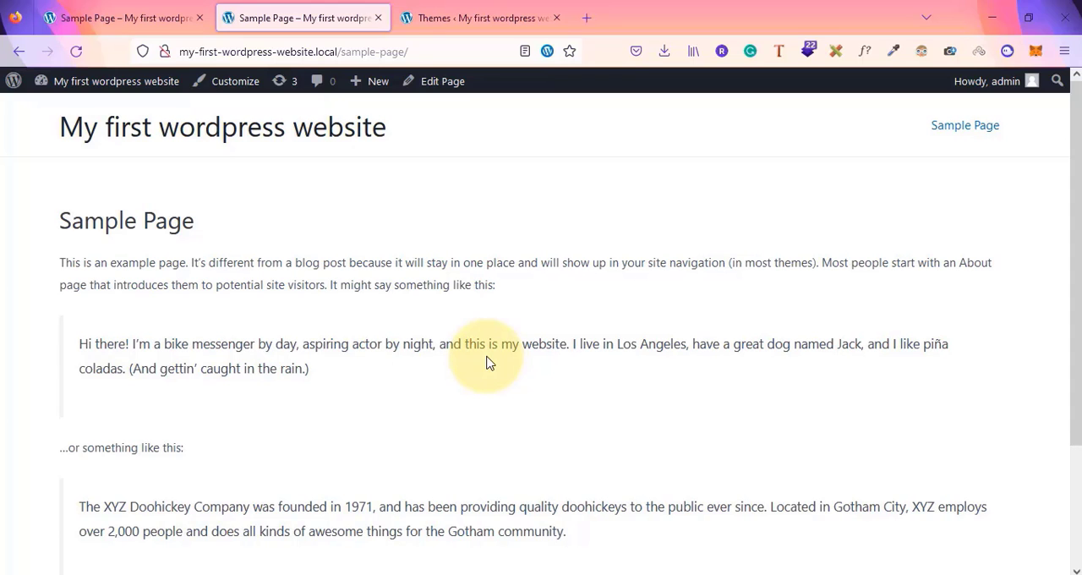
pyautogui.click(225, 135)
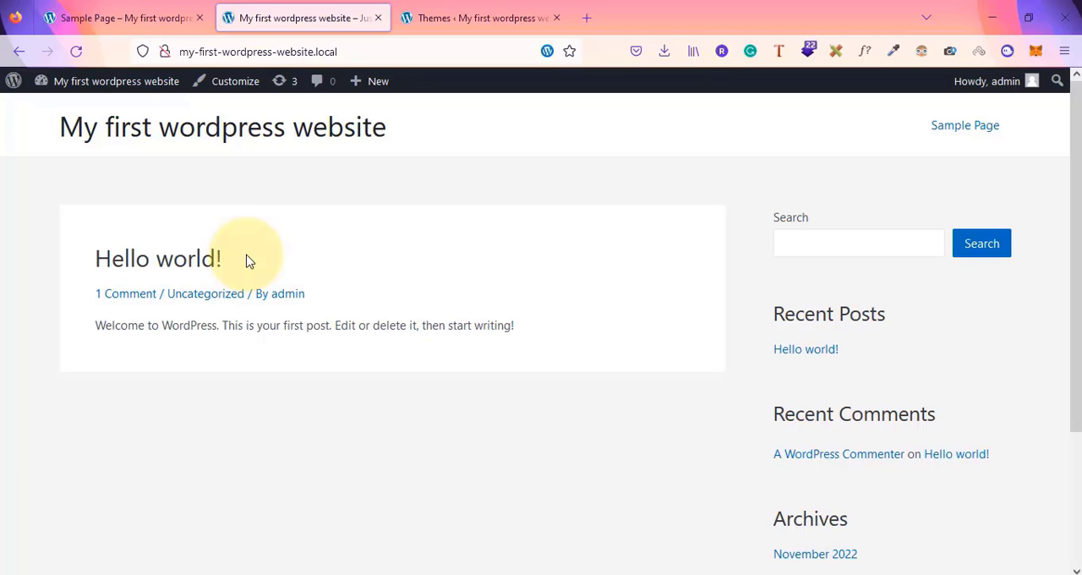
# Open the dashboard from the site name menu and go to the Themes page under Appearance
pyautogui.moveTo(106, 84)
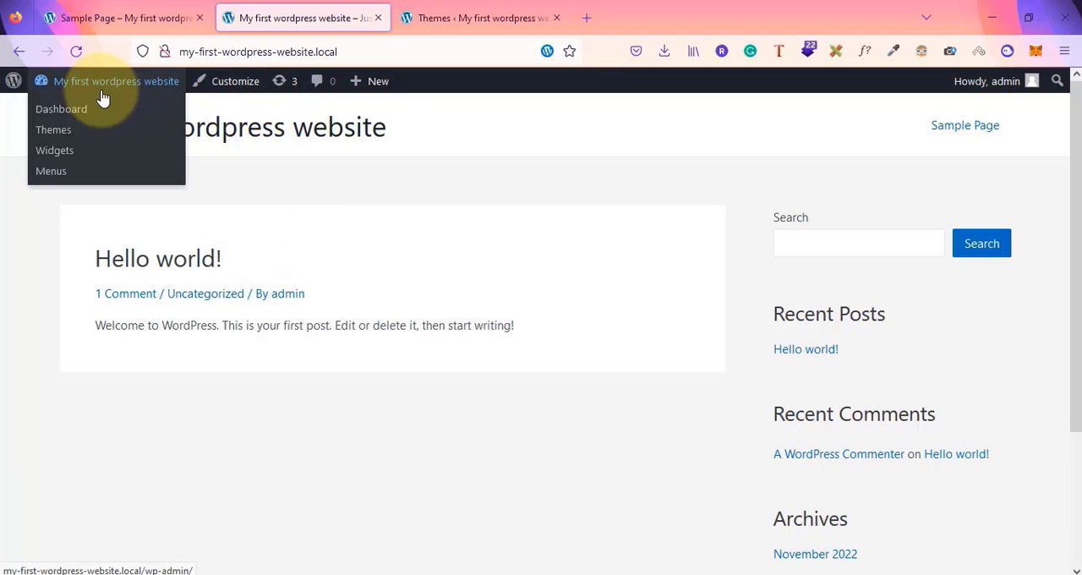
pyautogui.click(62, 113)
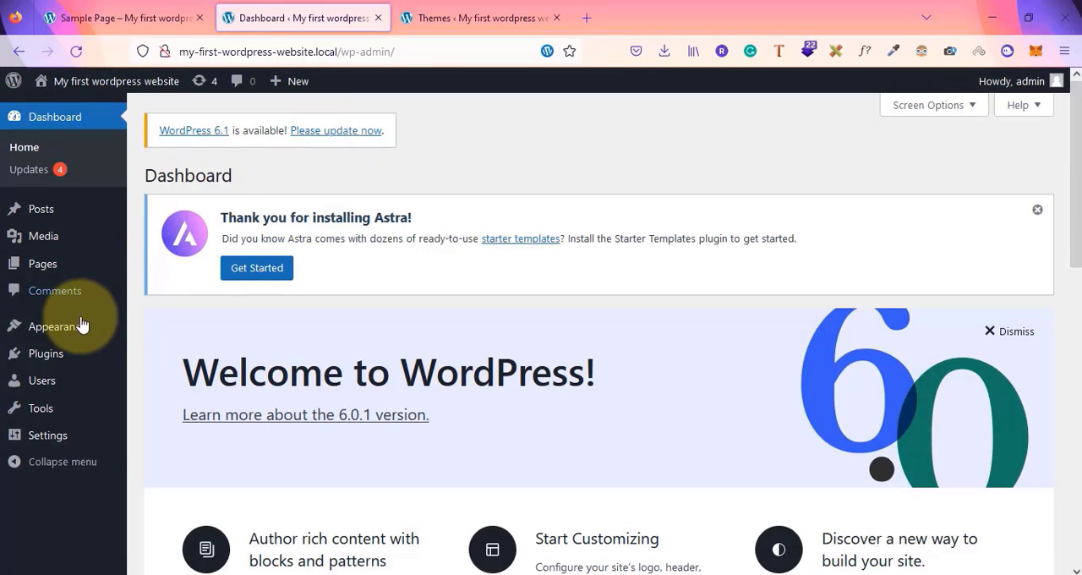
pyautogui.moveTo(68, 327)
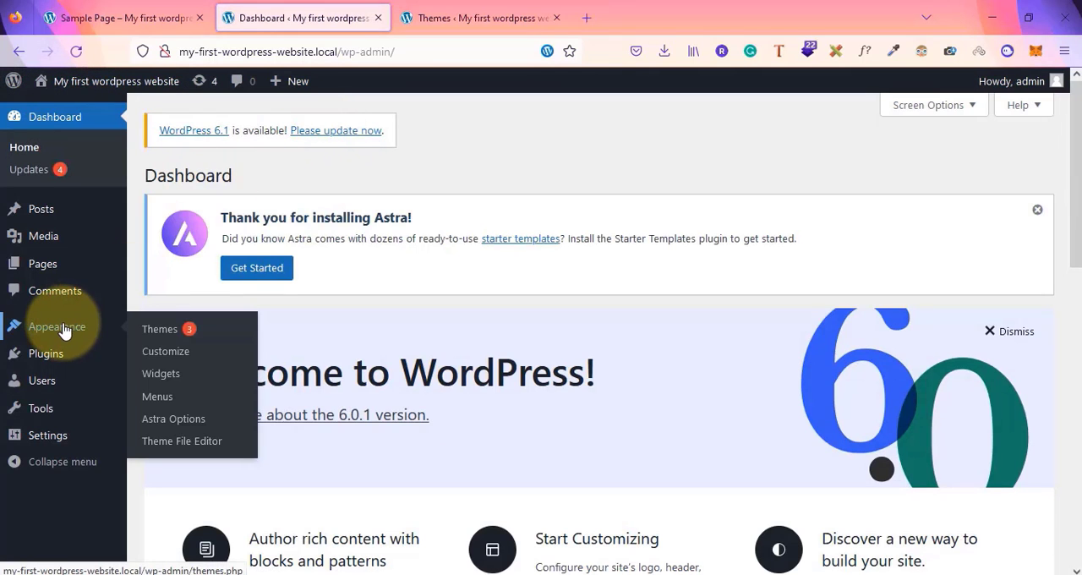
pyautogui.click(154, 330)
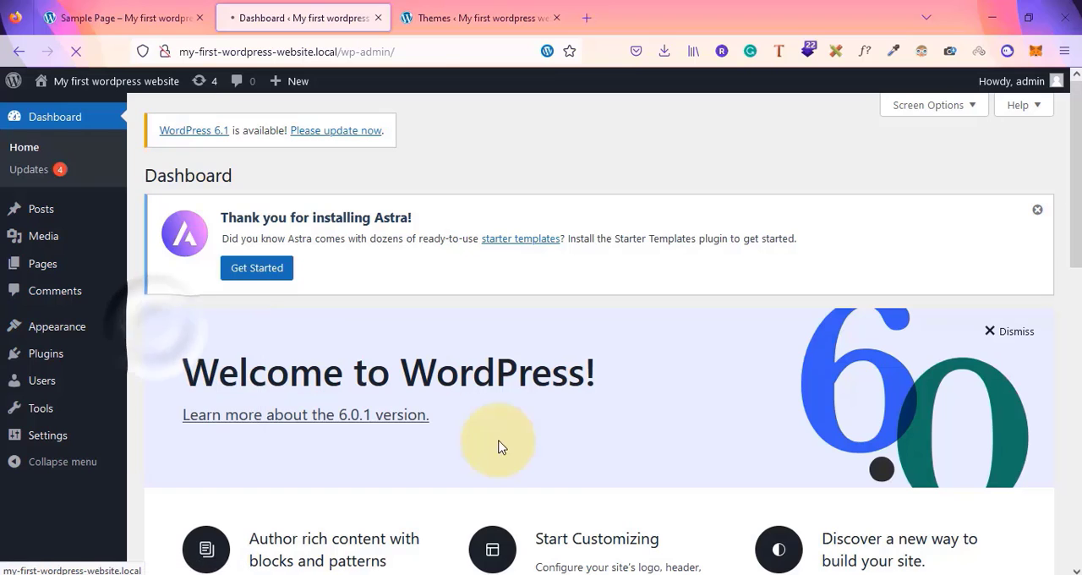
# Scroll through the installed themes on the Themes page
pyautogui.scroll(-5, 500, 444)
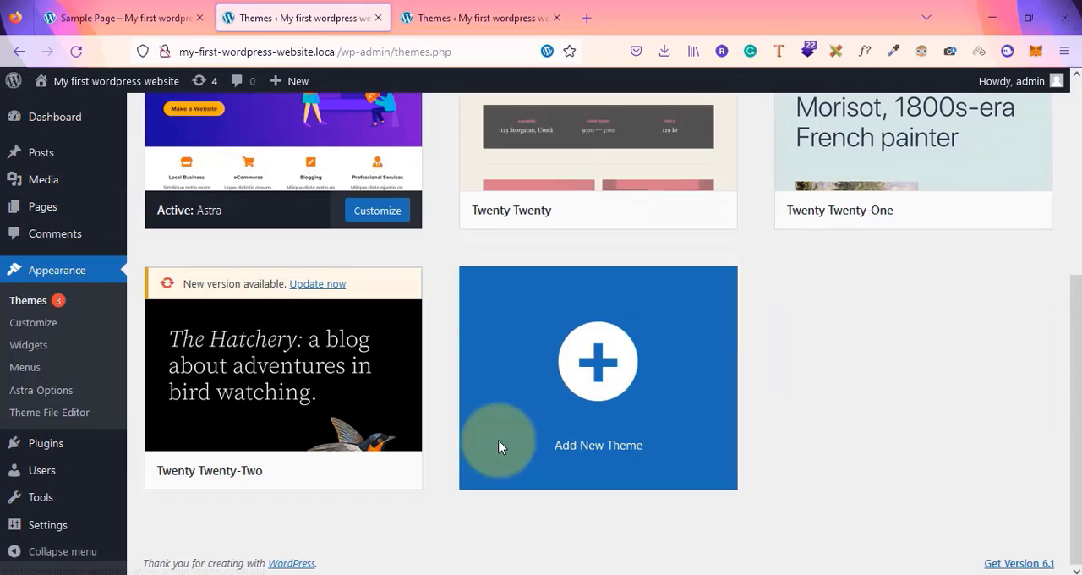
pyautogui.scroll(5, 714, 371)
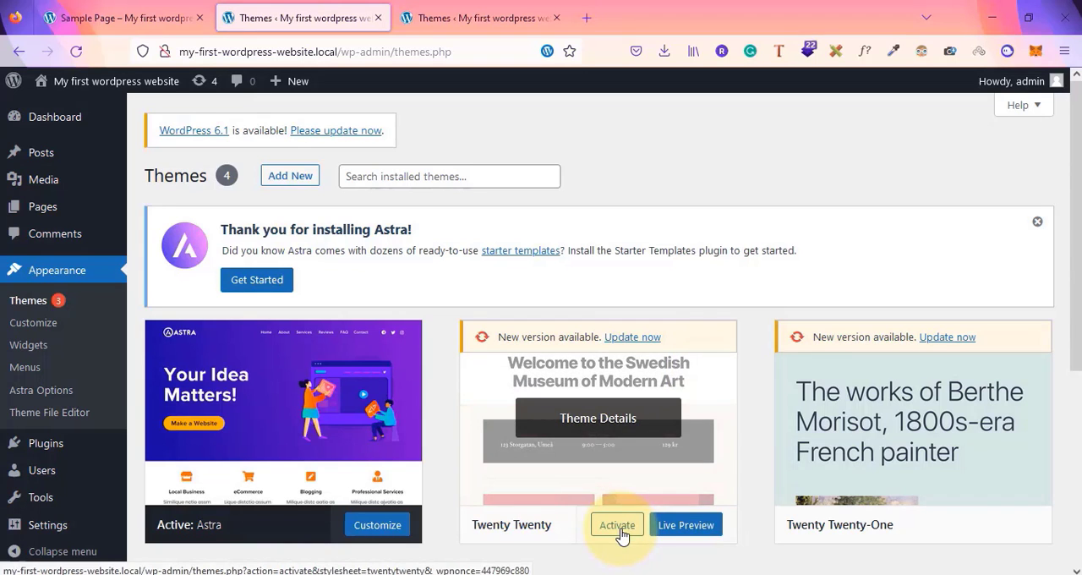
pyautogui.moveTo(897, 480)
pyautogui.scroll(-3, 897, 480)
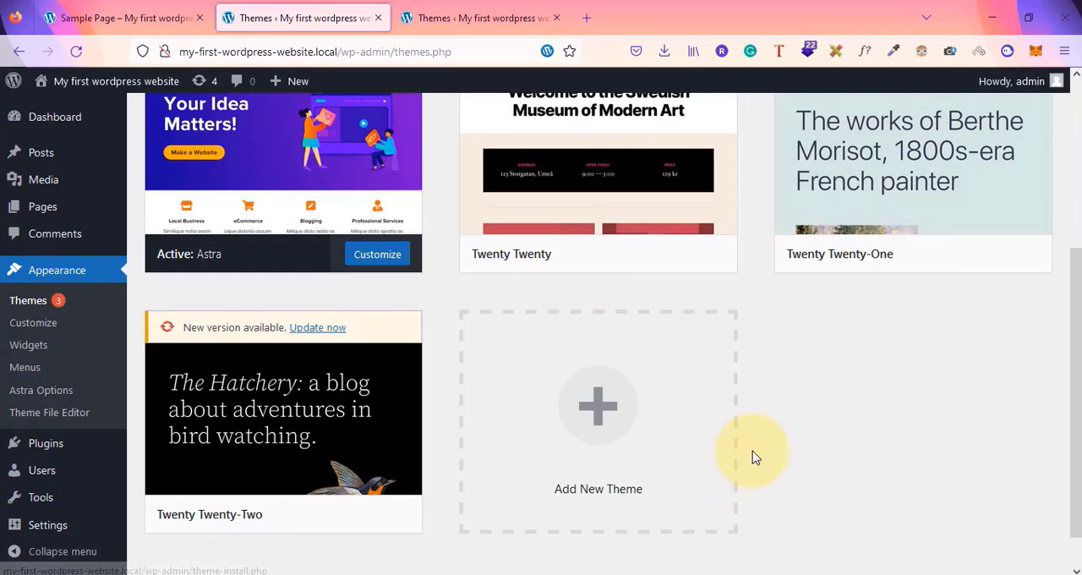
pyautogui.scroll(3, 786, 407)
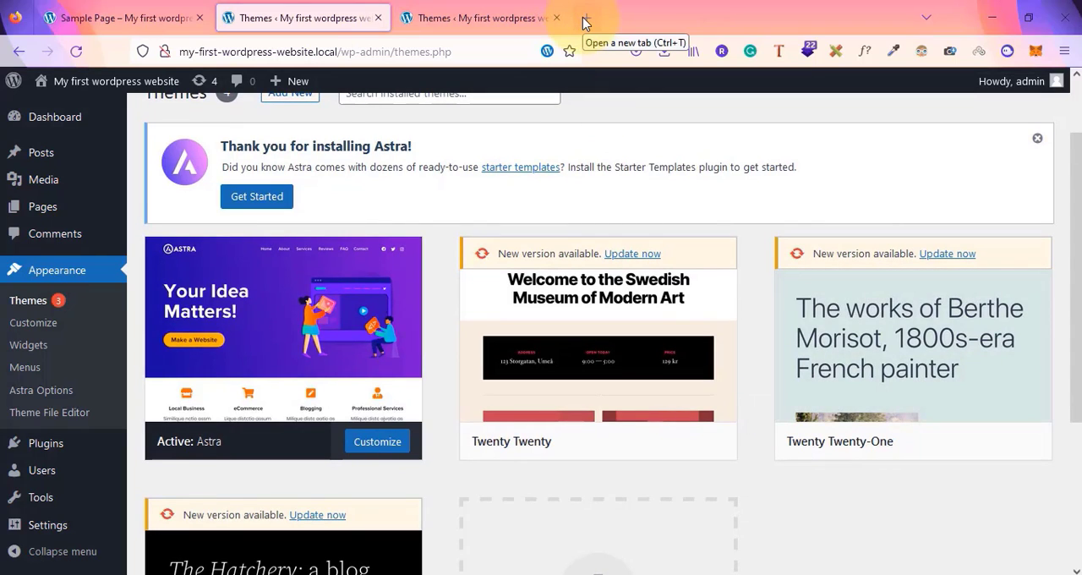
pyautogui.scroll(2, 621, 184)
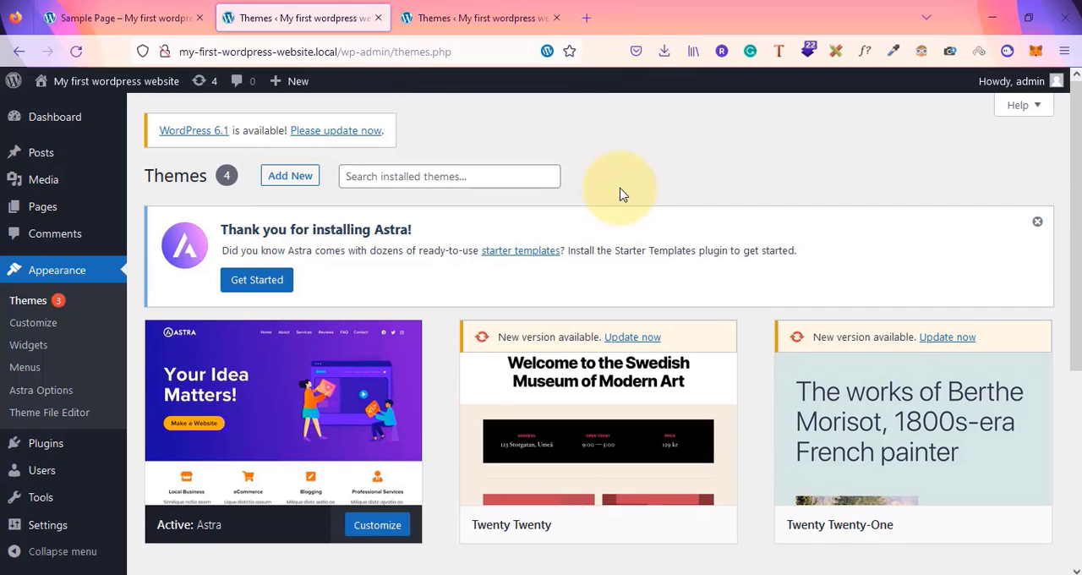
# Open the Upload Theme panel on the Add Themes page and scroll the theme list
pyautogui.click(290, 177)
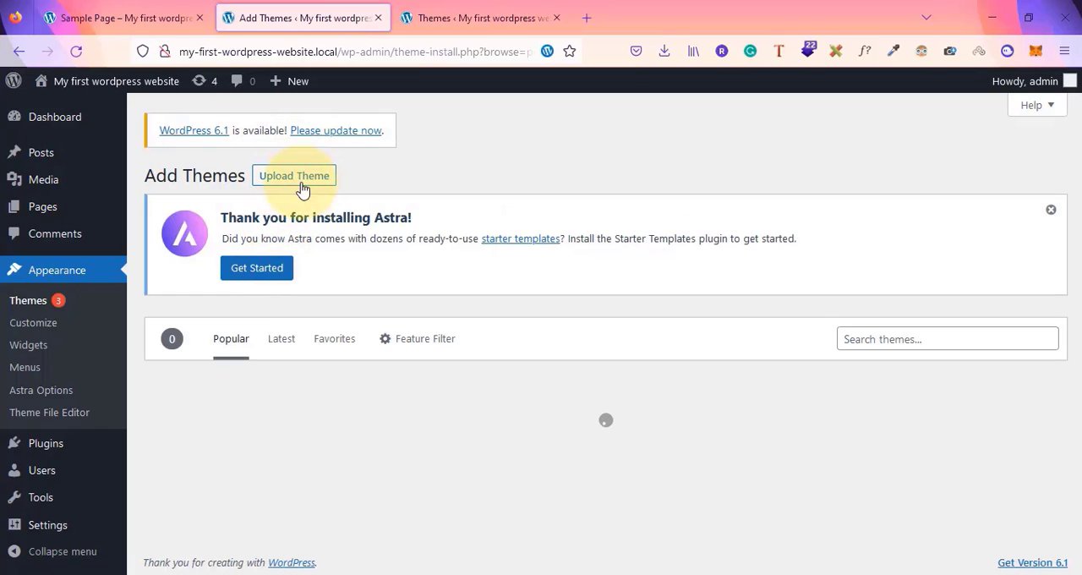
pyautogui.click(289, 177)
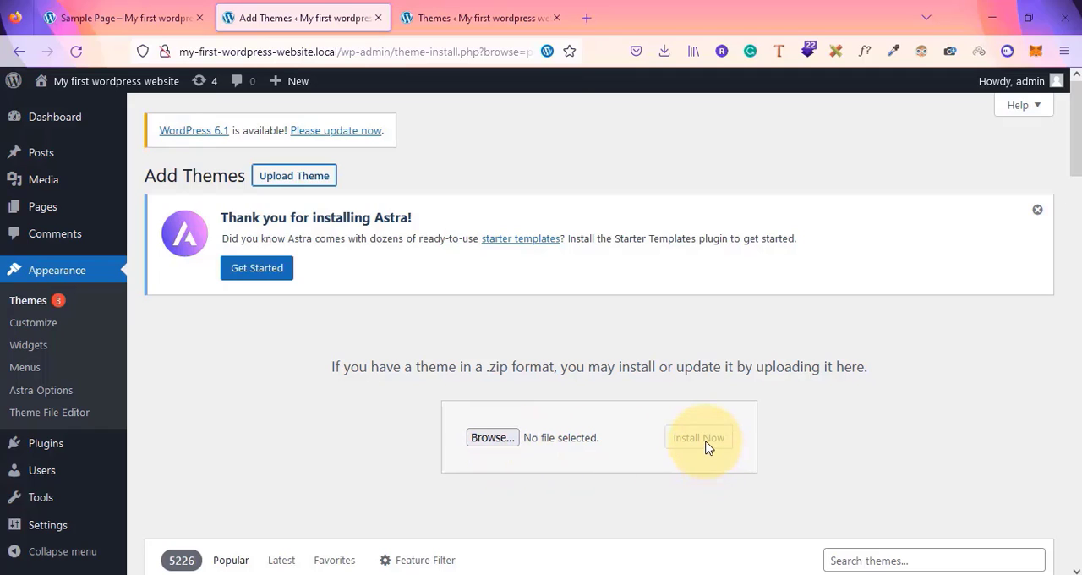
pyautogui.scroll(-5, 708, 448)
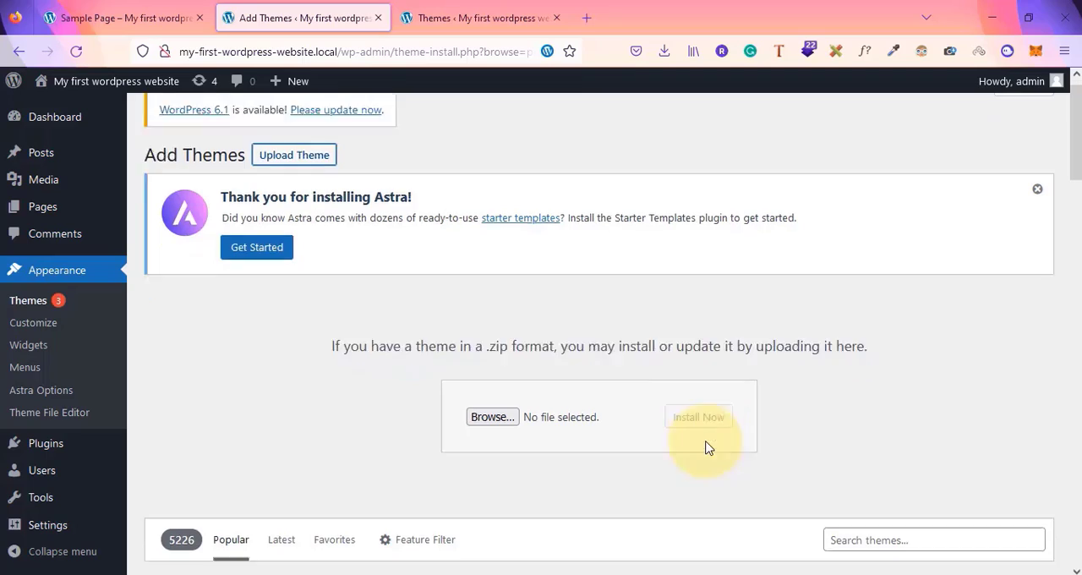
pyautogui.scroll(5, 709, 448)
pyautogui.scroll(-5, 708, 447)
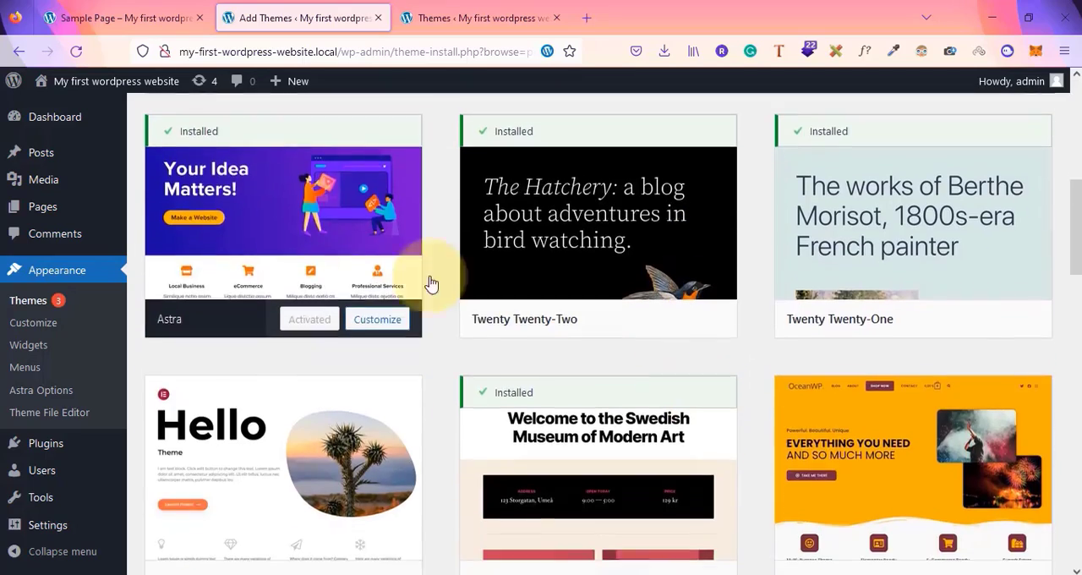
pyautogui.scroll(4, 242, 261)
# Reload the Sample Page in the first tab and open the homepage from the site title
pyautogui.click(124, 10)
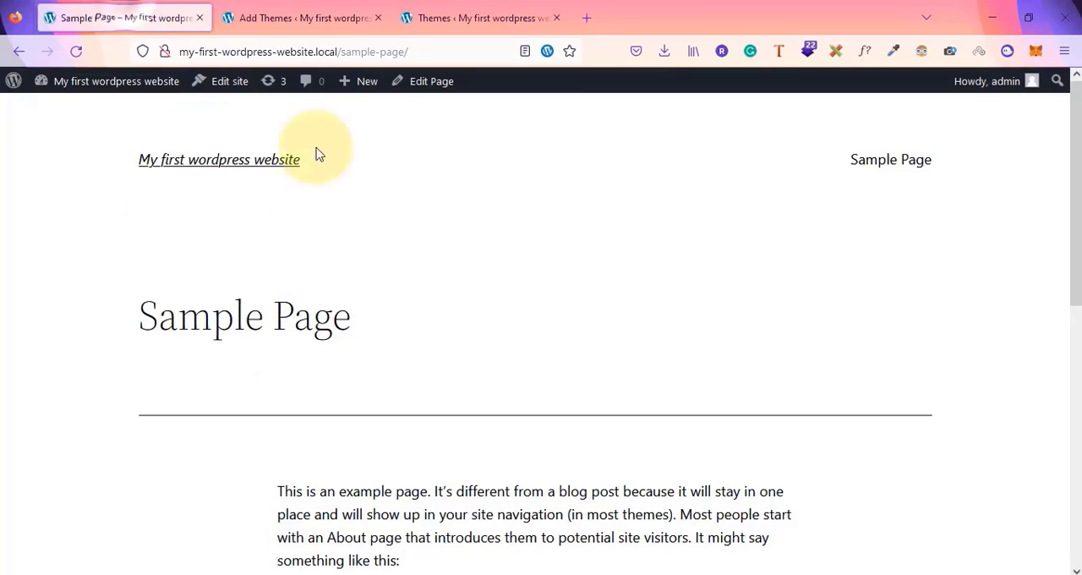
pyautogui.click(75, 52)
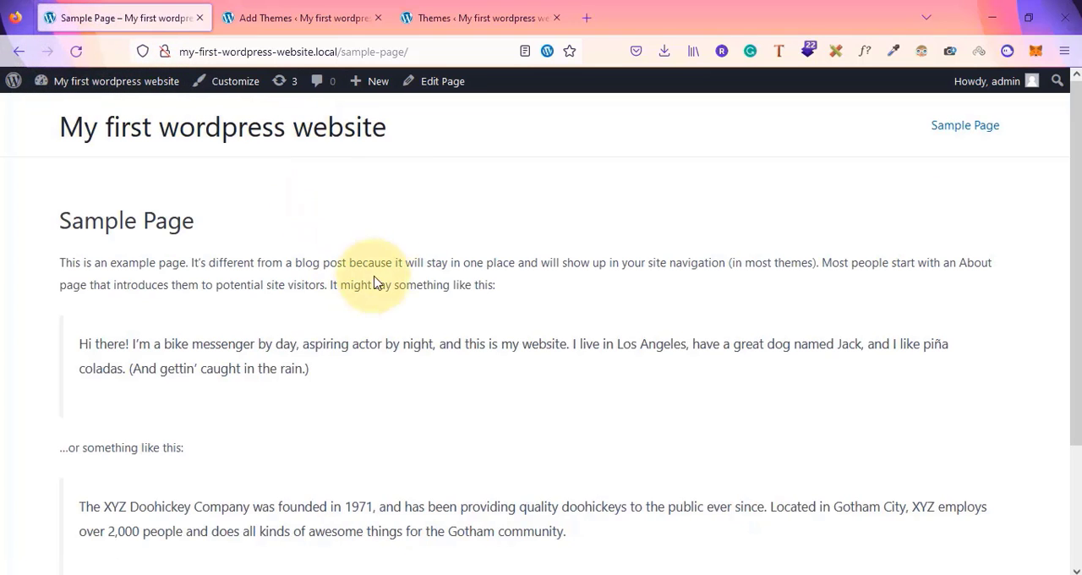
pyautogui.click(195, 144)
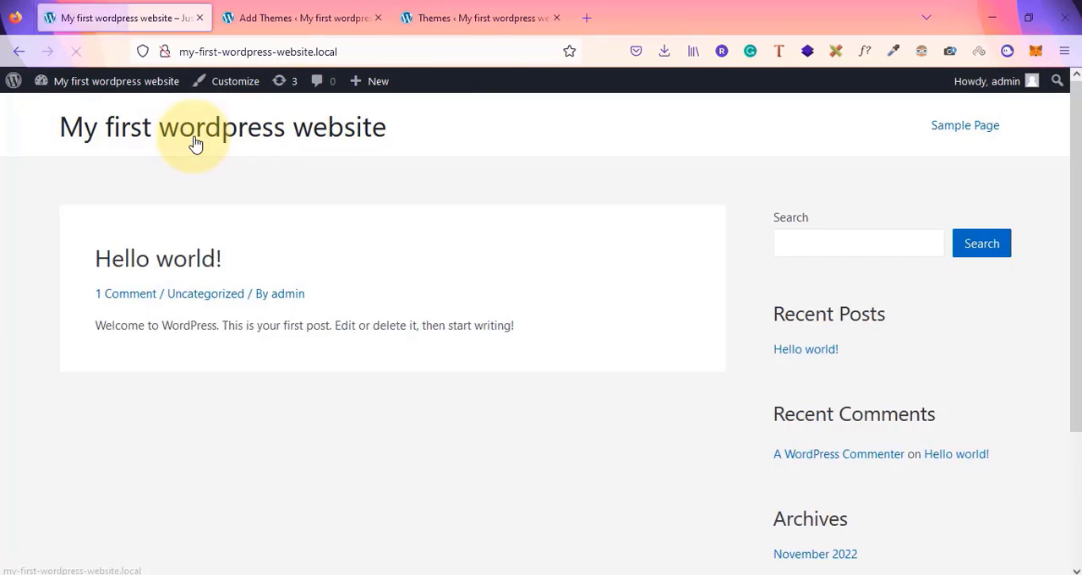
# Switch to the Add Themes tab and browse the list of available themes
pyautogui.click(304, 10)
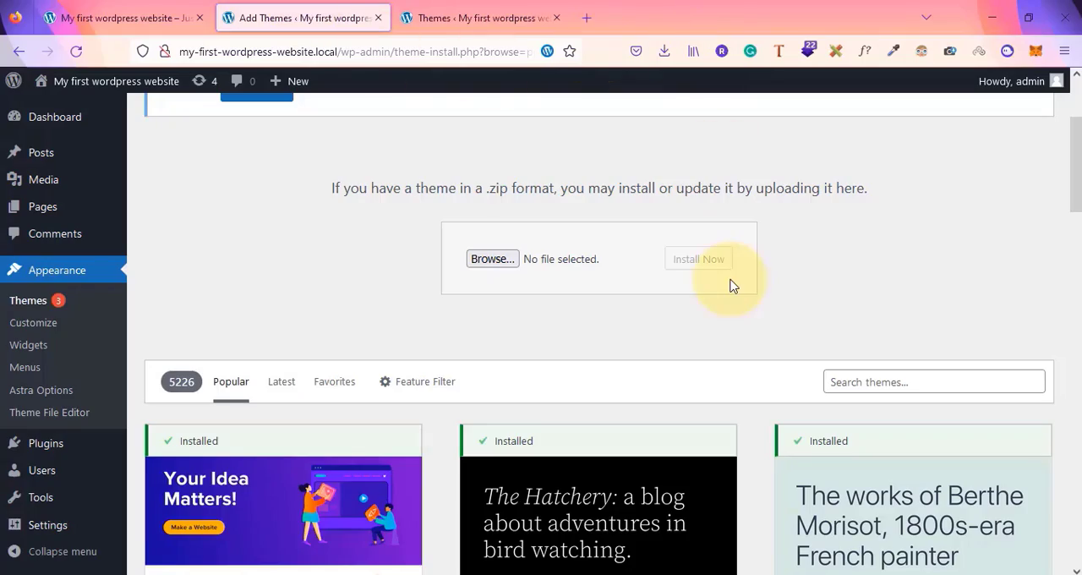
pyautogui.scroll(-10, 730, 284)
pyautogui.scroll(-15, 731, 285)
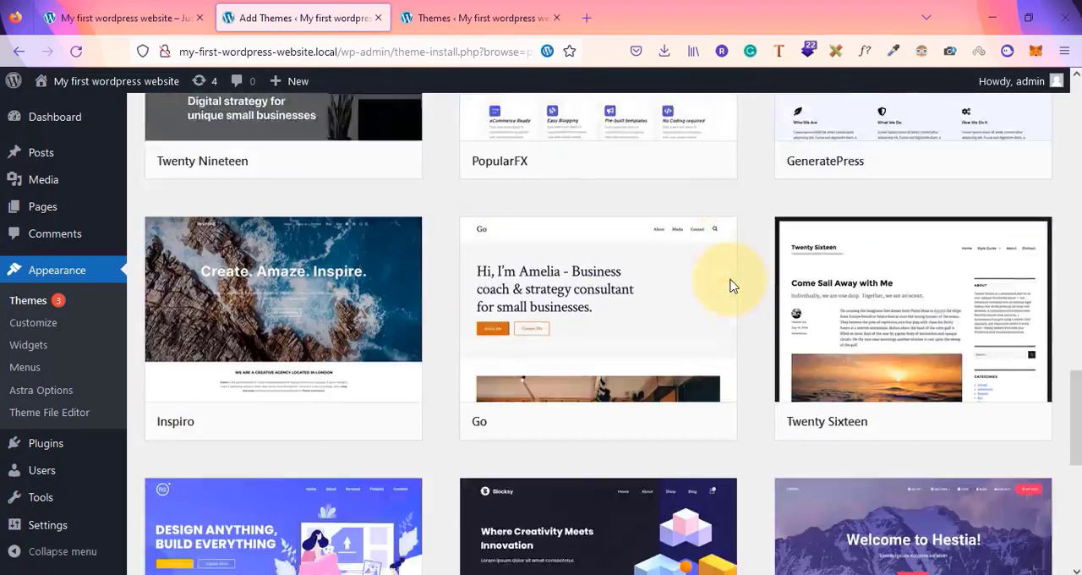
pyautogui.scroll(-15, 731, 285)
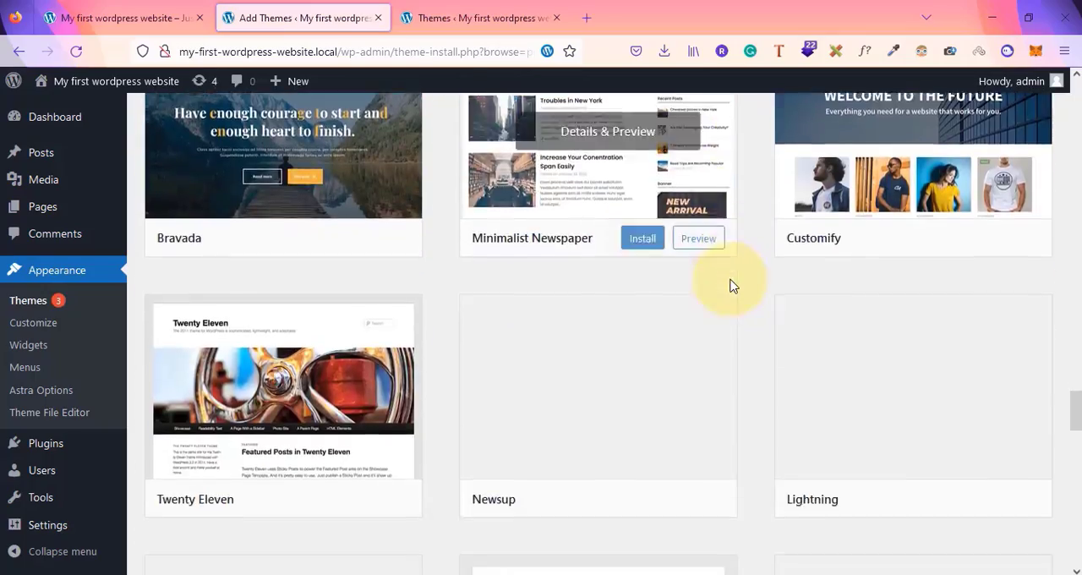
pyautogui.scroll(20, 731, 286)
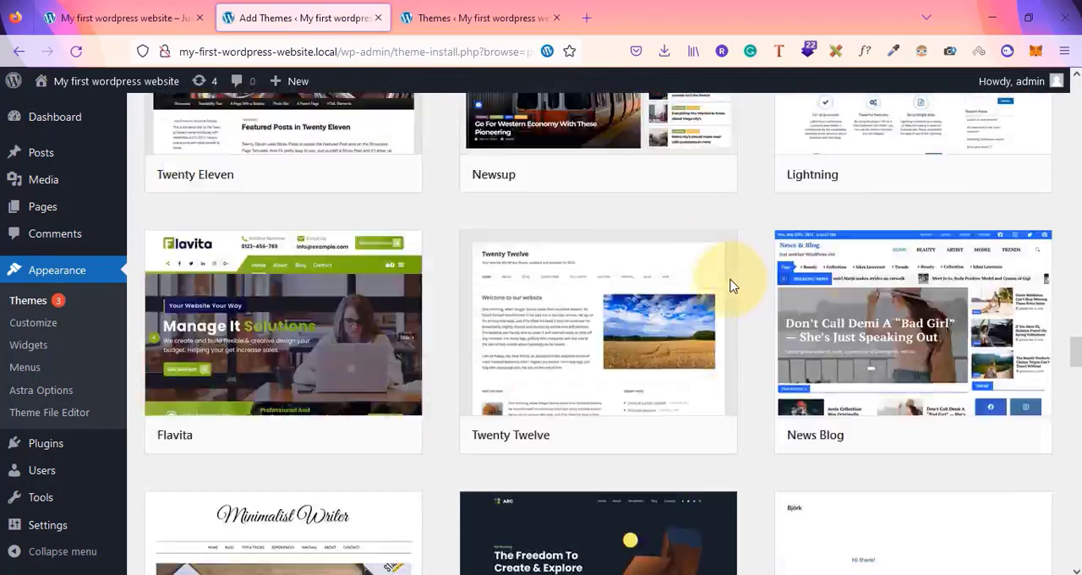
pyautogui.scroll(5, 731, 285)
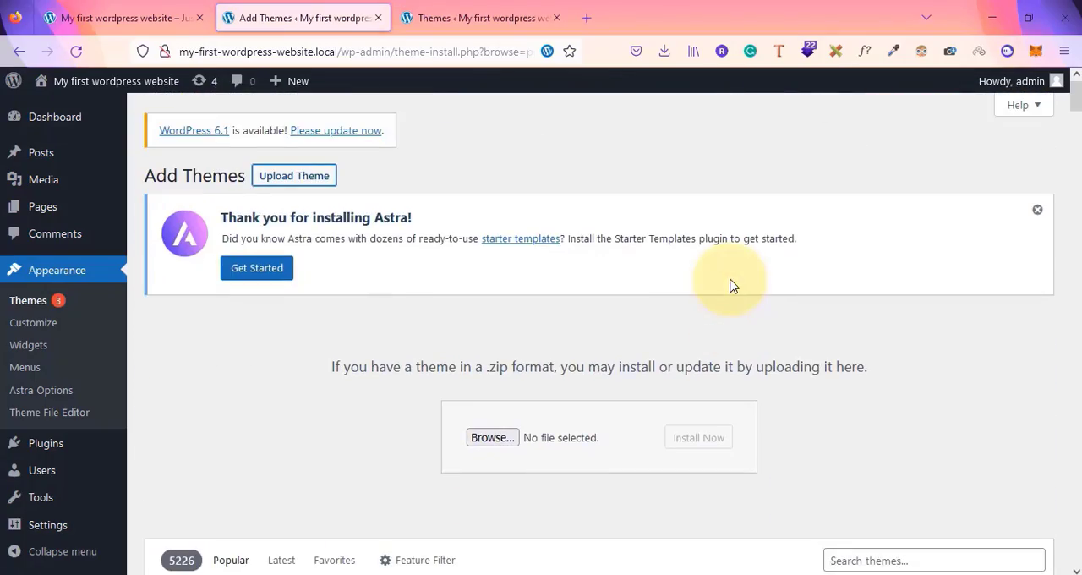
# View the homepage in the first tab and return to the Dashboard tab
pyautogui.scroll(-5, 797, 475)
pyautogui.scroll(1, 797, 473)
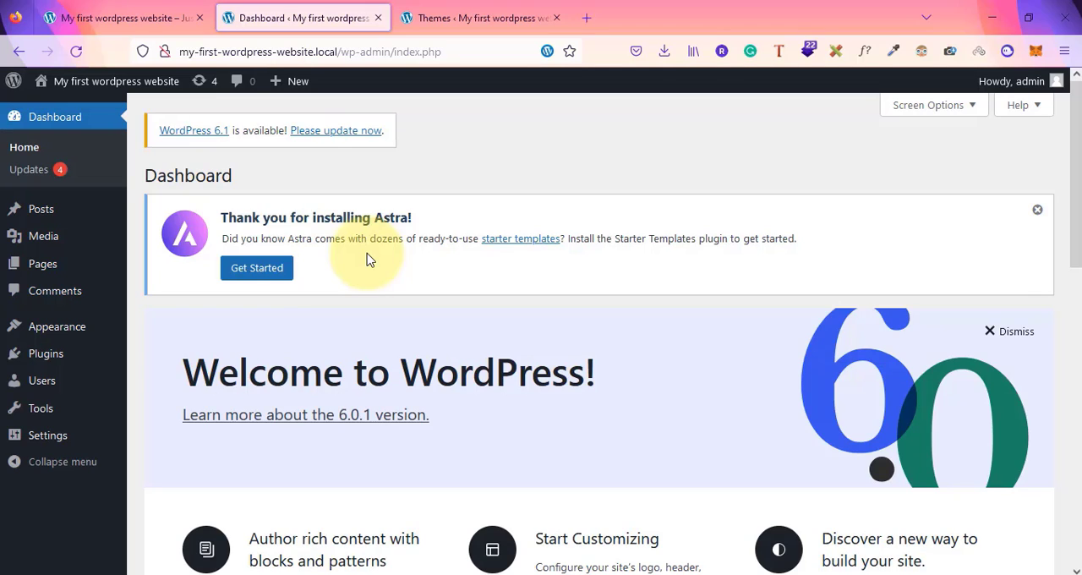
pyautogui.click(146, 12)
pyautogui.scroll(-1, 344, 401)
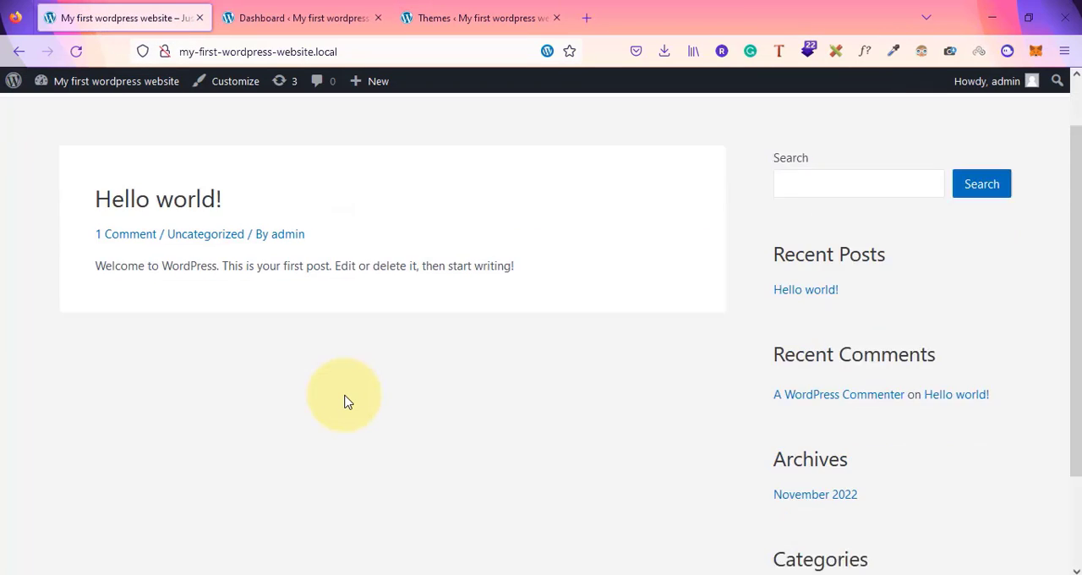
pyautogui.scroll(-2, 344, 402)
pyautogui.scroll(3, 344, 401)
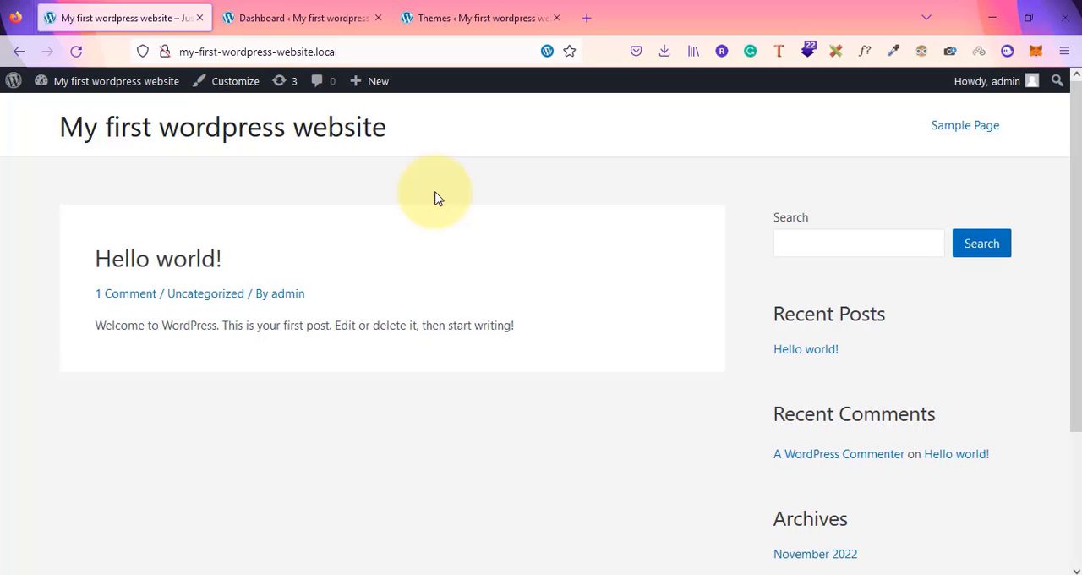
pyautogui.click(328, 31)
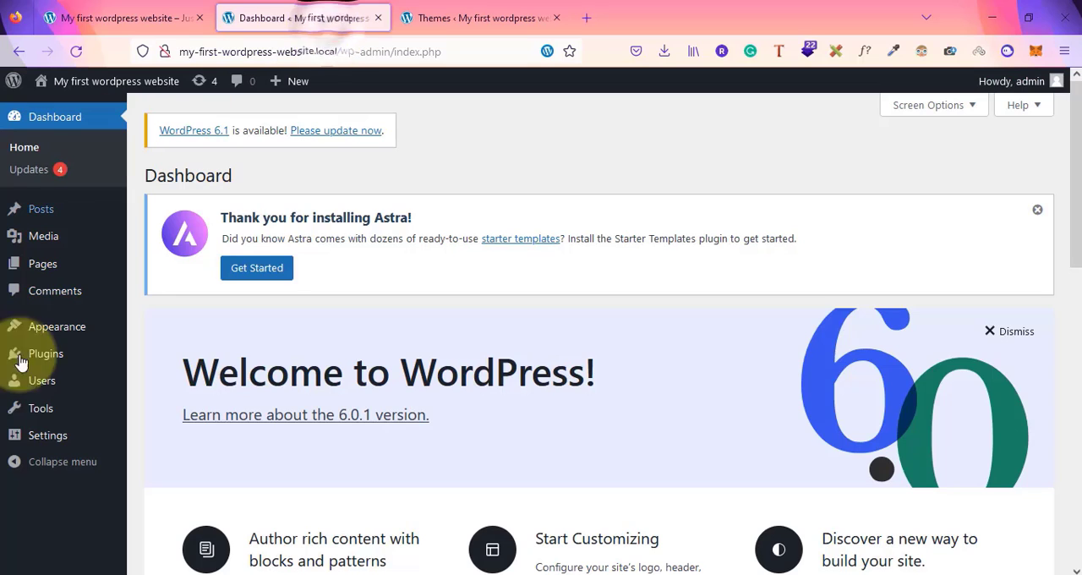
# Switch to the Notepad list of plugin types and highlight each entry to review it
pyautogui.hotkey('alt', 'Tab')
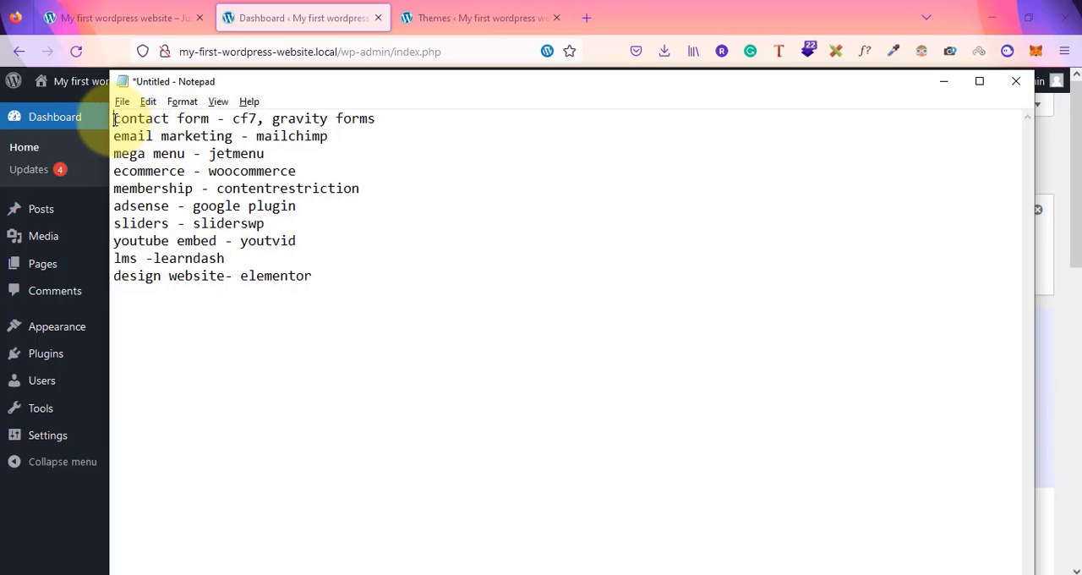
pyautogui.moveTo(114, 121); pyautogui.dragTo(221, 122)
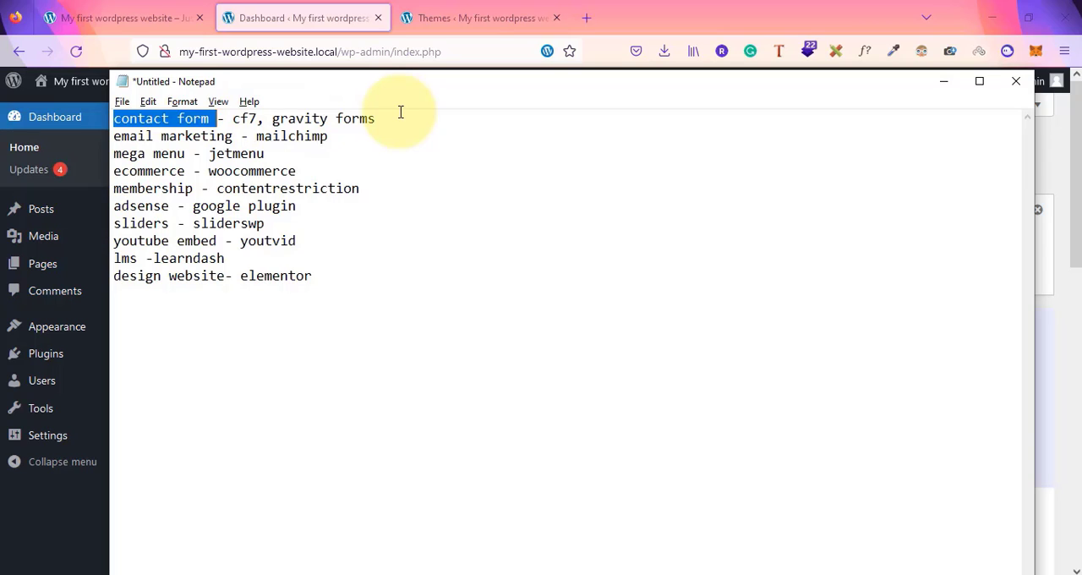
pyautogui.click(125, 135)
pyautogui.moveTo(118, 136); pyautogui.dragTo(231, 136)
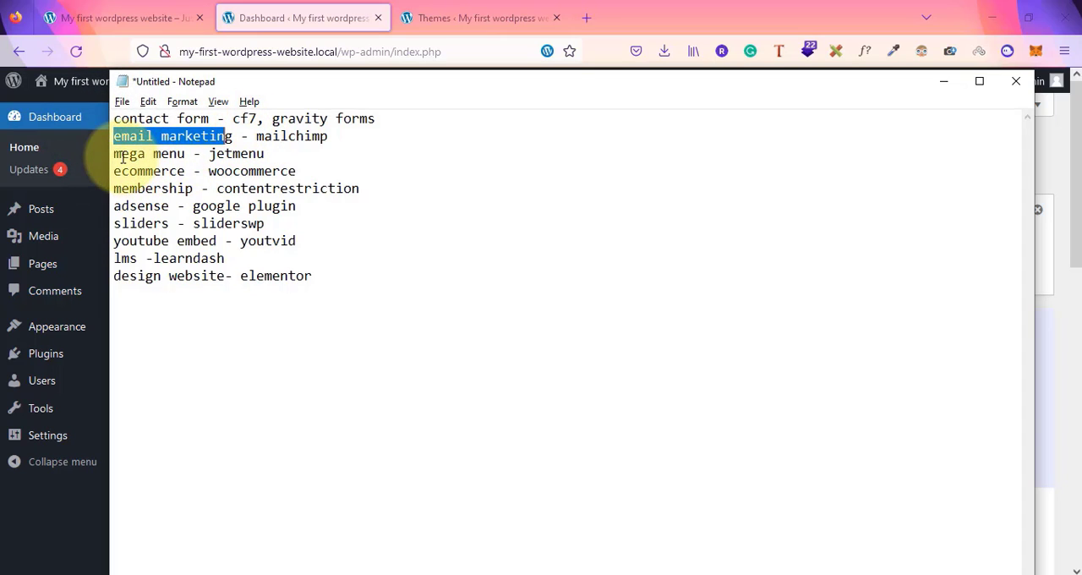
pyautogui.moveTo(114, 153); pyautogui.dragTo(181, 153)
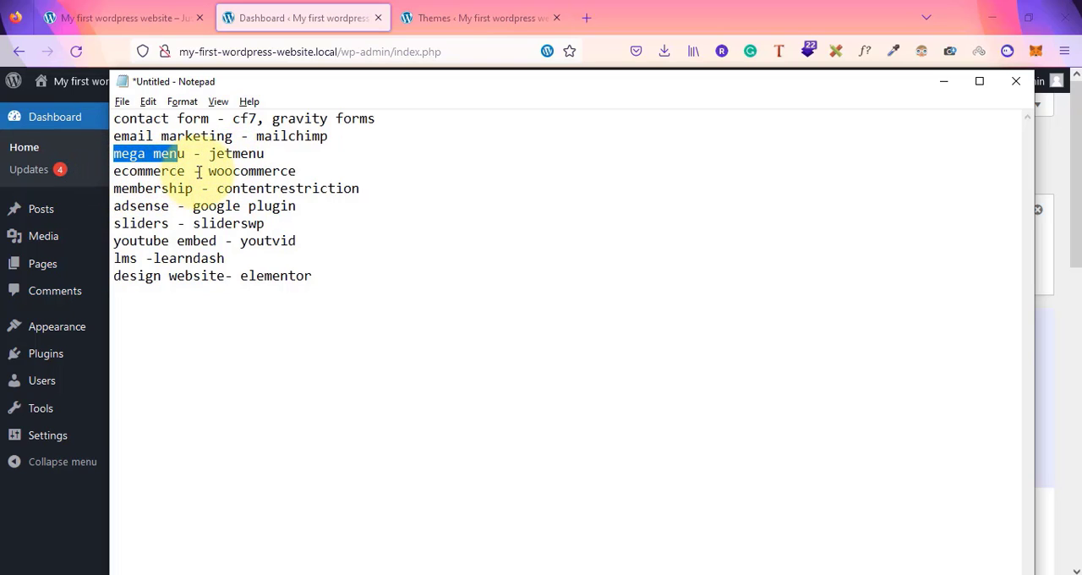
pyautogui.moveTo(201, 172); pyautogui.dragTo(322, 175)
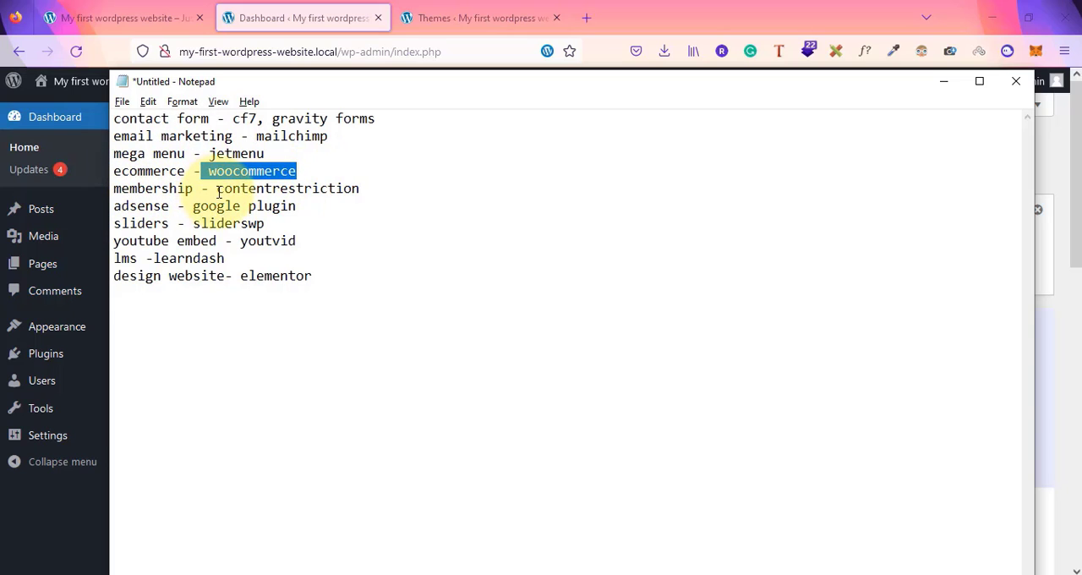
pyautogui.moveTo(217, 189); pyautogui.dragTo(374, 192)
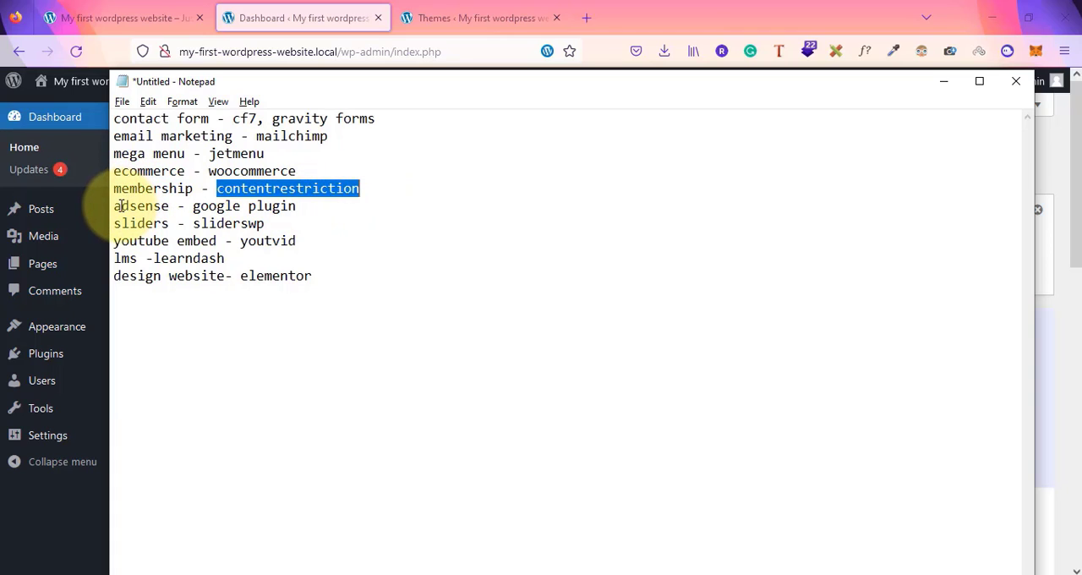
pyautogui.moveTo(122, 206); pyautogui.dragTo(174, 214)
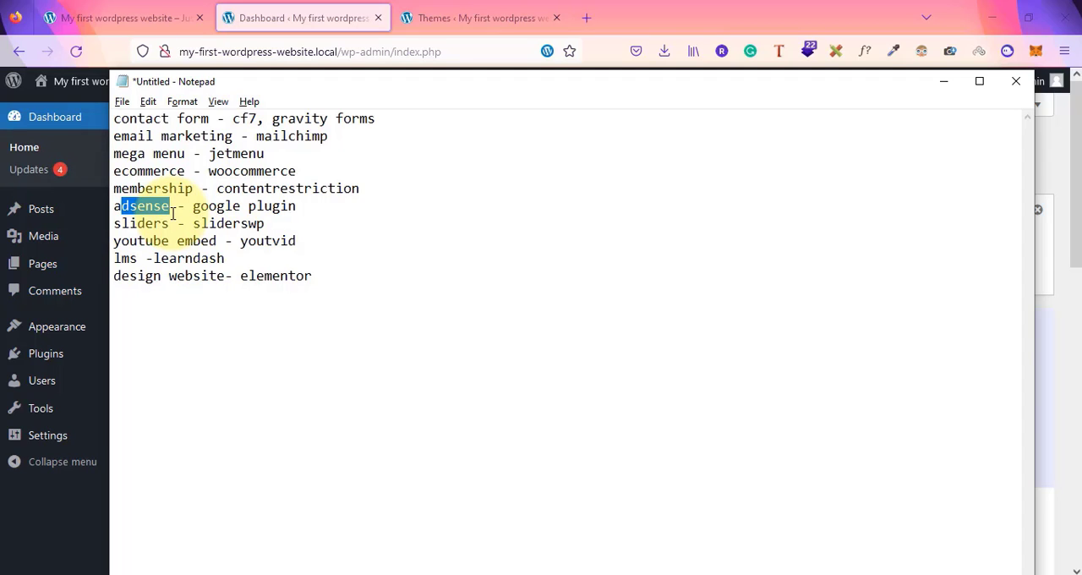
pyautogui.moveTo(201, 206); pyautogui.dragTo(302, 213)
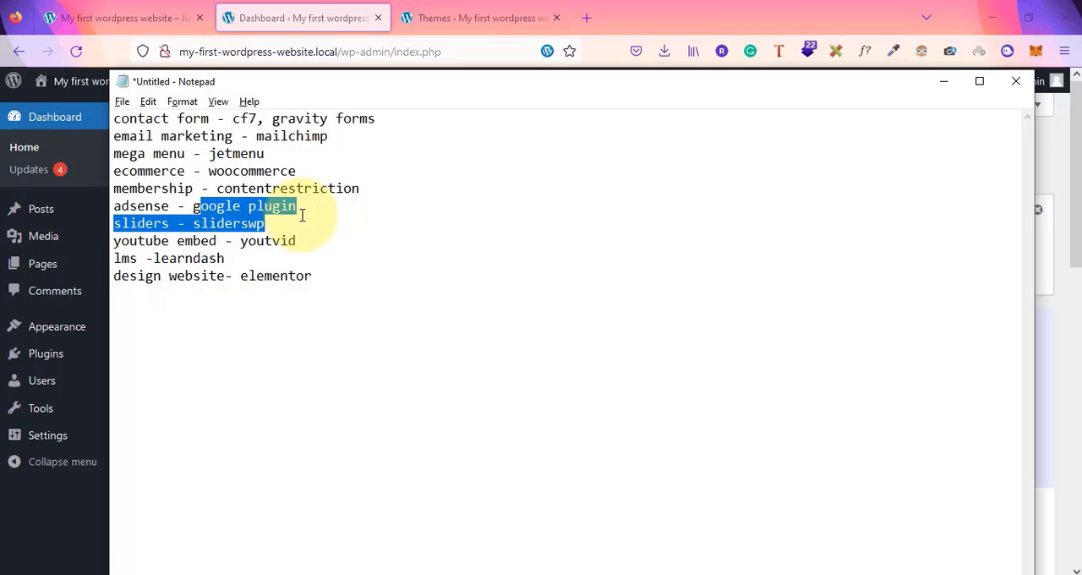
pyautogui.click(301, 216)
pyautogui.moveTo(115, 225); pyautogui.dragTo(168, 230)
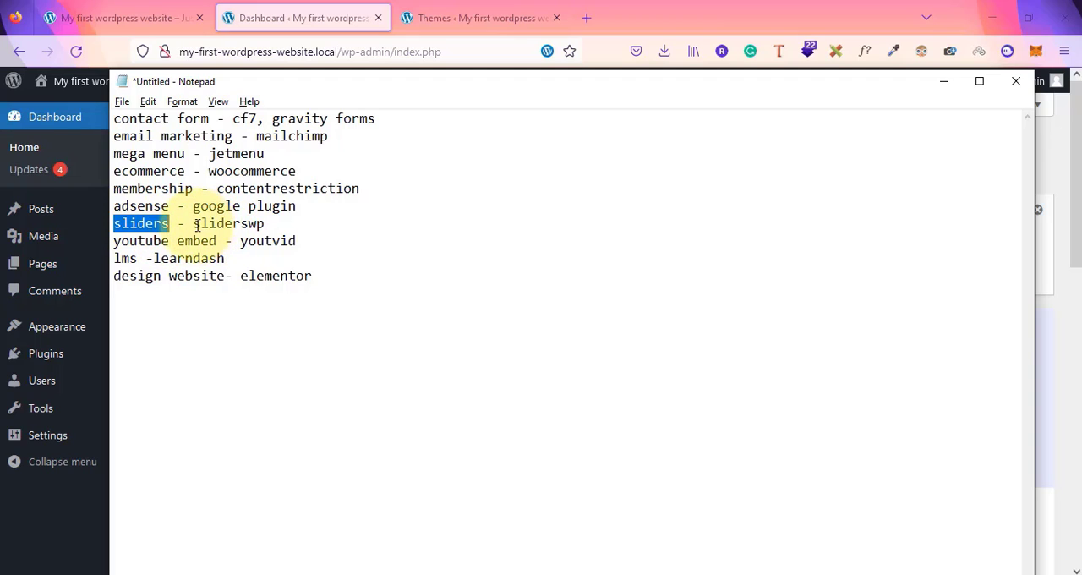
pyautogui.moveTo(196, 225); pyautogui.dragTo(267, 225)
pyautogui.click(277, 225)
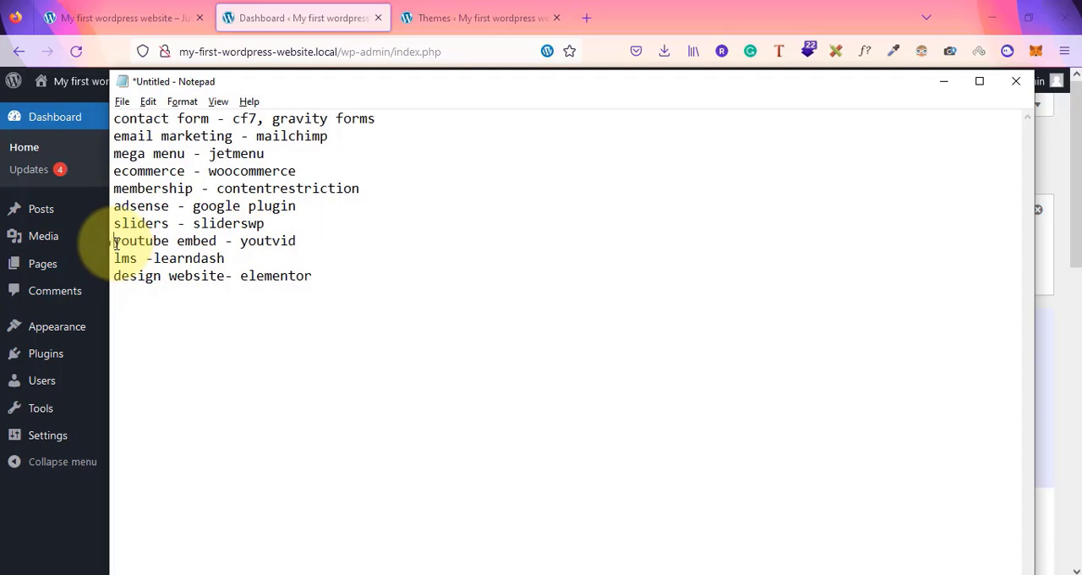
pyautogui.moveTo(112, 241); pyautogui.dragTo(227, 263)
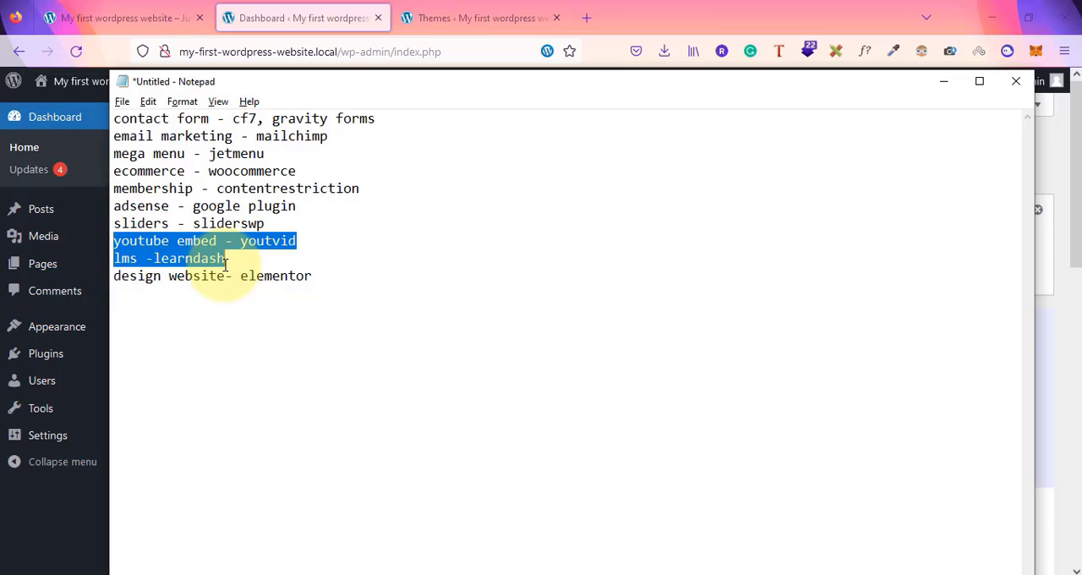
pyautogui.click(355, 233)
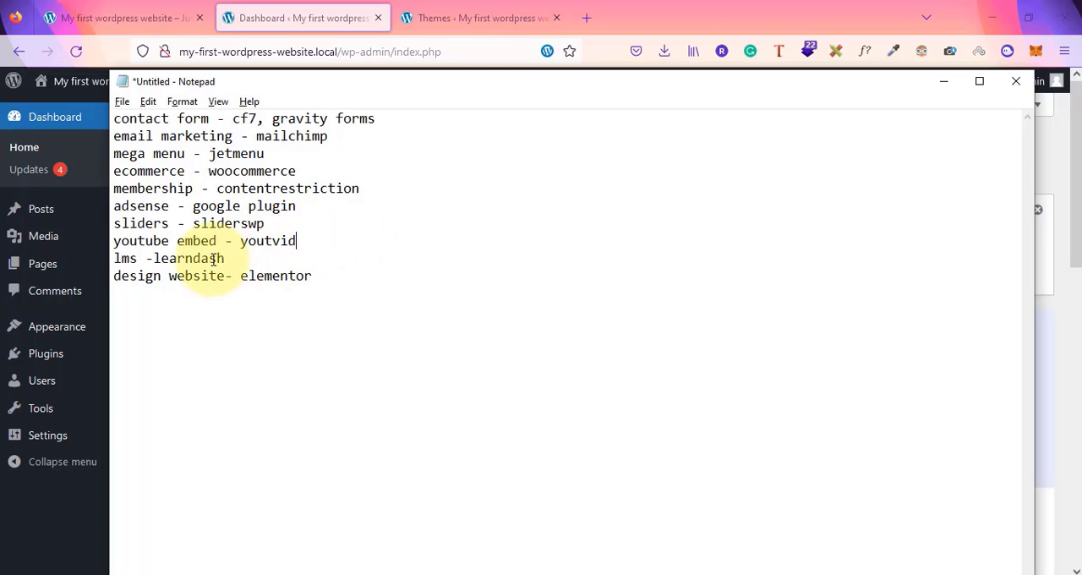
pyautogui.moveTo(121, 258); pyautogui.dragTo(187, 258)
pyautogui.click(187, 258)
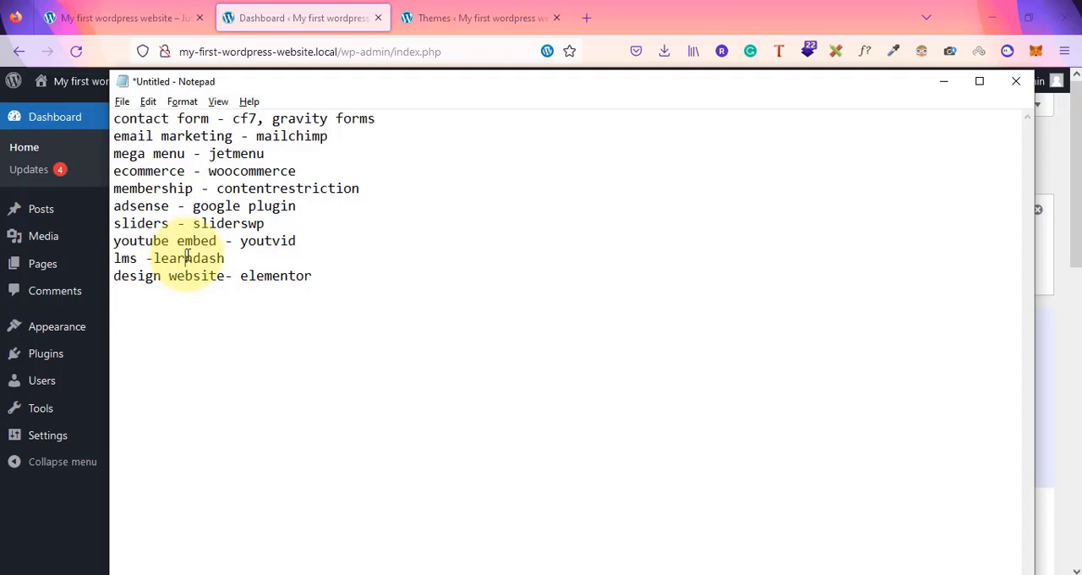
pyautogui.moveTo(114, 277); pyautogui.dragTo(290, 276)
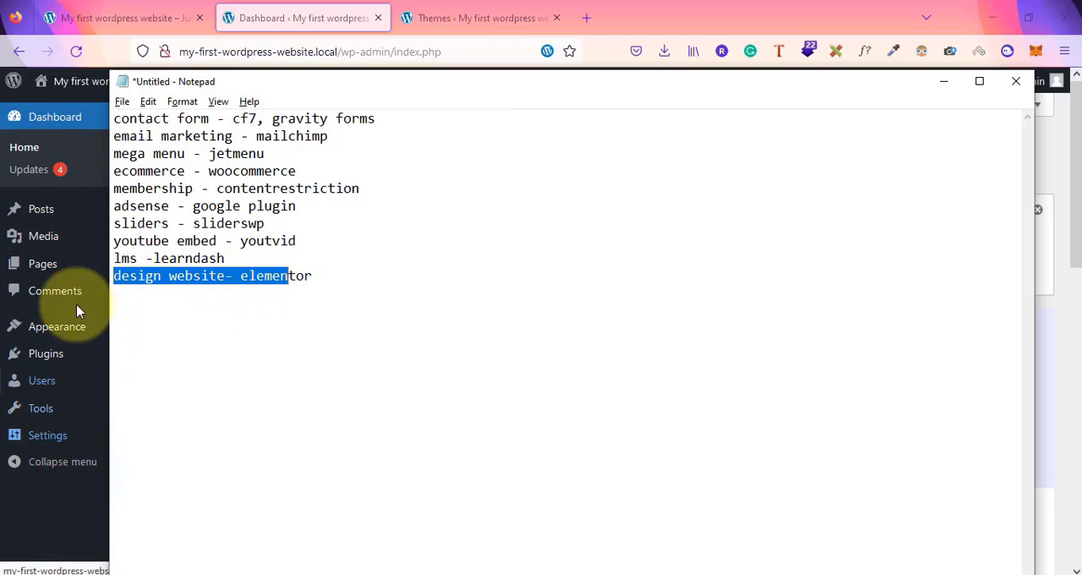
# Switch between the site tabs and back to the Notepad list, reviewing its last entry about Elementor
pyautogui.click(118, 15)
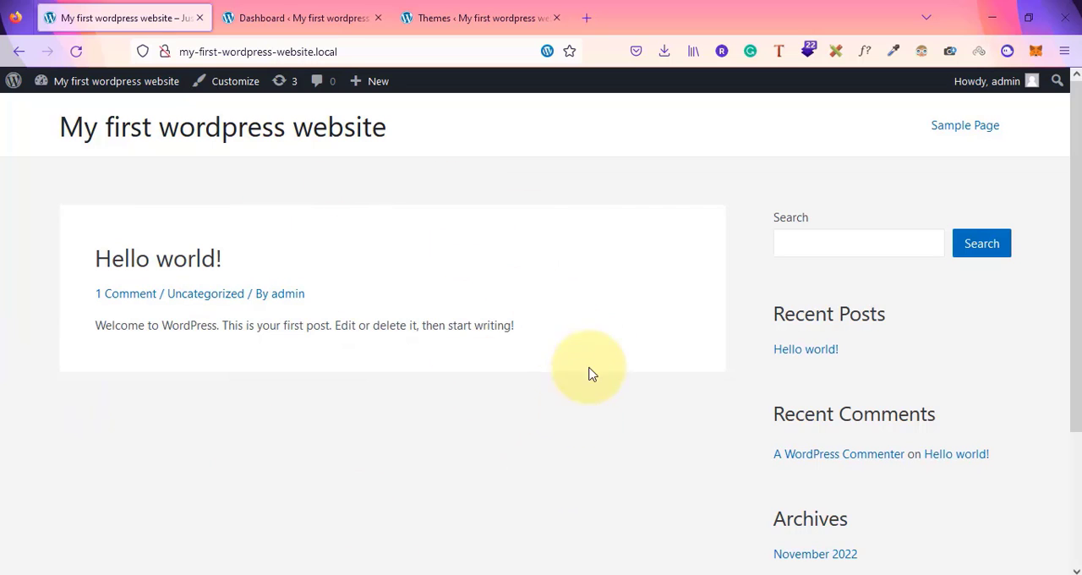
pyautogui.click(318, 7)
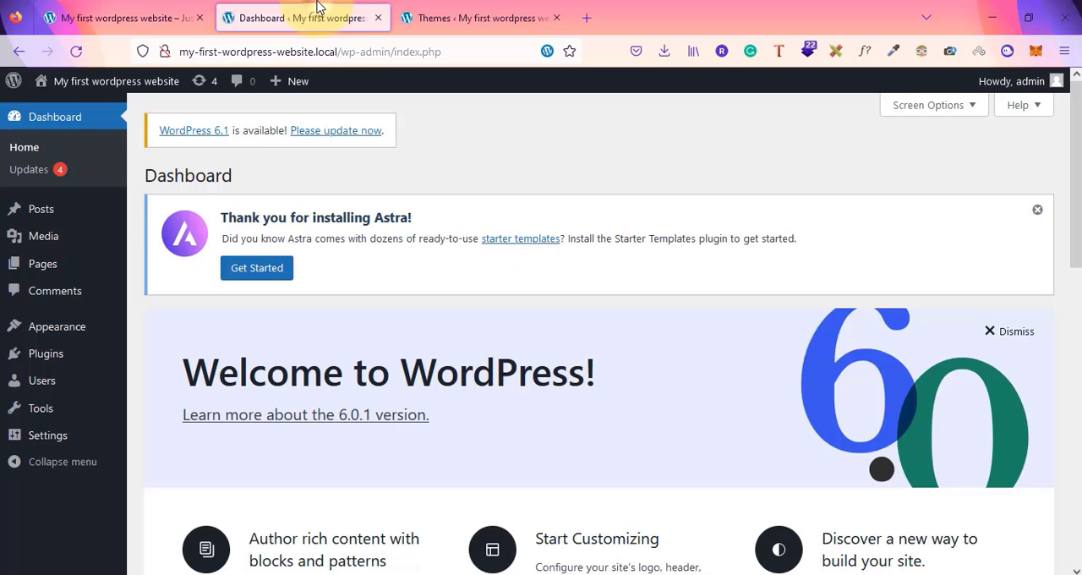
pyautogui.hotkey('alt', 'Tab')
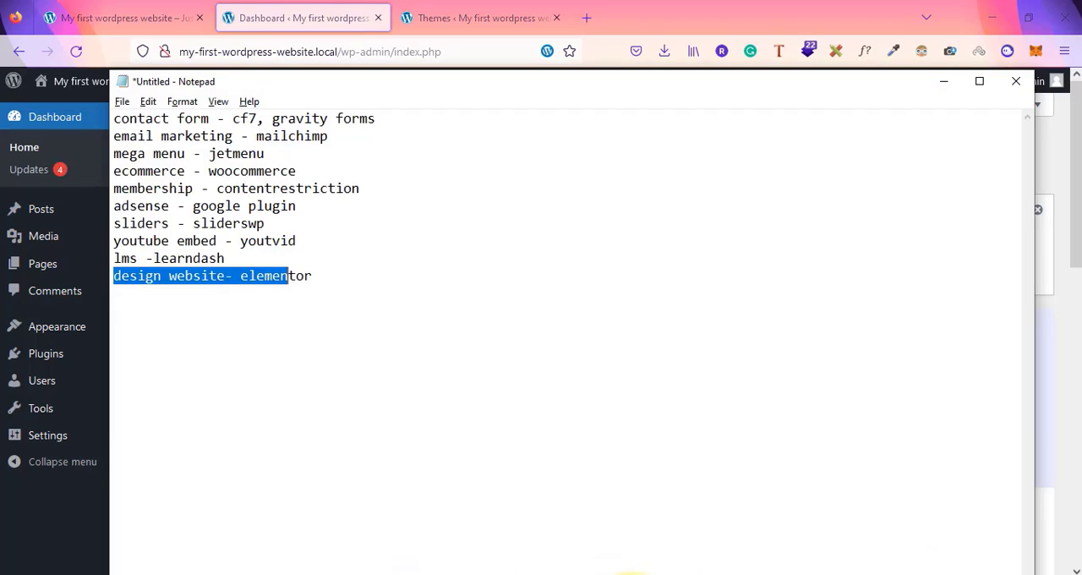
pyautogui.click(152, 302)
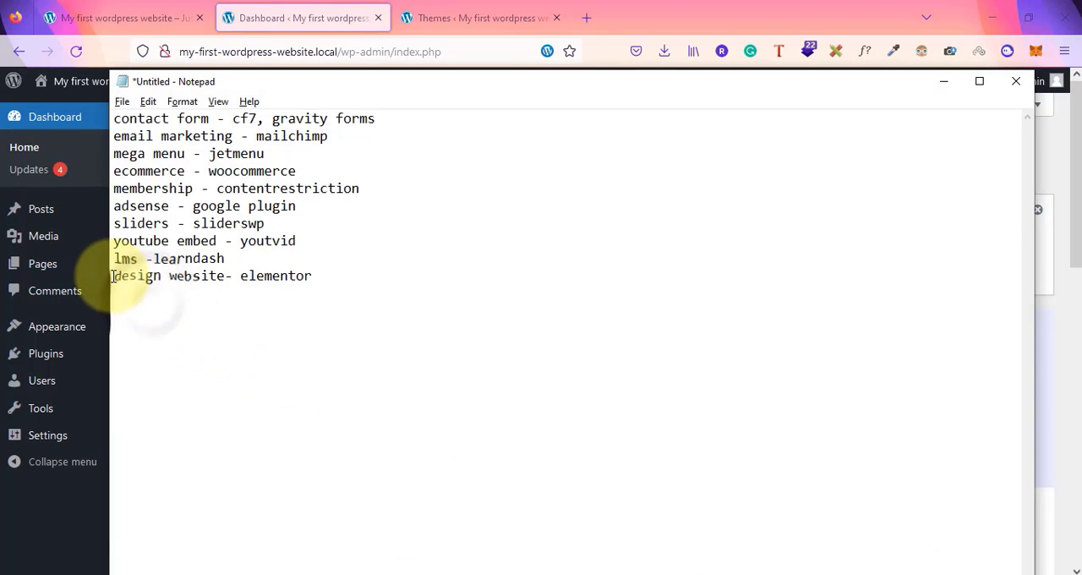
pyautogui.moveTo(114, 274); pyautogui.dragTo(319, 276)
pyautogui.click(319, 276)
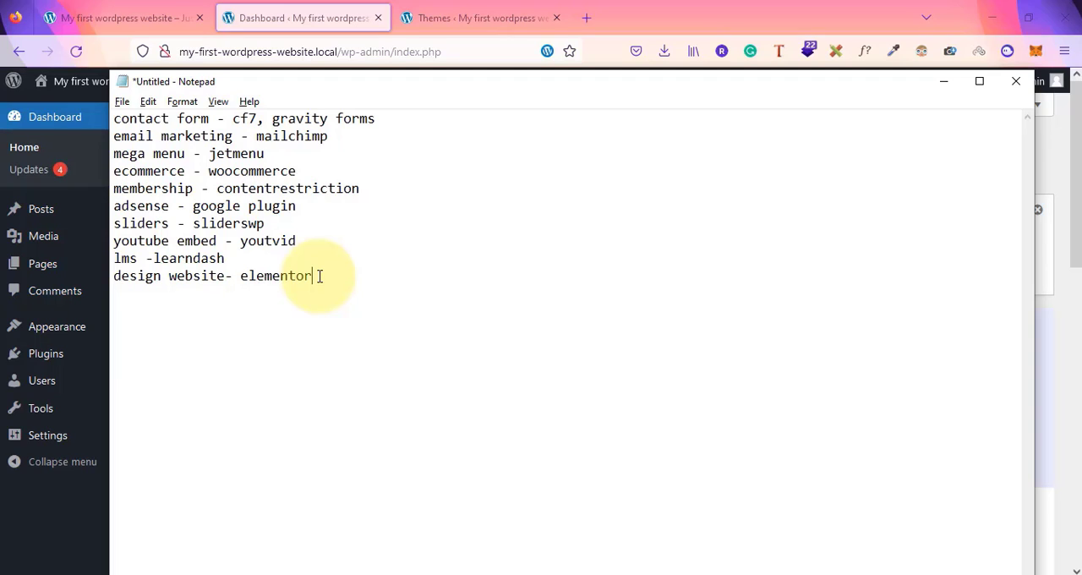
# Open the Installed Plugins page of the dashboard and dismiss the Astra notice
pyautogui.click(16, 513)
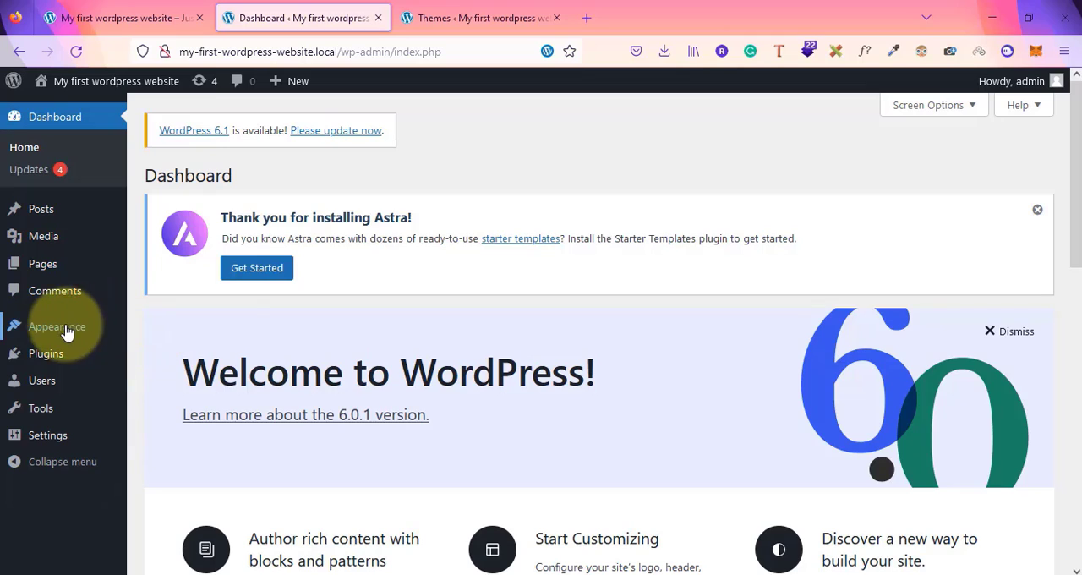
pyautogui.moveTo(64, 332)
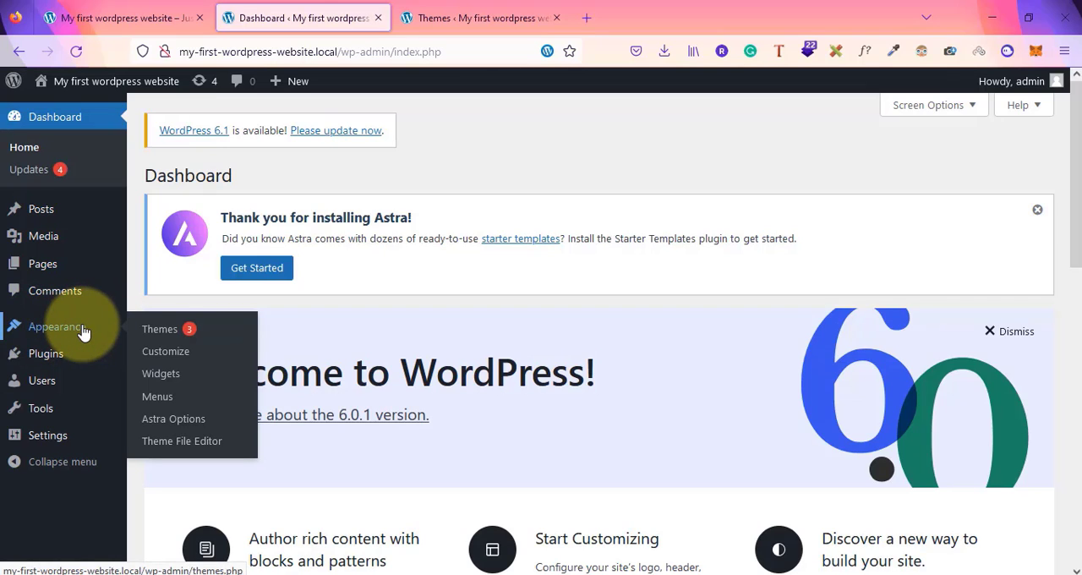
pyautogui.moveTo(43, 359)
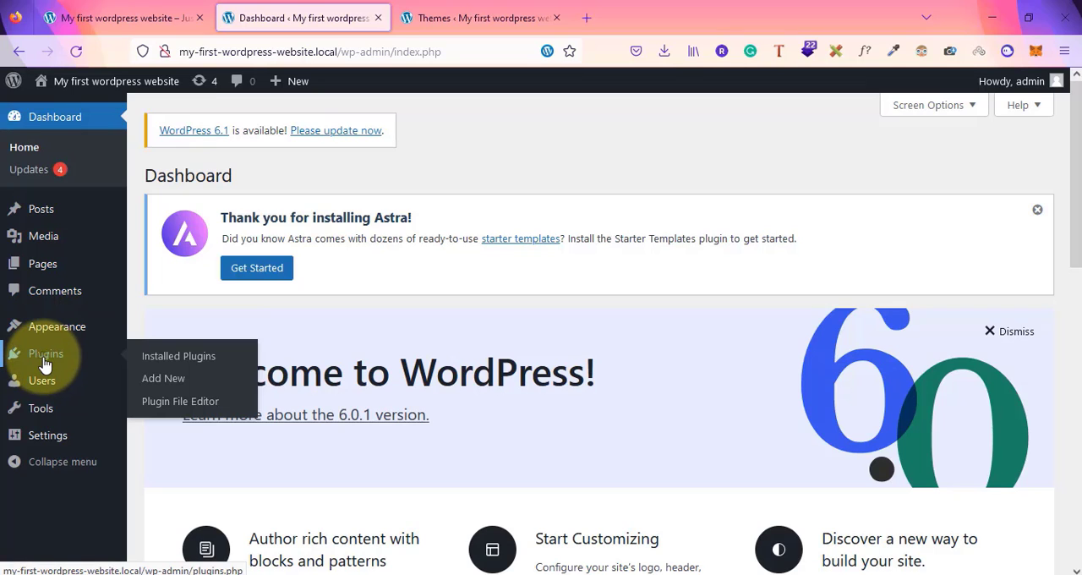
pyautogui.click(45, 363)
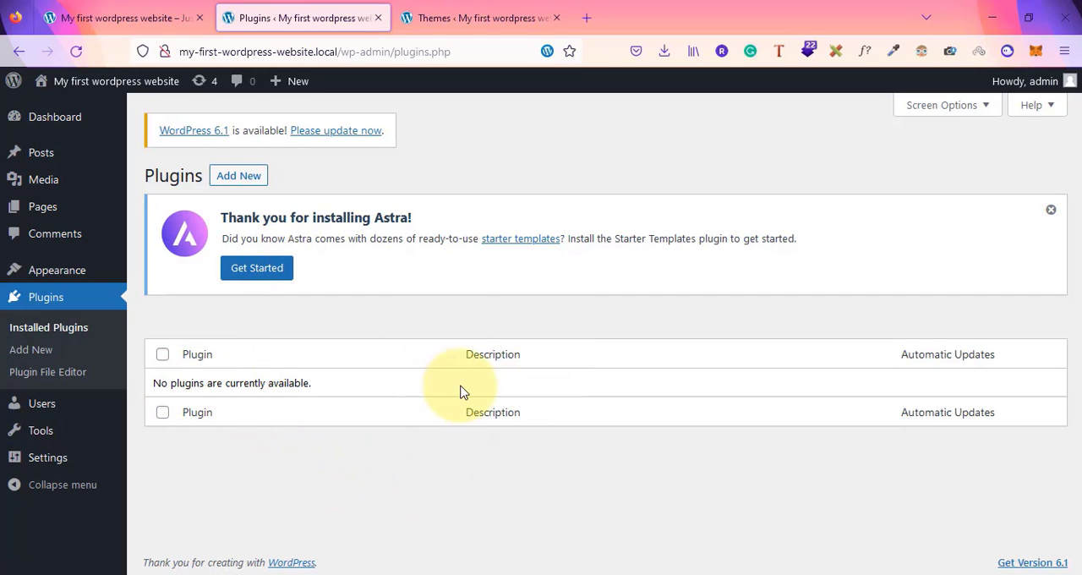
pyautogui.click(1051, 211)
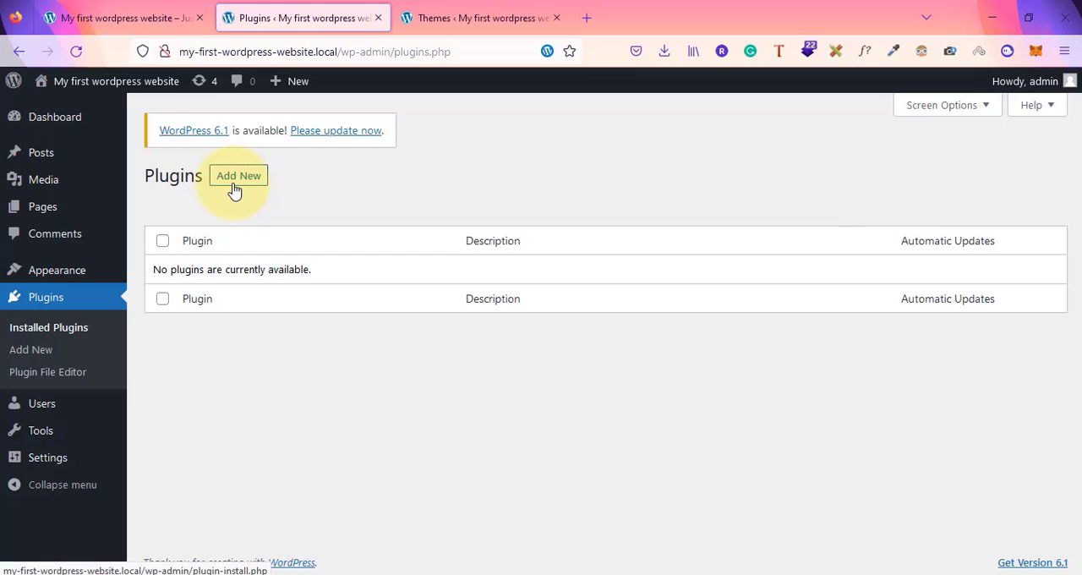
# Install the Classic Editor plugin from the featured plugins and activate it
pyautogui.click(235, 187)
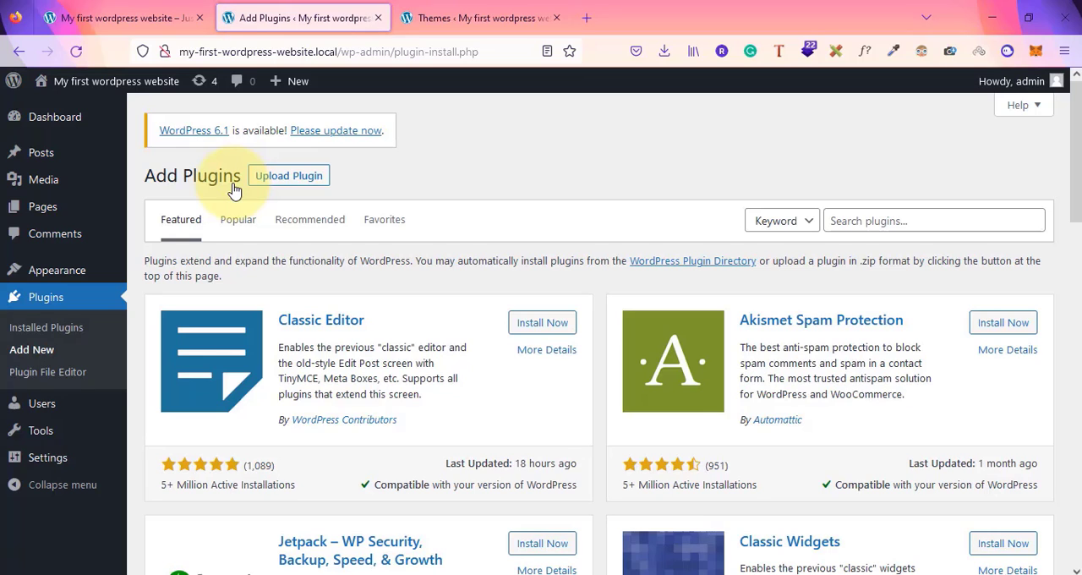
pyautogui.click(565, 326)
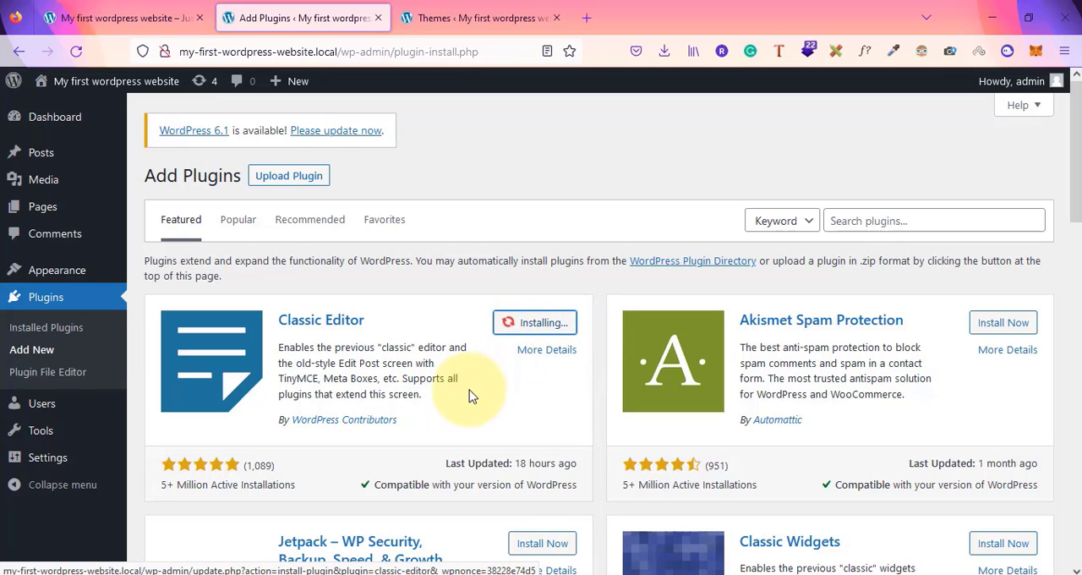
pyautogui.scroll(-5, 470, 394)
pyautogui.scroll(5, 471, 394)
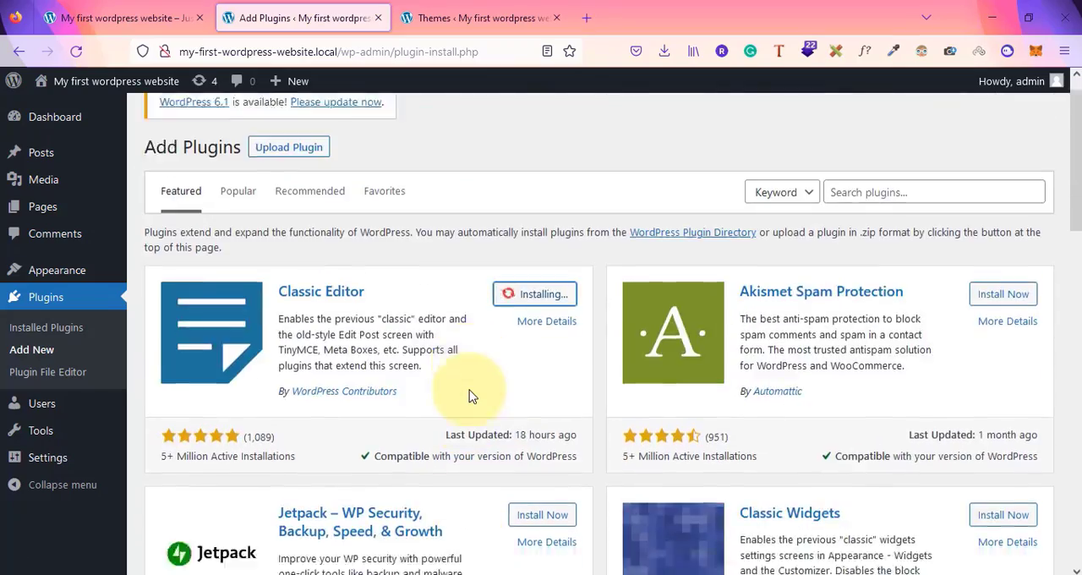
pyautogui.scroll(-15, 471, 395)
pyautogui.scroll(15, 471, 394)
pyautogui.scroll(3, 470, 394)
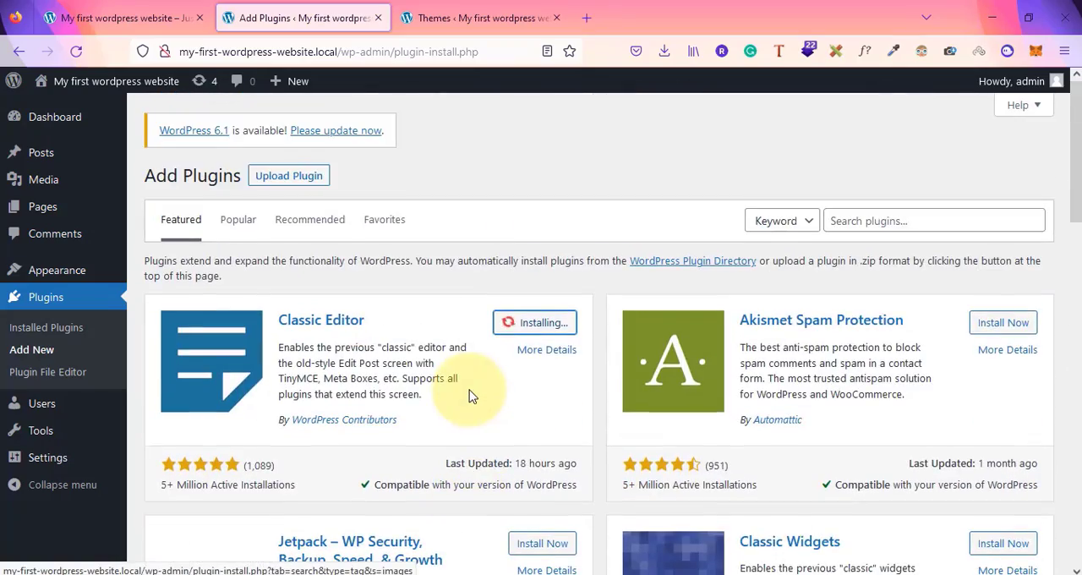
pyautogui.scroll(-3, 470, 395)
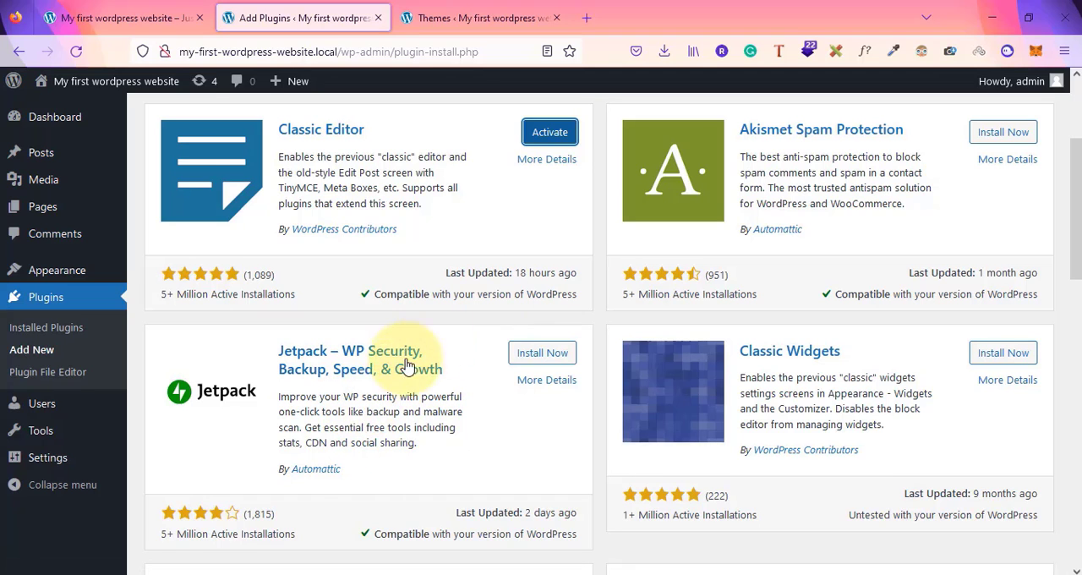
pyautogui.scroll(3, 397, 372)
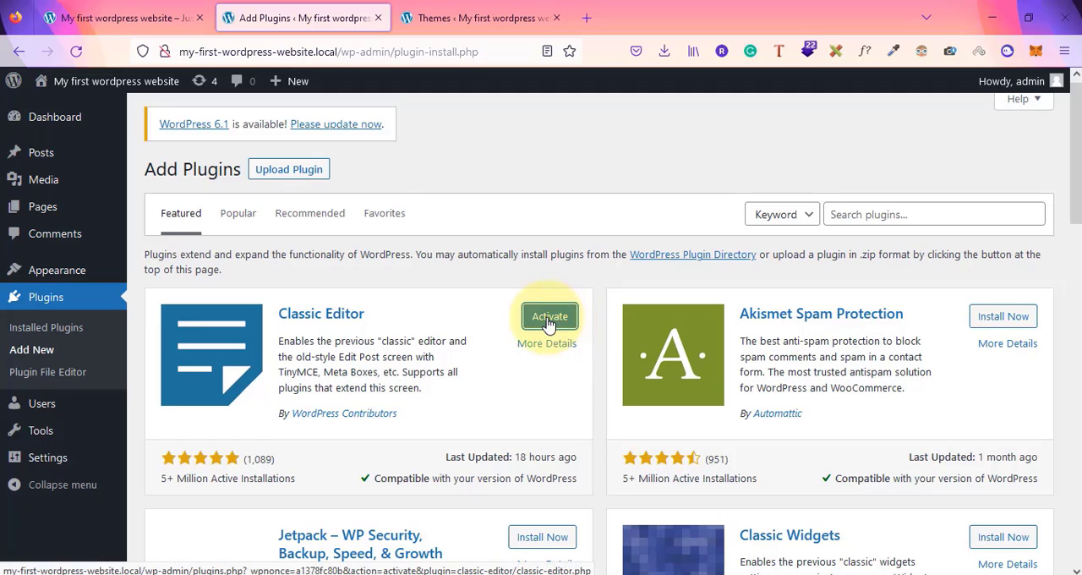
pyautogui.click(551, 318)
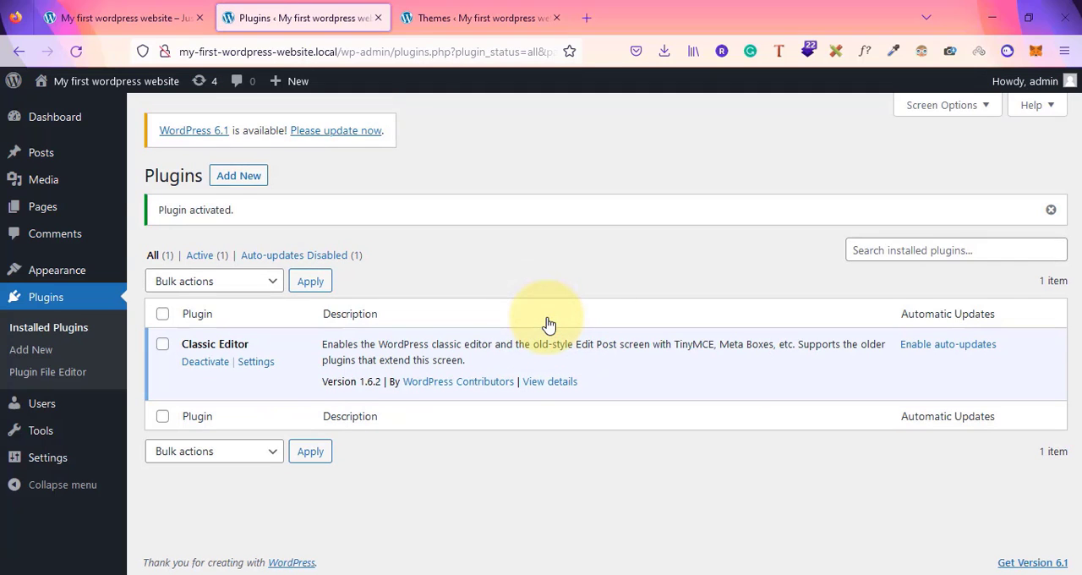
# Search the plugin directory for "astra starter sites", then install and activate the Starter Templates plugin
pyautogui.click(250, 179)
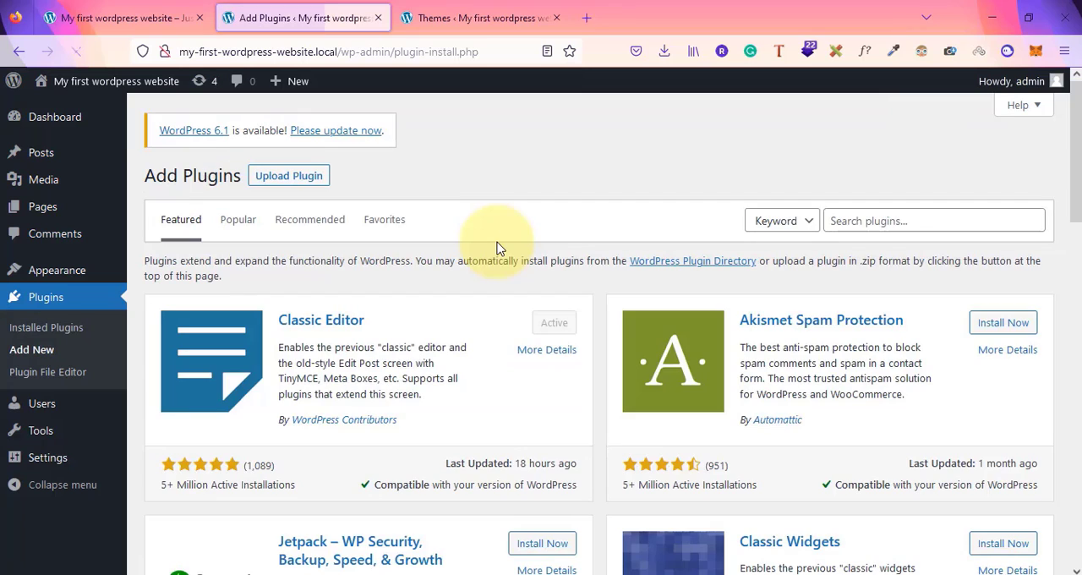
pyautogui.click(868, 214)
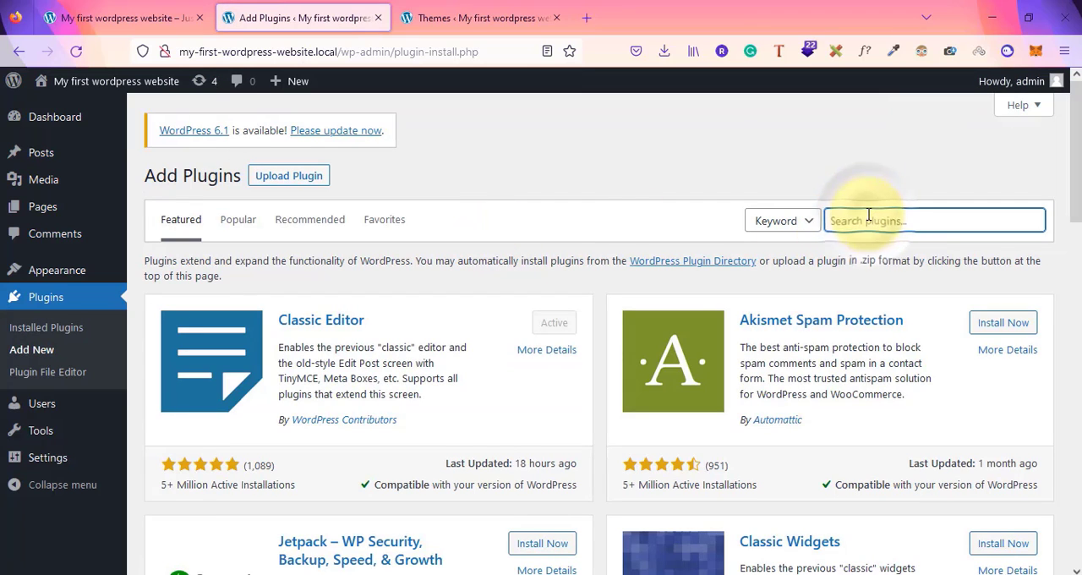
pyautogui.write('astra starter sites')
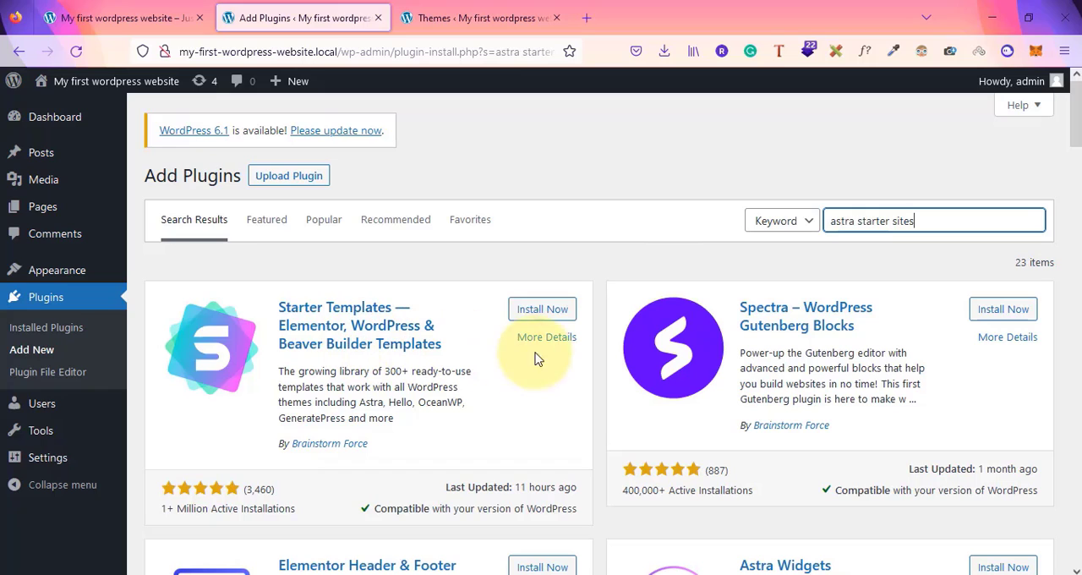
pyautogui.click(546, 312)
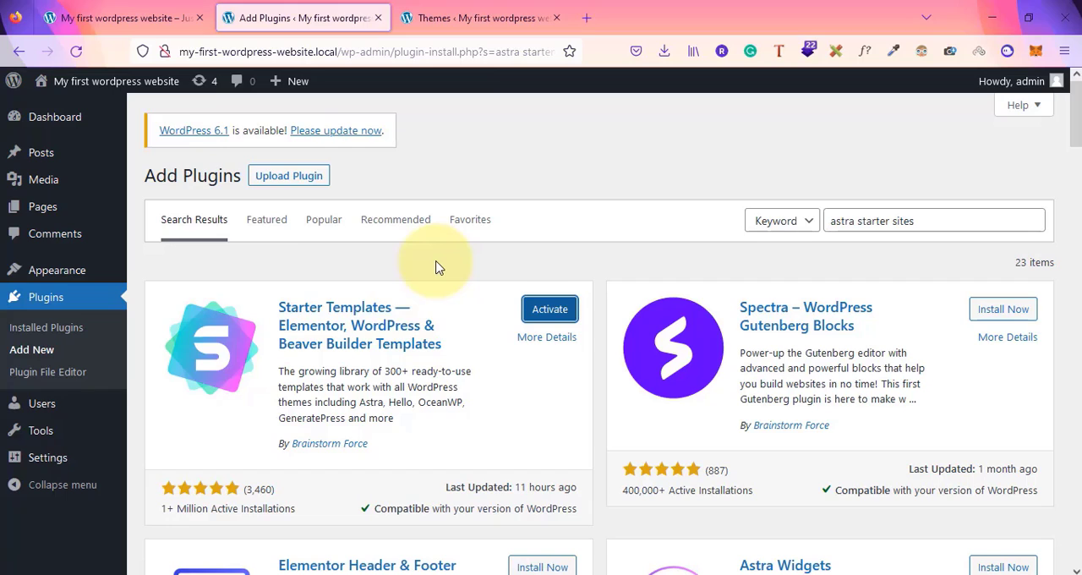
pyautogui.click(545, 312)
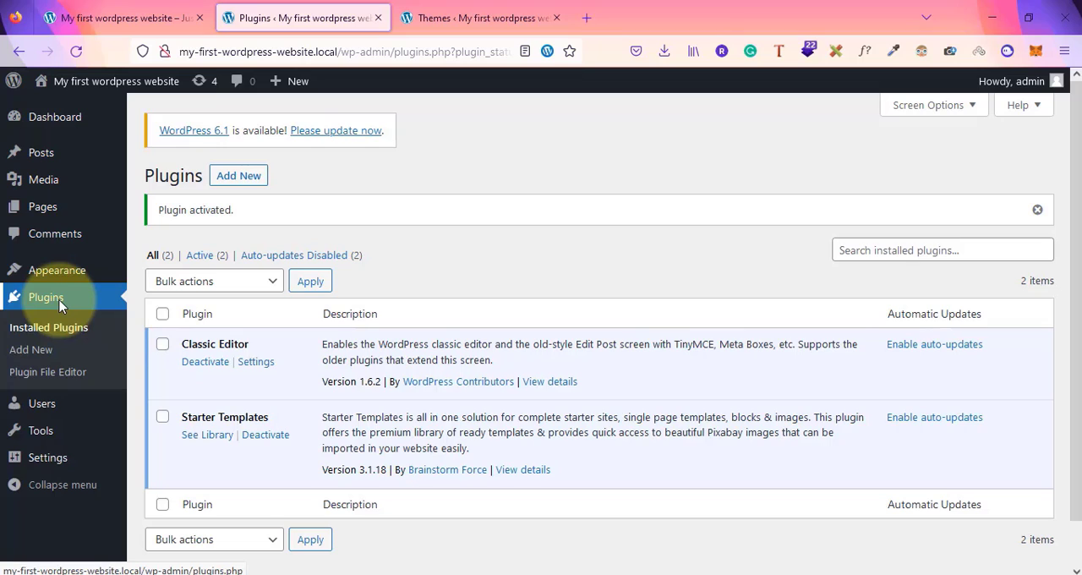
pyautogui.click(31, 351)
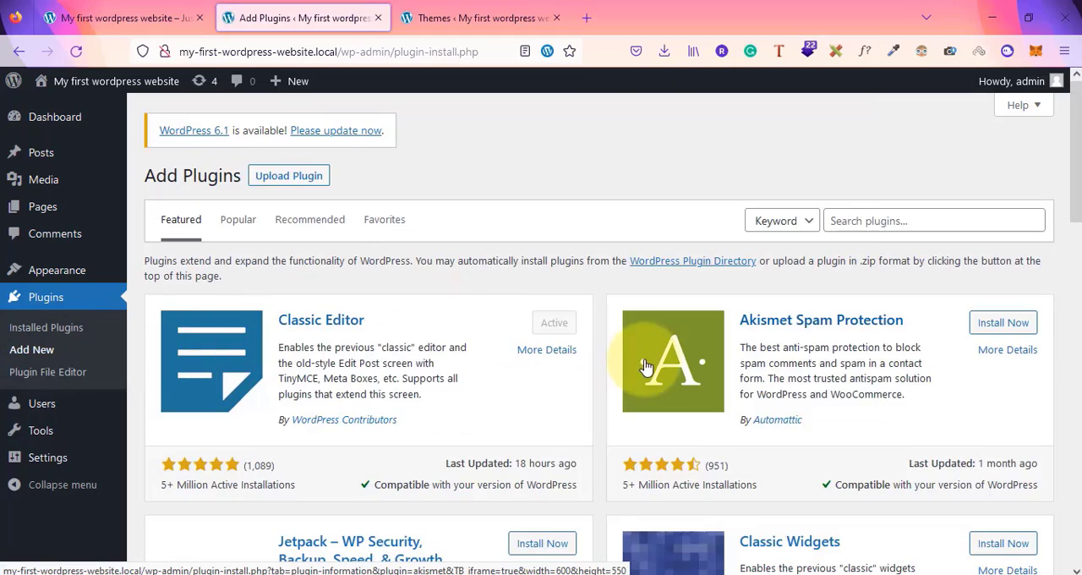
pyautogui.scroll(-15, 645, 365)
pyautogui.scroll(15, 645, 365)
pyautogui.click(888, 218)
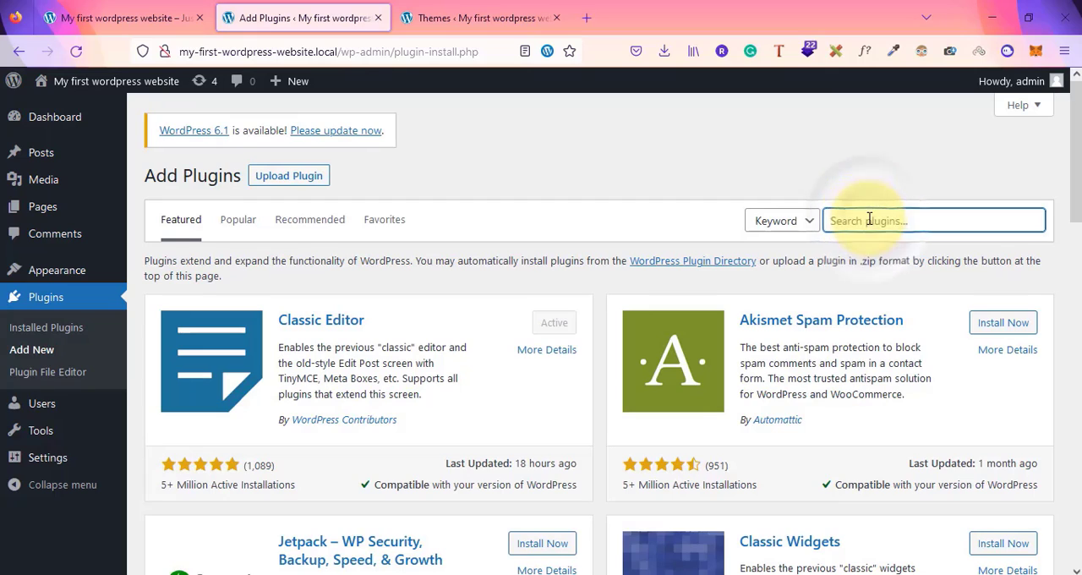
pyautogui.write('uygy')
pyautogui.press('BackSpace')
pyautogui.press('BackSpace')
pyautogui.press('BackSpace')
pyautogui.press('BackSpace')
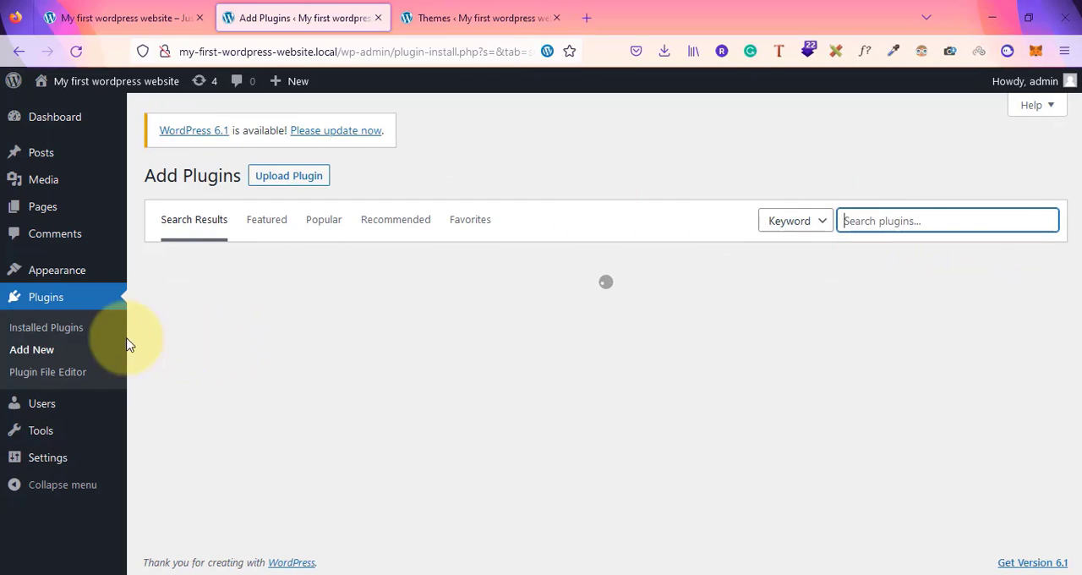
# Deactivate the Classic Editor and Starter Templates plugins on the Installed Plugins page, and delete Classic Editor
pyautogui.click(40, 326)
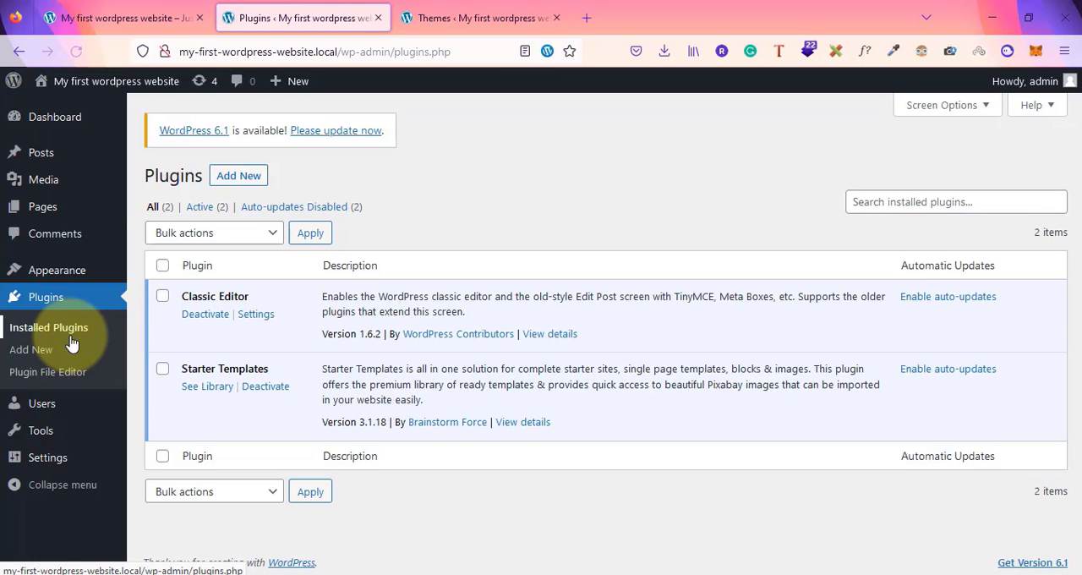
pyautogui.click(210, 321)
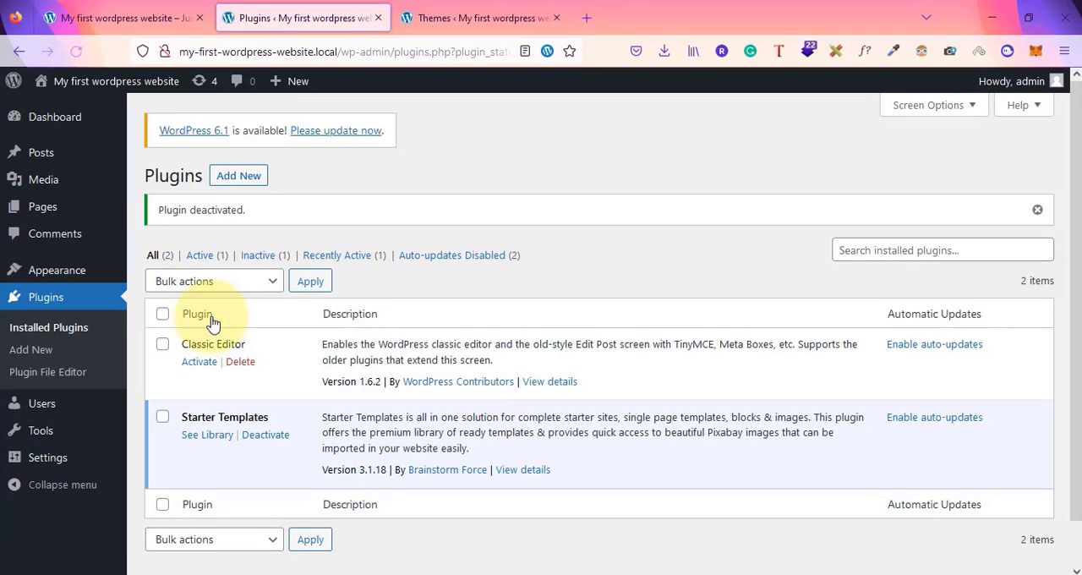
pyautogui.click(263, 436)
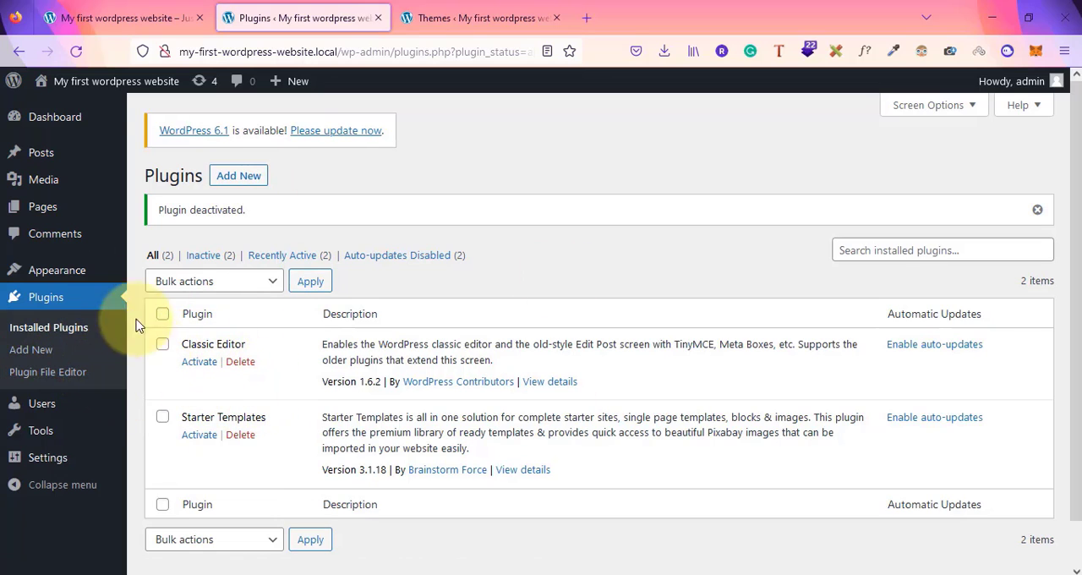
pyautogui.click(240, 362)
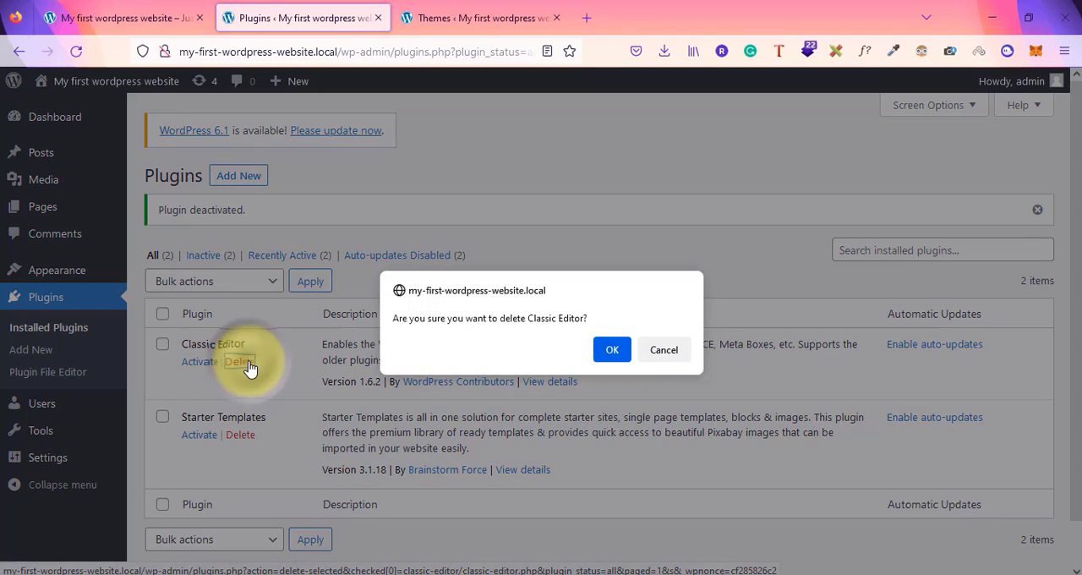
pyautogui.click(612, 350)
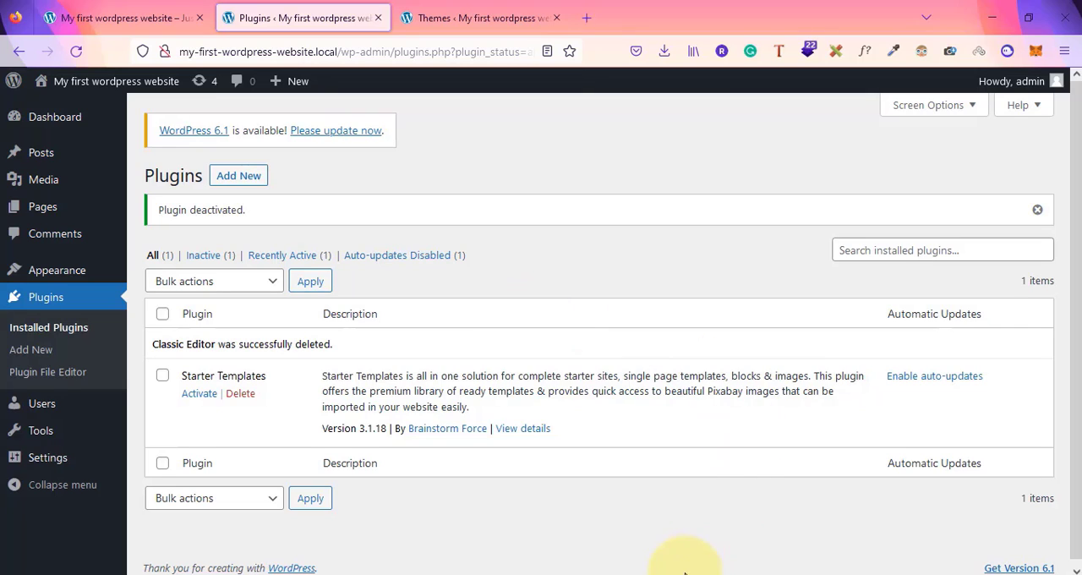
# View the local site's front end in its browser tab
pyautogui.click(645, 572)
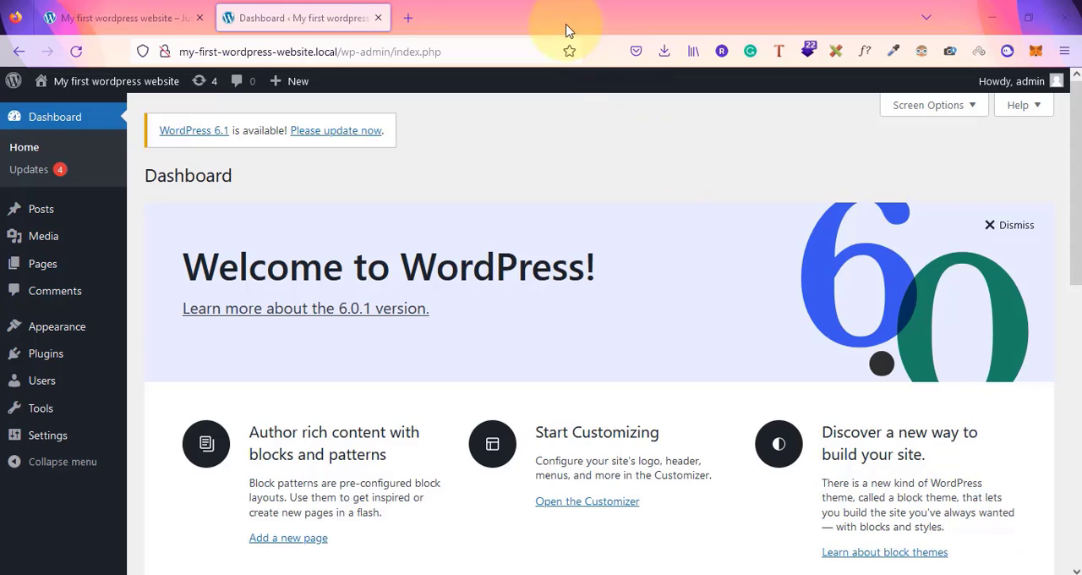
pyautogui.click(131, 10)
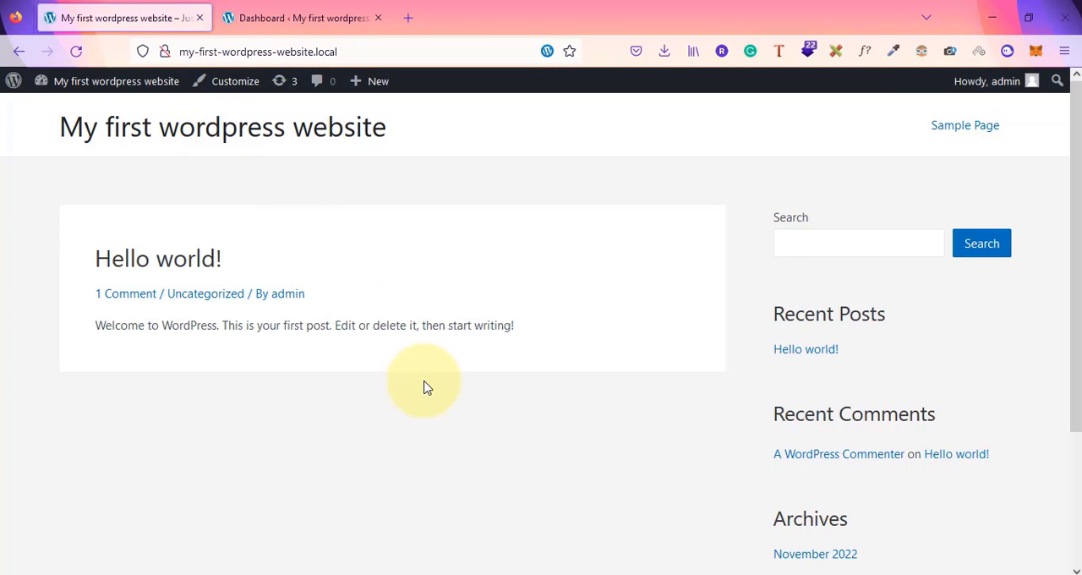
pyautogui.scroll(-1, 427, 387)
pyautogui.scroll(1, 427, 387)
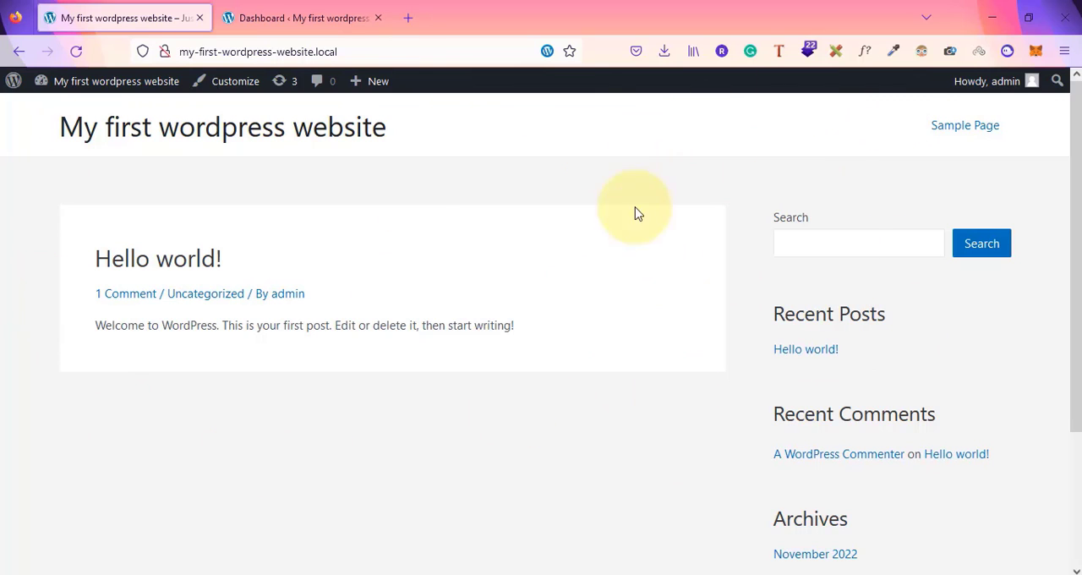
# Open geekywebwizards.com in a new browser tab
pyautogui.click(408, 18)
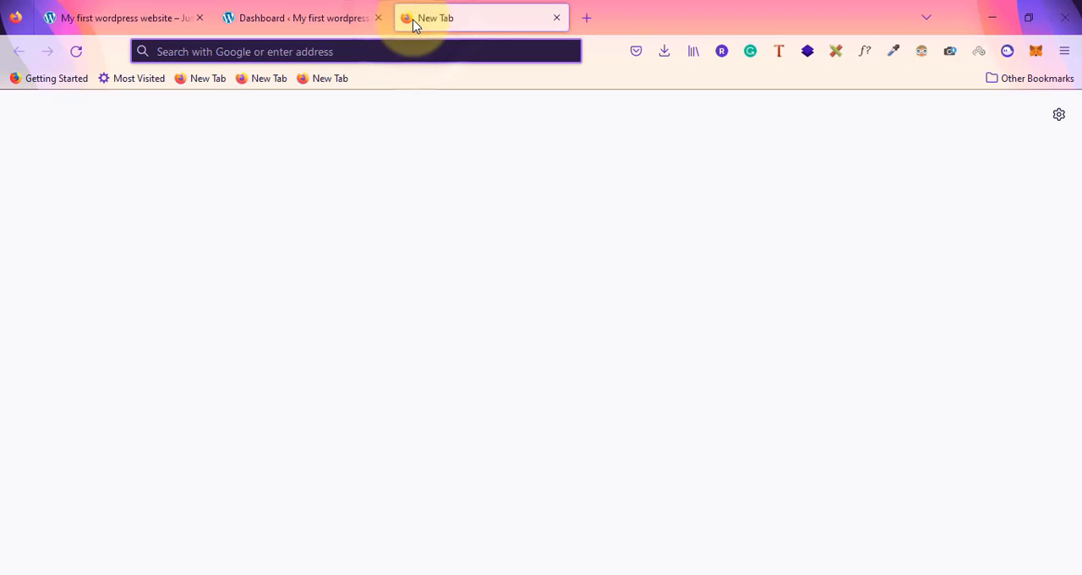
pyautogui.write('geekywebwizards.com')
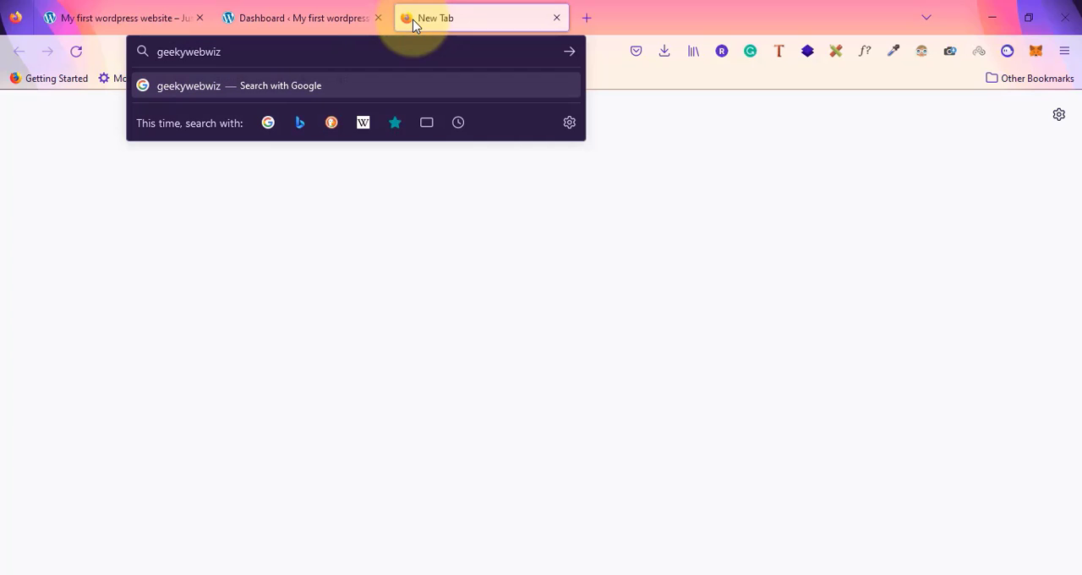
pyautogui.press('Return')
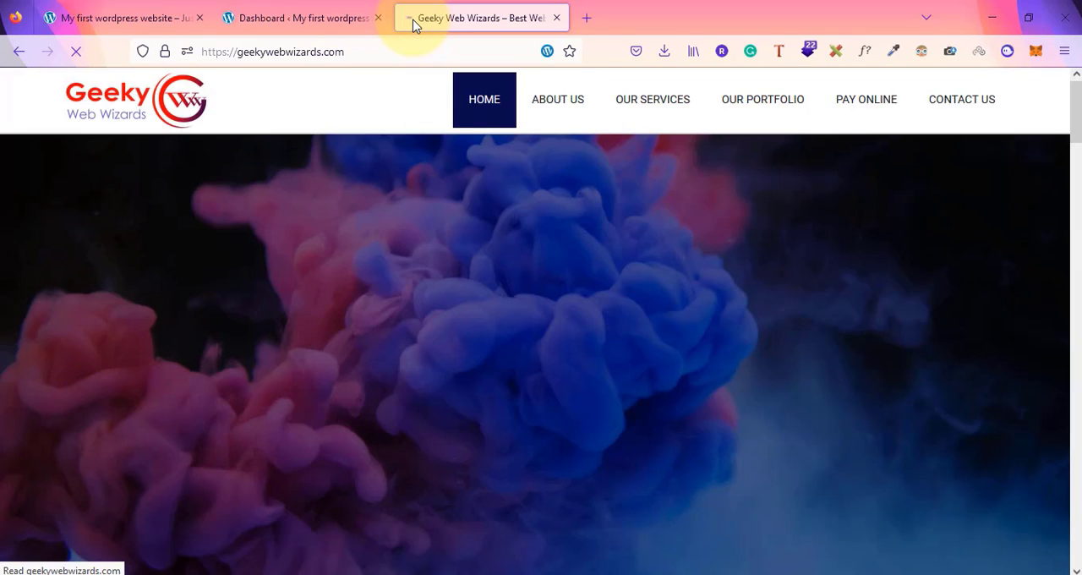
# Browse the Geeky Web Wizards home, About Us and Our Services pages to examine its navigation menu
pyautogui.scroll(-3, 391, 296)
pyautogui.scroll(-10, 391, 324)
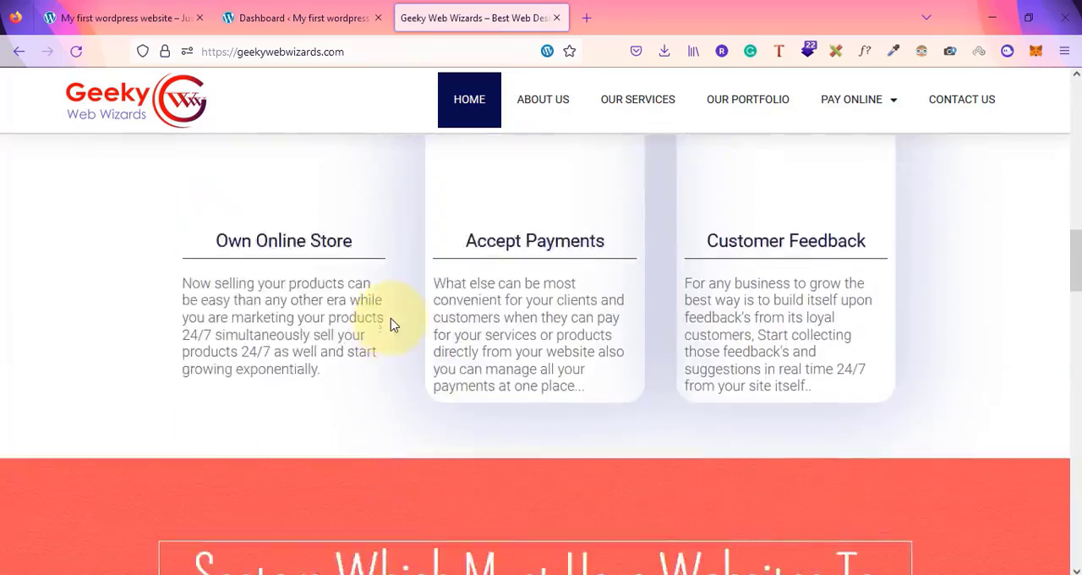
pyautogui.scroll(12, 390, 324)
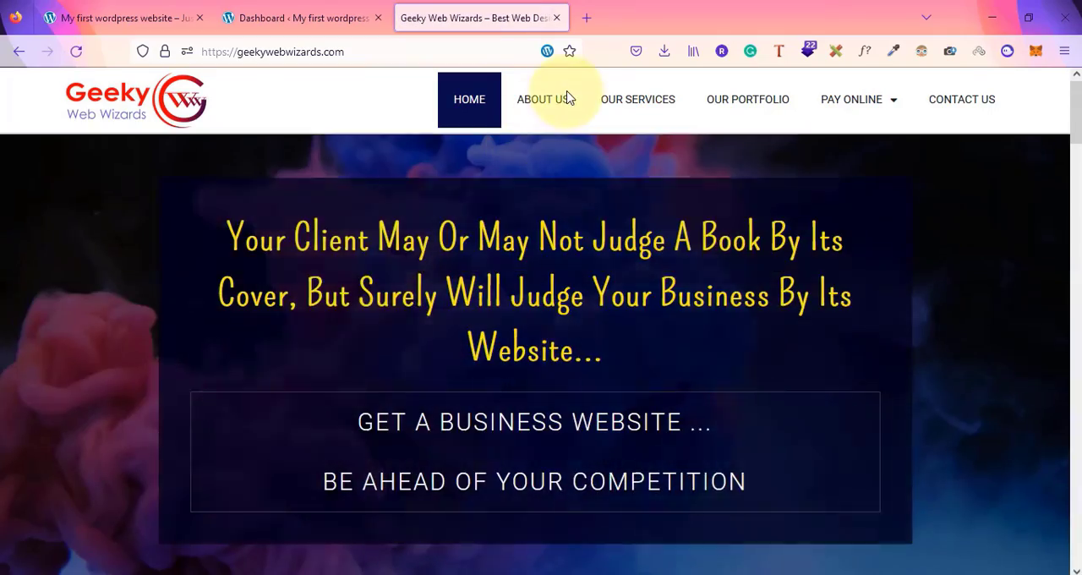
pyautogui.click(568, 98)
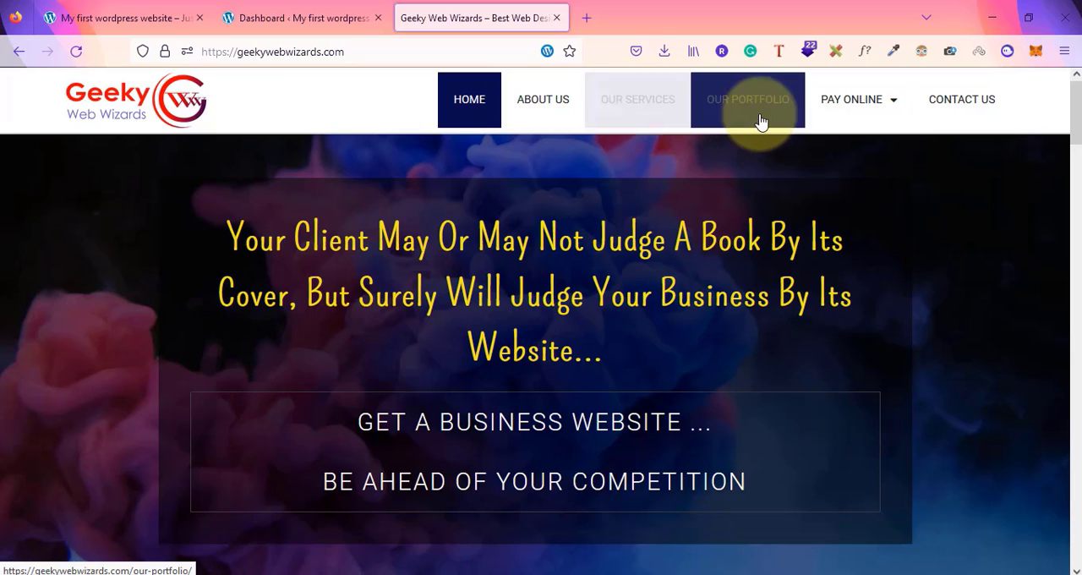
pyautogui.moveTo(859, 122)
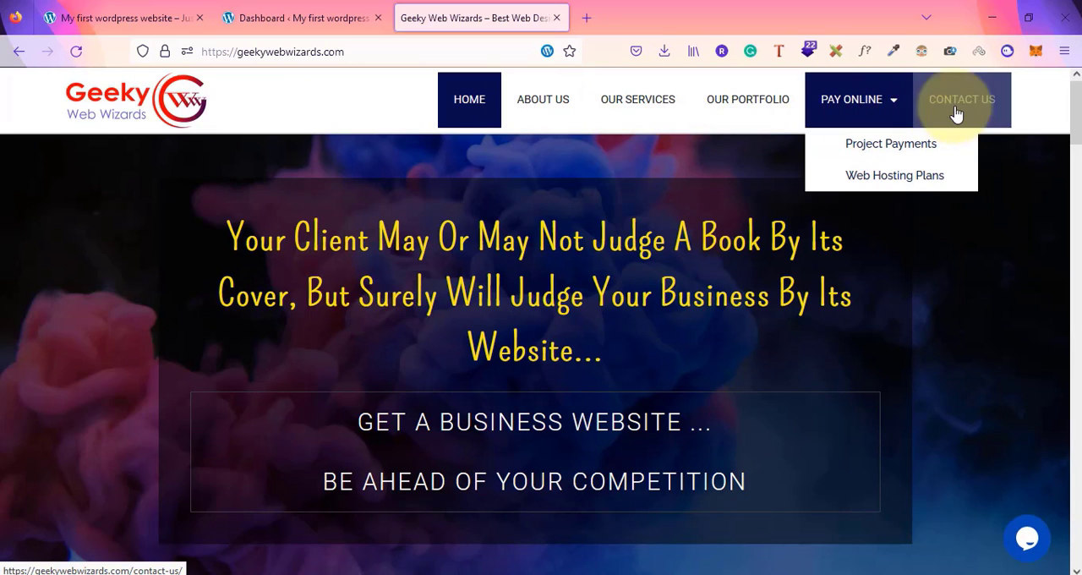
pyautogui.click(557, 98)
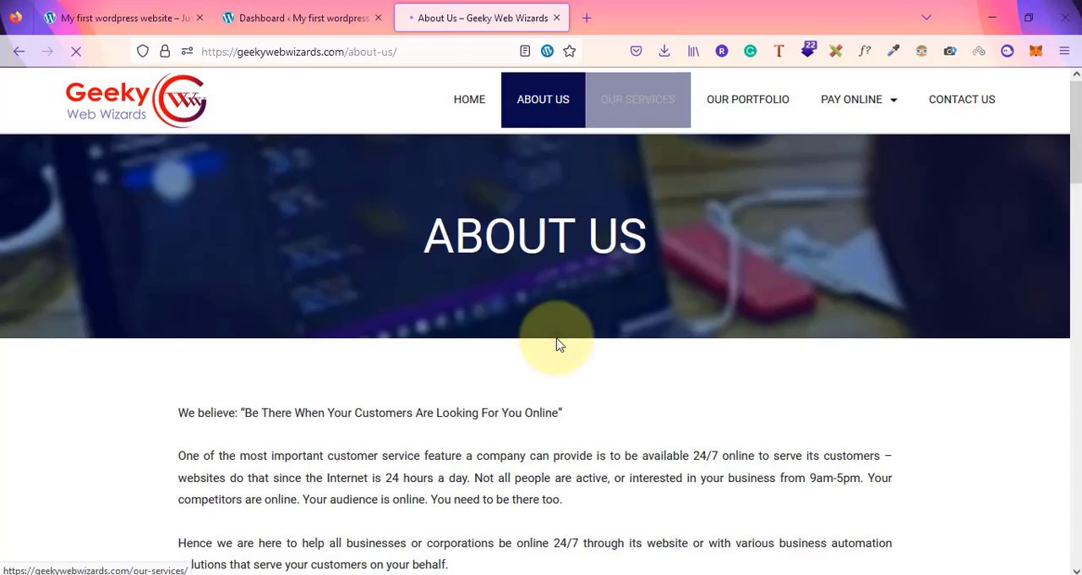
pyautogui.scroll(-6, 516, 254)
pyautogui.scroll(6, 519, 291)
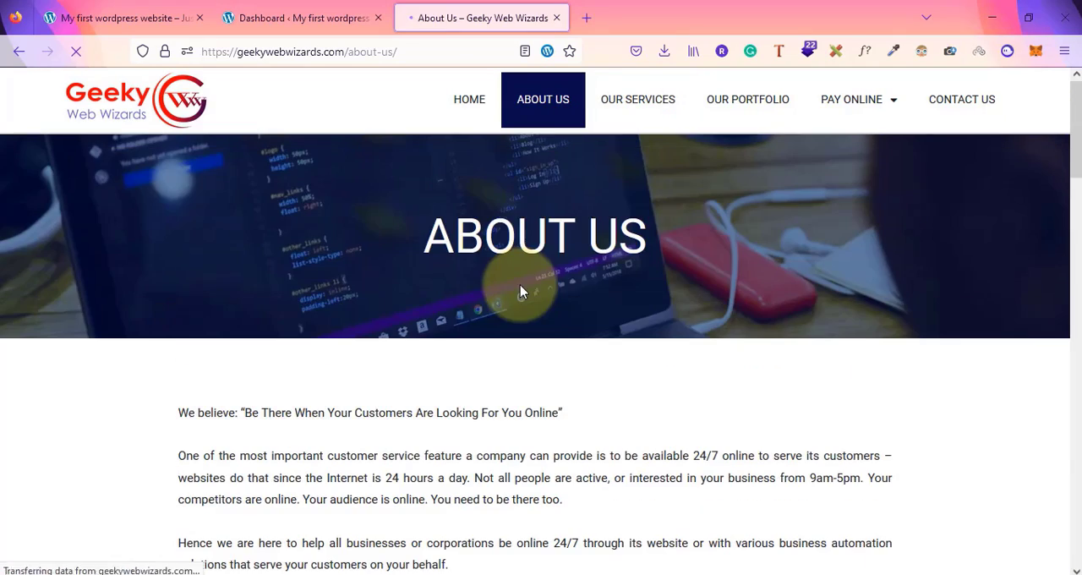
pyautogui.click(667, 99)
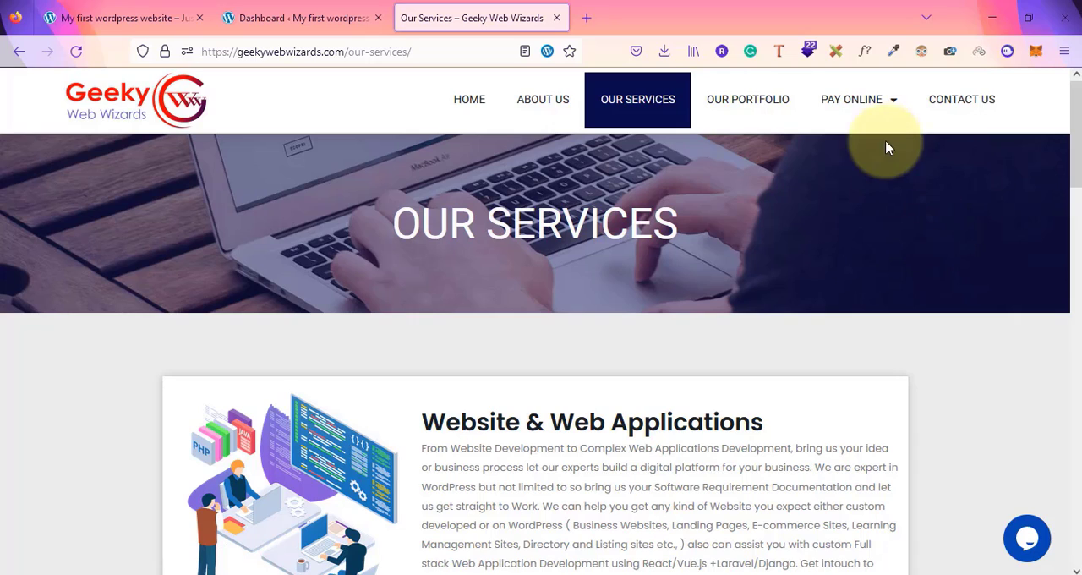
pyautogui.moveTo(879, 125)
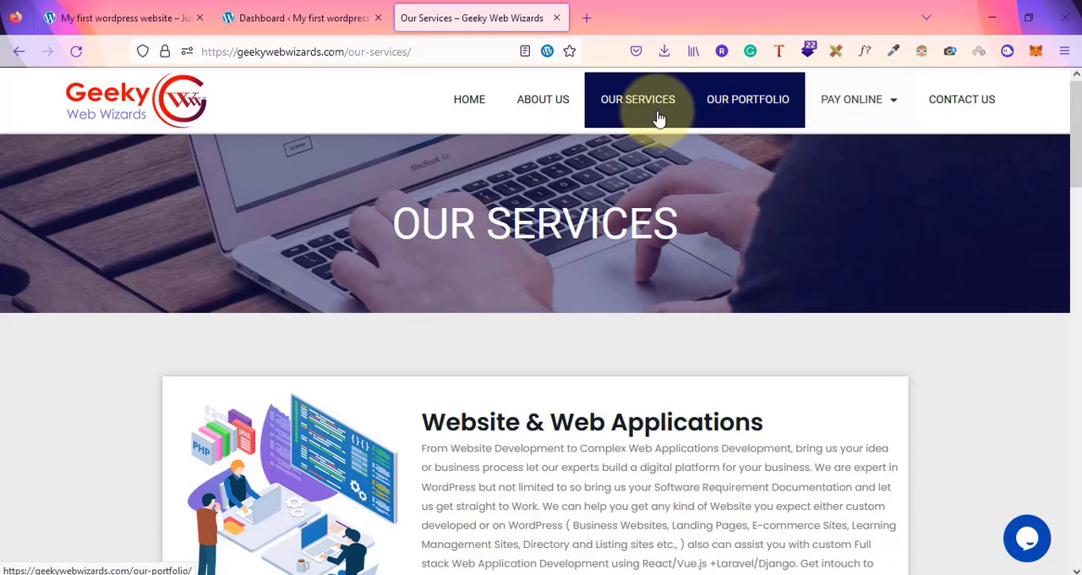
# Return to the local site's front end and open its Sample Page
pyautogui.click(254, 17)
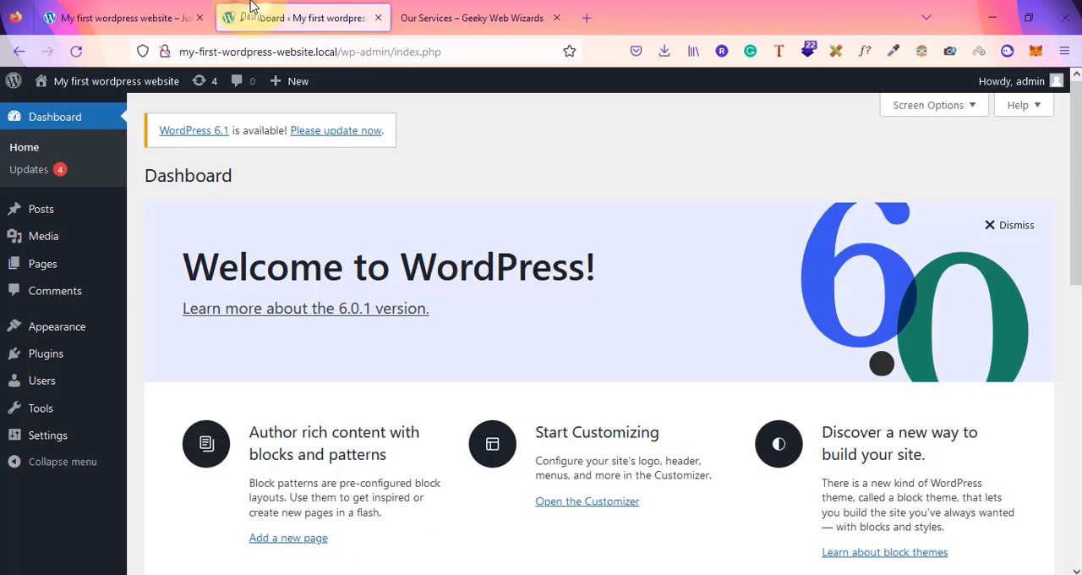
pyautogui.click(131, 17)
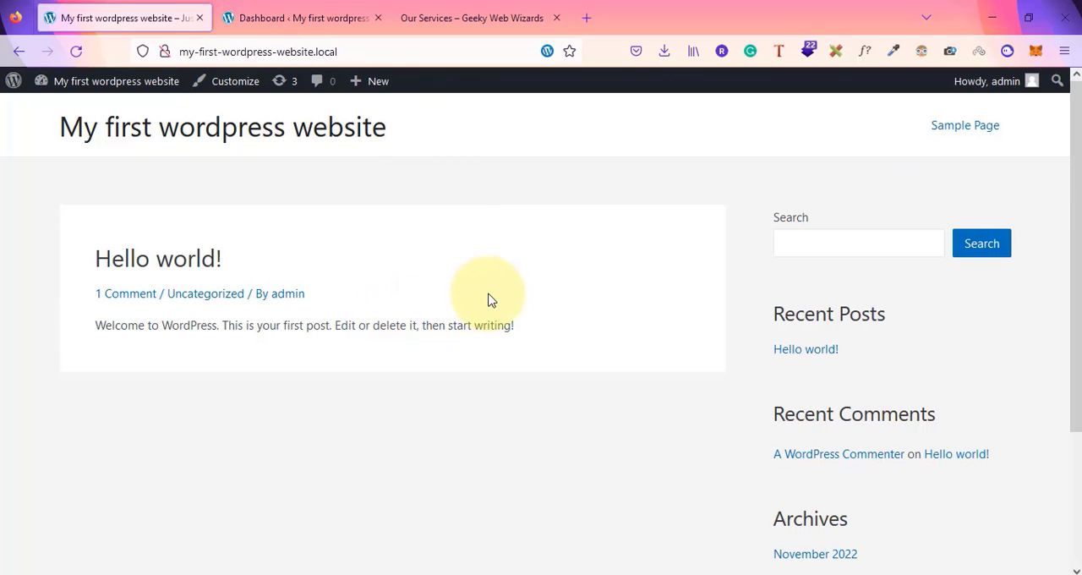
pyautogui.click(966, 125)
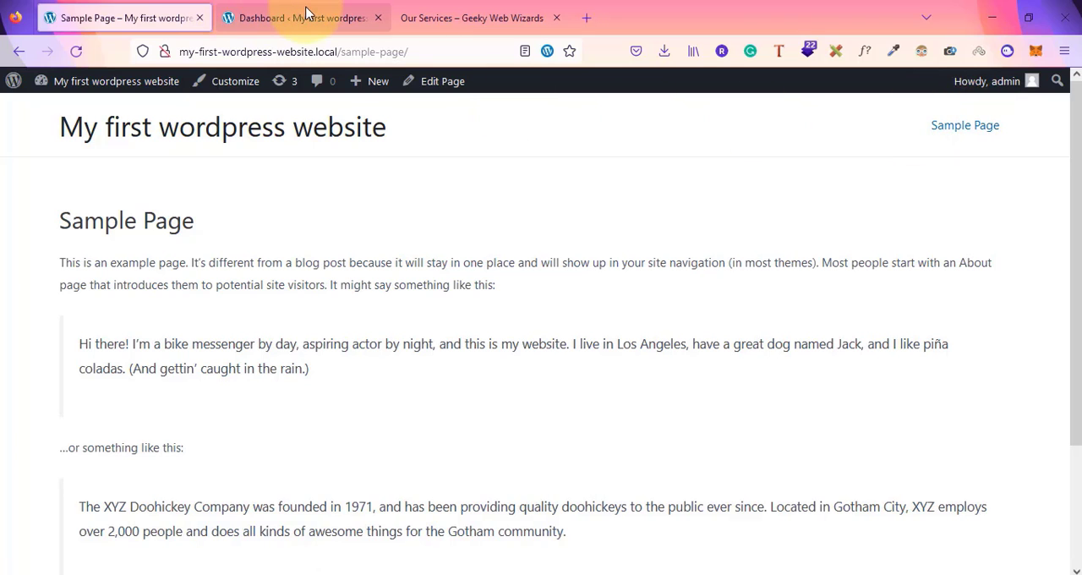
# Open the Menus page under Appearance in the site dashboard
pyautogui.click(307, 15)
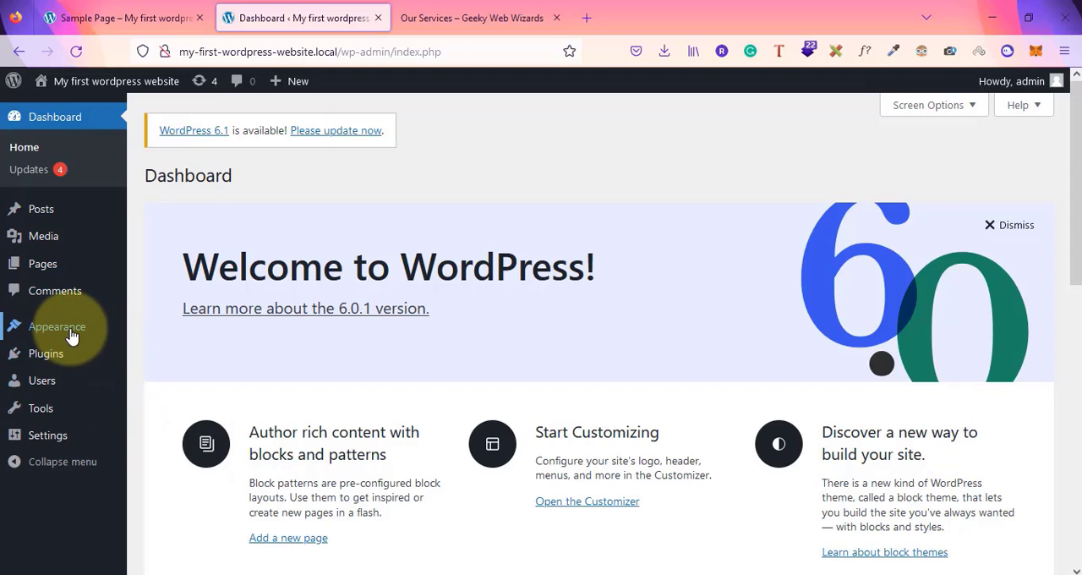
pyautogui.moveTo(71, 336)
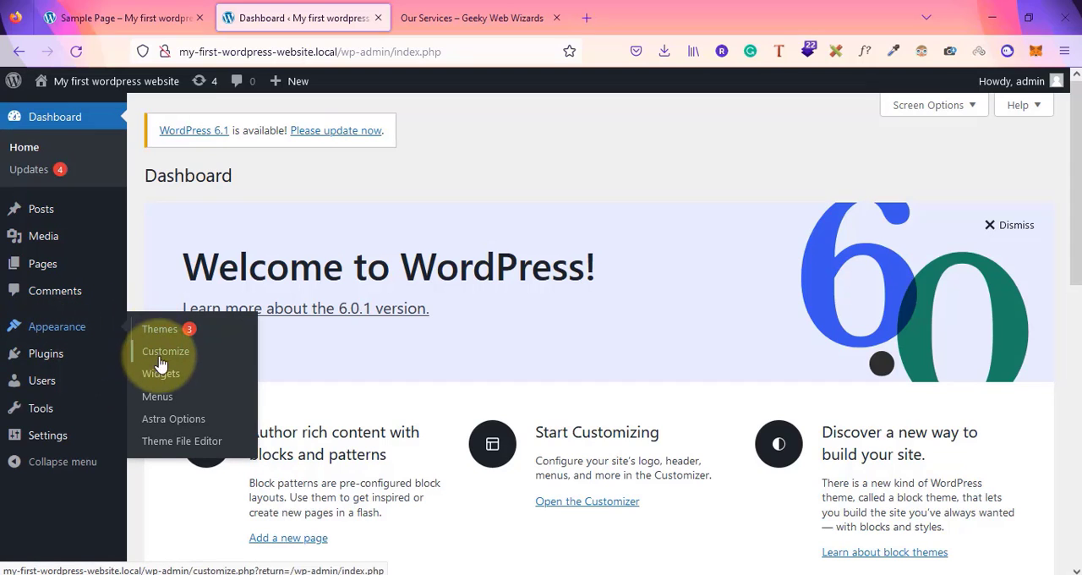
pyautogui.click(145, 401)
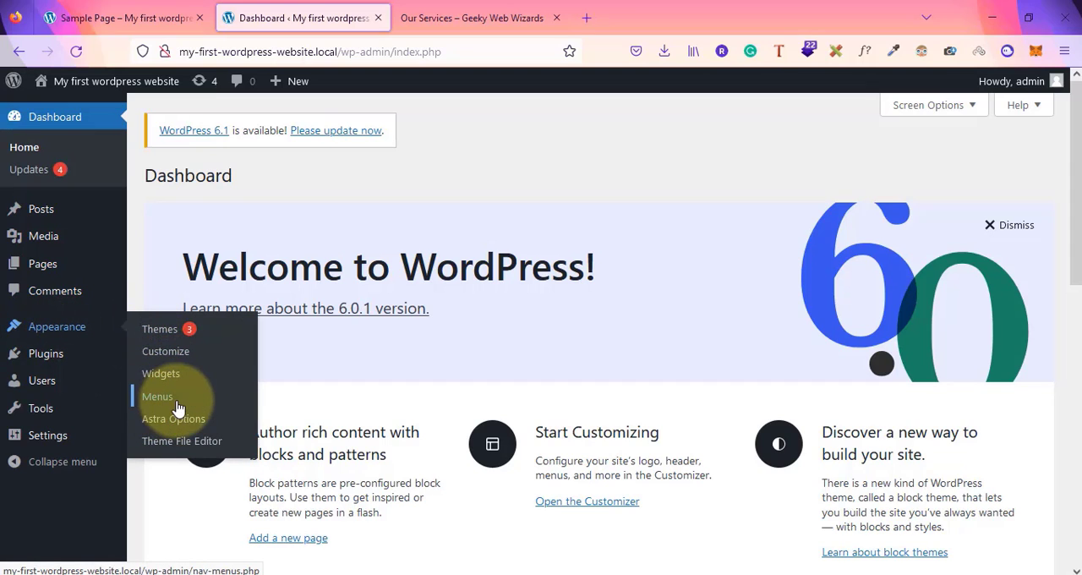
pyautogui.click(159, 401)
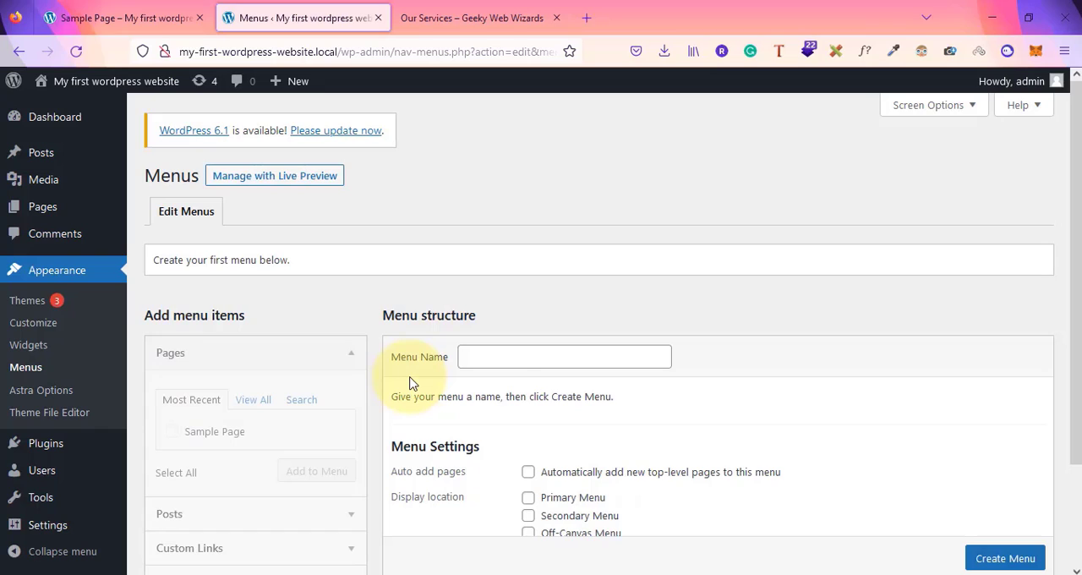
pyautogui.scroll(-2, 411, 383)
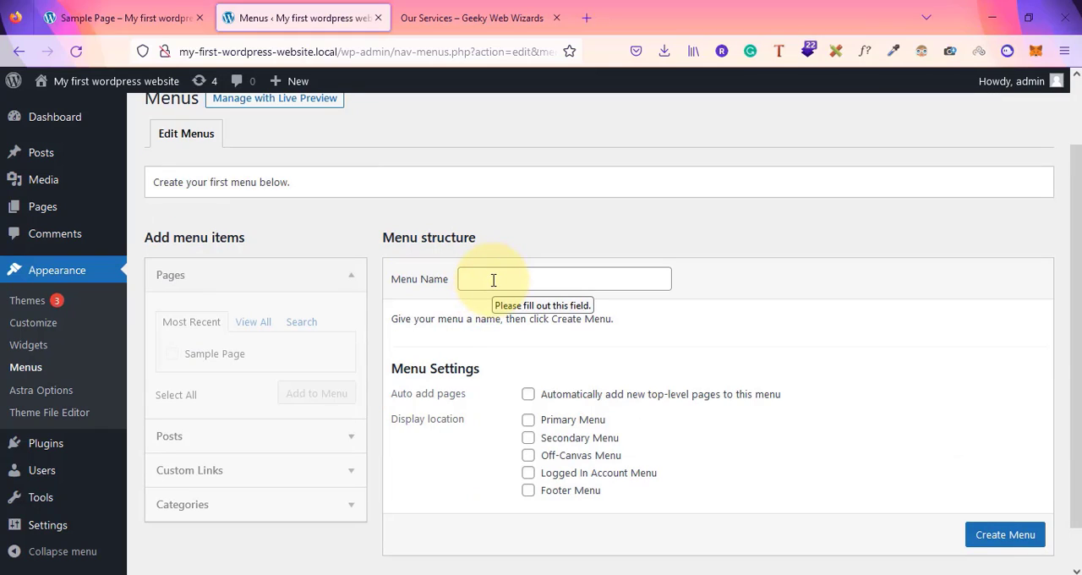
# Create a menu named "primary main menu" that auto-adds new top-level pages and displays in the Primary Menu location
pyautogui.click(493, 279)
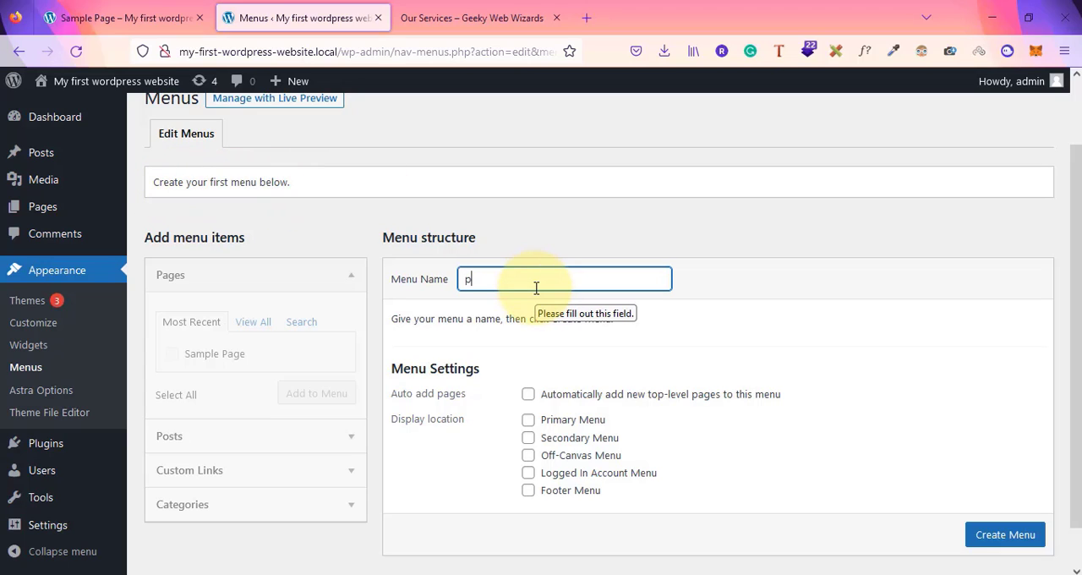
pyautogui.write('mary main menu')
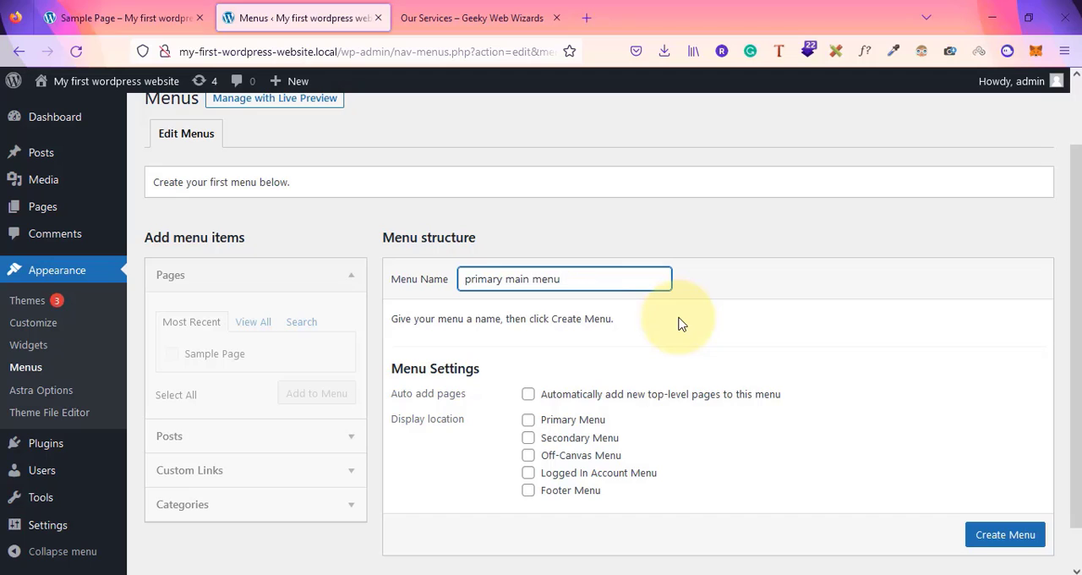
pyautogui.click(528, 395)
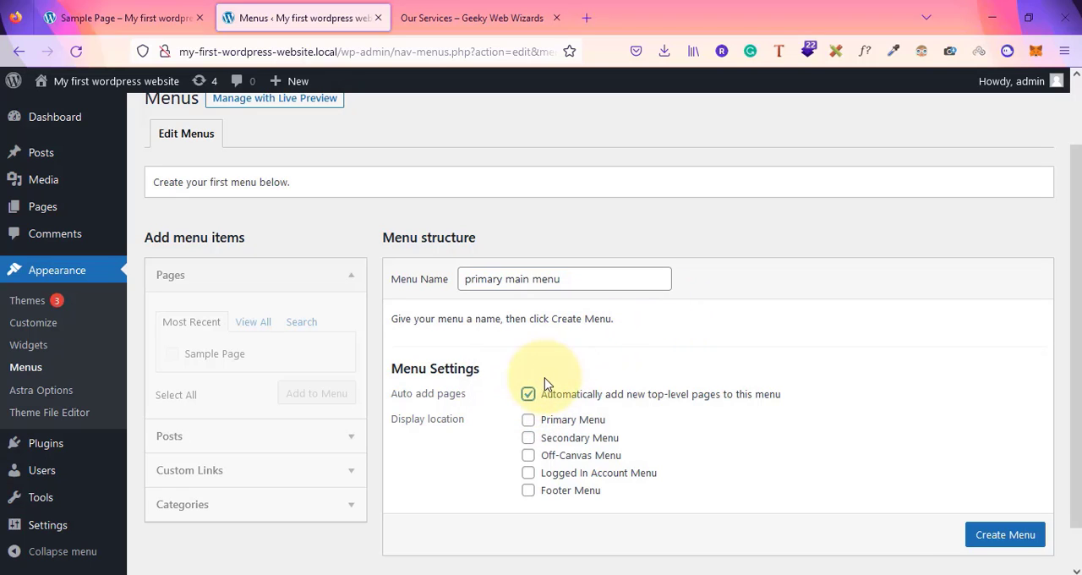
pyautogui.click(529, 422)
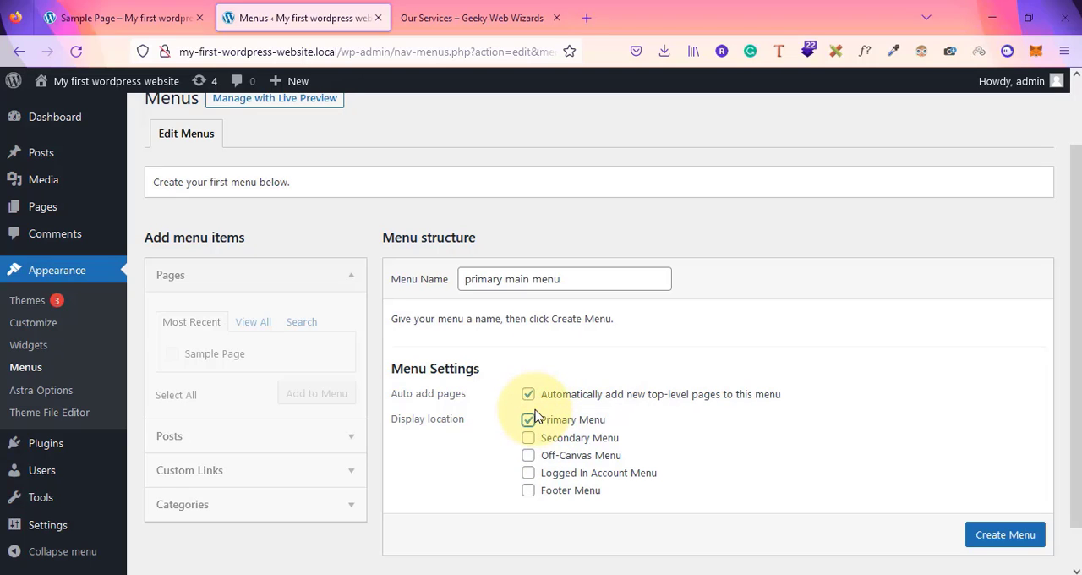
pyautogui.scroll(-1, 1011, 536)
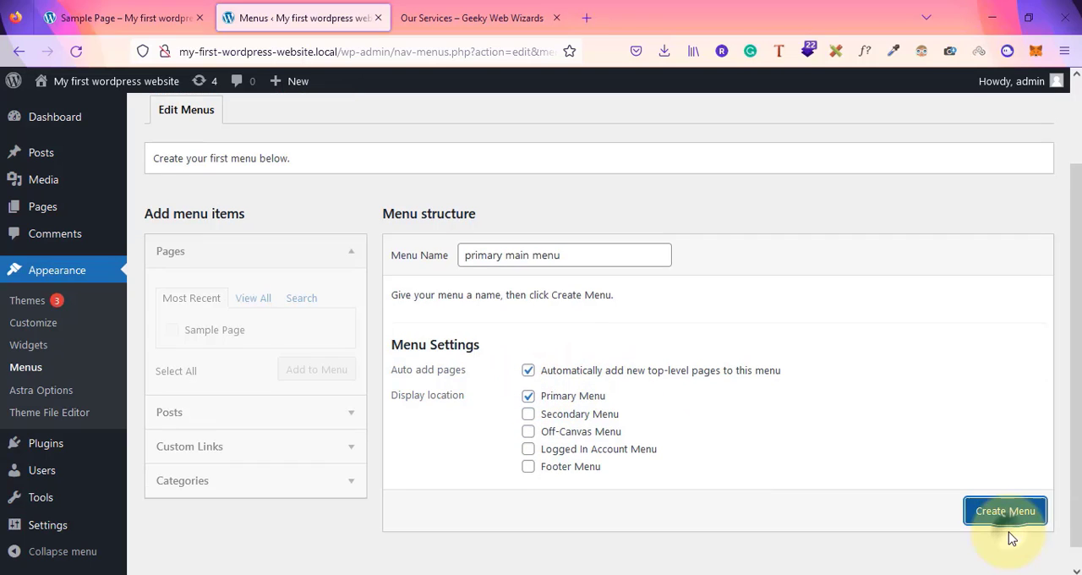
pyautogui.click(1025, 514)
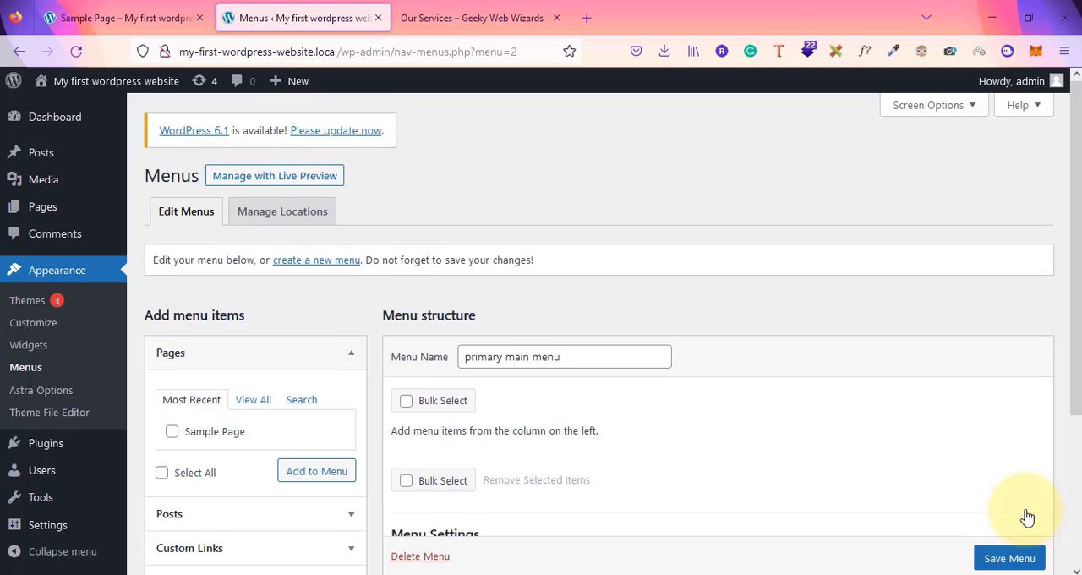
# Review the new menu's structure and settings sections on the menu editing page
pyautogui.scroll(-3, 854, 488)
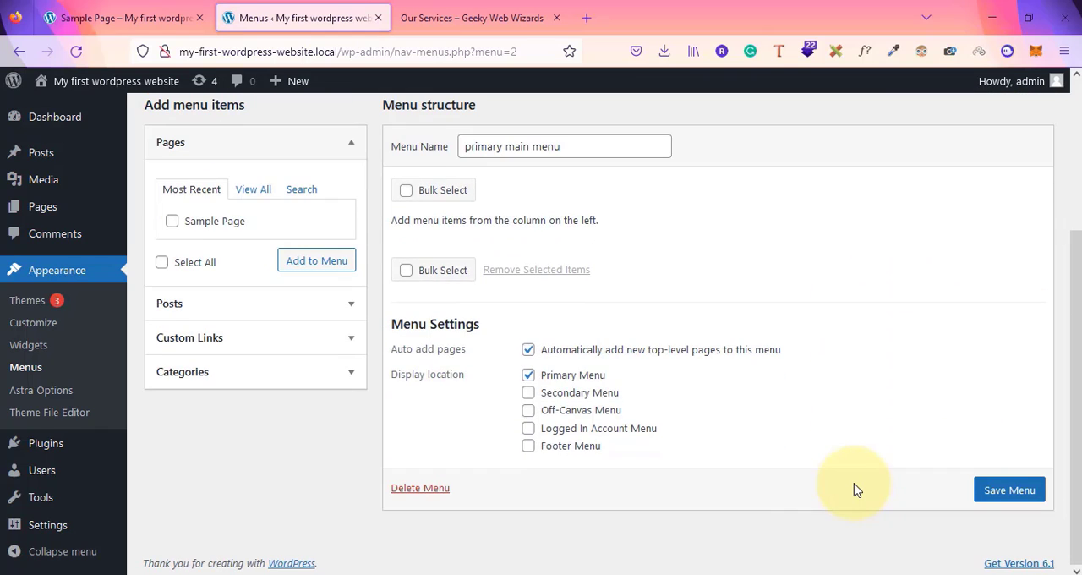
pyautogui.scroll(3, 853, 488)
pyautogui.scroll(-3, 856, 423)
pyautogui.scroll(3, 857, 425)
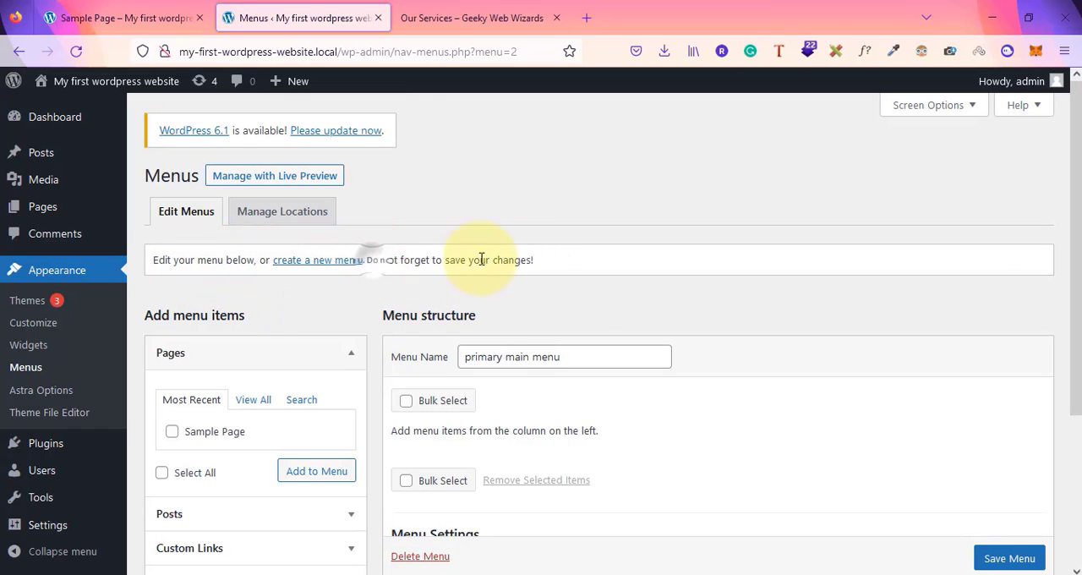
pyautogui.moveTo(369, 258); pyautogui.dragTo(550, 268)
pyautogui.click(550, 253)
pyautogui.scroll(-5, 594, 304)
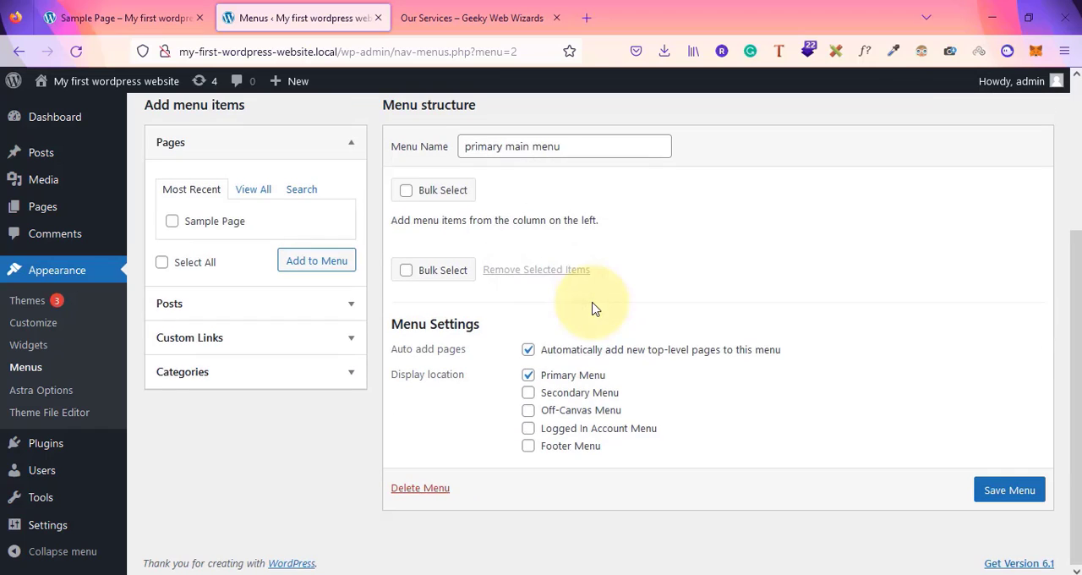
pyautogui.scroll(1, 594, 305)
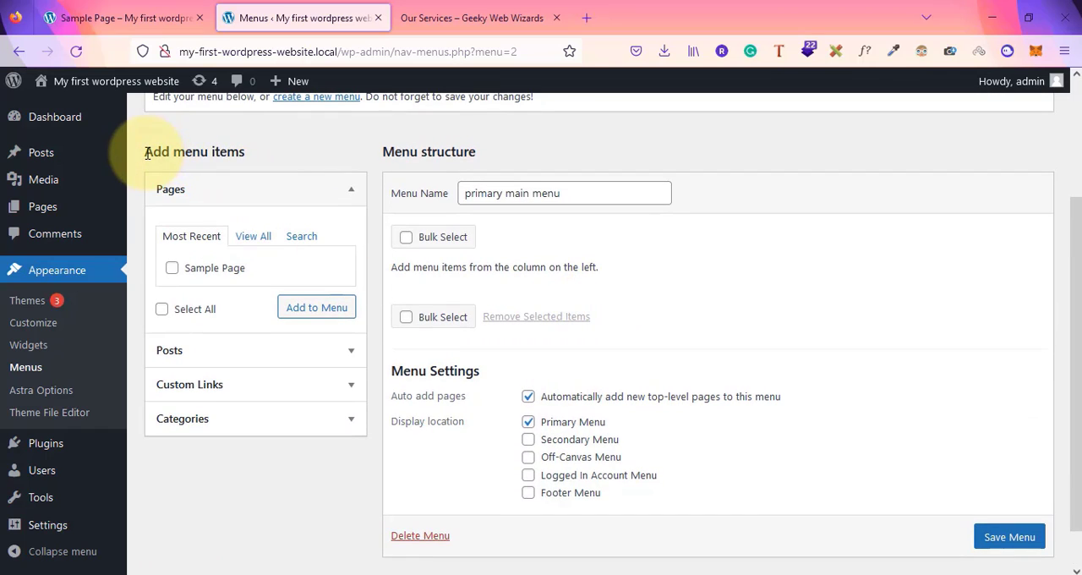
pyautogui.moveTo(145, 152); pyautogui.dragTo(261, 152)
pyautogui.moveTo(391, 152); pyautogui.dragTo(463, 154)
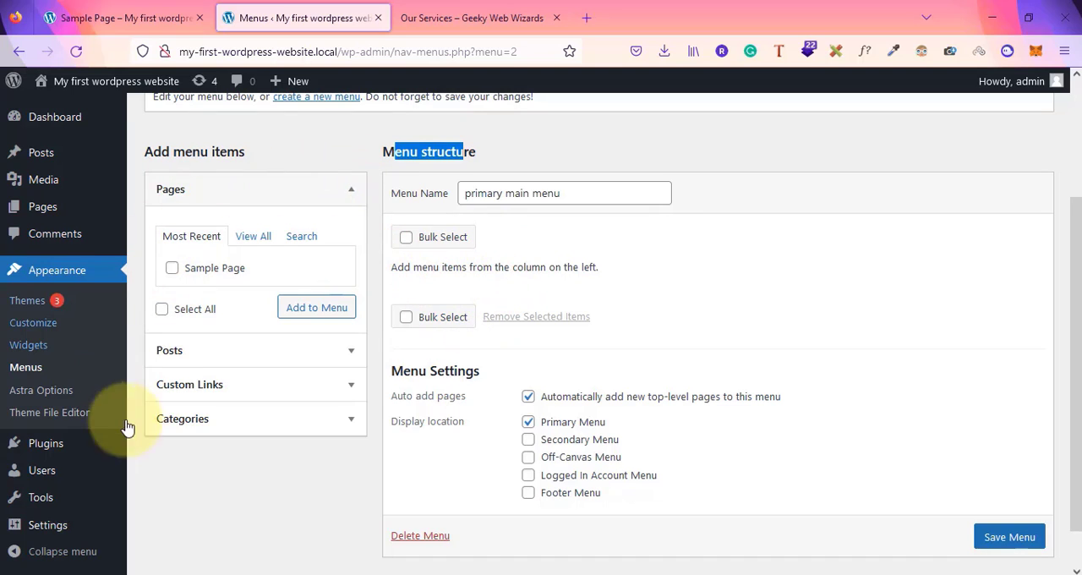
# Expand and collapse the Pages and Posts panels to examine the available menu item sources
pyautogui.click(168, 191)
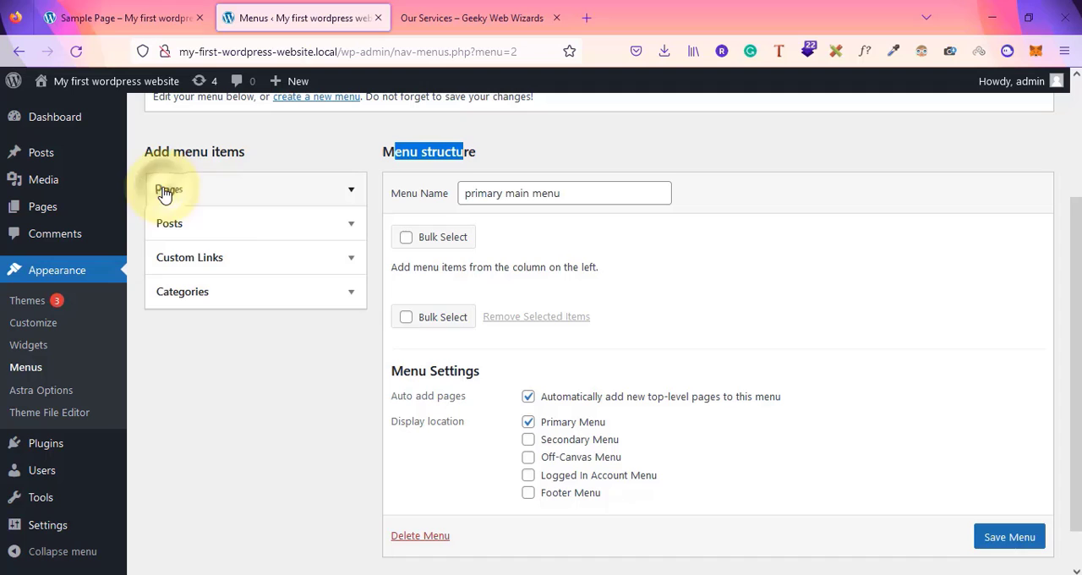
pyautogui.click(210, 229)
pyautogui.click(209, 230)
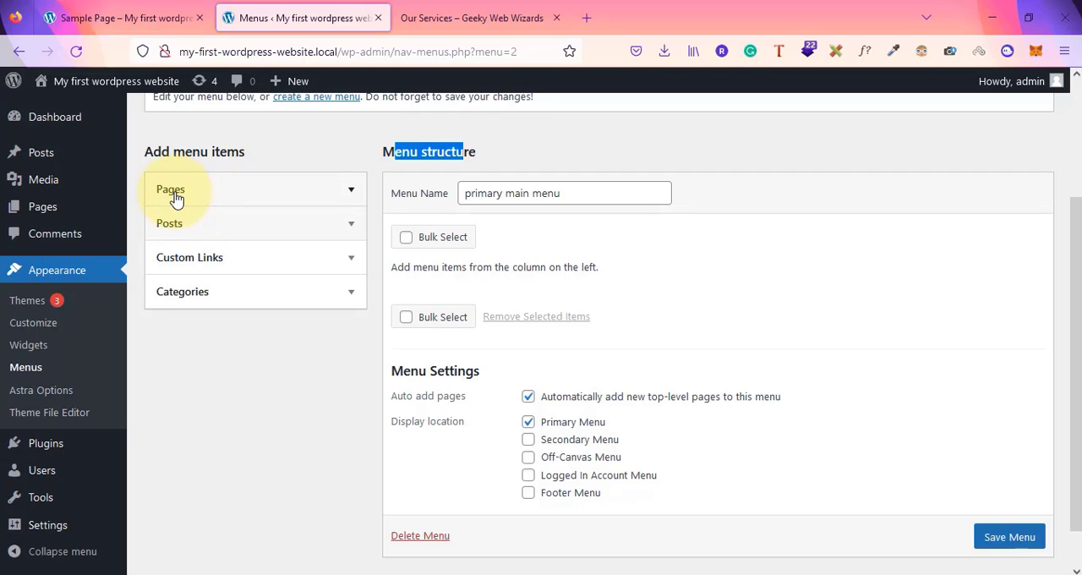
pyautogui.click(178, 228)
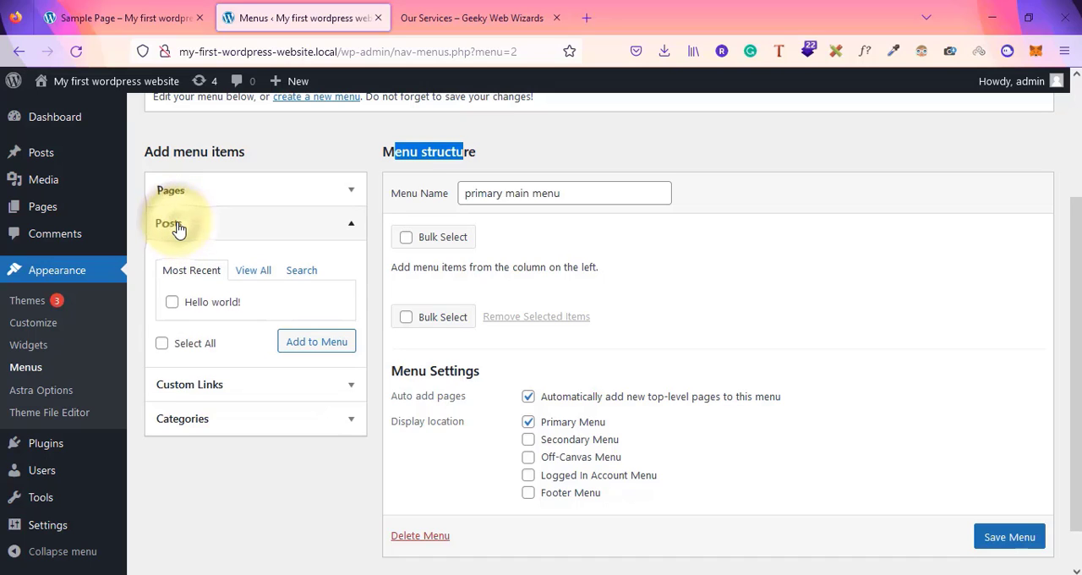
pyautogui.click(173, 224)
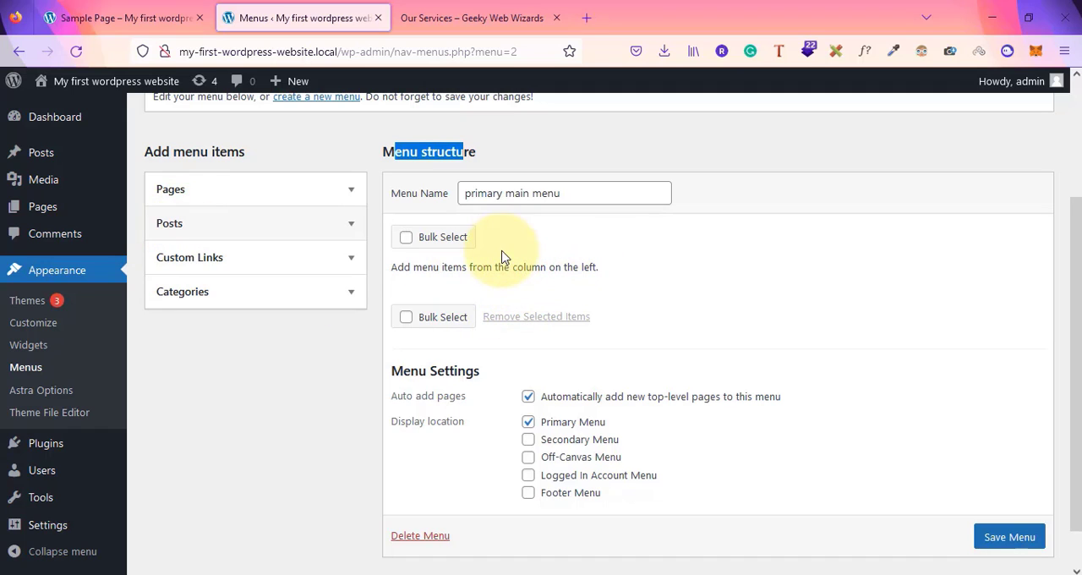
# Add a custom link with URL "#" and link text "About Us" to the menu
pyautogui.click(195, 262)
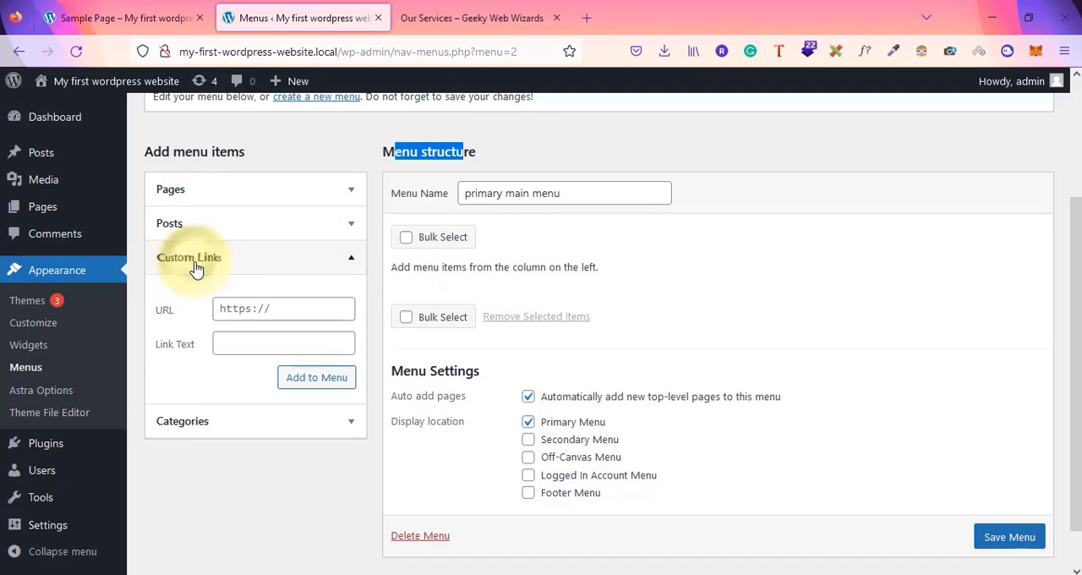
pyautogui.click(240, 312)
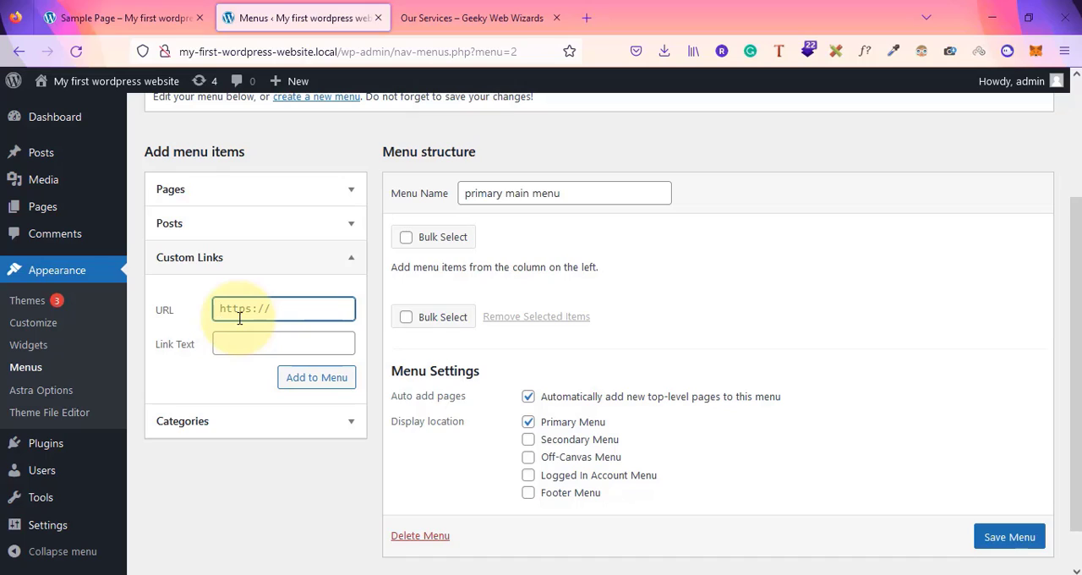
pyautogui.write('#')
pyautogui.press('BackSpace')
pyautogui.write('@')
pyautogui.press('BackSpace')
pyautogui.press('BackSpace')
pyautogui.press('BackSpace')
pyautogui.write('#')
pyautogui.click(239, 354)
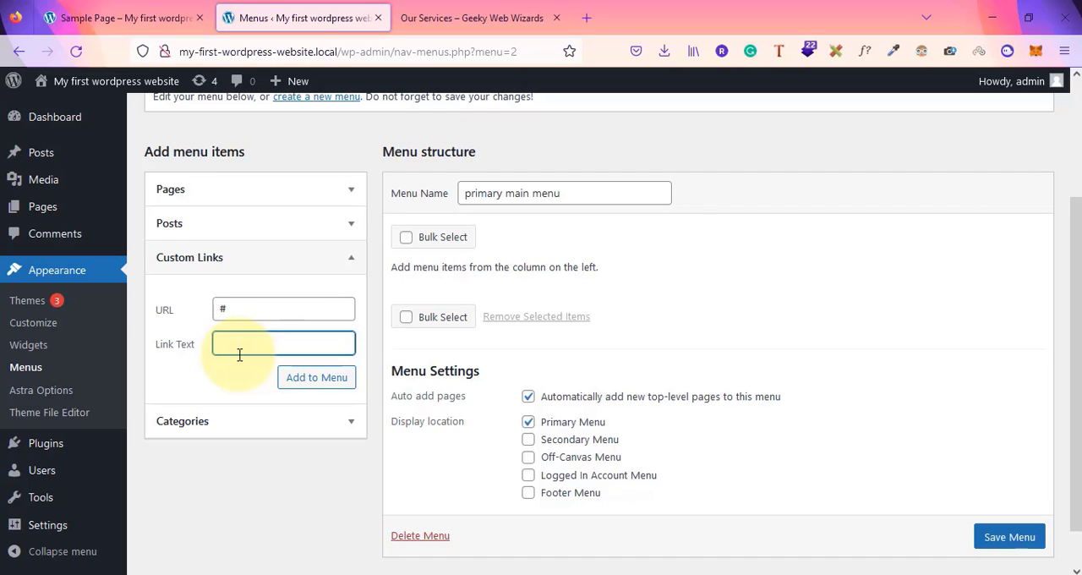
pyautogui.write('About Us')
pyautogui.click(320, 384)
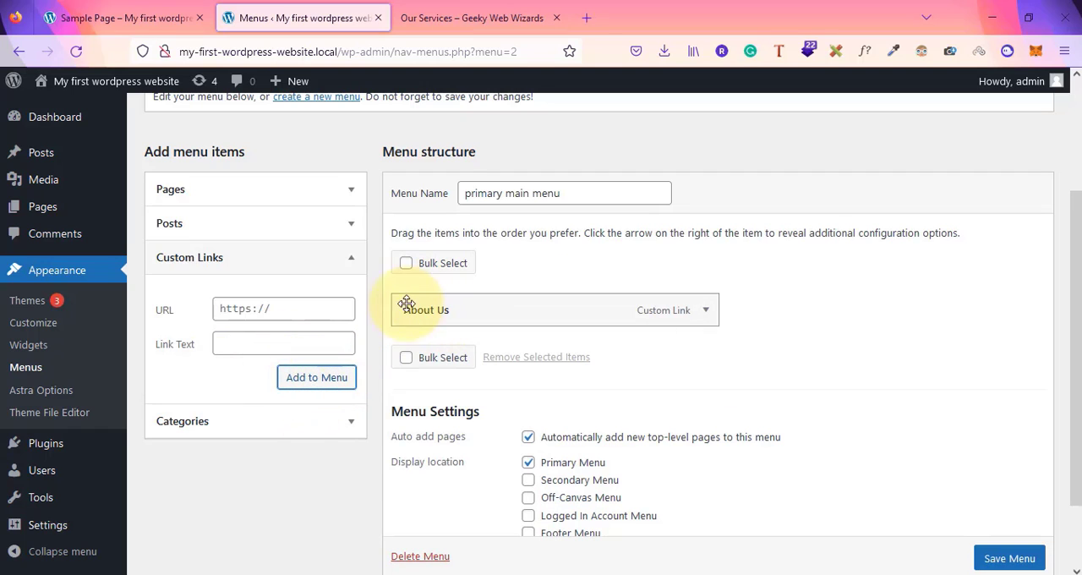
# Add a custom link with URL "#" and link text "Our Services" to the menu
pyautogui.click(234, 311)
pyautogui.write('#')
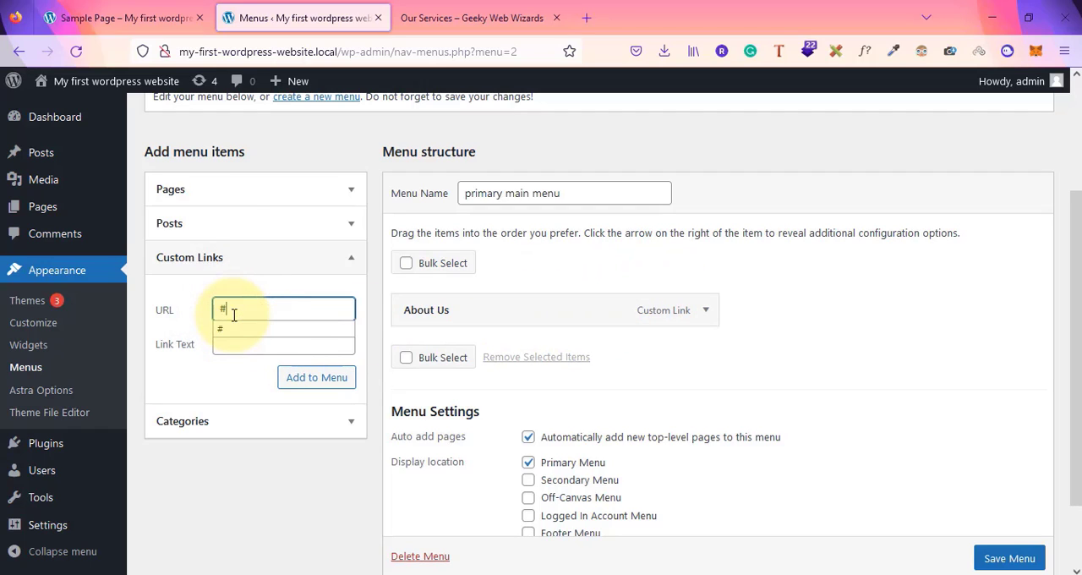
pyautogui.press('Tab')
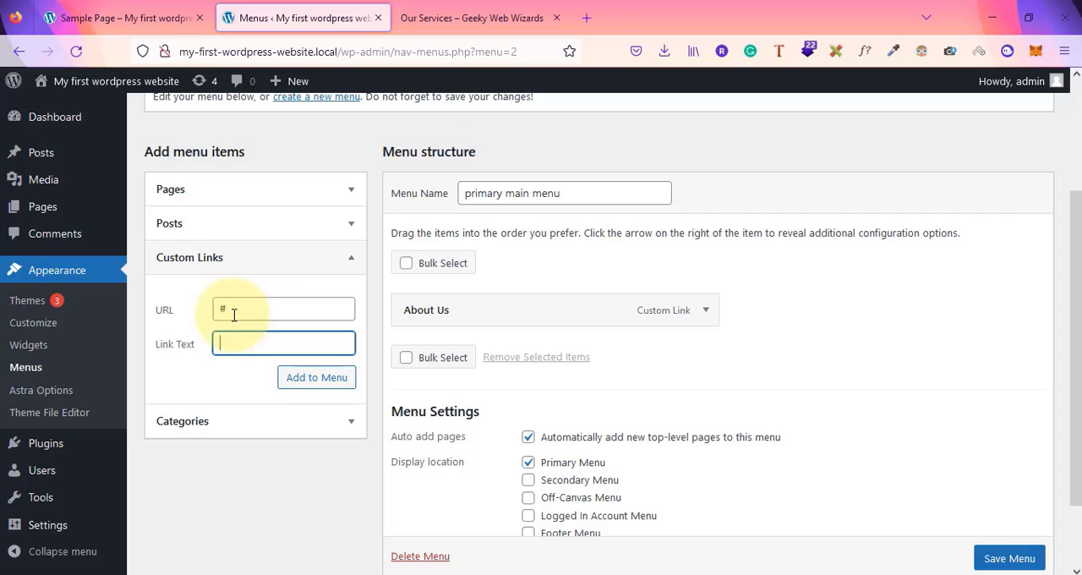
pyautogui.write('Our Services')
pyautogui.click(339, 380)
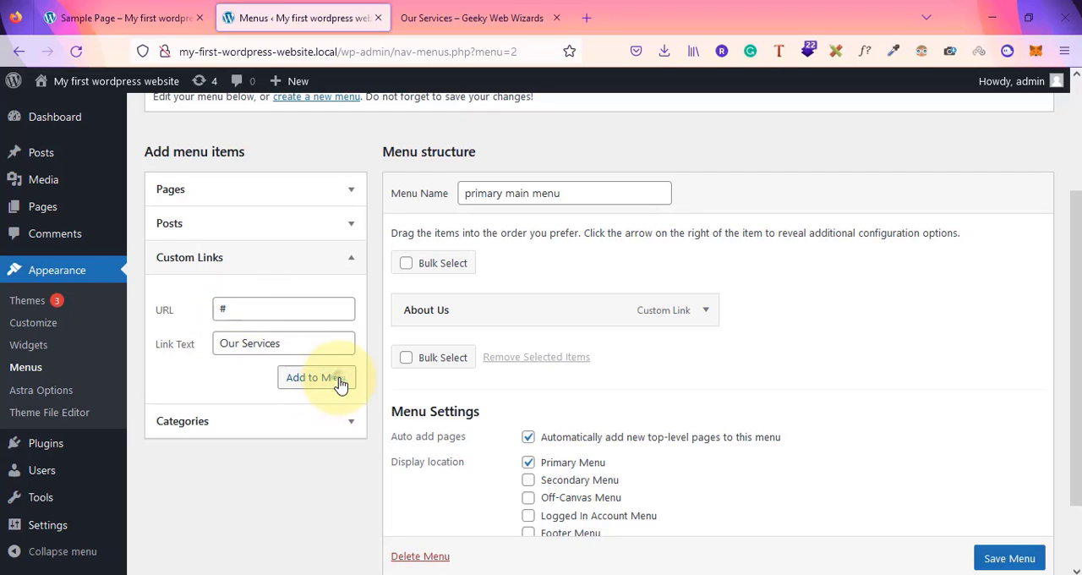
# Add a custom link with URL "#" and link text "Our Products" to the menu
pyautogui.click(305, 308)
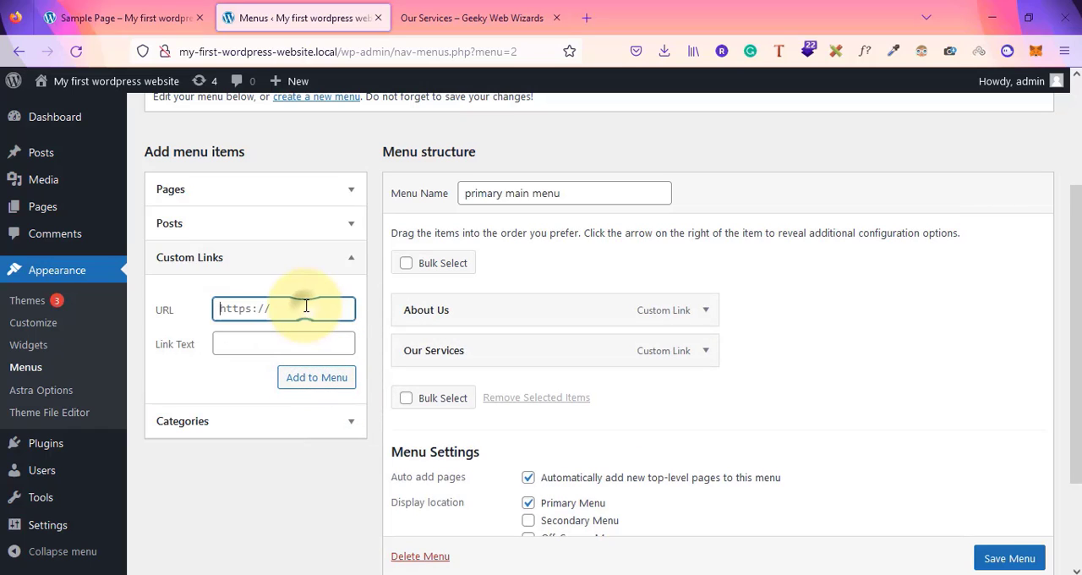
pyautogui.write('#')
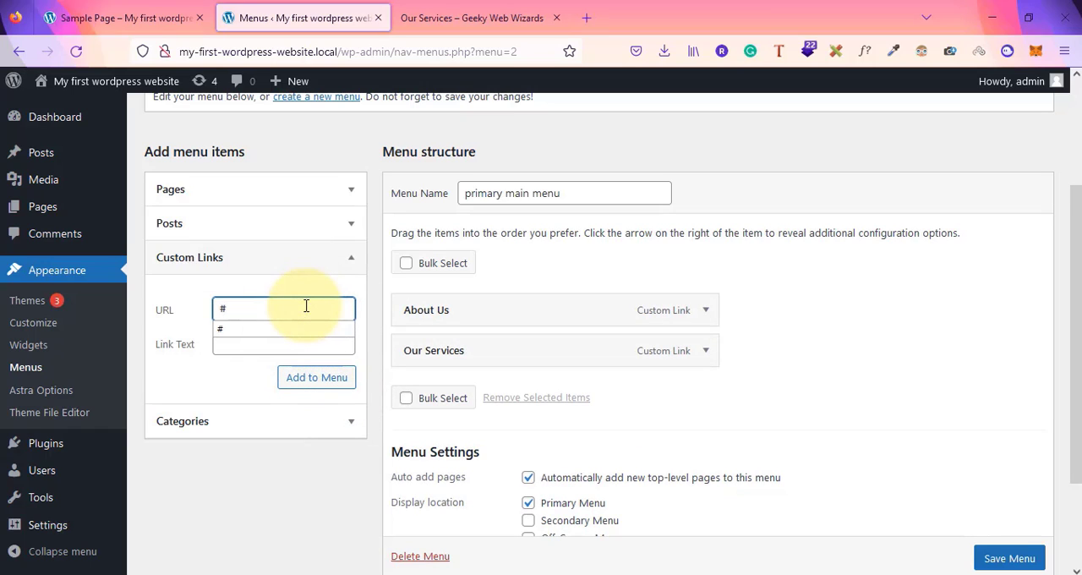
pyautogui.press('Tab')
pyautogui.click(306, 308)
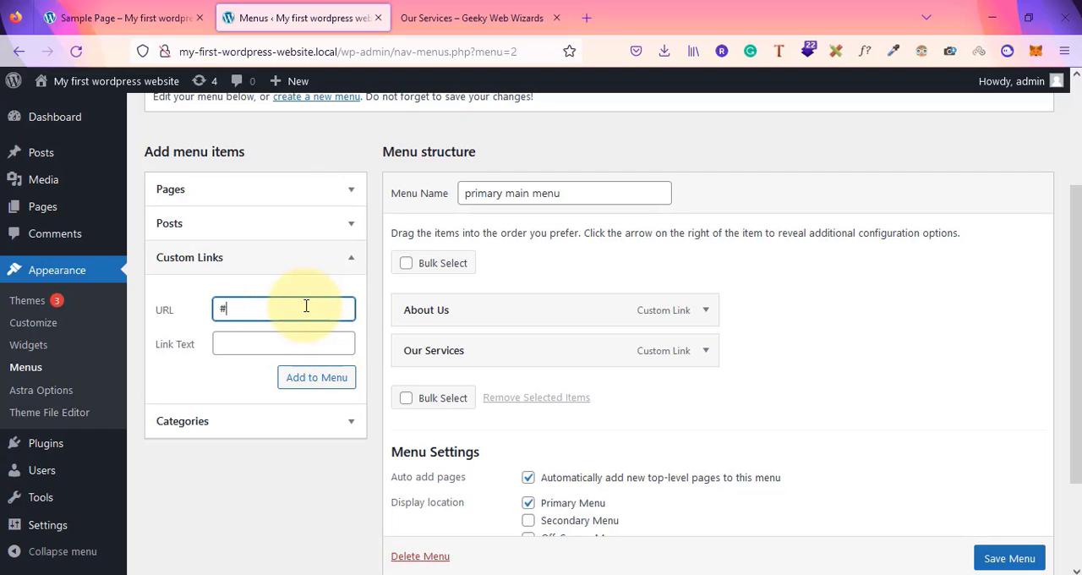
pyautogui.click(256, 343)
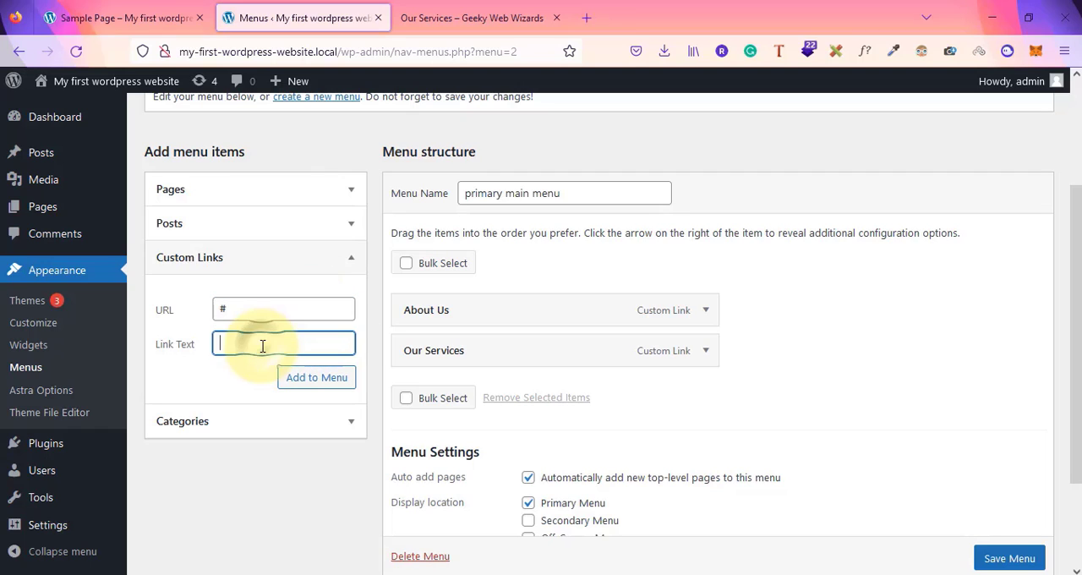
pyautogui.moveTo(240, 309); pyautogui.dragTo(197, 302)
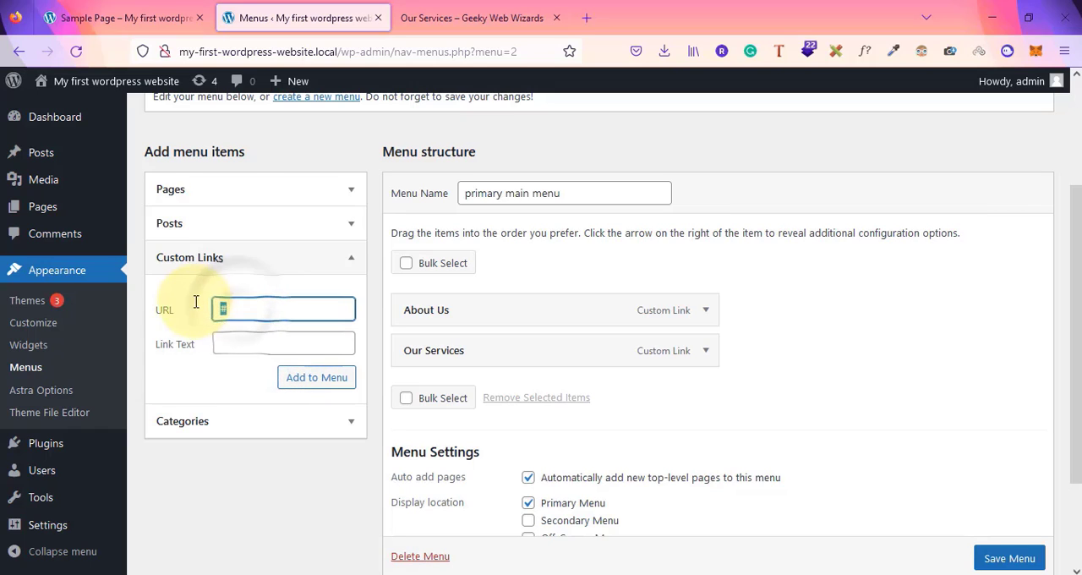
pyautogui.click(246, 327)
pyautogui.click(250, 338)
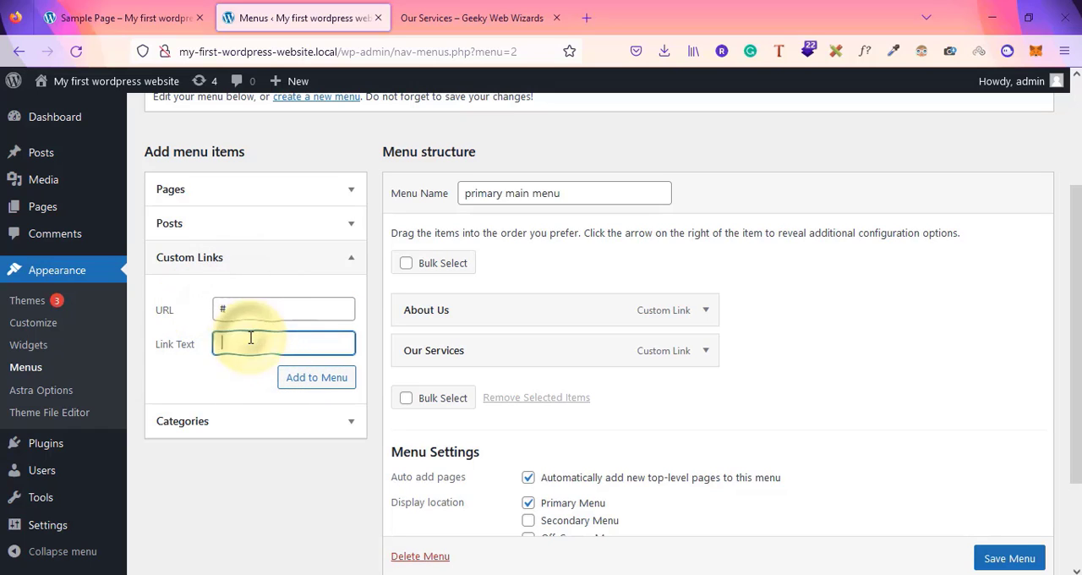
pyautogui.write('Our Products')
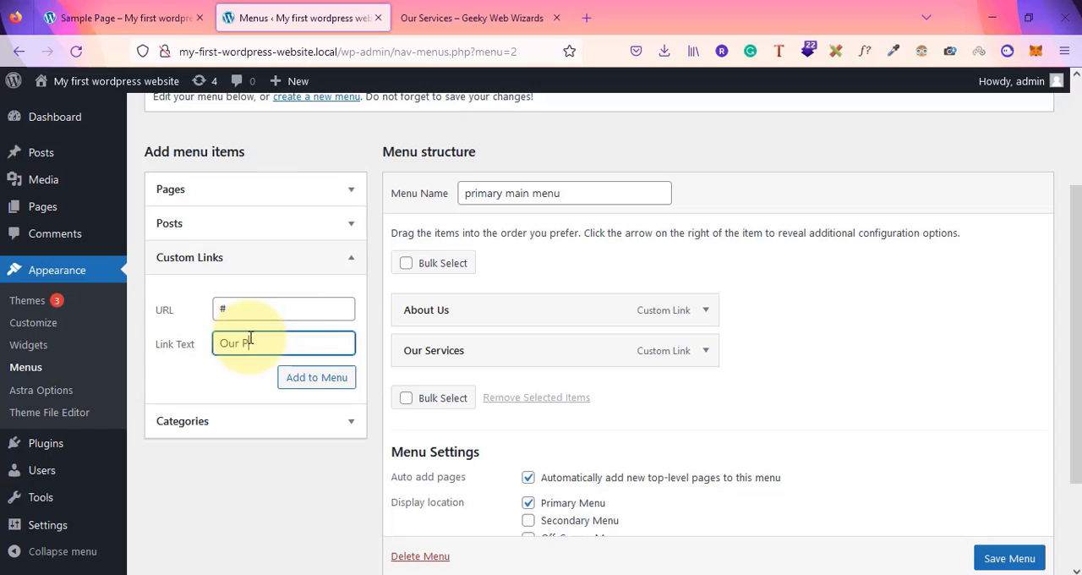
pyautogui.click(315, 380)
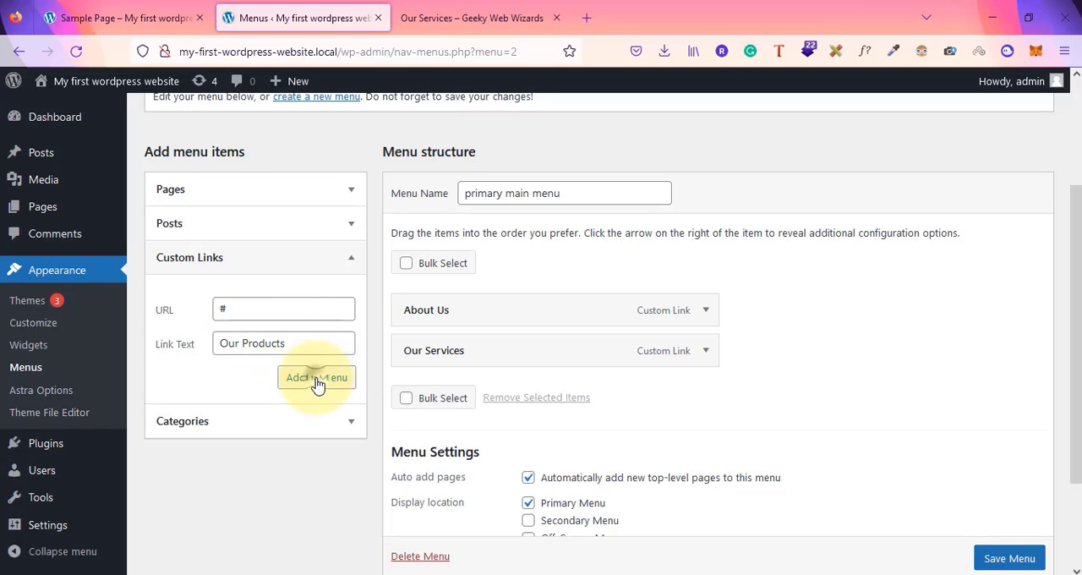
pyautogui.click(266, 310)
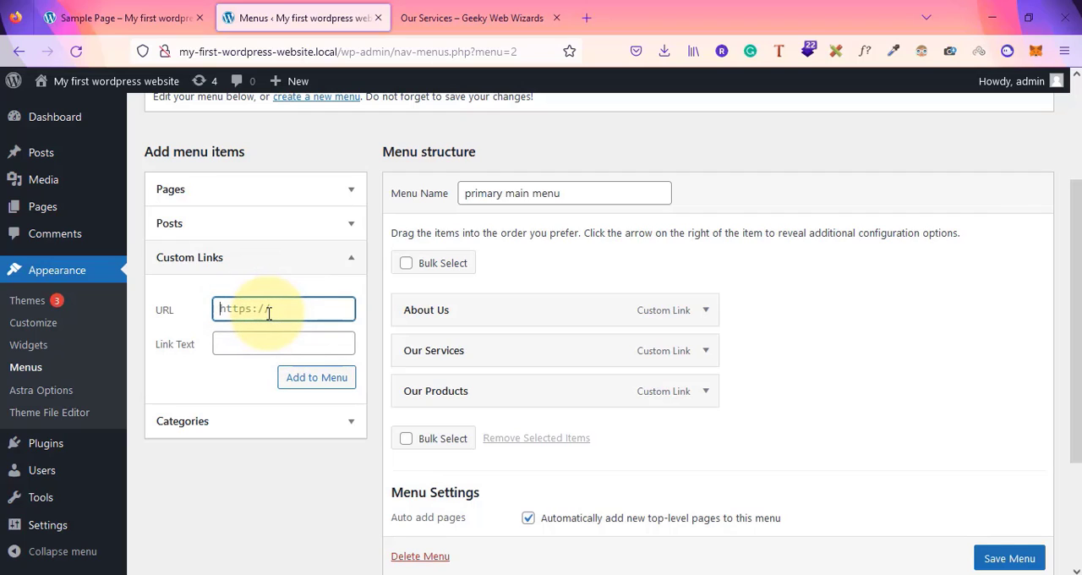
pyautogui.write('https://google.com')
pyautogui.press('Tab')
pyautogui.write('O')
pyautogui.press('BackSpace')
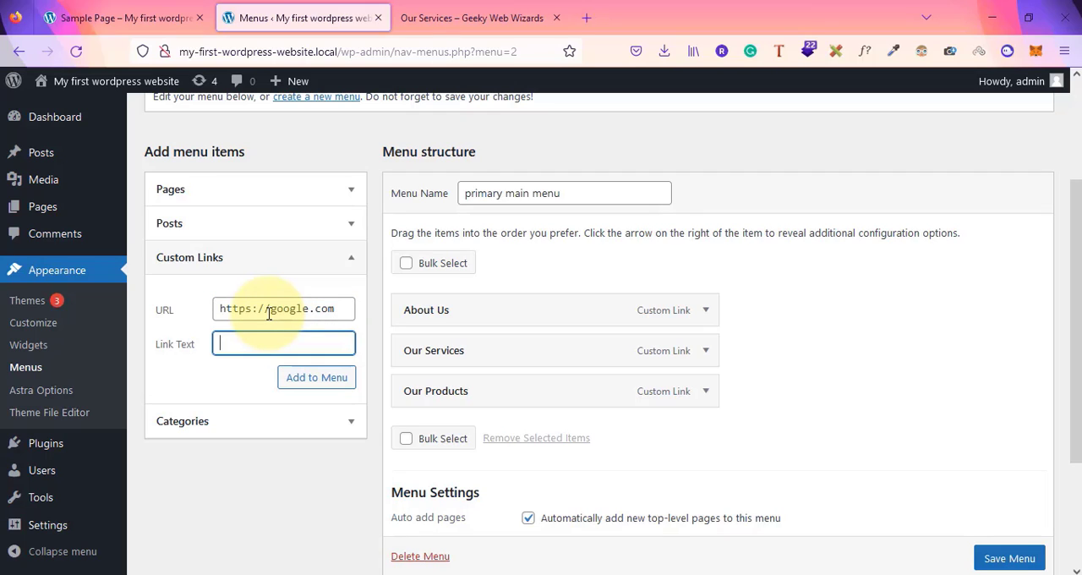
pyautogui.write('Go to google')
pyautogui.click(311, 387)
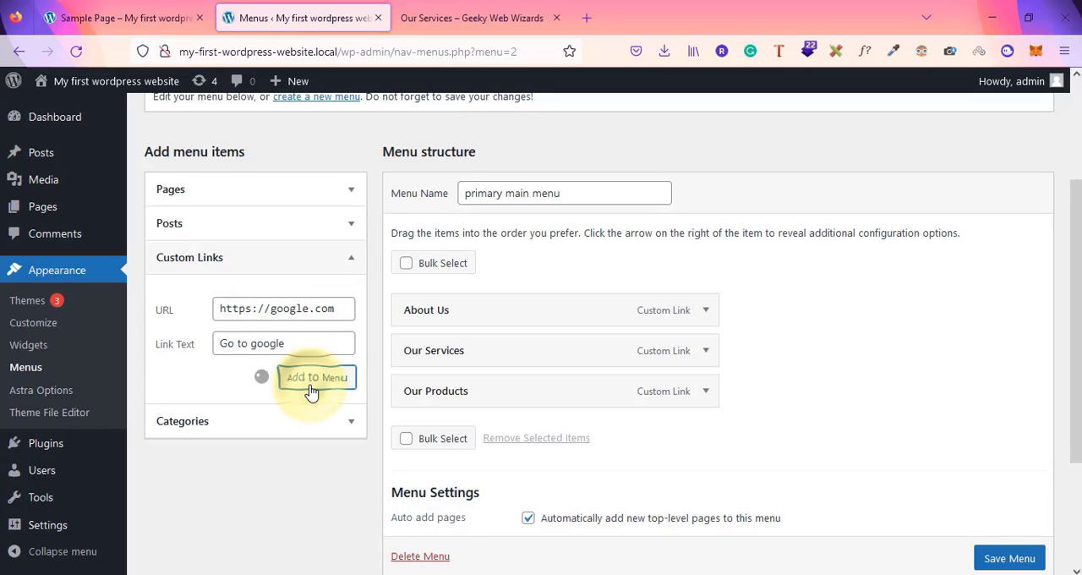
# Add a custom link labelled "Contact Us" to the menu
pyautogui.click(277, 313)
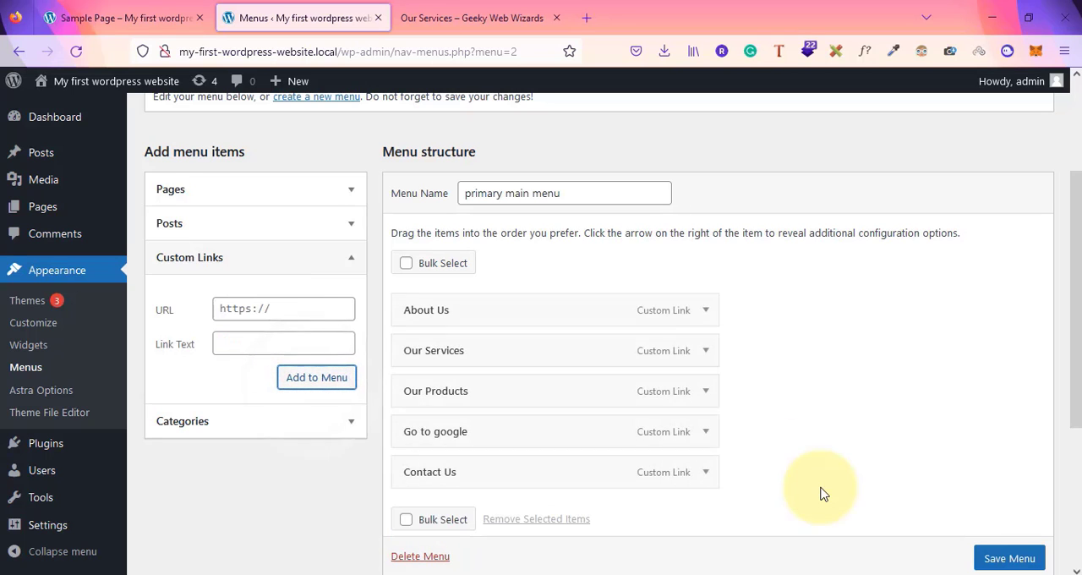
pyautogui.scroll(-3, 821, 495)
pyautogui.scroll(5, 732, 400)
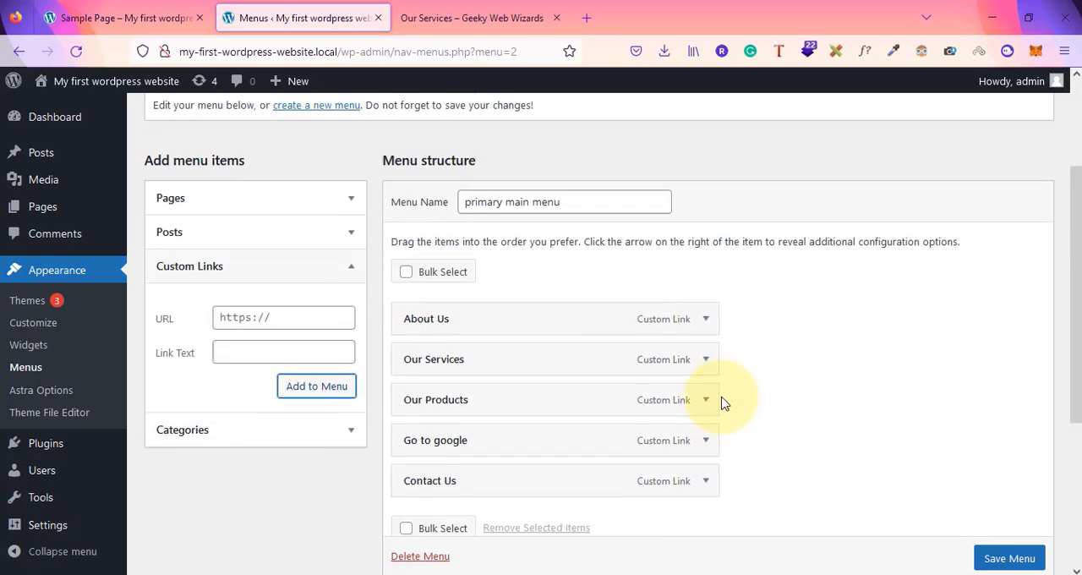
# Save the primary main menu and view its links on the front-end site
pyautogui.scroll(-2, 501, 430)
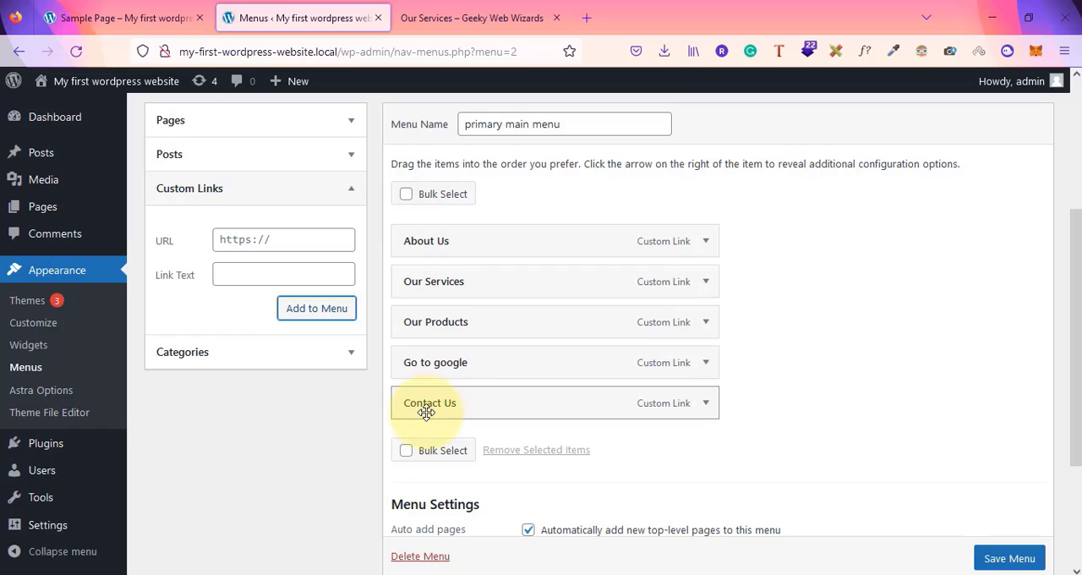
pyautogui.click(706, 283)
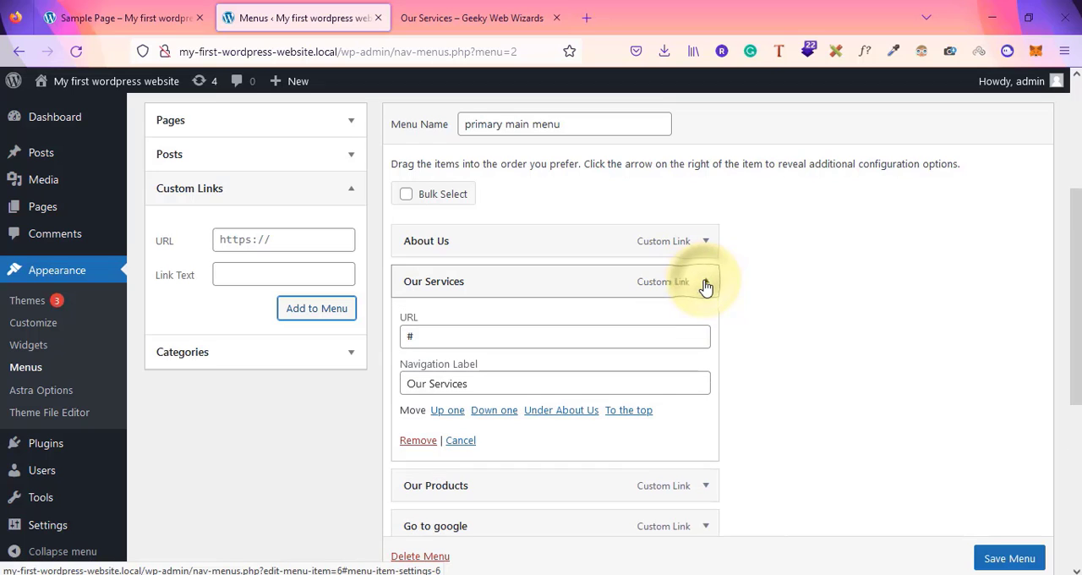
pyautogui.click(705, 283)
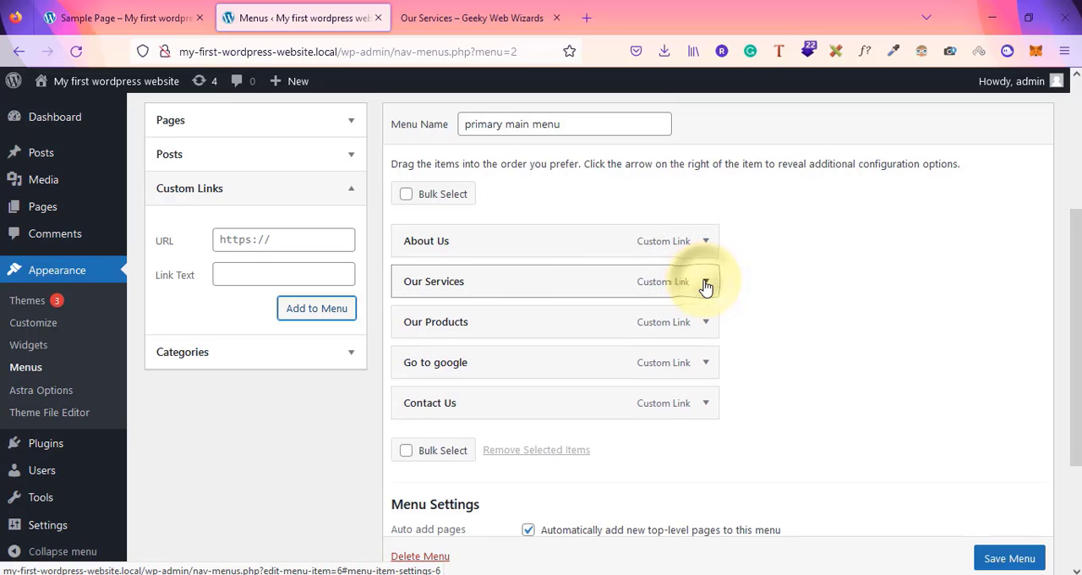
pyautogui.click(1007, 559)
pyautogui.scroll(-1, 1010, 562)
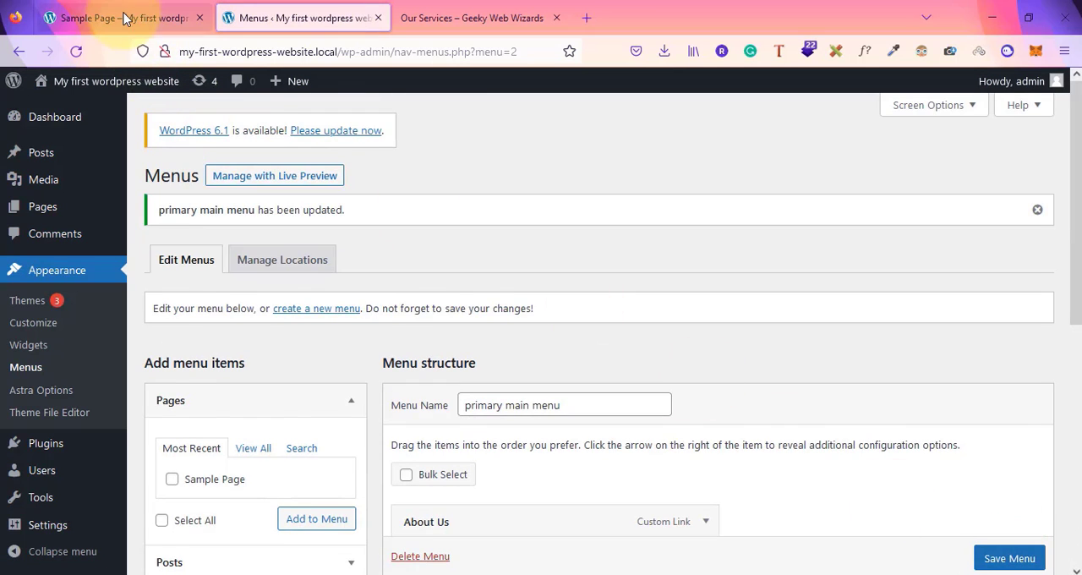
pyautogui.click(102, 18)
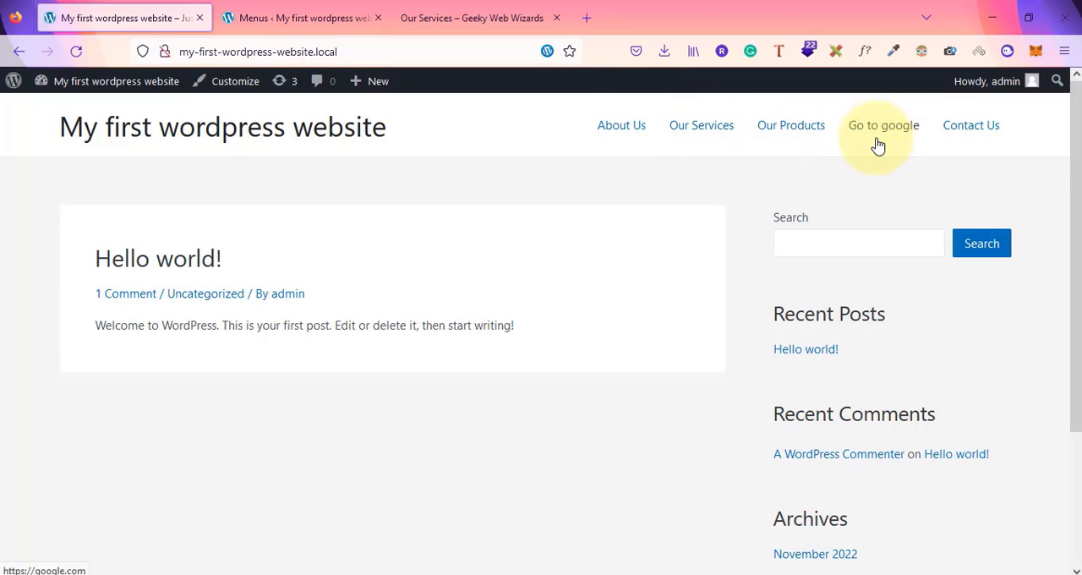
pyautogui.click(316, 12)
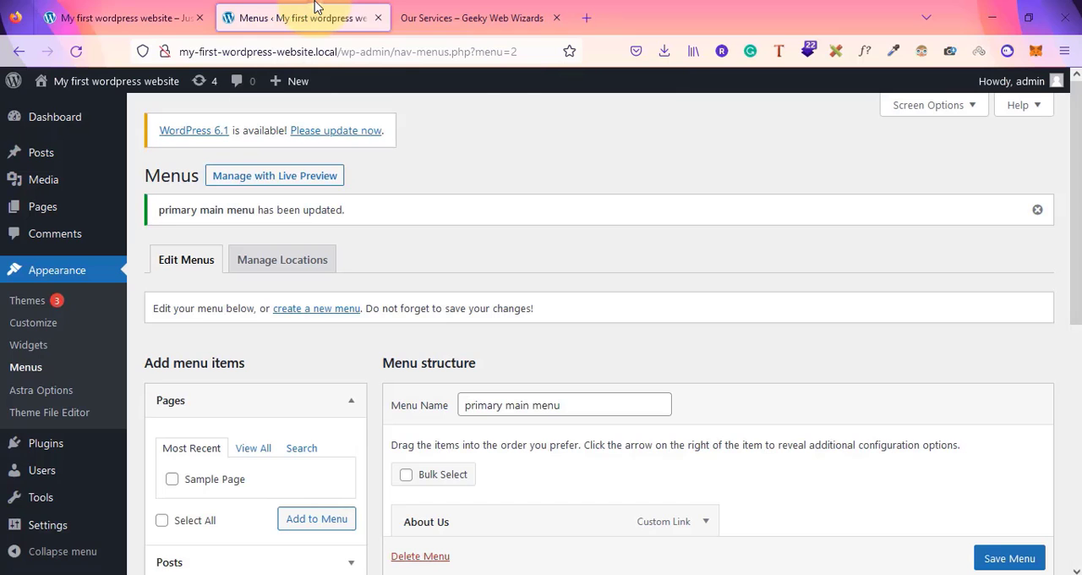
# Rename the "Our Services" menu item's navigation label to "Services"
pyautogui.scroll(-5, 862, 374)
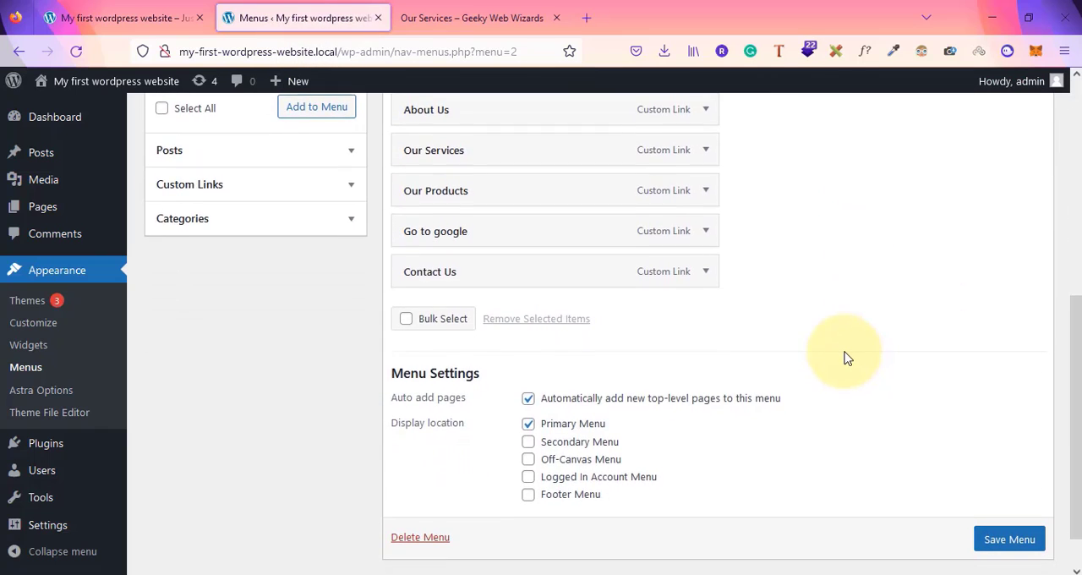
pyautogui.scroll(3, 845, 357)
pyautogui.scroll(-2, 784, 363)
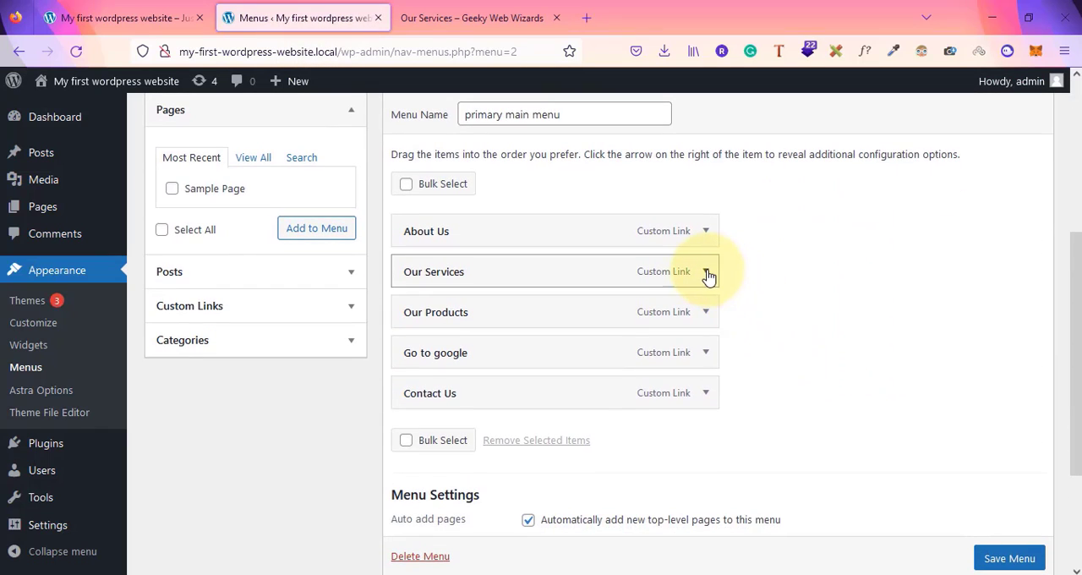
pyautogui.click(706, 272)
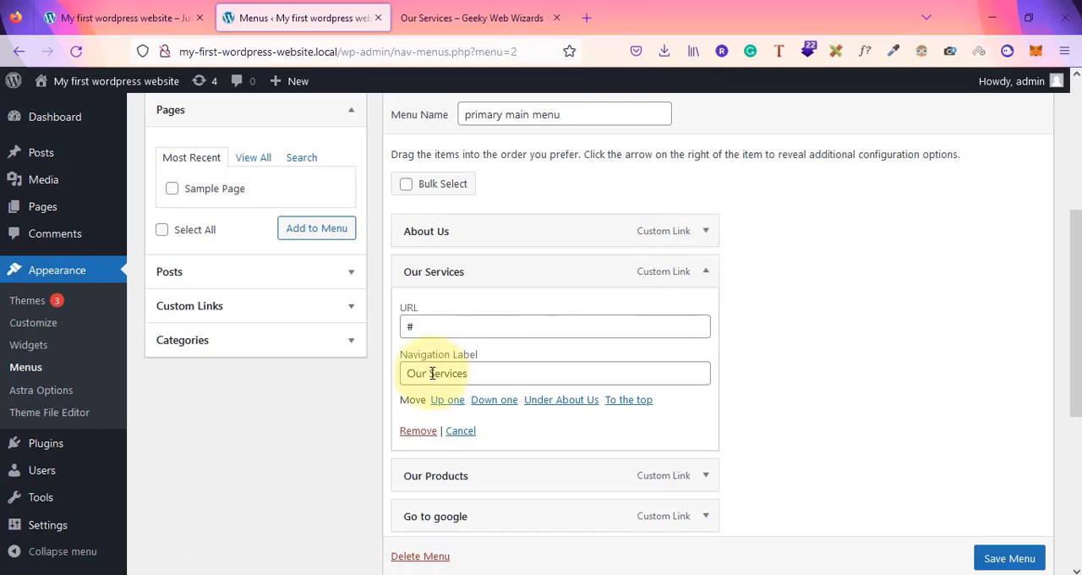
pyautogui.moveTo(431, 373); pyautogui.dragTo(321, 363)
pyautogui.press('BackSpace')
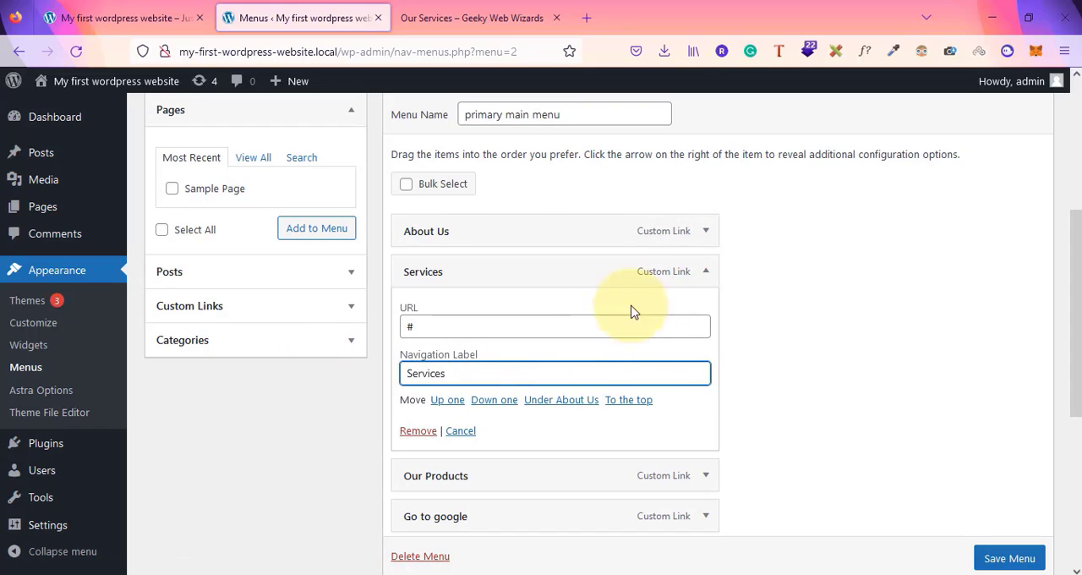
pyautogui.click(707, 272)
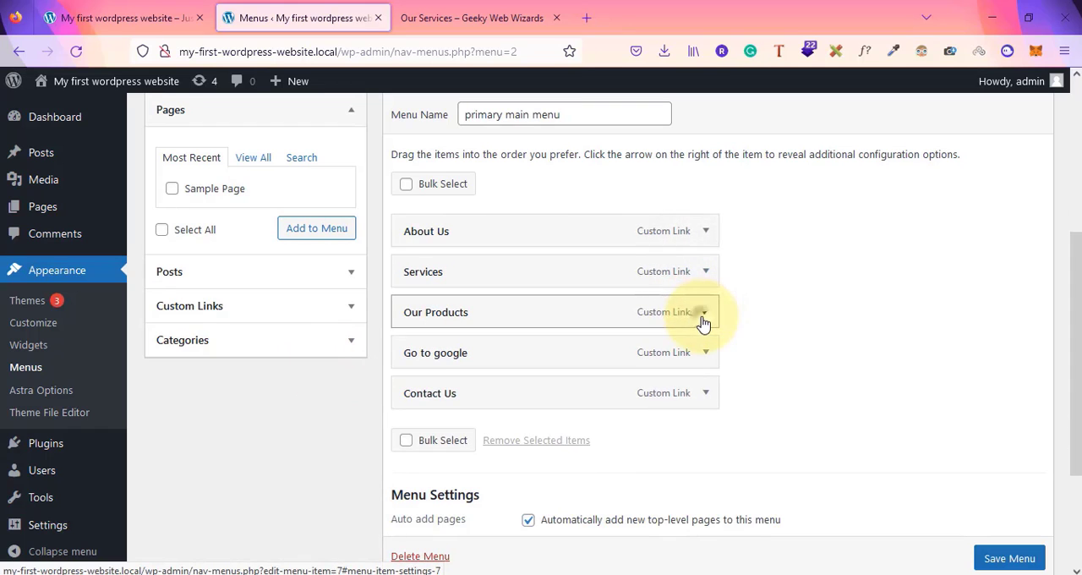
# Rename the "Our Products" menu item's navigation label to "Products"
pyautogui.click(705, 313)
pyautogui.moveTo(430, 413); pyautogui.dragTo(307, 425)
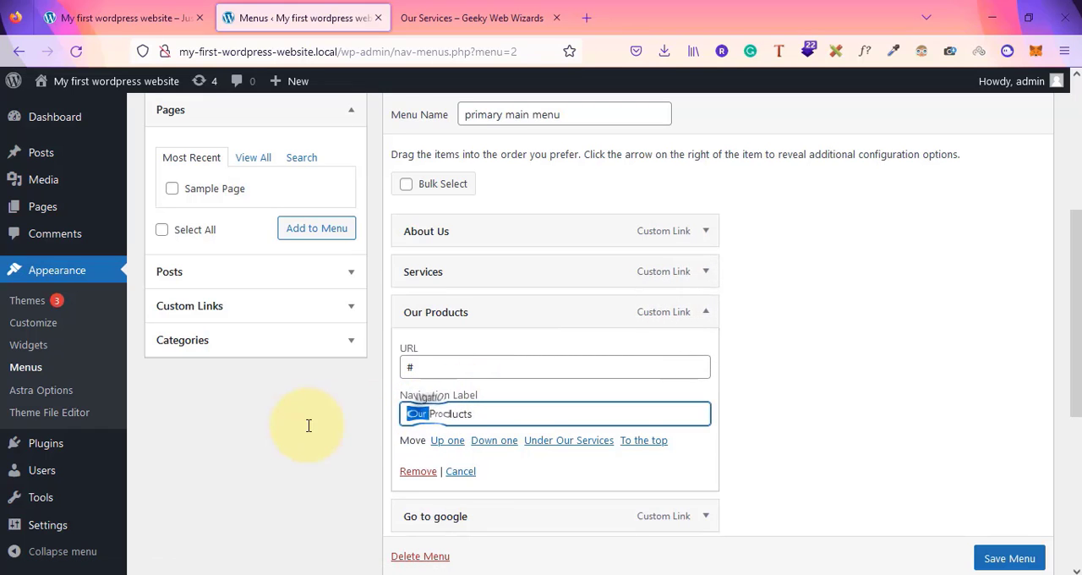
pyautogui.press('BackSpace')
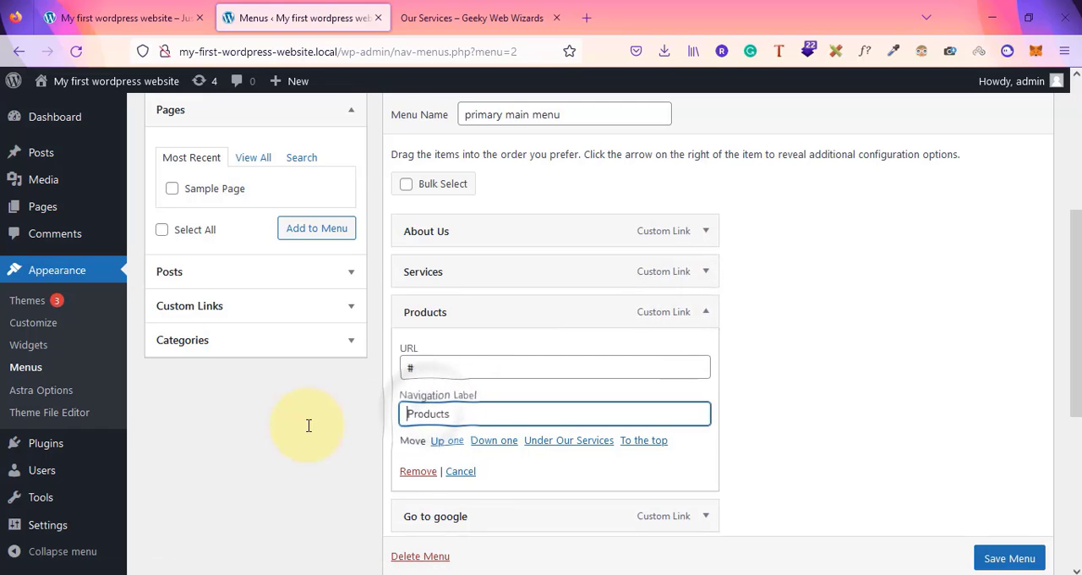
pyautogui.click(707, 313)
# Rename the "Go to google" menu item's navigation label to "Google"
pyautogui.click(703, 261)
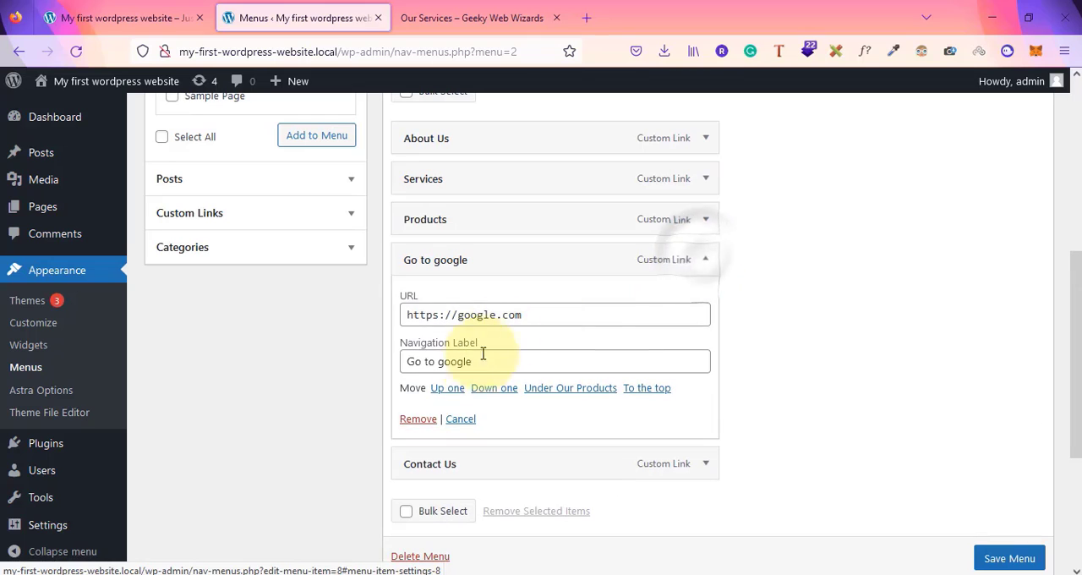
pyautogui.moveTo(473, 362); pyautogui.dragTo(73, 411)
pyautogui.write('G')
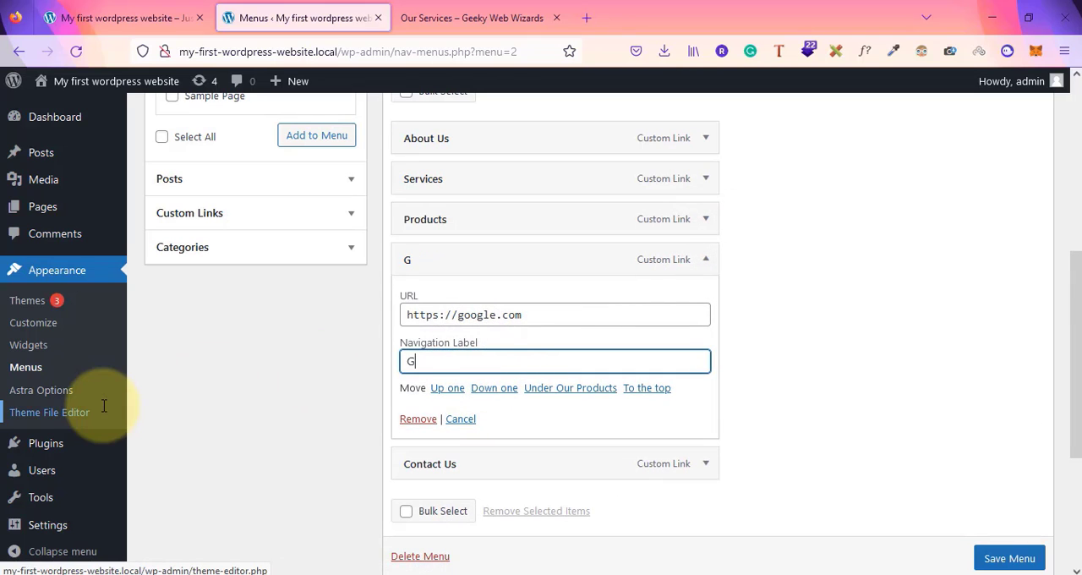
pyautogui.click(706, 258)
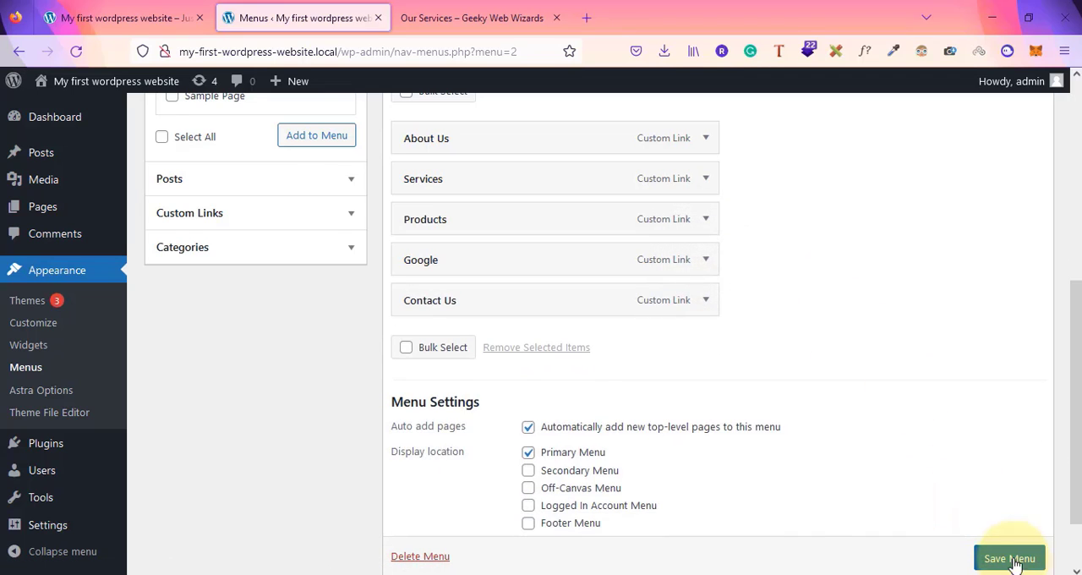
# Save the menu, reload the front-end site and test each navigation link, including Google
pyautogui.scroll(-1, 1011, 561)
pyautogui.click(1014, 529)
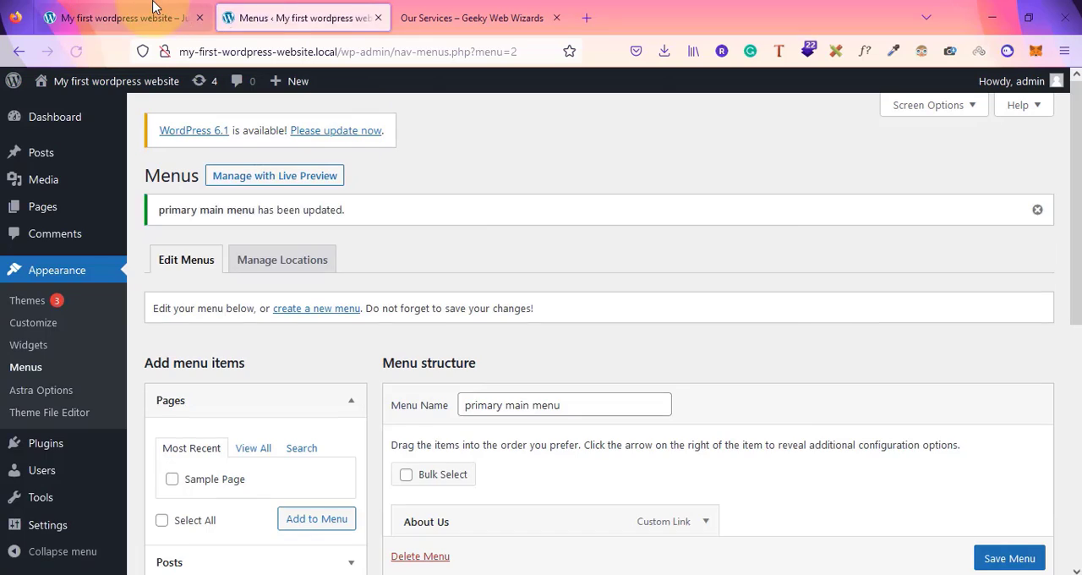
pyautogui.click(153, 10)
pyautogui.click(76, 52)
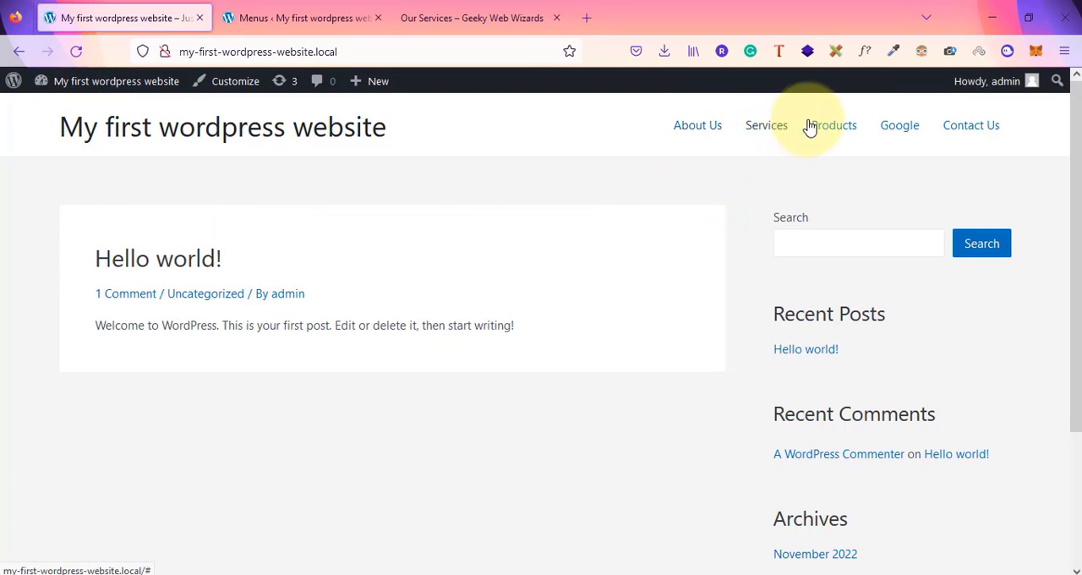
pyautogui.click(689, 137)
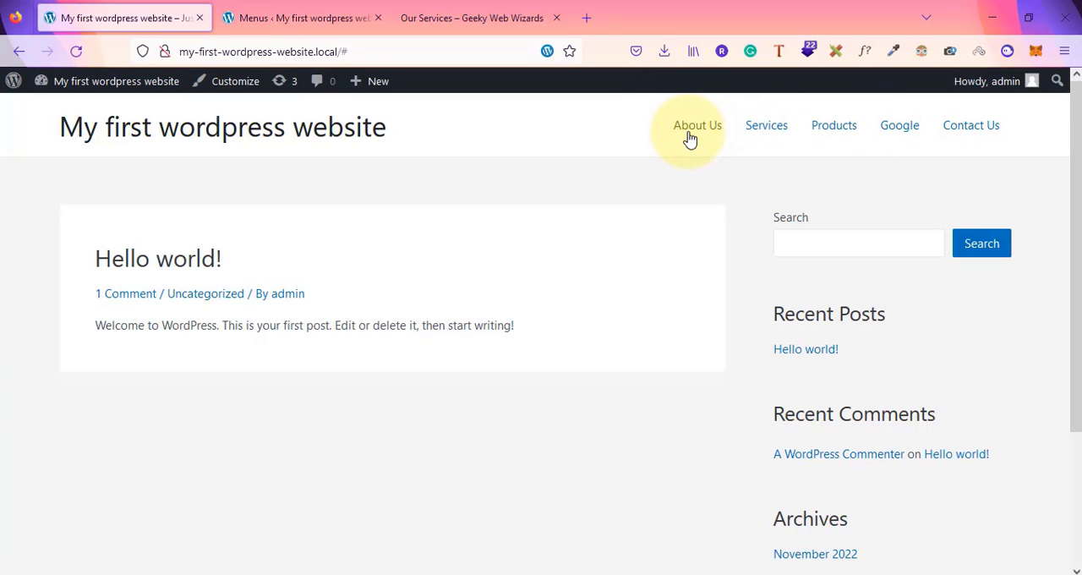
pyautogui.click(773, 133)
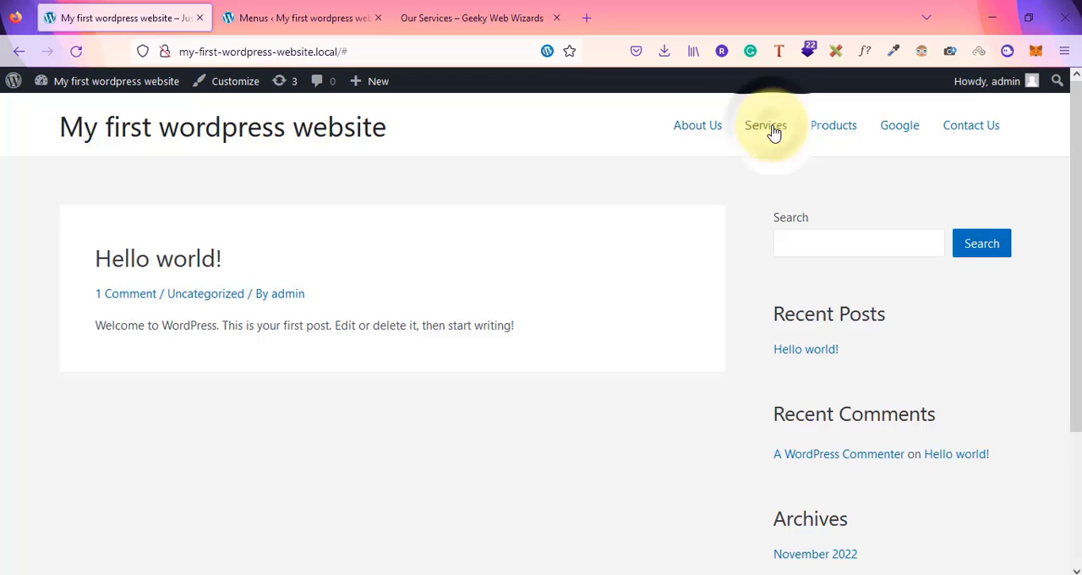
pyautogui.click(836, 139)
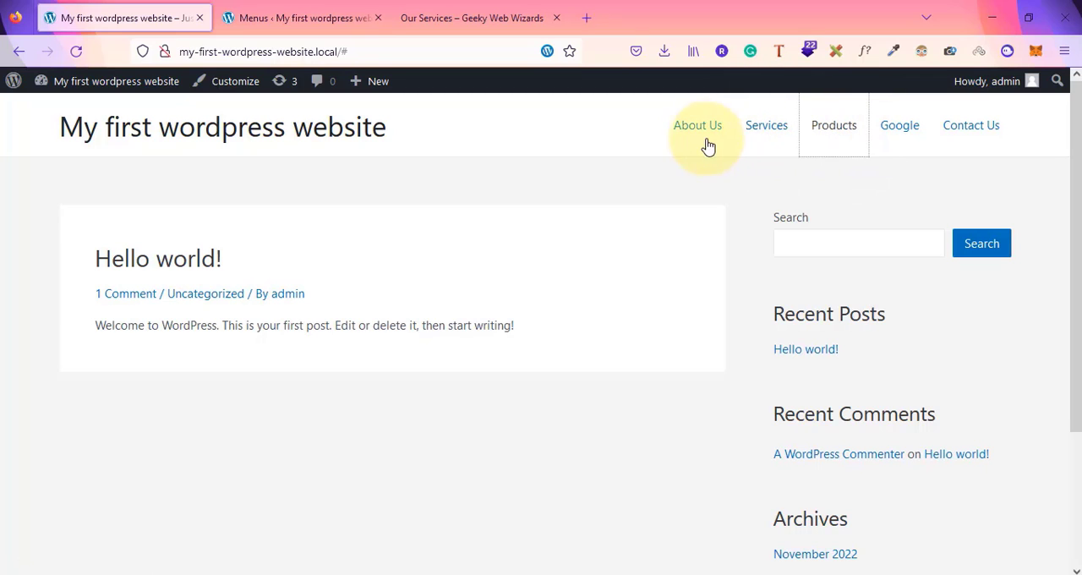
pyautogui.click(976, 131)
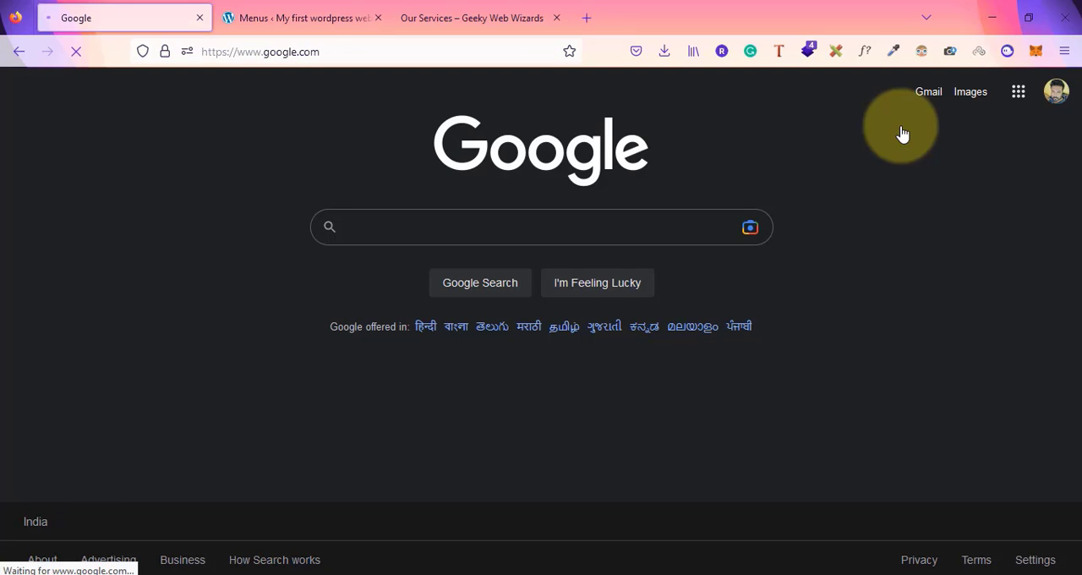
pyautogui.click(18, 55)
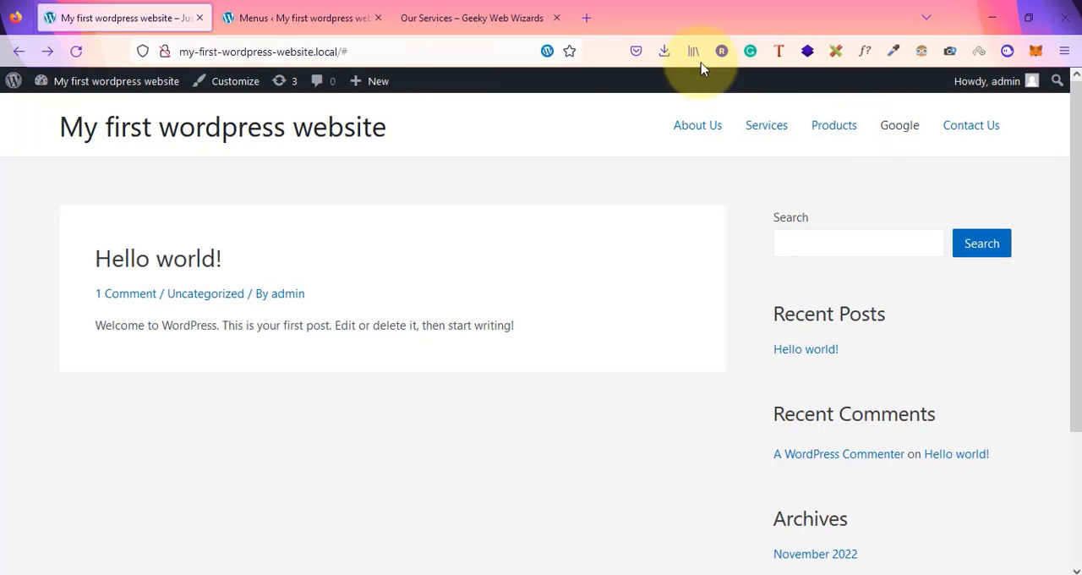
# Nest the Google and Products items as sub items under Services in the menu structure
pyautogui.click(310, 17)
pyautogui.scroll(-3, 871, 404)
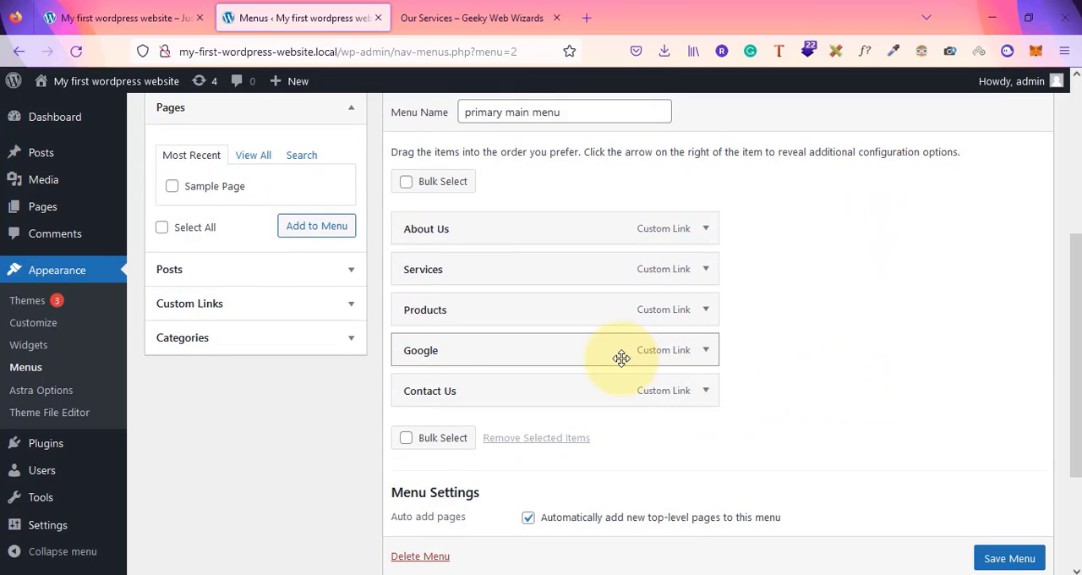
pyautogui.moveTo(621, 358); pyautogui.dragTo(647, 313)
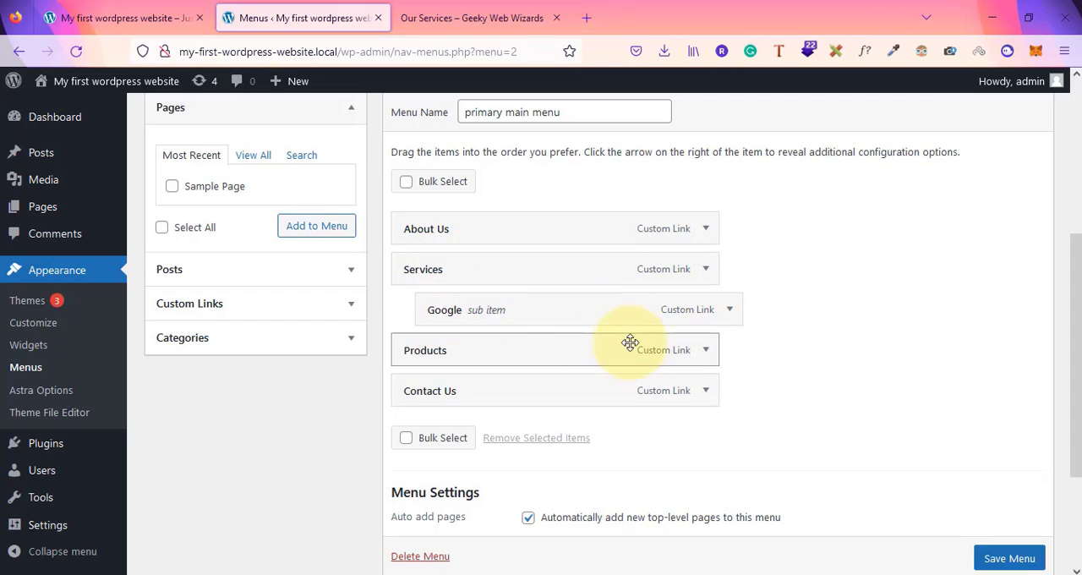
pyautogui.moveTo(519, 359); pyautogui.dragTo(546, 360)
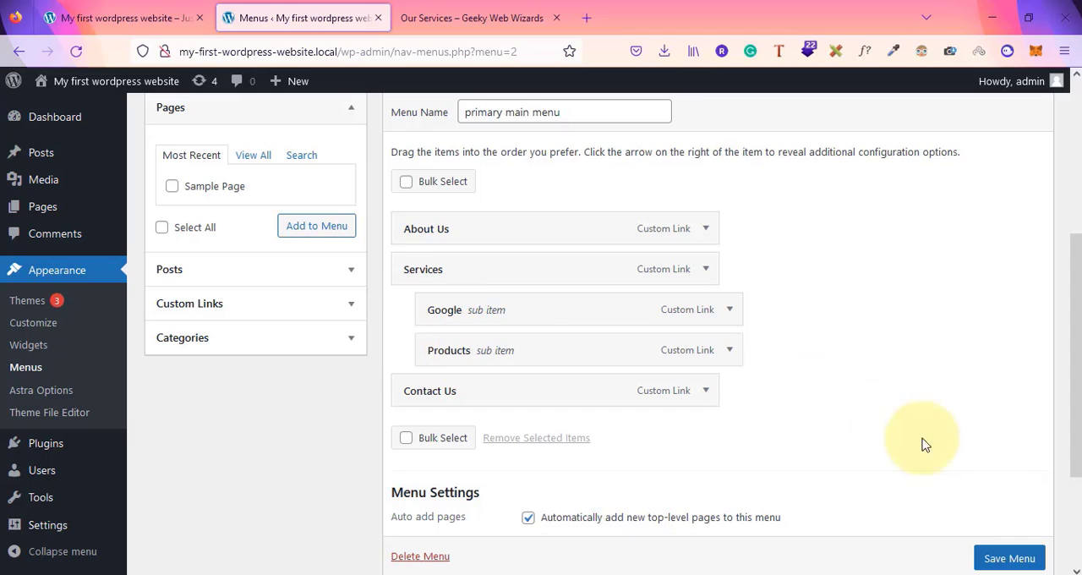
# Save the menu and reload the front-end site to preview the Services dropdown
pyautogui.click(1009, 558)
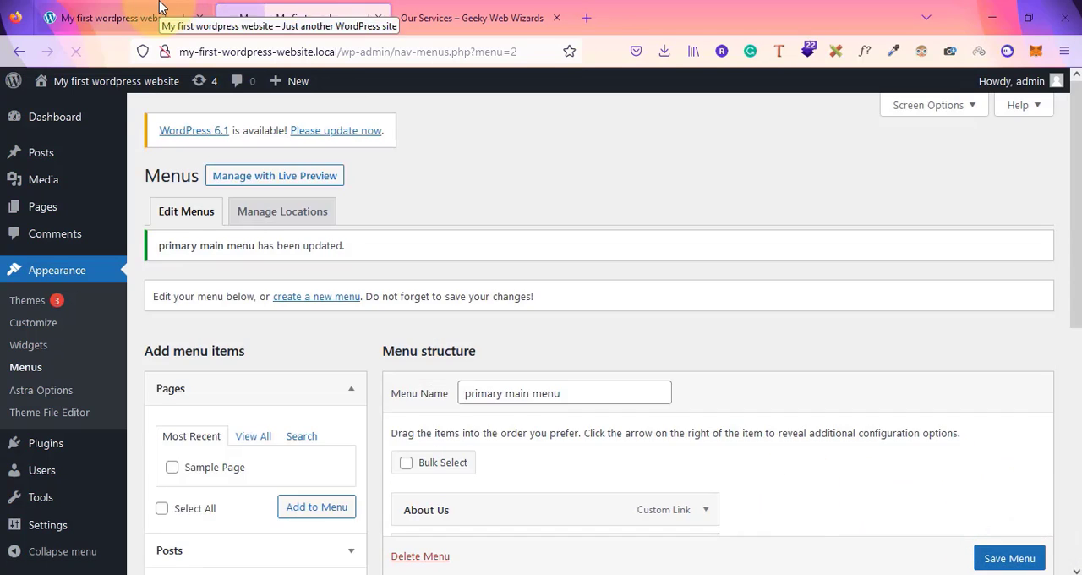
pyautogui.click(161, 7)
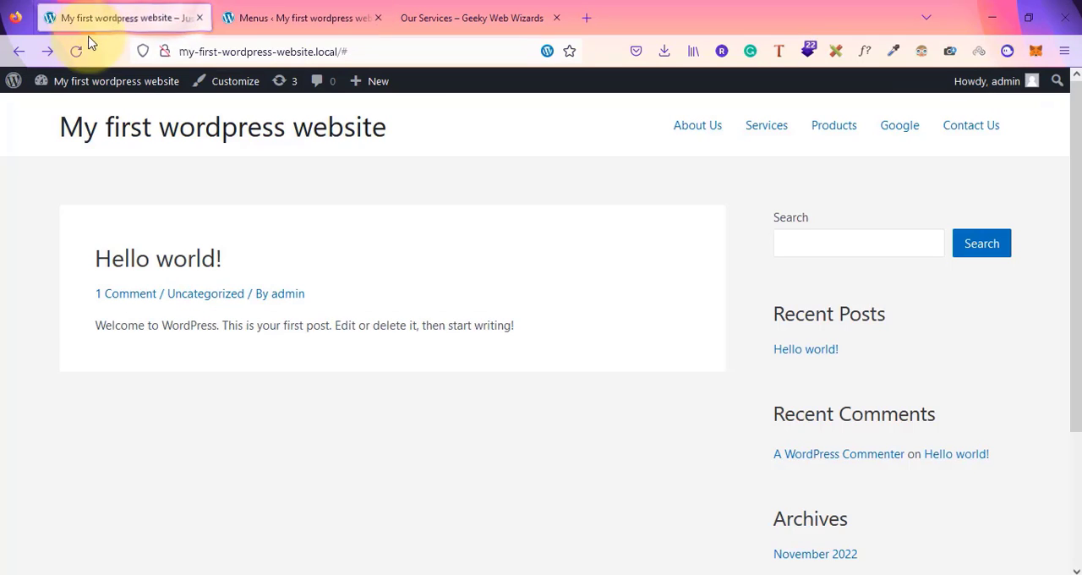
pyautogui.click(74, 53)
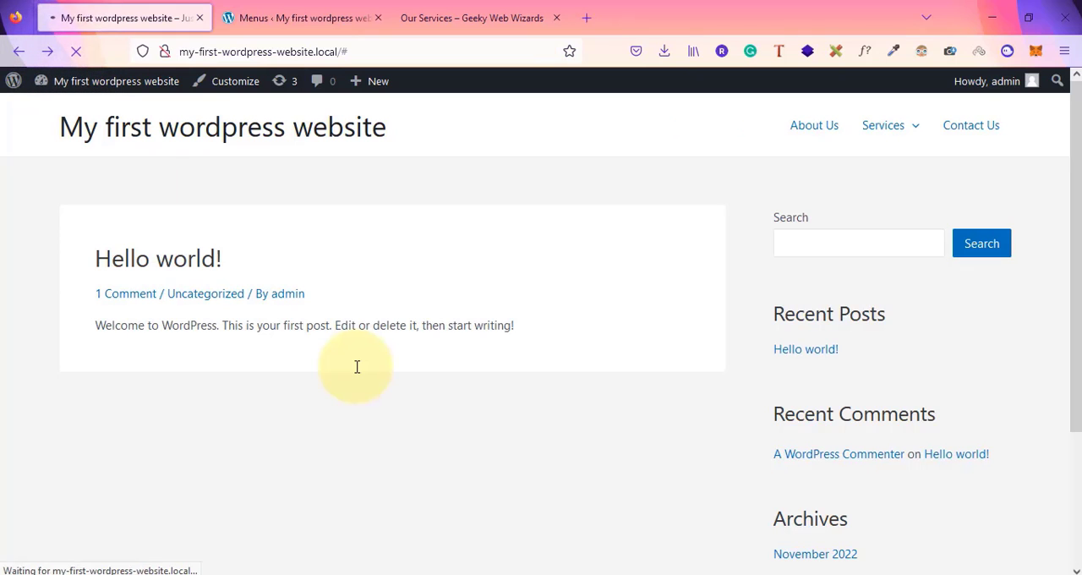
pyautogui.moveTo(894, 155)
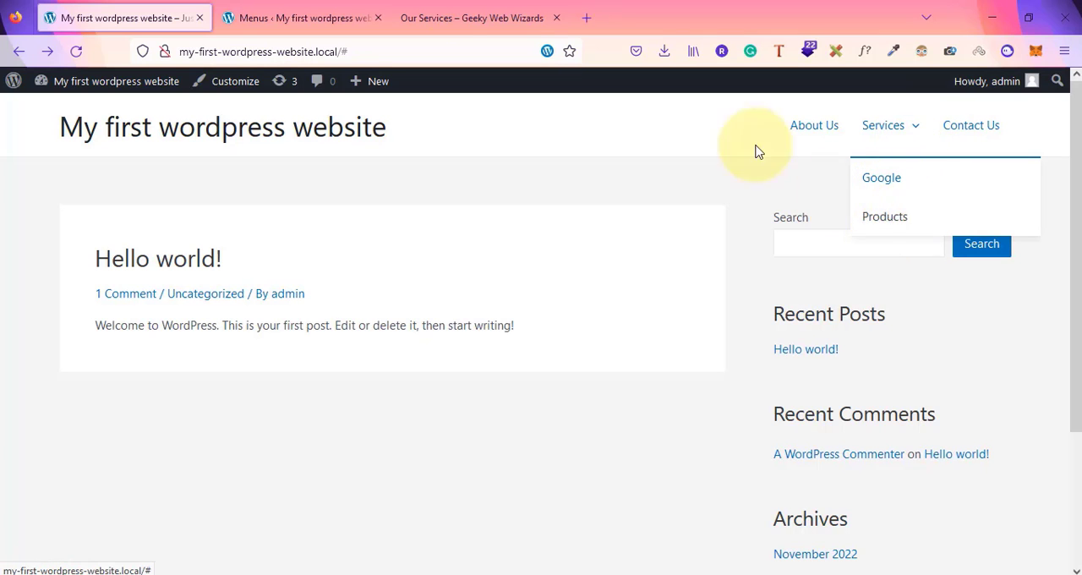
# Nest Services with its sub items under About Us, save the menu, and return to the site
pyautogui.click(345, 9)
pyautogui.scroll(-5, 751, 347)
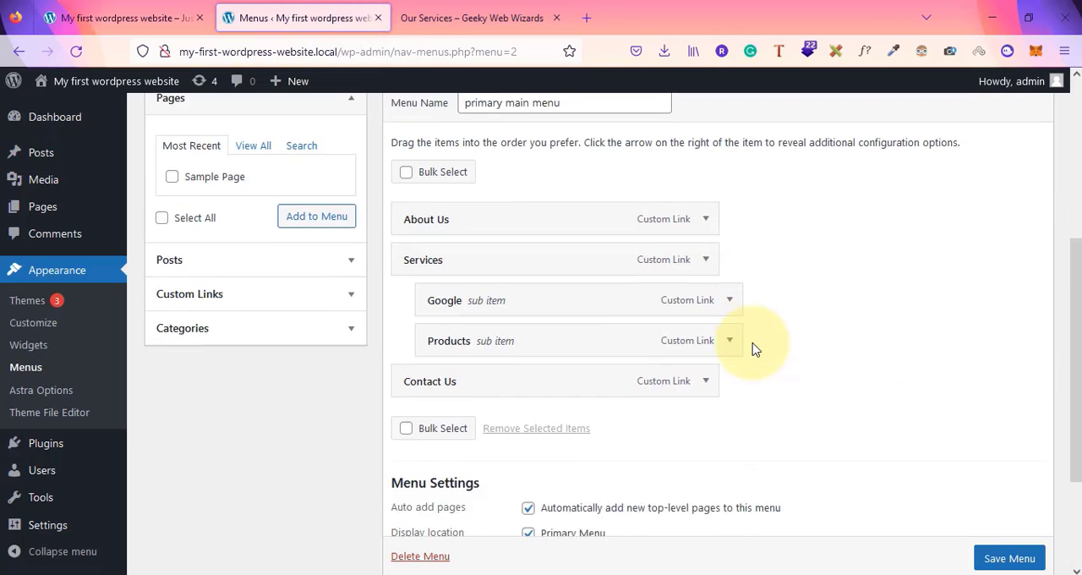
pyautogui.moveTo(547, 229); pyautogui.dragTo(495, 213)
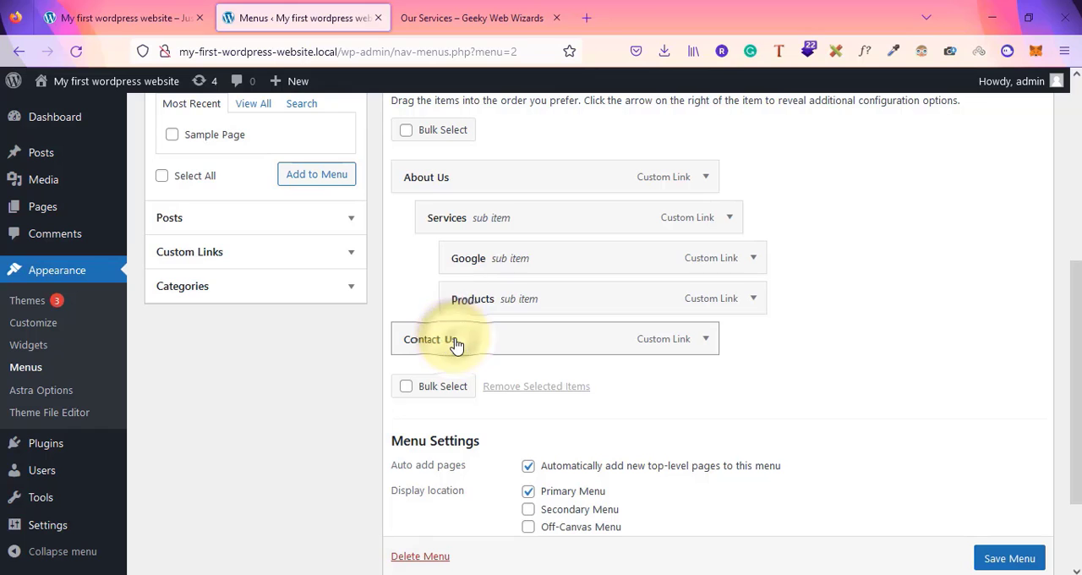
pyautogui.scroll(-1, 1004, 560)
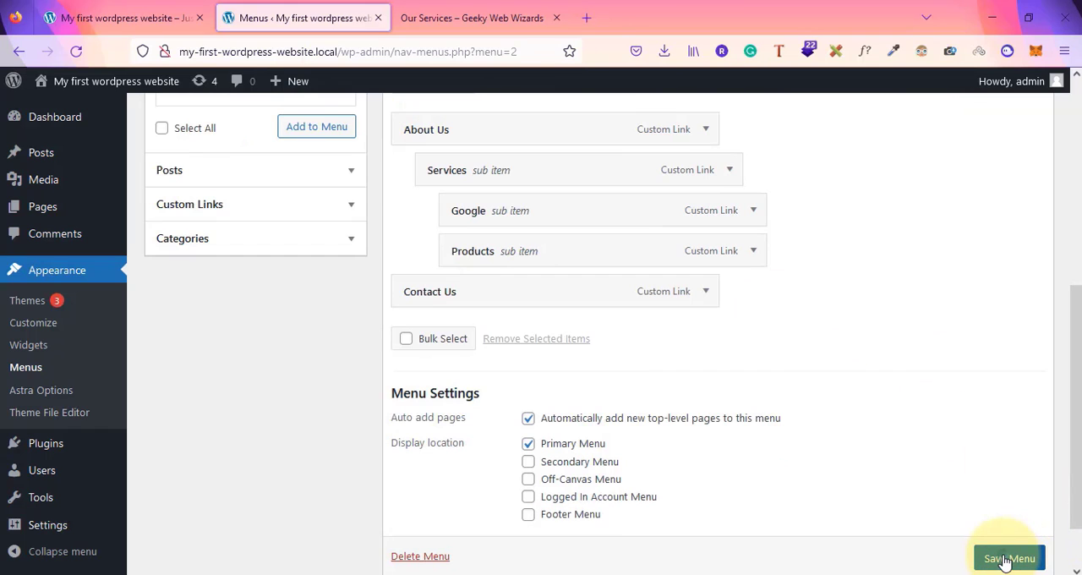
pyautogui.click(1004, 560)
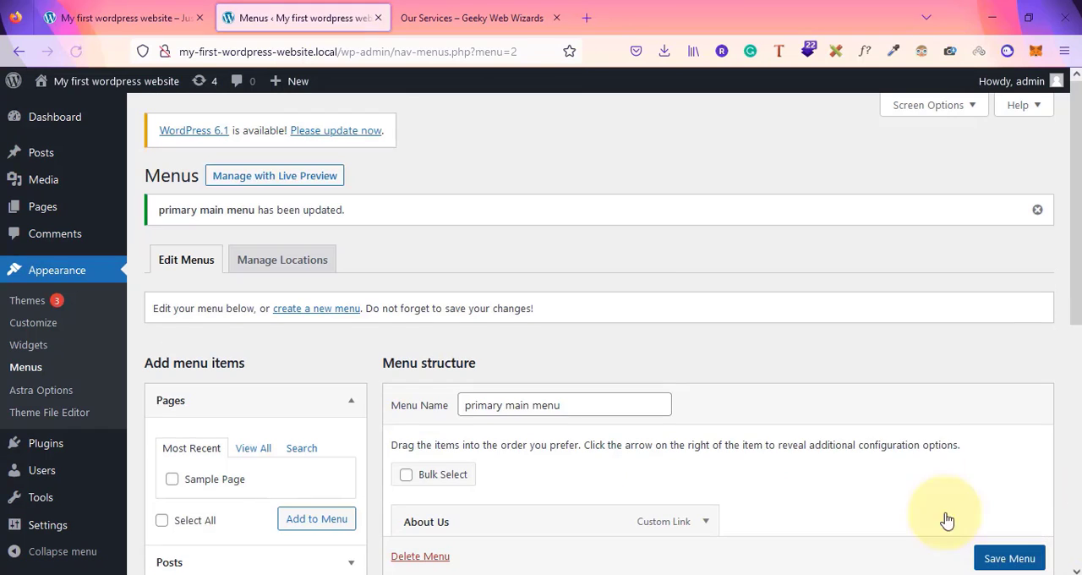
pyautogui.click(165, 18)
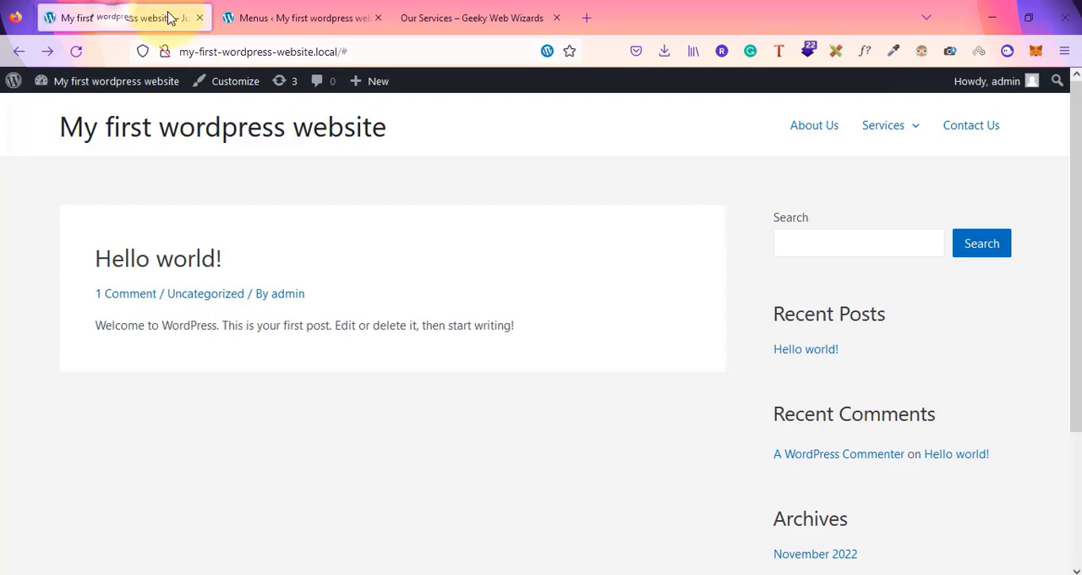
# Reload the front-end site and preview the nested About Us, Services and sub-item dropdowns at reduced page zoom
pyautogui.click(223, 54)
pyautogui.press('Return')
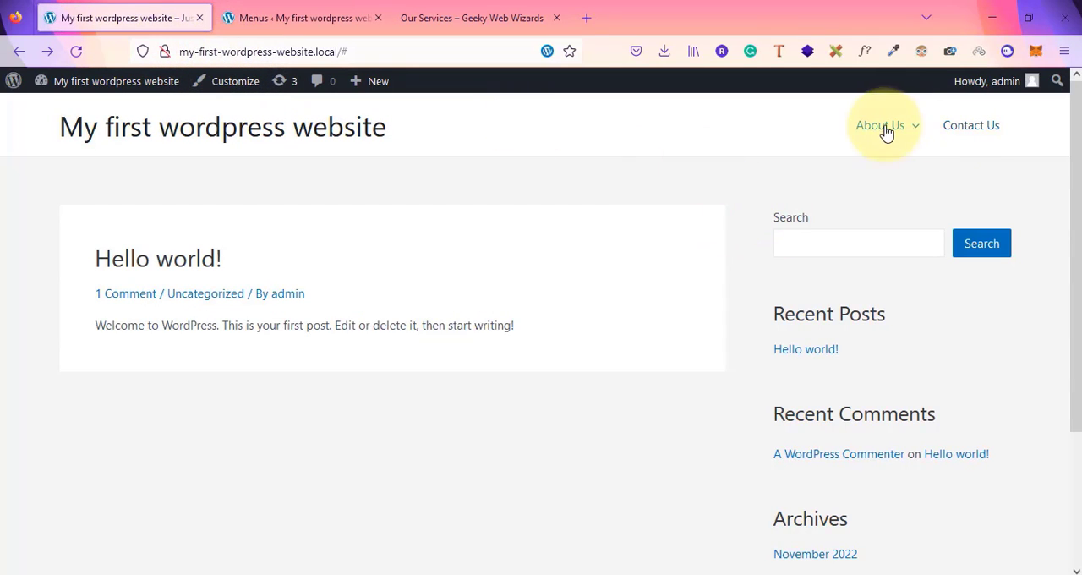
pyautogui.moveTo(872, 133)
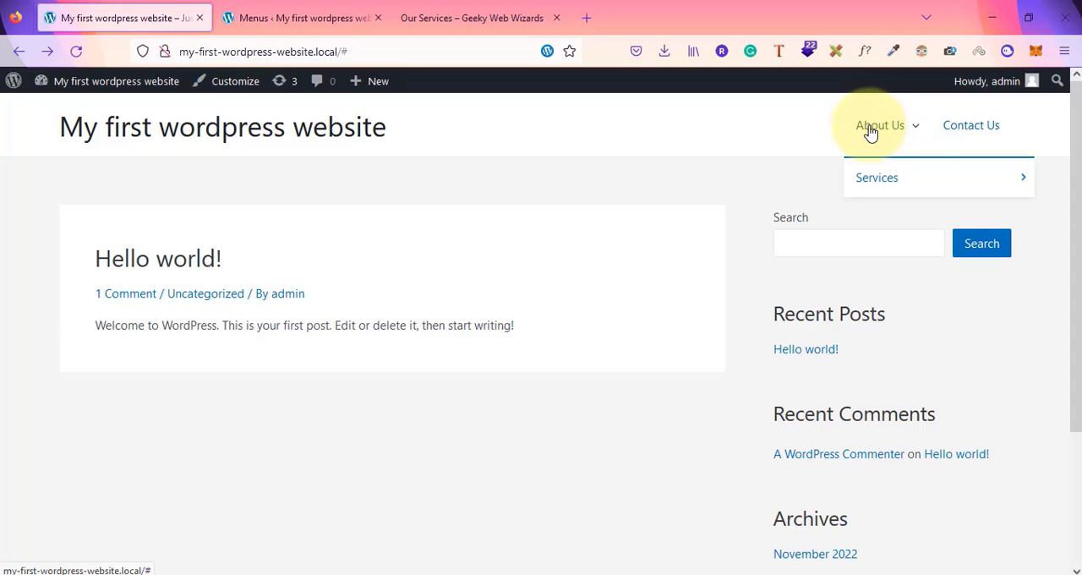
pyautogui.moveTo(886, 189)
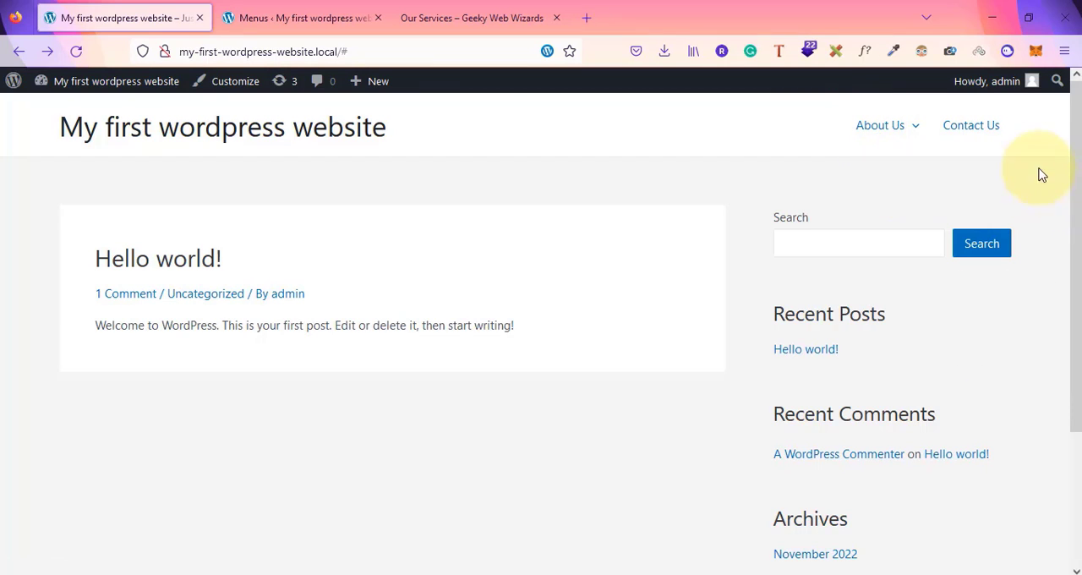
pyautogui.moveTo(917, 177)
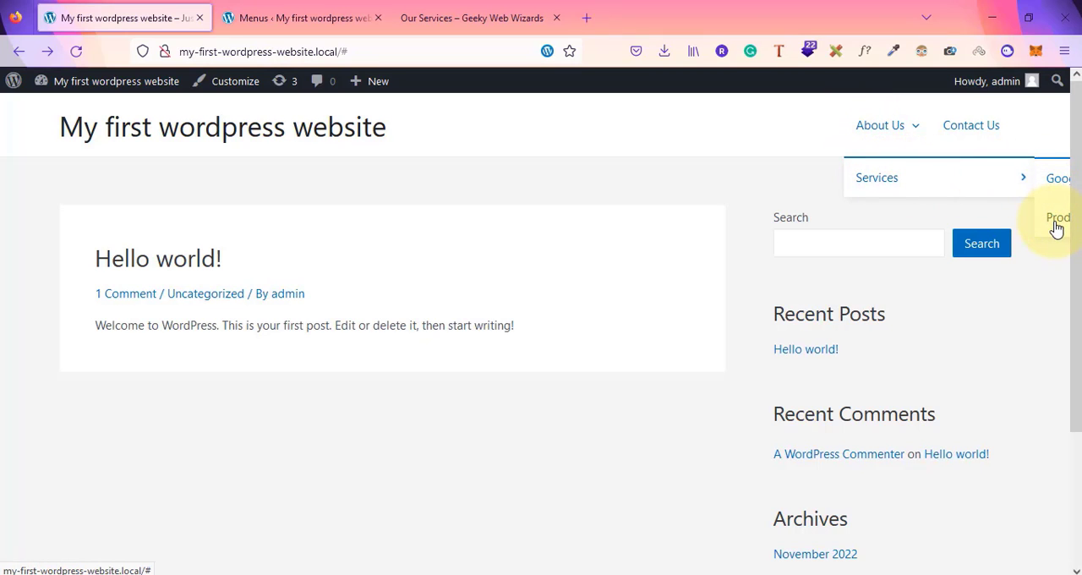
pyautogui.hotkey('ctrl', '-')
pyautogui.hotkey('ctrl', '-')
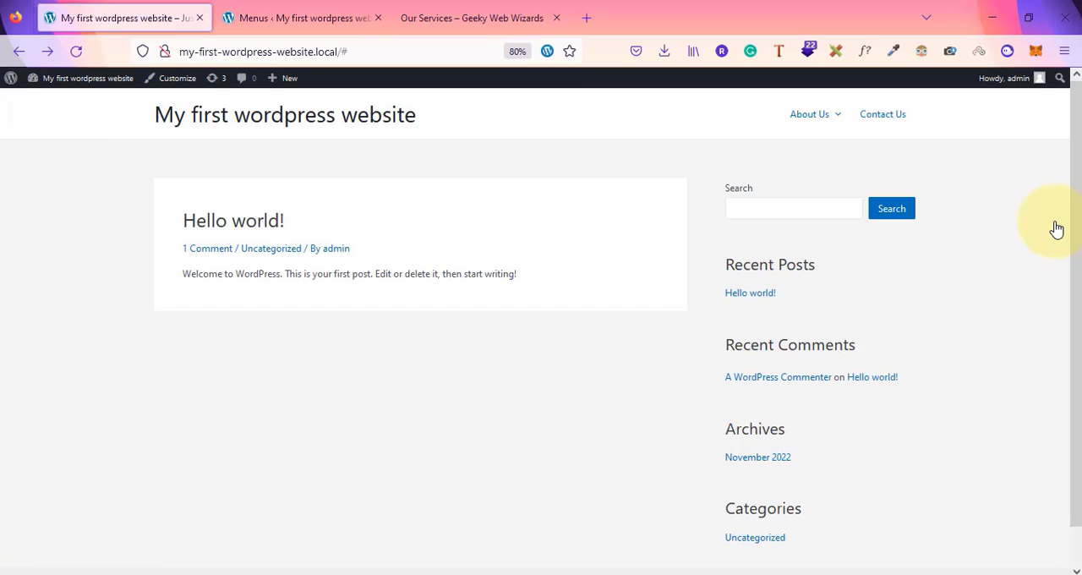
pyautogui.moveTo(823, 111)
pyautogui.moveTo(865, 166)
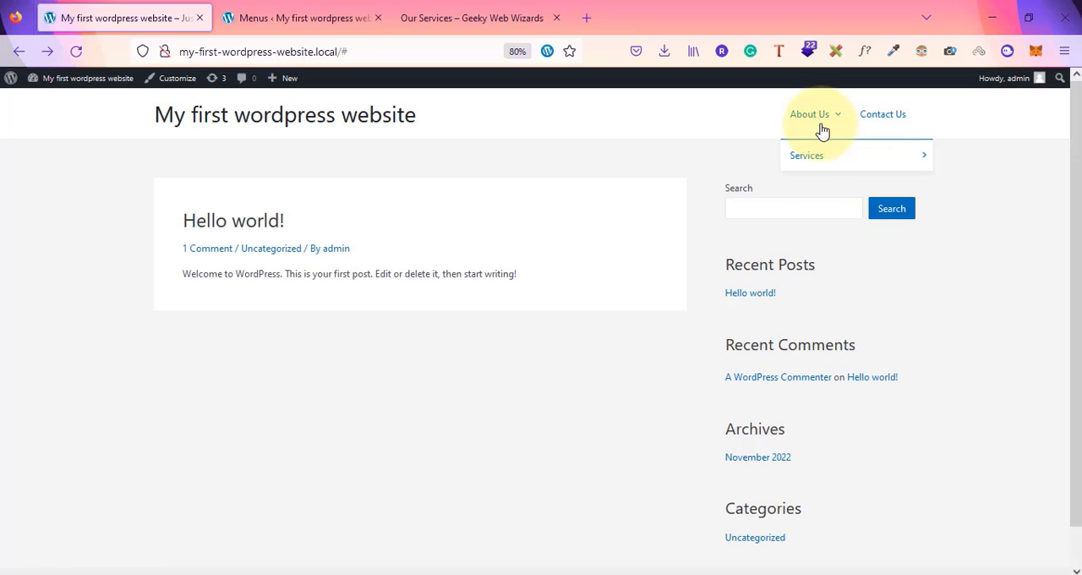
pyautogui.moveTo(907, 150)
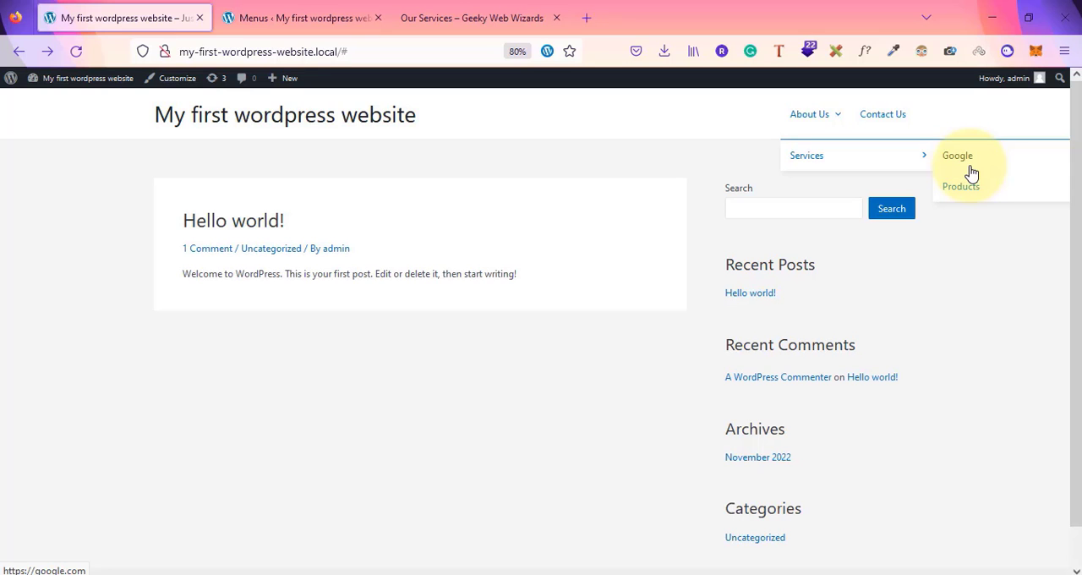
# Flatten the menu structure by moving Services and Products to the top level and removing the Google item
pyautogui.click(309, 12)
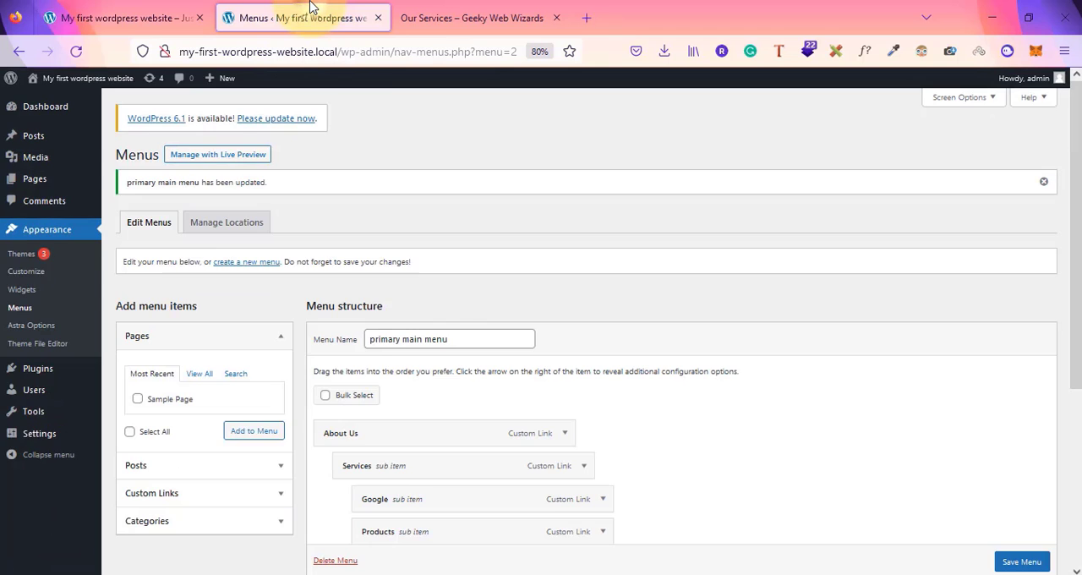
pyautogui.scroll(-5, 586, 466)
pyautogui.moveTo(459, 203); pyautogui.dragTo(444, 273)
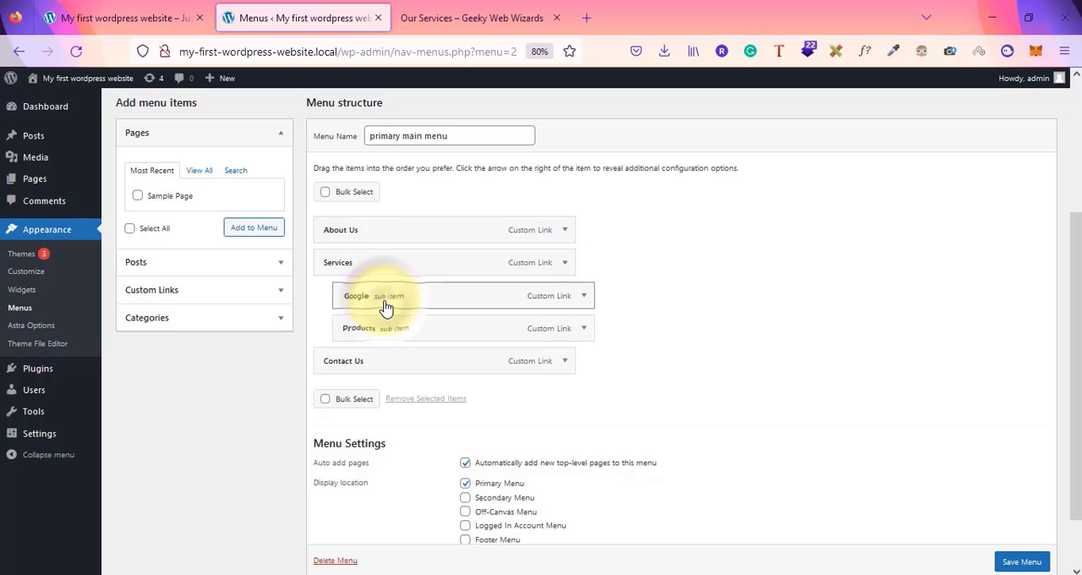
pyautogui.click(583, 298)
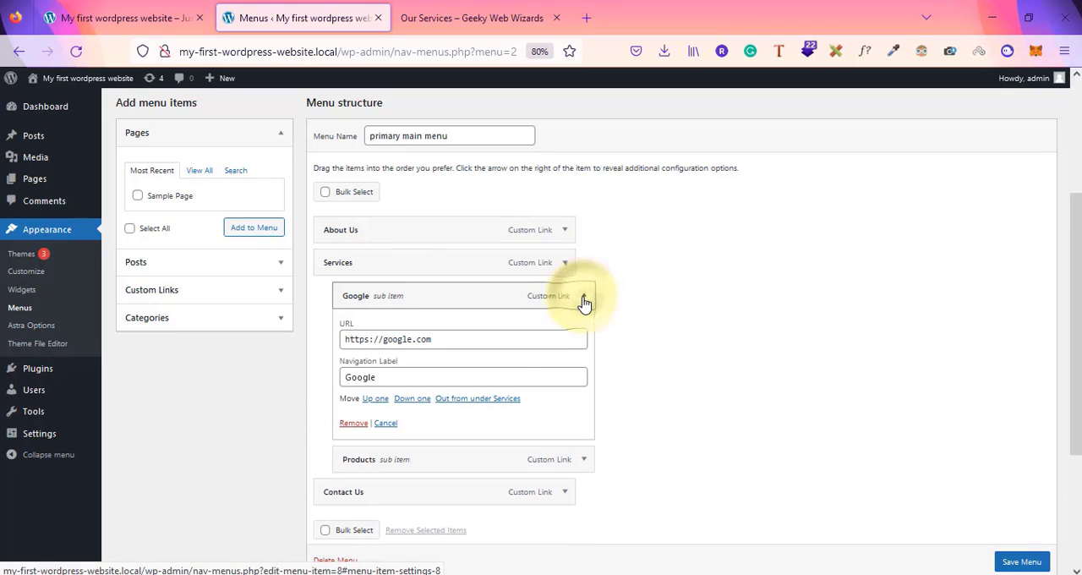
pyautogui.click(359, 429)
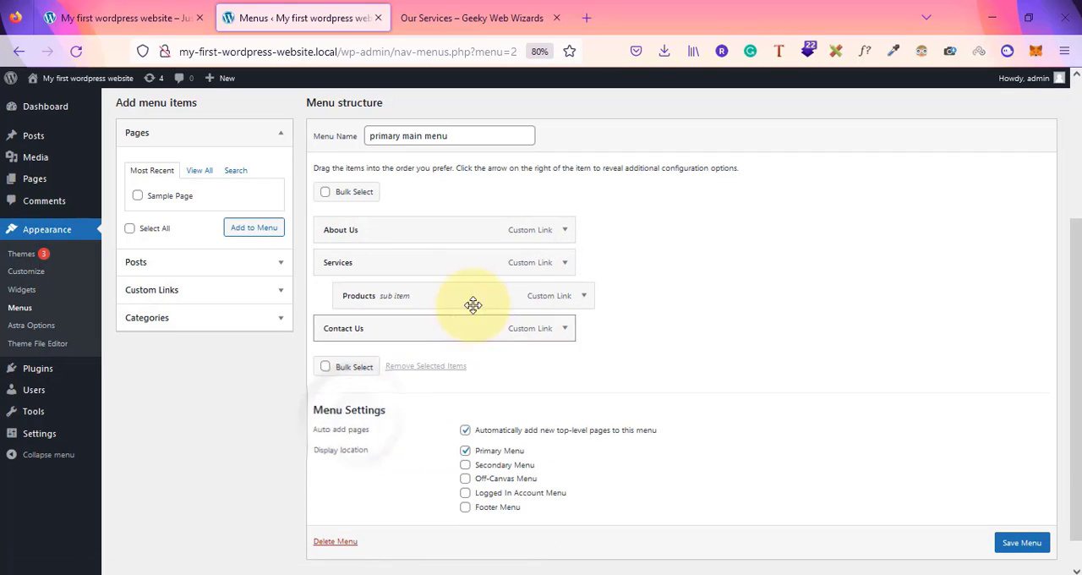
pyautogui.moveTo(474, 303); pyautogui.dragTo(402, 335)
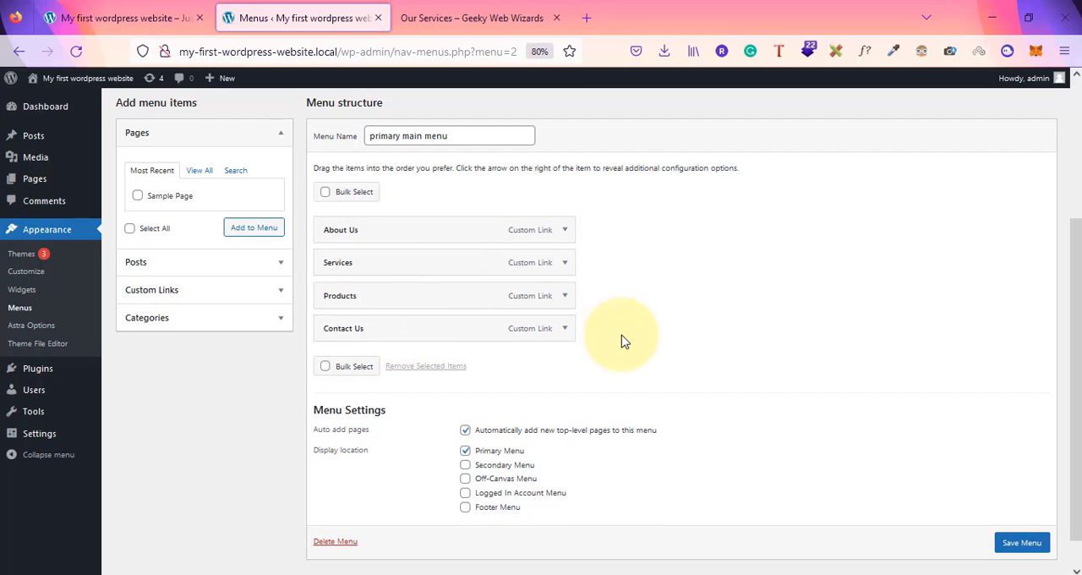
# Save the menu, reload the front-end site and reset the page zoom to default
pyautogui.scroll(-1, 1024, 551)
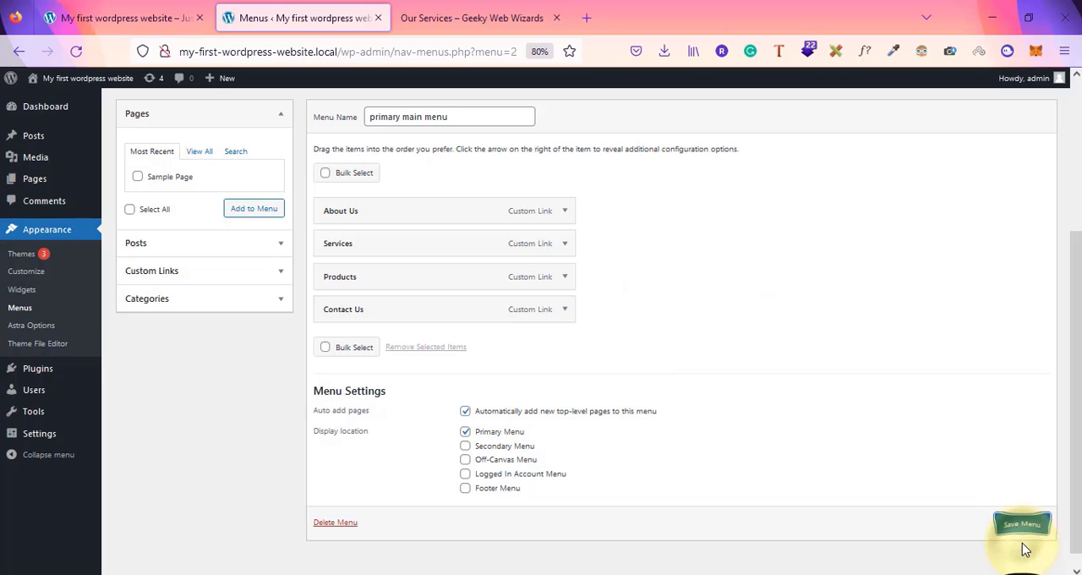
pyautogui.click(1031, 527)
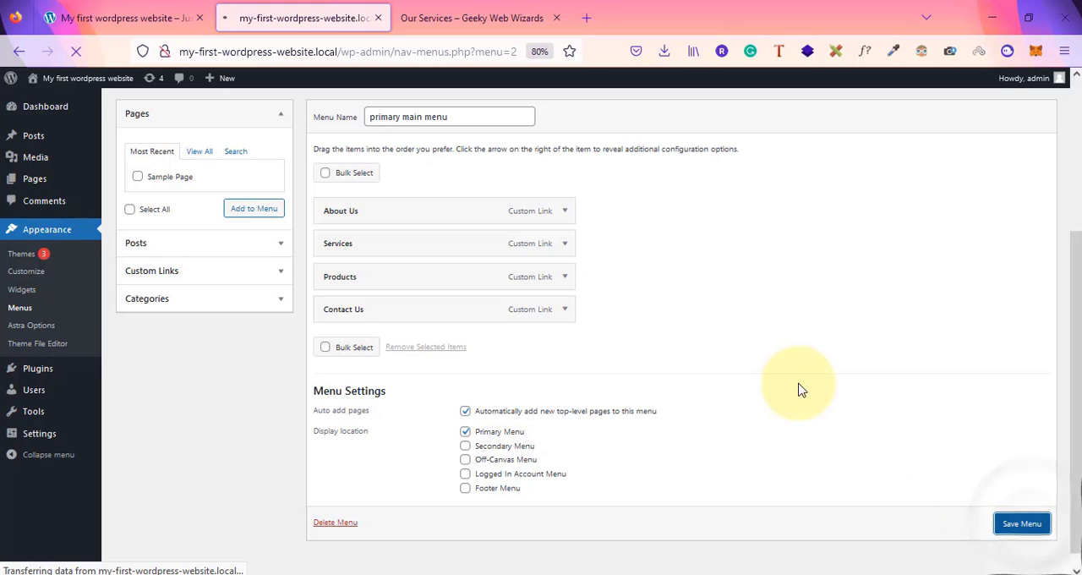
pyautogui.click(120, 15)
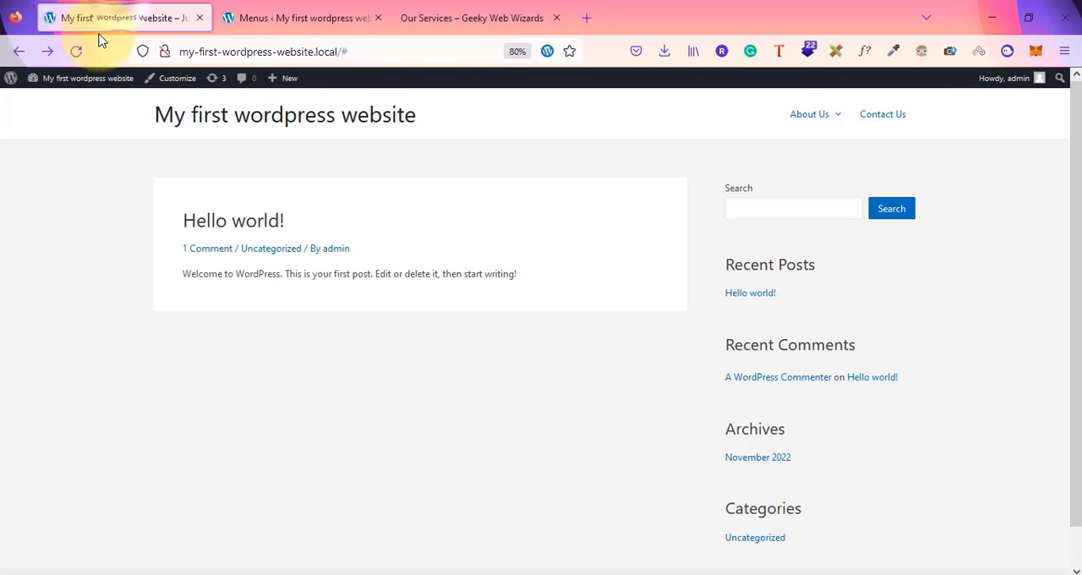
pyautogui.click(76, 51)
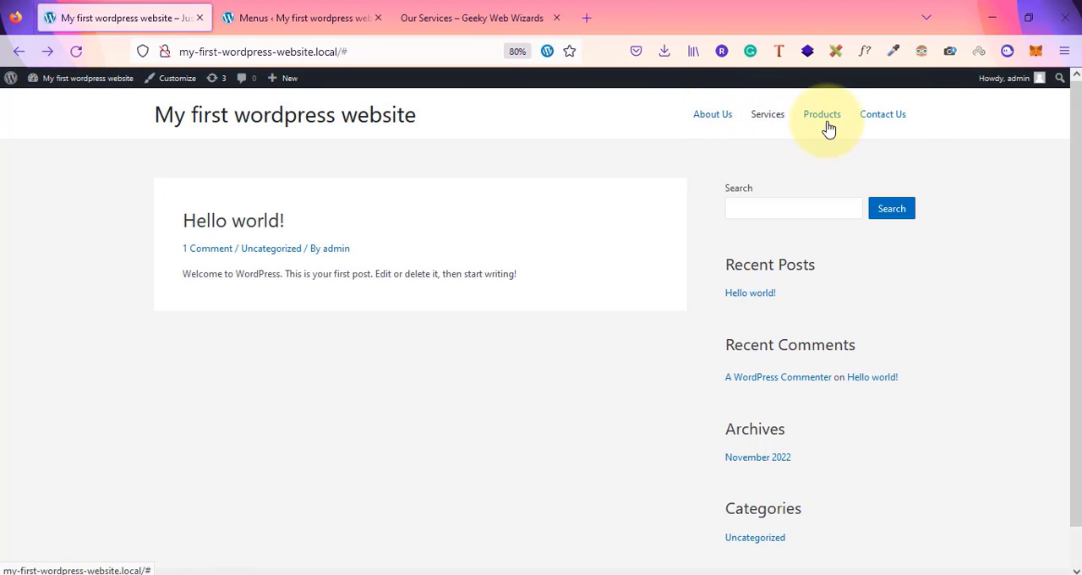
pyautogui.click(526, 53)
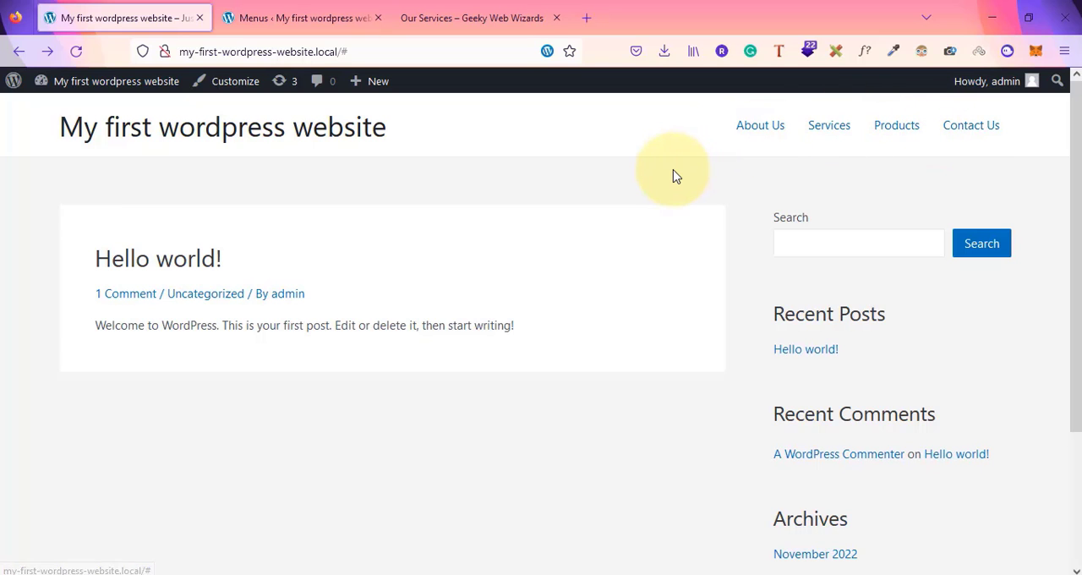
# Open and close the Contact Us menu item's settings to inspect them
pyautogui.click(261, 12)
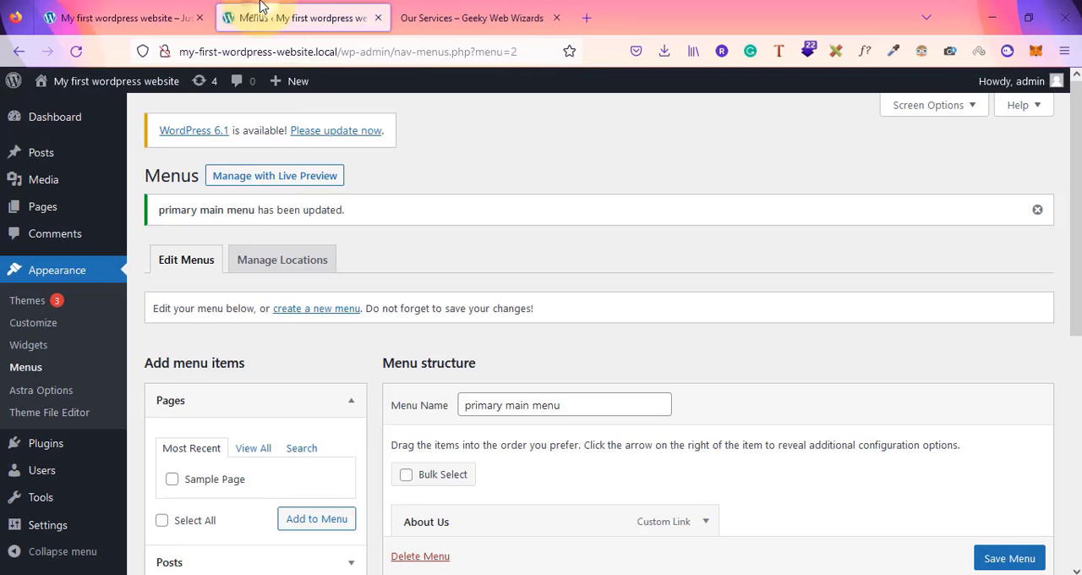
pyautogui.scroll(-2, 271, 357)
pyautogui.scroll(-1, 268, 361)
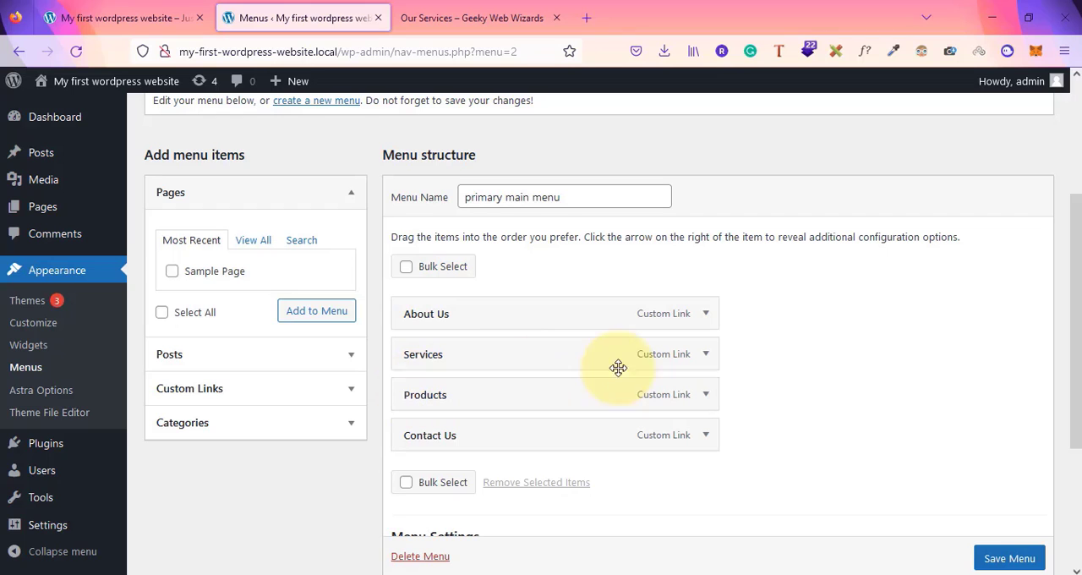
pyautogui.click(706, 437)
pyautogui.scroll(-4, 702, 448)
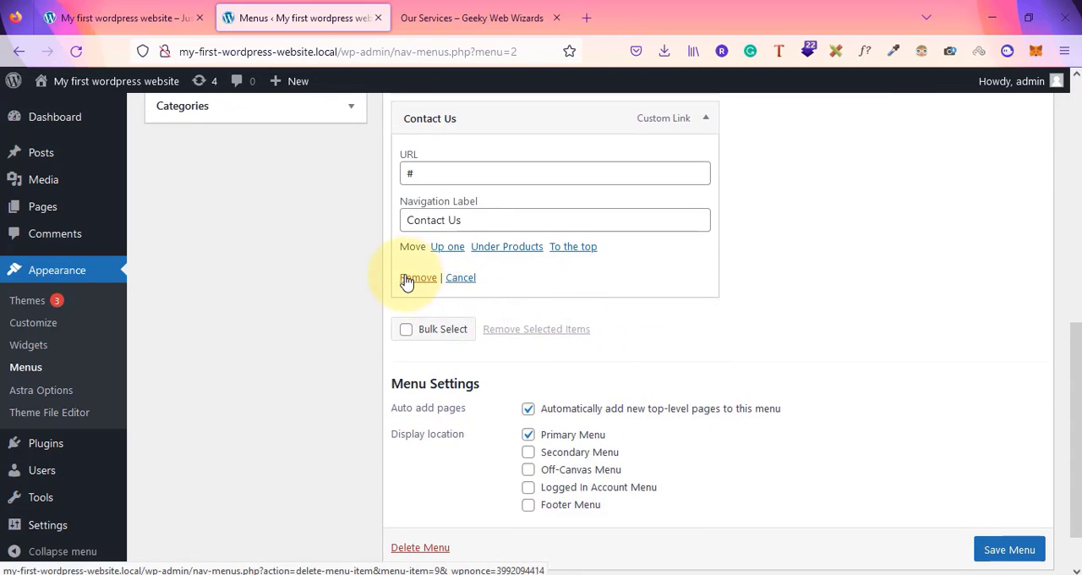
pyautogui.scroll(3, 755, 372)
pyautogui.click(705, 383)
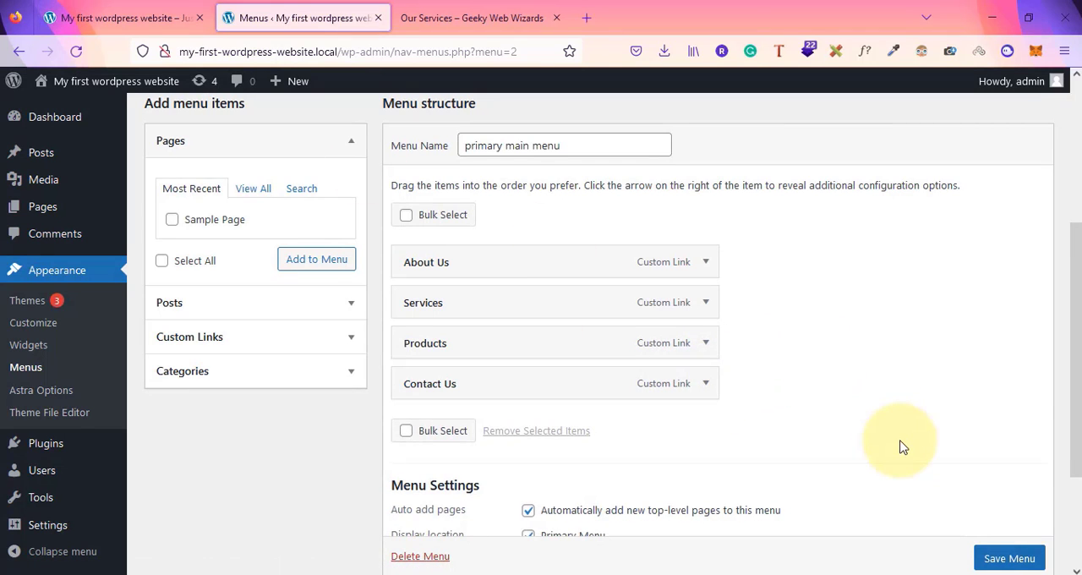
# Examine the Auto add pages option in the menu settings
pyautogui.scroll(-3, 905, 448)
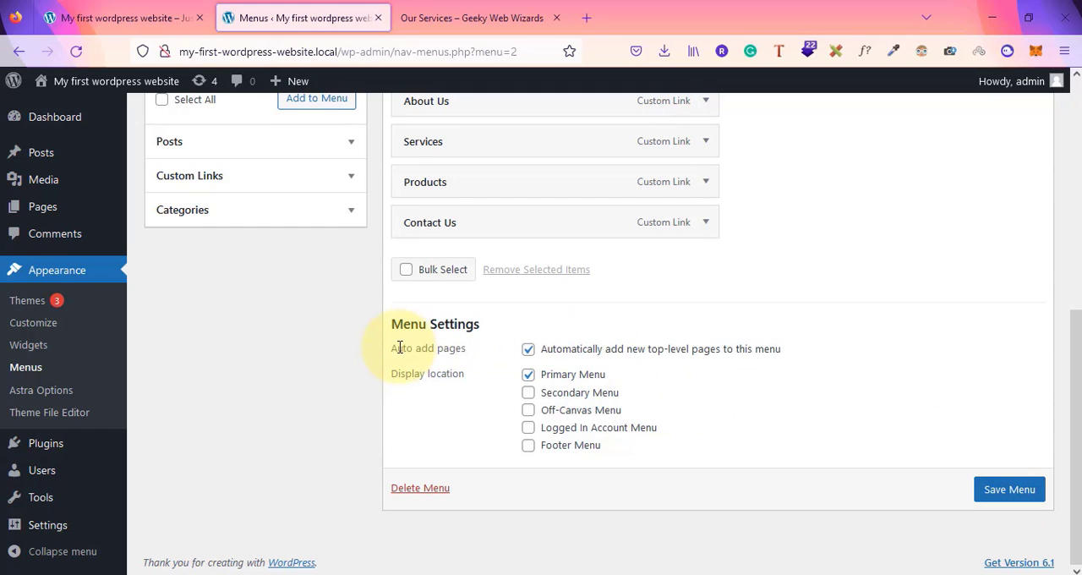
pyautogui.moveTo(399, 348); pyautogui.dragTo(463, 350)
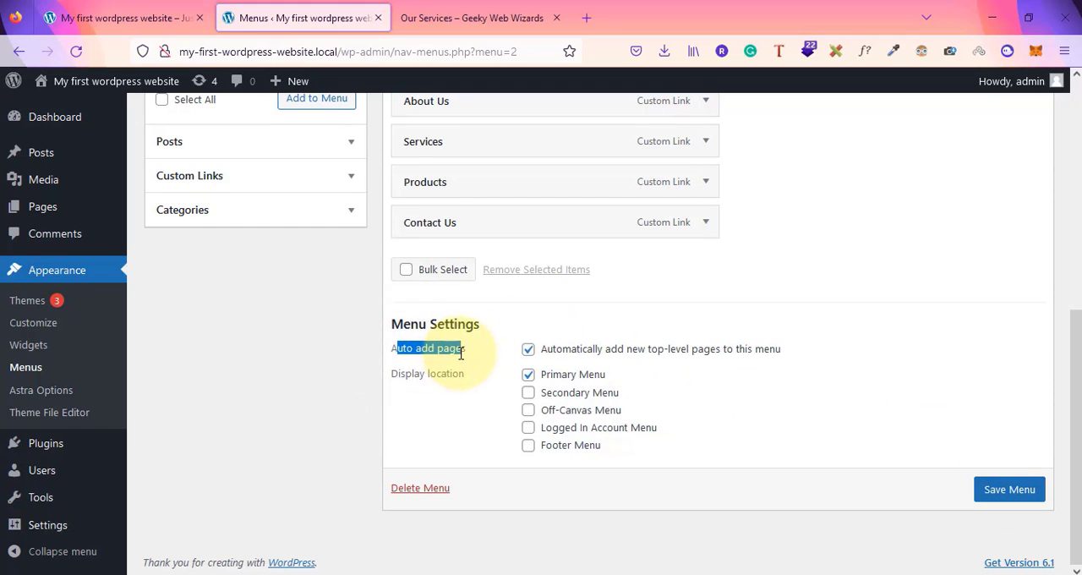
pyautogui.scroll(3, 460, 352)
pyautogui.moveTo(38, 211)
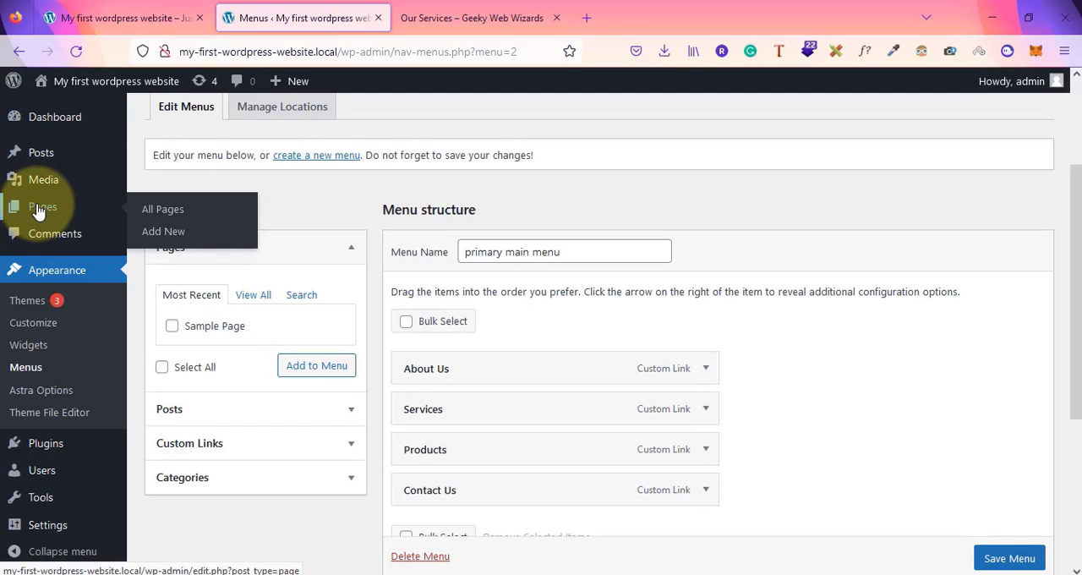
pyautogui.click(106, 31)
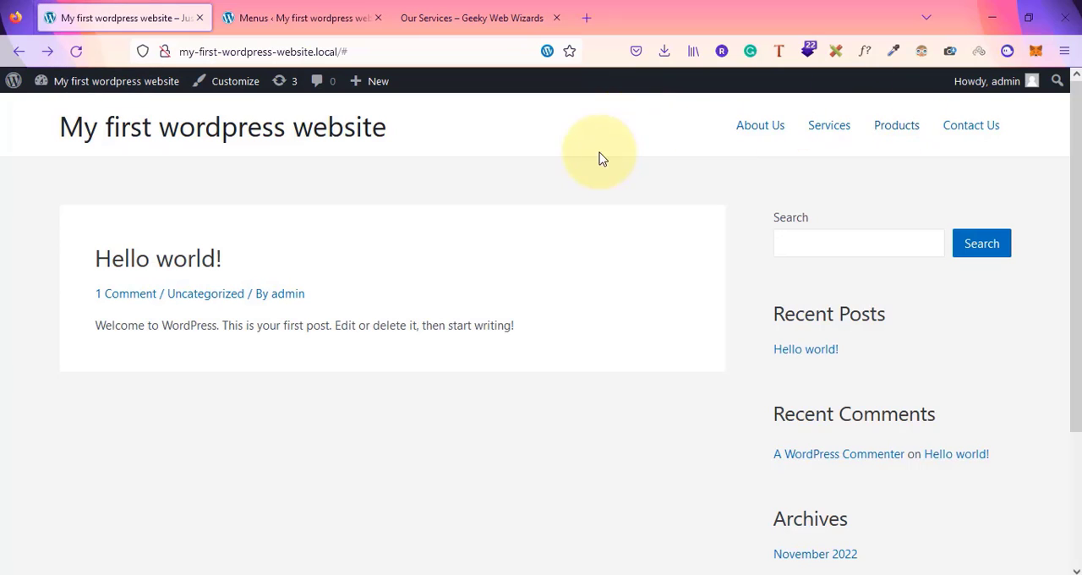
# Uncheck and recheck the option to automatically add new top-level pages to this menu
pyautogui.click(284, 17)
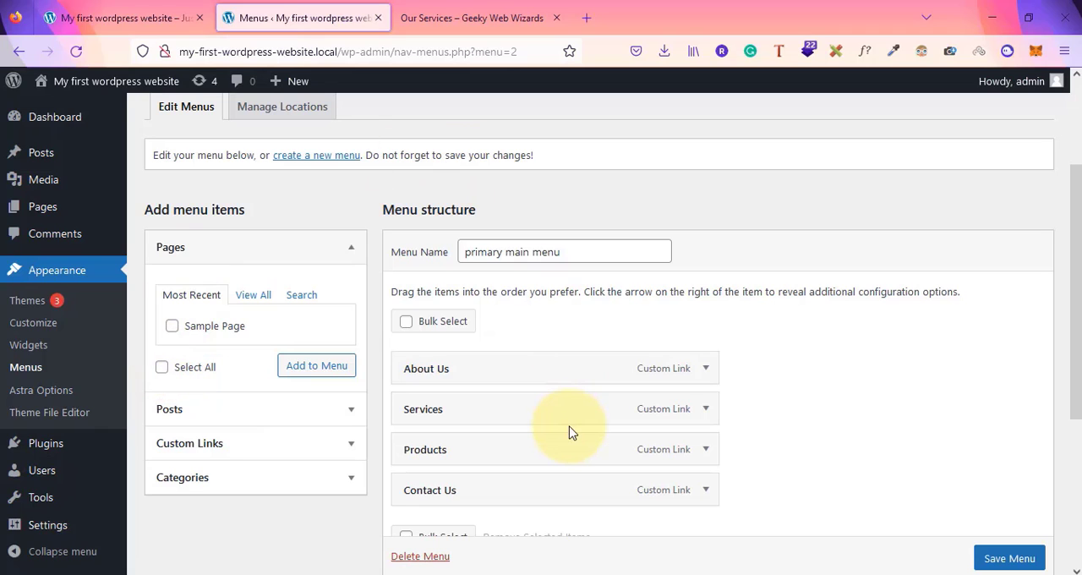
pyautogui.moveTo(28, 212)
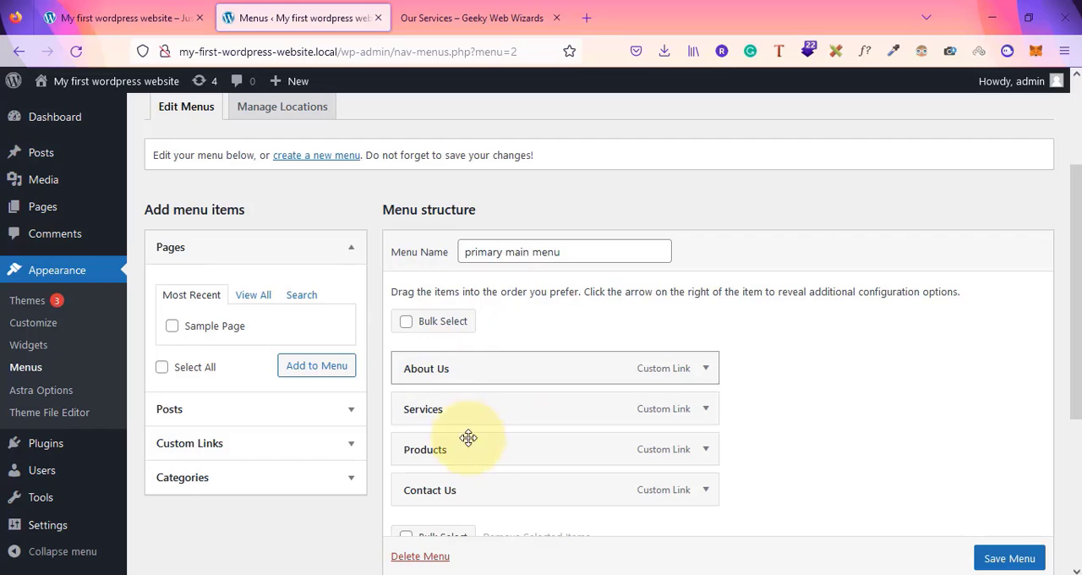
pyautogui.scroll(-3, 495, 393)
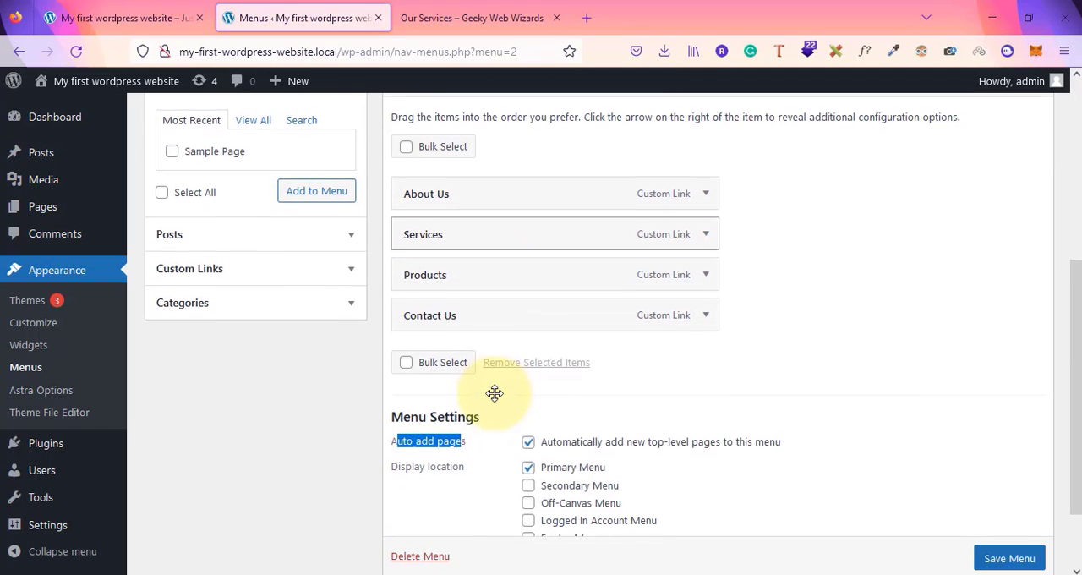
pyautogui.click(528, 440)
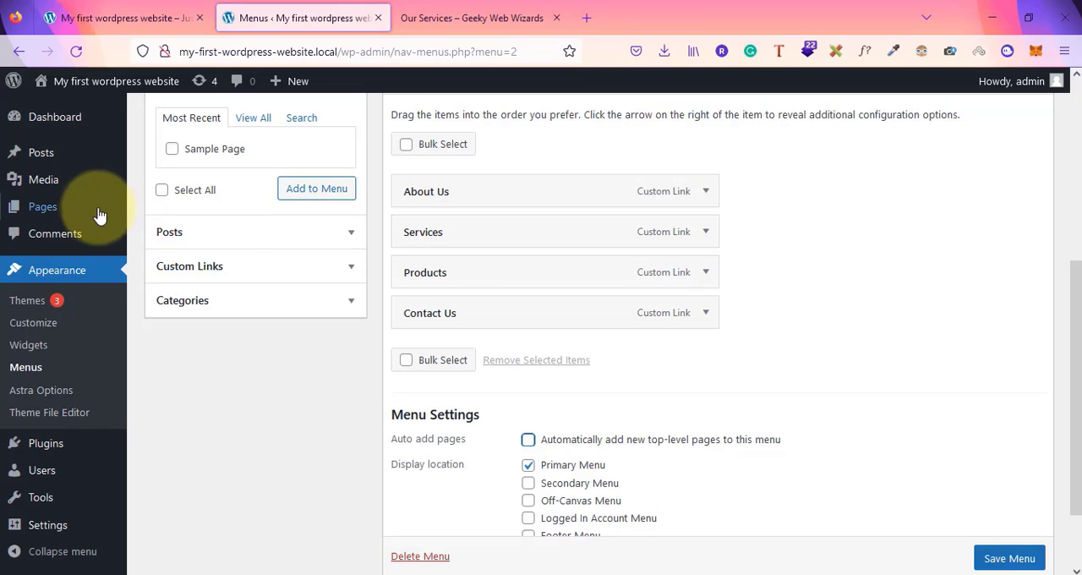
pyautogui.moveTo(96, 216)
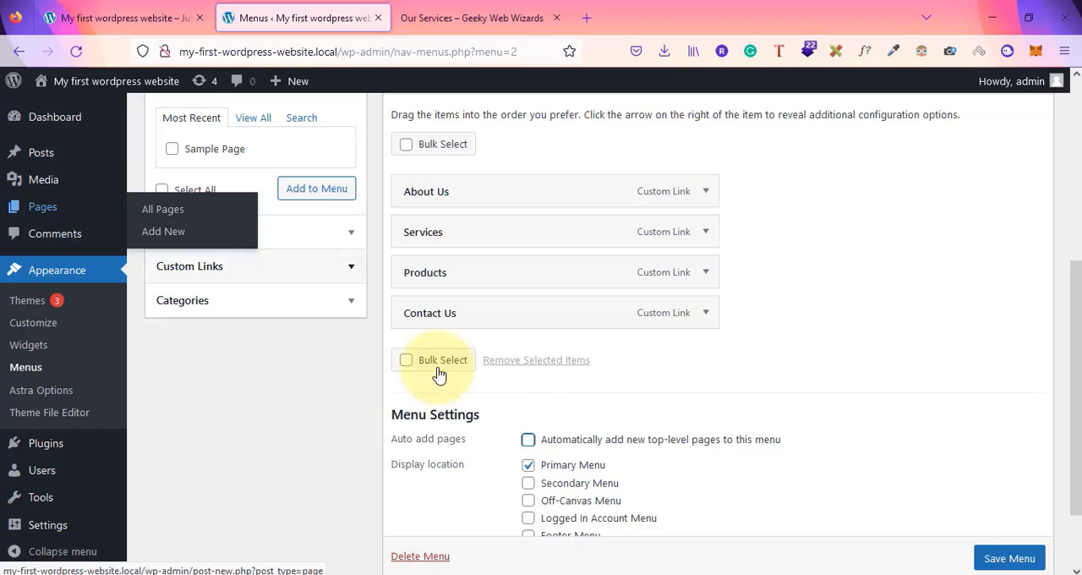
pyautogui.click(527, 441)
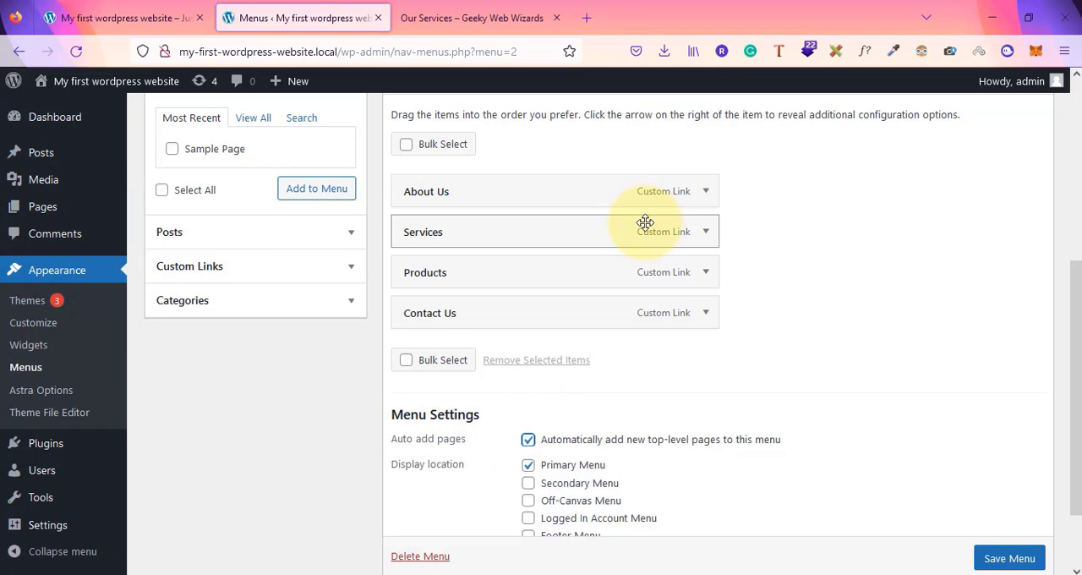
pyautogui.click(125, 18)
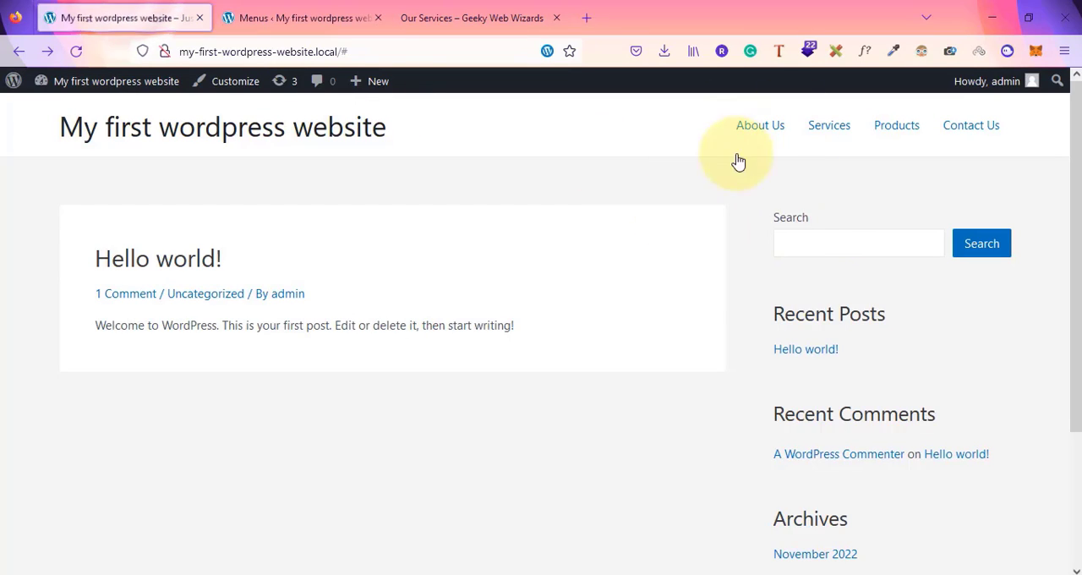
pyautogui.click(331, 8)
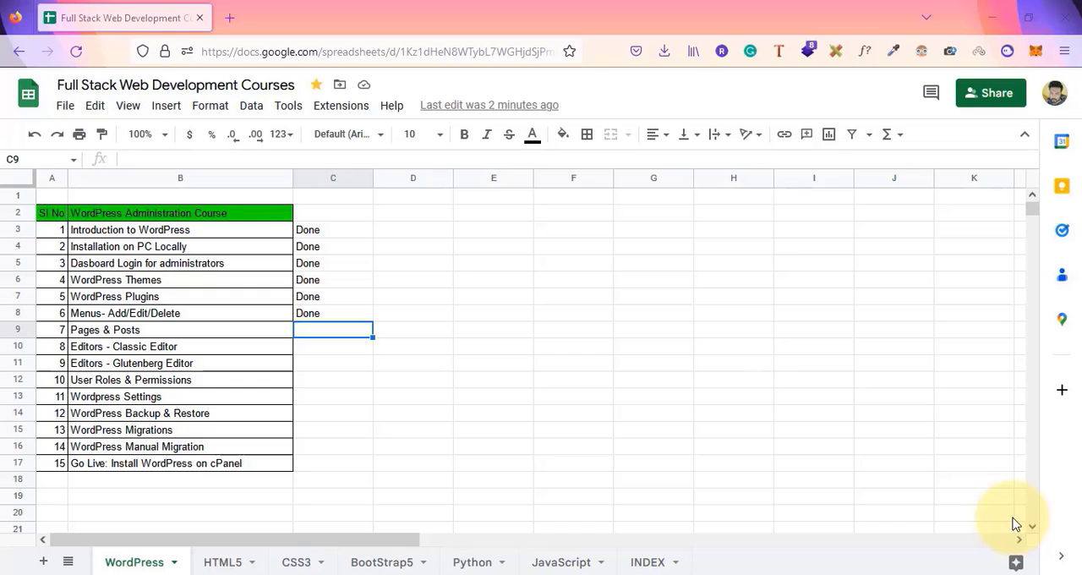
pyautogui.hotkey('alt', 'Tab')
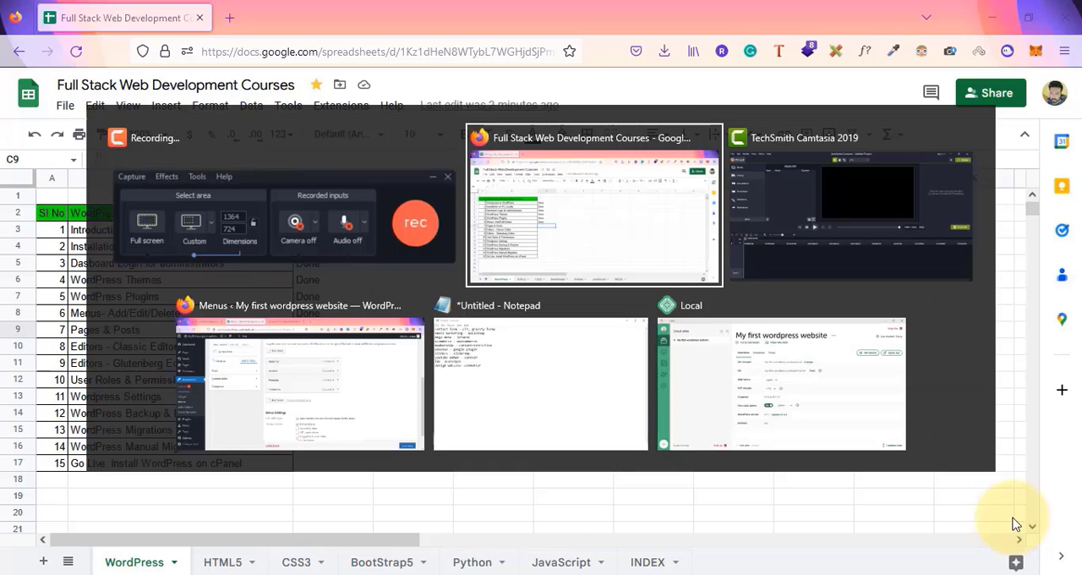
pyautogui.hotkey('alt', 'Tab')
pyautogui.hotkey('alt', 'Tab')
pyautogui.hotkey('alt', 'Tab')
pyautogui.hotkey('alt', 'shift', 'Tab')
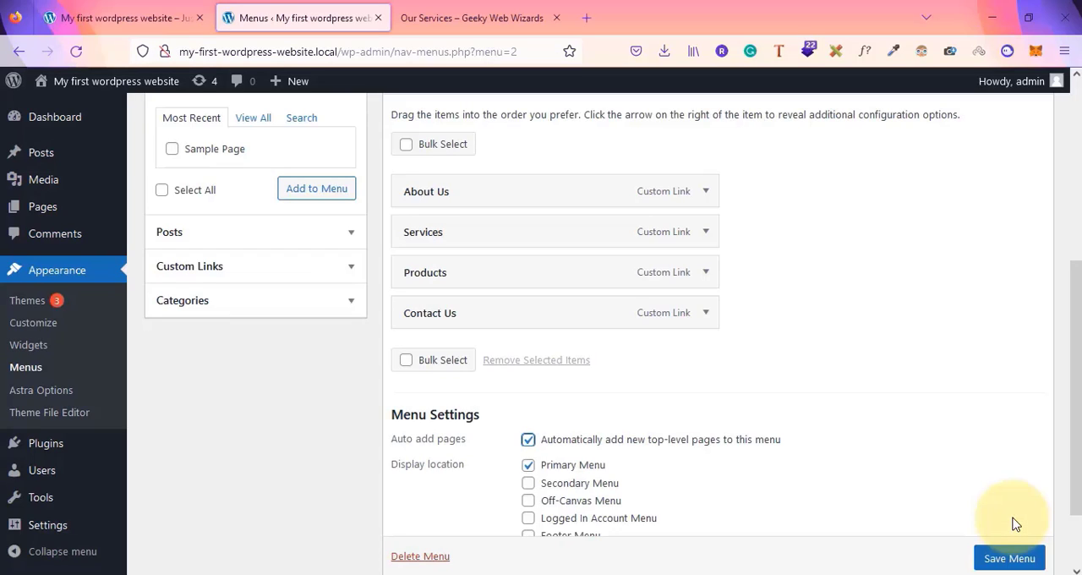
# Save the menu and visit the front-end site, confirming to leave the menus page
pyautogui.click(1009, 556)
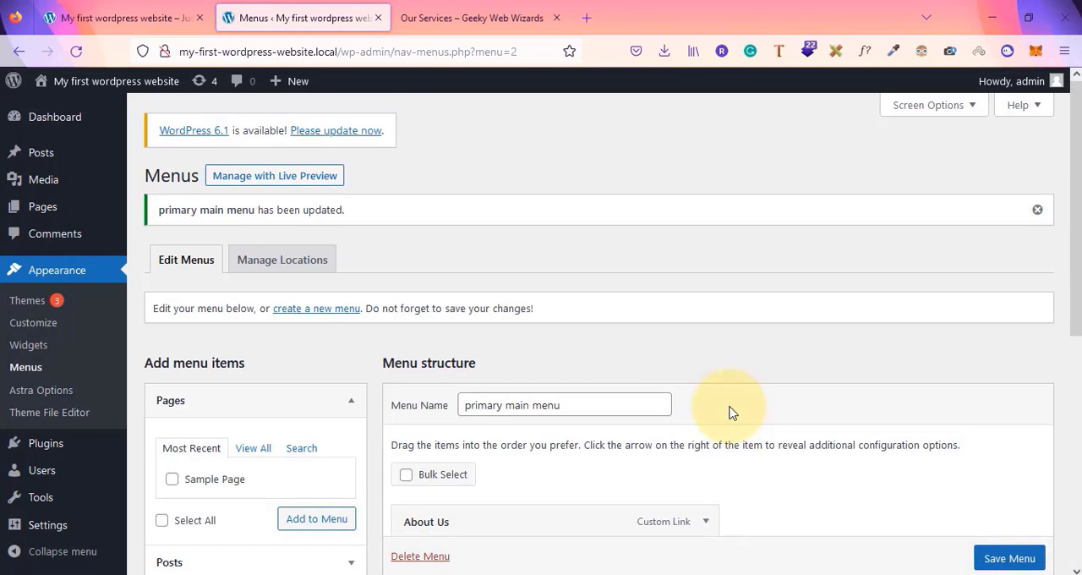
pyautogui.moveTo(76, 81)
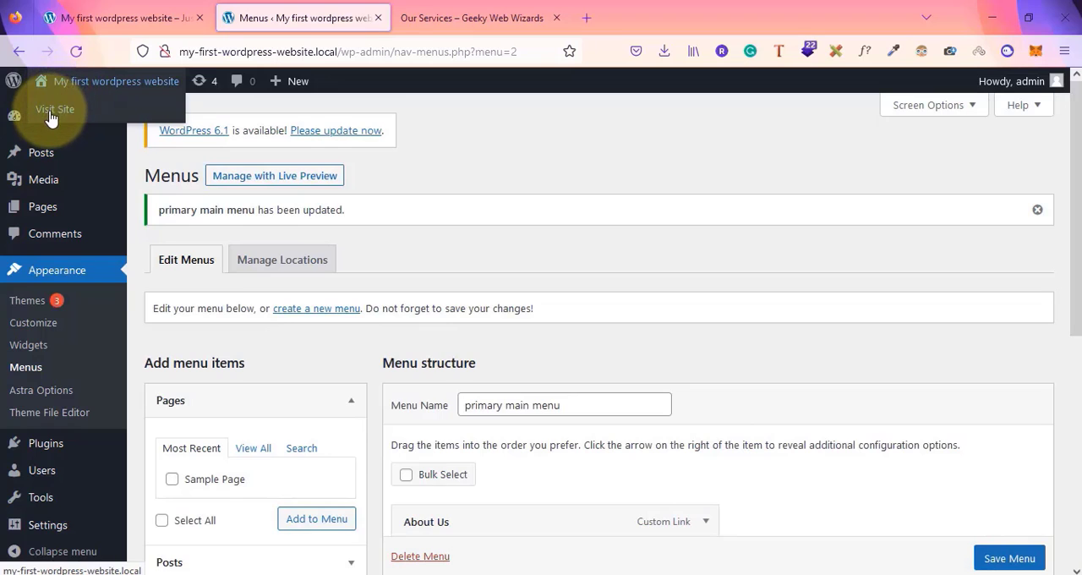
pyautogui.click(51, 116)
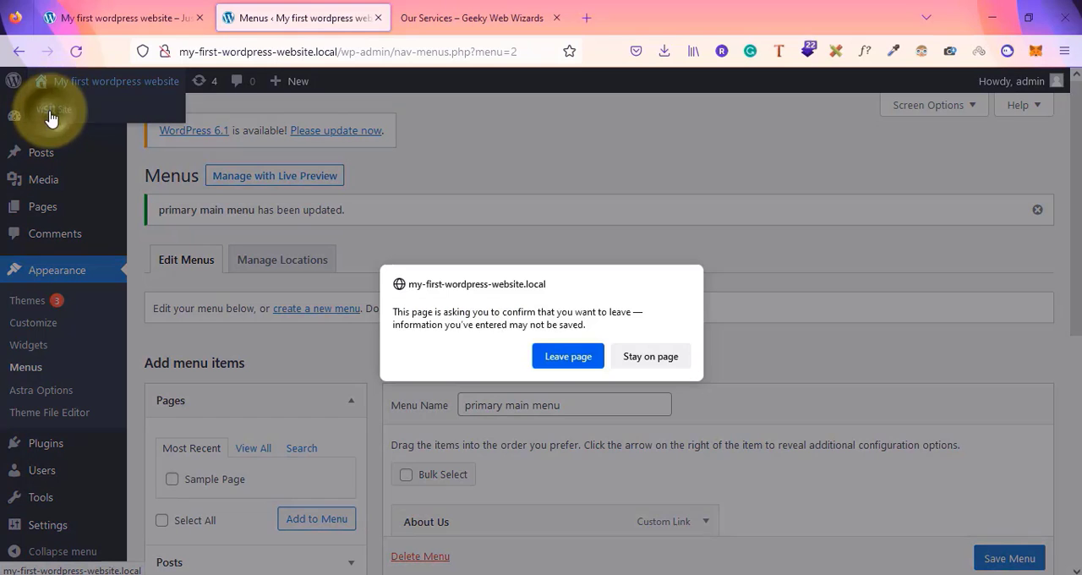
pyautogui.click(568, 356)
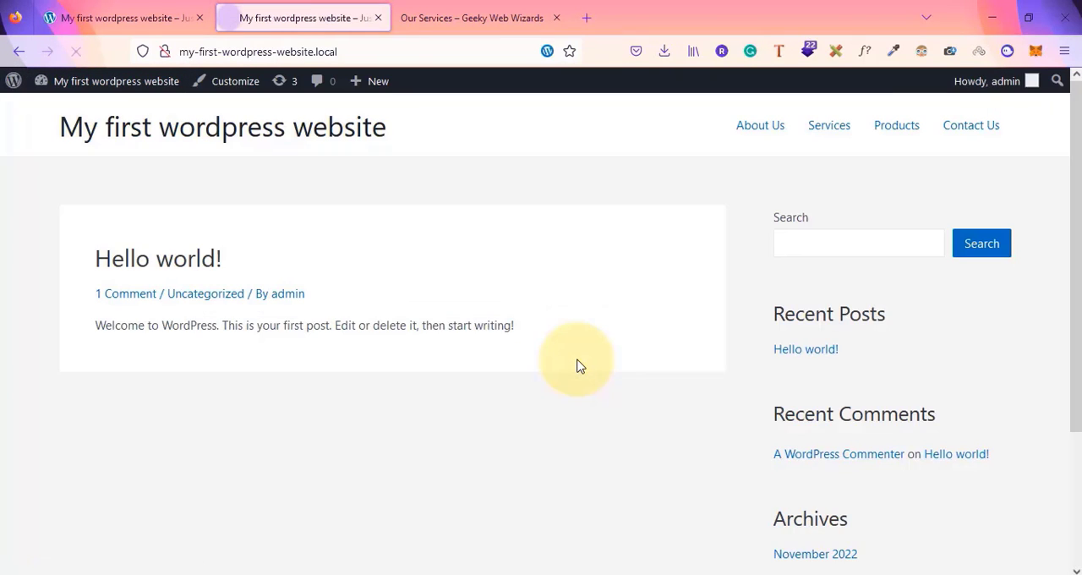
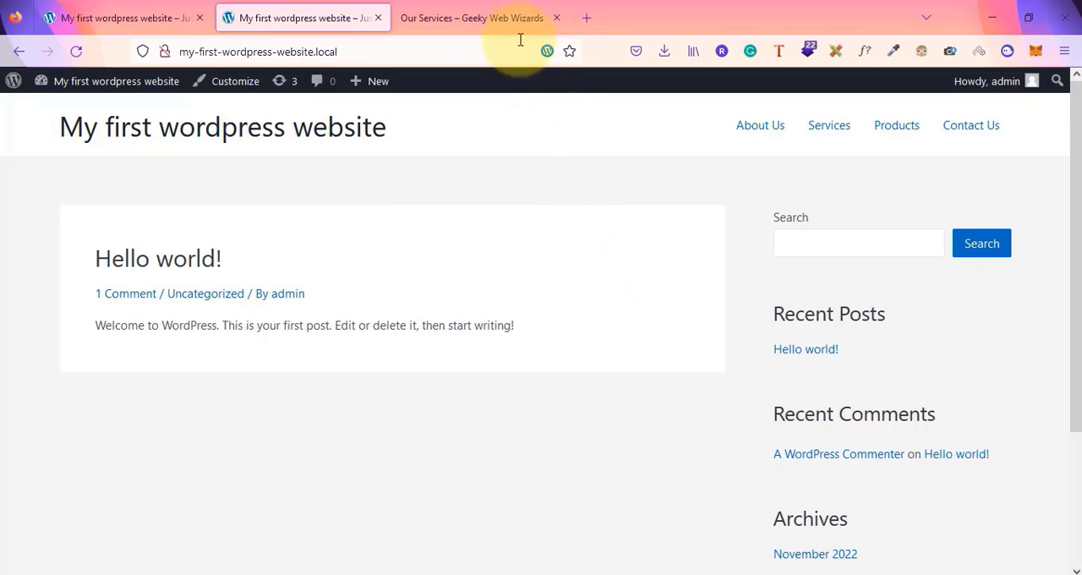
# Switch to the Geeky Web Wizards tab and open its homepage to review its navigation menu
pyautogui.click(482, 17)
pyautogui.click(137, 106)
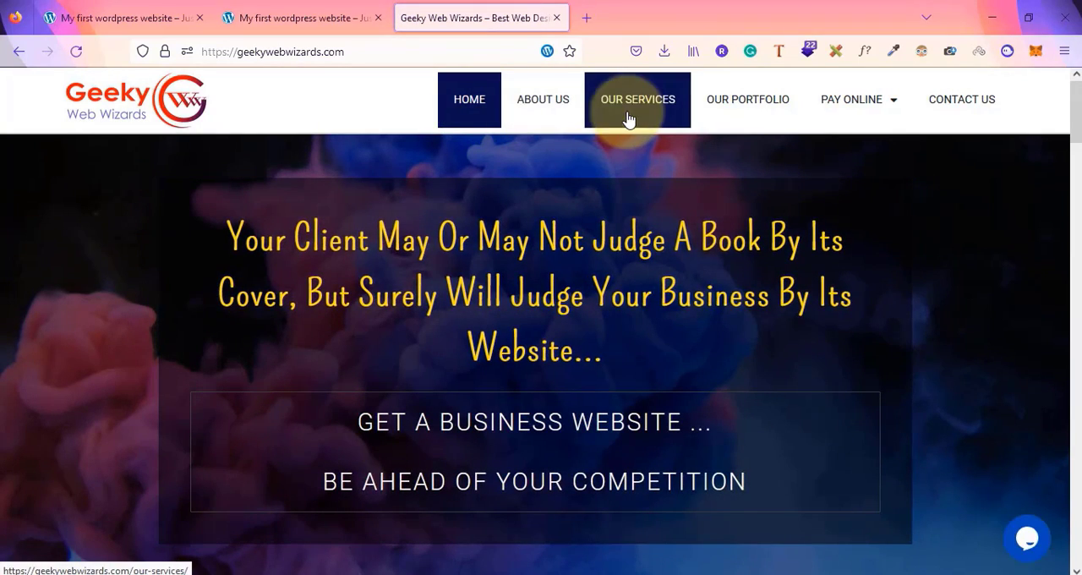
pyautogui.moveTo(848, 121)
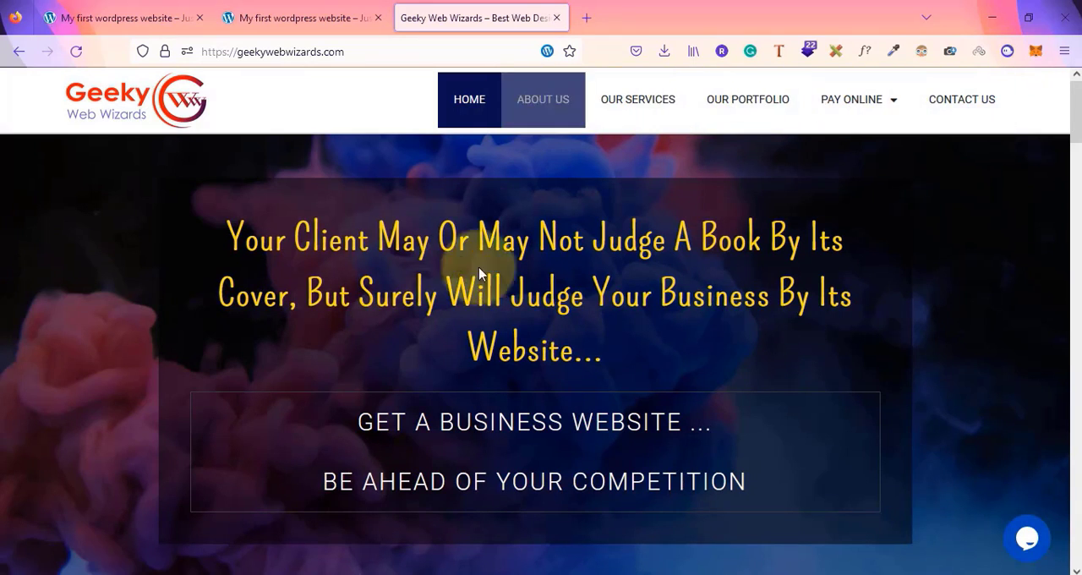
# Search Google for wpbeginners in a new tab and open the WPBeginner website
pyautogui.click(583, 20)
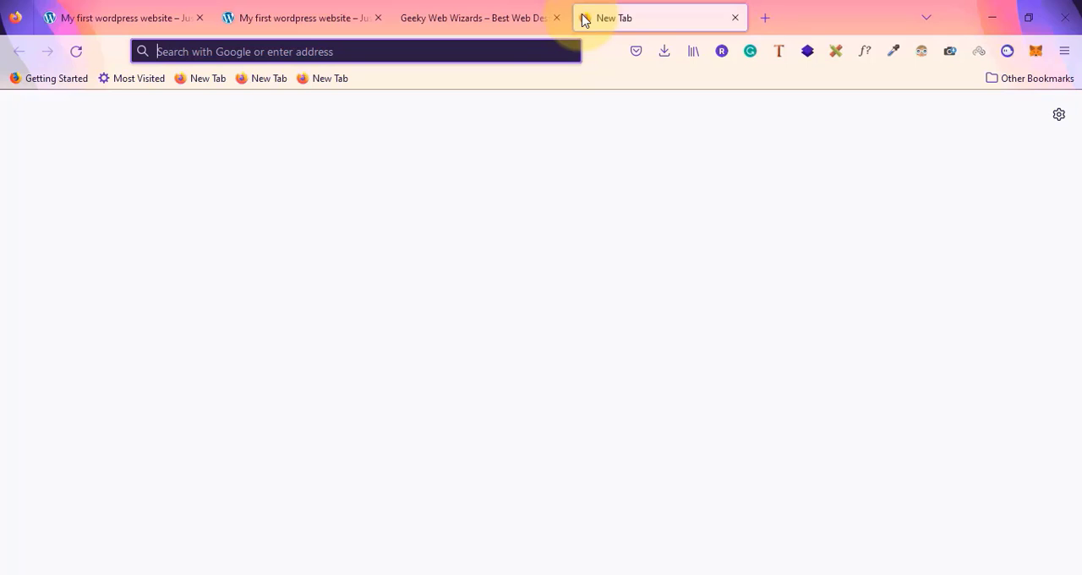
pyautogui.write('wpb')
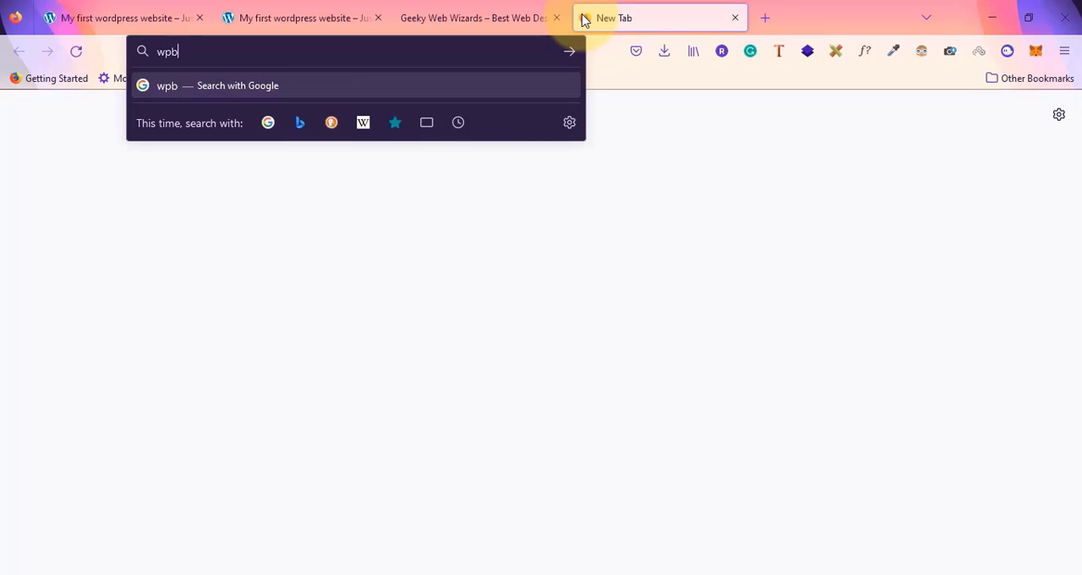
pyautogui.write('eginner')
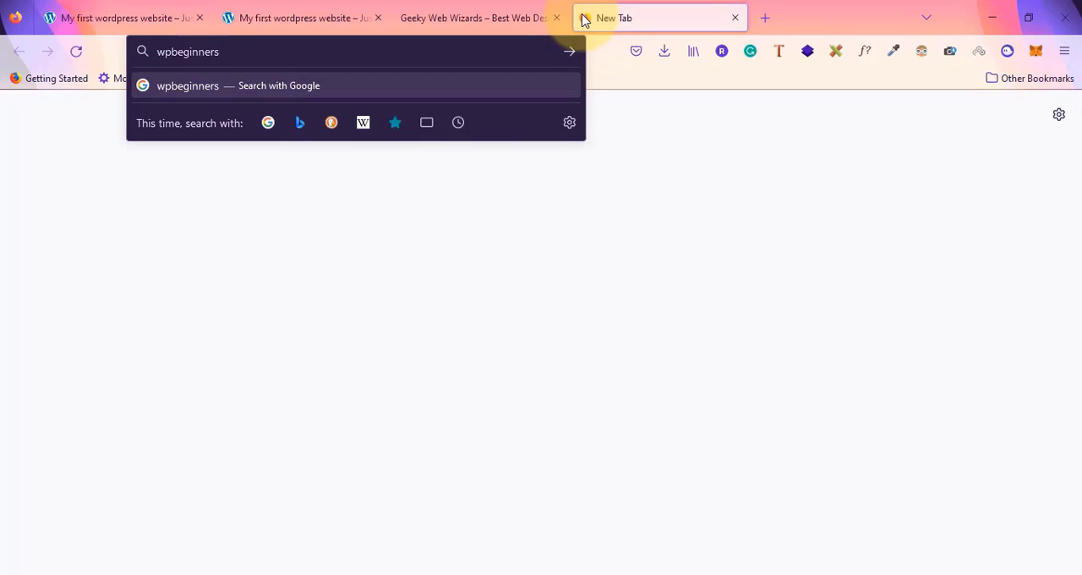
pyautogui.press('Return')
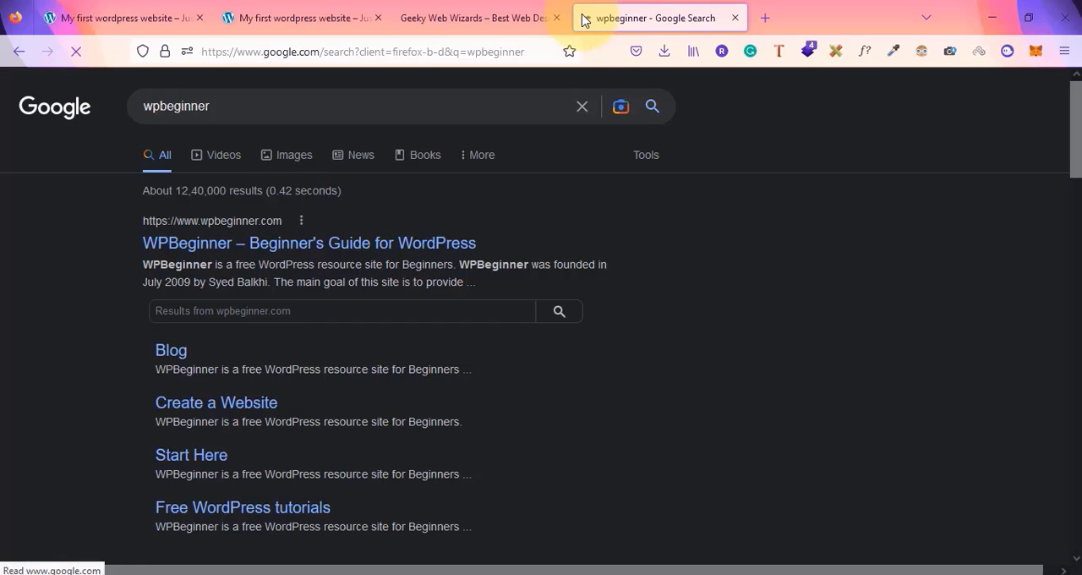
pyautogui.click(219, 249)
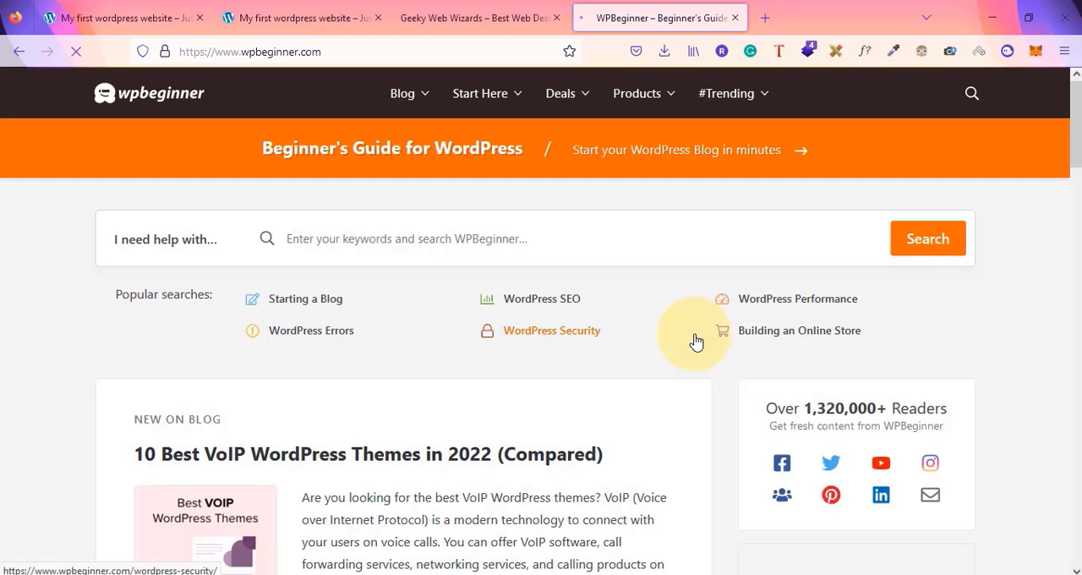
# Return to the local WordPress site, open its dashboard and go to the Pages list
pyautogui.click(494, 15)
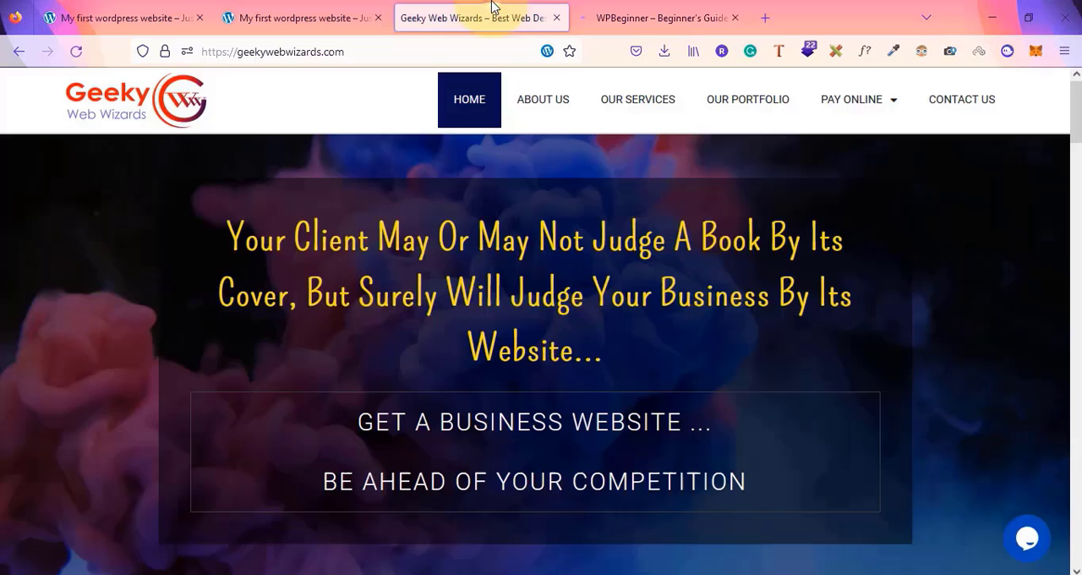
pyautogui.click(334, 10)
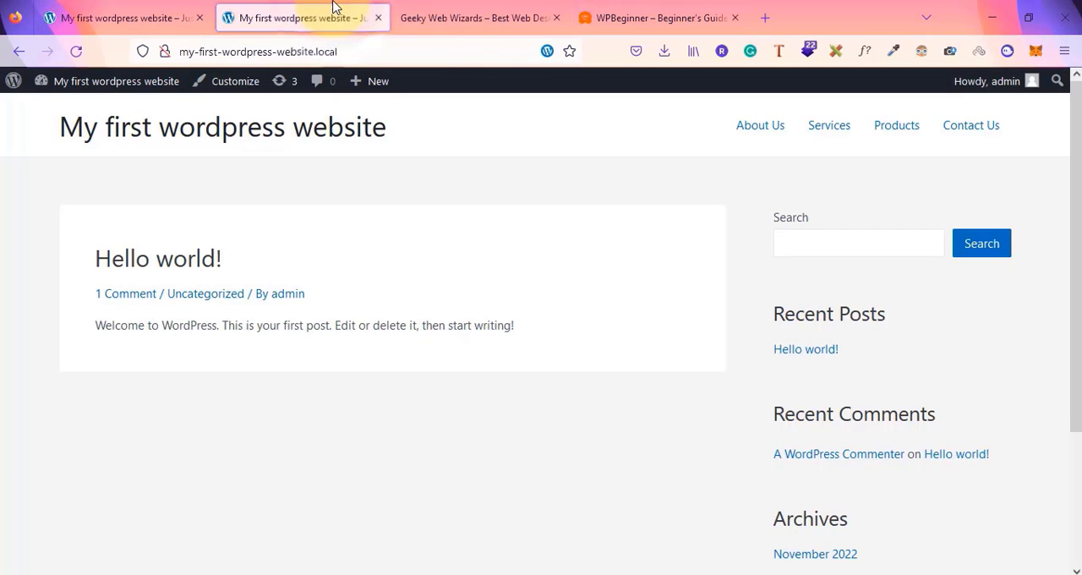
pyautogui.moveTo(75, 84)
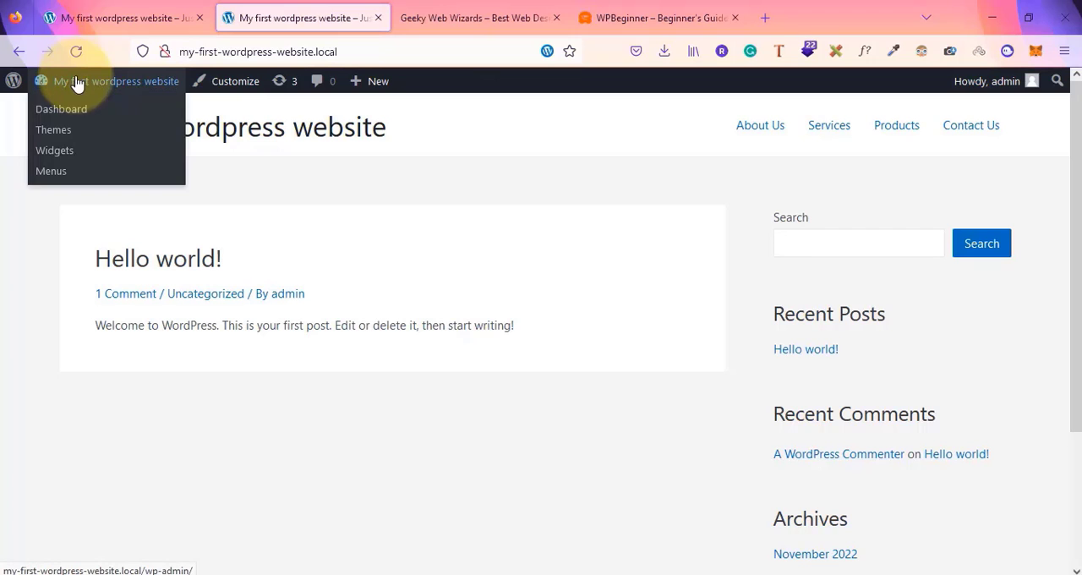
pyautogui.click(58, 108)
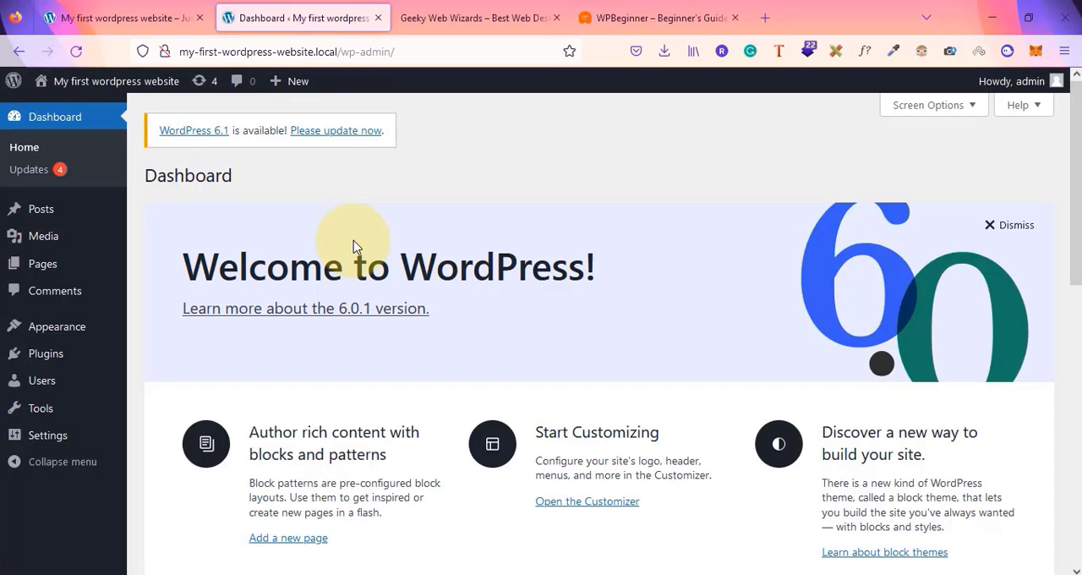
pyautogui.moveTo(84, 218)
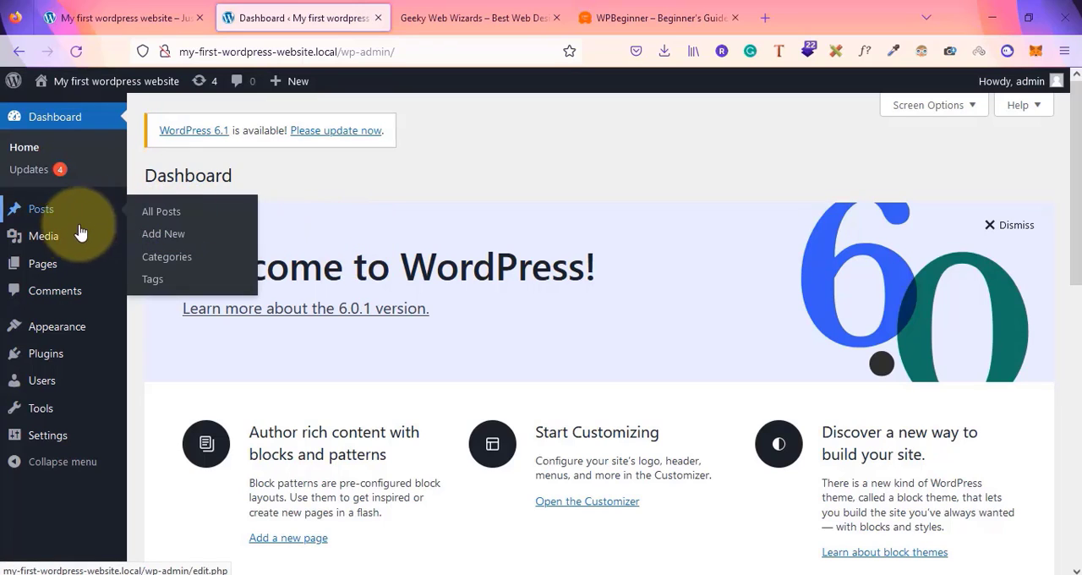
pyautogui.moveTo(46, 267)
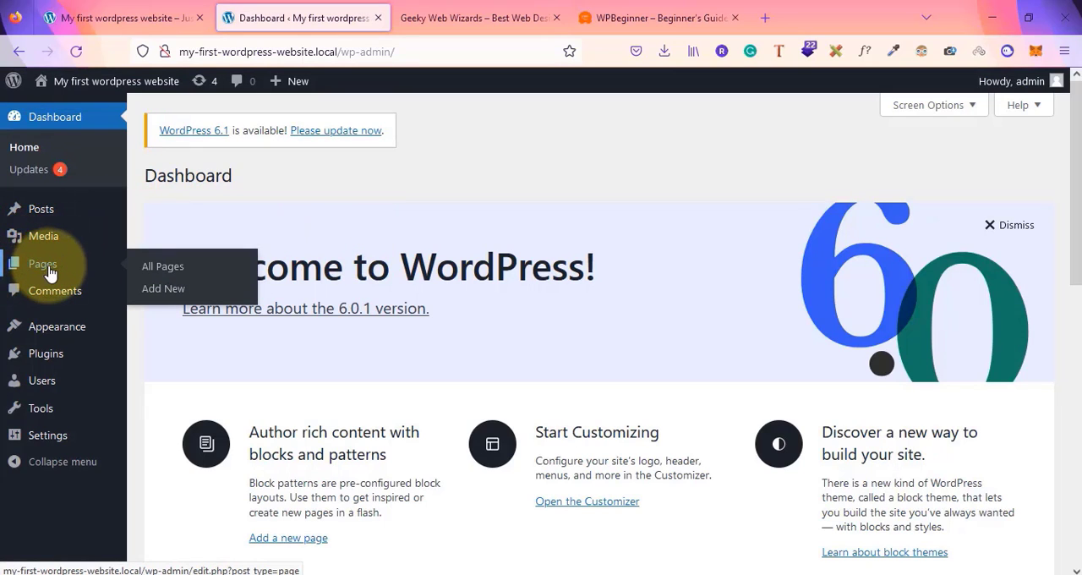
pyautogui.click(49, 271)
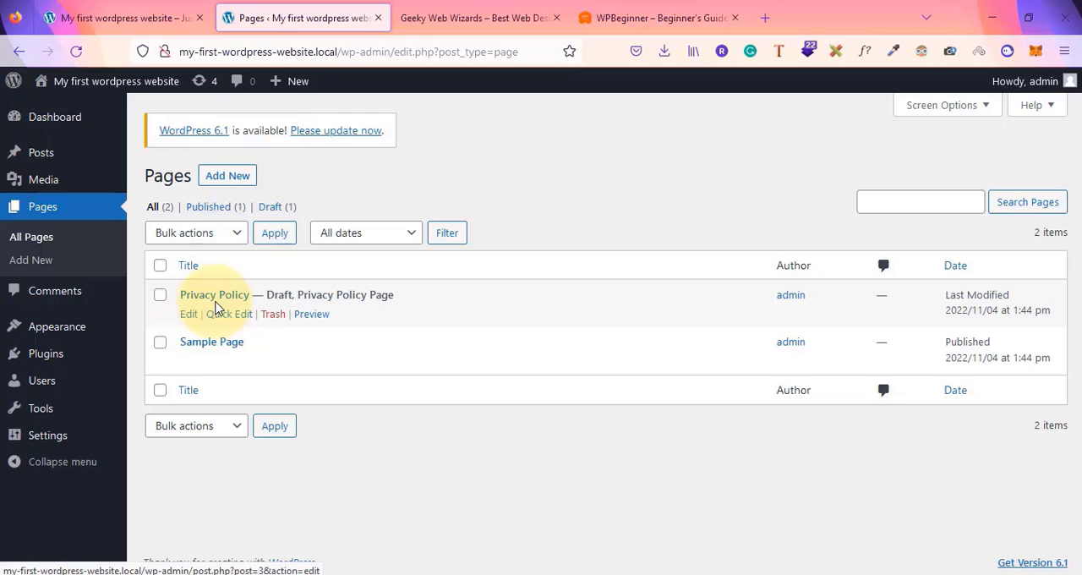
# Add a new page titled About, dismissing the block editor welcome dialog, and publish it
pyautogui.click(226, 177)
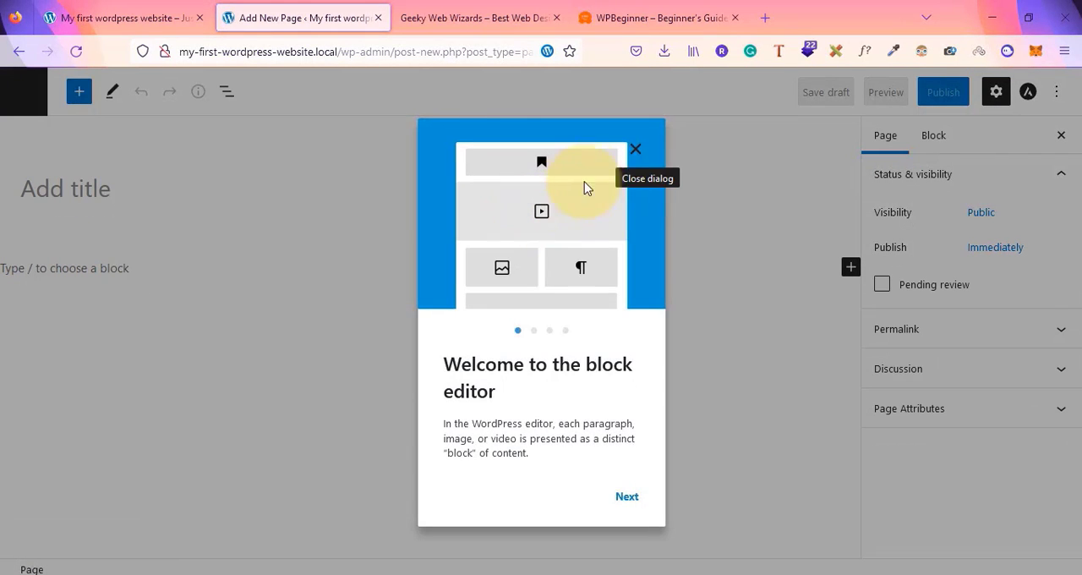
pyautogui.click(636, 152)
pyautogui.click(56, 189)
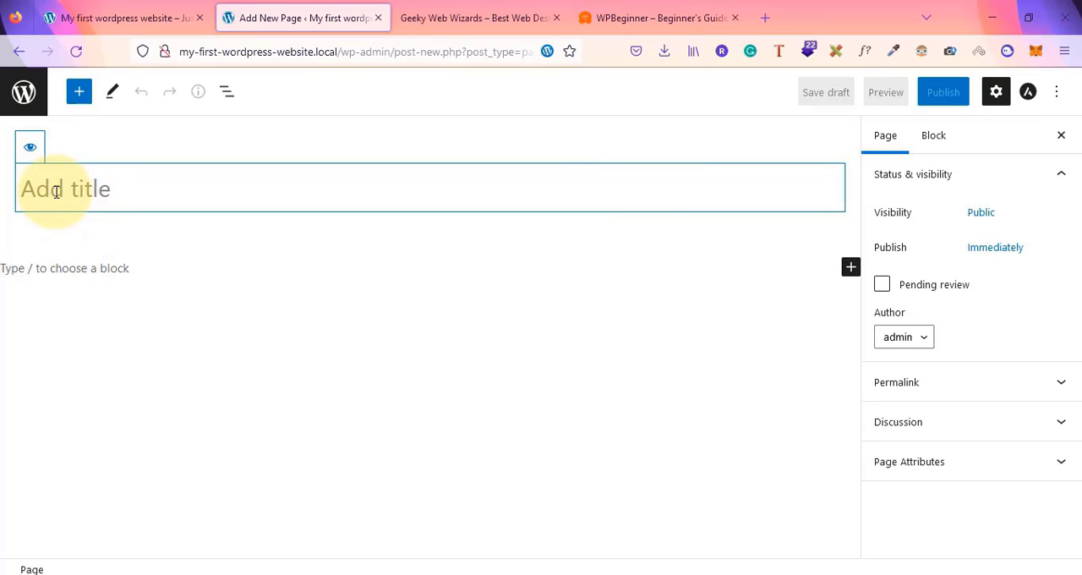
pyautogui.write('About')
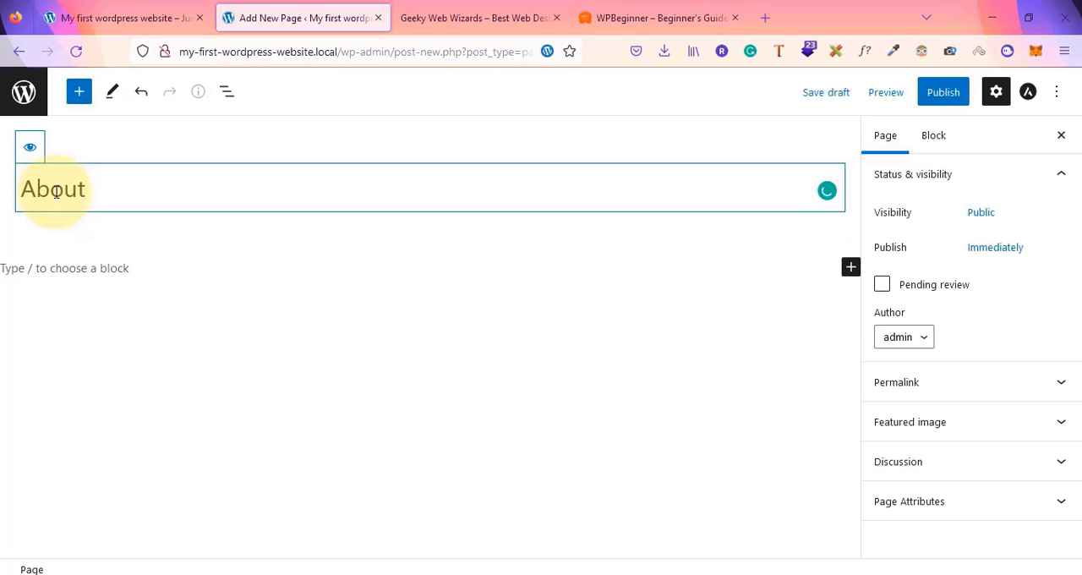
pyautogui.click(936, 99)
pyautogui.click(923, 98)
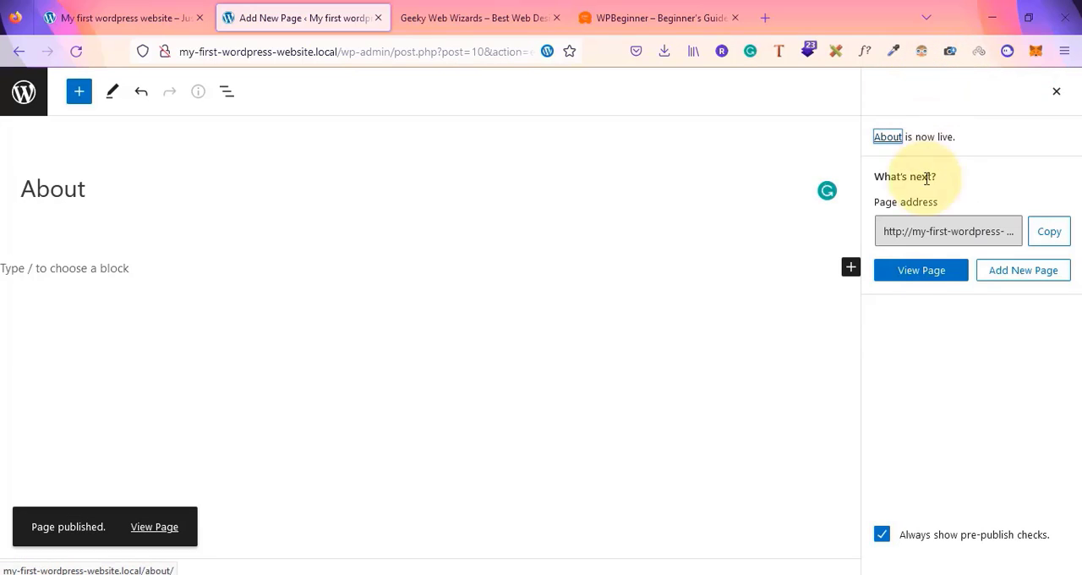
# Open the published About page in a new tab to view it on the front end
pyautogui.rightClick(913, 272)
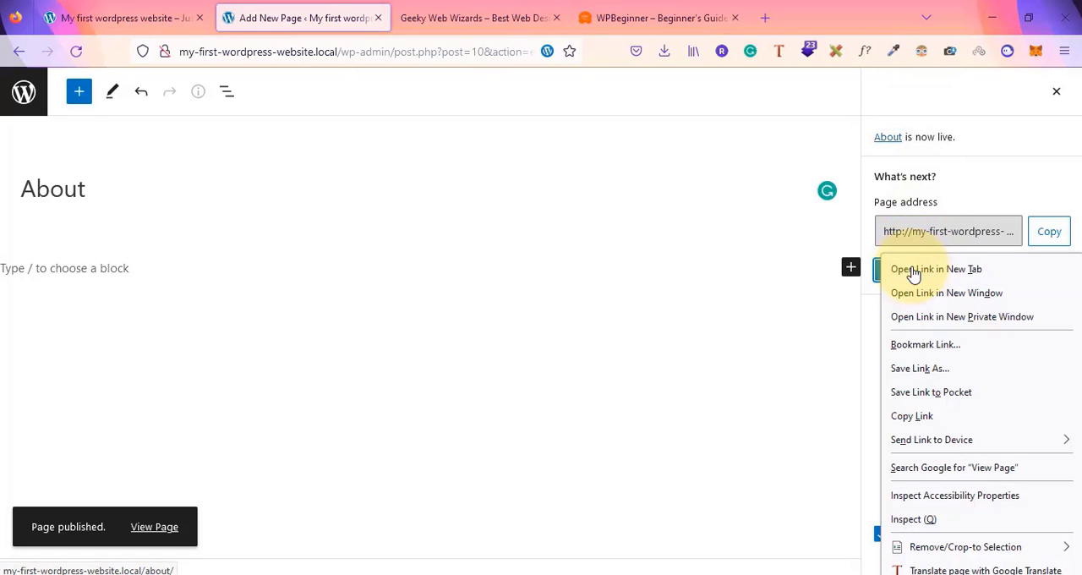
pyautogui.click(915, 269)
pyautogui.click(396, 9)
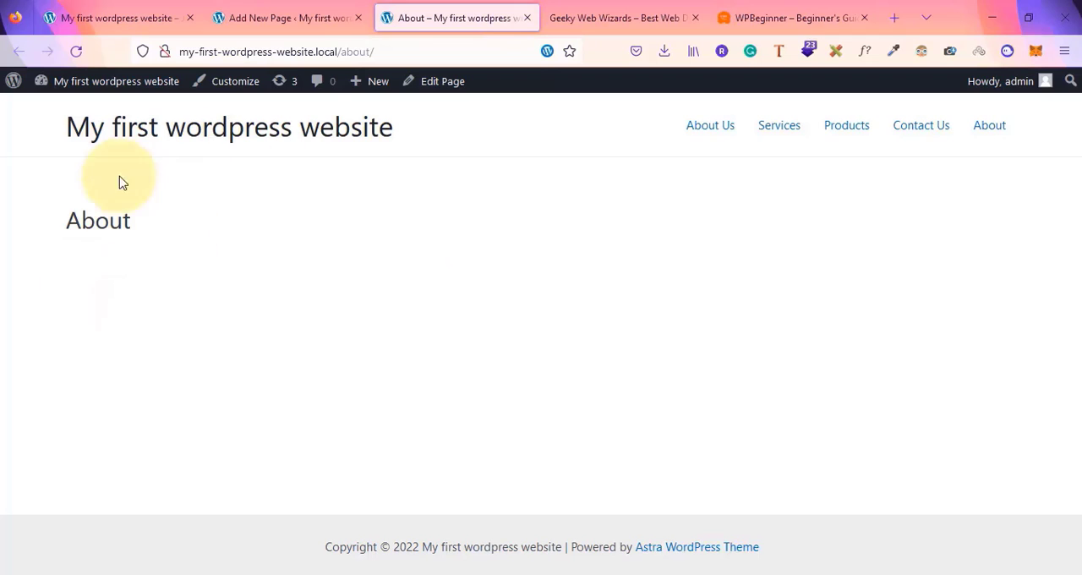
pyautogui.doubleClick(77, 222)
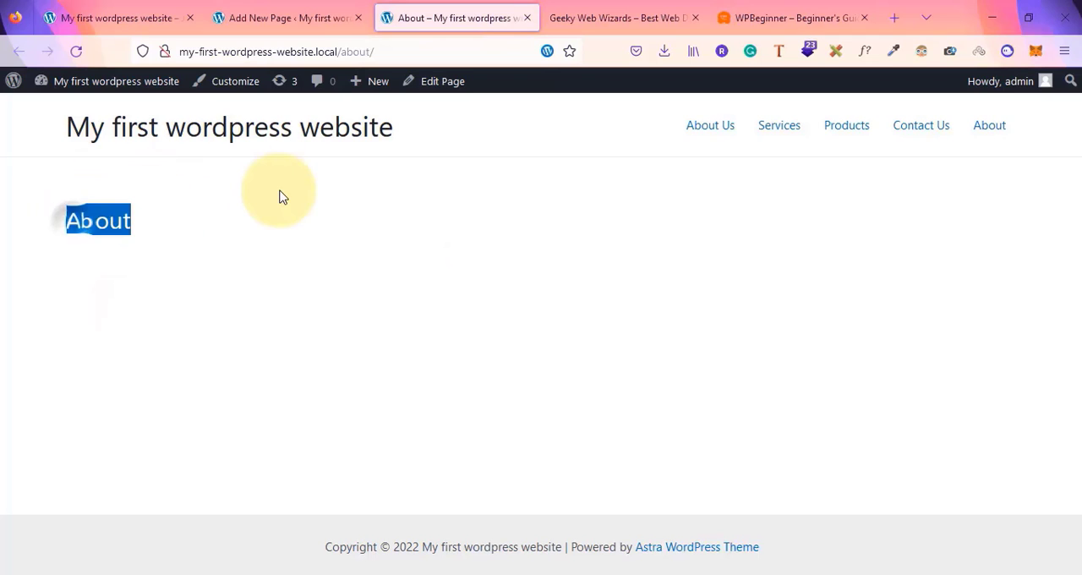
# Return to the page editor, close the publish and settings panels, and go back to the pages list
pyautogui.click(275, 16)
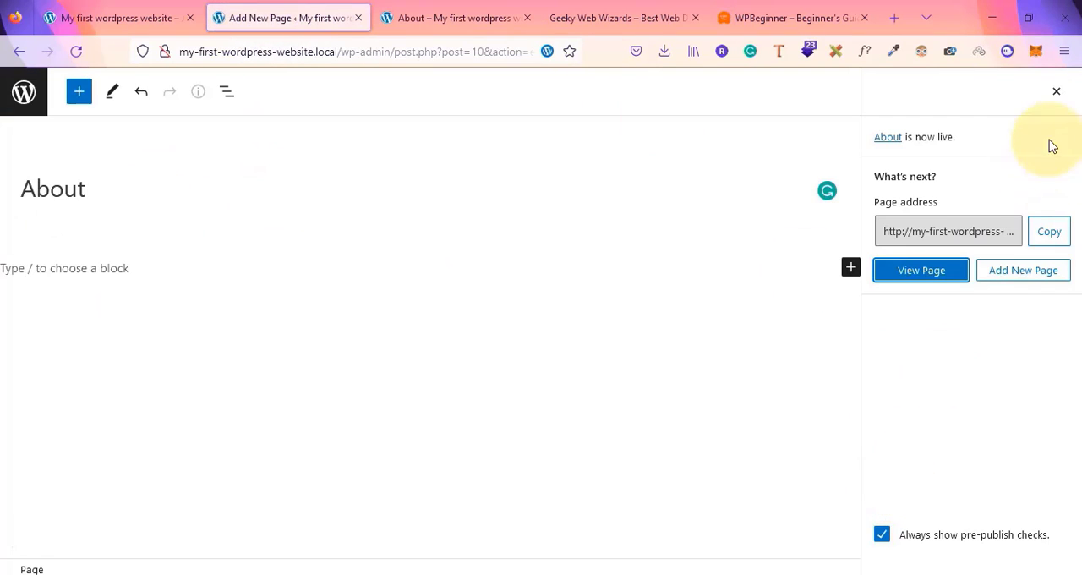
pyautogui.click(1056, 92)
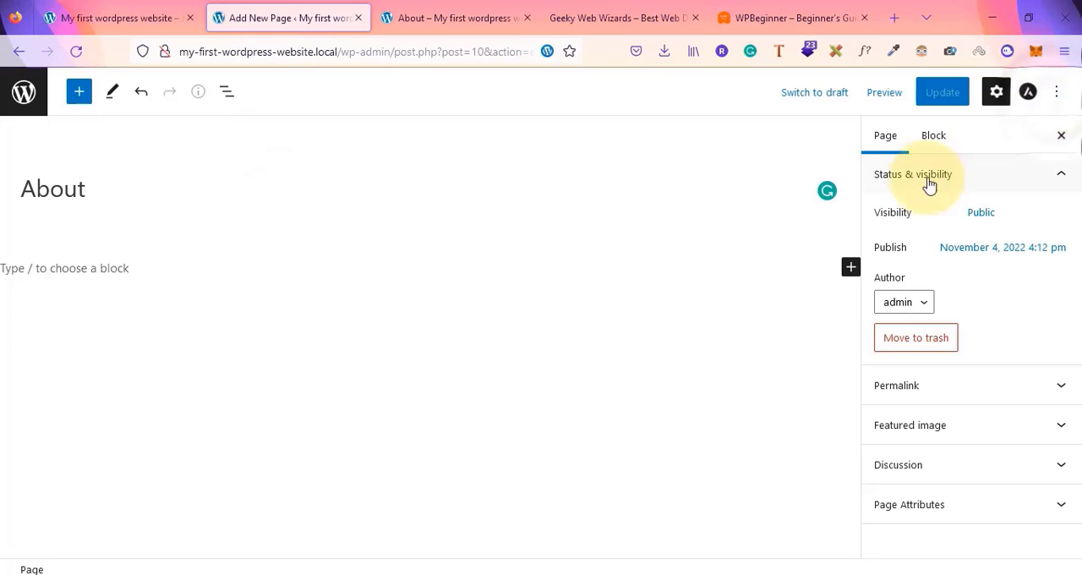
pyautogui.click(1063, 136)
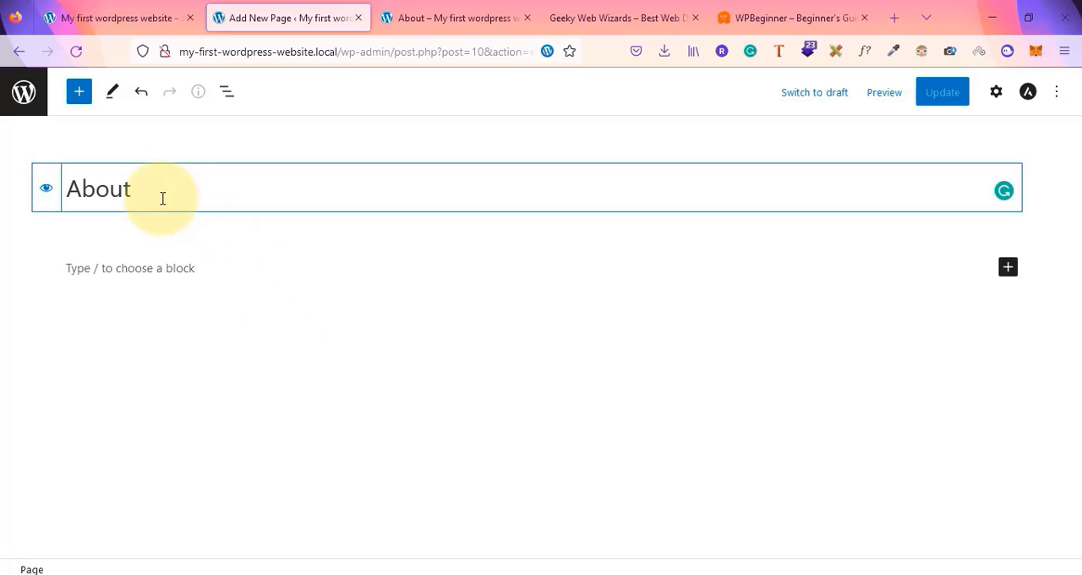
pyautogui.click(23, 91)
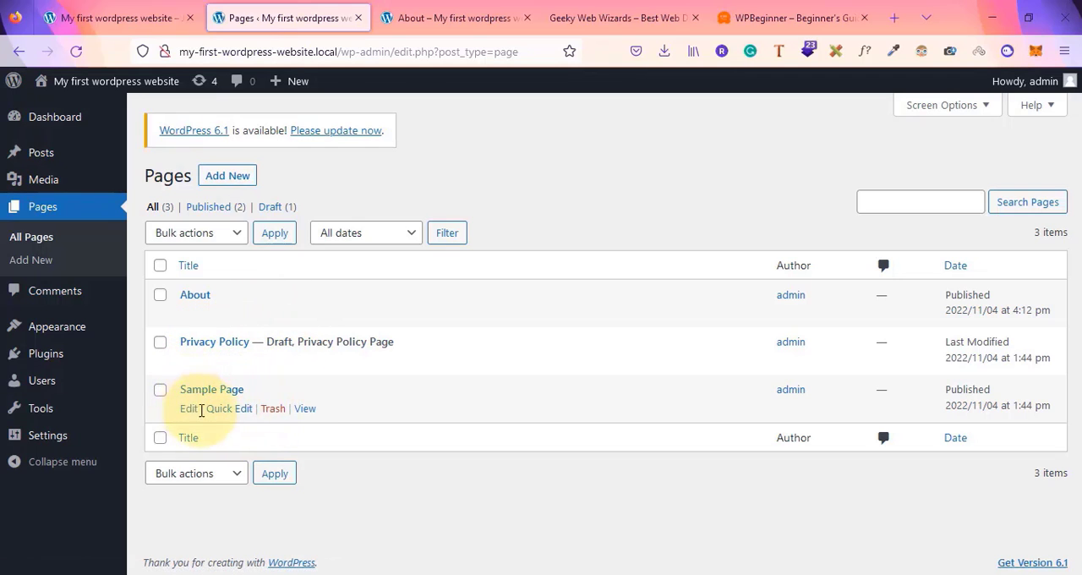
# Move the Sample Page to the trash, then restore it from the Trash view and show all pages
pyautogui.click(273, 409)
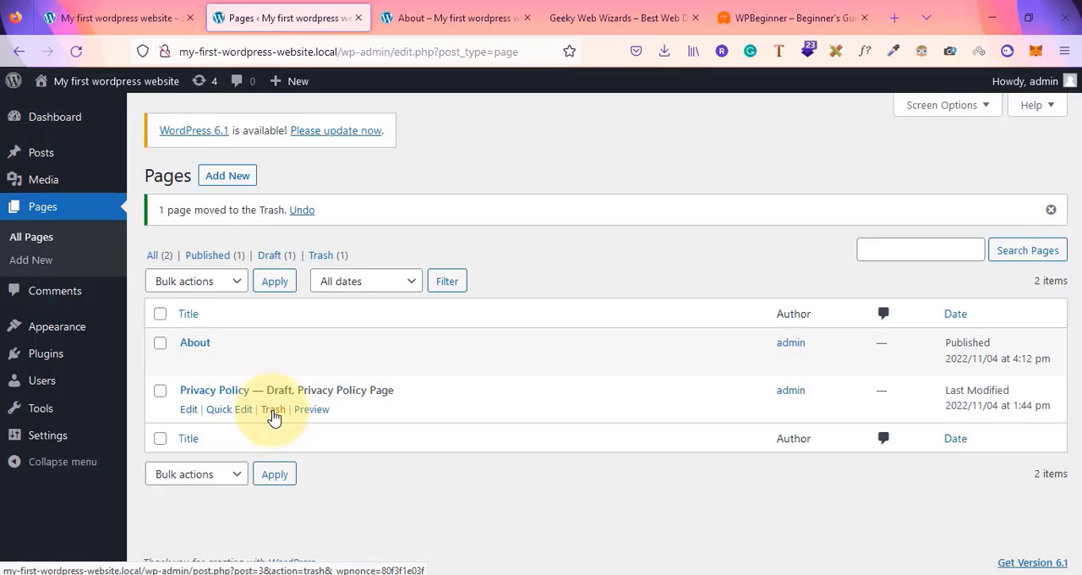
pyautogui.click(326, 256)
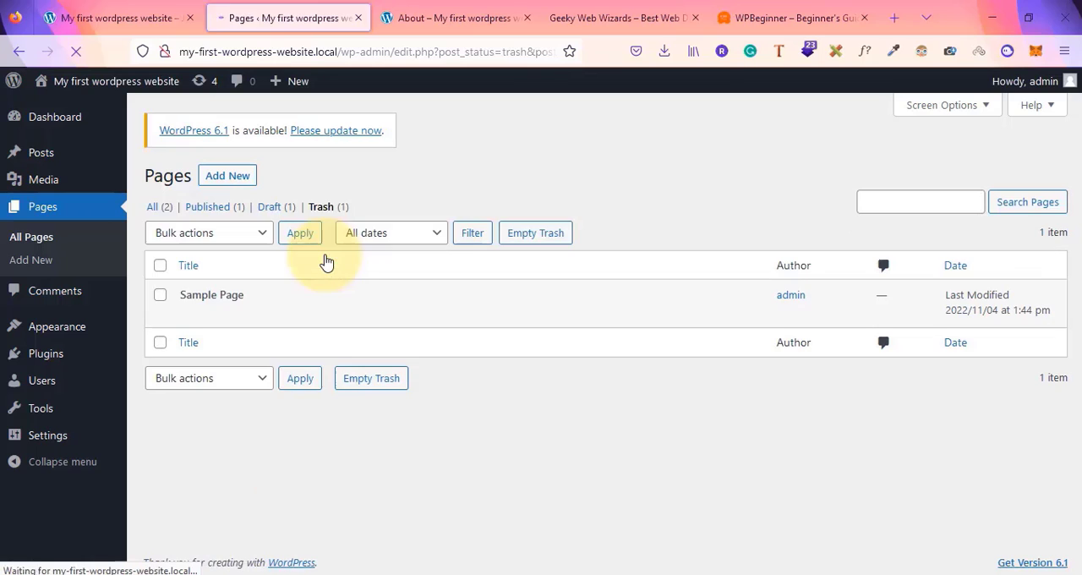
pyautogui.moveTo(210, 331)
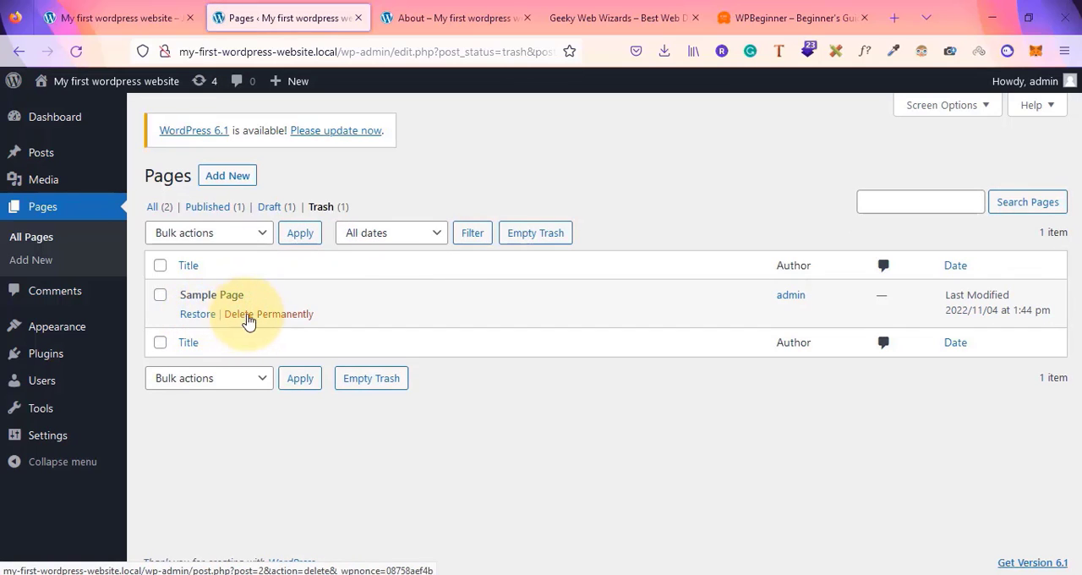
pyautogui.click(203, 318)
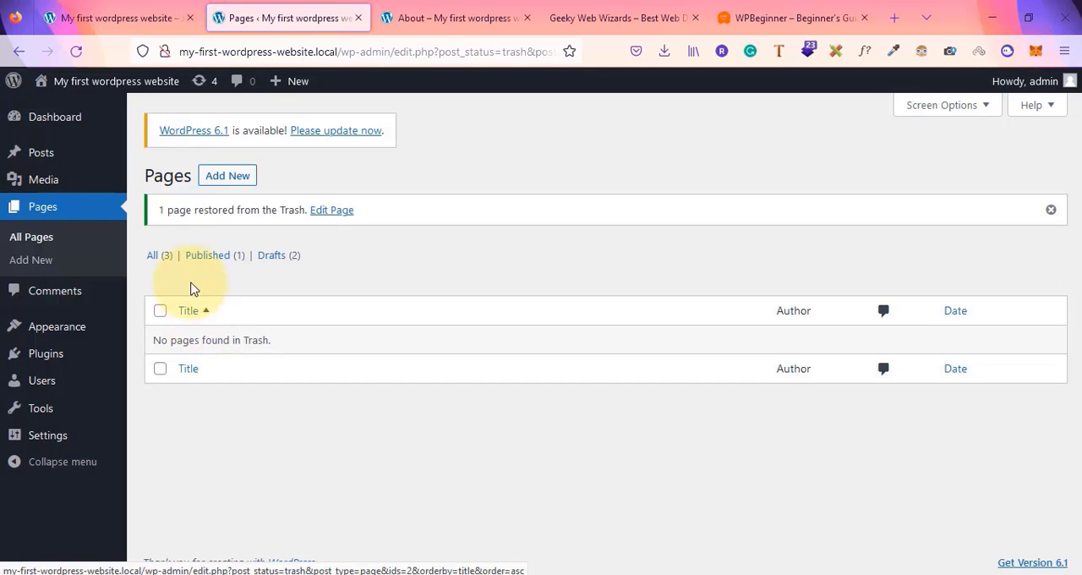
pyautogui.click(156, 257)
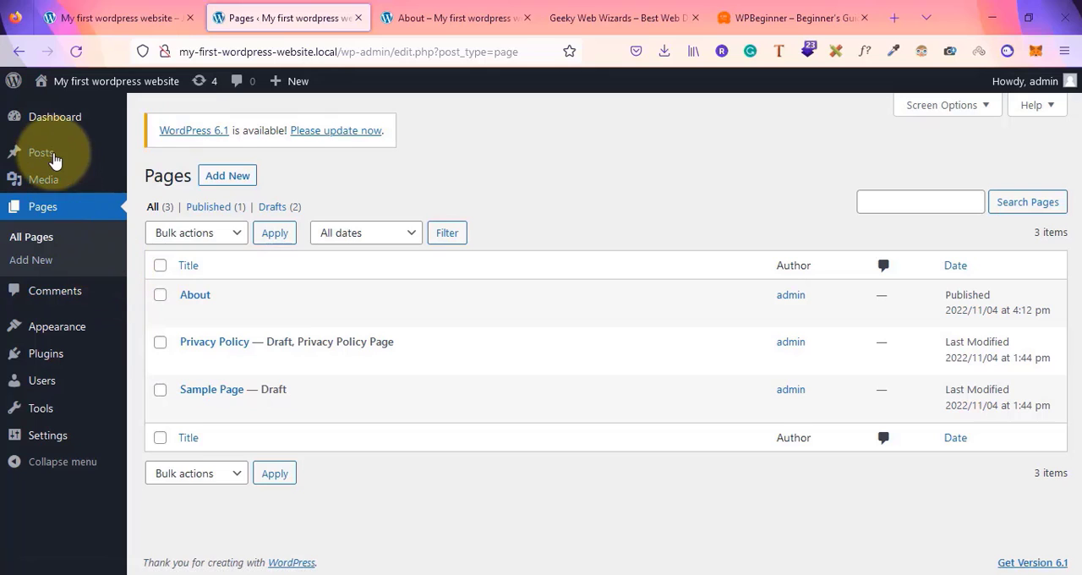
# Create a new post titled hey my first post is here and publish it
pyautogui.moveTo(48, 153)
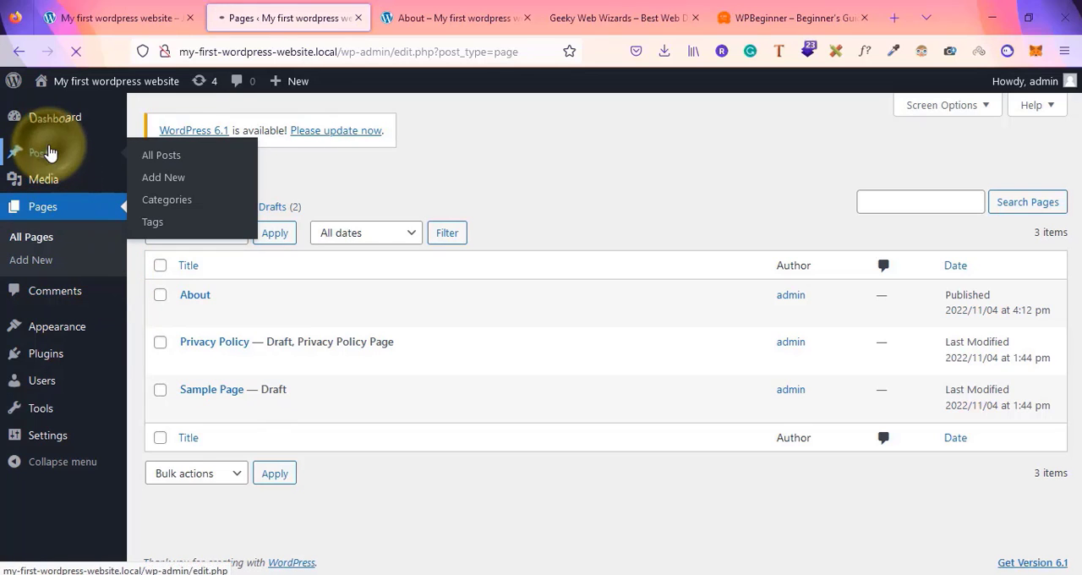
pyautogui.click(48, 152)
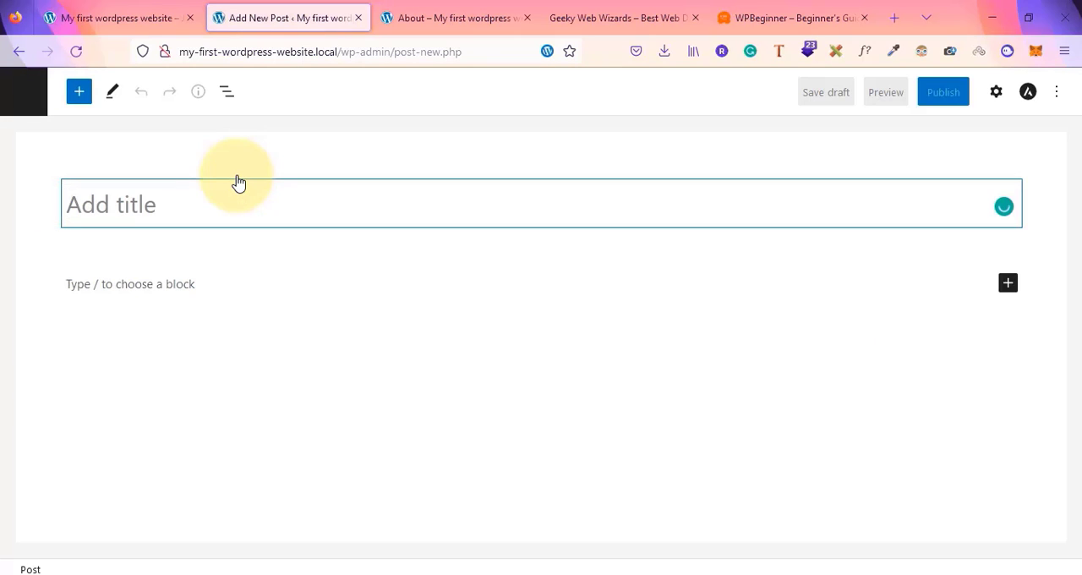
pyautogui.write('hey my first post is here')
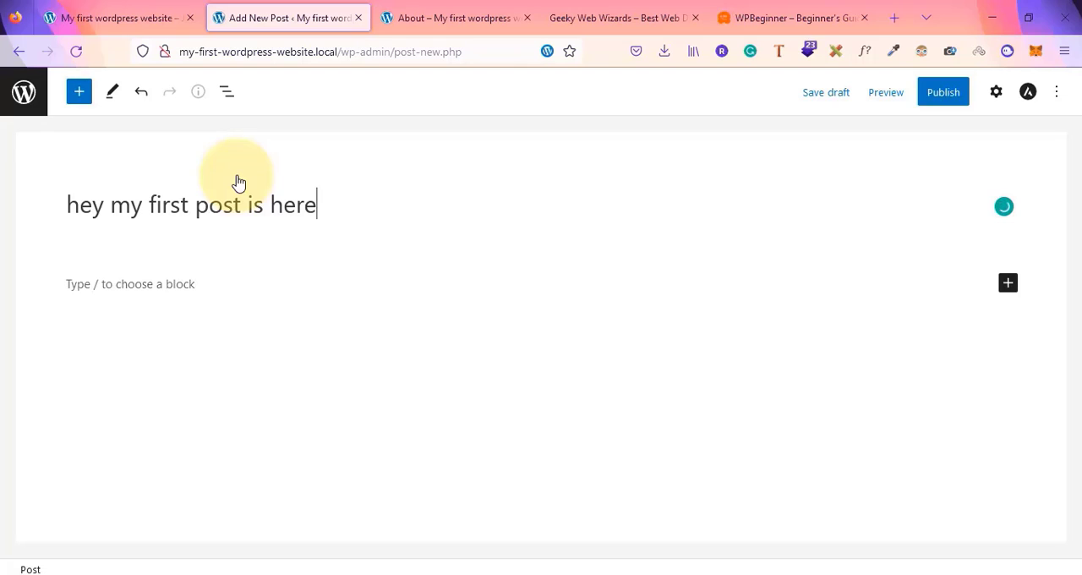
pyautogui.click(941, 96)
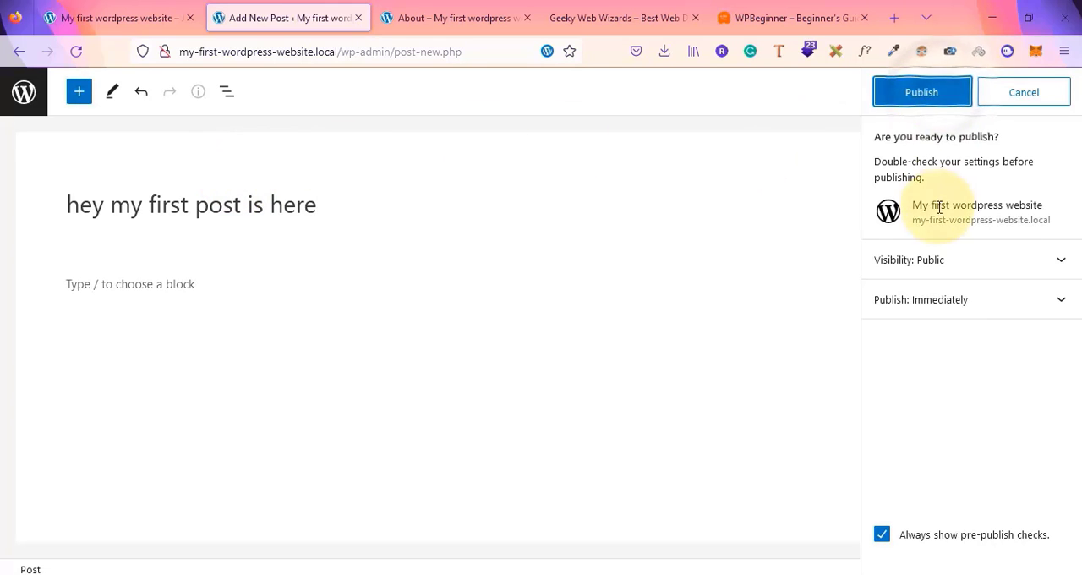
pyautogui.click(935, 100)
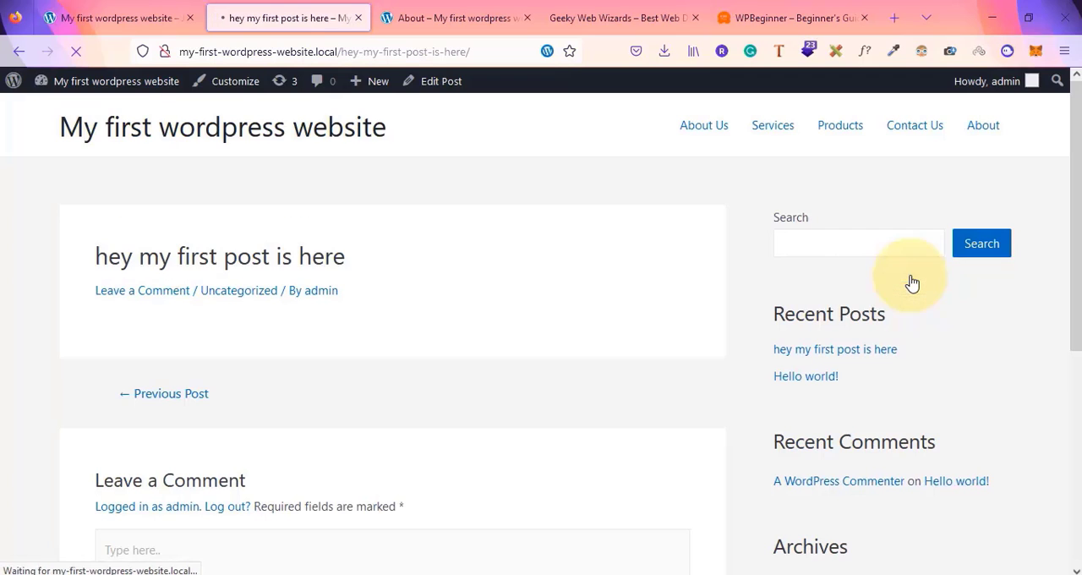
# Scroll through the published post on the front end to review its layout
pyautogui.scroll(-5, 330, 382)
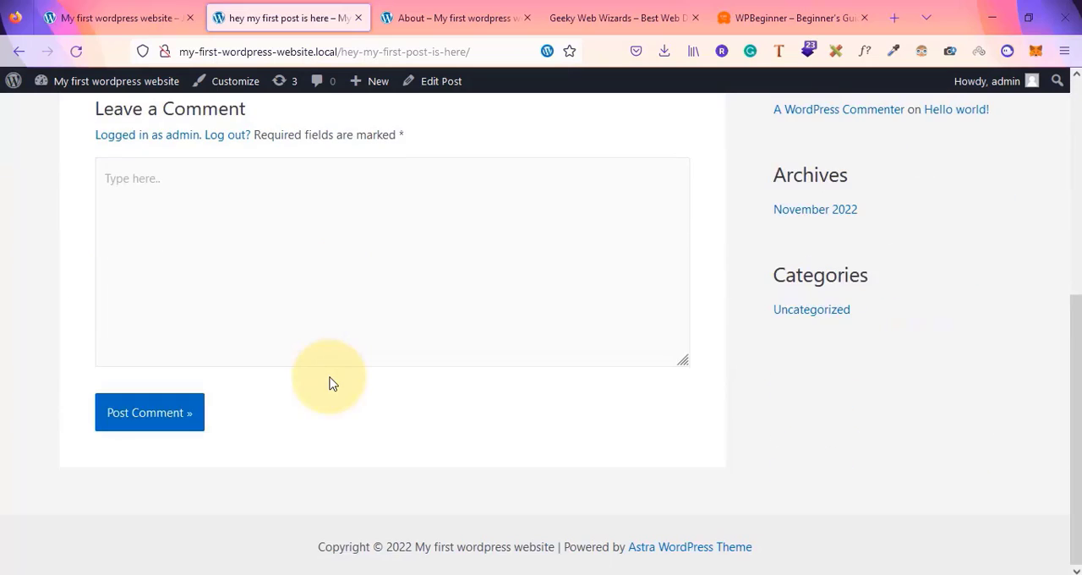
pyautogui.scroll(5, 331, 385)
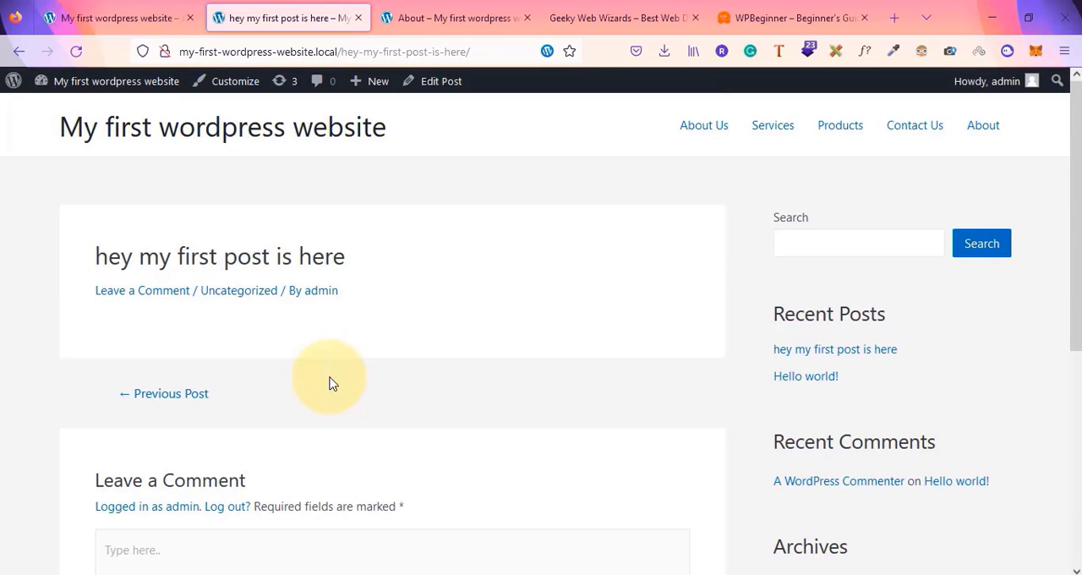
pyautogui.scroll(-5, 331, 381)
pyautogui.scroll(5, 331, 381)
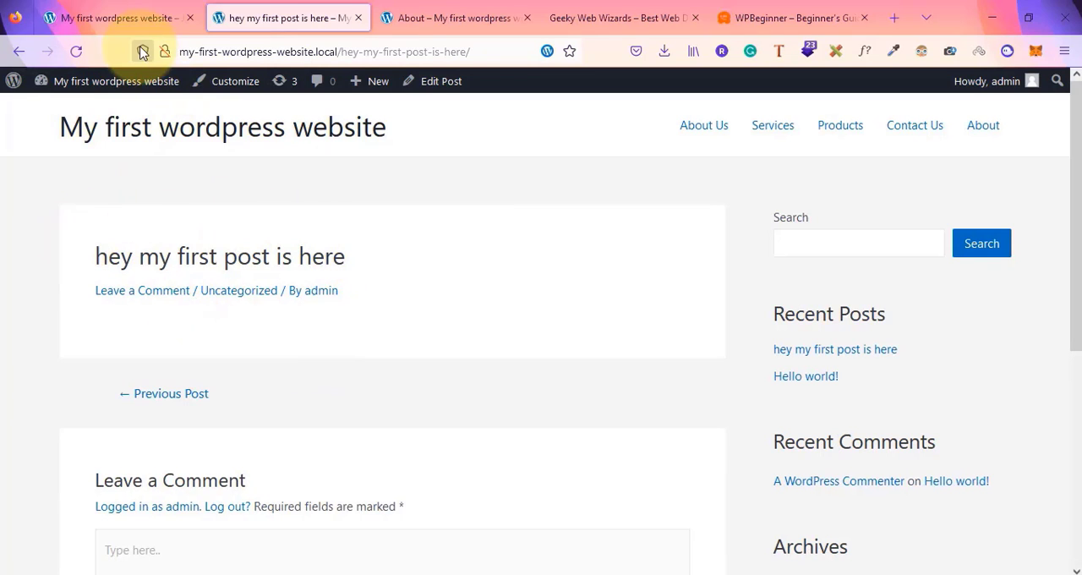
# Open the WordPress dashboard from the site's front-end toolbar and go to the Pages section
pyautogui.click(135, 7)
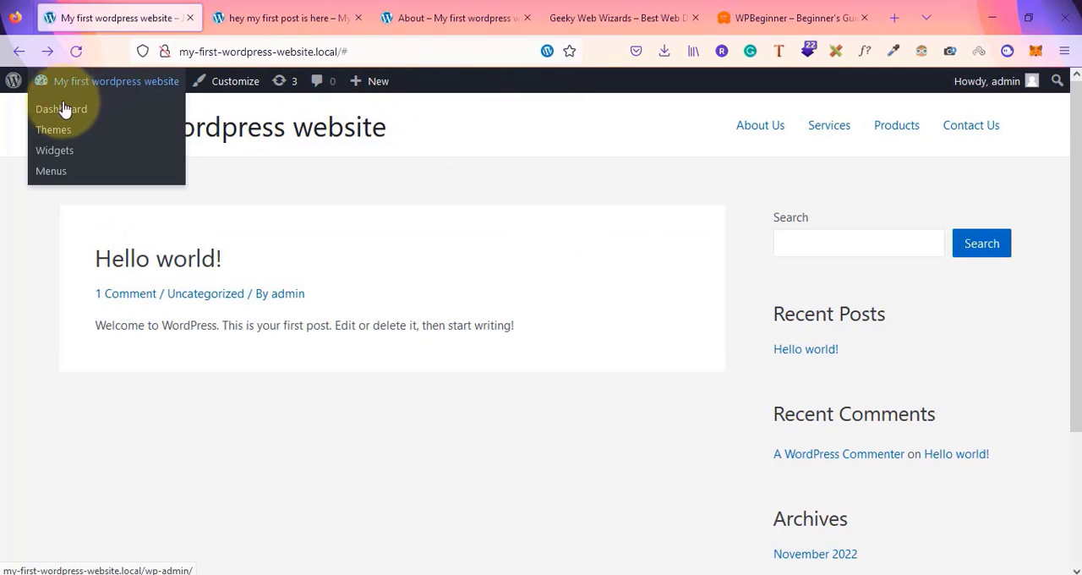
pyautogui.click(59, 111)
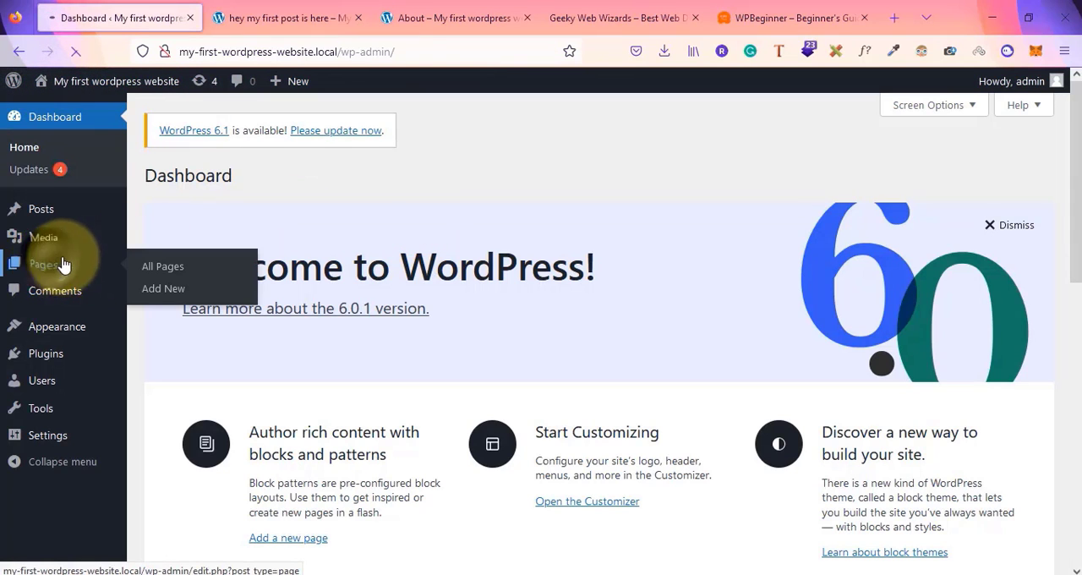
pyautogui.click(63, 264)
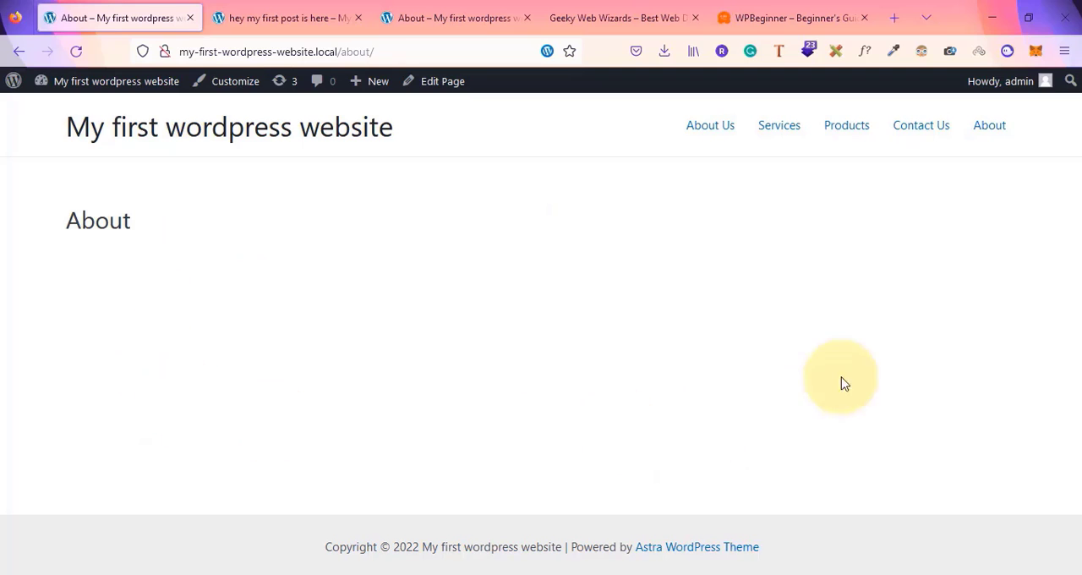
# Review the published post page, including its sidebar widgets and comment form
pyautogui.click(265, 8)
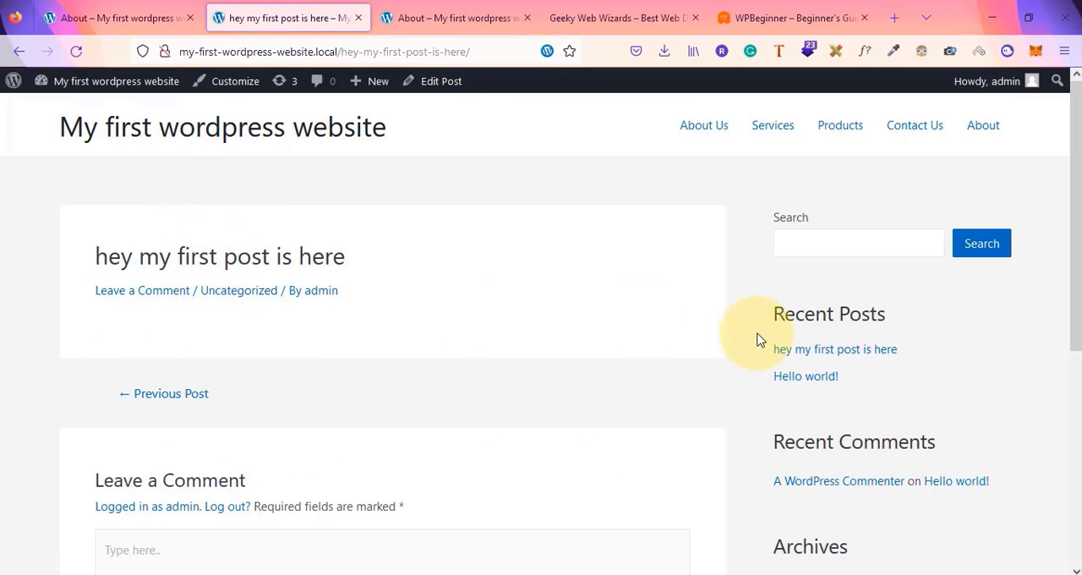
pyautogui.scroll(-5, 756, 338)
pyautogui.scroll(5, 755, 338)
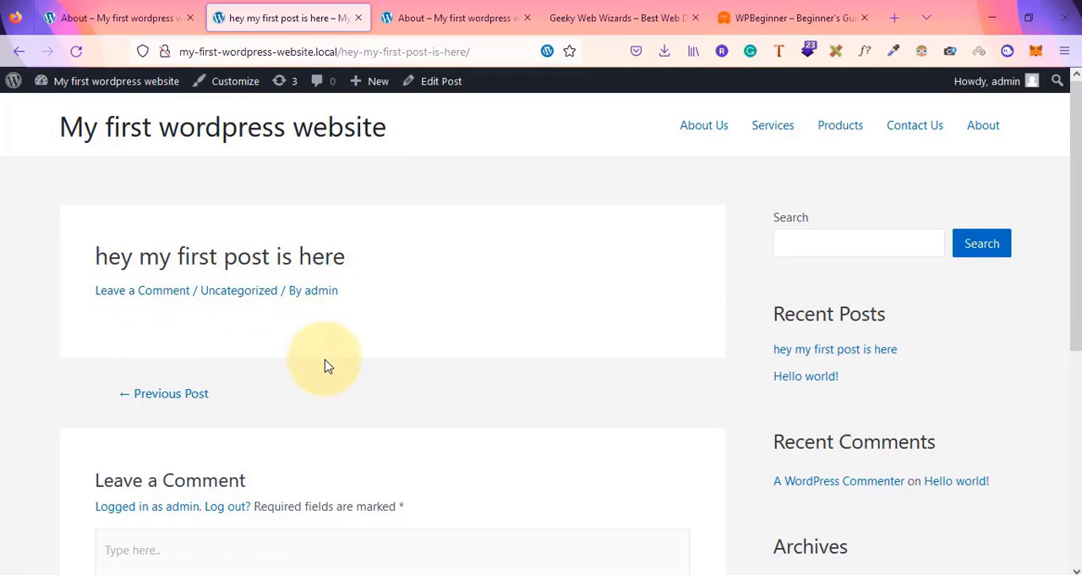
pyautogui.scroll(-3, 232, 212)
pyautogui.scroll(1, 177, 150)
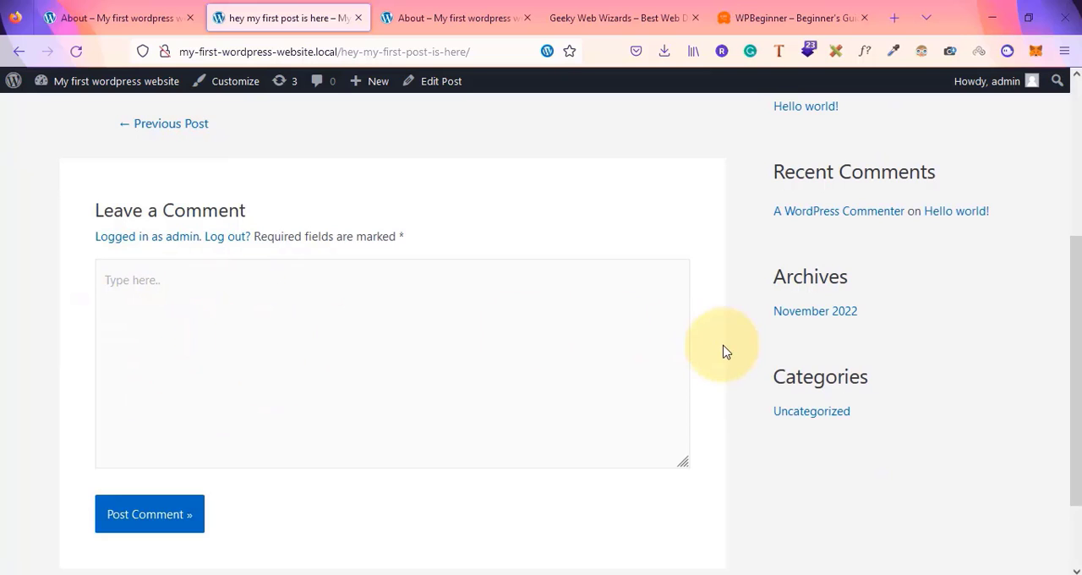
pyautogui.scroll(3, 916, 425)
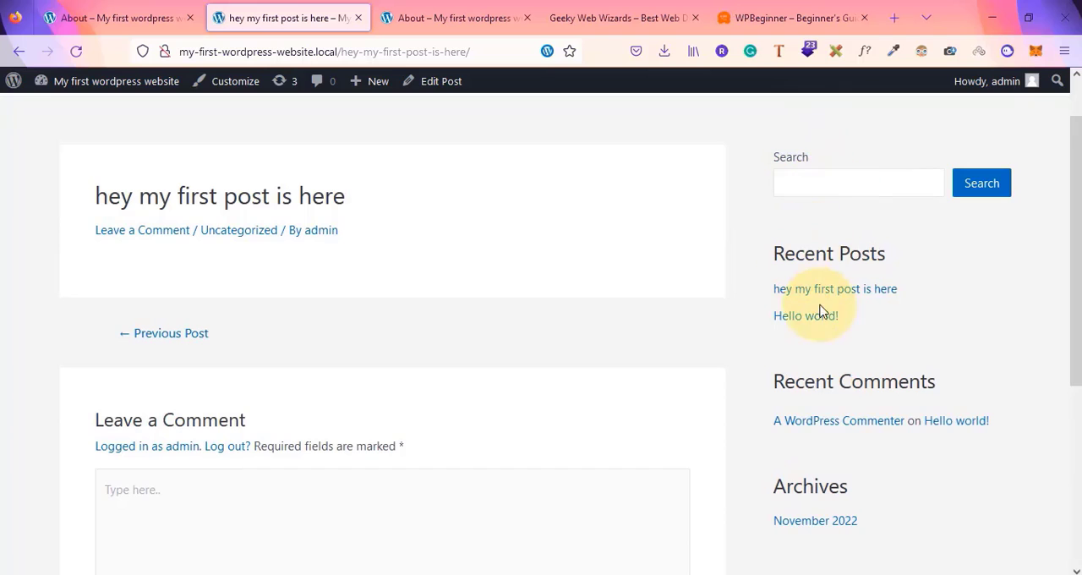
pyautogui.scroll(-2, 826, 415)
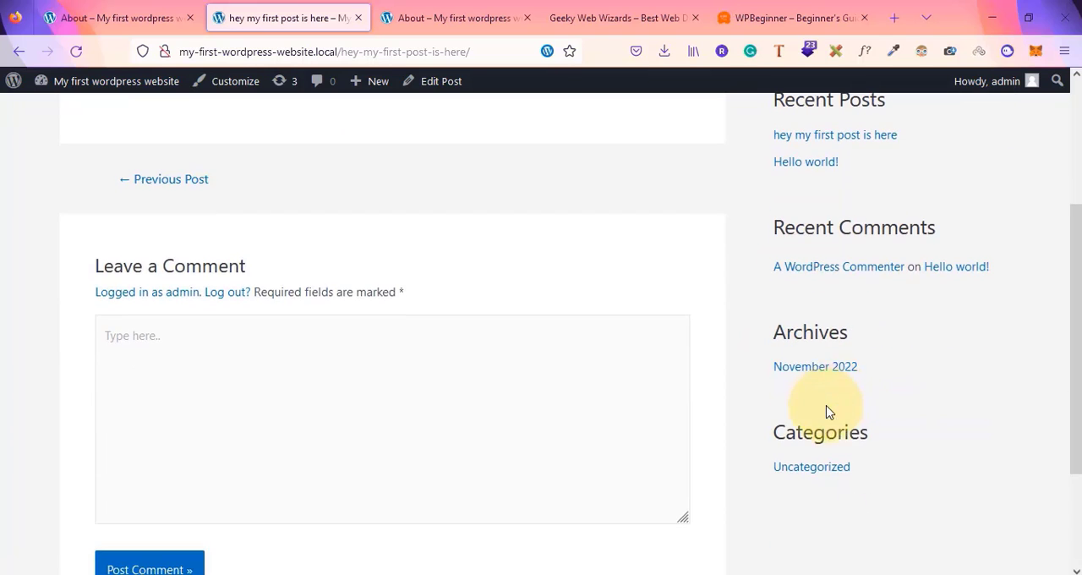
pyautogui.scroll(3, 972, 336)
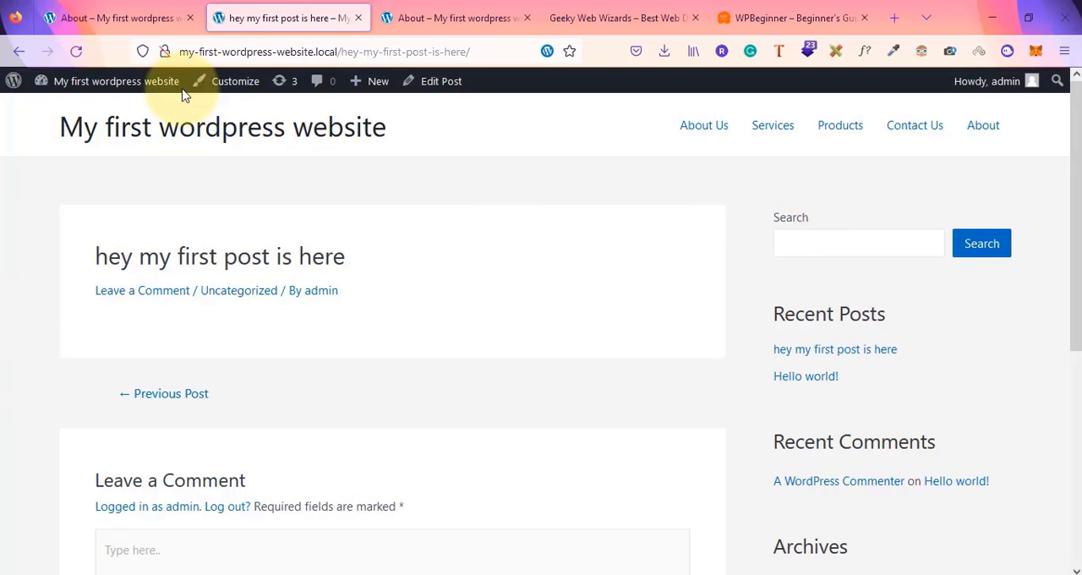
# Switch back and forth between the About page and the post tabs to compare page and post layouts
pyautogui.click(118, 10)
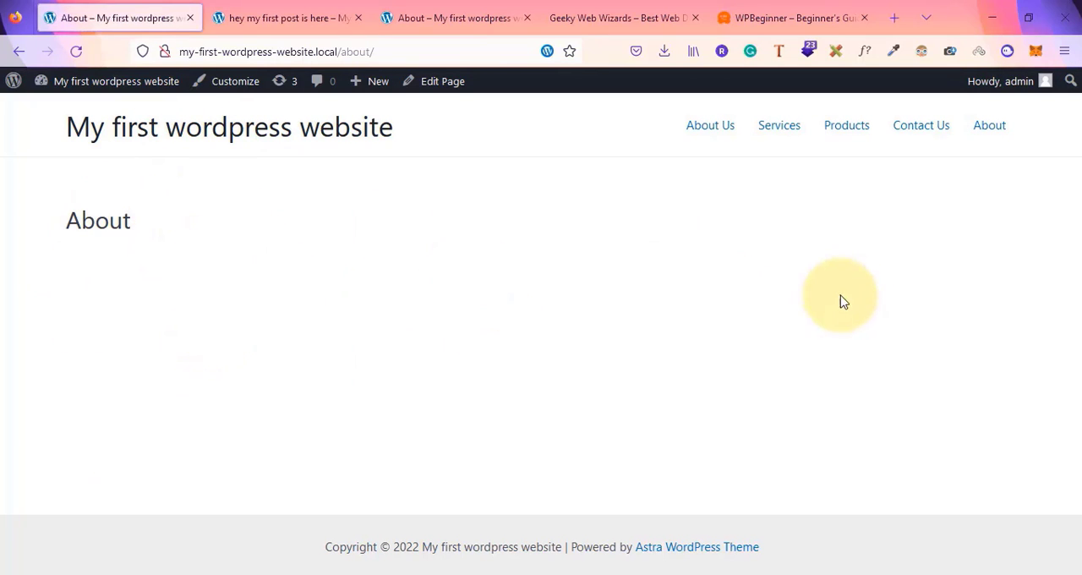
pyautogui.click(287, 15)
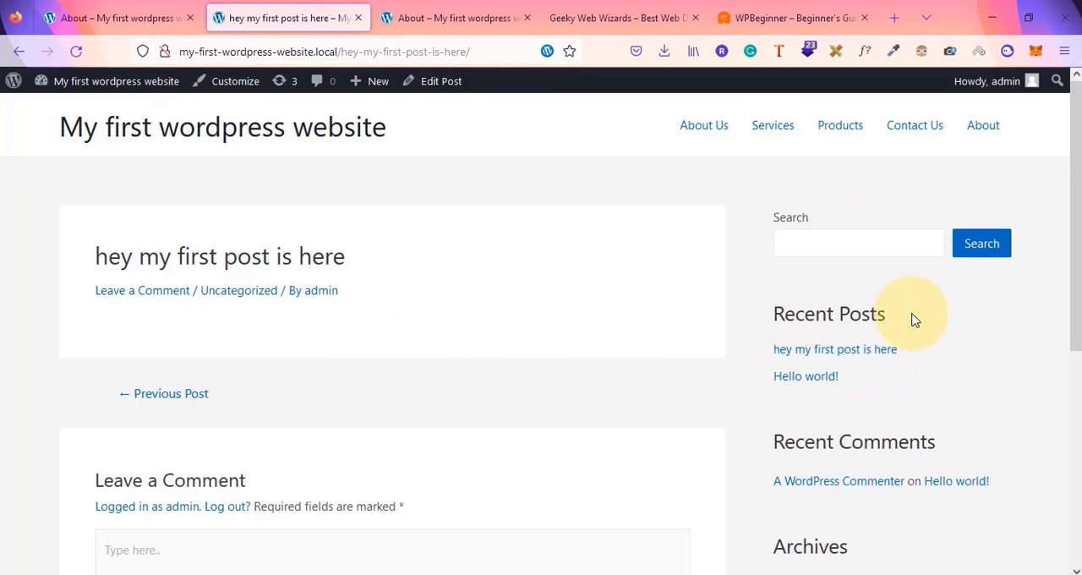
pyautogui.scroll(-2, 913, 320)
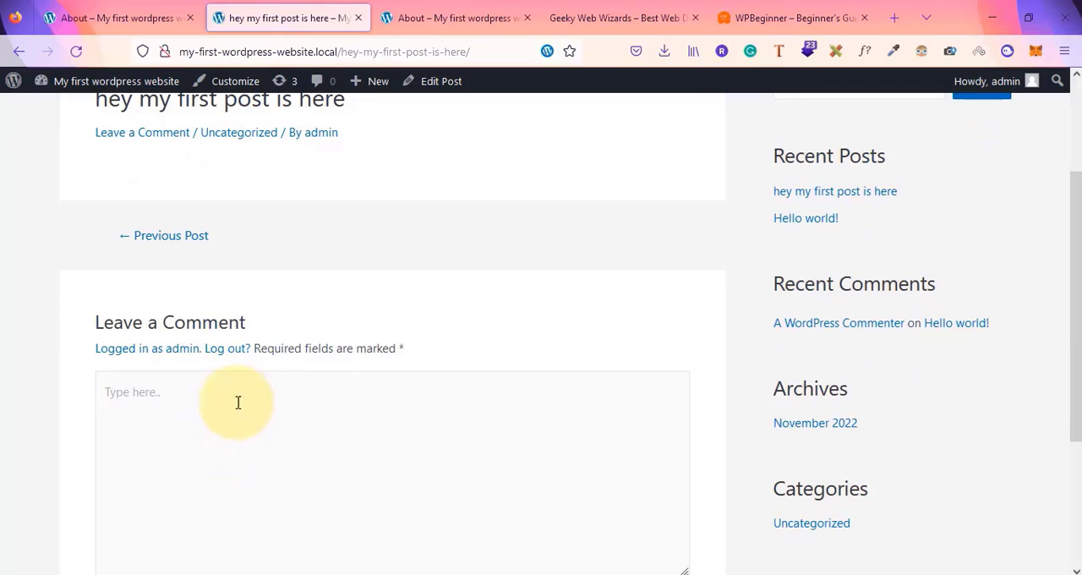
pyautogui.click(124, 16)
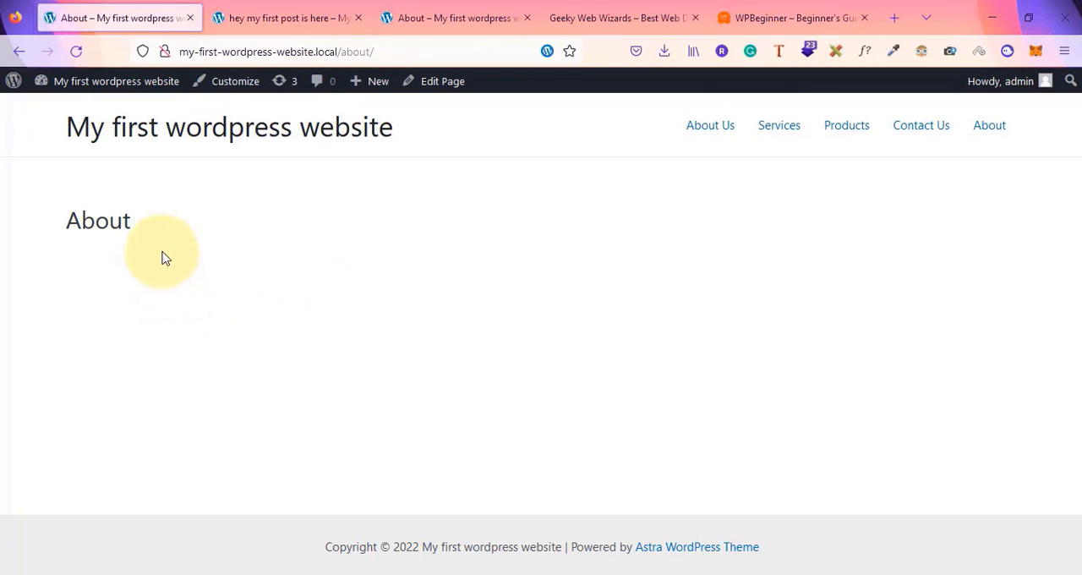
pyautogui.click(267, 18)
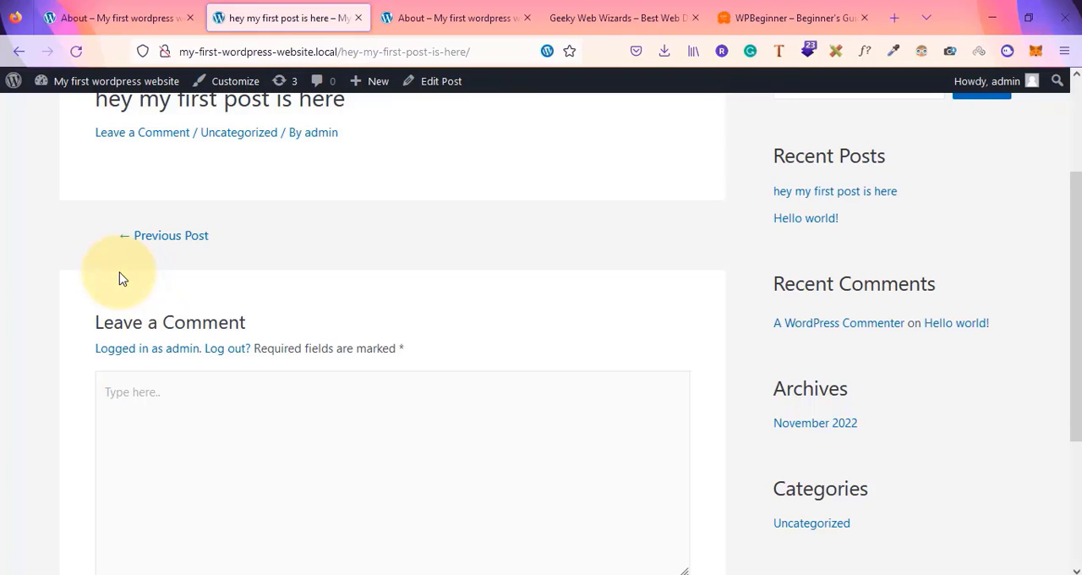
pyautogui.click(139, 10)
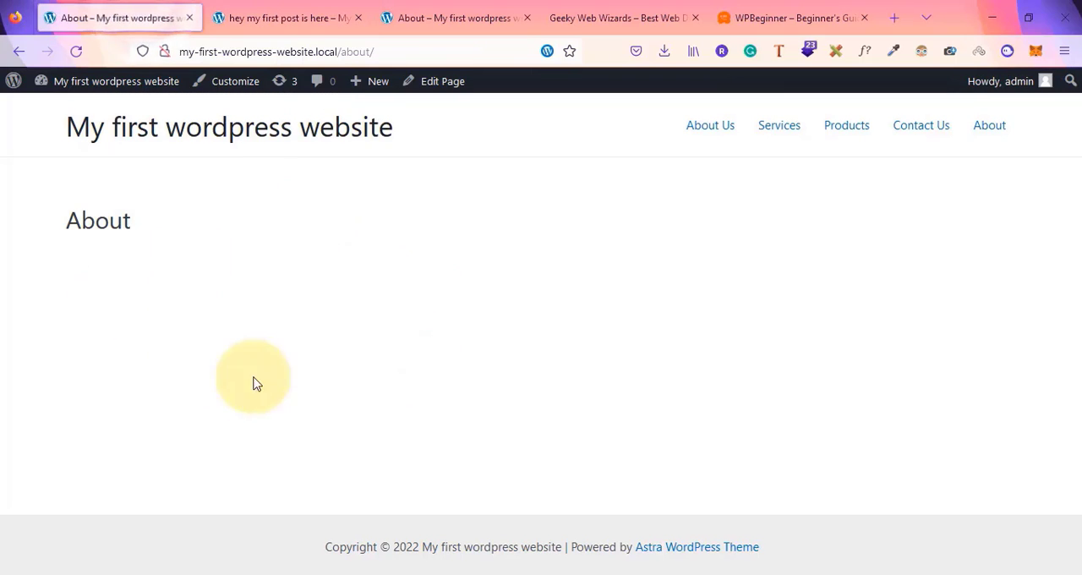
pyautogui.click(287, 17)
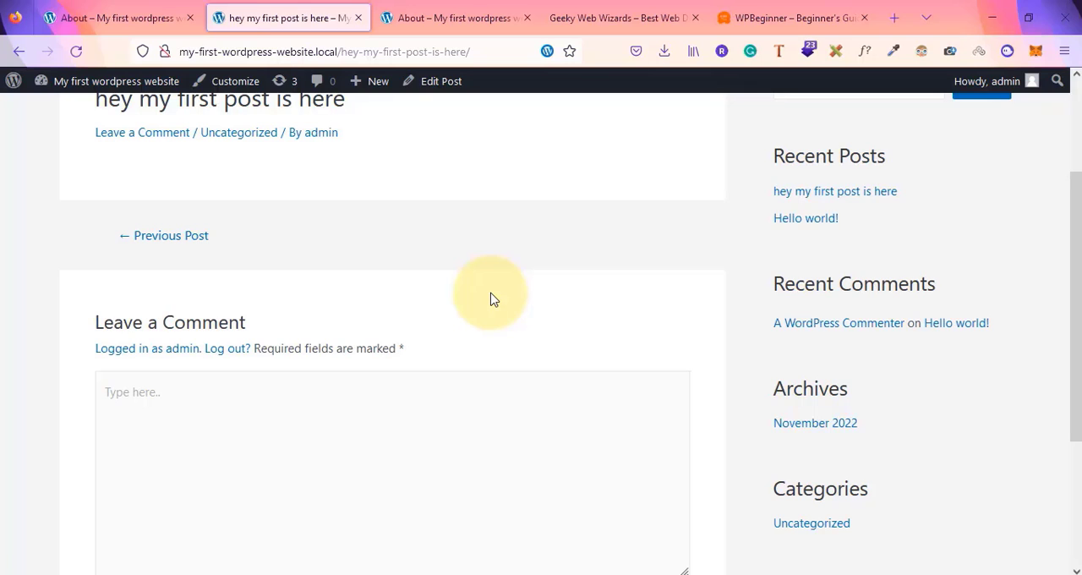
pyautogui.scroll(2, 493, 300)
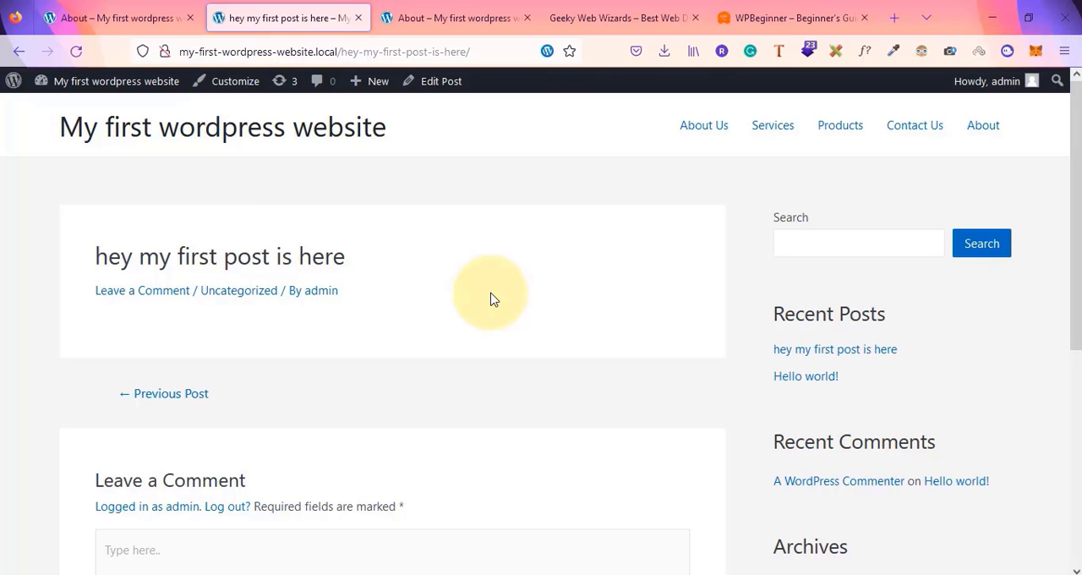
# Switch to the Geeky Web Wizards tab and scroll through its homepage as an example website
pyautogui.click(602, 8)
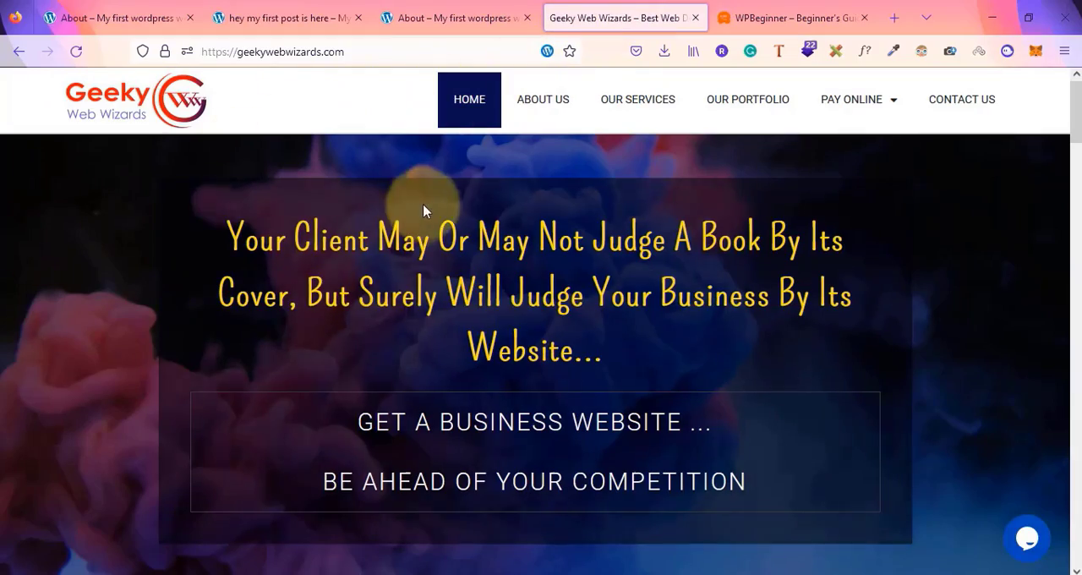
pyautogui.scroll(-15, 602, 322)
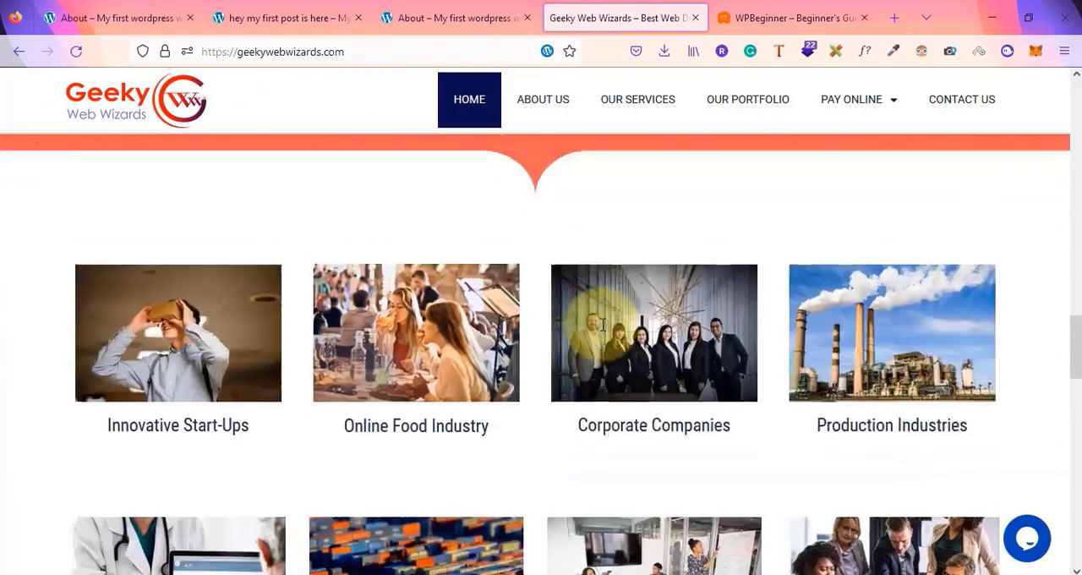
pyautogui.scroll(15, 602, 325)
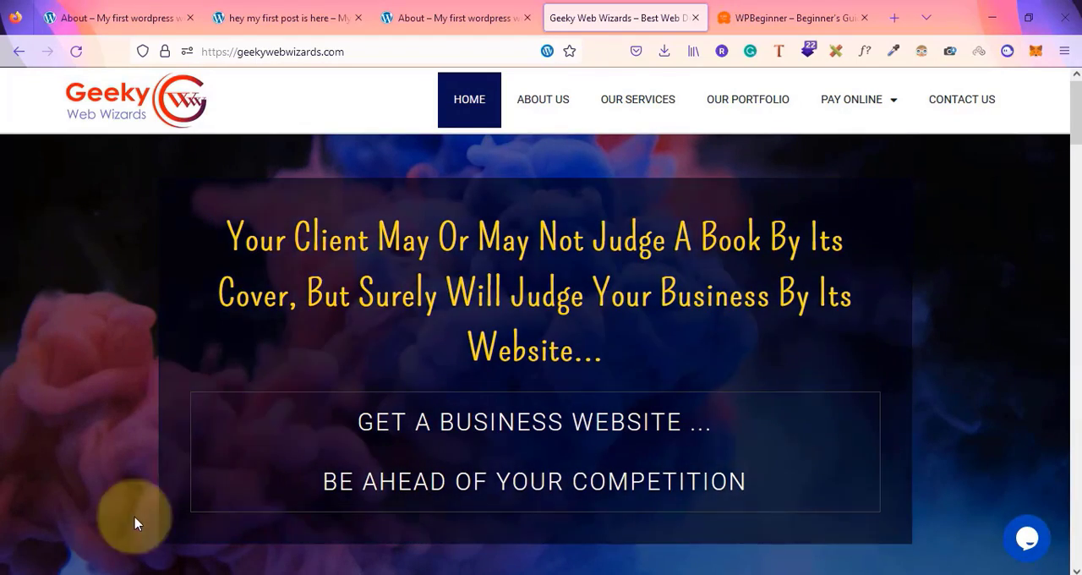
pyautogui.scroll(-6, 464, 415)
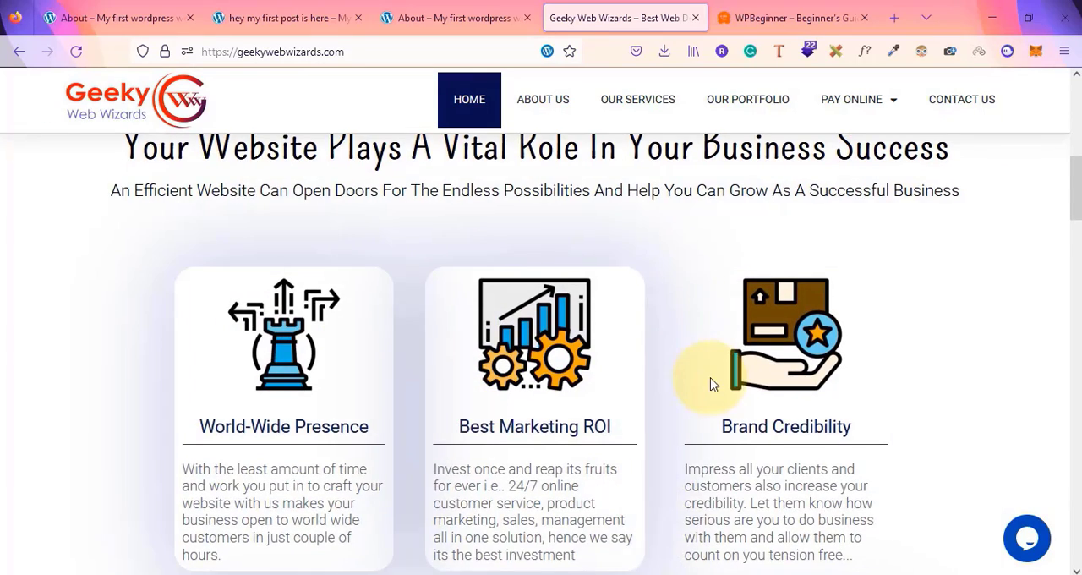
pyautogui.scroll(-2, 712, 381)
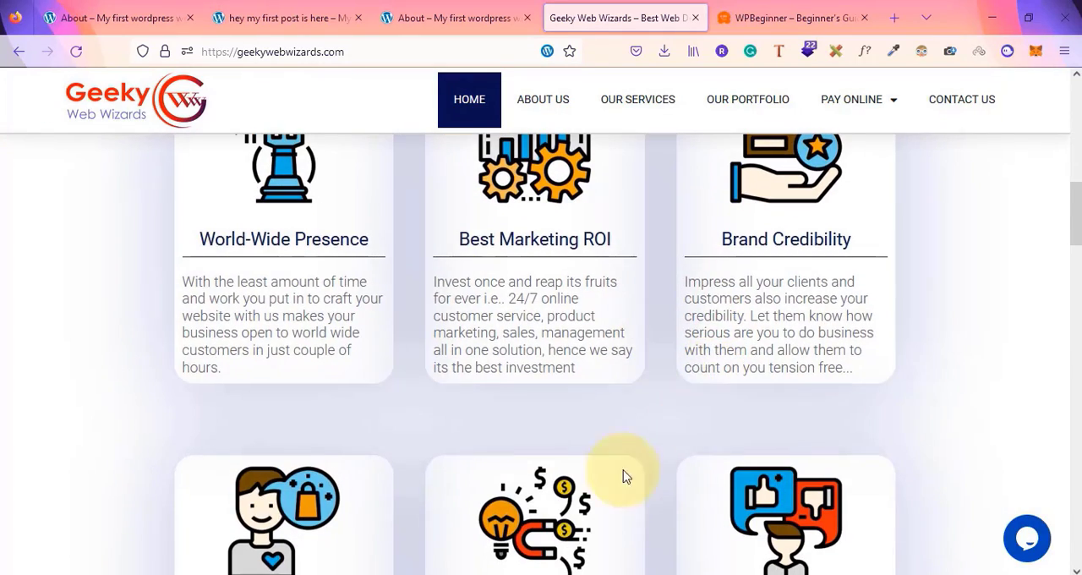
pyautogui.scroll(-2, 583, 474)
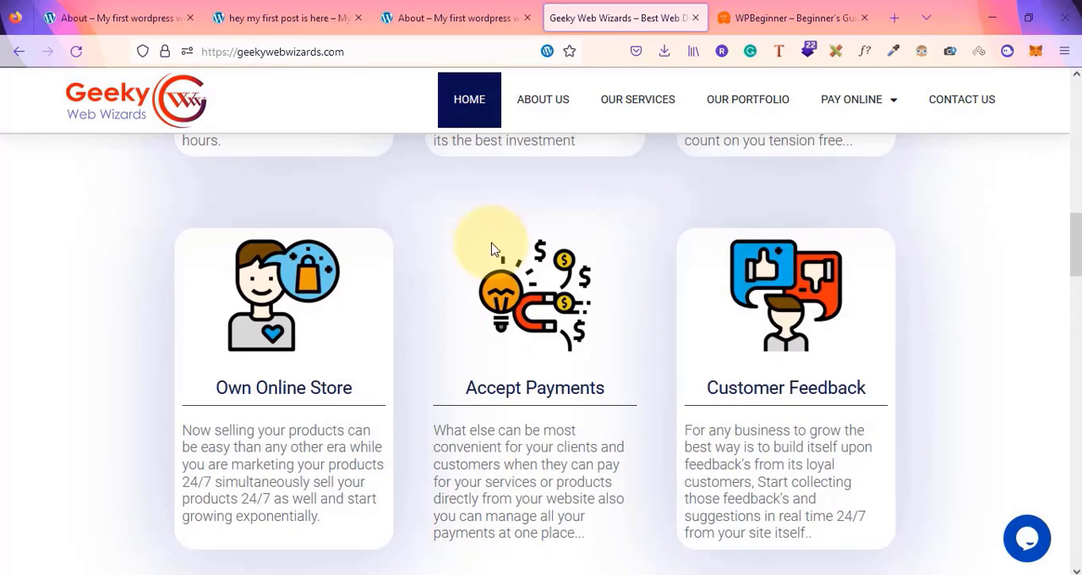
pyautogui.scroll(-4, 436, 450)
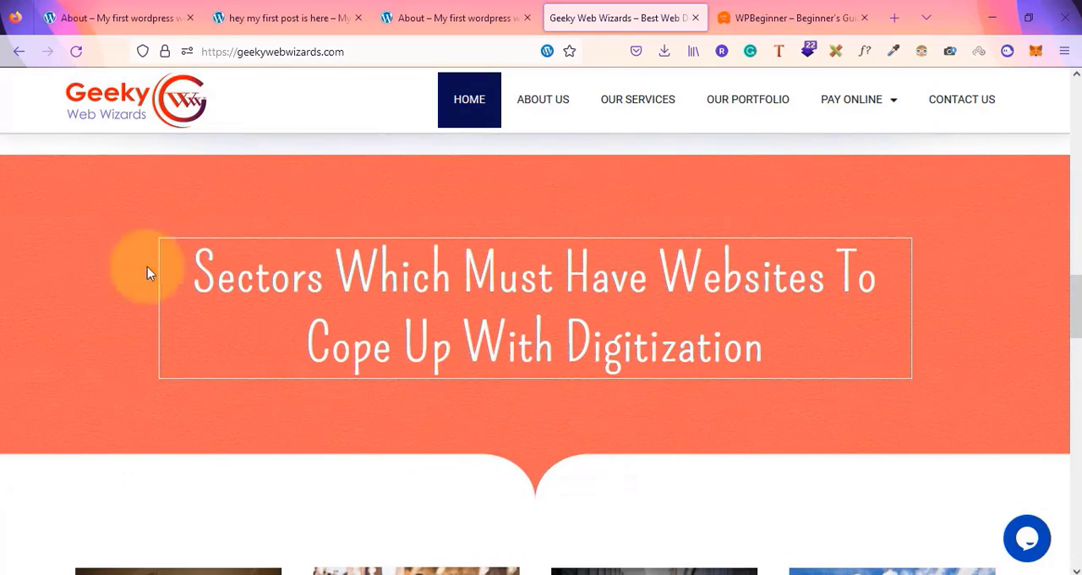
pyautogui.scroll(-4, 749, 419)
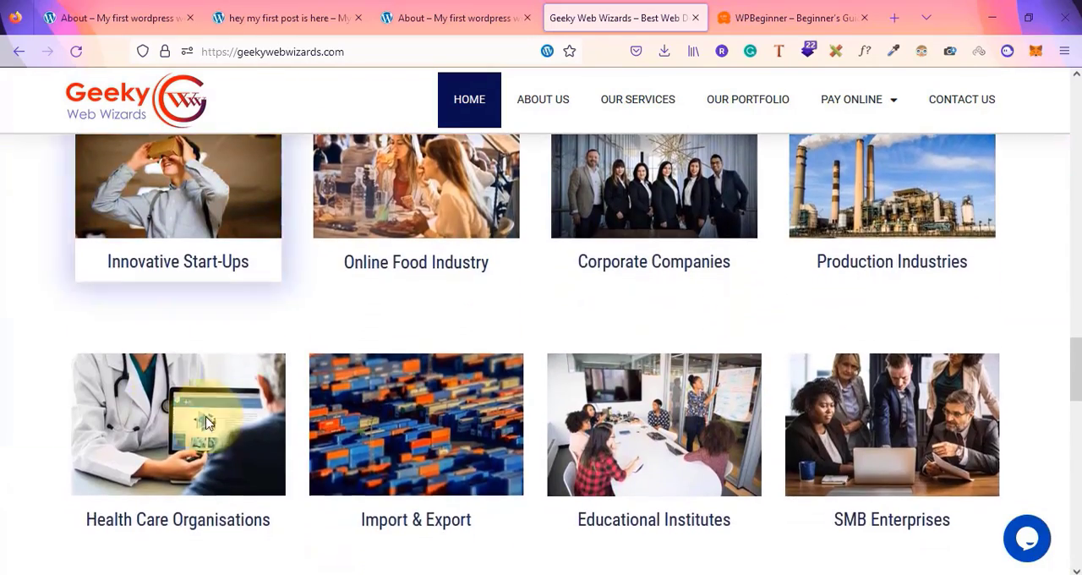
pyautogui.scroll(-5, 732, 358)
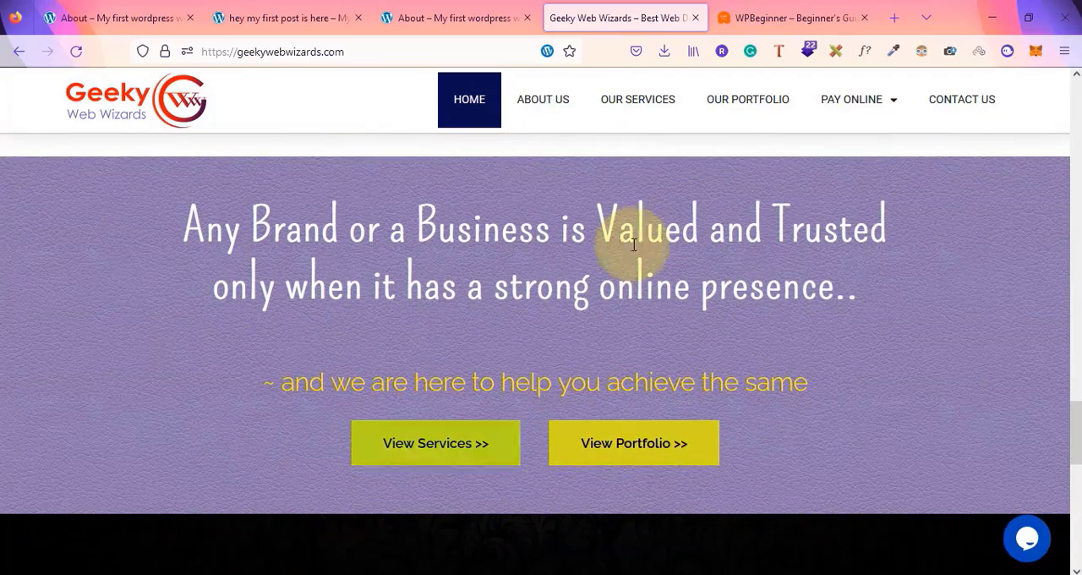
pyautogui.scroll(-3, 549, 336)
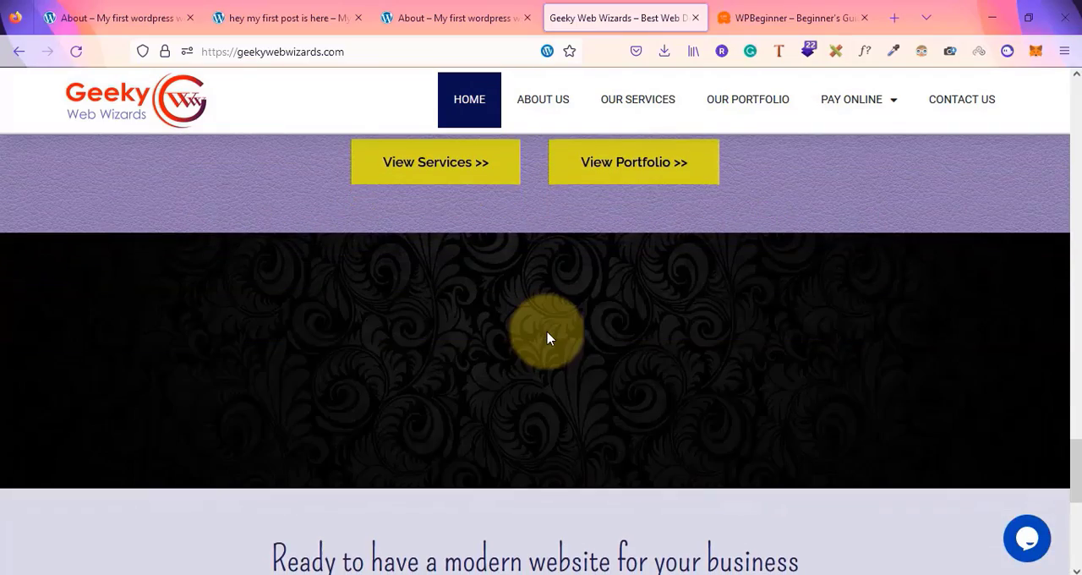
pyautogui.scroll(-5, 548, 335)
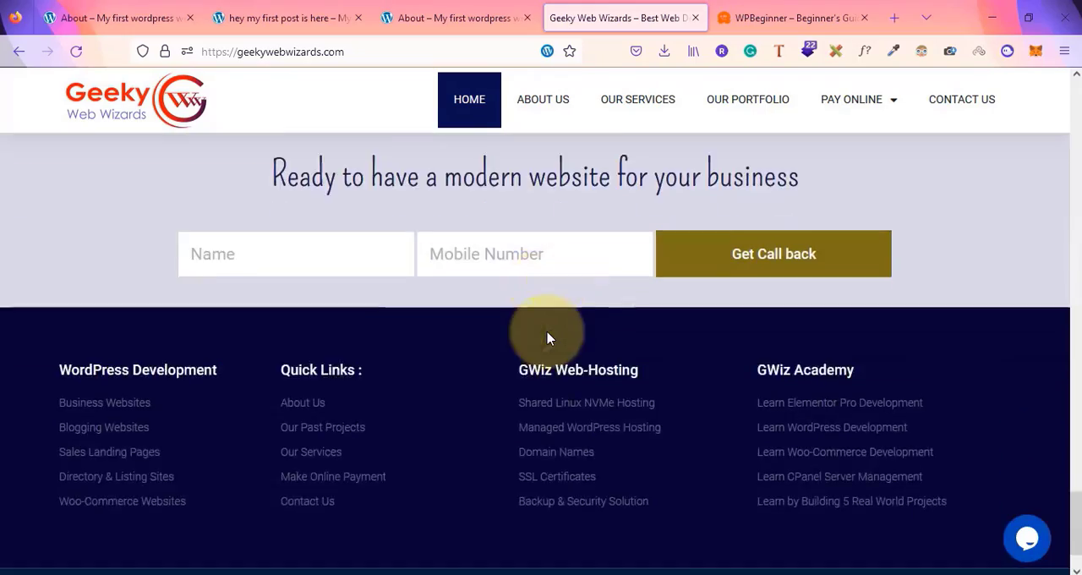
pyautogui.scroll(2, 538, 318)
pyautogui.scroll(-2, 365, 369)
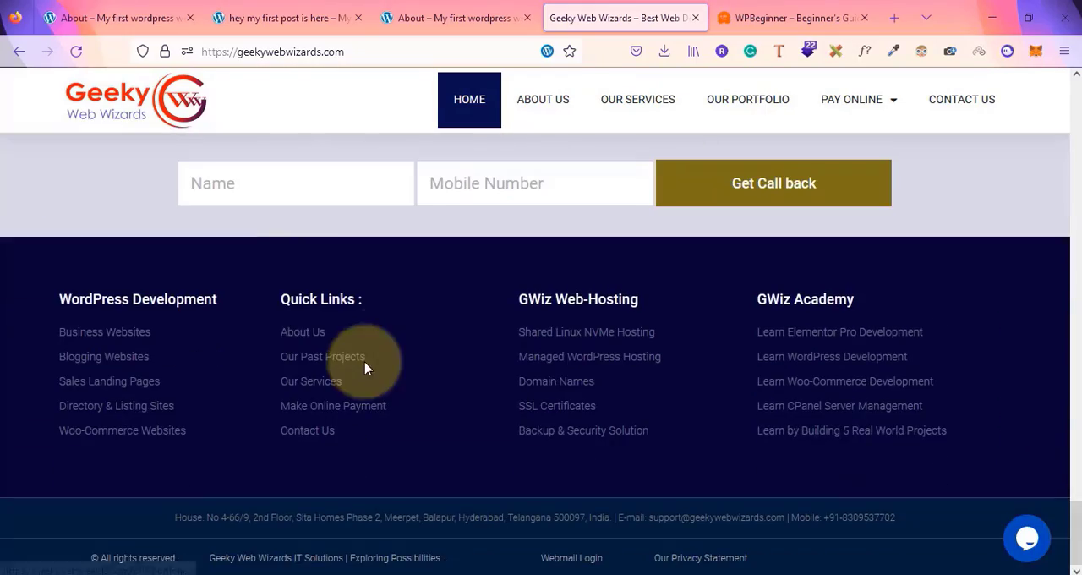
pyautogui.scroll(15, 380, 480)
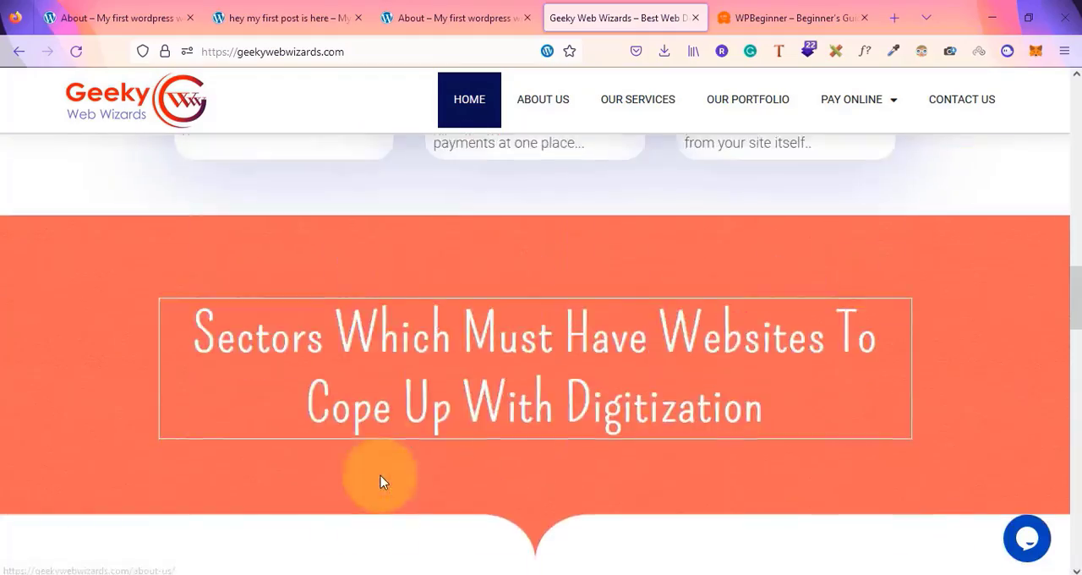
pyautogui.scroll(-8, 380, 480)
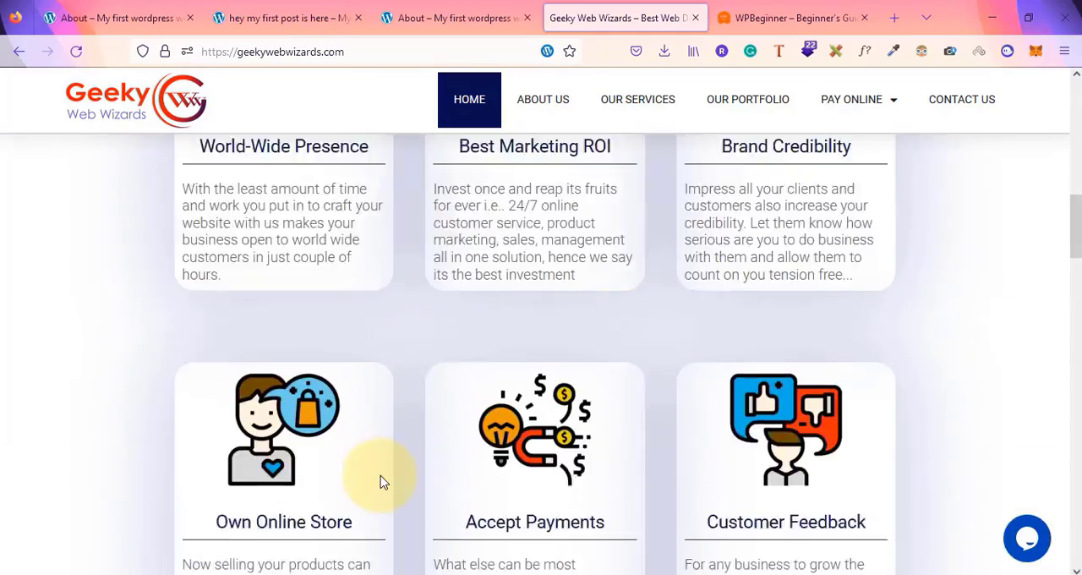
pyautogui.scroll(8, 380, 464)
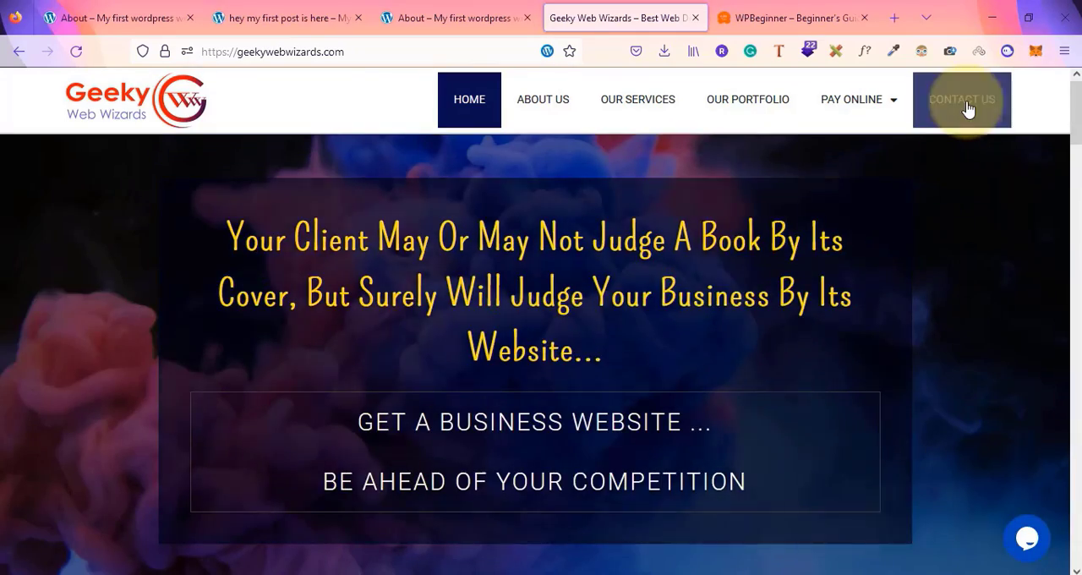
# Open the Contact Us page of the example site and scroll through its form and footer
pyautogui.click(968, 107)
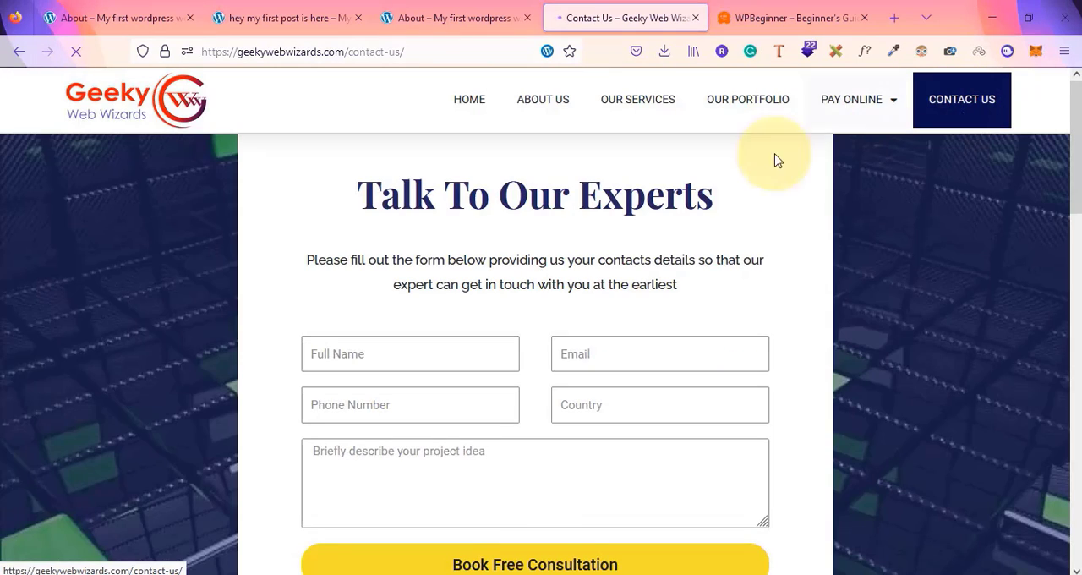
pyautogui.scroll(-3, 488, 205)
pyautogui.scroll(3, 478, 200)
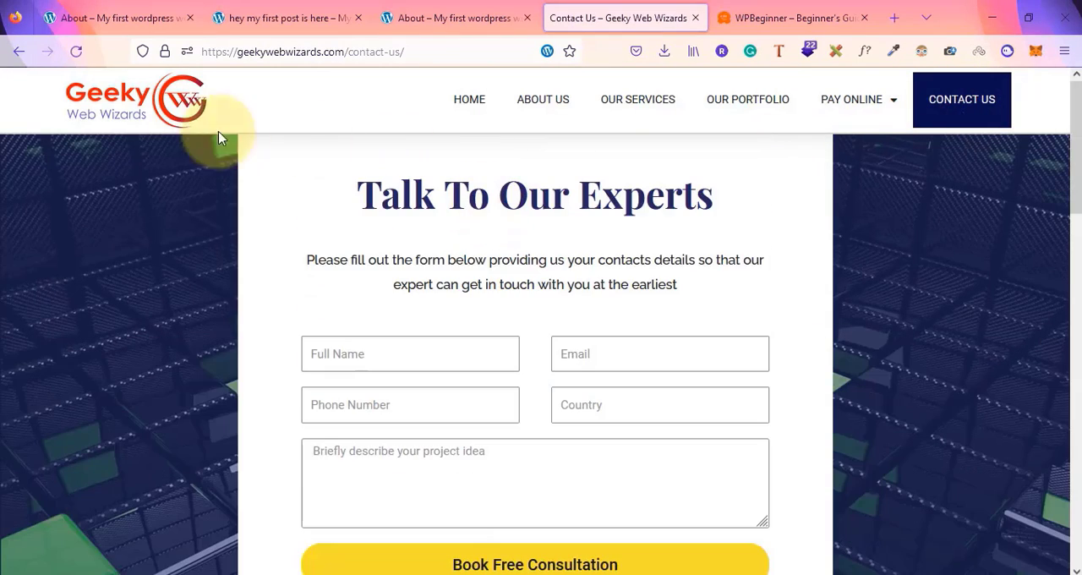
pyautogui.scroll(-5, 901, 316)
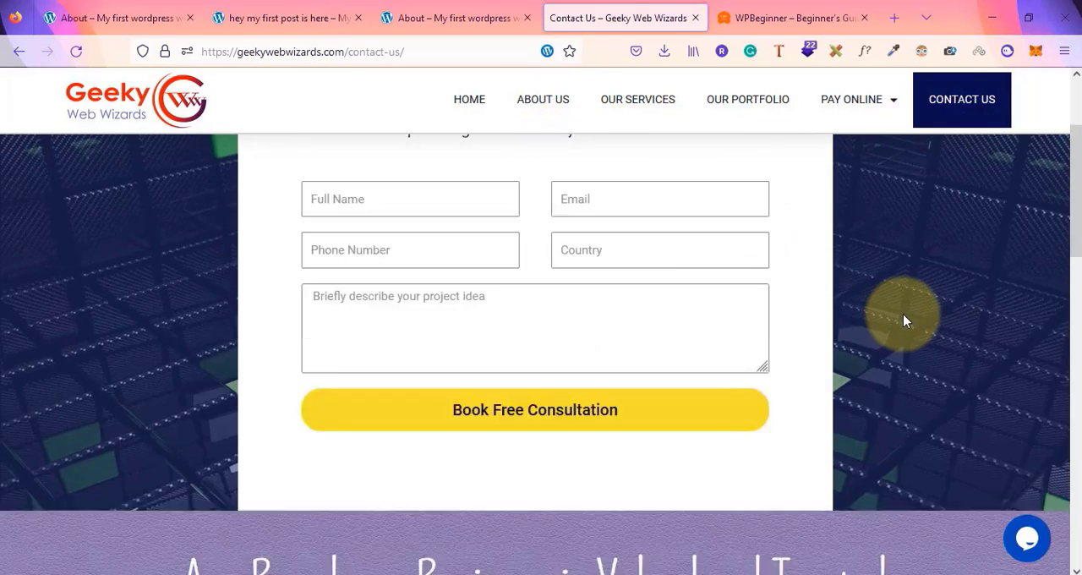
pyautogui.scroll(-5, 903, 319)
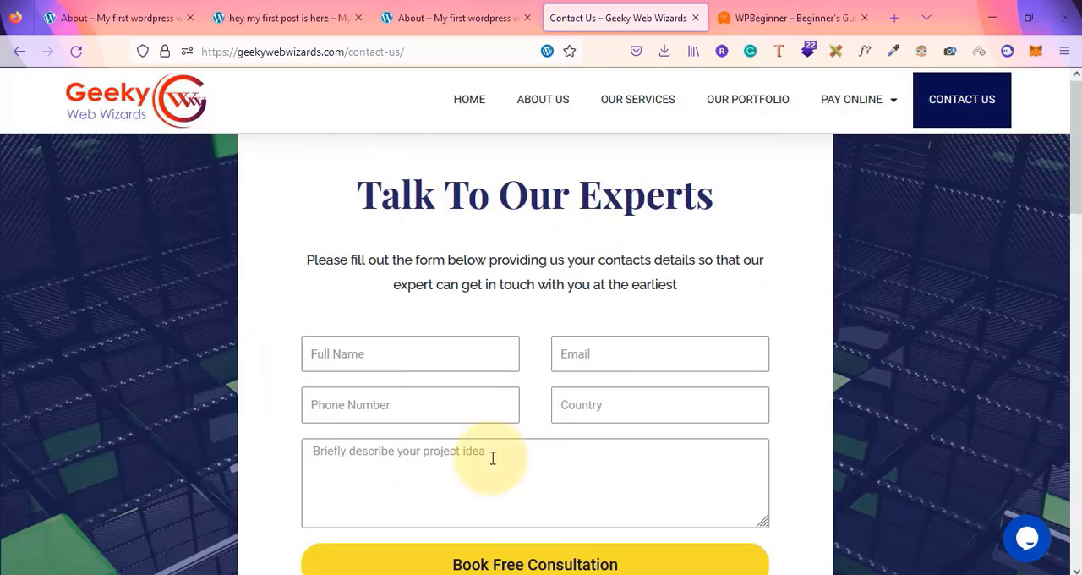
pyautogui.scroll(-10, 461, 406)
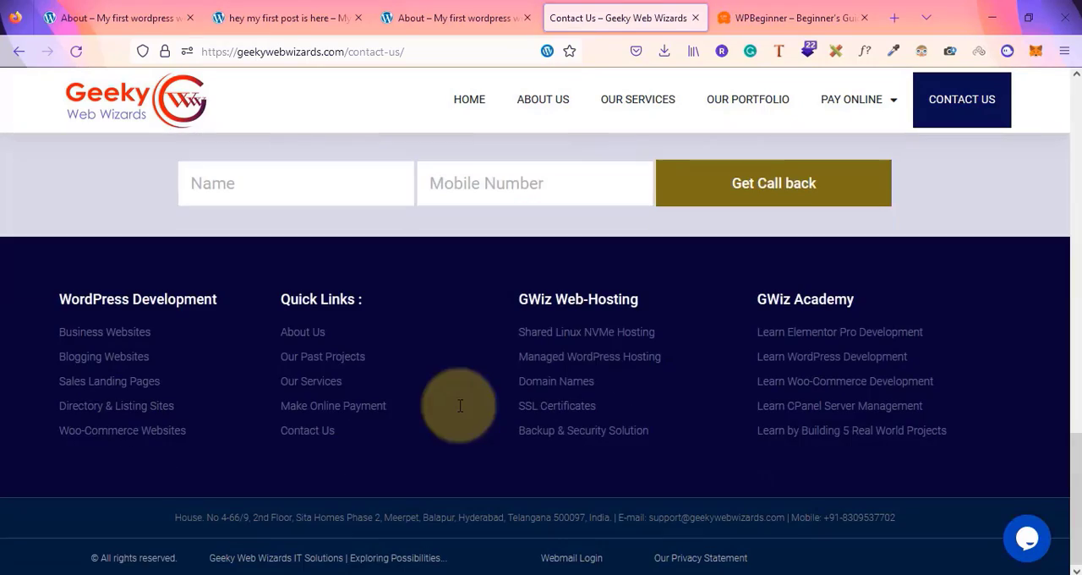
pyautogui.scroll(10, 393, 304)
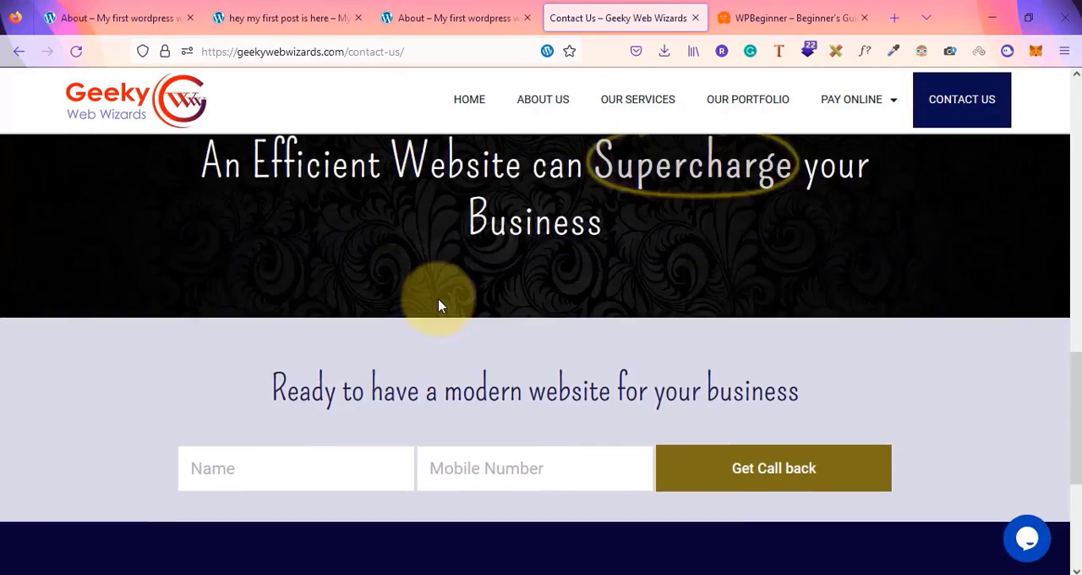
pyautogui.scroll(3, 438, 298)
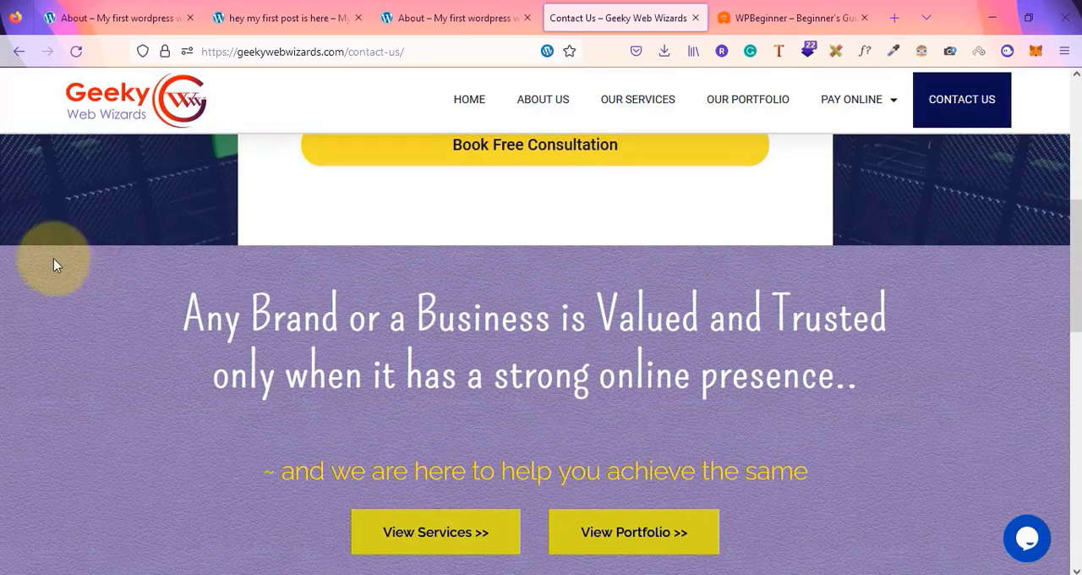
pyautogui.scroll(-12, 71, 325)
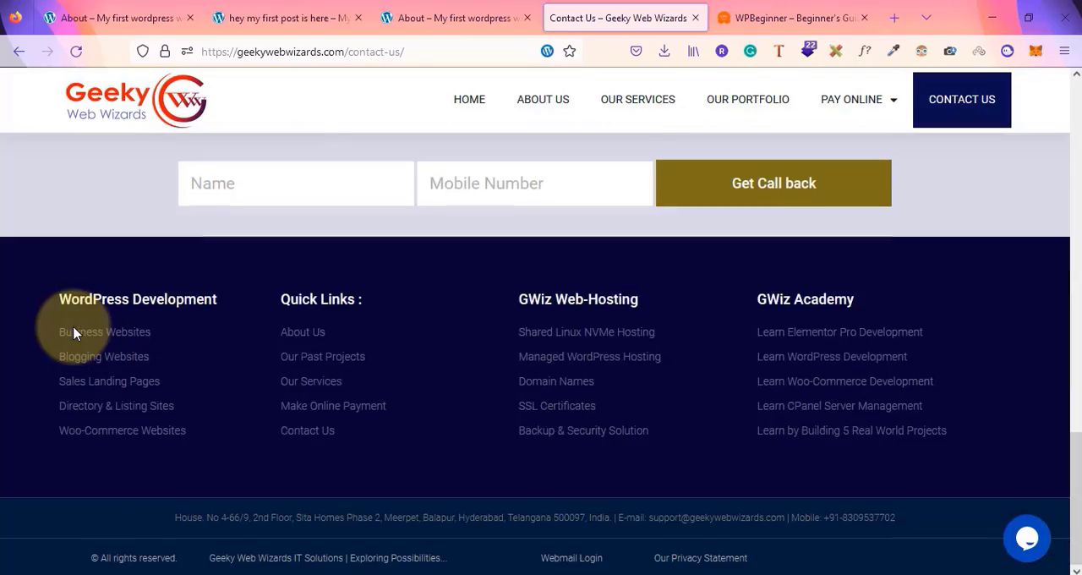
pyautogui.scroll(10, 73, 333)
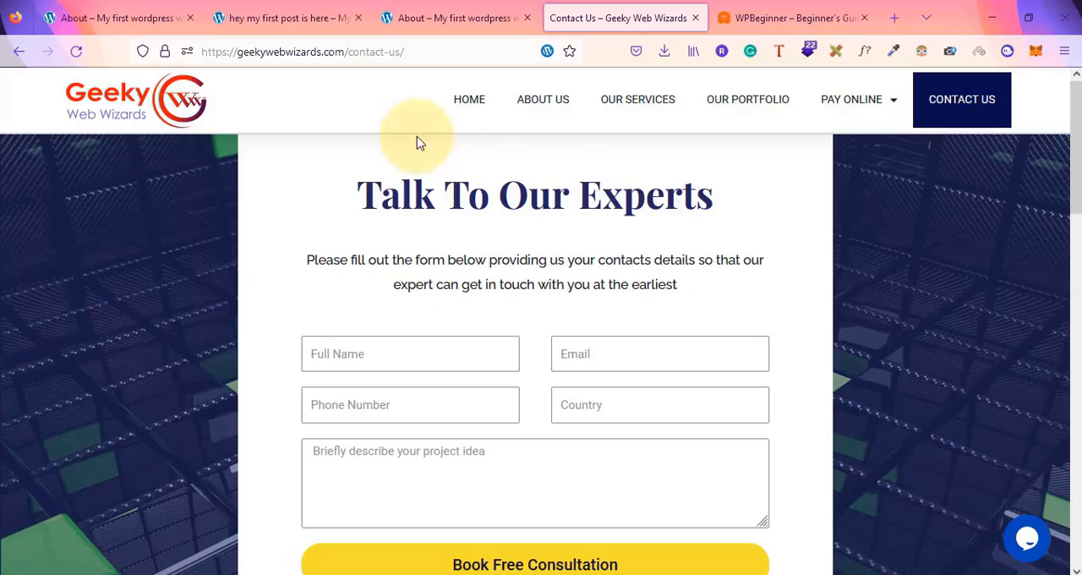
# Return to the example site's homepage, scroll through its feature cards, and reopen the Contact Us page
pyautogui.click(472, 101)
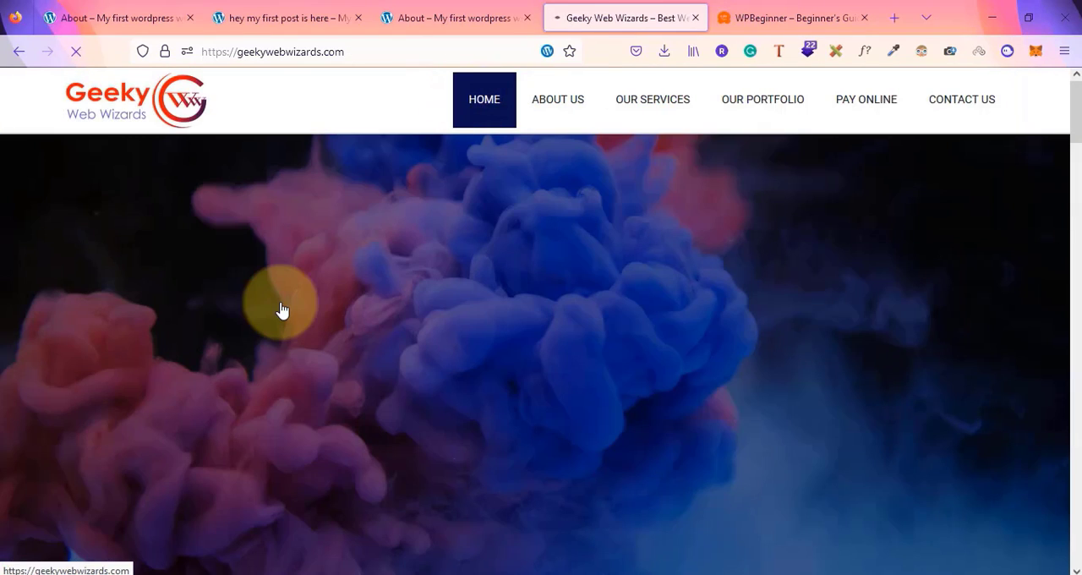
pyautogui.scroll(-5, 282, 311)
pyautogui.scroll(-10, 282, 311)
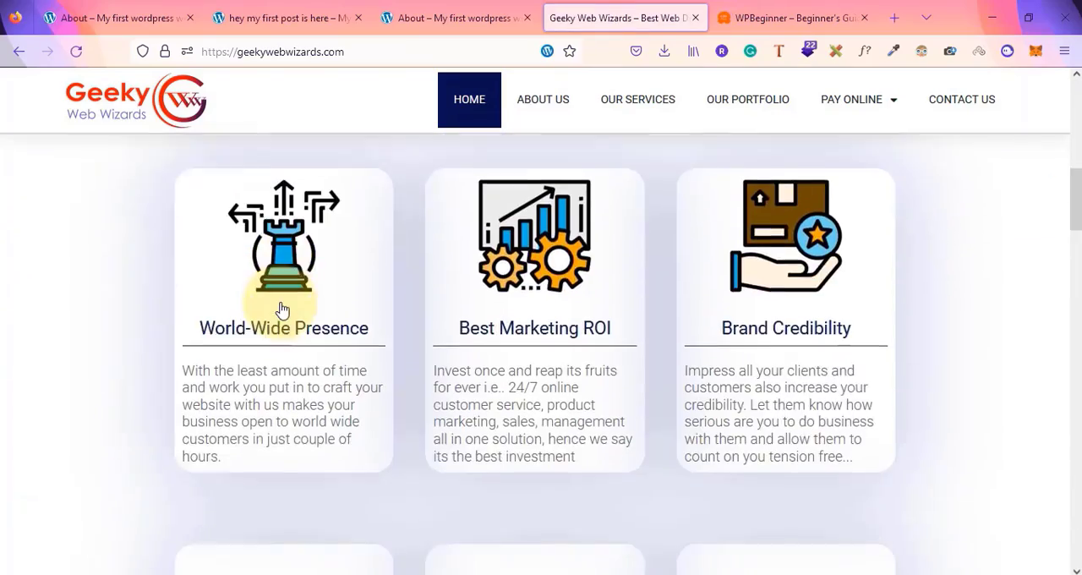
pyautogui.scroll(12, 282, 311)
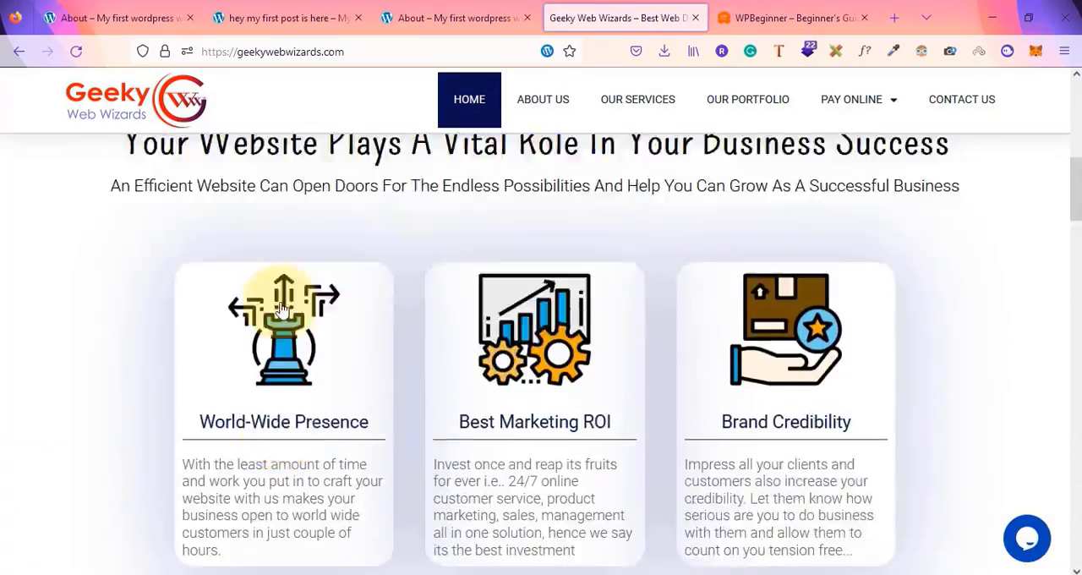
pyautogui.click(941, 112)
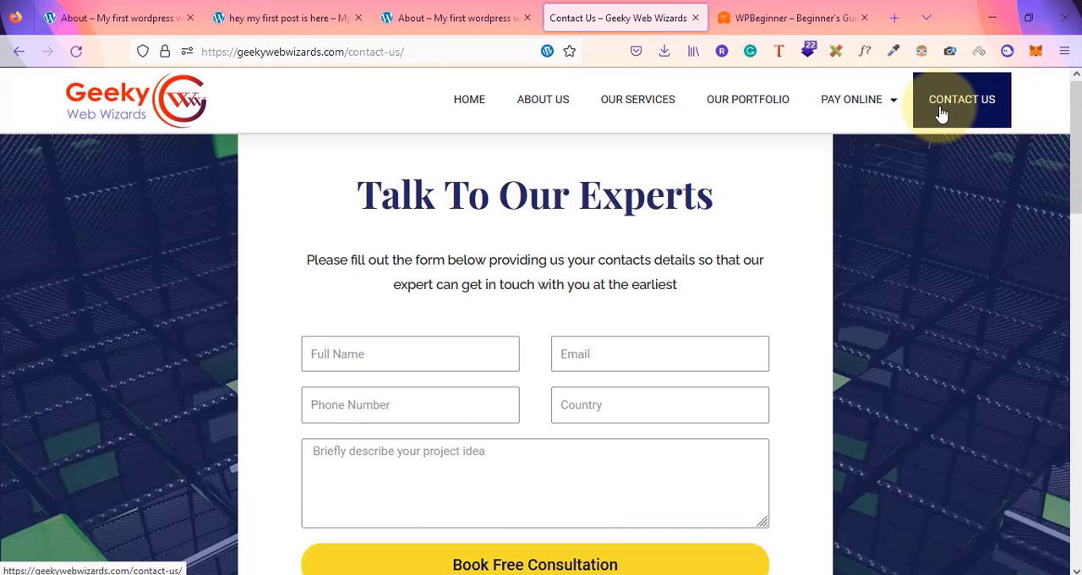
# Open Notepad and write the note 'when the content is different'
pyautogui.press('super+r')
pyautogui.press('Return')
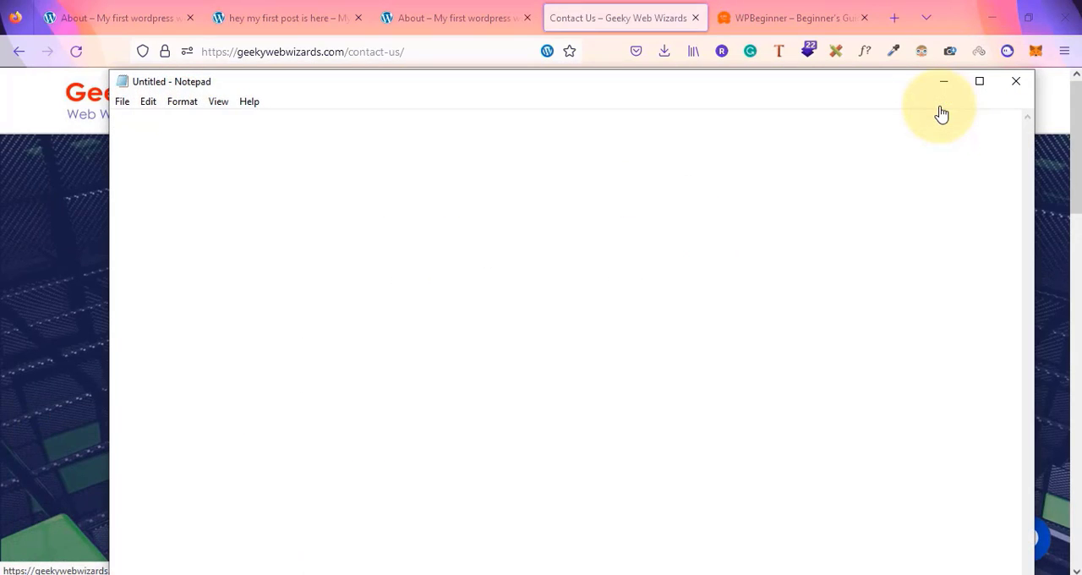
pyautogui.write('whn')
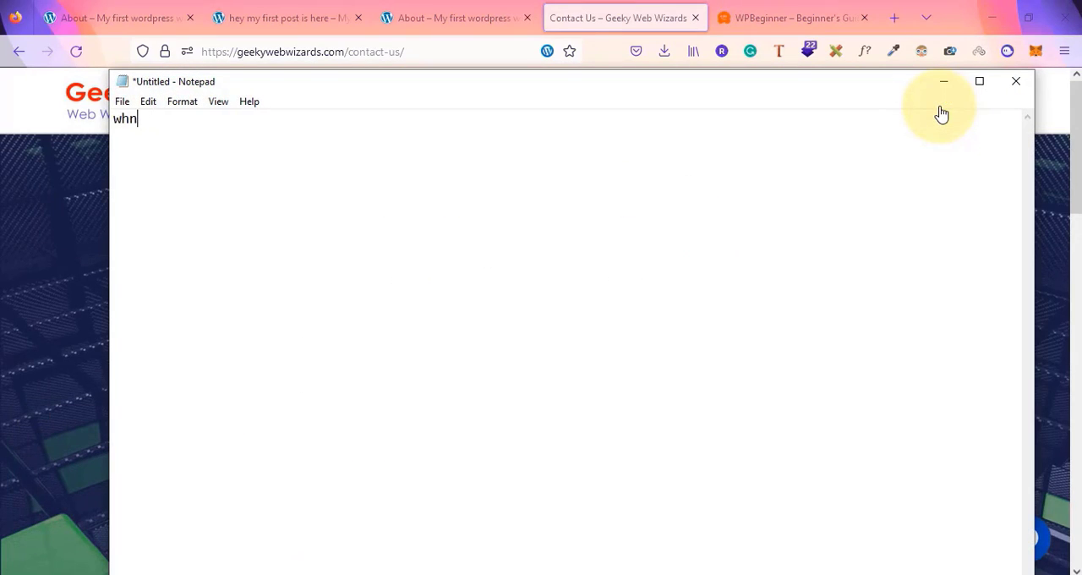
pyautogui.write('e the content is')
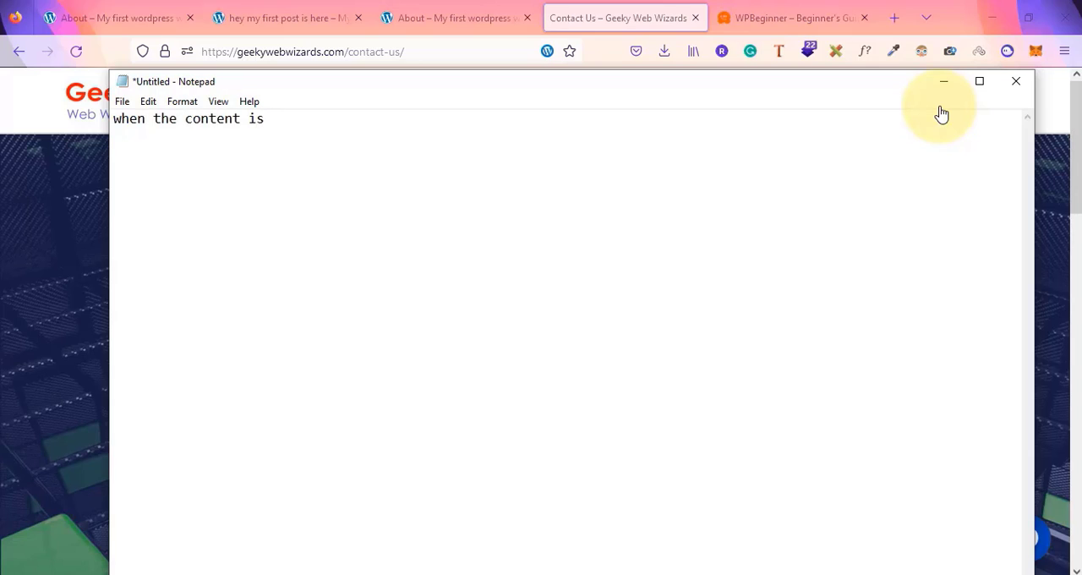
pyautogui.write(' different')
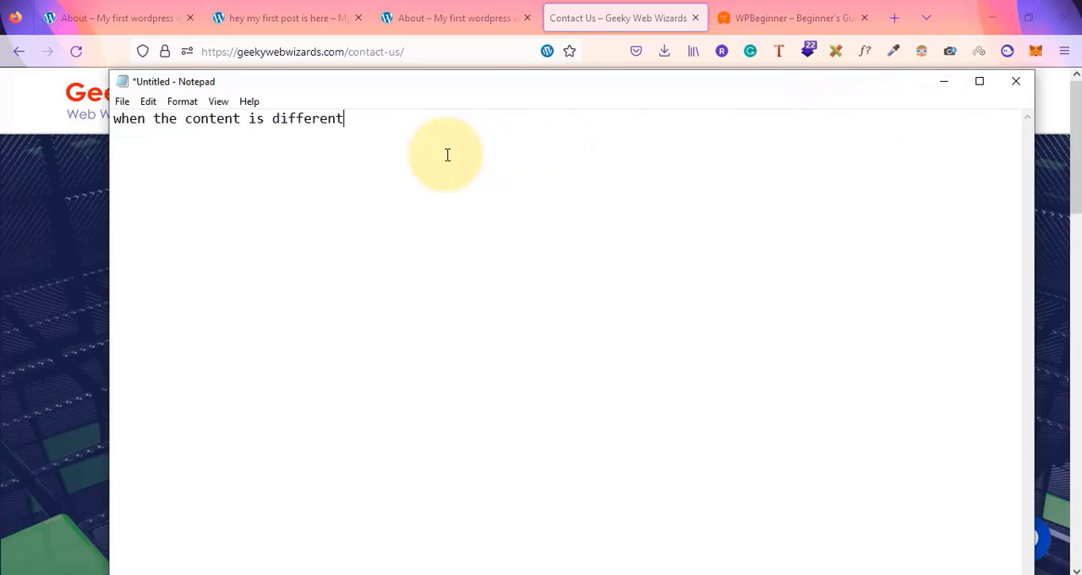
# Edit the note to read 'when the content type and sections are different'
pyautogui.click(242, 117)
pyautogui.write('t ')
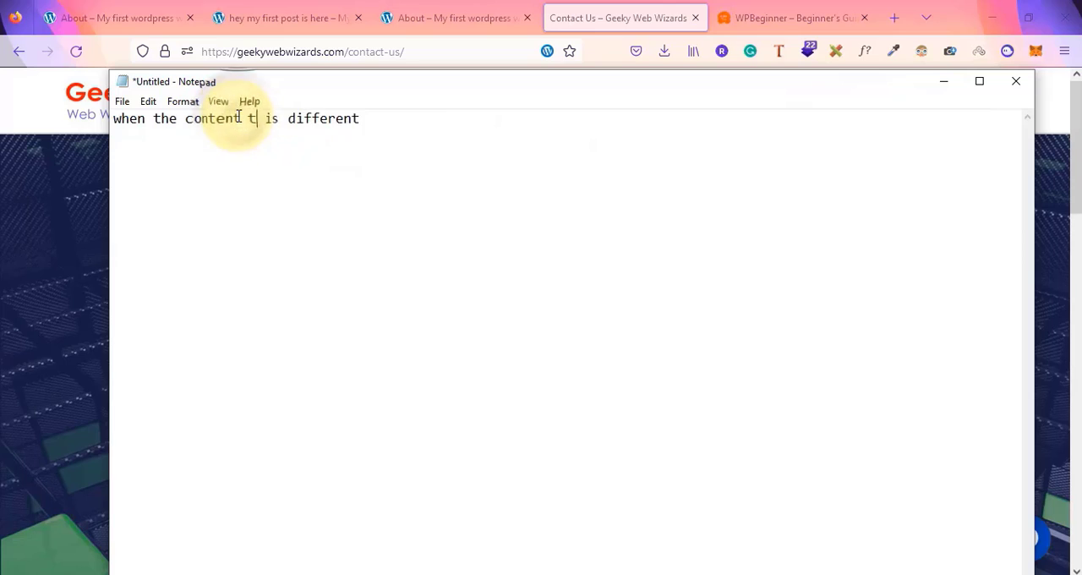
pyautogui.write('ype and secti')
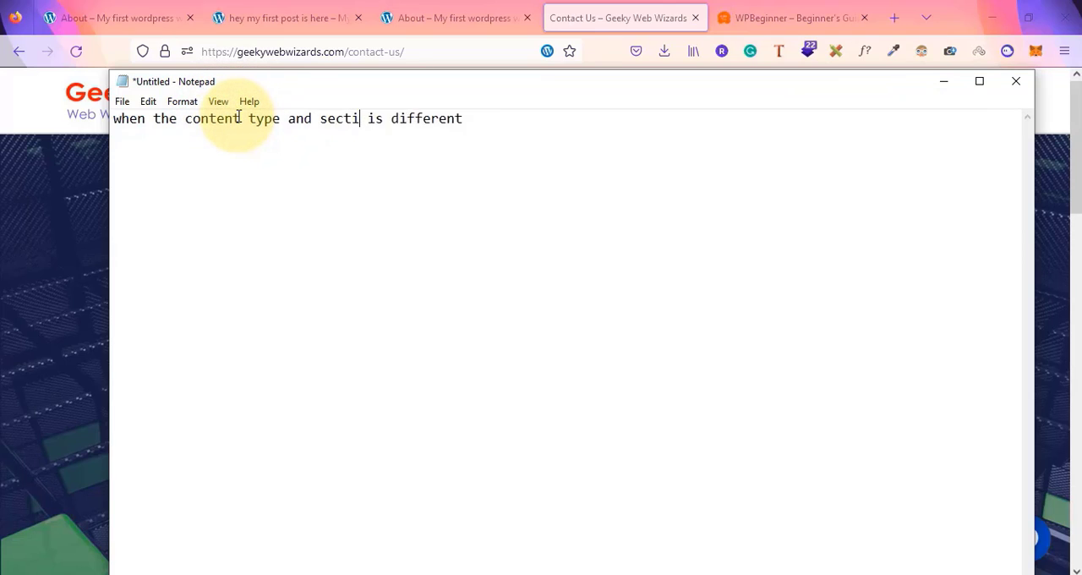
pyautogui.write('ons are ')
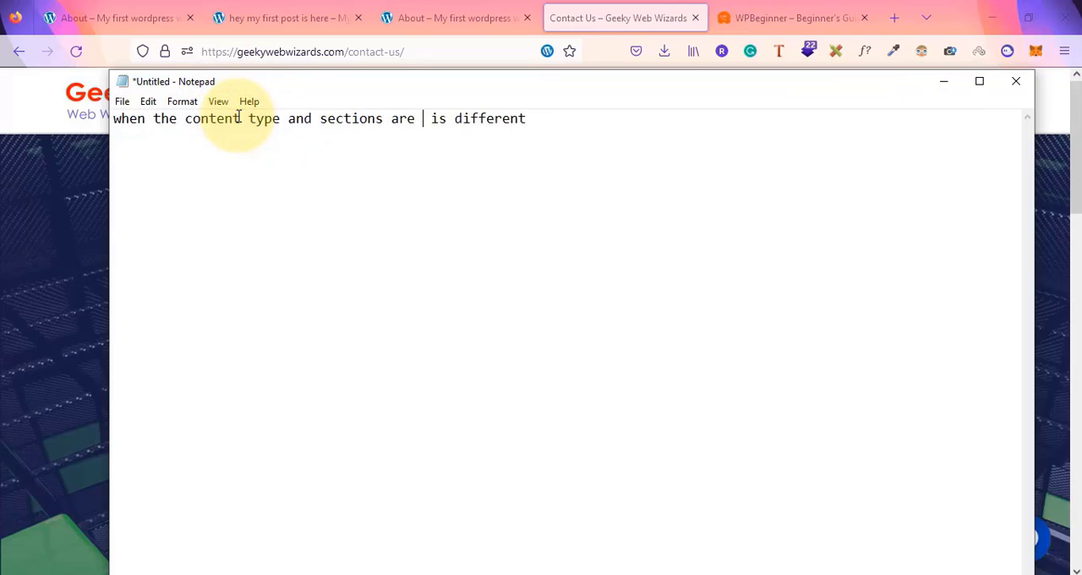
pyautogui.write('different')
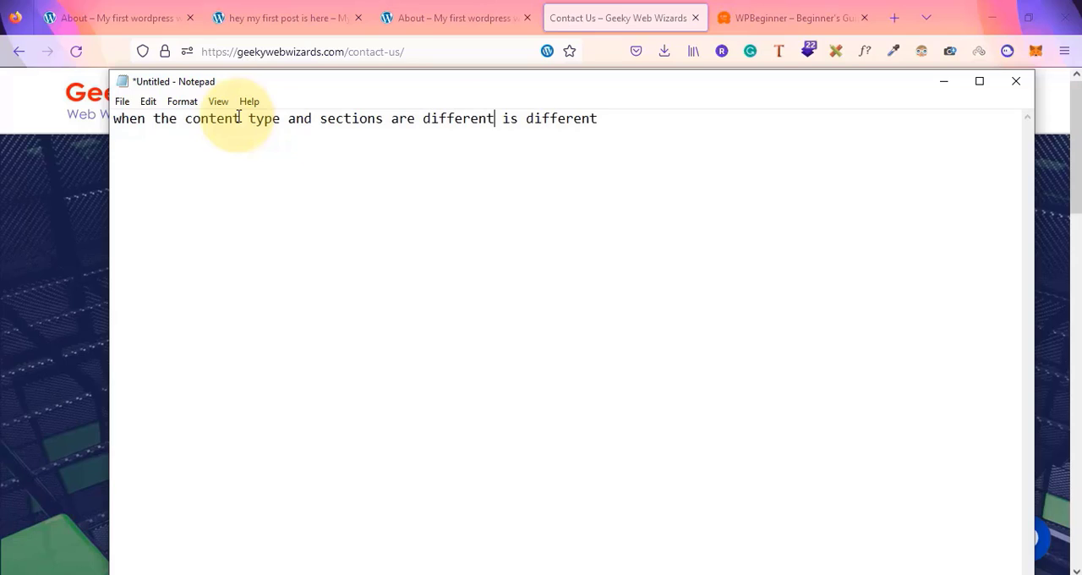
pyautogui.press('Delete')
pyautogui.press('Delete')
pyautogui.press('Delete')
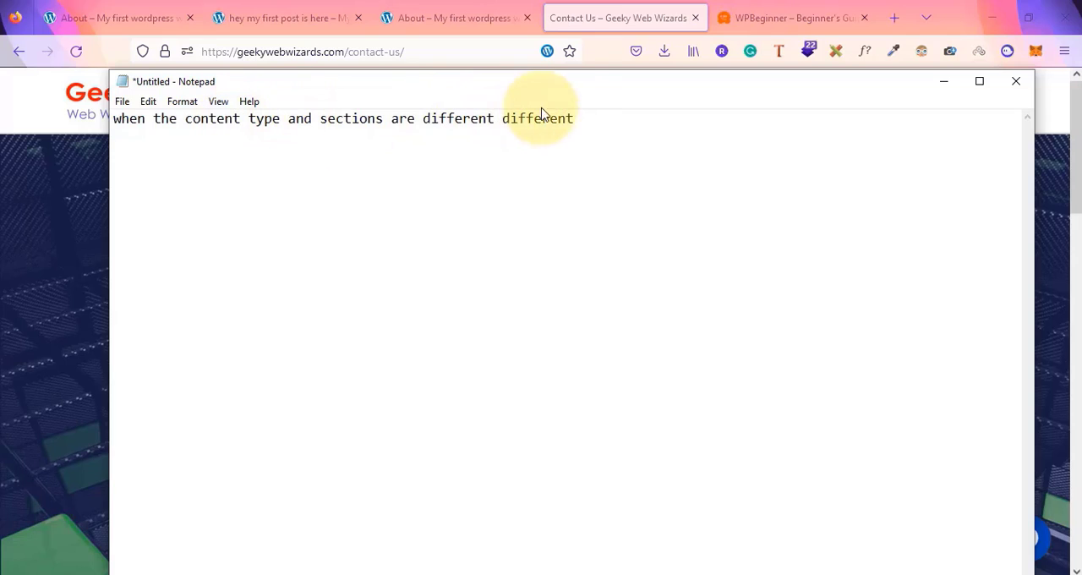
# Remove the duplicated 'different' and prefix the line with 'Pages:'
pyautogui.doubleClick(575, 116)
pyautogui.press('Delete')
pyautogui.write('then we ')
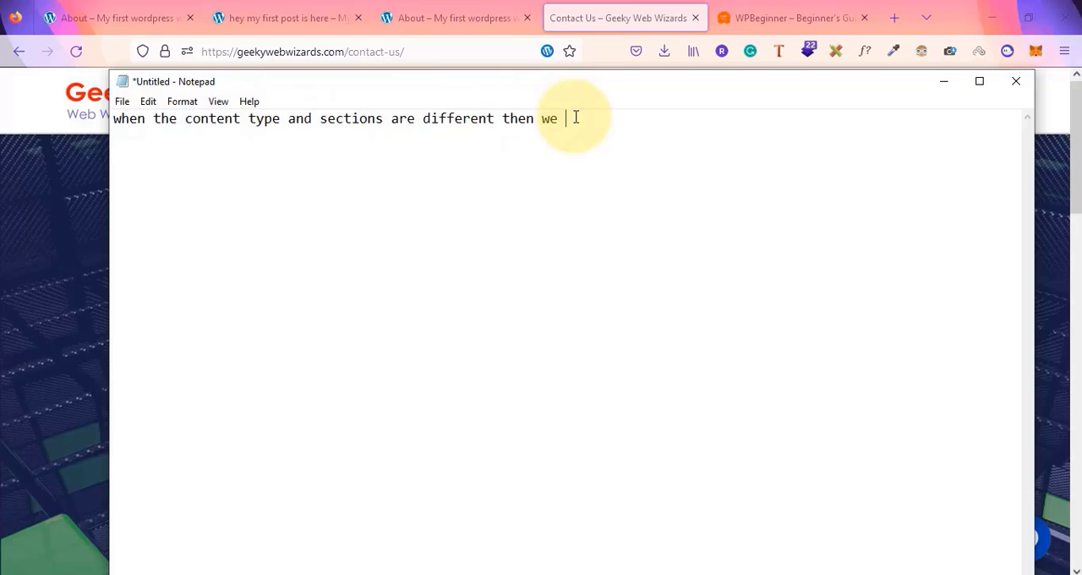
pyautogui.write('use pages')
pyautogui.click(118, 117)
pyautogui.write('Pages:')
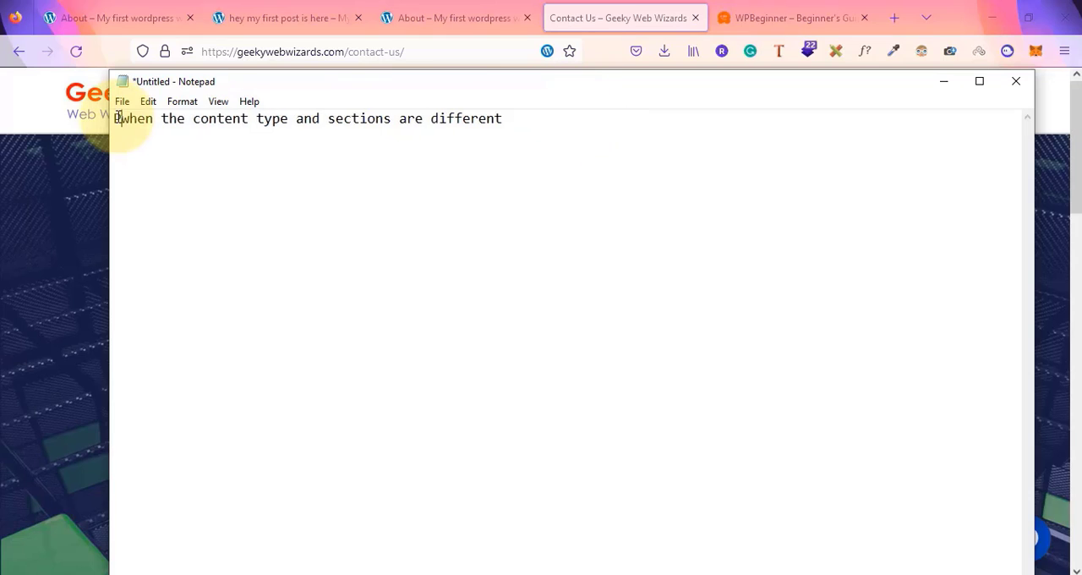
# Append '(homepage,contact,about,service)' to the end of the Pages line
pyautogui.hotkey('alt', 'Tab')
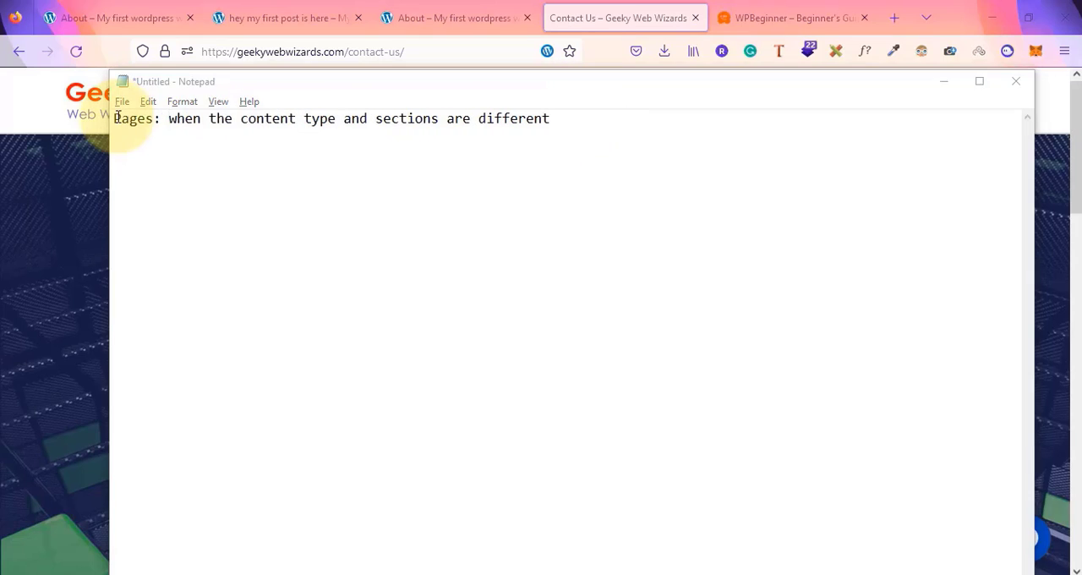
pyautogui.moveTo(108, 108)
pyautogui.mouseDown()
pyautogui.moveTo(447, 121)
pyautogui.moveTo(126, 111)
pyautogui.moveTo(41, 89)
pyautogui.moveTo(107, 107)
pyautogui.mouseUp()
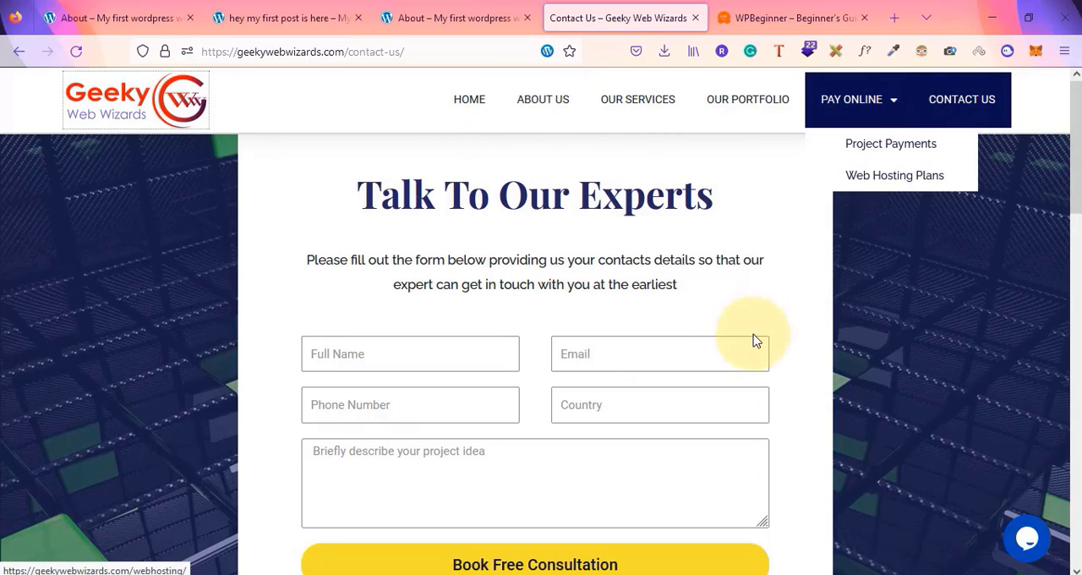
pyautogui.hotkey('alt', 'Tab')
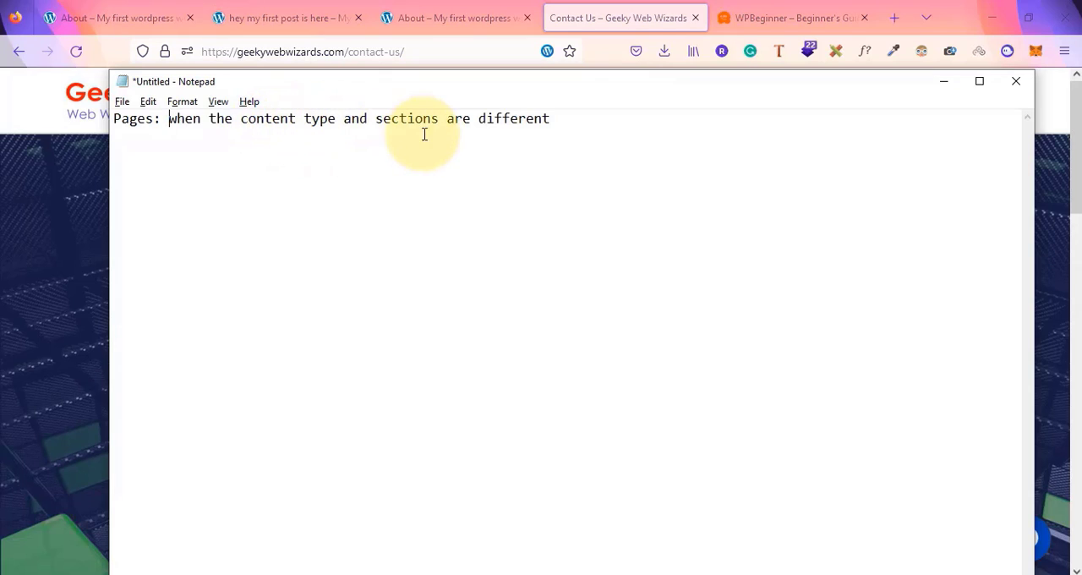
pyautogui.click(568, 118)
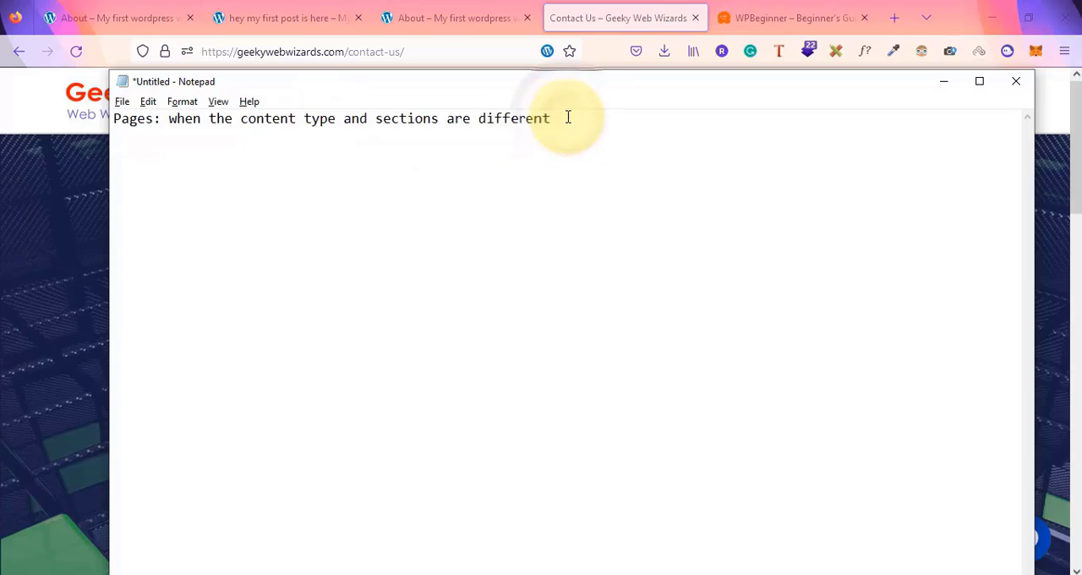
pyautogui.write('(')
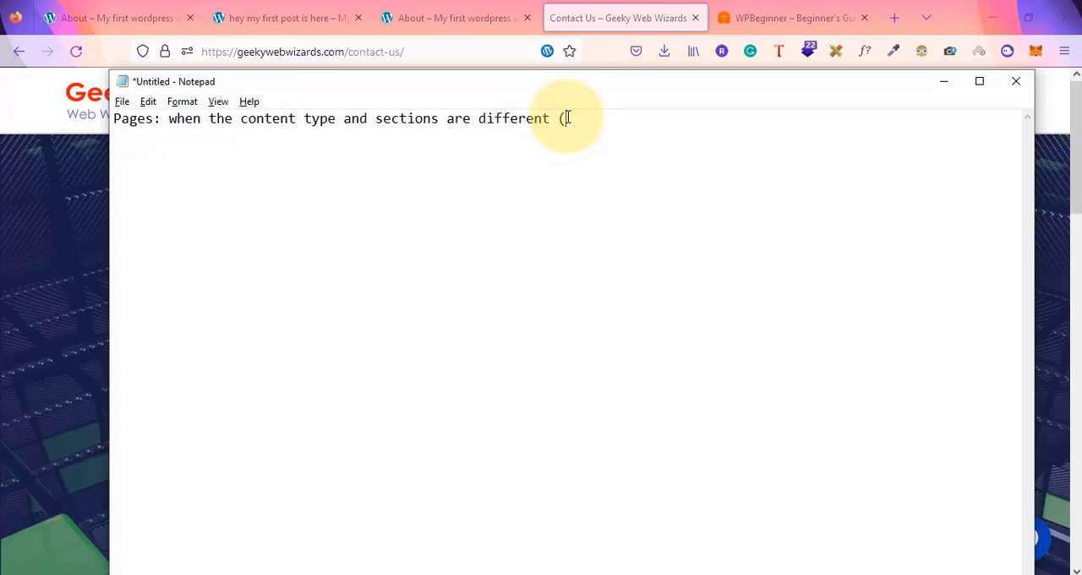
pyautogui.write('comepage,contact,')
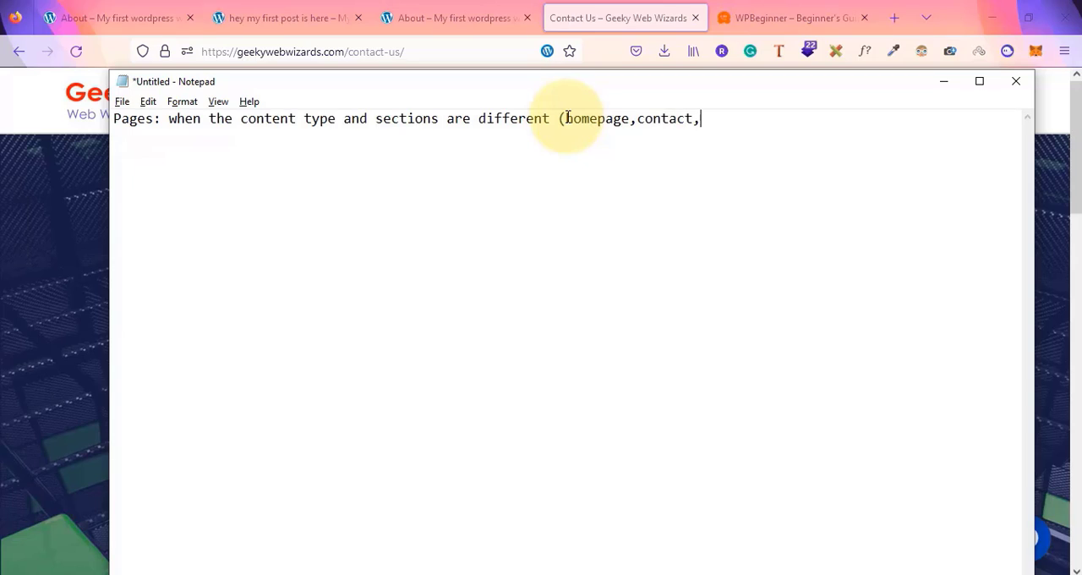
pyautogui.write('about,service')
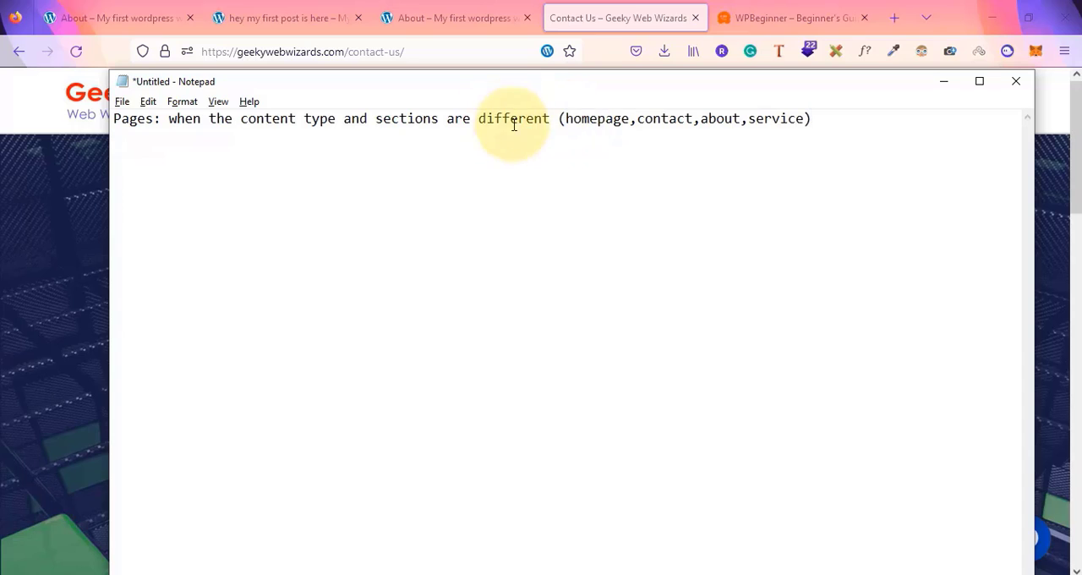
# Start a second line reading 'Posts: whne content is diff/ but content type is same'
pyautogui.moveTo(565, 119); pyautogui.dragTo(805, 127)
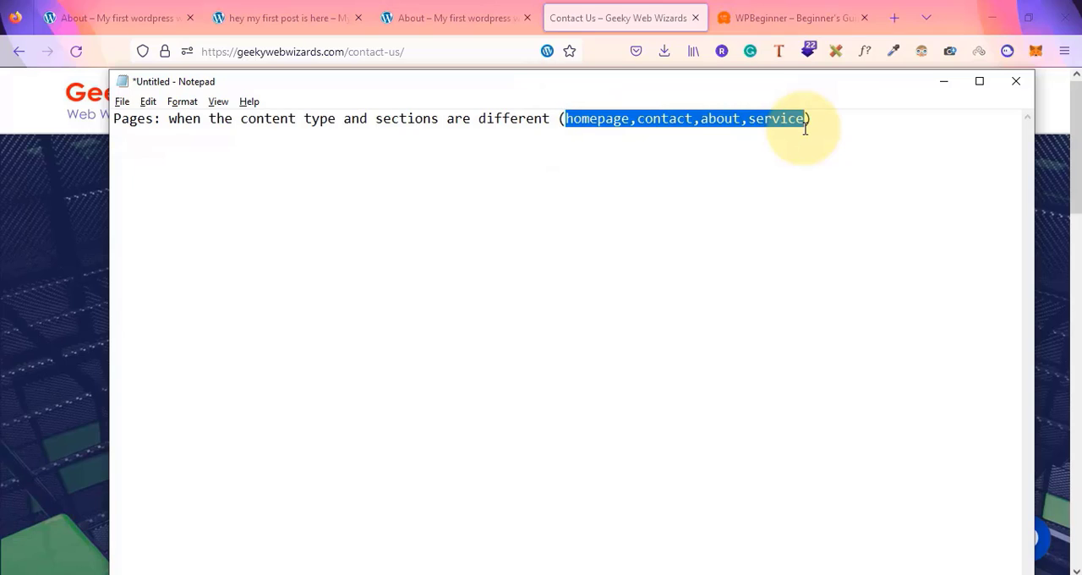
pyautogui.click(814, 120)
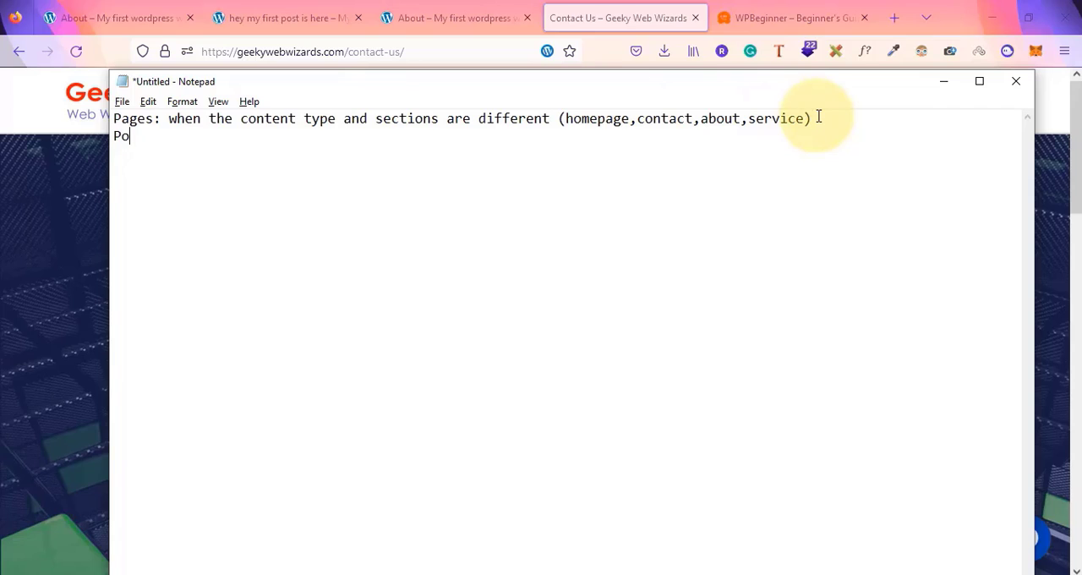
pyautogui.write('ts: whne conte')
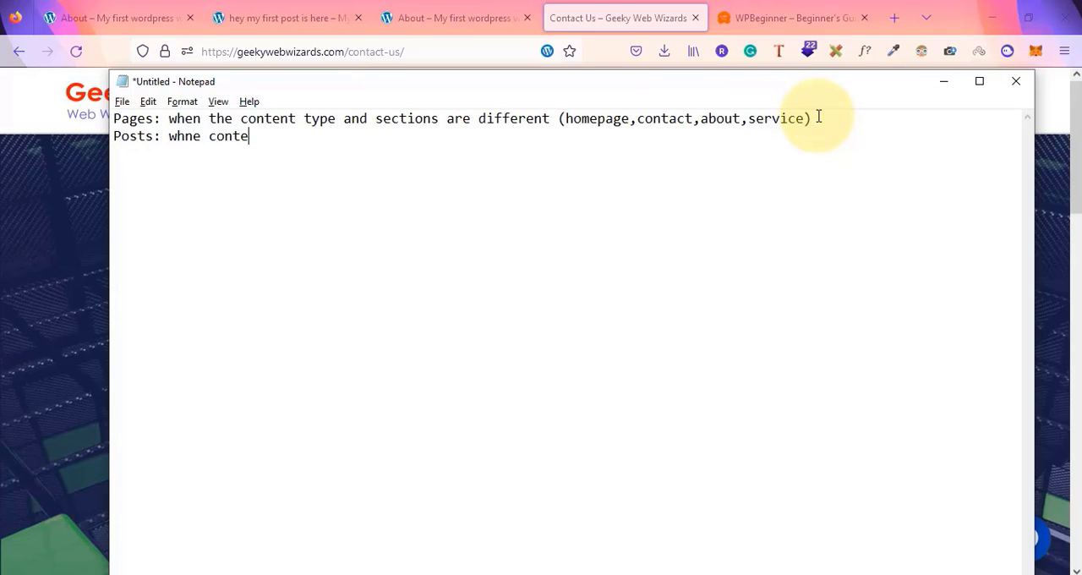
pyautogui.write('nt is diff/ bu')
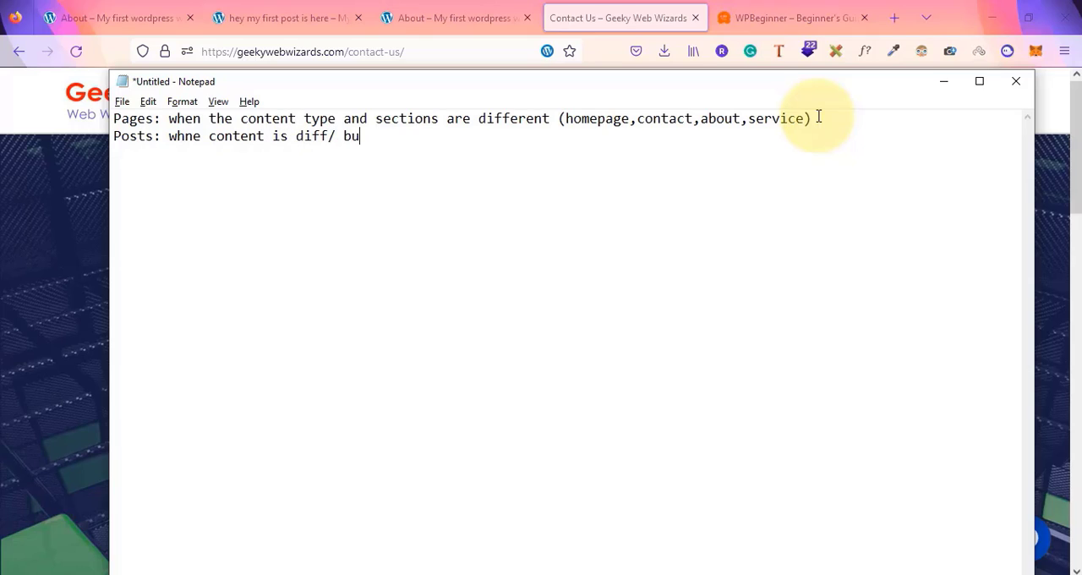
pyautogui.write('t content ty')
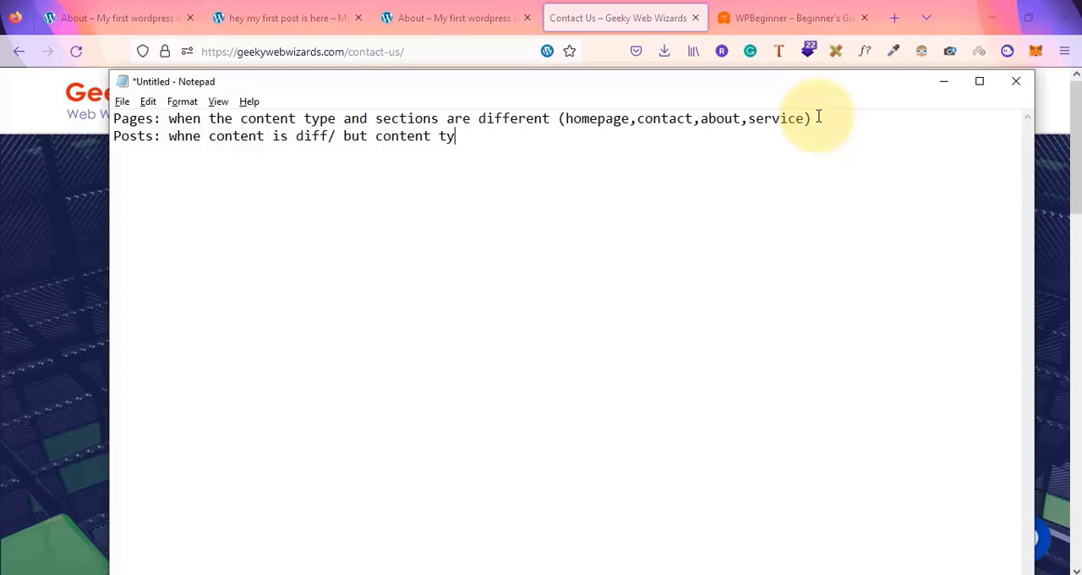
pyautogui.write('pe is same')
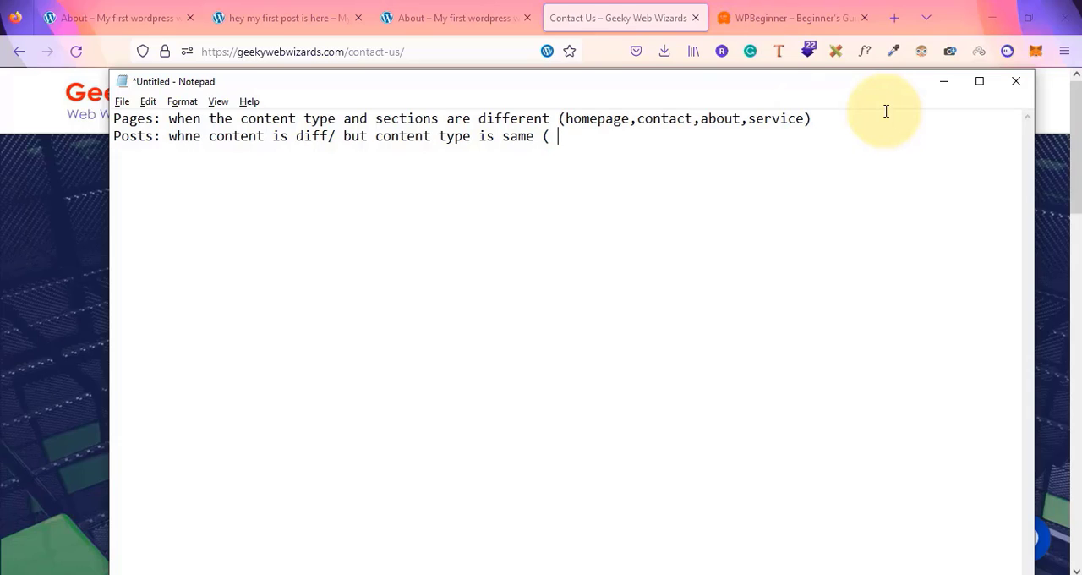
# Append '( articl1, article2, article3)' to the end of the Posts line
pyautogui.write('( articl1, artic')
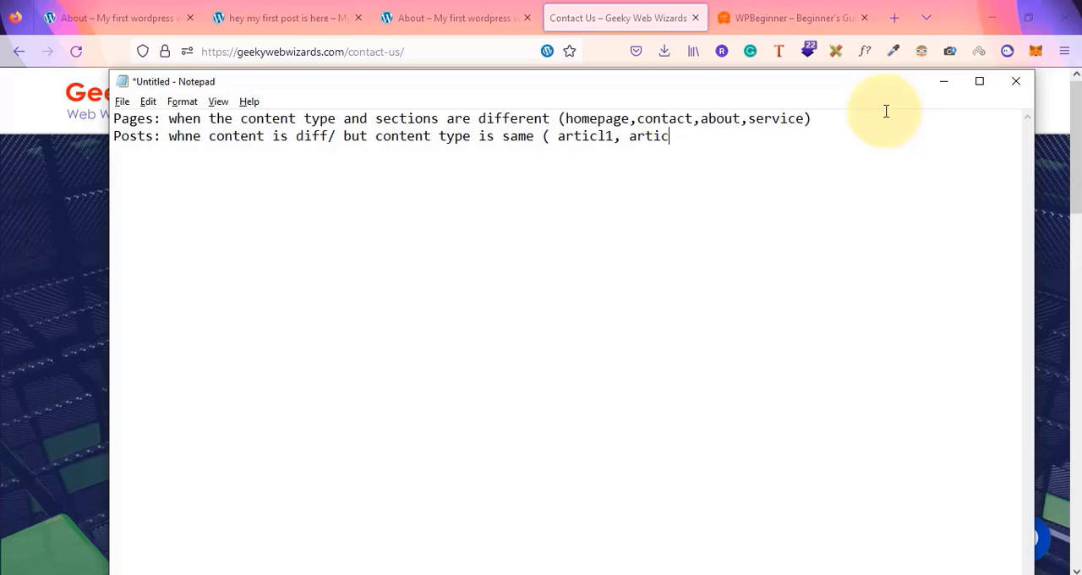
pyautogui.write('le2, article3')
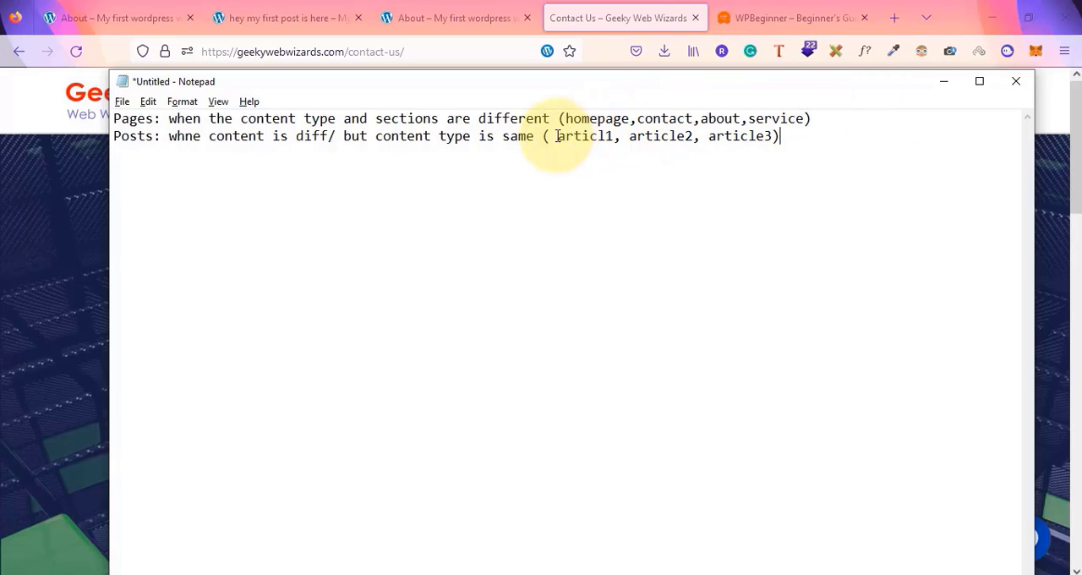
pyautogui.moveTo(557, 136); pyautogui.dragTo(784, 148)
pyautogui.click(801, 149)
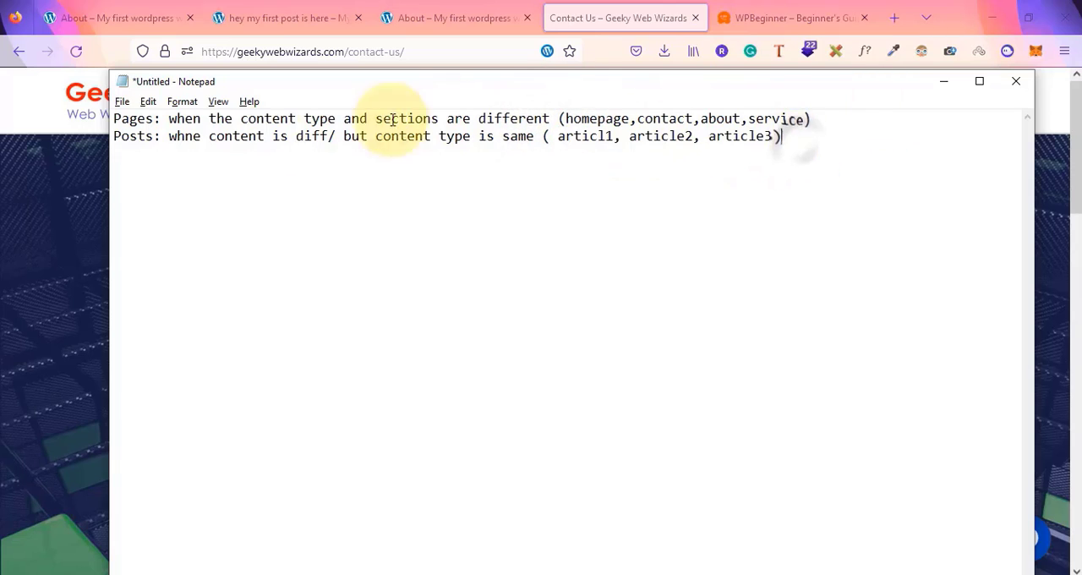
# Correct the typo 'whne' to 'when' in the Posts line
pyautogui.click(200, 141)
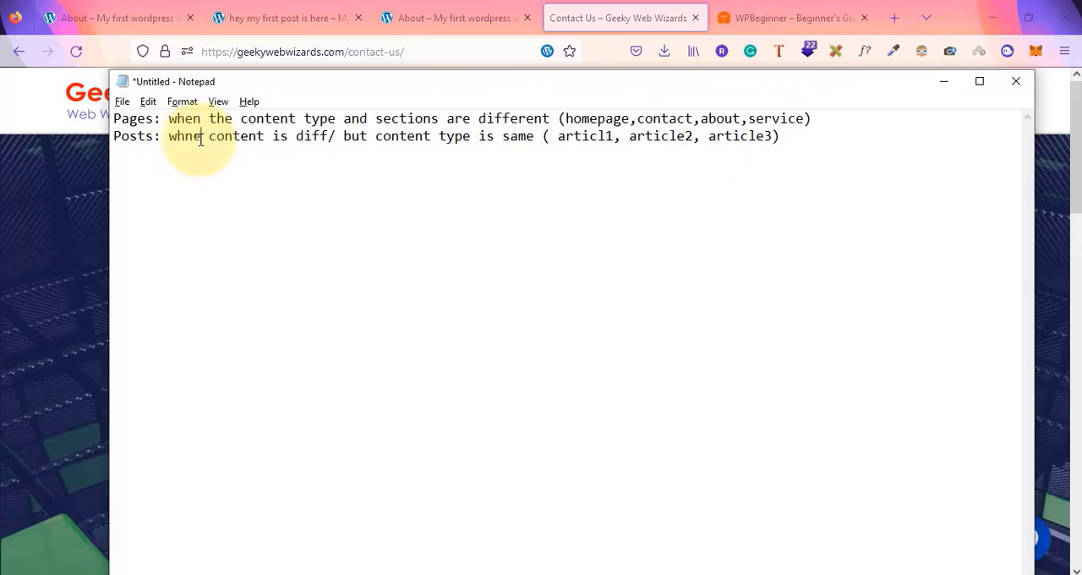
pyautogui.press('BackSpace')
pyautogui.press('BackSpace')
pyautogui.write('en')
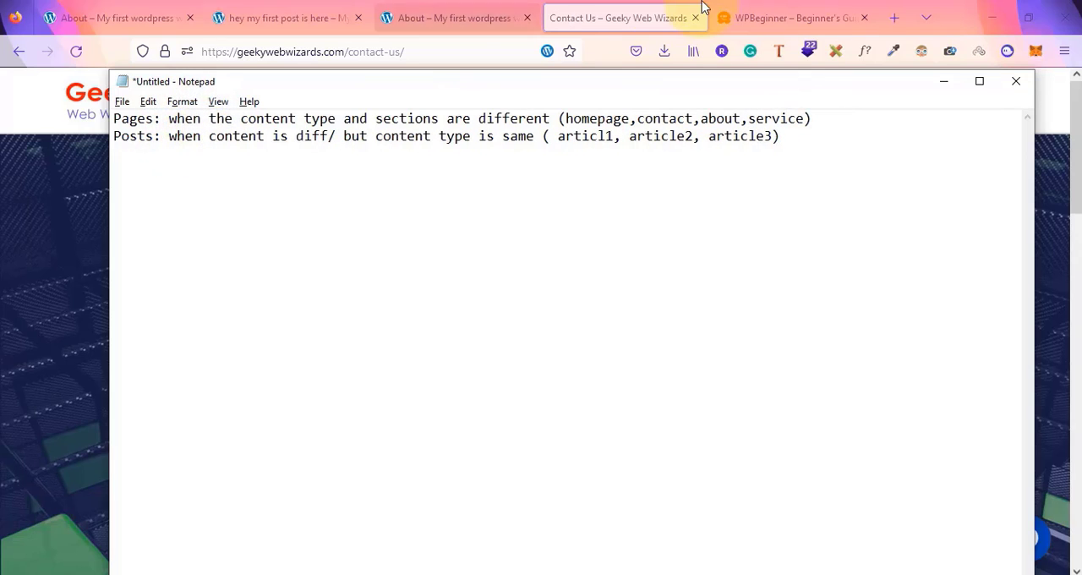
# Open the WPBeginner article '10 Best VoIP WordPress Themes in 2022 (Compared)' and highlight its title
pyautogui.click(786, 13)
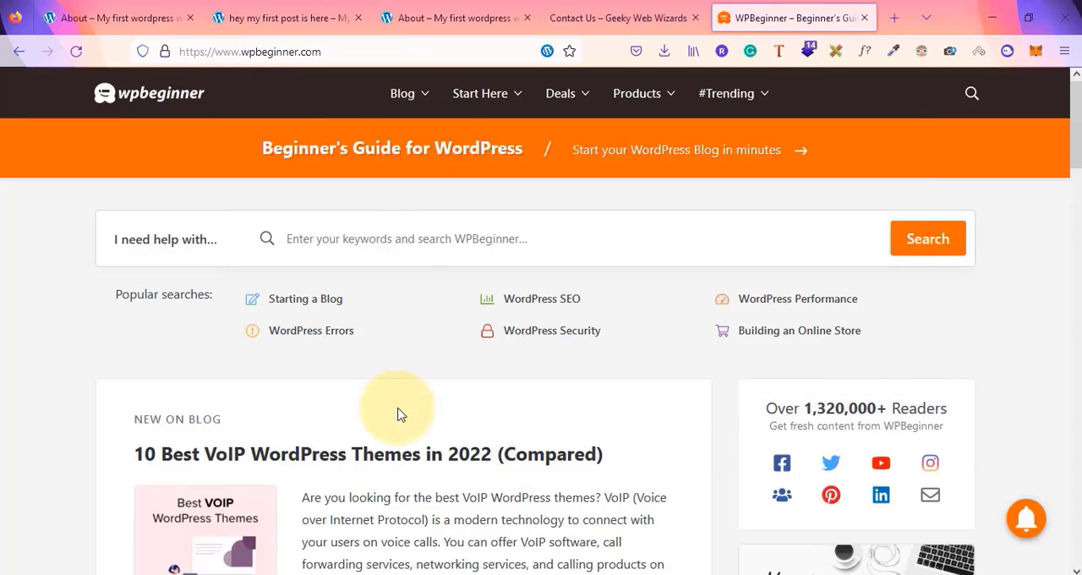
pyautogui.scroll(-8, 398, 412)
pyautogui.scroll(-5, 398, 412)
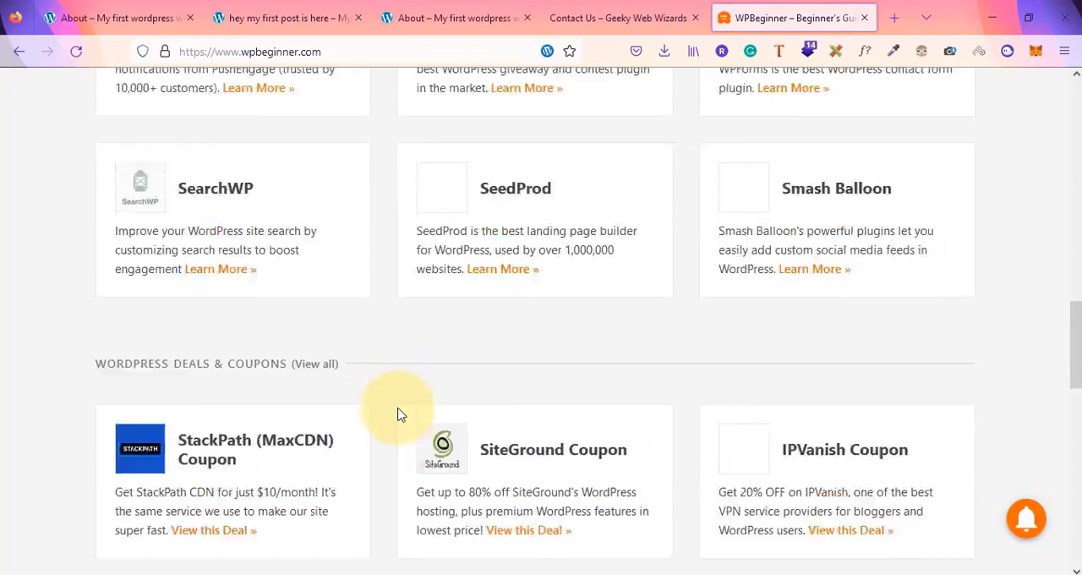
pyautogui.scroll(10, 398, 413)
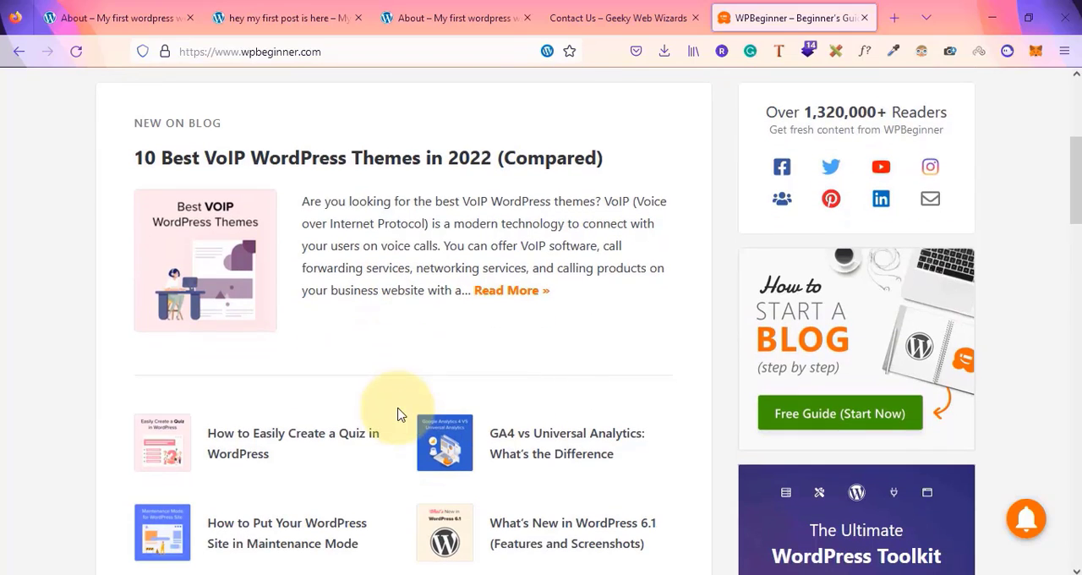
pyautogui.click(369, 163)
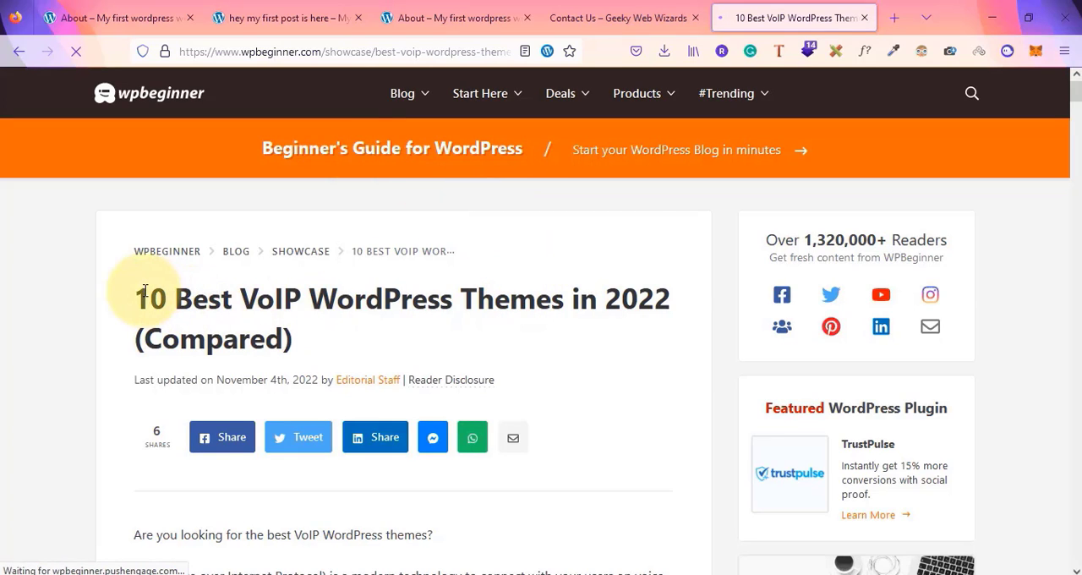
pyautogui.moveTo(148, 299); pyautogui.dragTo(334, 338)
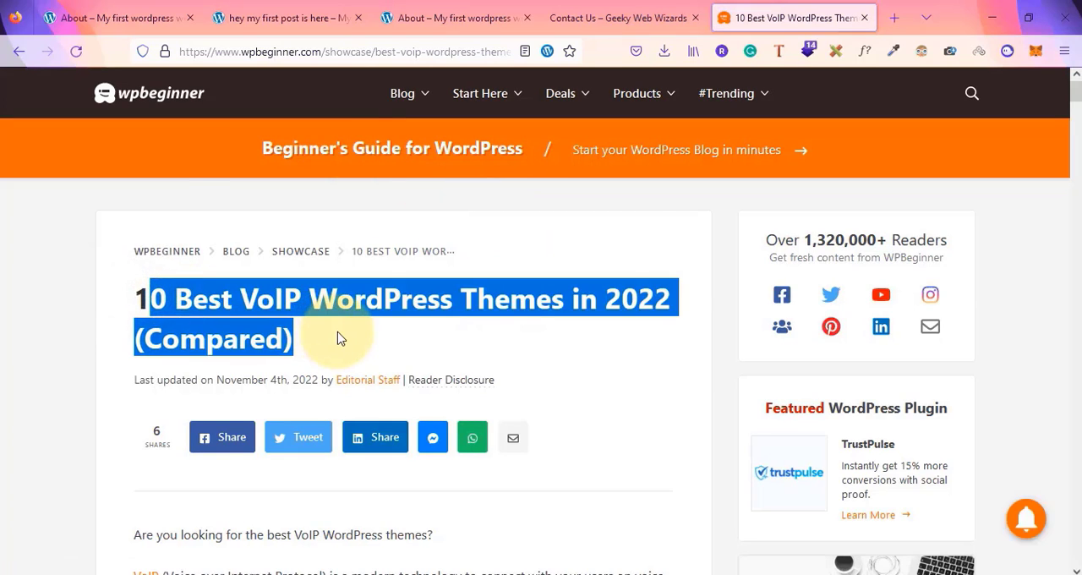
# Leave a few blank lines below the notes and list 'title' as the first post element
pyautogui.hotkey('alt', 'Tab')
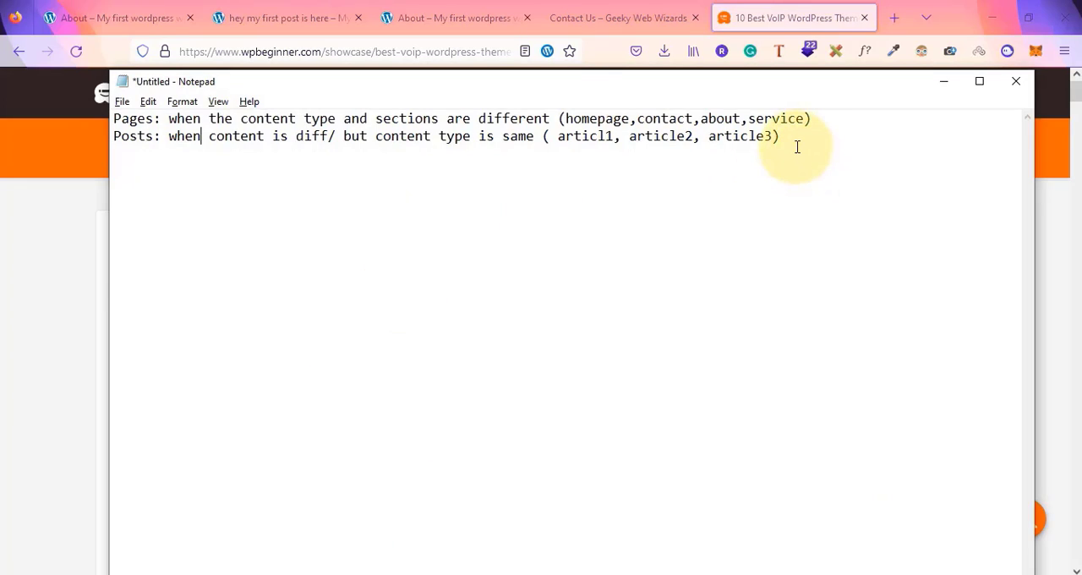
pyautogui.click(797, 147)
pyautogui.press('Return')
pyautogui.press('Return')
pyautogui.press('Return')
pyautogui.hotkey('alt', 'Tab')
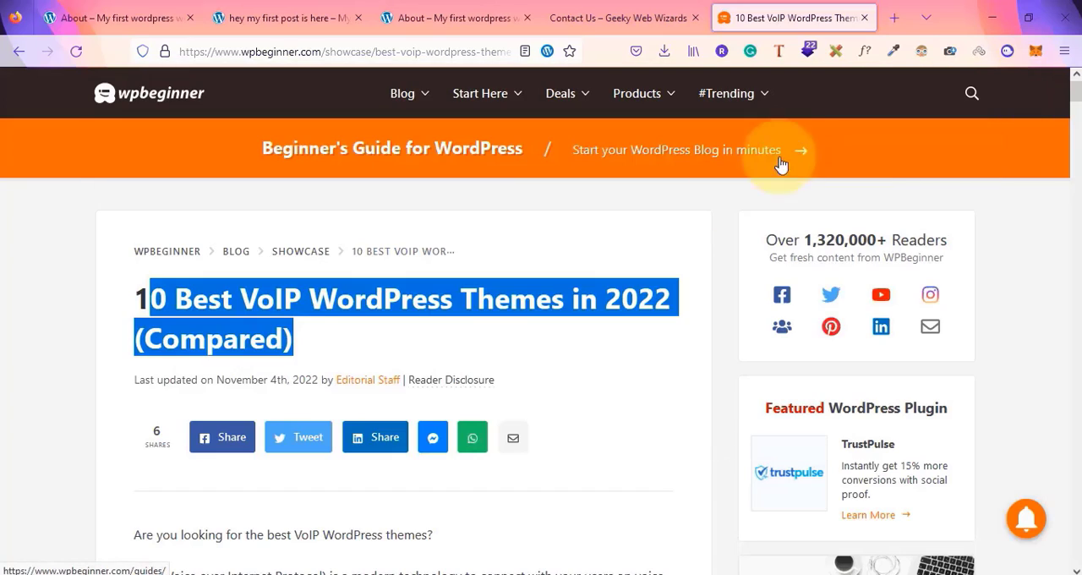
# Highlight the article's byline and add 'metadata' to the element list
pyautogui.click(136, 374)
pyautogui.moveTo(135, 374); pyautogui.dragTo(522, 381)
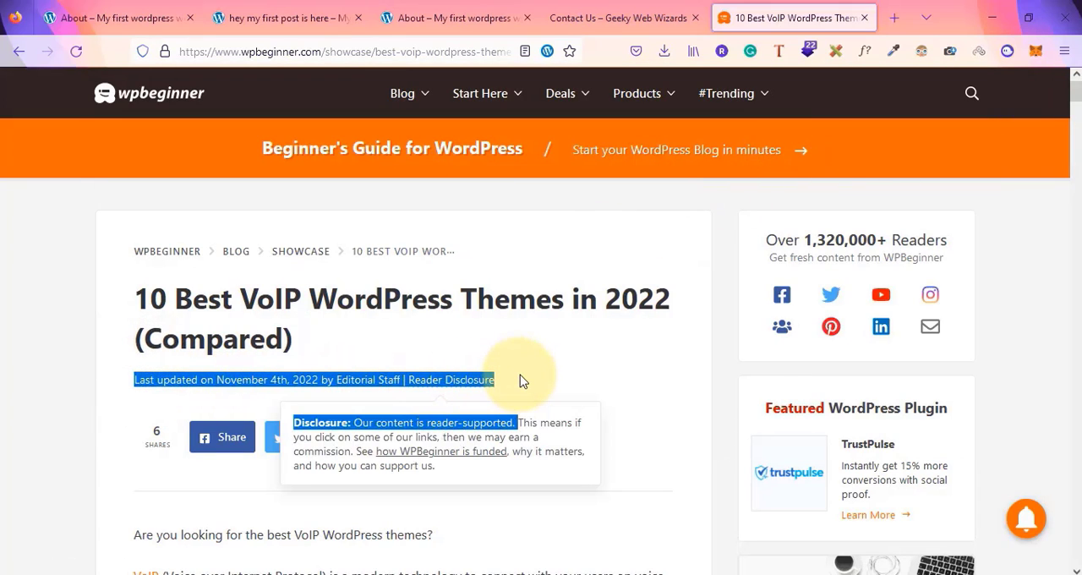
pyautogui.click(520, 381)
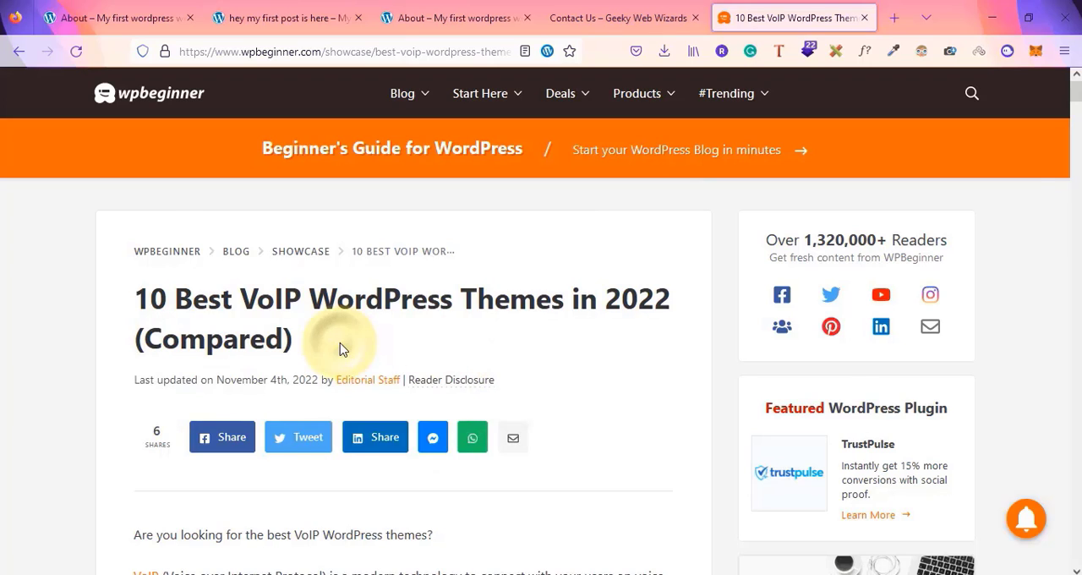
pyautogui.hotkey('alt', 'Tab')
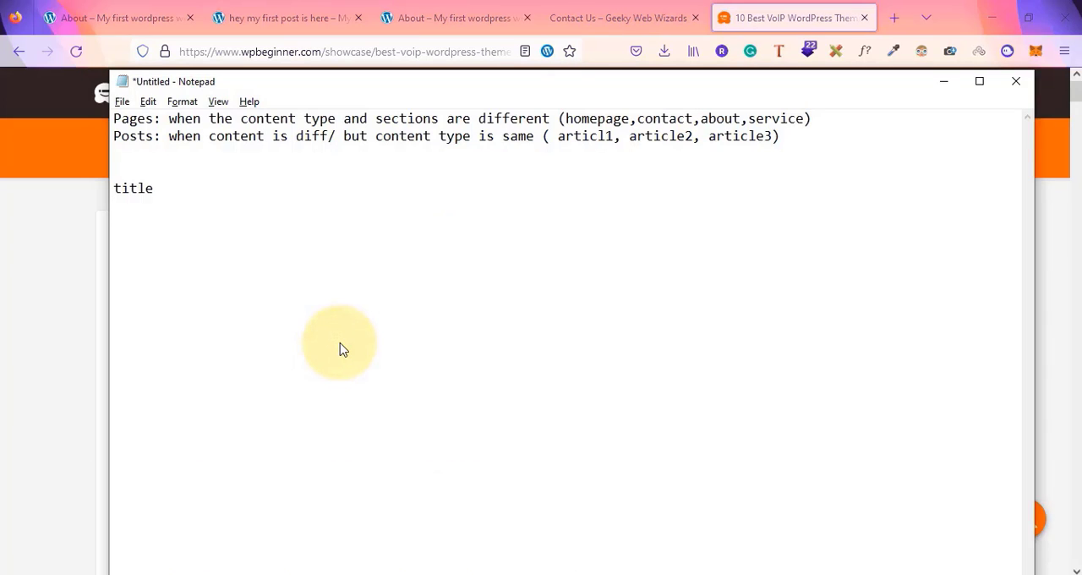
pyautogui.write('tadata')
# Check the share buttons on the article and add 'shareicons' to the element list
pyautogui.hotkey('alt', 'Tab')
pyautogui.scroll(-2, 342, 349)
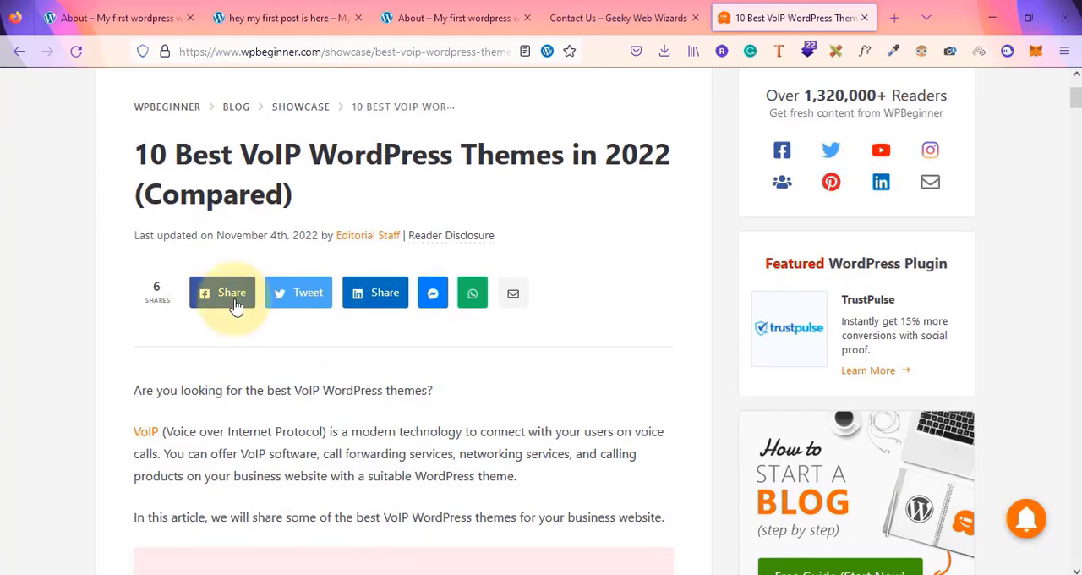
pyautogui.hotkey('alt', 'Tab')
pyautogui.write('s')
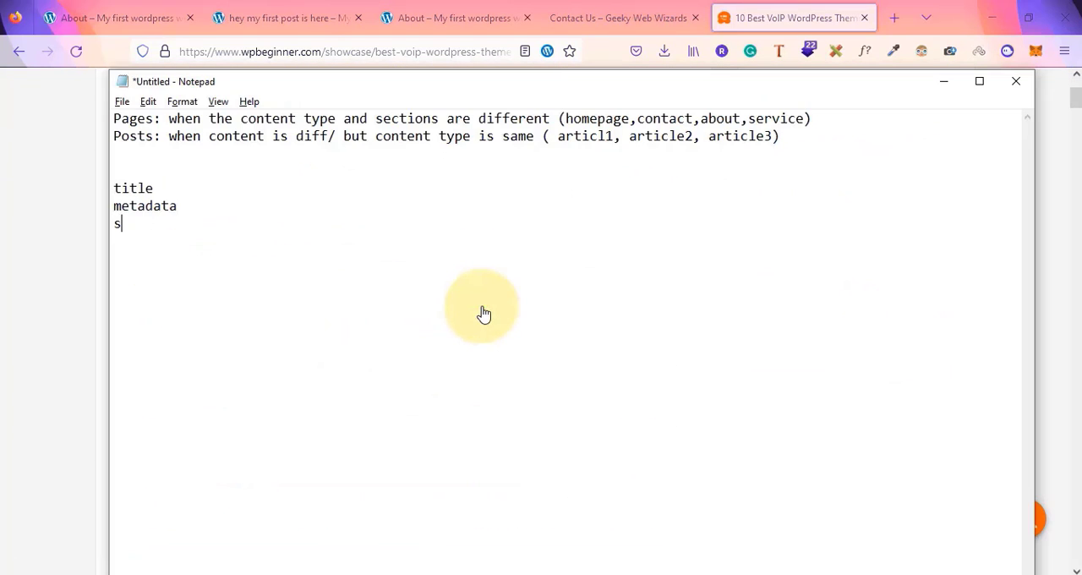
pyautogui.write('hareicons')
# Skim through the article body and add 'article' to the element list
pyautogui.hotkey('alt', 'Tab')
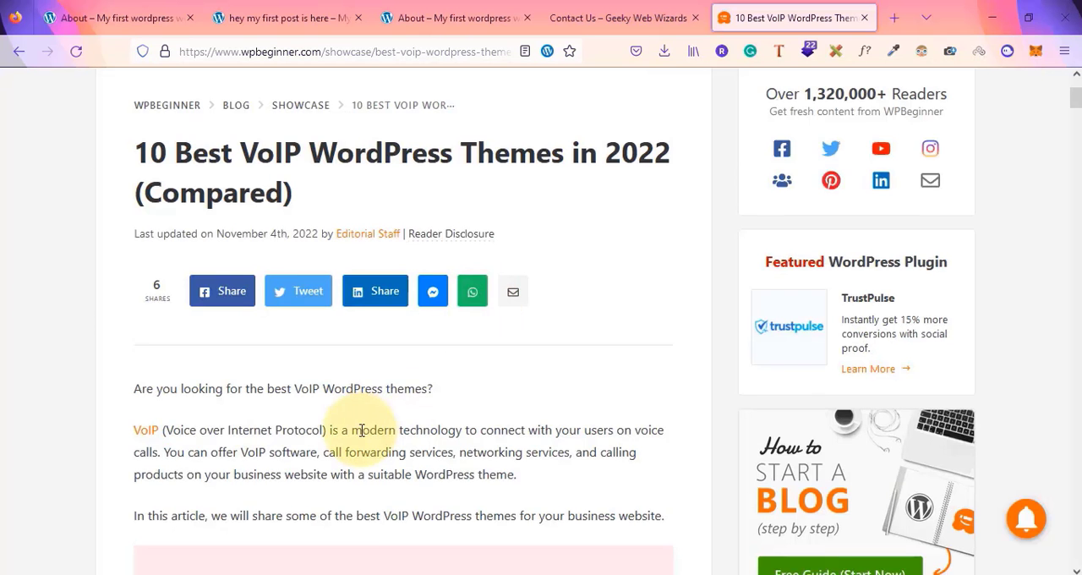
pyautogui.scroll(-2, 149, 241)
pyautogui.moveTo(130, 200); pyautogui.dragTo(394, 422)
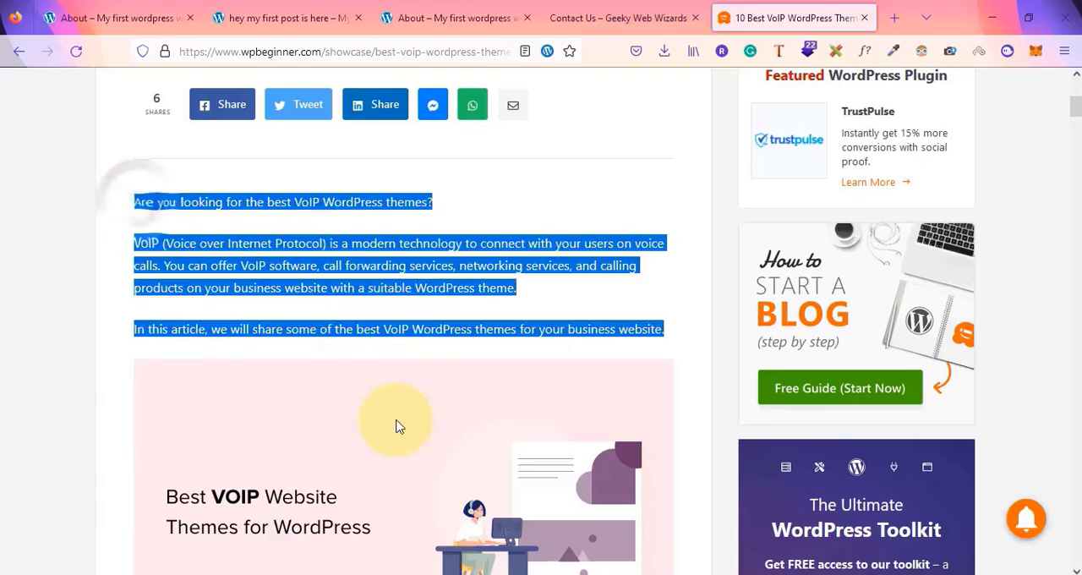
pyautogui.scroll(-8, 397, 424)
pyautogui.scroll(-15, 397, 425)
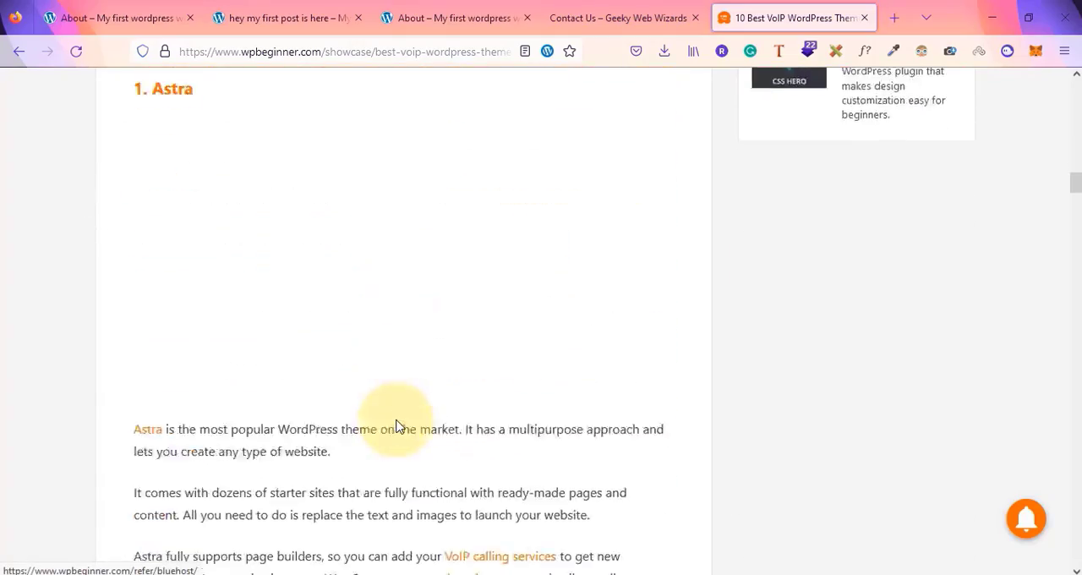
pyautogui.scroll(-20, 397, 425)
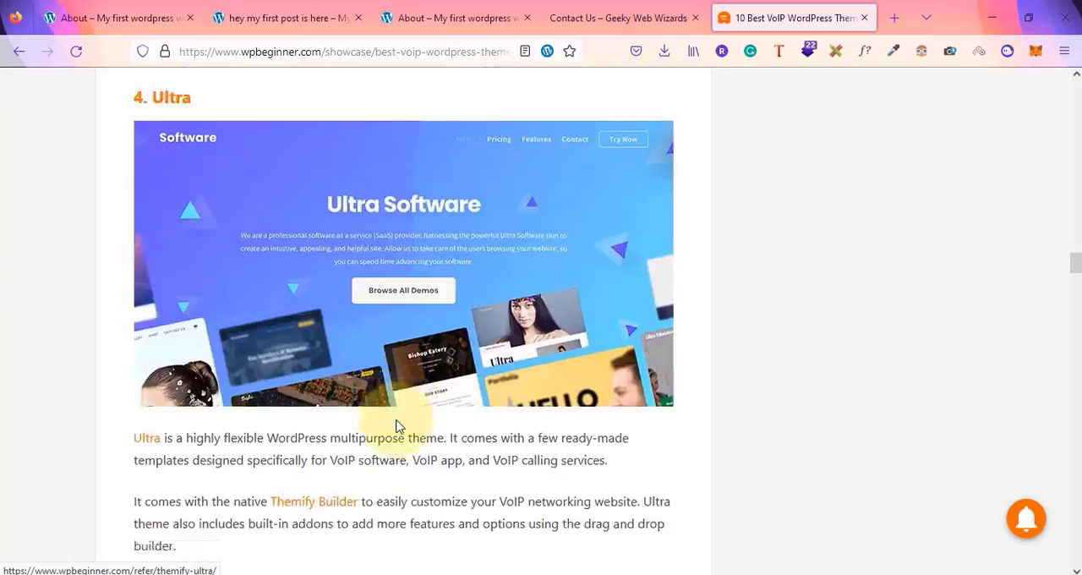
pyautogui.scroll(-20, 397, 425)
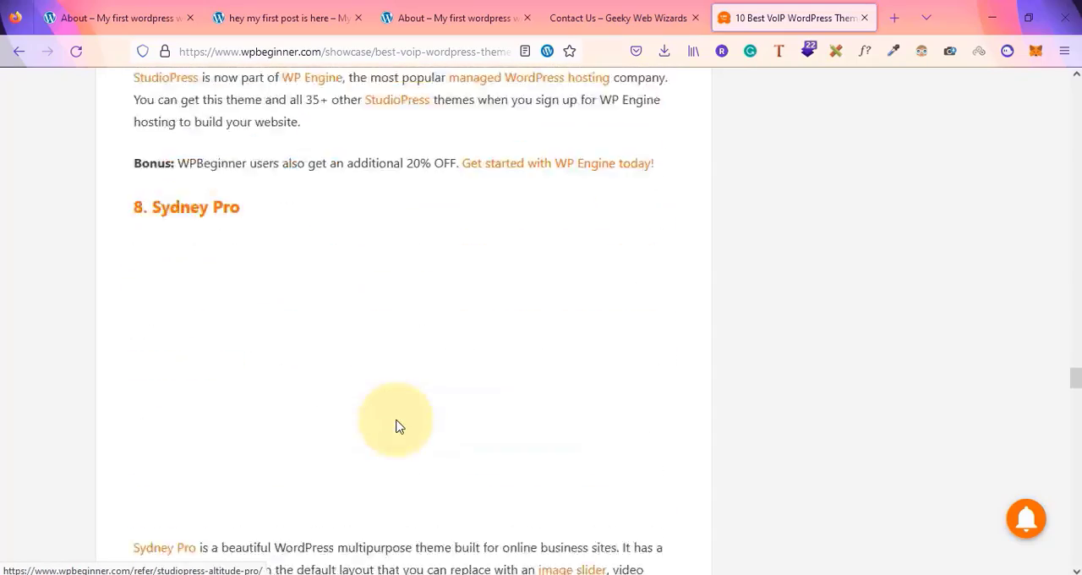
pyautogui.scroll(-13, 397, 425)
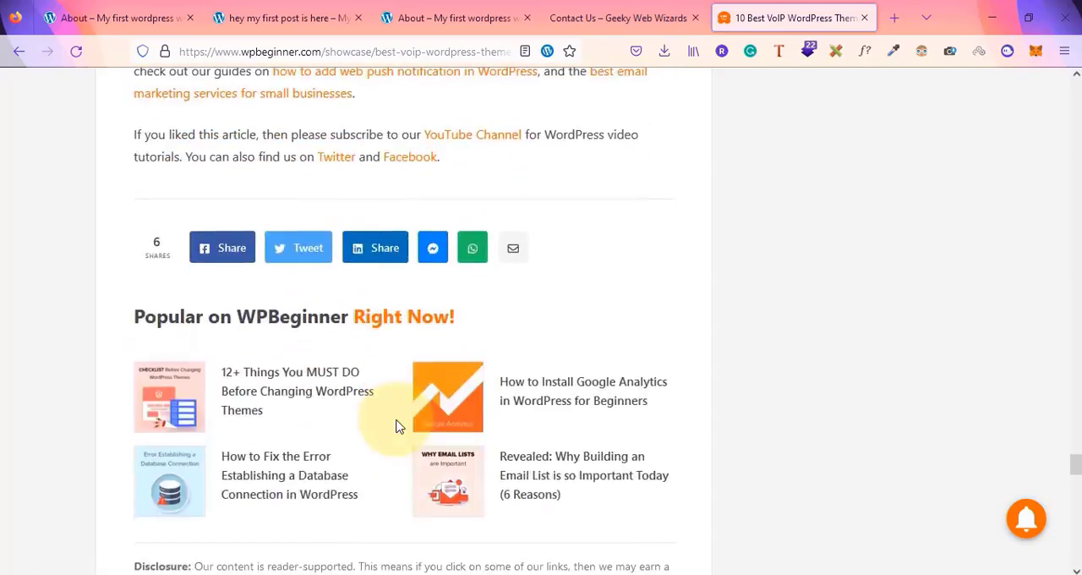
pyautogui.scroll(1, 398, 426)
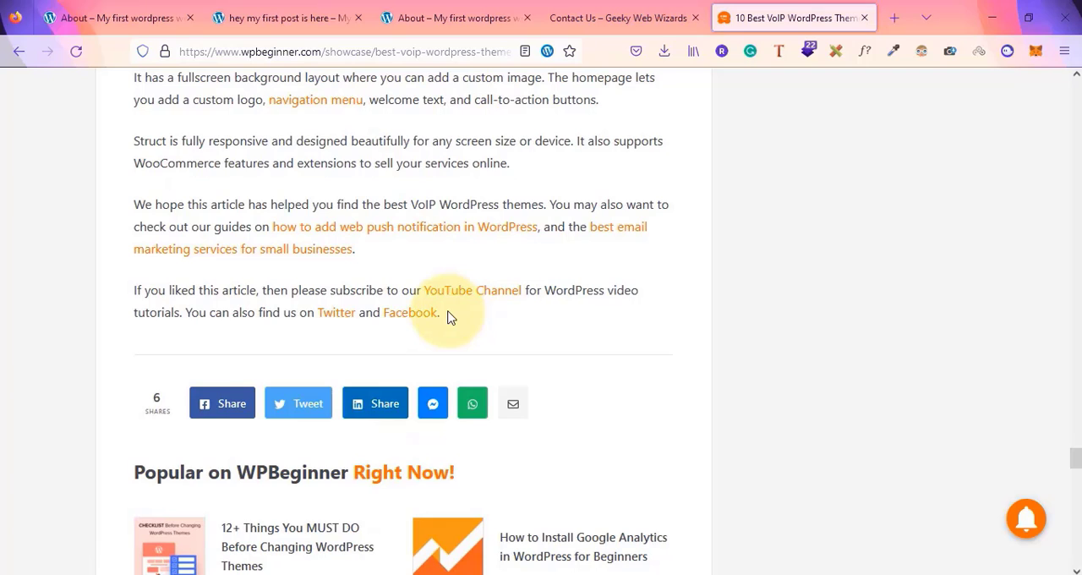
pyautogui.hotkey('alt', 'Tab')
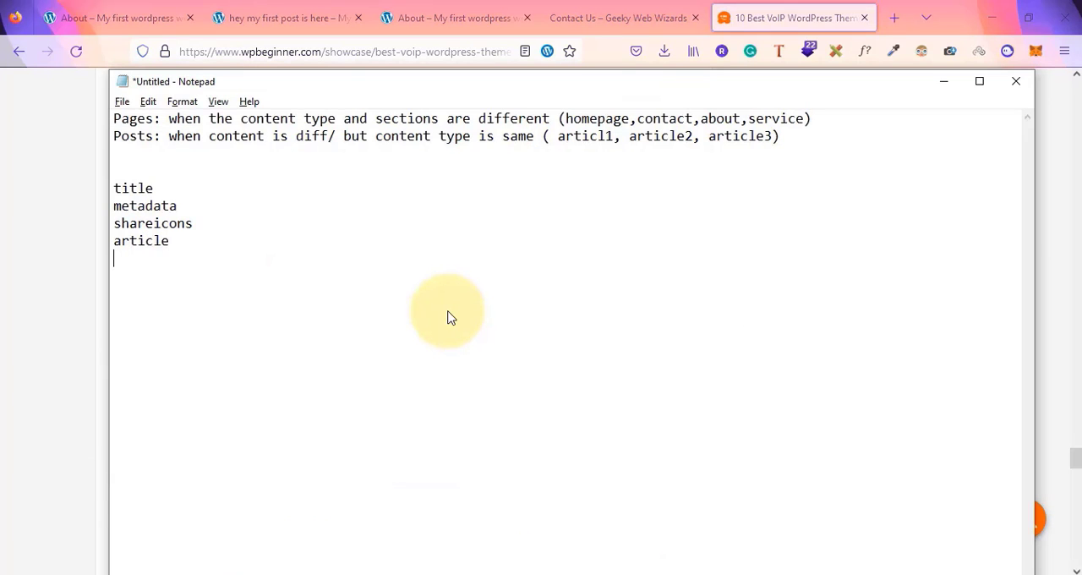
# Check the popular posts section and add 'recentblogs' to the element list
pyautogui.hotkey('alt', 'Tab')
pyautogui.scroll(-3, 447, 313)
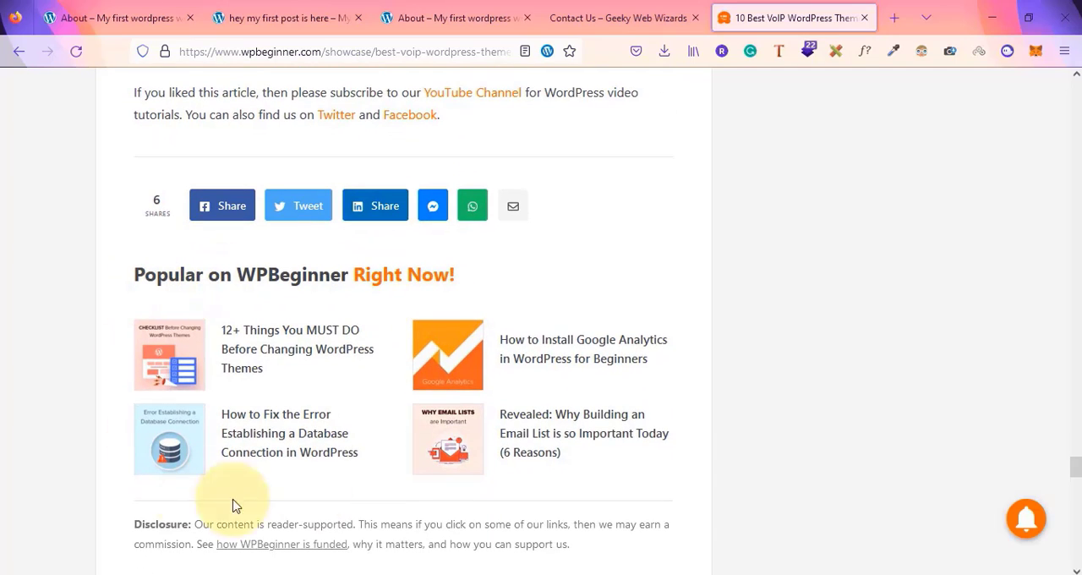
pyautogui.hotkey('alt', 'Tab')
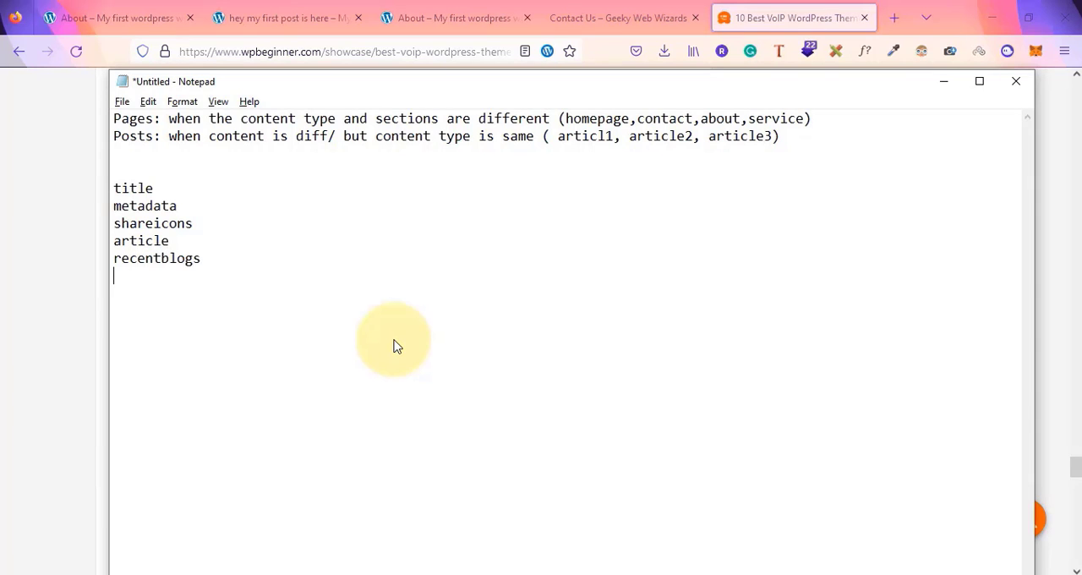
# Check the author box below the article and add 'aboutus' to the element list
pyautogui.hotkey('alt', 'Tab')
pyautogui.scroll(-3, 393, 347)
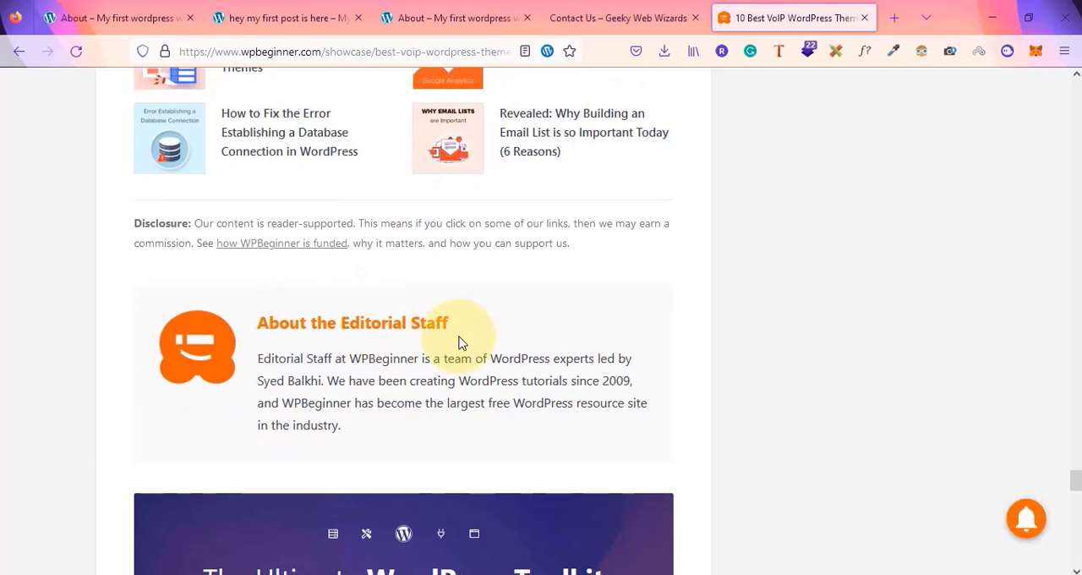
pyautogui.hotkey('alt', 'Tab')
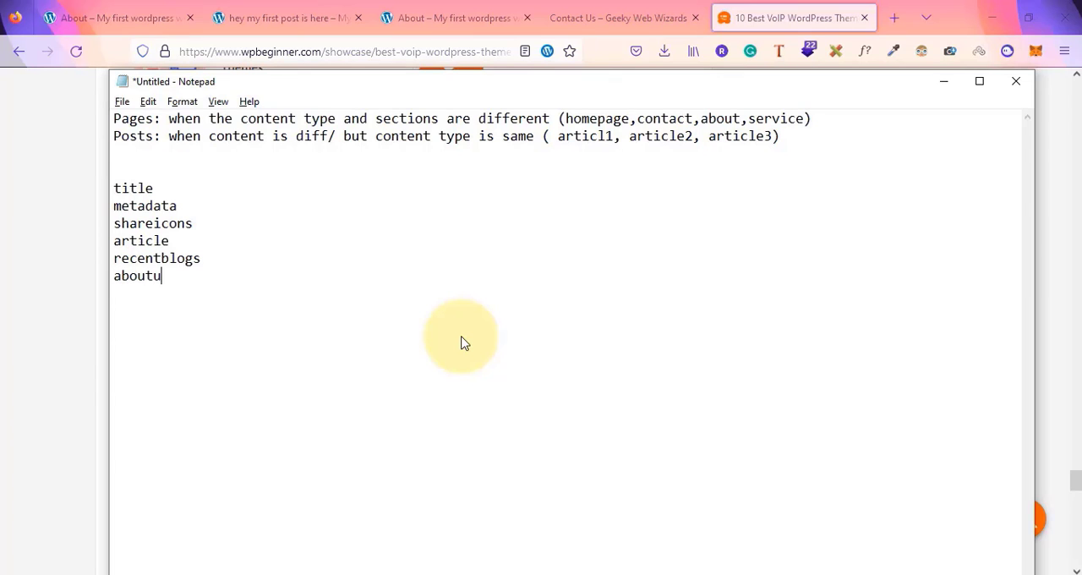
# Check the toolkit ad banner and the comments section, adding 'ad' and 'comments' to the element list
pyautogui.hotkey('alt', 'Tab')
pyautogui.scroll(-2, 461, 341)
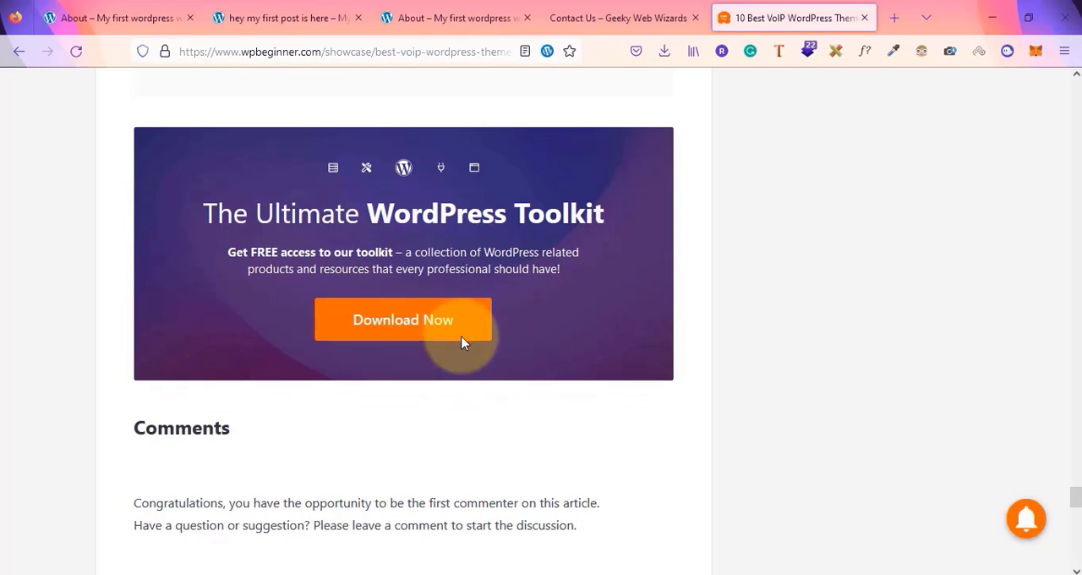
pyautogui.hotkey('alt', 'Tab')
pyautogui.write('a')
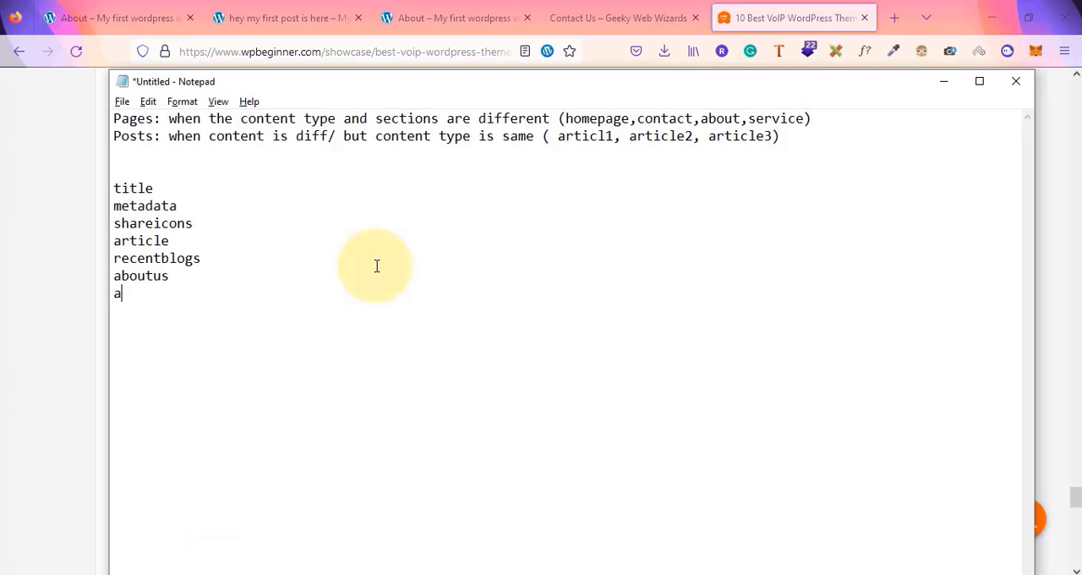
pyautogui.hotkey('alt', 'Tab')
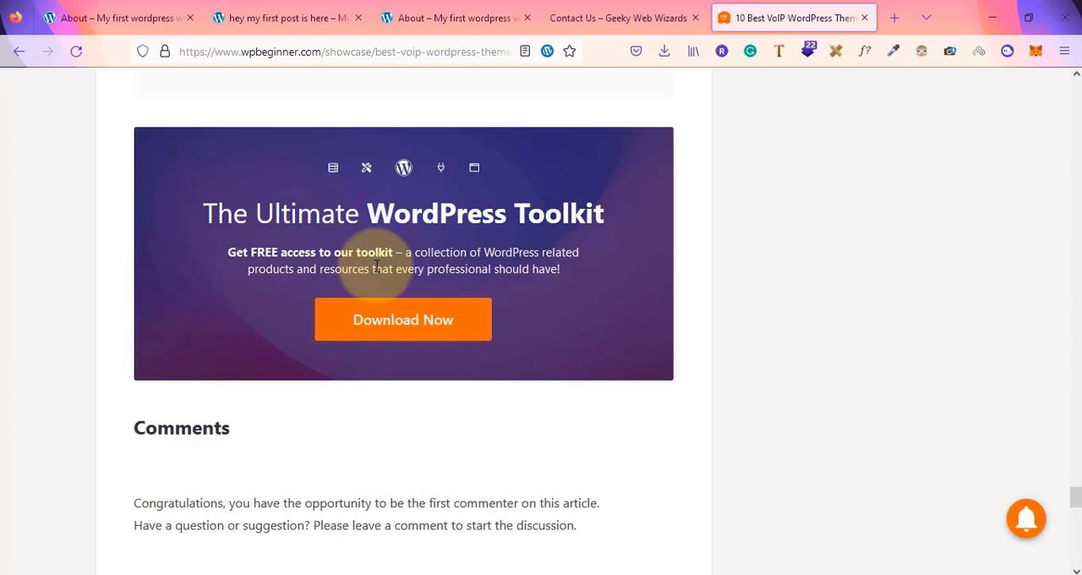
pyautogui.scroll(-3, 377, 266)
pyautogui.hotkey('alt', 'Tab')
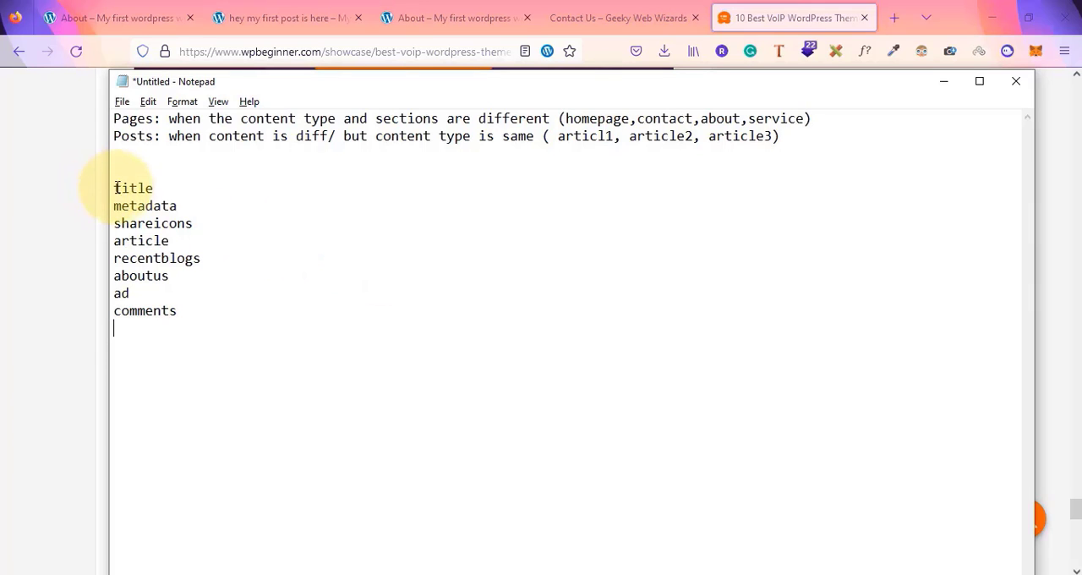
# Highlight the whole element list and scroll back through the article to review its sections
pyautogui.moveTo(113, 187); pyautogui.dragTo(201, 374)
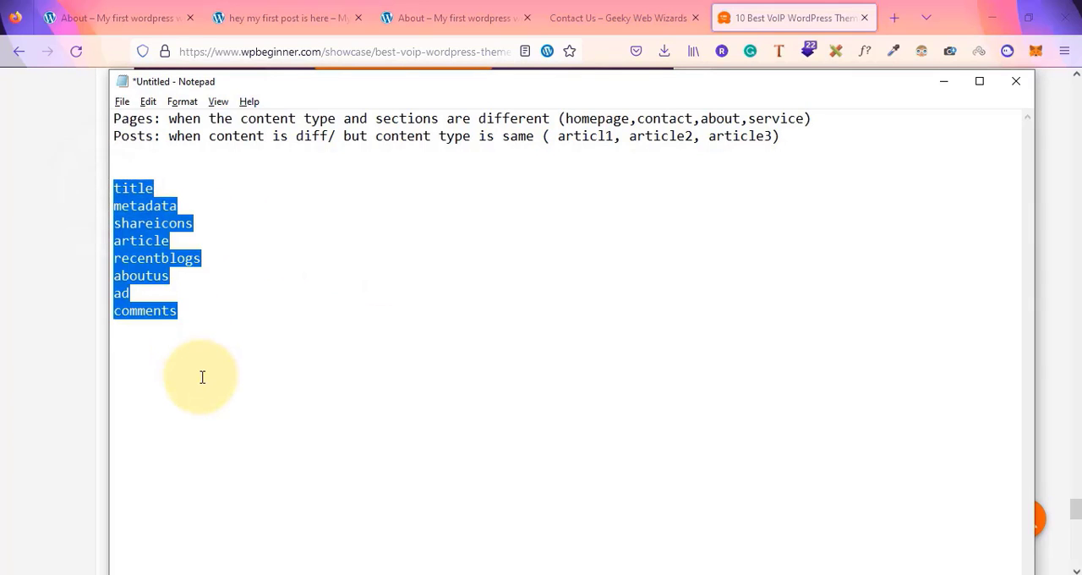
pyautogui.hotkey('alt', 'Tab')
pyautogui.scroll(5, 202, 376)
pyautogui.scroll(20, 202, 377)
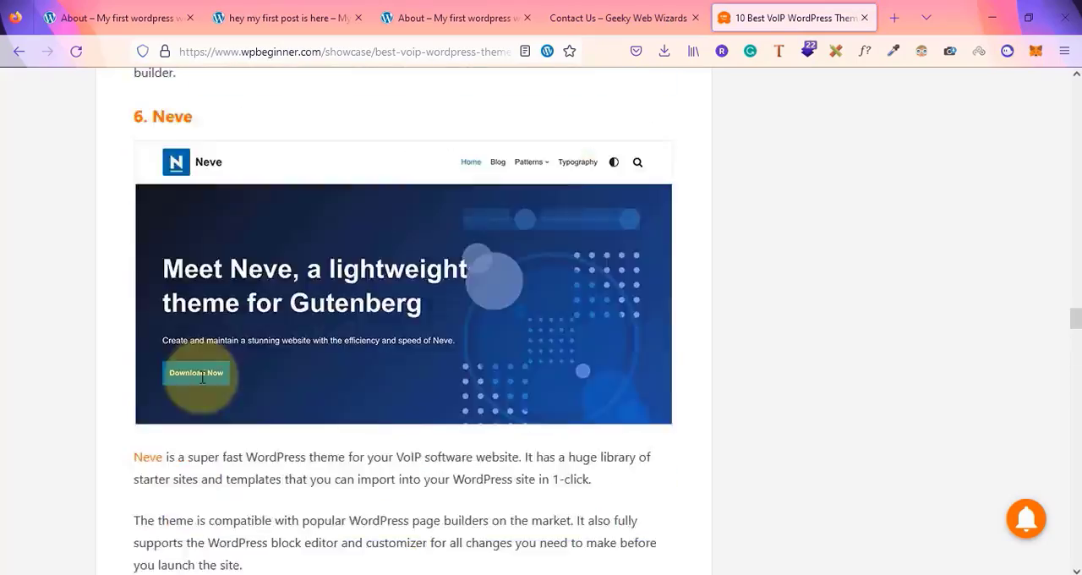
pyautogui.scroll(-10, 204, 377)
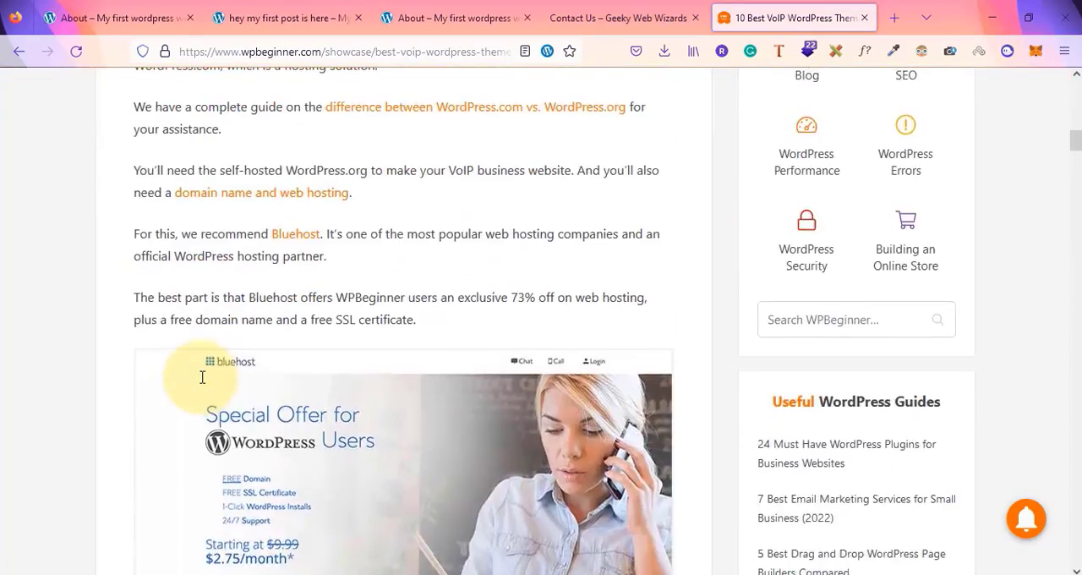
pyautogui.scroll(12, 203, 374)
# Open the Opinion blog category and open the post '9 Reasons Why We Switched from Yoast to All in One SEO'
pyautogui.click(422, 92)
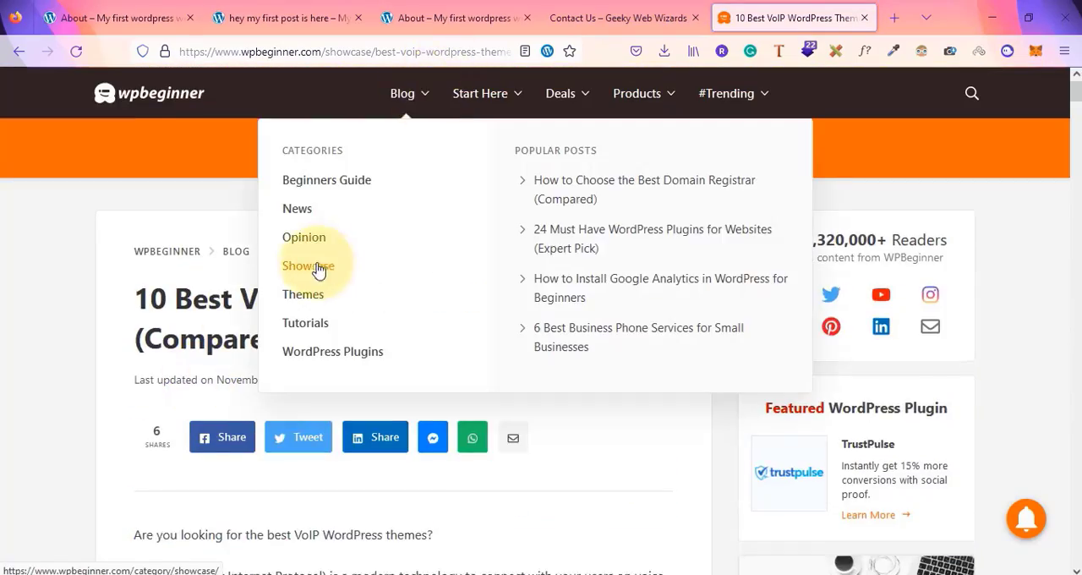
pyautogui.click(303, 240)
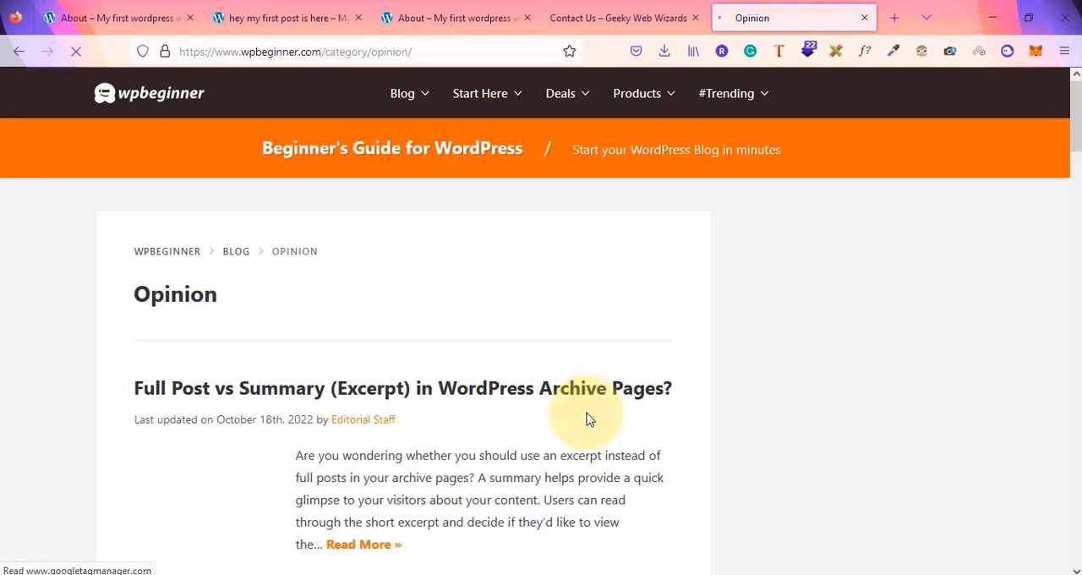
pyautogui.scroll(-3, 589, 420)
pyautogui.scroll(-4, 442, 454)
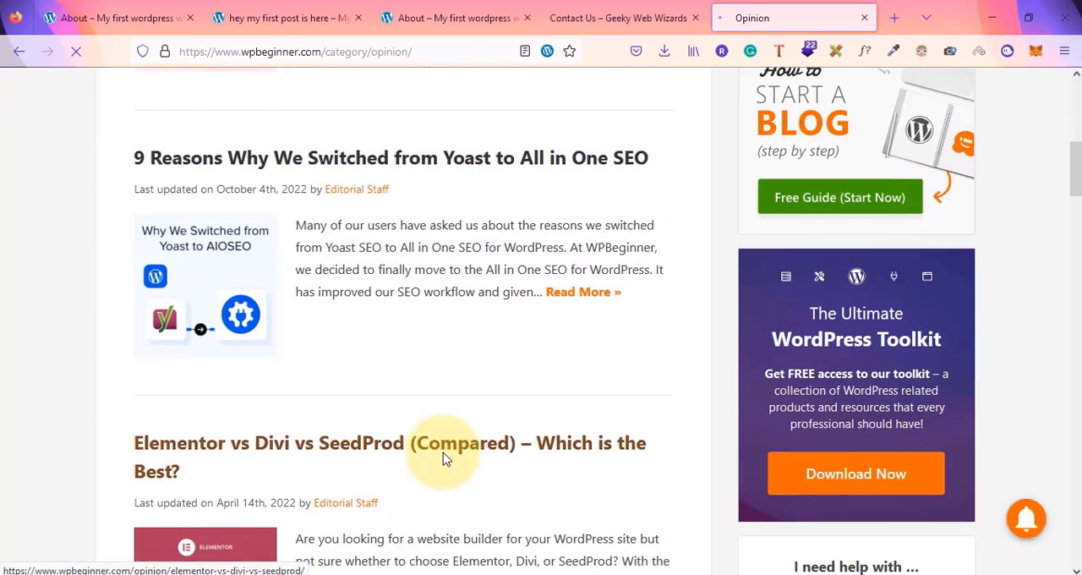
pyautogui.click(499, 167)
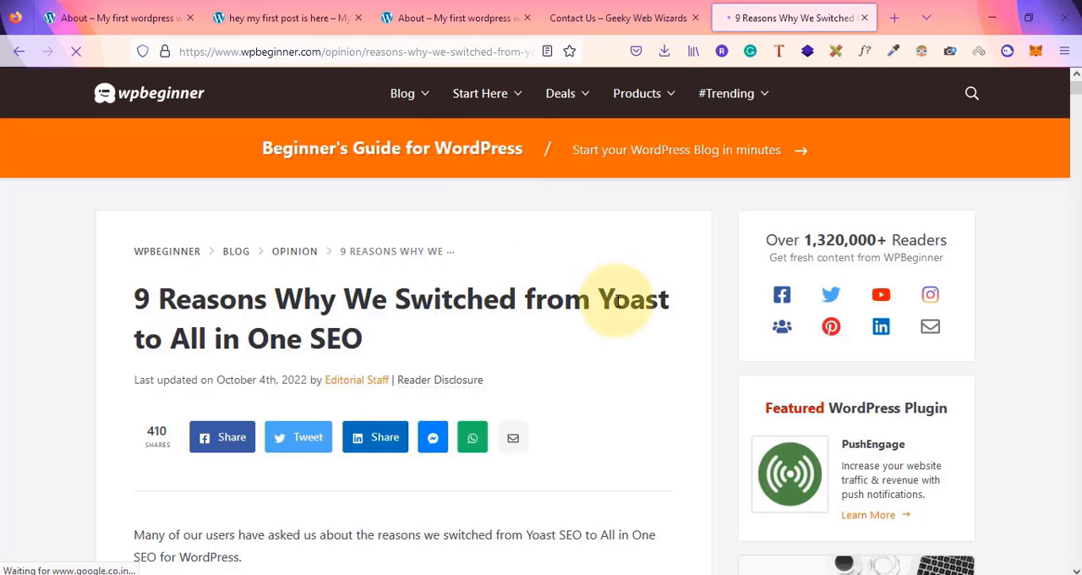
pyautogui.scroll(-1, 618, 300)
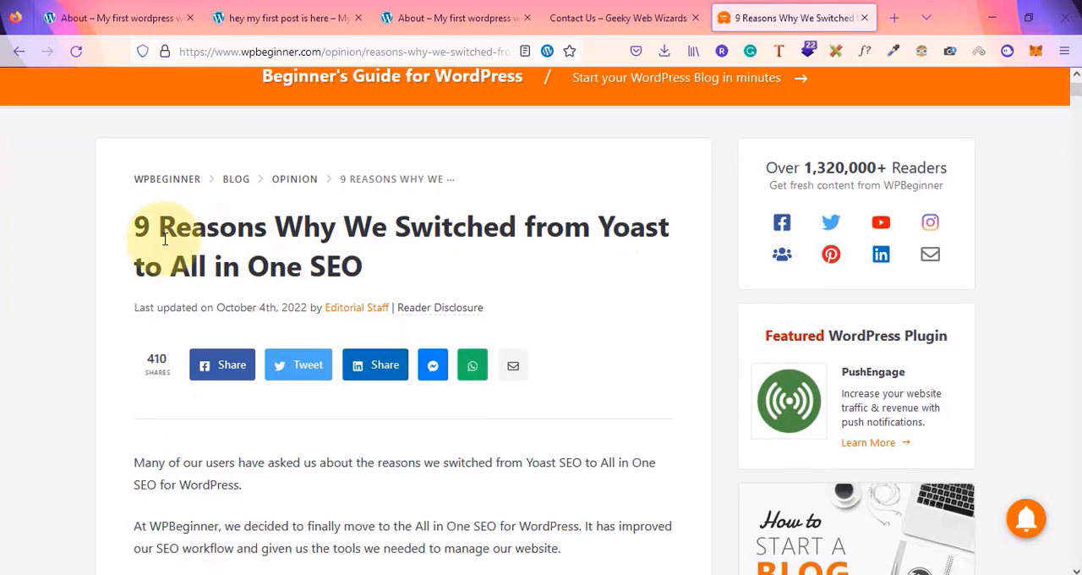
# Compare the new post's title, byline and article body against the first entries of the element list
pyautogui.hotkey('alt', 'Tab')
pyautogui.click(151, 190)
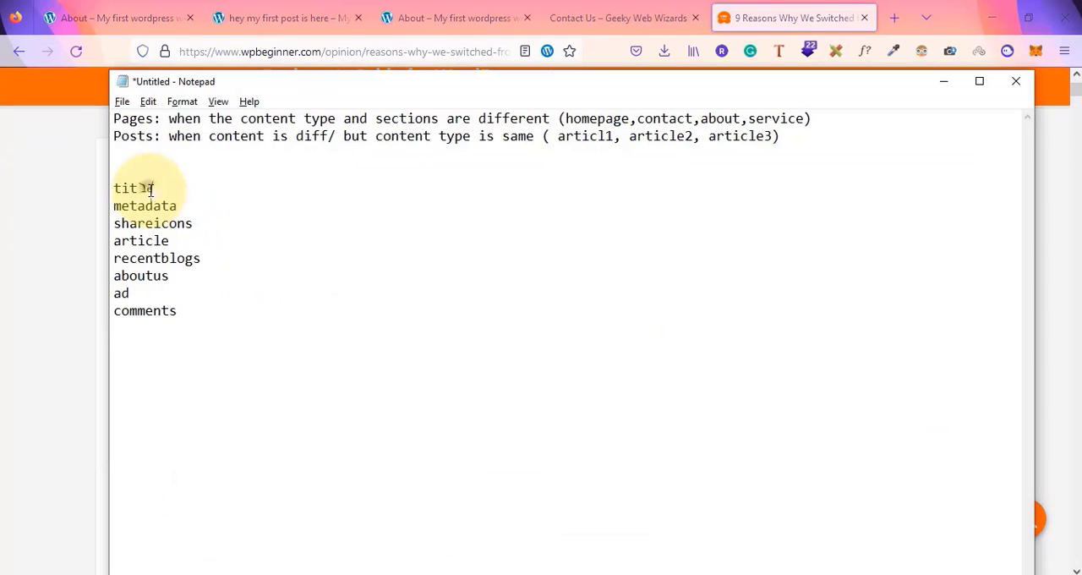
pyautogui.hotkey('alt', 'Tab')
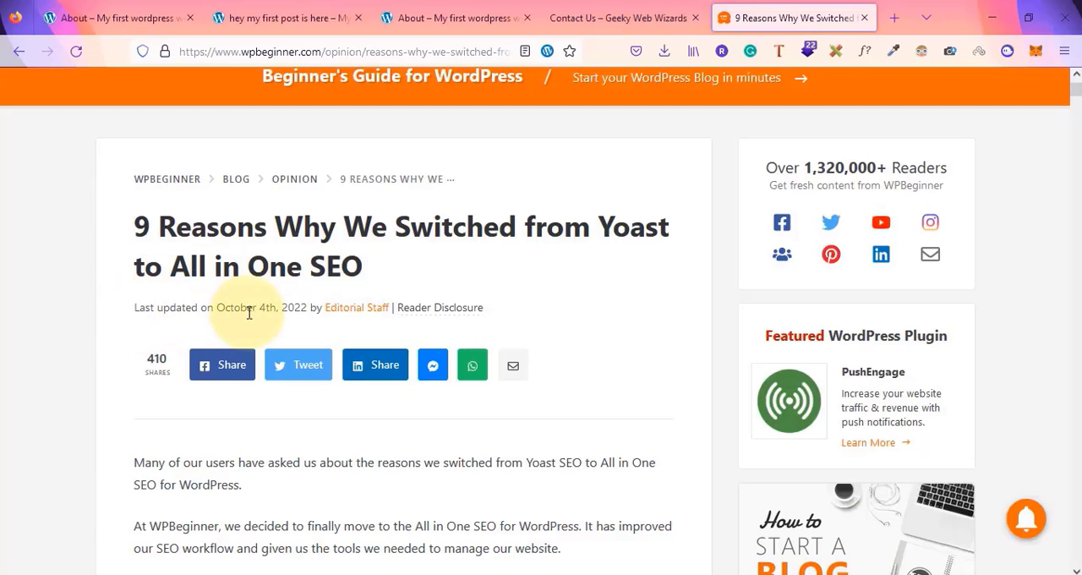
pyautogui.hotkey('alt', 'Tab')
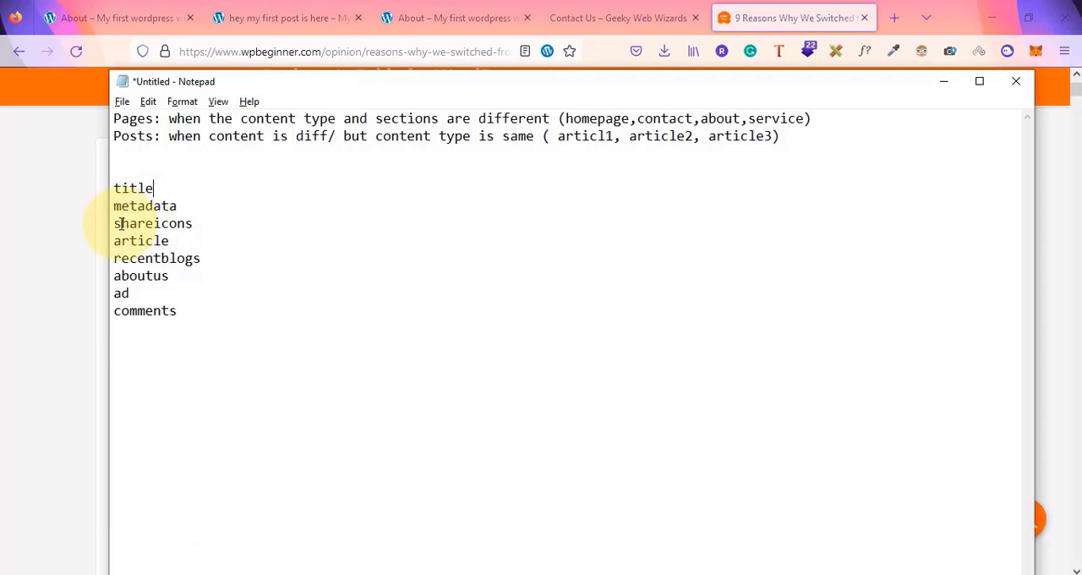
pyautogui.doubleClick(120, 223)
pyautogui.hotkey('alt', 'Tab')
pyautogui.scroll(-20, 331, 439)
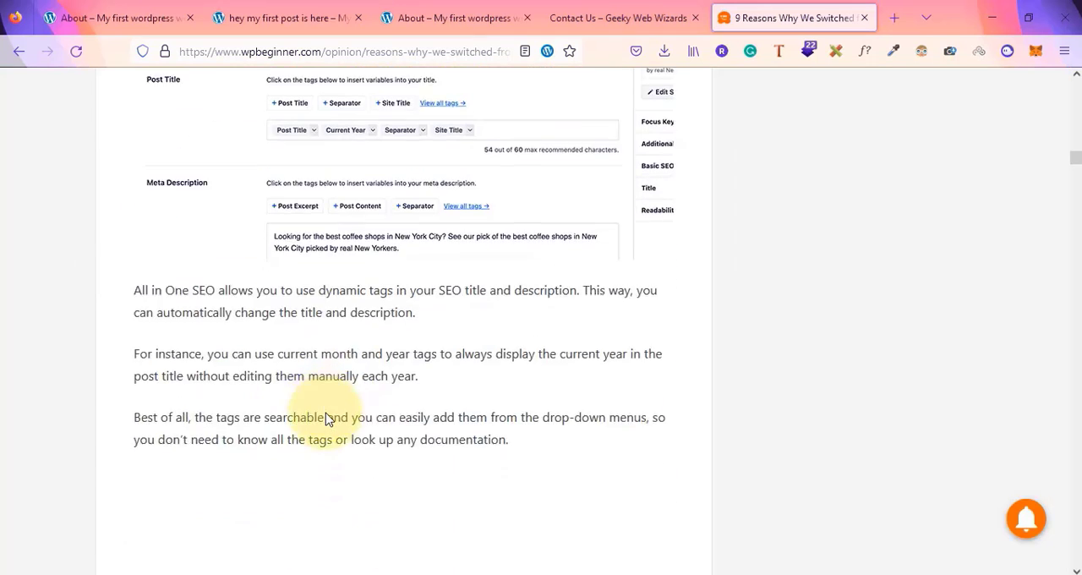
pyautogui.scroll(-20, 328, 420)
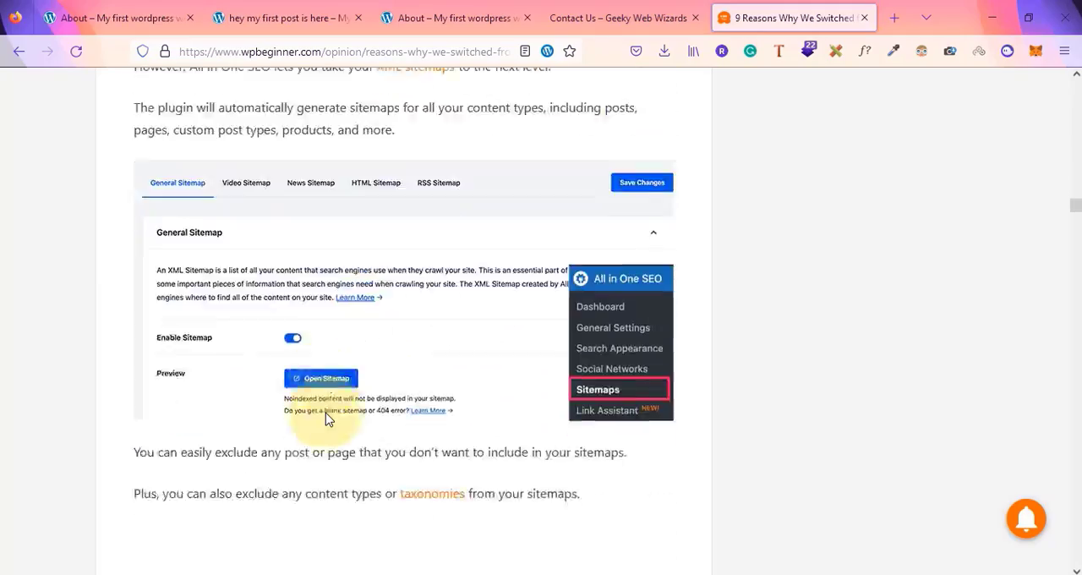
pyautogui.scroll(-20, 328, 420)
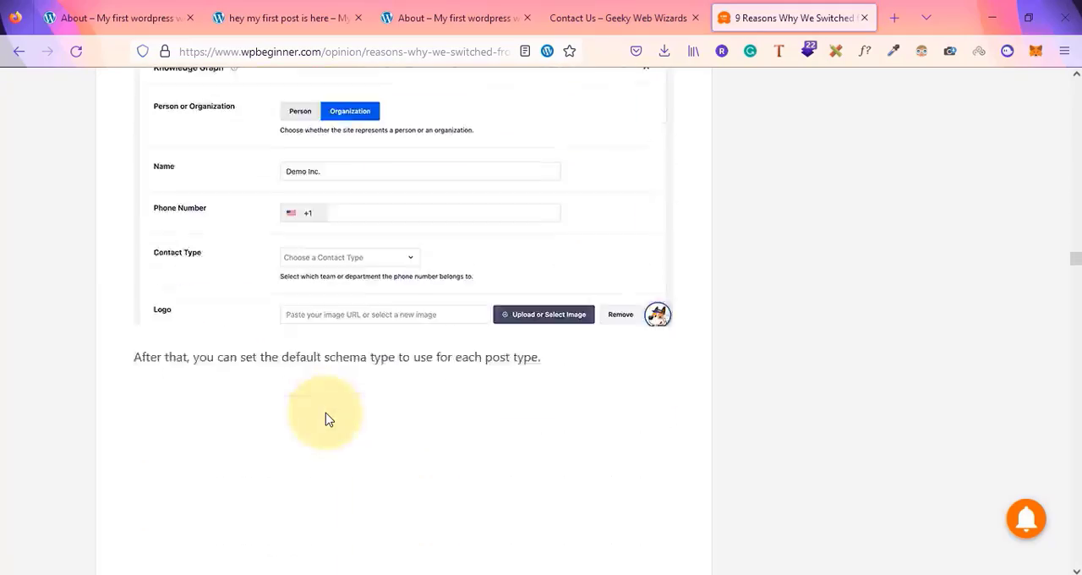
pyautogui.scroll(-20, 328, 420)
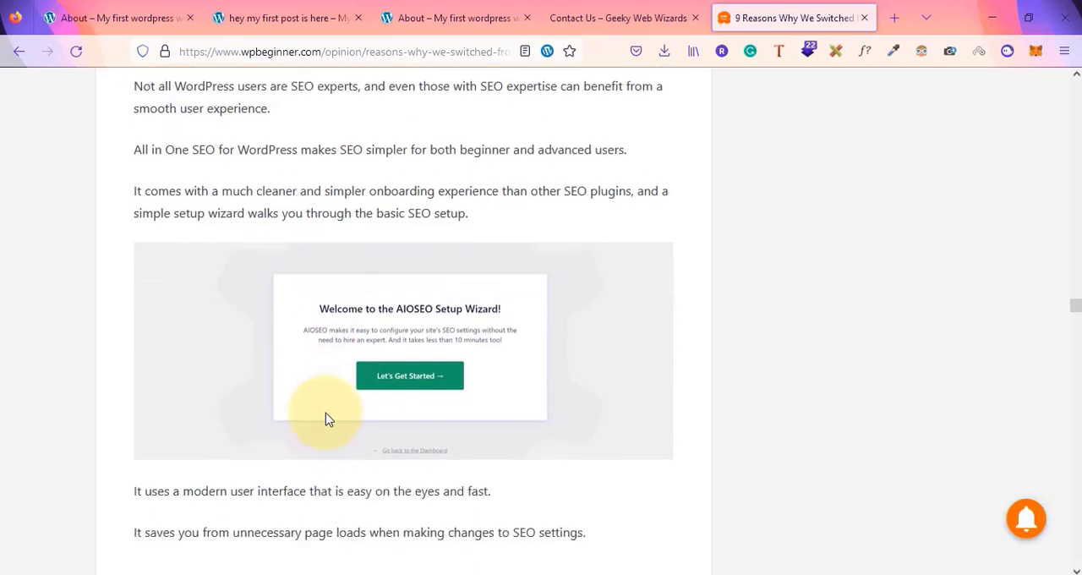
# Scroll to the popular posts, author box and ad banner, matching them to the list entries
pyautogui.hotkey('alt', 'Tab')
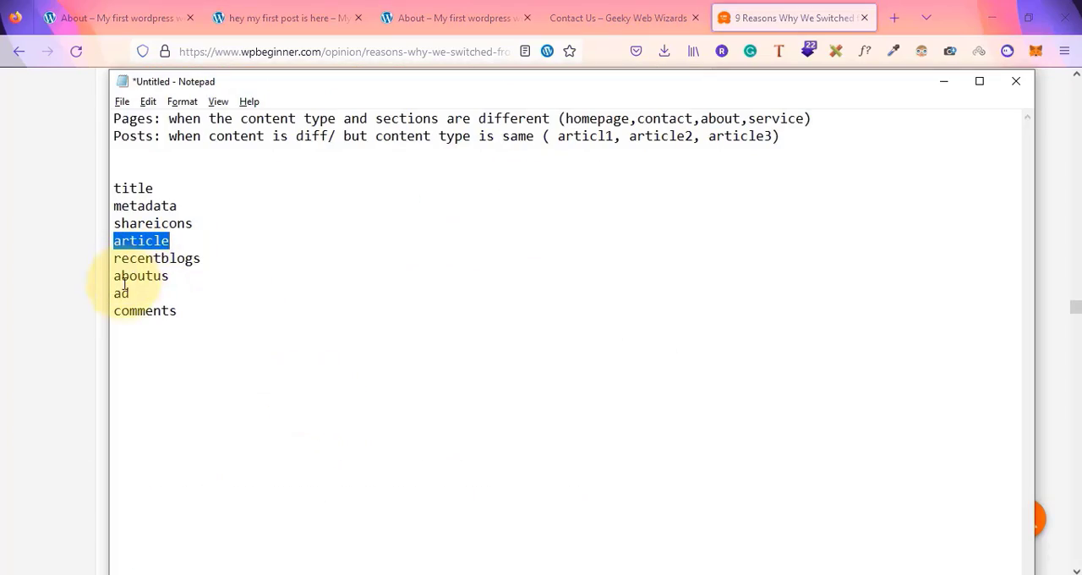
pyautogui.hotkey('alt', 'Tab')
pyautogui.scroll(-15, 358, 381)
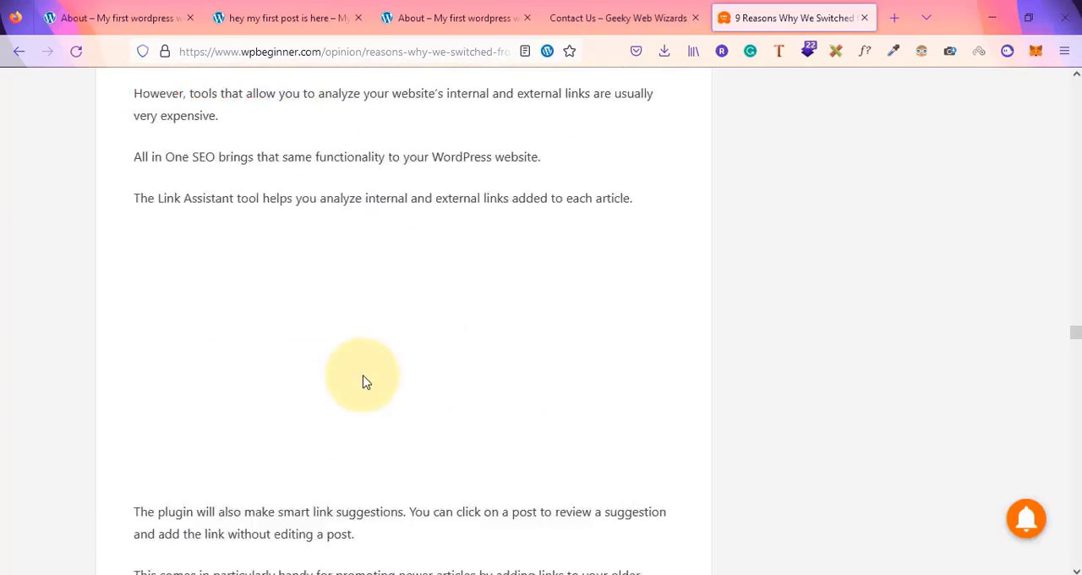
pyautogui.scroll(-20, 363, 381)
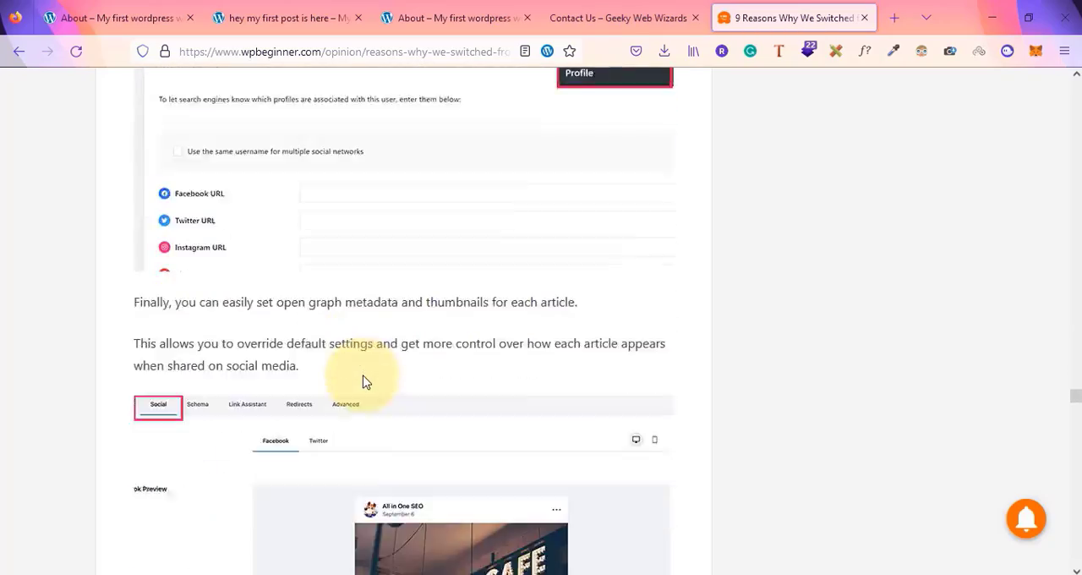
pyautogui.scroll(-20, 364, 381)
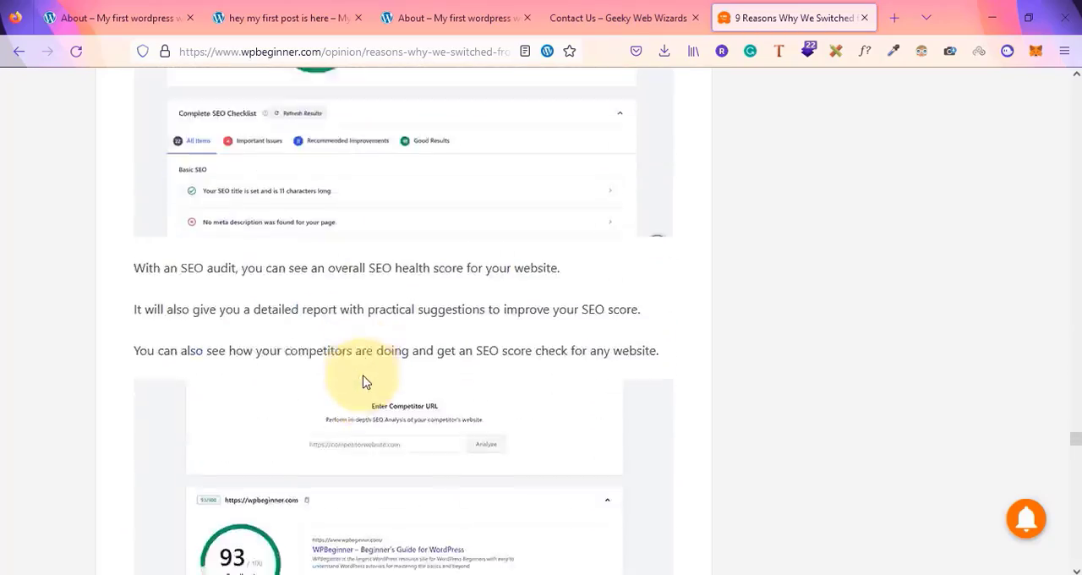
pyautogui.scroll(-20, 363, 381)
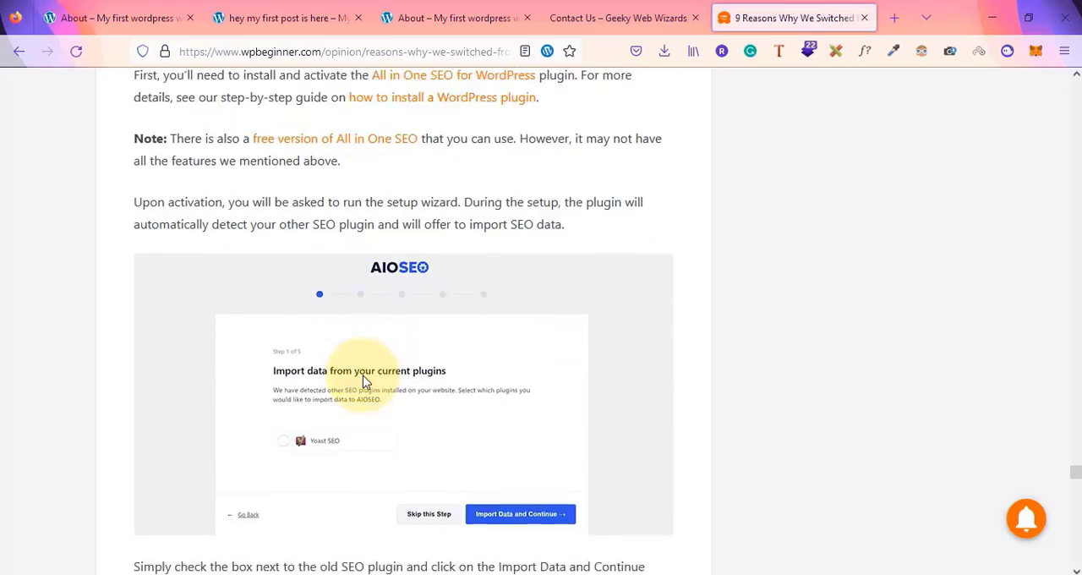
pyautogui.scroll(-15, 364, 381)
pyautogui.scroll(3, 363, 381)
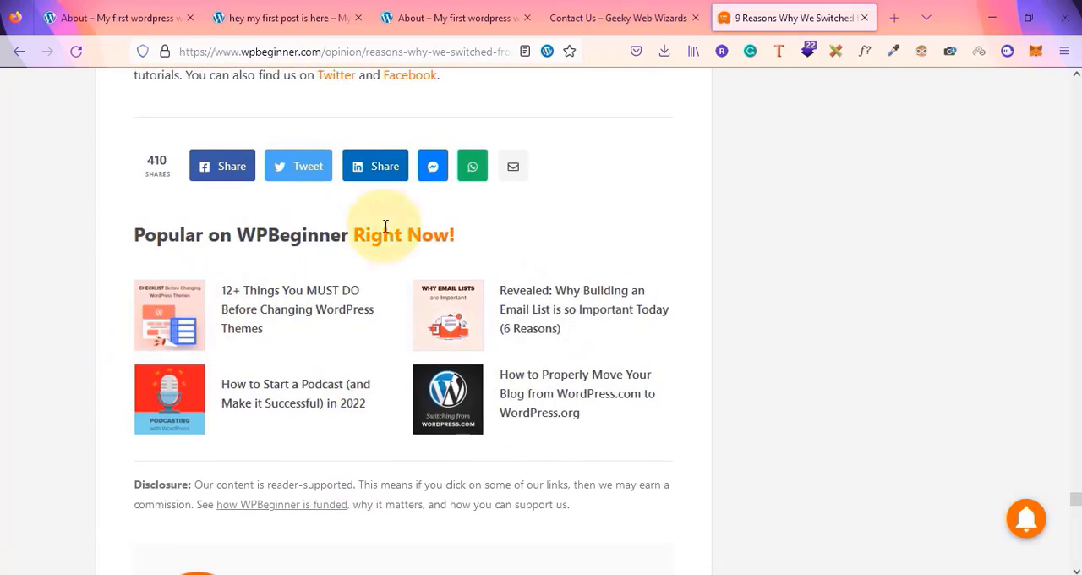
pyautogui.hotkey('alt', 'Tab')
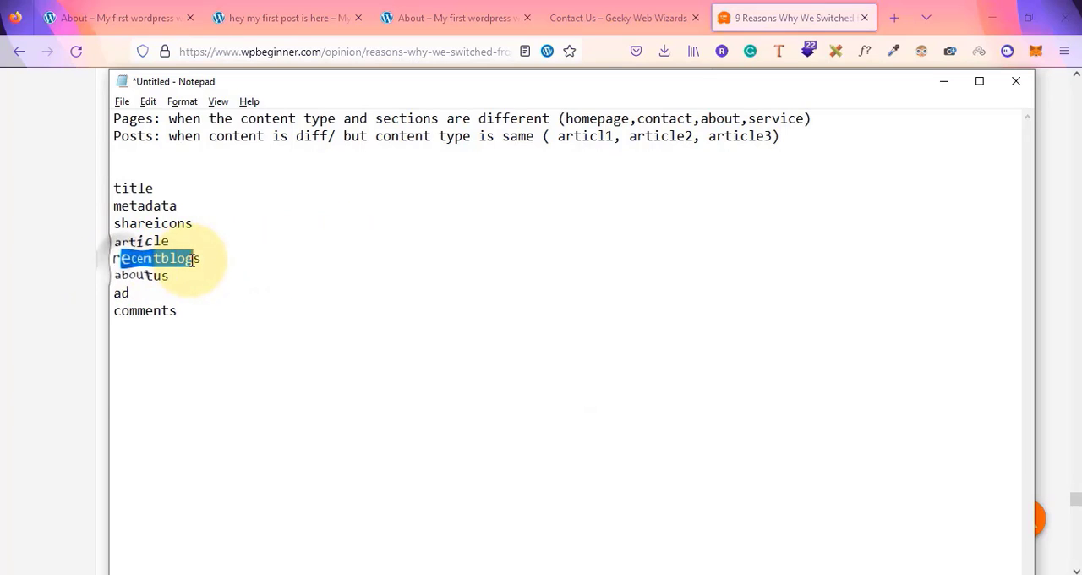
pyautogui.hotkey('alt', 'Tab')
pyautogui.scroll(-4, 347, 355)
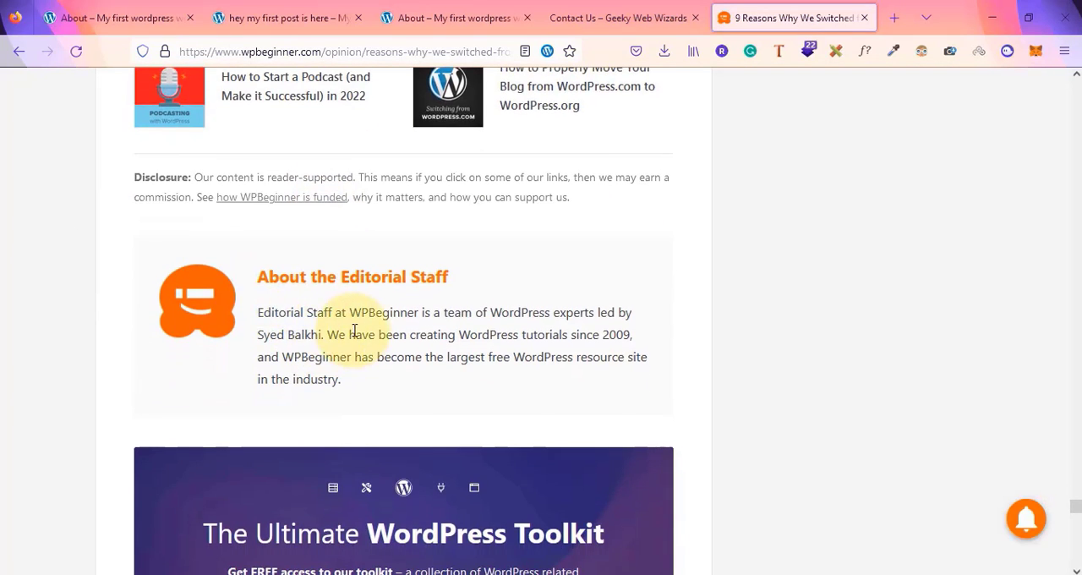
pyautogui.hotkey('alt', 'Tab')
pyautogui.hotkey('alt', 'Tab')
pyautogui.scroll(-4, 424, 438)
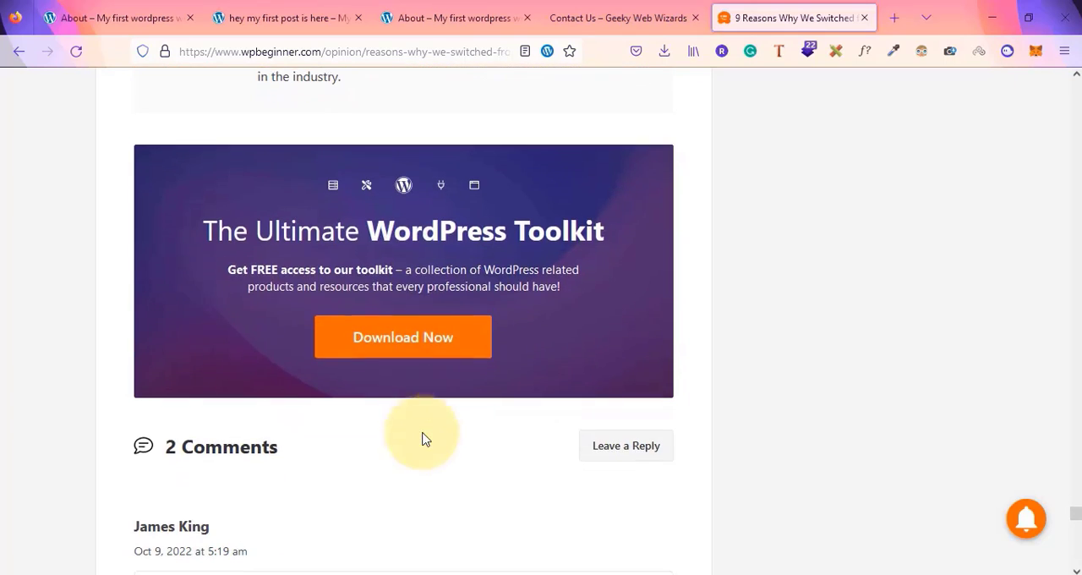
# Highlight 'comments' in the list and check the post's comments section against it
pyautogui.hotkey('alt', 'Tab')
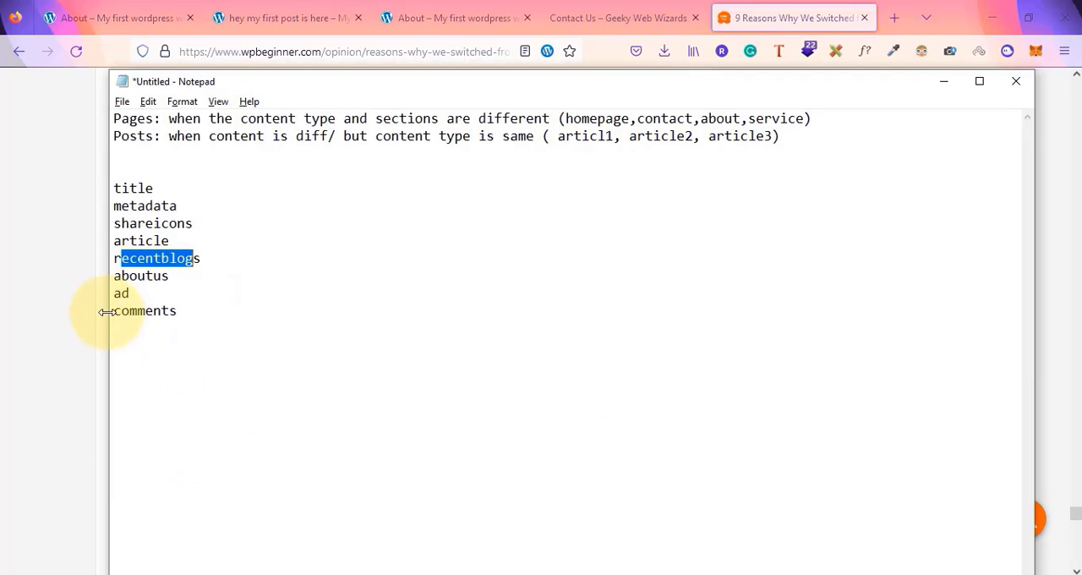
pyautogui.moveTo(116, 311); pyautogui.dragTo(174, 313)
pyautogui.hotkey('alt', 'Tab')
pyautogui.scroll(-4, 206, 318)
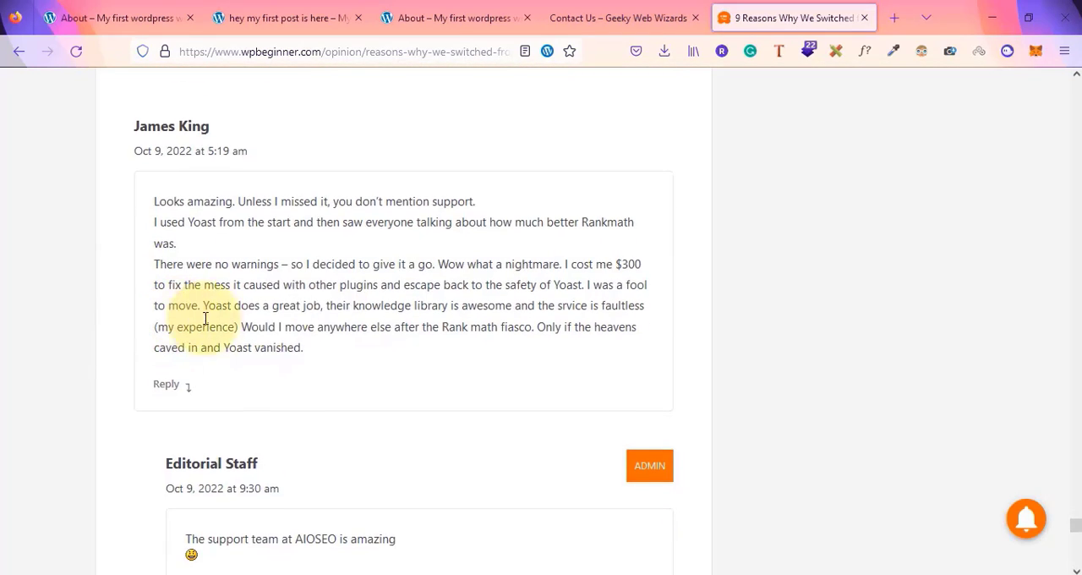
pyautogui.scroll(-3, 296, 415)
pyautogui.scroll(10, 297, 415)
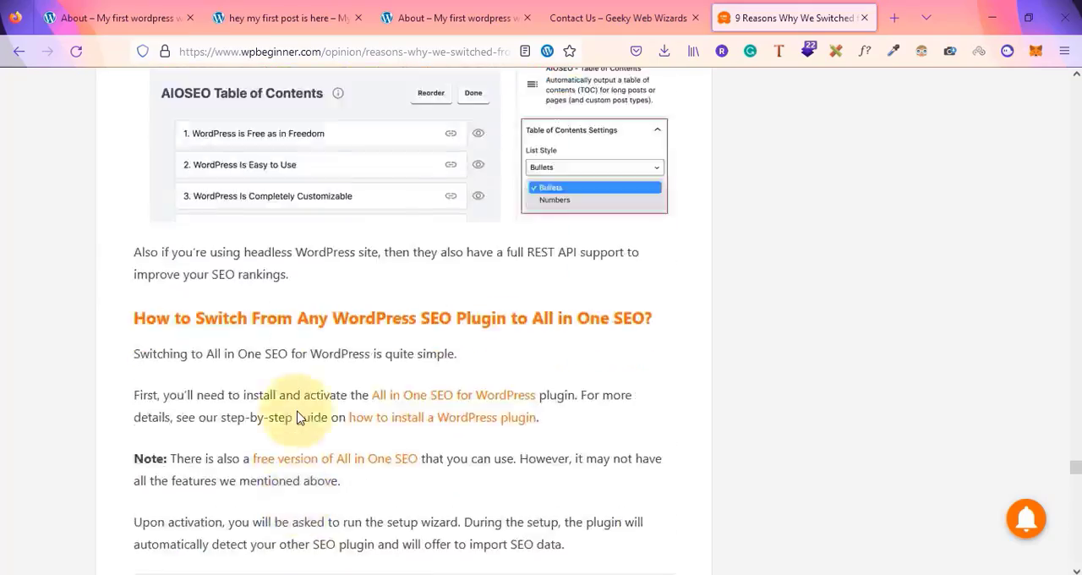
pyautogui.scroll(20, 297, 417)
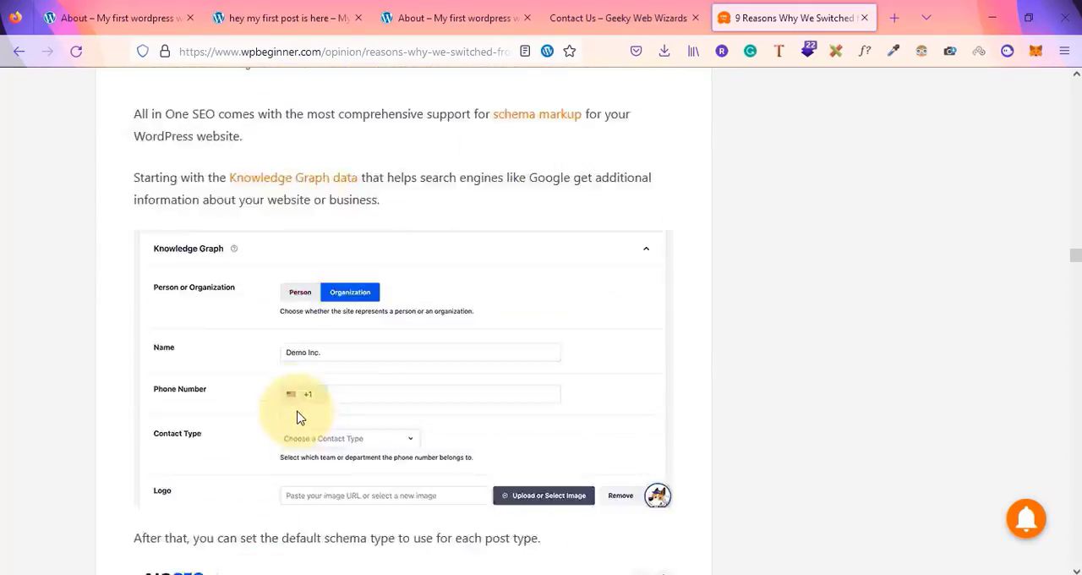
pyautogui.hotkey('alt', 'Tab')
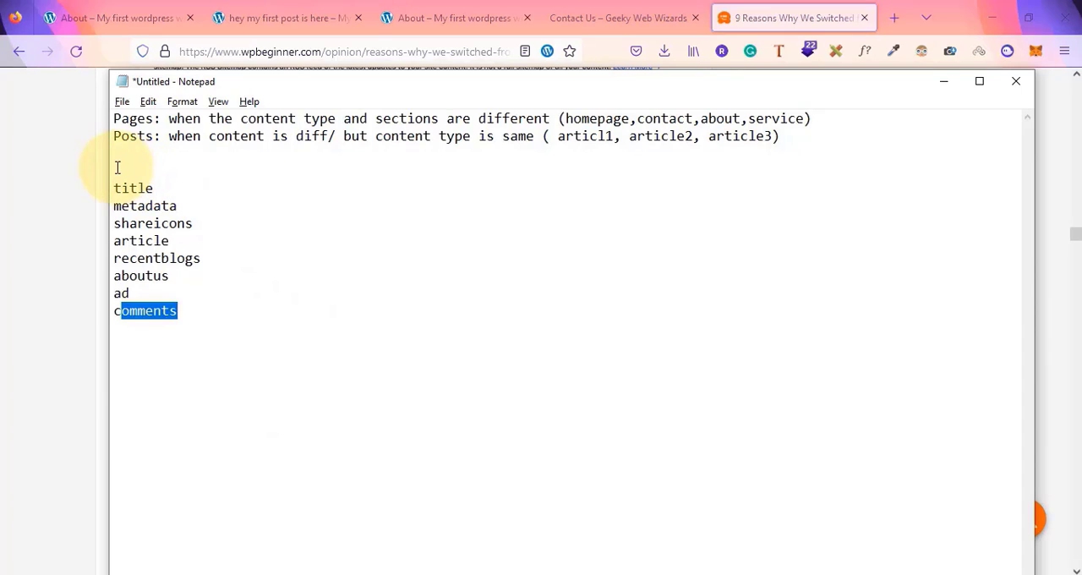
# Highlight the key phrases in the pages-versus-posts notes and the post element list for review
pyautogui.click(116, 167)
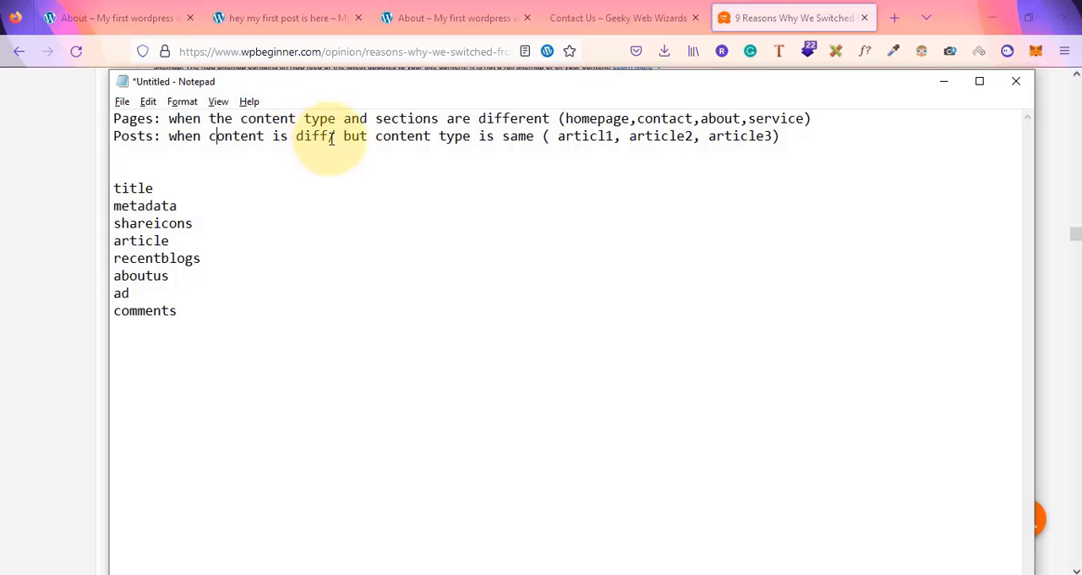
pyautogui.moveTo(341, 139); pyautogui.dragTo(535, 140)
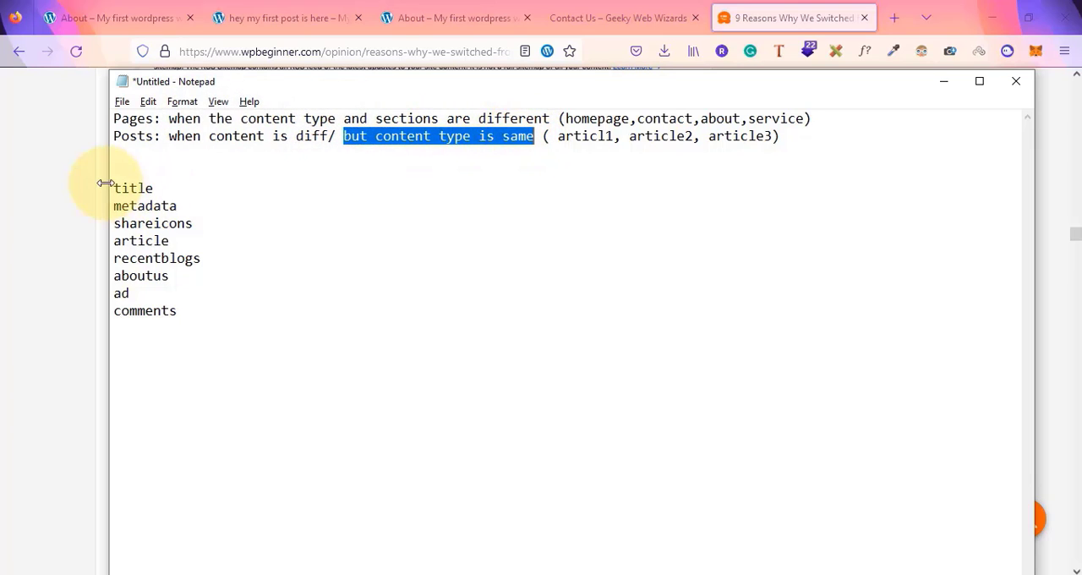
pyautogui.moveTo(114, 187); pyautogui.dragTo(179, 324)
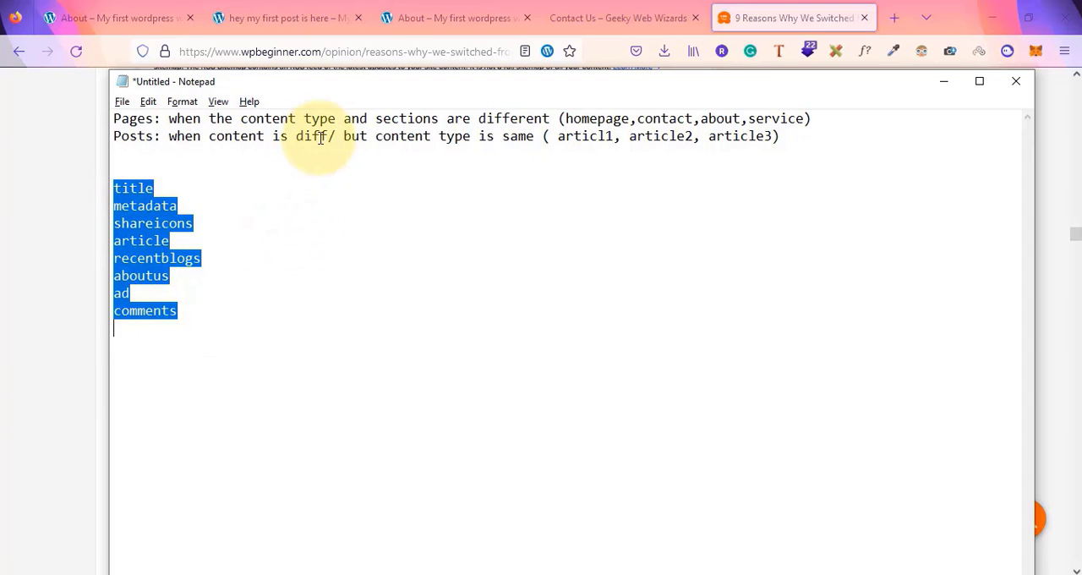
pyautogui.moveTo(359, 141); pyautogui.dragTo(536, 141)
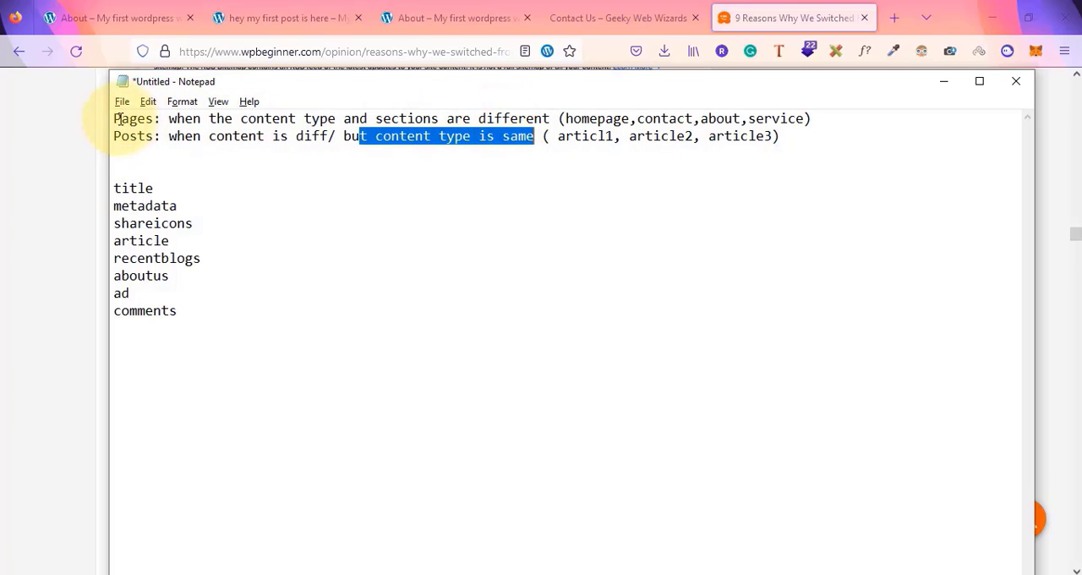
pyautogui.moveTo(115, 118); pyautogui.dragTo(154, 119)
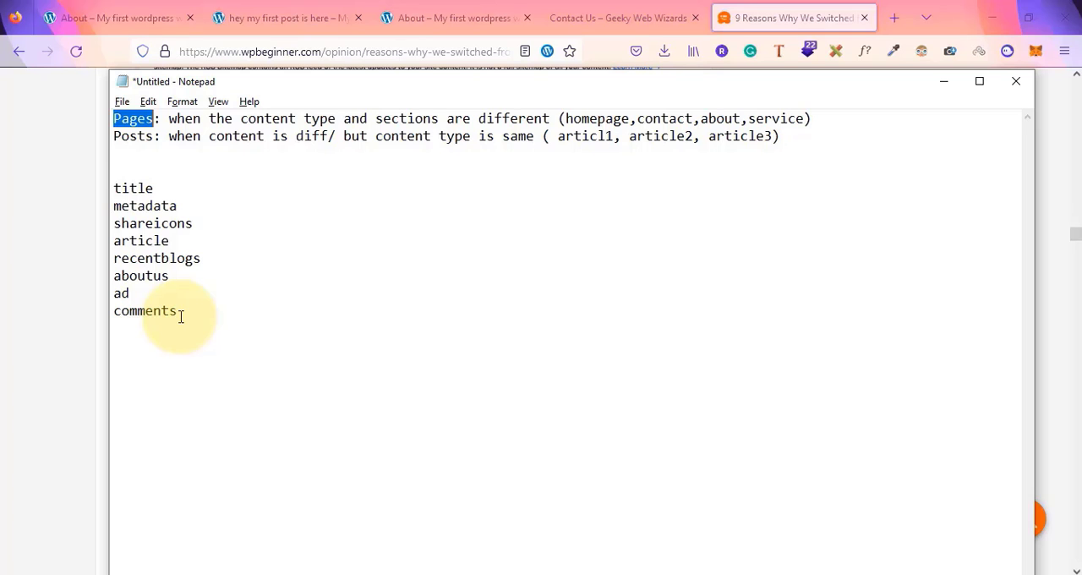
# Open the Menus screen in the local site's dashboard and add the Home and About pages to the primary main menu
pyautogui.click(297, 12)
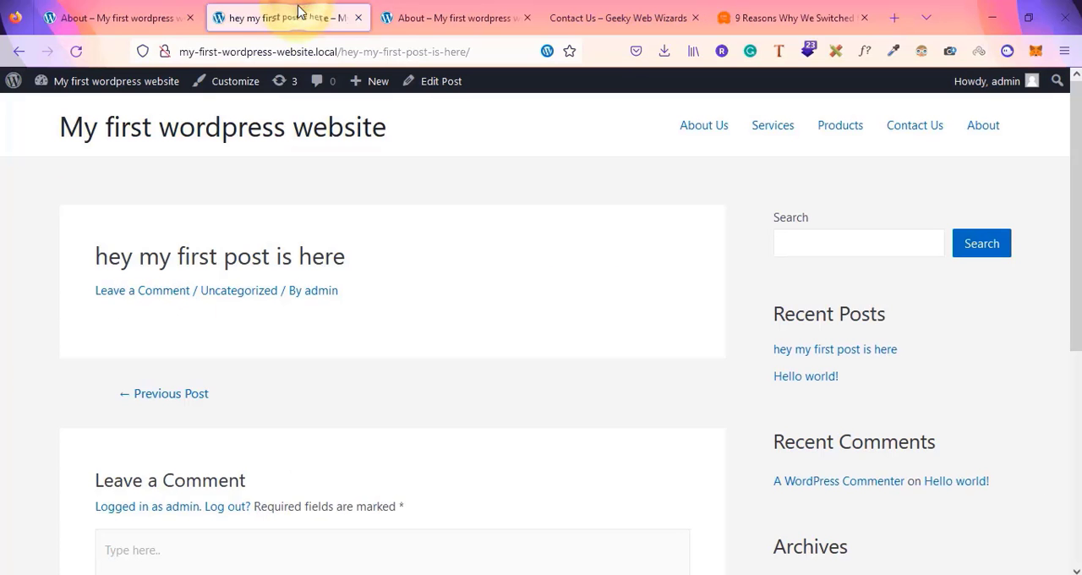
pyautogui.click(135, 7)
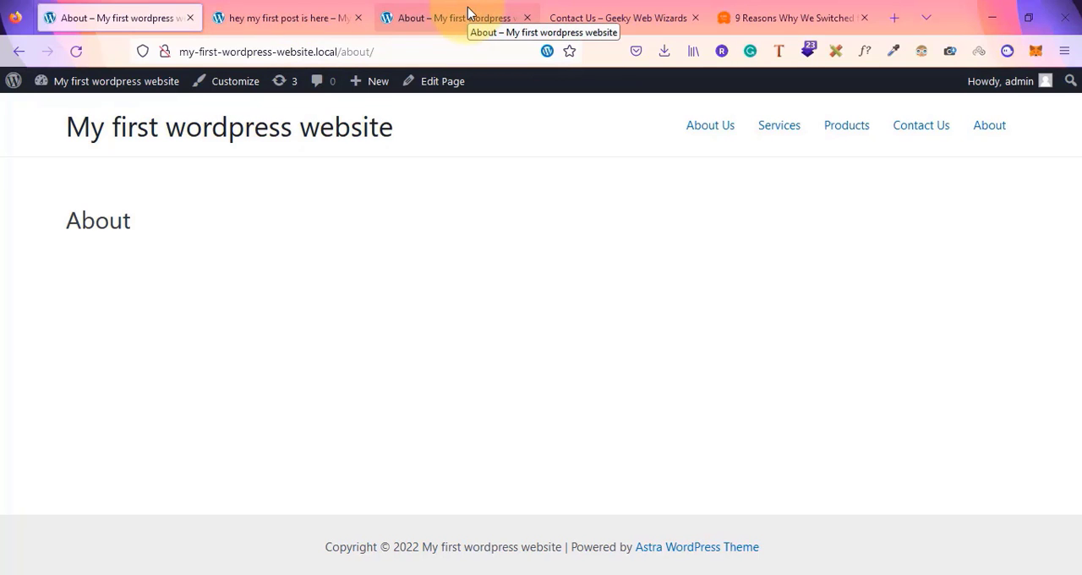
pyautogui.click(287, 17)
pyautogui.moveTo(93, 82)
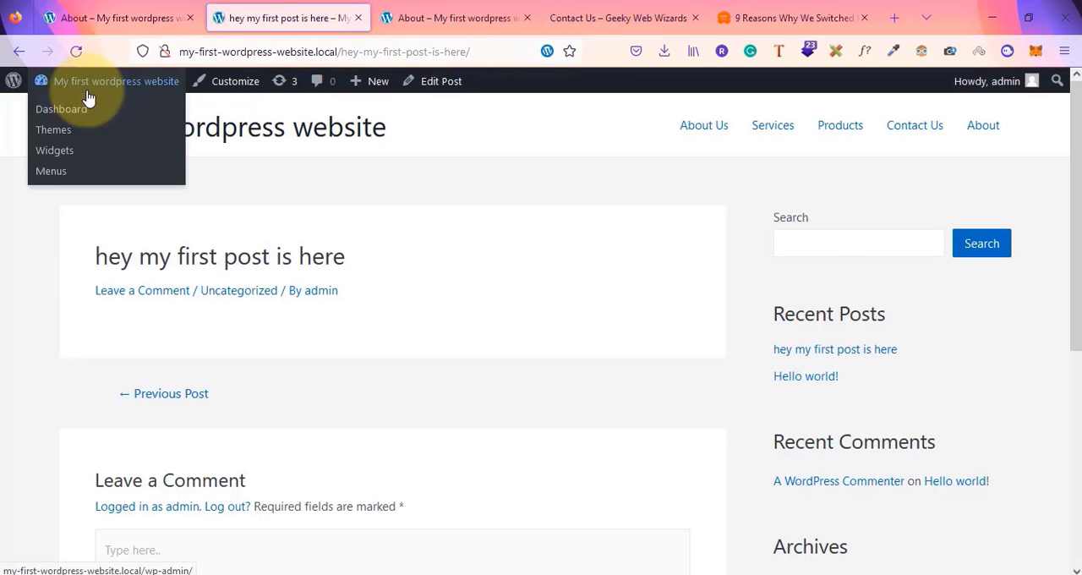
pyautogui.click(54, 110)
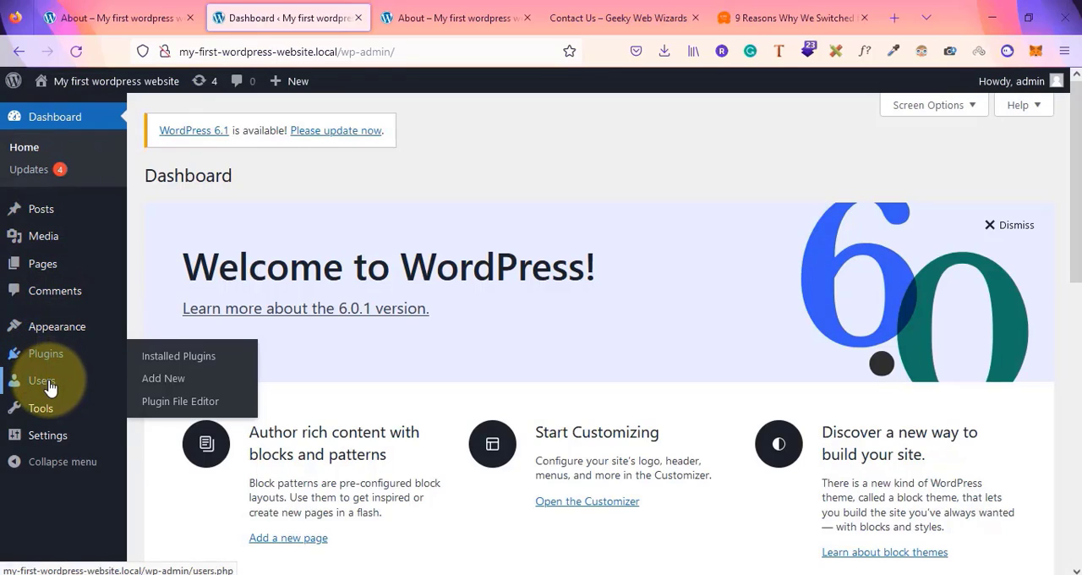
pyautogui.moveTo(49, 387)
pyautogui.moveTo(59, 335)
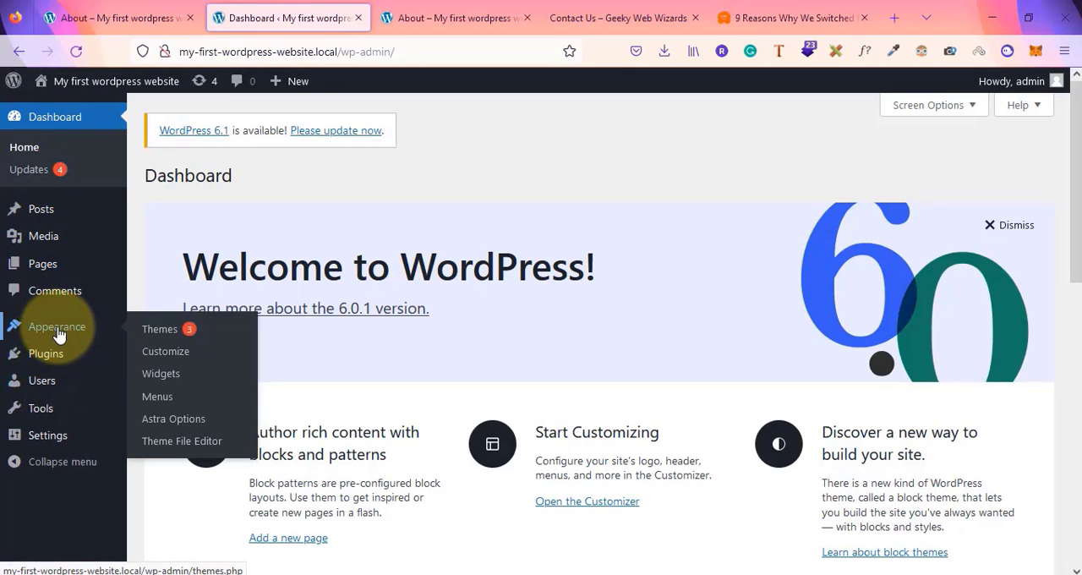
pyautogui.click(154, 396)
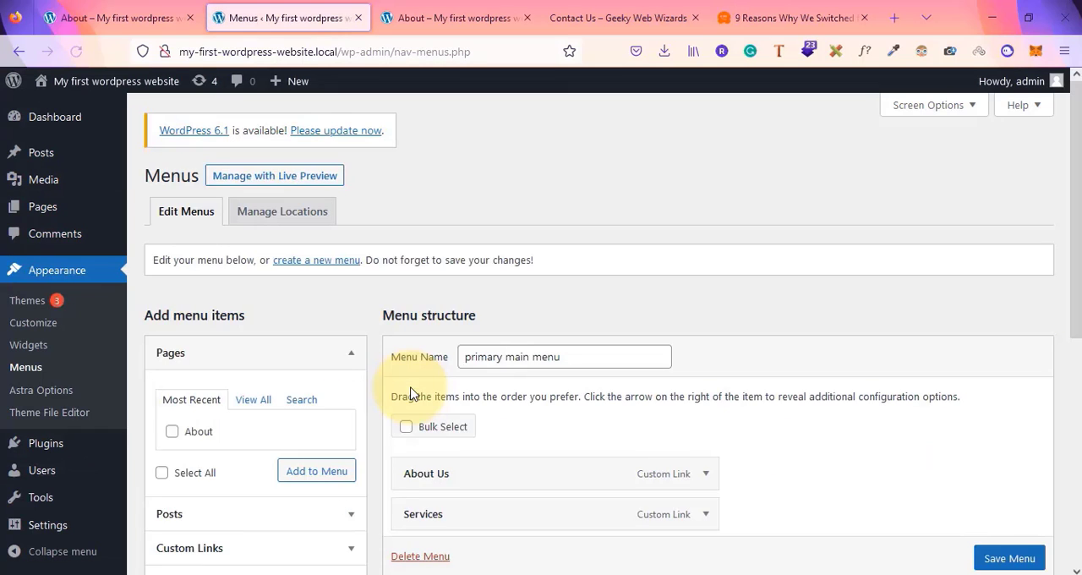
pyautogui.scroll(-2, 412, 394)
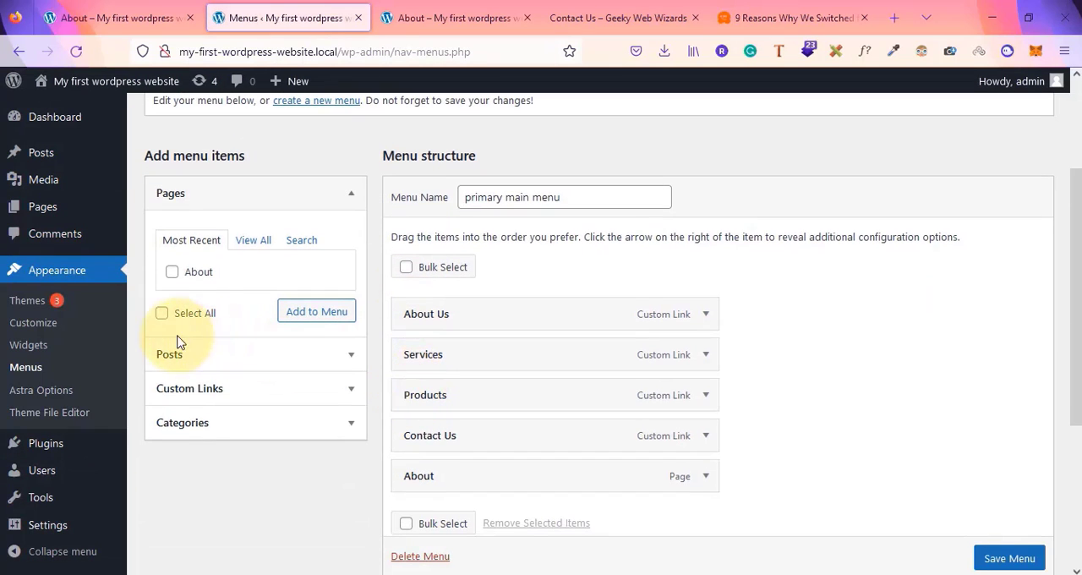
pyautogui.click(254, 241)
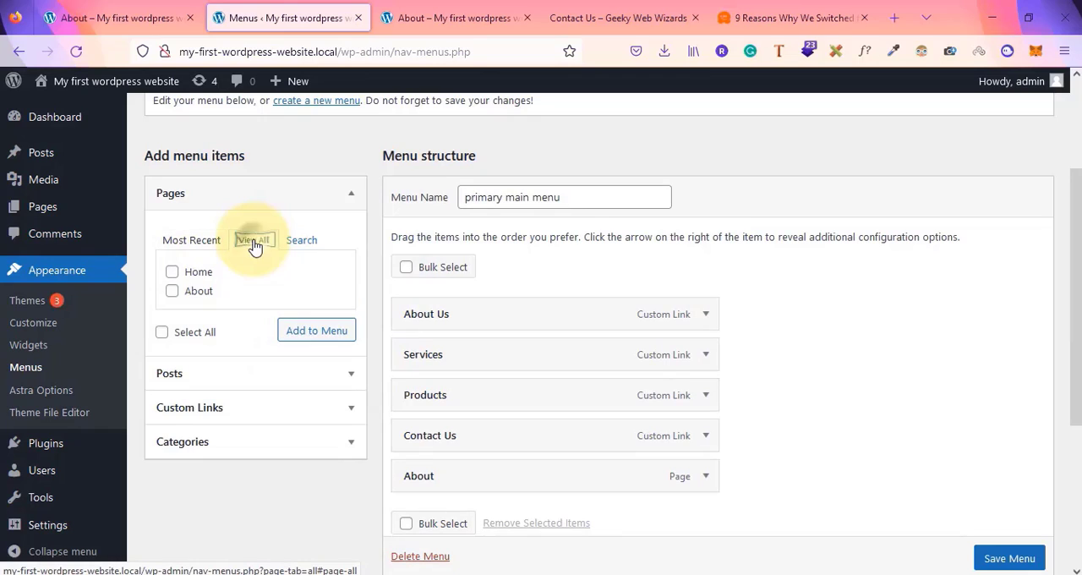
pyautogui.click(172, 274)
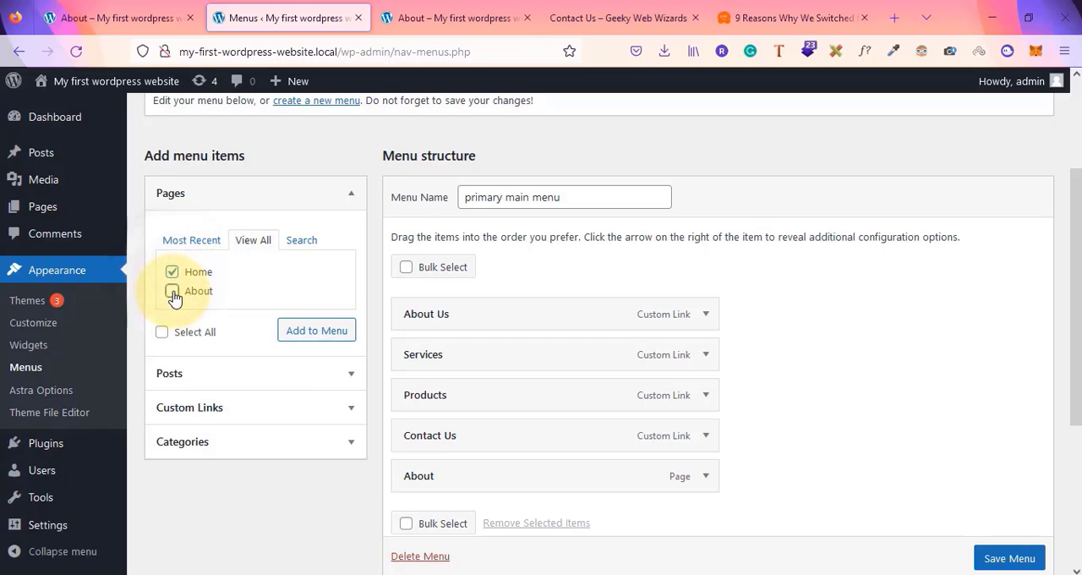
pyautogui.click(173, 293)
pyautogui.click(314, 330)
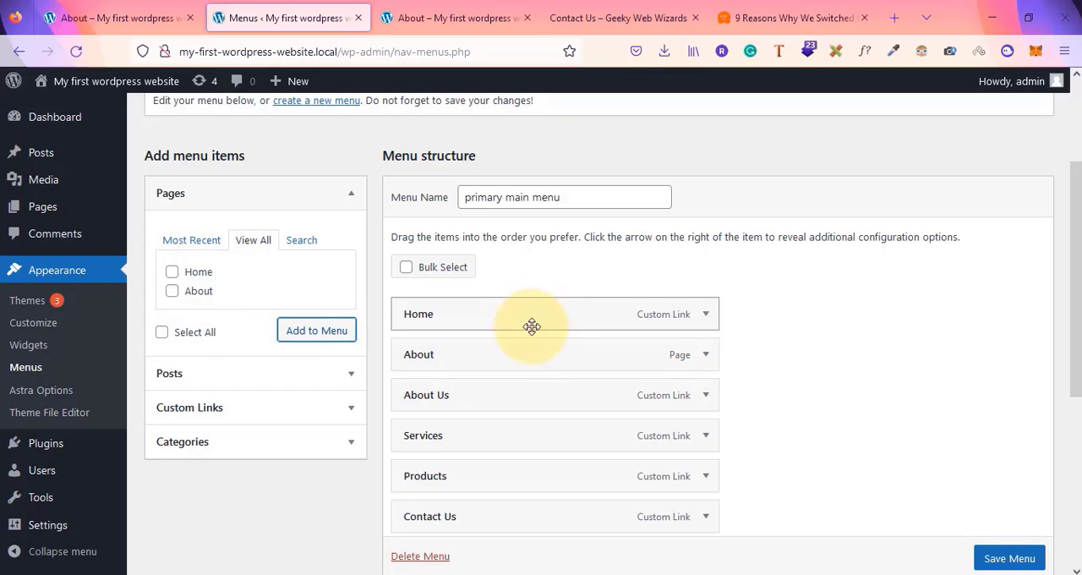
# Remove the Home item from the menu structure
pyautogui.click(706, 313)
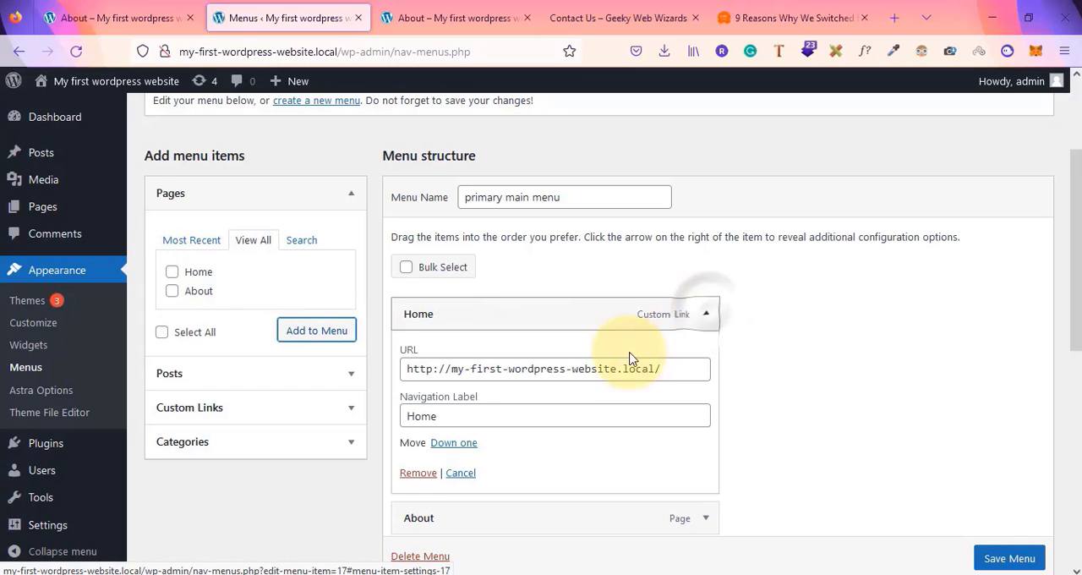
pyautogui.click(418, 473)
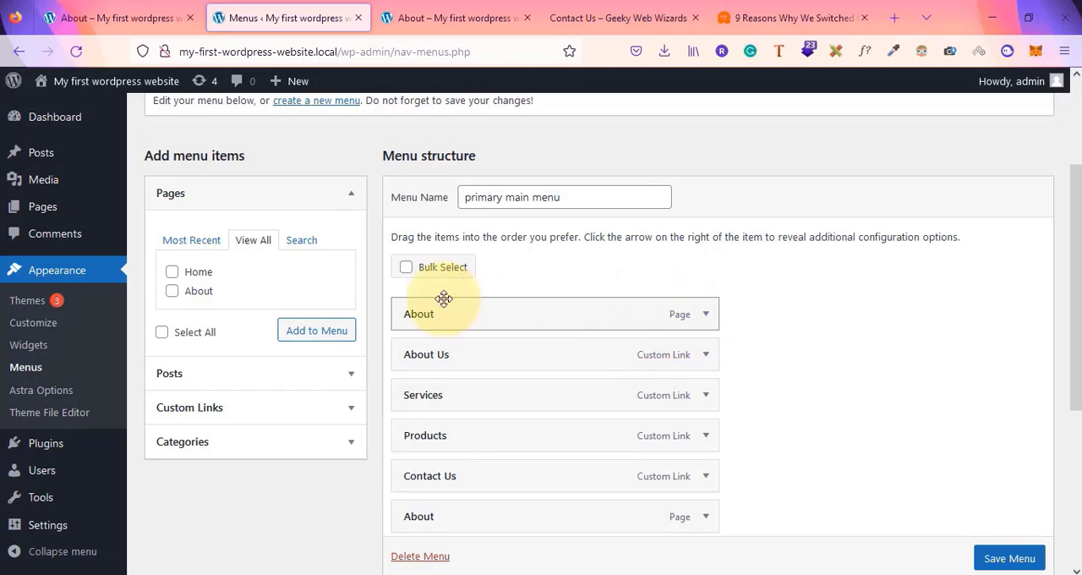
# Add the post 'hey my first post is here' to the menu and nest it as a sub item under About Us
pyautogui.click(211, 377)
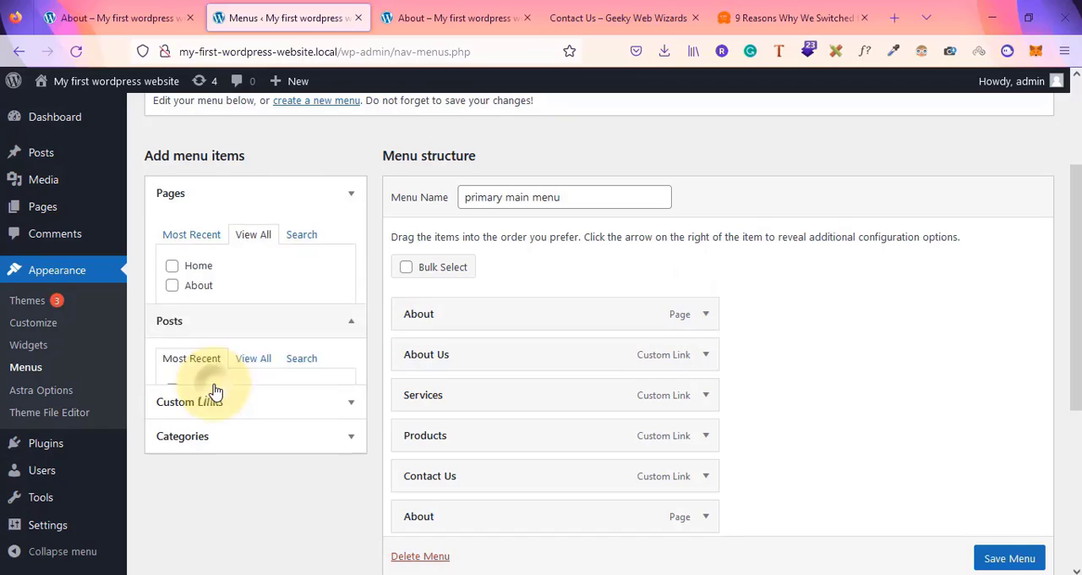
pyautogui.click(253, 274)
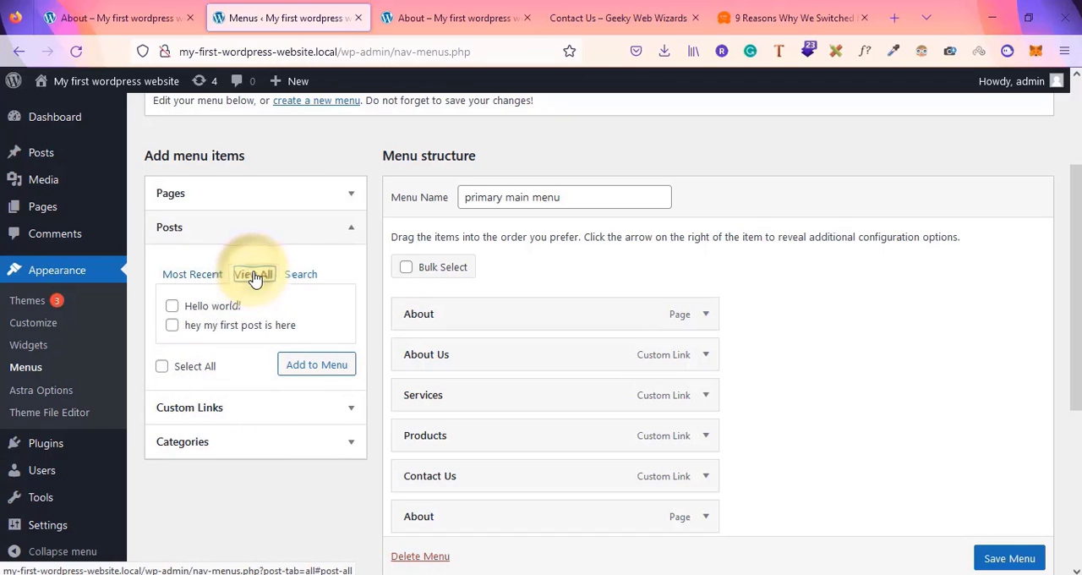
pyautogui.click(172, 324)
pyautogui.click(334, 368)
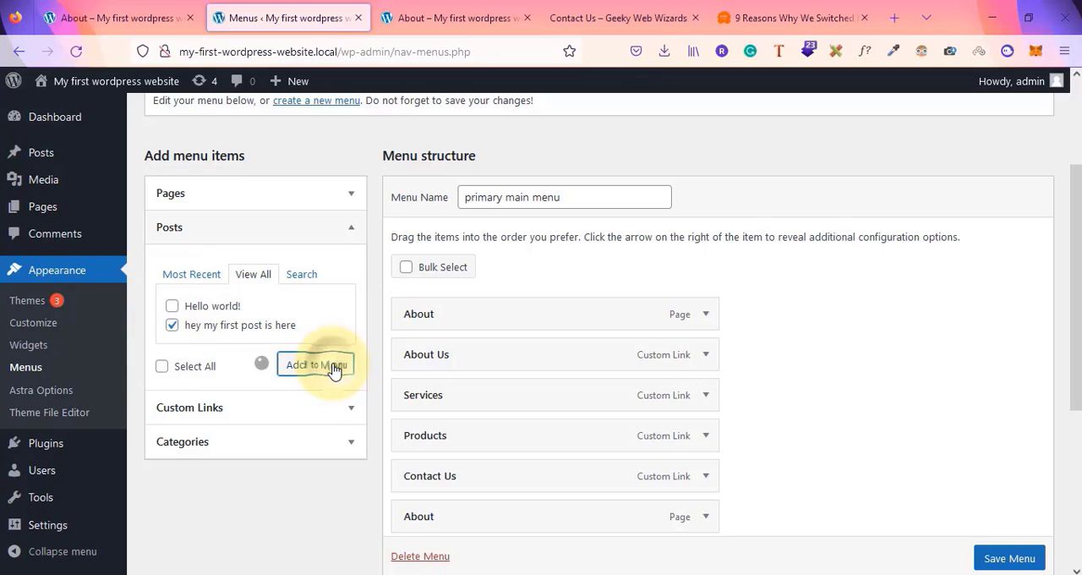
pyautogui.scroll(-3, 803, 351)
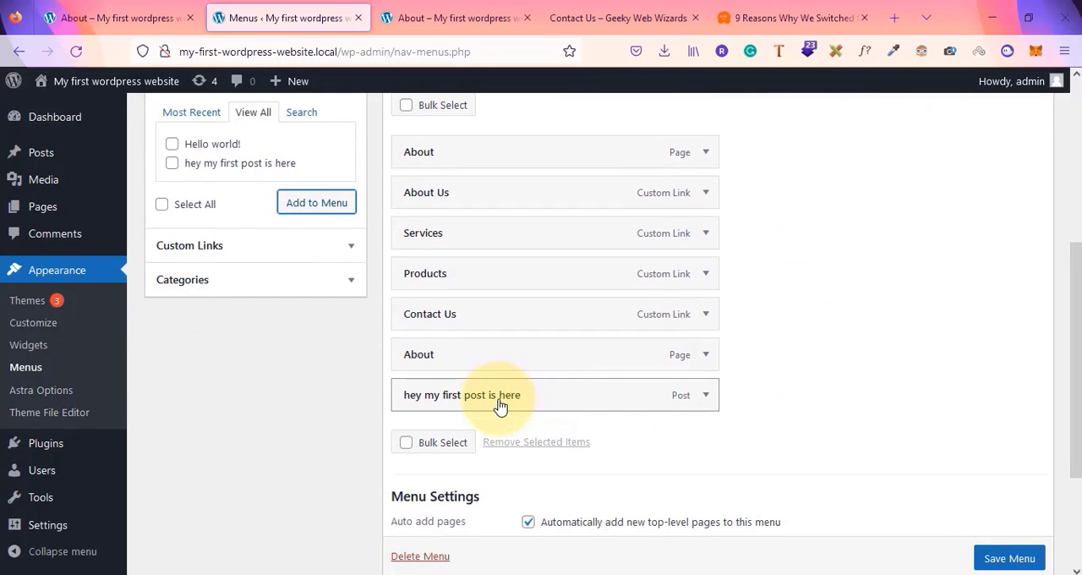
pyautogui.moveTo(524, 405); pyautogui.dragTo(558, 241)
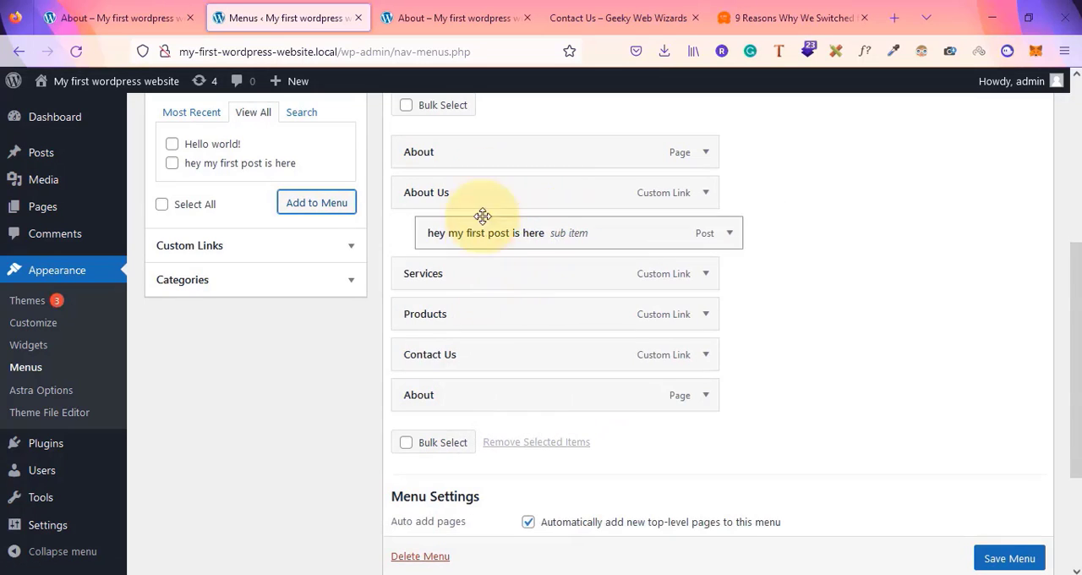
# Remove the About Us custom link item from the menu
pyautogui.click(709, 194)
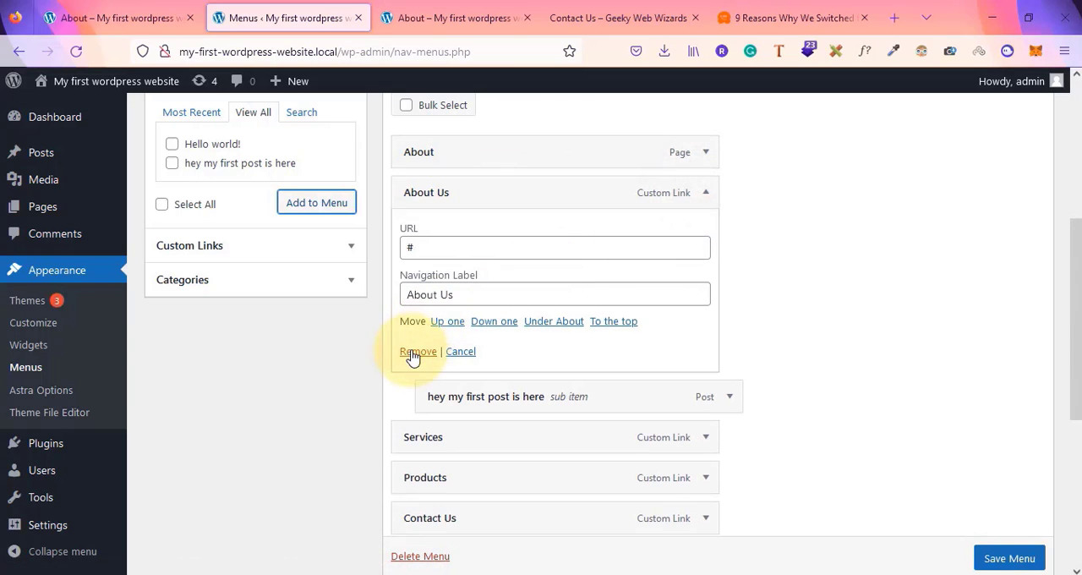
pyautogui.click(414, 352)
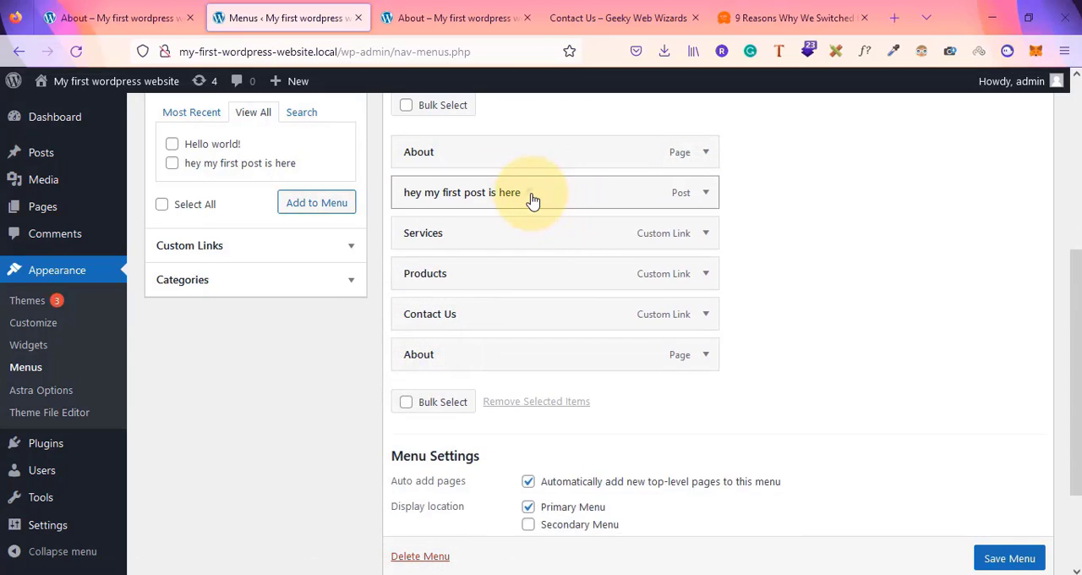
# Nest the post 'hey my first post is here' under the first About page item and save the menu
pyautogui.moveTo(535, 201); pyautogui.dragTo(565, 200)
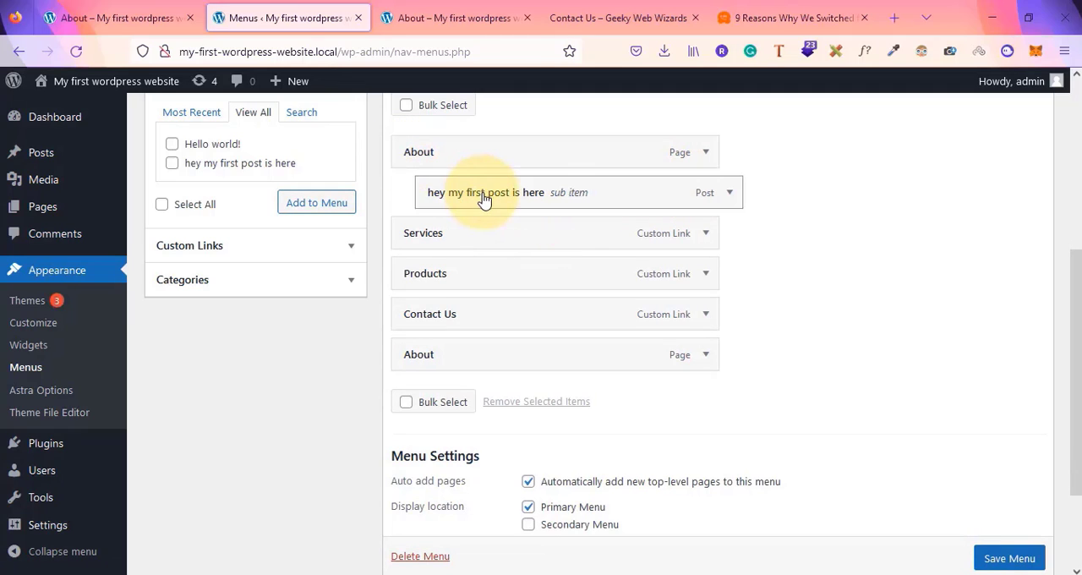
pyautogui.scroll(-1, 1014, 566)
pyautogui.click(1014, 562)
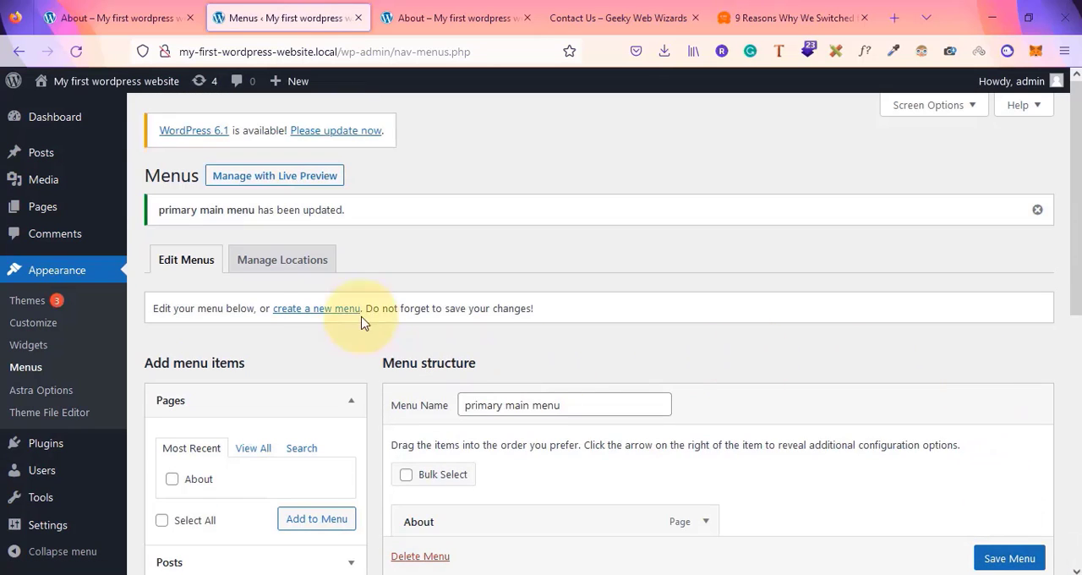
# Check the updated navigation menu on the site's front end, then return to the dashboard
pyautogui.moveTo(53, 210)
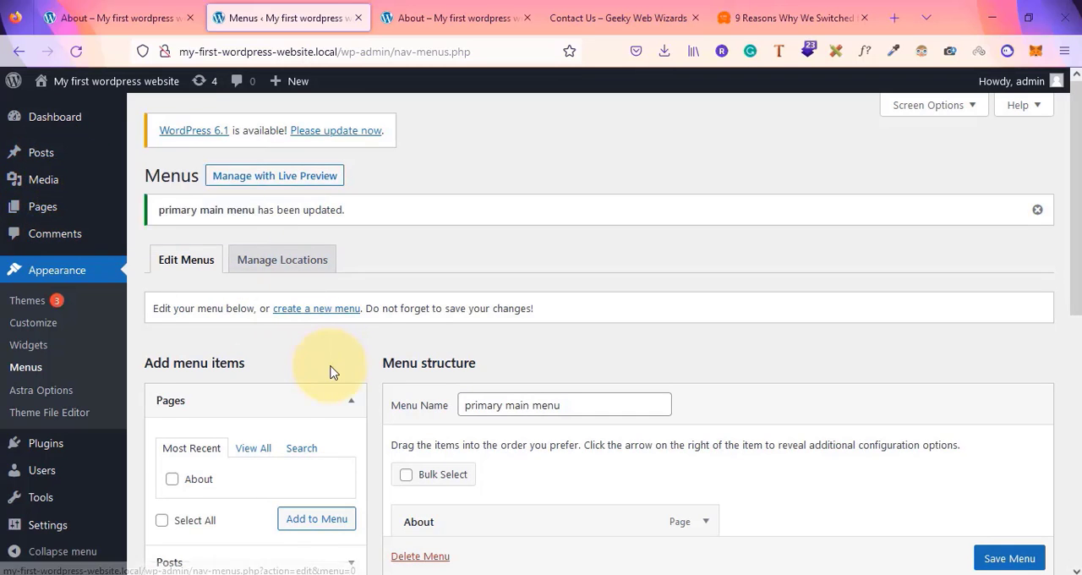
pyautogui.scroll(-2, 250, 340)
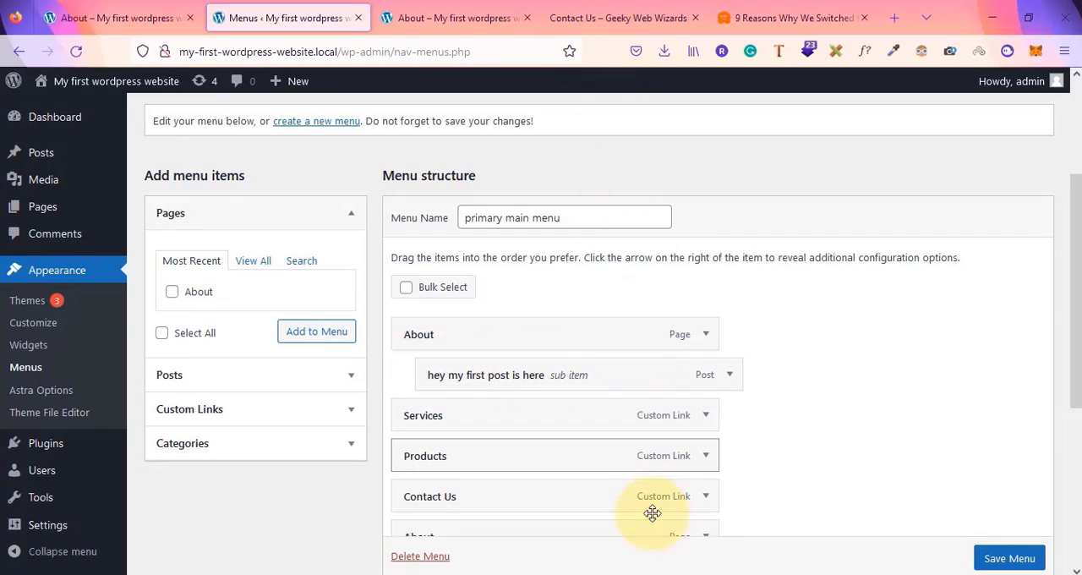
pyautogui.moveTo(651, 572)
pyautogui.click(705, 555)
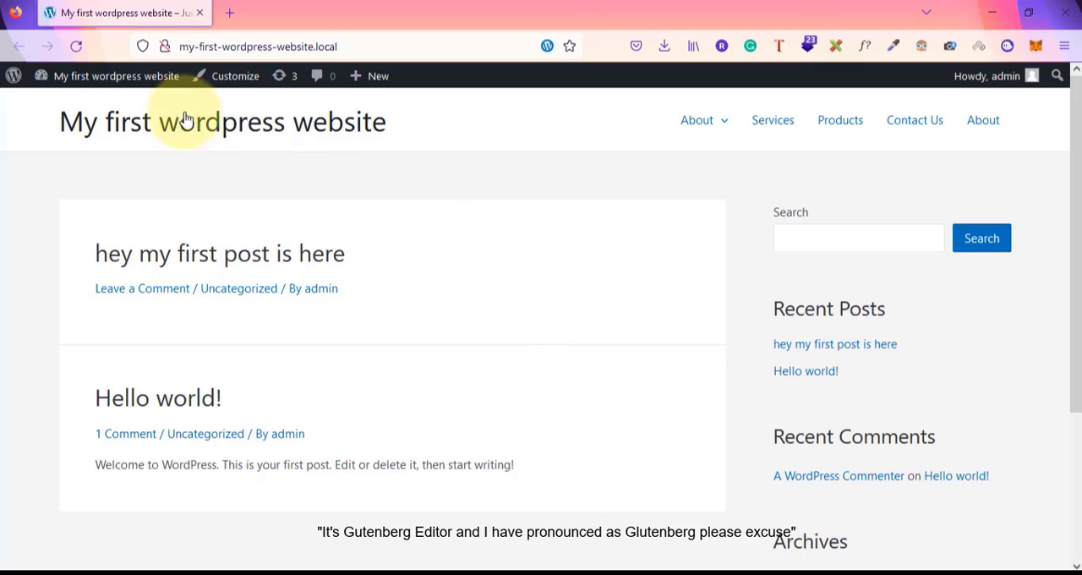
pyautogui.moveTo(121, 78)
pyautogui.click(54, 104)
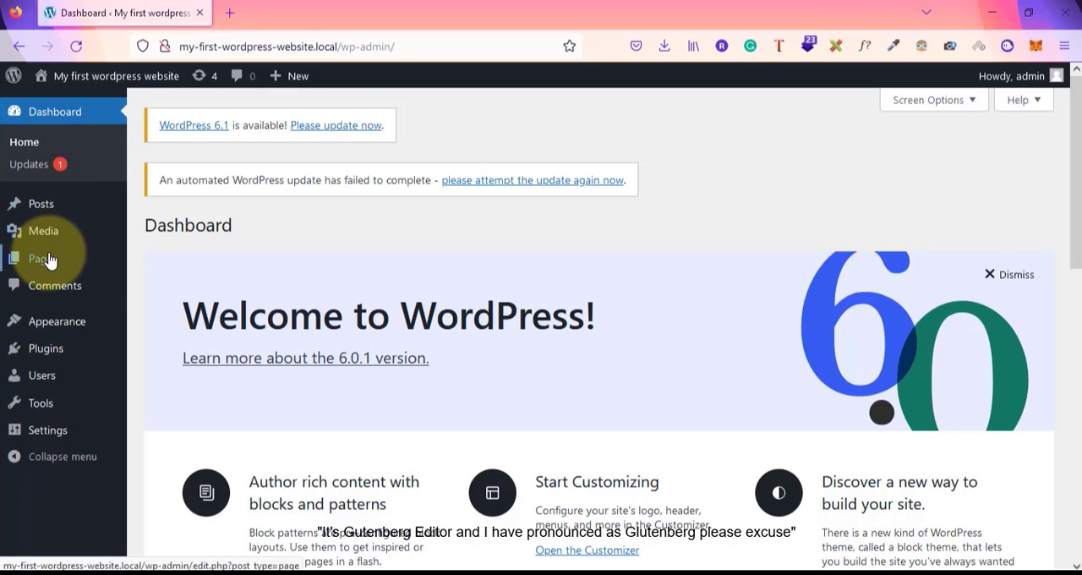
pyautogui.moveTo(48, 258)
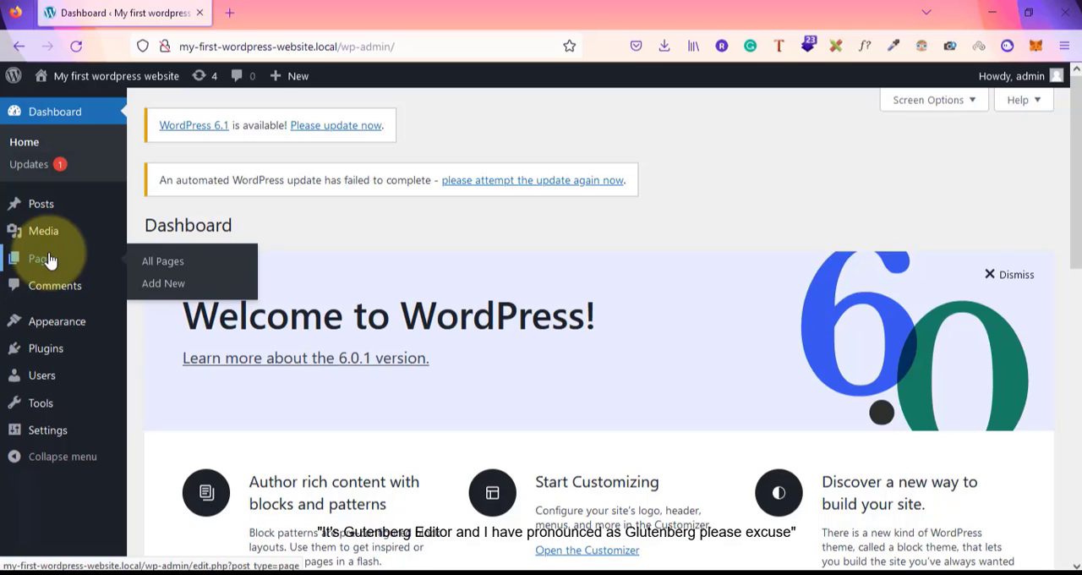
# Switch to Notepad and write the note 'Glutenberg - WP Editor - 2018'
pyautogui.hotkey('alt', 'Tab')
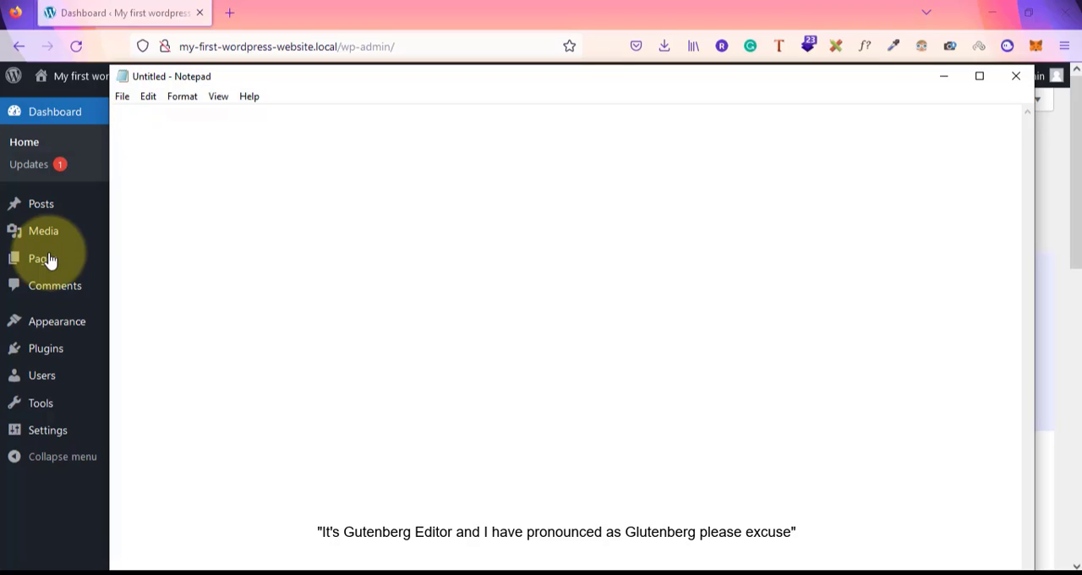
pyautogui.write('Glu')
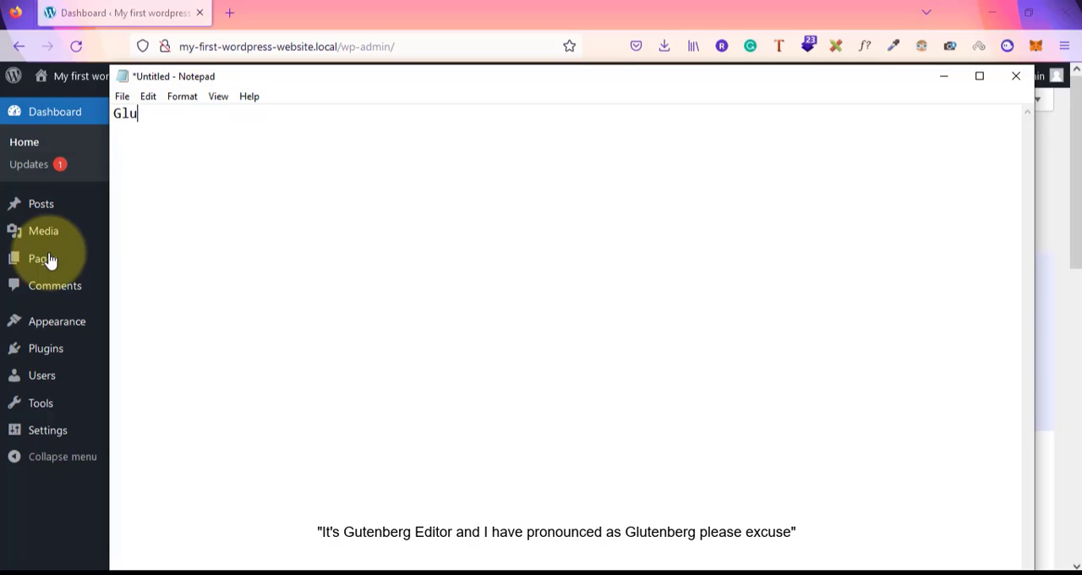
pyautogui.write('terb')
pyautogui.press('BackSpace')
pyautogui.press('BackSpace')
pyautogui.write('nberg - WP')
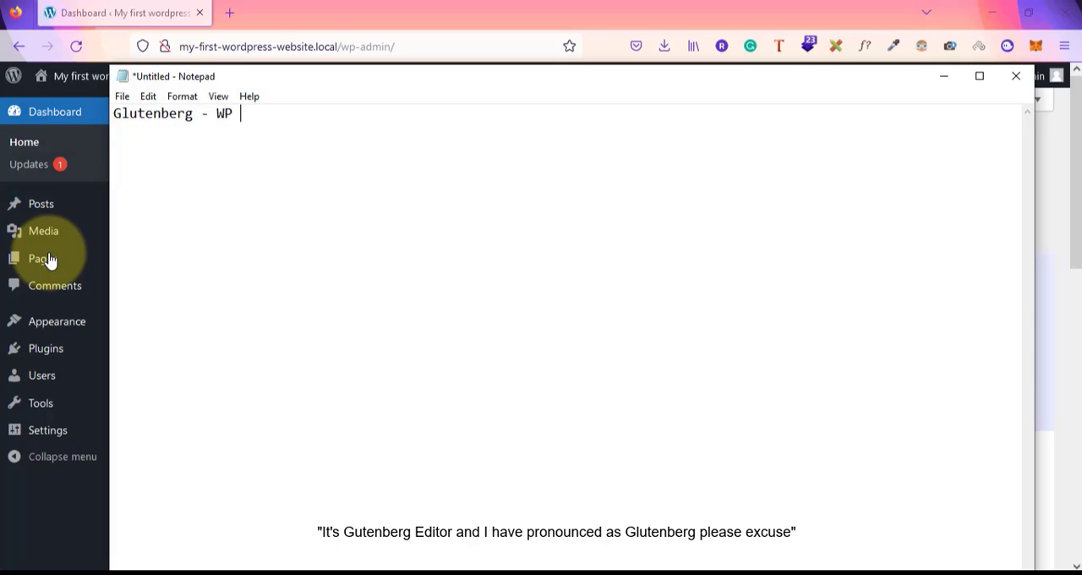
pyautogui.write(' Editor')
pyautogui.press('Right')
pyautogui.press('Right')
pyautogui.press('Right')
pyautogui.press('Right')
pyautogui.press('Right')
pyautogui.press('Right')
pyautogui.write('- 2018')
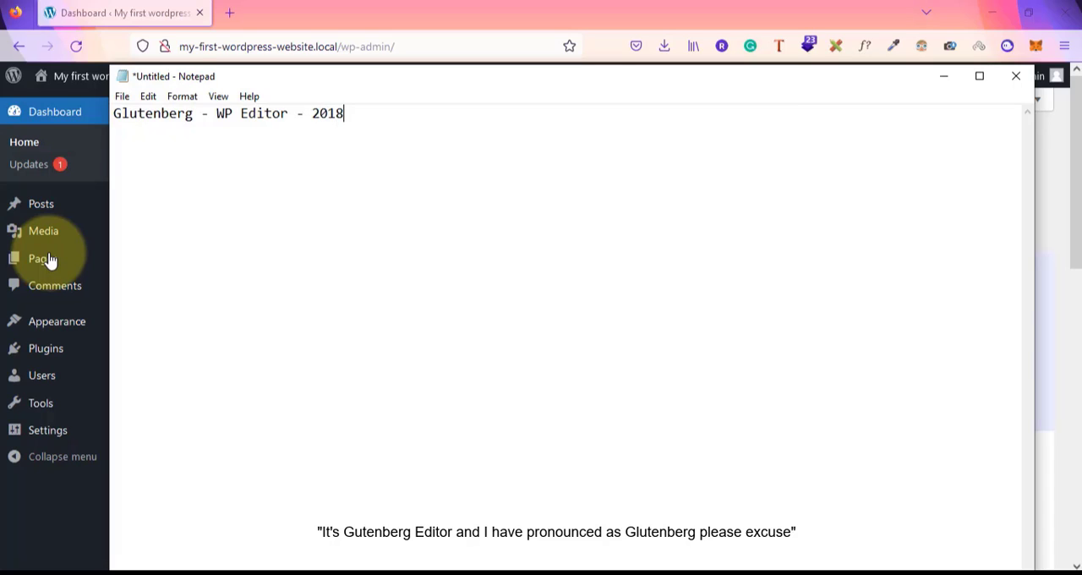
pyautogui.write(' 5.')
pyautogui.write('0')
# Extend the note with ' 5.0' and add the line 'TinyMCE - Classic Editor'
pyautogui.write('Tinmy')
pyautogui.press('BackSpace')
pyautogui.press('BackSpace')
pyautogui.write('yMCE - ')
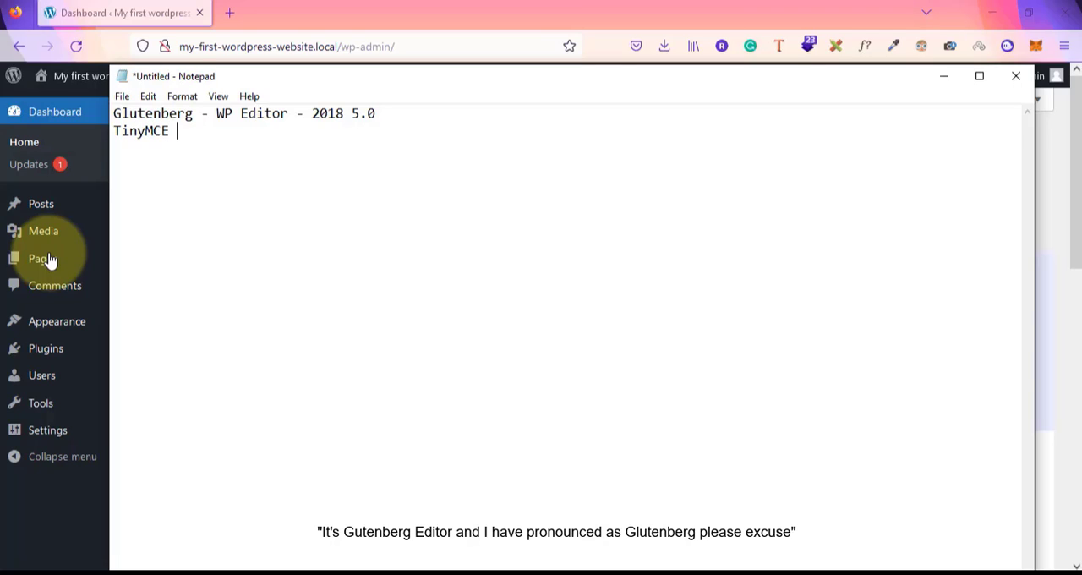
pyautogui.write('Classic ')
pyautogui.write('Edito')
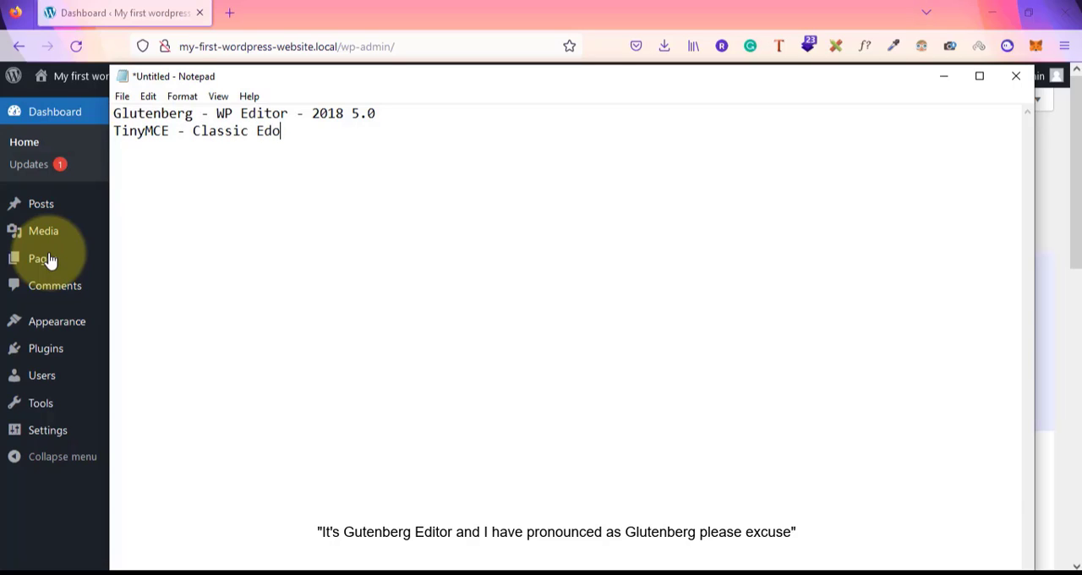
pyautogui.press('BackSpace')
pyautogui.write('itor')
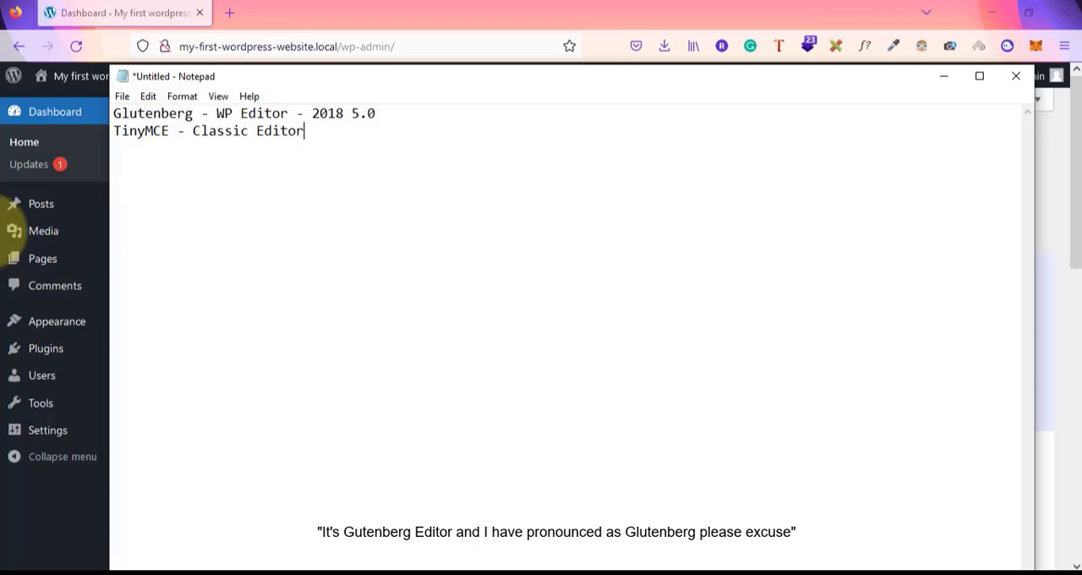
# Highlight the editor names in the note while reviewing them, then switch back to the WordPress dashboard
pyautogui.moveTo(116, 113); pyautogui.dragTo(239, 113)
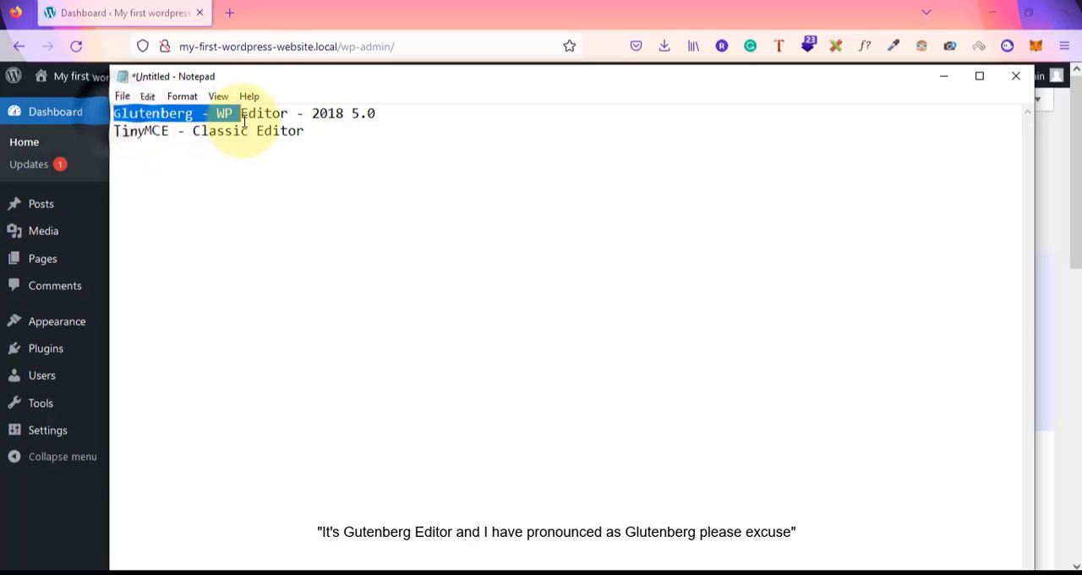
pyautogui.moveTo(116, 136); pyautogui.dragTo(295, 143)
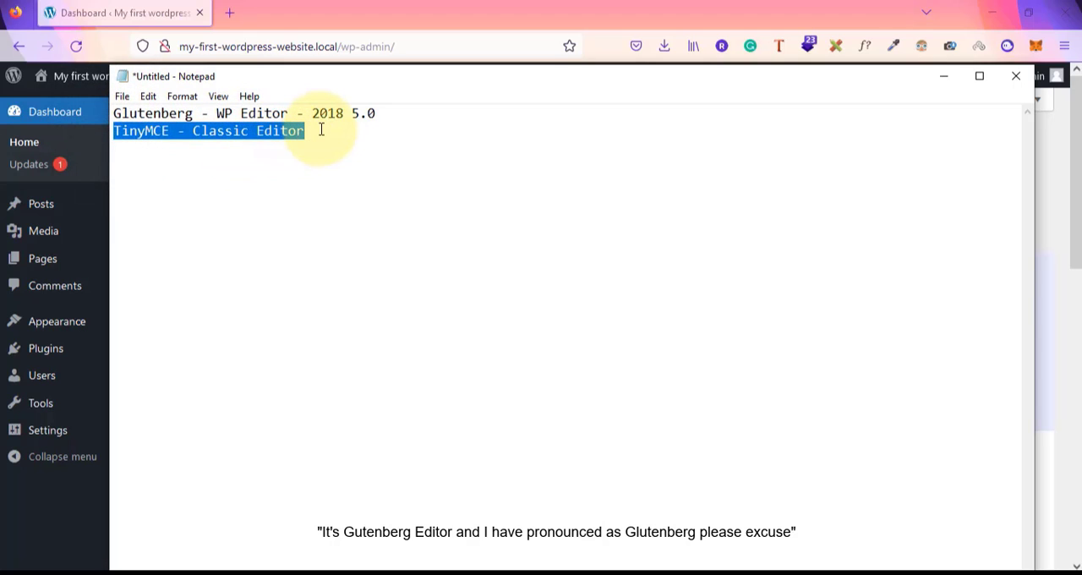
pyautogui.click(318, 128)
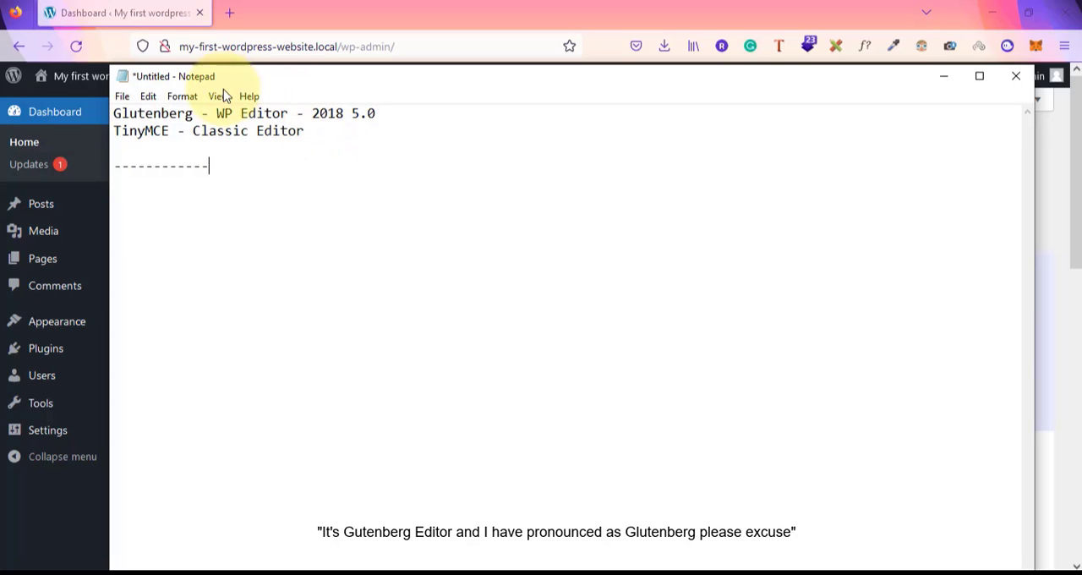
pyautogui.moveTo(163, 131); pyautogui.dragTo(306, 119)
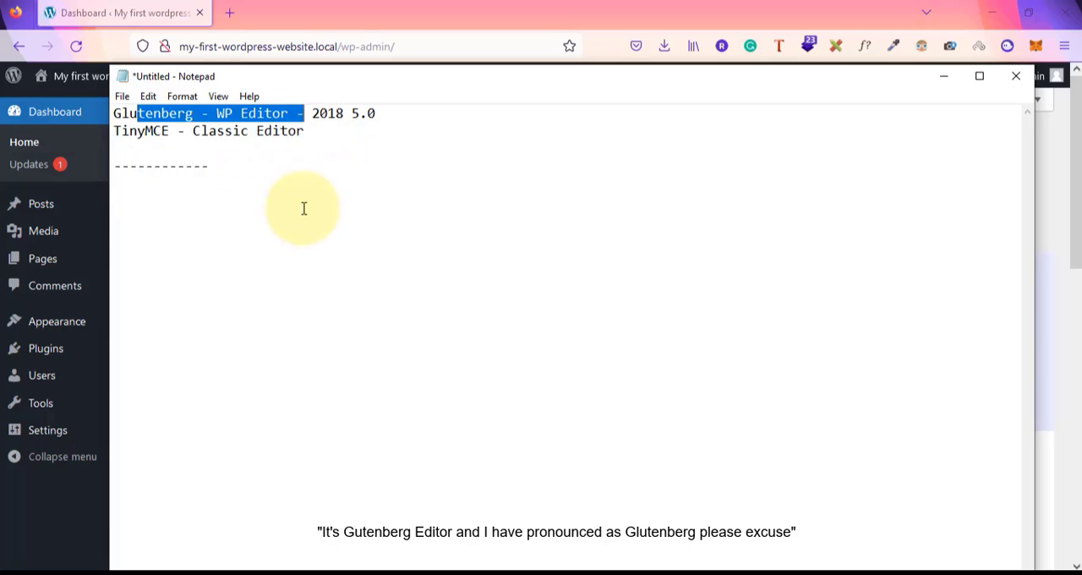
pyautogui.click(33, 526)
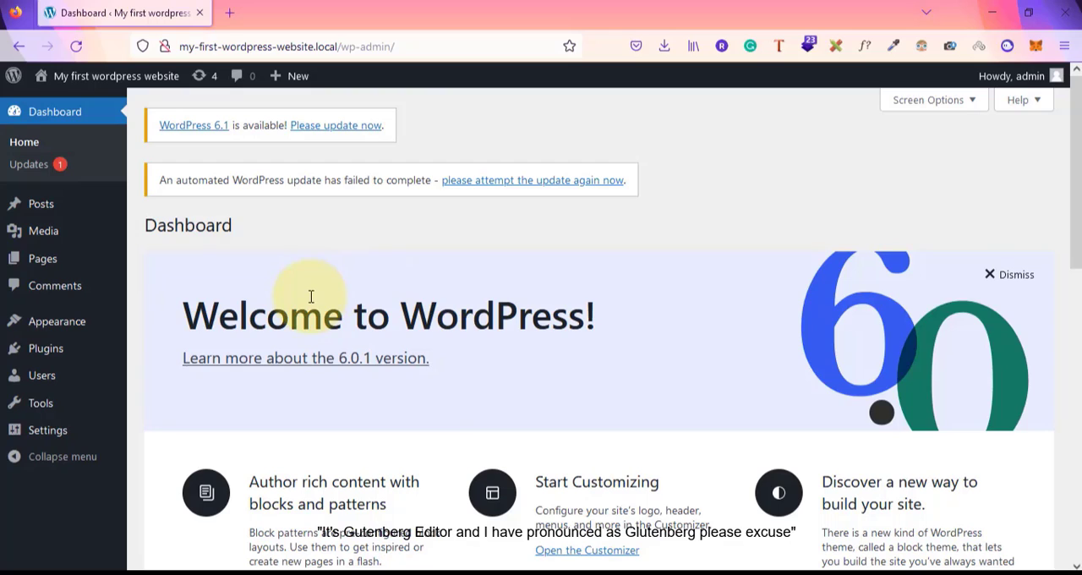
# Open the posts list, start a new post and begin entering the title 'How to be'
pyautogui.moveTo(51, 213)
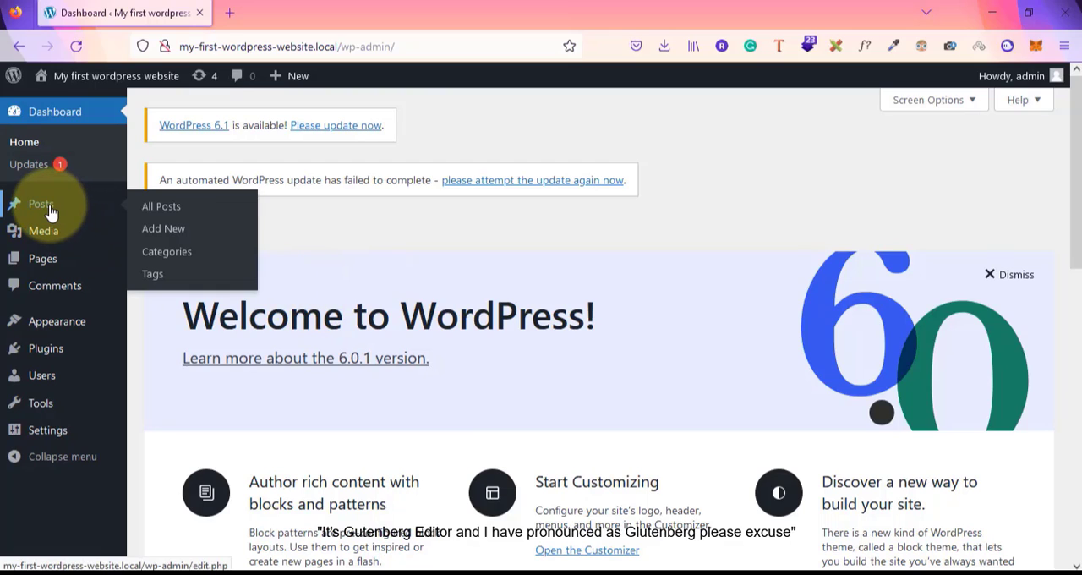
pyautogui.click(165, 211)
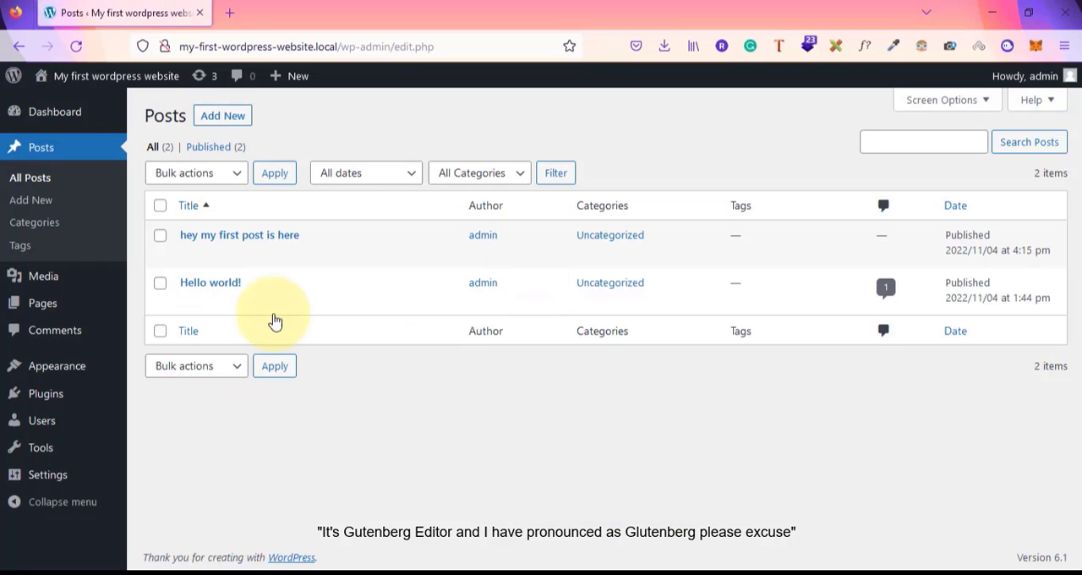
pyautogui.click(220, 124)
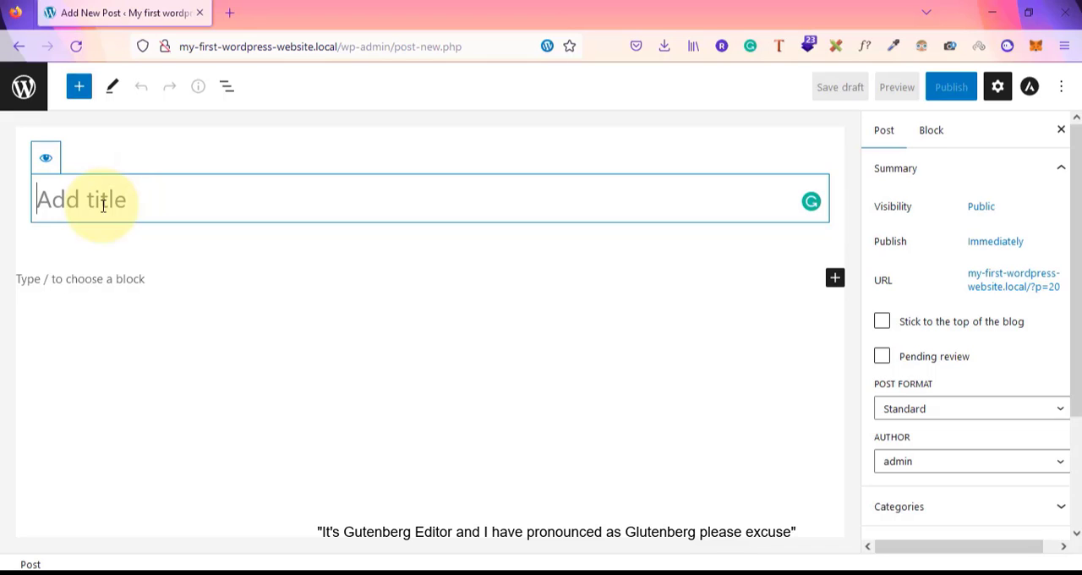
pyautogui.write('How to become a web developer')
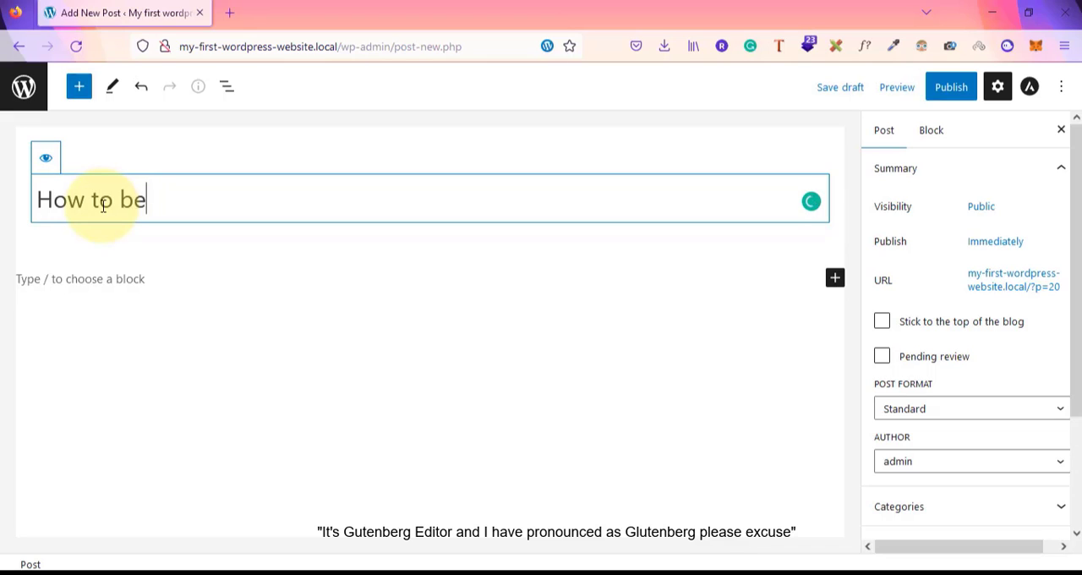
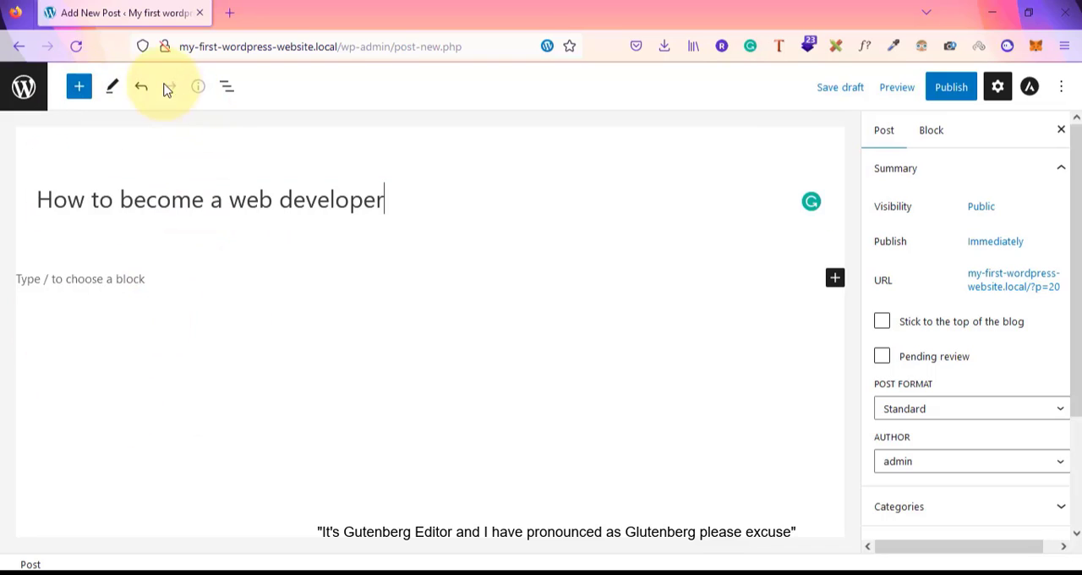
# Open the editor's Edit/Select tools menu and the List View panel, then close both
pyautogui.click(120, 89)
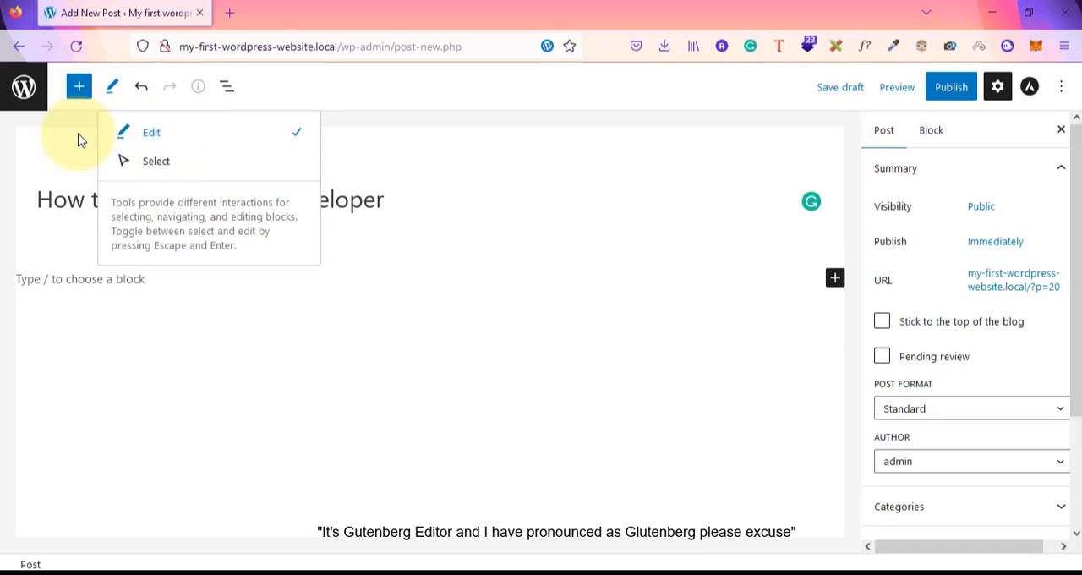
pyautogui.click(44, 138)
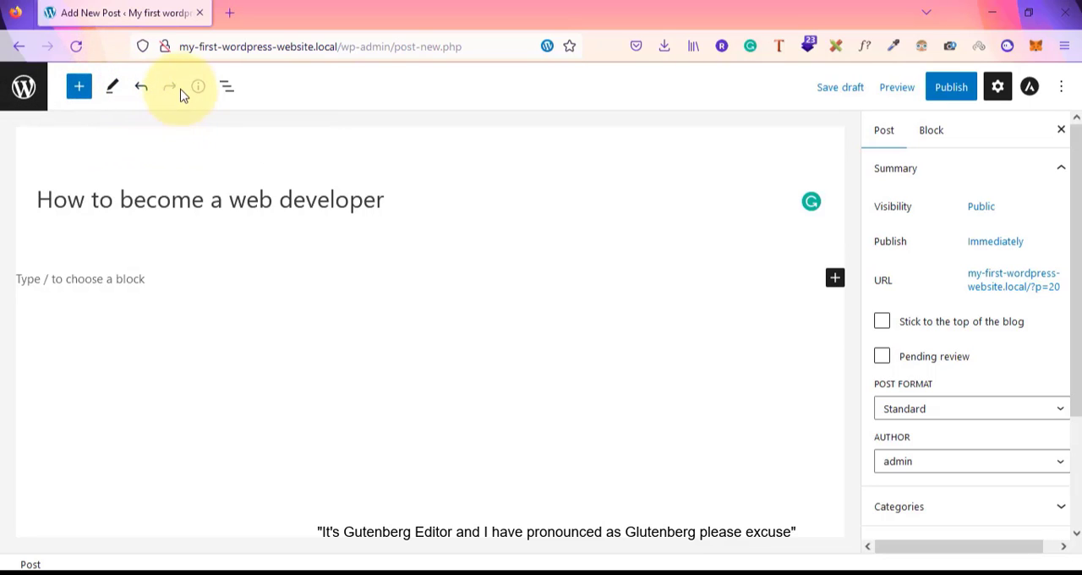
pyautogui.click(226, 88)
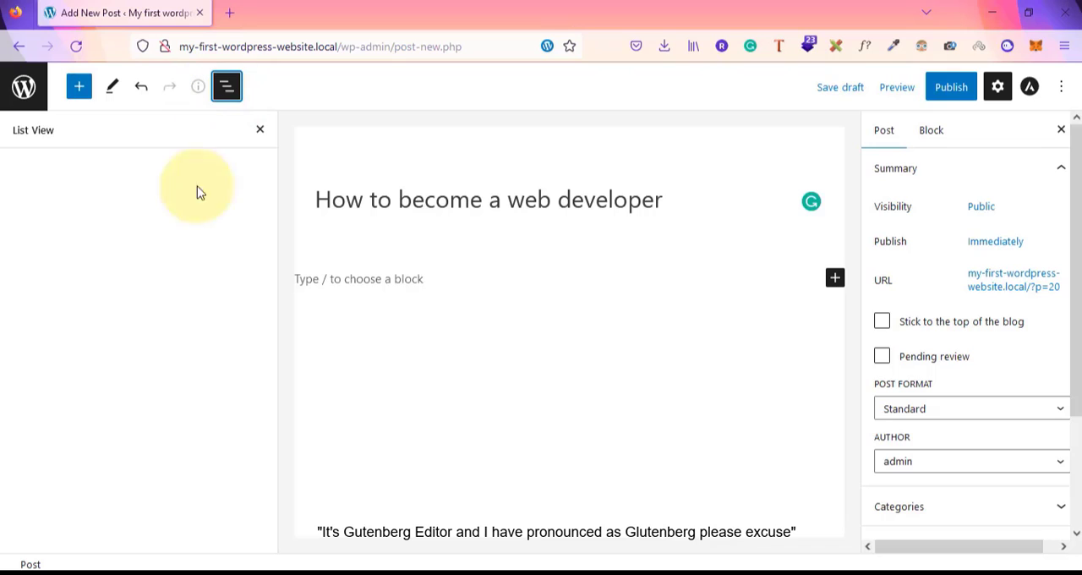
pyautogui.click(227, 88)
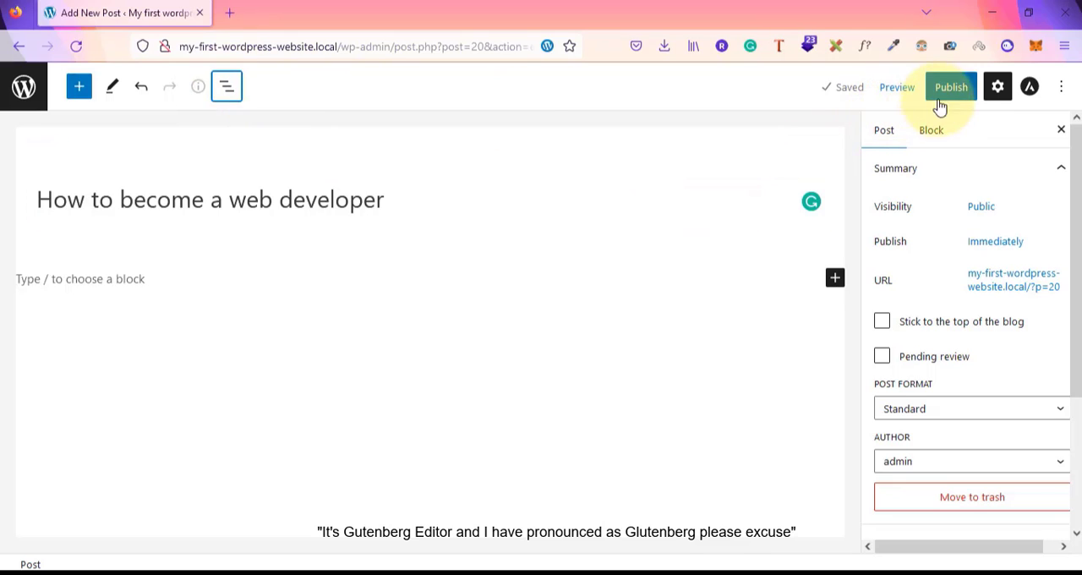
# Hide and show the post settings sidebar several times to see how it works
pyautogui.click(1000, 88)
pyautogui.click(1001, 89)
pyautogui.click(1001, 91)
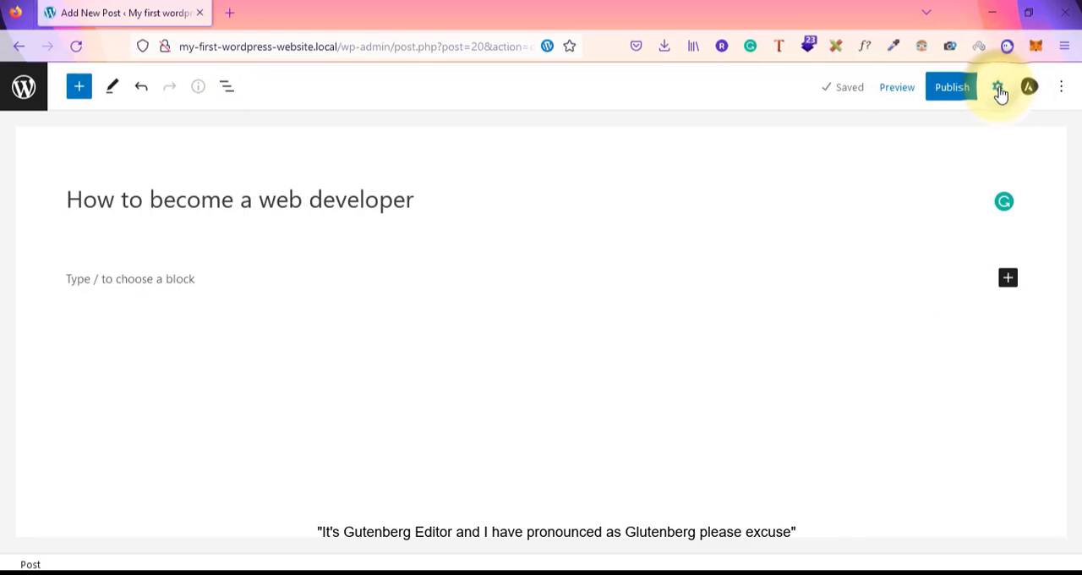
pyautogui.click(998, 88)
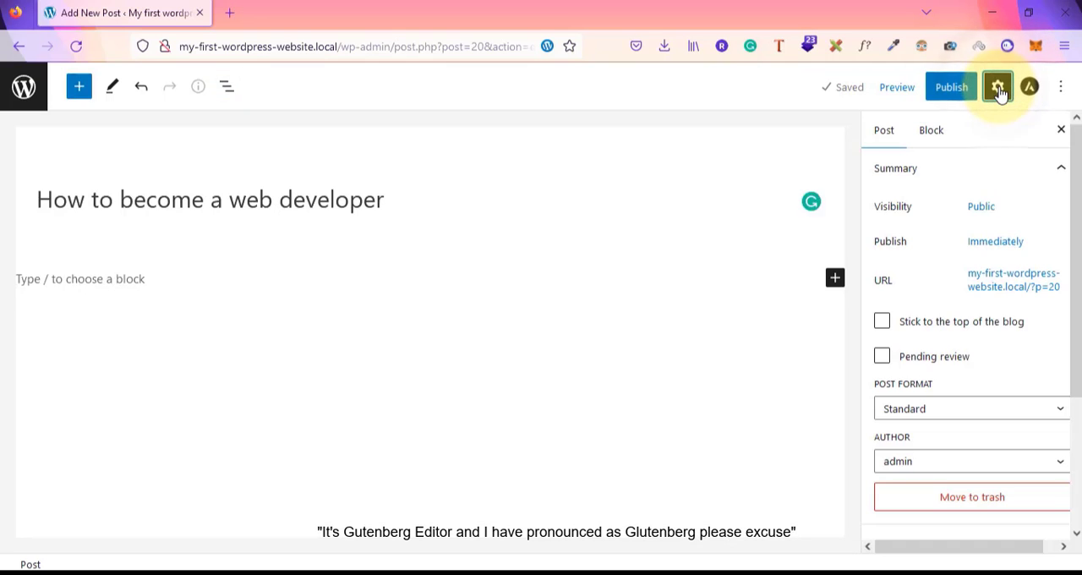
pyautogui.click(998, 88)
pyautogui.click(998, 89)
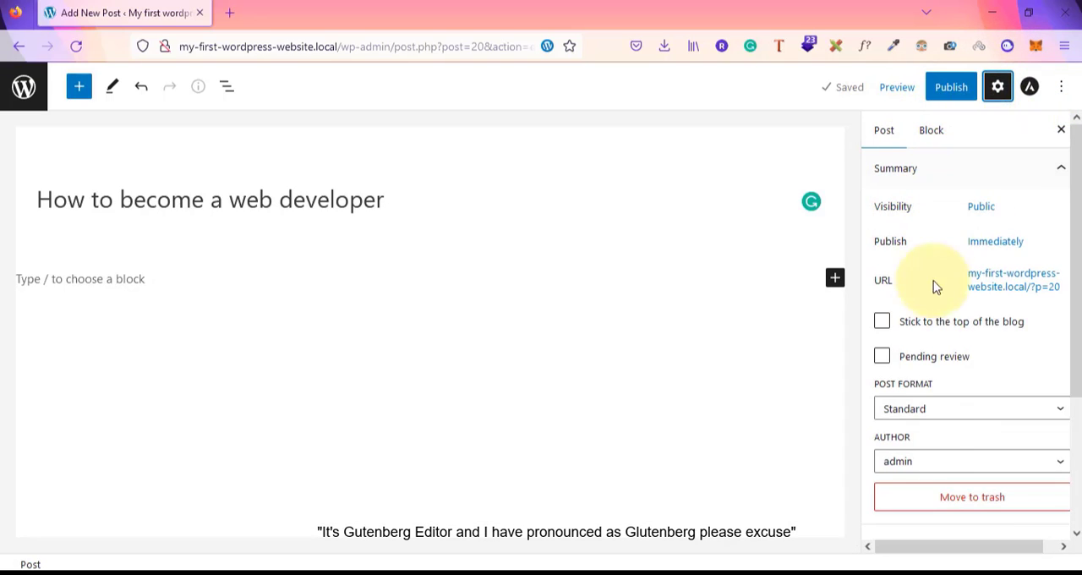
pyautogui.click(1000, 88)
pyautogui.click(998, 88)
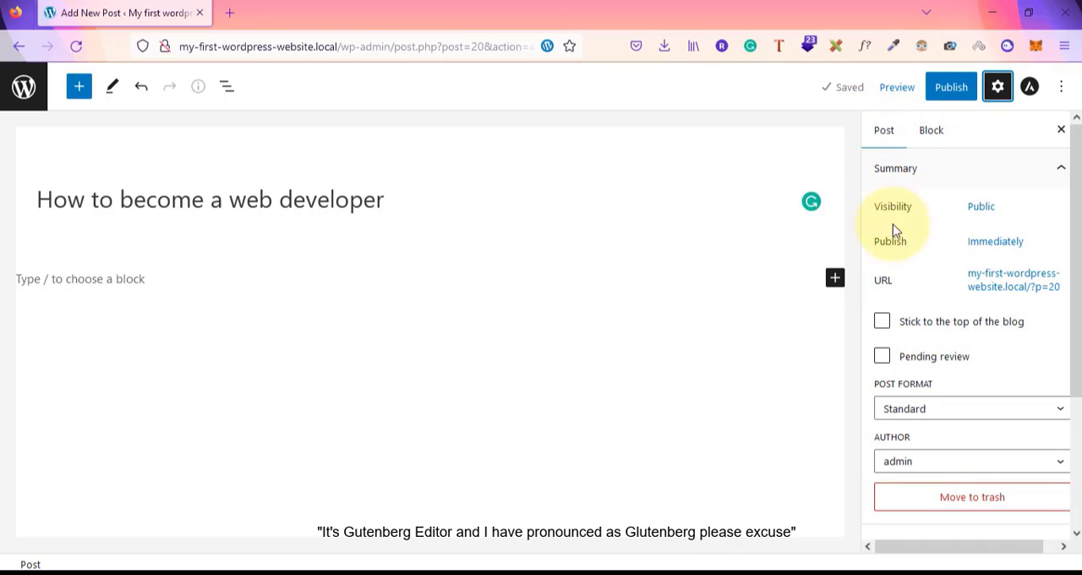
# View the Block settings tab, then enable Spotlight mode and toggle the Top toolbar on and off in the editor options
pyautogui.click(931, 131)
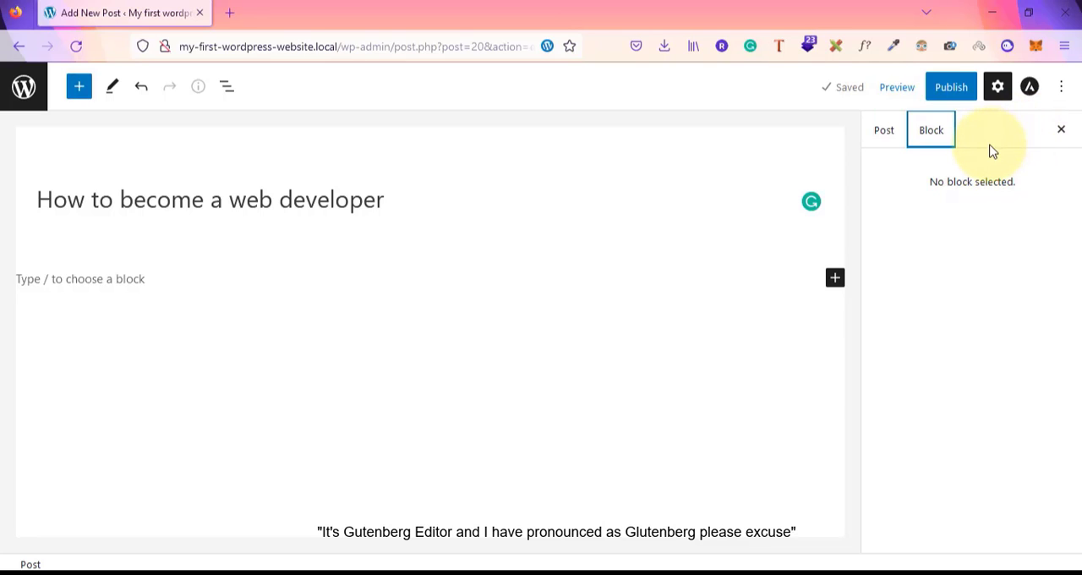
pyautogui.click(1061, 89)
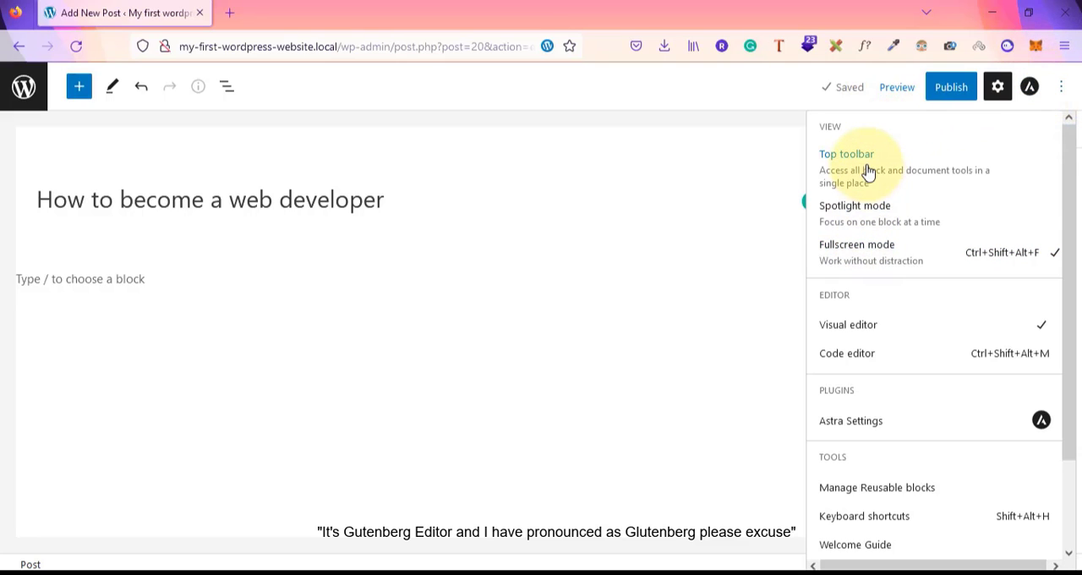
pyautogui.click(874, 218)
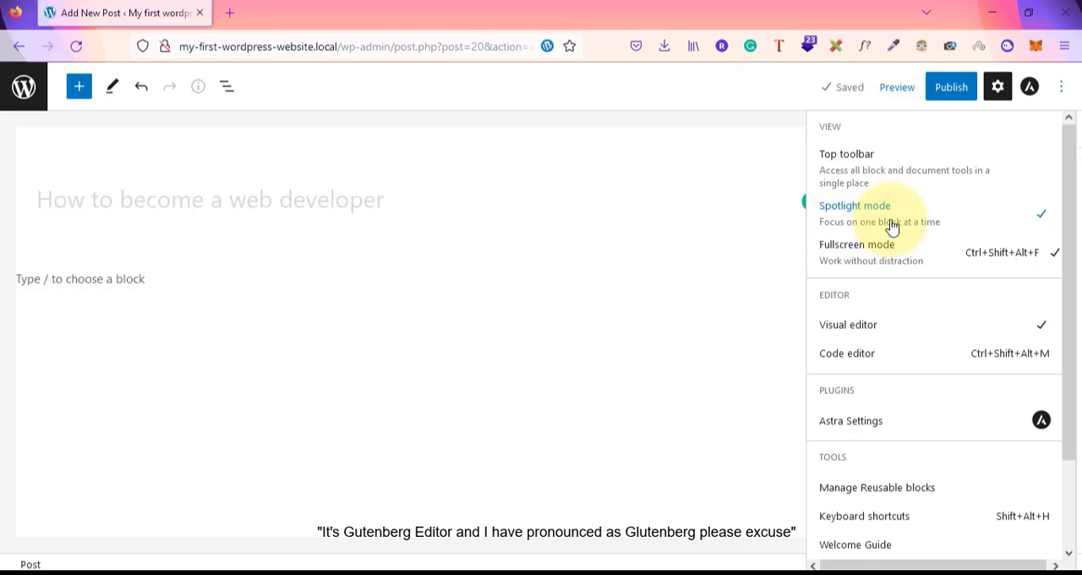
pyautogui.click(863, 174)
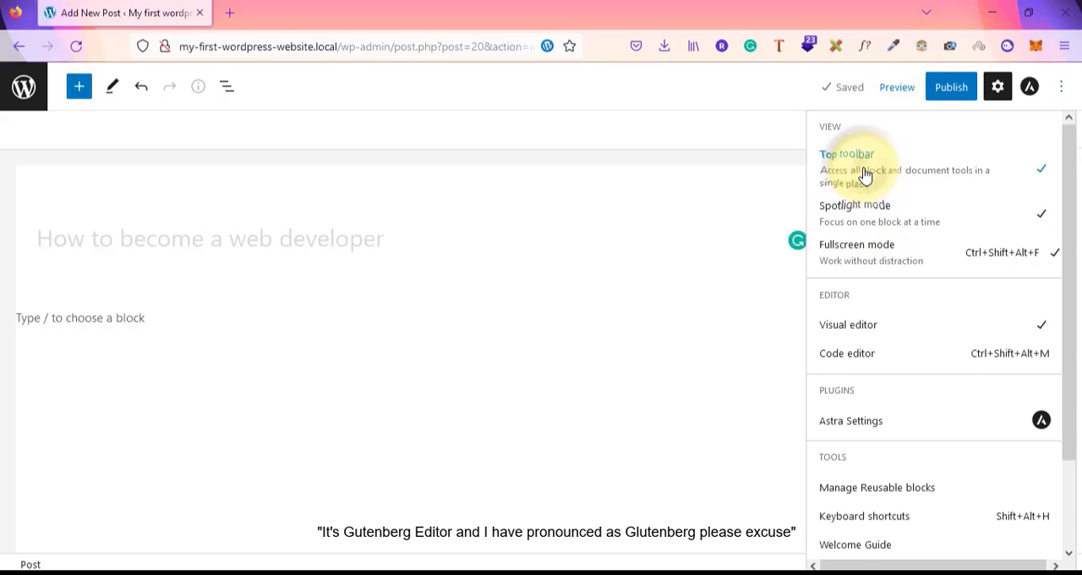
pyautogui.click(505, 313)
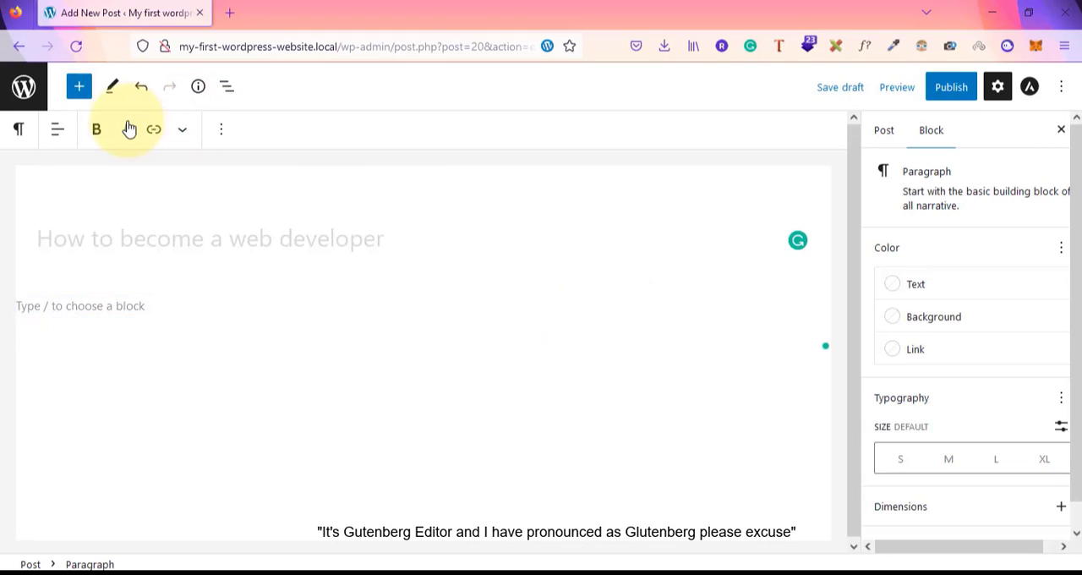
pyautogui.click(1061, 92)
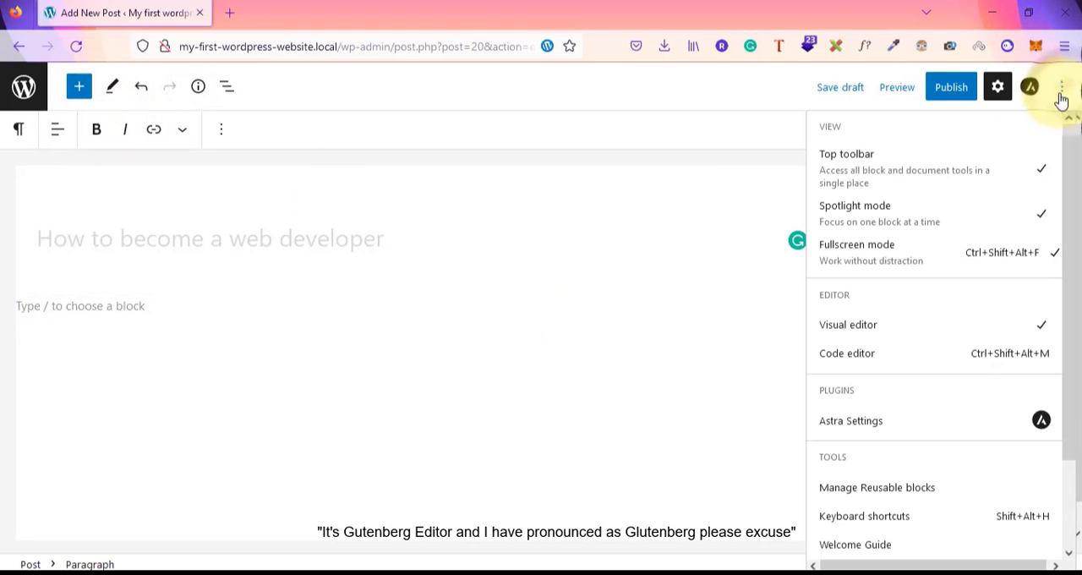
pyautogui.click(996, 181)
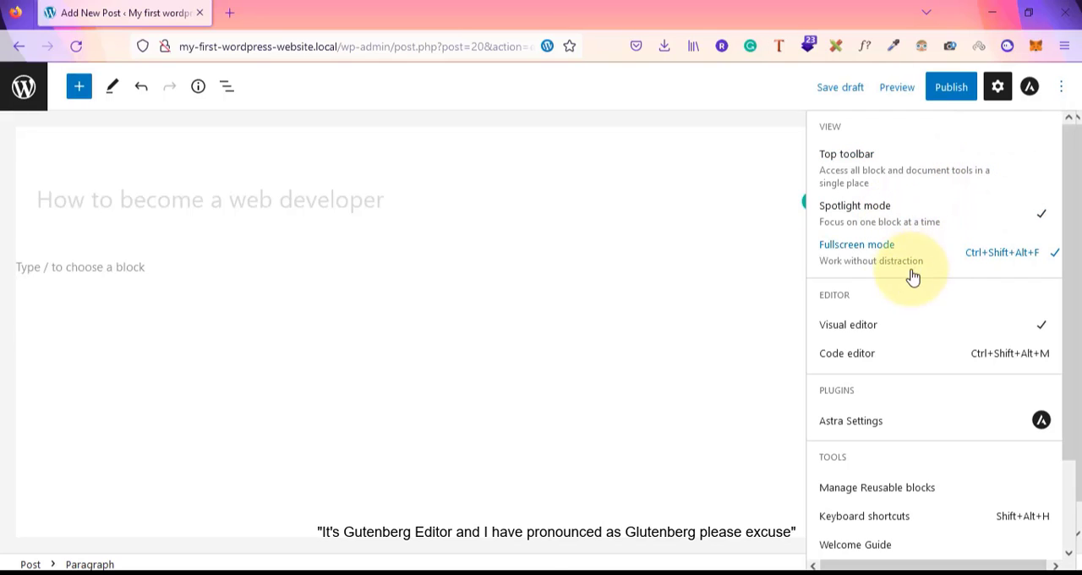
# Switch the post to the Code editor and then back to the Visual editor
pyautogui.click(859, 354)
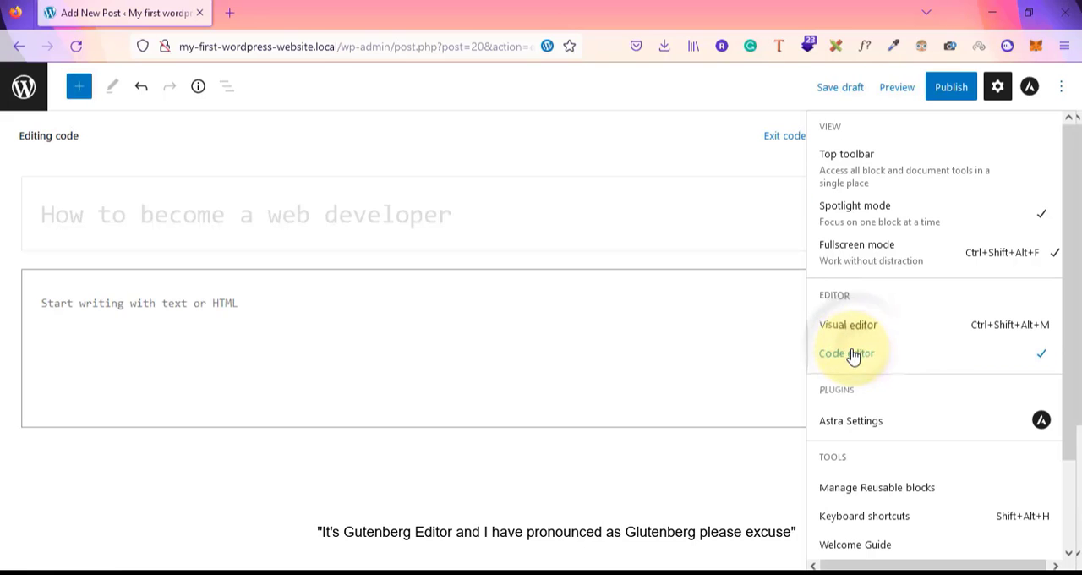
pyautogui.click(381, 322)
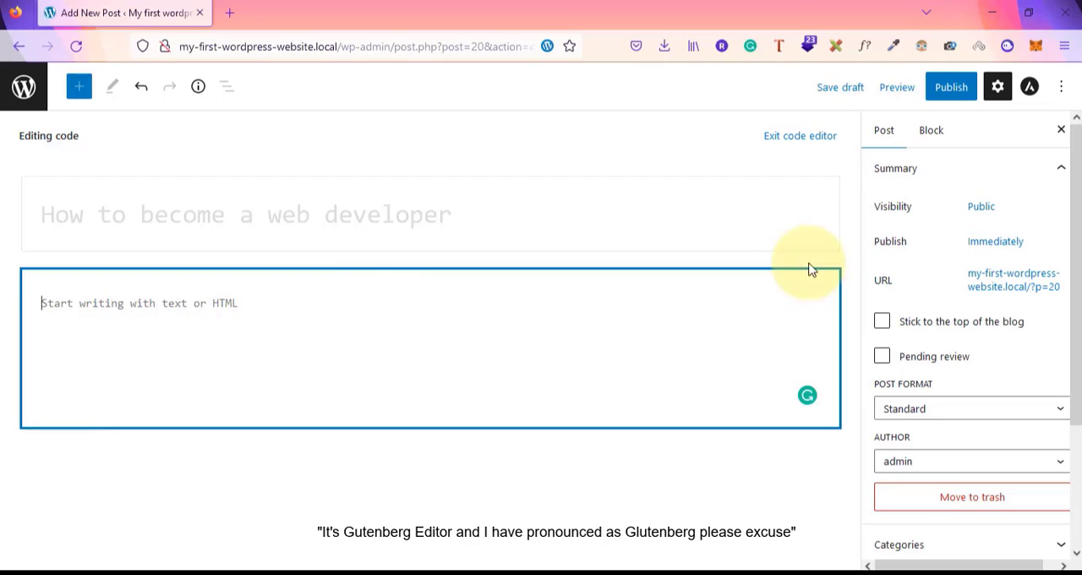
pyautogui.click(1061, 87)
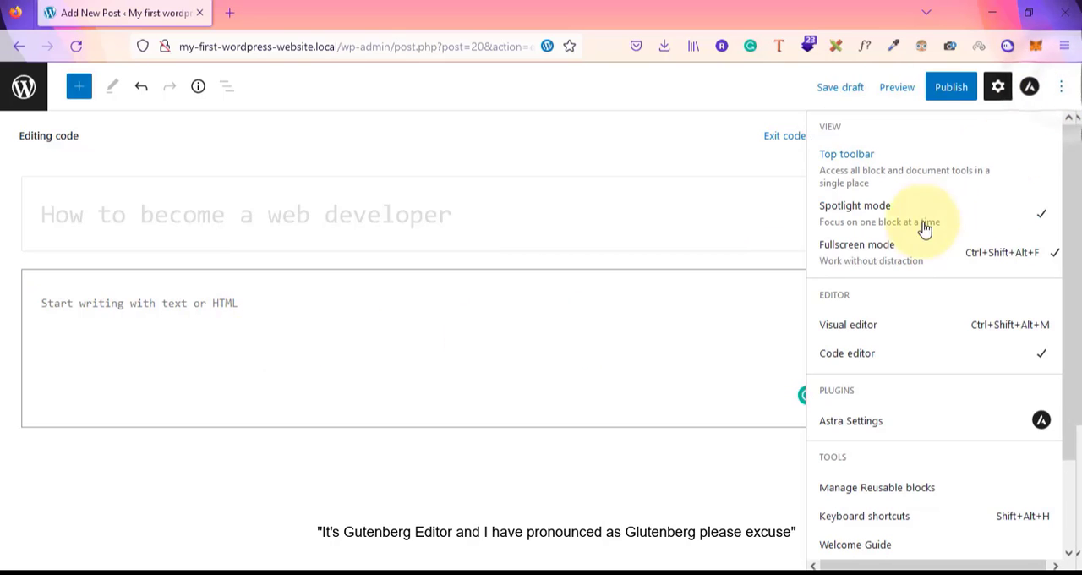
pyautogui.click(862, 330)
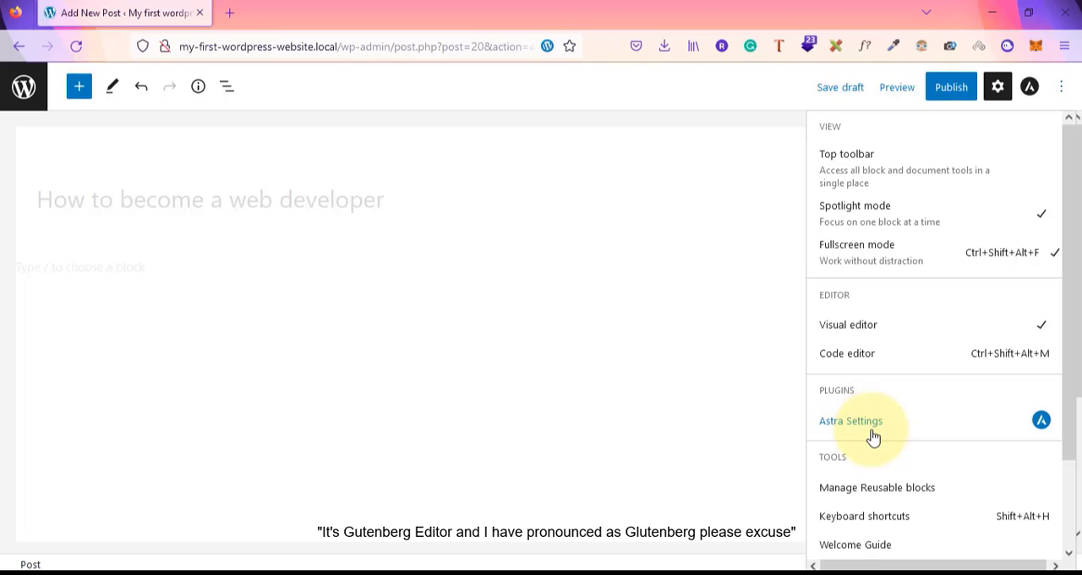
# Scroll through the remaining editor options menu and close it
pyautogui.scroll(-2, 873, 436)
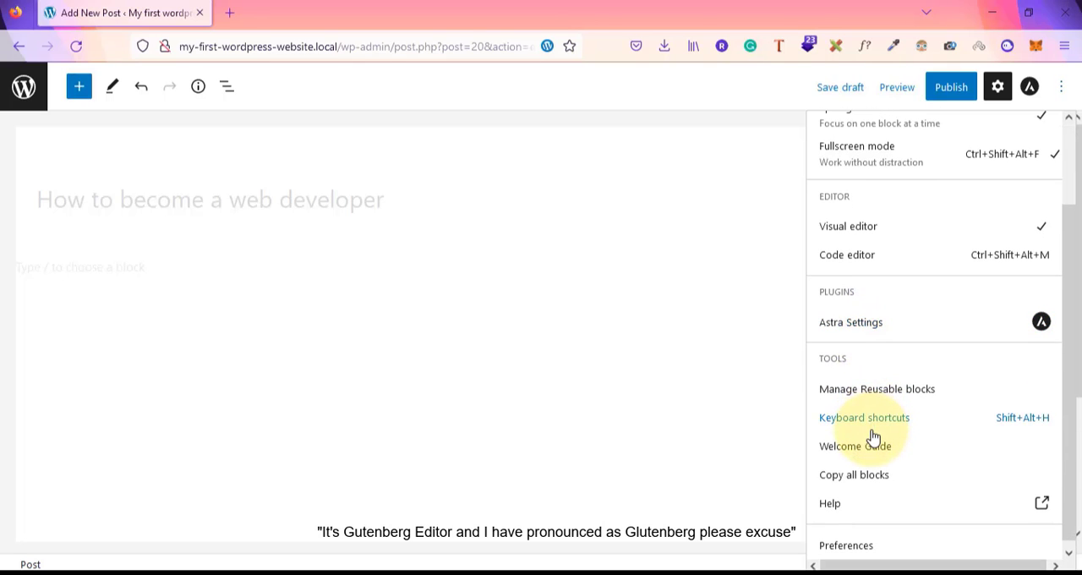
pyautogui.scroll(-1, 873, 436)
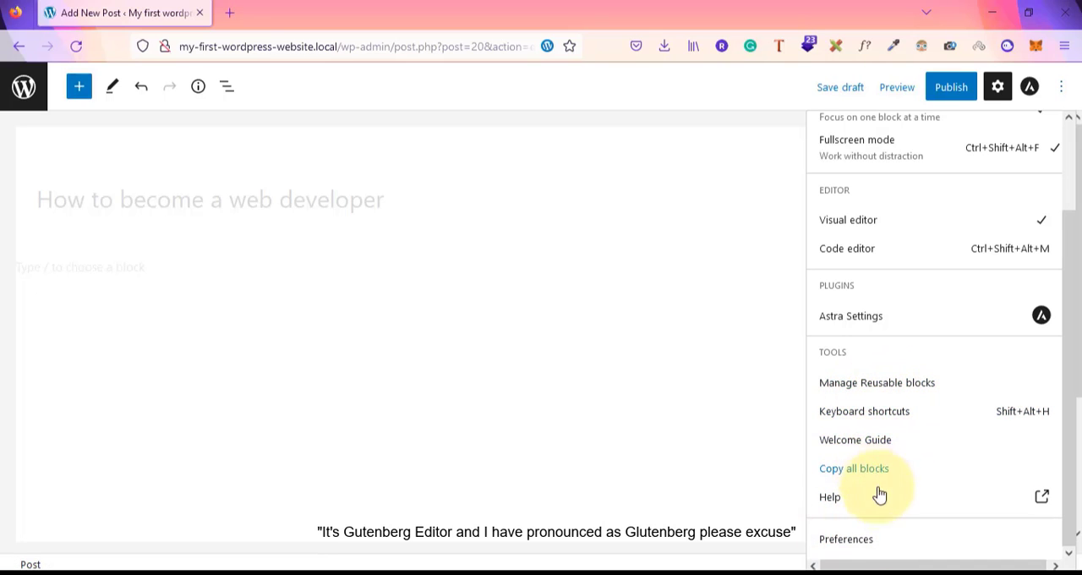
pyautogui.scroll(3, 870, 262)
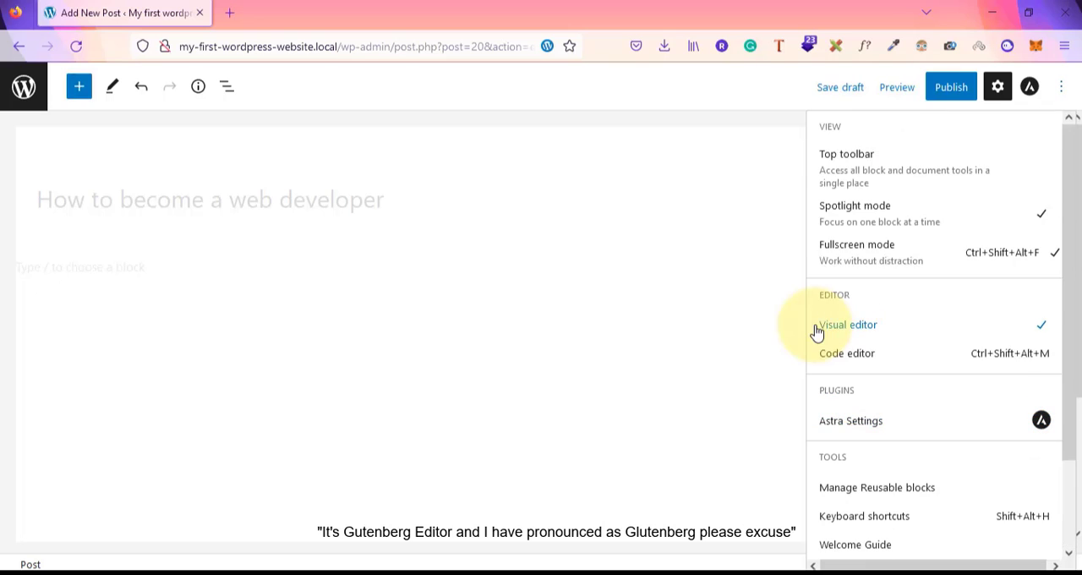
pyautogui.click(1058, 89)
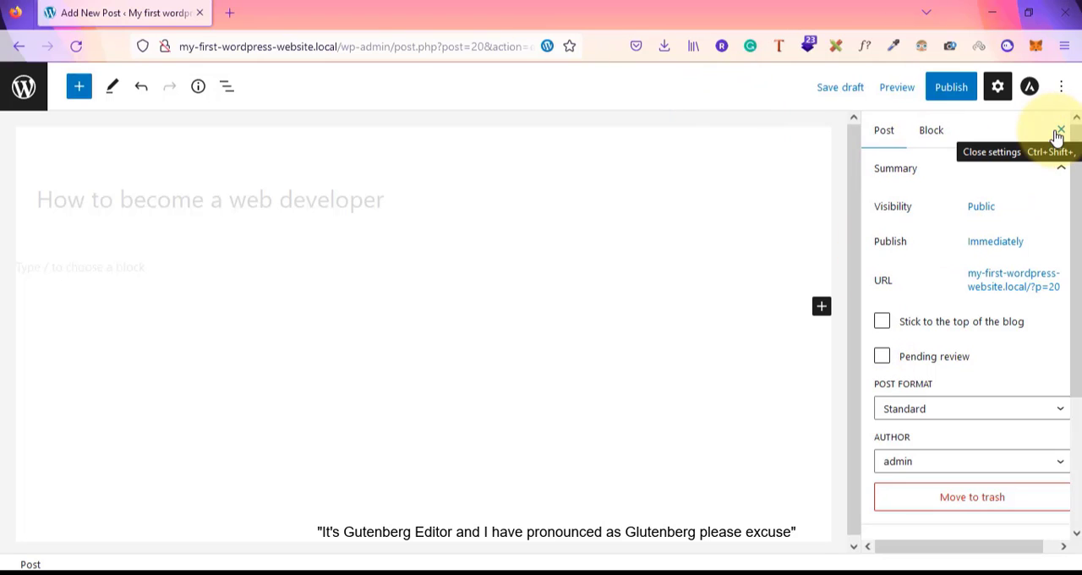
# Select the post title and save the post as a draft
pyautogui.click(123, 203)
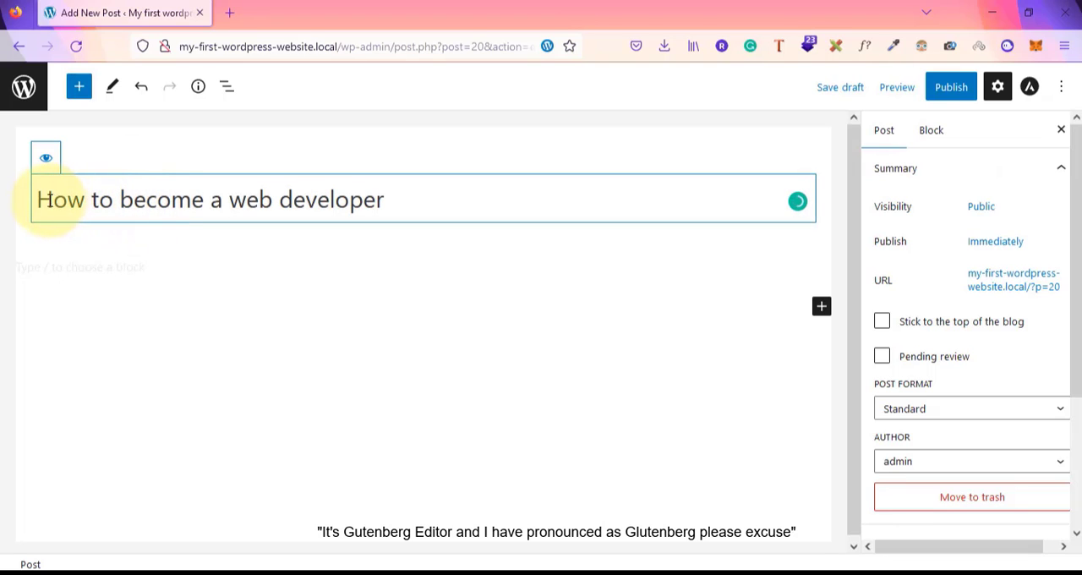
pyautogui.click(842, 89)
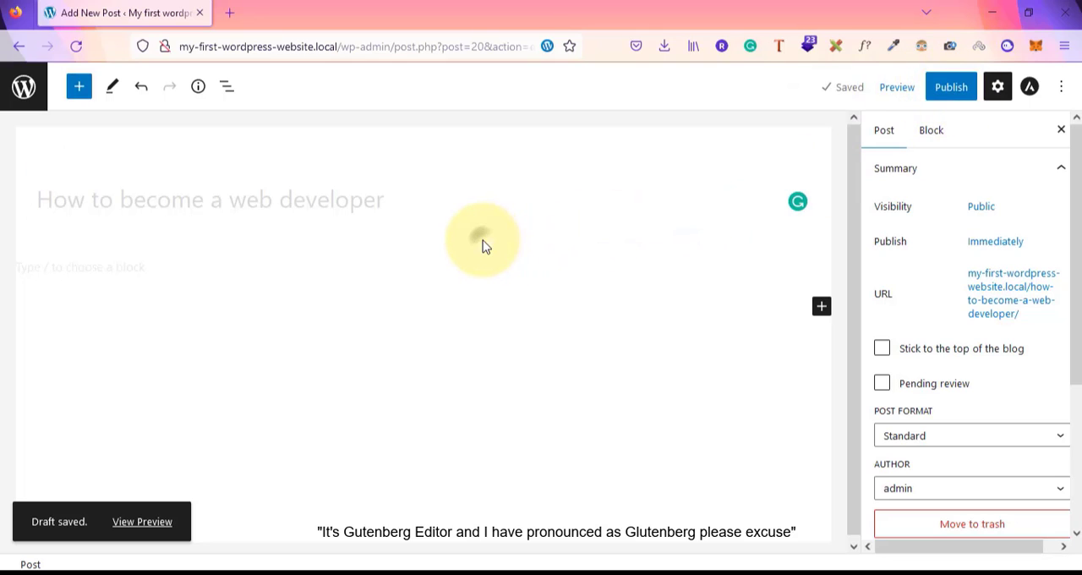
# Open the block inserter, browse all available blocks in the library, then close it
pyautogui.click(822, 307)
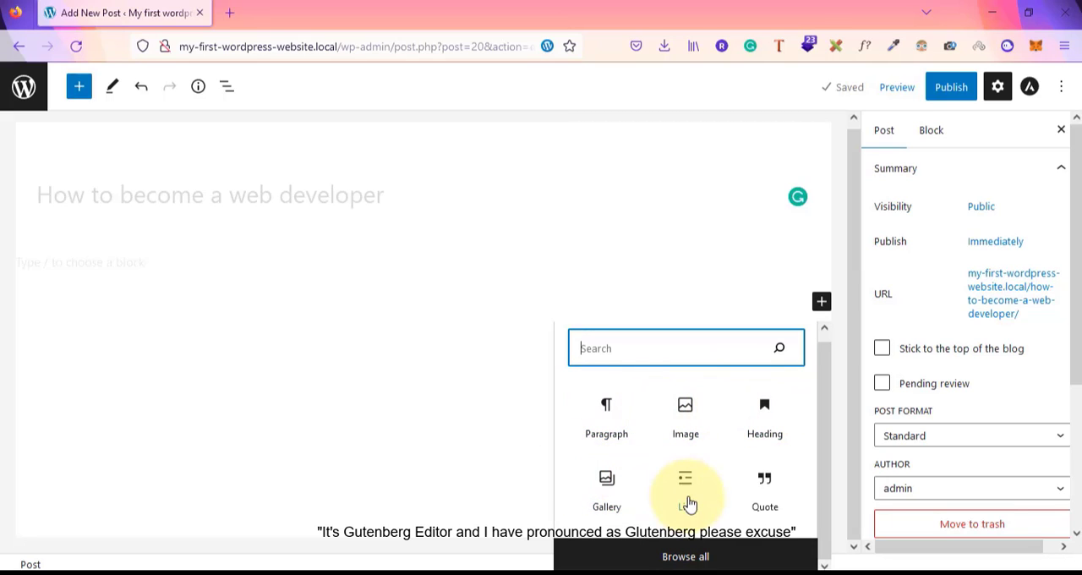
pyautogui.click(693, 559)
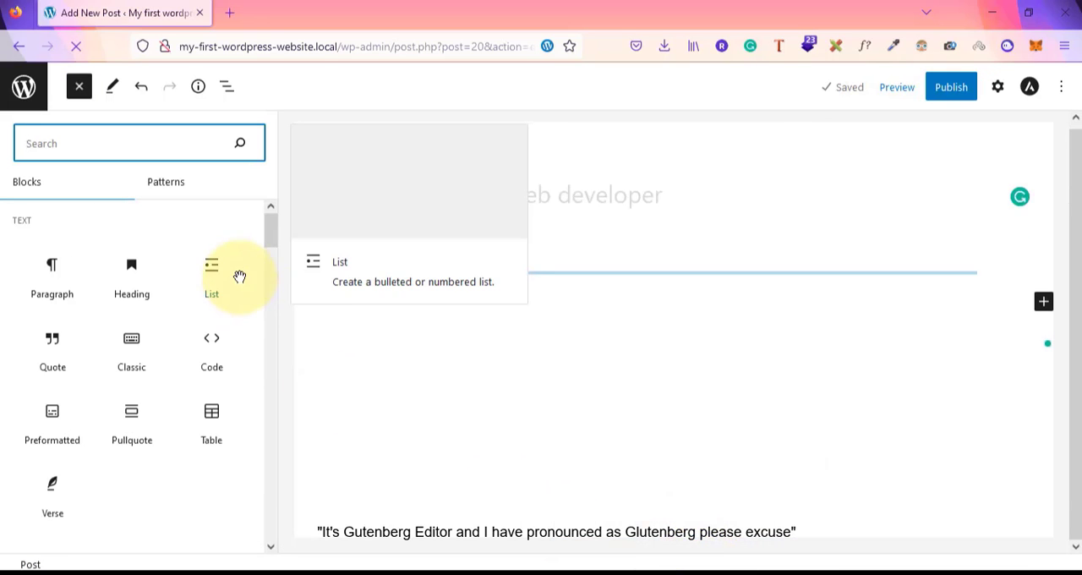
pyautogui.scroll(-5, 176, 345)
pyautogui.scroll(5, 177, 345)
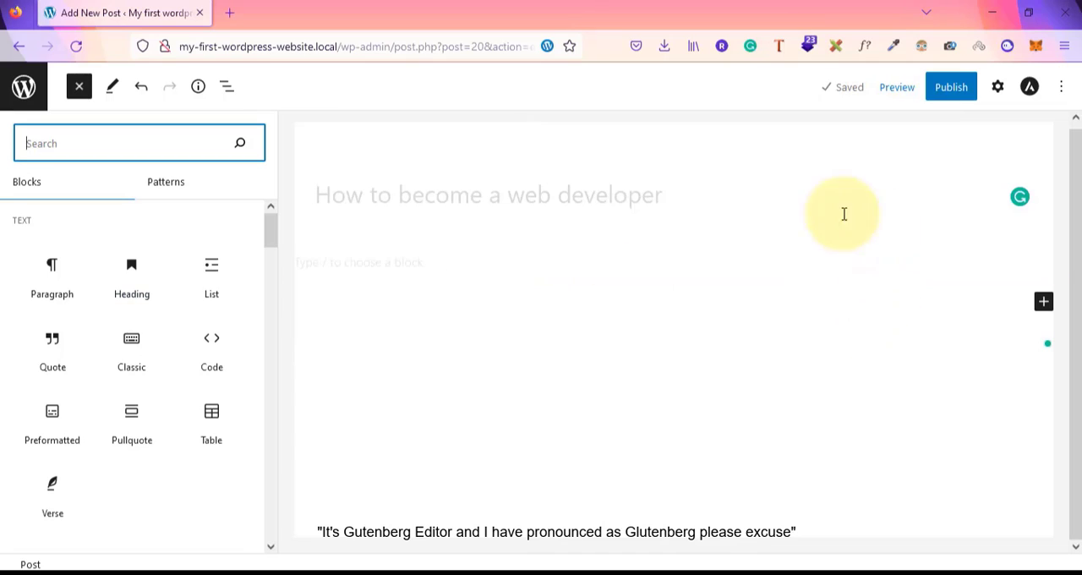
pyautogui.click(746, 191)
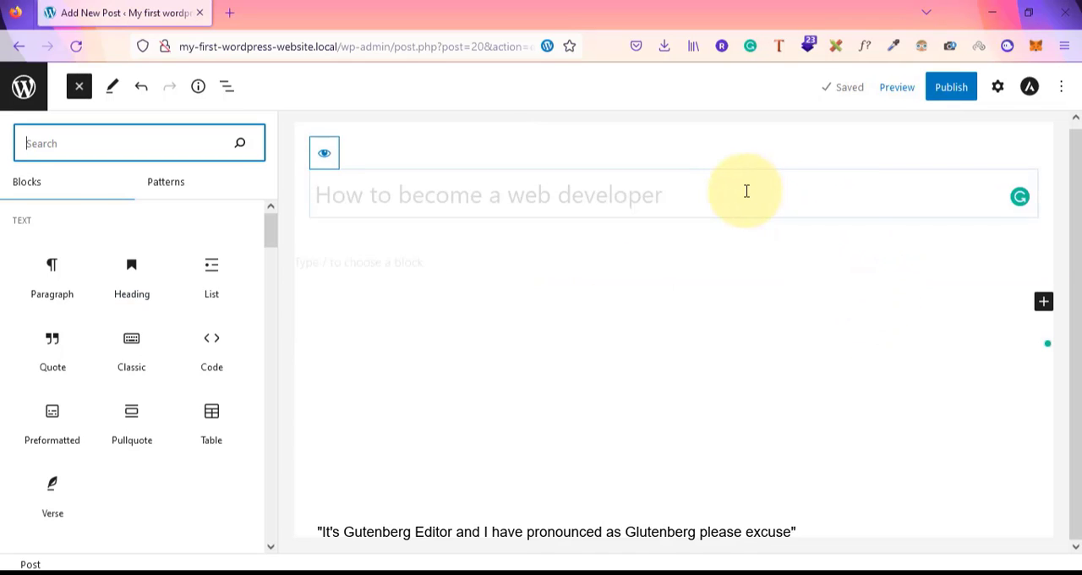
pyautogui.click(746, 191)
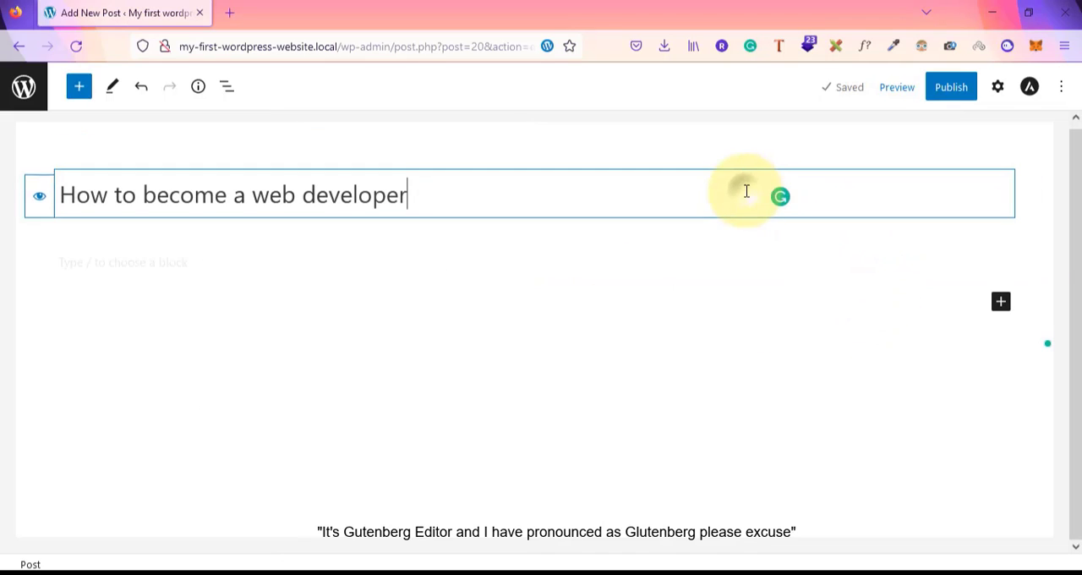
# Insert a Paragraph block and write 'This is the Paragraph dummy para here we add our content for our blog article.'
pyautogui.click(1002, 305)
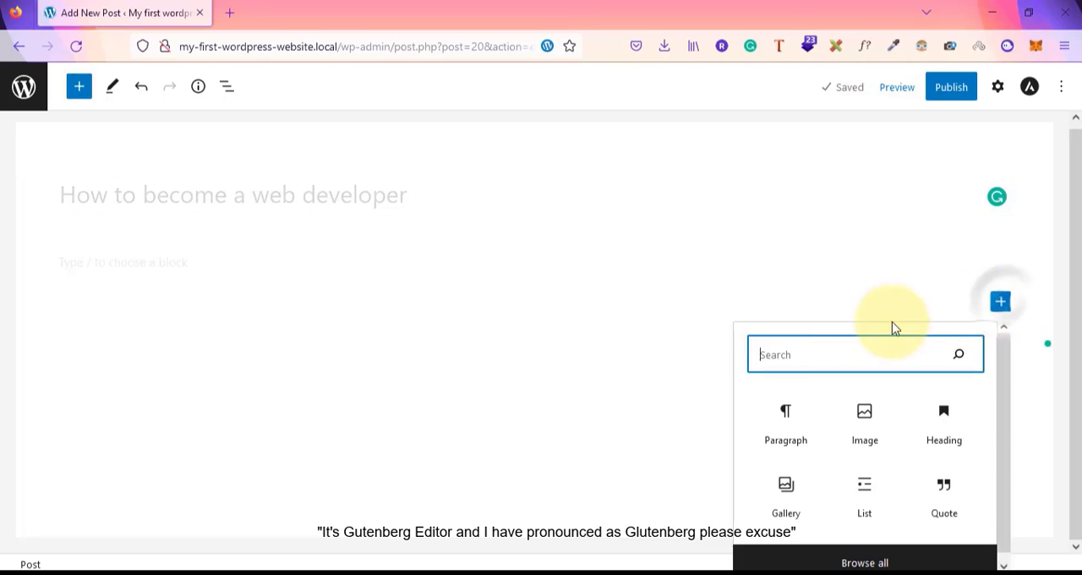
pyautogui.click(788, 422)
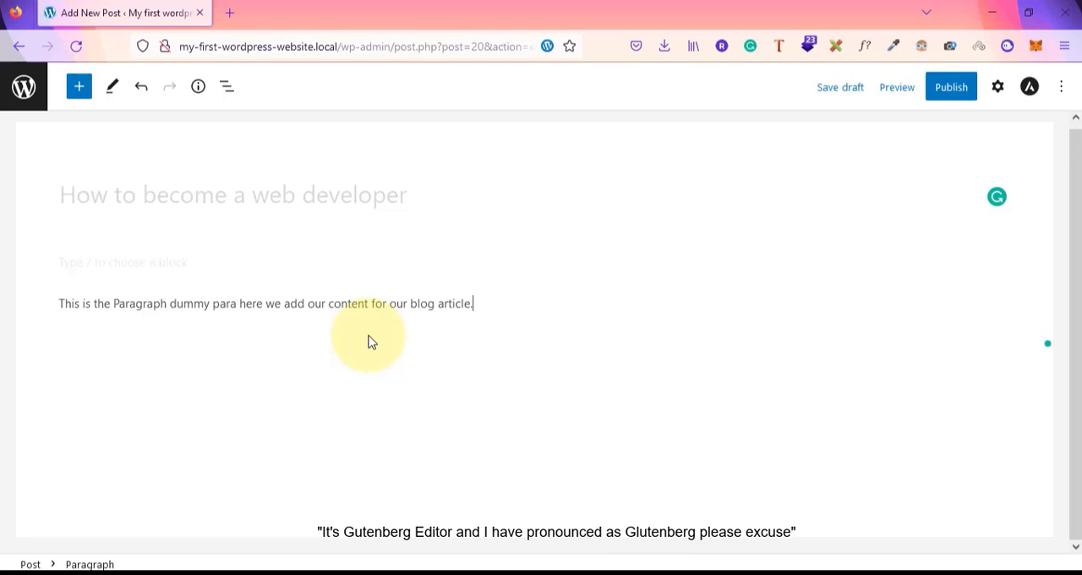
# Copy the paragraph sentence and paste it repeatedly to fill the paragraph with dummy text
pyautogui.hotkey('ctrl', 'a')
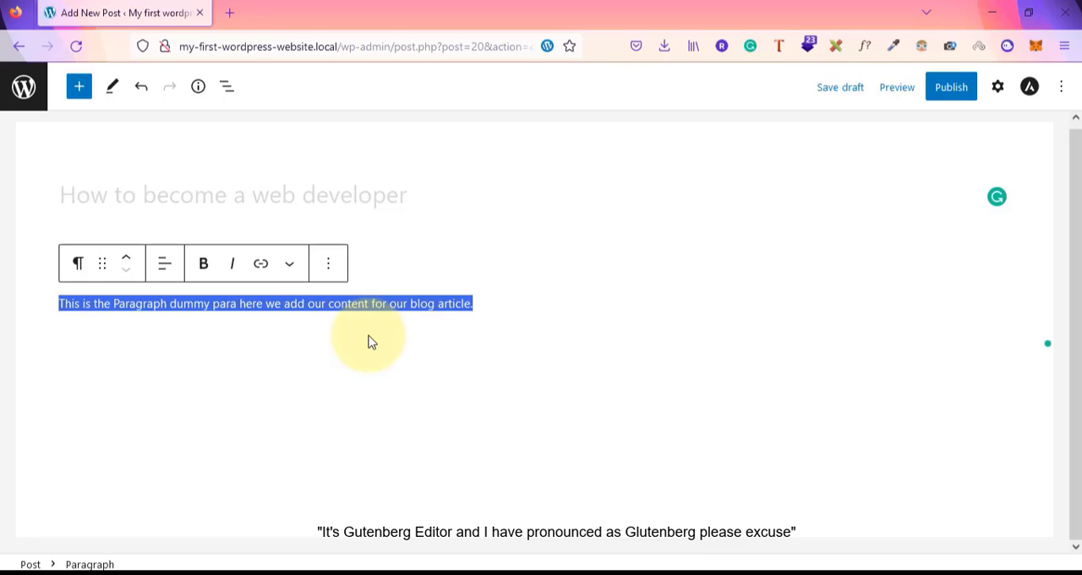
pyautogui.click(372, 342)
pyautogui.hotkey('ctrl', 'v')
pyautogui.hotkey('ctrl', 'v')
pyautogui.hotkey('ctrl', 'v')
pyautogui.hotkey('ctrl', 'v')
pyautogui.hotkey('ctrl', 'v')
pyautogui.hotkey('ctrl', 'v')
pyautogui.hotkey('ctrl', 'v')
pyautogui.hotkey('ctrl', 'v')
pyautogui.hotkey('ctrl', 'v')
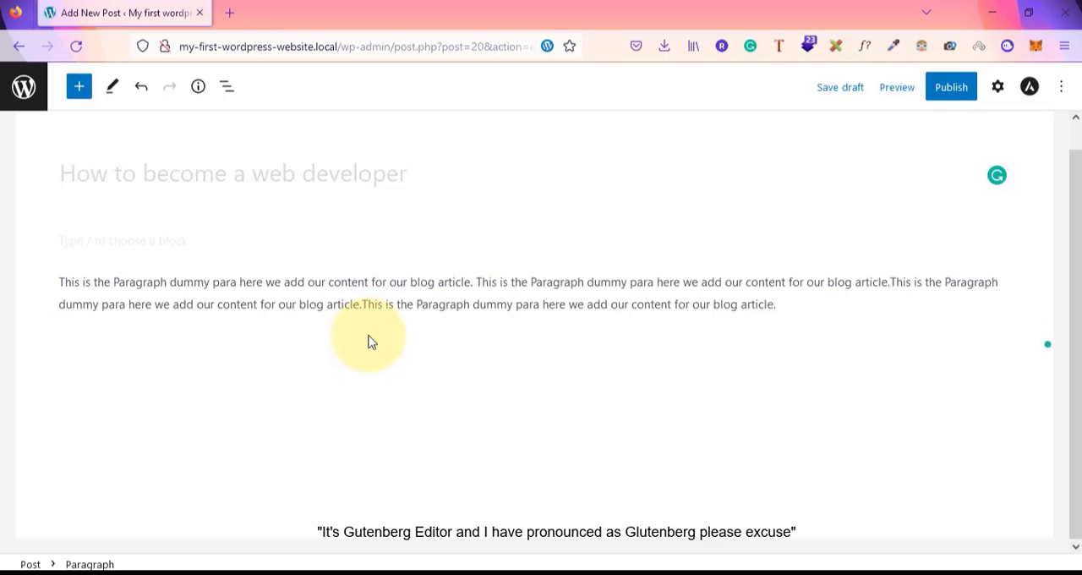
pyautogui.hotkey('ctrl', 'v')
pyautogui.hotkey('ctrl', 'v')
pyautogui.hotkey('ctrl', 'v')
pyautogui.hotkey('ctrl', 'v')
pyautogui.hotkey('ctrl', 'v')
pyautogui.hotkey('ctrl', 'v')
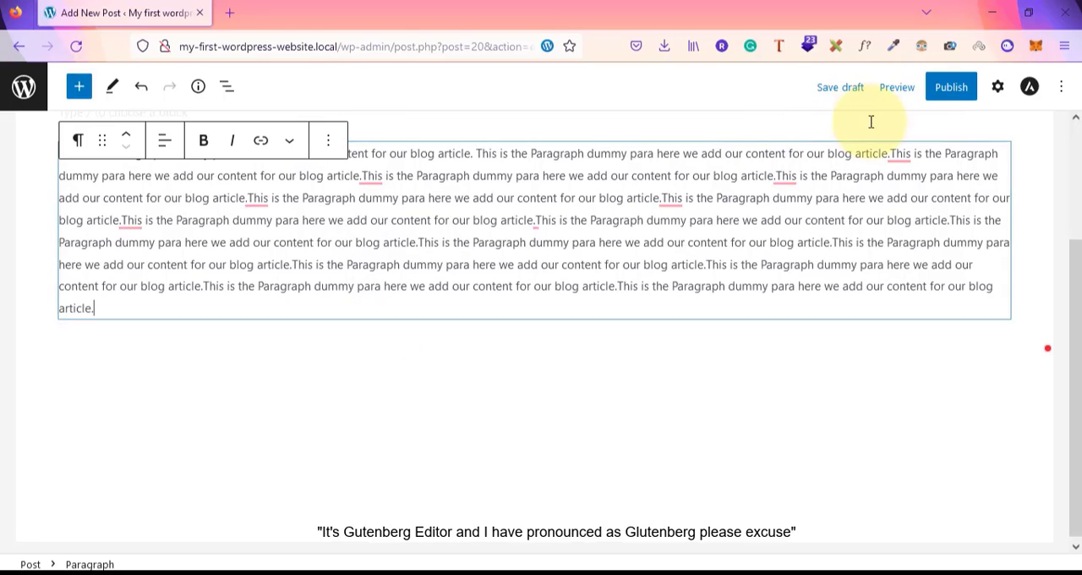
# Bold the phrase 'blog article.This is the Paragrap' in the second line of the paragraph
pyautogui.click(834, 372)
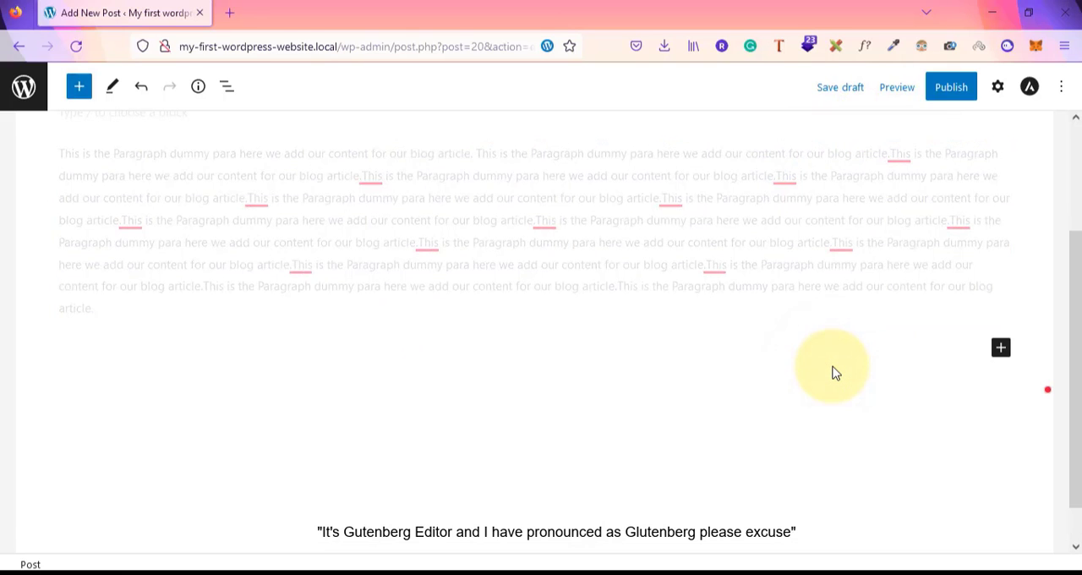
pyautogui.scroll(3, 833, 369)
pyautogui.click(512, 371)
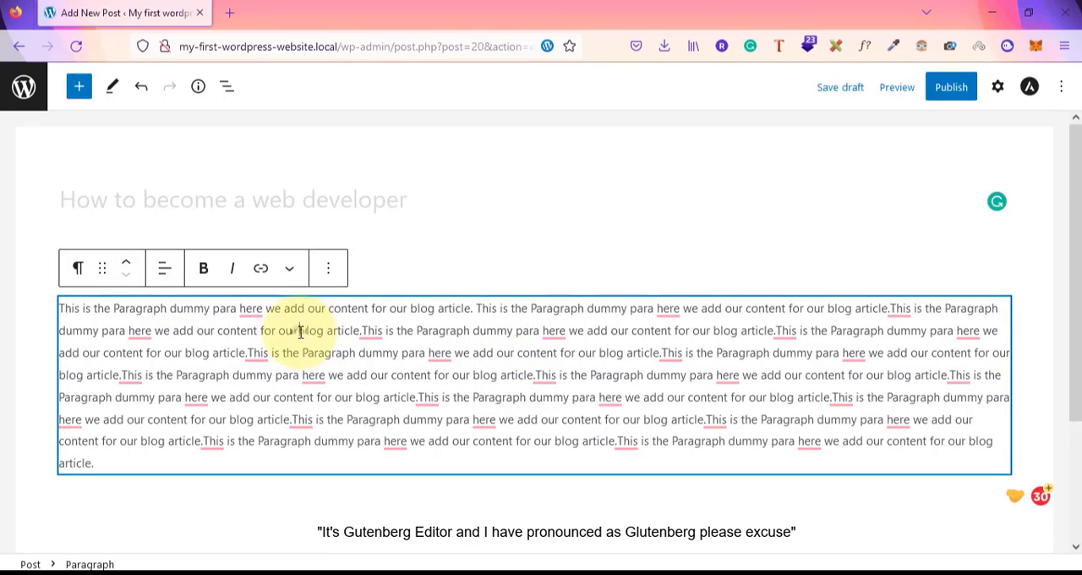
pyautogui.moveTo(300, 331); pyautogui.dragTo(465, 331)
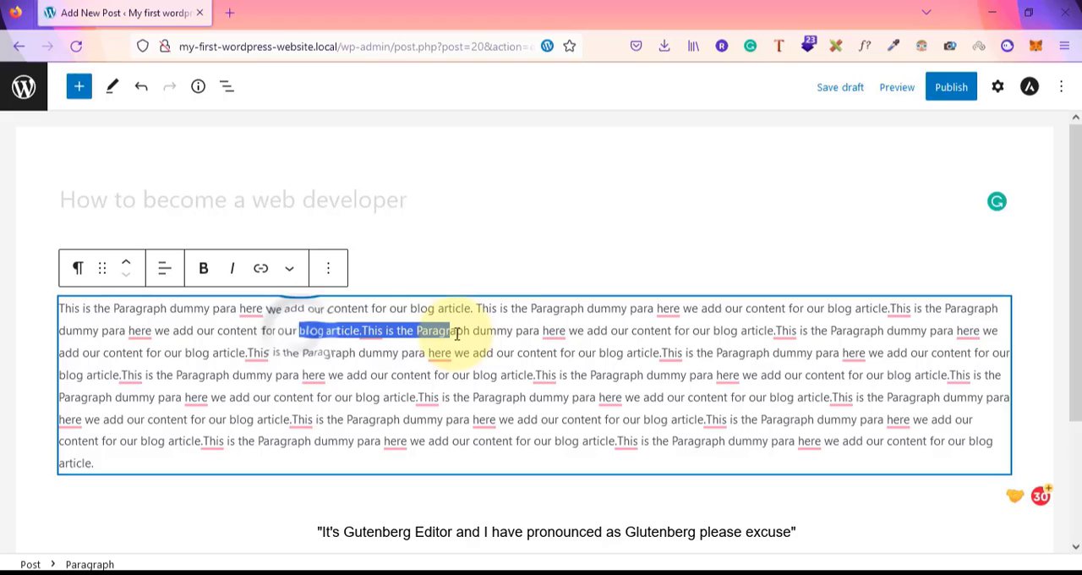
pyautogui.click(207, 275)
pyautogui.click(431, 374)
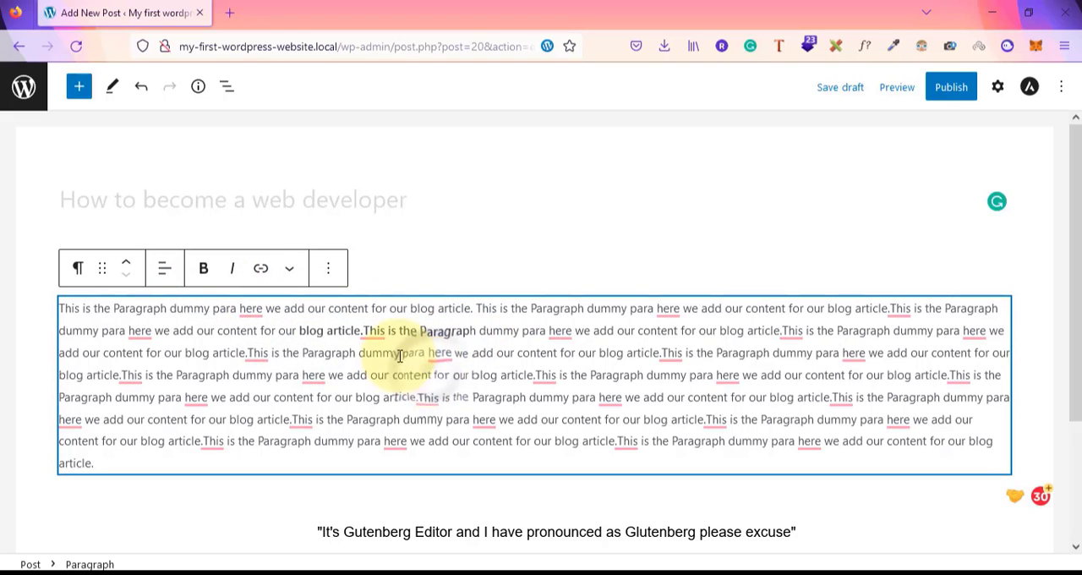
# Italicize the text running from 'blog article.This is the Paragraph' through the following two sentences
pyautogui.click(233, 271)
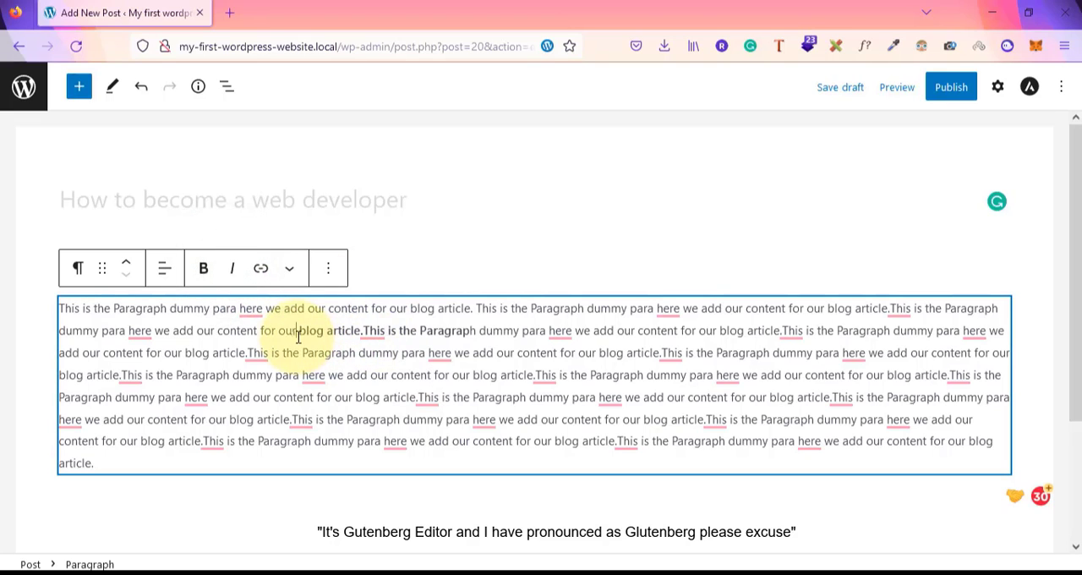
pyautogui.moveTo(297, 336); pyautogui.dragTo(471, 352)
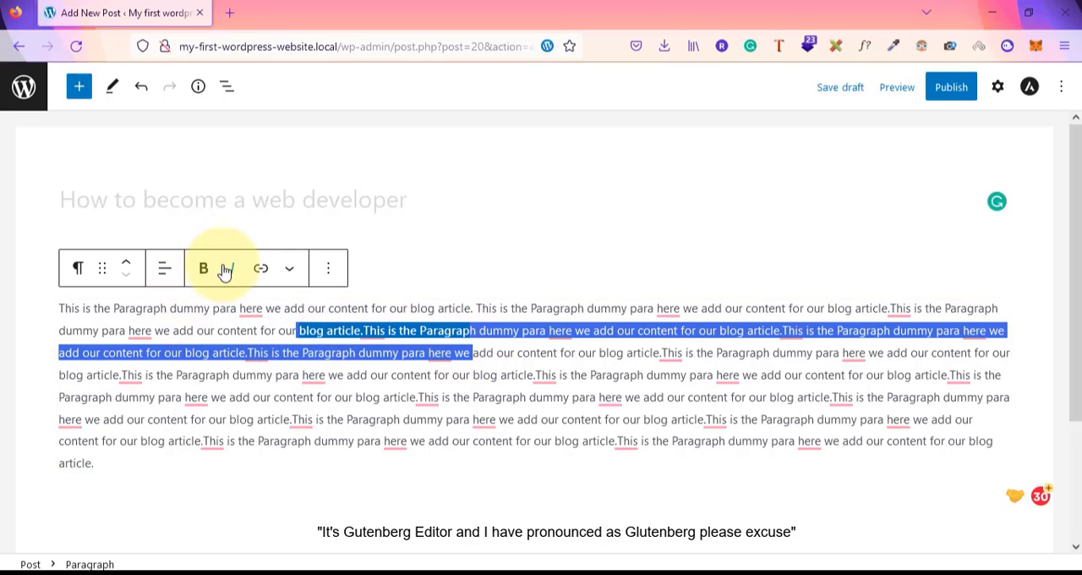
pyautogui.click(231, 268)
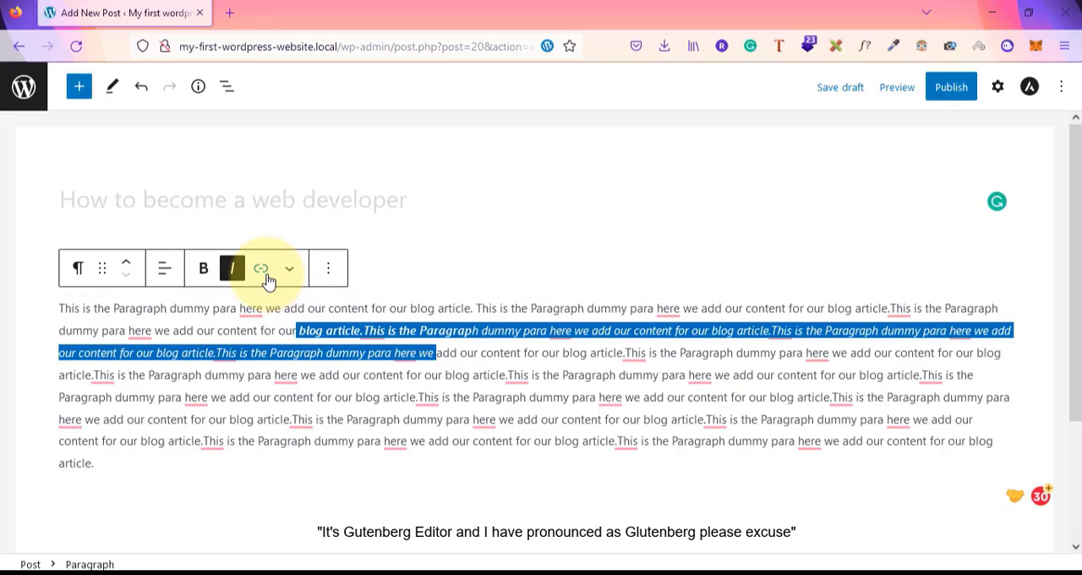
# Open the paragraph's text alignment options and close them without choosing one
pyautogui.click(163, 272)
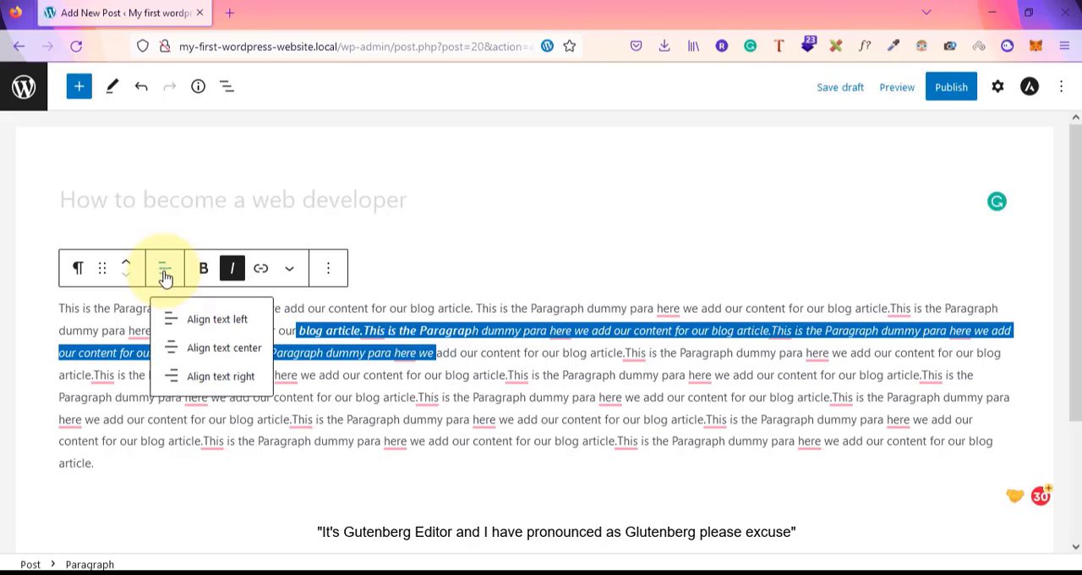
pyautogui.click(104, 366)
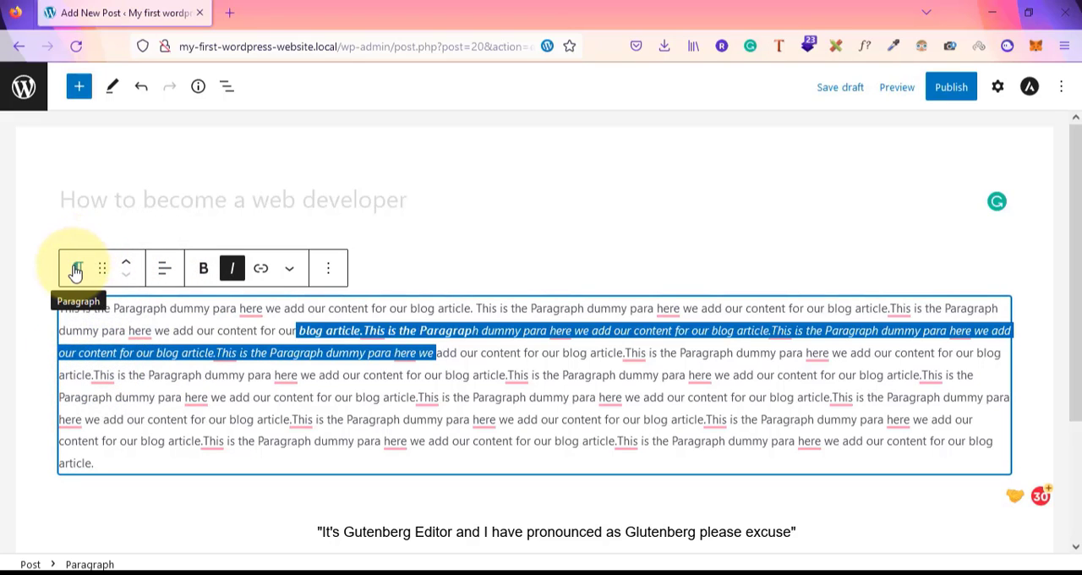
pyautogui.click(598, 225)
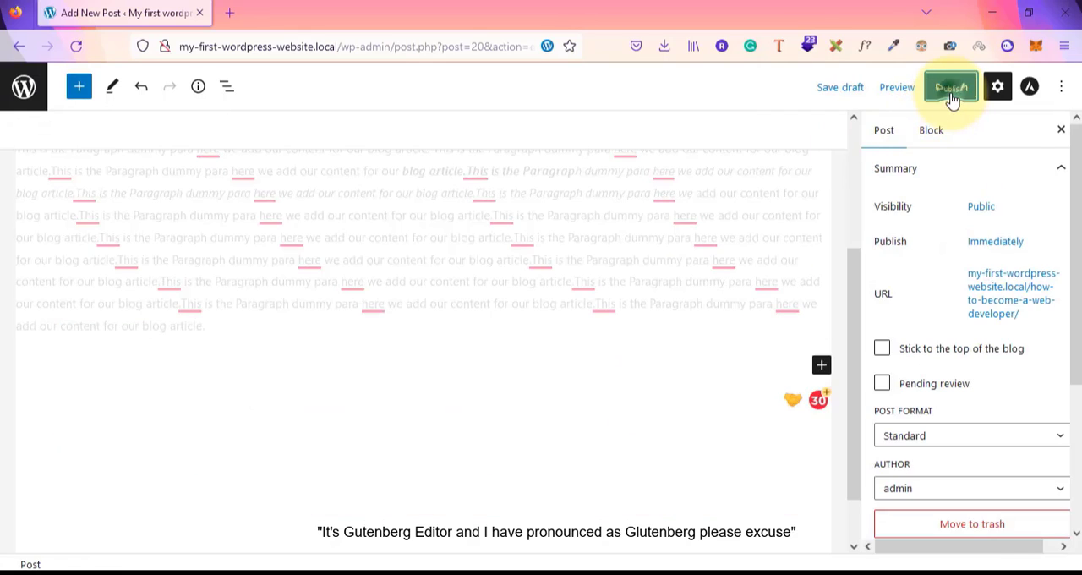
# Publish the post and open the published post in a new browser tab
pyautogui.click(950, 87)
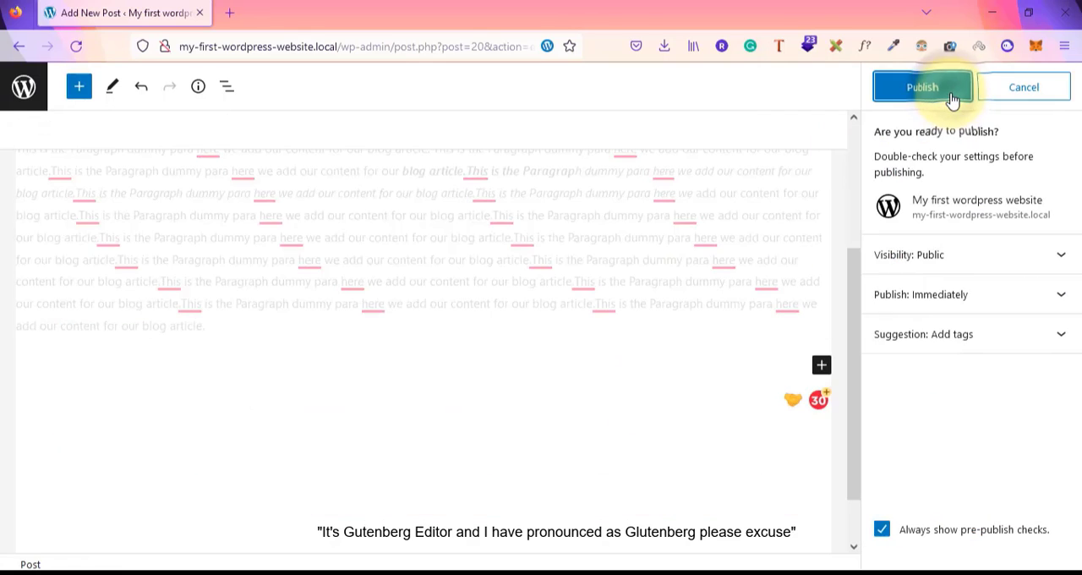
pyautogui.click(952, 99)
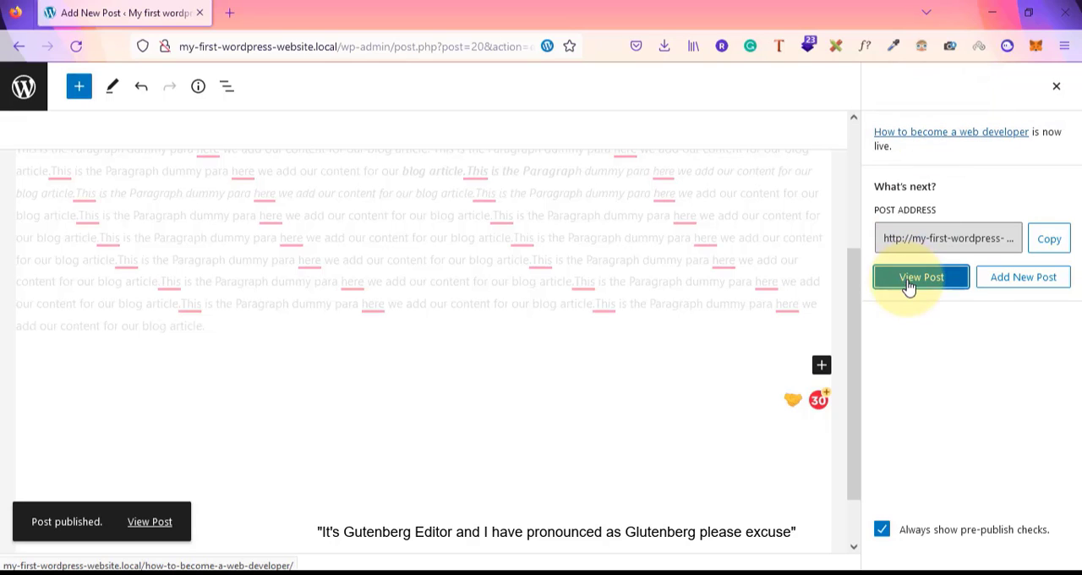
pyautogui.rightClick(909, 280)
pyautogui.click(937, 272)
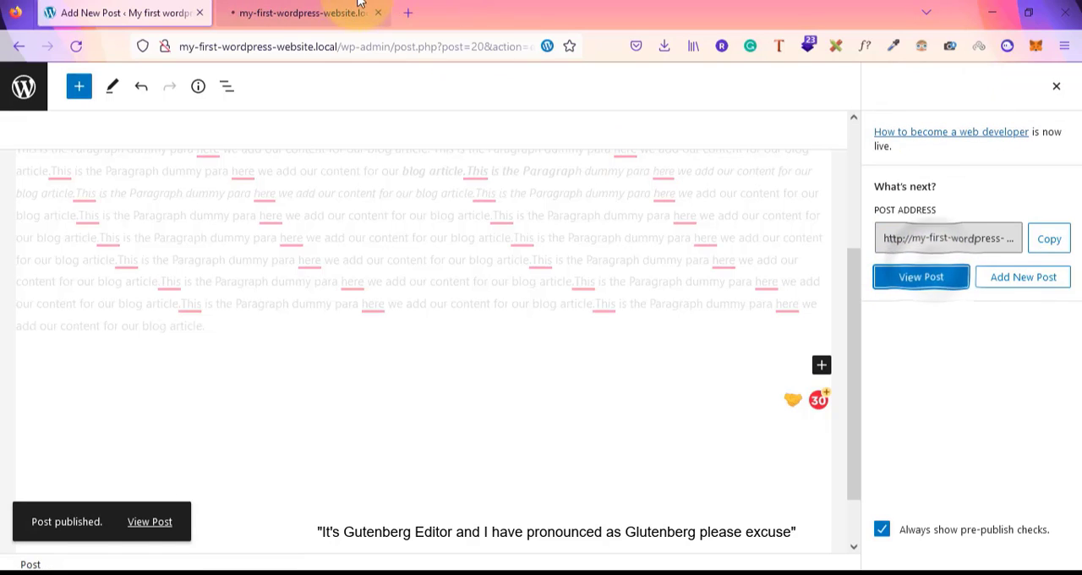
pyautogui.click(350, 10)
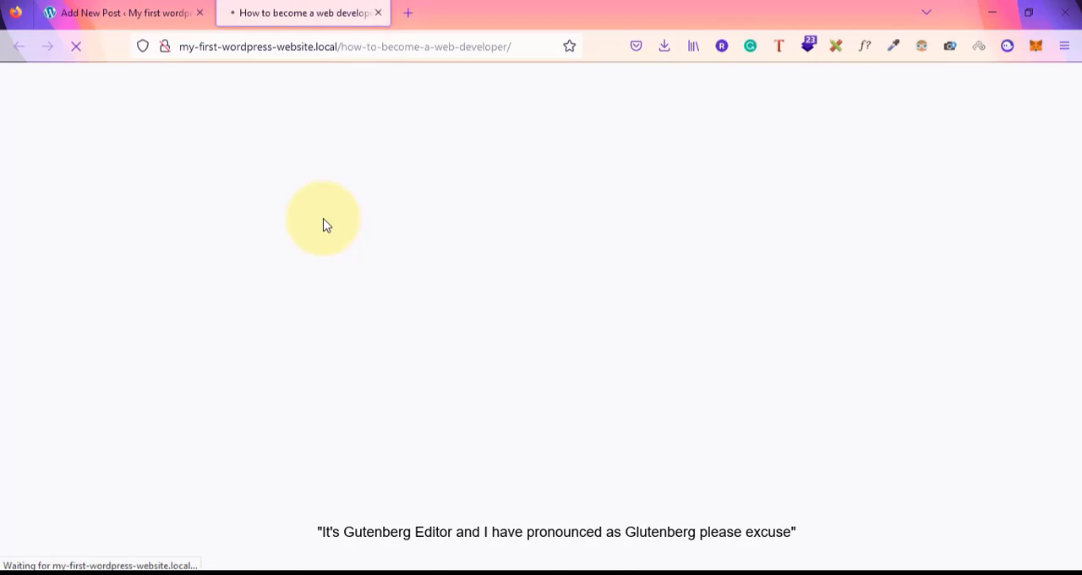
# Review the published post, selecting its title and paragraph text
pyautogui.scroll(-1, 306, 388)
pyautogui.scroll(-10, 307, 388)
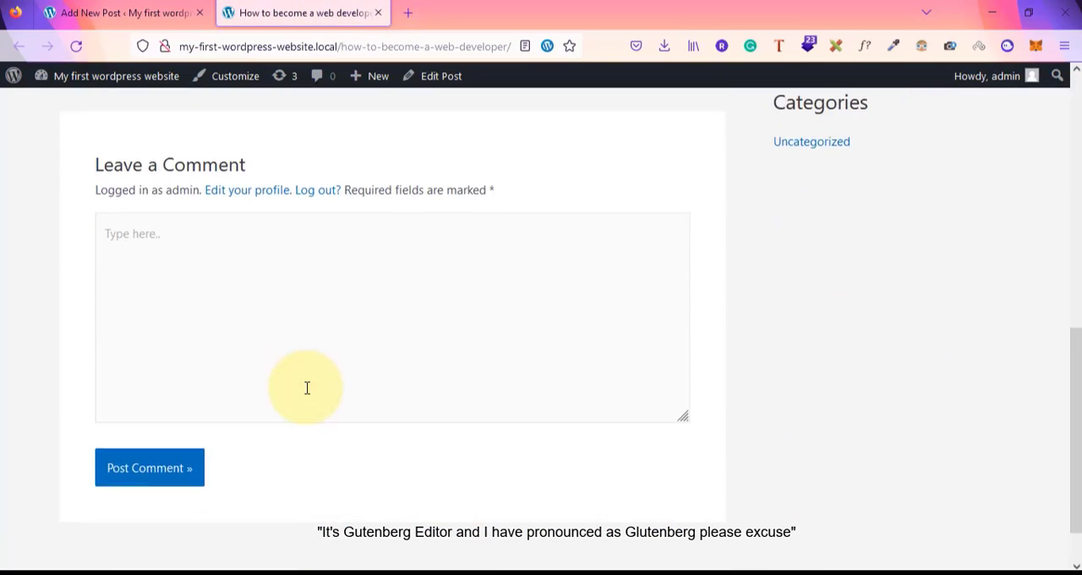
pyautogui.scroll(10, 307, 387)
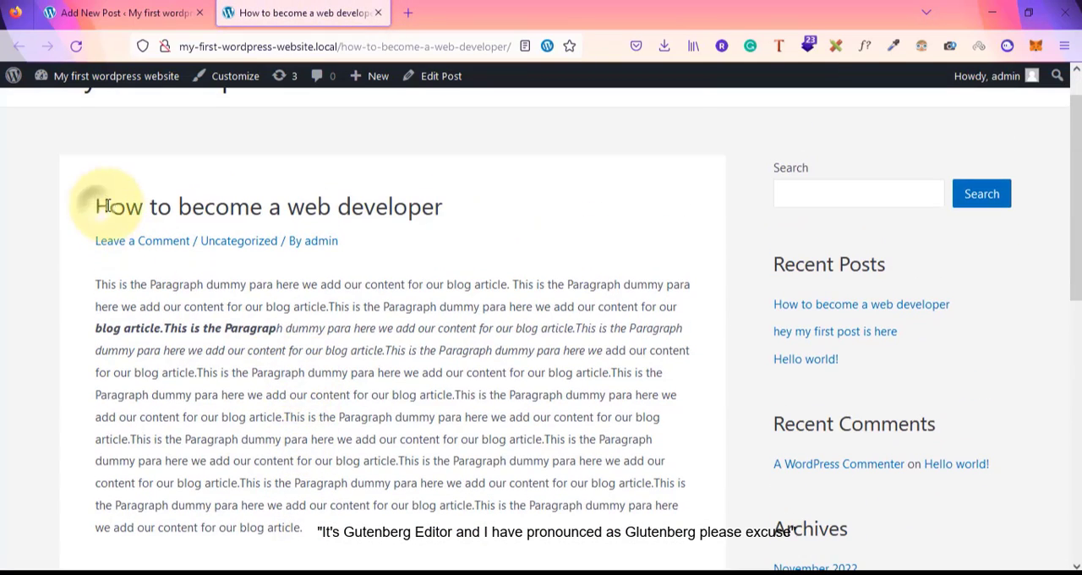
pyautogui.moveTo(95, 207); pyautogui.dragTo(532, 220)
pyautogui.click(103, 284)
pyautogui.moveTo(103, 284); pyautogui.dragTo(358, 489)
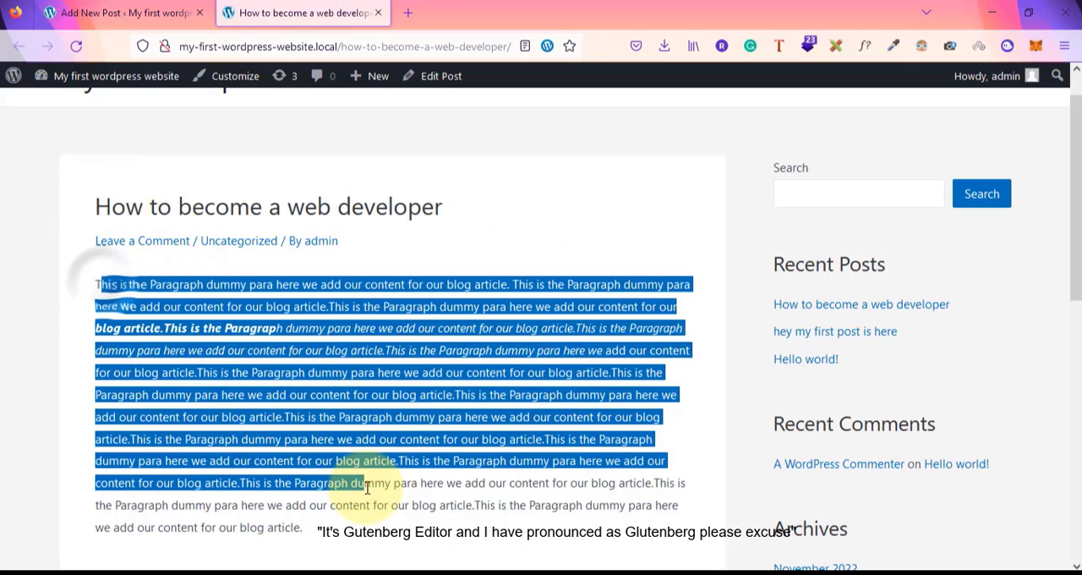
# Return to the editor, close the publish panel, and add an Image block below the paragraph
pyautogui.click(147, 30)
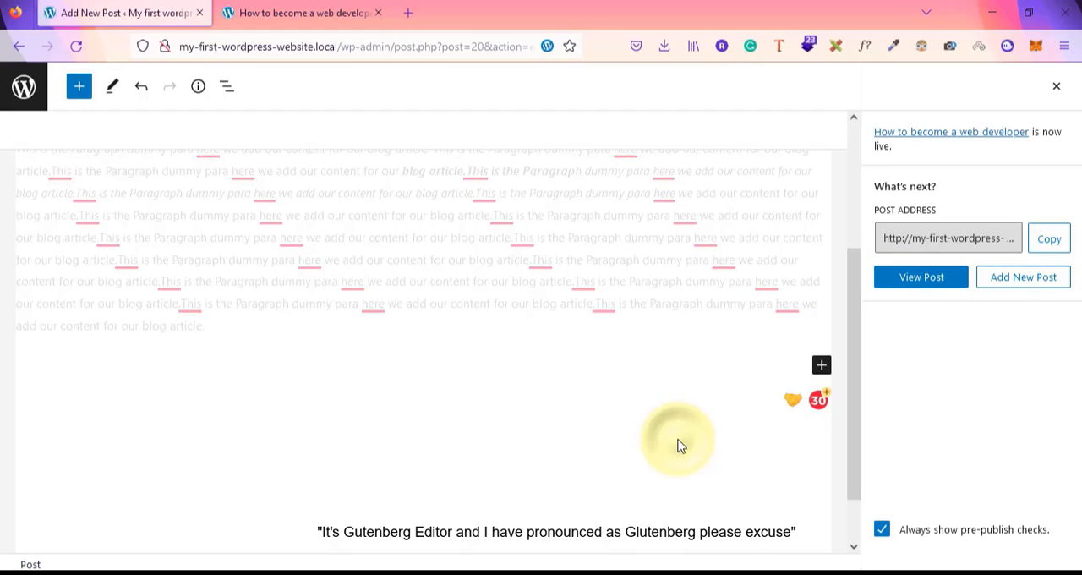
pyautogui.click(1055, 87)
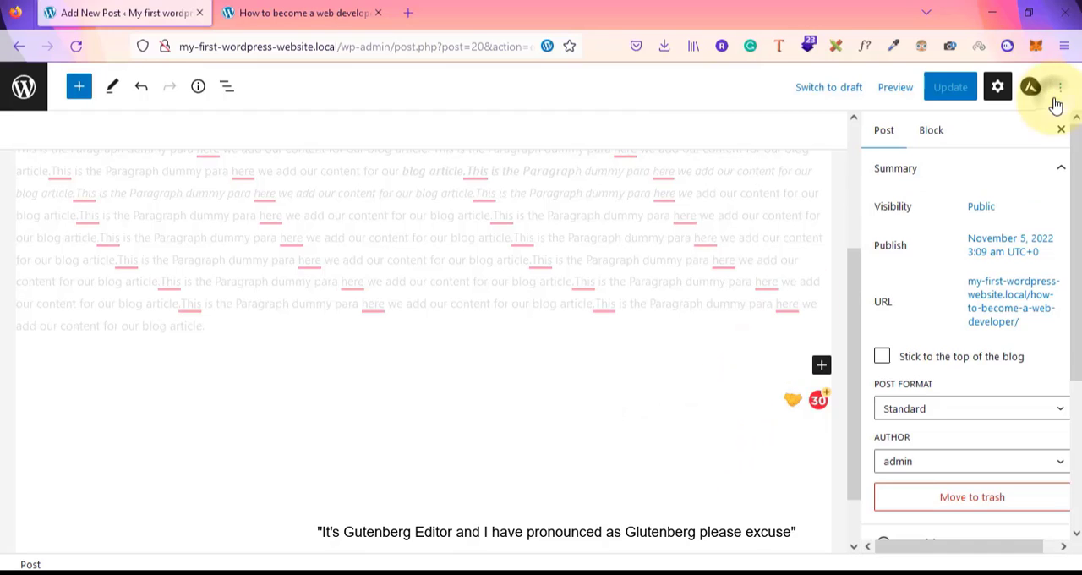
pyautogui.click(821, 365)
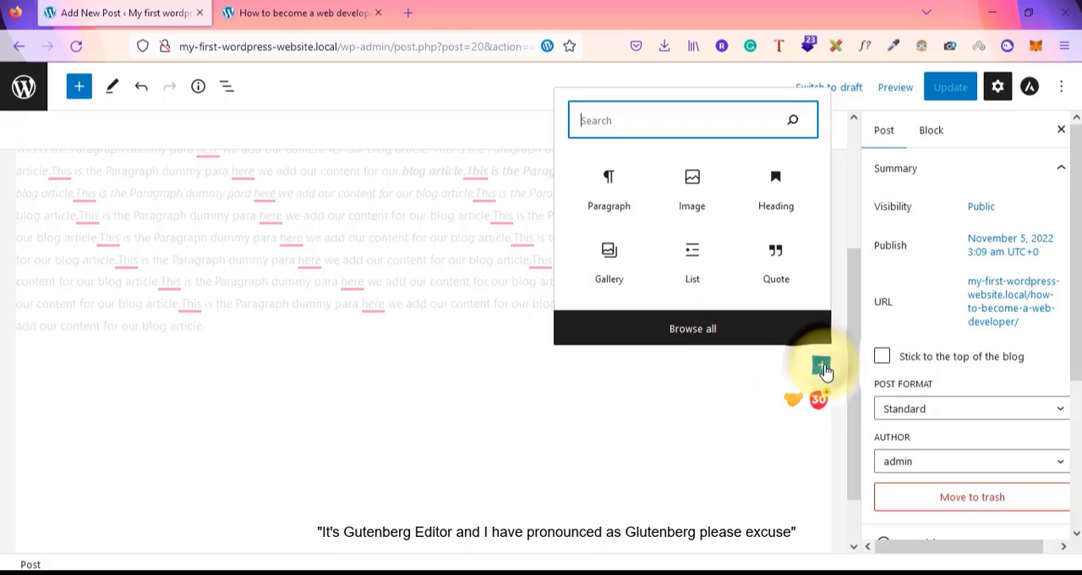
pyautogui.click(692, 188)
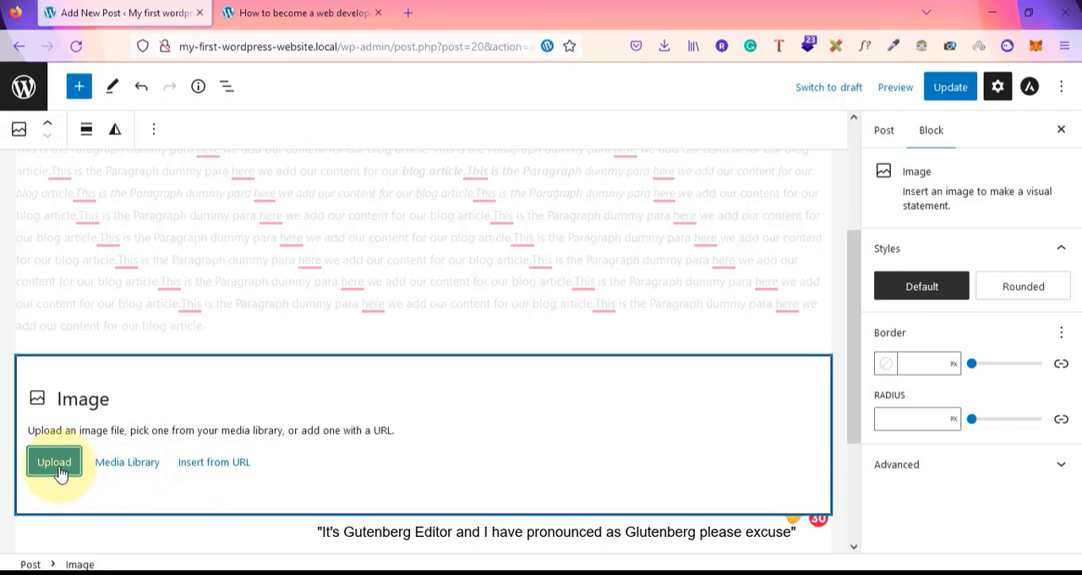
pyautogui.click(119, 466)
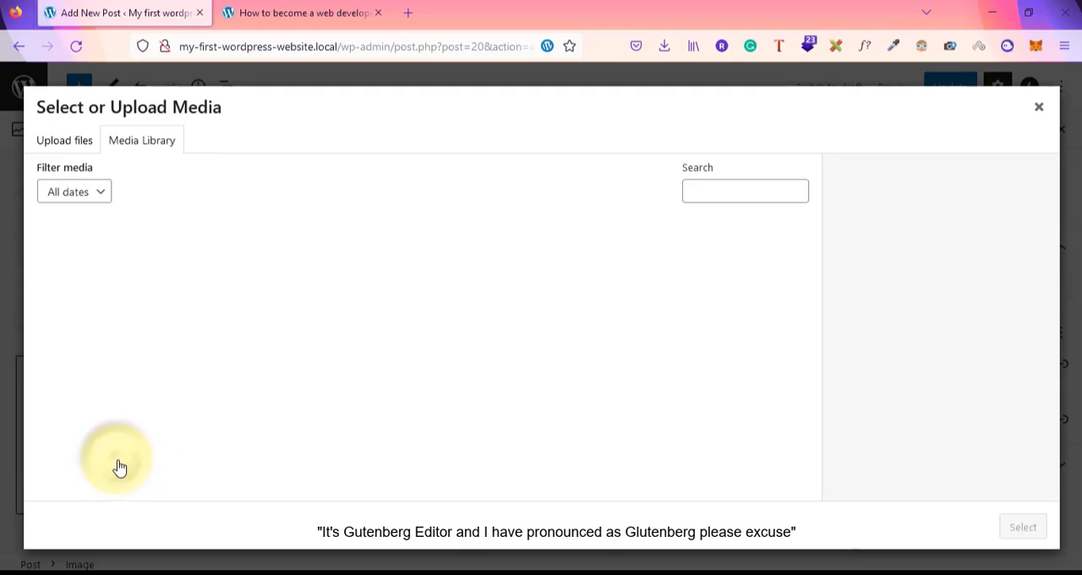
pyautogui.click(66, 145)
pyautogui.click(554, 350)
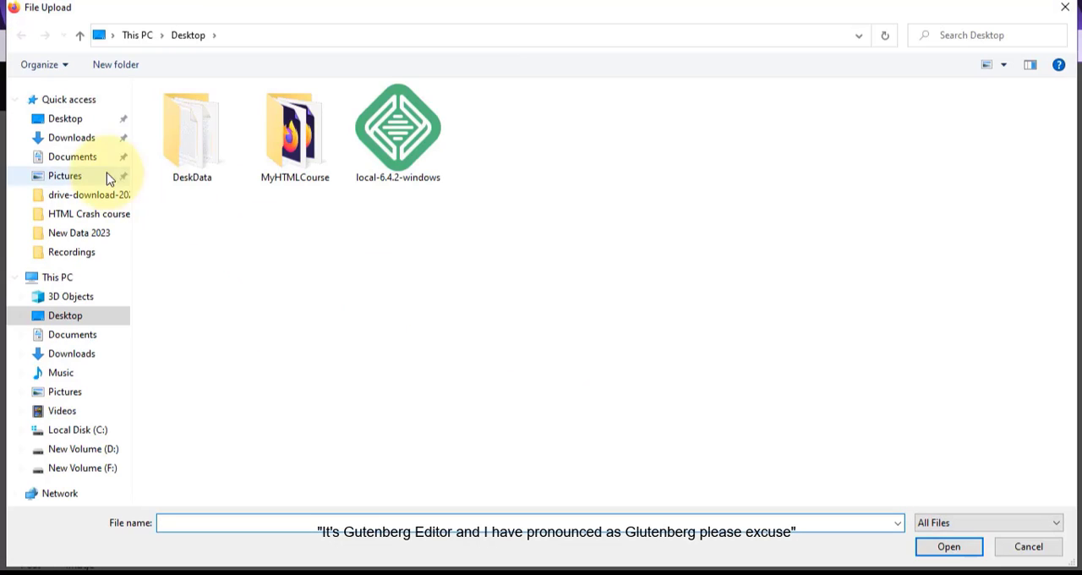
pyautogui.click(71, 138)
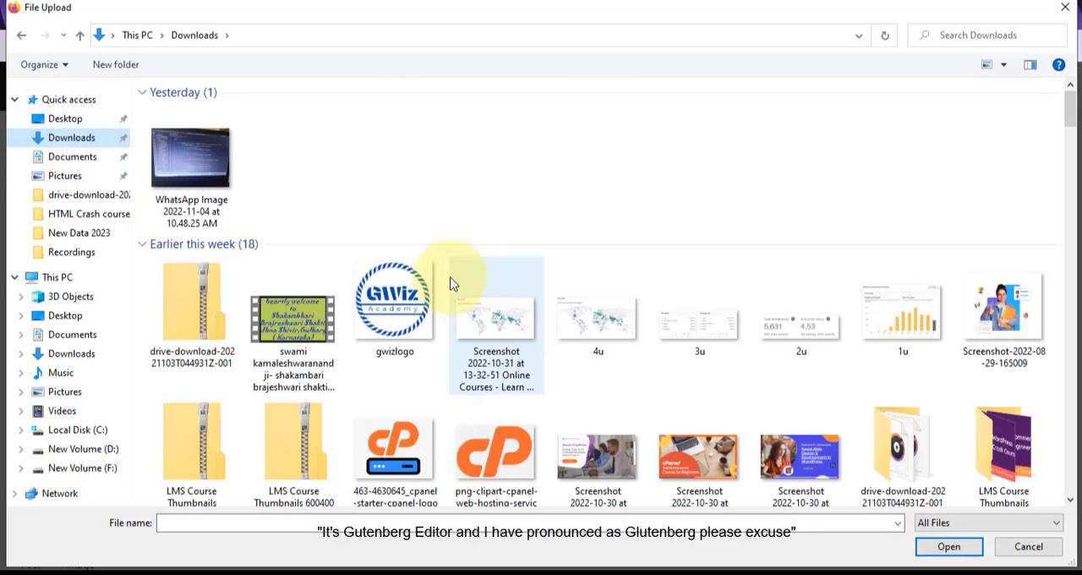
pyautogui.click(1034, 290)
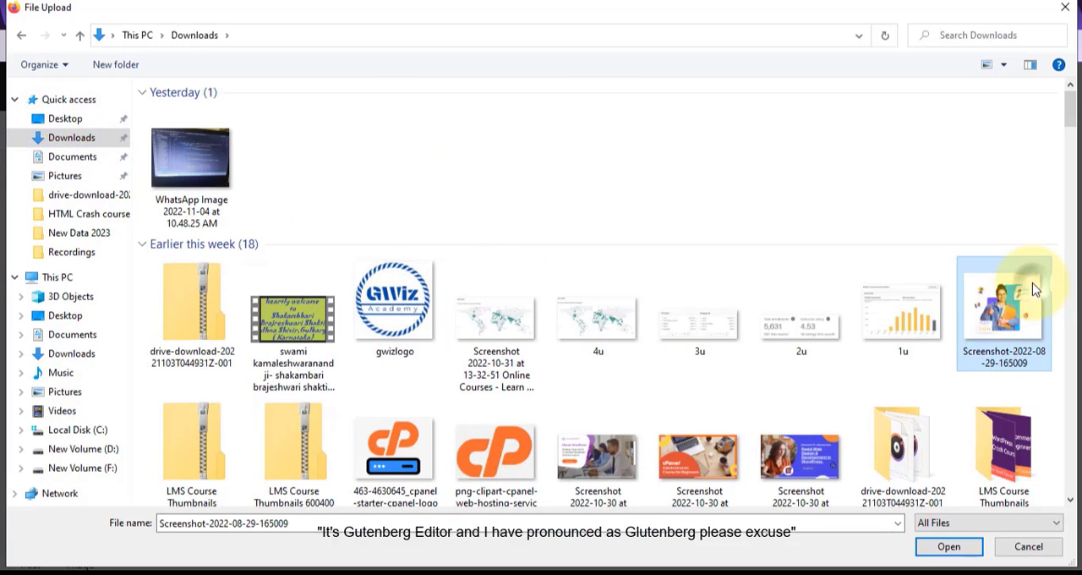
pyautogui.click(944, 547)
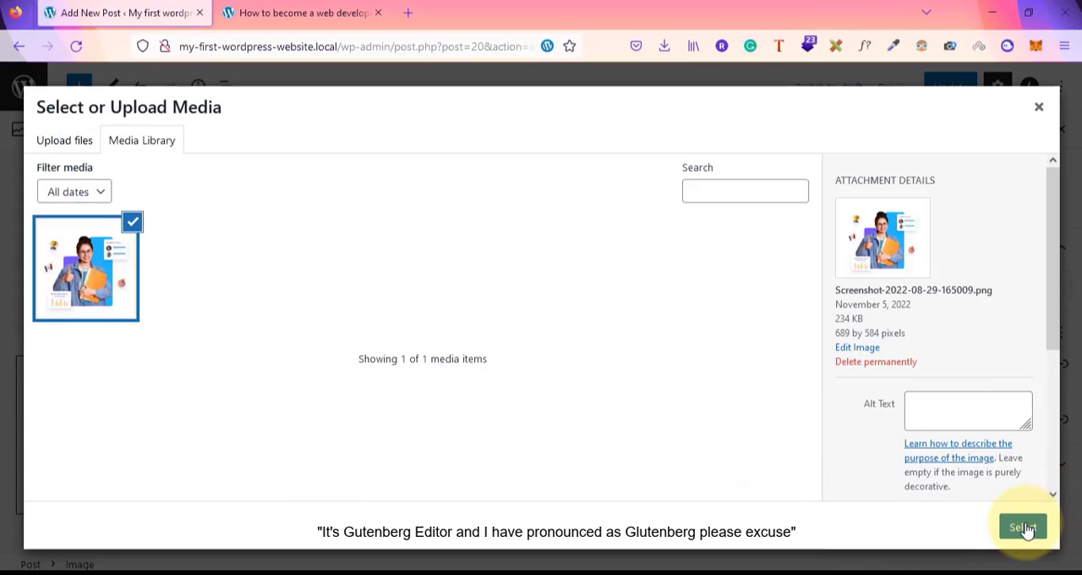
pyautogui.click(1023, 527)
# Update the published post with the added image
pyautogui.scroll(-5, 475, 417)
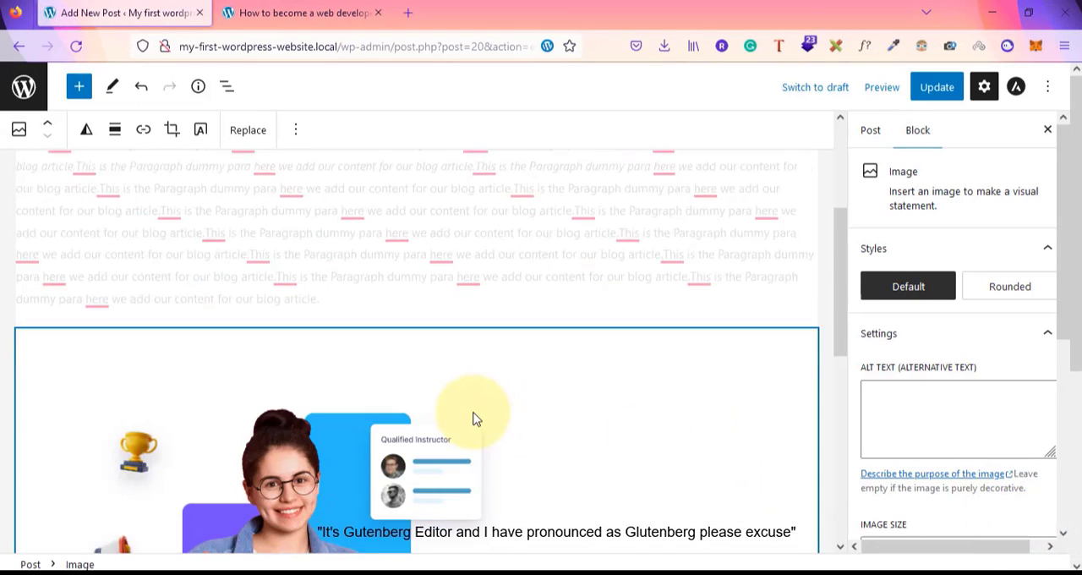
pyautogui.scroll(3, 346, 353)
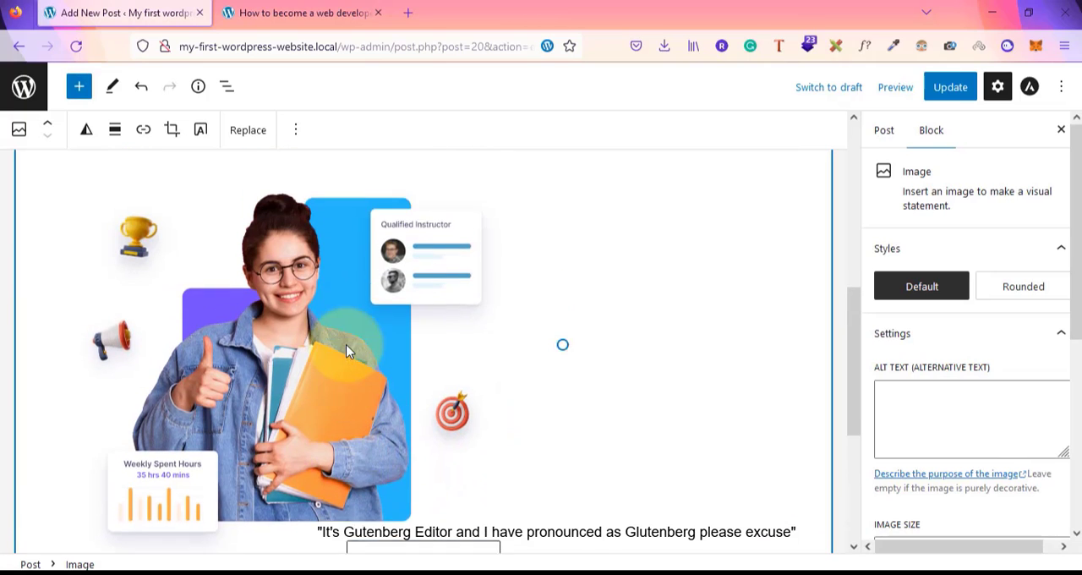
pyautogui.scroll(-1, 346, 352)
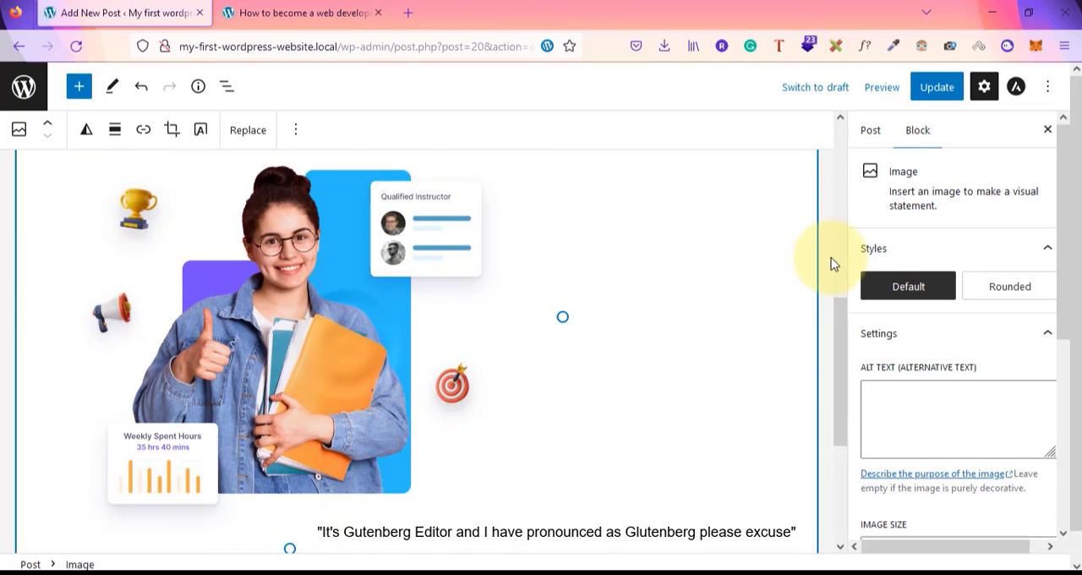
pyautogui.click(943, 108)
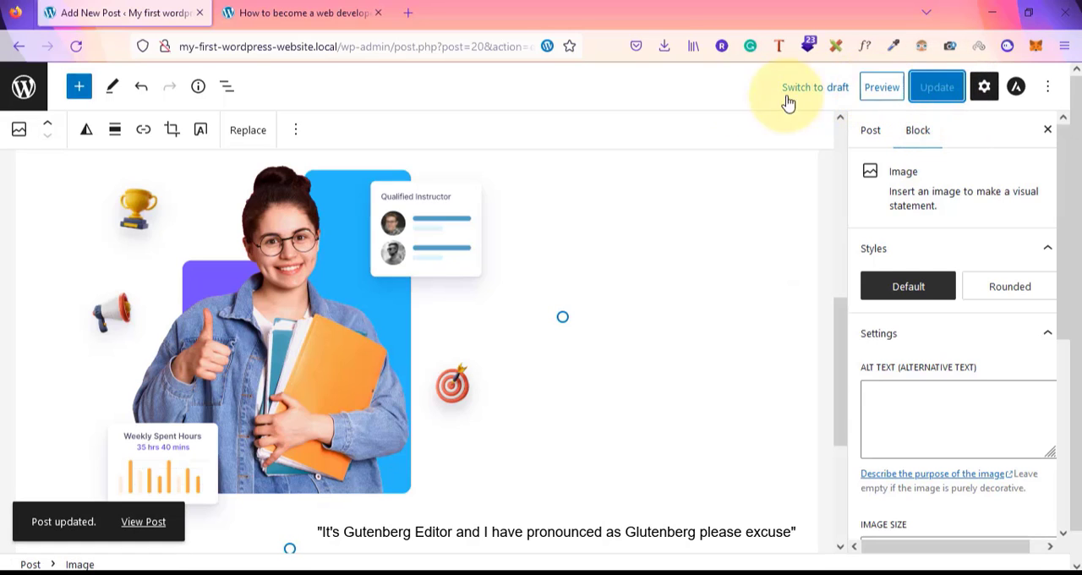
# Reload the published post's tab and scroll through the post to check the image
pyautogui.click(380, 7)
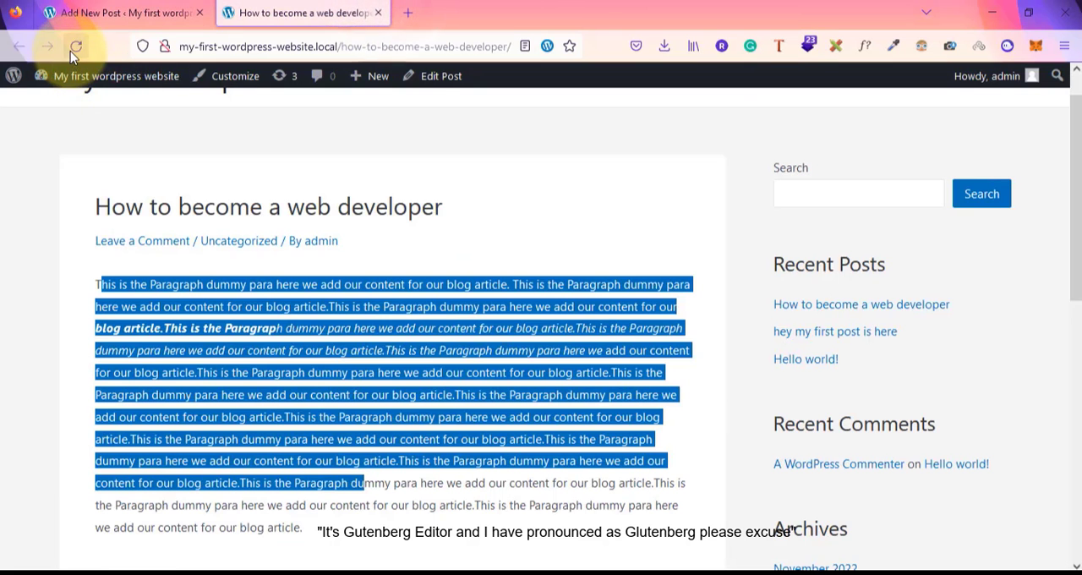
pyautogui.click(74, 48)
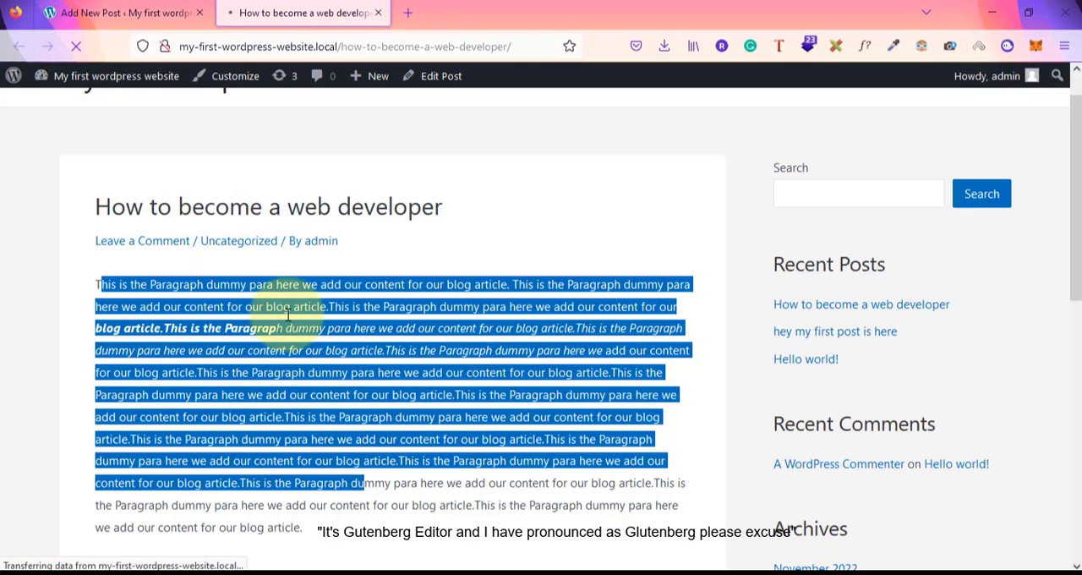
pyautogui.scroll(-7, 288, 314)
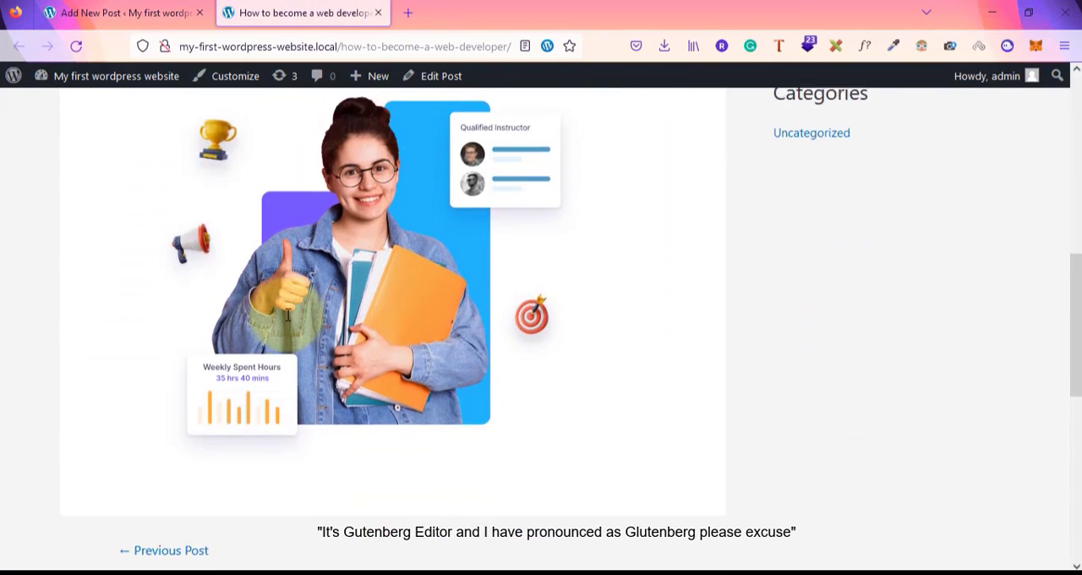
pyautogui.scroll(2, 297, 201)
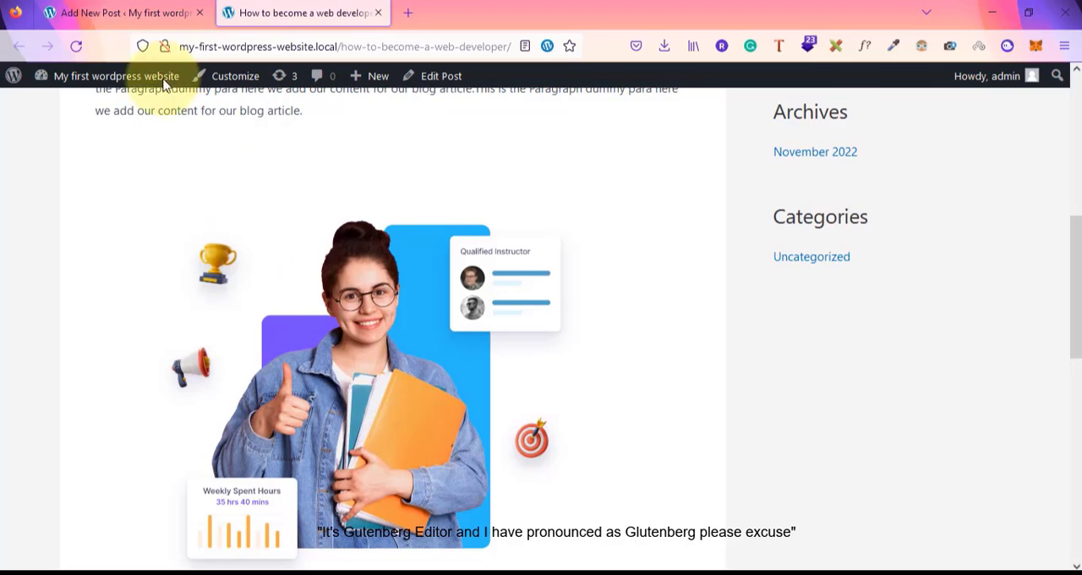
pyautogui.scroll(3, 177, 315)
pyautogui.scroll(1, 178, 315)
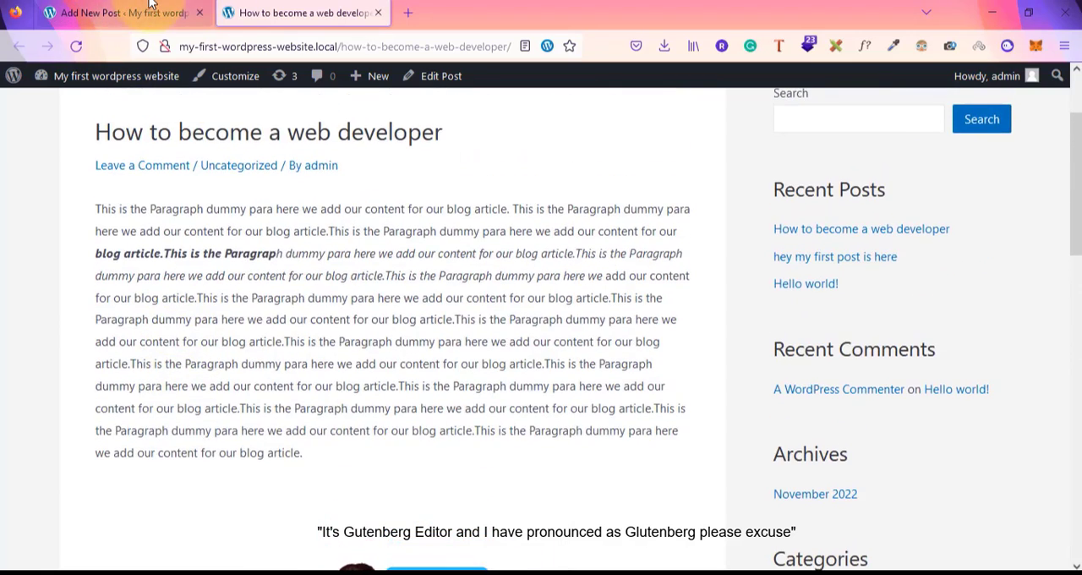
# Return to the post editor and browse the full block library below the post's image
pyautogui.click(123, 13)
pyautogui.scroll(-2, 378, 389)
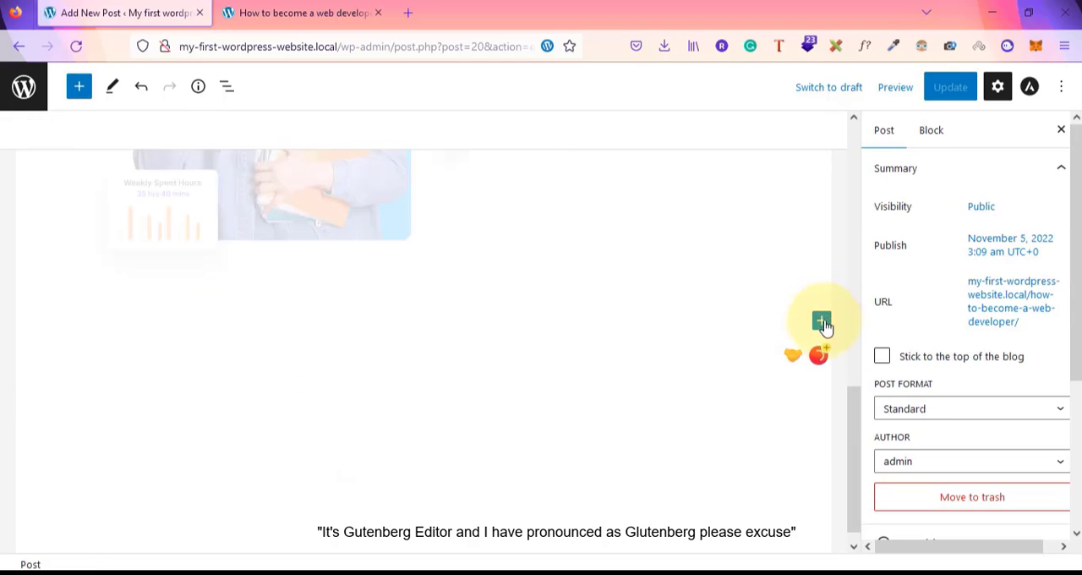
pyautogui.click(821, 323)
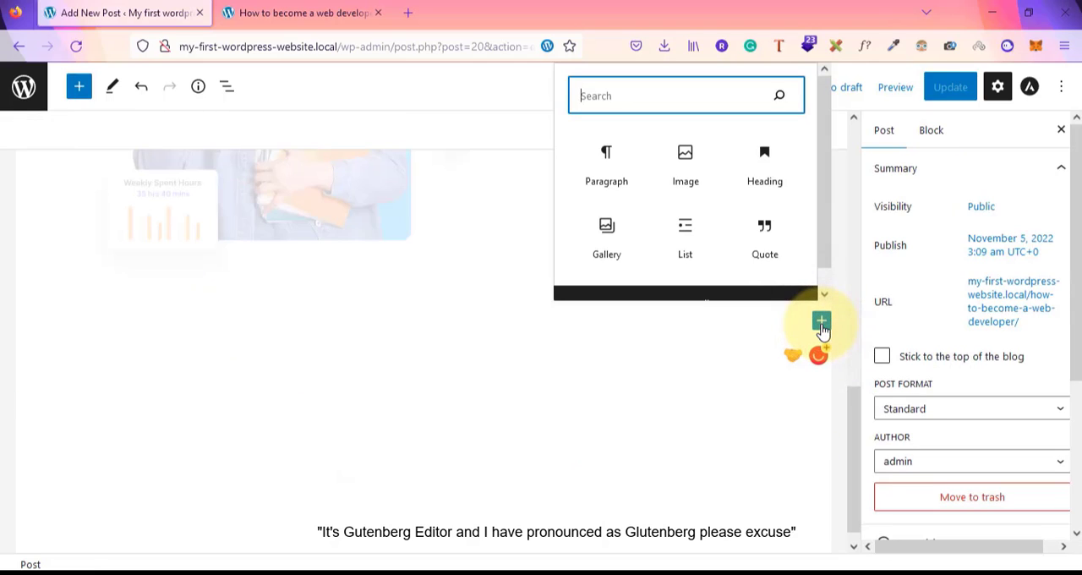
pyautogui.scroll(-1, 708, 262)
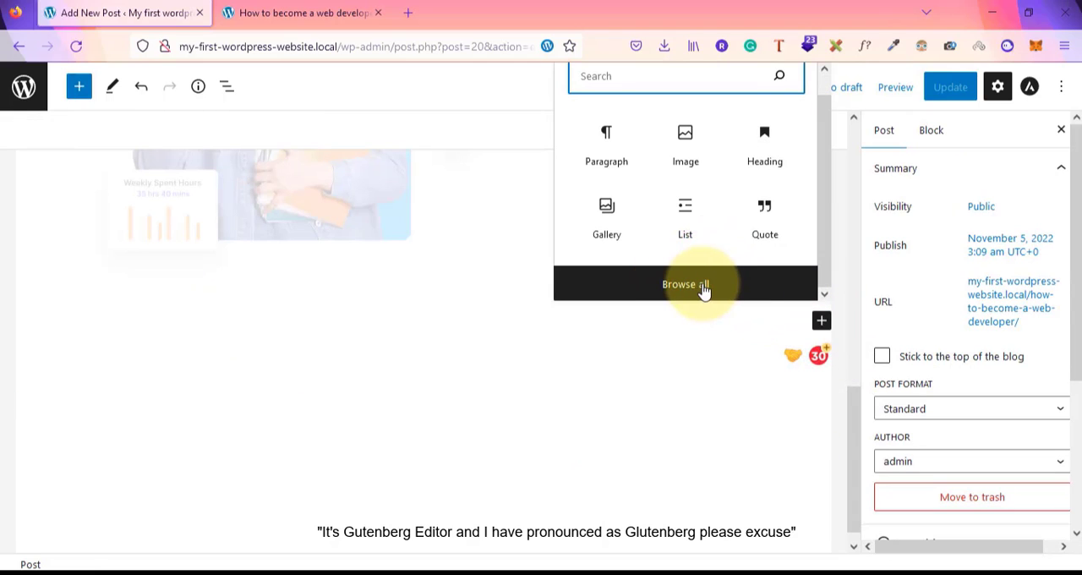
pyautogui.click(685, 284)
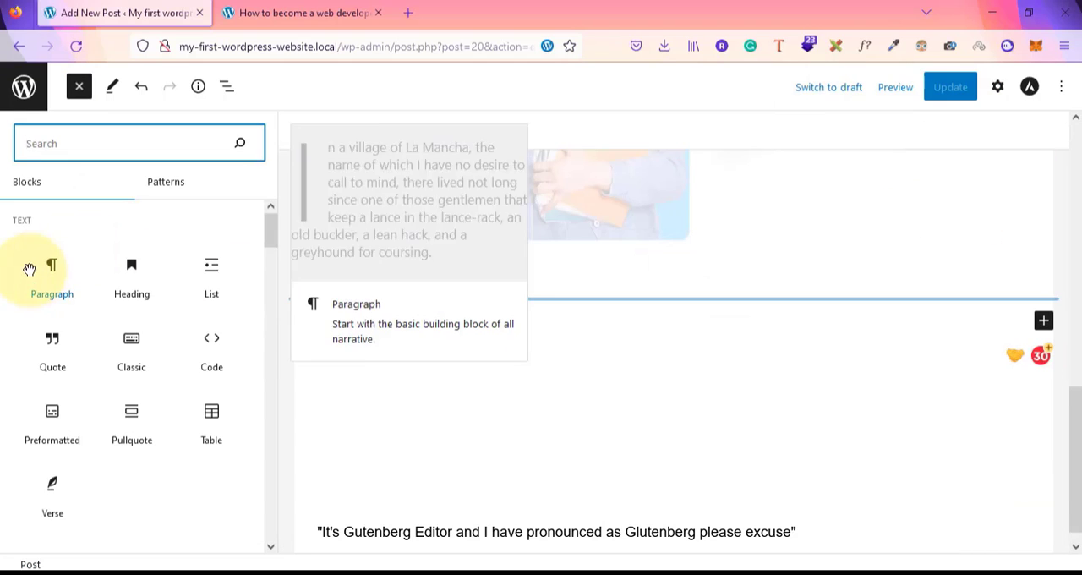
pyautogui.scroll(-10, 147, 389)
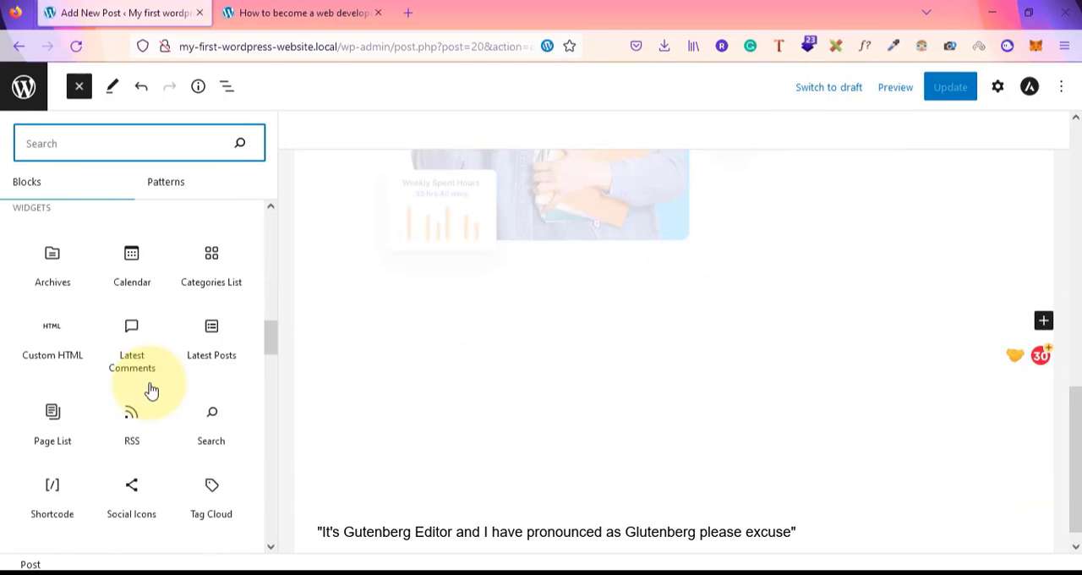
pyautogui.scroll(-15, 150, 389)
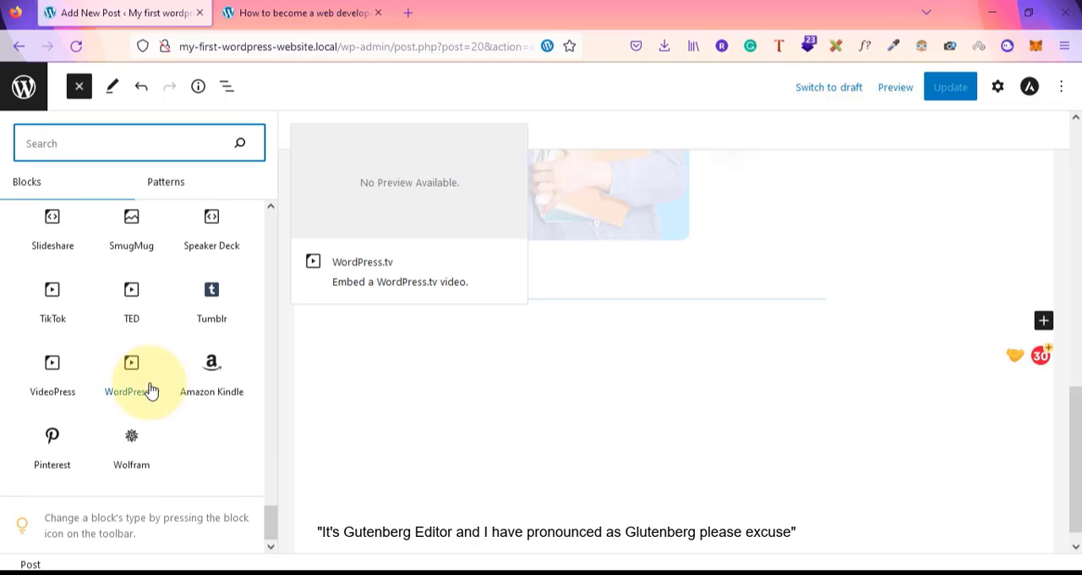
pyautogui.scroll(20, 150, 389)
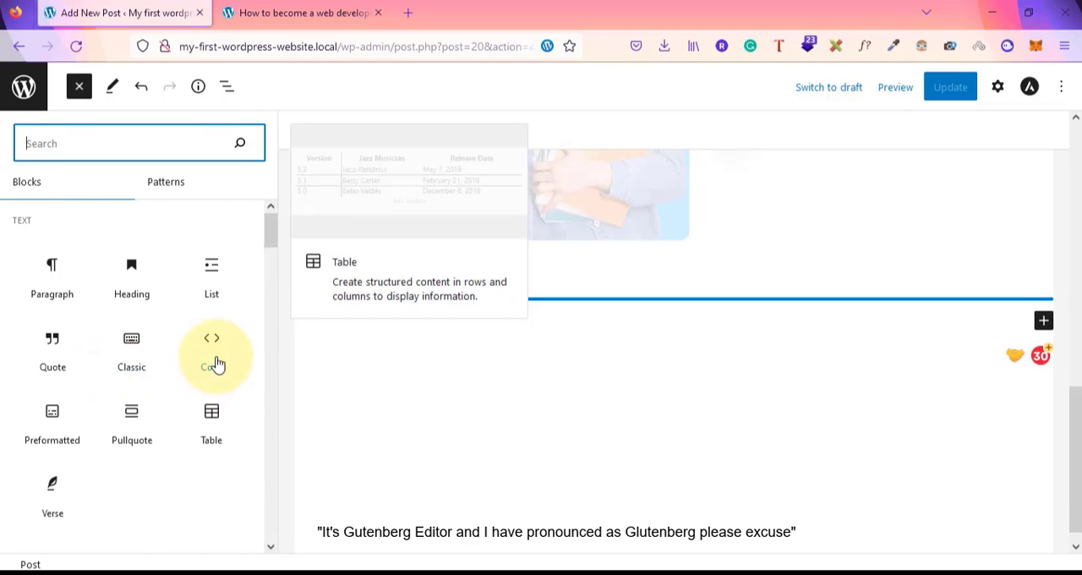
pyautogui.scroll(-4, 156, 404)
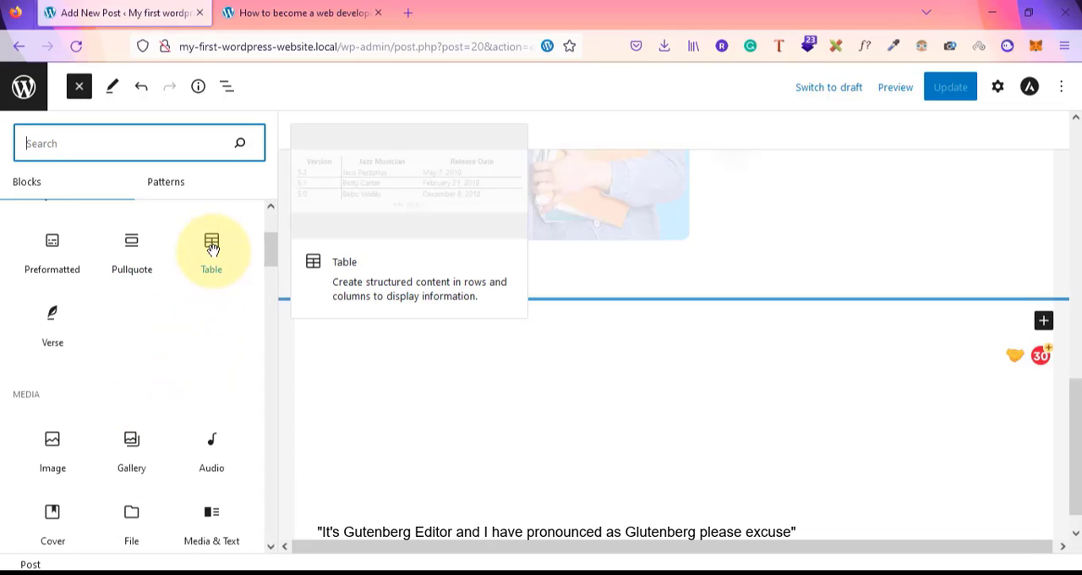
pyautogui.scroll(-2, 135, 355)
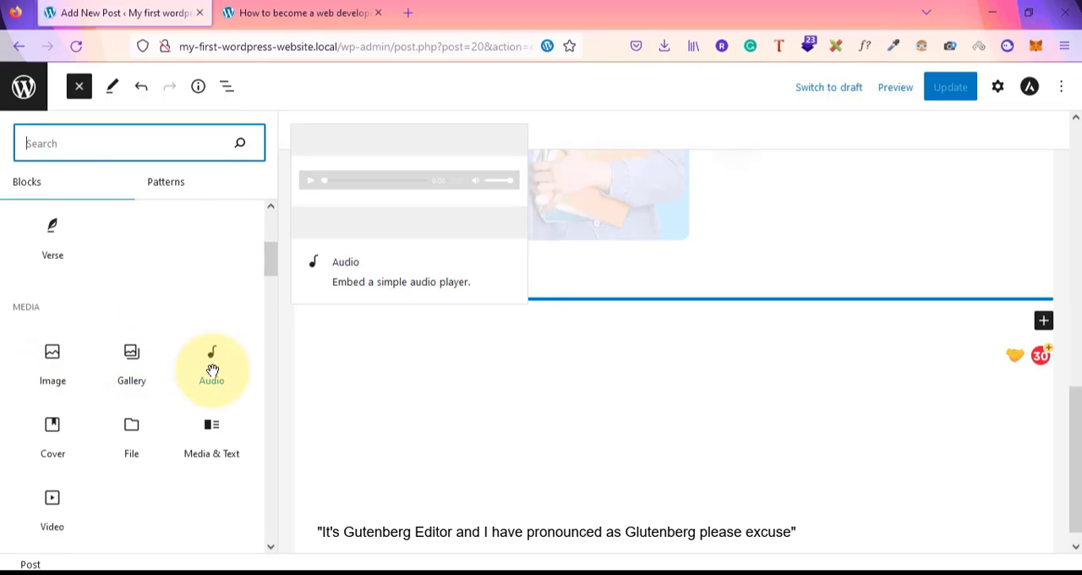
pyautogui.scroll(-3, 93, 415)
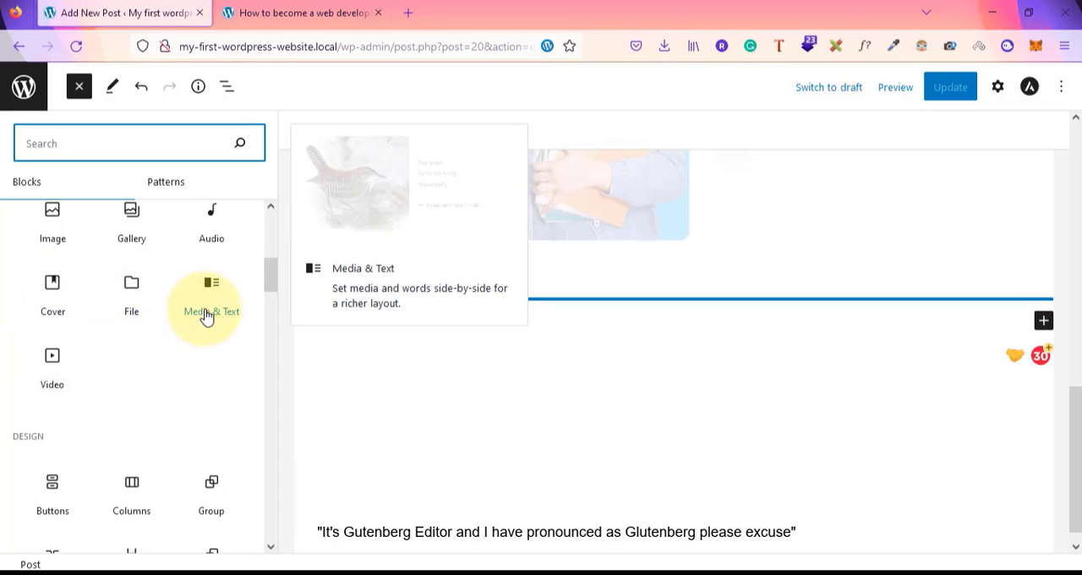
pyautogui.scroll(-5, 91, 414)
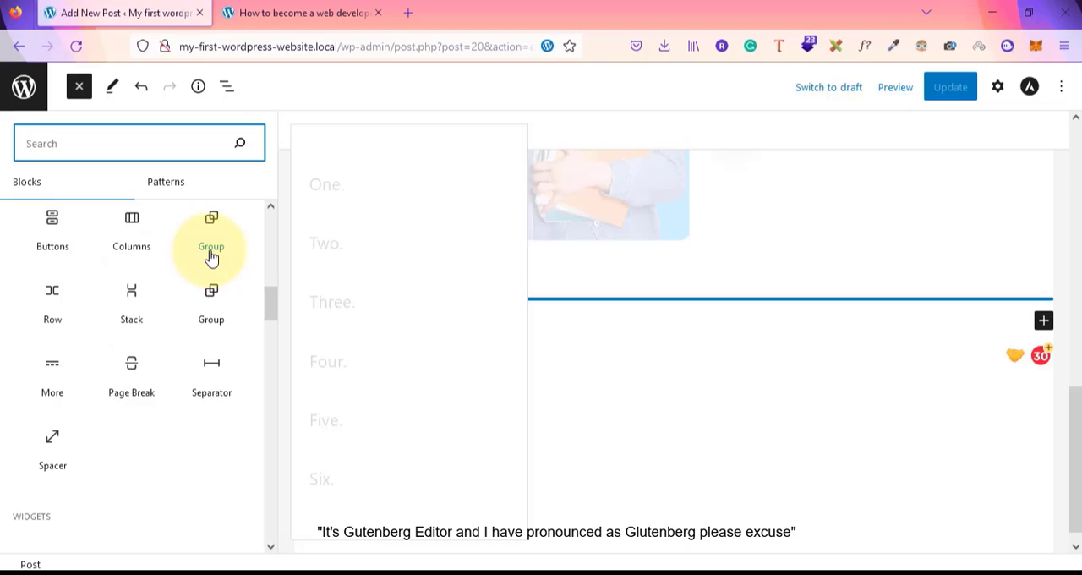
# Insert a Columns block below the image using the 50 / 50 layout
pyautogui.click(124, 232)
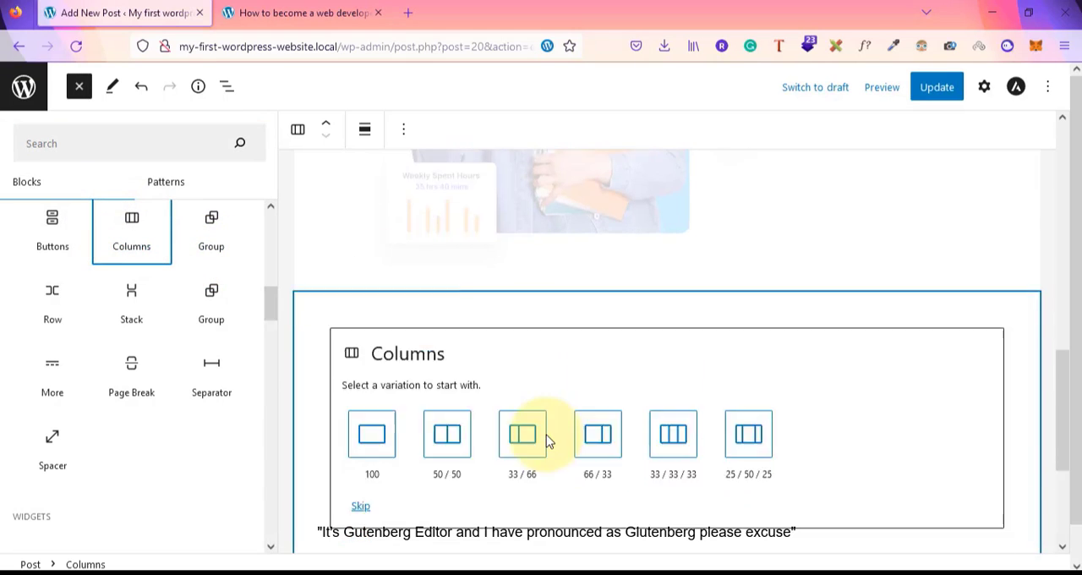
pyautogui.scroll(-3, 547, 440)
pyautogui.scroll(1, 547, 440)
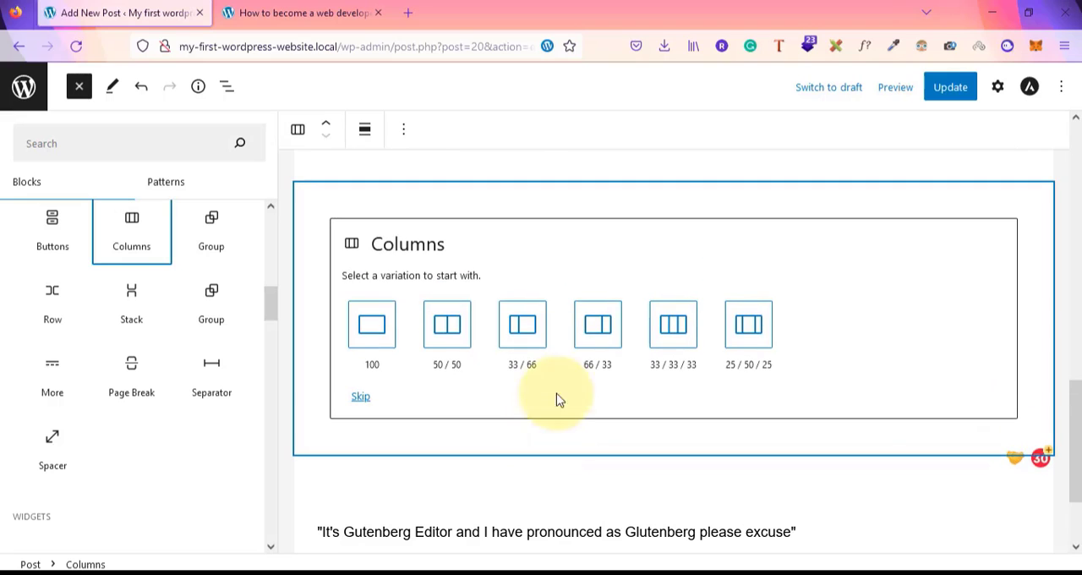
pyautogui.click(451, 330)
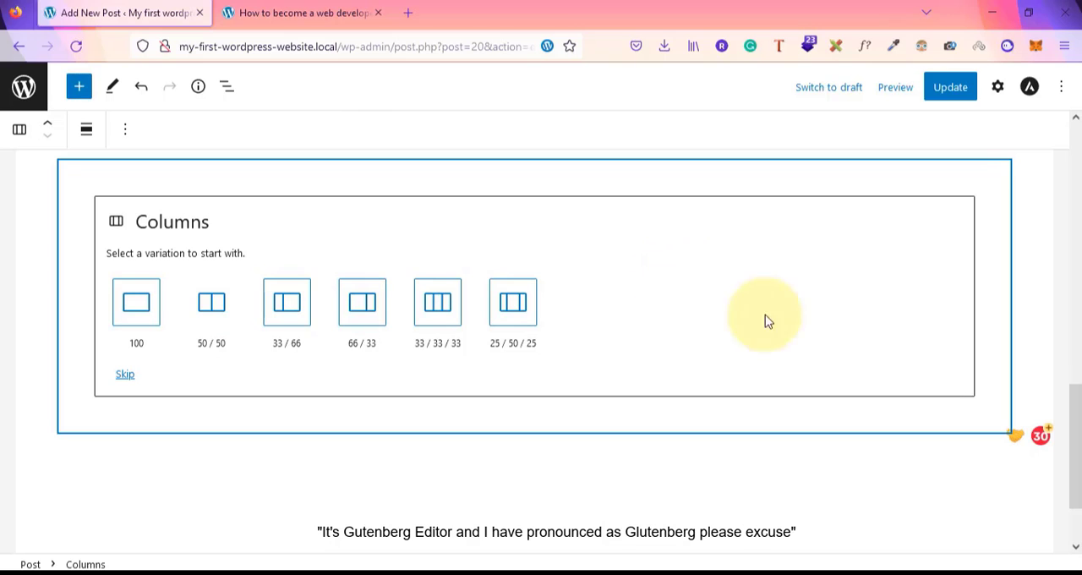
pyautogui.click(201, 295)
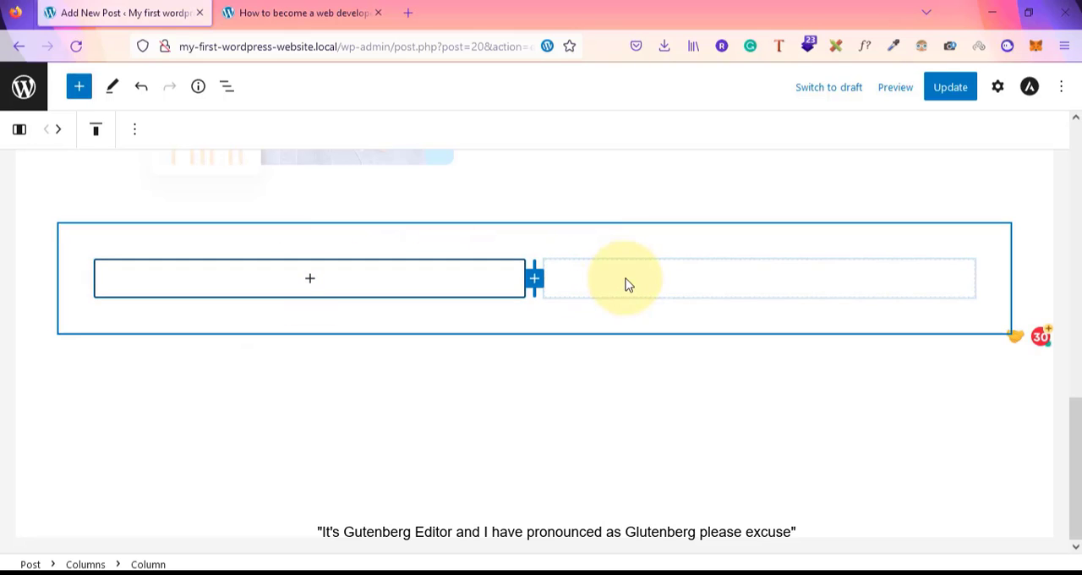
# Add an Image block in the left column and upload academy-logo from Downloads into it
pyautogui.click(311, 281)
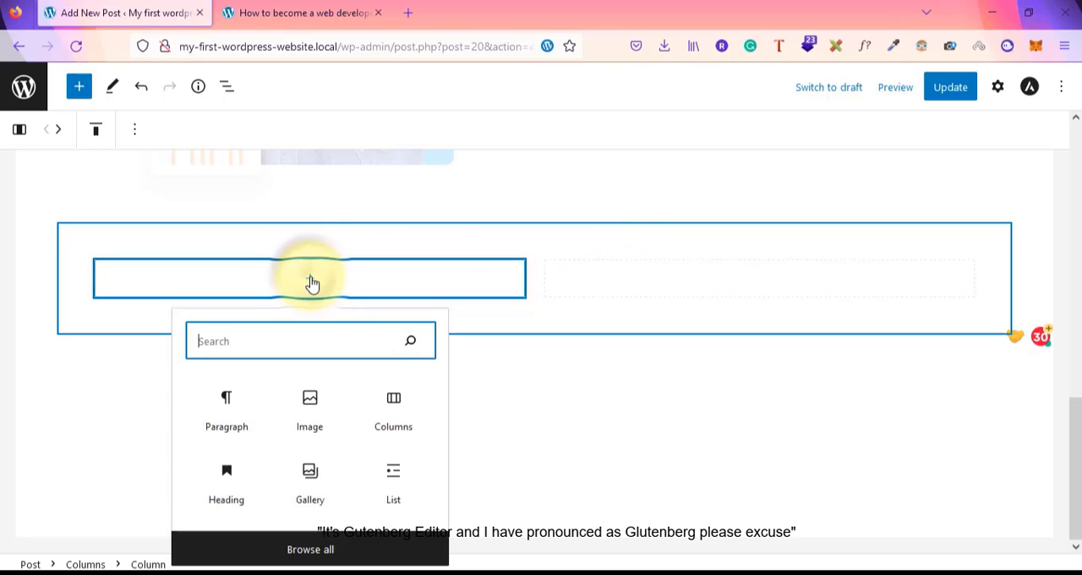
pyautogui.click(315, 412)
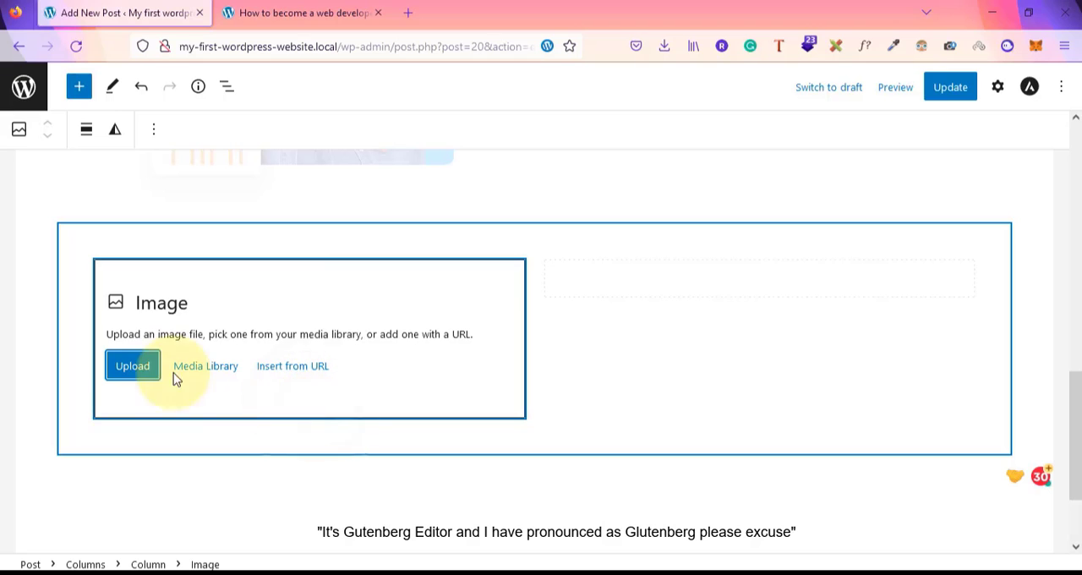
pyautogui.click(121, 365)
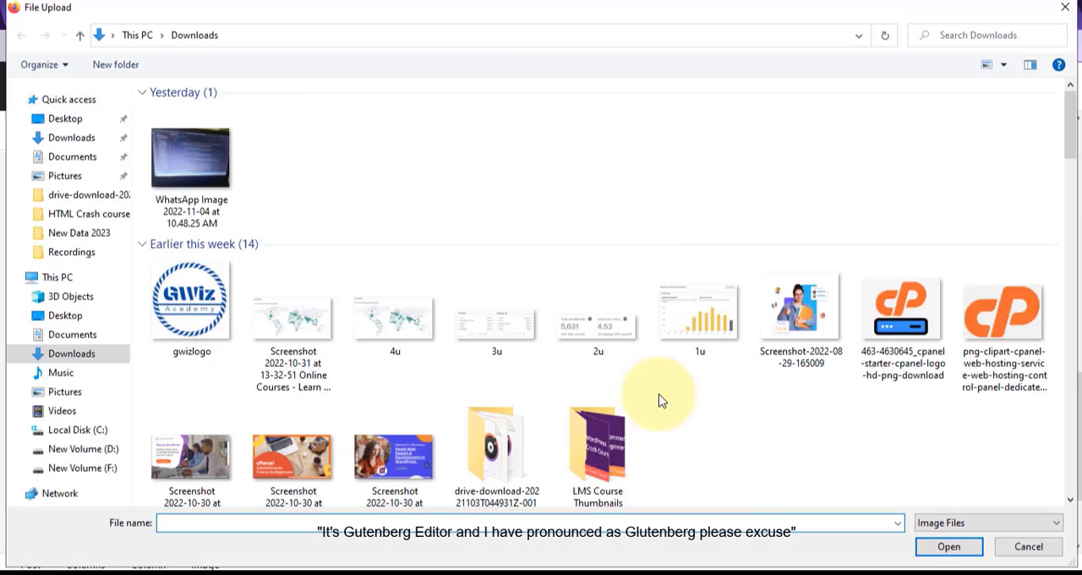
pyautogui.scroll(-5, 662, 401)
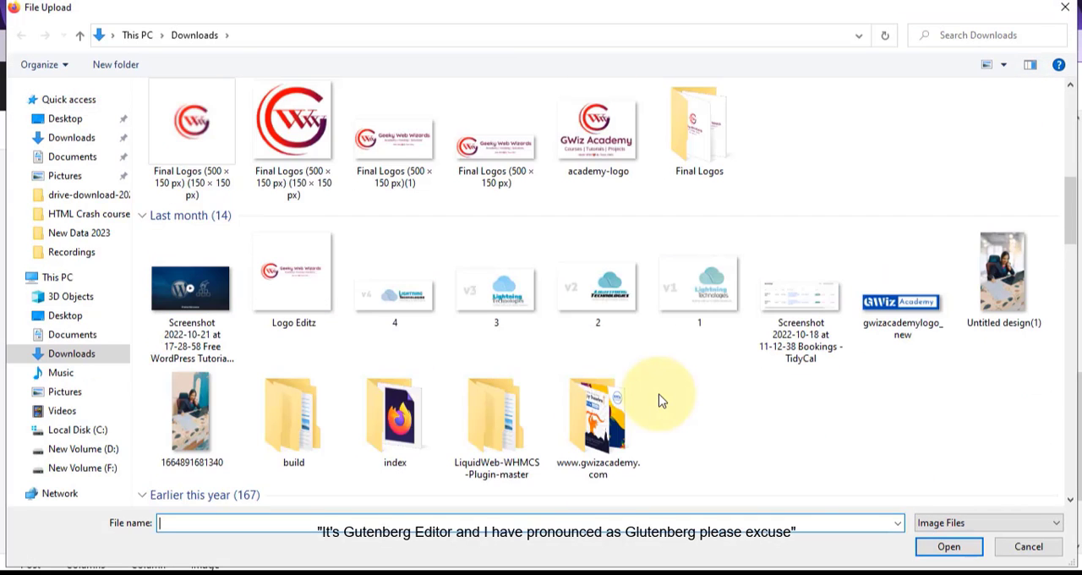
pyautogui.click(608, 154)
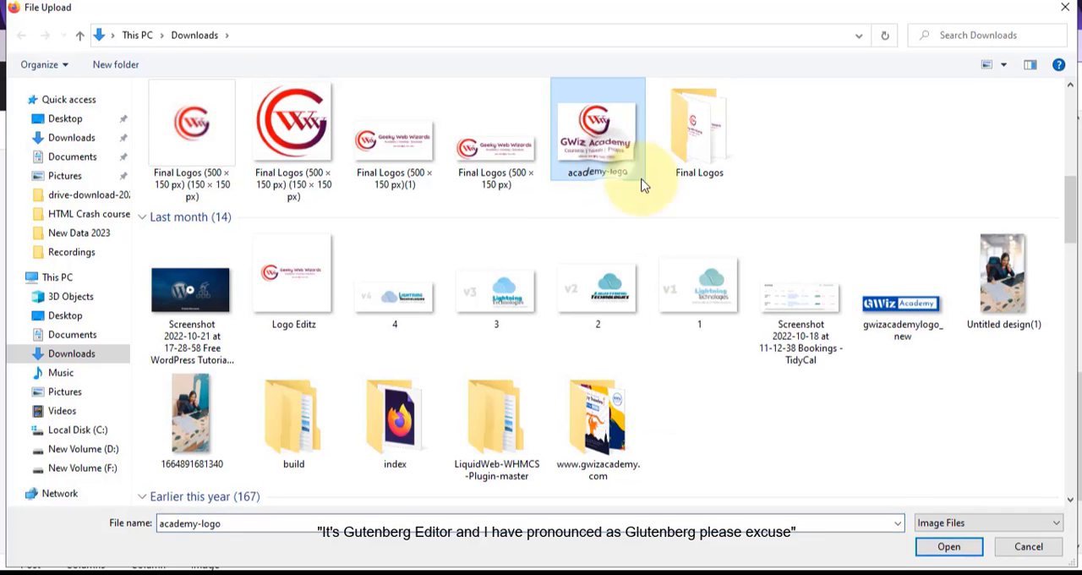
pyautogui.click(946, 545)
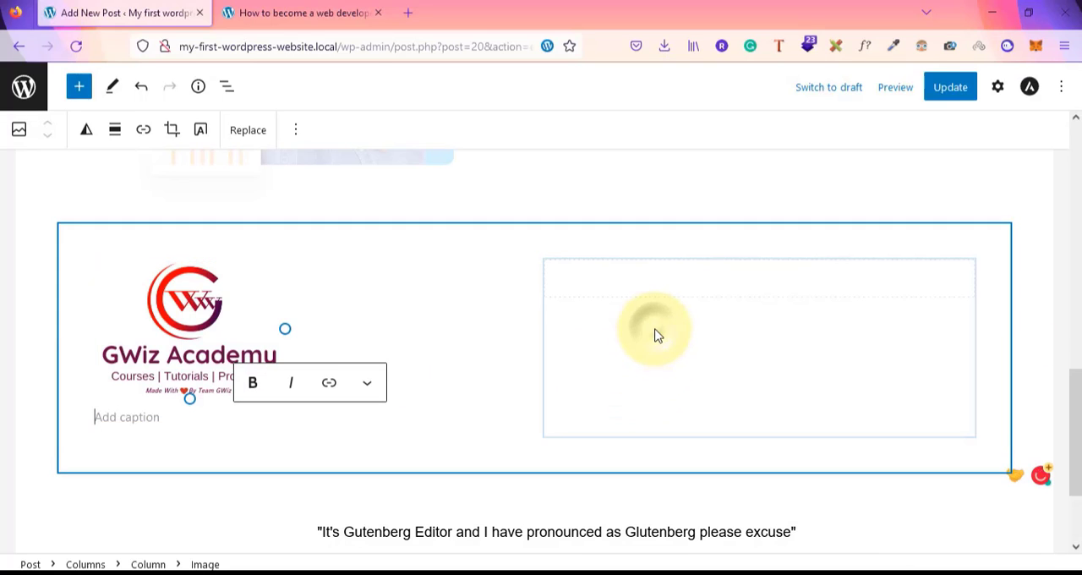
# Add a paragraph in the right column describing GWiz Academy as an online learning platform for web developers, then update the post
pyautogui.click(657, 335)
pyautogui.click(760, 285)
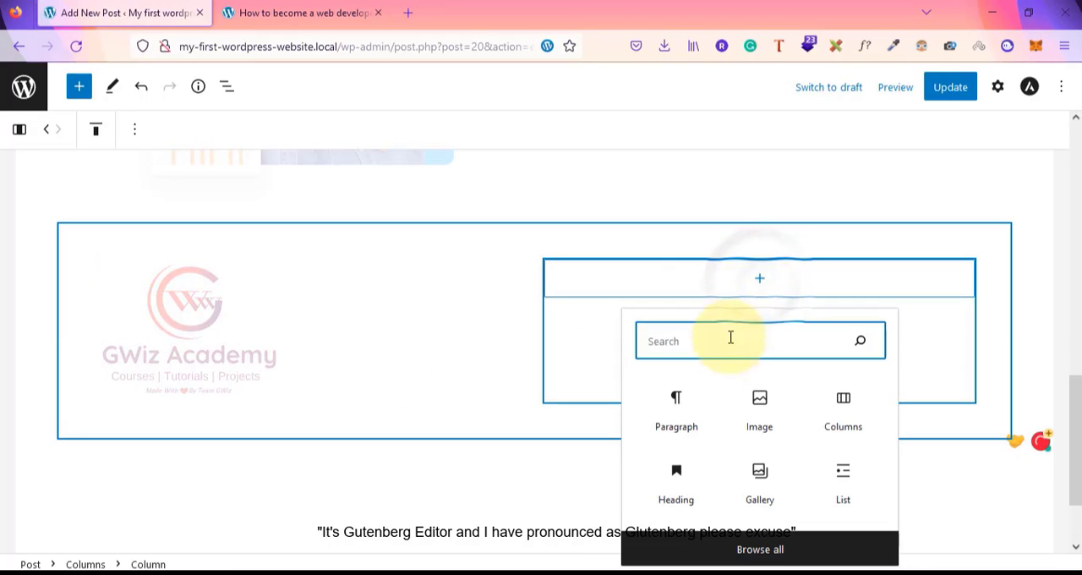
pyautogui.click(677, 404)
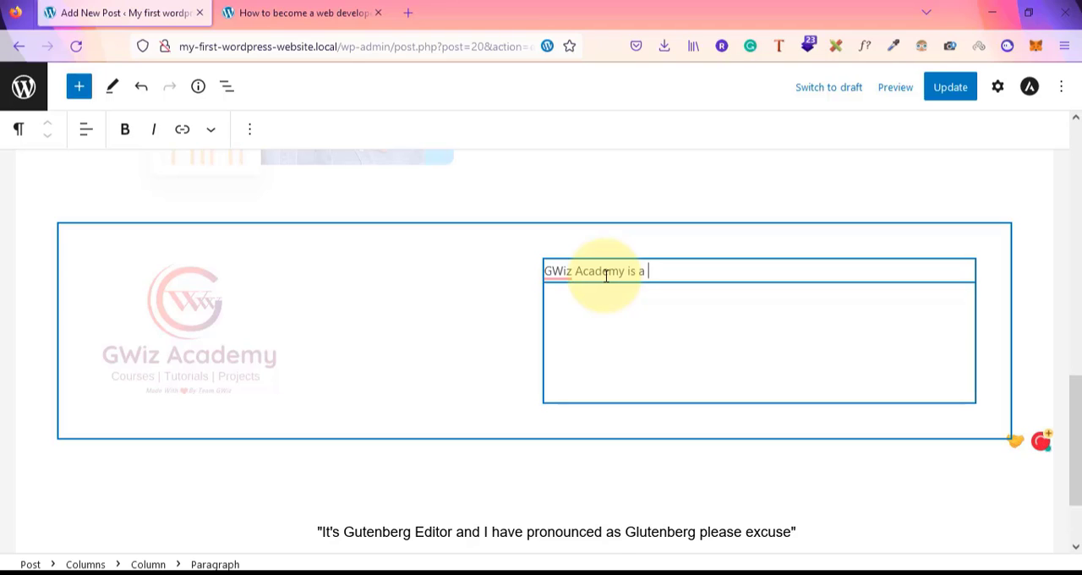
pyautogui.write('line I')
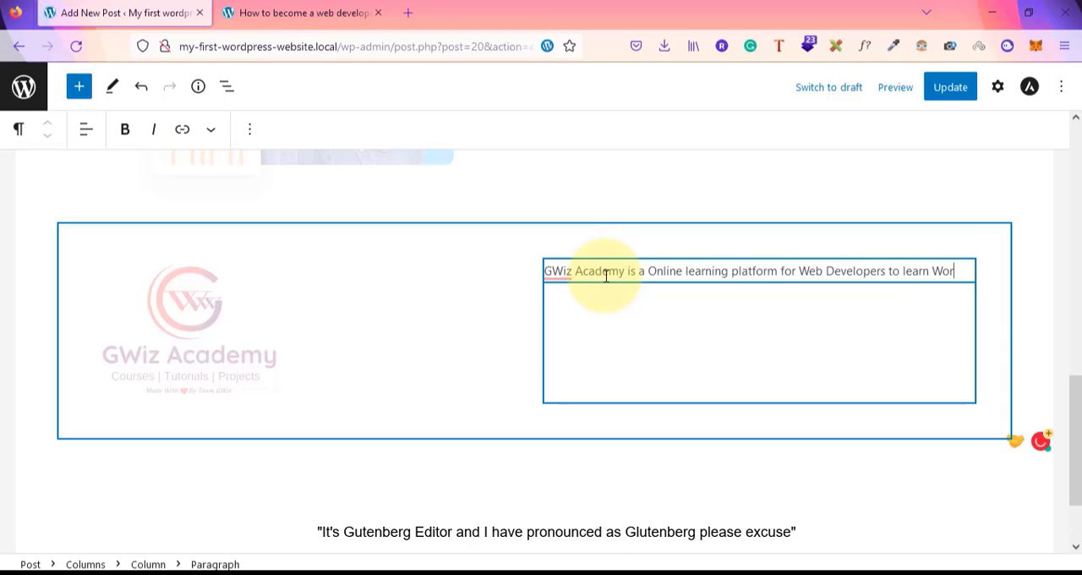
pyautogui.write('pre')
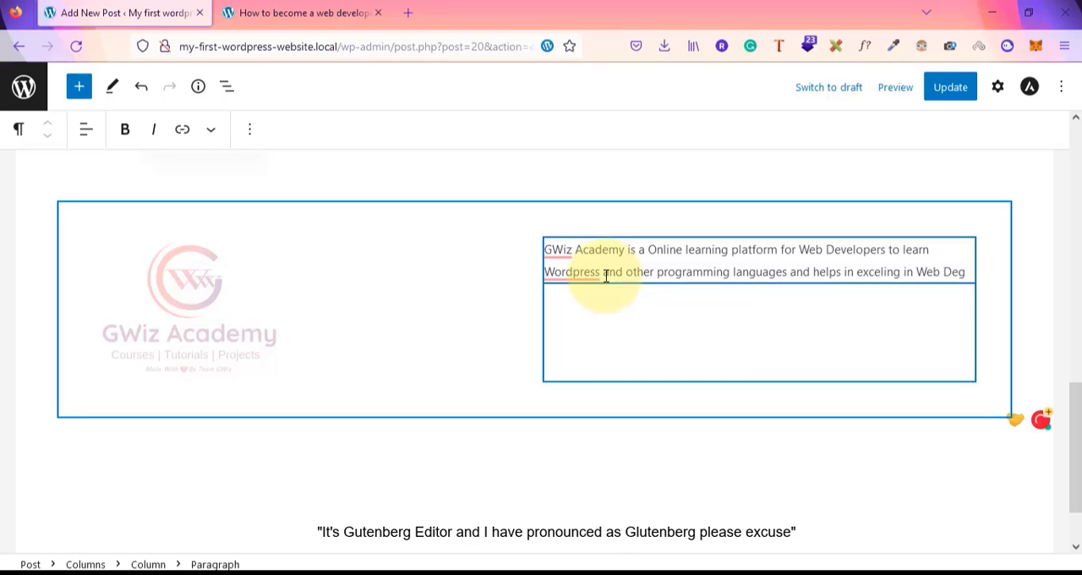
pyautogui.write('o')
pyautogui.press('BackSpace')
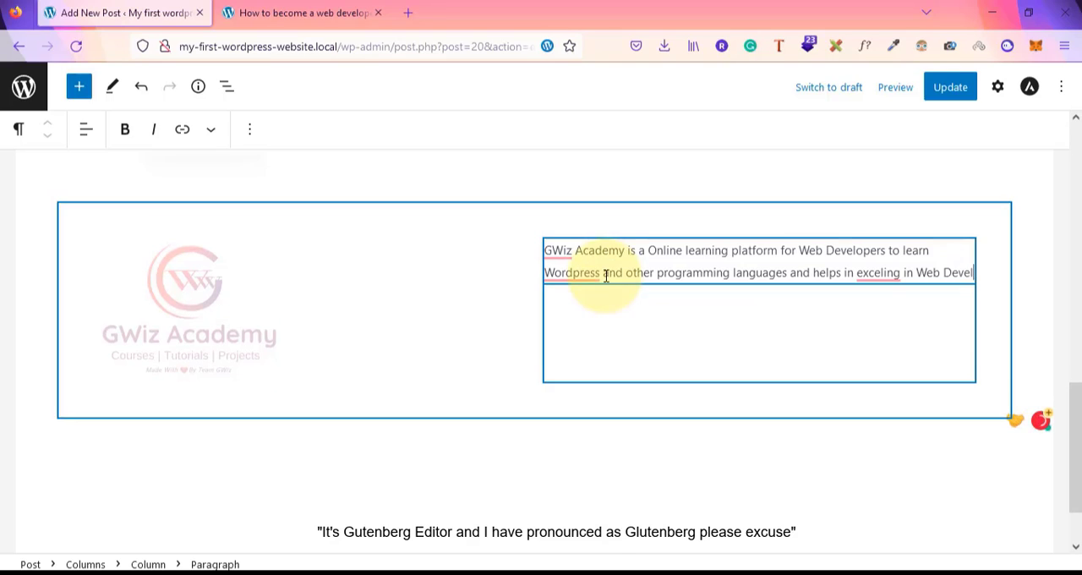
pyautogui.write('om')
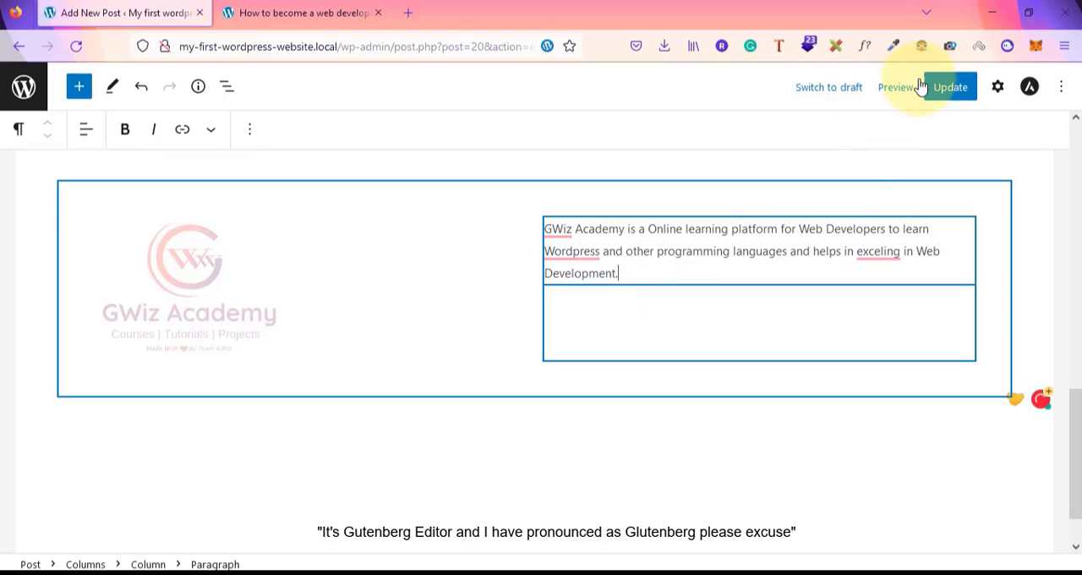
pyautogui.click(942, 95)
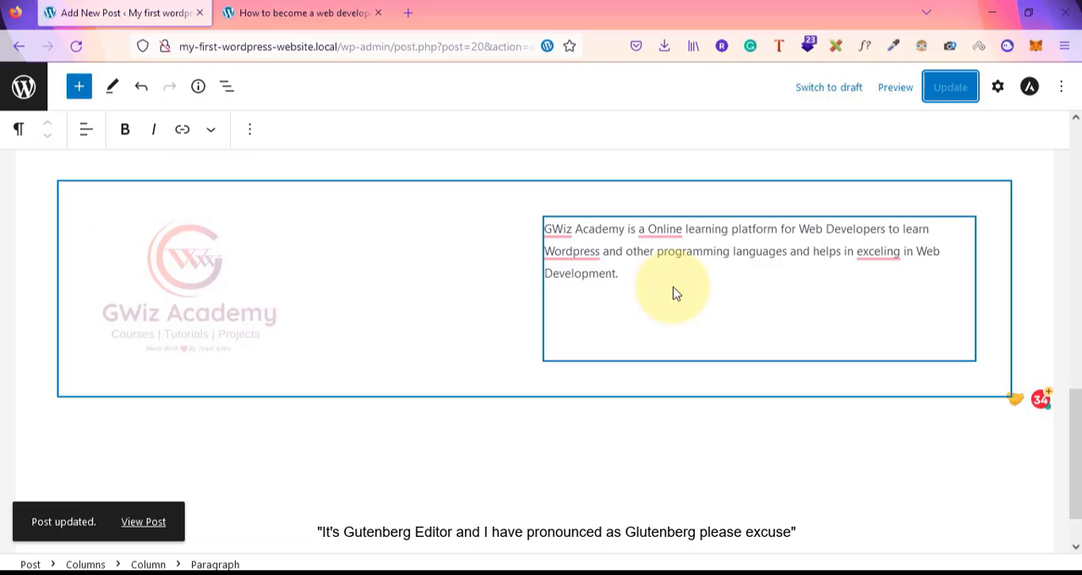
# Reload the published post's tab, scroll through the new logo and text columns, and go back to the editor
pyautogui.click(274, 5)
pyautogui.click(75, 47)
pyautogui.scroll(-10, 360, 313)
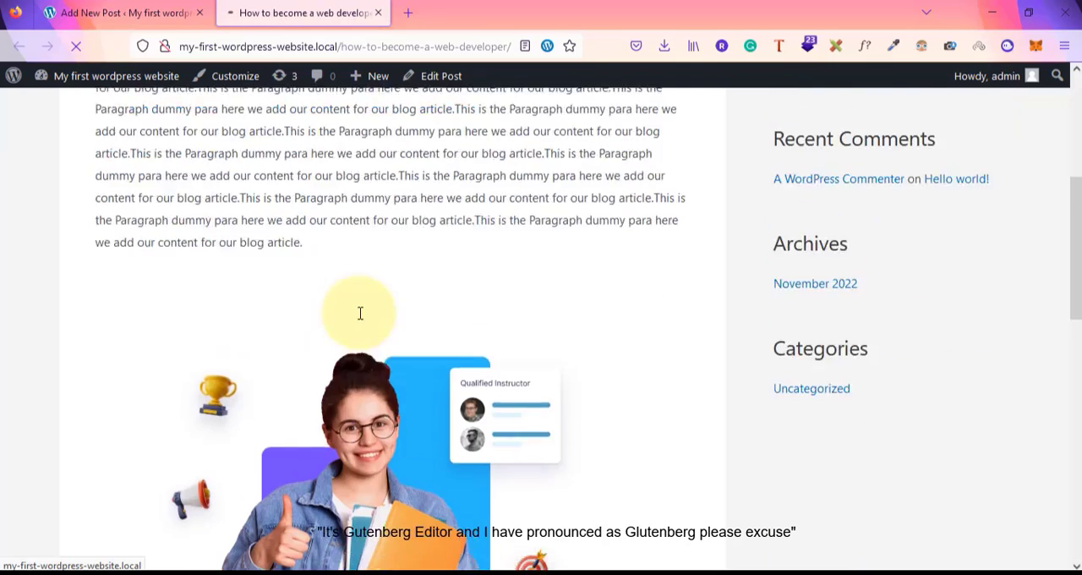
pyautogui.scroll(4, 360, 313)
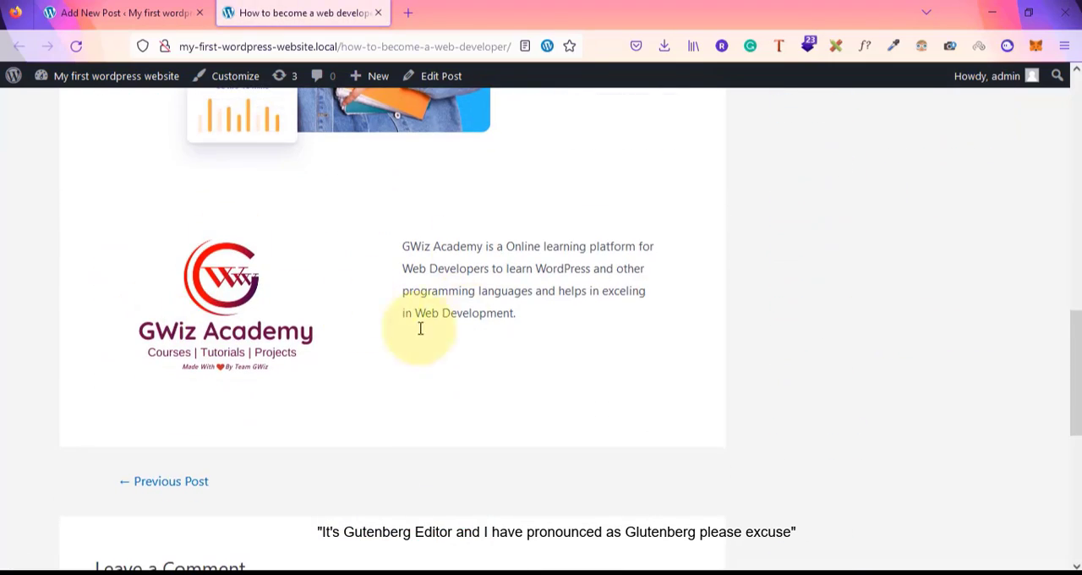
pyautogui.scroll(5, 466, 285)
pyautogui.scroll(-7, 466, 285)
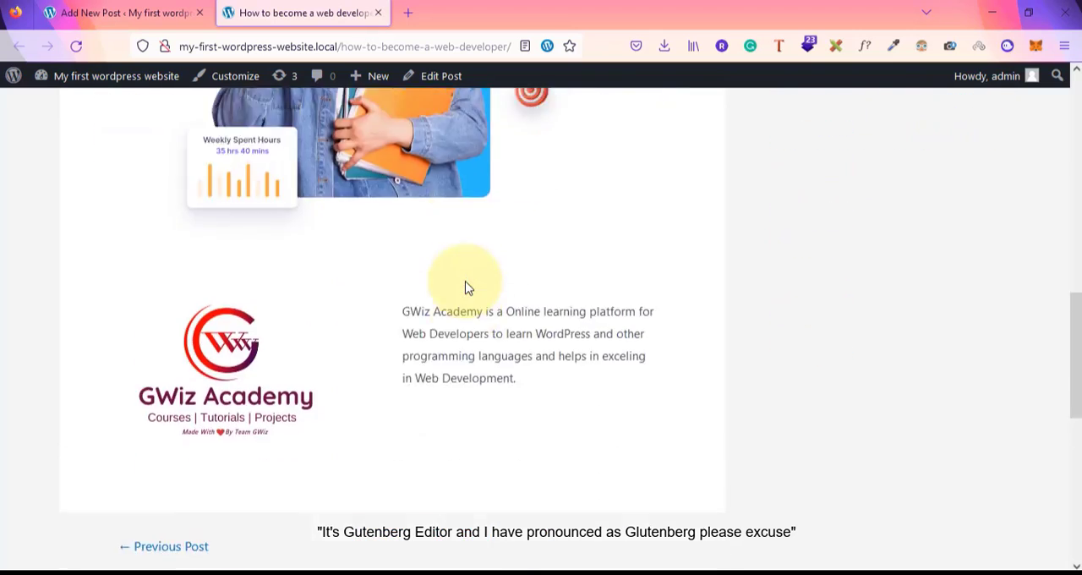
pyautogui.scroll(2, 465, 285)
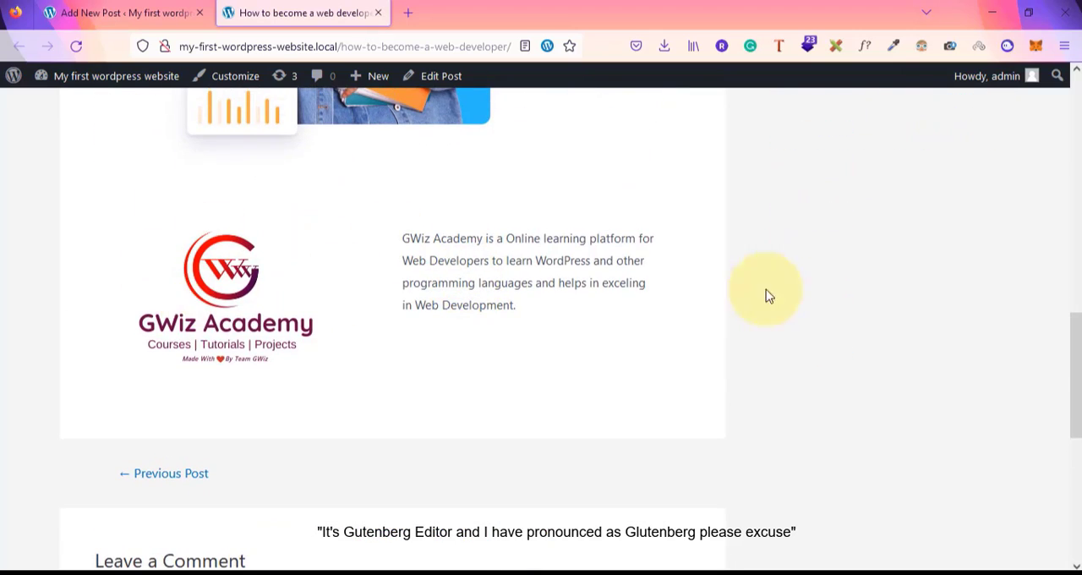
pyautogui.scroll(2, 659, 290)
pyautogui.scroll(-4, 653, 293)
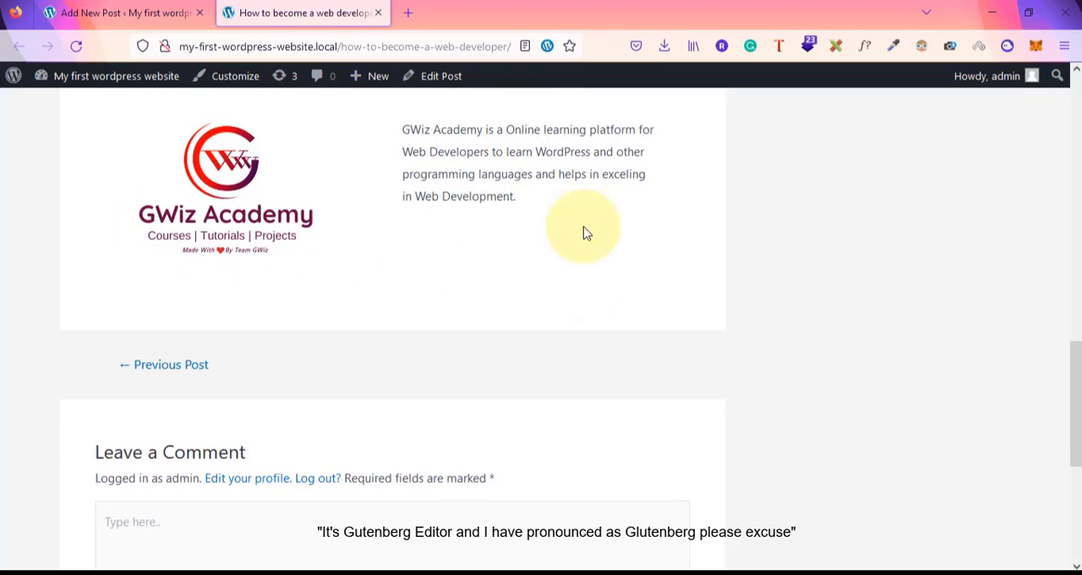
pyautogui.click(140, 12)
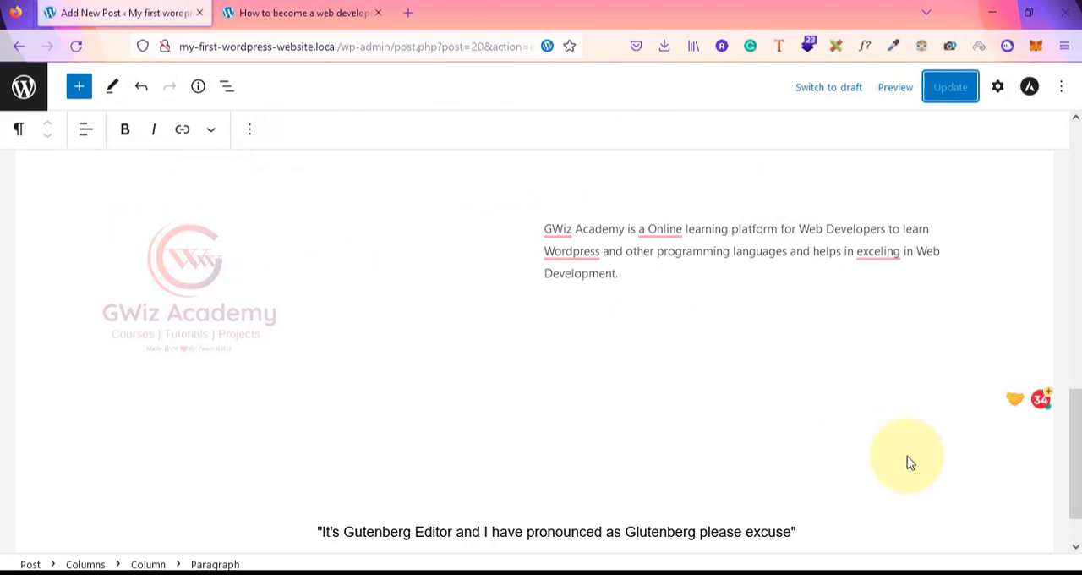
pyautogui.scroll(-1, 907, 456)
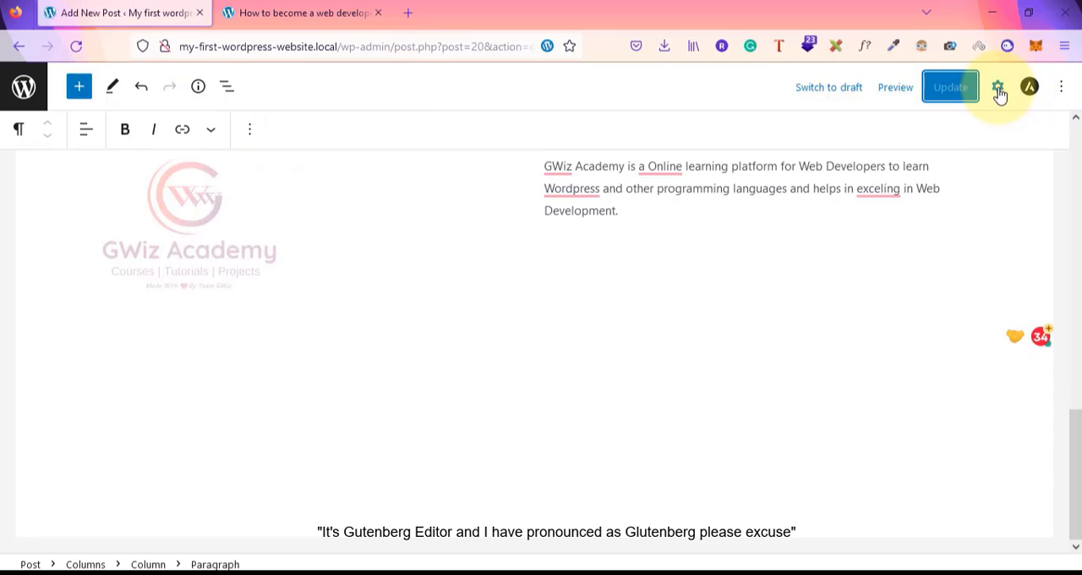
# Open the post settings sidebar and scroll through the post around the logo columns
pyautogui.click(997, 88)
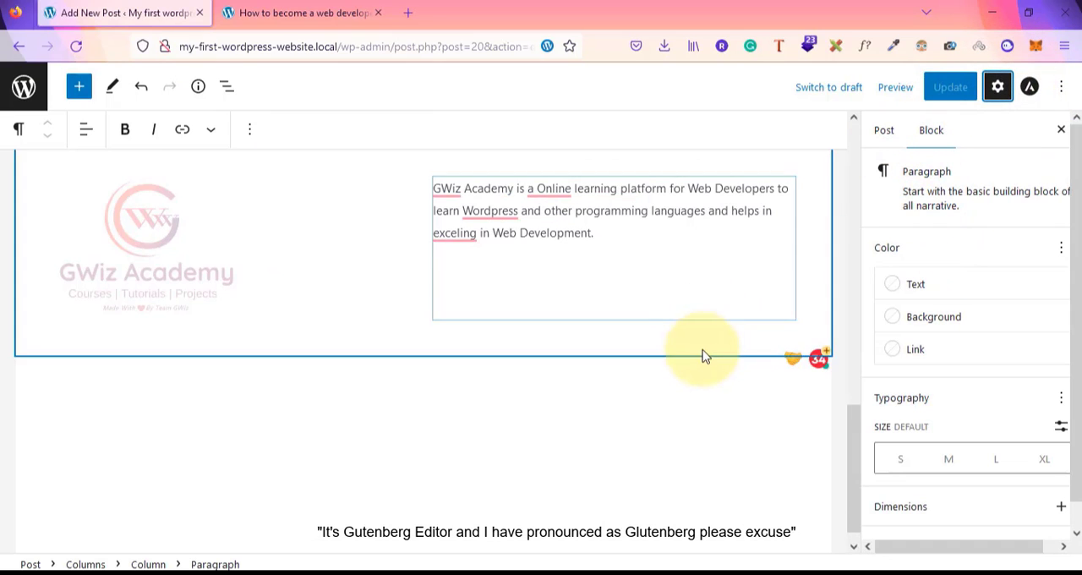
pyautogui.click(683, 435)
pyautogui.scroll(4, 683, 434)
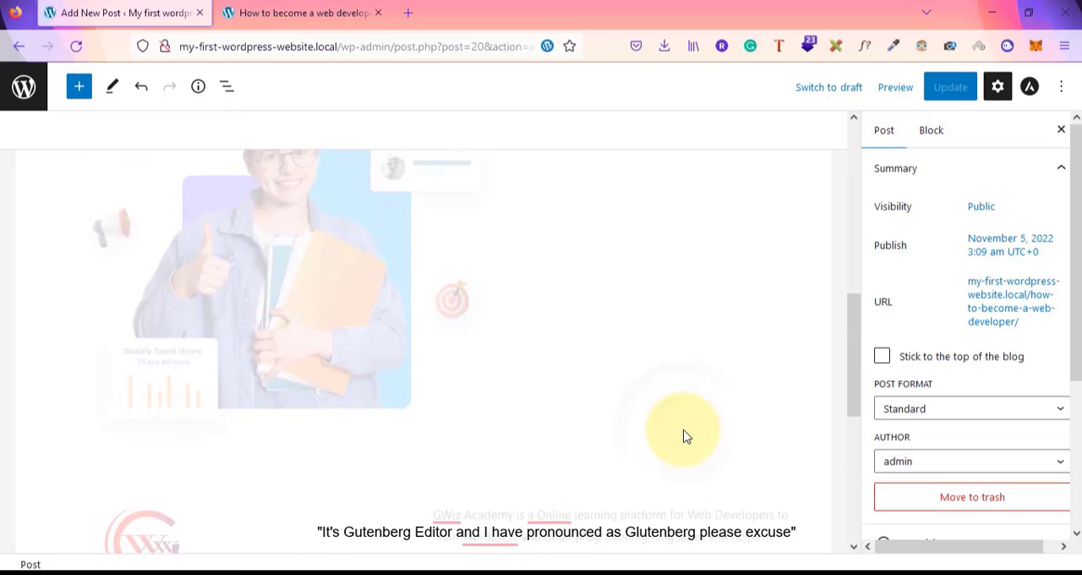
pyautogui.scroll(-4, 683, 435)
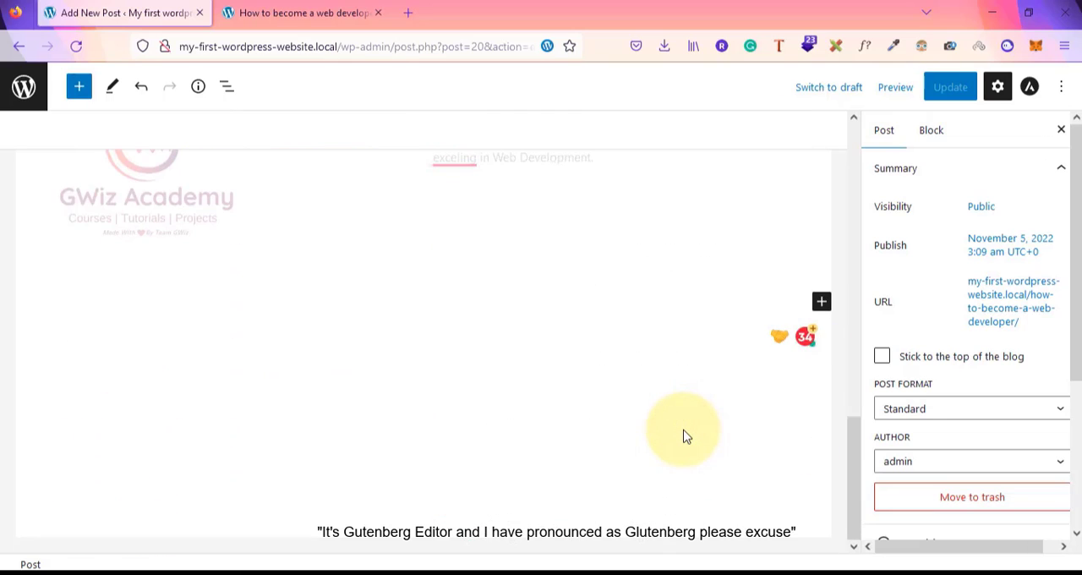
# Open the full block inserter below the columns and browse through all available block categories
pyautogui.click(821, 303)
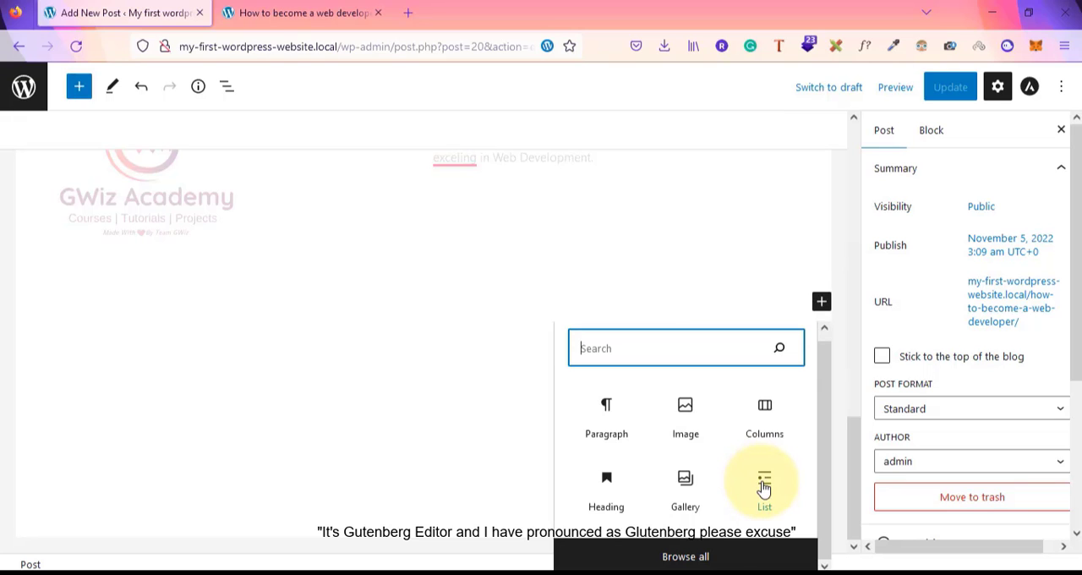
pyautogui.click(678, 555)
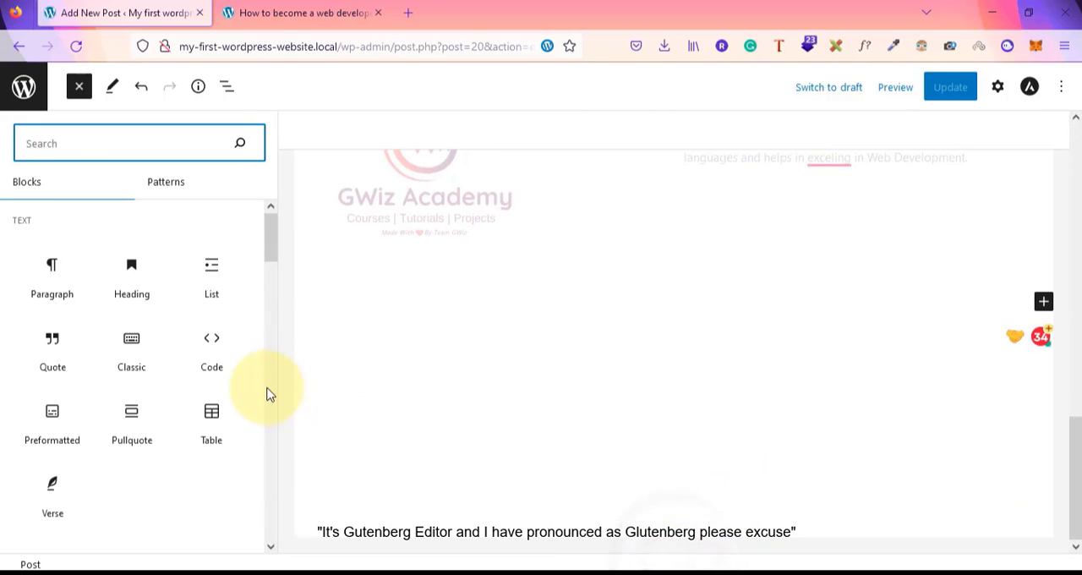
pyautogui.scroll(-5, 218, 394)
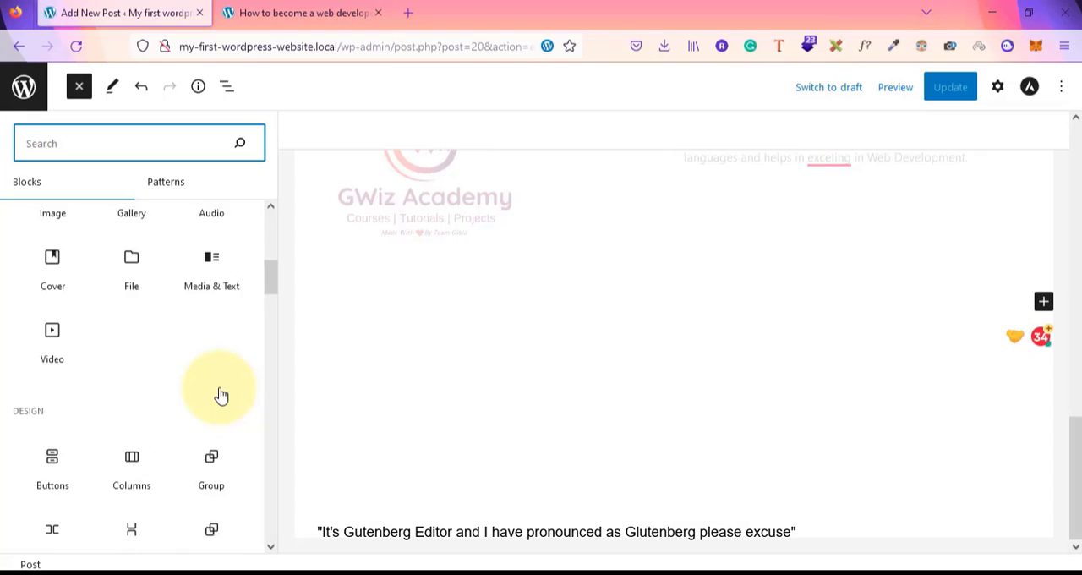
pyautogui.scroll(-5, 221, 395)
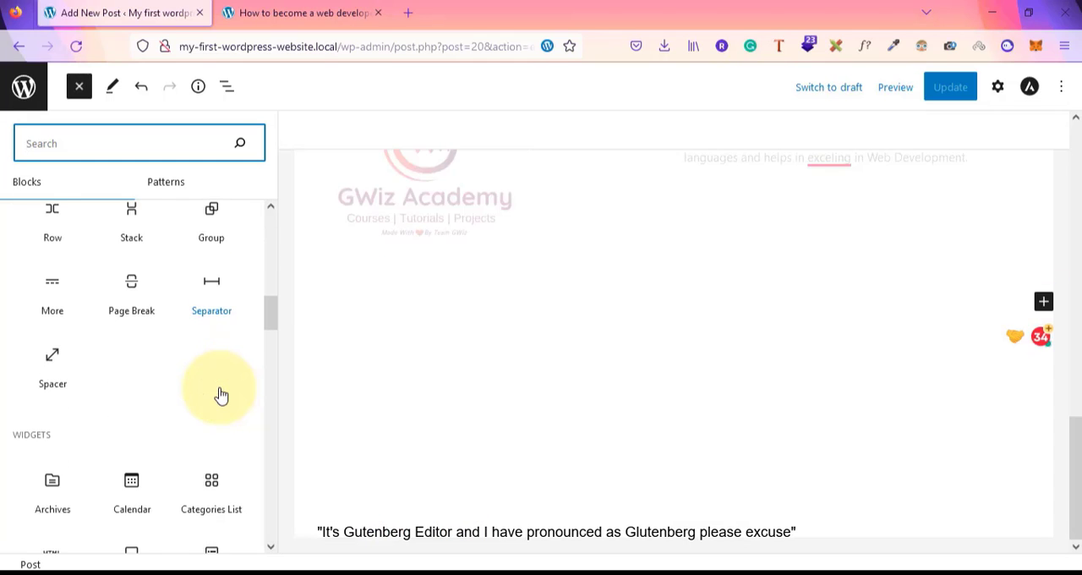
pyautogui.scroll(-3, 124, 430)
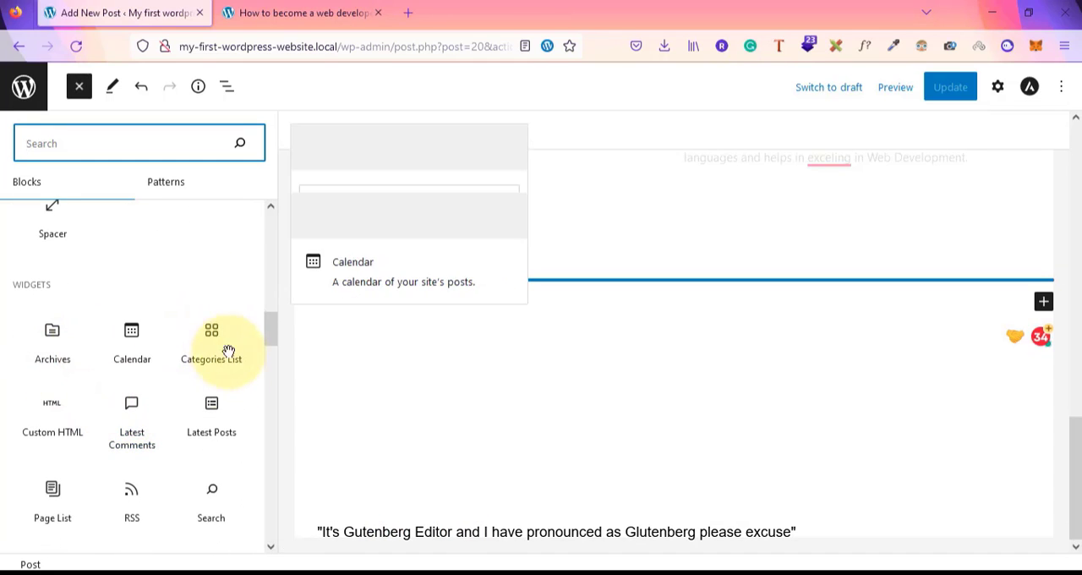
pyautogui.scroll(-2, 212, 435)
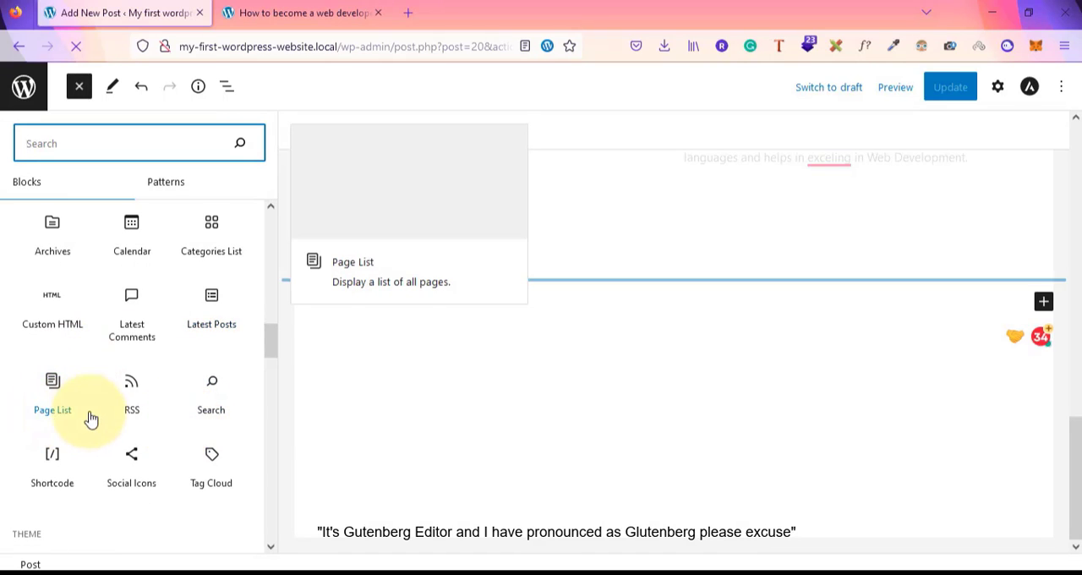
pyautogui.scroll(-5, 194, 414)
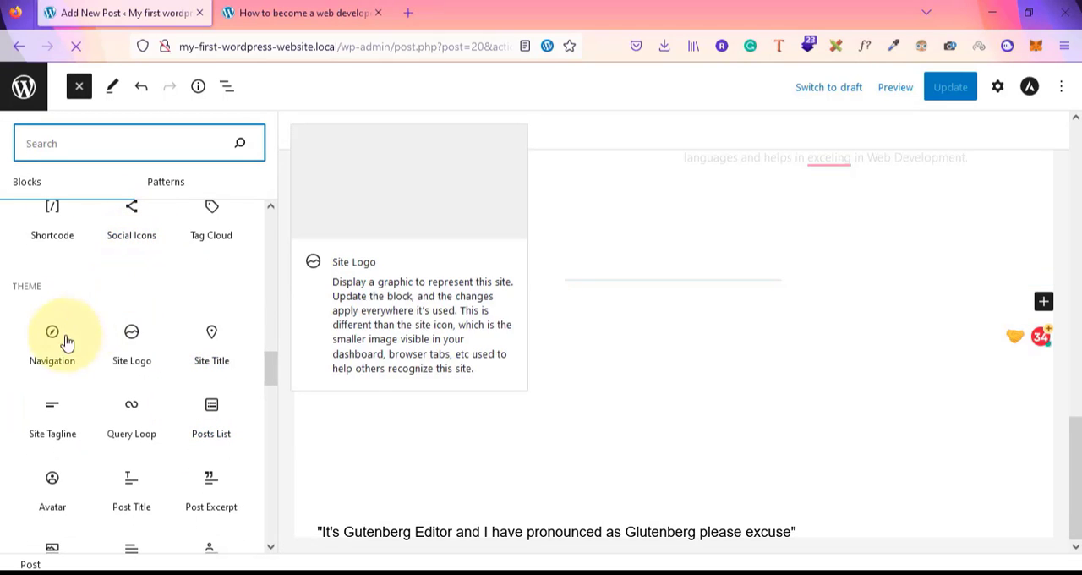
pyautogui.scroll(-3, 144, 411)
pyautogui.scroll(3, 149, 414)
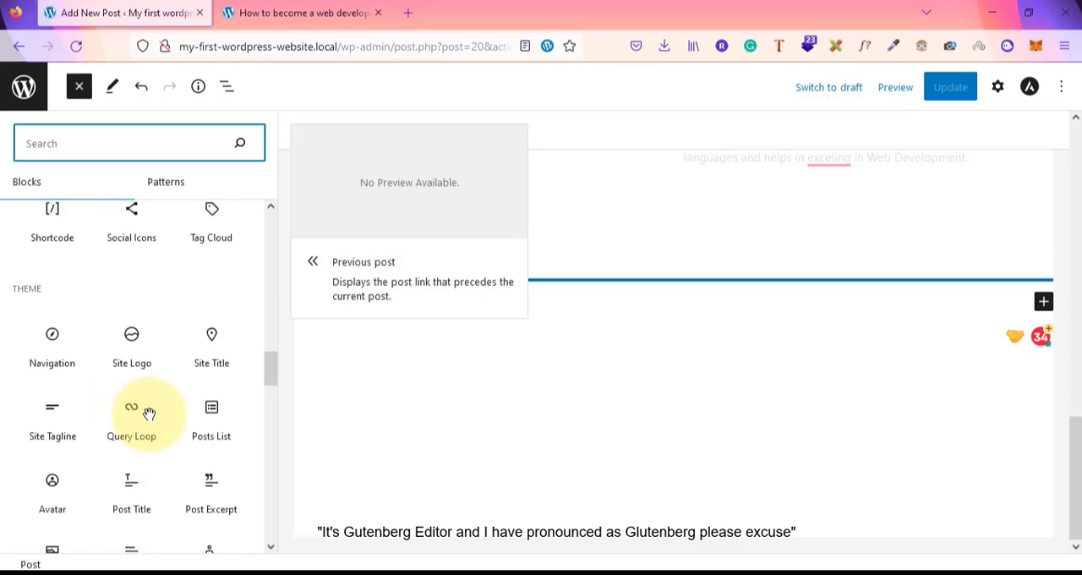
pyautogui.scroll(-15, 149, 413)
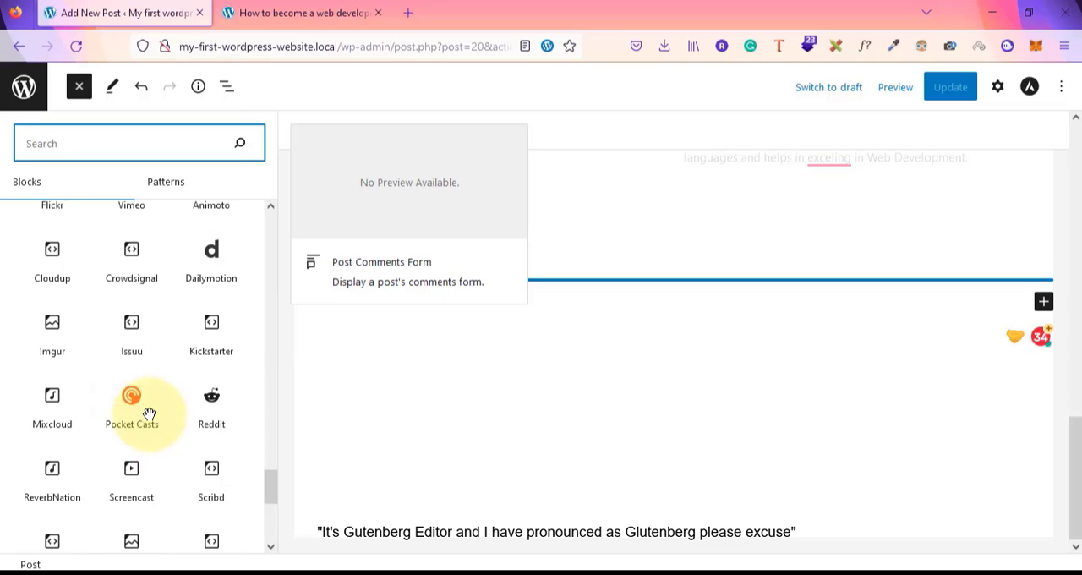
pyautogui.scroll(-5, 149, 413)
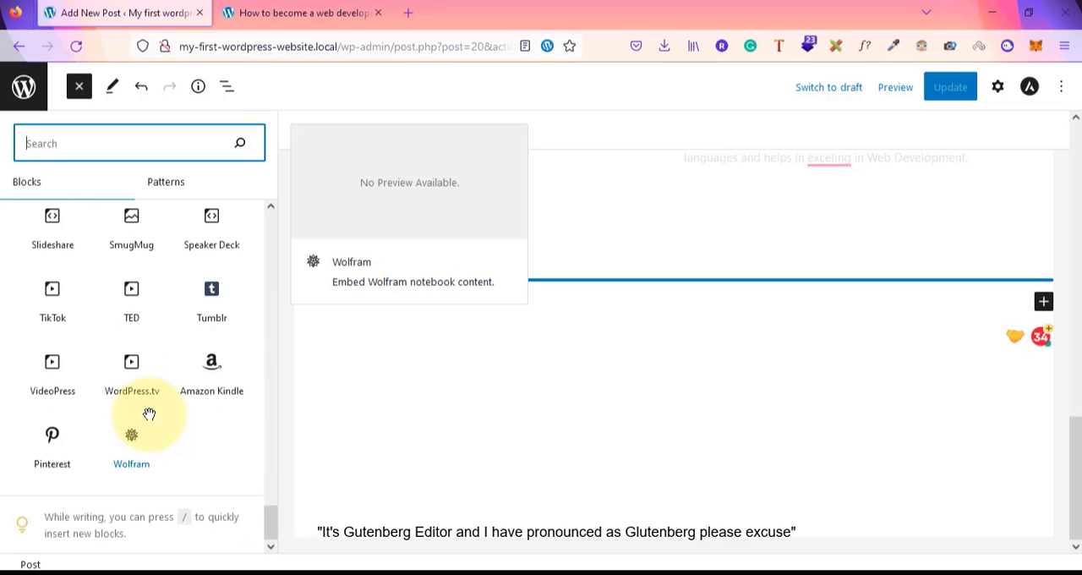
pyautogui.scroll(15, 149, 413)
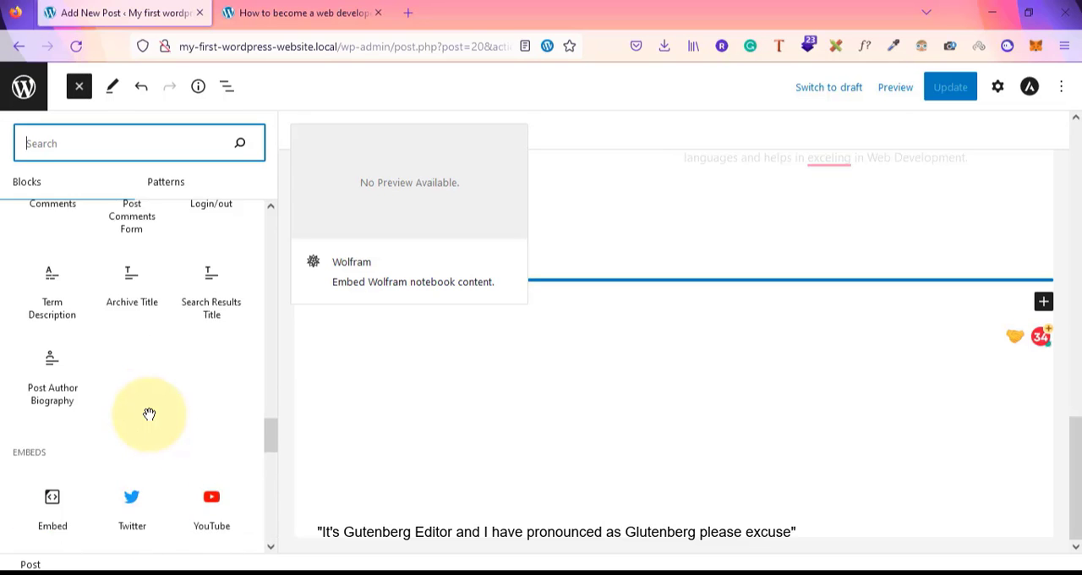
pyautogui.scroll(5, 148, 413)
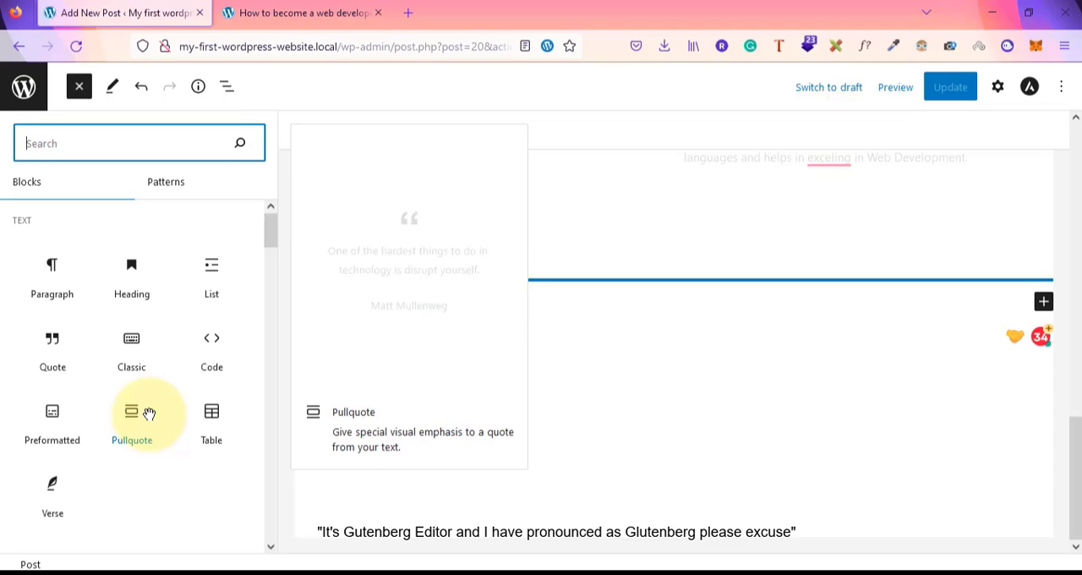
pyautogui.scroll(-12, 149, 413)
pyautogui.scroll(-1, 149, 413)
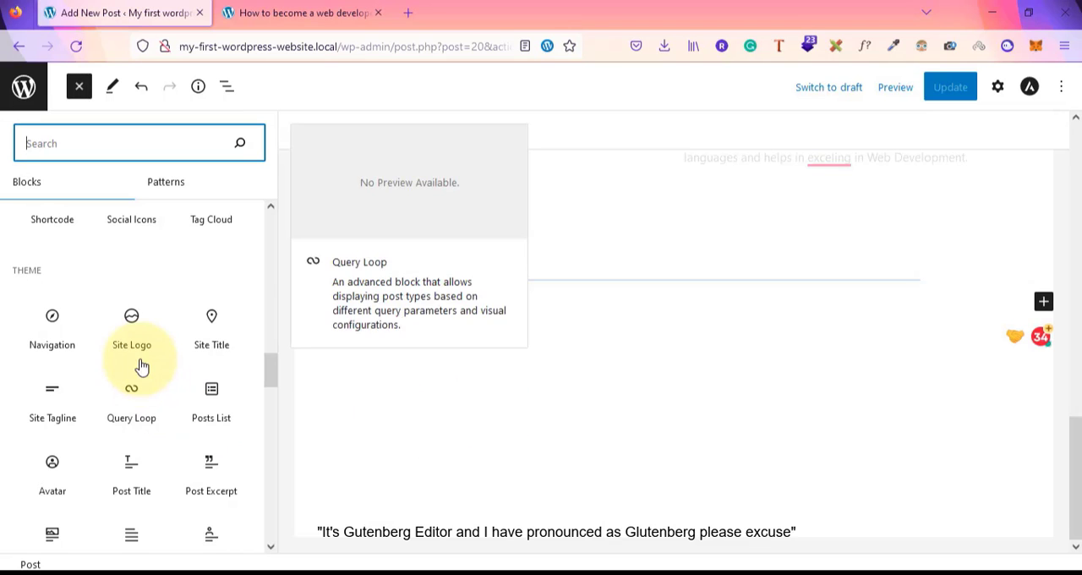
pyautogui.scroll(12, 138, 357)
pyautogui.scroll(-14, 137, 358)
pyautogui.scroll(-8, 137, 355)
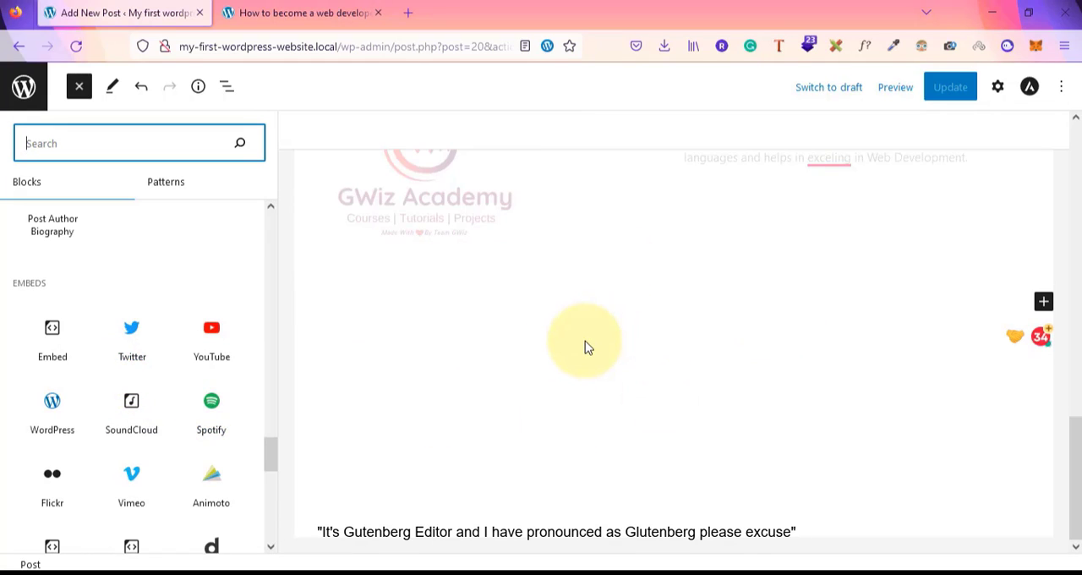
pyautogui.scroll(5, 128, 338)
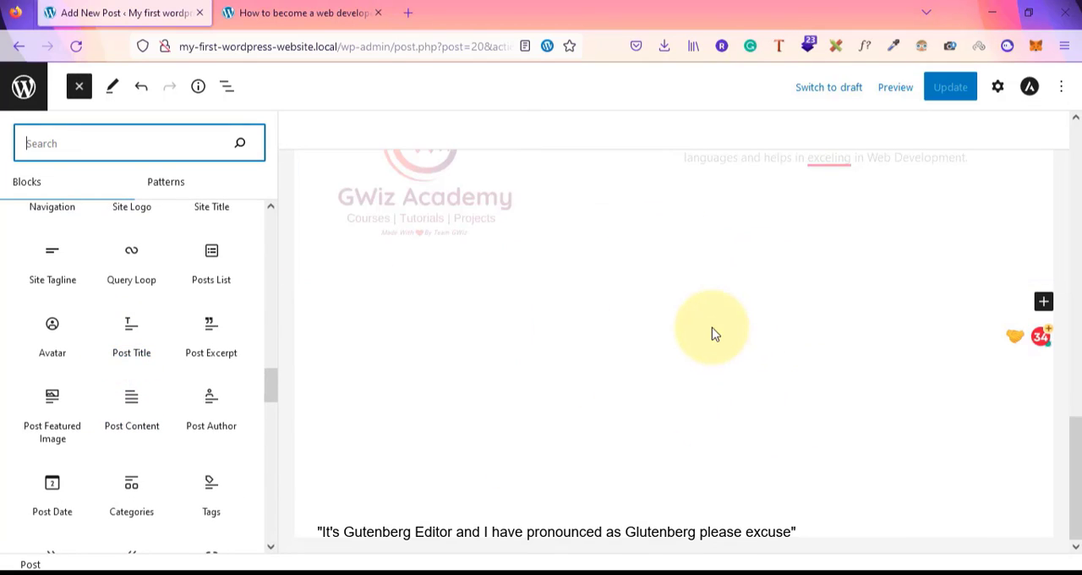
pyautogui.scroll(6, 135, 382)
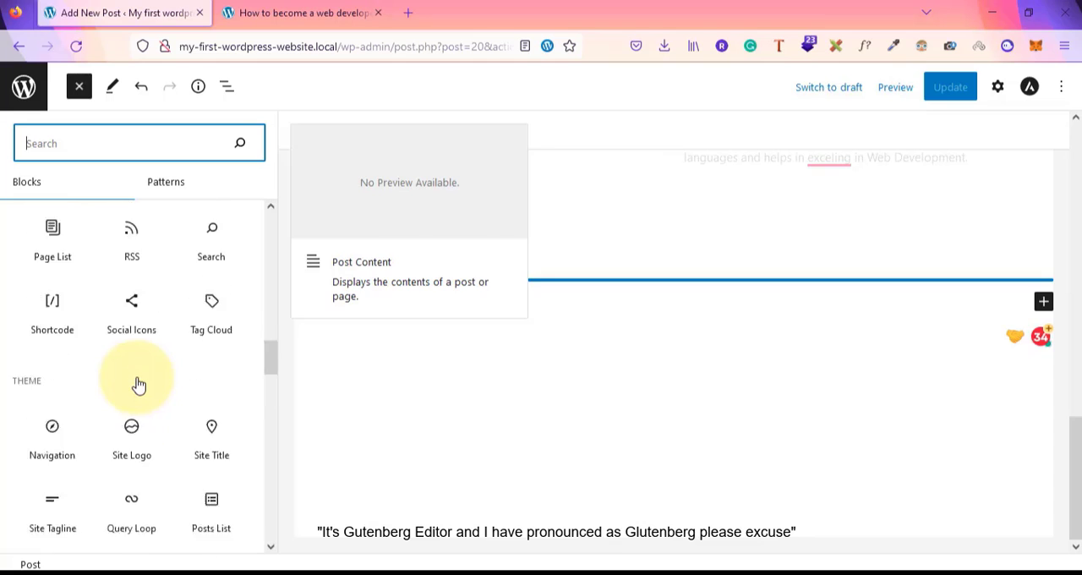
pyautogui.scroll(8, 139, 384)
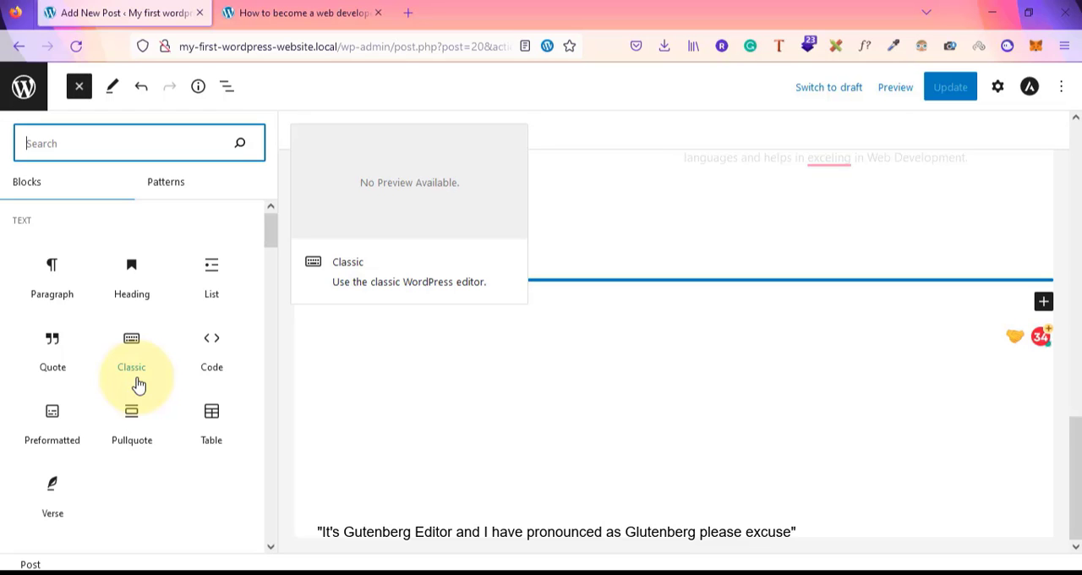
pyautogui.scroll(5, 634, 321)
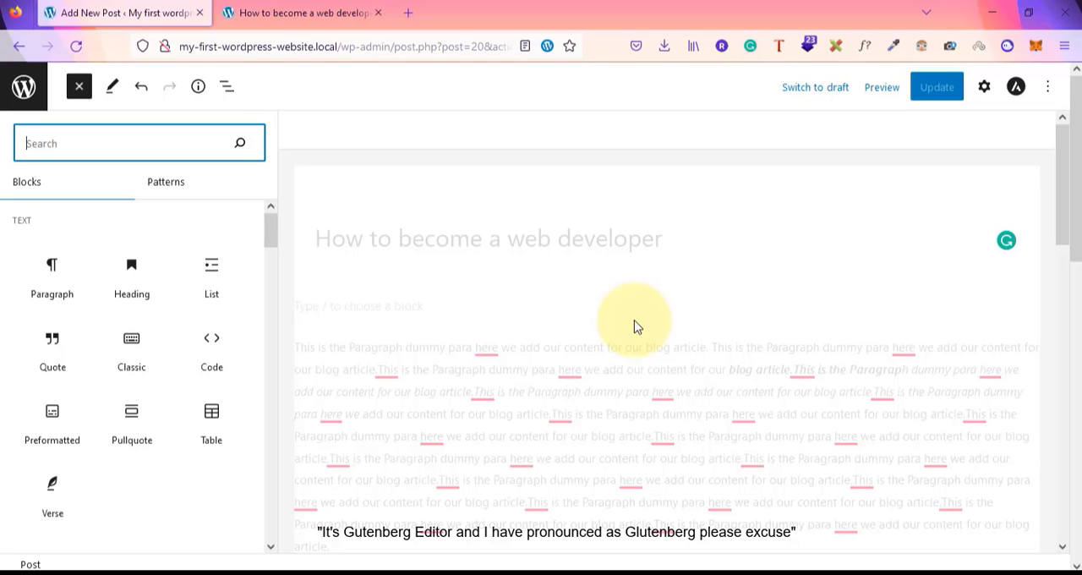
# Leave the post editor and create a new page titled Our Products
pyautogui.click(12, 89)
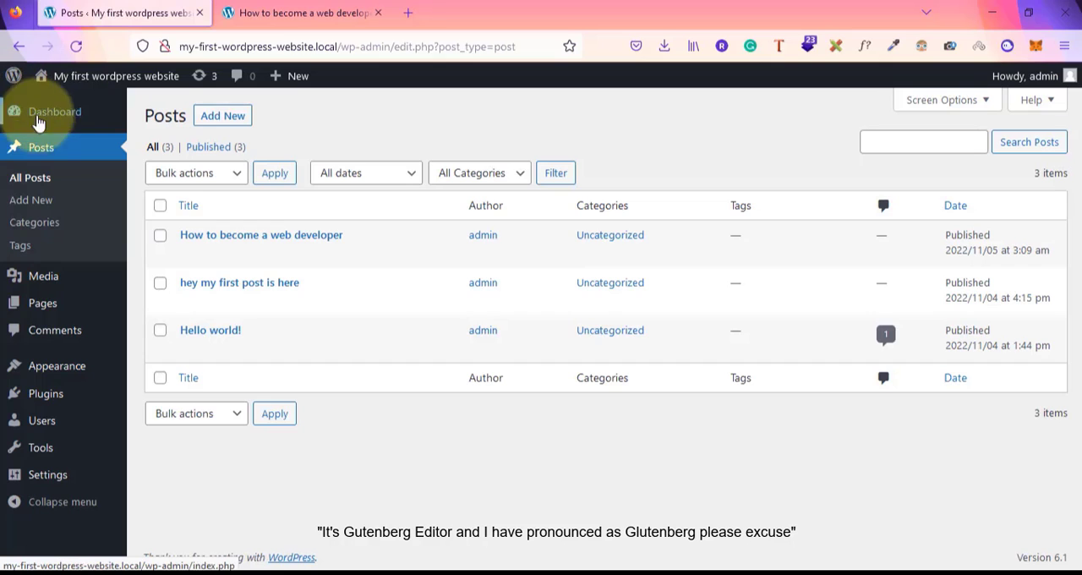
pyautogui.click(42, 309)
pyautogui.click(218, 116)
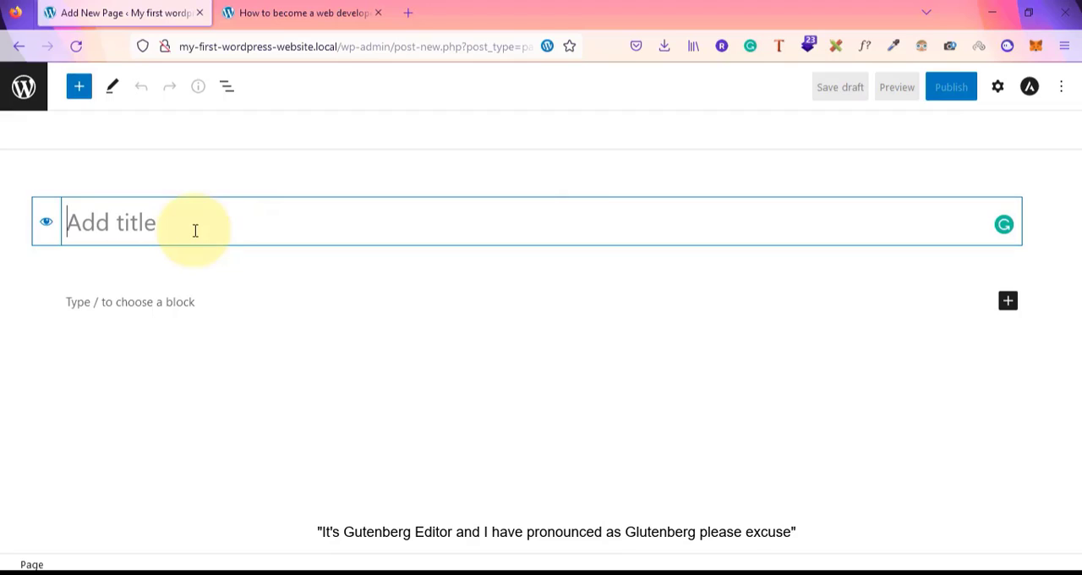
pyautogui.write('Our Products')
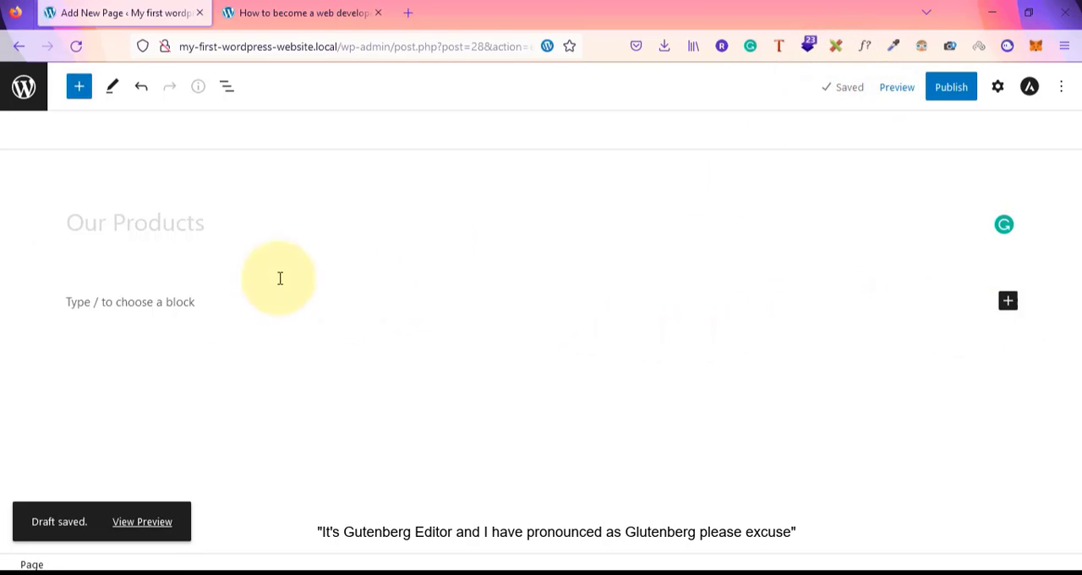
# Add a paragraph under the title reading These are the product offerings we have
pyautogui.click(1010, 302)
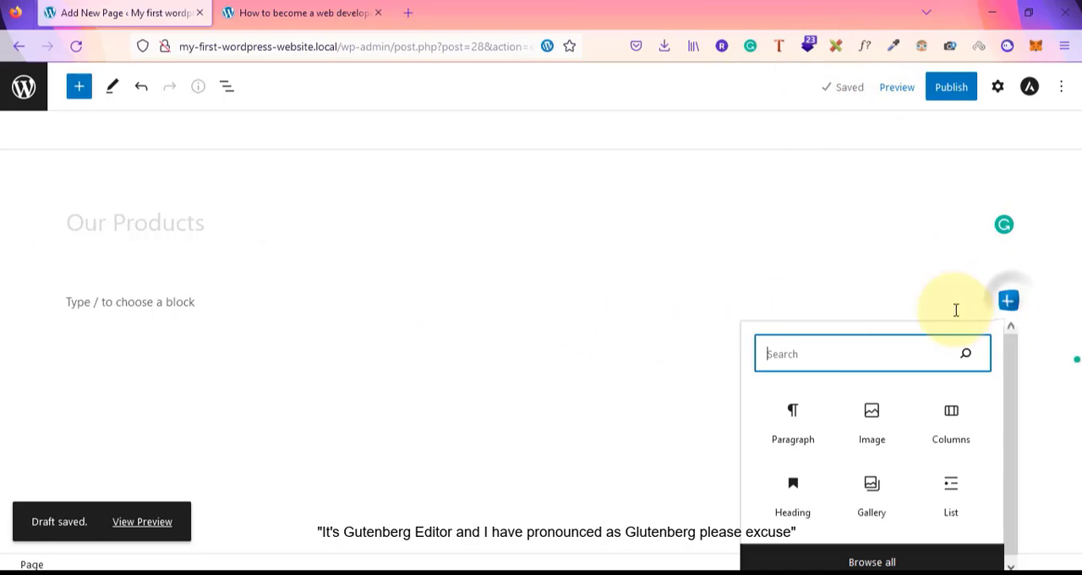
pyautogui.click(783, 428)
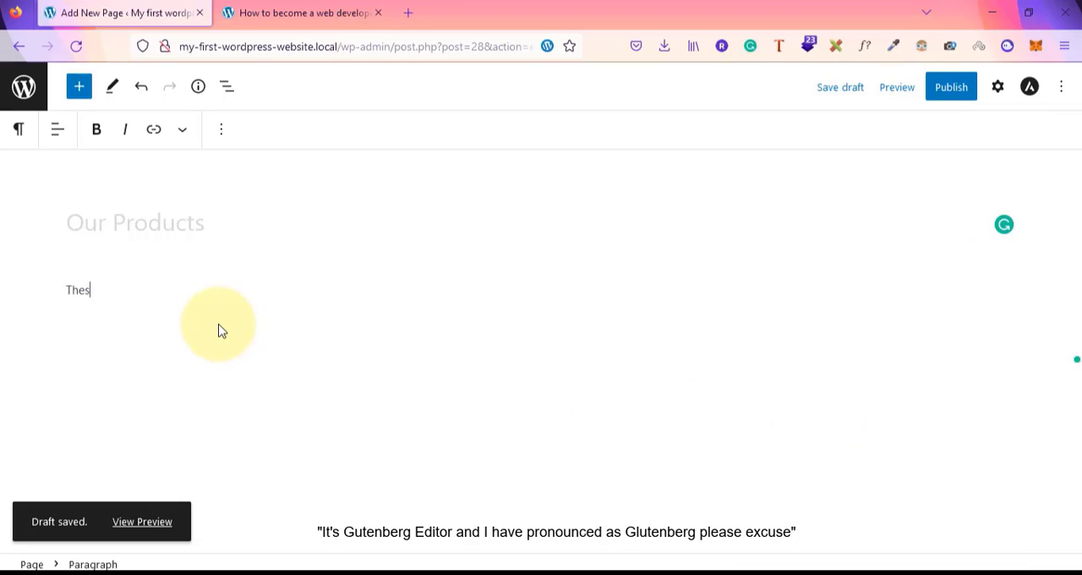
pyautogui.write('These are the product offerings we have')
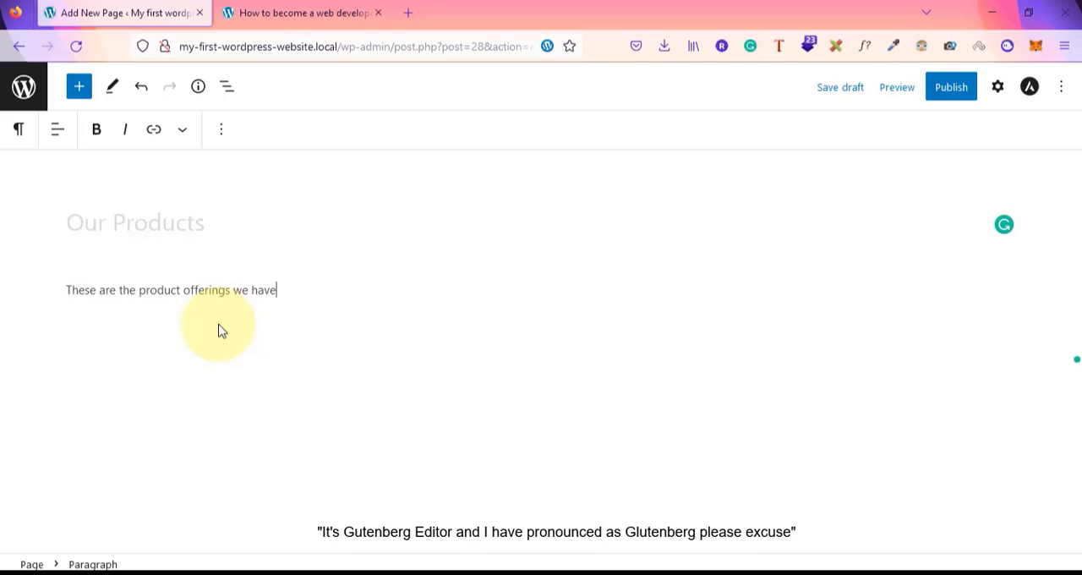
# Insert a Columns block below the paragraph using the 33 / 33 / 33 layout
pyautogui.click(105, 391)
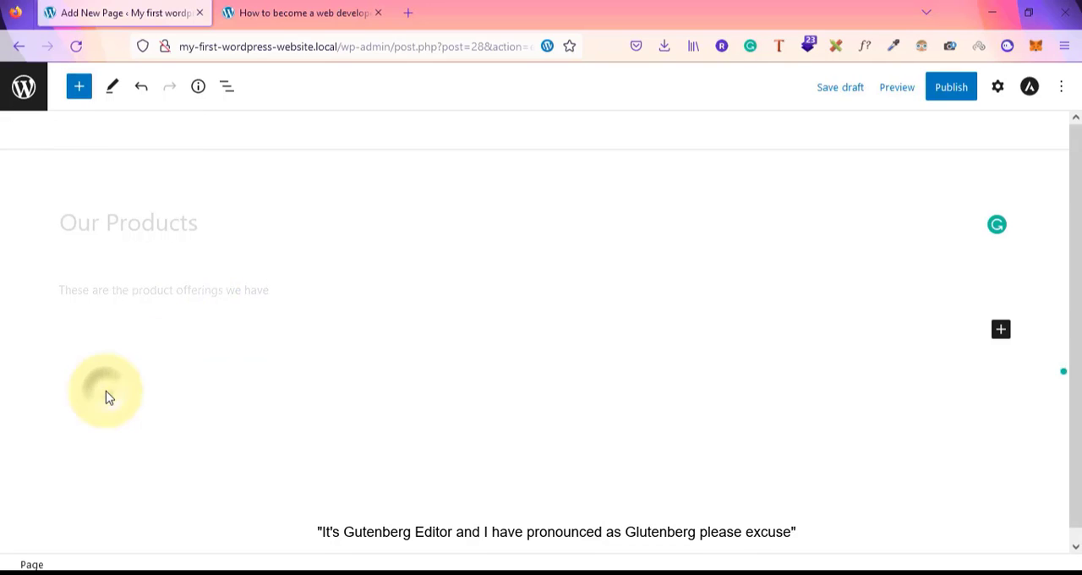
pyautogui.click(1001, 330)
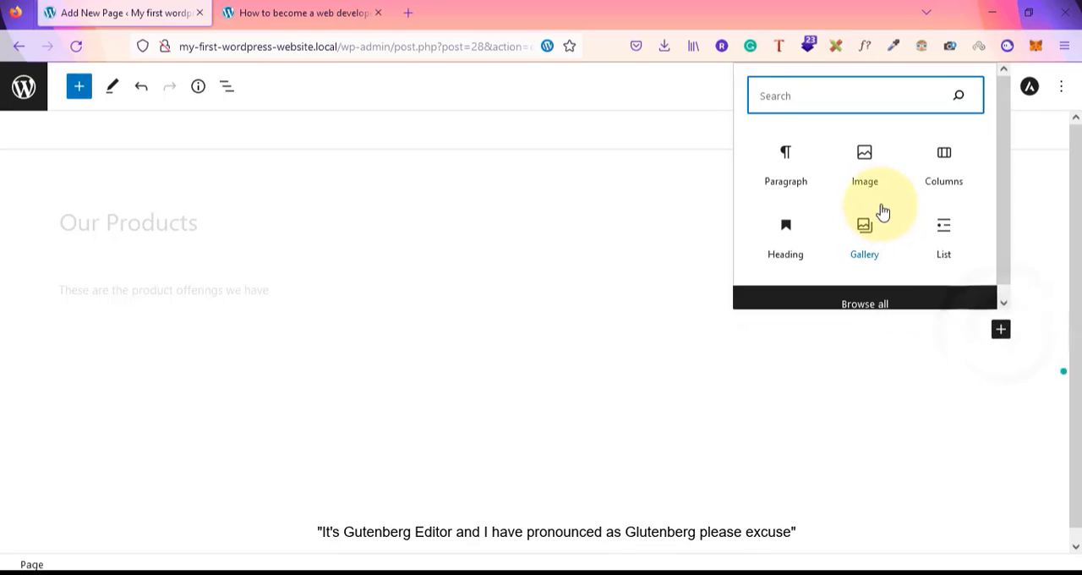
pyautogui.click(957, 161)
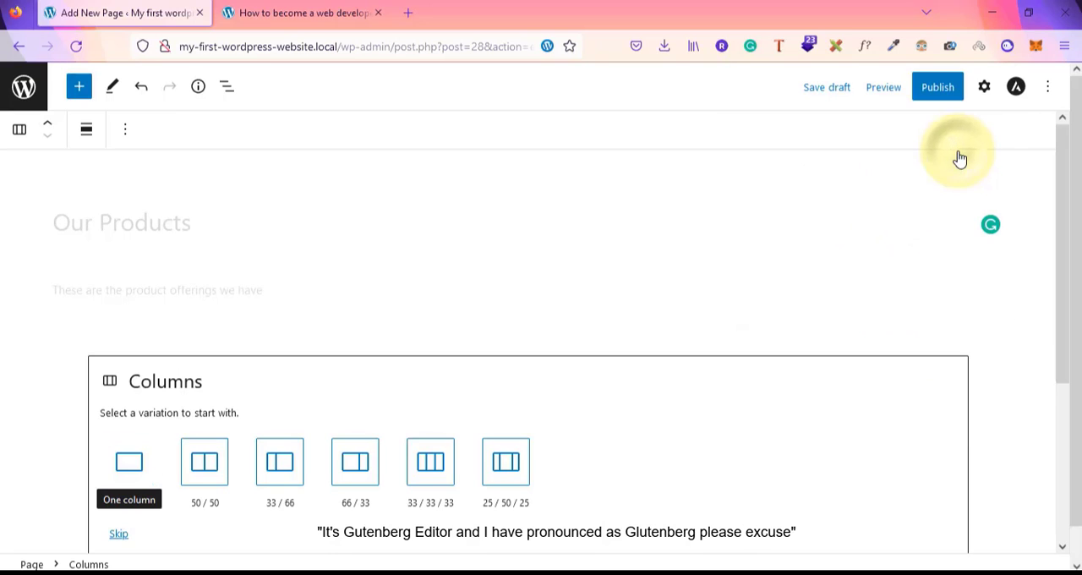
pyautogui.scroll(-3, 499, 451)
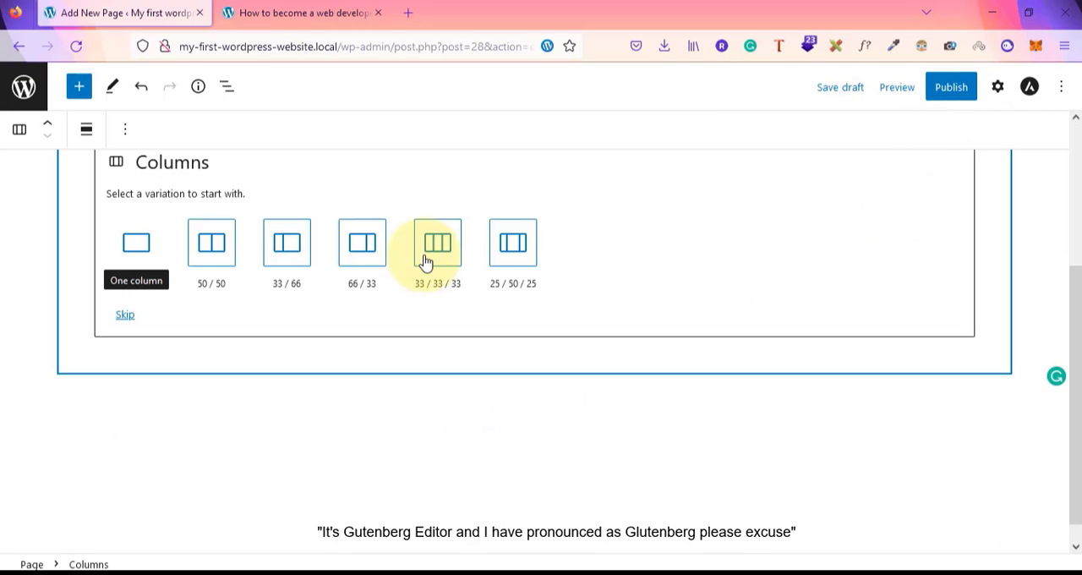
pyautogui.click(427, 262)
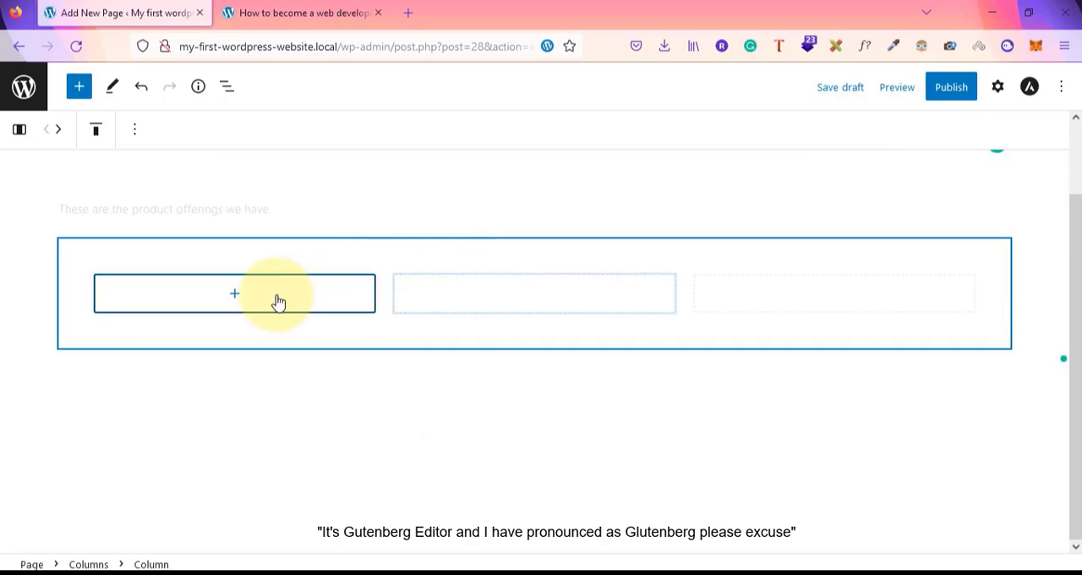
# Add an Image block to the first column using Screenshot-2022-08-29-165009.png from the media library
pyautogui.click(233, 300)
pyautogui.click(225, 427)
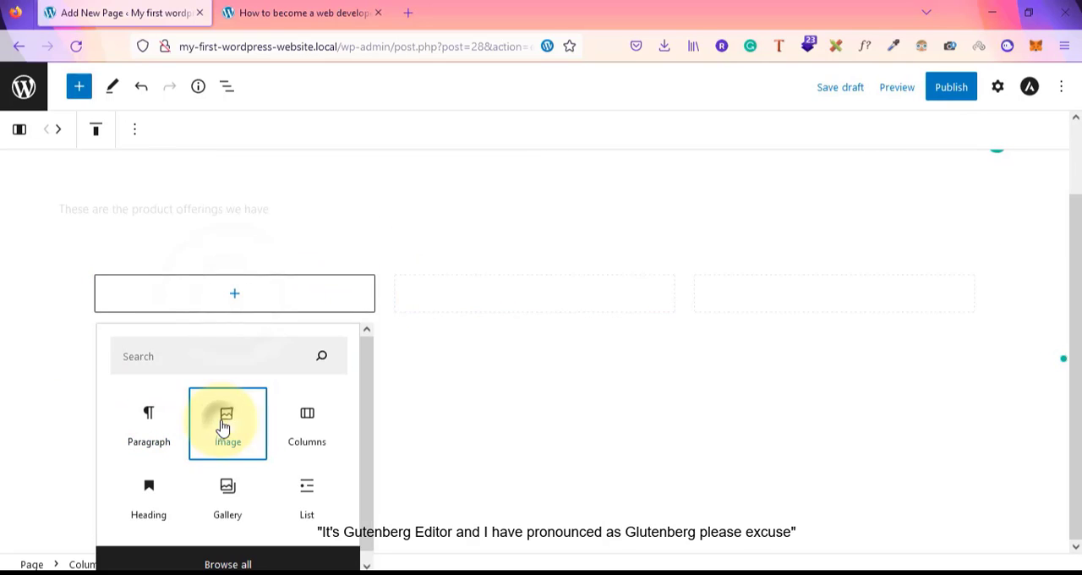
pyautogui.click(141, 372)
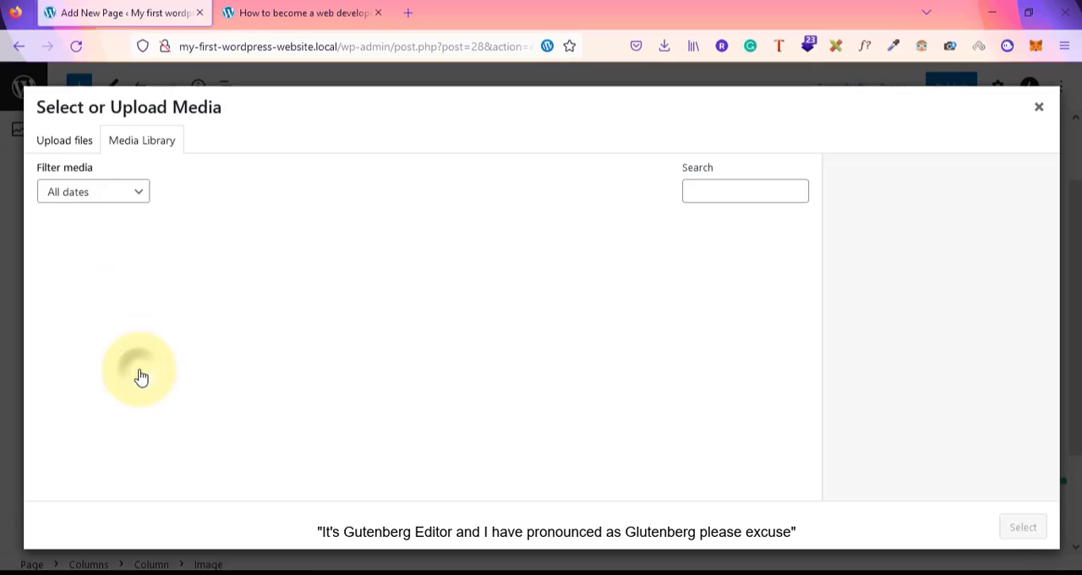
pyautogui.click(203, 272)
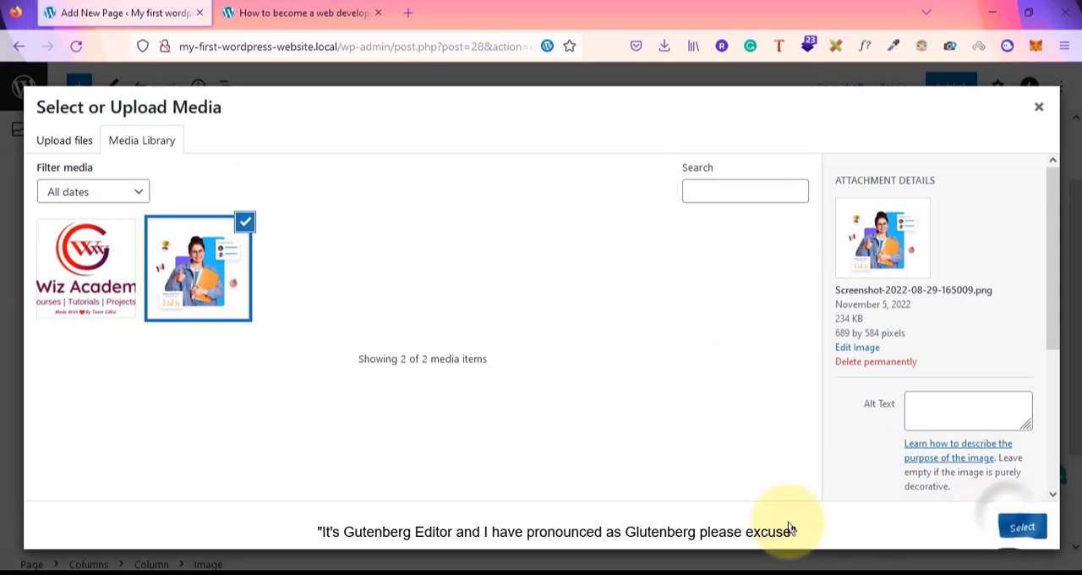
pyautogui.click(1021, 525)
# Add an Image block to the second column with the same screenshot image from the media library
pyautogui.click(533, 405)
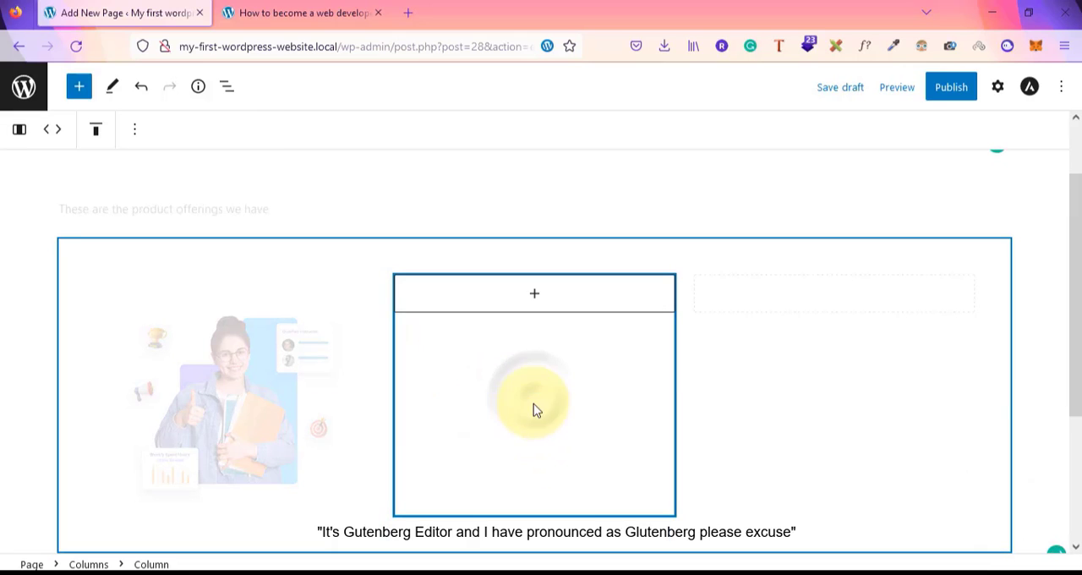
pyautogui.click(537, 294)
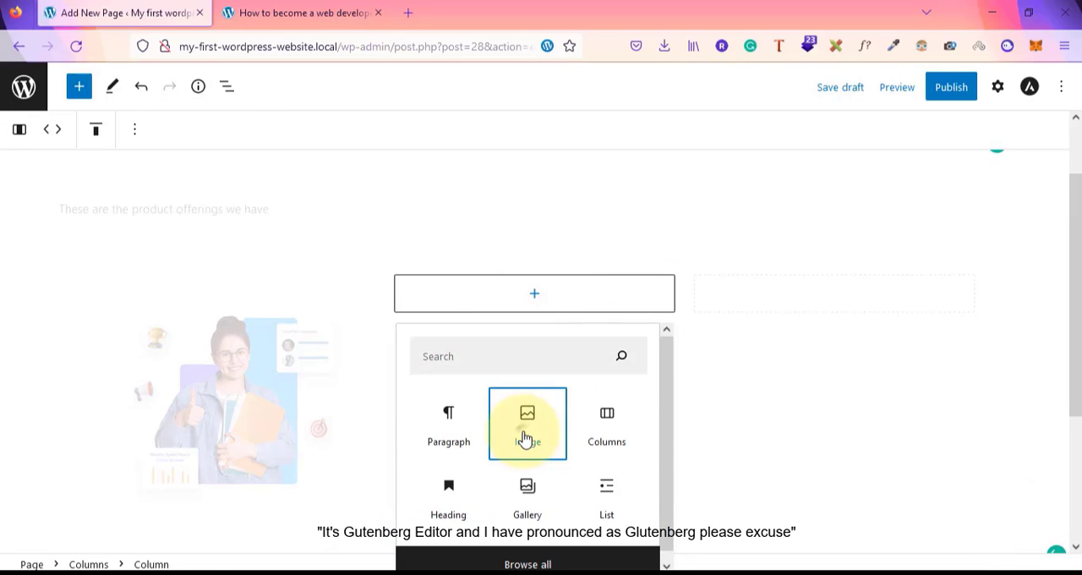
pyautogui.click(525, 430)
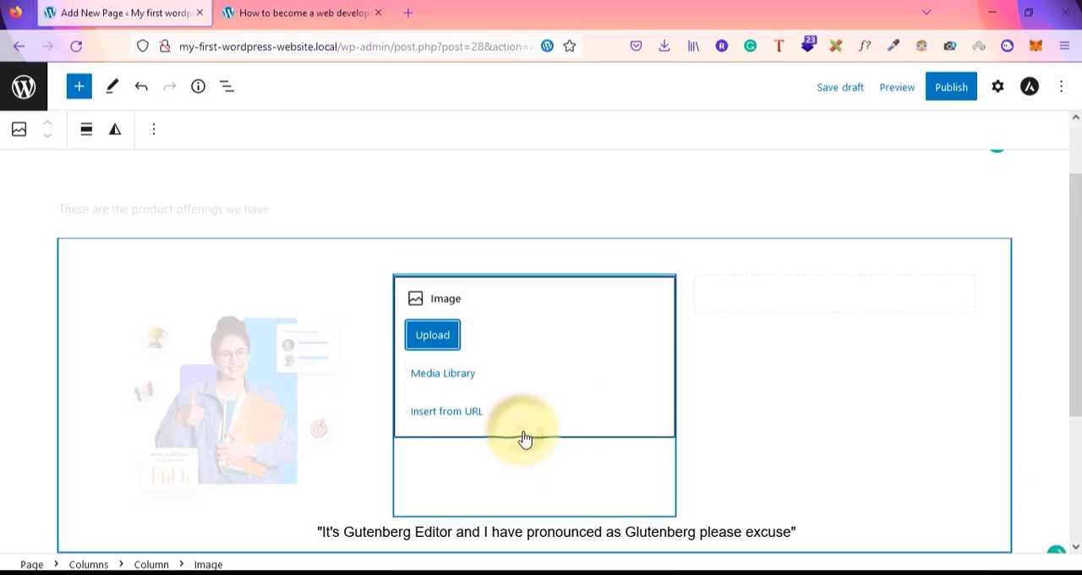
pyautogui.click(429, 334)
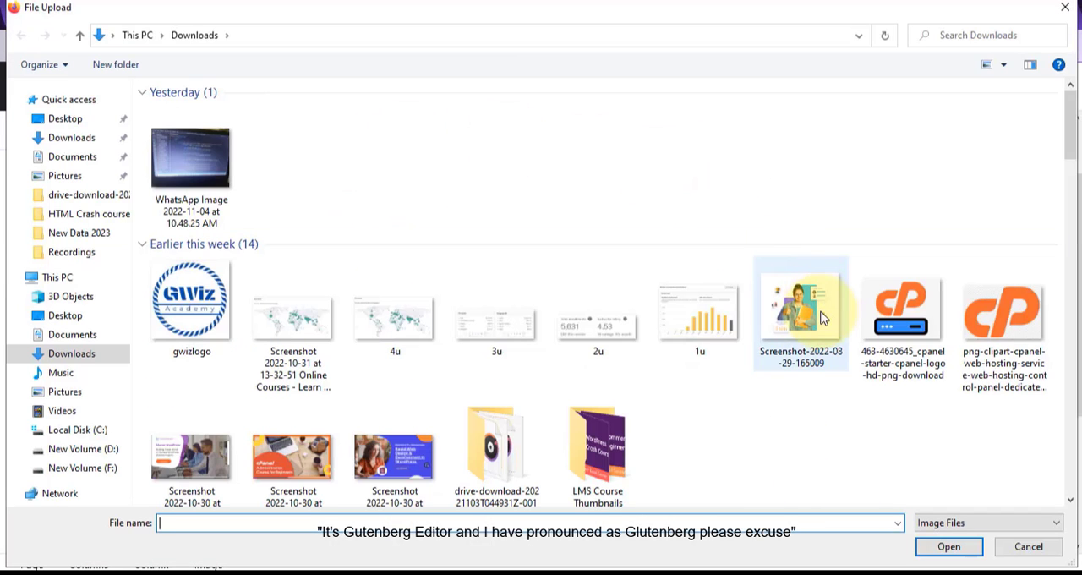
pyautogui.click(1027, 548)
pyautogui.click(457, 372)
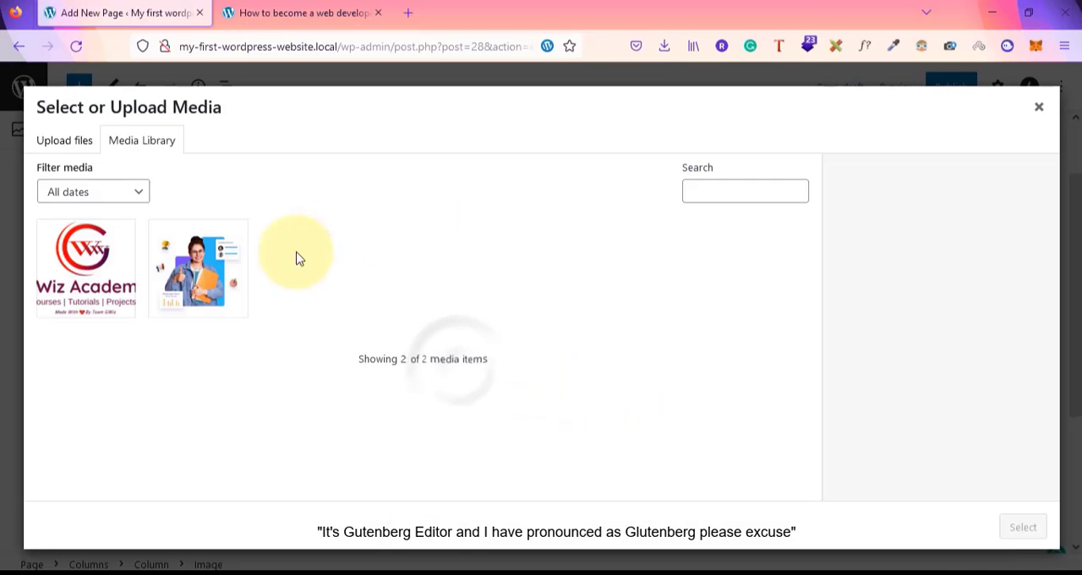
pyautogui.click(198, 267)
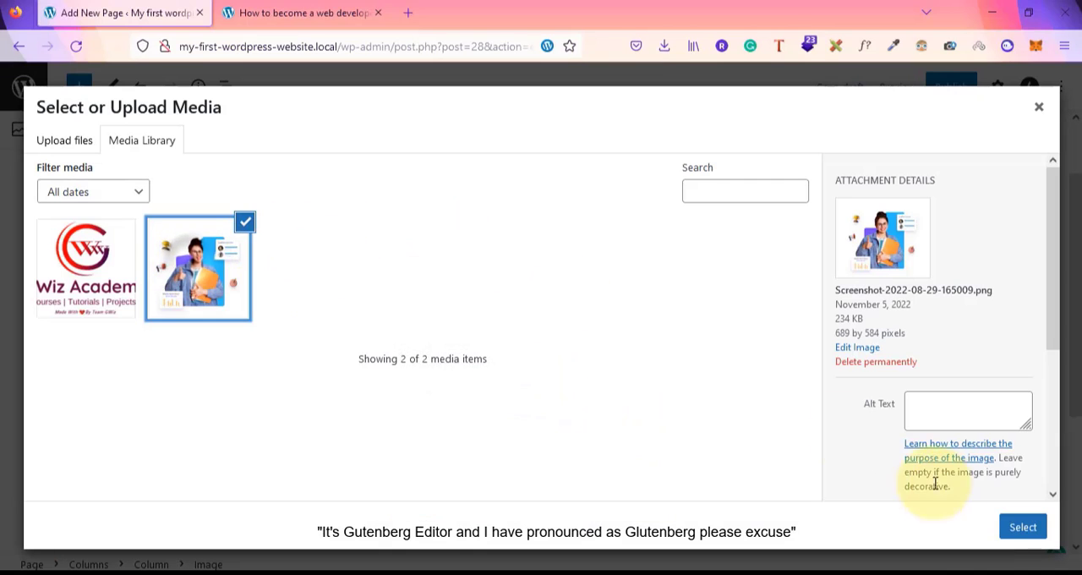
pyautogui.click(1023, 531)
# Add an Image block to the third column with the same screenshot image from the media library
pyautogui.click(829, 393)
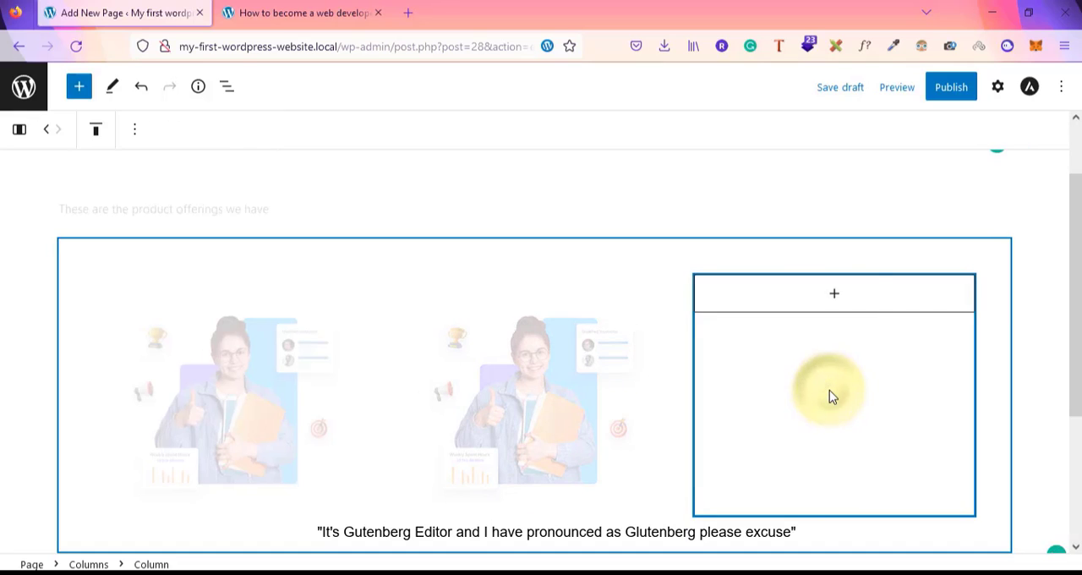
pyautogui.click(834, 297)
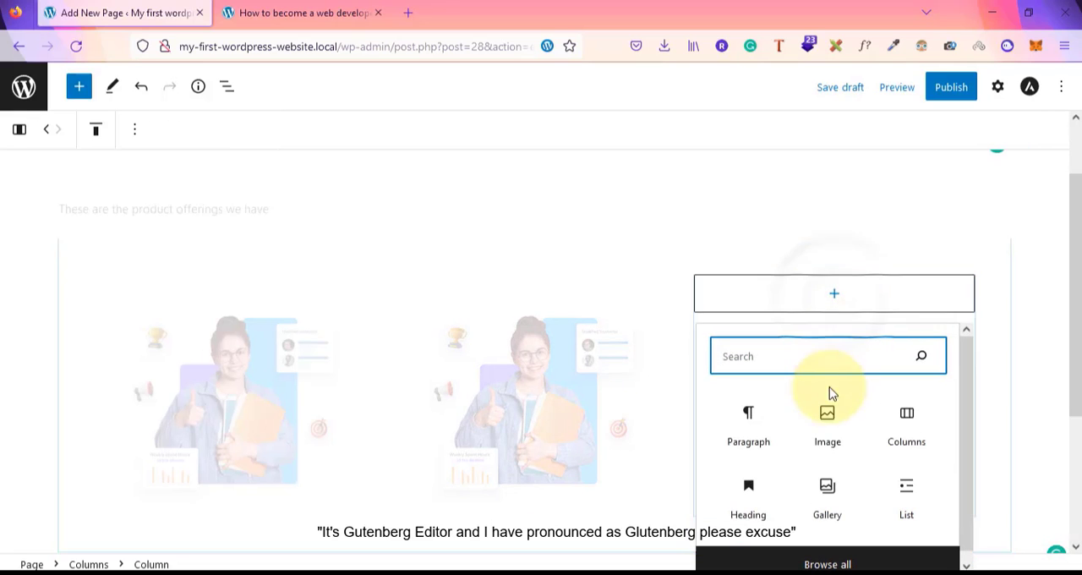
pyautogui.click(830, 415)
pyautogui.click(746, 340)
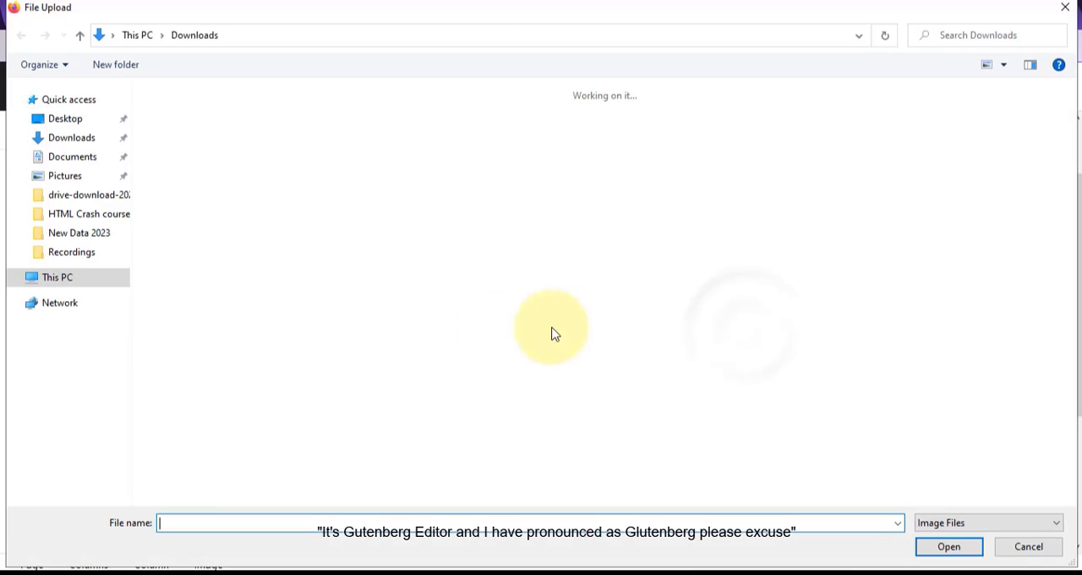
pyautogui.click(1030, 546)
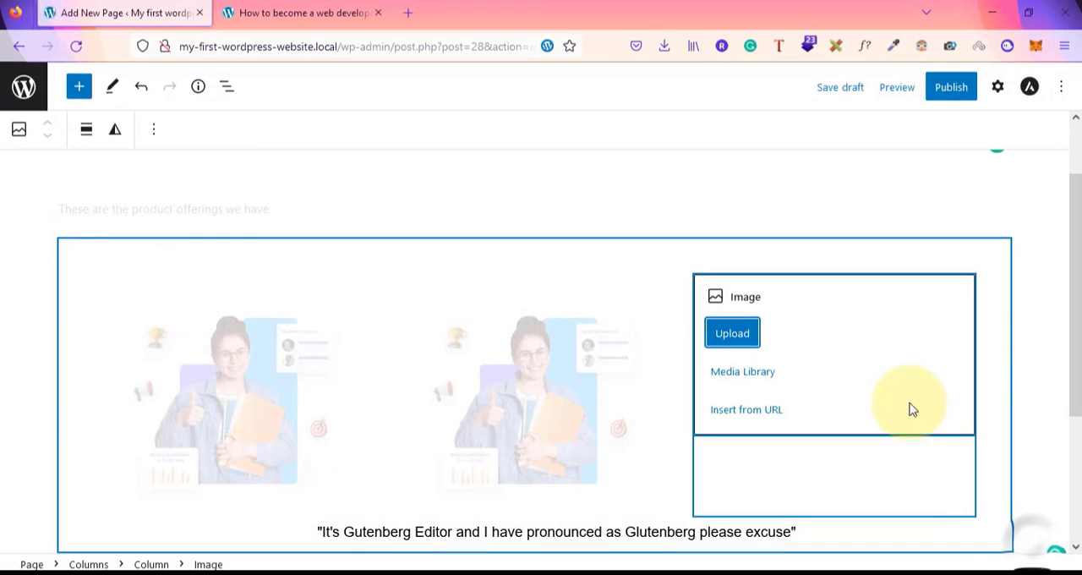
pyautogui.click(753, 375)
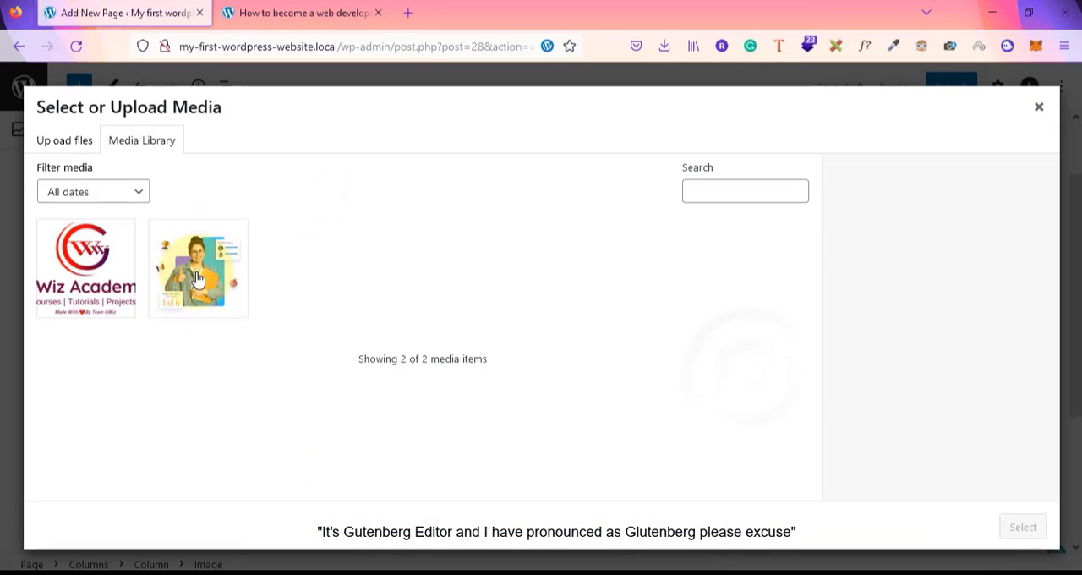
pyautogui.click(199, 267)
pyautogui.click(1022, 529)
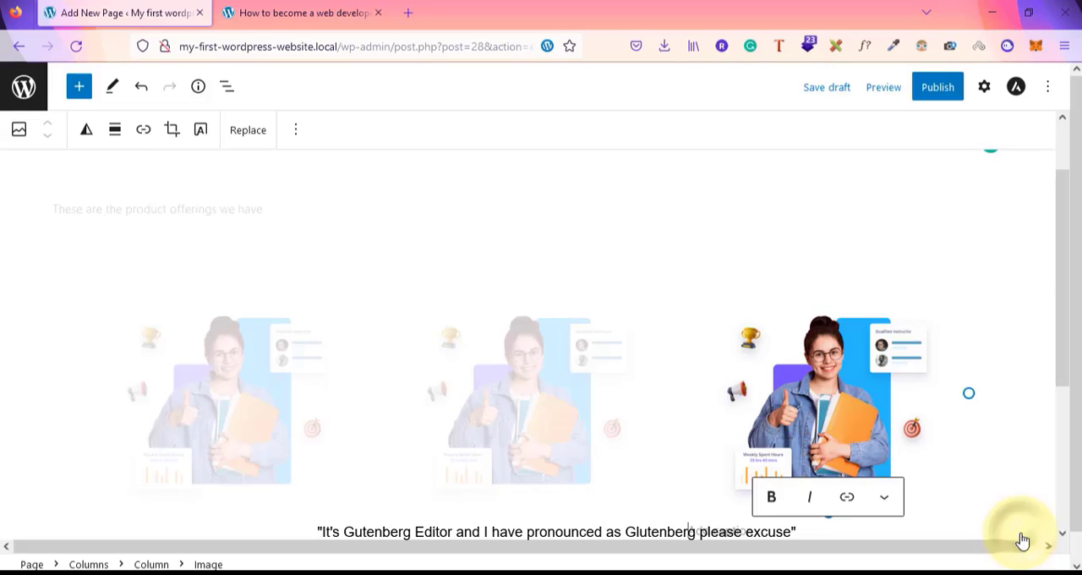
# Publish the Our Products page and open its live view in a new tab
pyautogui.click(937, 87)
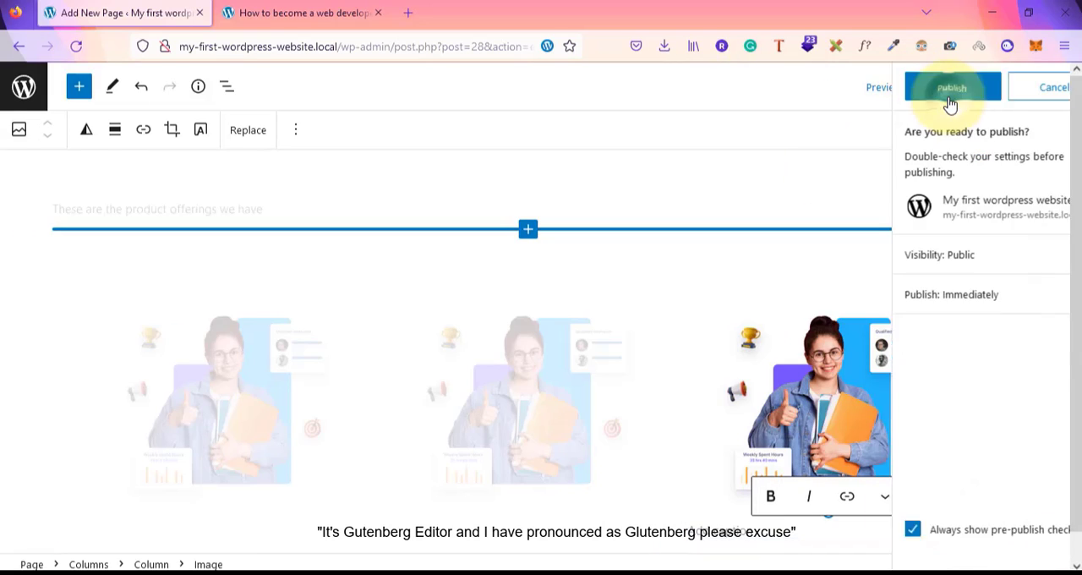
pyautogui.click(950, 93)
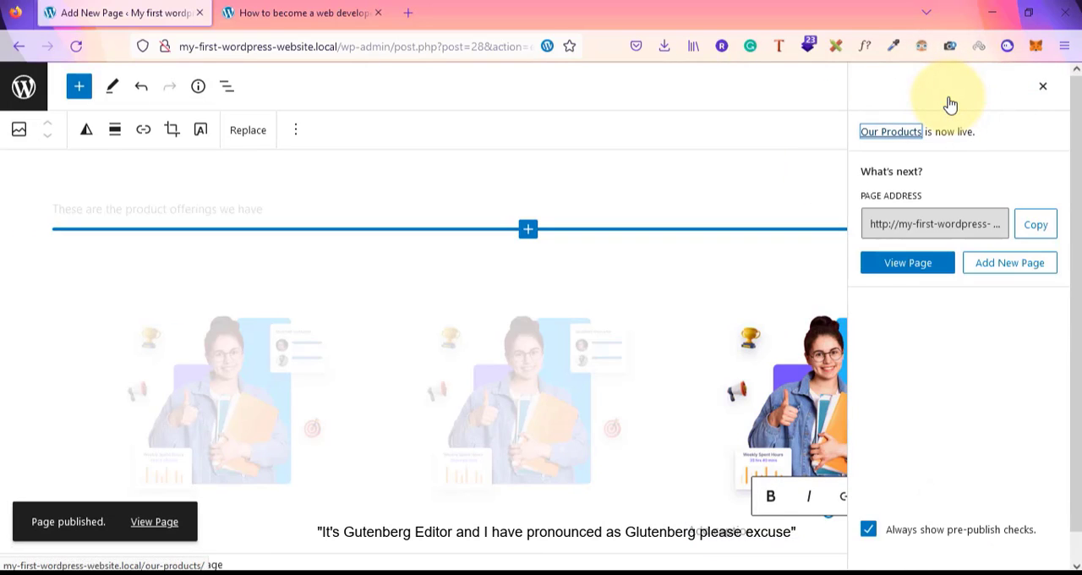
pyautogui.rightClick(152, 526)
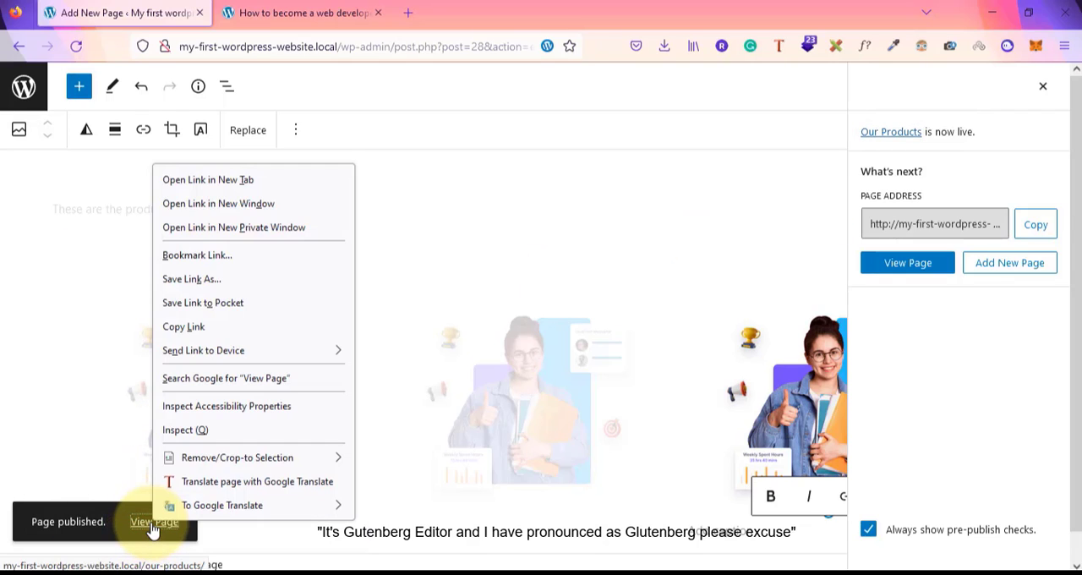
pyautogui.click(274, 180)
pyautogui.click(321, 11)
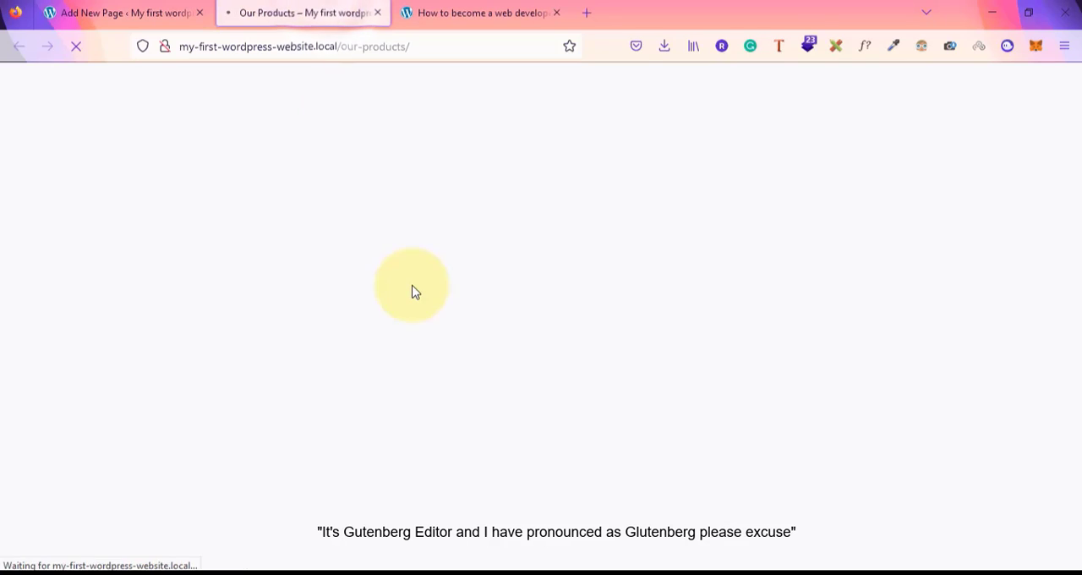
# Examine the published Our Products page with its title, paragraph and three image columns
pyautogui.scroll(-2, 412, 291)
pyautogui.scroll(2, 412, 292)
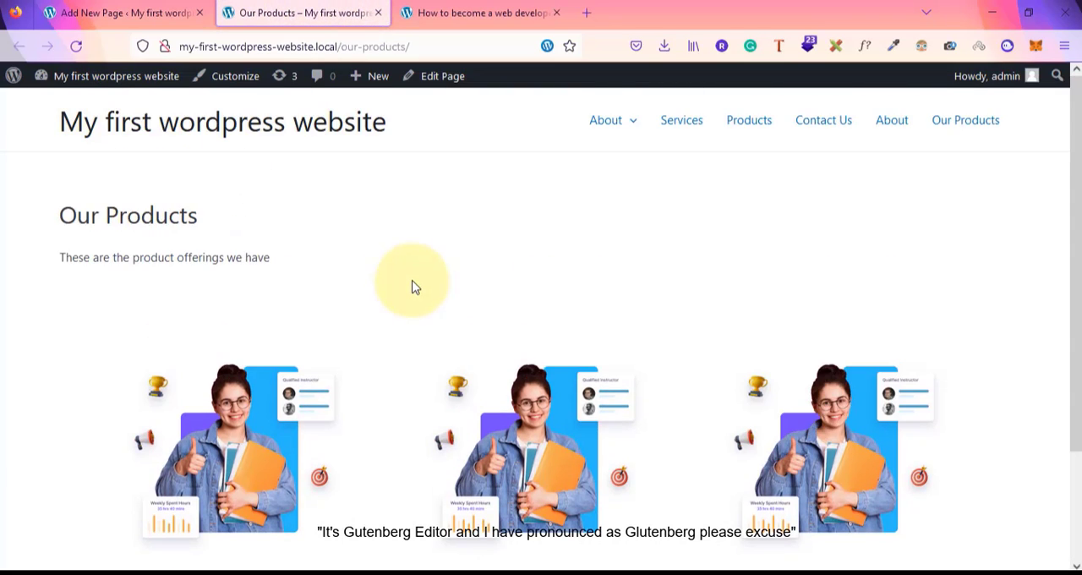
pyautogui.moveTo(48, 222); pyautogui.dragTo(258, 231)
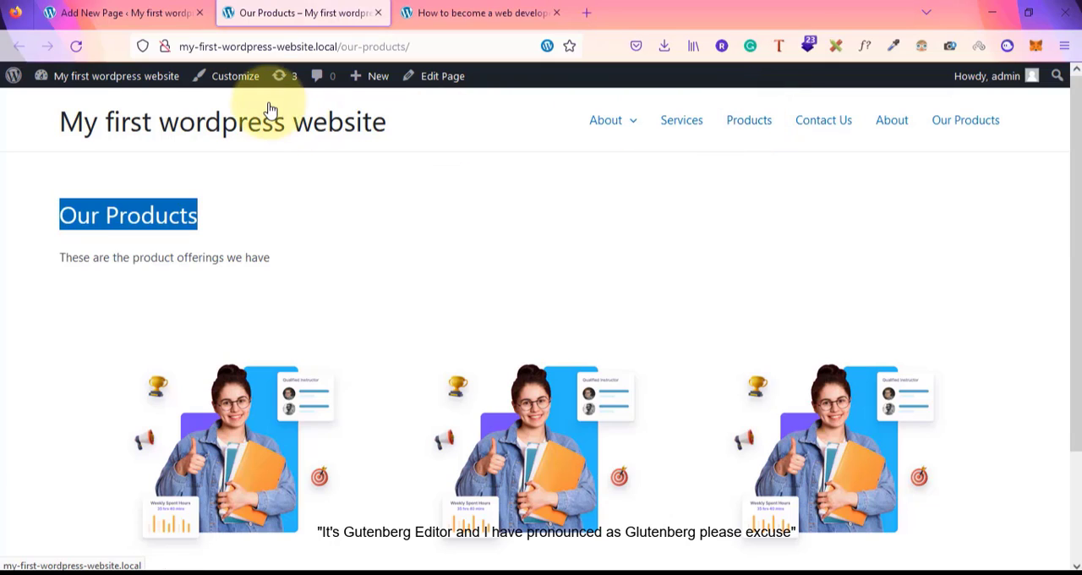
pyautogui.click(147, 17)
pyautogui.click(292, 13)
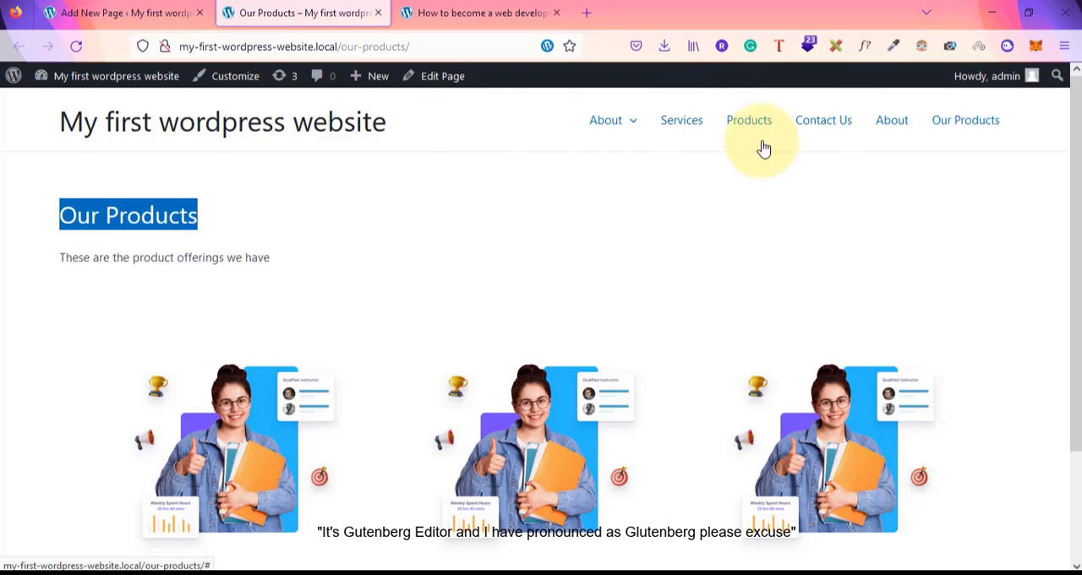
pyautogui.click(340, 222)
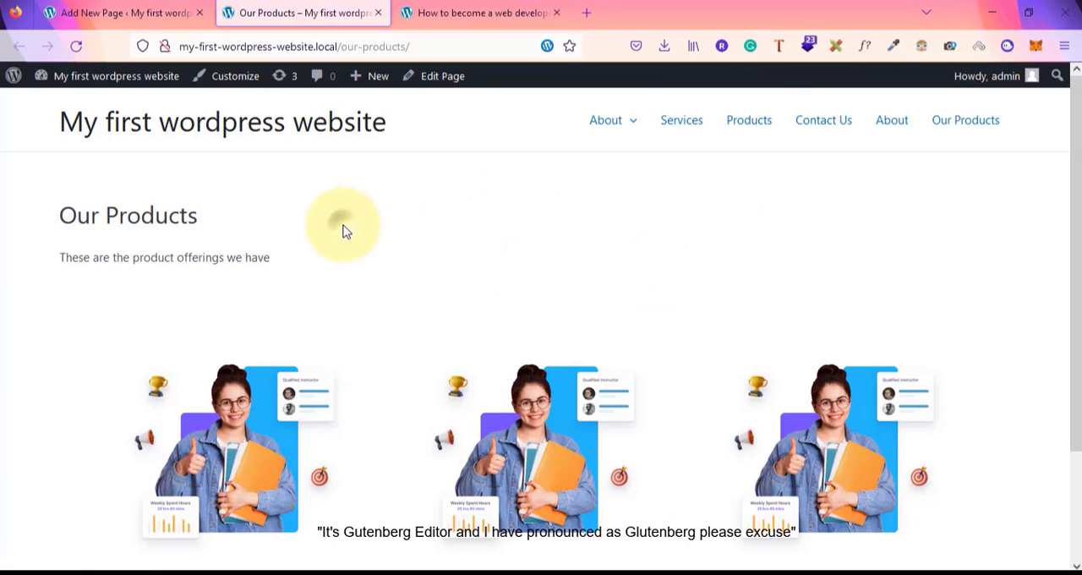
pyautogui.moveTo(61, 213); pyautogui.dragTo(282, 250)
pyautogui.click(282, 250)
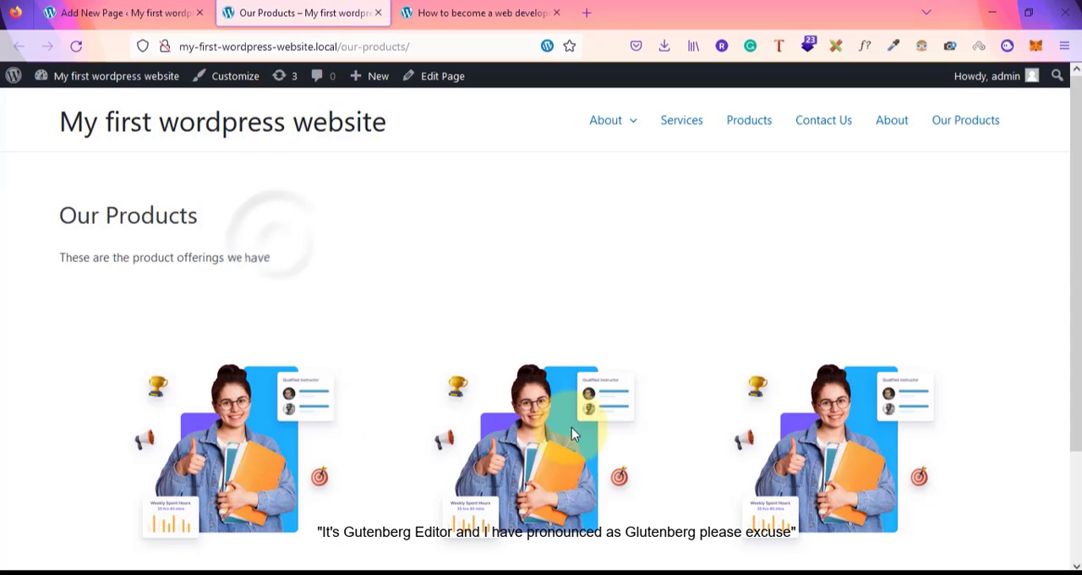
pyautogui.scroll(-3, 936, 464)
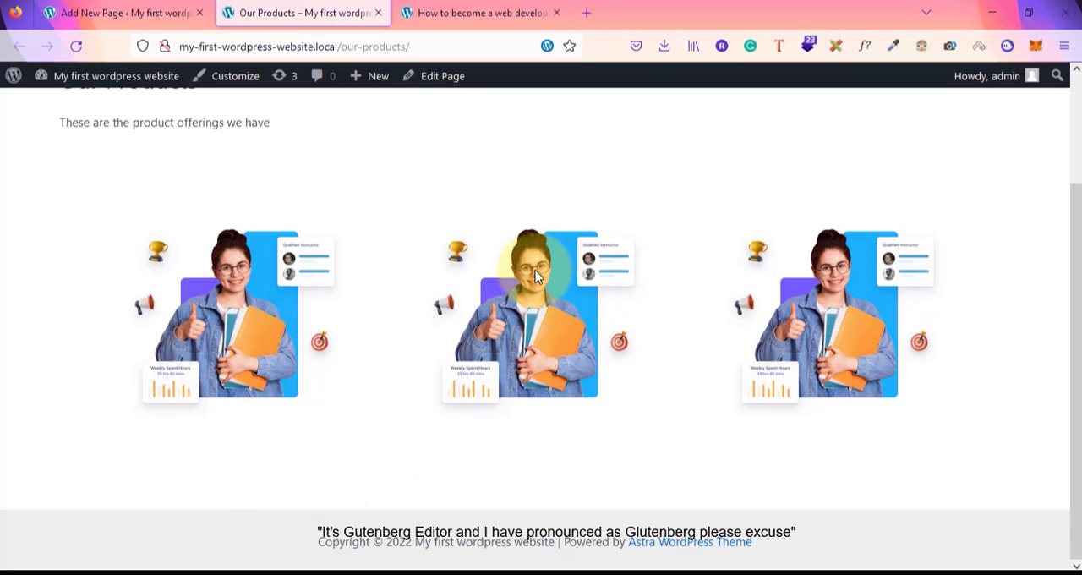
pyautogui.scroll(3, 536, 276)
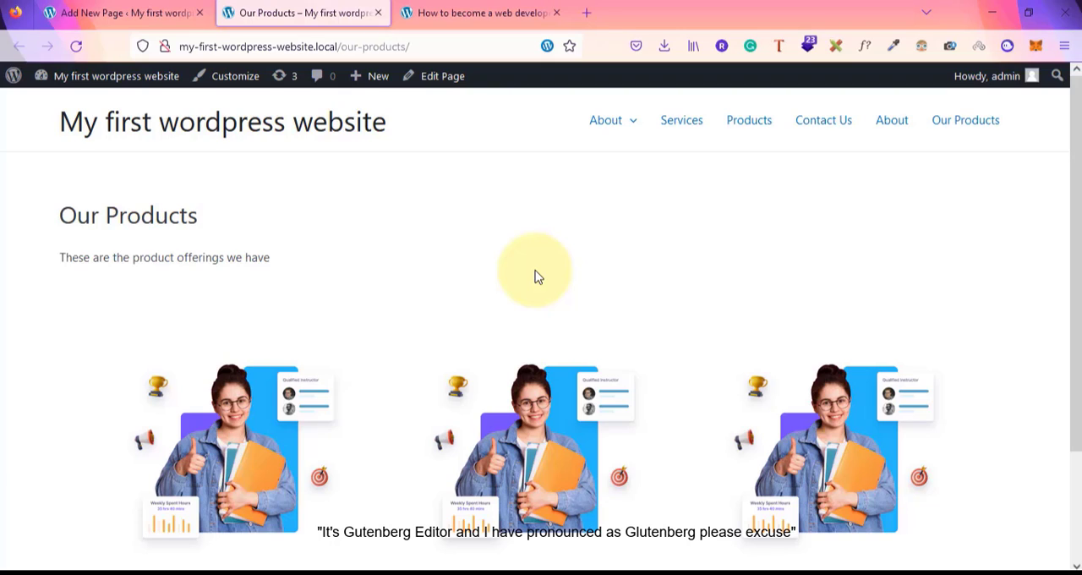
pyautogui.click(586, 13)
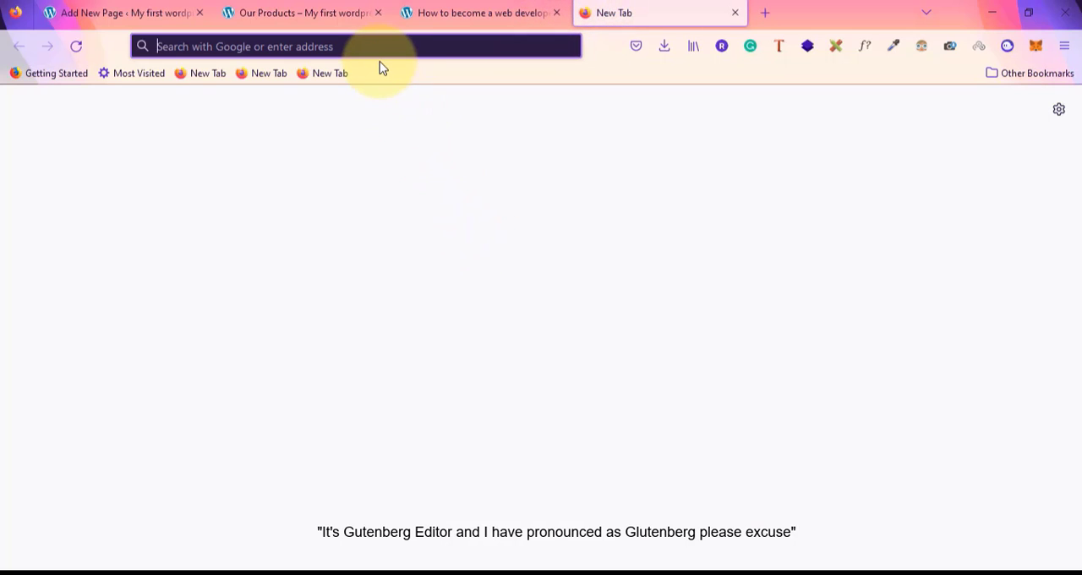
pyautogui.click(449, 11)
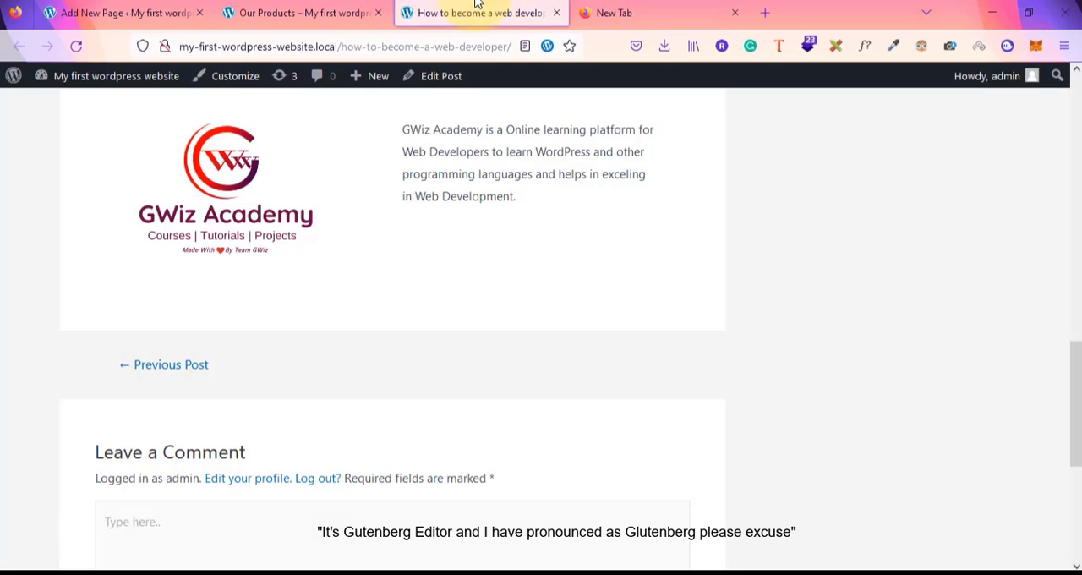
pyautogui.click(325, 9)
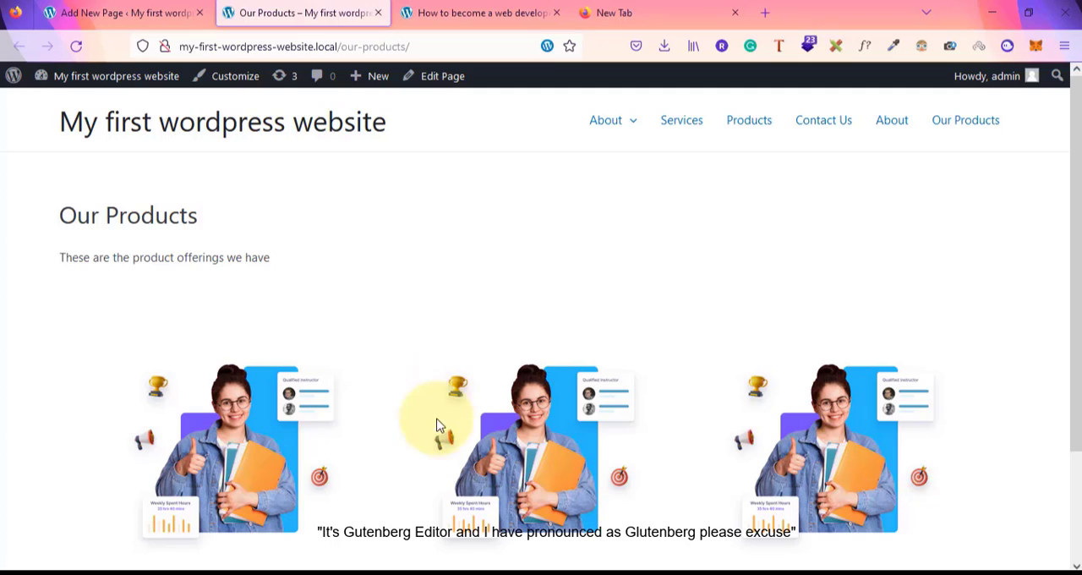
# Switch to Notepad and review the note about the Gutenberg and TinyMCE editors
pyautogui.click(640, 573)
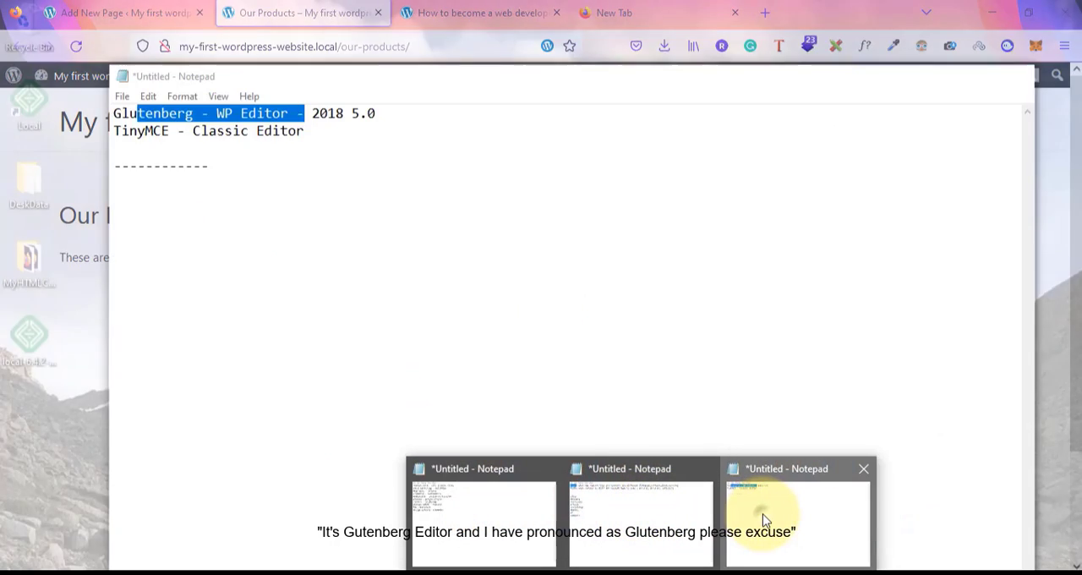
pyautogui.click(761, 519)
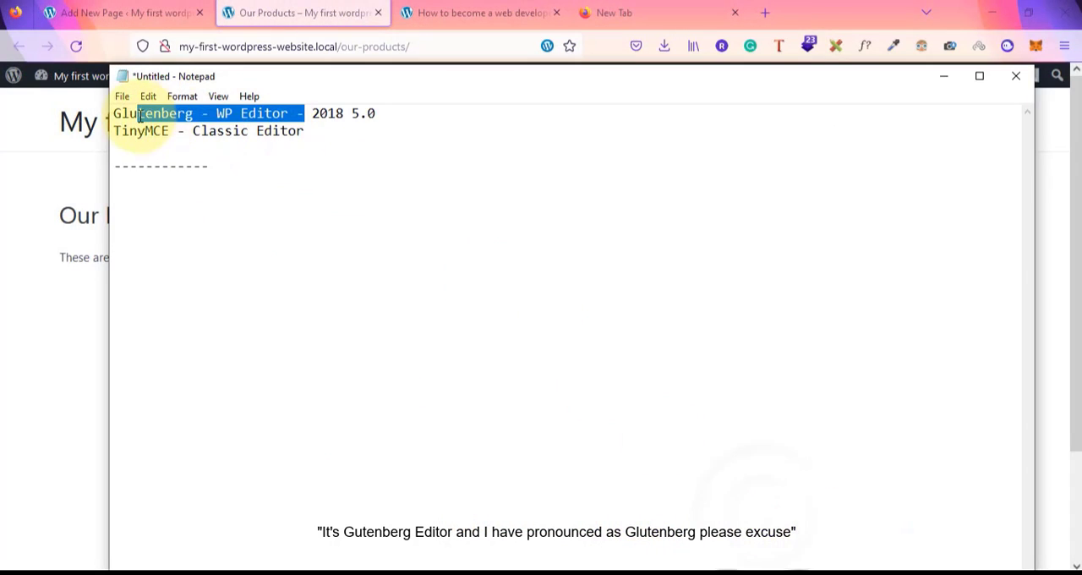
pyautogui.moveTo(123, 113); pyautogui.dragTo(373, 110)
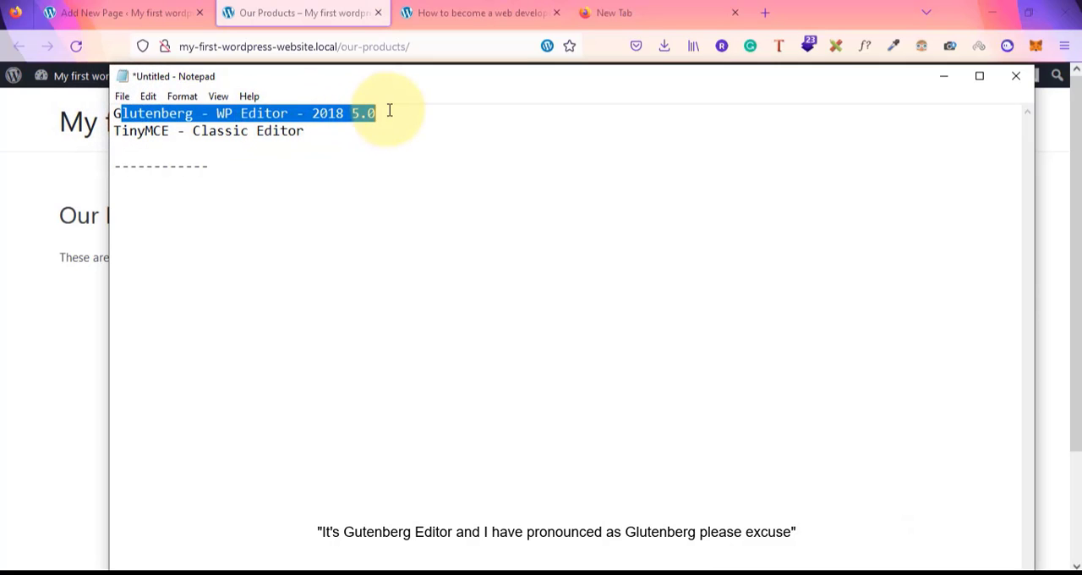
pyautogui.click(389, 110)
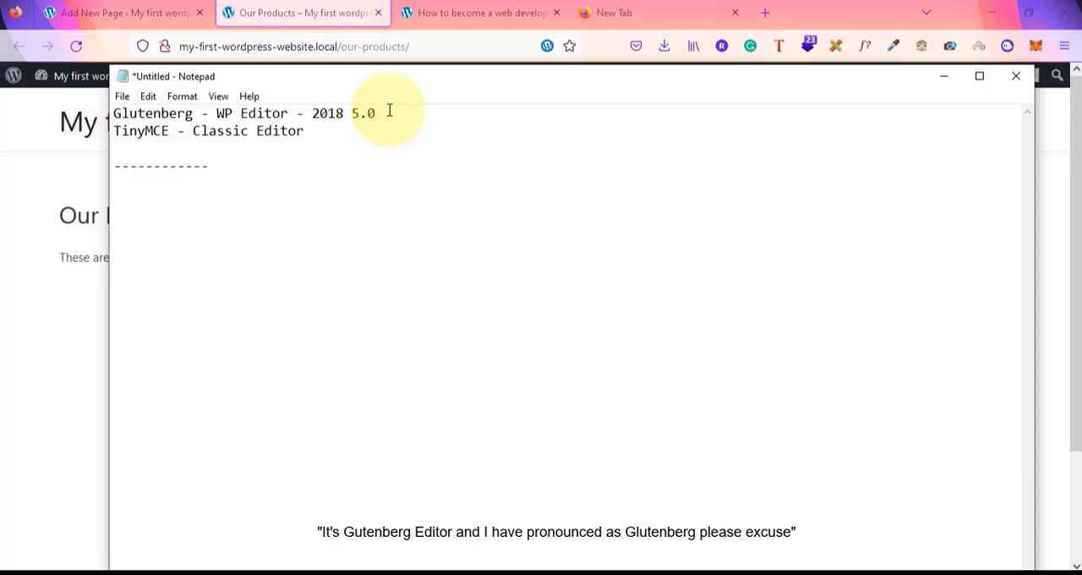
# Return to the page editor, close the publish panel and open the page settings sidebar
pyautogui.click(169, 5)
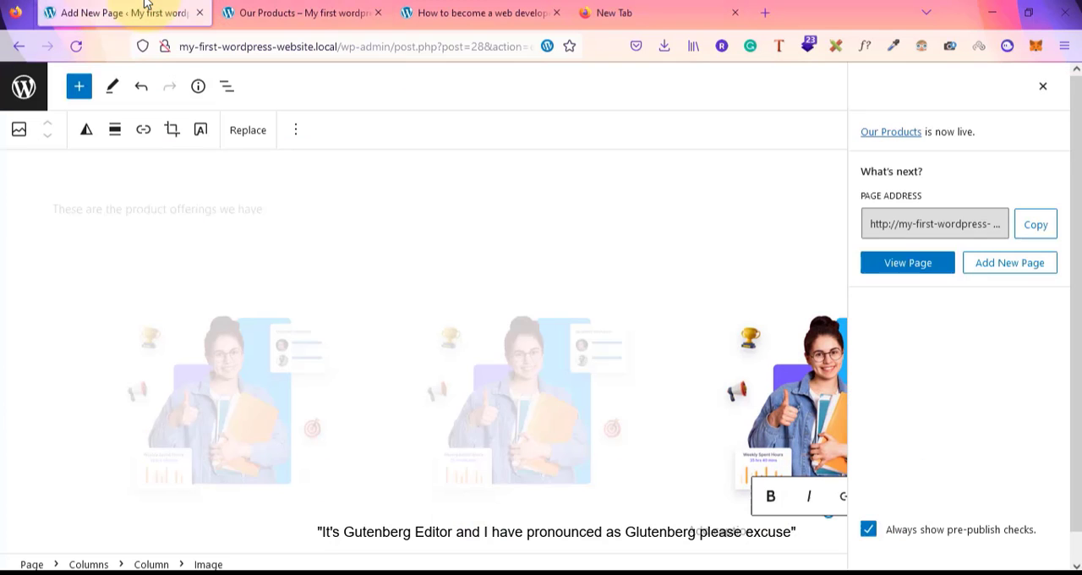
pyautogui.click(1042, 87)
pyautogui.click(987, 92)
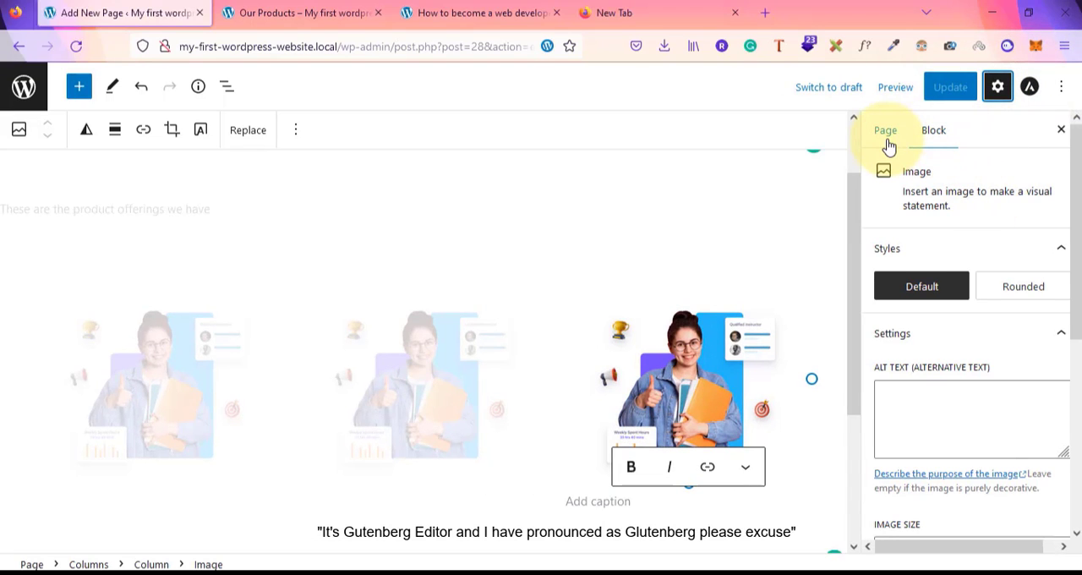
# Set the page's visibility to Private and confirm publishing it privately
pyautogui.click(887, 140)
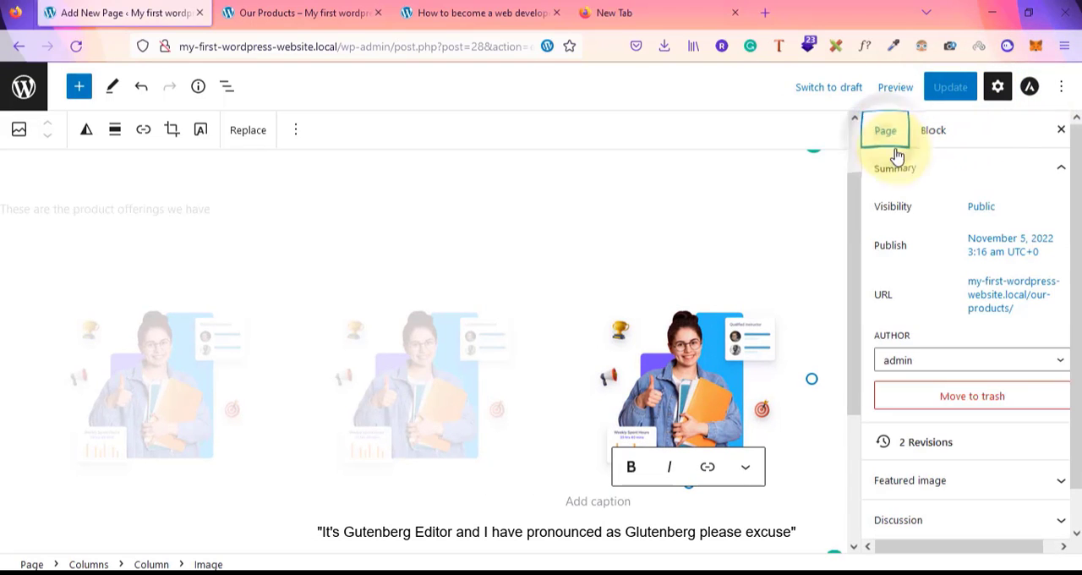
pyautogui.click(982, 208)
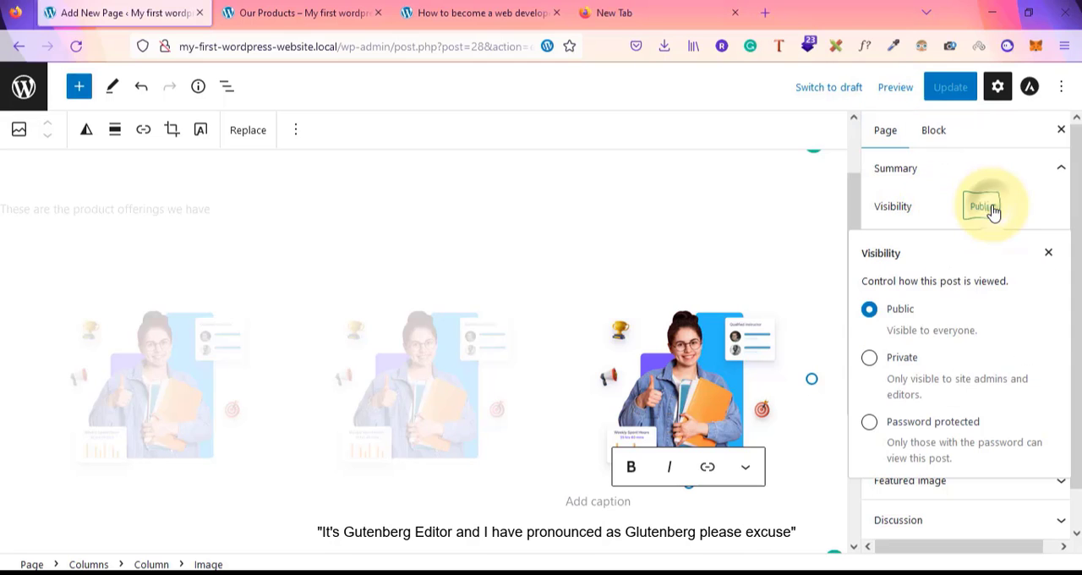
pyautogui.click(869, 360)
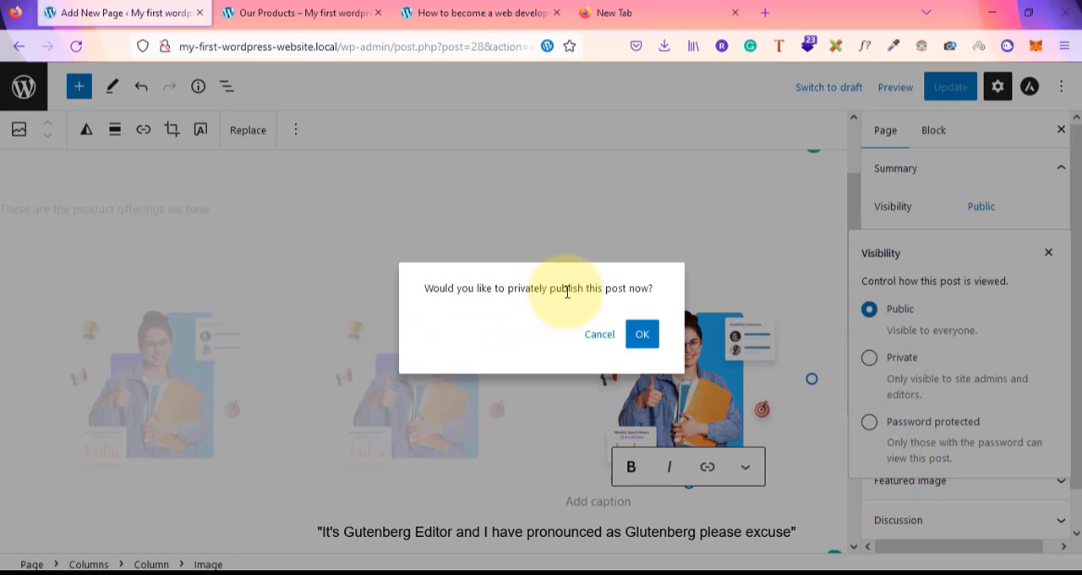
pyautogui.click(642, 335)
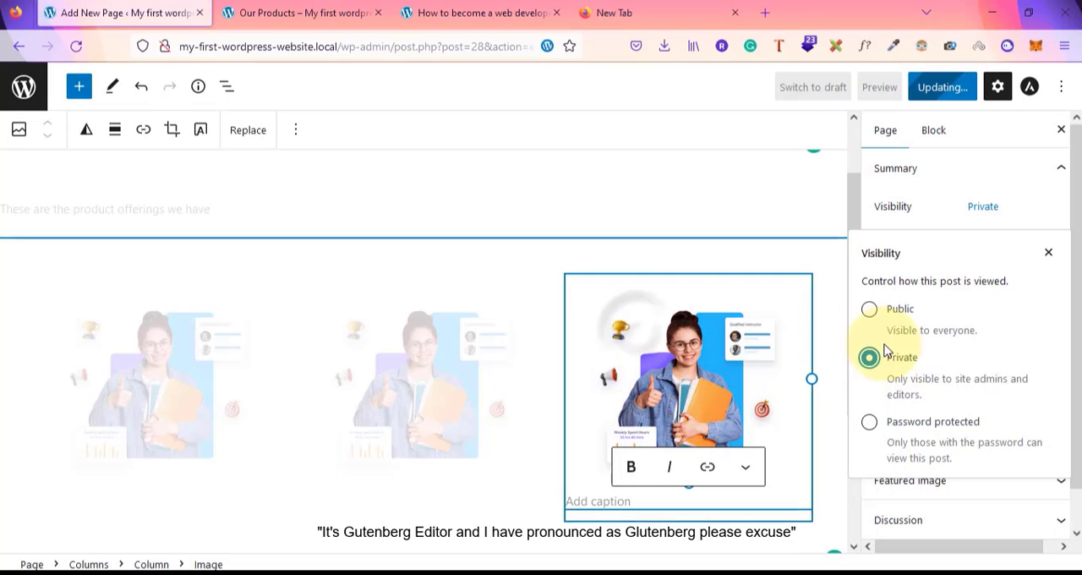
# Try Password protected visibility, then switch through Public back to Private and confirm private publishing
pyautogui.click(870, 423)
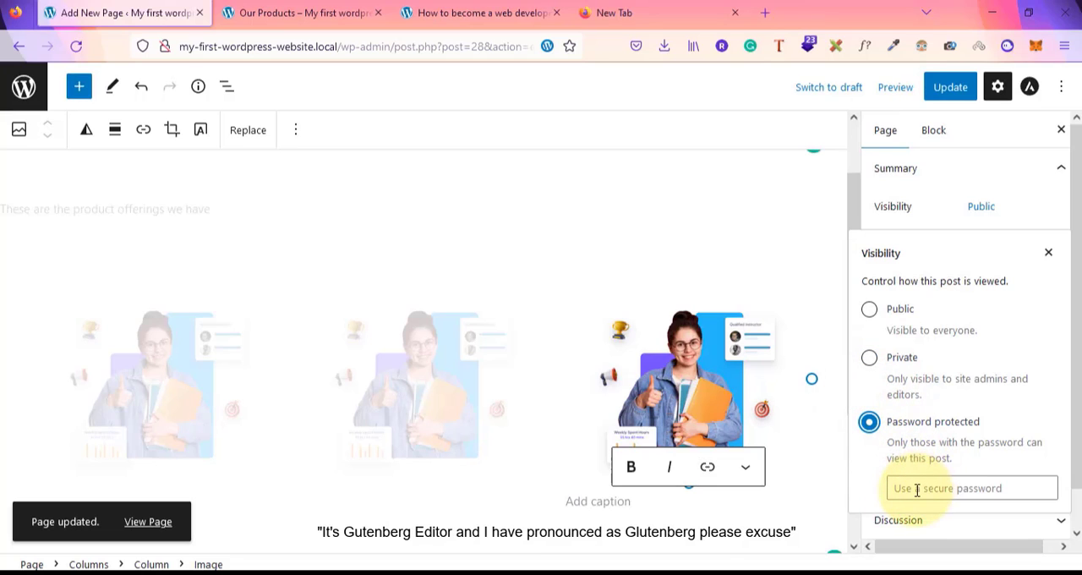
pyautogui.click(917, 487)
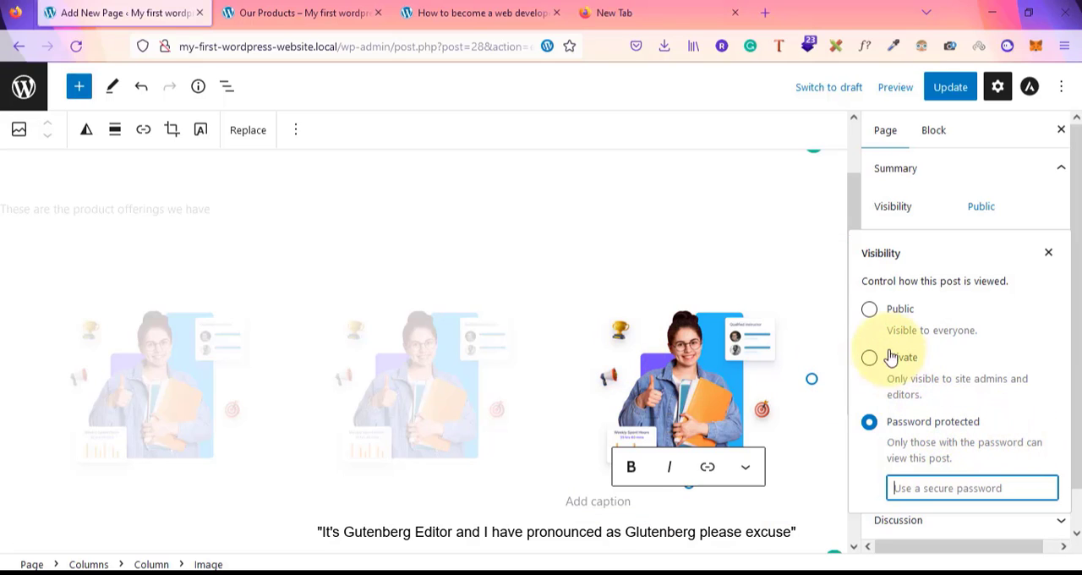
pyautogui.click(870, 310)
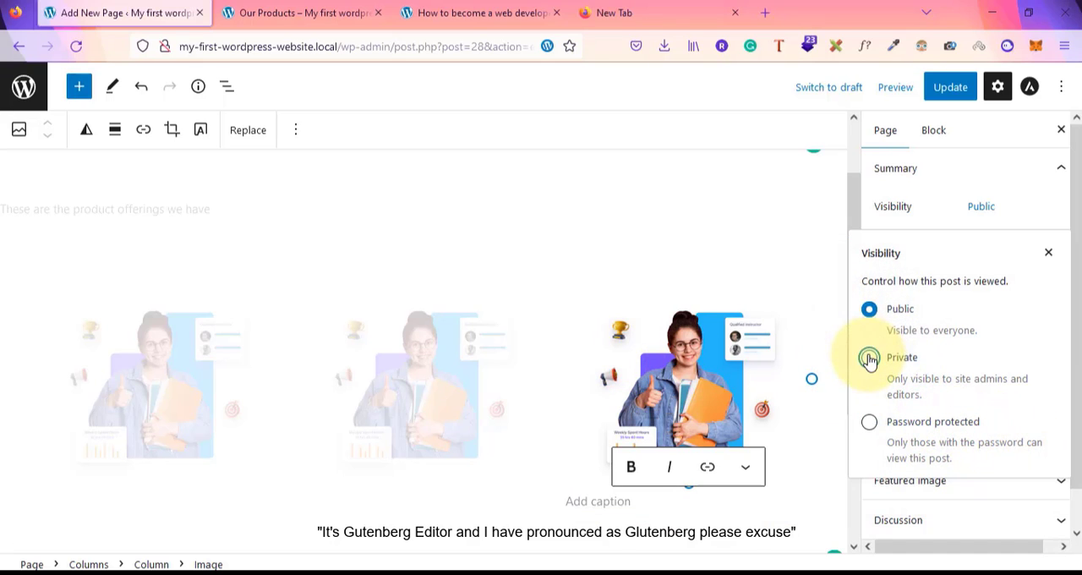
pyautogui.click(870, 359)
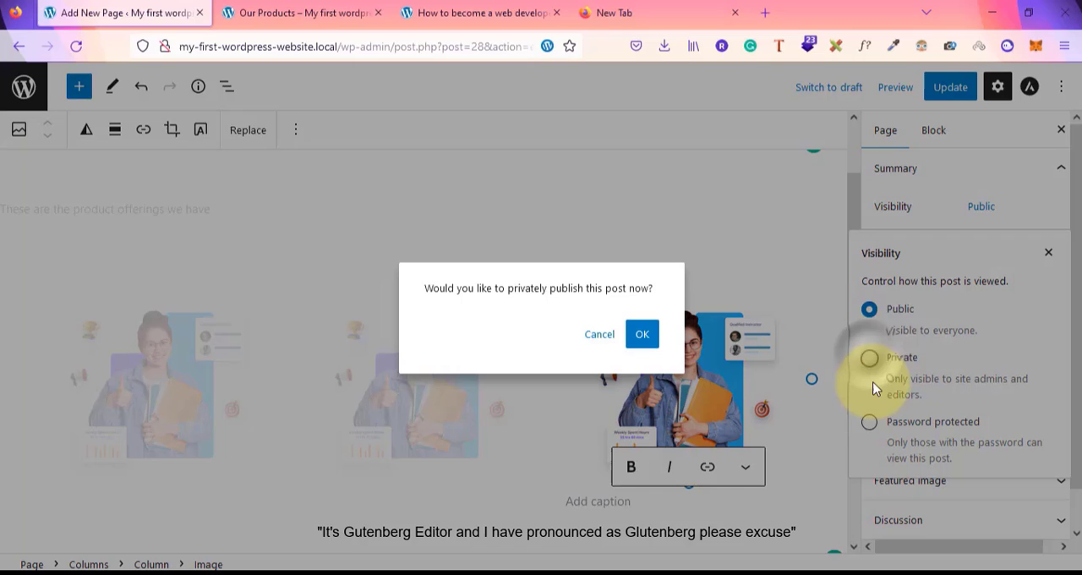
pyautogui.click(643, 336)
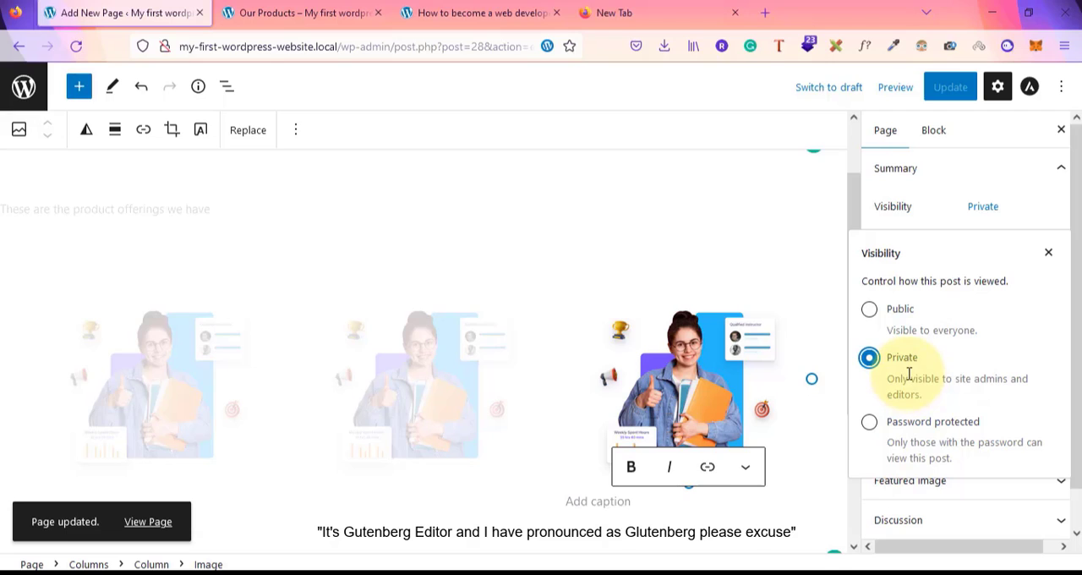
# Make the page Password protected, enter the page password, and update the page
pyautogui.click(868, 423)
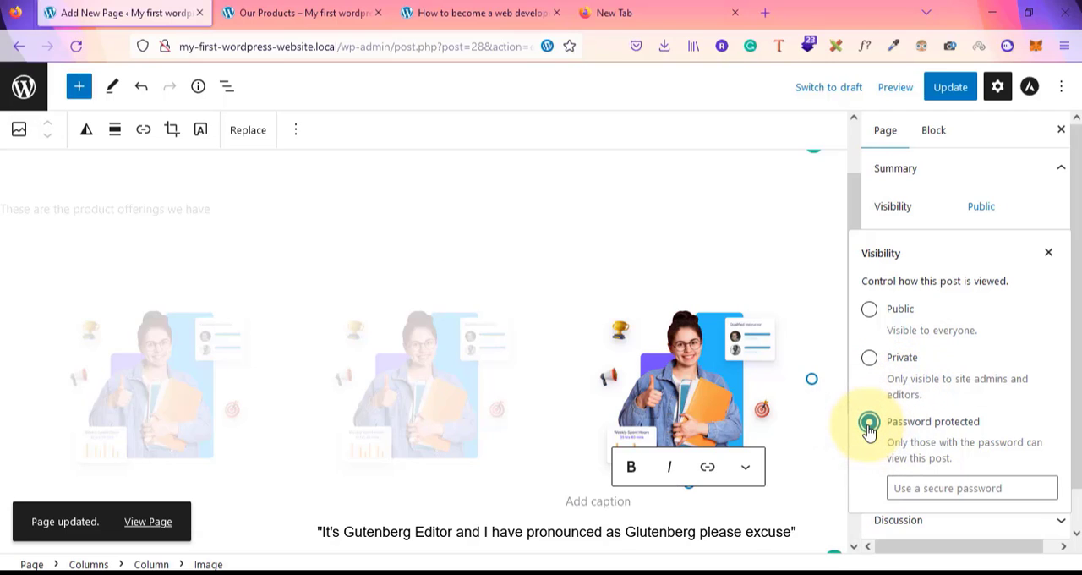
pyautogui.click(941, 484)
pyautogui.write('123456')
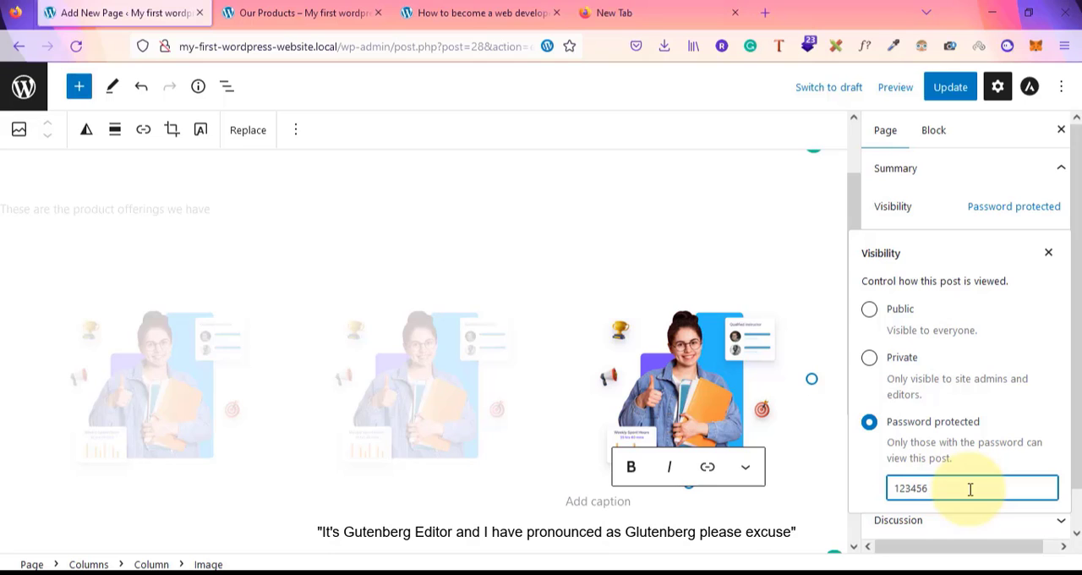
pyautogui.click(951, 88)
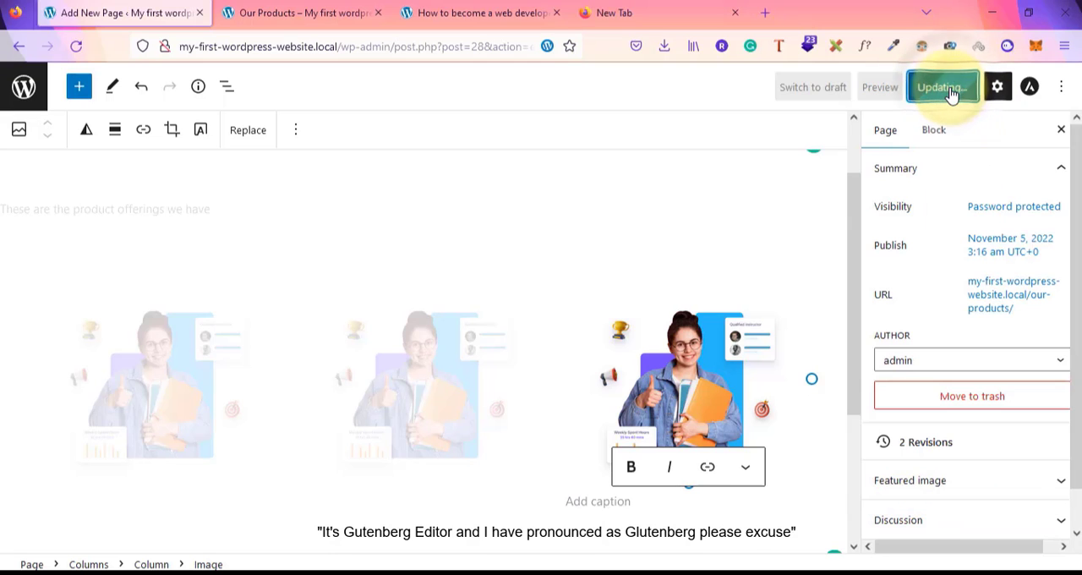
# Reload the live Our Products page and enter the page password to unlock its content
pyautogui.click(280, 10)
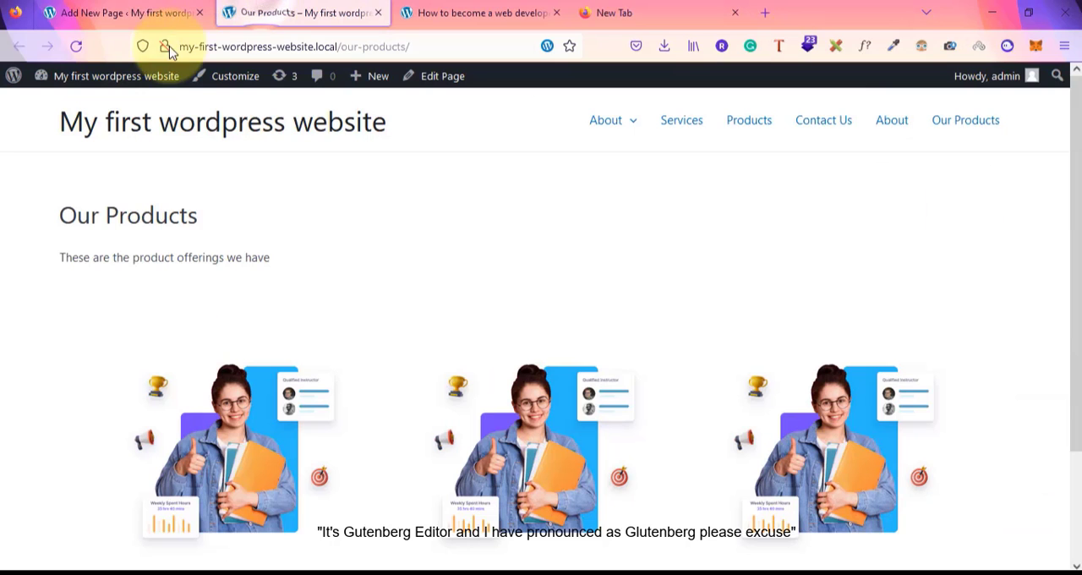
pyautogui.click(78, 47)
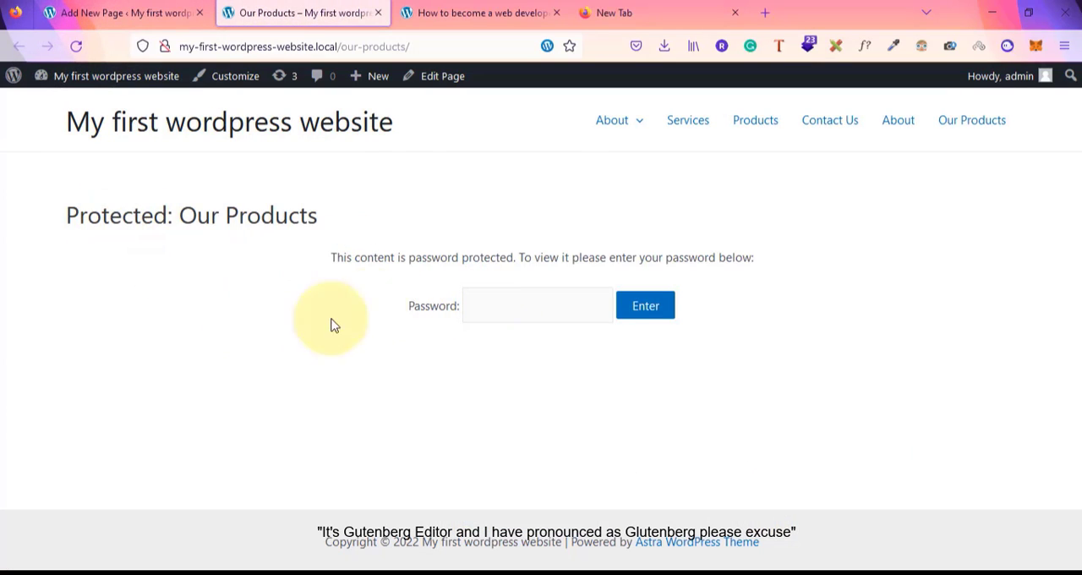
pyautogui.click(451, 308)
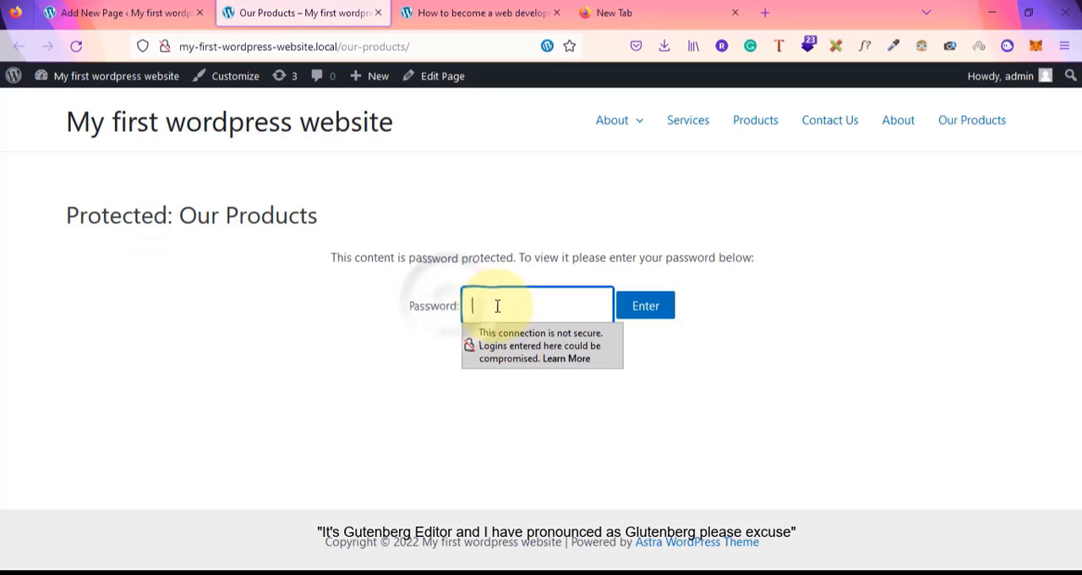
pyautogui.write('12345')
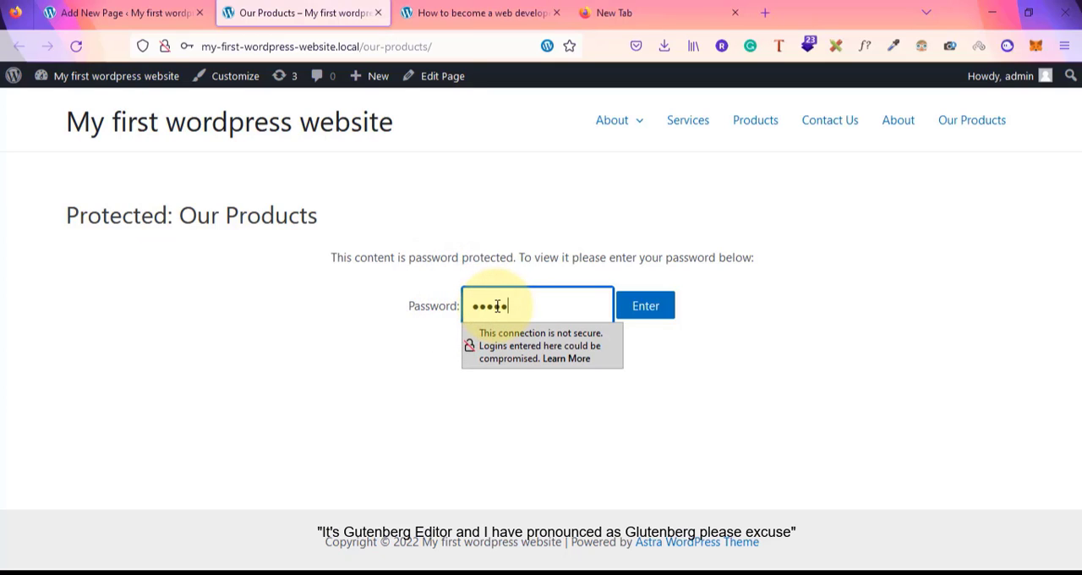
pyautogui.press('Return')
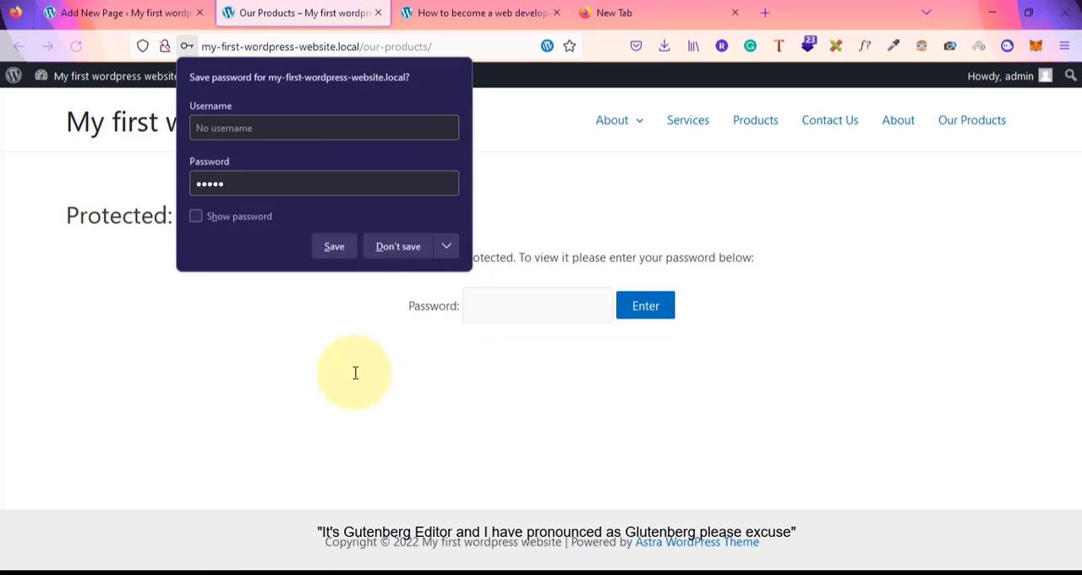
pyautogui.click(543, 295)
pyautogui.write('1234')
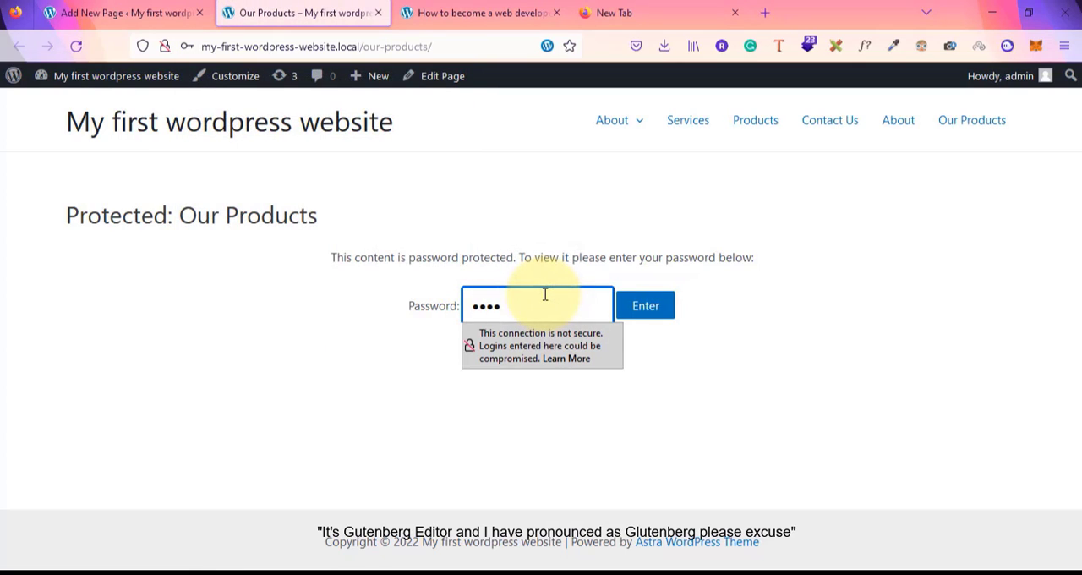
pyautogui.write('56')
pyautogui.press('Return')
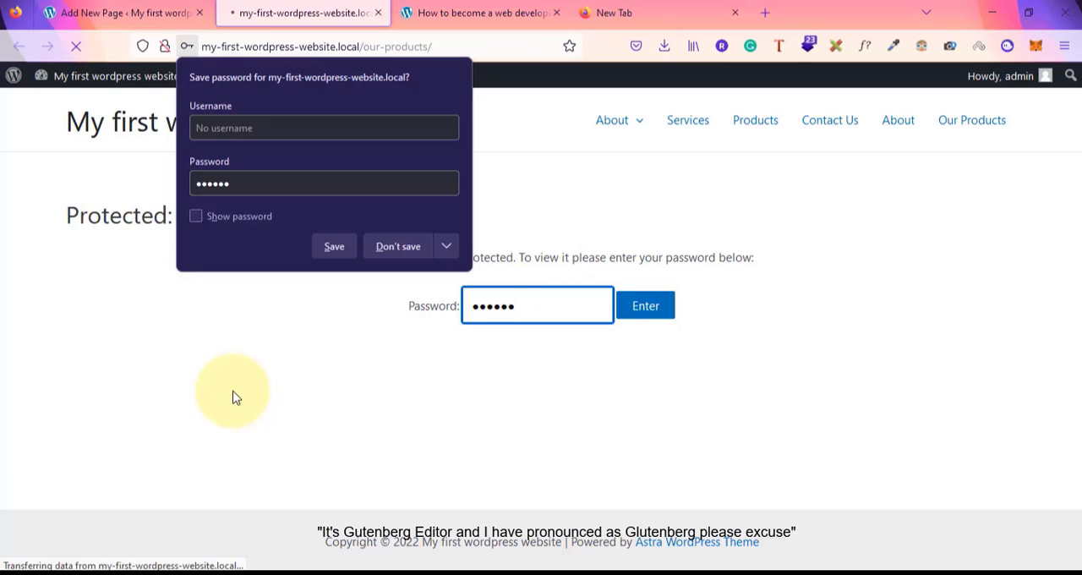
pyautogui.click(623, 308)
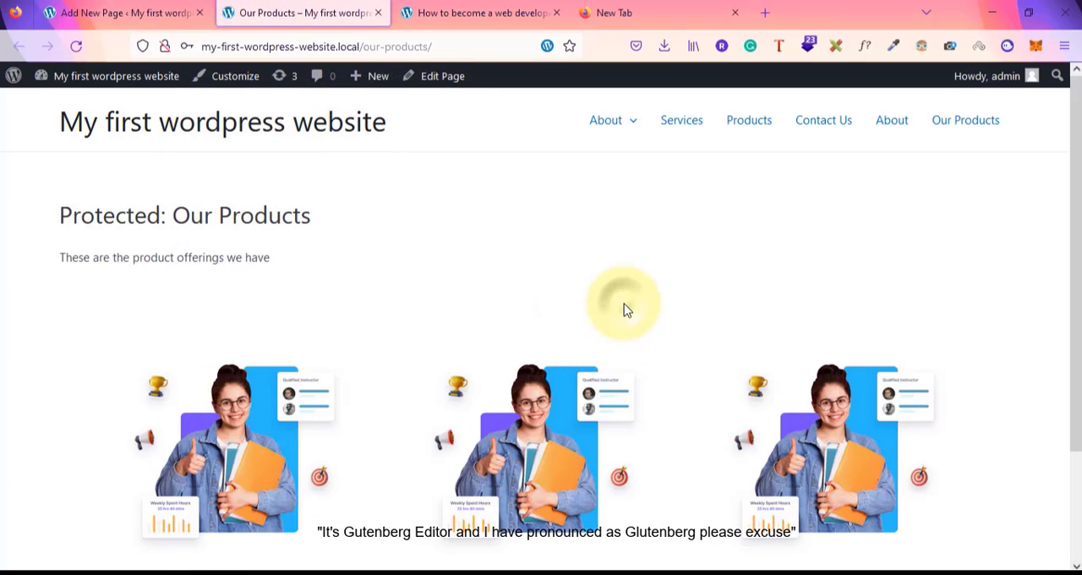
# Return to the editor and change the page's permalink slug to our-special-product
pyautogui.click(150, 12)
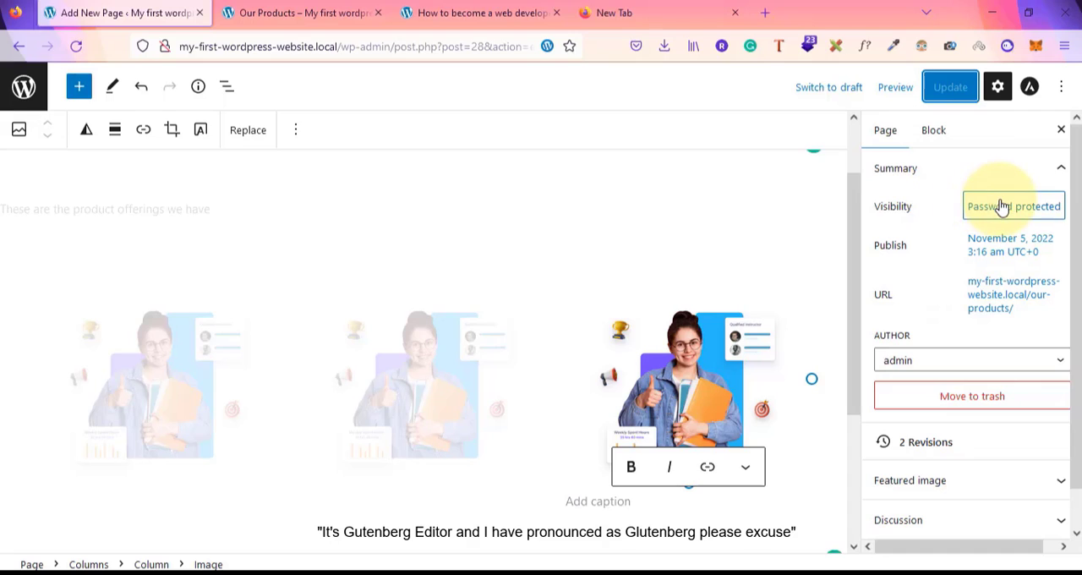
pyautogui.click(1019, 303)
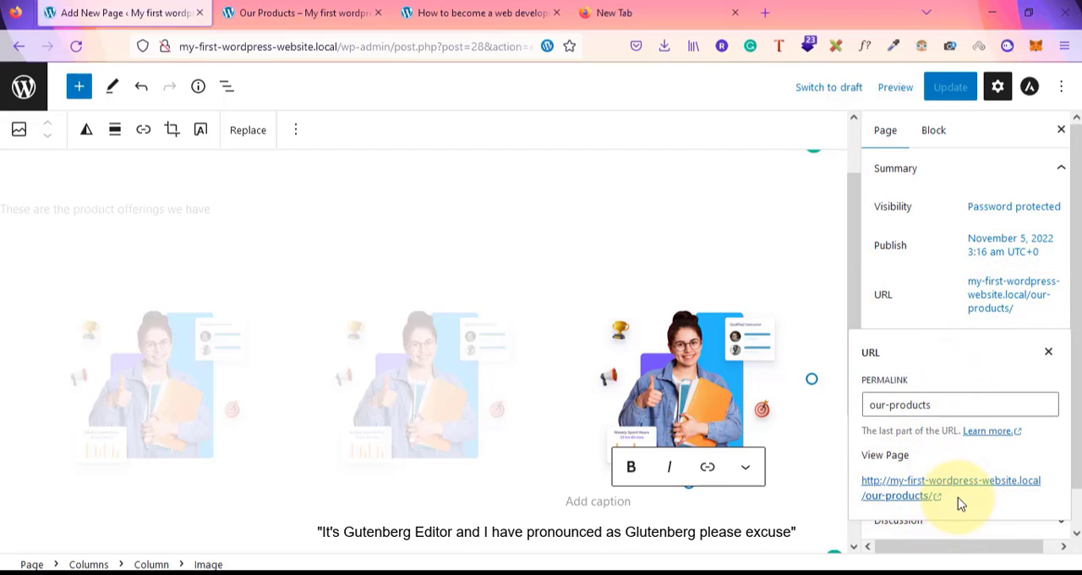
pyautogui.click(937, 408)
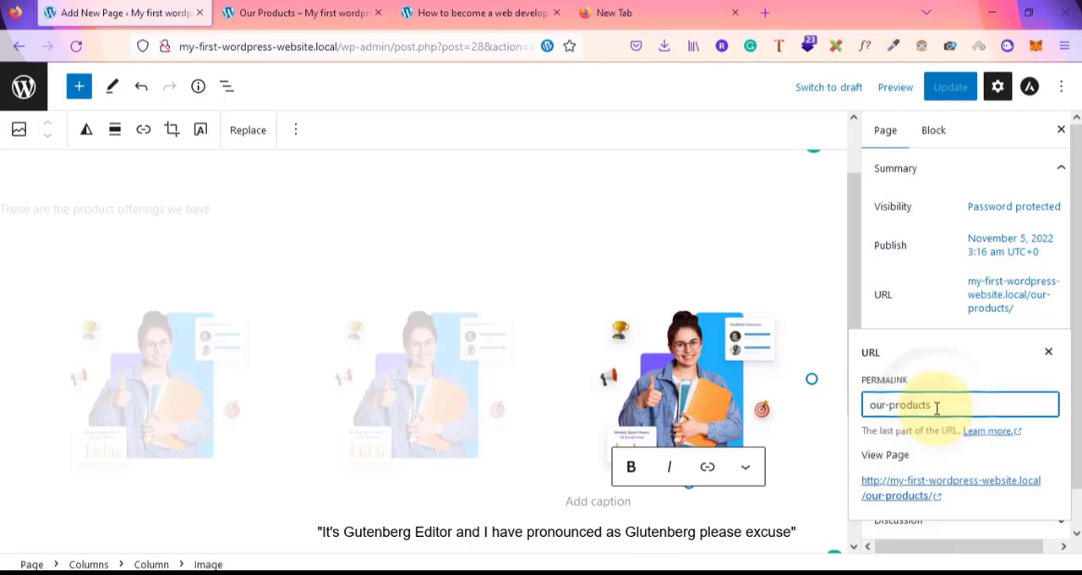
pyautogui.press('BackSpace')
pyautogui.press('BackSpace')
pyautogui.press('BackSpace')
pyautogui.press('BackSpace')
pyautogui.press('BackSpace')
pyautogui.press('BackSpace')
pyautogui.press('BackSpace')
pyautogui.press('BackSpace')
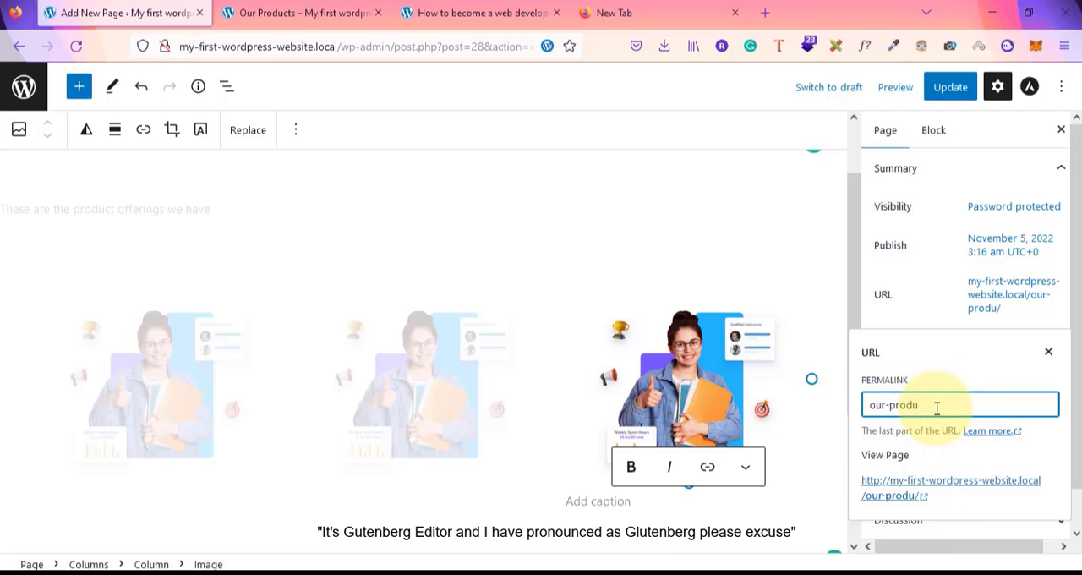
pyautogui.write('special')
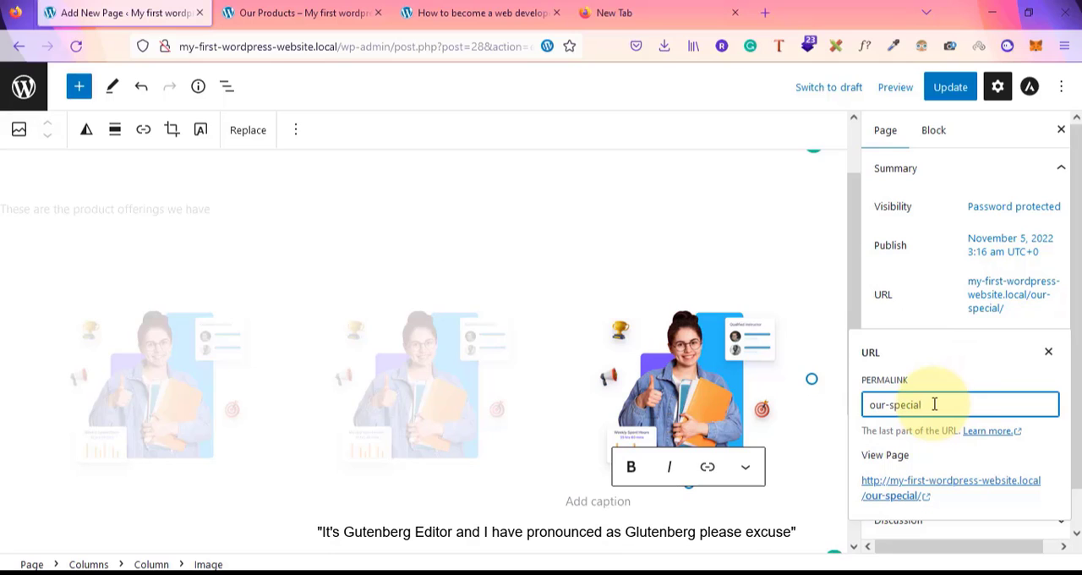
pyautogui.write('-product')
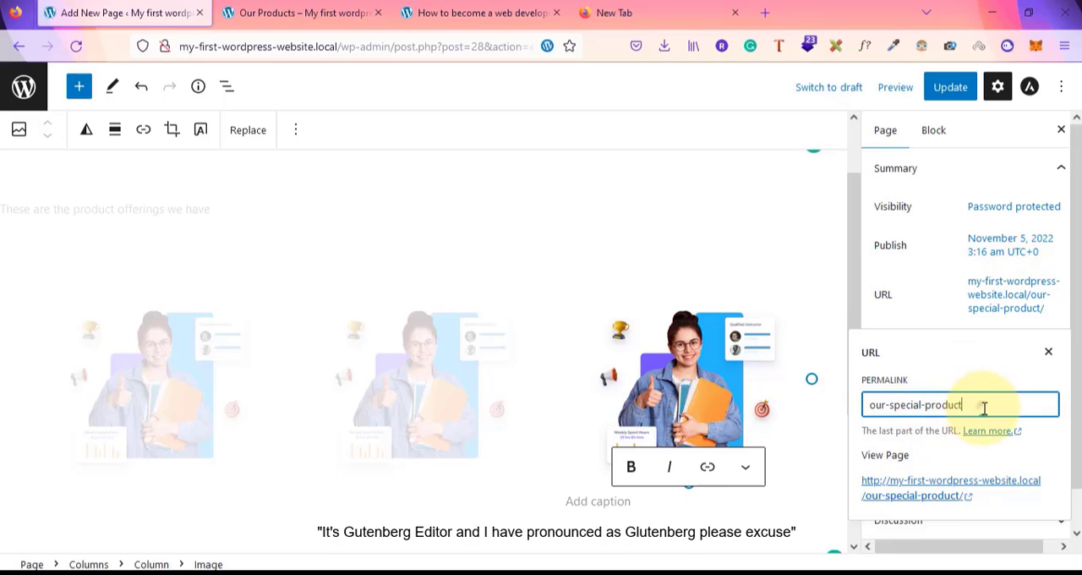
pyautogui.moveTo(982, 410); pyautogui.dragTo(871, 404)
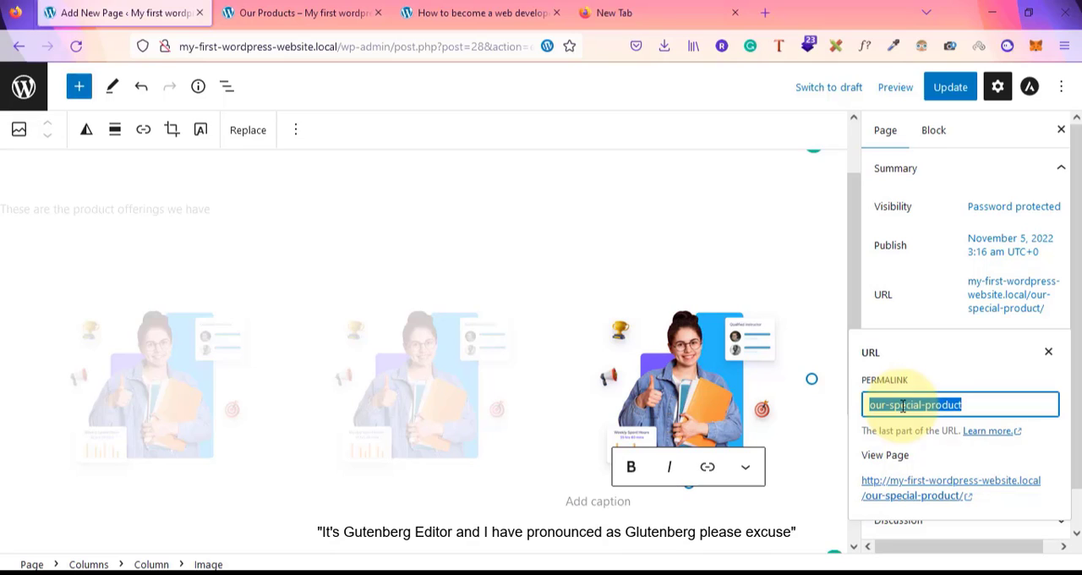
pyautogui.click(1050, 355)
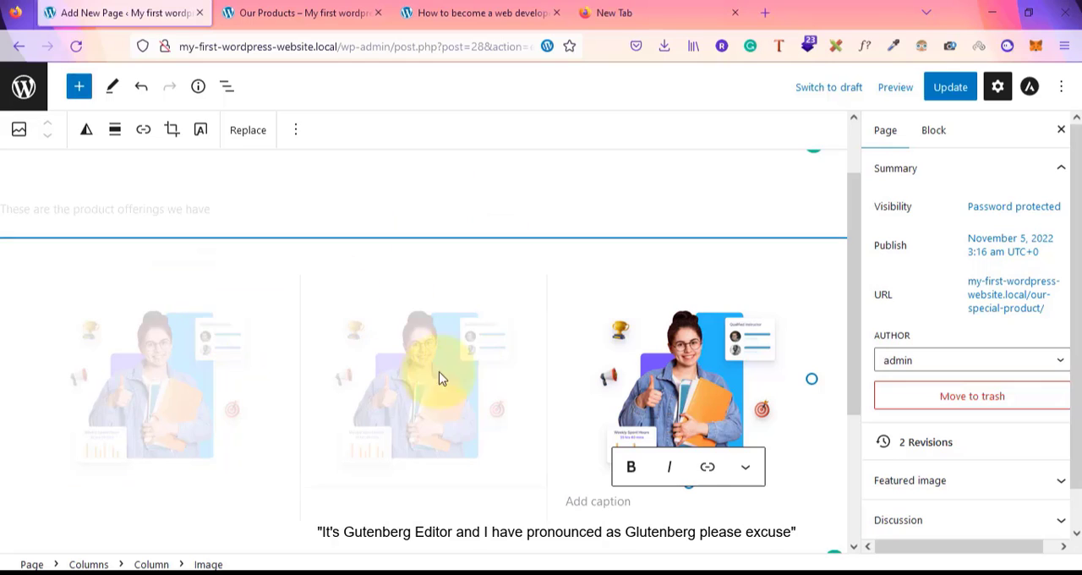
pyautogui.scroll(2, 453, 338)
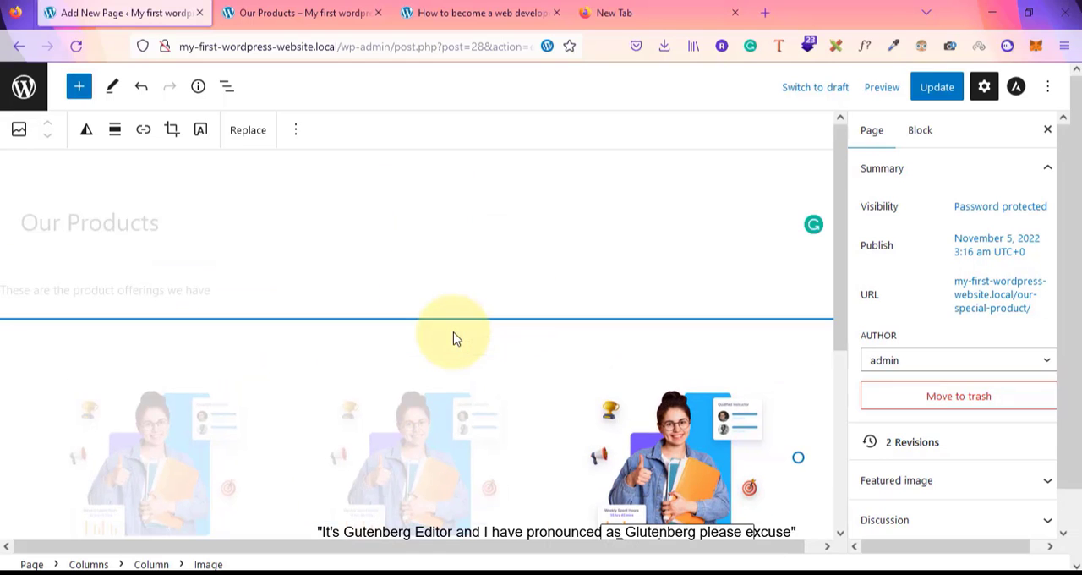
pyautogui.click(211, 364)
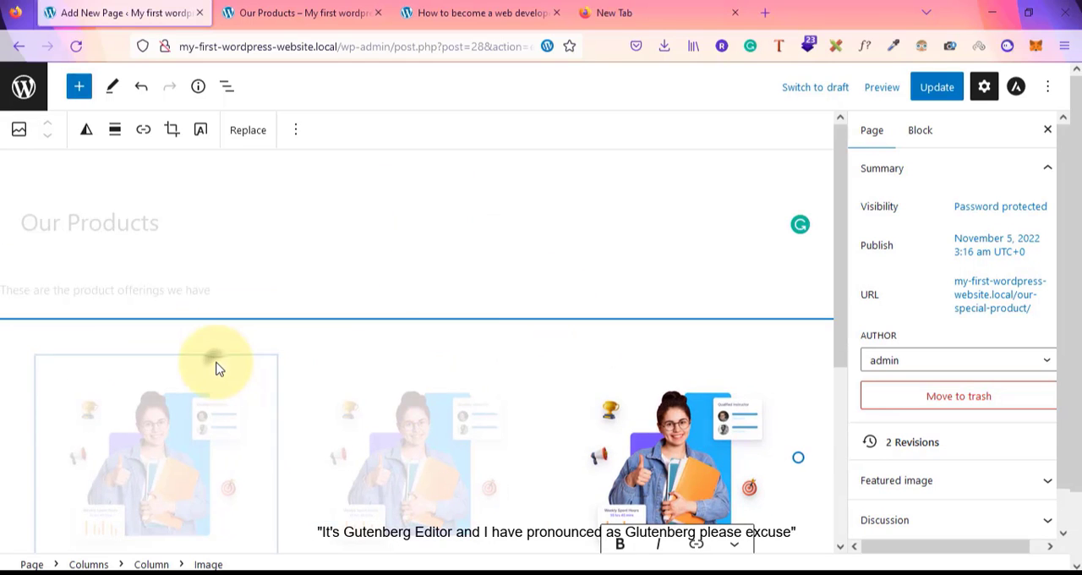
pyautogui.click(314, 321)
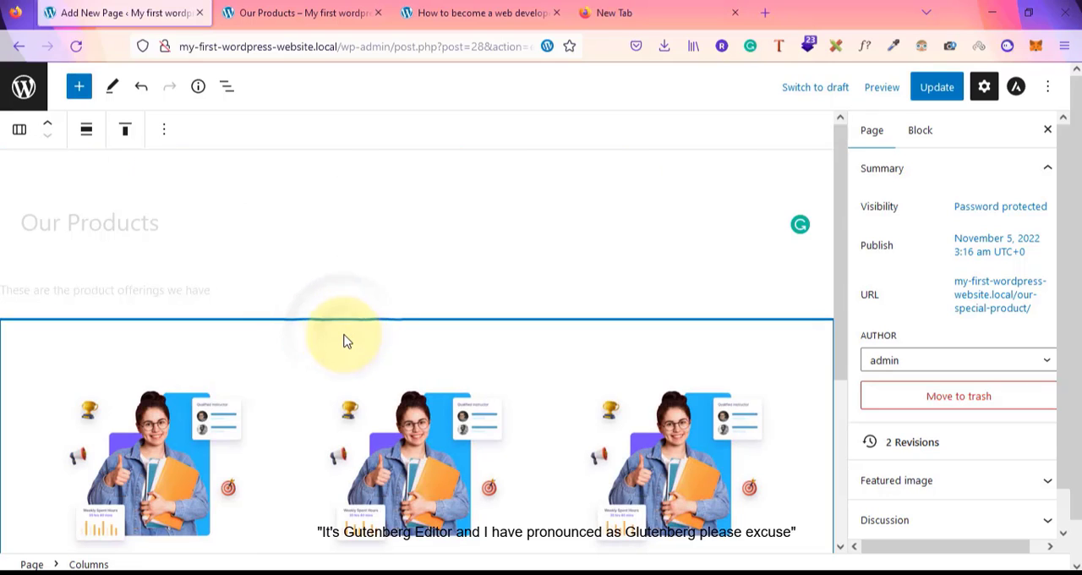
pyautogui.scroll(-3, 344, 341)
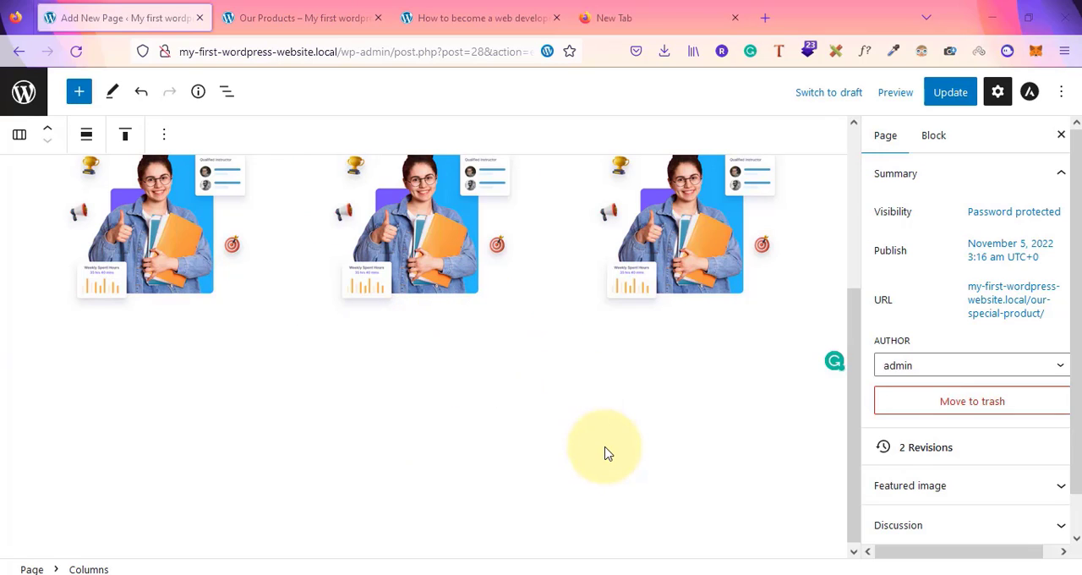
pyautogui.scroll(3, 605, 453)
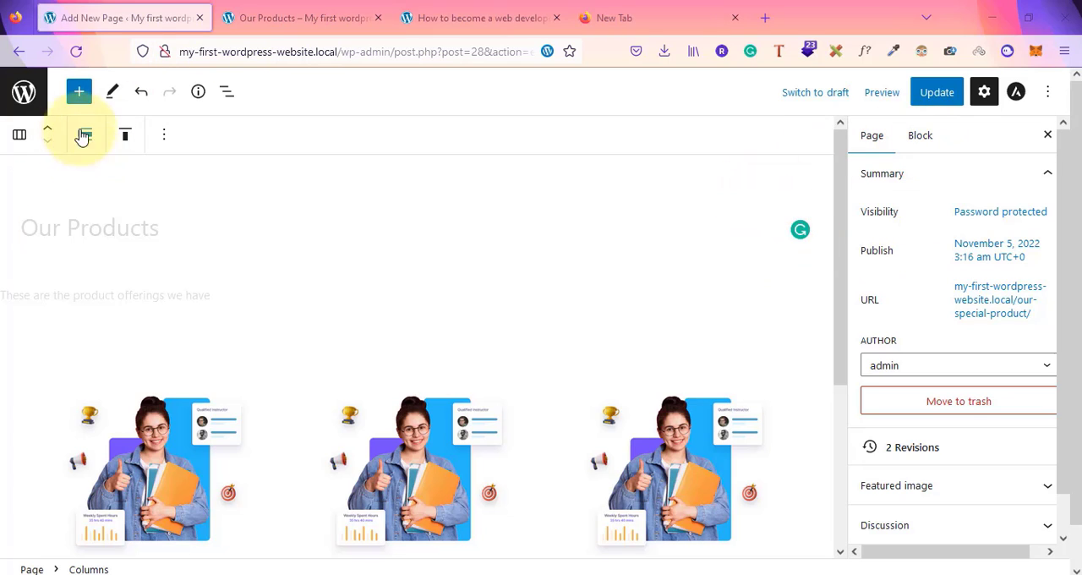
pyautogui.click(1047, 93)
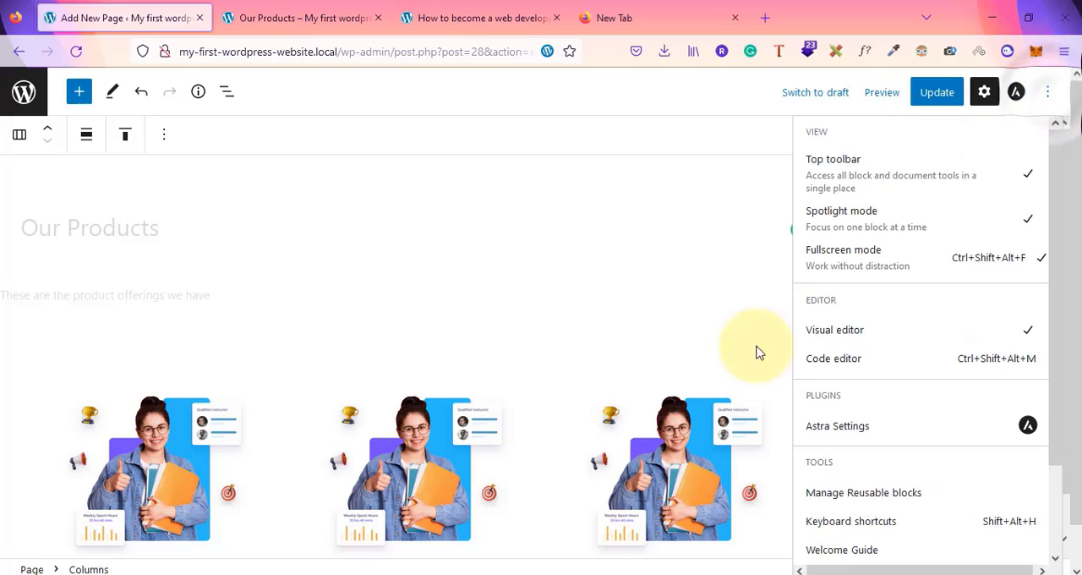
pyautogui.click(1046, 93)
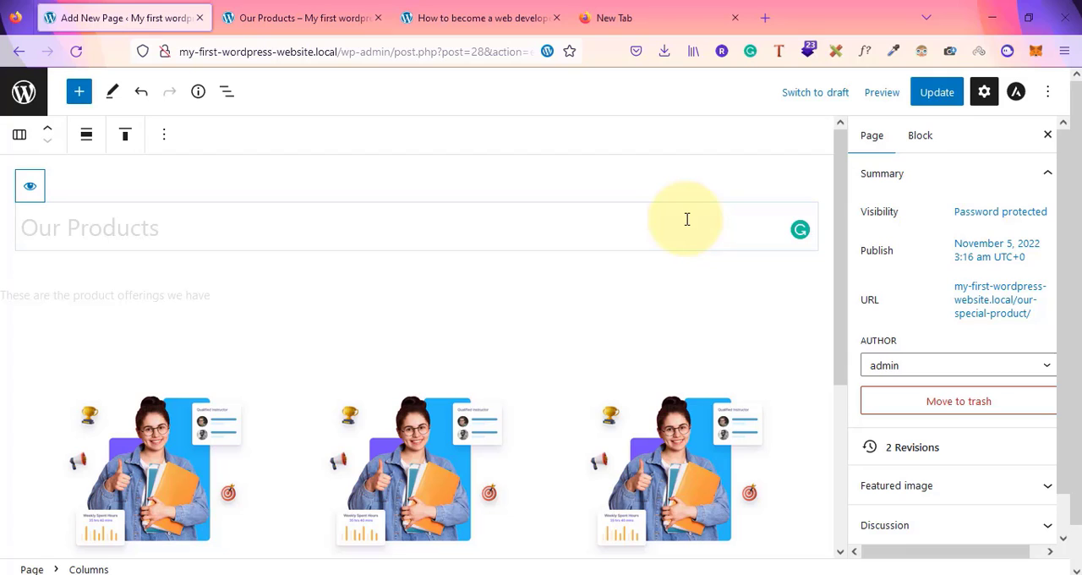
# Switch to Notepad and add a new line reading "Classic editor - Page builders" below the dashed separator
pyautogui.moveTo(640, 573)
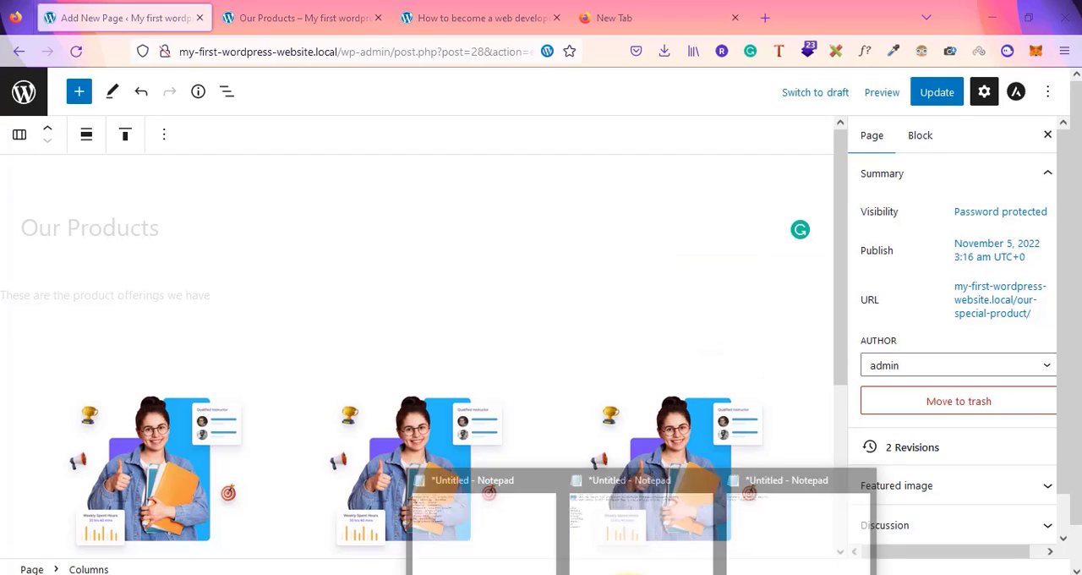
pyautogui.click(666, 554)
pyautogui.click(226, 167)
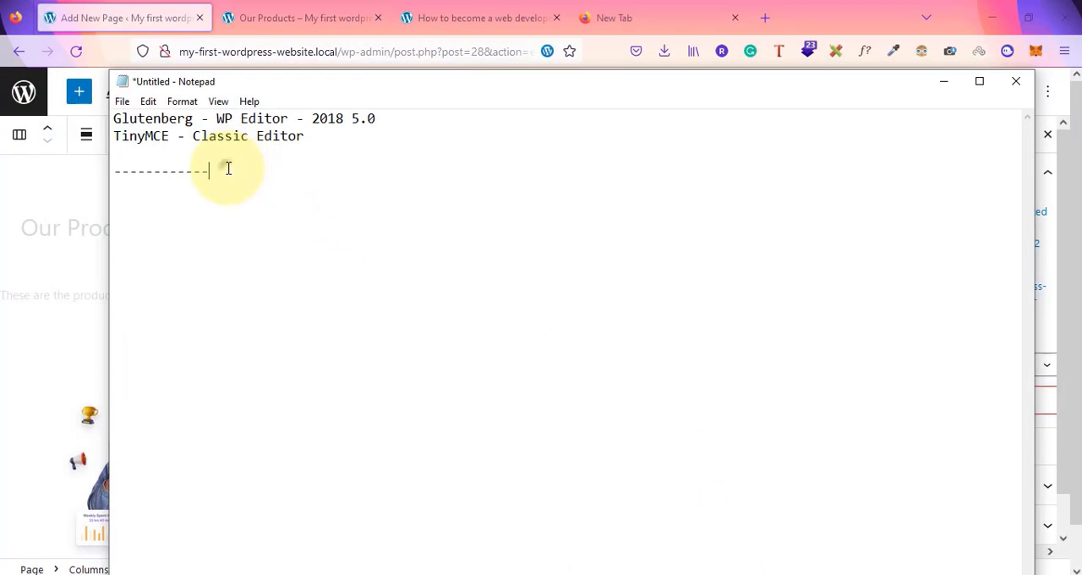
pyautogui.press('Return')
pyautogui.press('Return')
pyautogui.write('Classic edi')
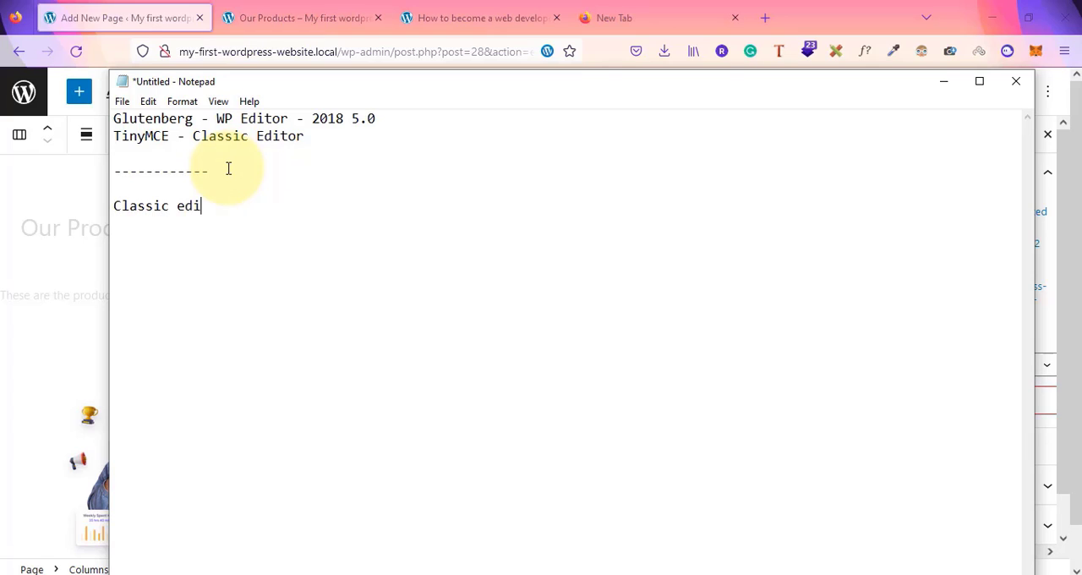
pyautogui.write('tor - Page builders')
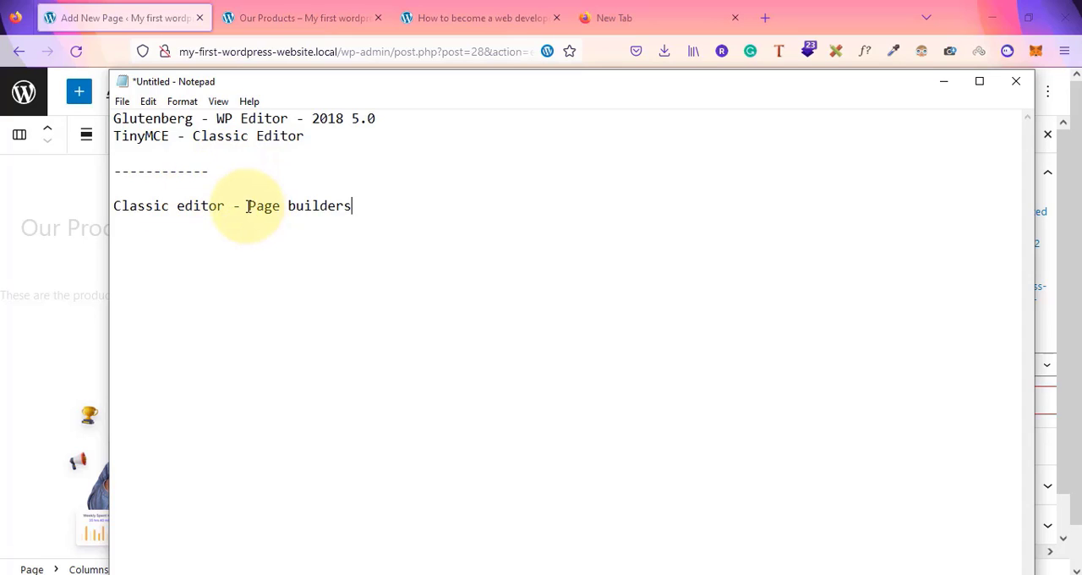
# Highlight the "Page builders" phrase in the notes line to point it out
pyautogui.moveTo(247, 206); pyautogui.dragTo(369, 200)
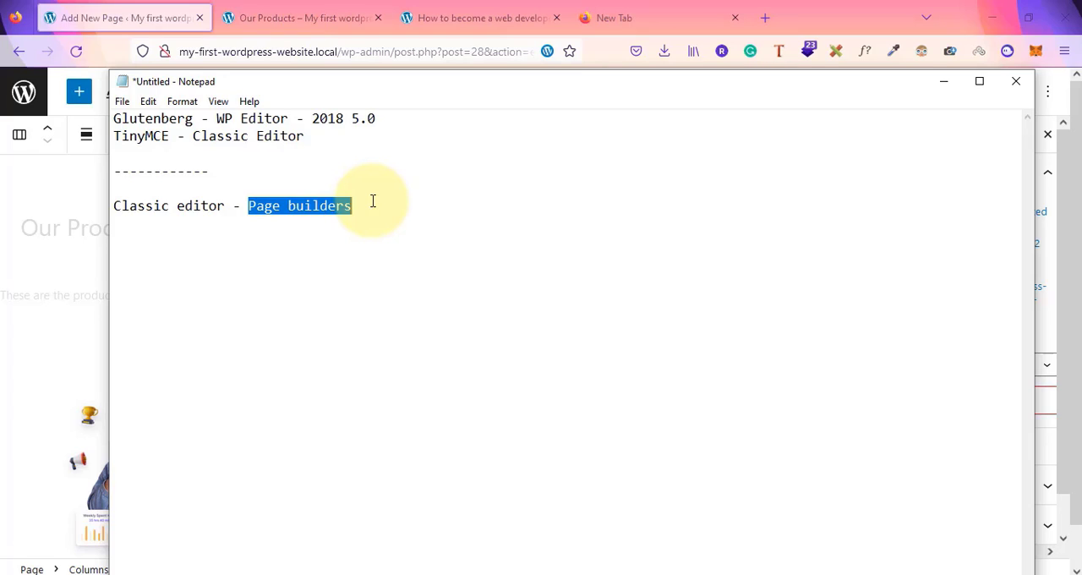
pyautogui.click(373, 201)
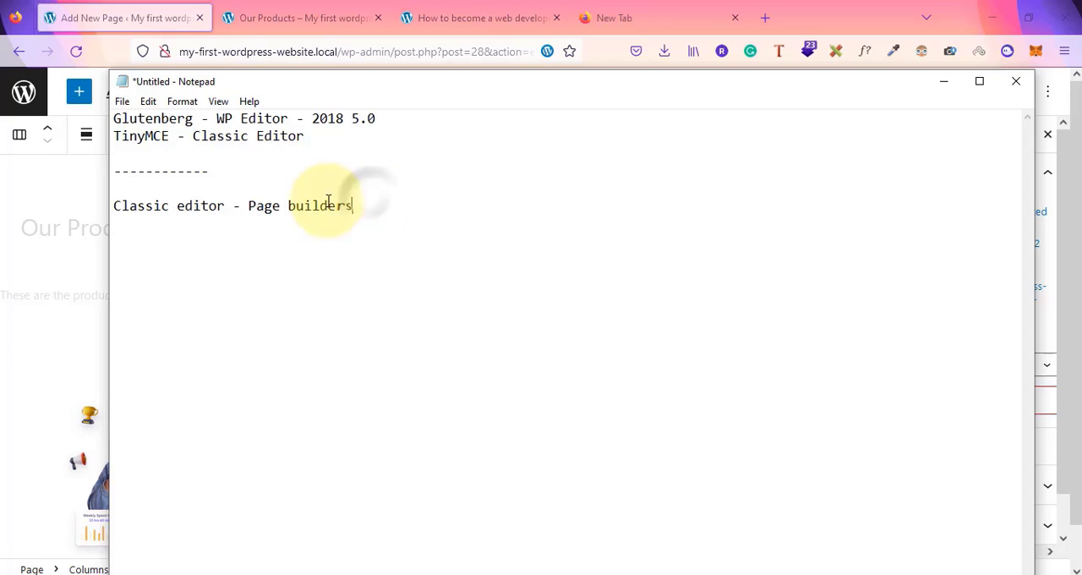
pyautogui.click(252, 203)
pyautogui.moveTo(252, 203); pyautogui.dragTo(355, 206)
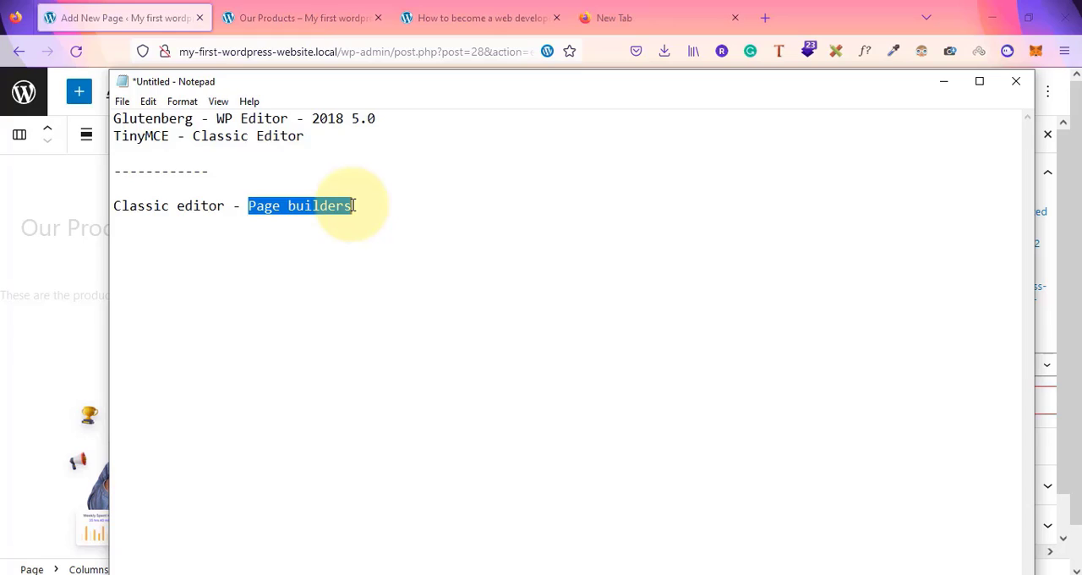
pyautogui.click(353, 205)
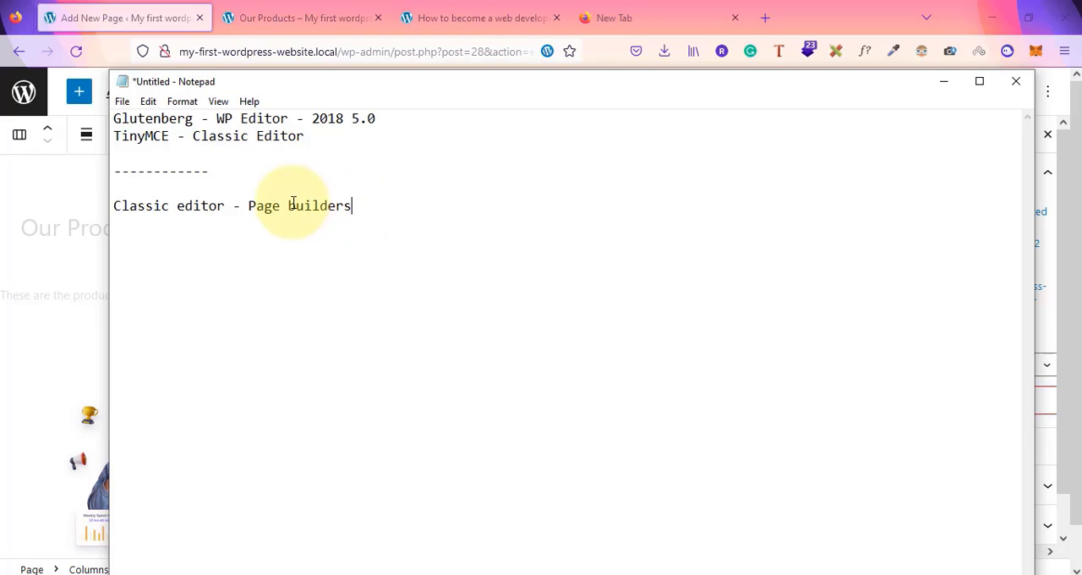
pyautogui.click(249, 206)
pyautogui.moveTo(250, 205); pyautogui.dragTo(366, 203)
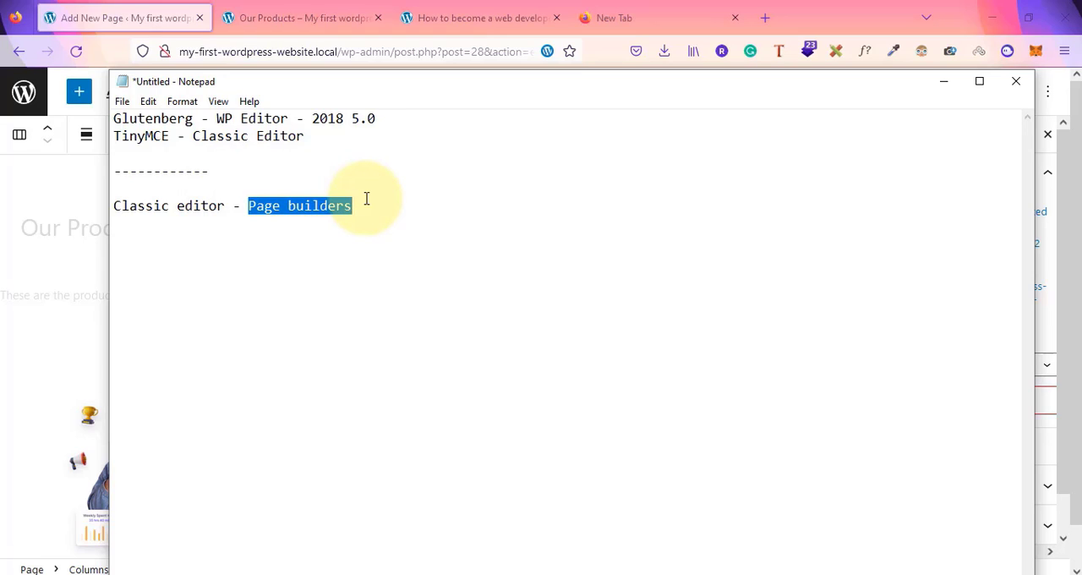
# Insert "glutenberg editor" between "Classic editor" and "Page builders" in the notes line, replacing the dotted placeholder
pyautogui.click(241, 207)
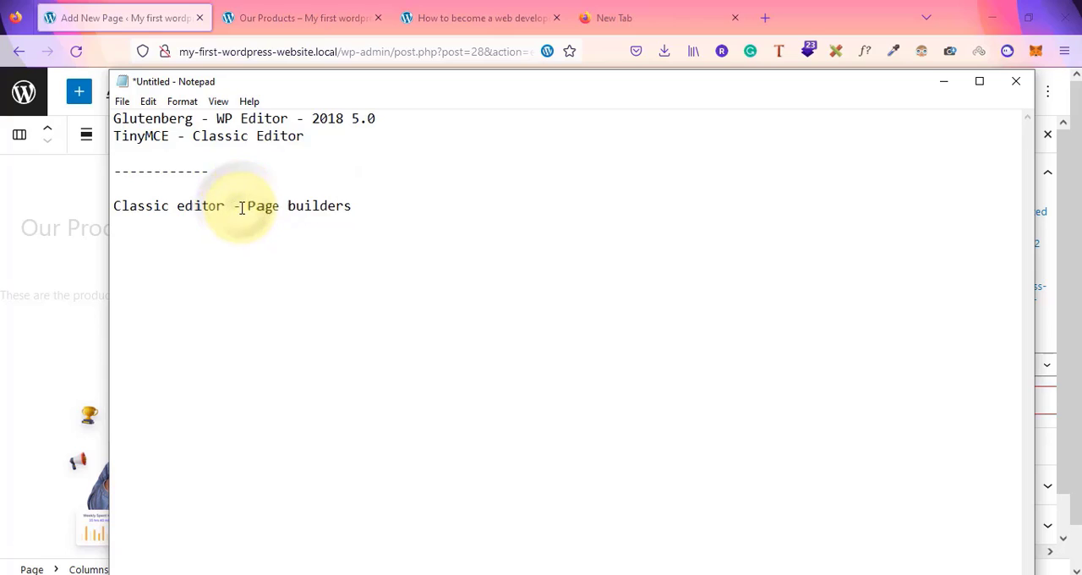
pyautogui.write('- ')
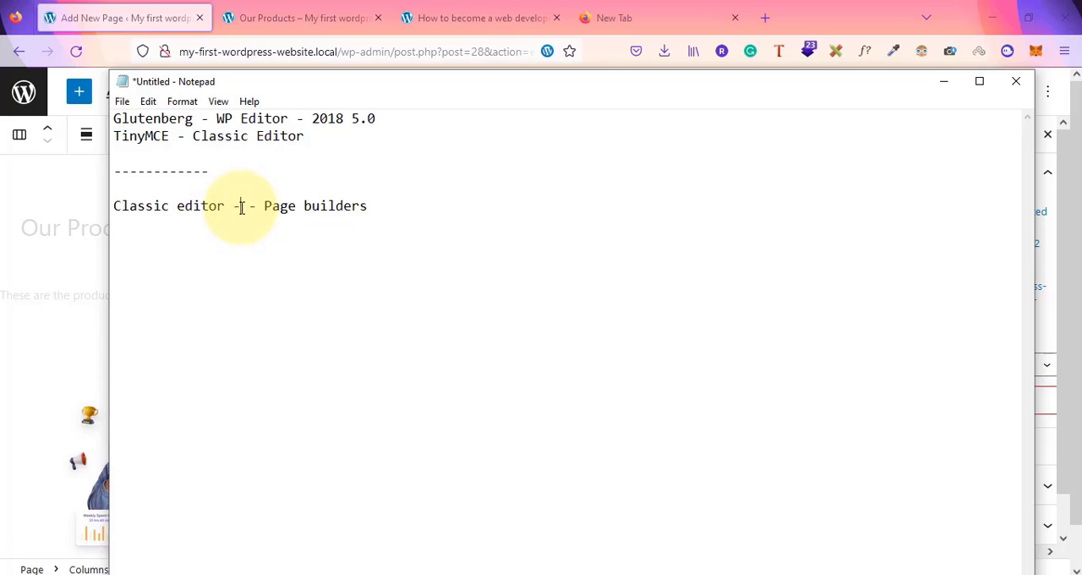
pyautogui.write('...............')
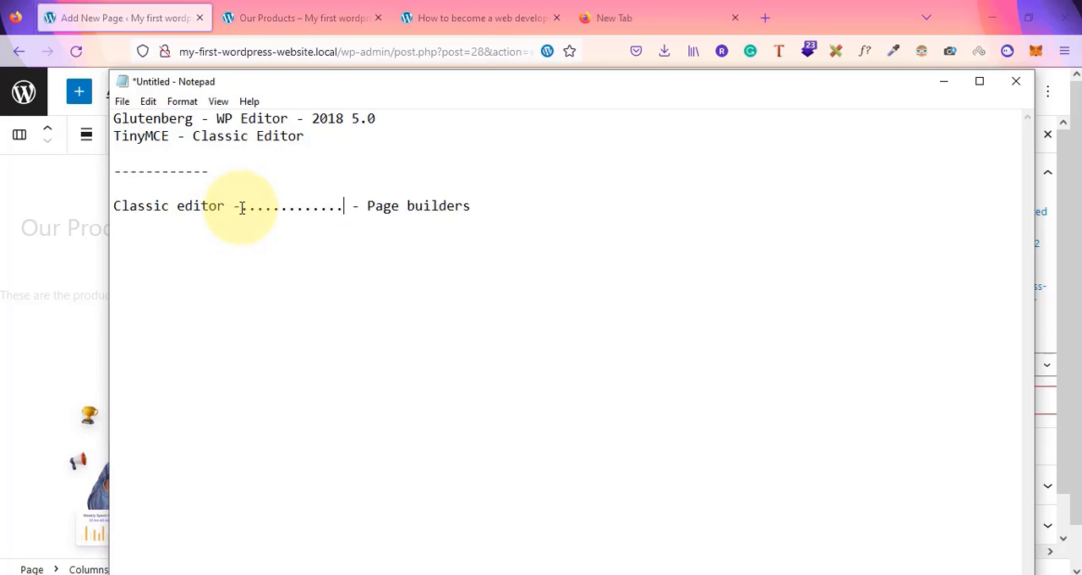
pyautogui.moveTo(114, 203); pyautogui.dragTo(224, 204)
pyautogui.moveTo(382, 205); pyautogui.dragTo(498, 205)
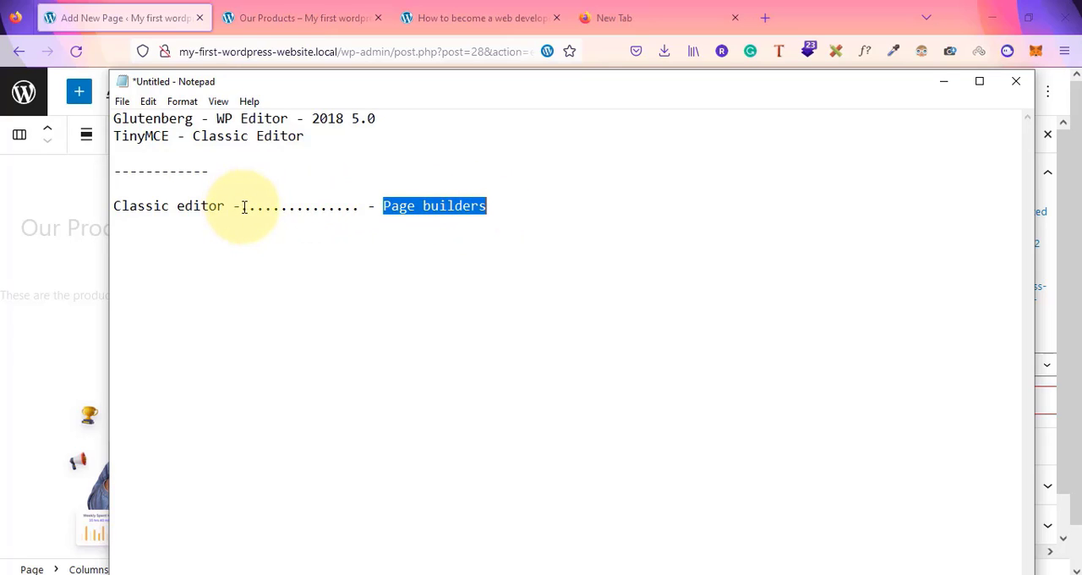
pyautogui.moveTo(241, 207); pyautogui.dragTo(363, 209)
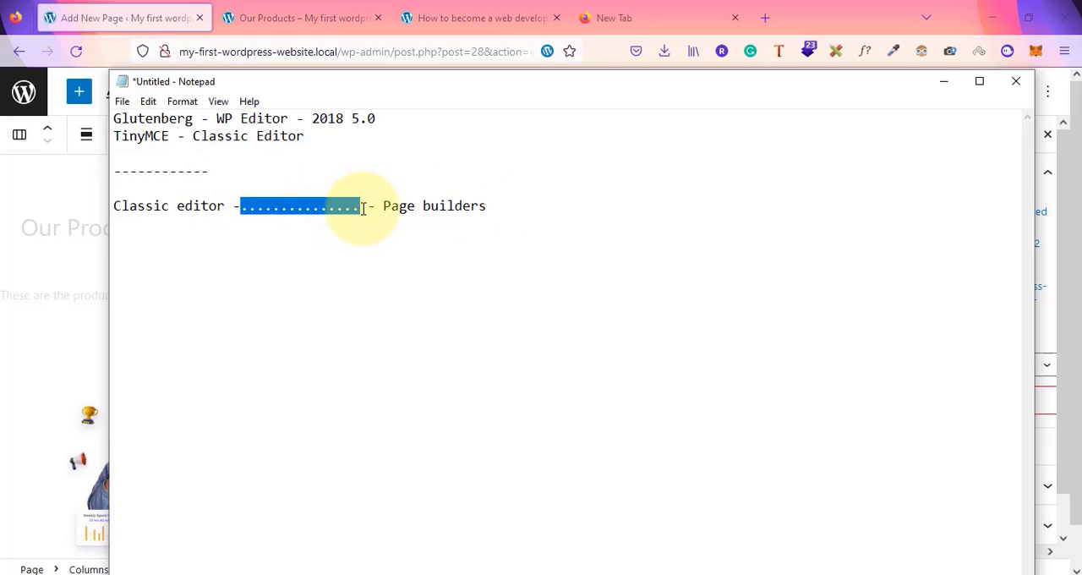
pyautogui.write('gluten')
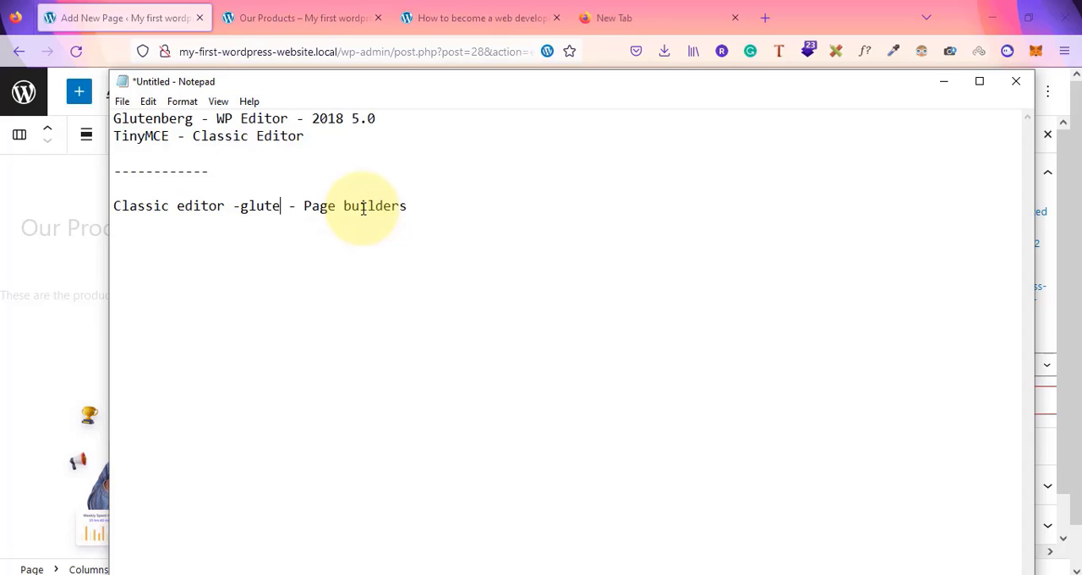
pyautogui.write('berg e')
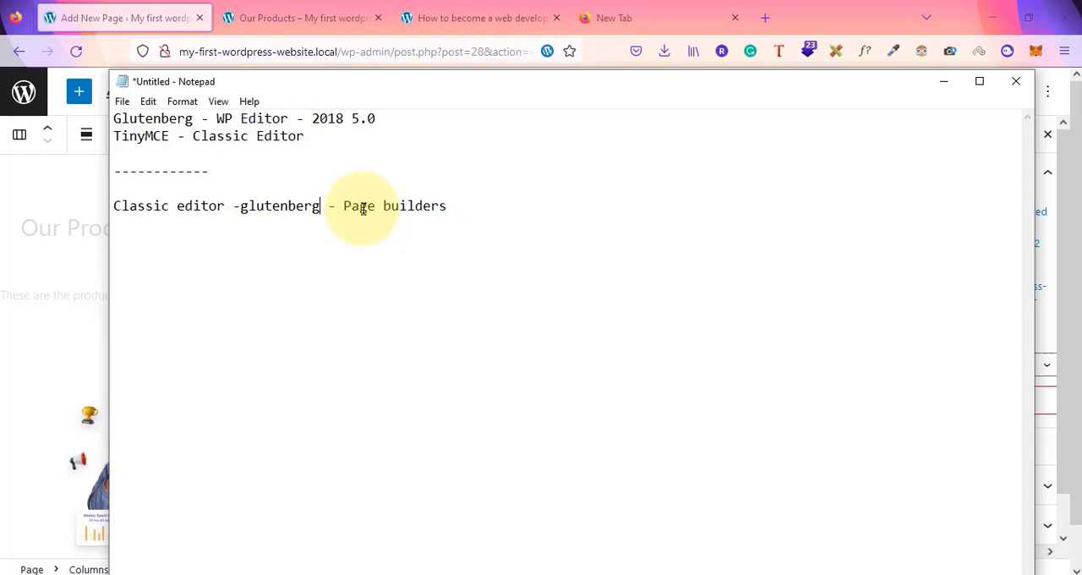
pyautogui.write('ditor')
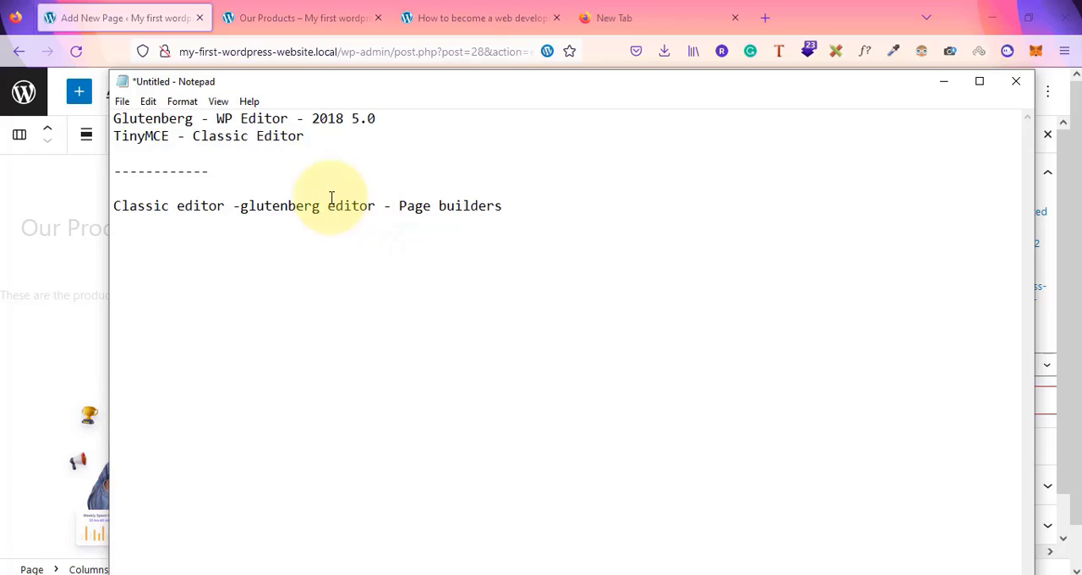
# Highlight "glutenberg editor" and "Page builders" in turn to compare the editing options
pyautogui.click(243, 205)
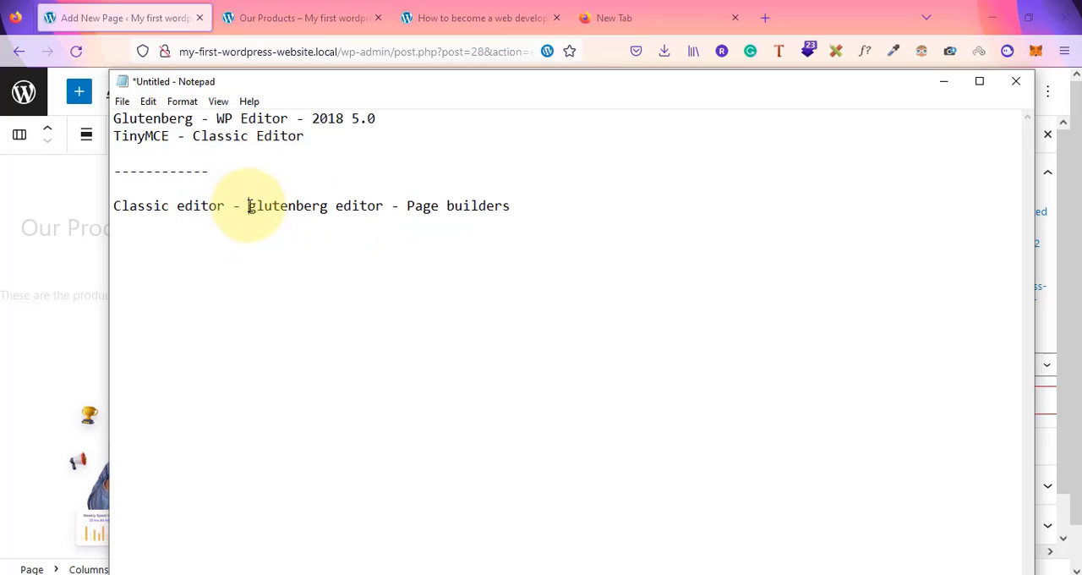
pyautogui.moveTo(247, 205); pyautogui.dragTo(387, 207)
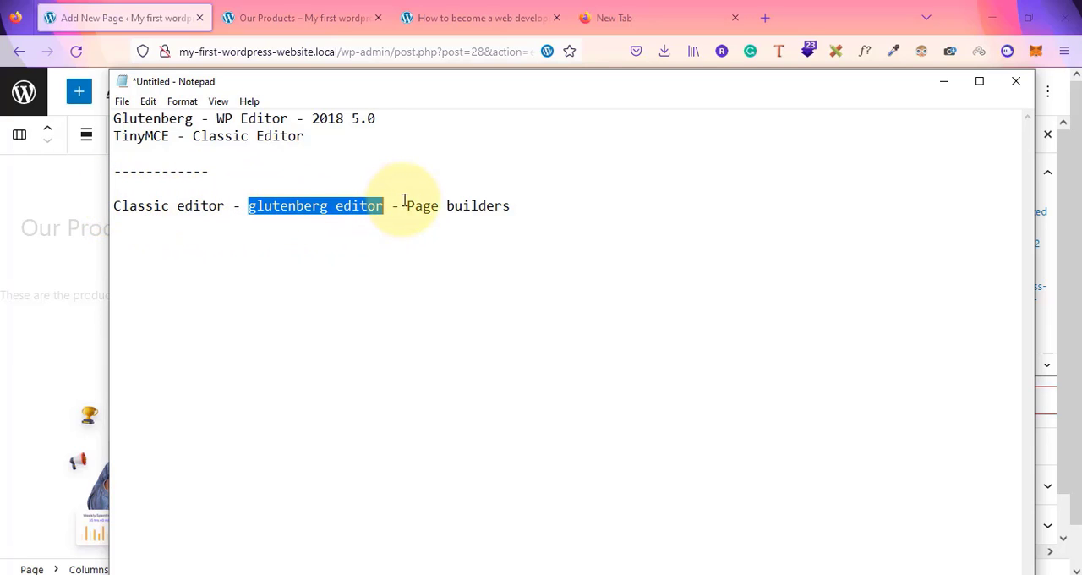
pyautogui.moveTo(406, 206); pyautogui.dragTo(536, 207)
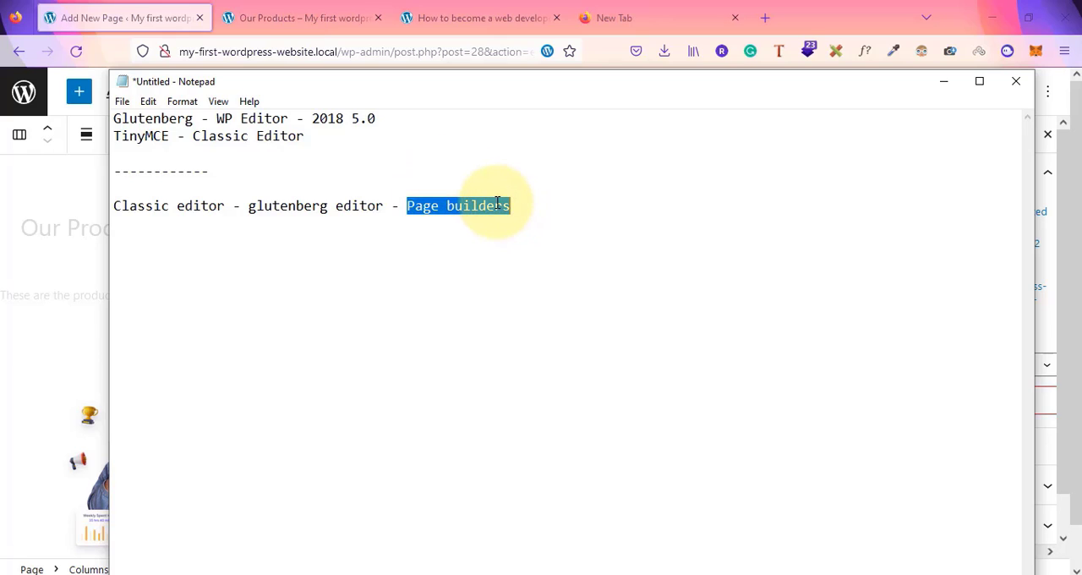
pyautogui.moveTo(249, 208); pyautogui.dragTo(384, 210)
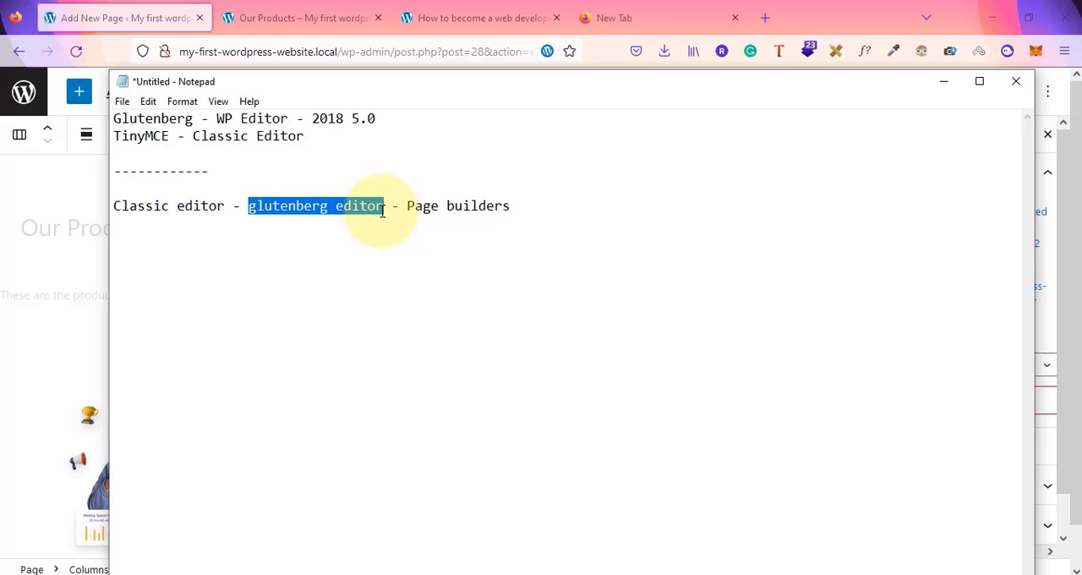
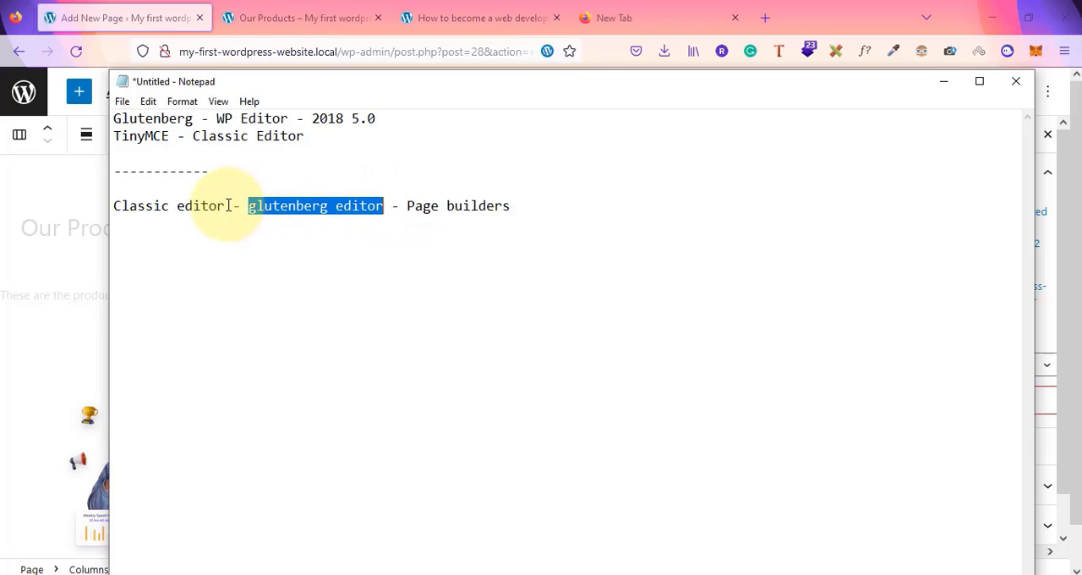
# Highlight the Classic editor, Gutenberg editor and Page builders entries in the Notepad notes
pyautogui.moveTo(225, 205); pyautogui.dragTo(112, 203)
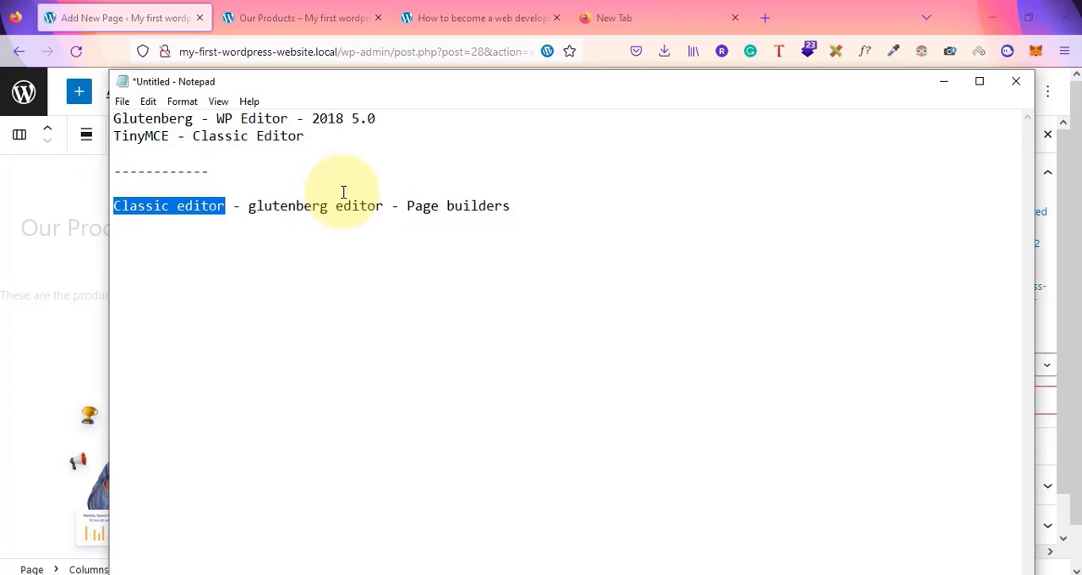
pyautogui.click(406, 205)
pyautogui.moveTo(407, 208); pyautogui.dragTo(527, 209)
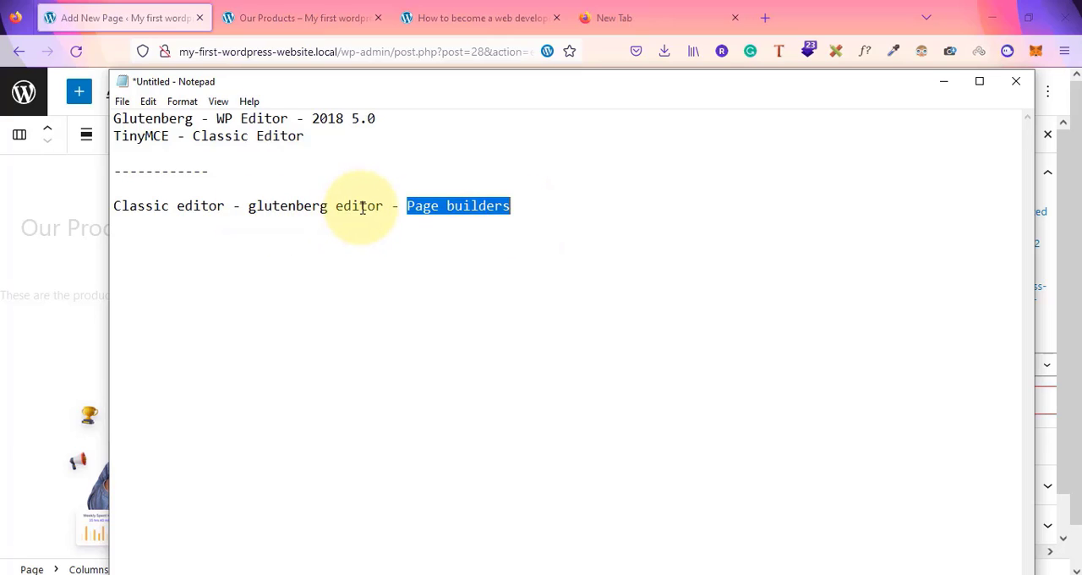
pyautogui.click(227, 205)
pyautogui.moveTo(227, 205); pyautogui.dragTo(115, 205)
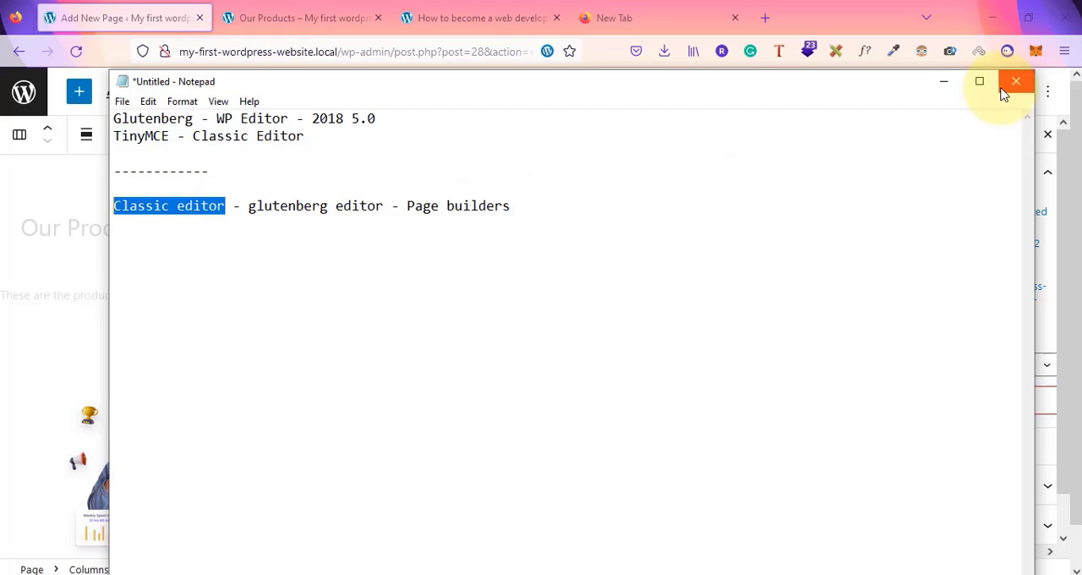
# Install and activate the Classic Editor plugin from the Add Plugins screen
pyautogui.click(946, 85)
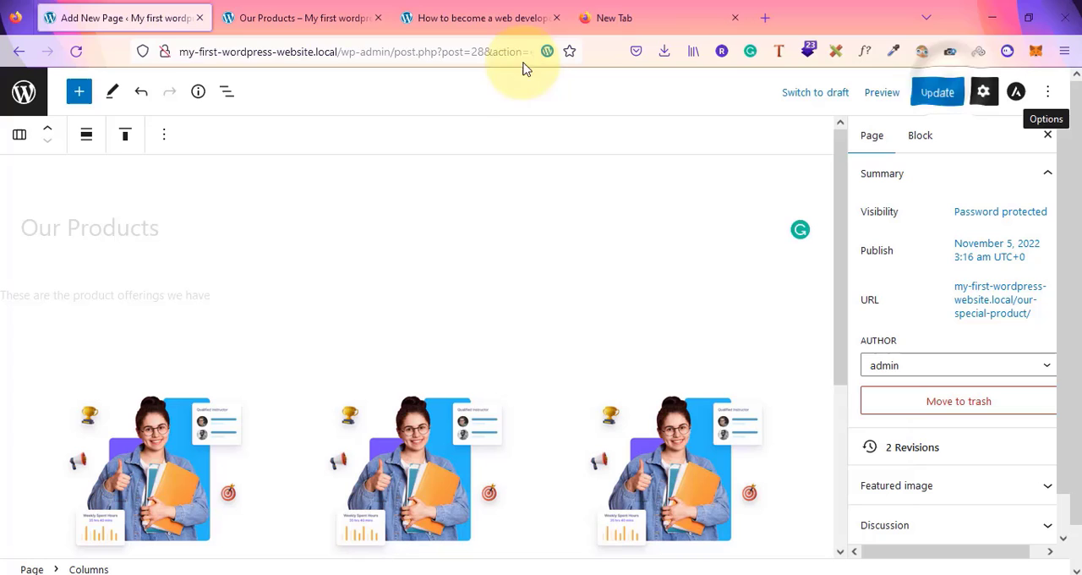
pyautogui.click(23, 91)
pyautogui.click(580, 362)
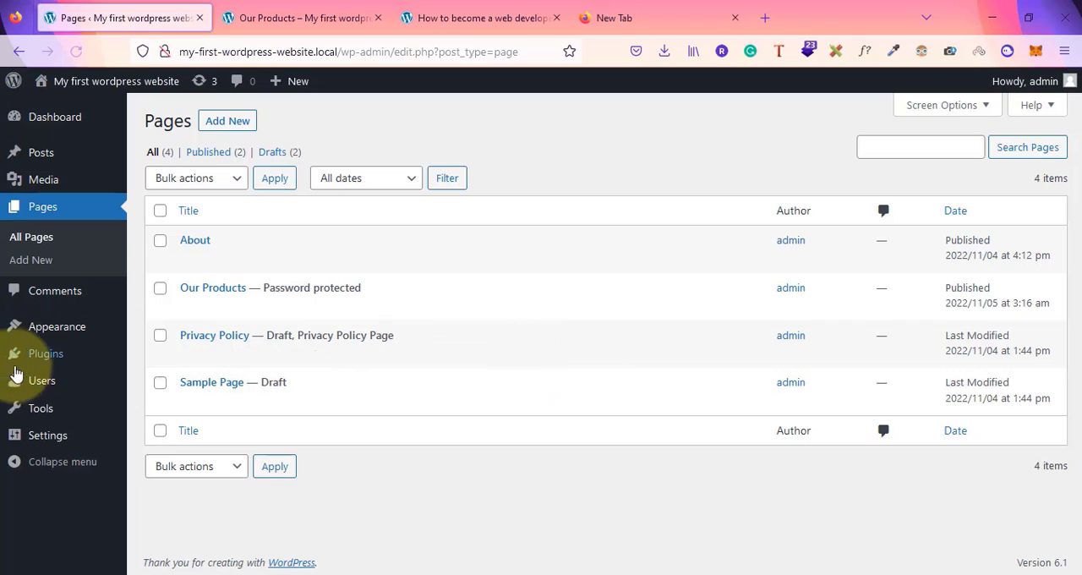
pyautogui.click(61, 358)
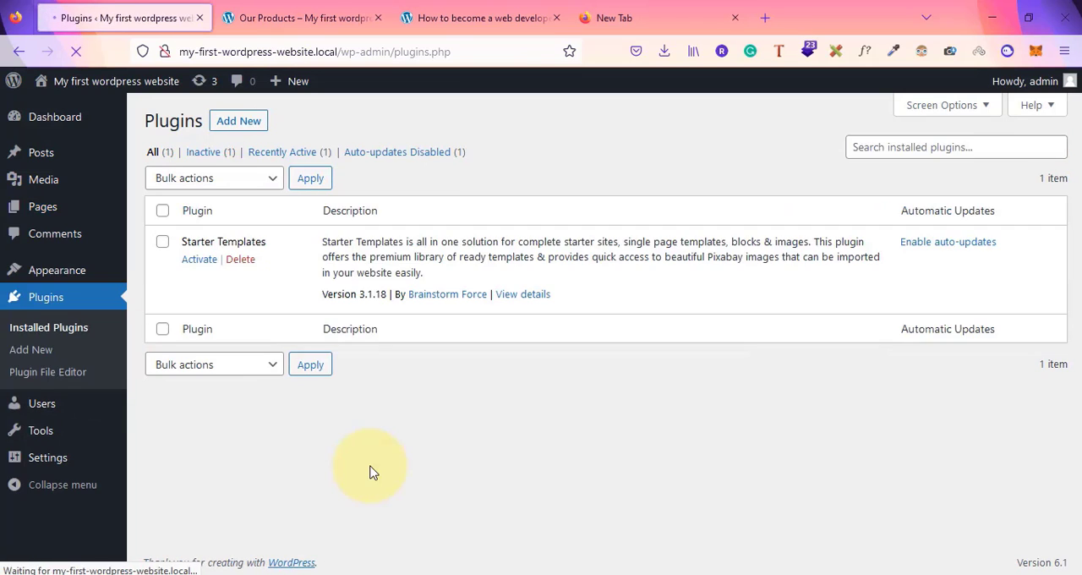
pyautogui.click(240, 121)
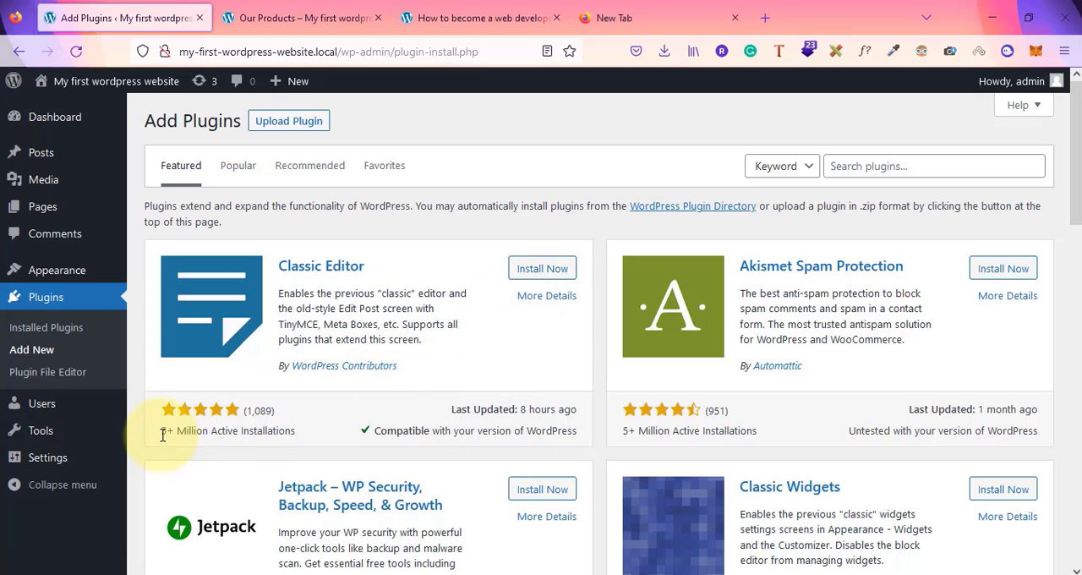
pyautogui.moveTo(161, 432); pyautogui.dragTo(269, 435)
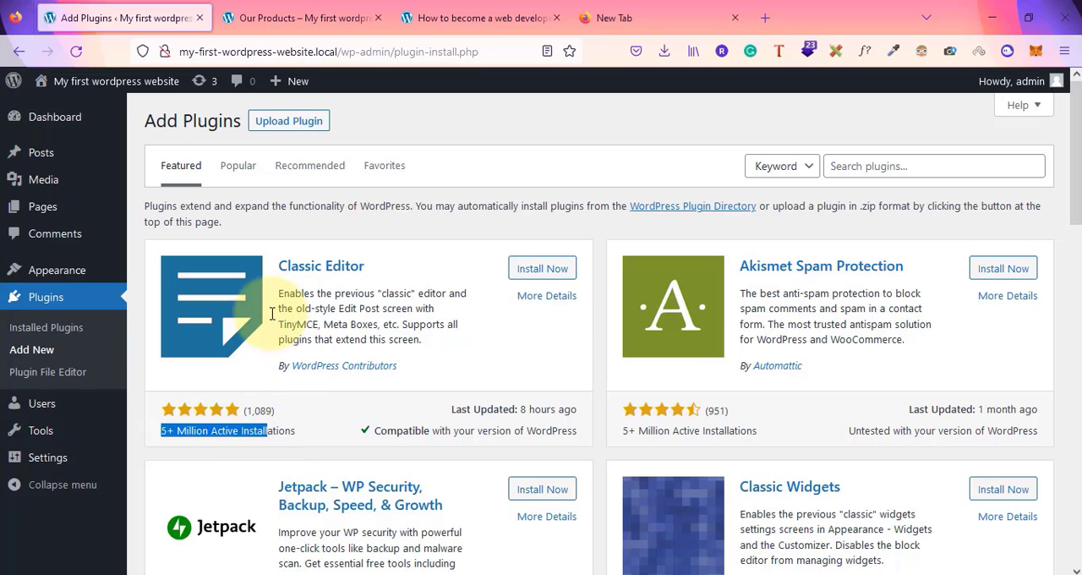
pyautogui.click(527, 269)
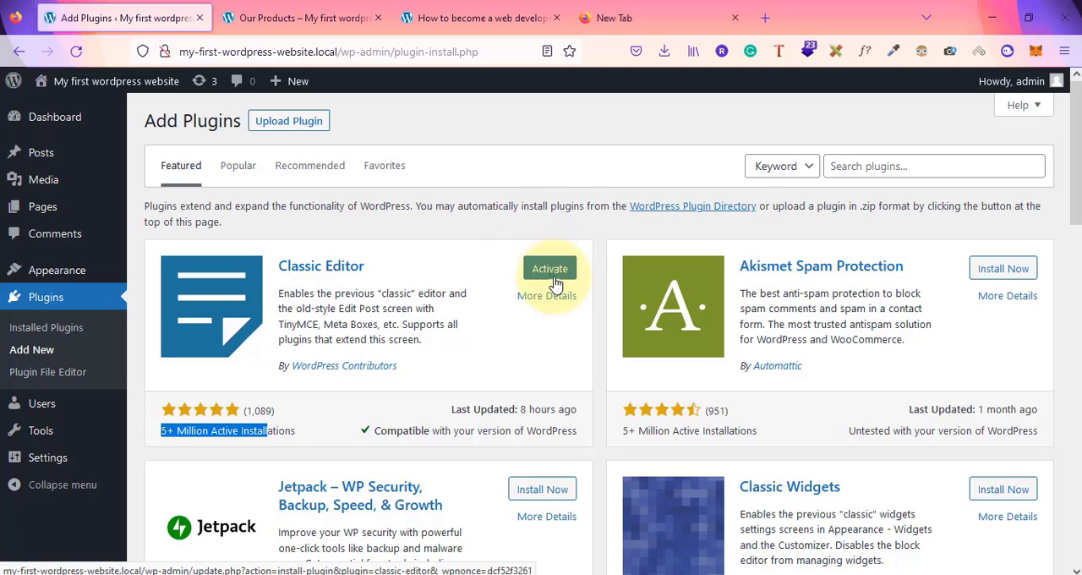
pyautogui.click(554, 278)
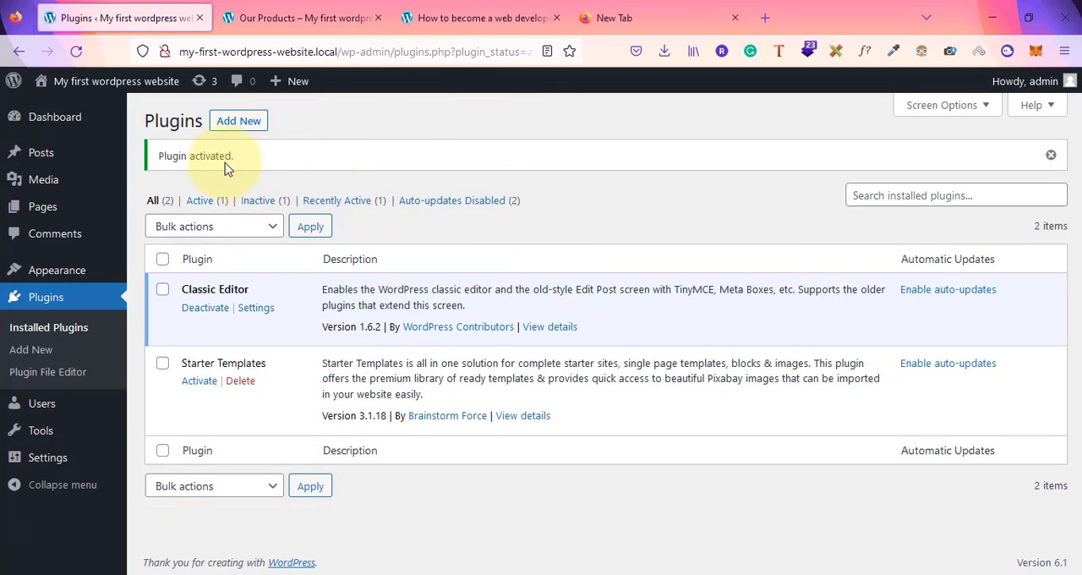
# Start a new post to open it in the classic editor
pyautogui.click(42, 152)
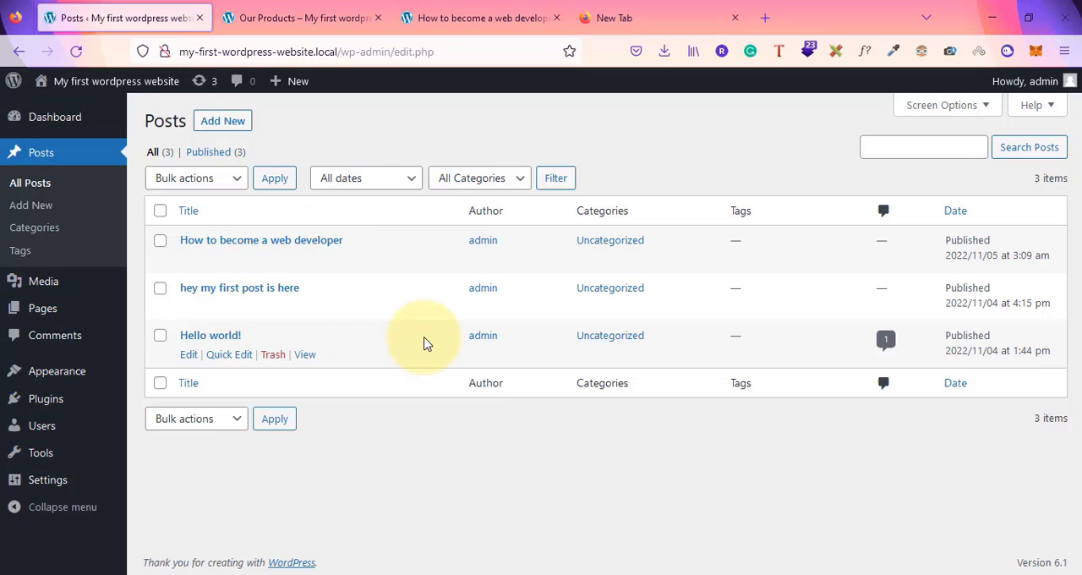
pyautogui.click(222, 122)
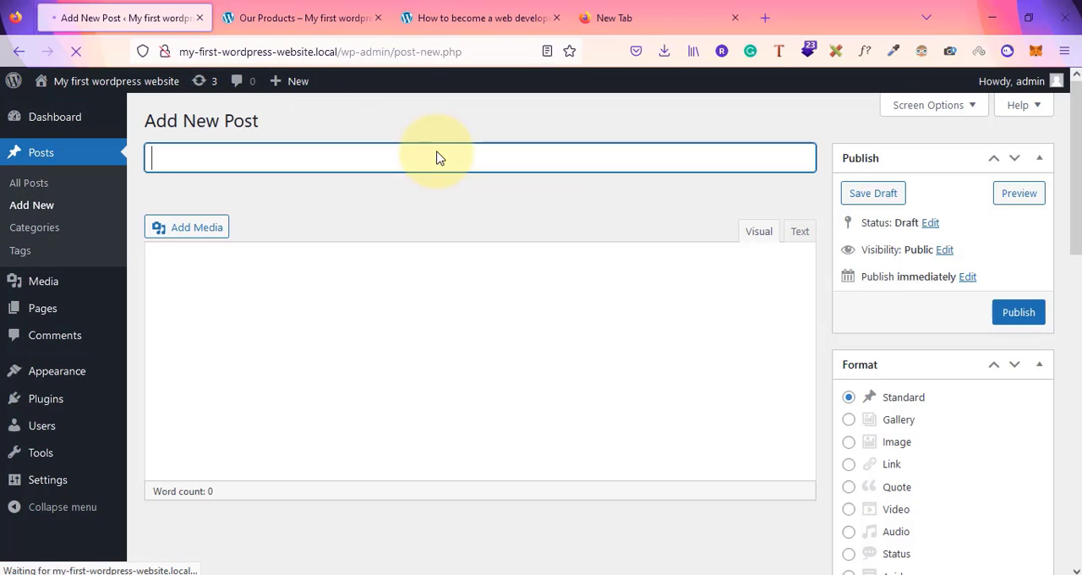
pyautogui.scroll(-6, 497, 293)
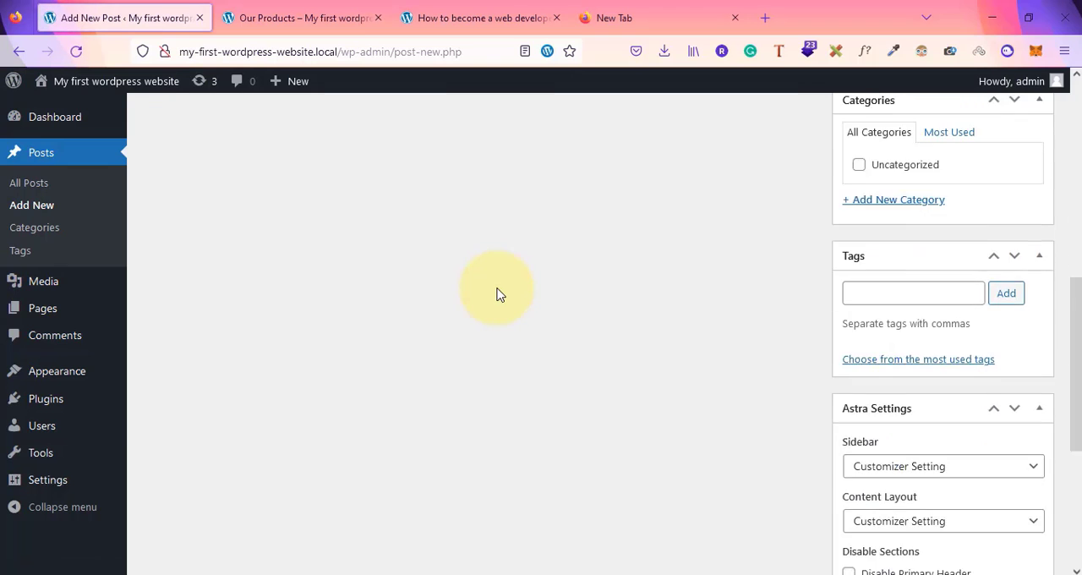
pyautogui.scroll(6, 497, 293)
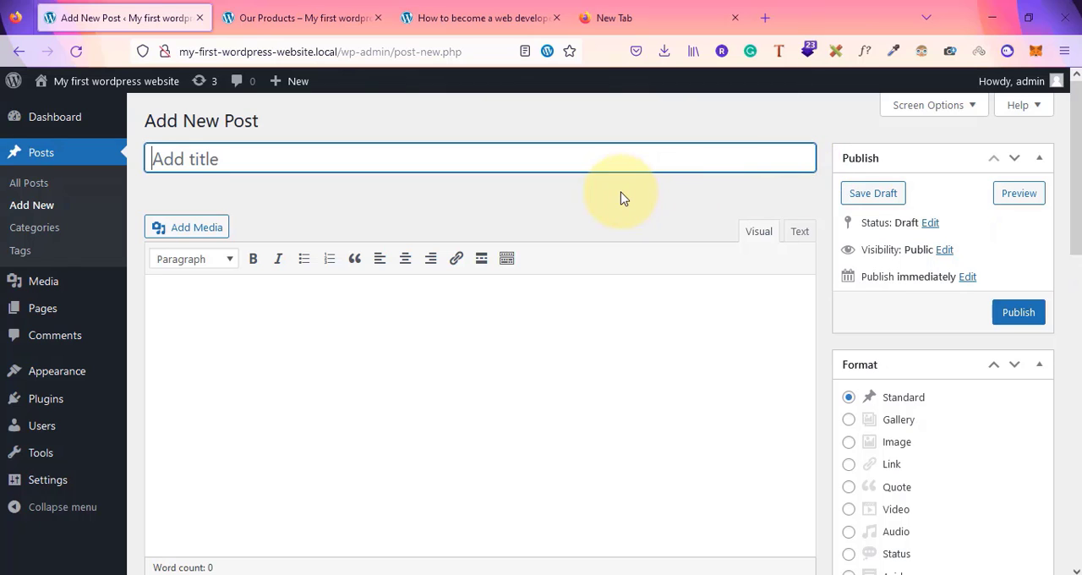
pyautogui.scroll(-4, 621, 197)
pyautogui.scroll(4, 621, 197)
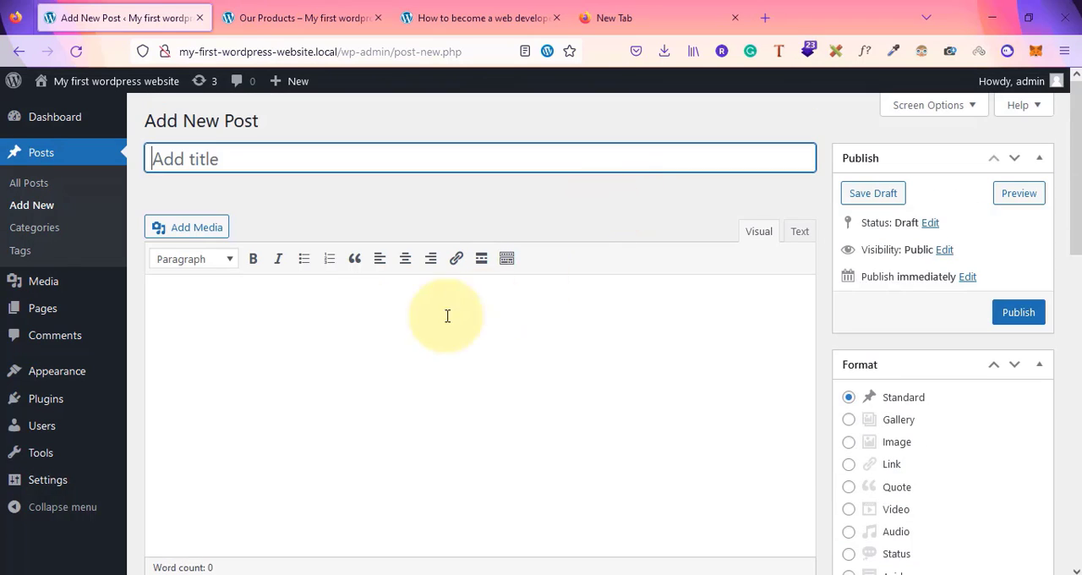
# Fill the post body with repeated placeholder text 'here we can add content'
pyautogui.click(329, 322)
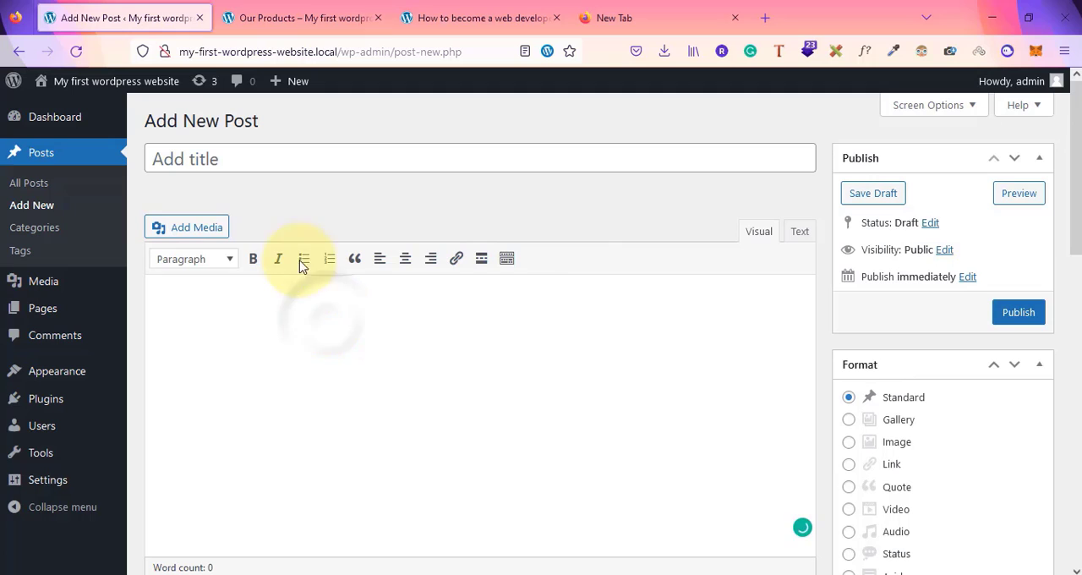
pyautogui.click(177, 164)
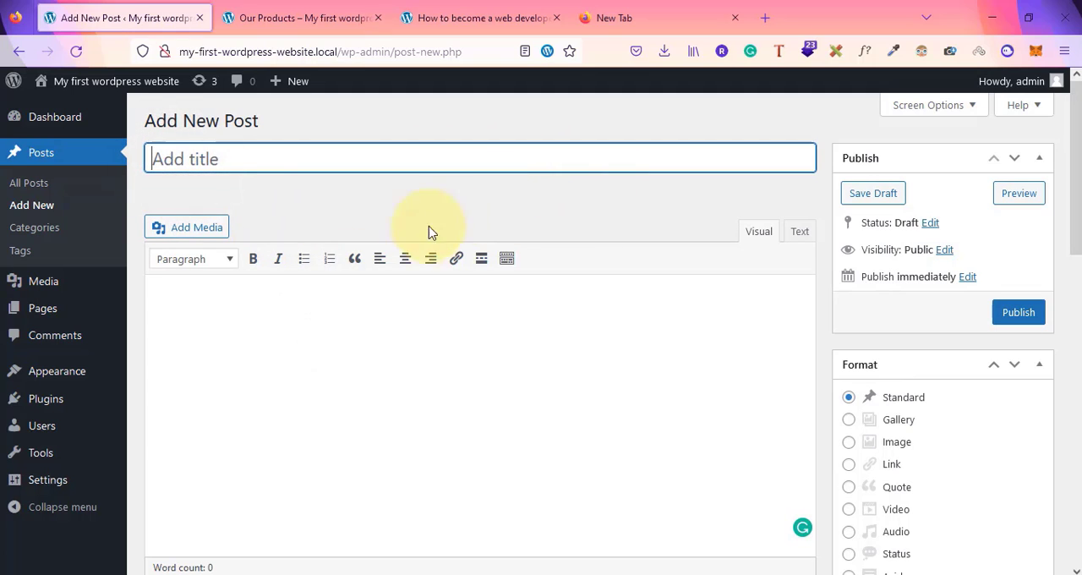
pyautogui.click(235, 310)
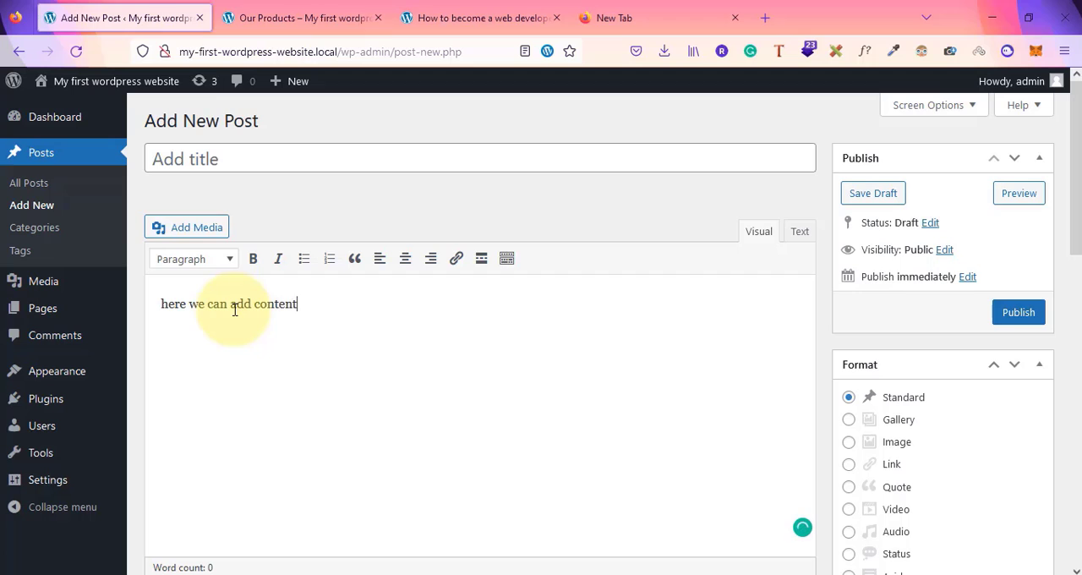
pyautogui.tripleClick(235, 310)
pyautogui.press('Right')
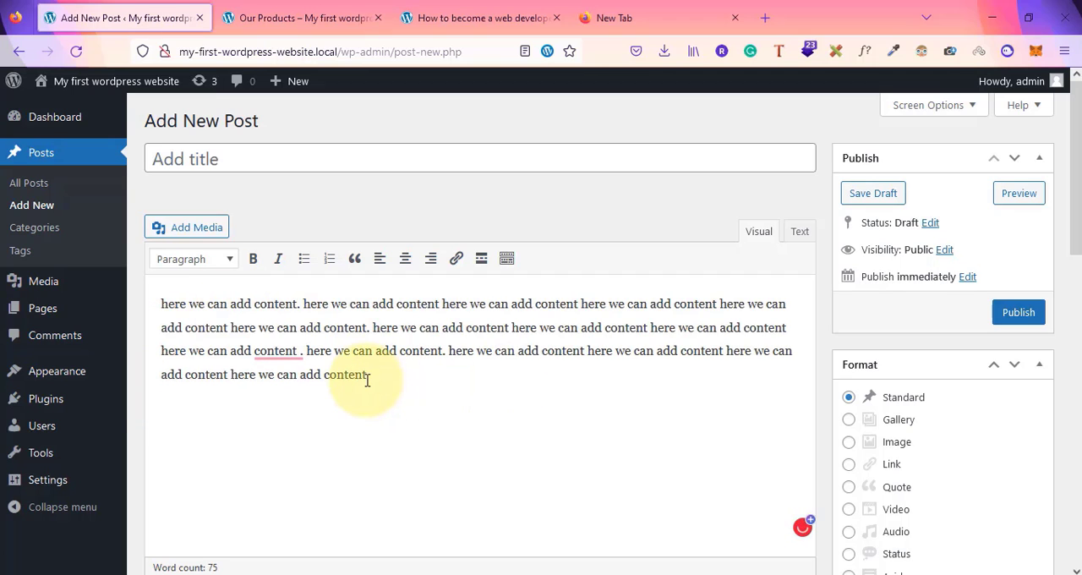
pyautogui.click(367, 379)
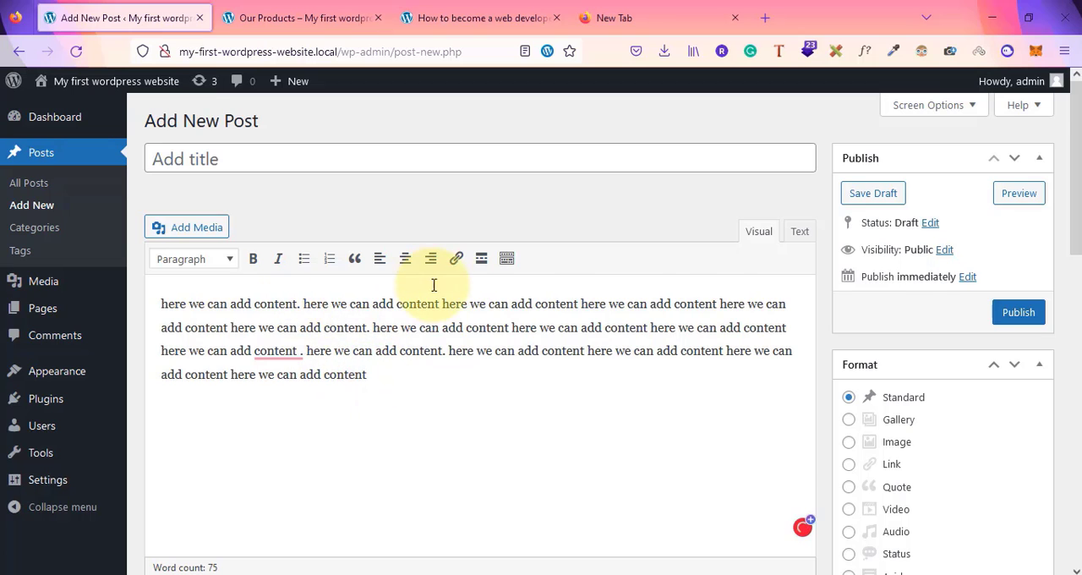
# Insert the woman illustration image from the Media Library below the paragraph
pyautogui.scroll(-3, 363, 405)
pyautogui.click(164, 272)
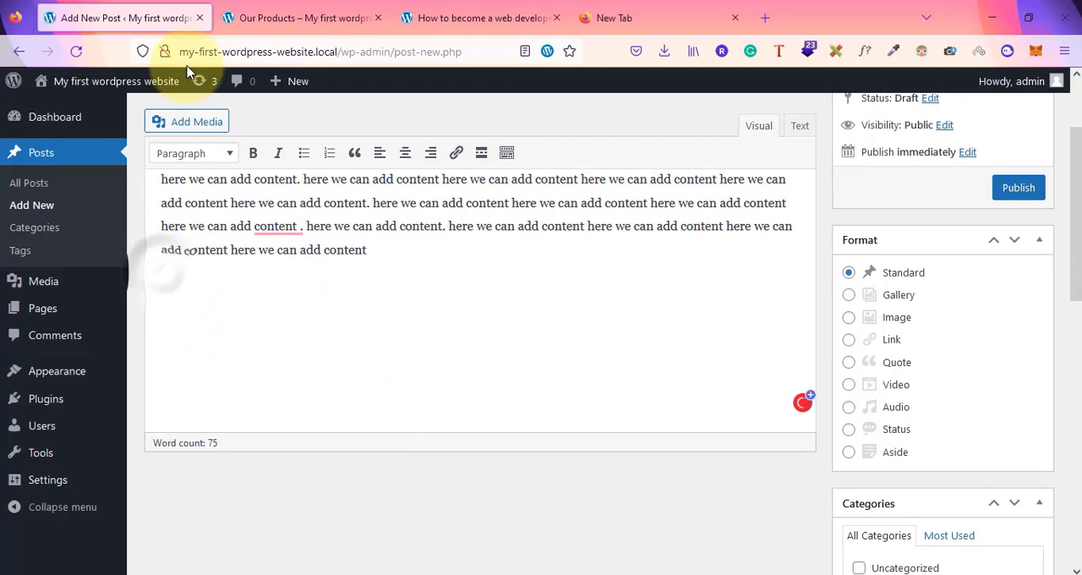
pyautogui.click(187, 123)
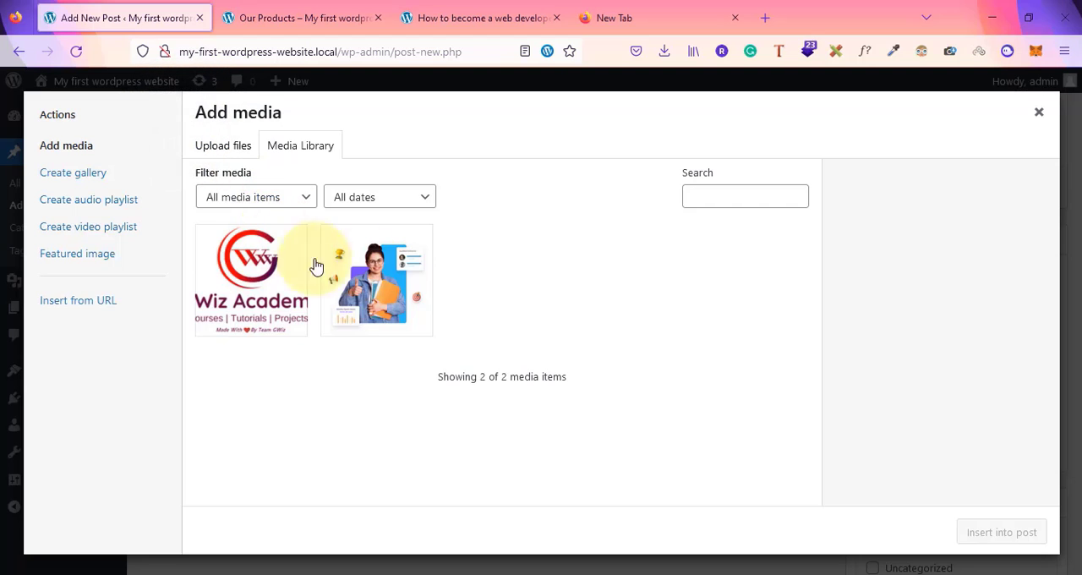
pyautogui.click(372, 270)
pyautogui.click(970, 541)
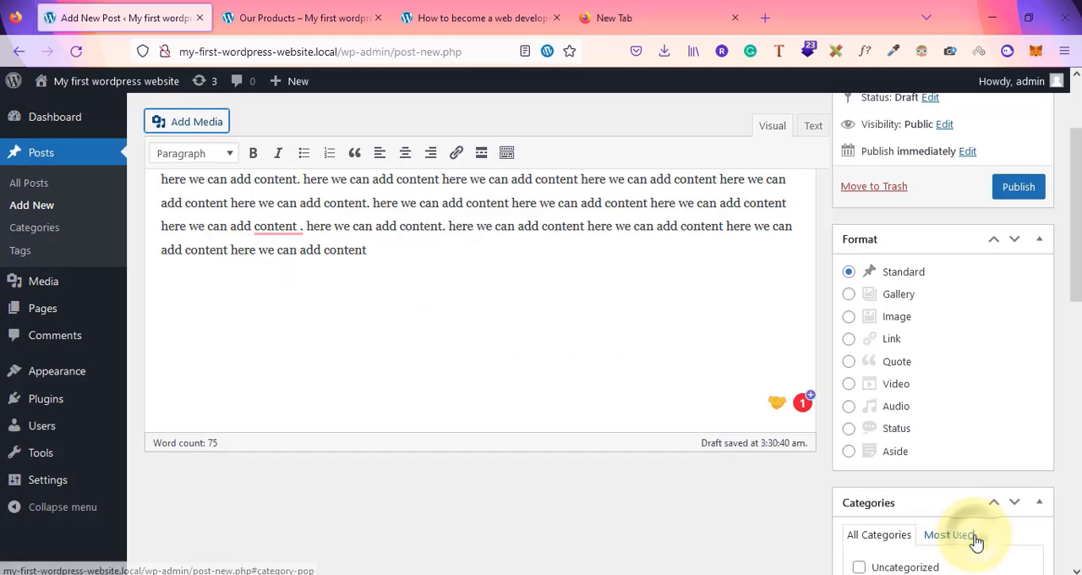
# Turn the line below the image into a numbered list of five placeholder items
pyautogui.scroll(-2, 482, 385)
pyautogui.scroll(1, 483, 384)
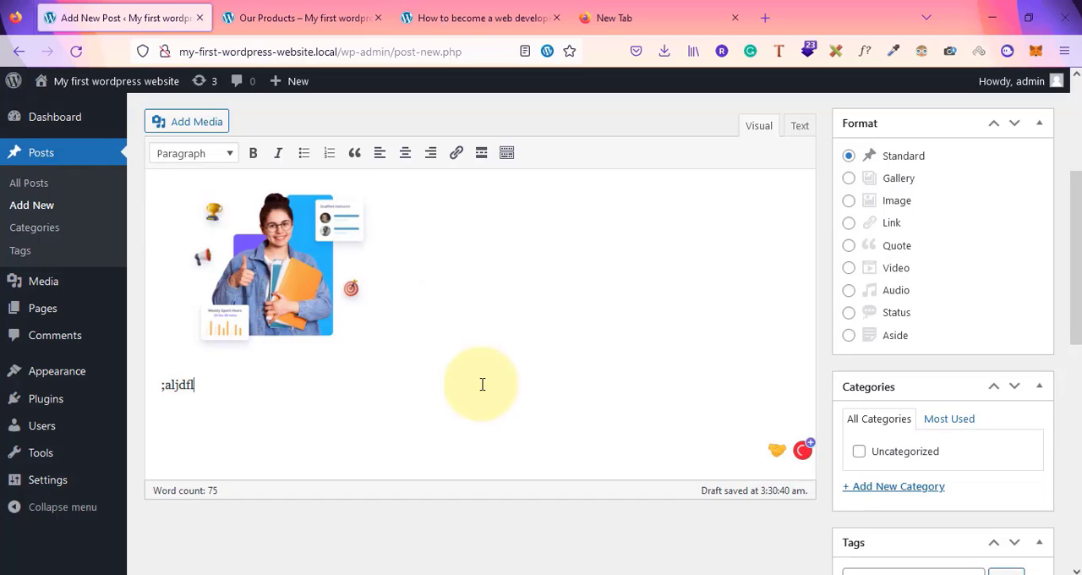
pyautogui.click(329, 153)
pyautogui.press('Return')
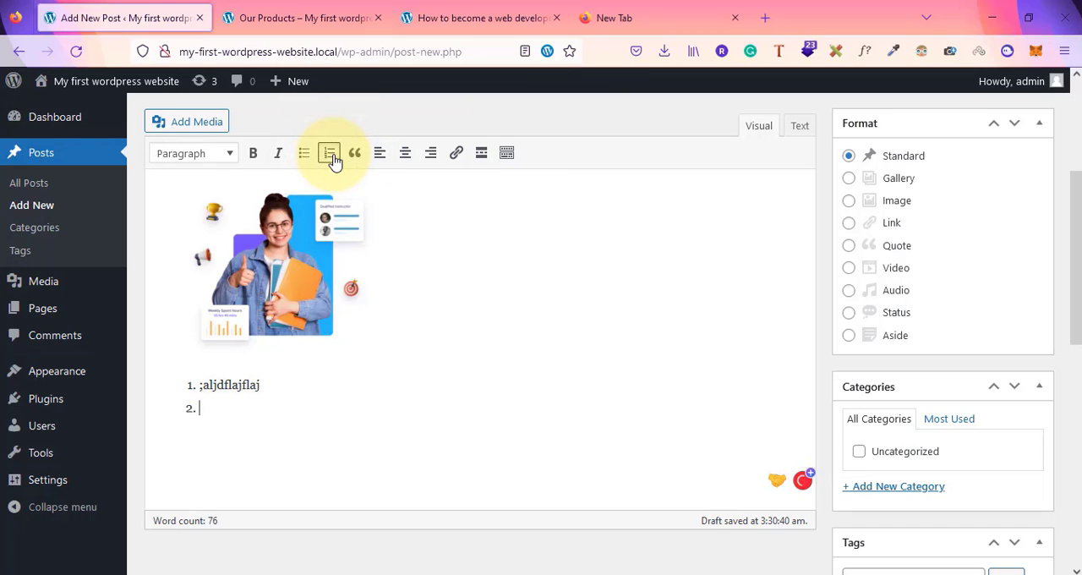
pyautogui.write('lakjdlfjasdf')
pyautogui.press('Return')
pyautogui.write('lsjdf')
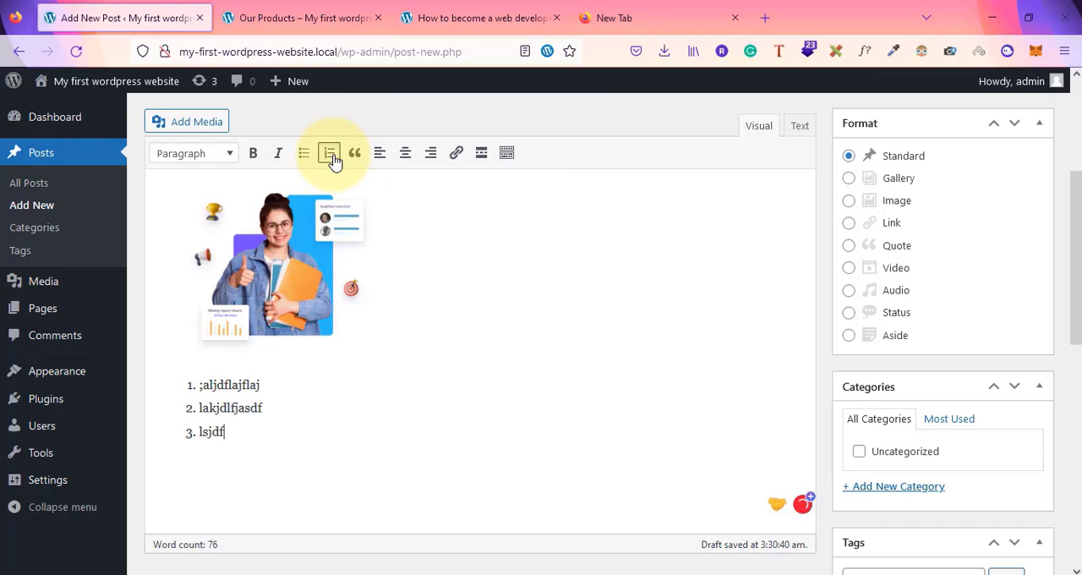
pyautogui.write('lajdf')
pyautogui.press('Return')
pyautogui.write('kldjlajd')
pyautogui.press('Return')
pyautogui.write('adlk')
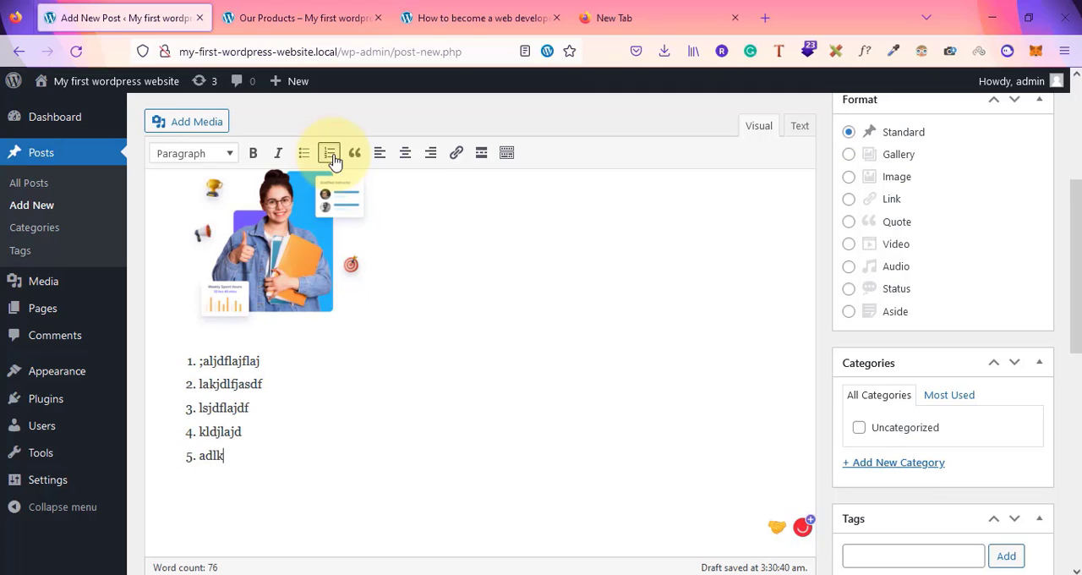
# Switch to the Text view and examine the post's HTML markup
pyautogui.scroll(3, 589, 364)
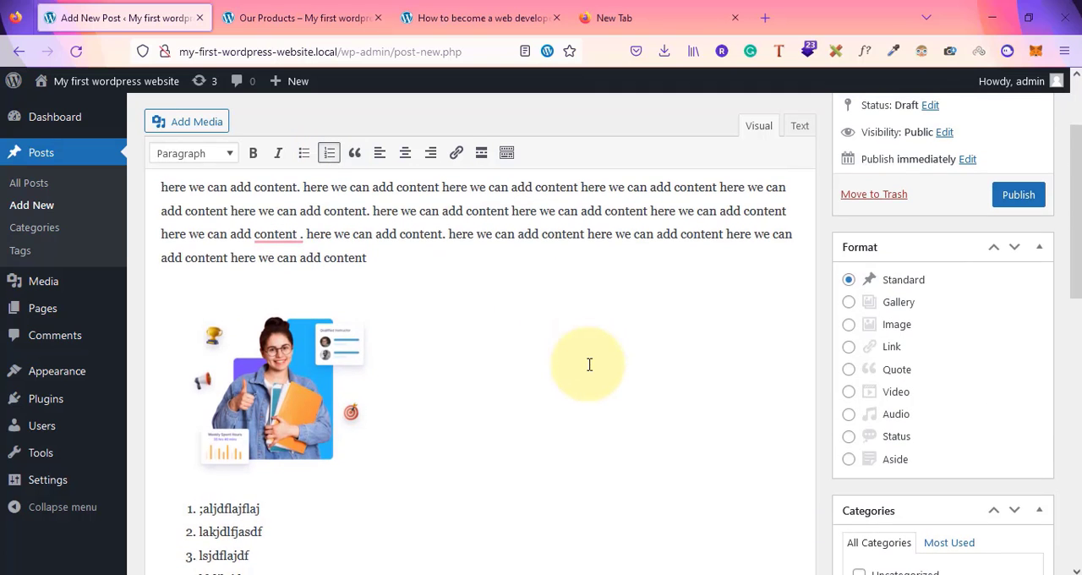
pyautogui.scroll(2, 589, 364)
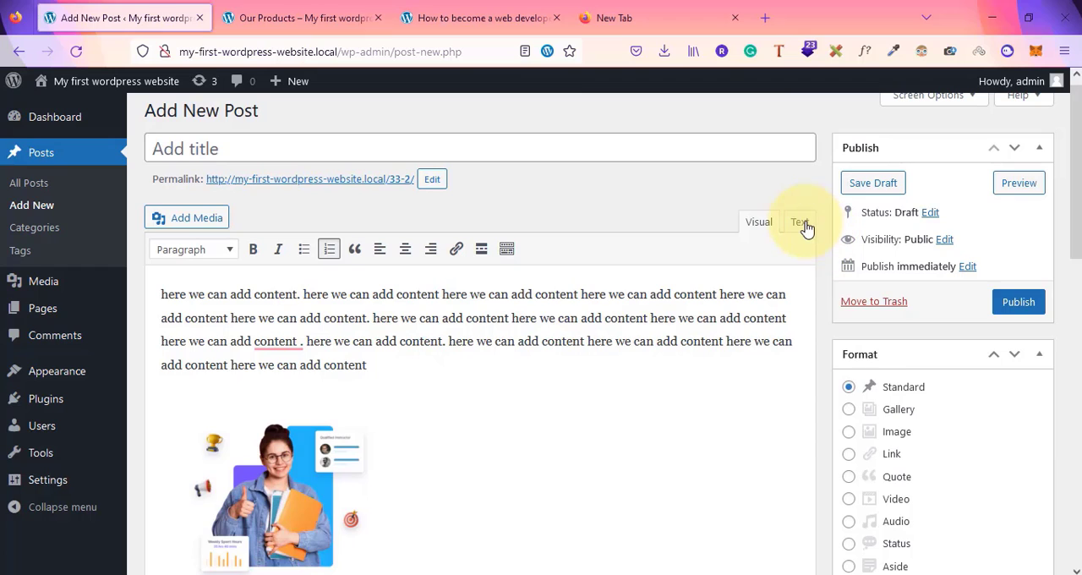
pyautogui.click(801, 222)
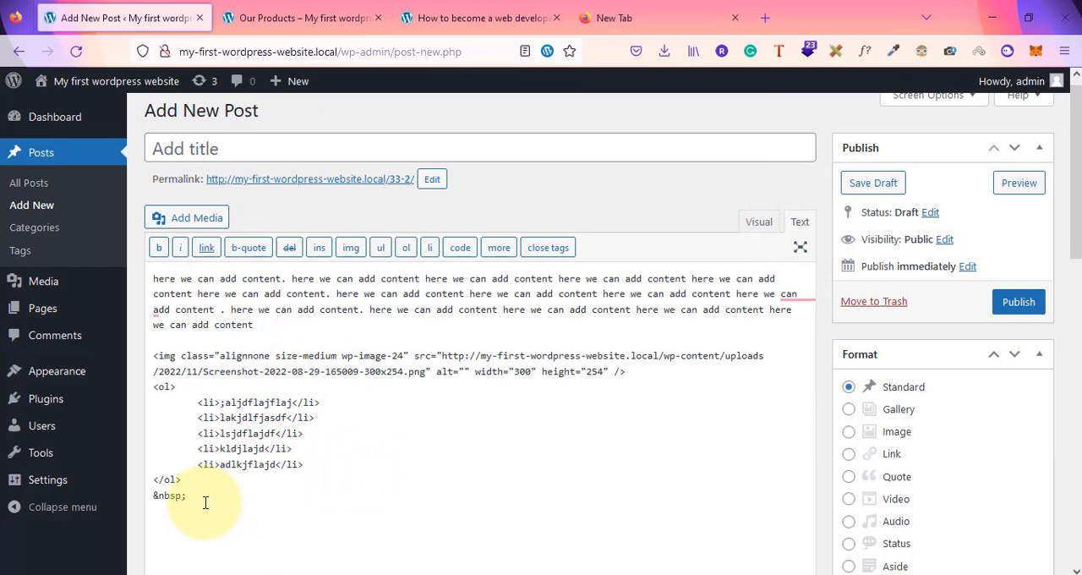
pyautogui.scroll(-3, 207, 502)
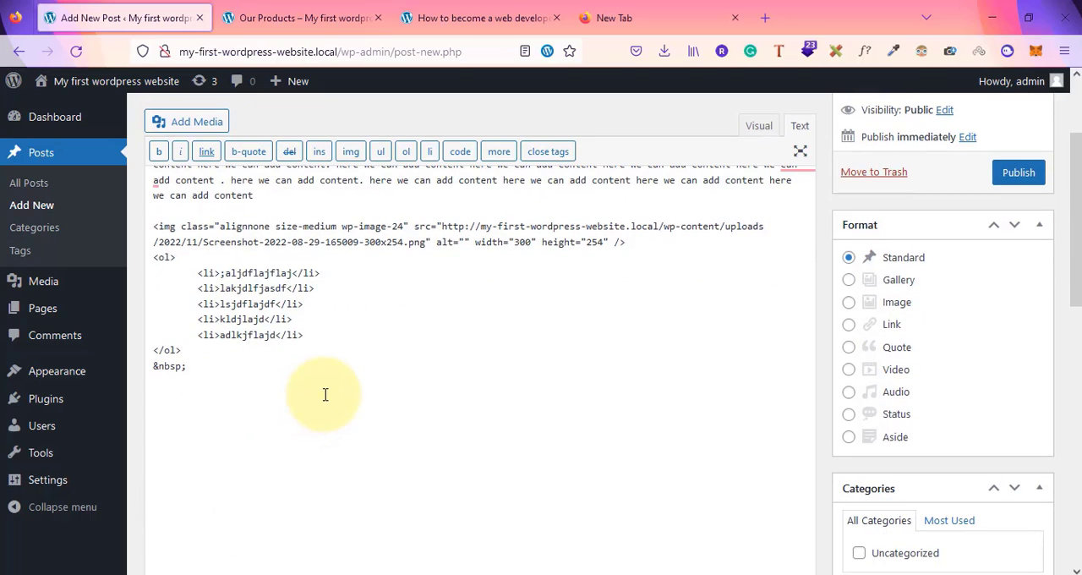
pyautogui.scroll(3, 323, 396)
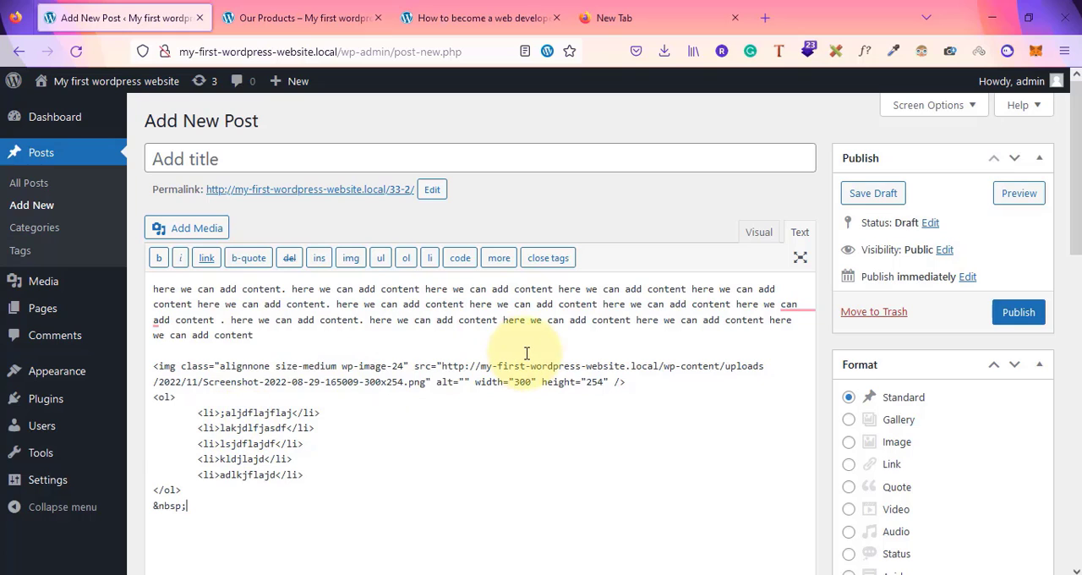
# Switch back to the Visual view and review the post content
pyautogui.click(758, 232)
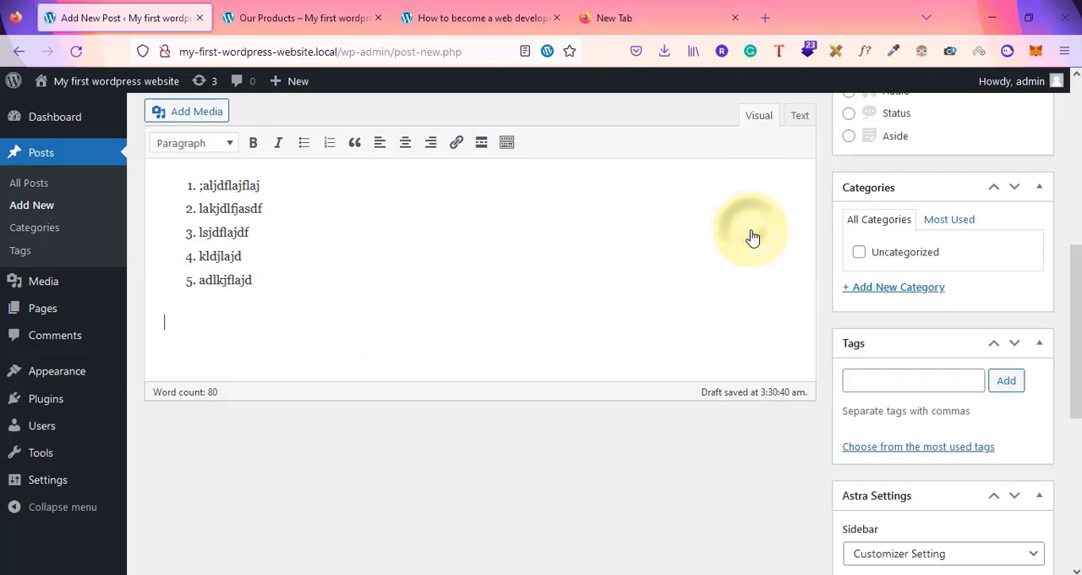
pyautogui.scroll(3, 309, 262)
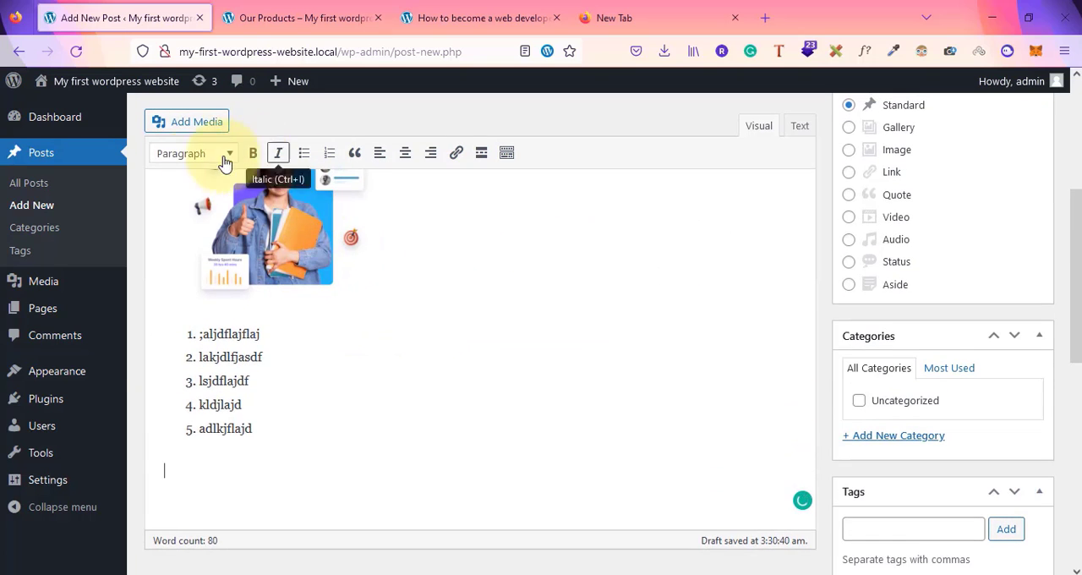
pyautogui.scroll(3, 294, 316)
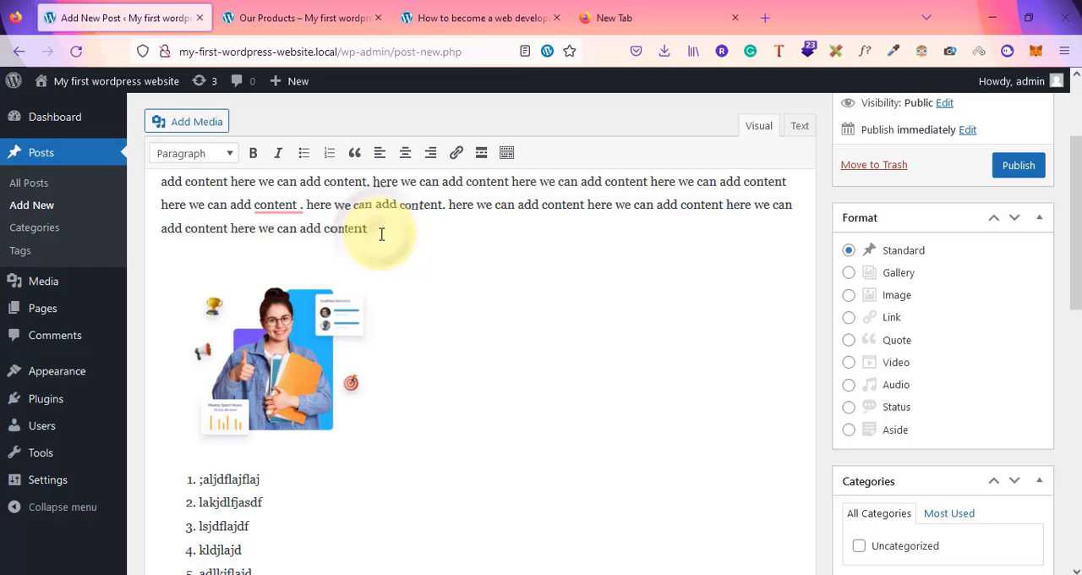
# Give the post the title 'this is post from classic editor'
pyautogui.press('Return')
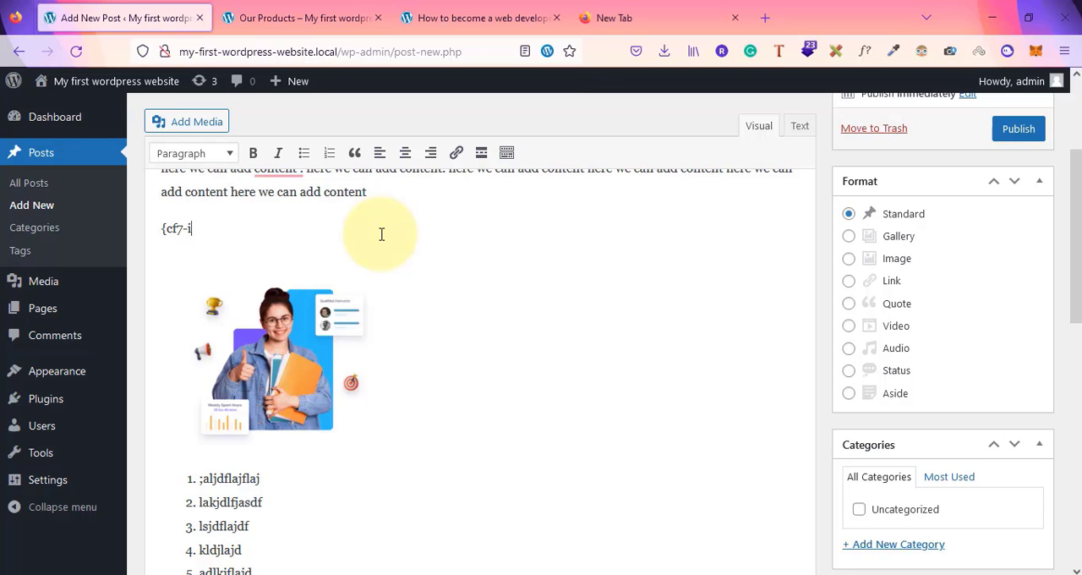
pyautogui.scroll(3, 381, 234)
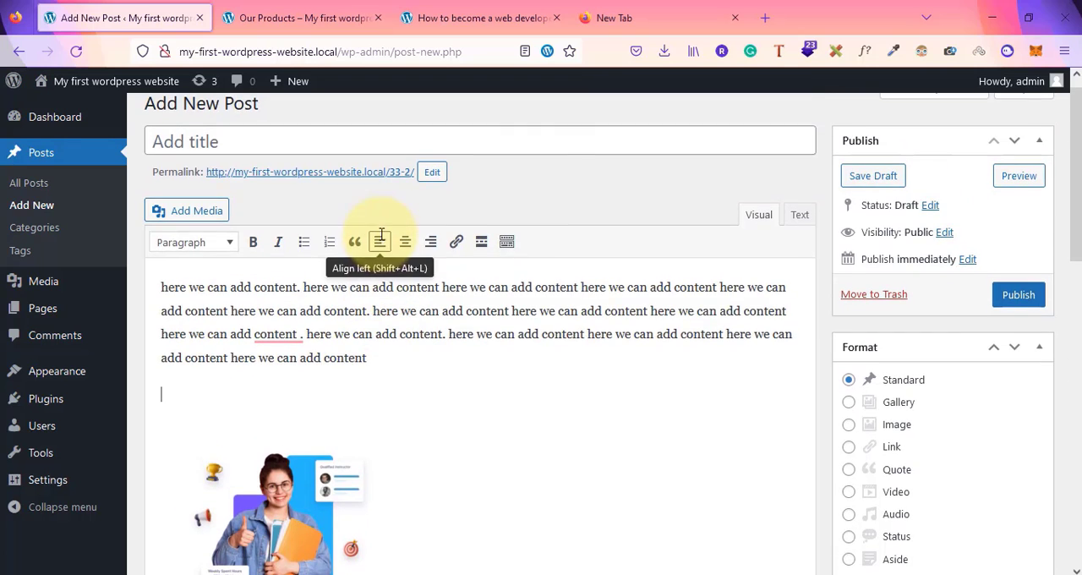
pyautogui.click(259, 139)
pyautogui.write('this is post from classic editor')
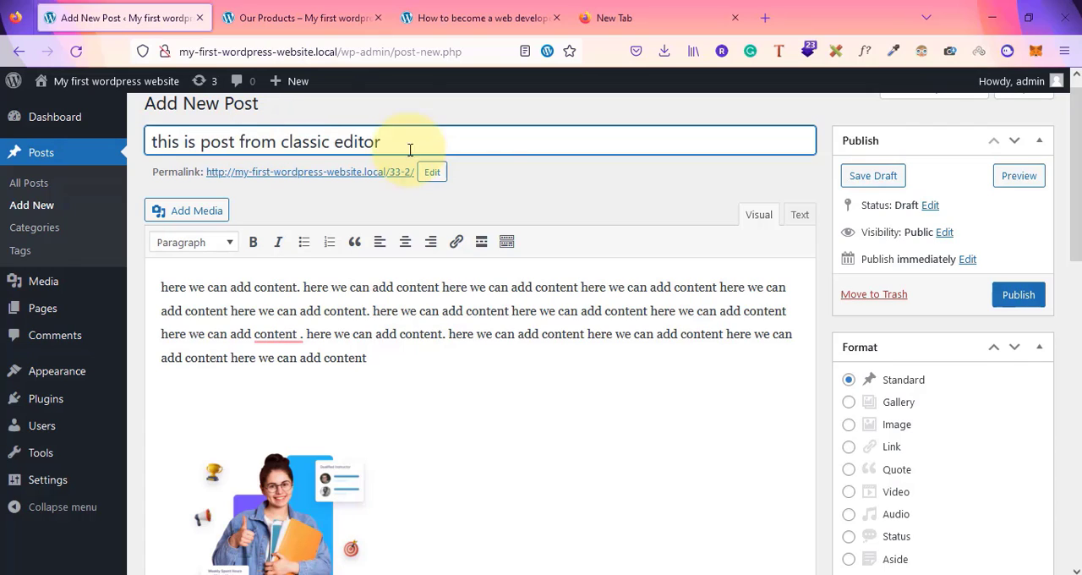
# Edit the permalink slug to 'this is classic editor post' and confirm it
pyautogui.click(530, 195)
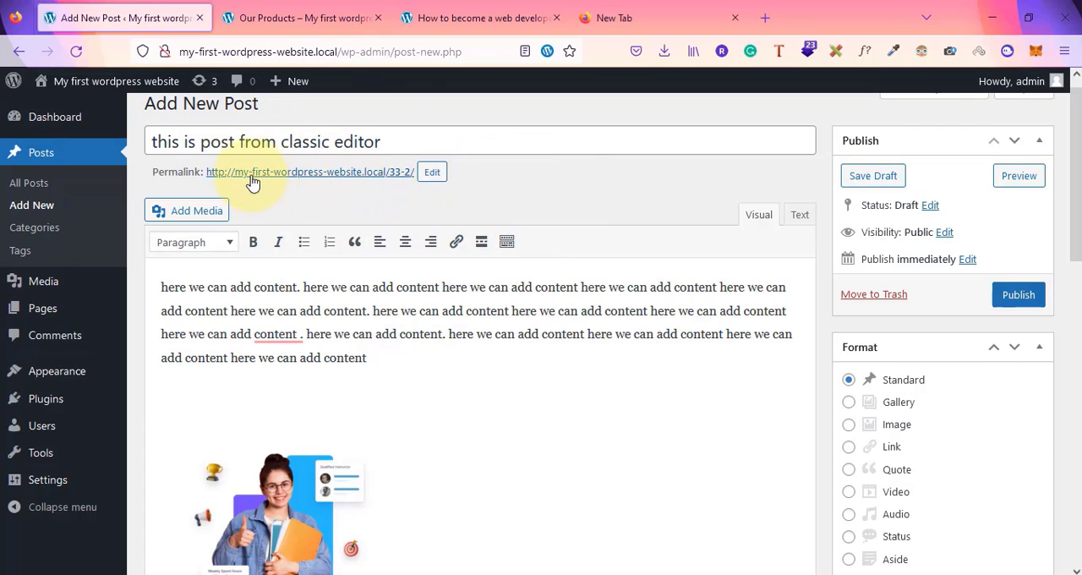
pyautogui.click(431, 185)
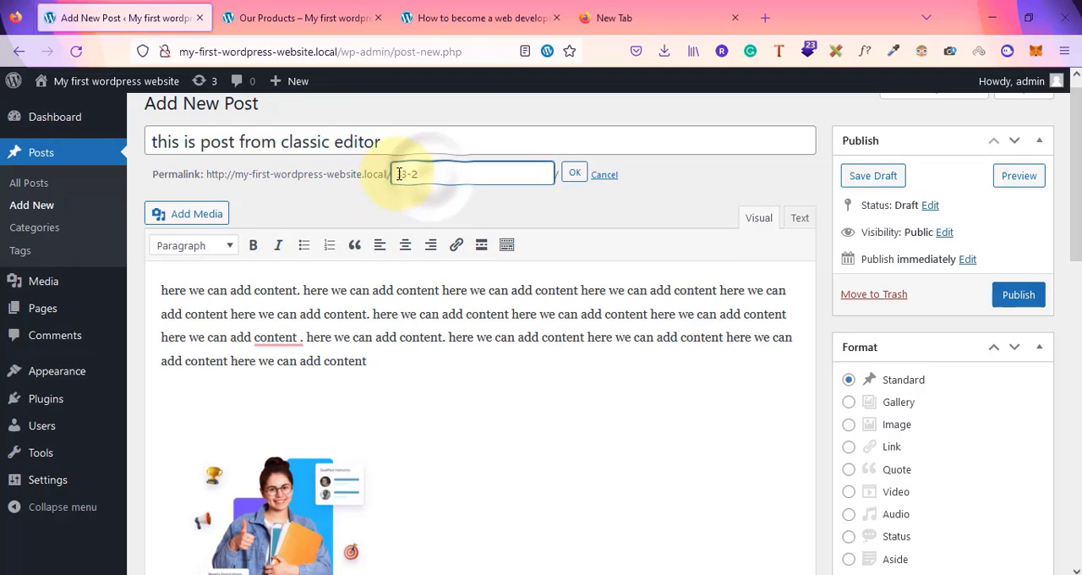
pyautogui.moveTo(395, 174); pyautogui.dragTo(459, 177)
pyautogui.write('this is classic editor post')
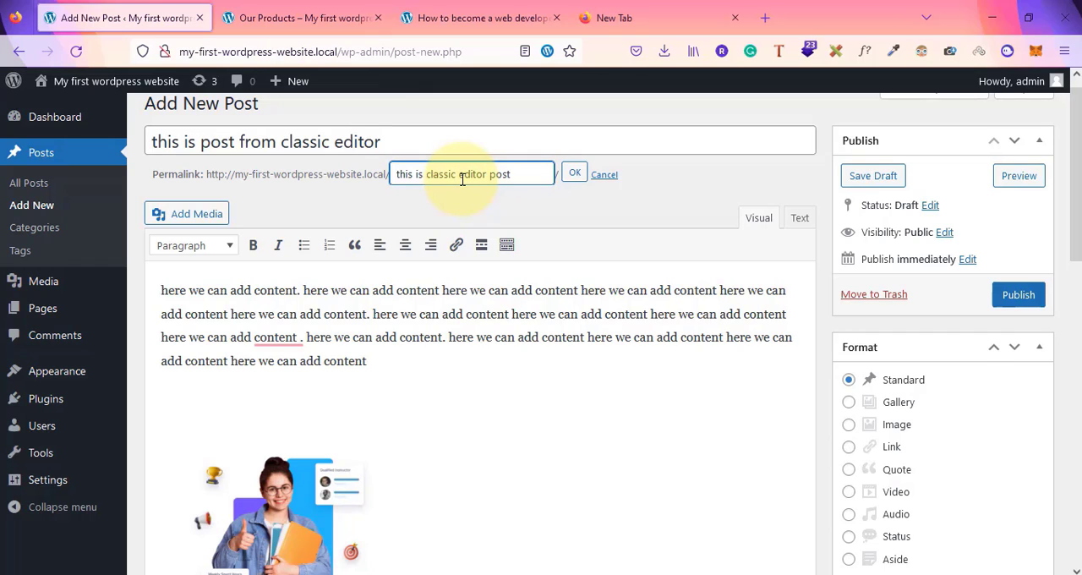
pyautogui.click(572, 180)
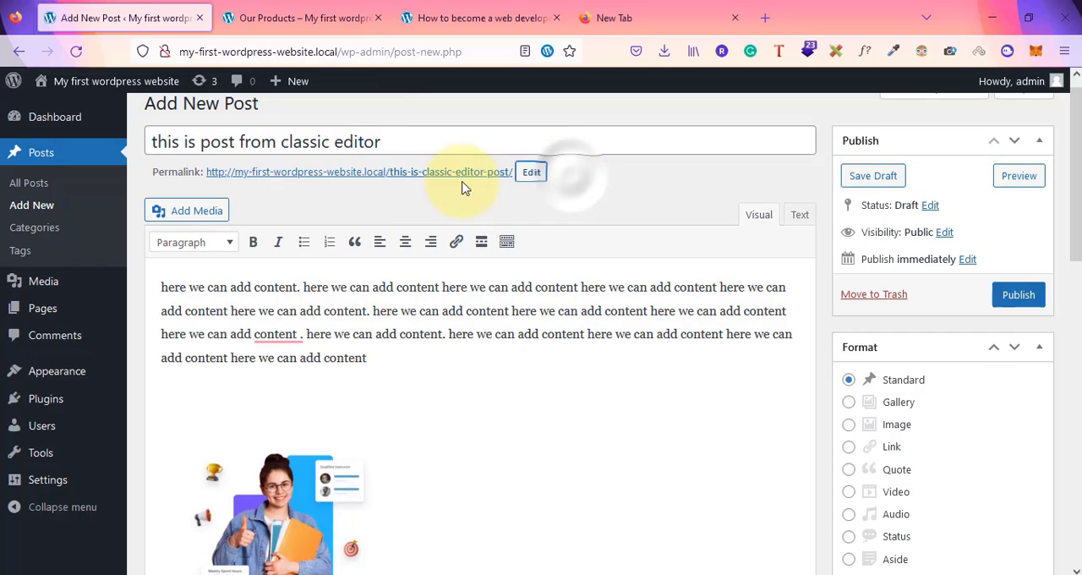
# Publish the post
pyautogui.scroll(1, 578, 196)
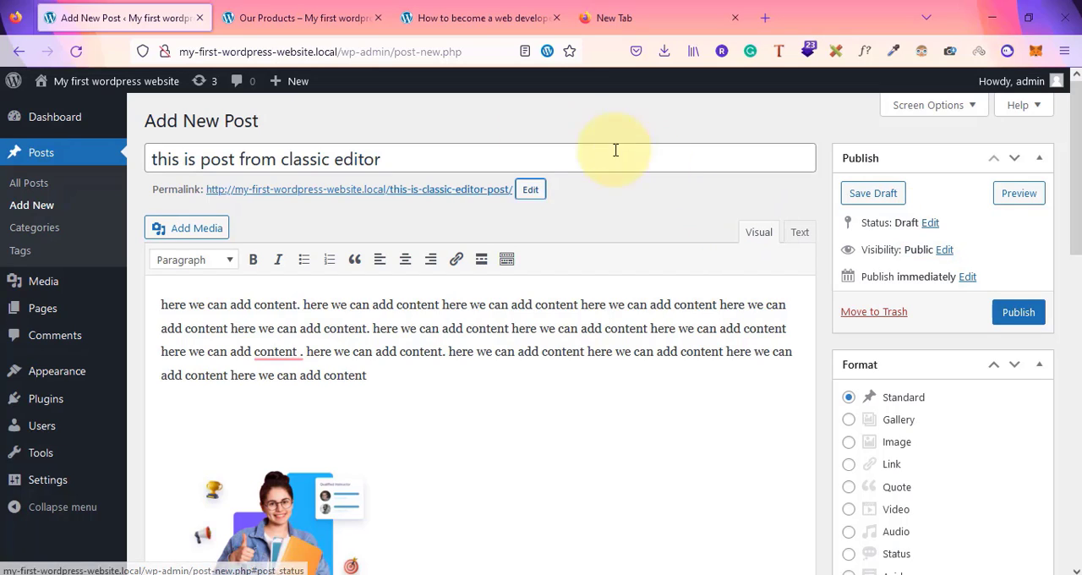
pyautogui.click(930, 228)
pyautogui.click(893, 245)
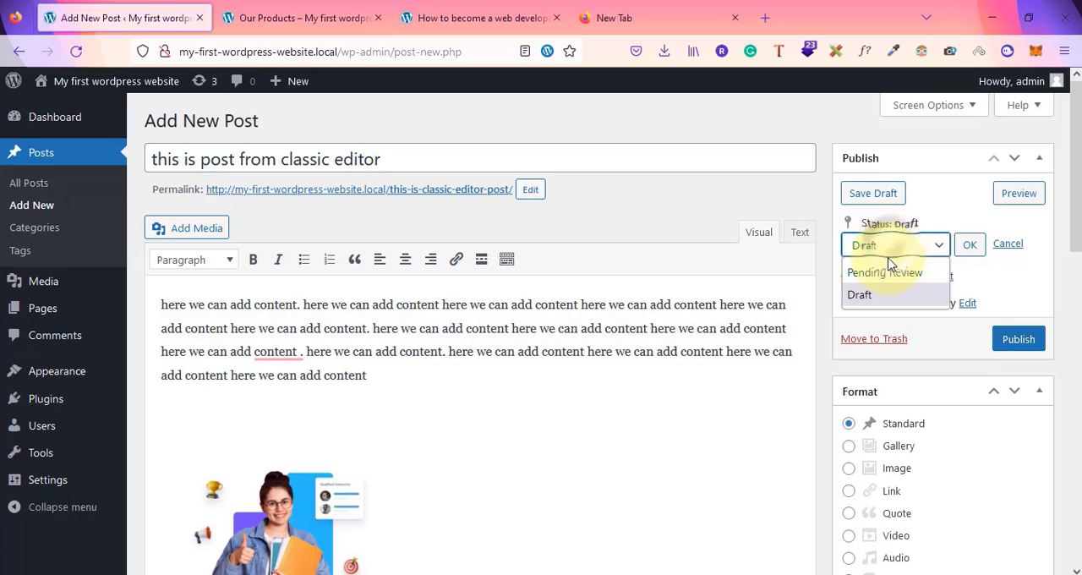
pyautogui.click(1011, 287)
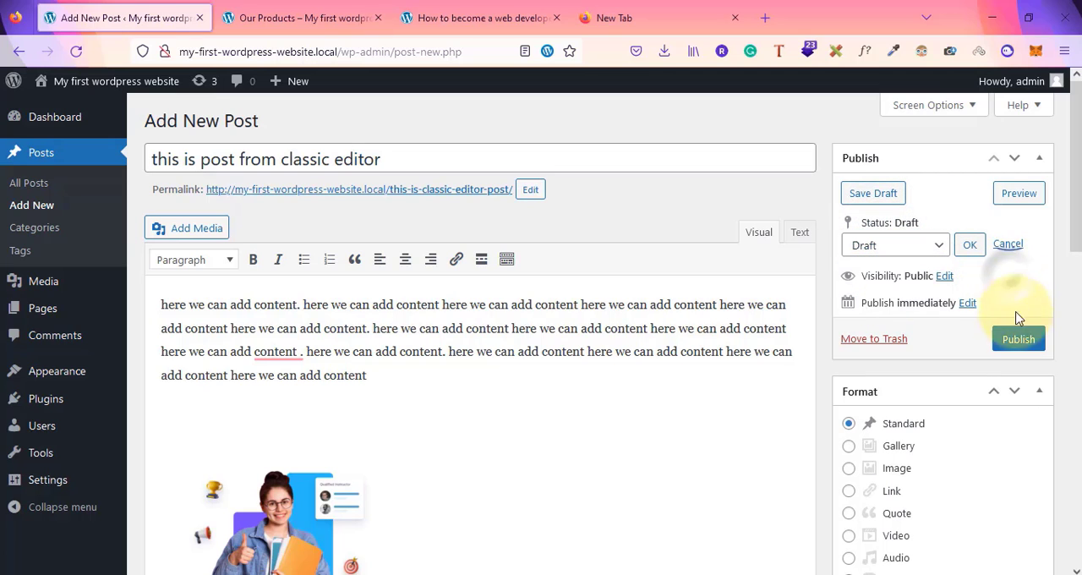
pyautogui.click(1018, 339)
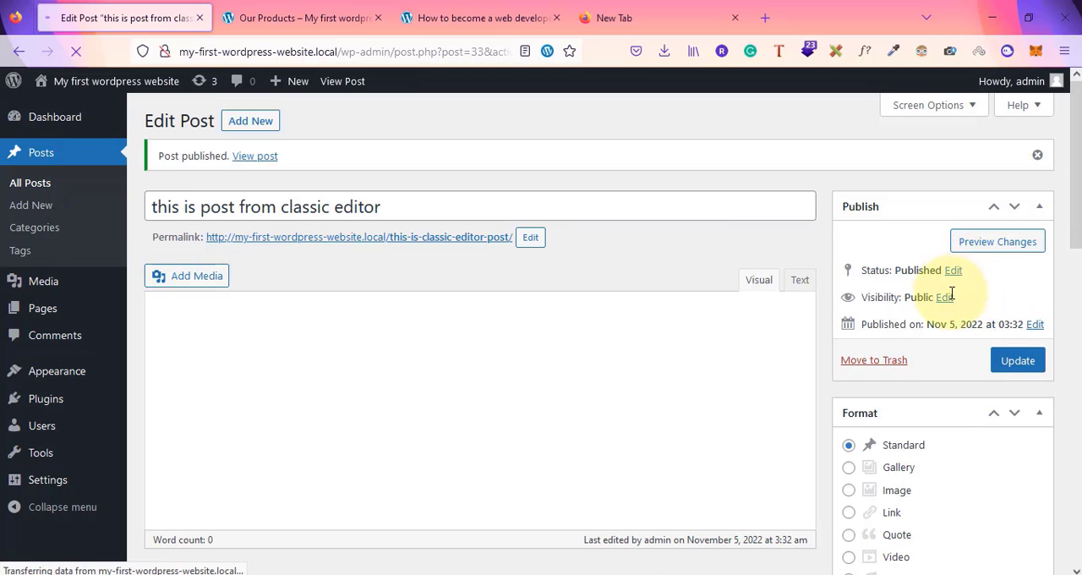
pyautogui.click(944, 297)
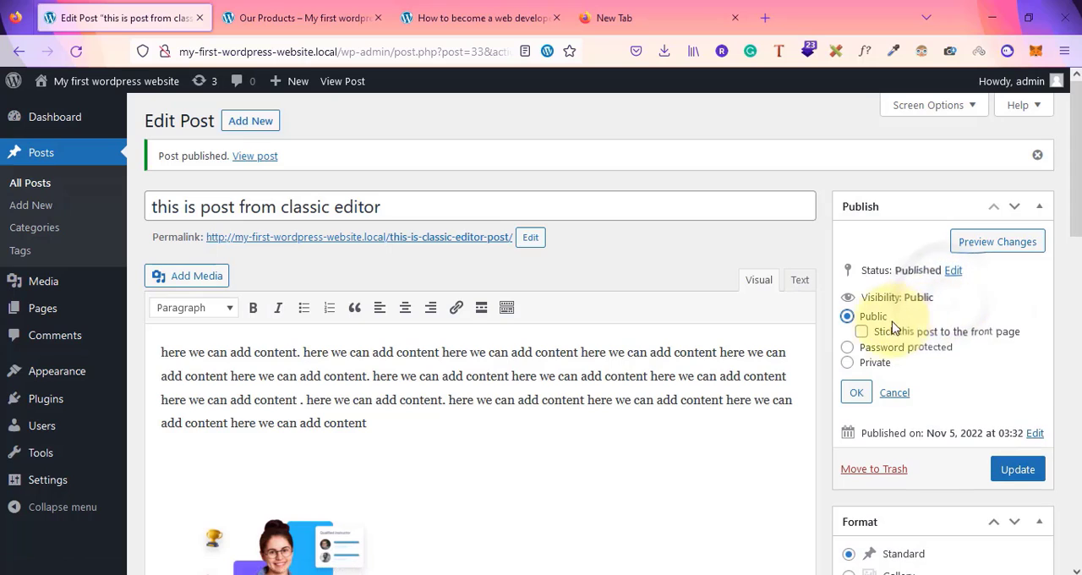
pyautogui.click(848, 348)
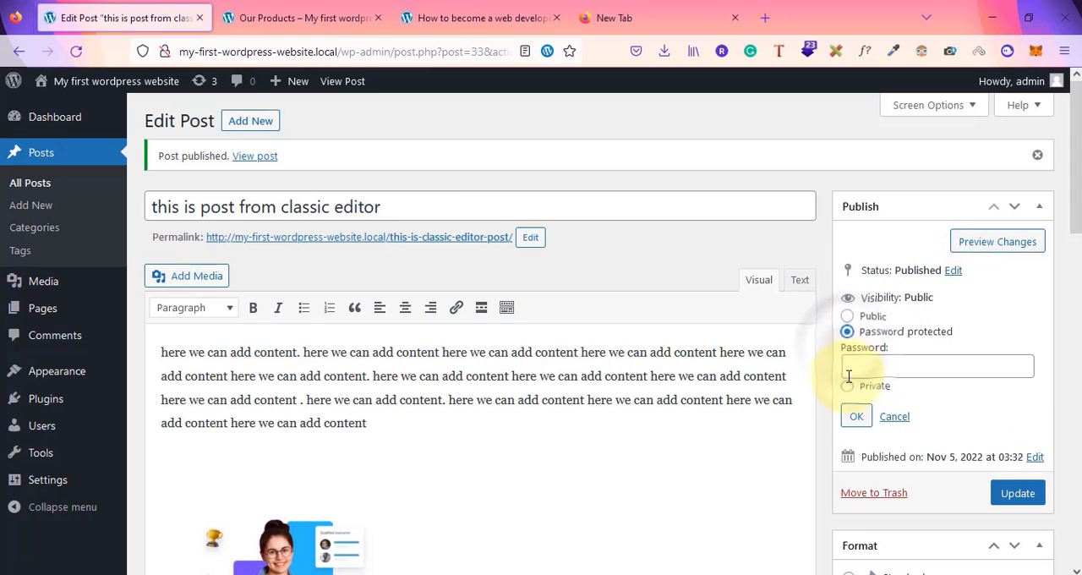
pyautogui.click(848, 382)
pyautogui.click(847, 316)
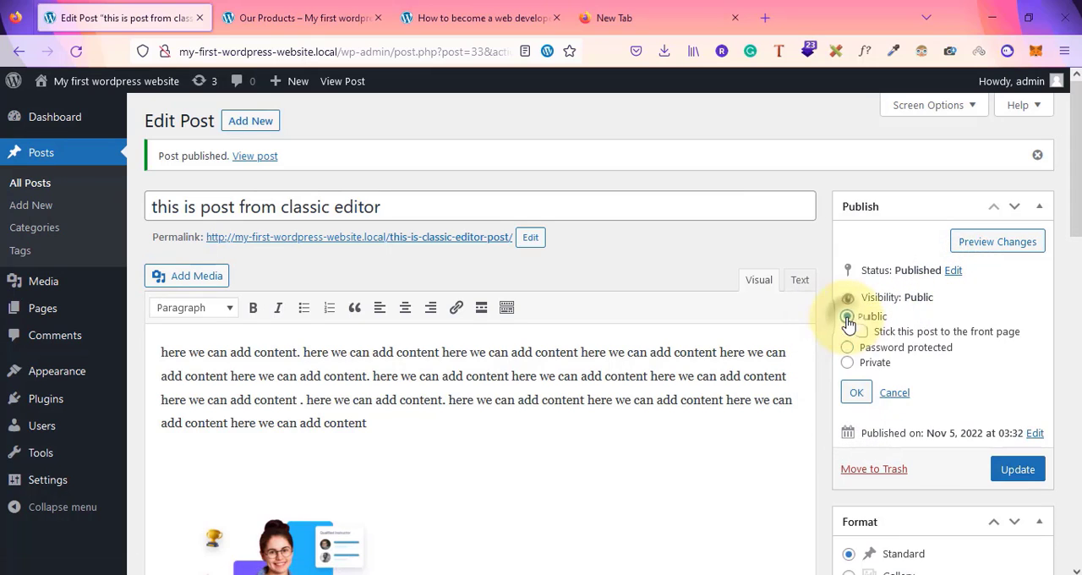
pyautogui.click(855, 394)
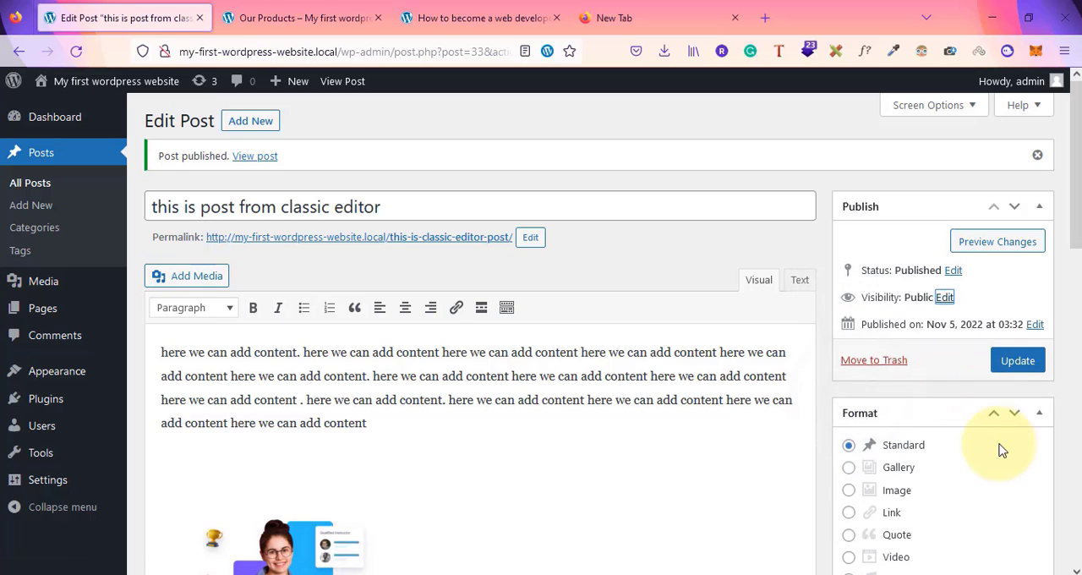
# Create a new category named orange for the post
pyautogui.scroll(-3, 1002, 447)
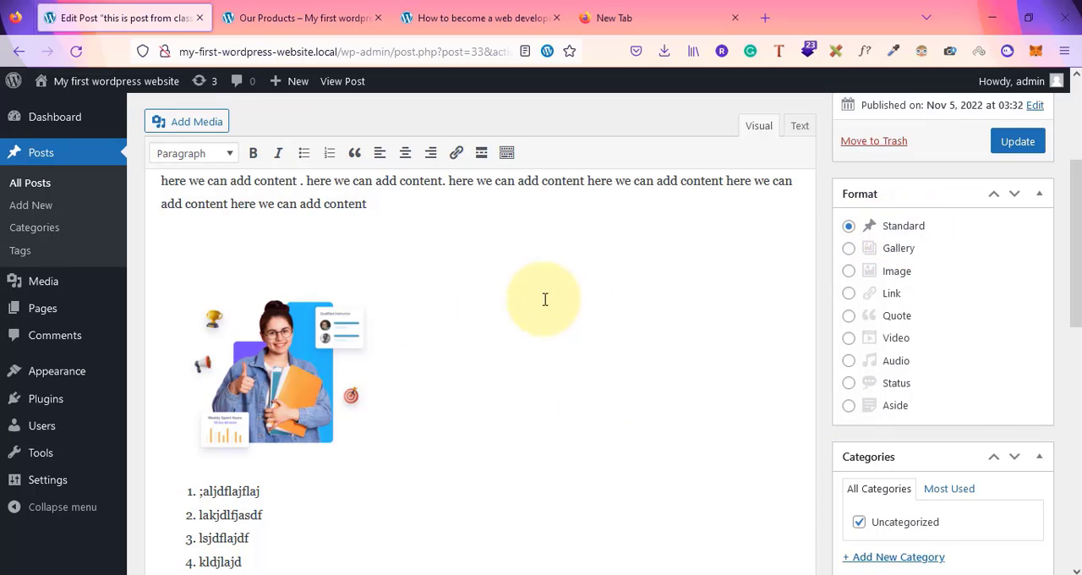
pyautogui.scroll(-3, 942, 406)
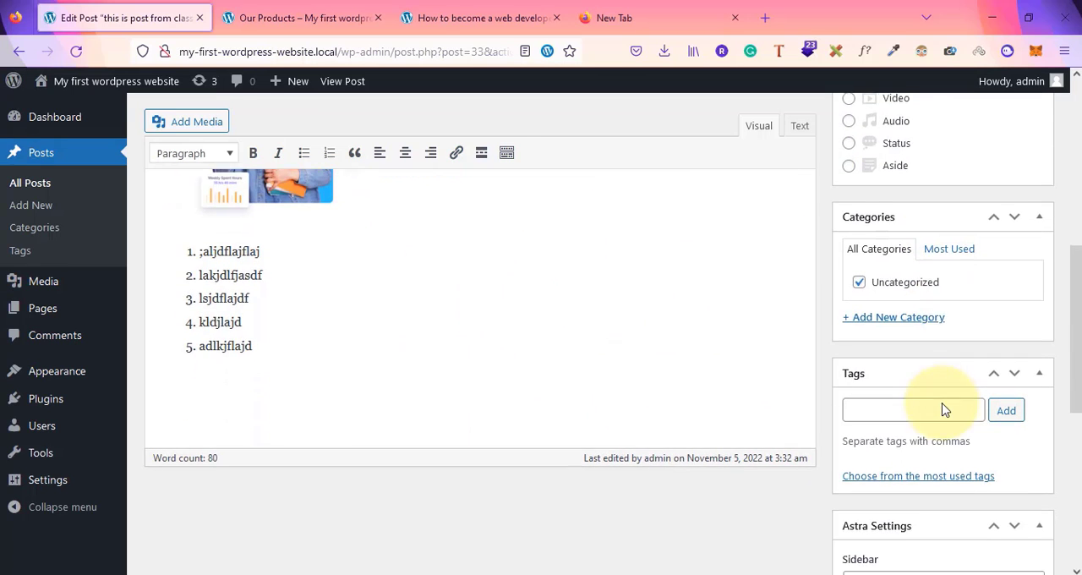
pyautogui.click(895, 315)
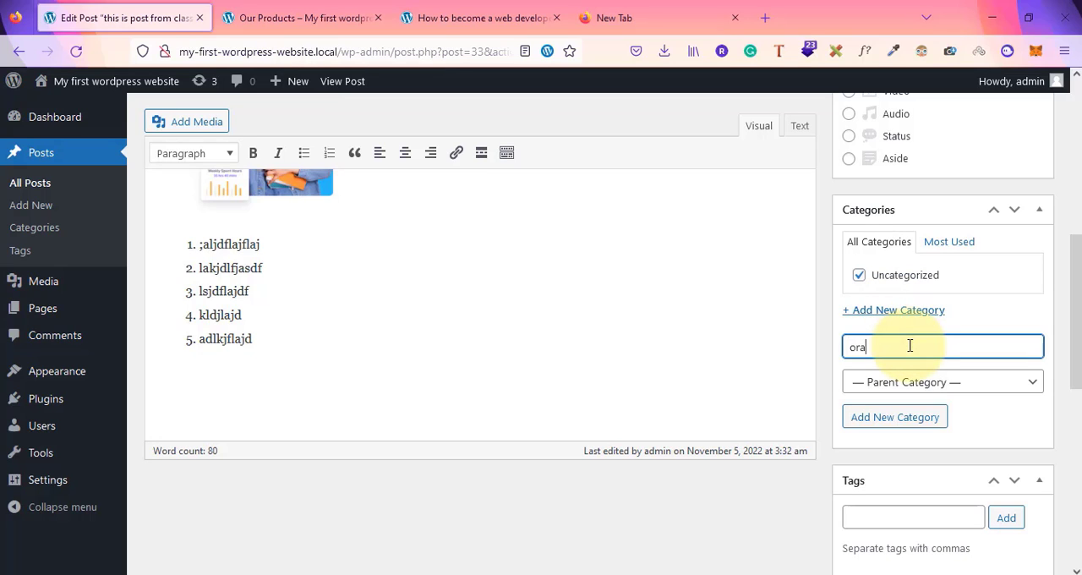
pyautogui.click(894, 419)
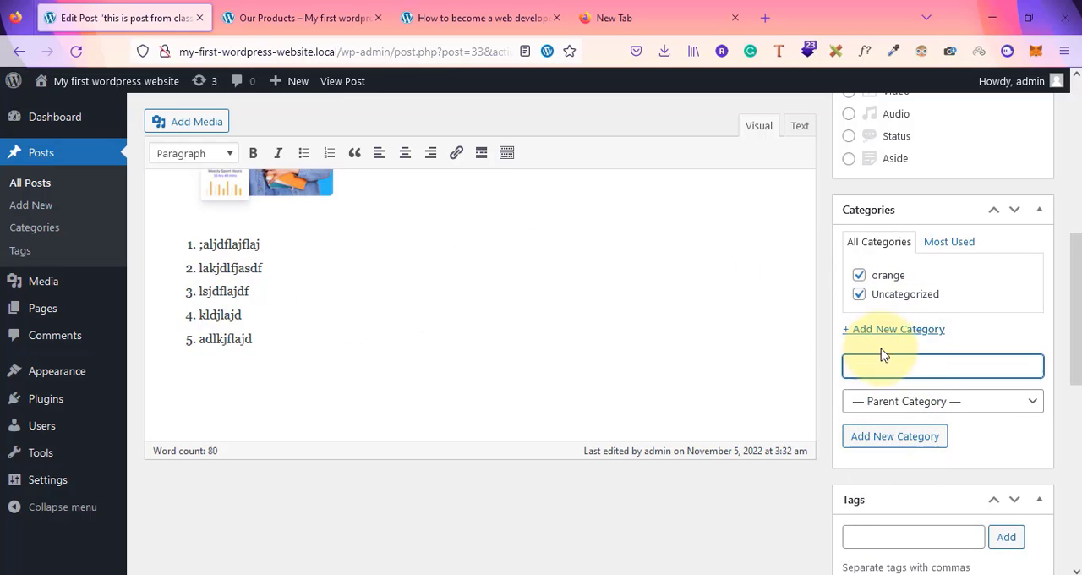
# Add the tags apple and mango to the post
pyautogui.scroll(-3, 921, 493)
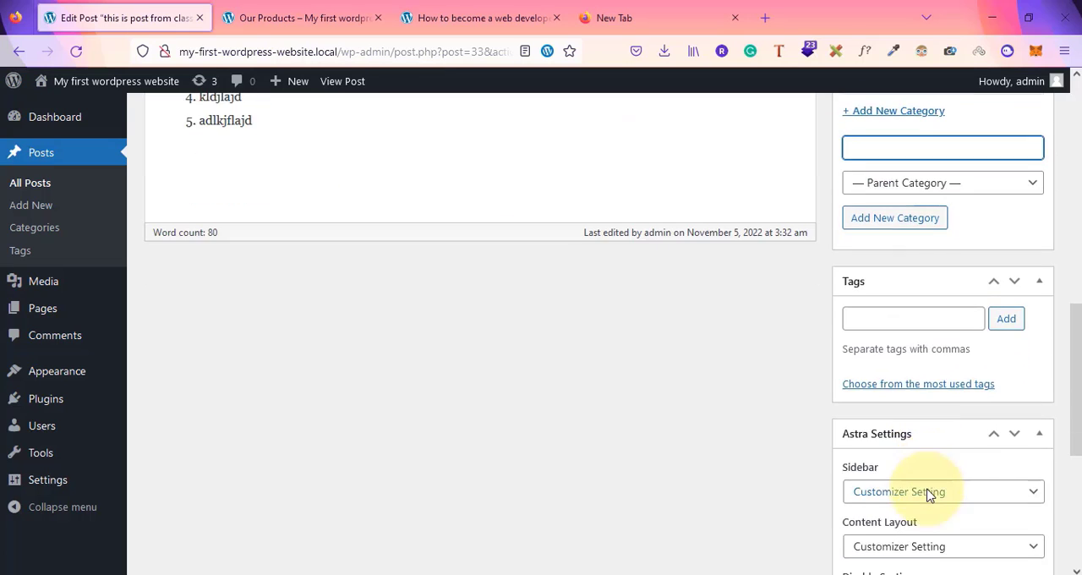
pyautogui.click(880, 311)
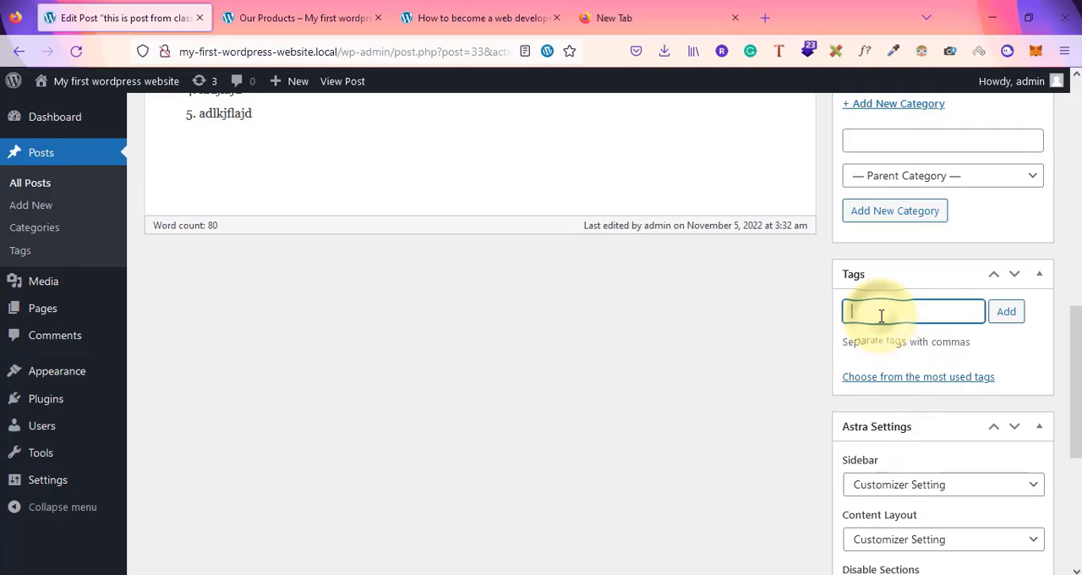
pyautogui.write('apple')
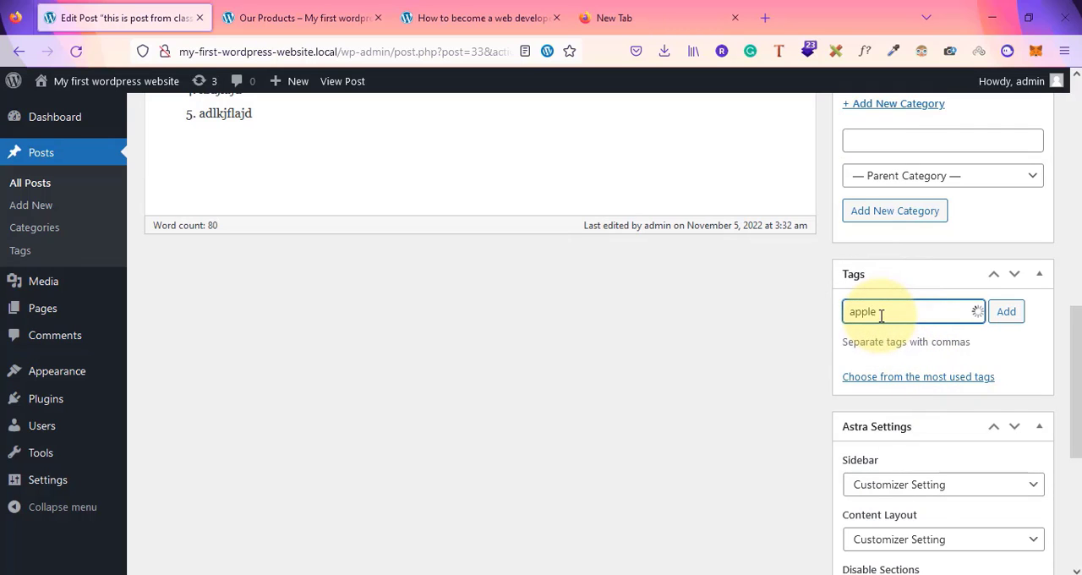
pyautogui.press('Return')
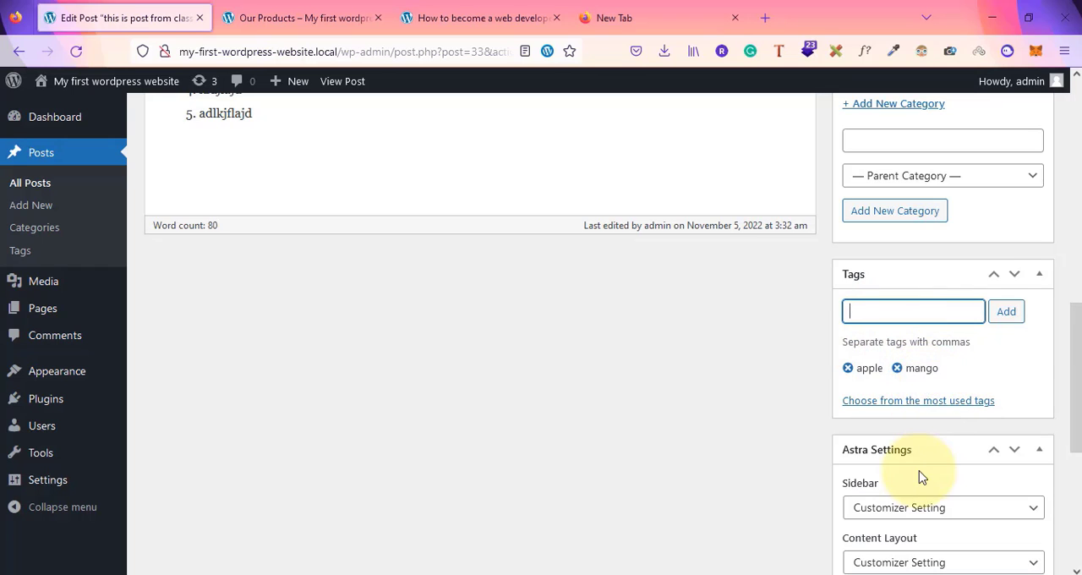
# Set the GWiz Academy logo from the Media Library as the post's featured image
pyautogui.scroll(-5, 918, 476)
pyautogui.scroll(10, 918, 476)
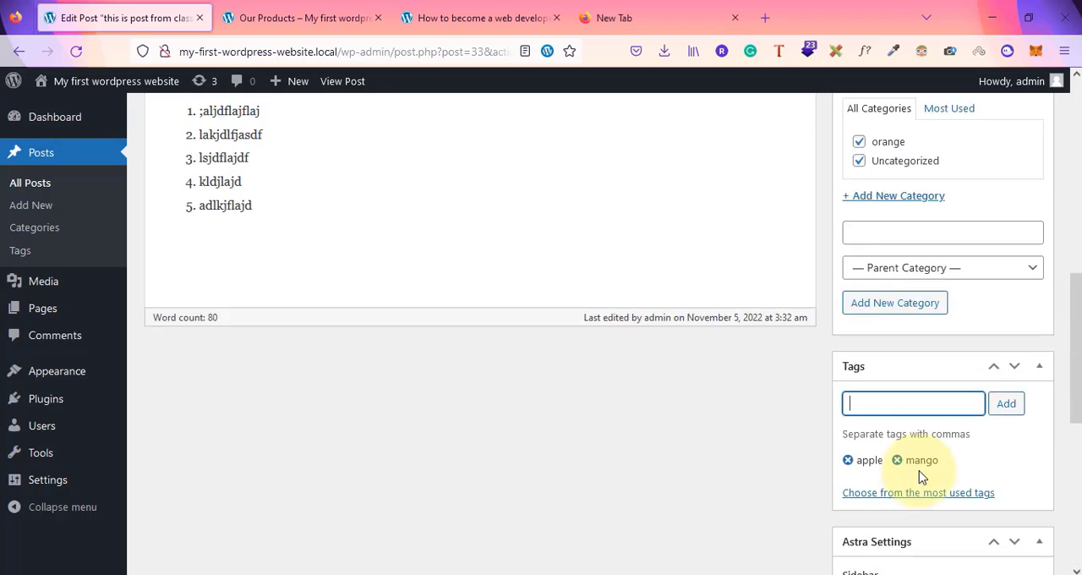
pyautogui.scroll(-10, 918, 476)
pyautogui.click(880, 486)
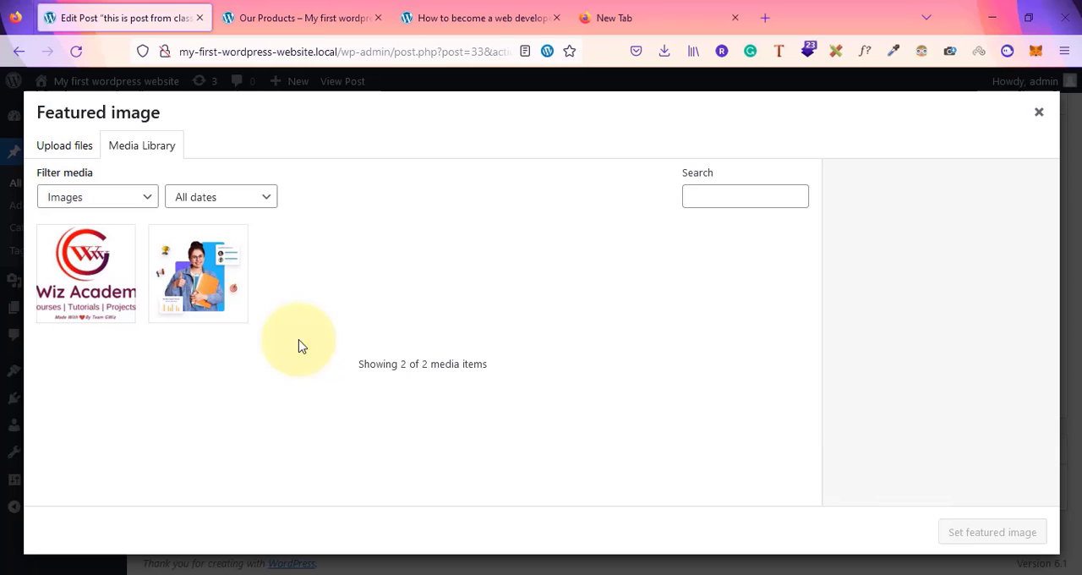
pyautogui.click(88, 241)
pyautogui.click(994, 533)
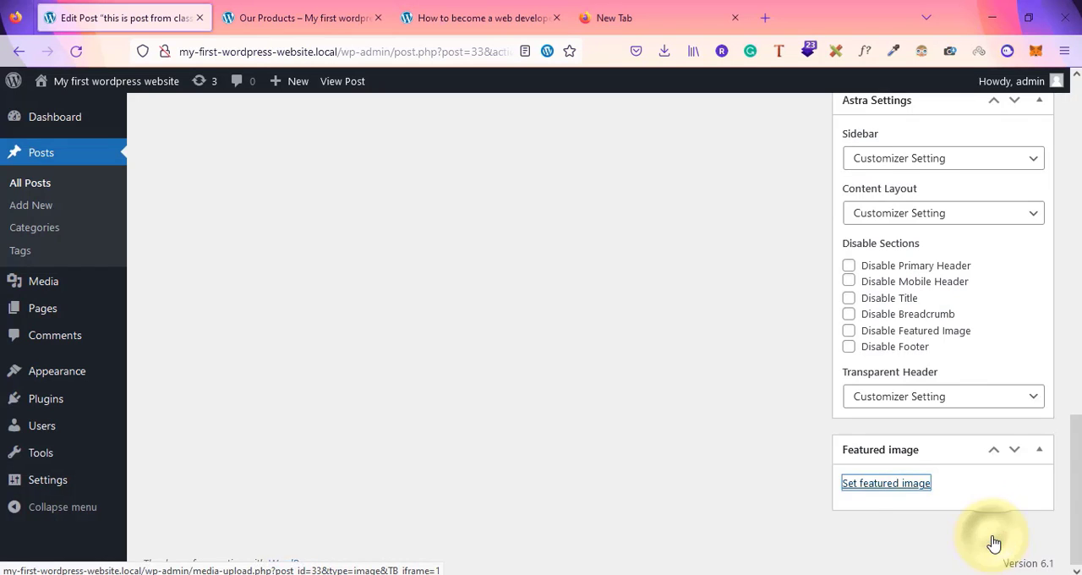
# Update the published post
pyautogui.scroll(10, 858, 514)
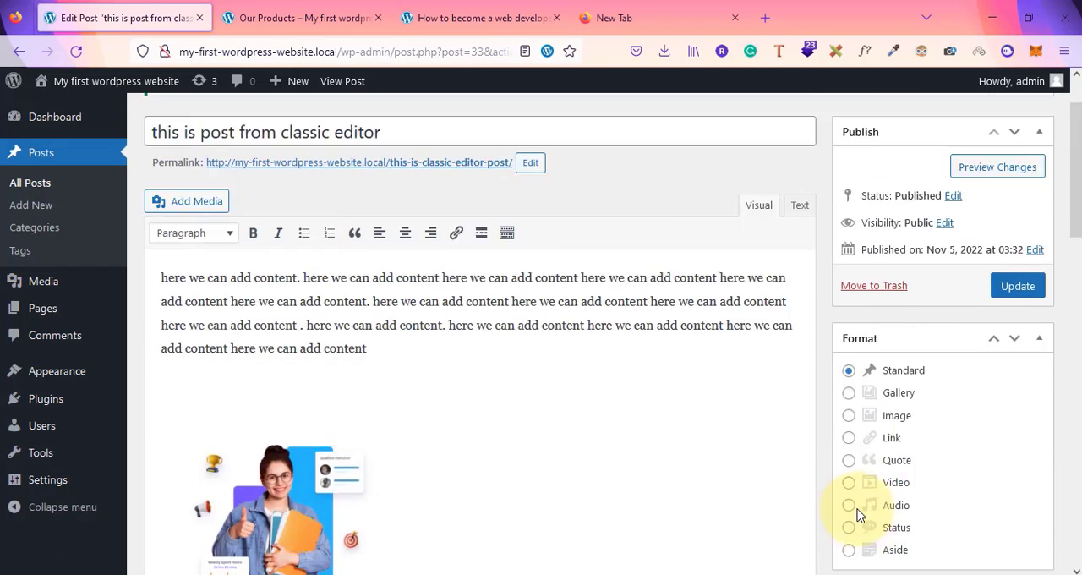
pyautogui.click(1019, 361)
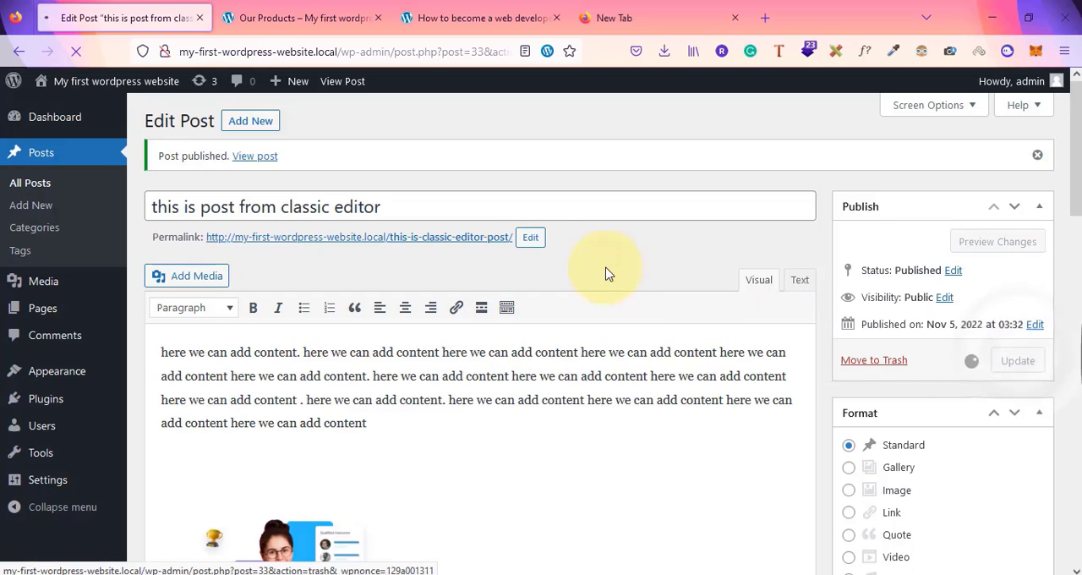
# Open the post's permalink in a new tab, review the published post, and return to the editor
pyautogui.rightClick(453, 244)
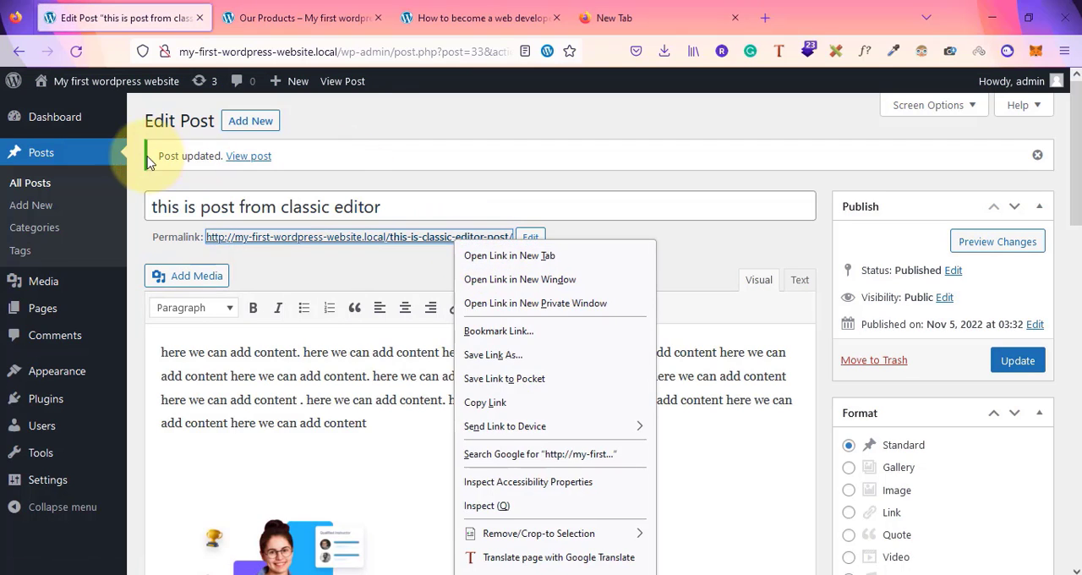
pyautogui.click(499, 255)
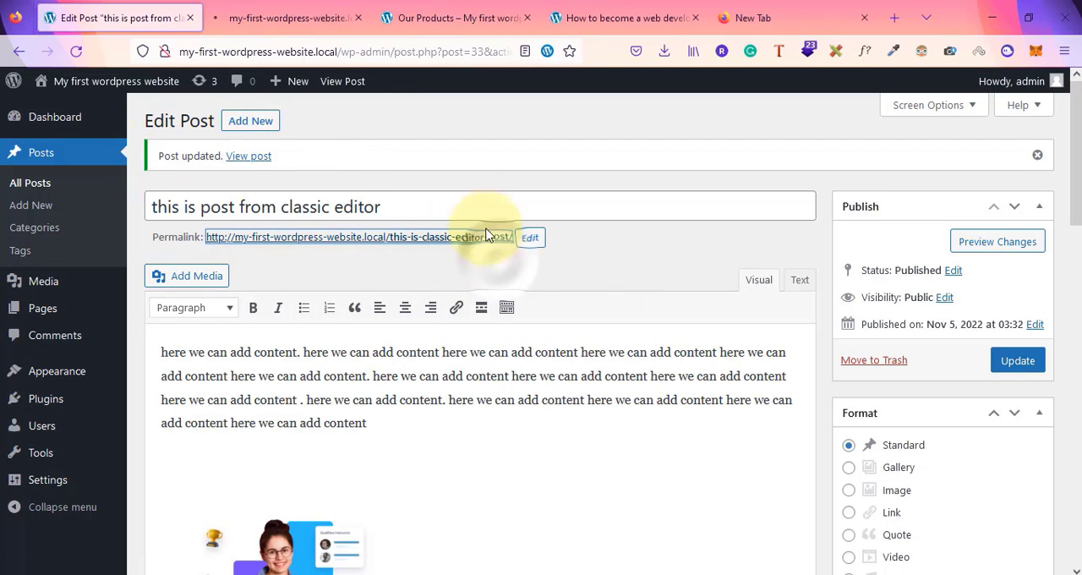
pyautogui.click(282, 17)
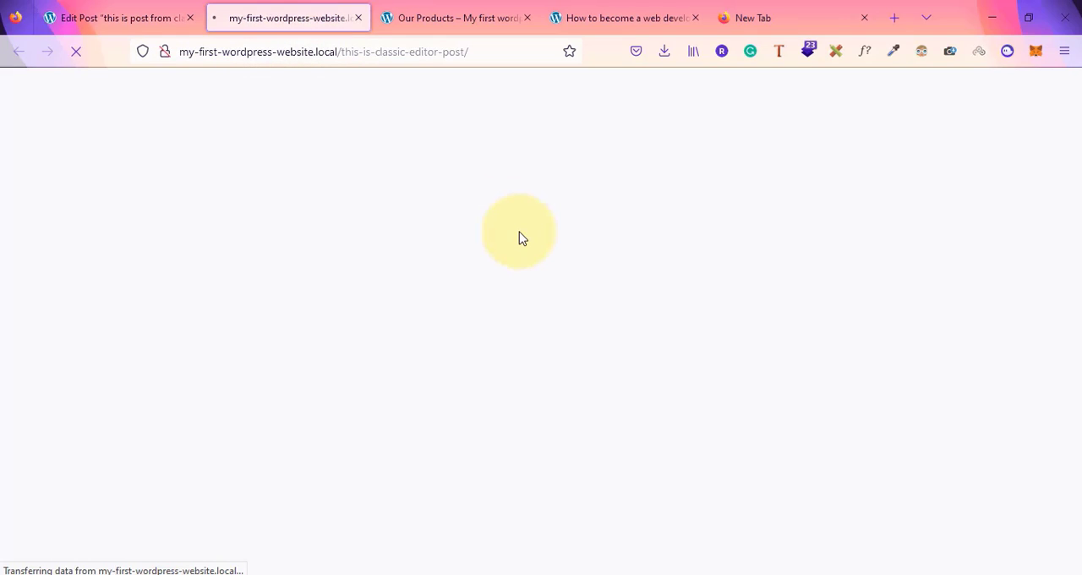
pyautogui.scroll(-5, 306, 338)
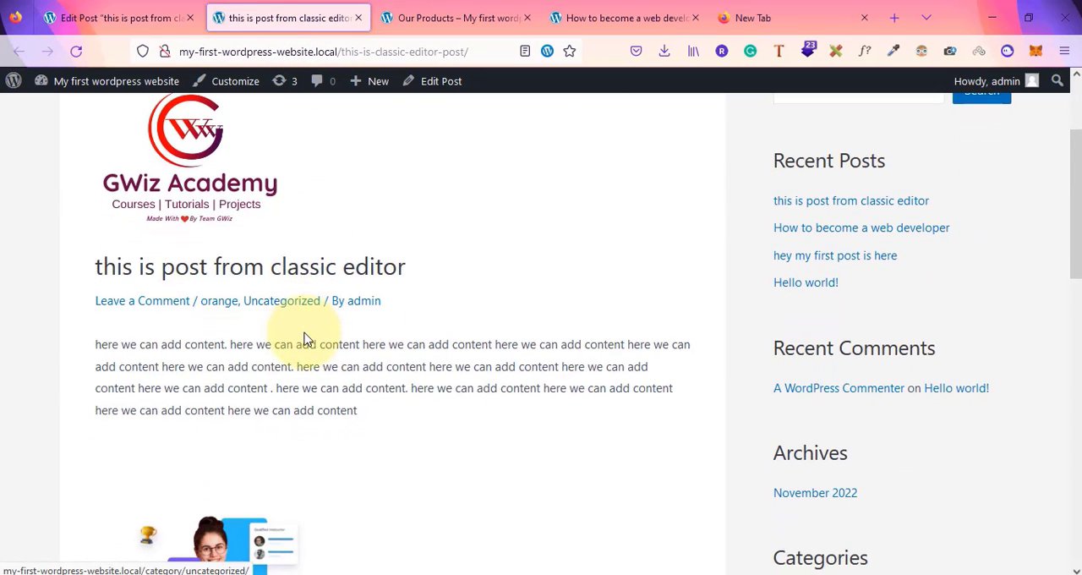
pyautogui.scroll(5, 306, 338)
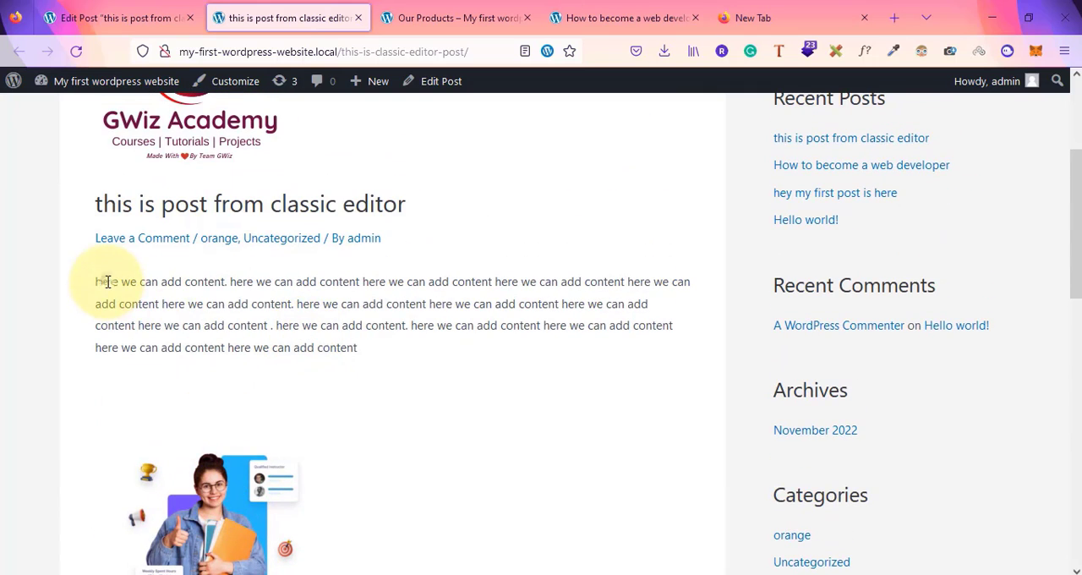
pyautogui.moveTo(107, 283); pyautogui.dragTo(317, 325)
pyautogui.scroll(3, 228, 195)
pyautogui.scroll(1, 228, 194)
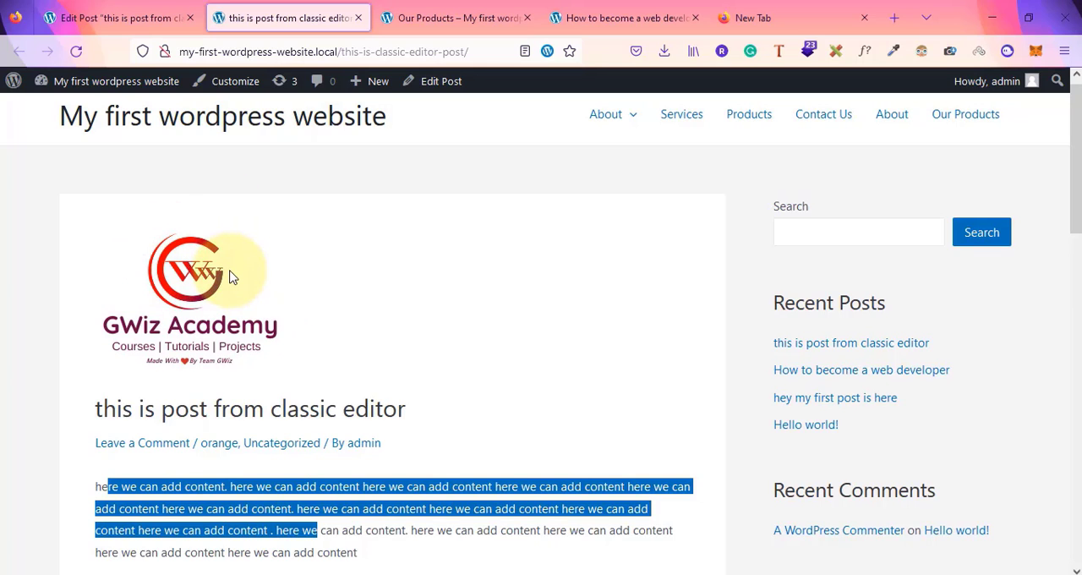
pyautogui.click(127, 17)
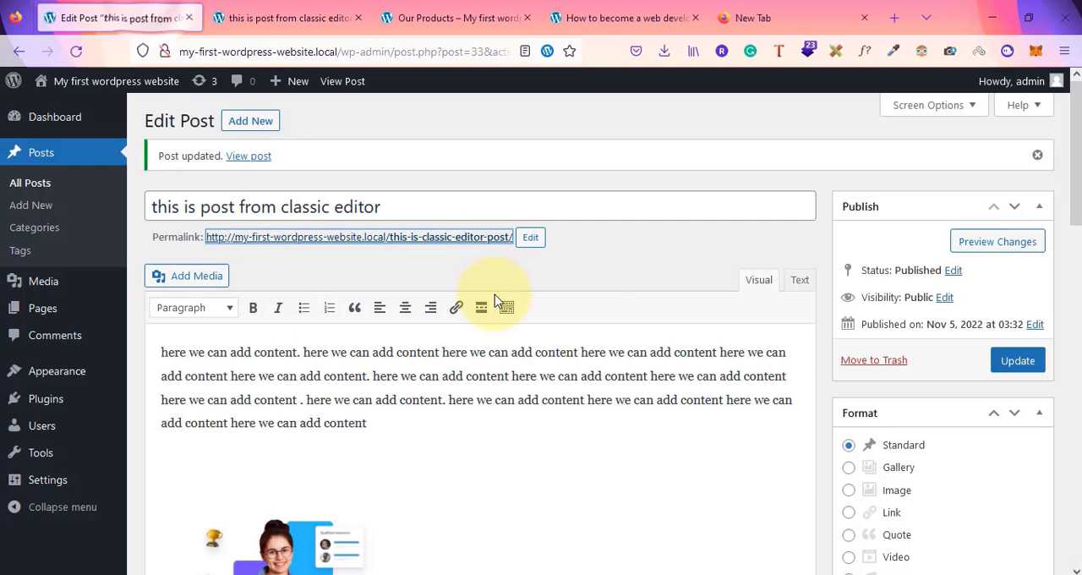
# Review the updated post's text, image and numbered list in the editor
pyautogui.click(592, 273)
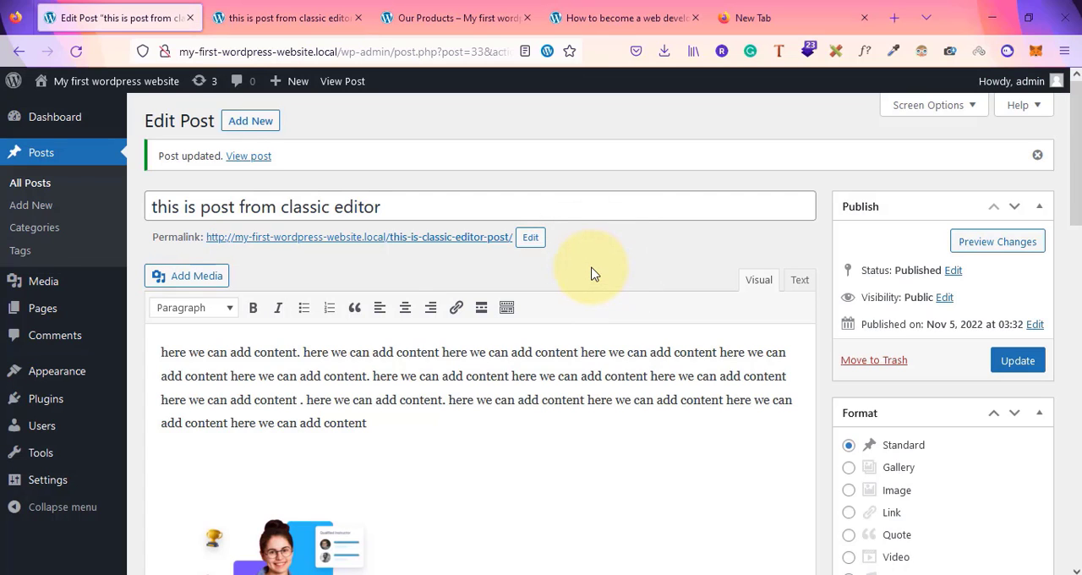
pyautogui.scroll(-1, 592, 273)
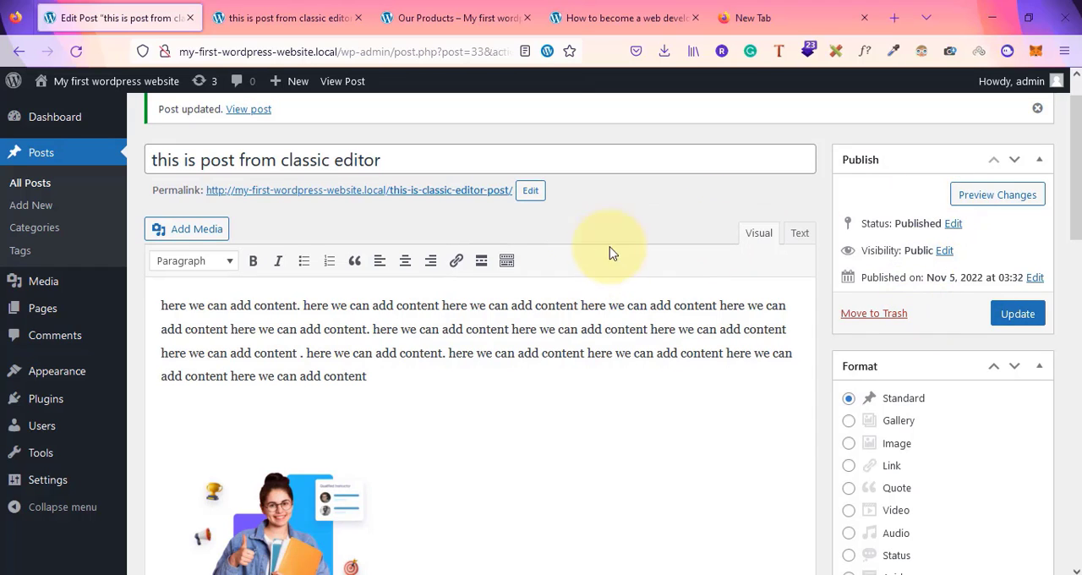
pyautogui.scroll(1, 495, 245)
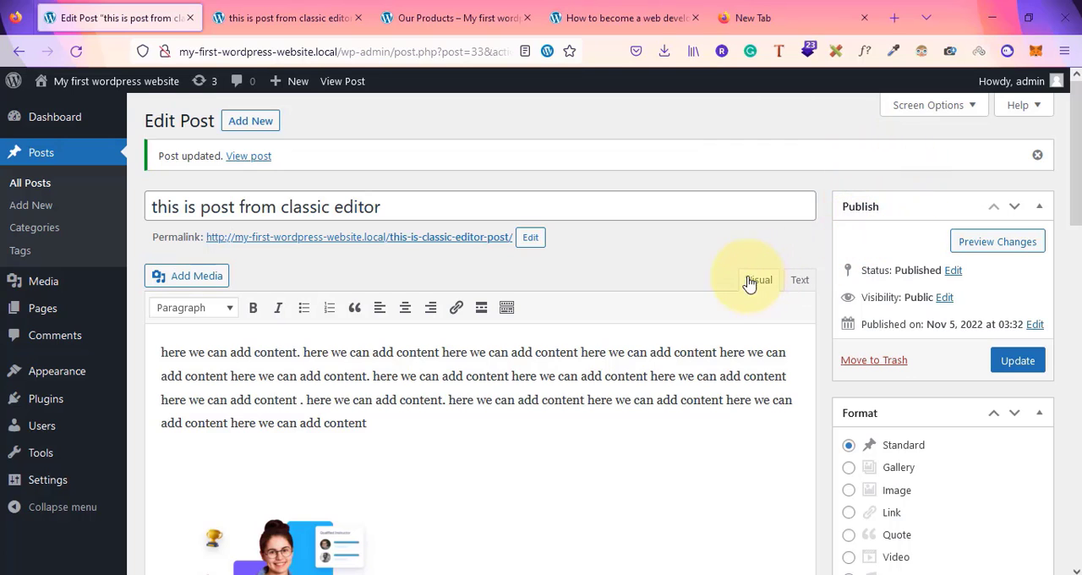
pyautogui.scroll(-3, 744, 271)
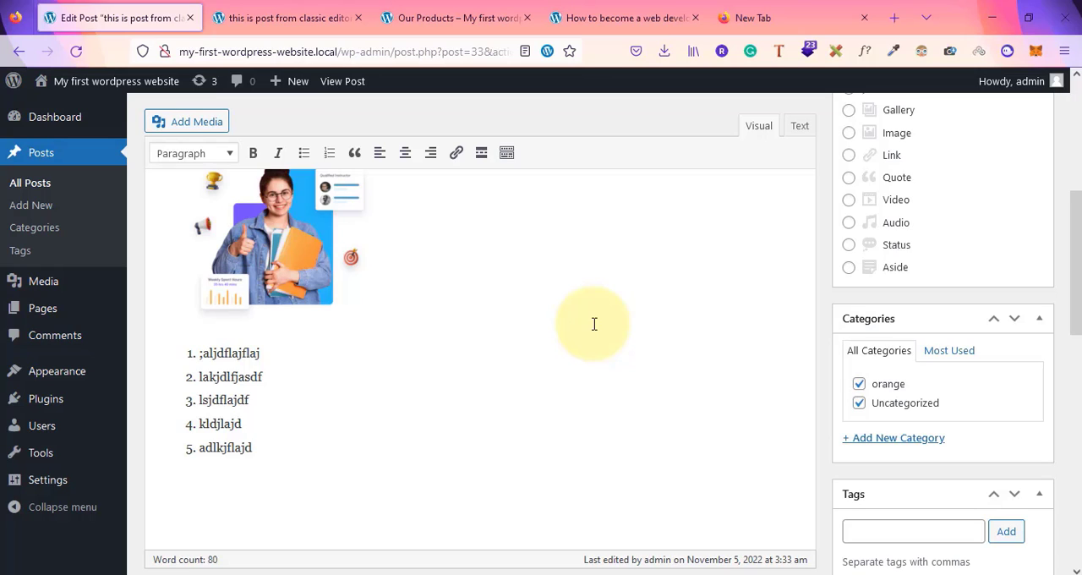
pyautogui.scroll(5, 365, 309)
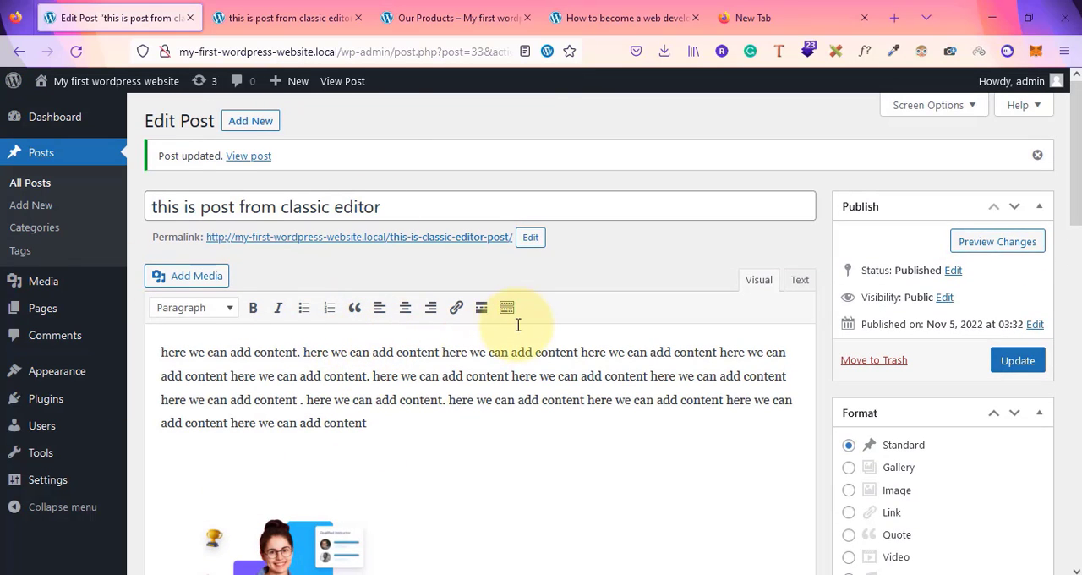
# Start a new page in the Classic Editor and title it services
pyautogui.click(36, 311)
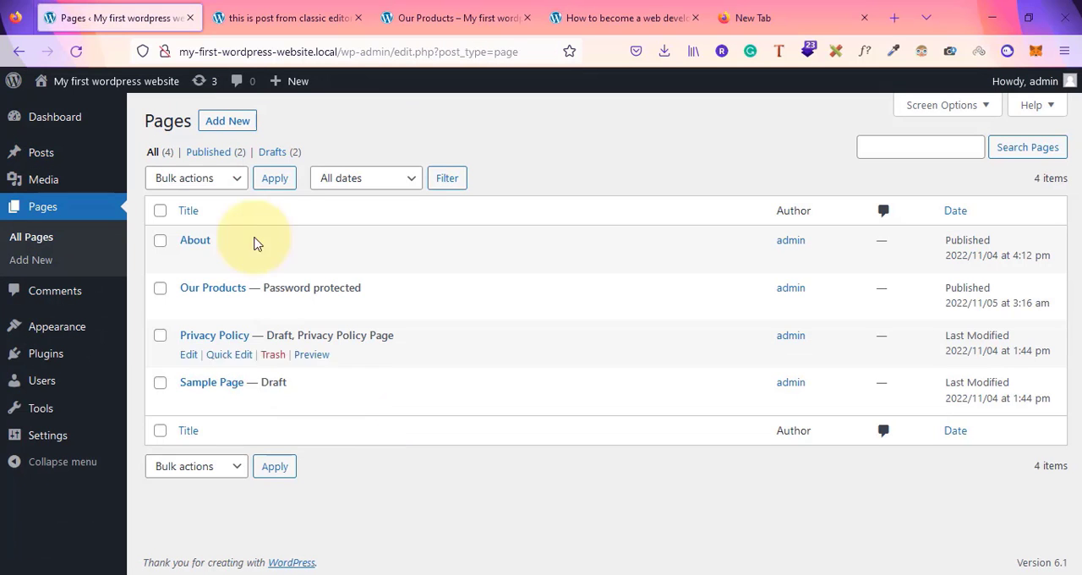
pyautogui.click(228, 120)
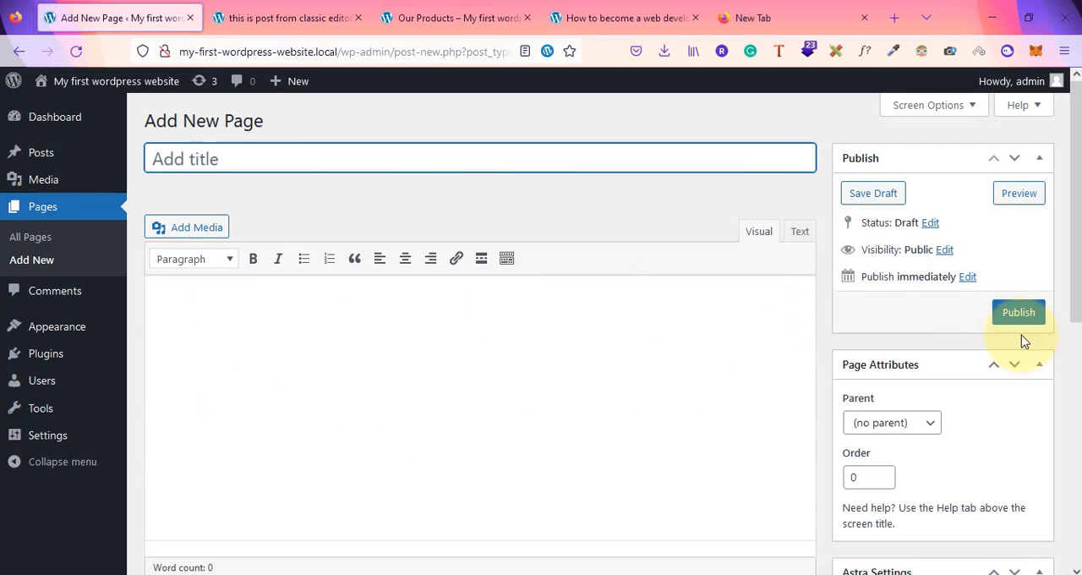
pyautogui.scroll(-5, 972, 392)
pyautogui.scroll(5, 972, 392)
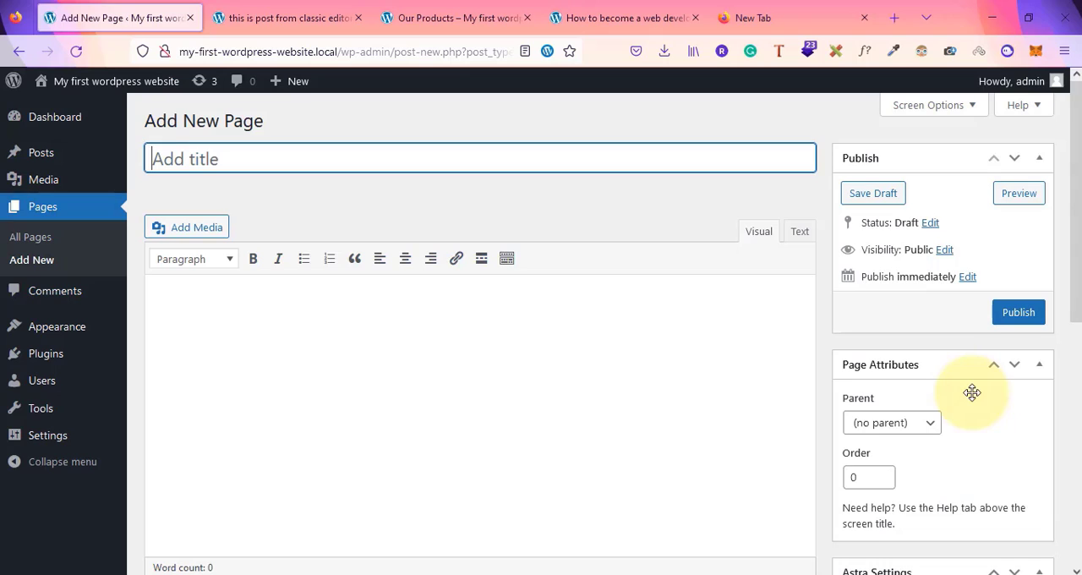
pyautogui.click(280, 328)
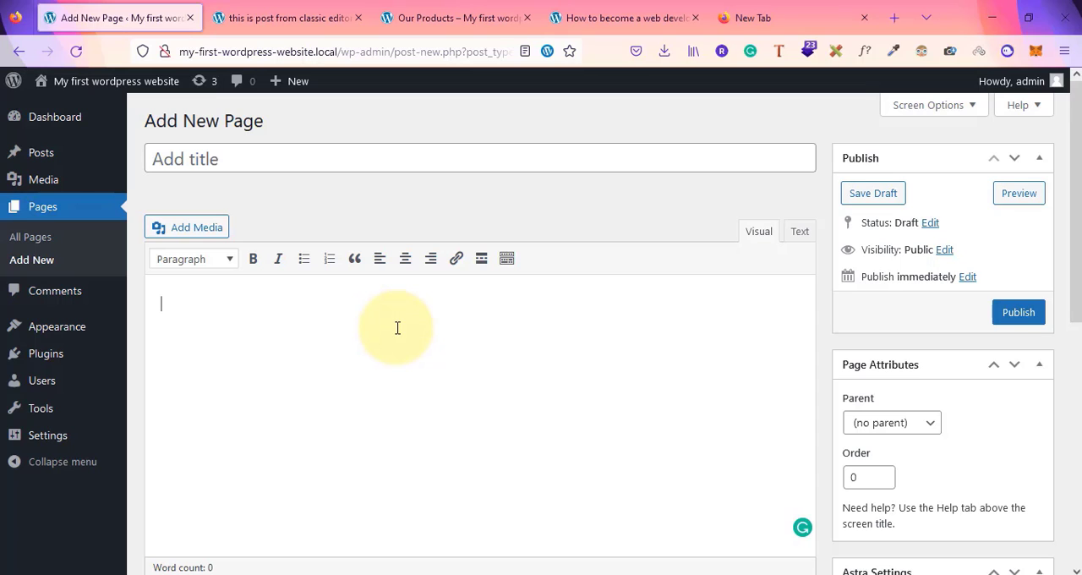
pyautogui.scroll(-2, 397, 328)
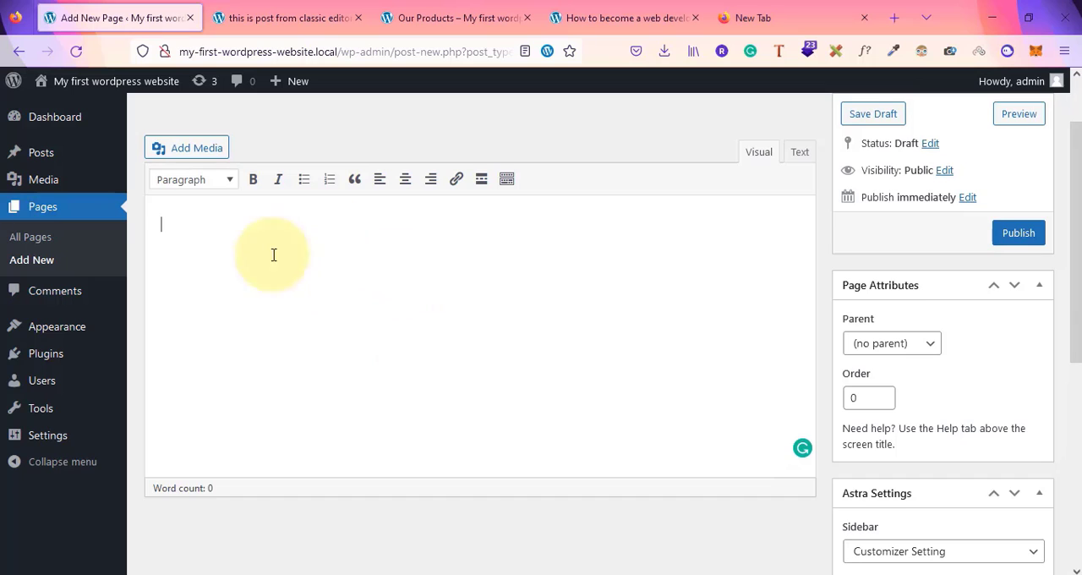
pyautogui.scroll(2, 256, 327)
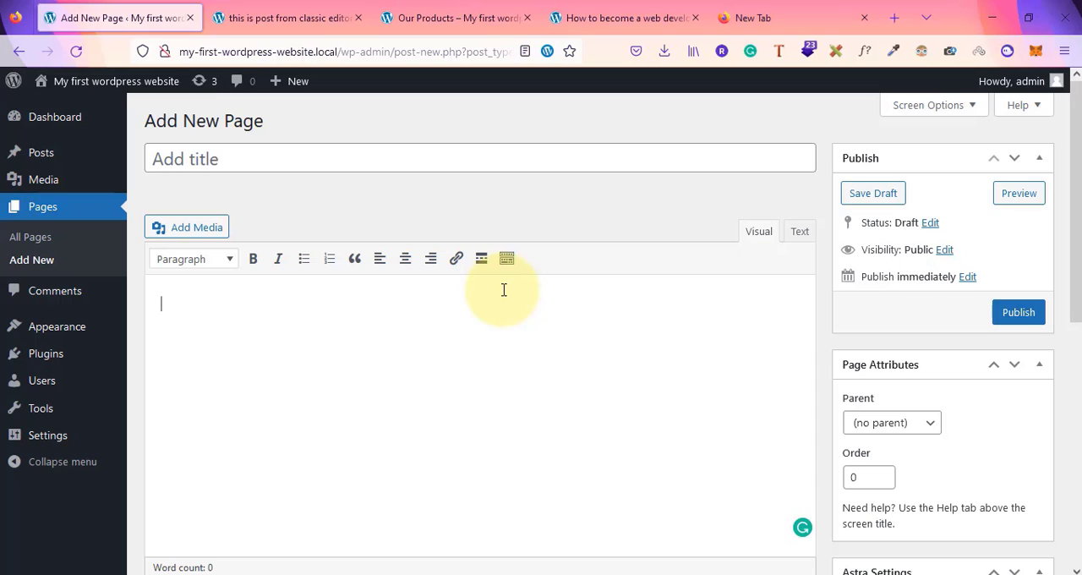
pyautogui.click(219, 165)
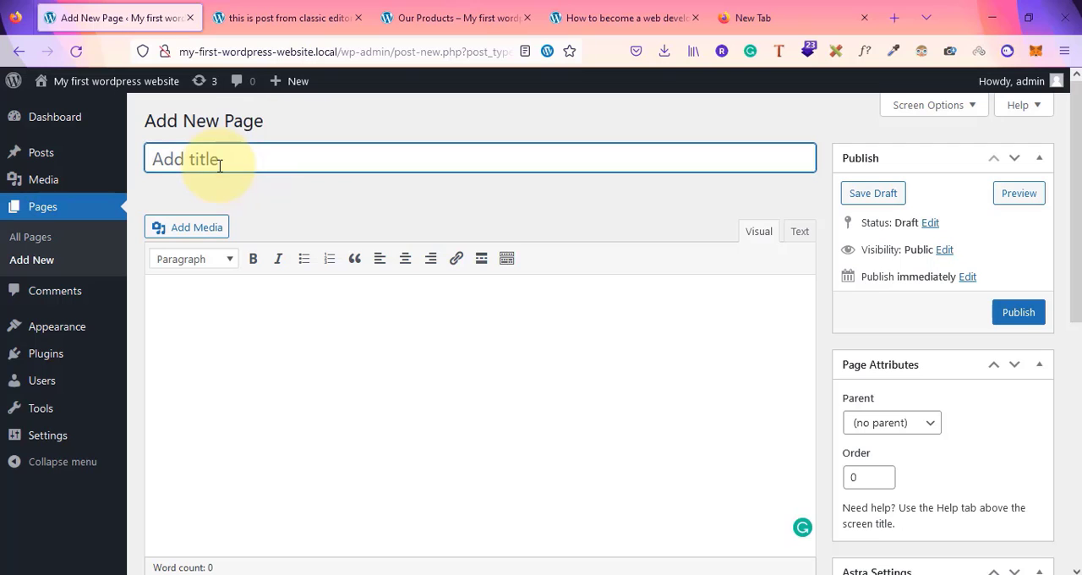
pyautogui.write('services')
# Examine the new page's publish box, page attributes, Astra settings and featured image panels
pyautogui.click(1019, 330)
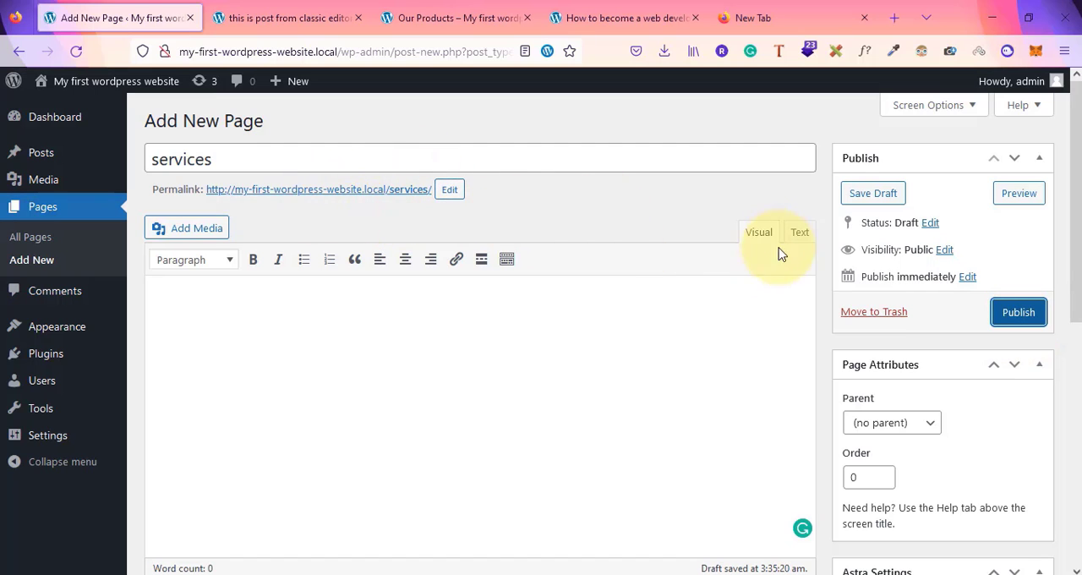
pyautogui.click(388, 319)
pyautogui.scroll(-3, 927, 426)
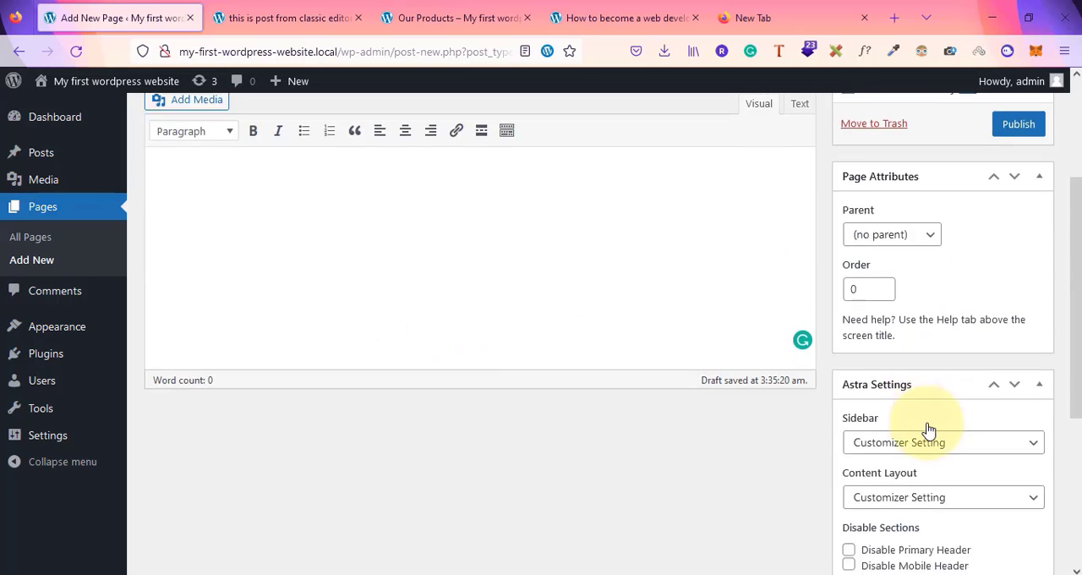
pyautogui.scroll(-3, 850, 519)
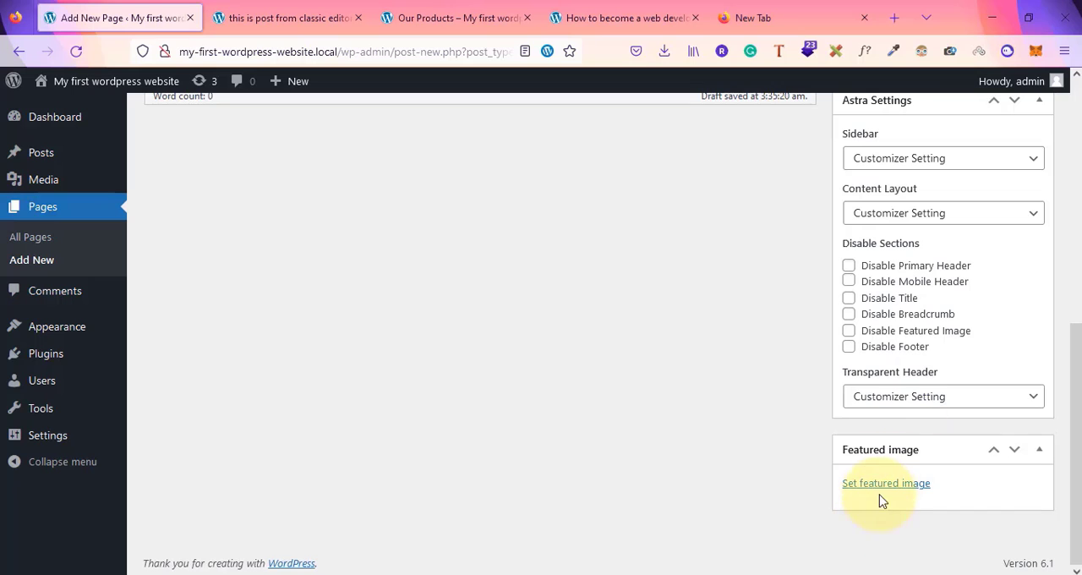
pyautogui.click(883, 484)
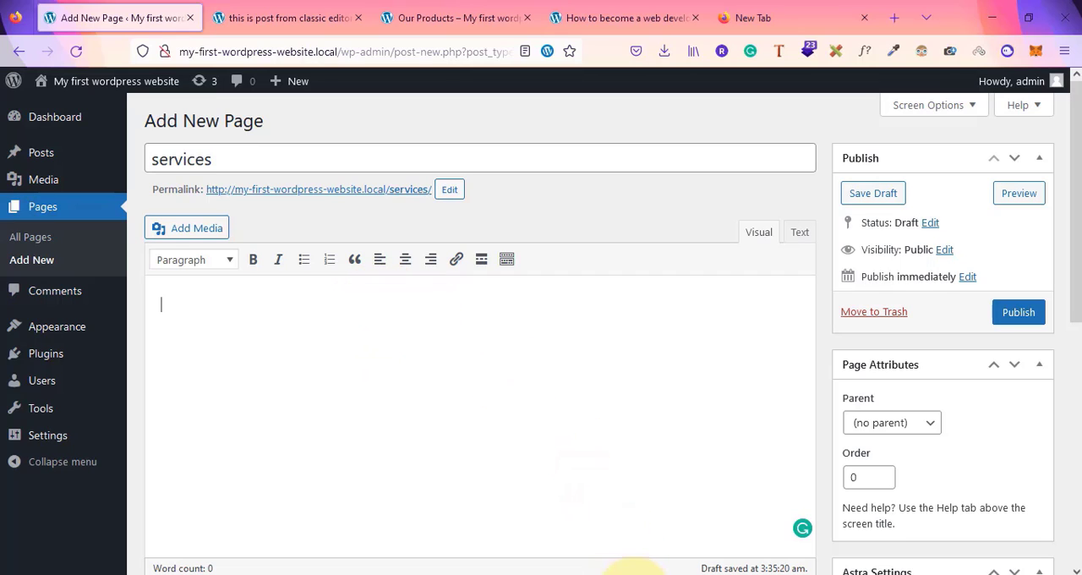
# Switch to Notepad and go over the notes comparing Classic editor, glutenberg editor and Page builders
pyautogui.moveTo(632, 571)
pyautogui.click(773, 534)
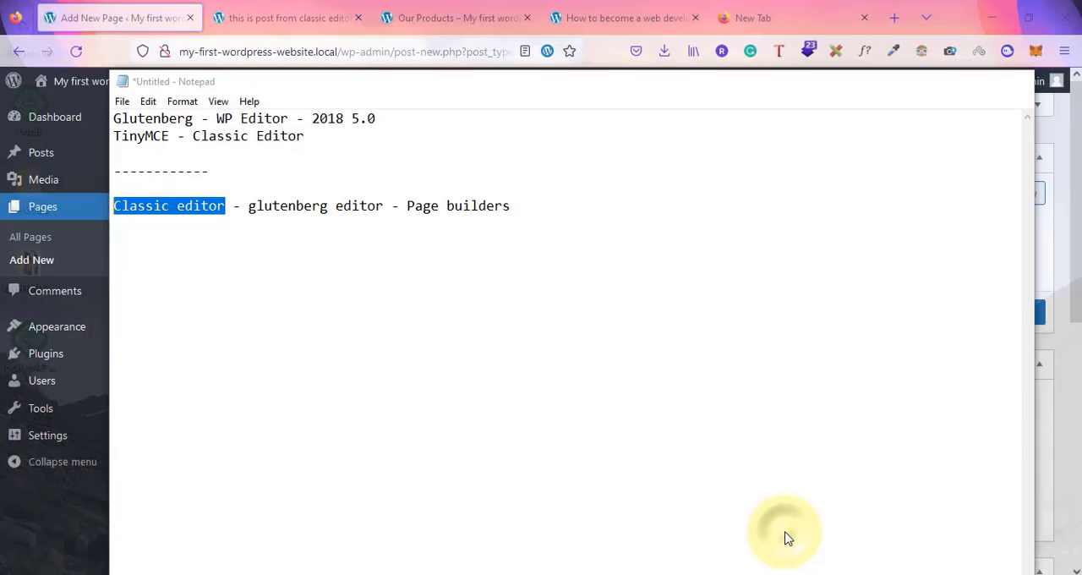
pyautogui.click(168, 205)
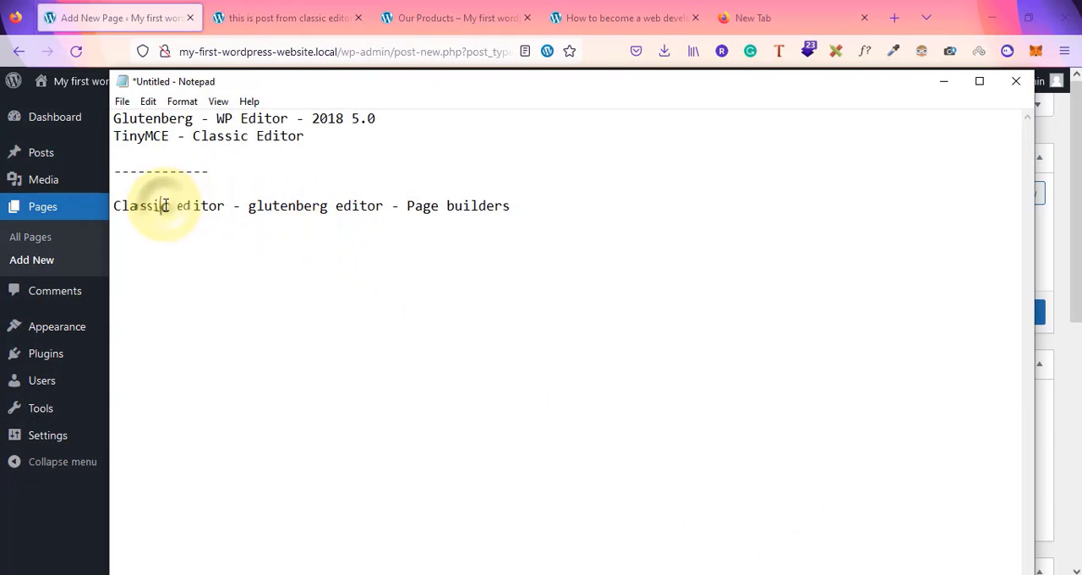
pyautogui.moveTo(248, 207); pyautogui.dragTo(385, 207)
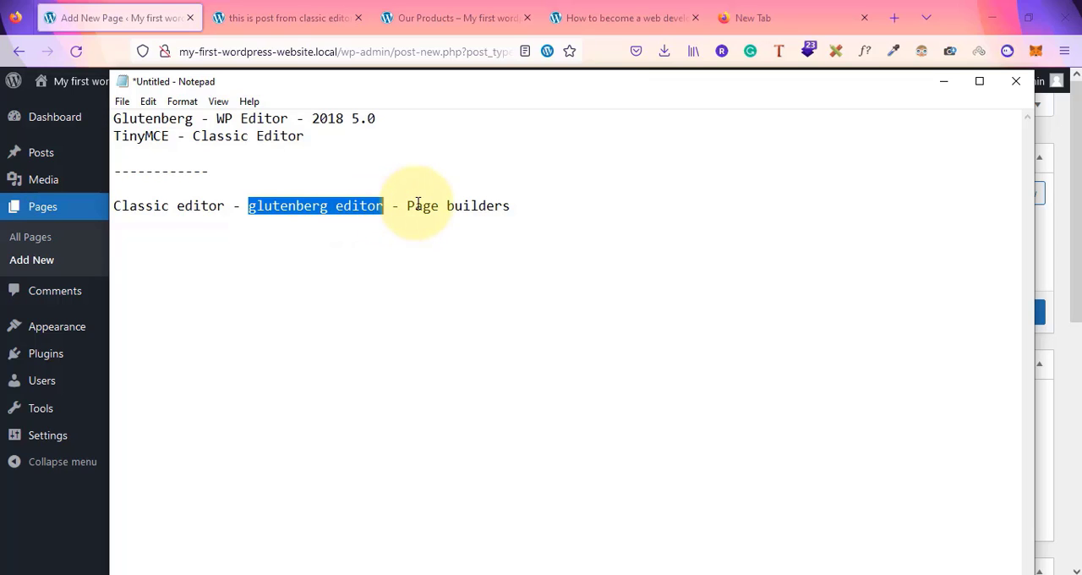
pyautogui.moveTo(398, 206); pyautogui.dragTo(543, 209)
pyautogui.click(544, 209)
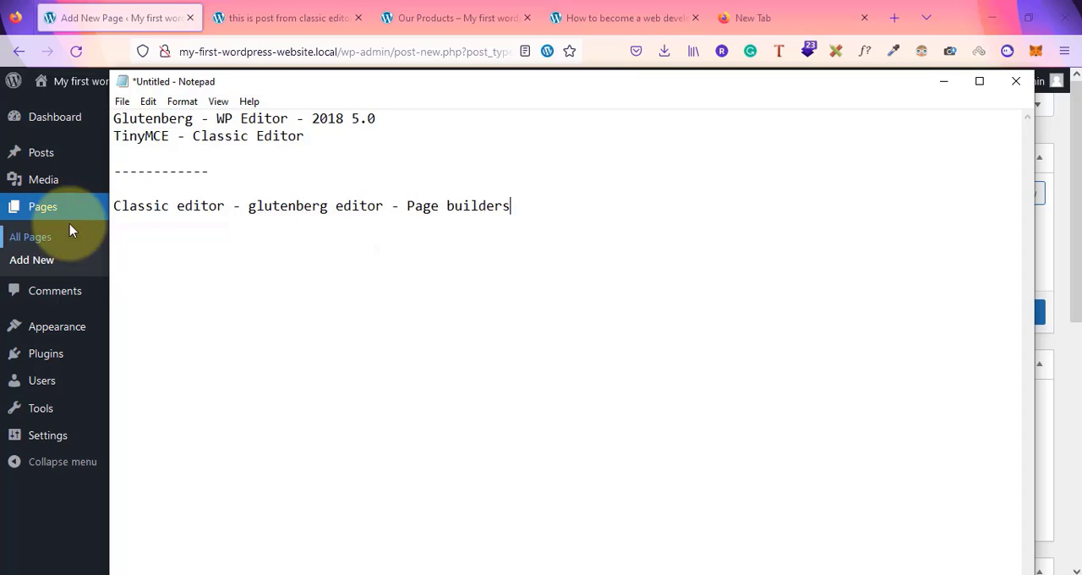
pyautogui.click(114, 209)
pyautogui.click(394, 228)
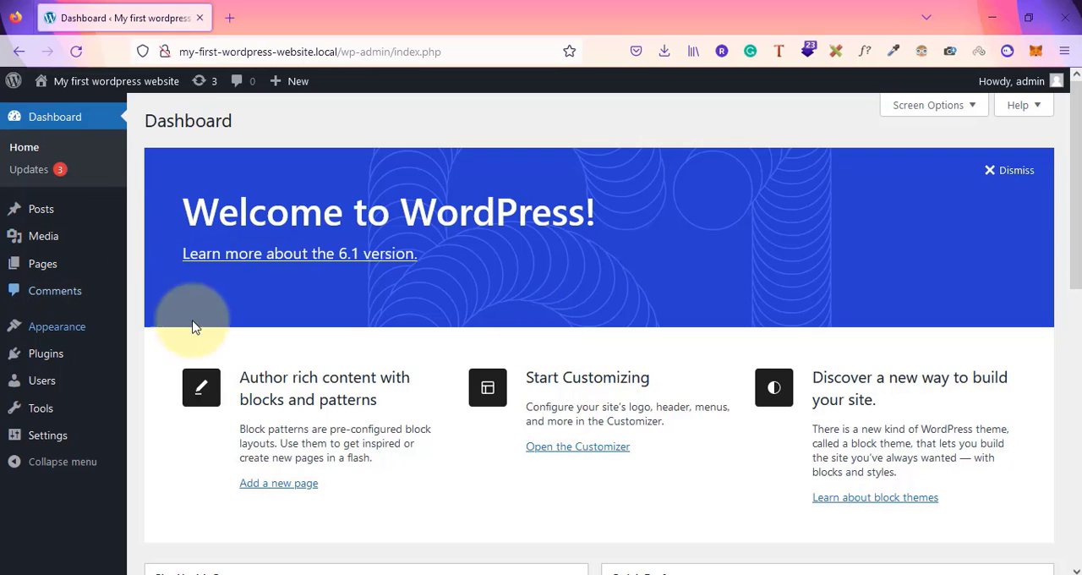
pyautogui.moveTo(154, 356)
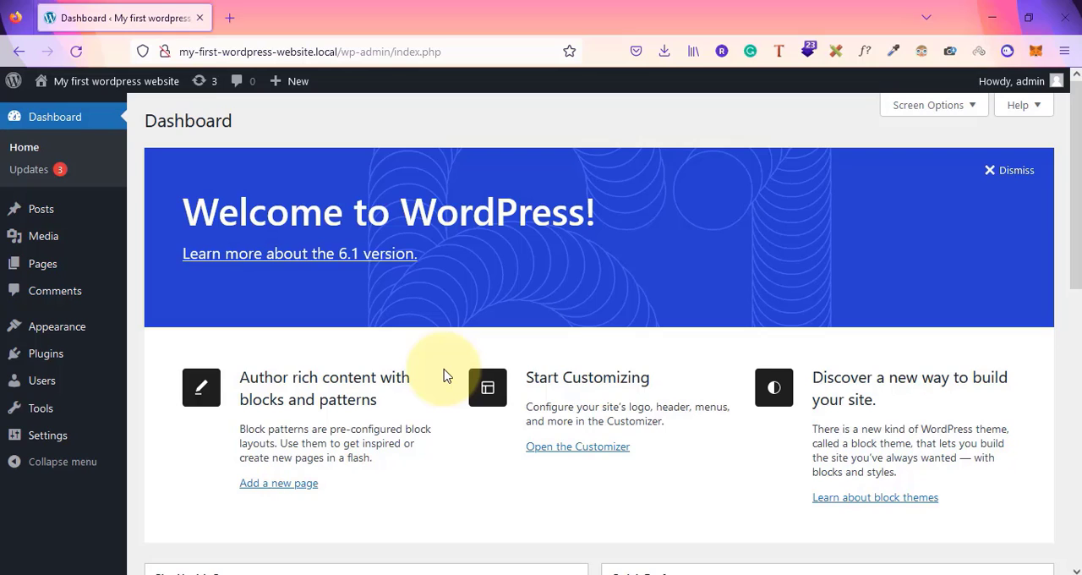
pyautogui.moveTo(38, 224)
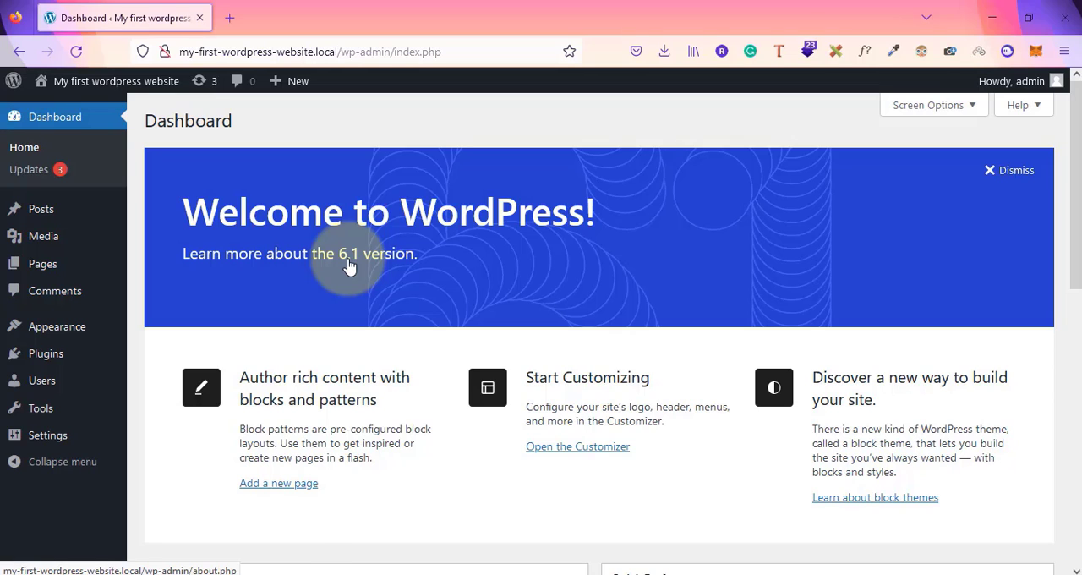
# Open a new Notepad document and list the roles Super admin and administrator
pyautogui.press('super+r')
pyautogui.press('Return')
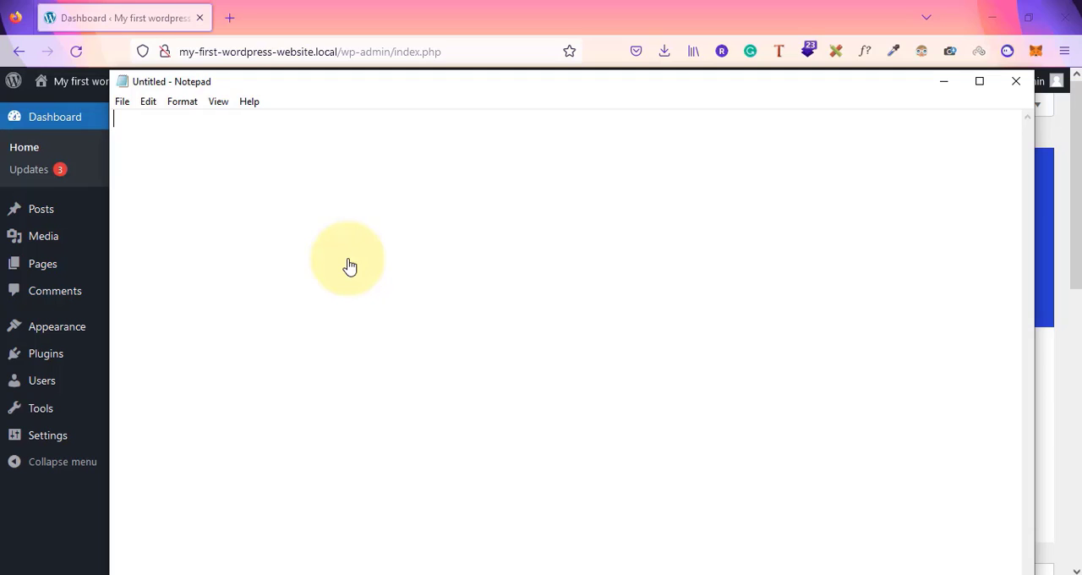
pyautogui.write('S')
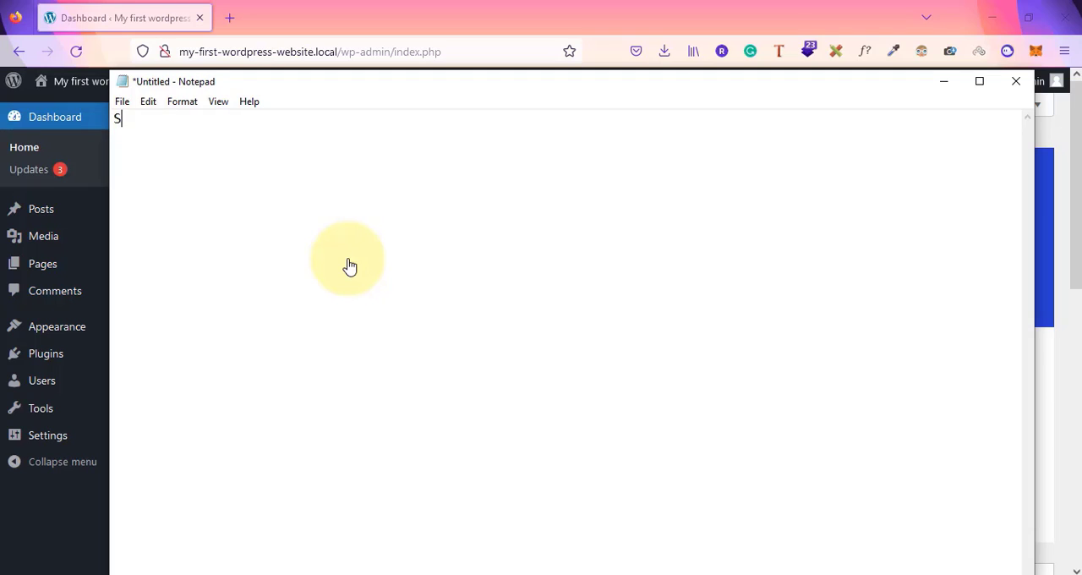
pyautogui.write('uper admin')
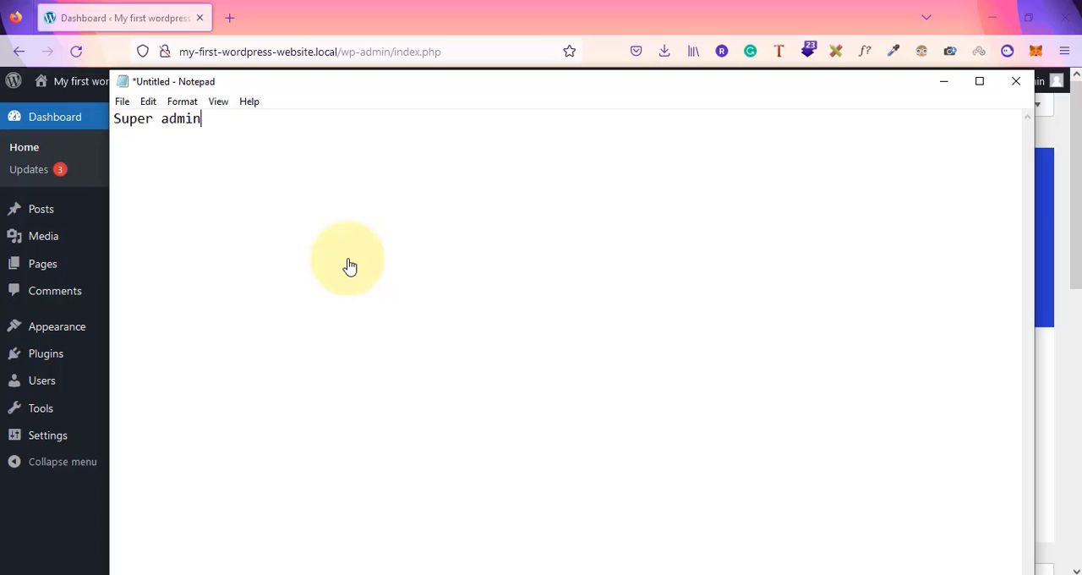
pyautogui.press('Return')
pyautogui.write('admin')
pyautogui.press('BackSpace')
pyautogui.press('BackSpace')
pyautogui.press('BackSpace')
pyautogui.write('min')
pyautogui.press('BackSpace')
pyautogui.write('istrator')
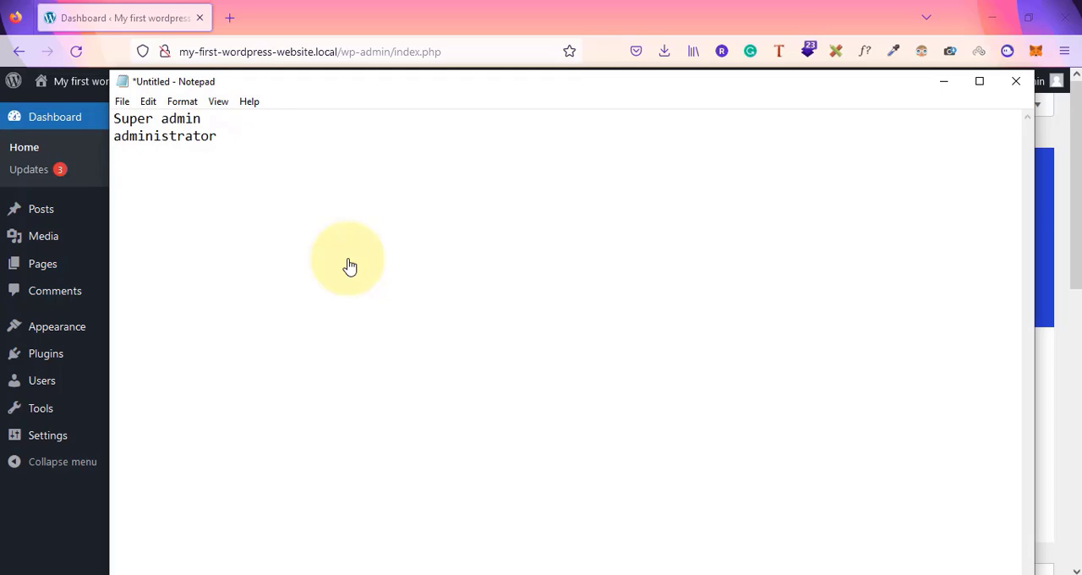
# Add the roles editor, author, contributor and subscriber on separate lines
pyautogui.press('Return')
pyautogui.write('editor')
pyautogui.write('authon')
pyautogui.press('BackSpace')
pyautogui.write('r')
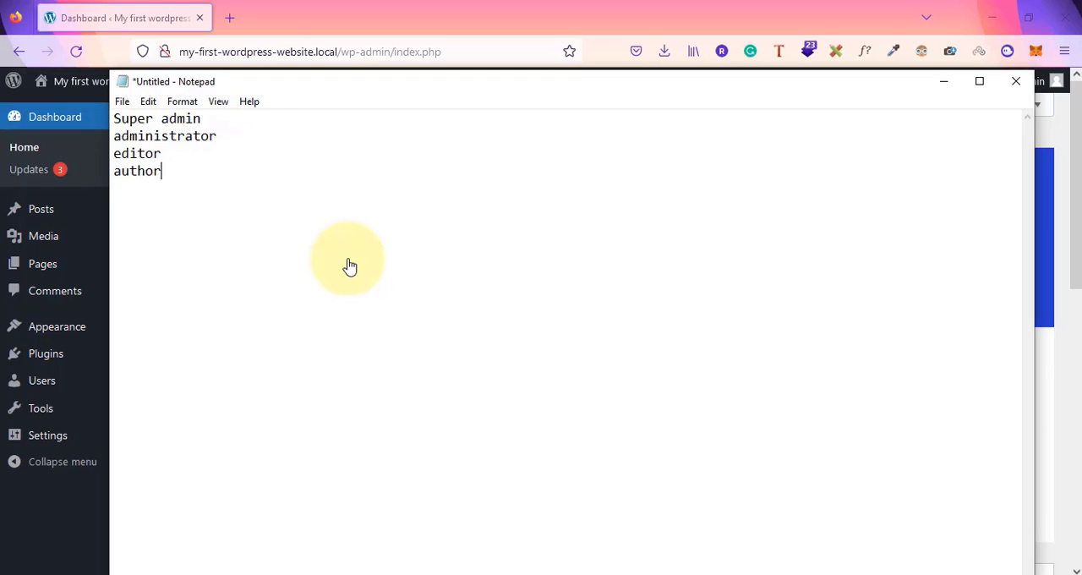
pyautogui.press('Return')
pyautogui.write('contributor')
pyautogui.press('Return')
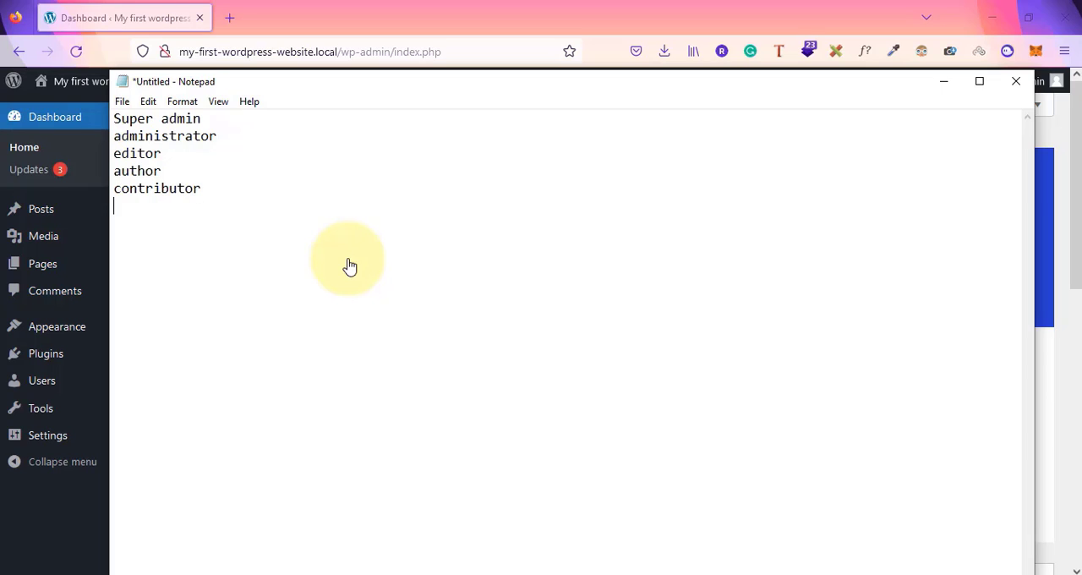
pyautogui.write('subscriber')
# Merge the author and contributor lines into author/contributor
pyautogui.click(116, 193)
pyautogui.press('BackSpace')
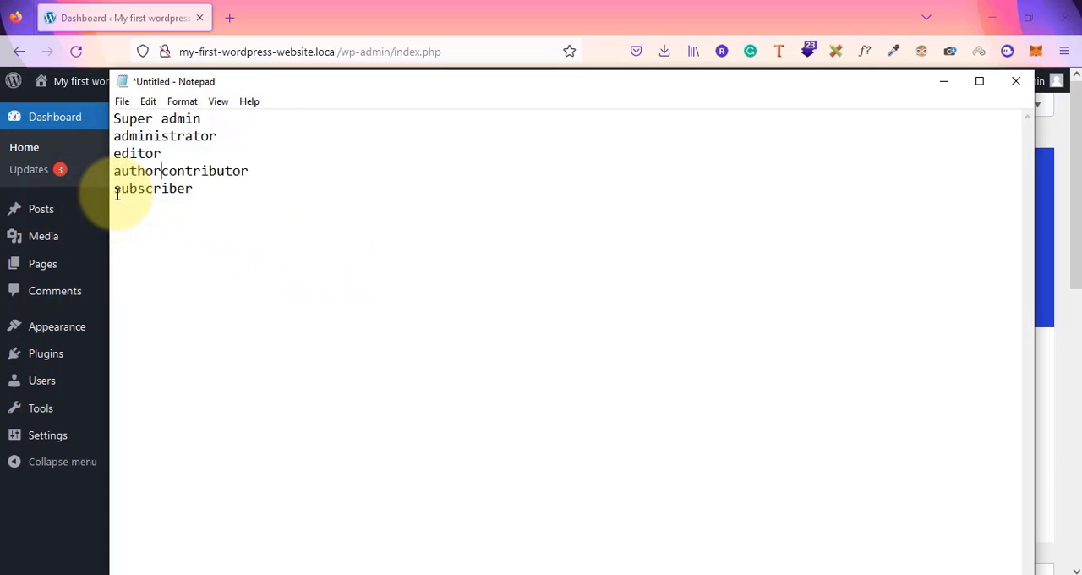
pyautogui.write('/')
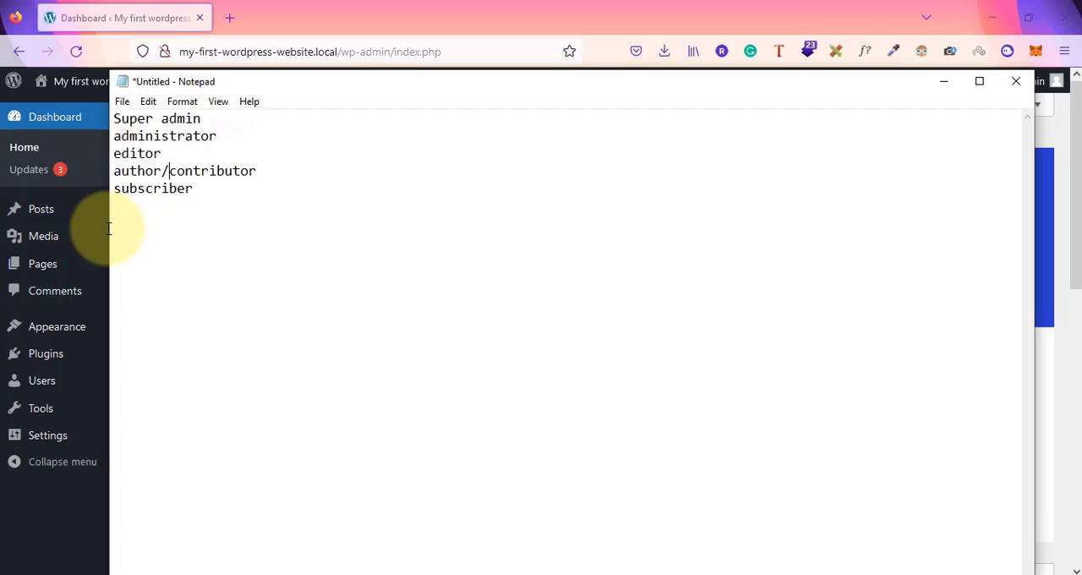
# Return to the WordPress dashboard and open the Users list
pyautogui.click(23, 522)
pyautogui.moveTo(10, 382)
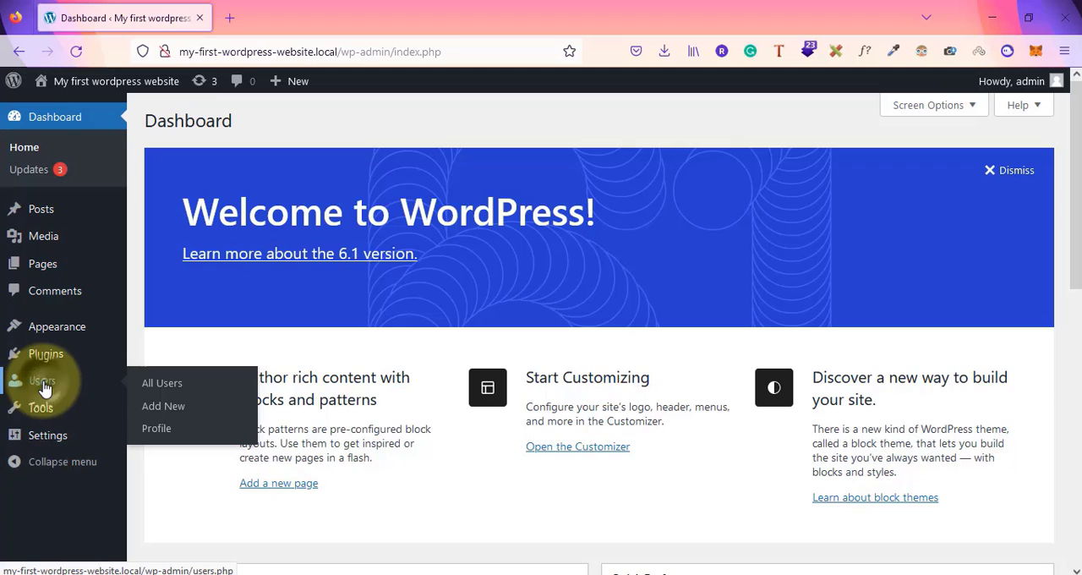
pyautogui.moveTo(44, 382); pyautogui.dragTo(374, 463)
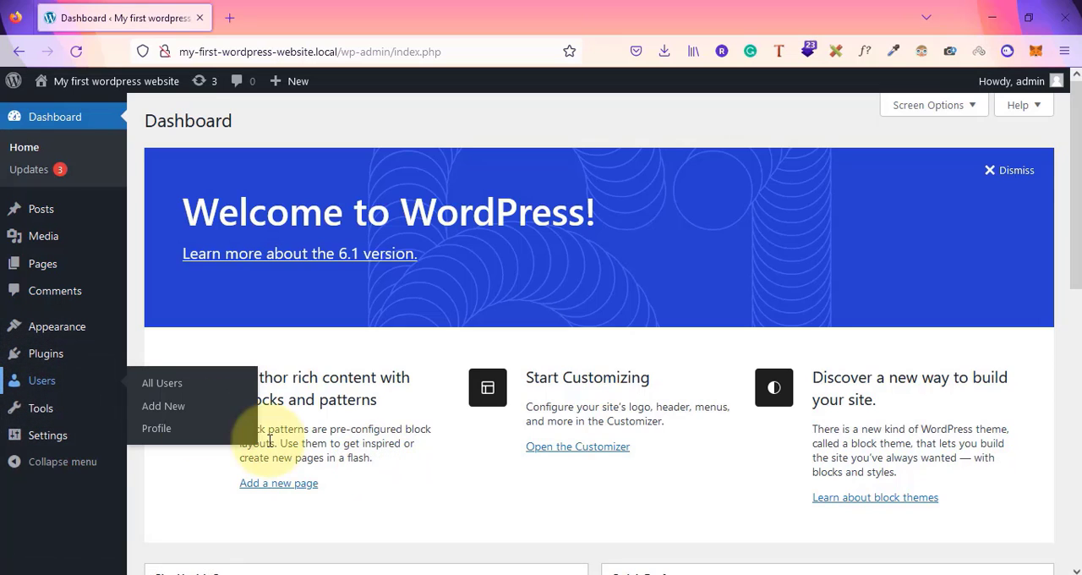
pyautogui.click(47, 385)
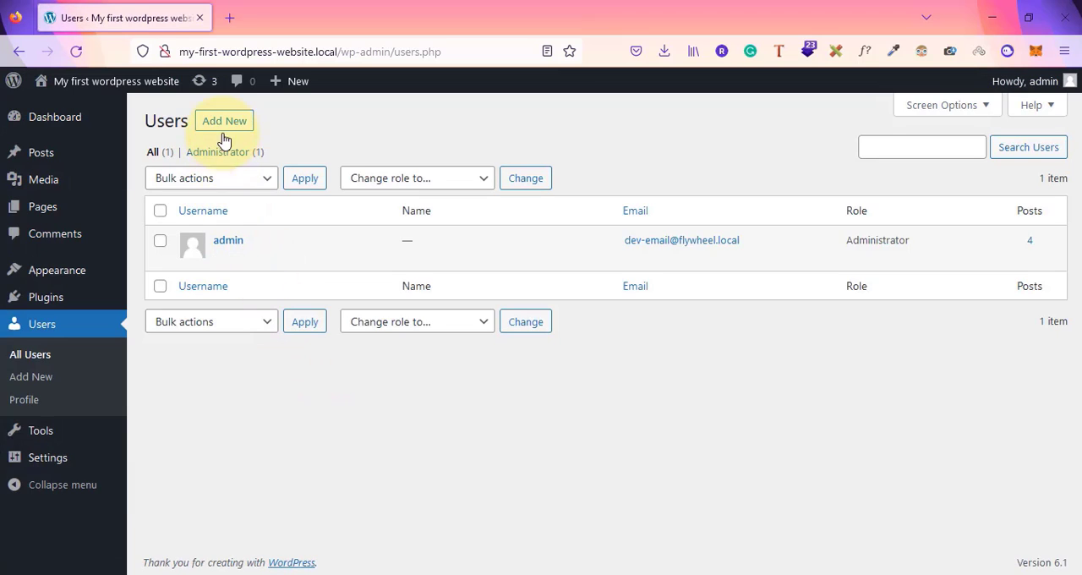
# Open the Add New User form and examine the options in the Role list
pyautogui.click(224, 124)
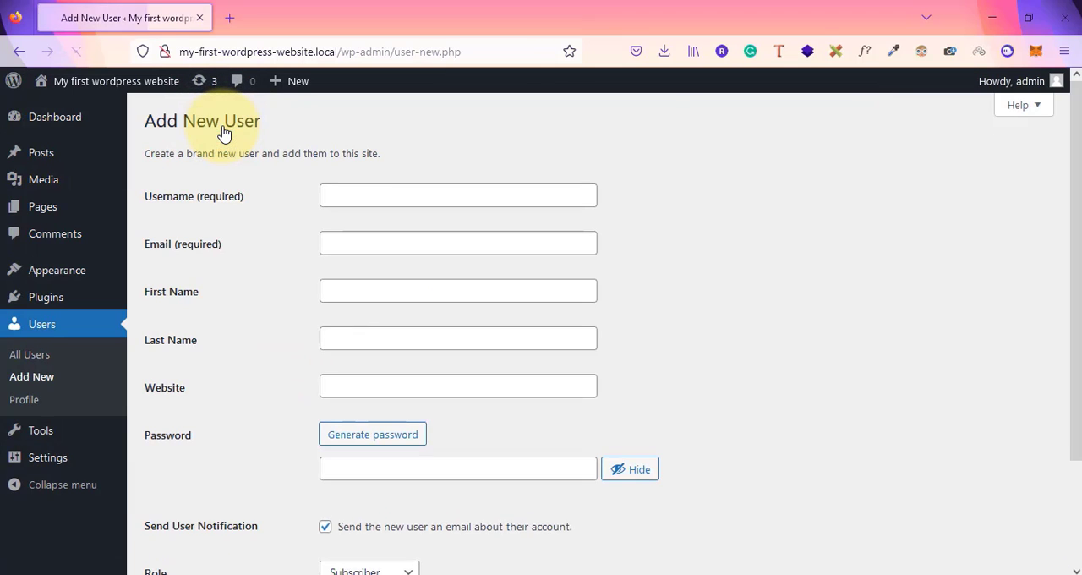
pyautogui.scroll(-3, 745, 376)
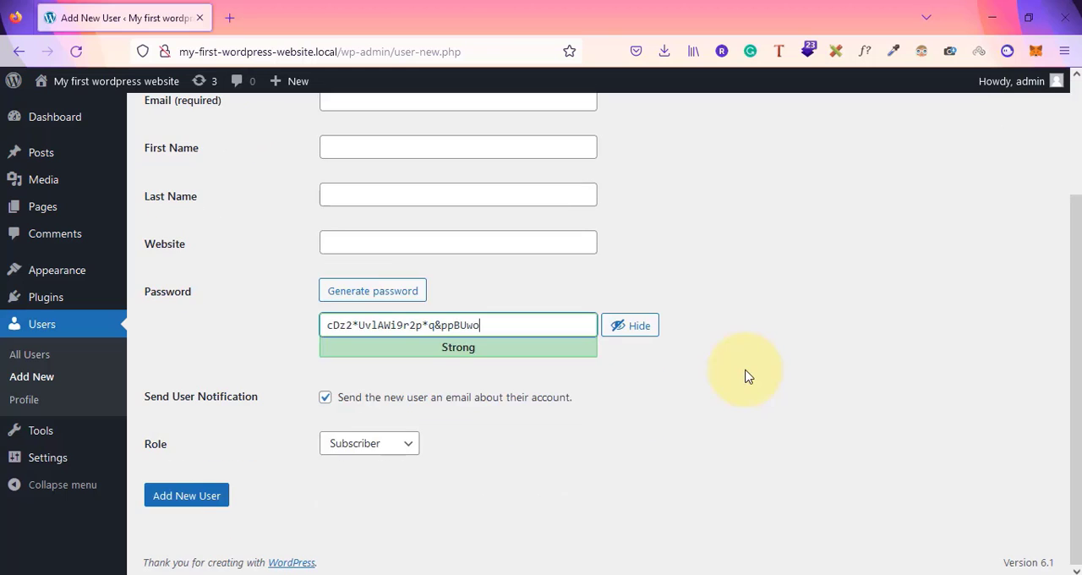
pyautogui.click(394, 453)
pyautogui.click(479, 499)
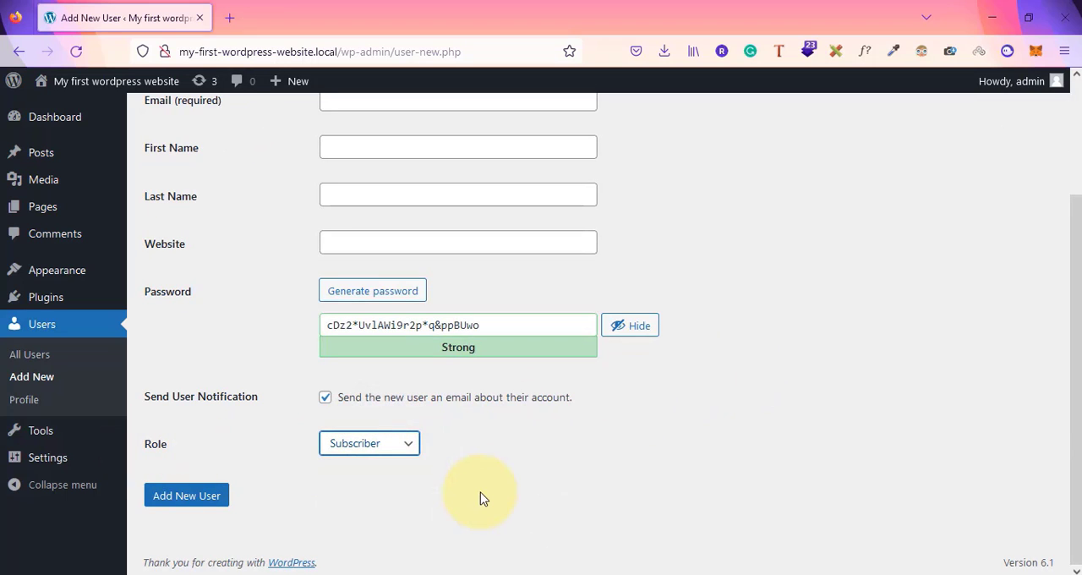
pyautogui.click(392, 446)
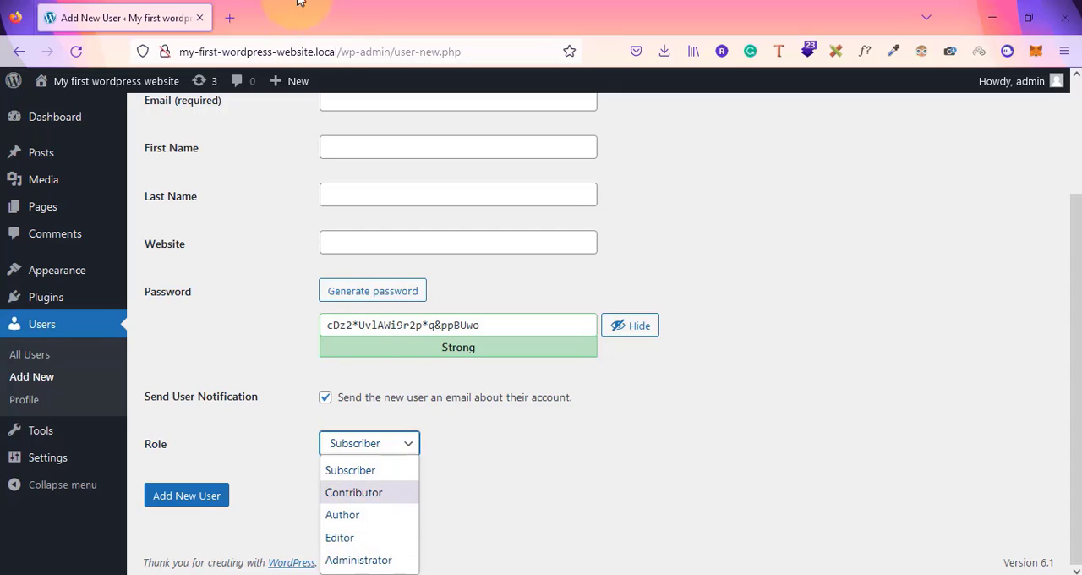
# In a new tab, search the web for "wordpress user roles and permissions" and open the WordPress.org Roles and Capabilities article
pyautogui.click(231, 18)
pyautogui.click(232, 19)
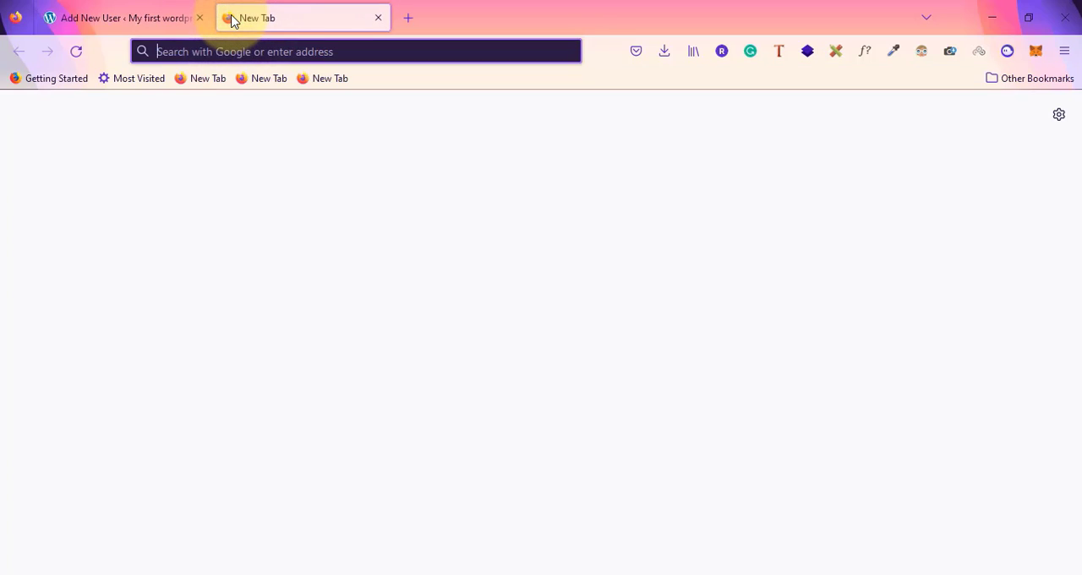
pyautogui.write('wordpr')
pyautogui.write('ess user r')
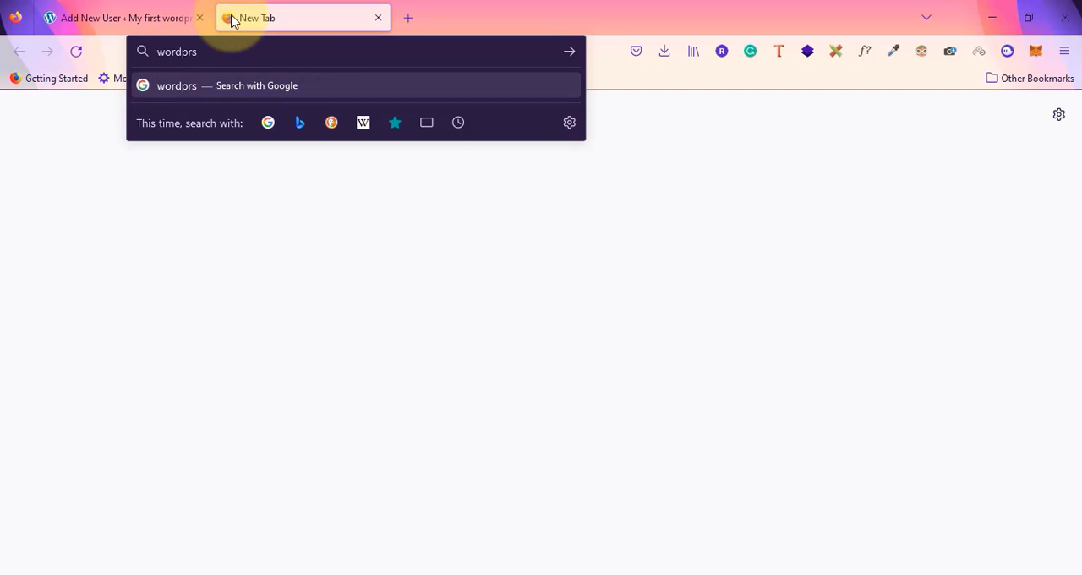
pyautogui.write('ole')
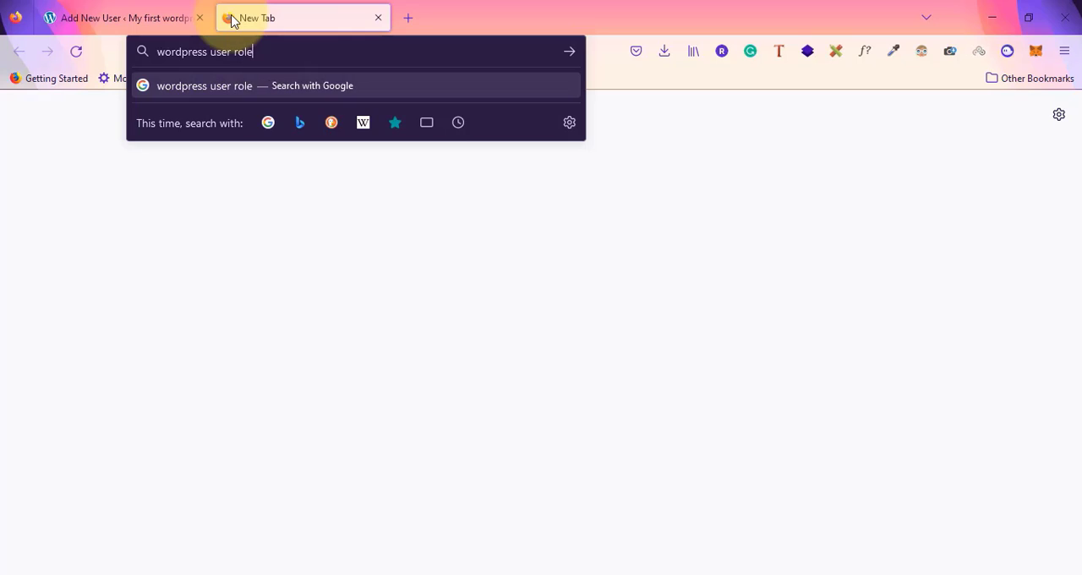
pyautogui.write('s and persissions')
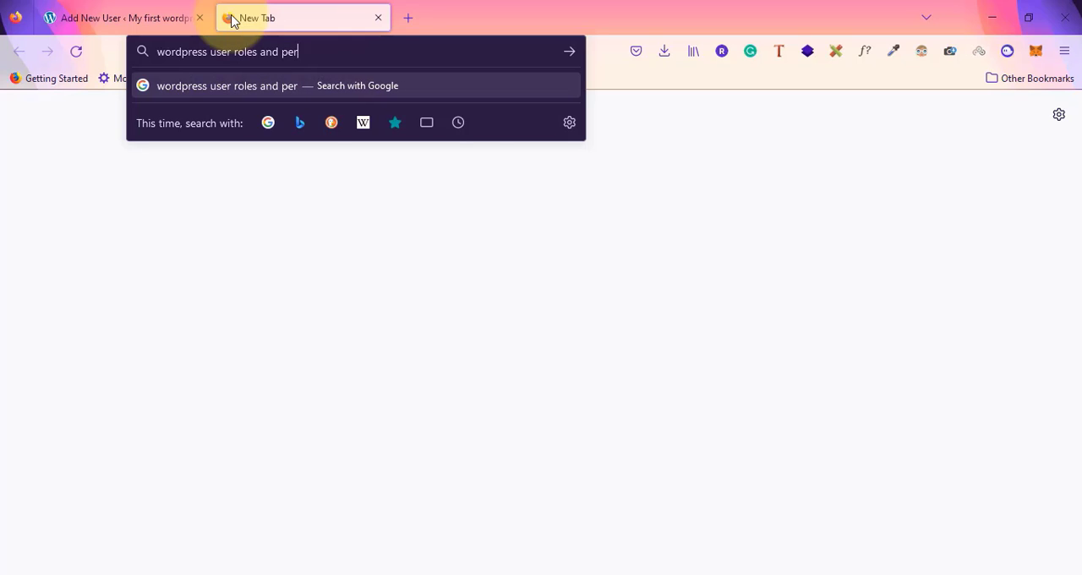
pyautogui.press('Return')
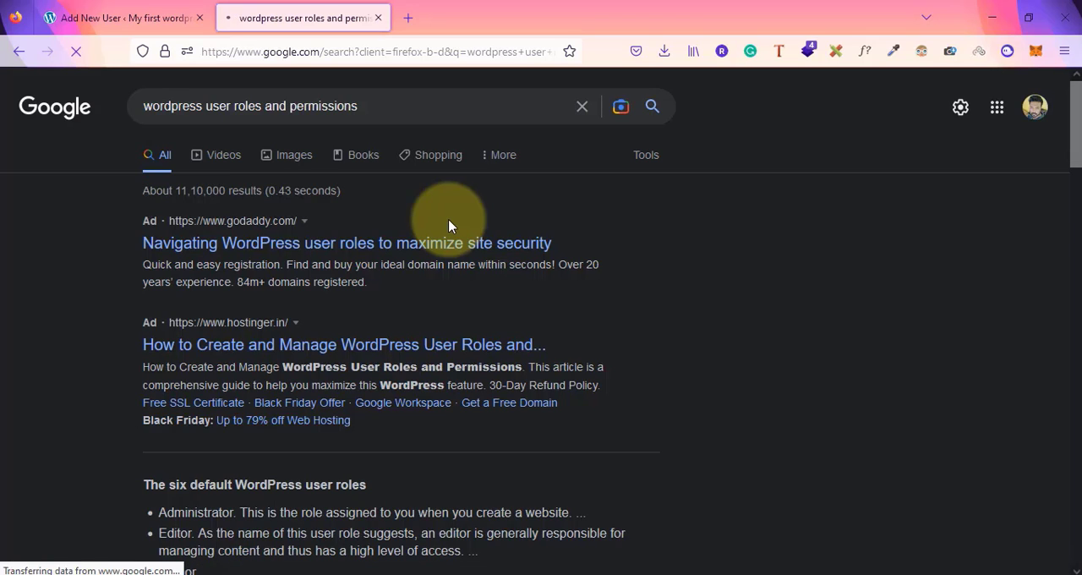
pyautogui.scroll(-6, 312, 355)
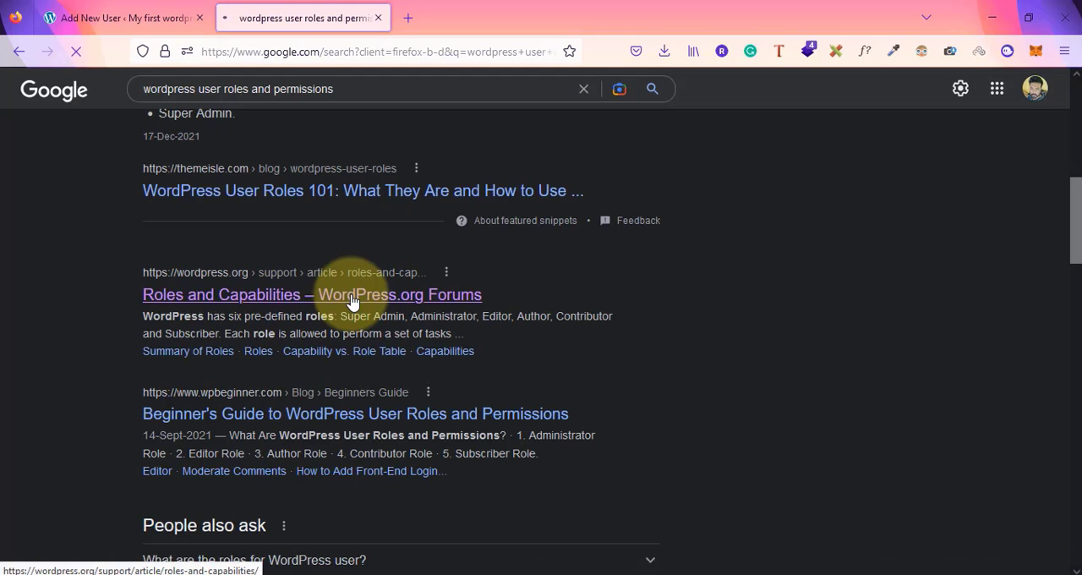
pyautogui.click(344, 279)
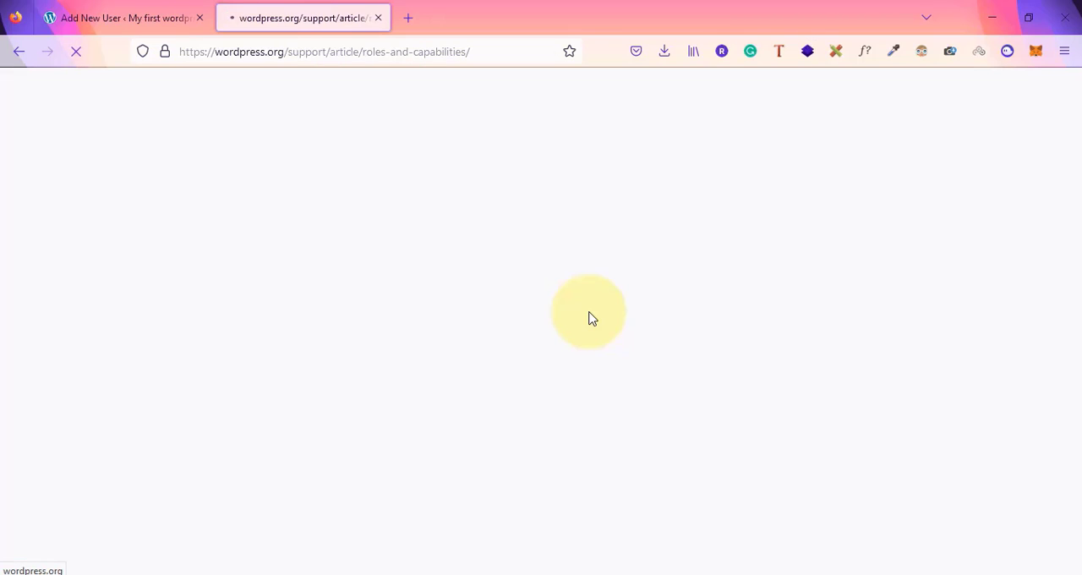
# In the Notepad list, describe Super admin as "total access to all the site applicable for multisite" and administrator as "total access to one site"
pyautogui.hotkey('alt', 'Tab')
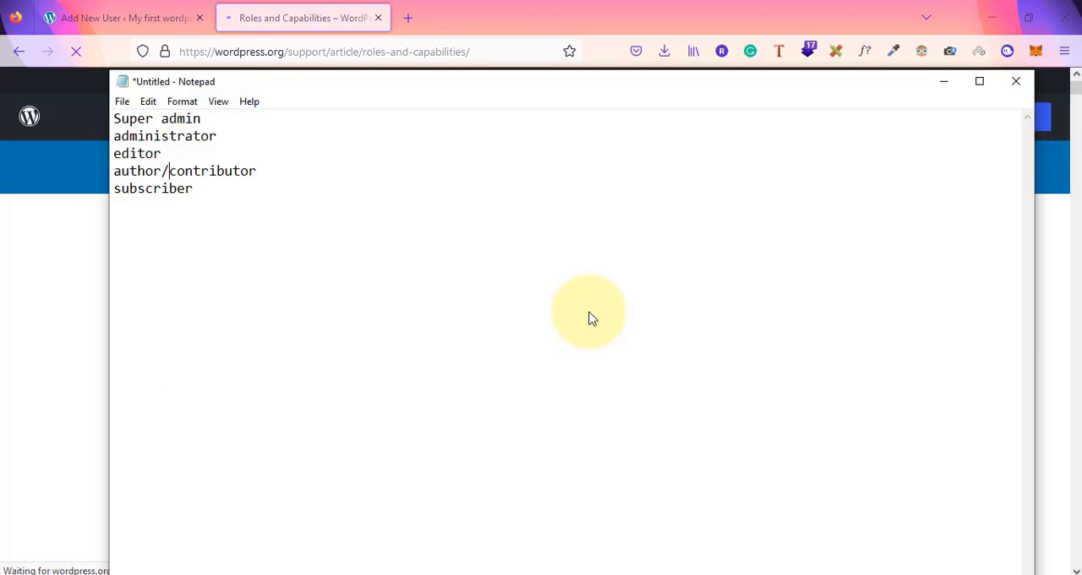
pyautogui.click(213, 120)
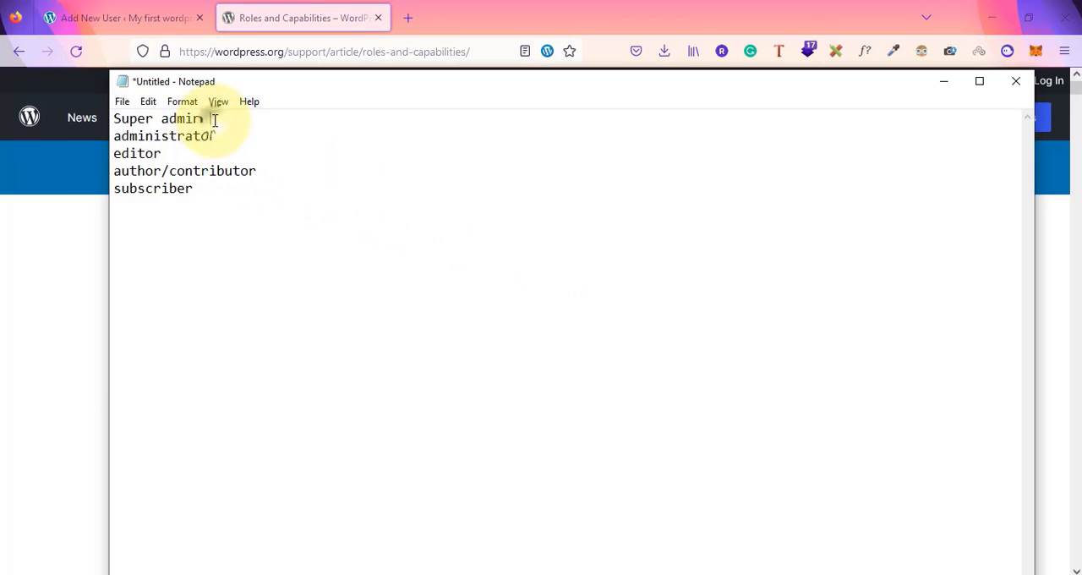
pyautogui.write('- total access')
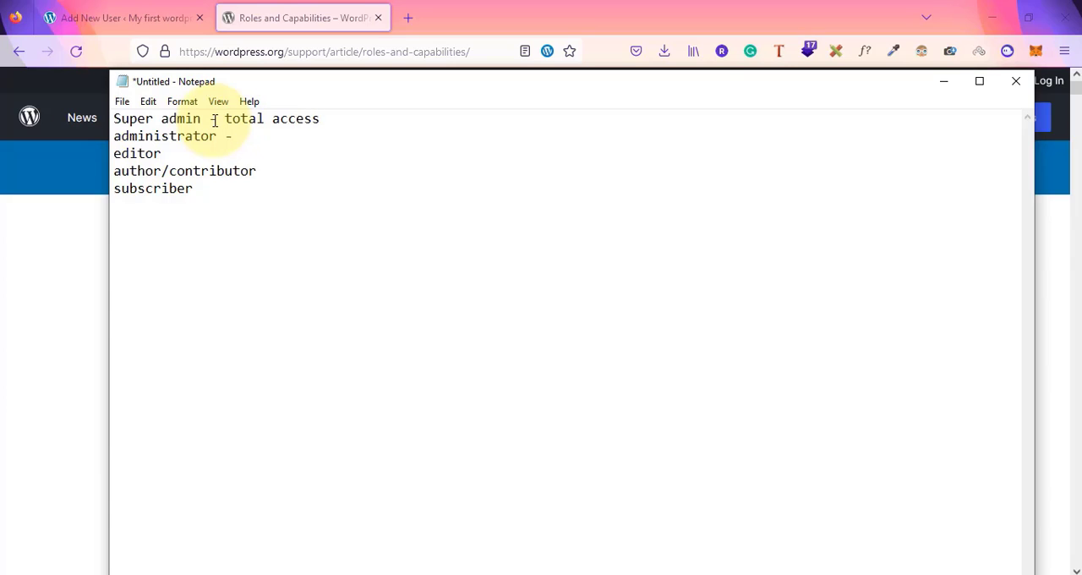
pyautogui.write('otal access to one site')
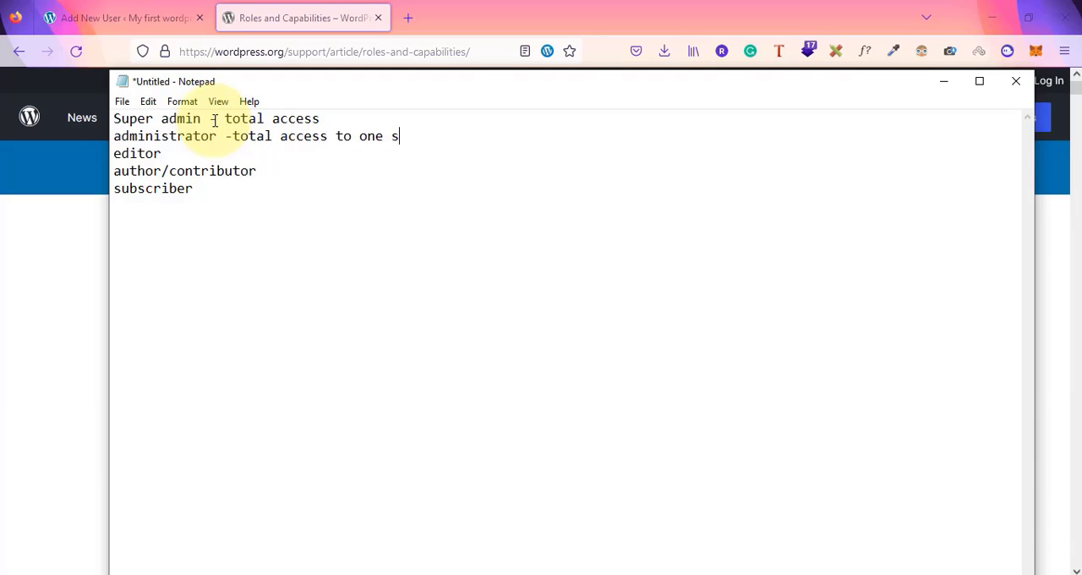
pyautogui.write('to all the site applicab')
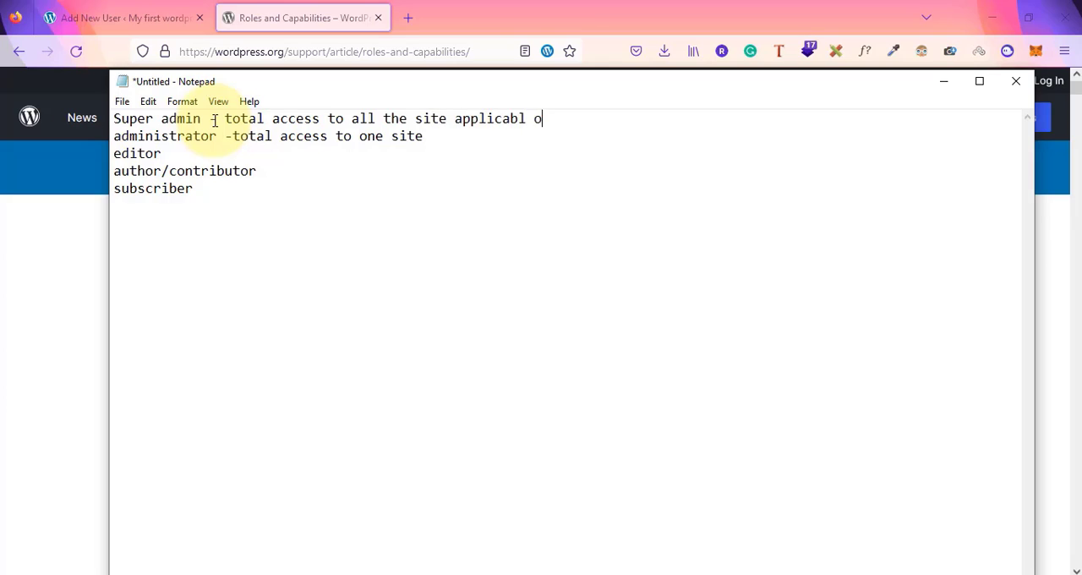
pyautogui.write('le for')
pyautogui.press('BackSpace')
pyautogui.press('BackSpace')
pyautogui.write('or muli')
pyautogui.press('BackSpace')
pyautogui.write('uli')
pyautogui.press('BackSpace')
pyautogui.write('tisite')
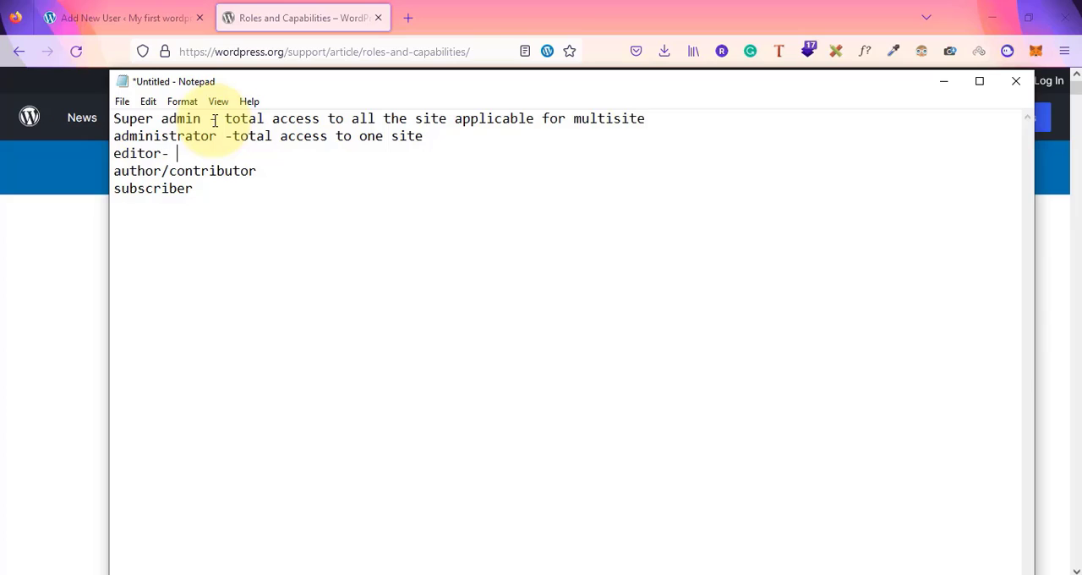
pyautogui.write(' edit and manage posts')
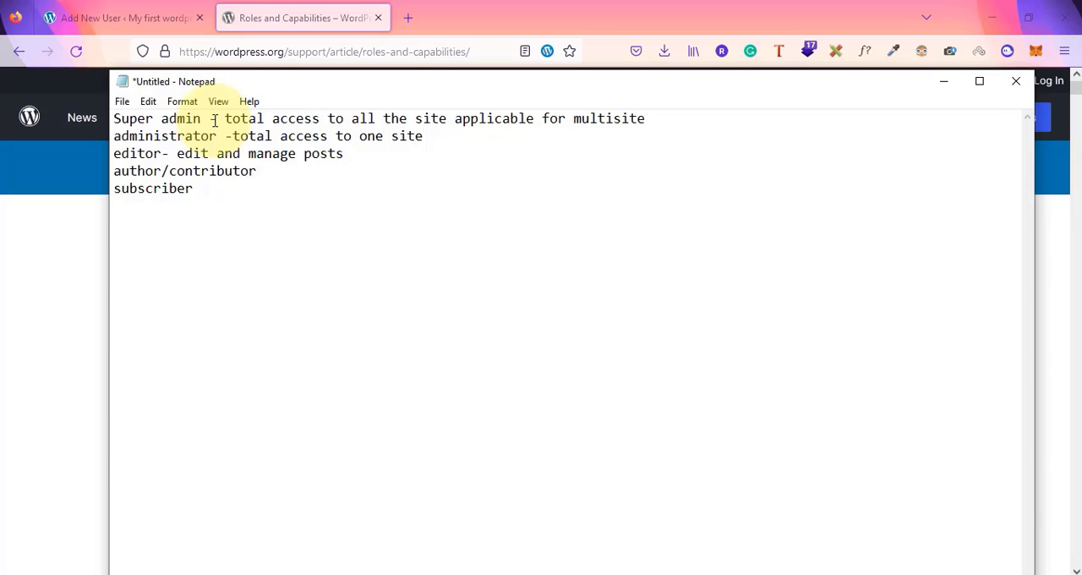
pyautogui.write(' even delete posts')
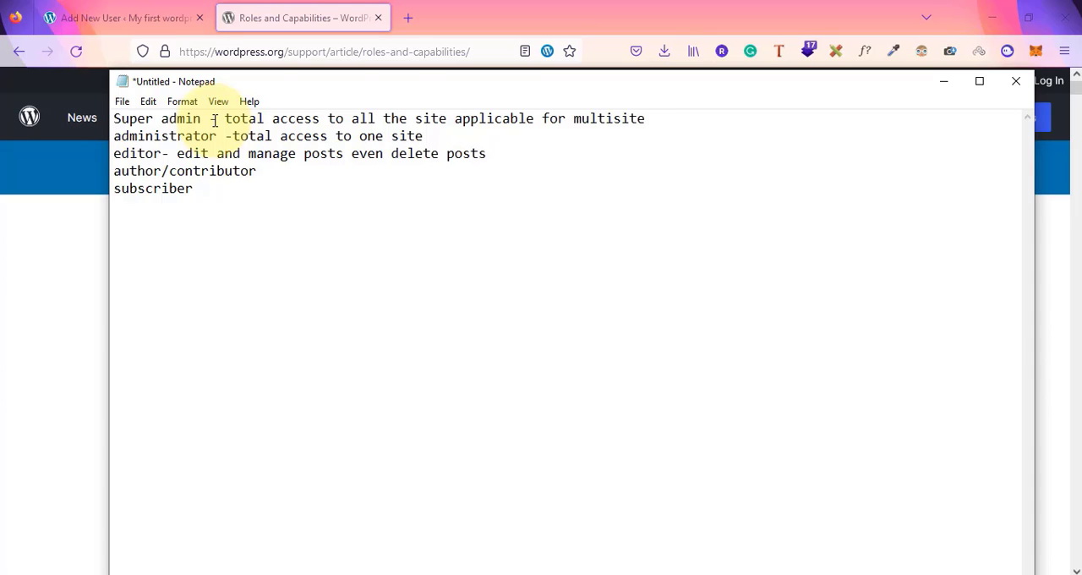
# Split author/contributor onto separate lines and describe author as "add new posts ( but only their posts )"
pyautogui.click(160, 171)
pyautogui.press('Return')
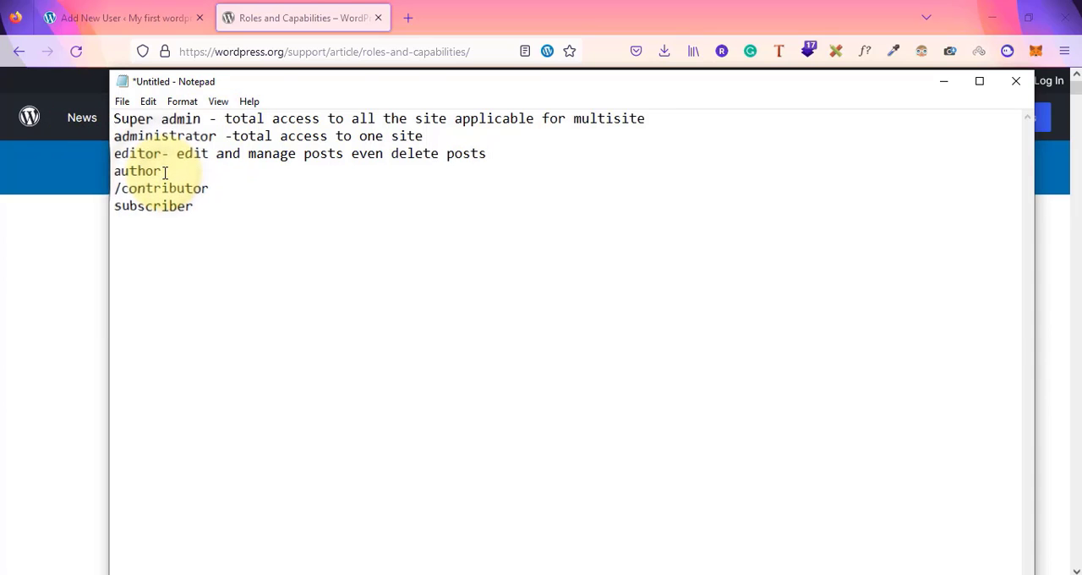
pyautogui.write('-')
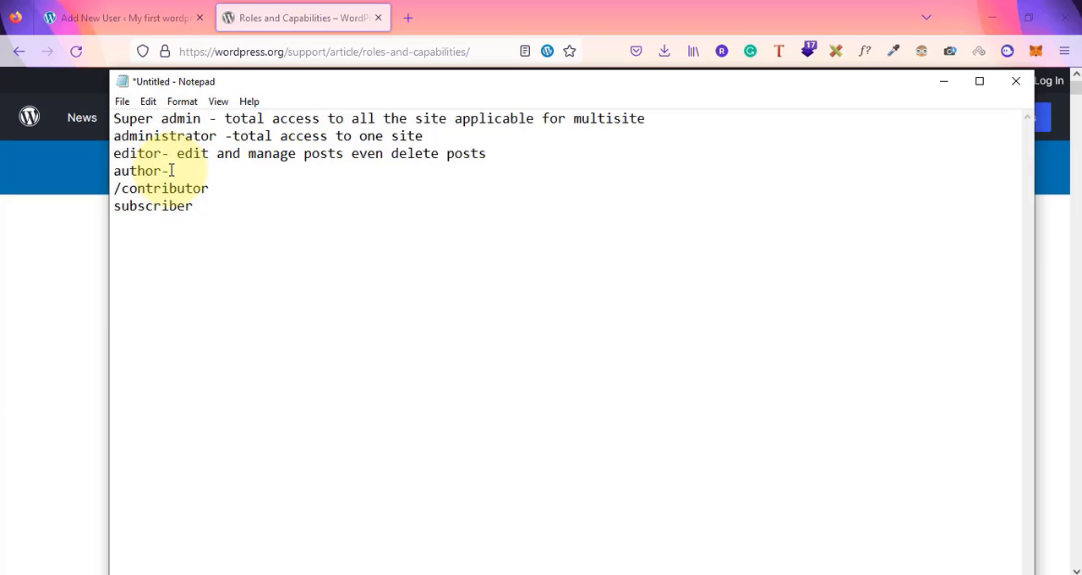
pyautogui.write('add new posts')
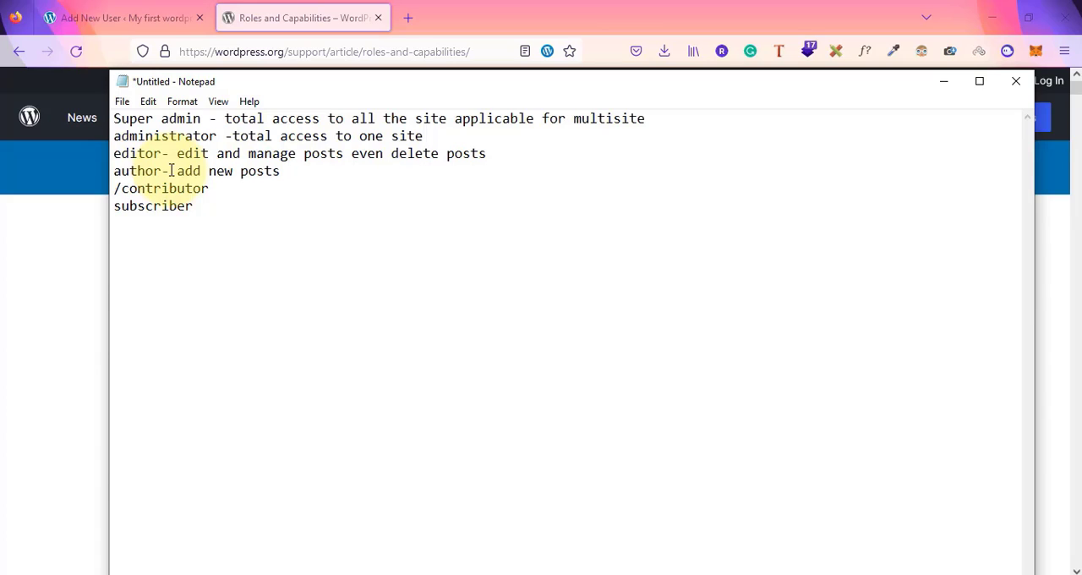
pyautogui.write('( but only their ')
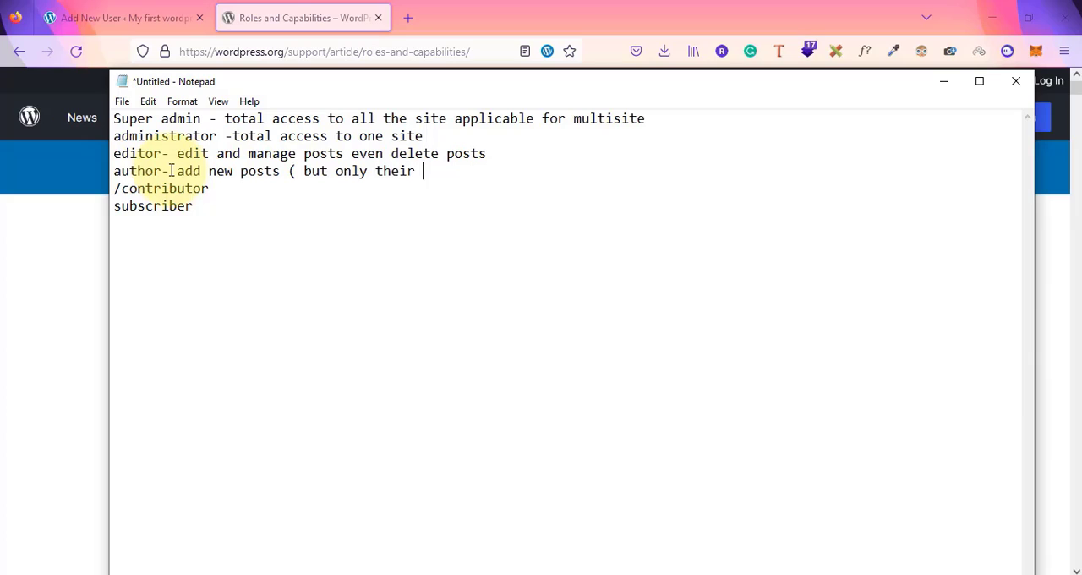
pyautogui.write('posts )')
# Remove the slash before contributor and describe it as "add new posts ( cannot publish it )"
pyautogui.click(171, 171)
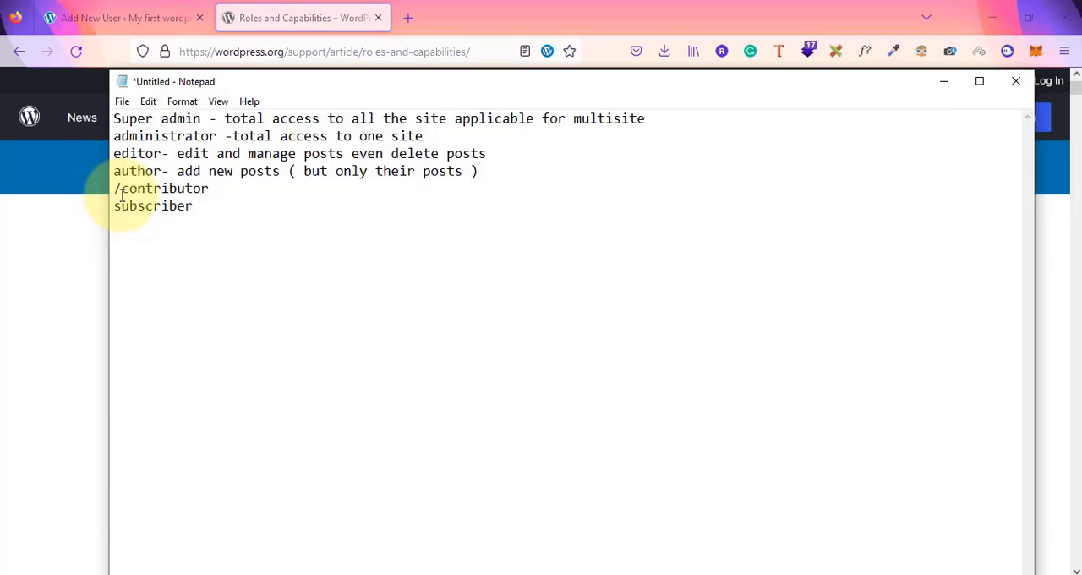
pyautogui.click(122, 194)
pyautogui.press('BackSpace')
pyautogui.click(216, 191)
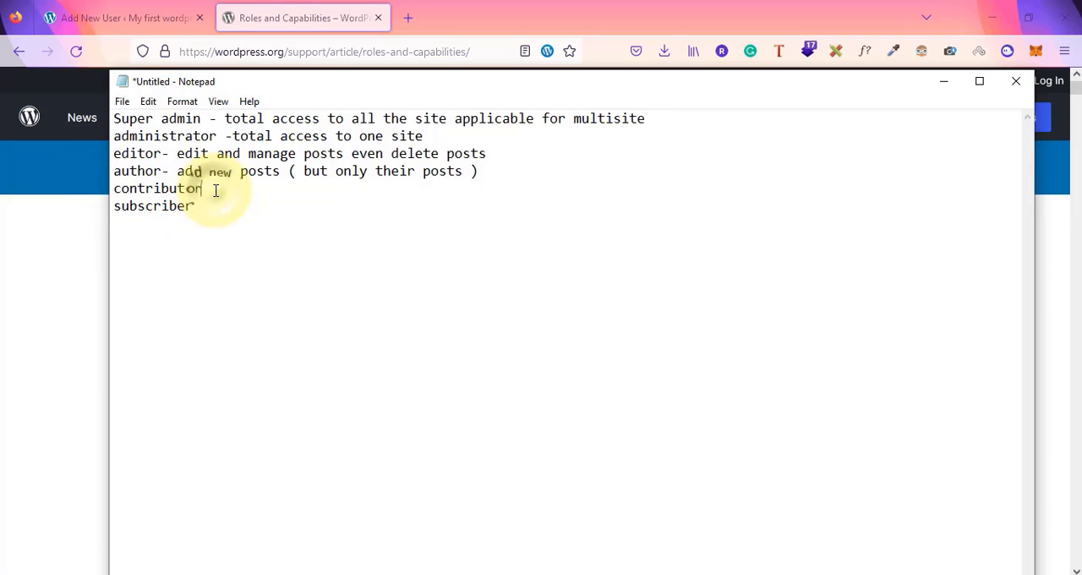
pyautogui.write('- add new posts ')
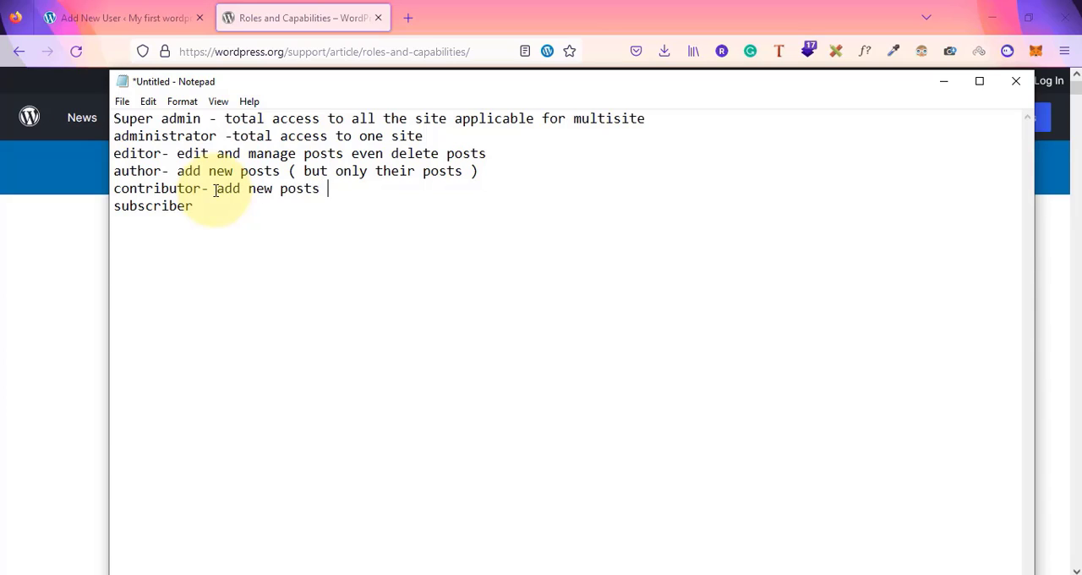
pyautogui.write('( cannot publ')
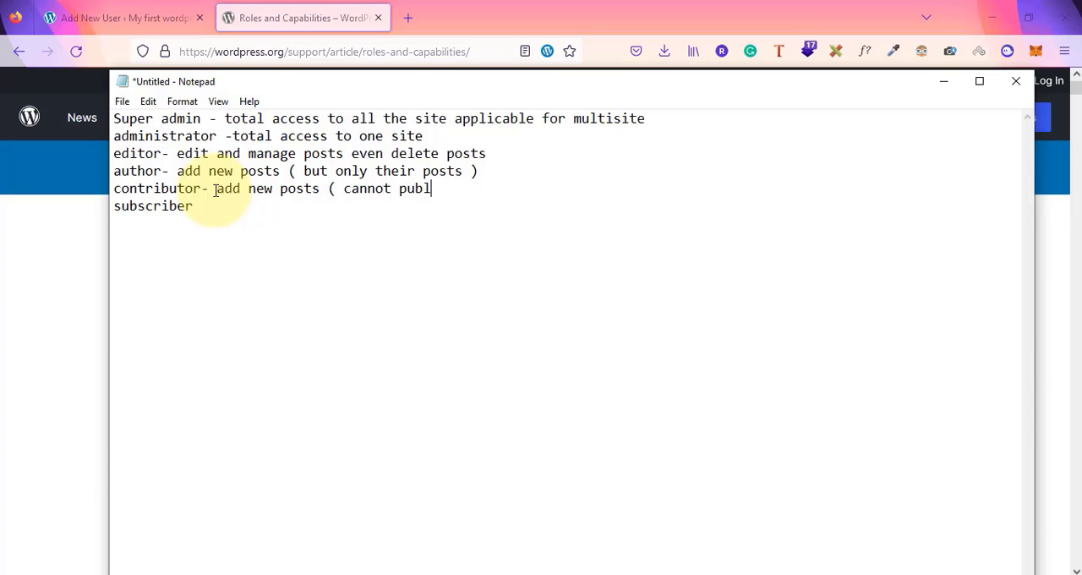
pyautogui.write('ish it )')
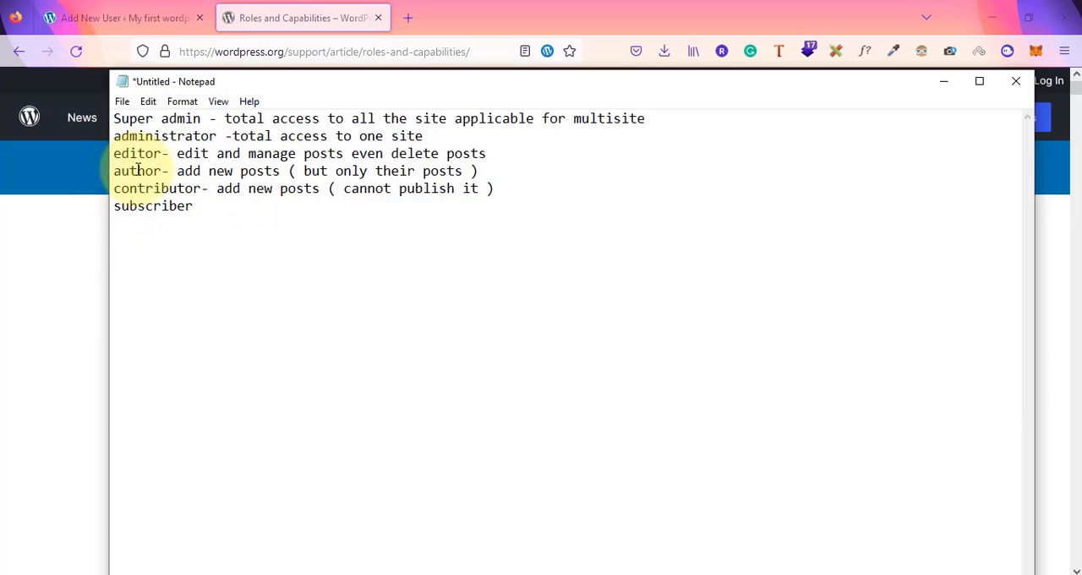
# Describe the subscriber role as "wont get any access to backend"
pyautogui.click(210, 203)
pyautogui.write('- ')
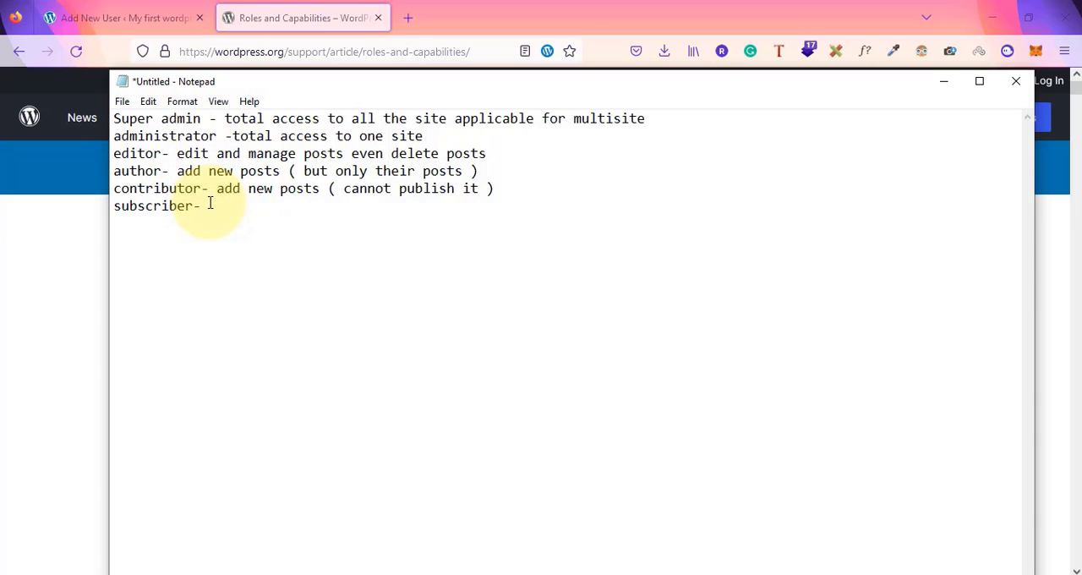
pyautogui.write('wont get any access')
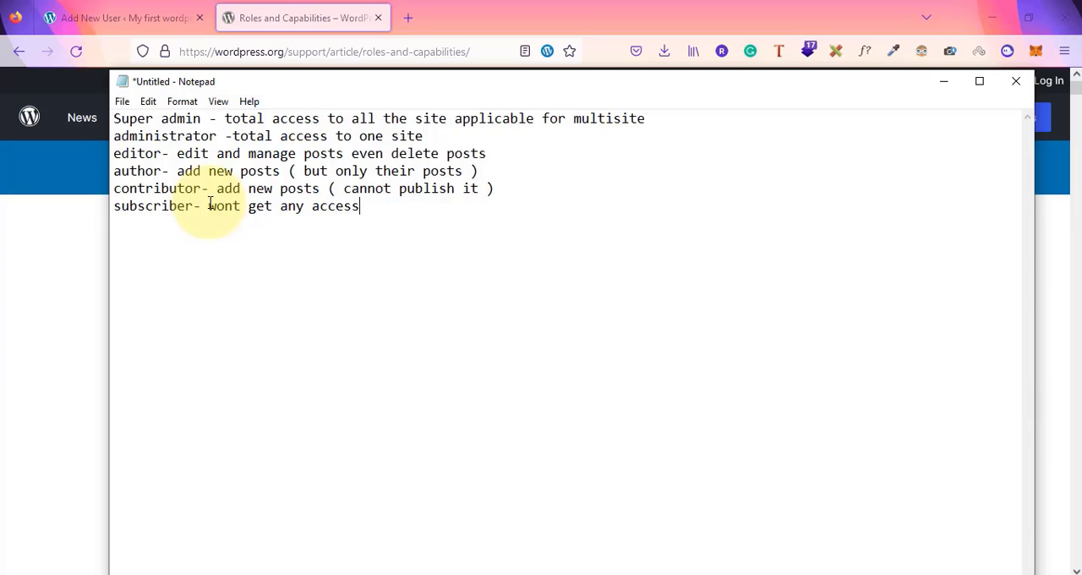
pyautogui.write(' to backend')
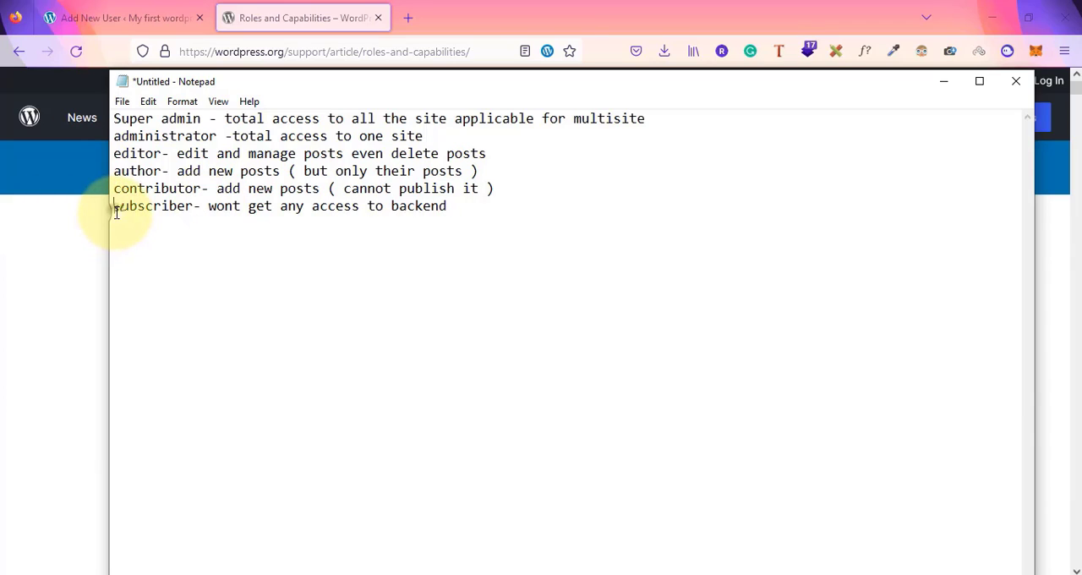
# Return to the browser and read the Summary of Roles section of the Roles and Capabilities article
pyautogui.moveTo(114, 211); pyautogui.dragTo(197, 212)
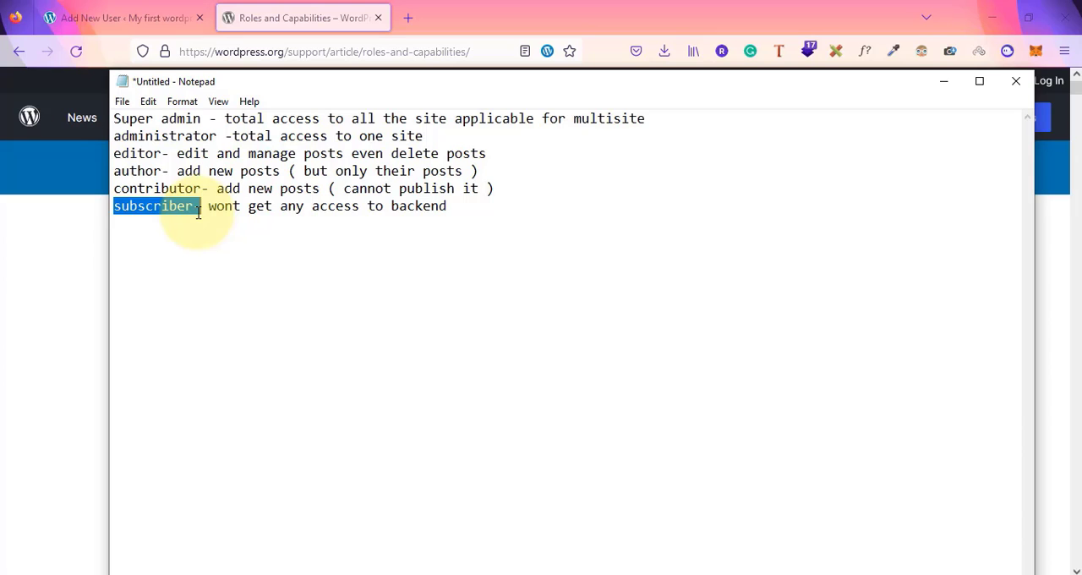
pyautogui.click(75, 284)
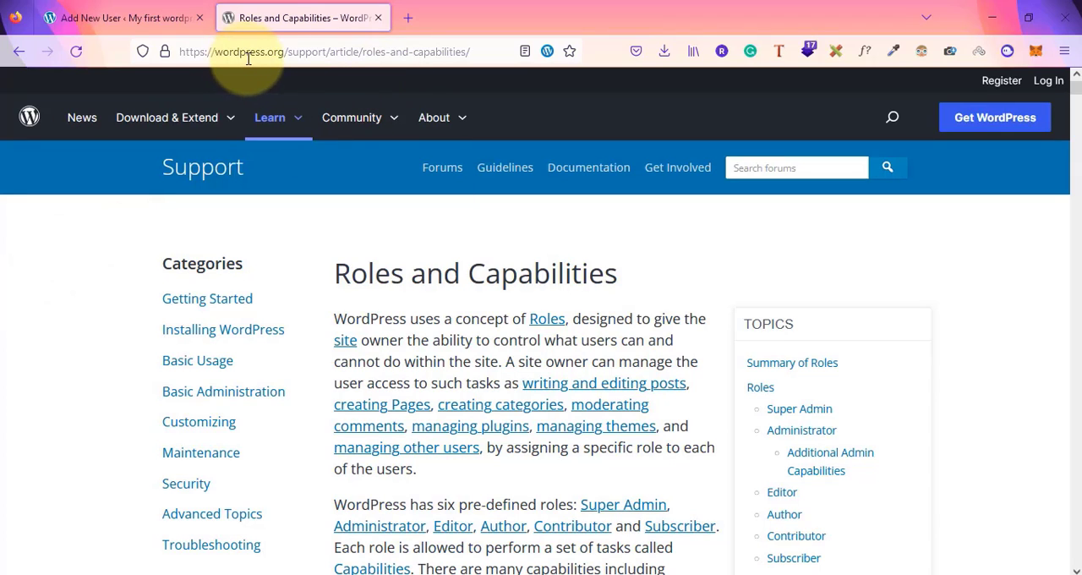
pyautogui.click(192, 52)
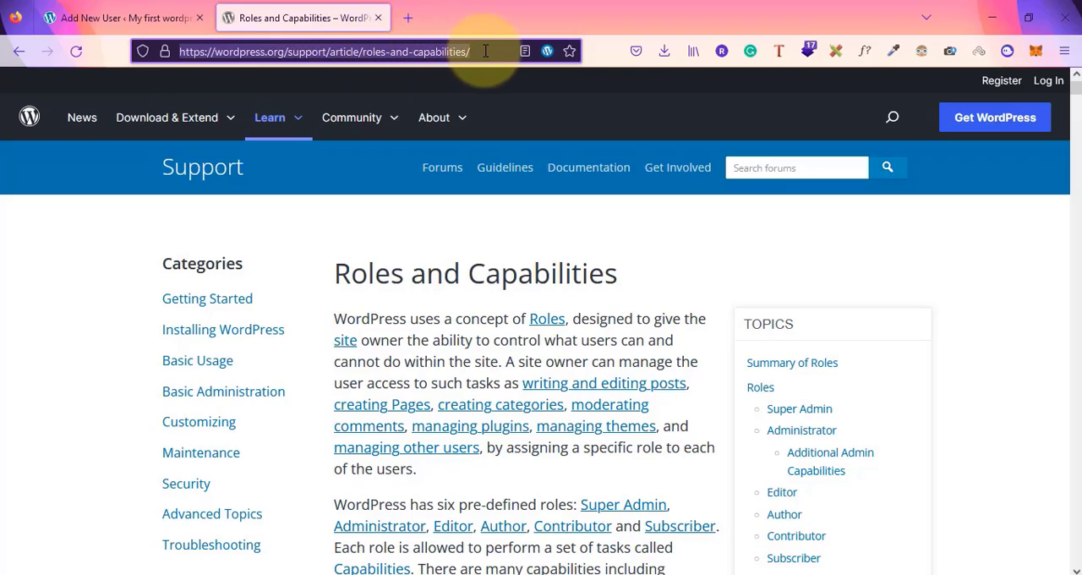
pyautogui.scroll(-8, 469, 387)
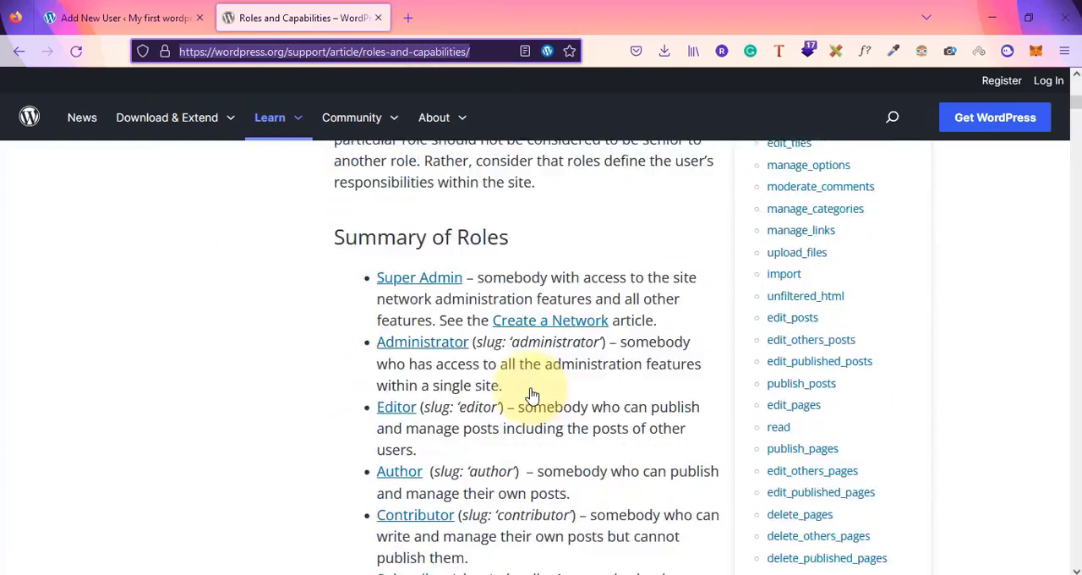
pyautogui.scroll(-3, 528, 395)
pyautogui.scroll(2, 503, 398)
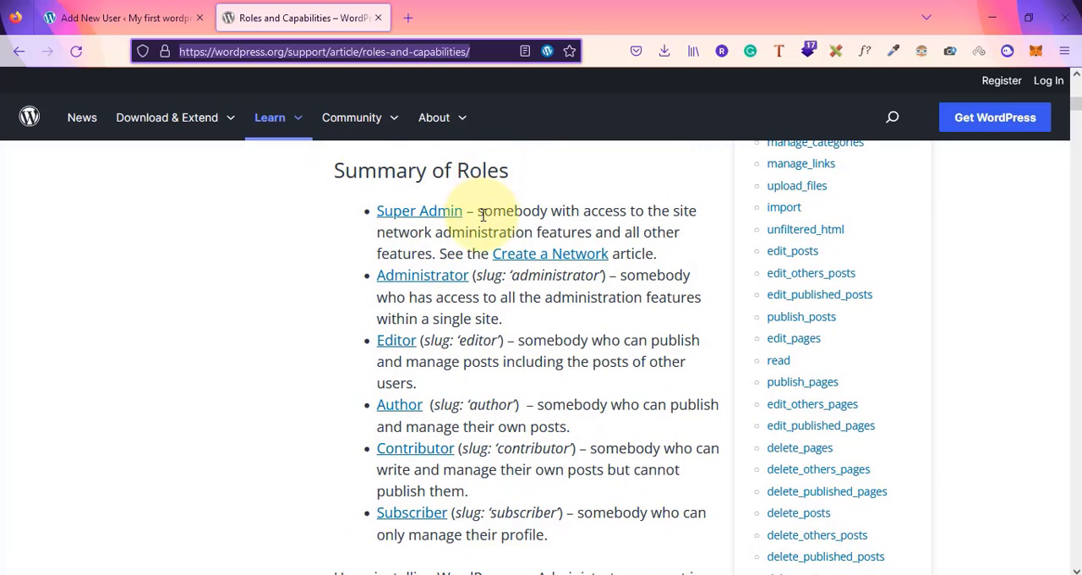
# Read through each role's description in the Summary of Roles section of the article
pyautogui.moveTo(482, 215); pyautogui.dragTo(681, 232)
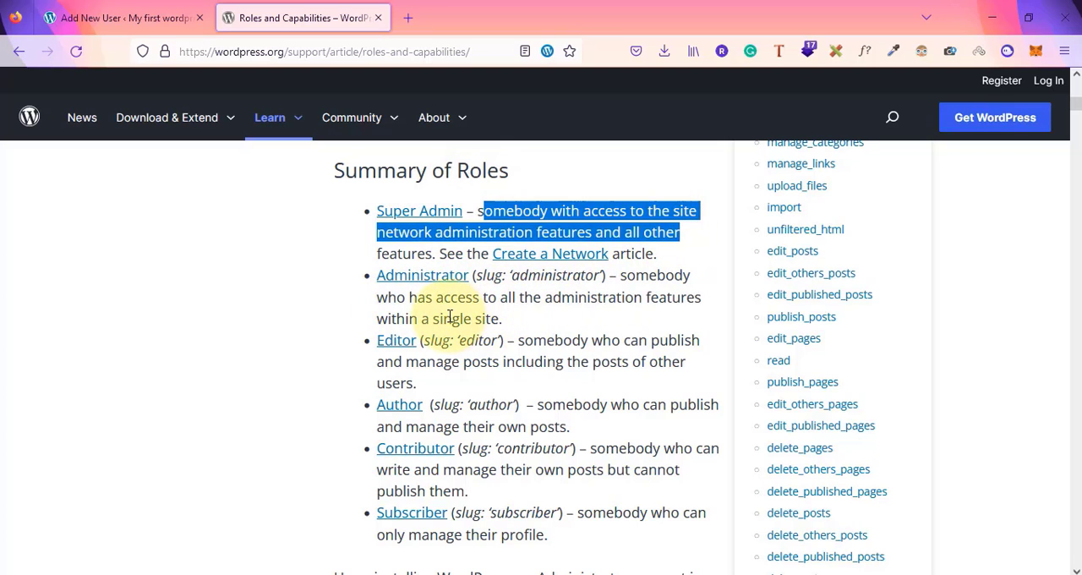
pyautogui.moveTo(445, 319); pyautogui.dragTo(504, 322)
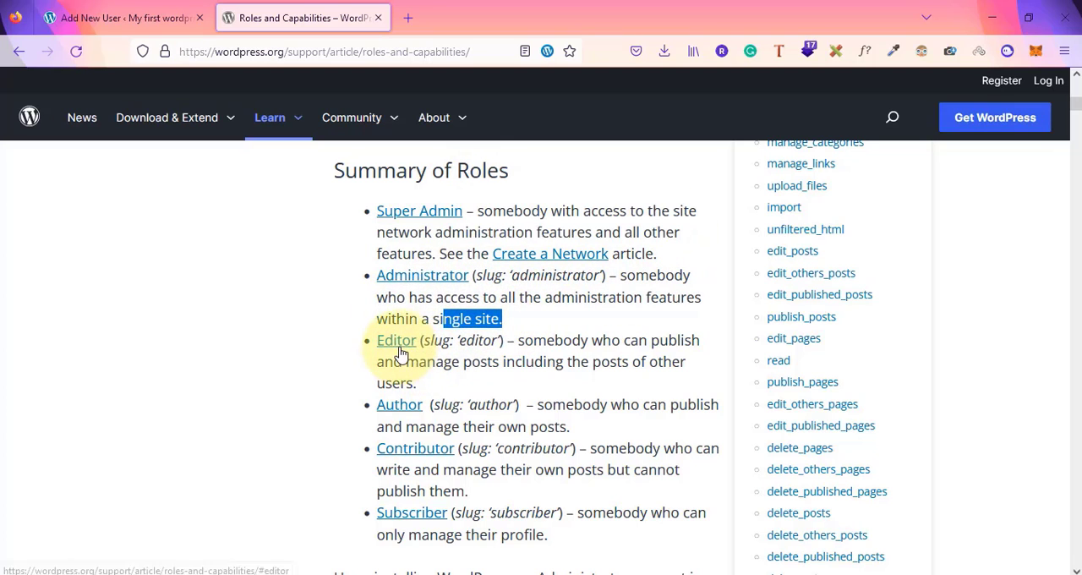
pyautogui.moveTo(523, 361); pyautogui.dragTo(636, 359)
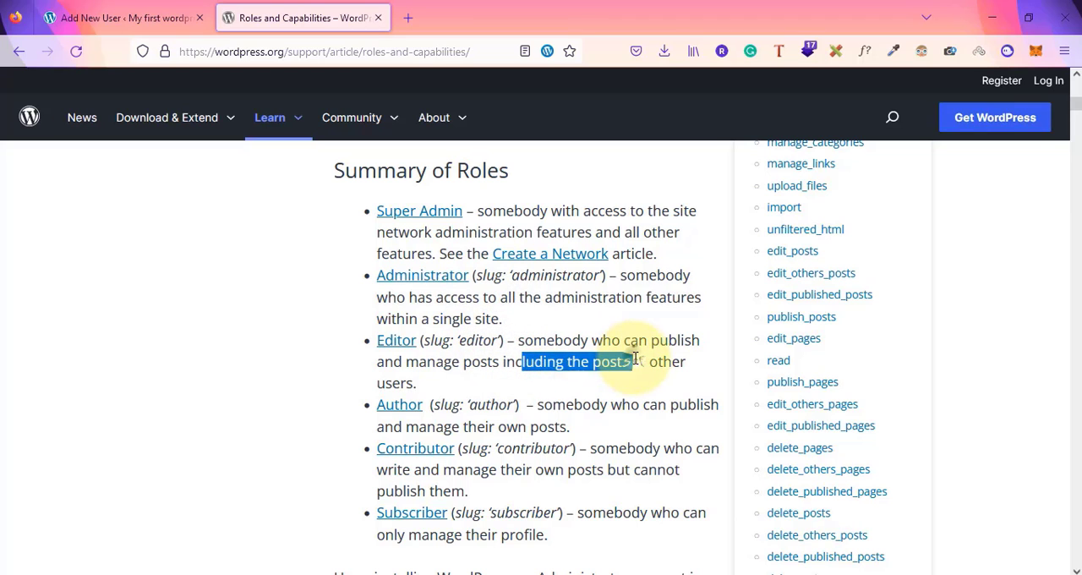
pyautogui.click(634, 361)
pyautogui.scroll(-2, 604, 387)
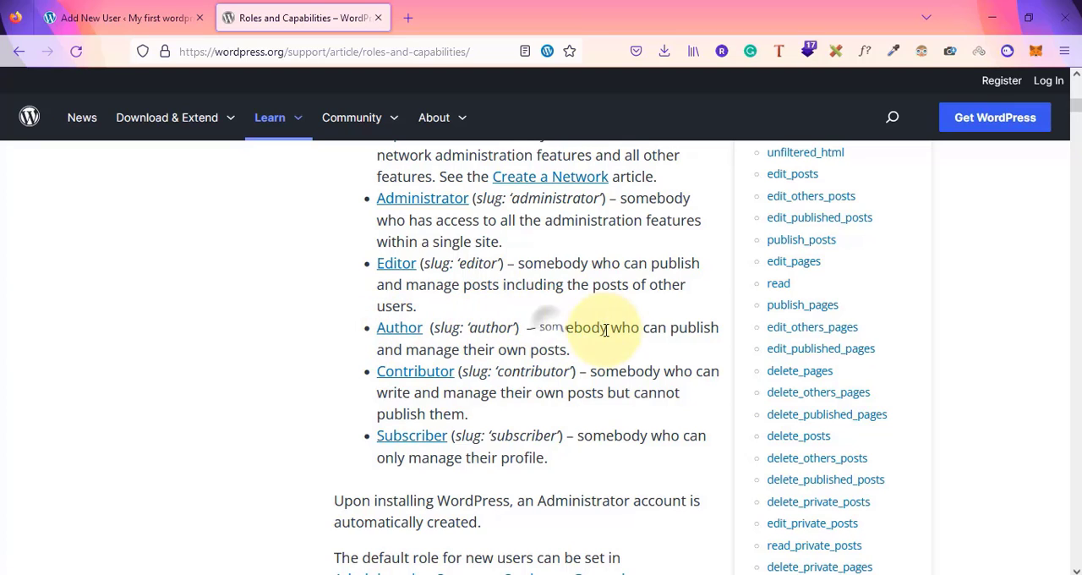
pyautogui.moveTo(605, 330); pyautogui.dragTo(675, 412)
pyautogui.click(590, 355)
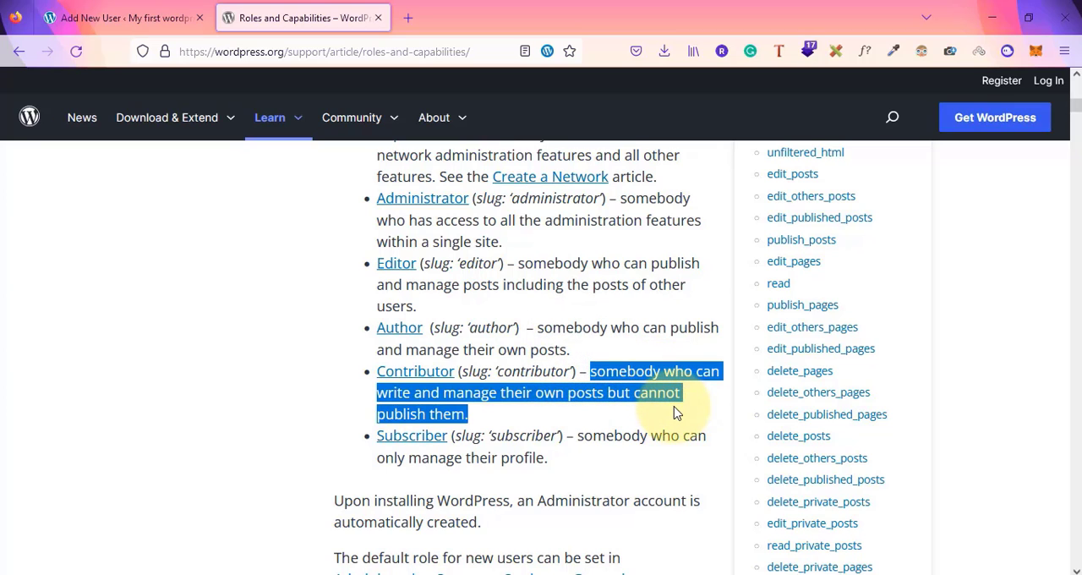
pyautogui.moveTo(635, 453); pyautogui.dragTo(664, 456)
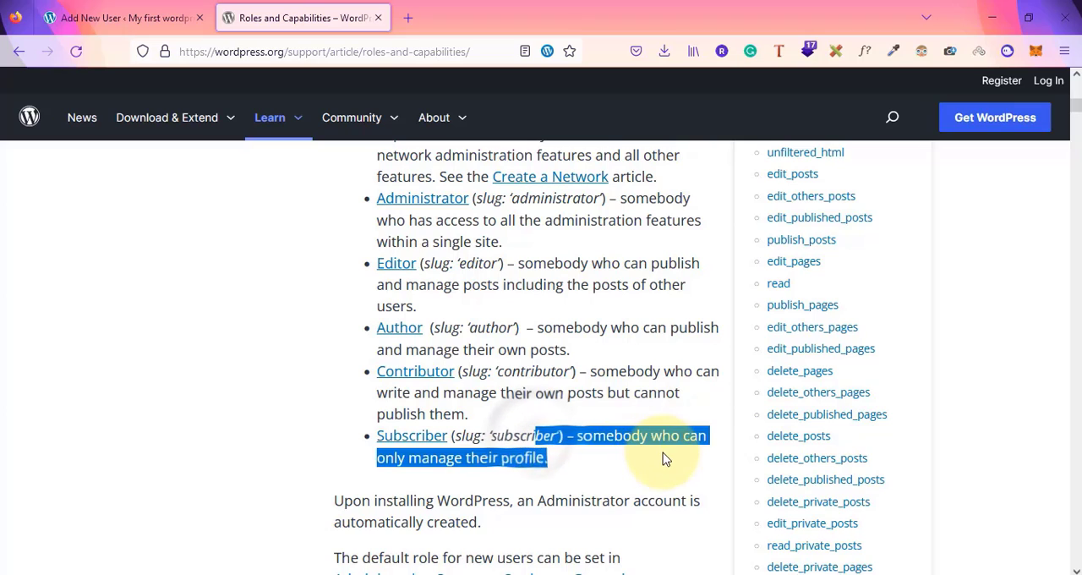
pyautogui.click(662, 454)
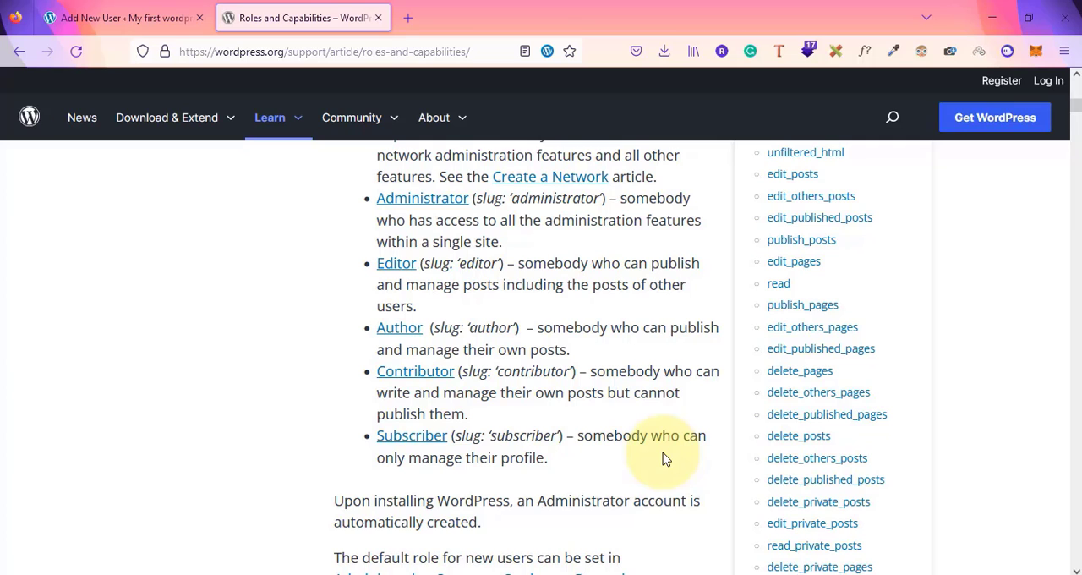
# Open the copied wpastra user-role permissions chart image in a new tab and zoom into it
pyautogui.scroll(4, 663, 459)
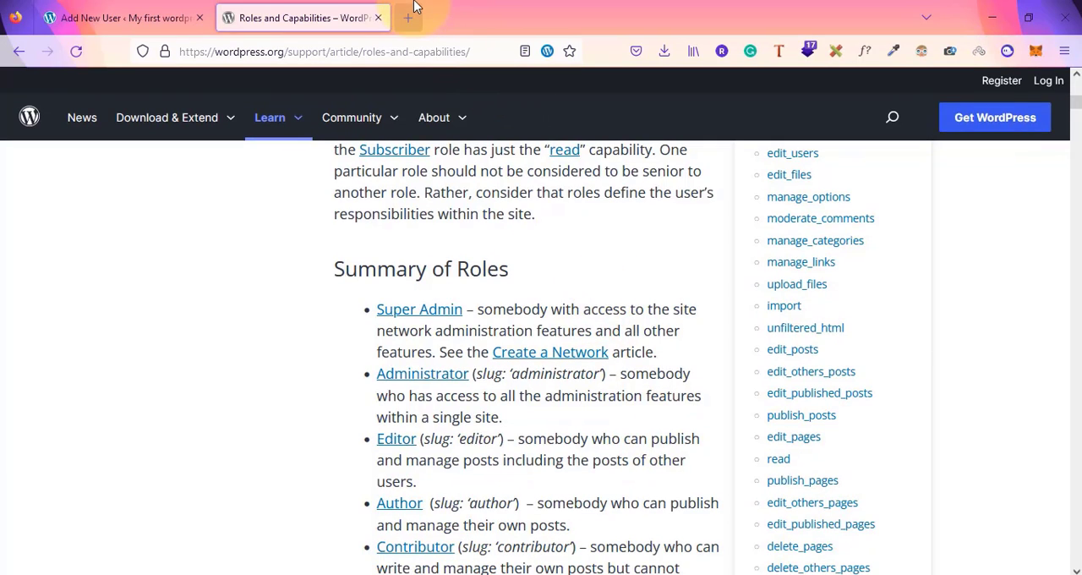
pyautogui.click(409, 14)
pyautogui.write('https://wpastra.com/wp-content/uploads/2021/05/User-role-permissions-in-WordPress.jpg')
pyautogui.press('Return')
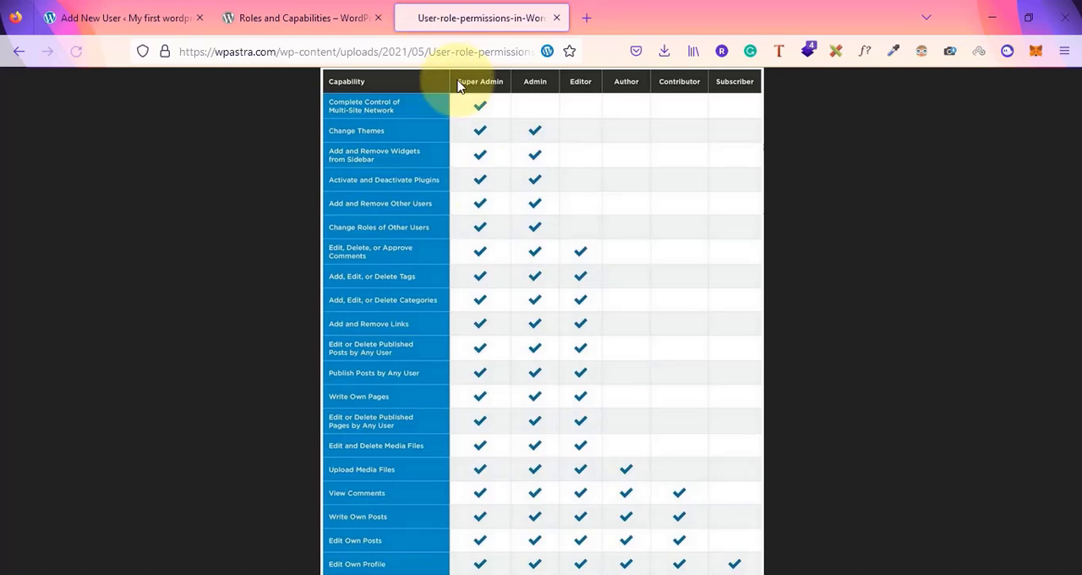
pyautogui.click(479, 285)
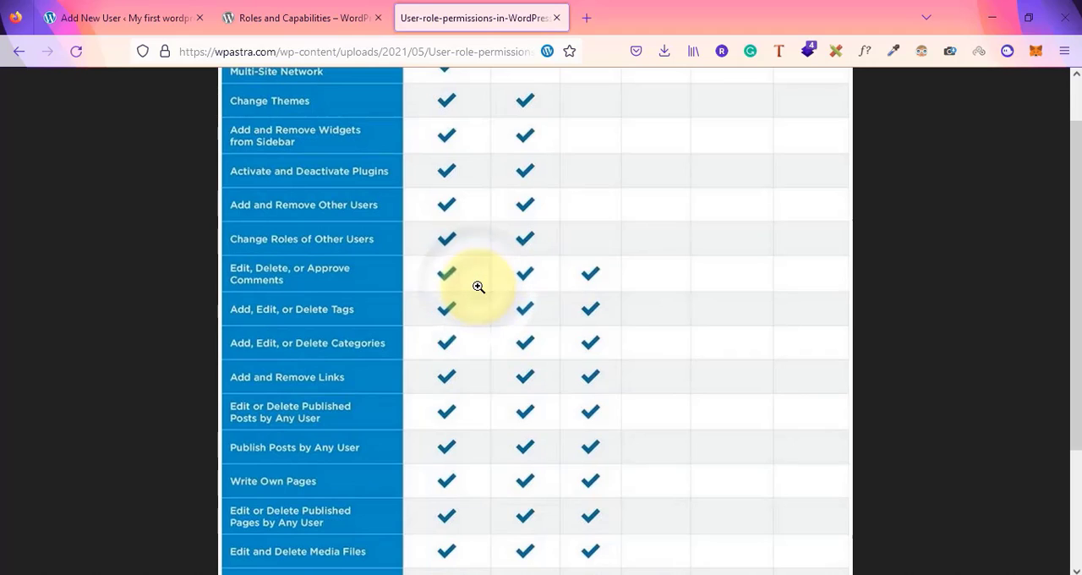
# Examine the capability chart comparing permissions for Super Admin, Admin, Editor, Author, Contributor and Subscriber
pyautogui.scroll(1, 479, 287)
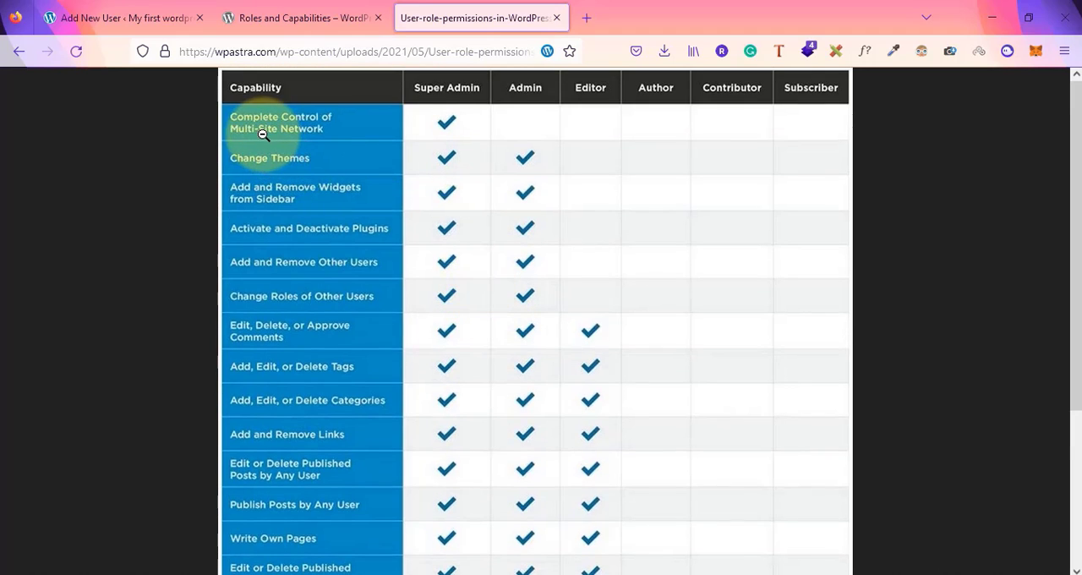
pyautogui.scroll(-2, 465, 226)
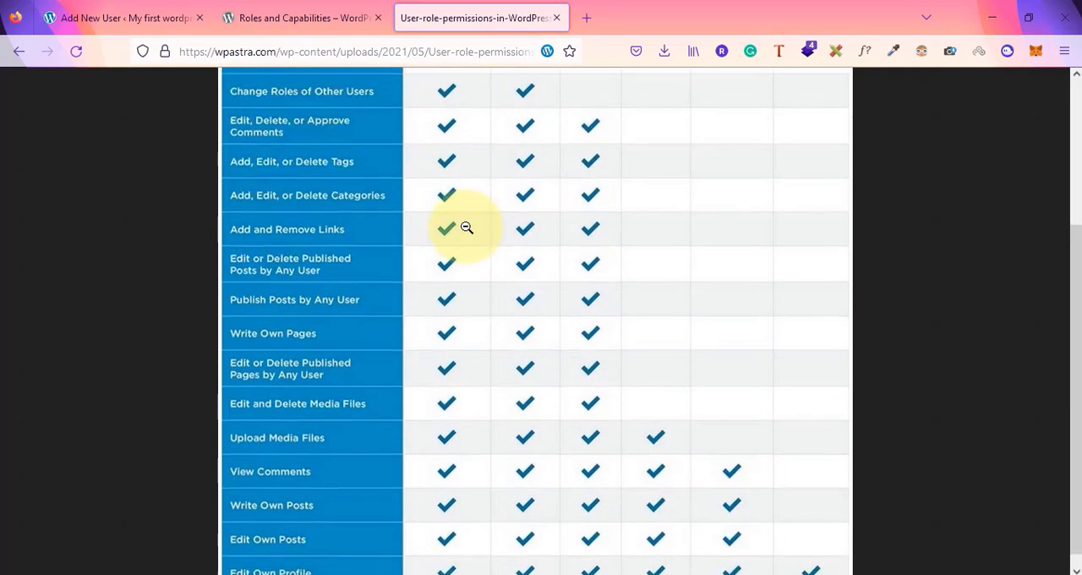
pyautogui.scroll(-1, 465, 227)
pyautogui.scroll(2, 466, 227)
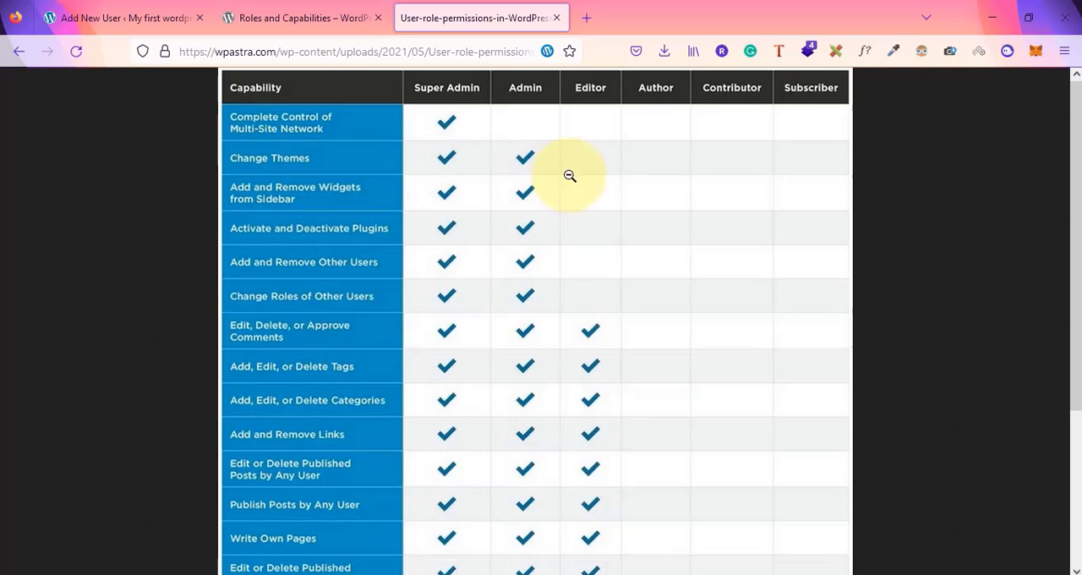
pyautogui.scroll(-2, 602, 473)
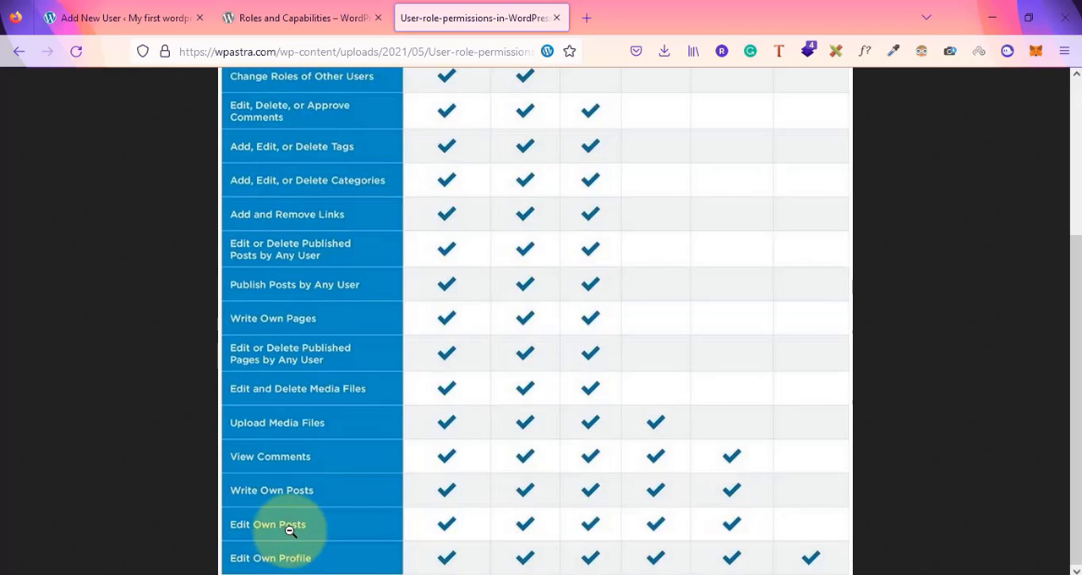
pyautogui.scroll(2, 718, 456)
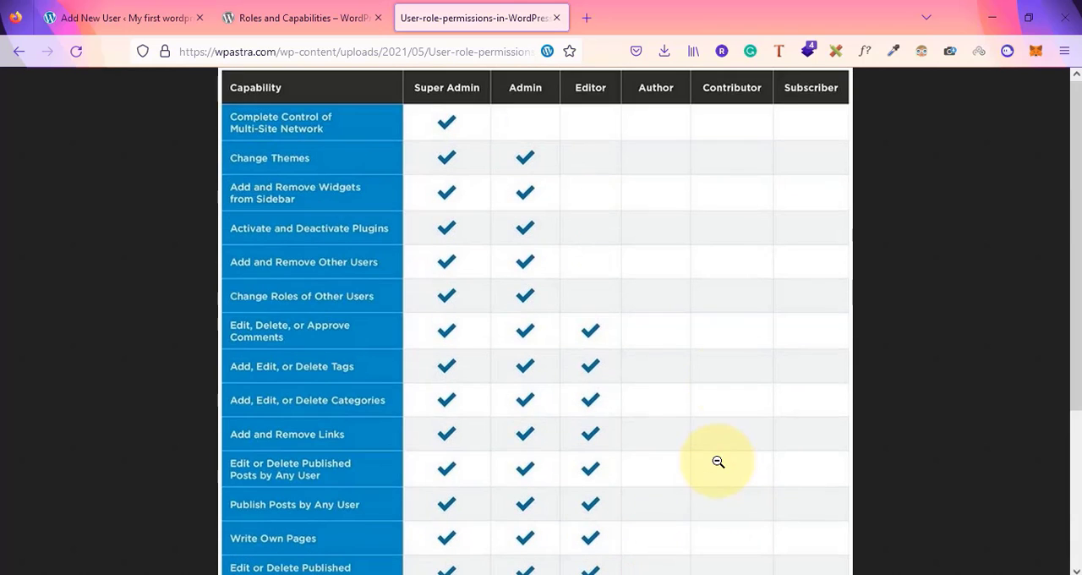
pyautogui.scroll(-2, 688, 314)
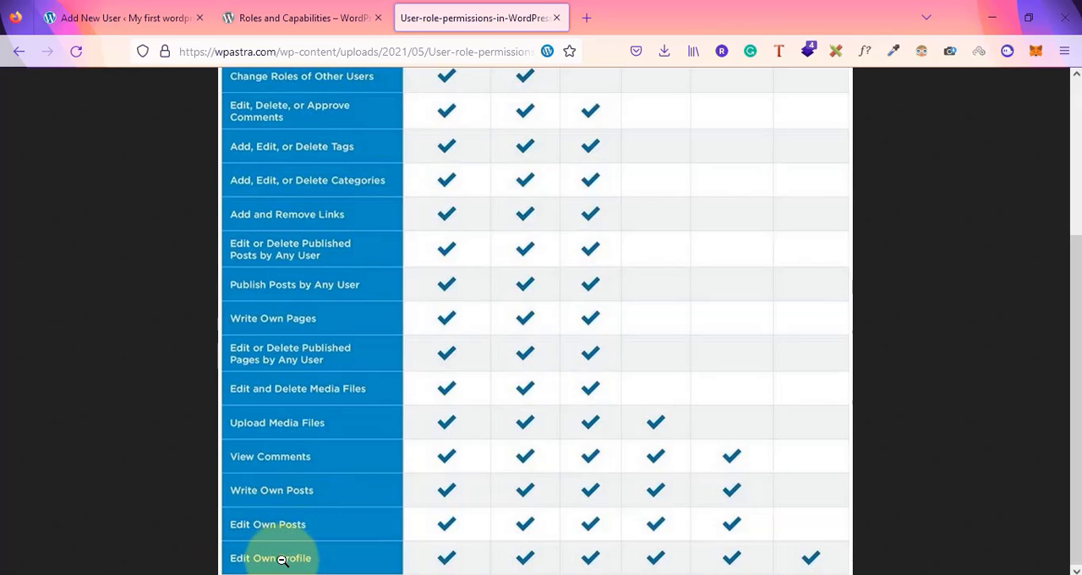
pyautogui.scroll(2, 689, 364)
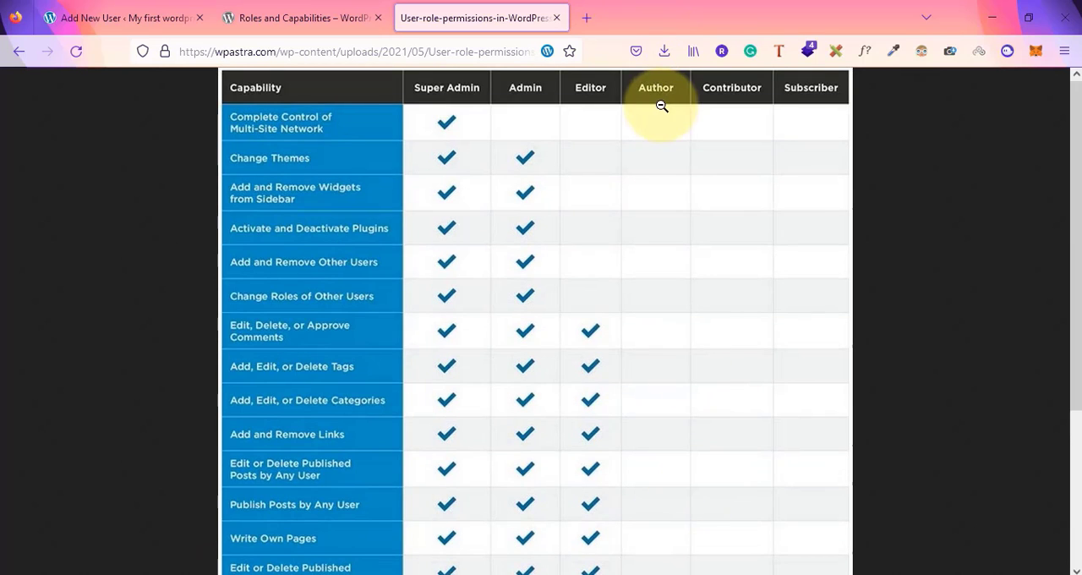
pyautogui.scroll(-2, 621, 317)
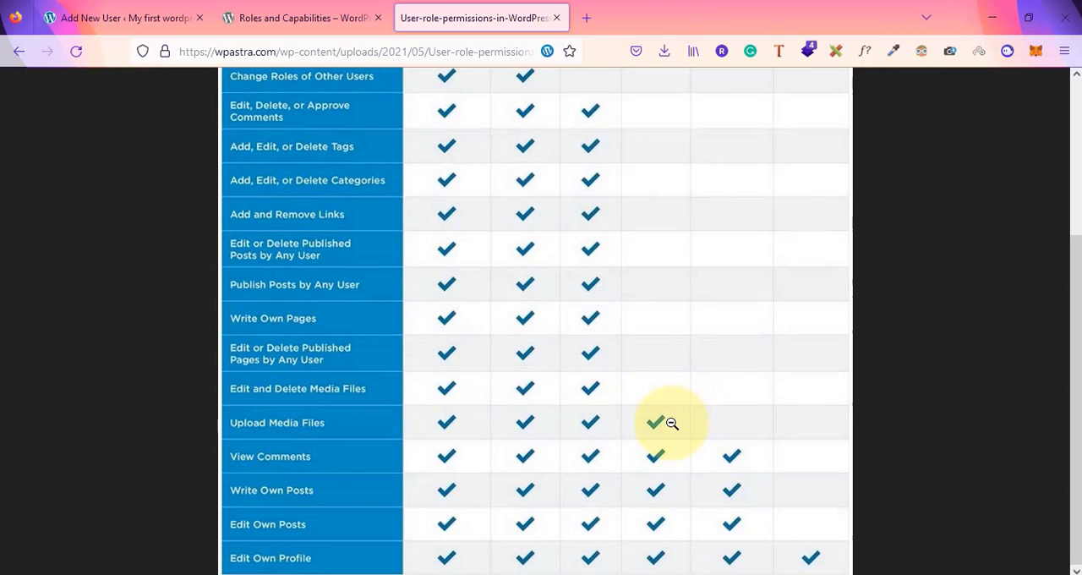
pyautogui.scroll(2, 672, 422)
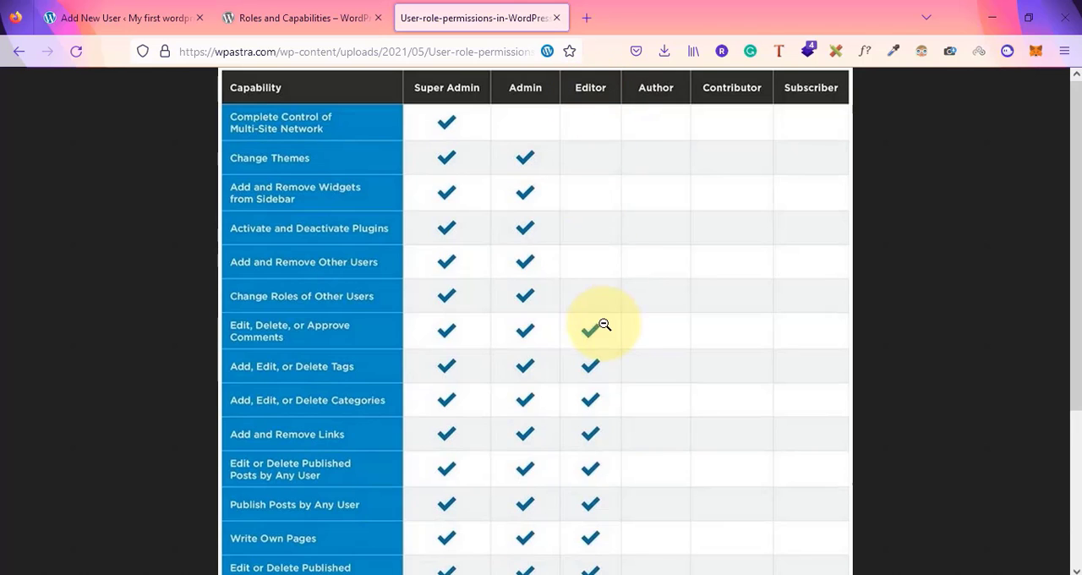
pyautogui.scroll(-2, 592, 278)
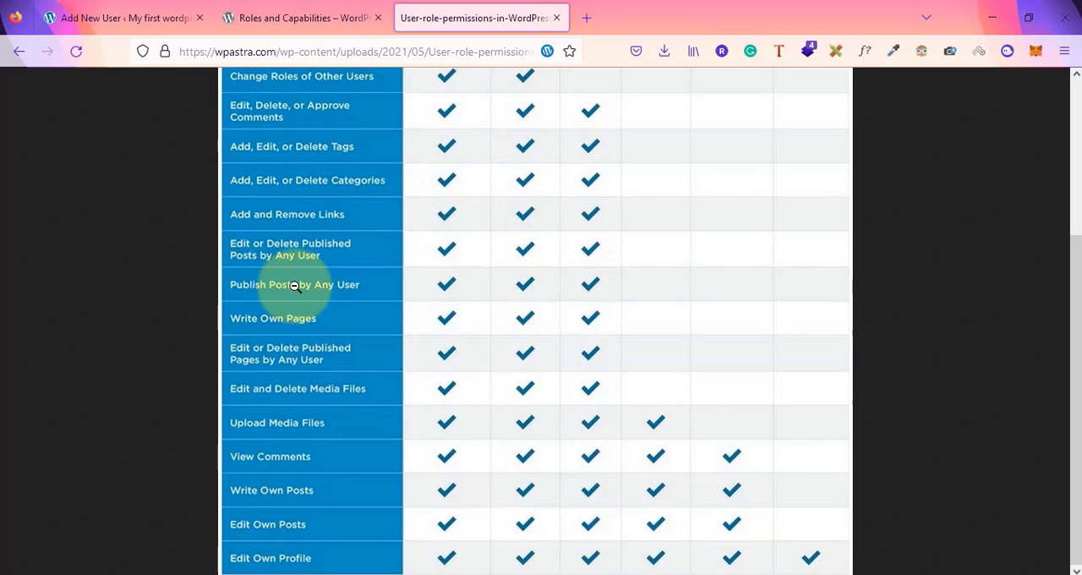
pyautogui.scroll(4, 465, 254)
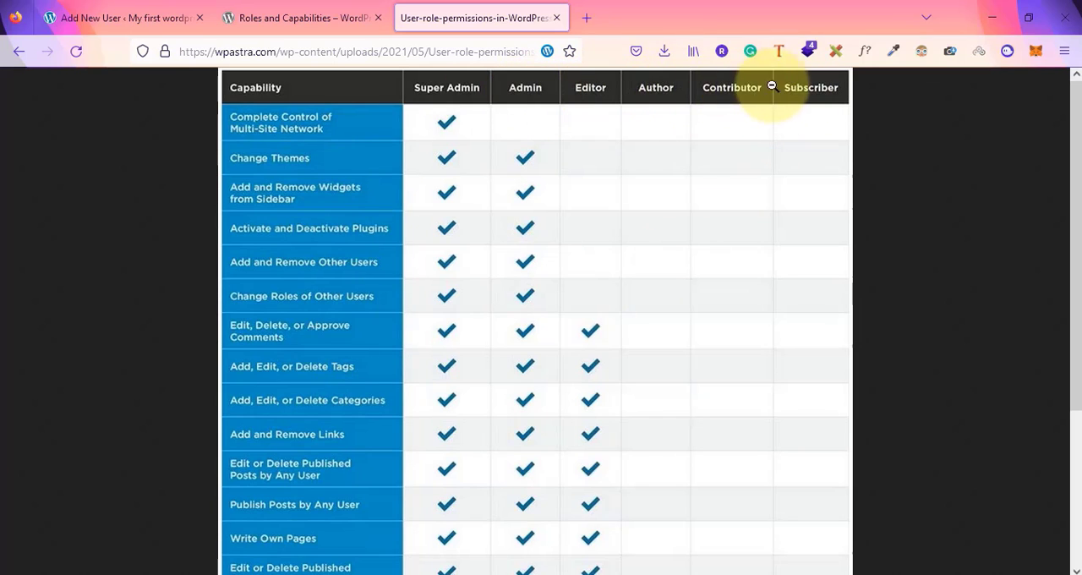
pyautogui.scroll(-3, 553, 174)
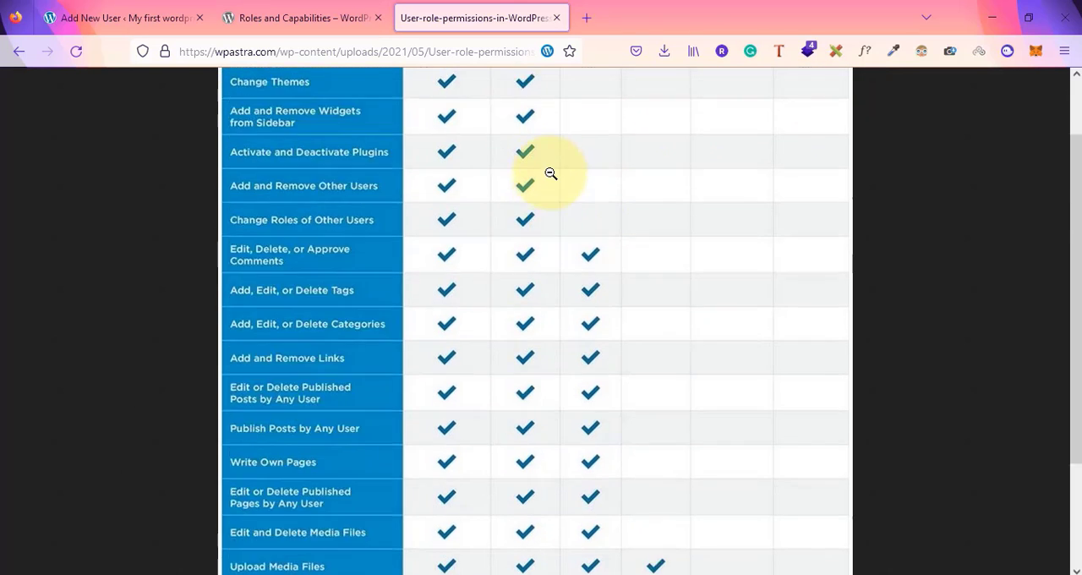
pyautogui.scroll(3, 550, 174)
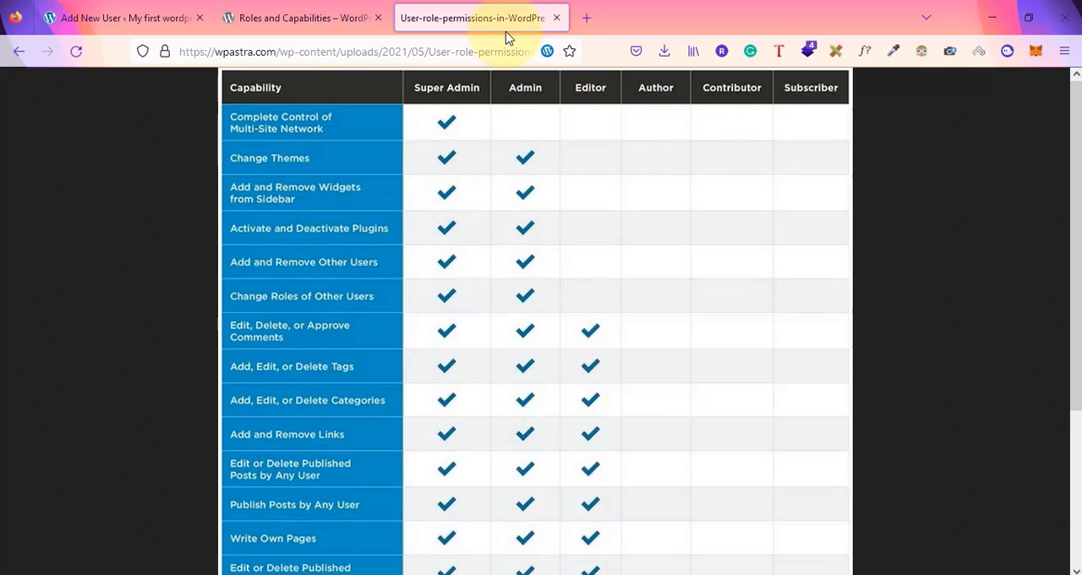
# Return to the WordPress admin, view the users list, and open a fresh Add New User form
pyautogui.click(106, 6)
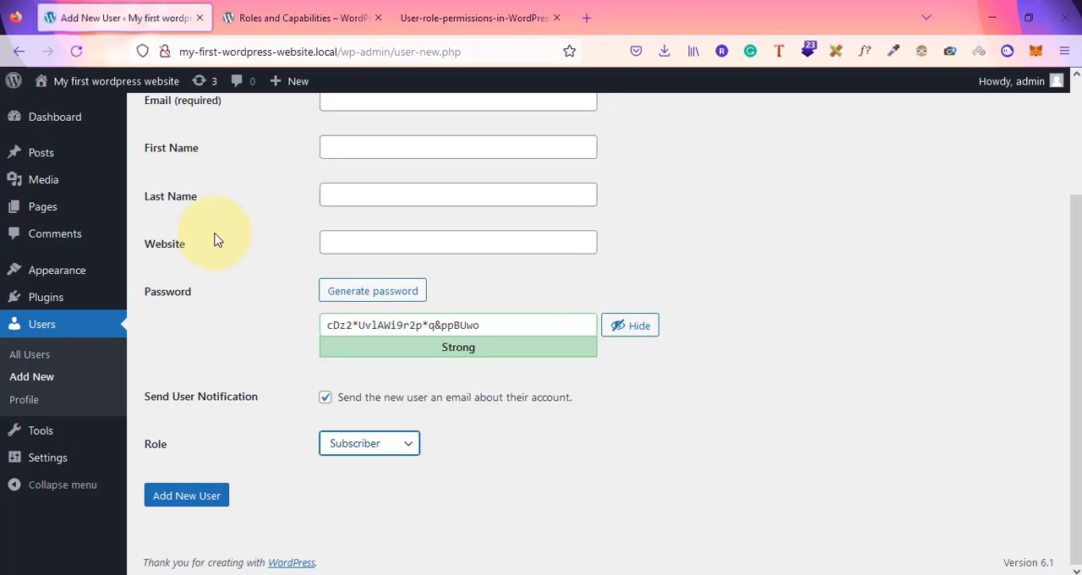
pyautogui.scroll(3, 212, 240)
pyautogui.click(40, 330)
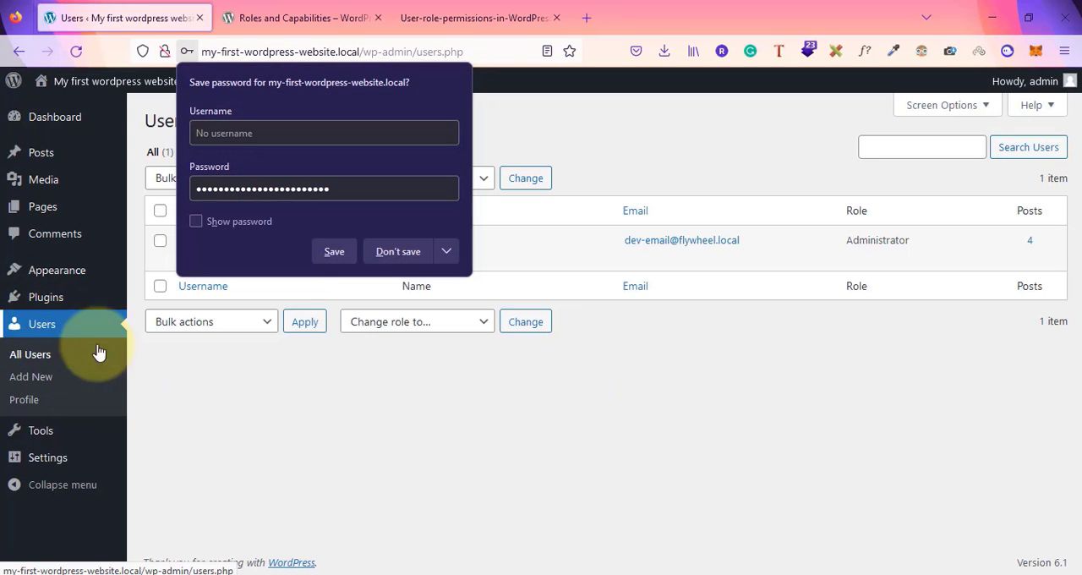
pyautogui.click(372, 448)
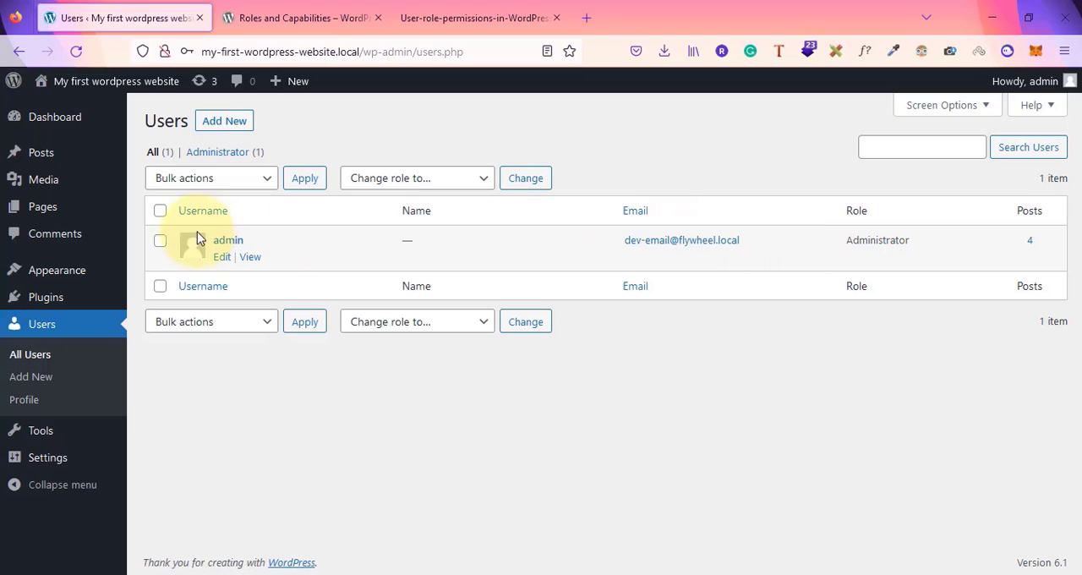
pyautogui.click(218, 127)
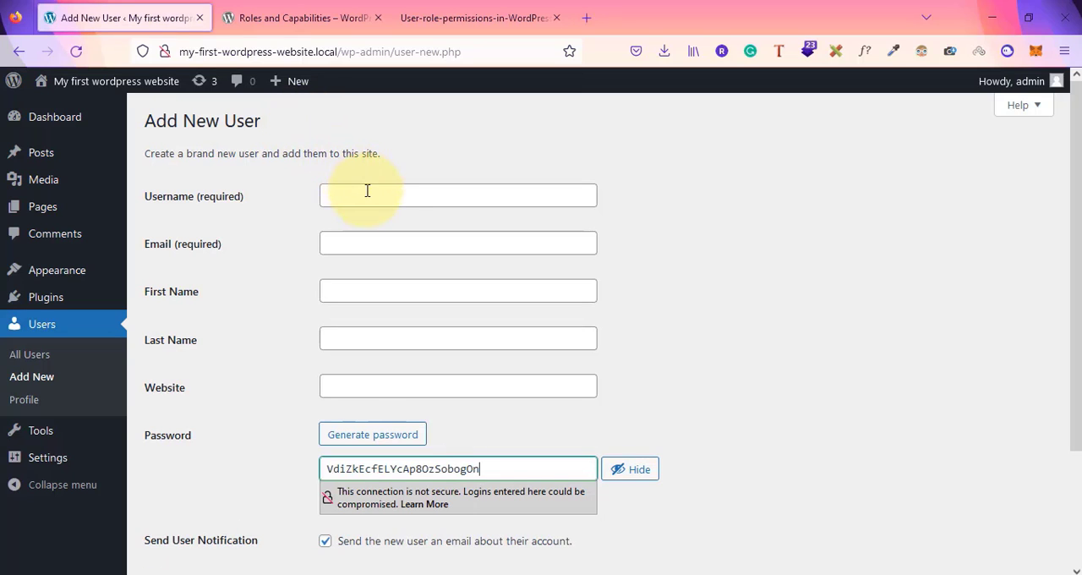
# Enter the username content writer and fill in the new user's e-mail address from the autocomplete suggestion
pyautogui.click(376, 203)
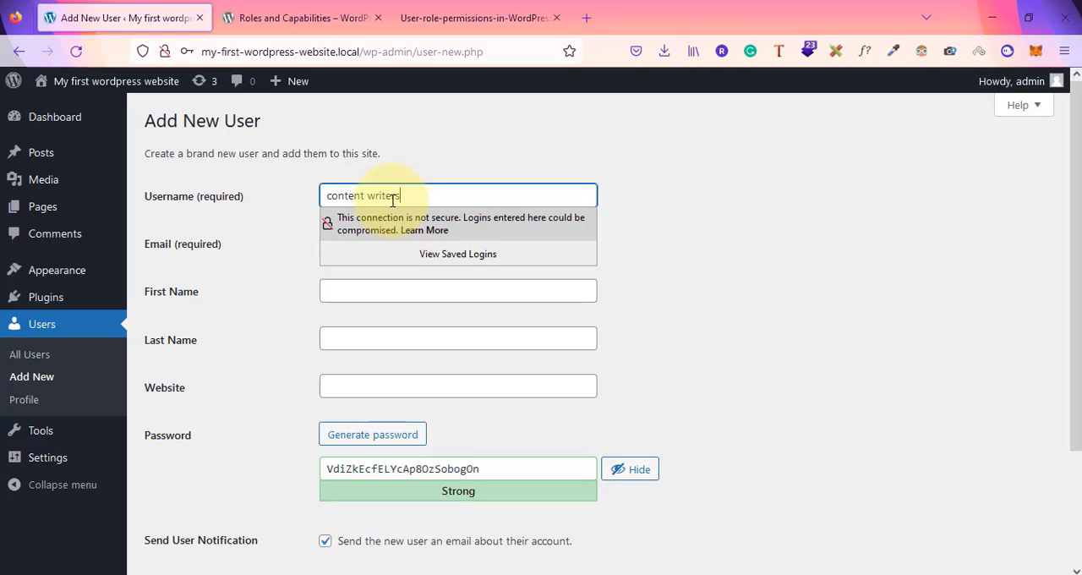
pyautogui.click(760, 245)
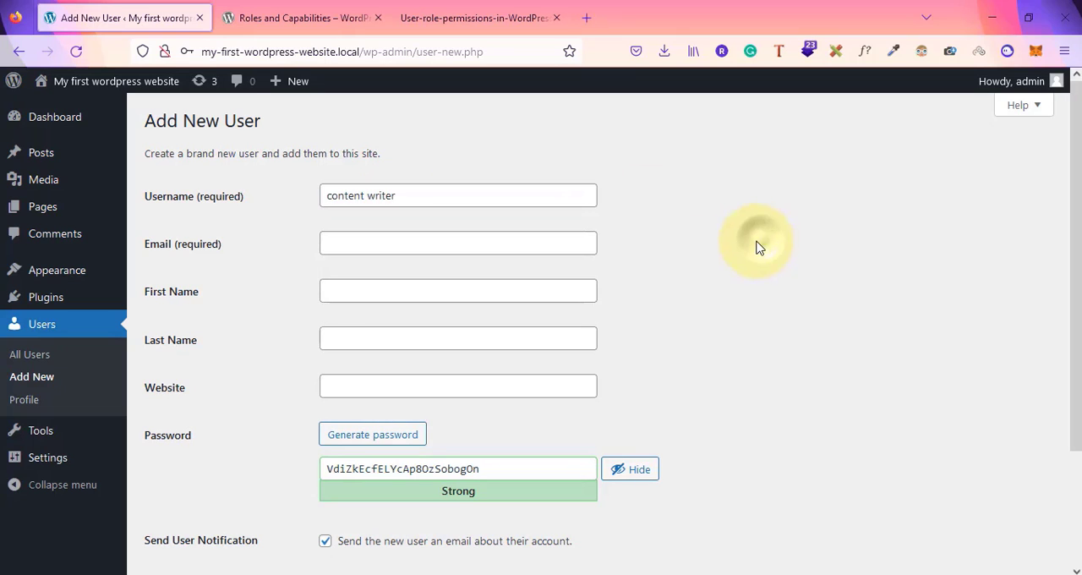
pyautogui.click(388, 247)
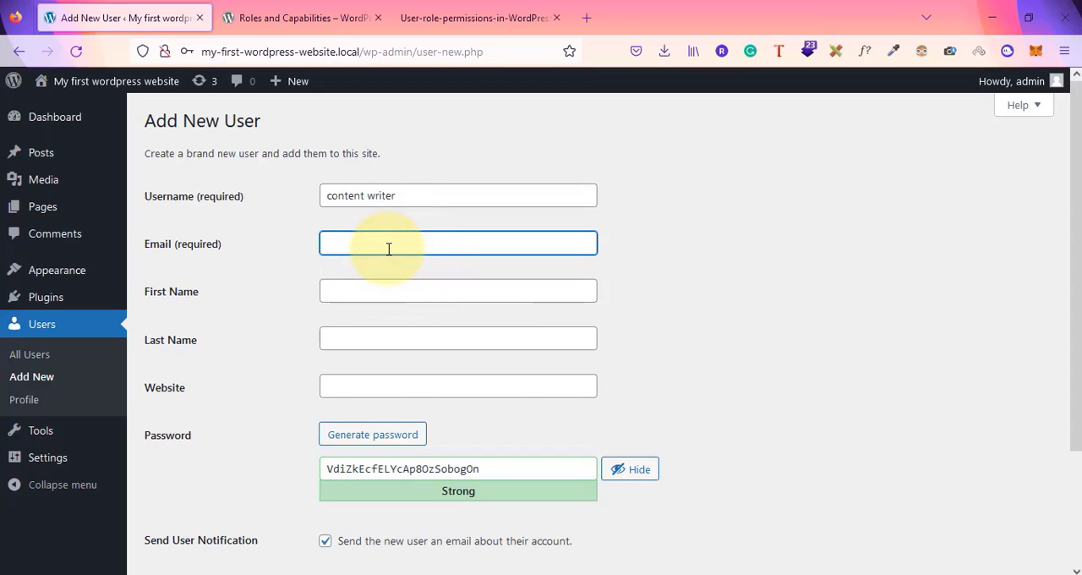
pyautogui.write('ra')
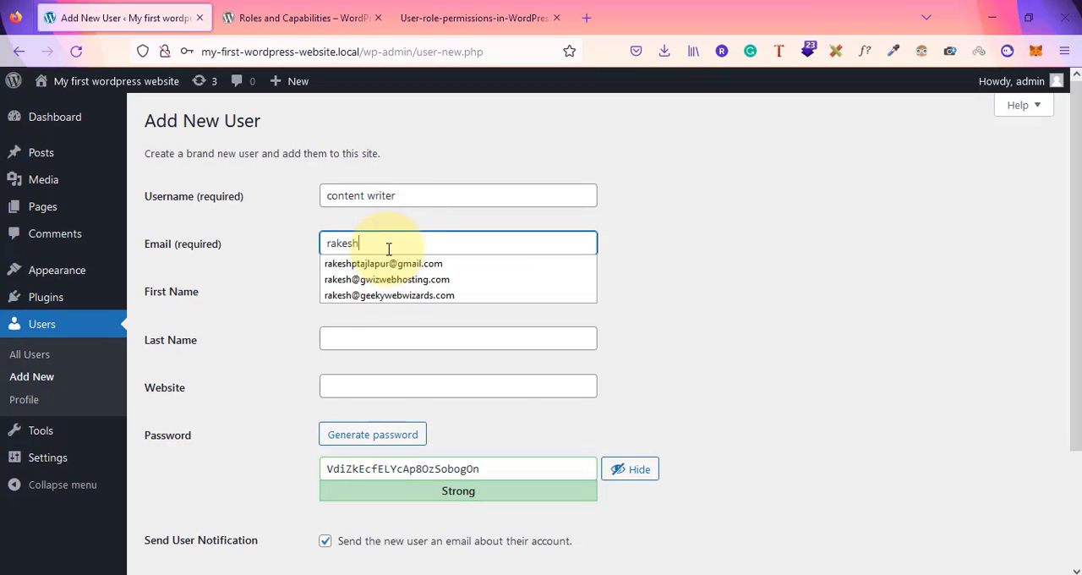
pyautogui.write('kesh')
pyautogui.press('Down')
pyautogui.press('Tab')
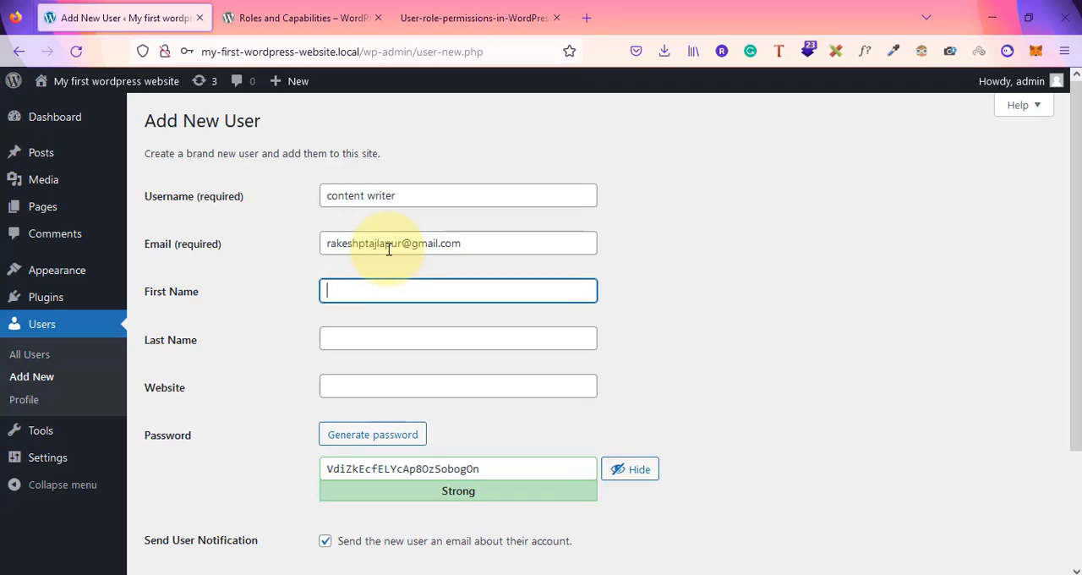
pyautogui.write('rakesh')
# Fill in the new user's first name and last name
pyautogui.press('Tab')
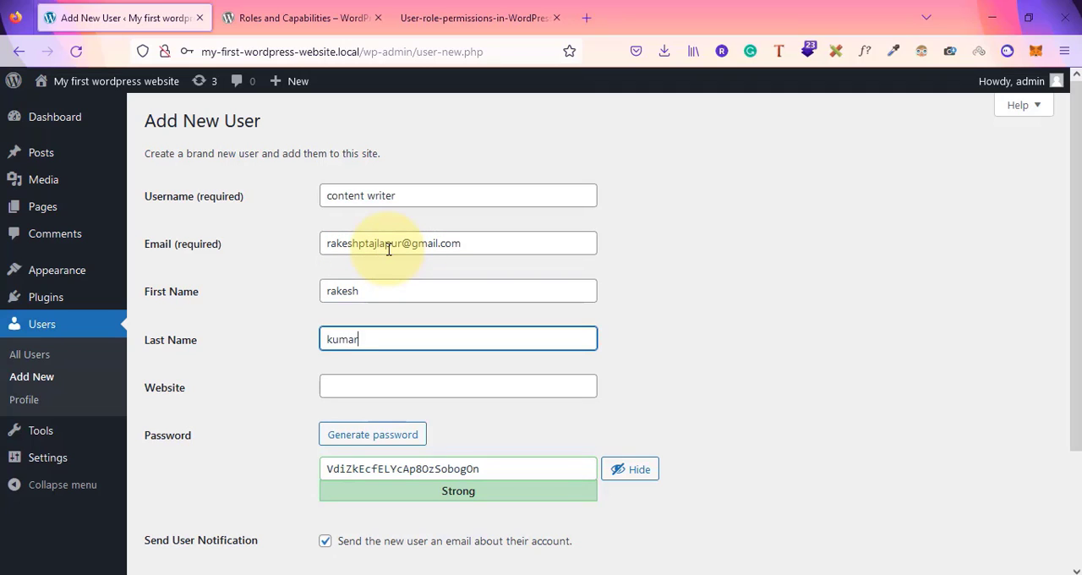
pyautogui.press('Tab')
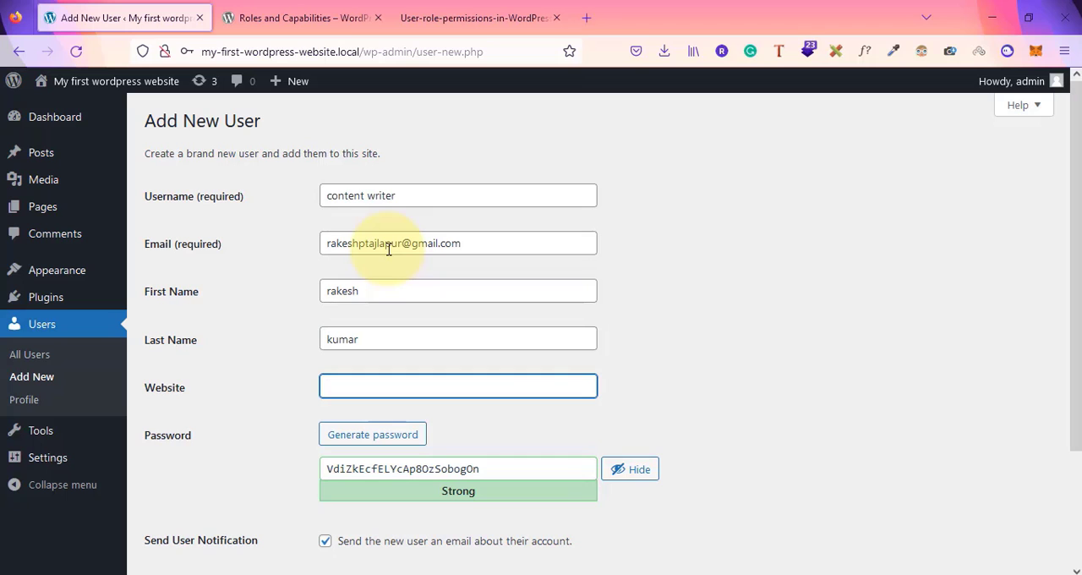
pyautogui.click(573, 409)
pyautogui.moveTo(595, 214); pyautogui.dragTo(509, 385)
pyautogui.click(605, 448)
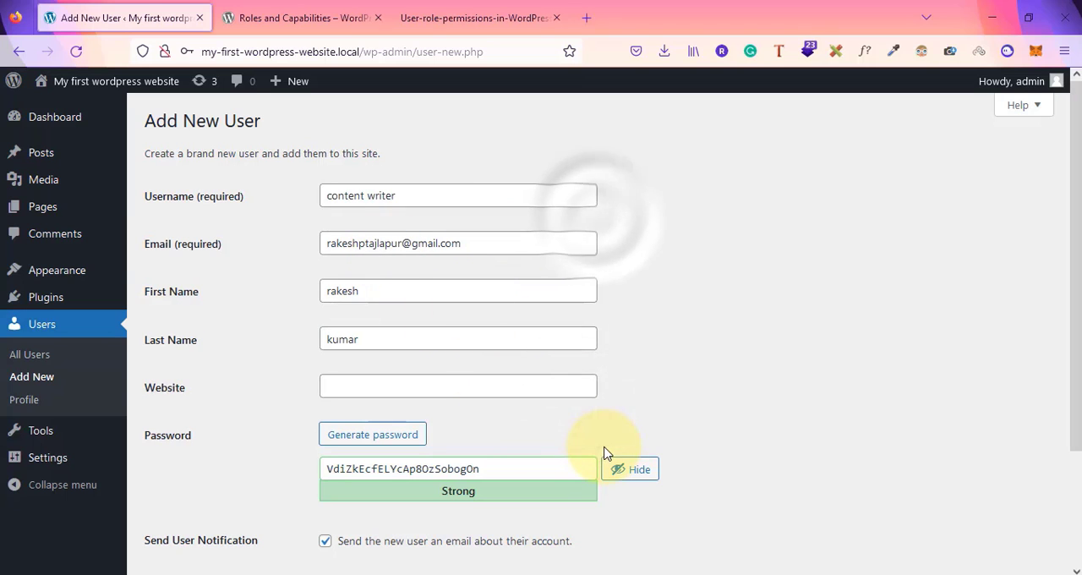
# Generate a strong password for the new user in the password field
pyautogui.click(500, 472)
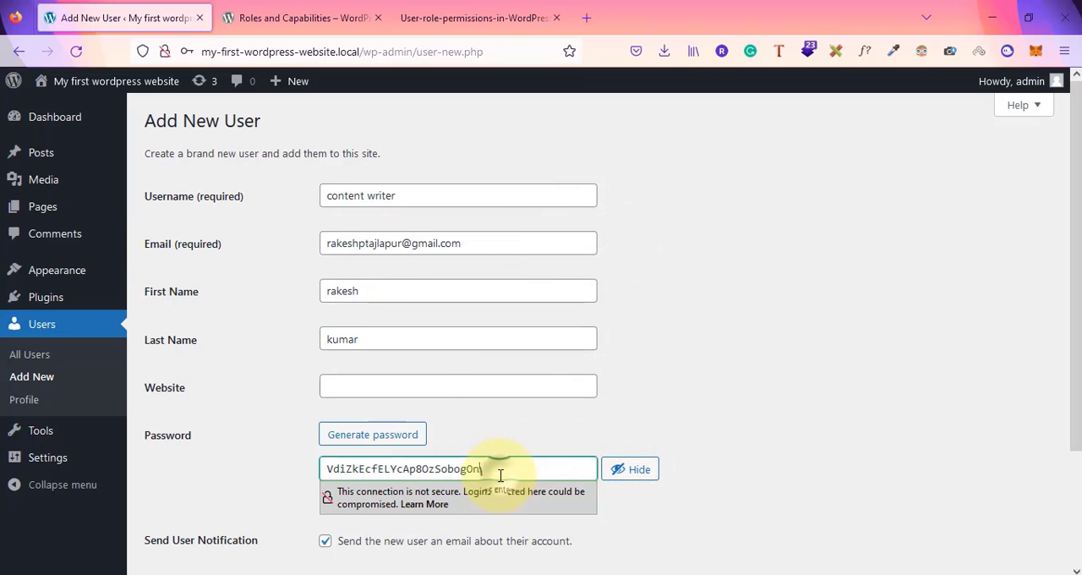
pyautogui.click(378, 445)
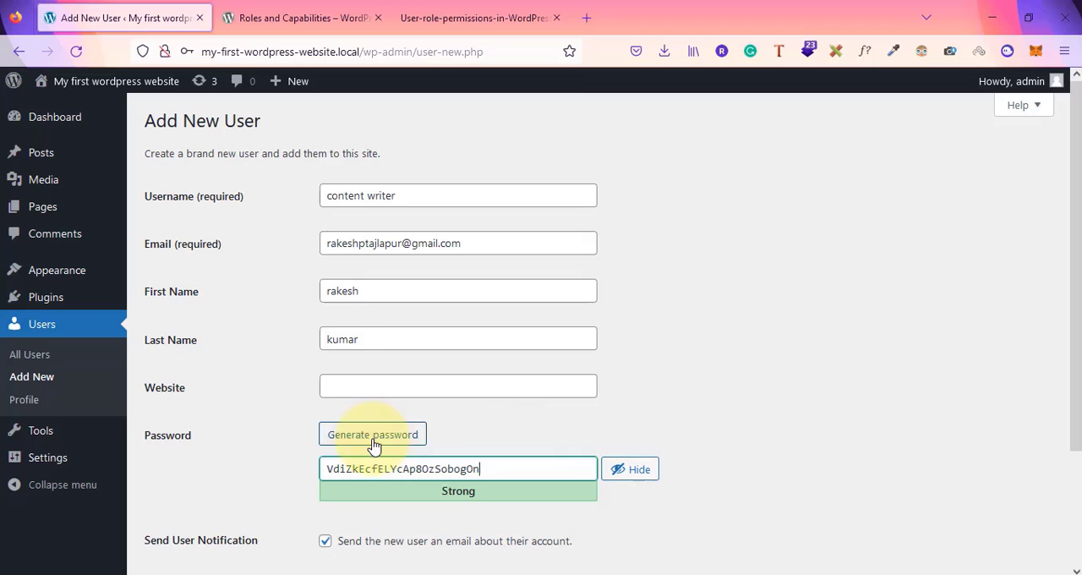
pyautogui.doubleClick(478, 470)
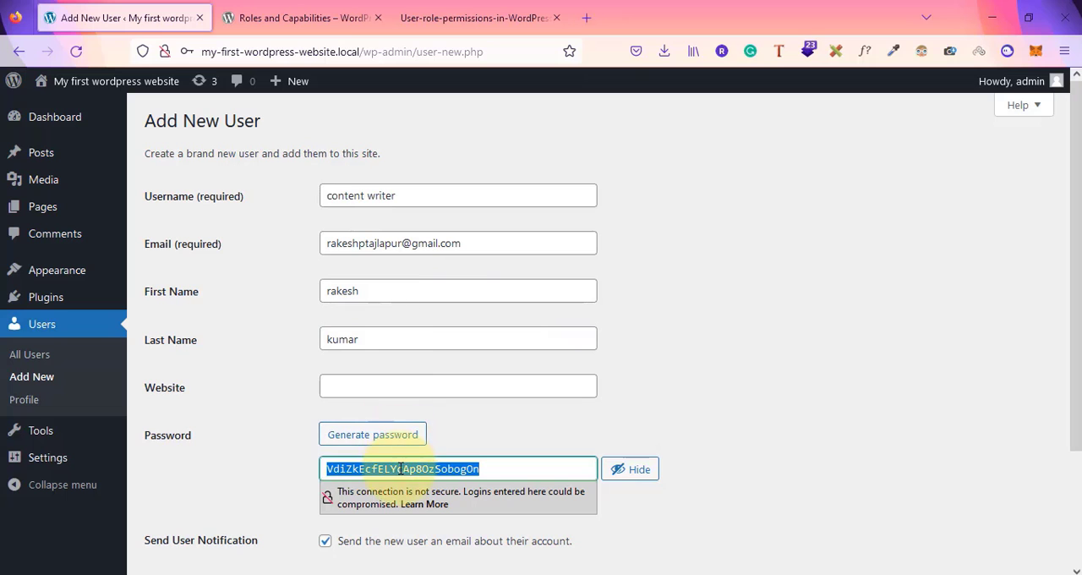
pyautogui.click(887, 421)
pyautogui.scroll(-2, 689, 296)
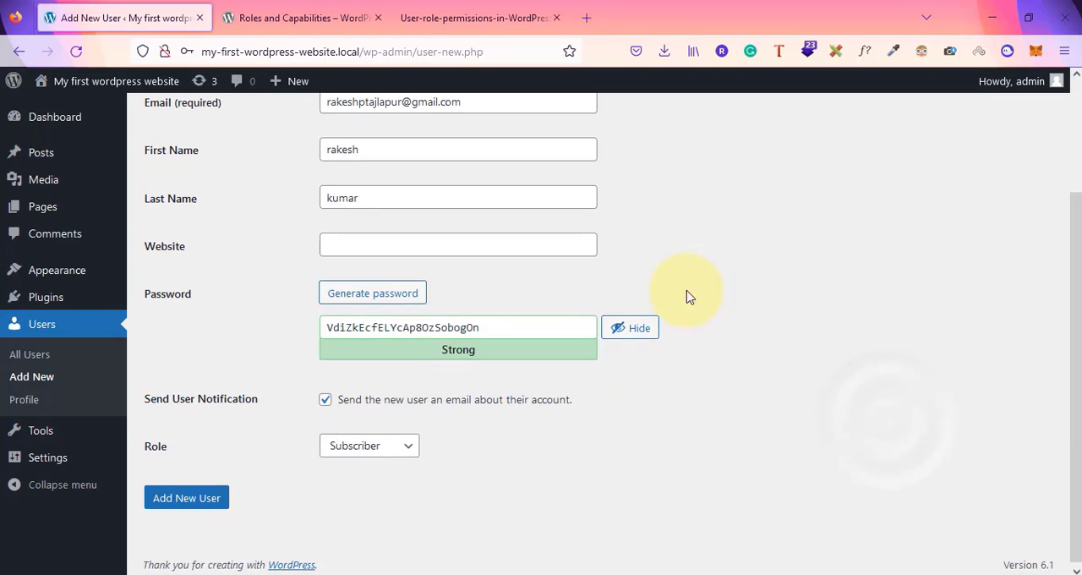
# Set the new user's role to Editor and add the new user
pyautogui.scroll(2, 689, 295)
pyautogui.moveTo(331, 248); pyautogui.dragTo(495, 261)
pyautogui.scroll(-1, 724, 359)
pyautogui.scroll(-2, 725, 359)
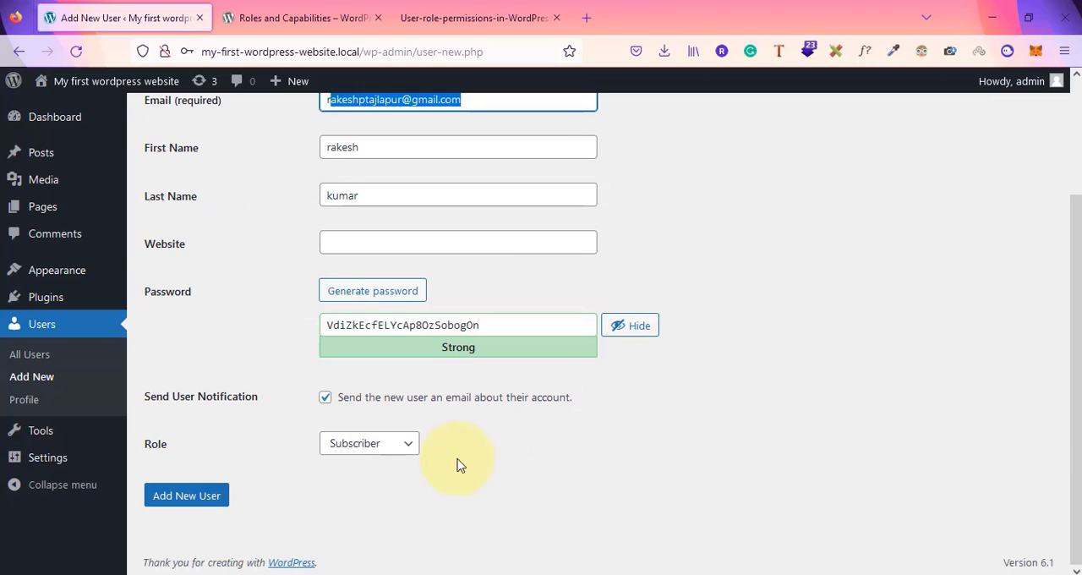
pyautogui.click(391, 454)
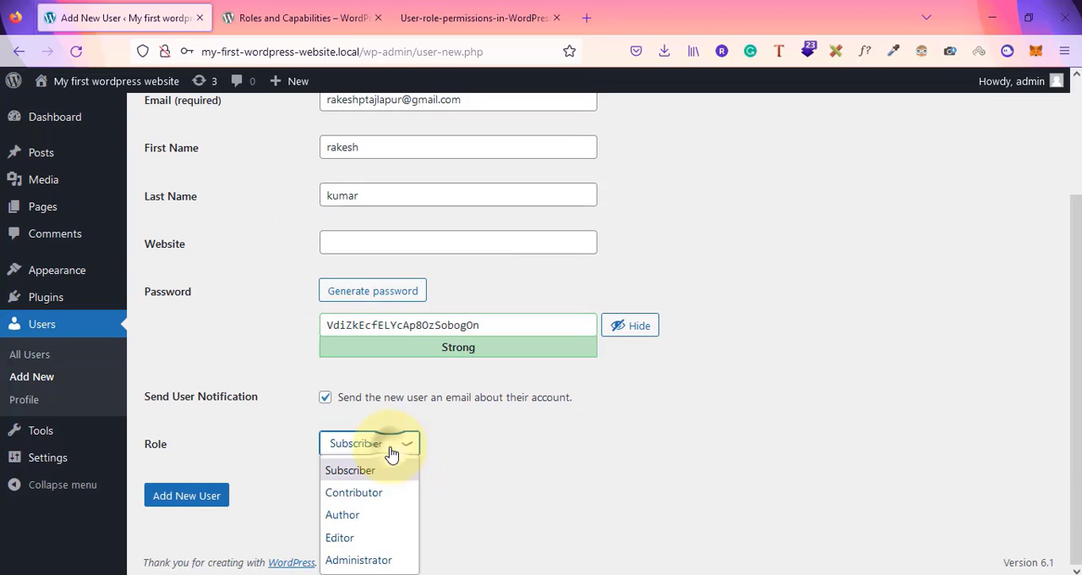
pyautogui.click(358, 542)
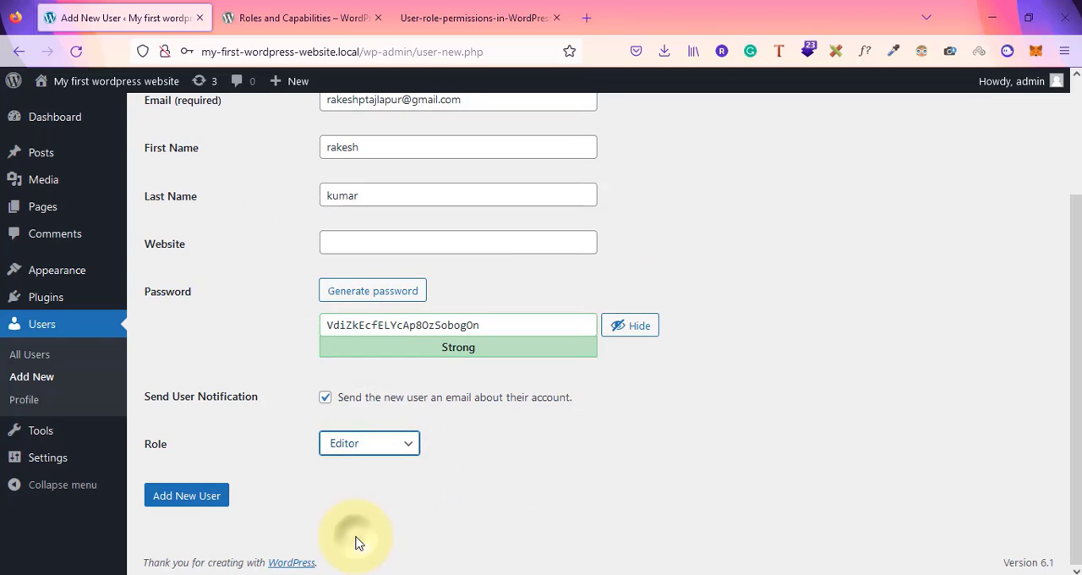
pyautogui.click(208, 498)
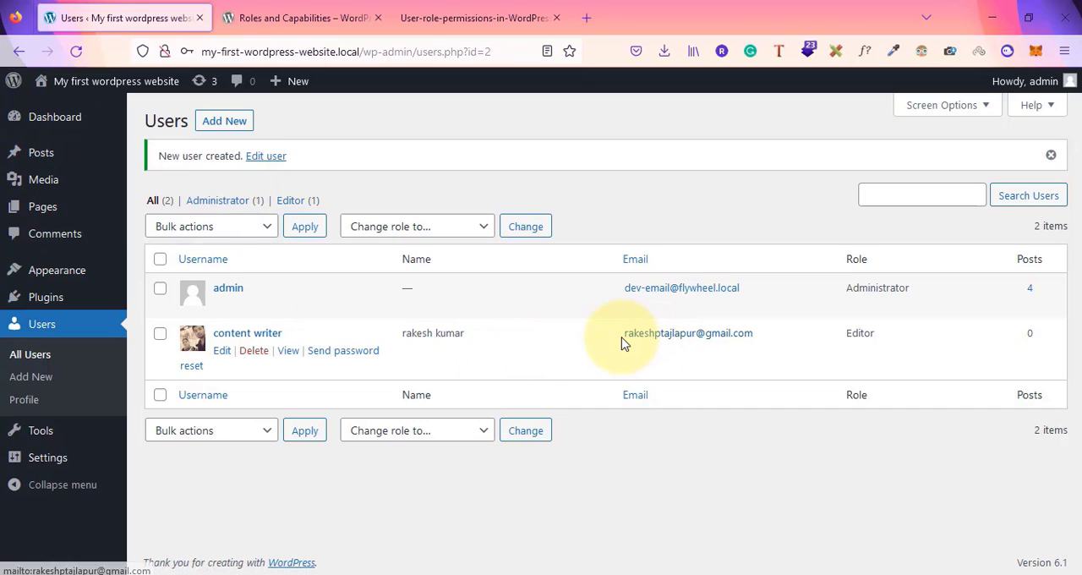
# Edit the content writer user, change its role to Contributor, update the user and return to the users list
pyautogui.moveTo(618, 342); pyautogui.dragTo(760, 340)
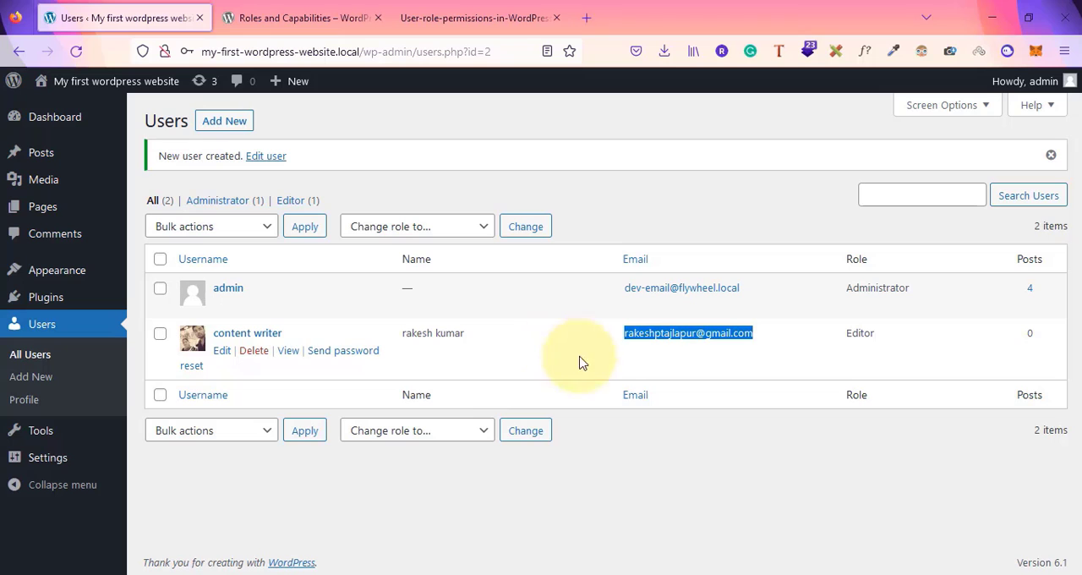
pyautogui.click(653, 440)
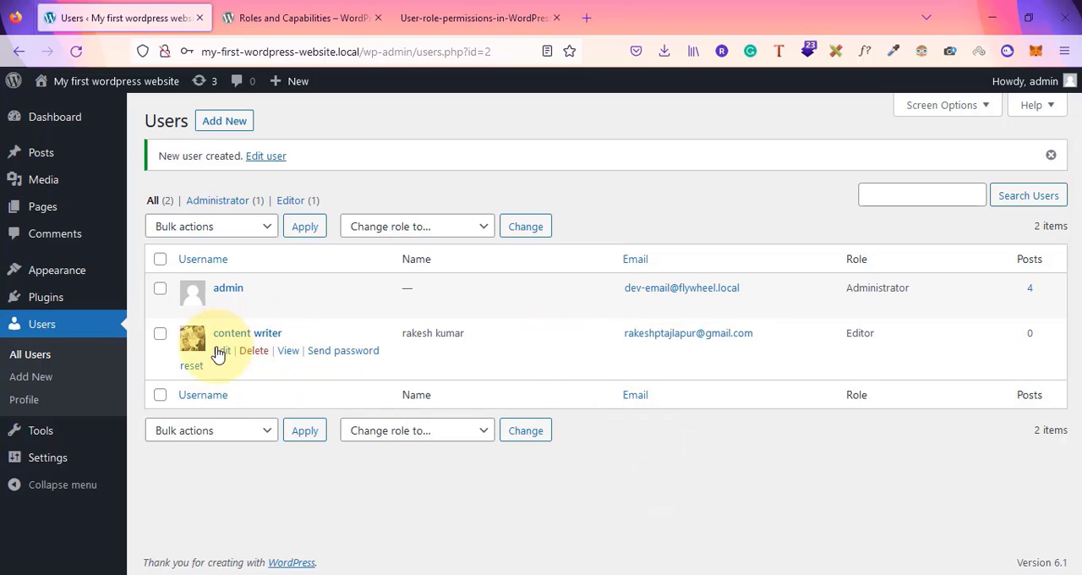
pyautogui.click(218, 352)
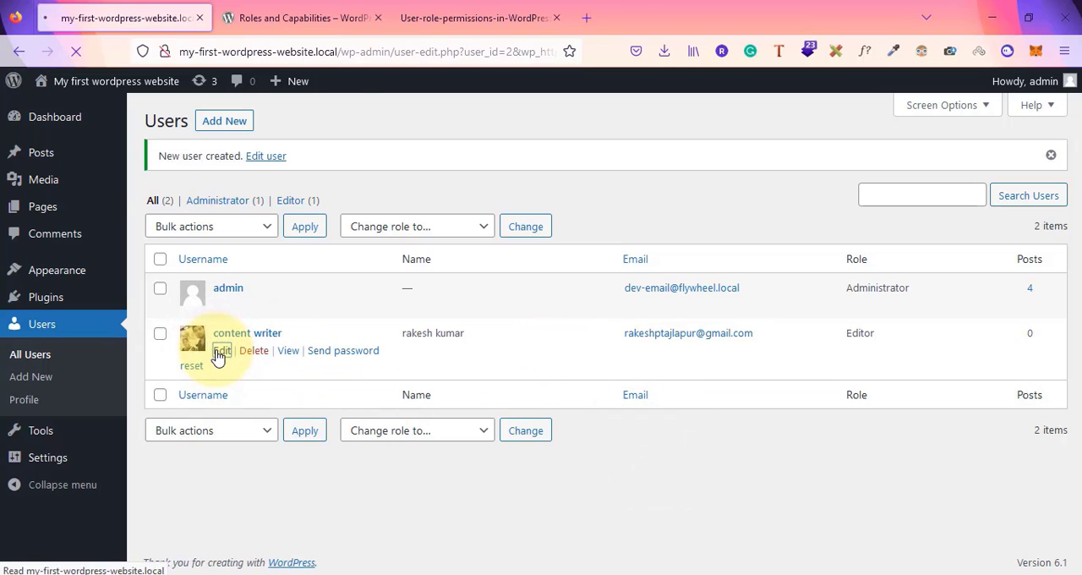
pyautogui.scroll(-4, 583, 368)
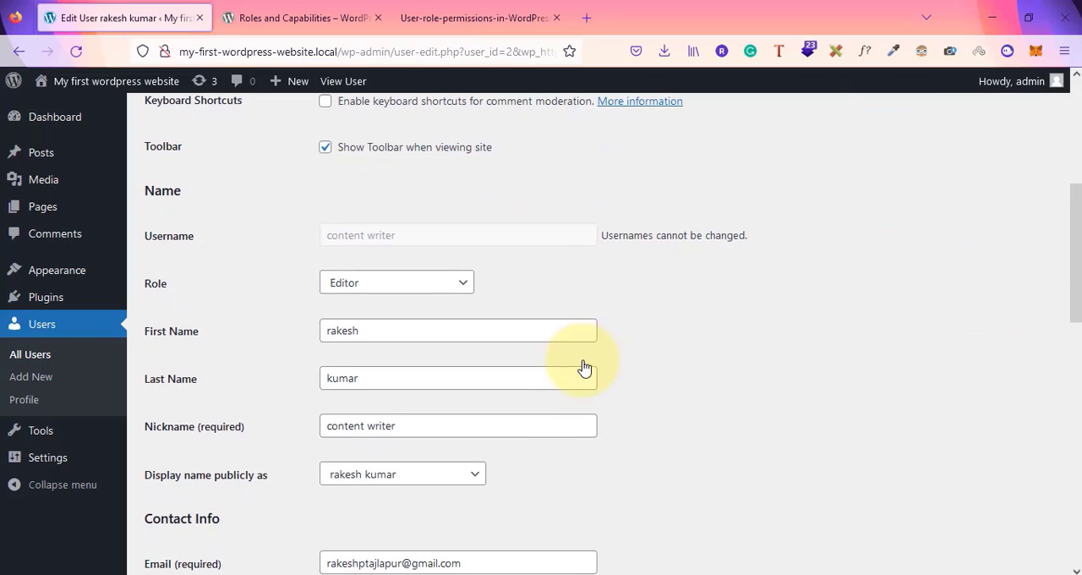
pyautogui.click(406, 261)
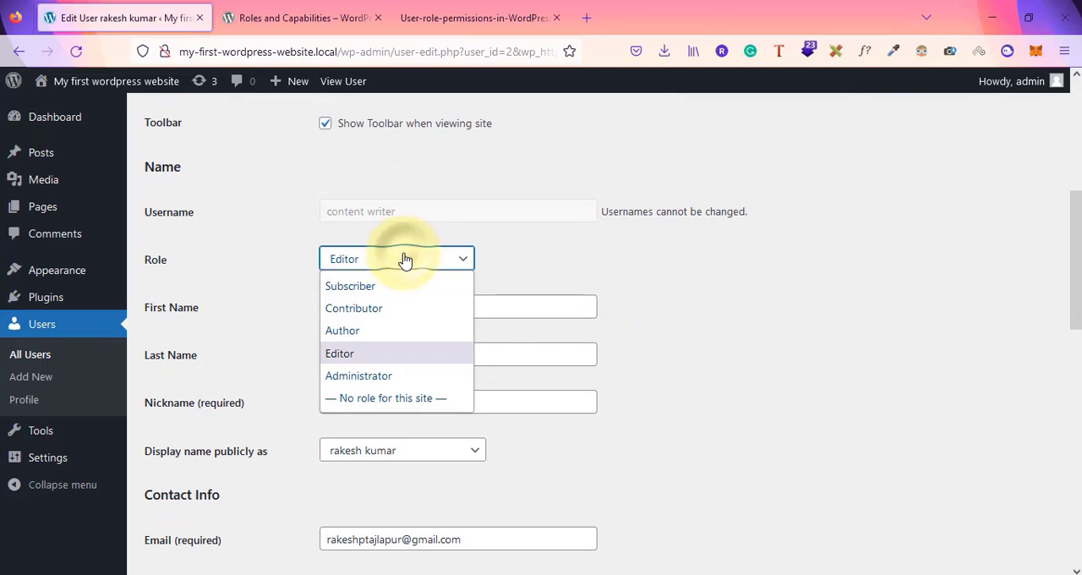
pyautogui.click(345, 306)
pyautogui.scroll(-10, 686, 326)
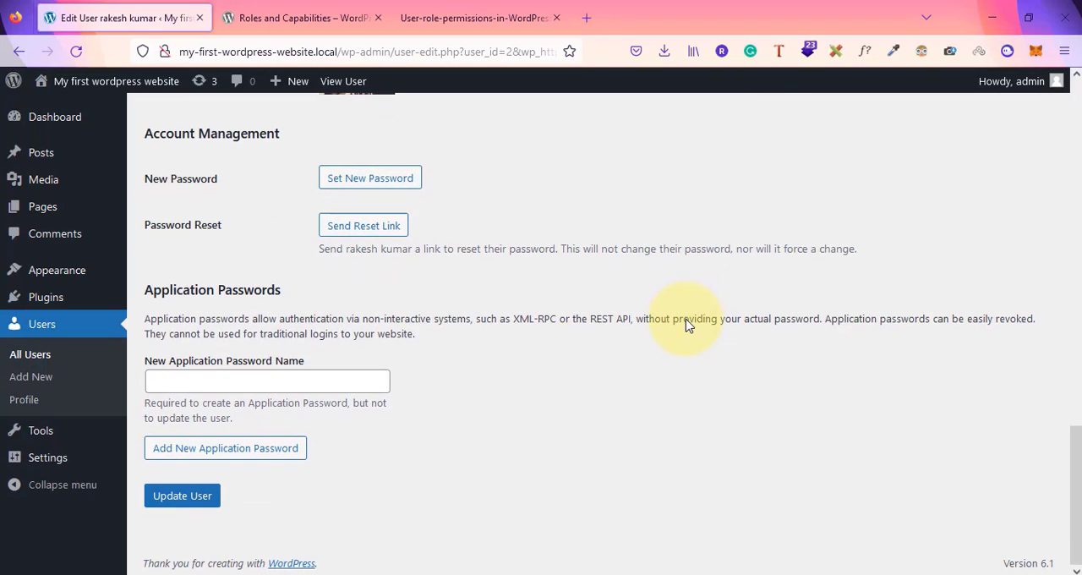
pyautogui.click(173, 504)
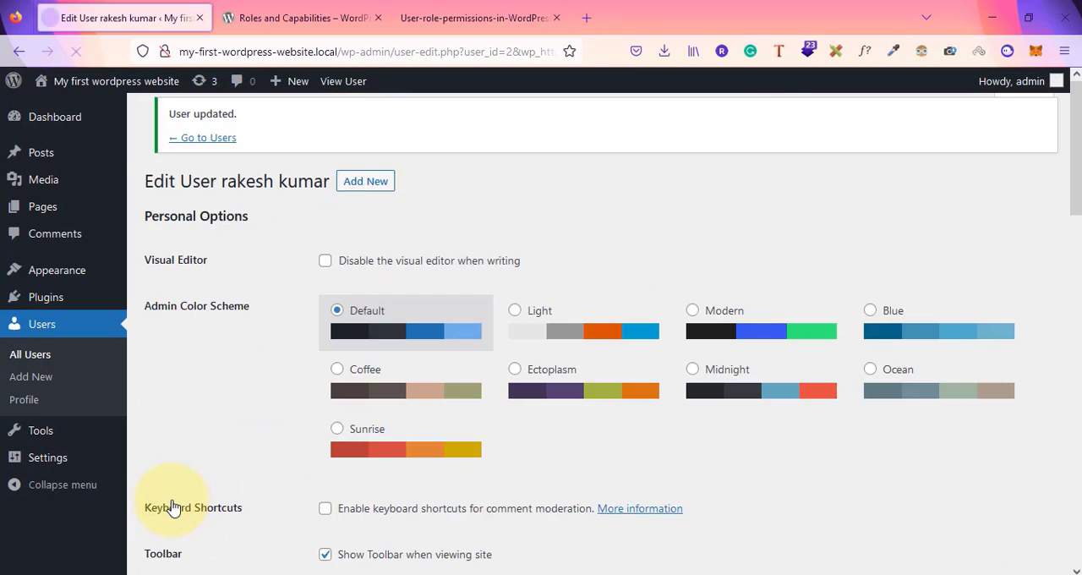
pyautogui.click(193, 181)
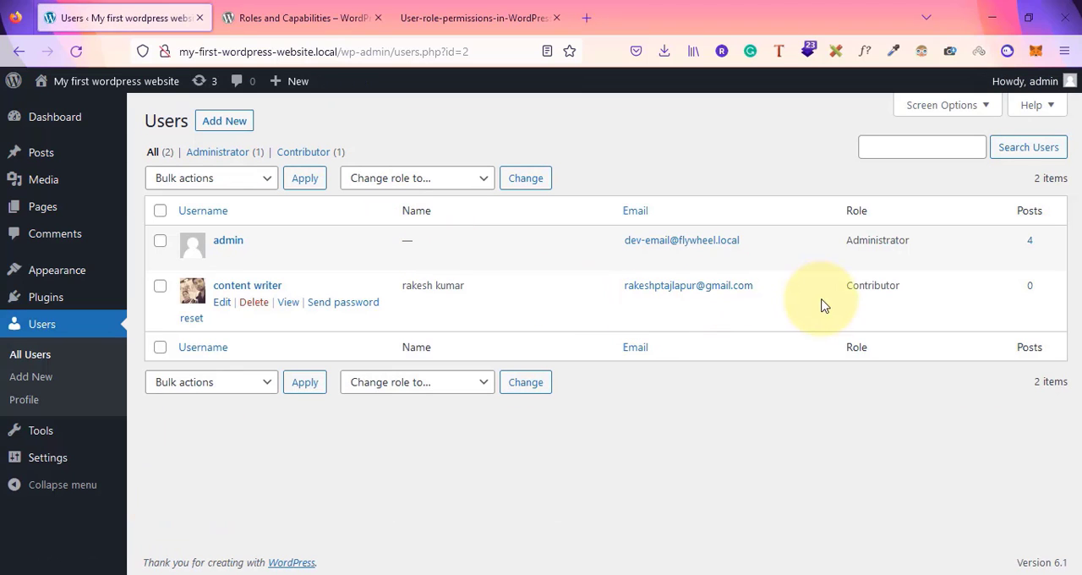
# Compare the content writer's role in the users list against the capability chart
pyautogui.moveTo(843, 287); pyautogui.dragTo(899, 287)
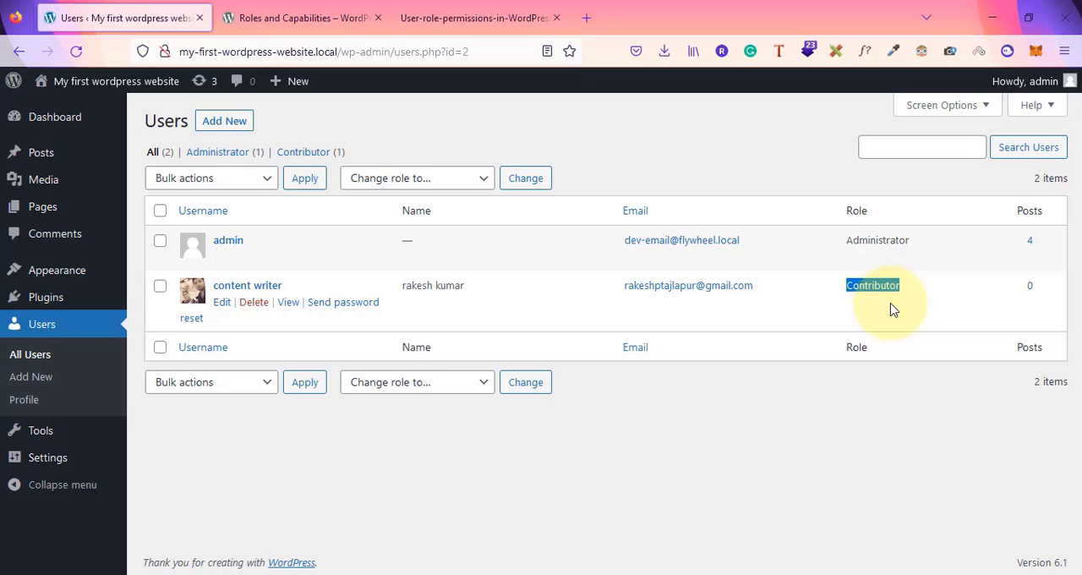
pyautogui.moveTo(759, 289); pyautogui.dragTo(603, 290)
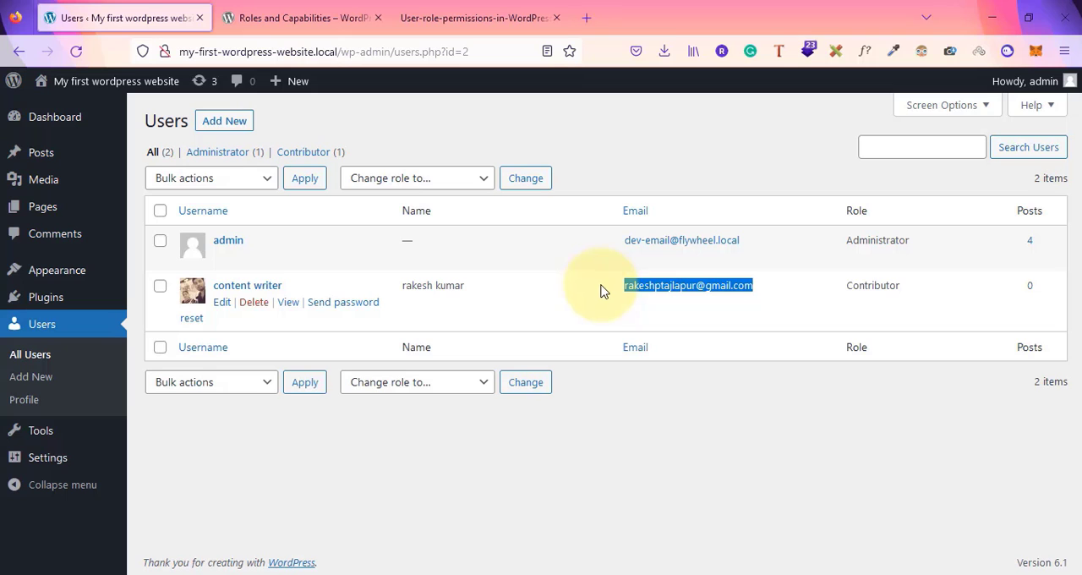
pyautogui.click(478, 14)
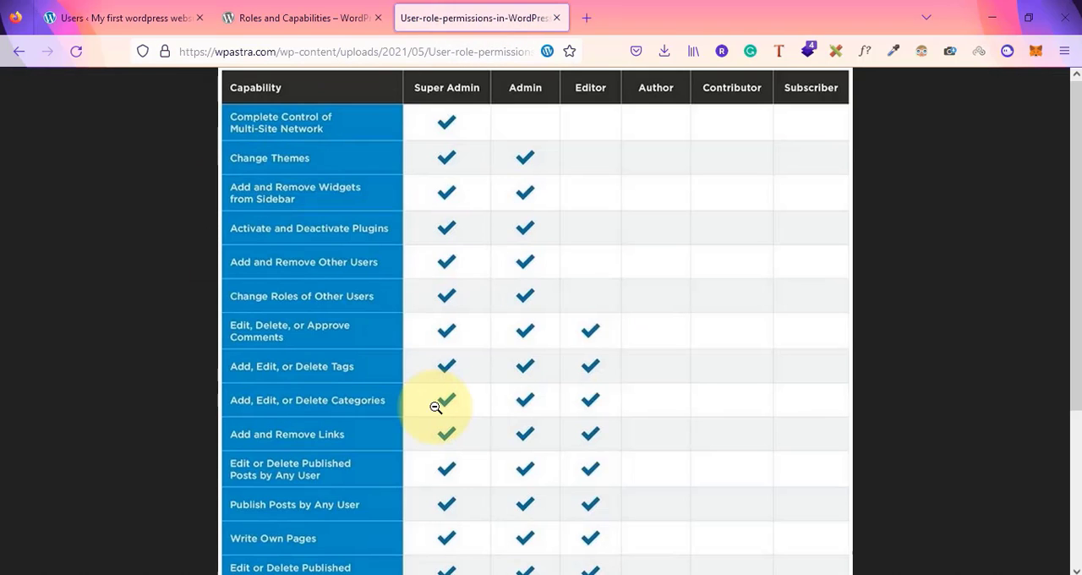
pyautogui.scroll(-3, 434, 406)
pyautogui.scroll(3, 438, 402)
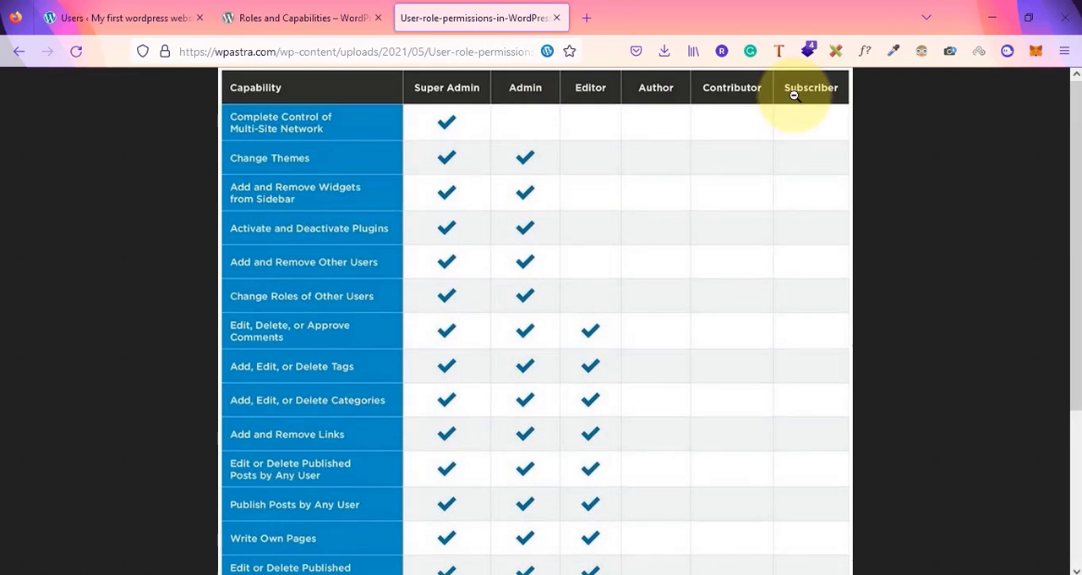
# Delete the content writer user from the users list
pyautogui.click(50, 15)
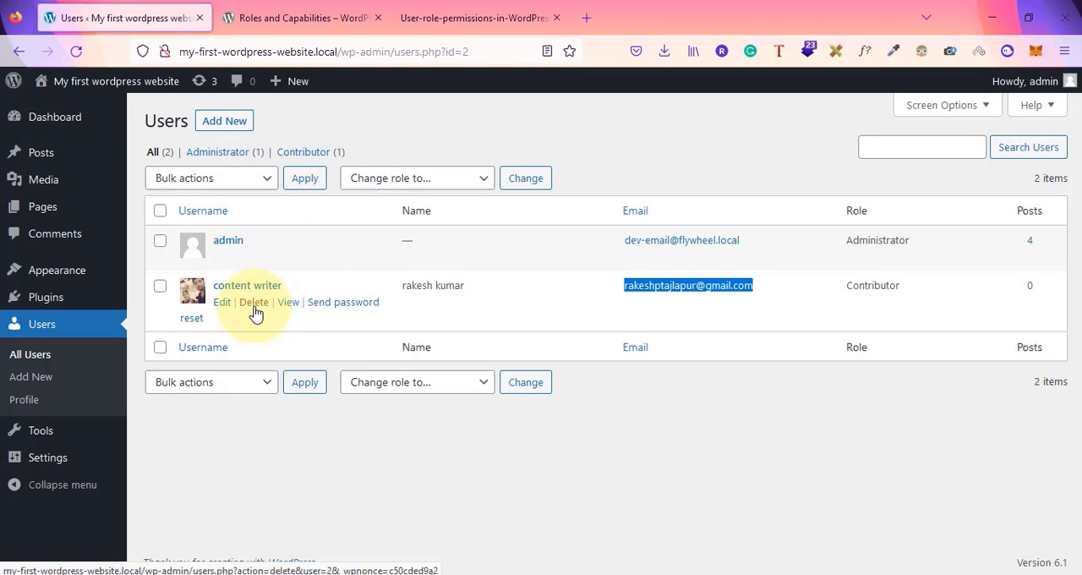
pyautogui.click(254, 307)
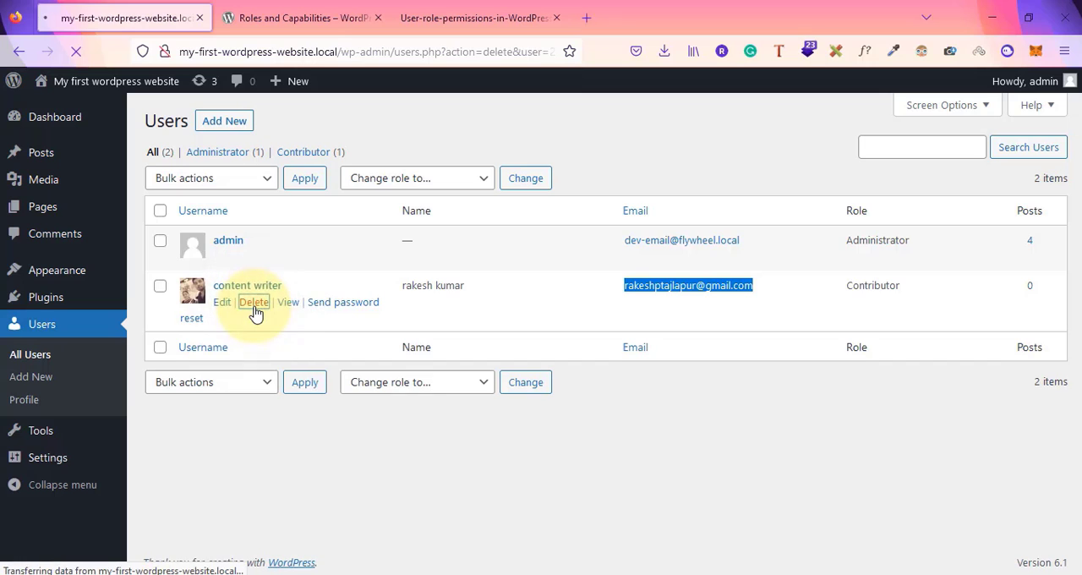
pyautogui.click(188, 222)
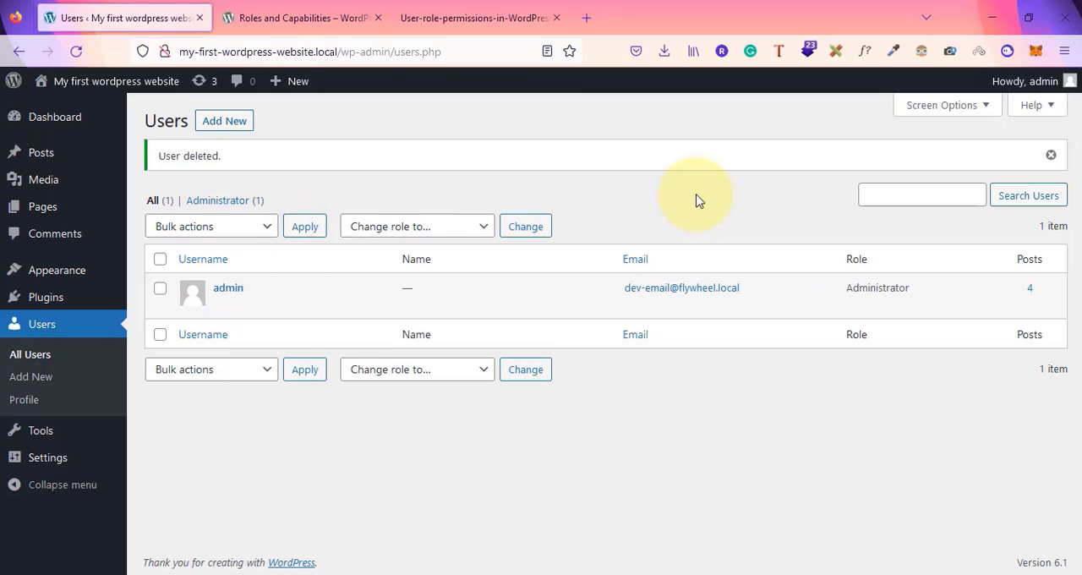
# Review the capability chart and the Roles and Capabilities article again
pyautogui.click(414, 10)
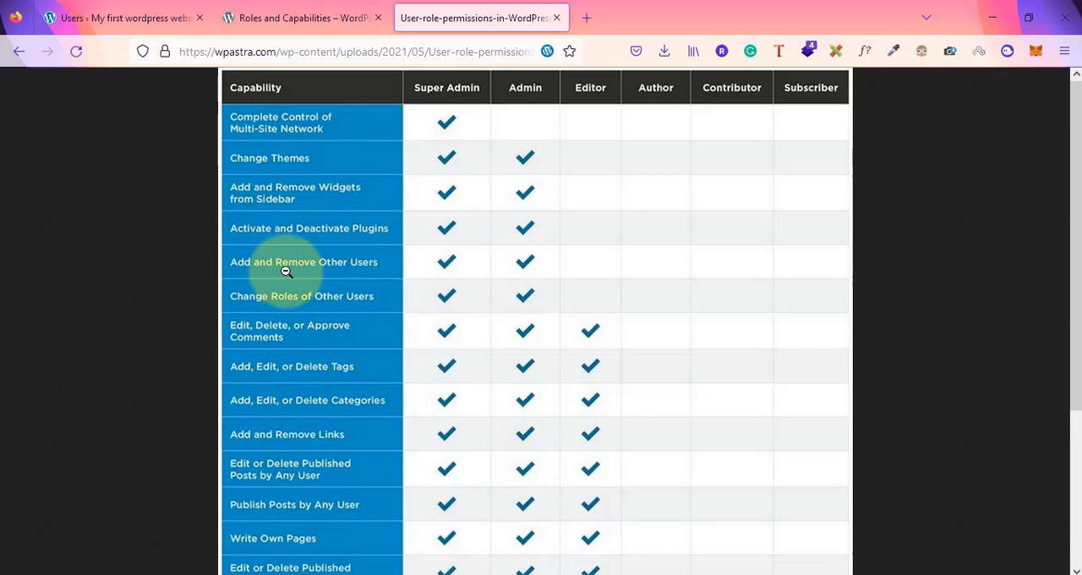
pyautogui.click(116, 7)
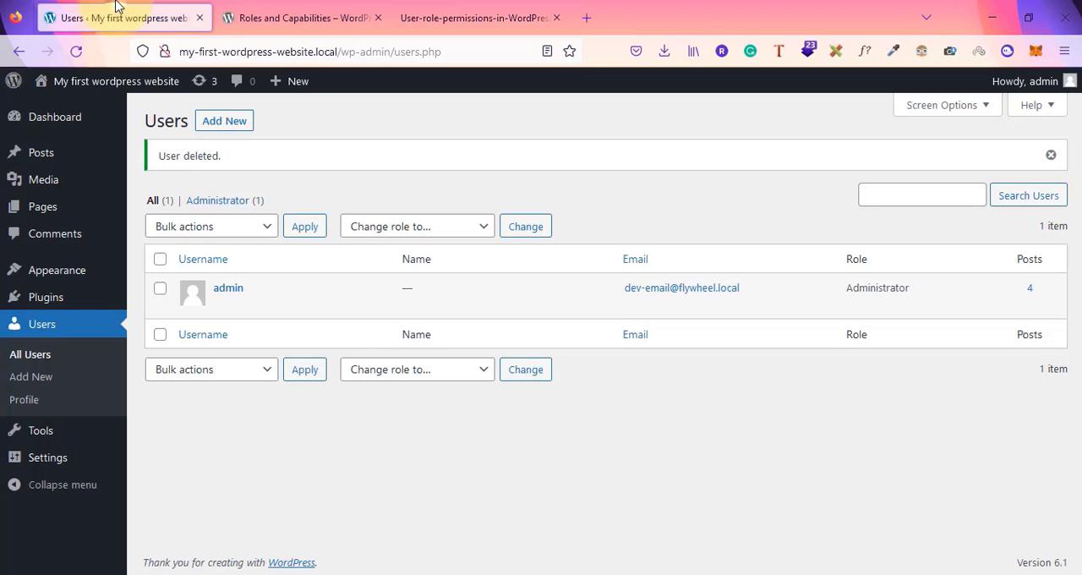
pyautogui.click(252, 10)
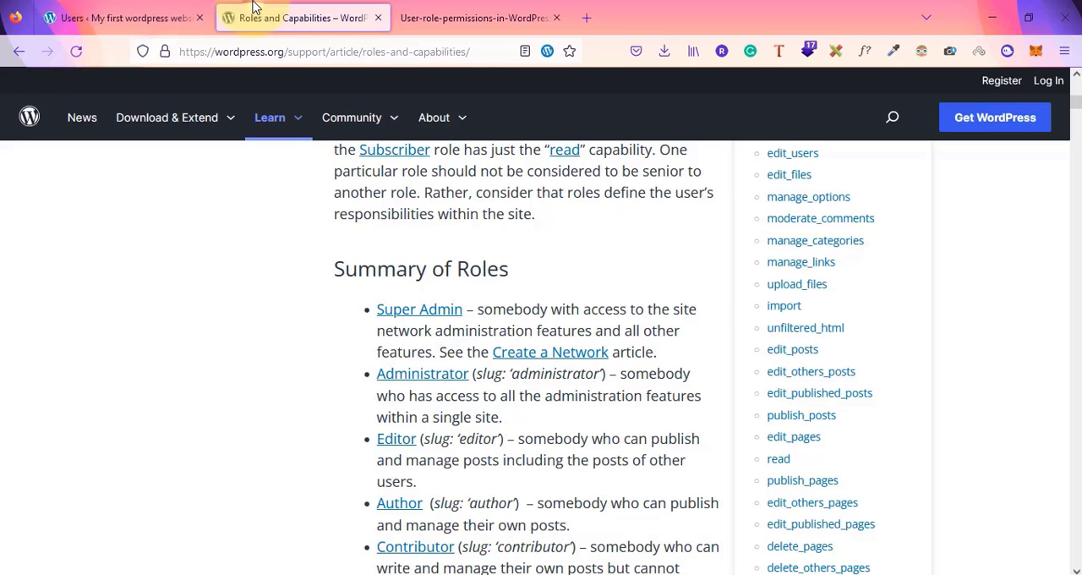
pyautogui.click(127, 16)
pyautogui.click(483, 7)
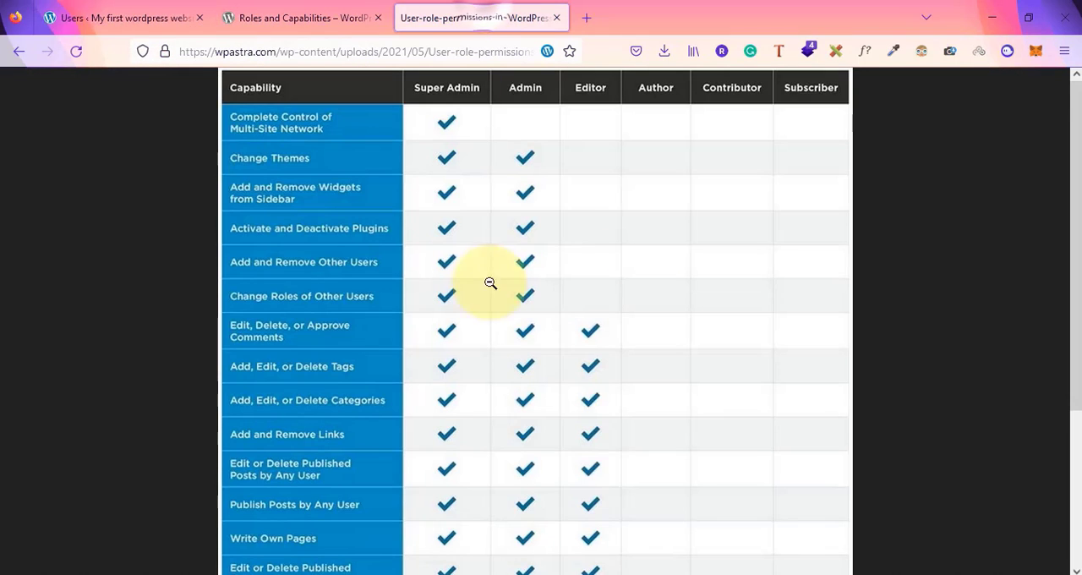
pyautogui.click(556, 267)
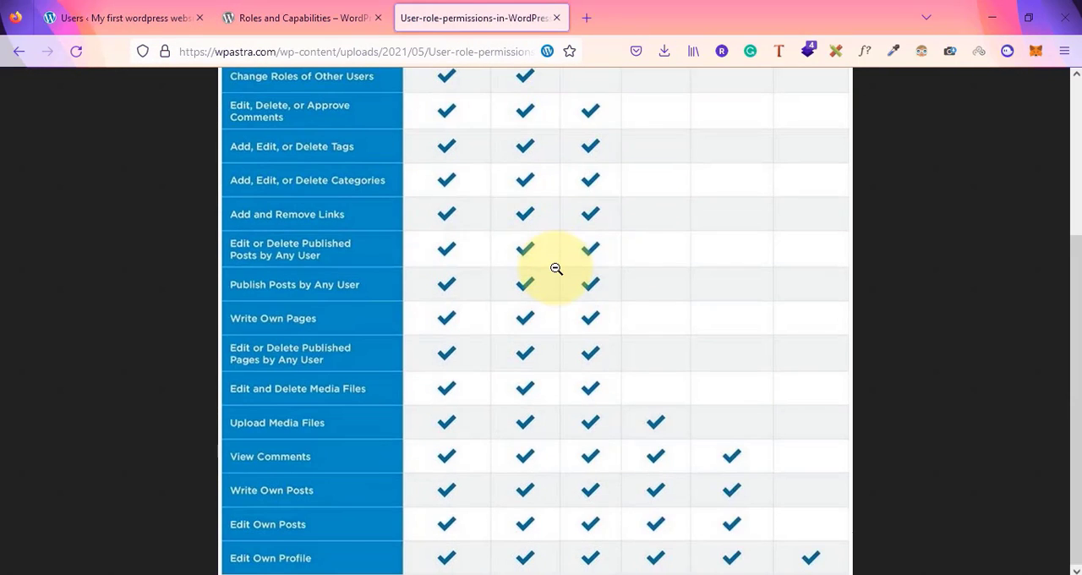
pyautogui.scroll(3, 556, 267)
pyautogui.scroll(-3, 556, 268)
pyautogui.scroll(3, 556, 268)
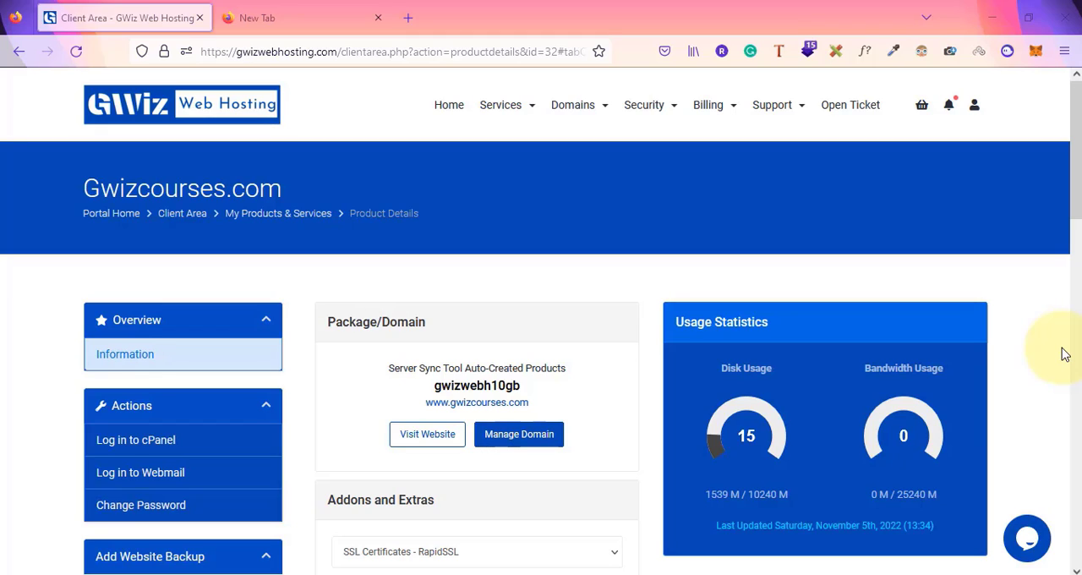
# Open gwizcourses.com in a new browser tab
pyautogui.click(325, 7)
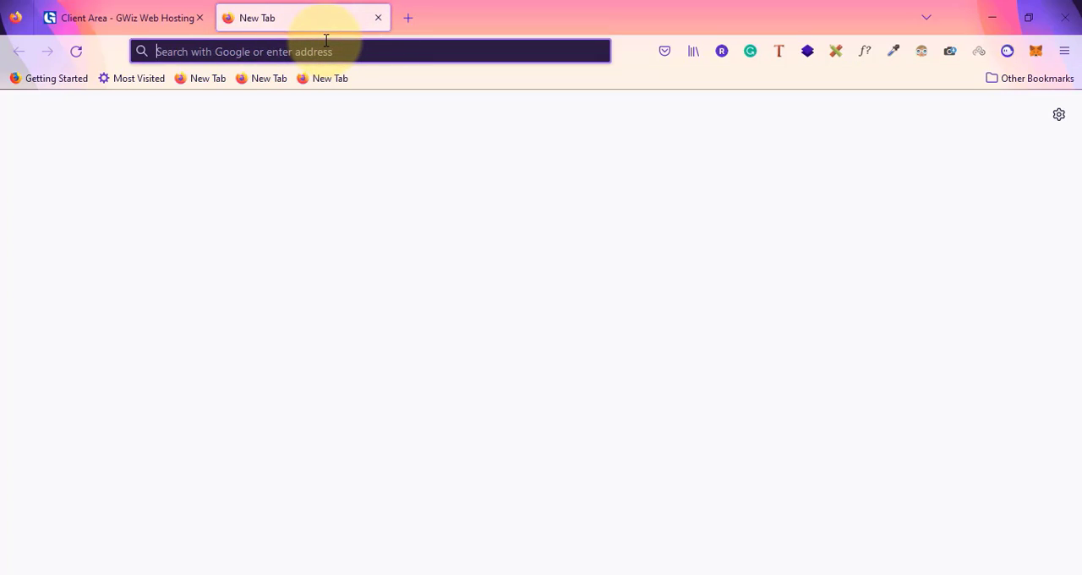
pyautogui.write('gwiz')
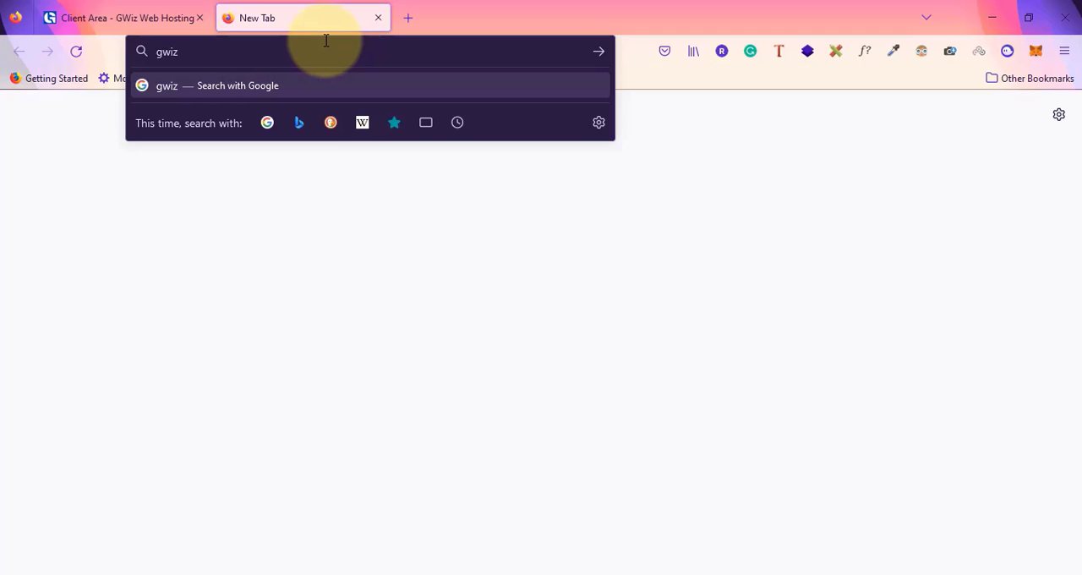
pyautogui.write('courses.com')
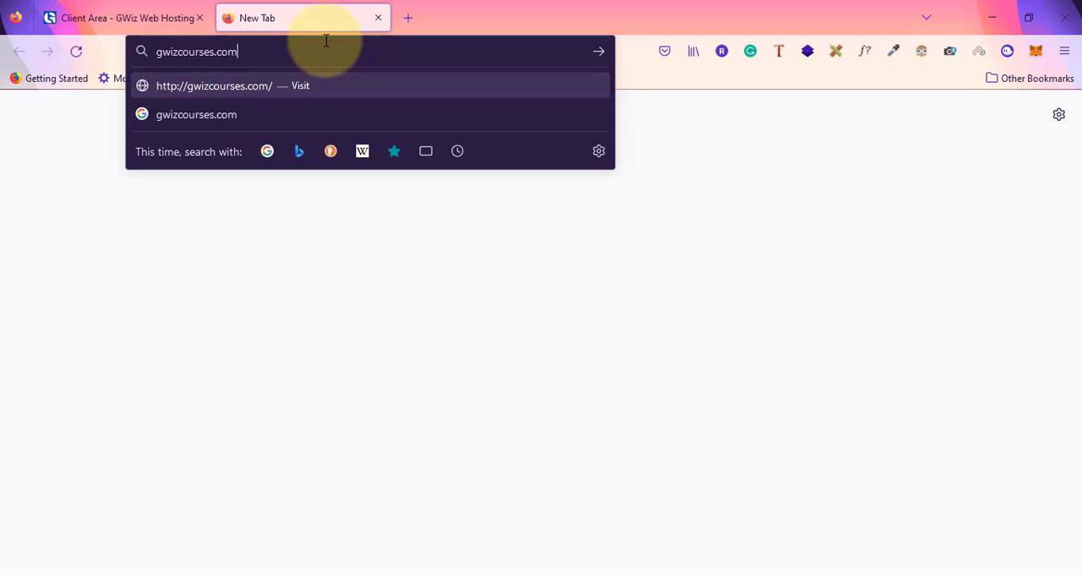
pyautogui.press('Return')
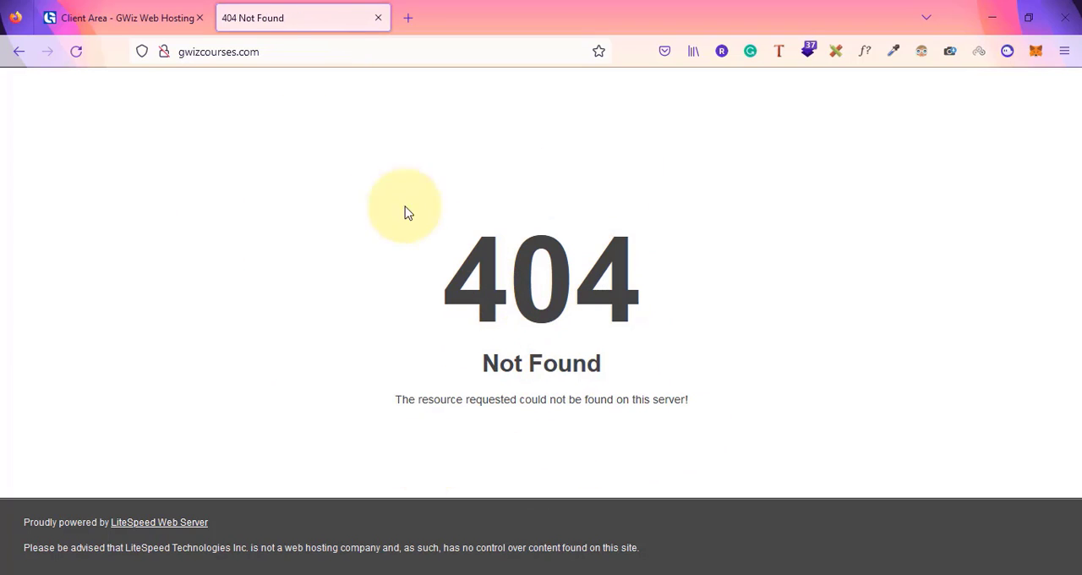
# Switch to Notepad by opening it from the Run dialog
pyautogui.click(267, 48)
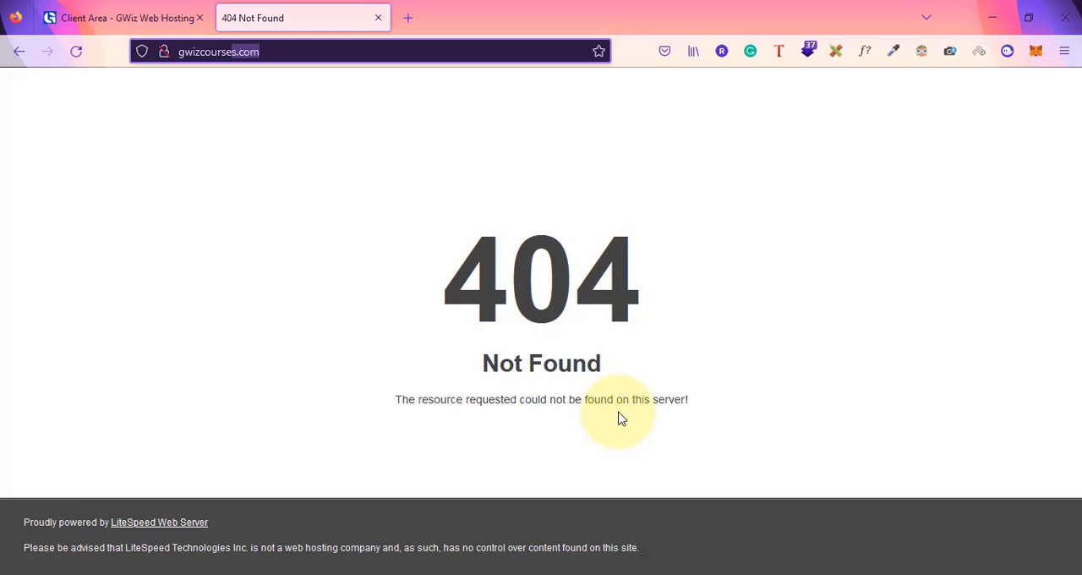
pyautogui.press('super+r')
pyautogui.press('Return')
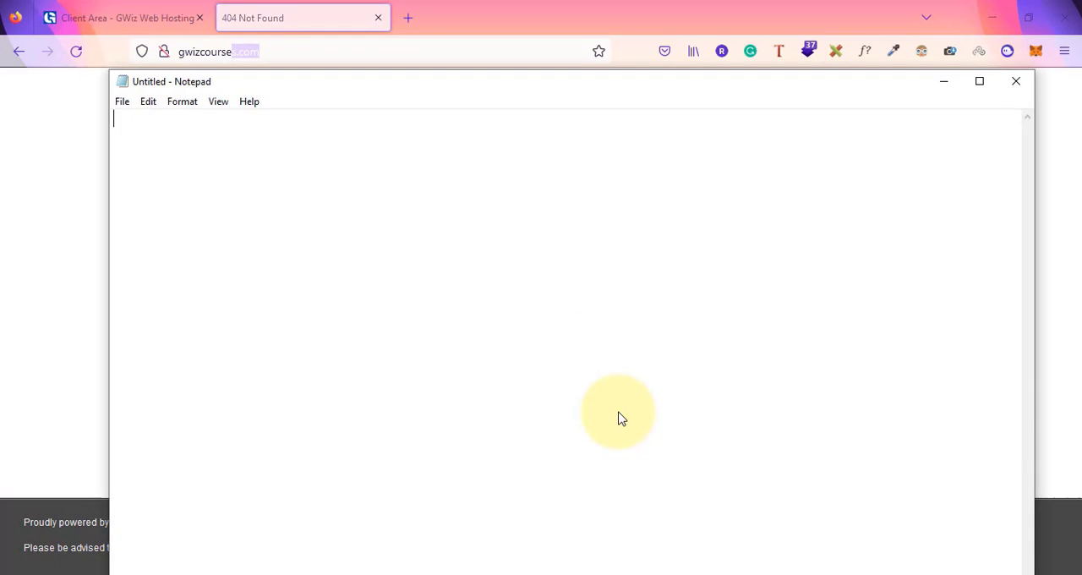
# Write two note lines: "domain gwizcourses.com" and "webhosting"
pyautogui.write('domain')
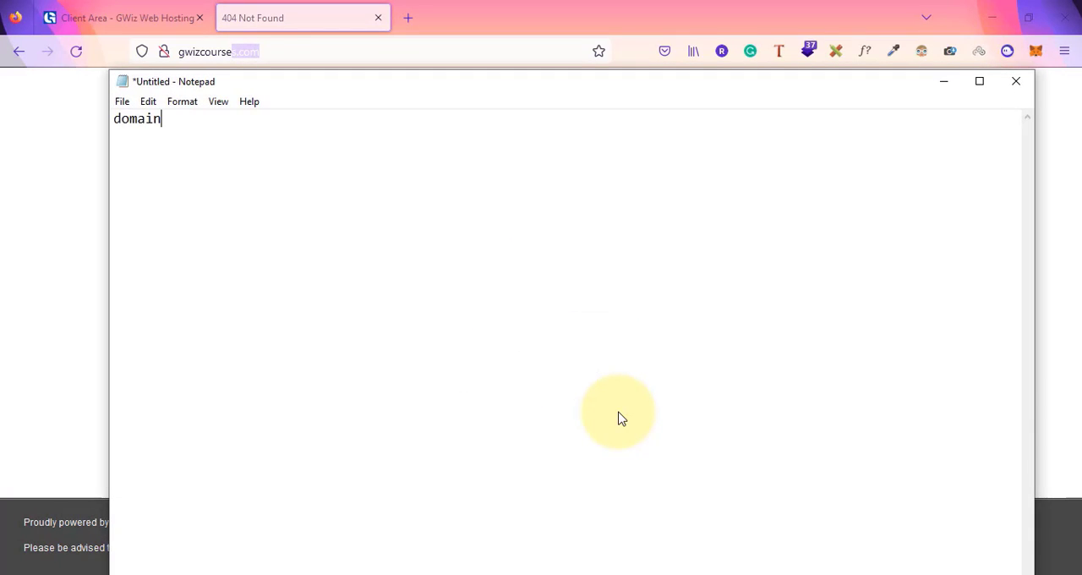
pyautogui.press('Return')
pyautogui.write('webhosting')
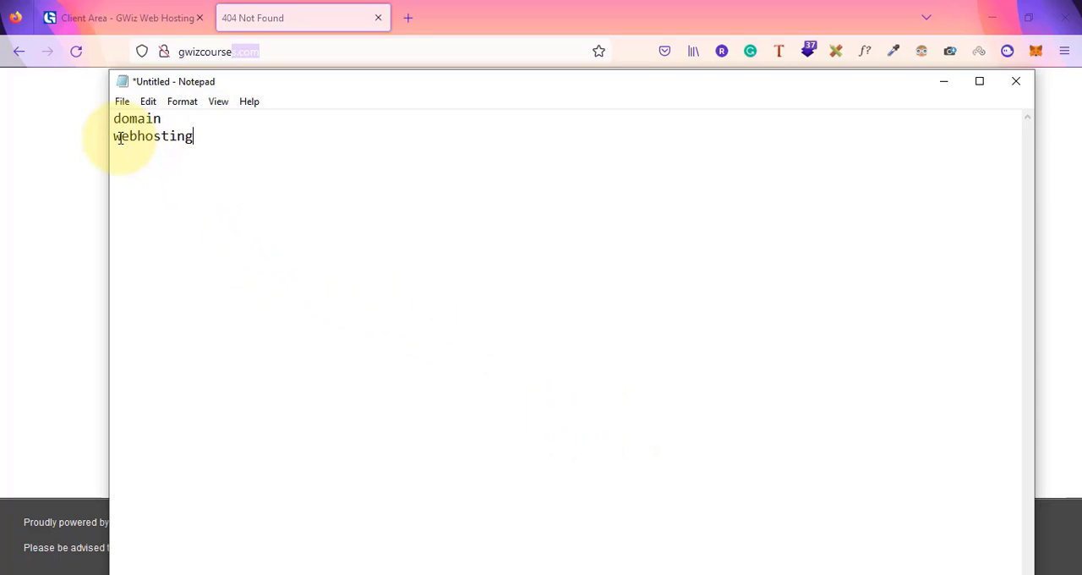
pyautogui.moveTo(112, 135); pyautogui.dragTo(194, 137)
pyautogui.click(186, 118)
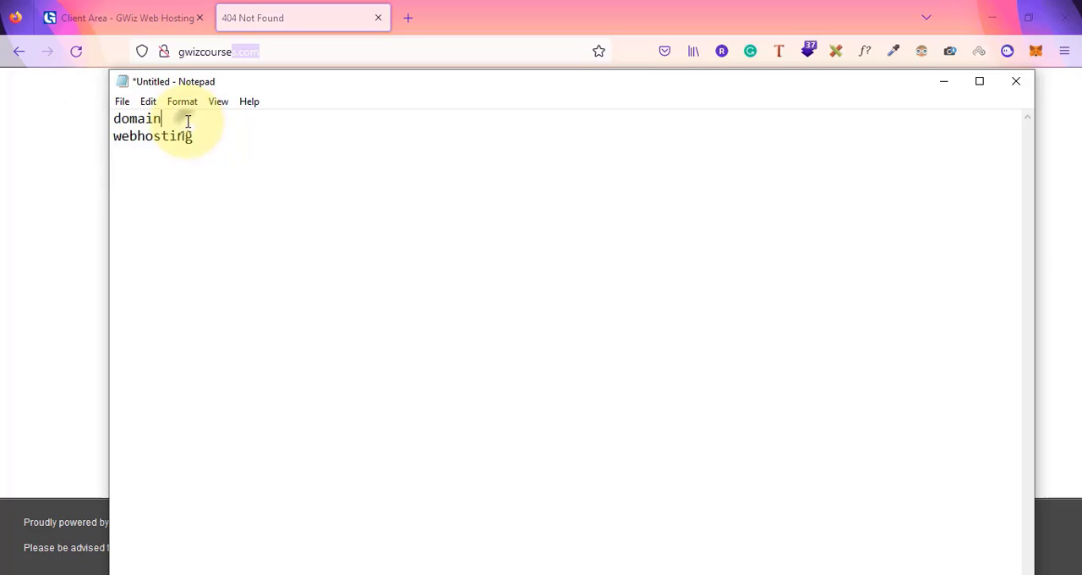
pyautogui.write('gwizcourses.com')
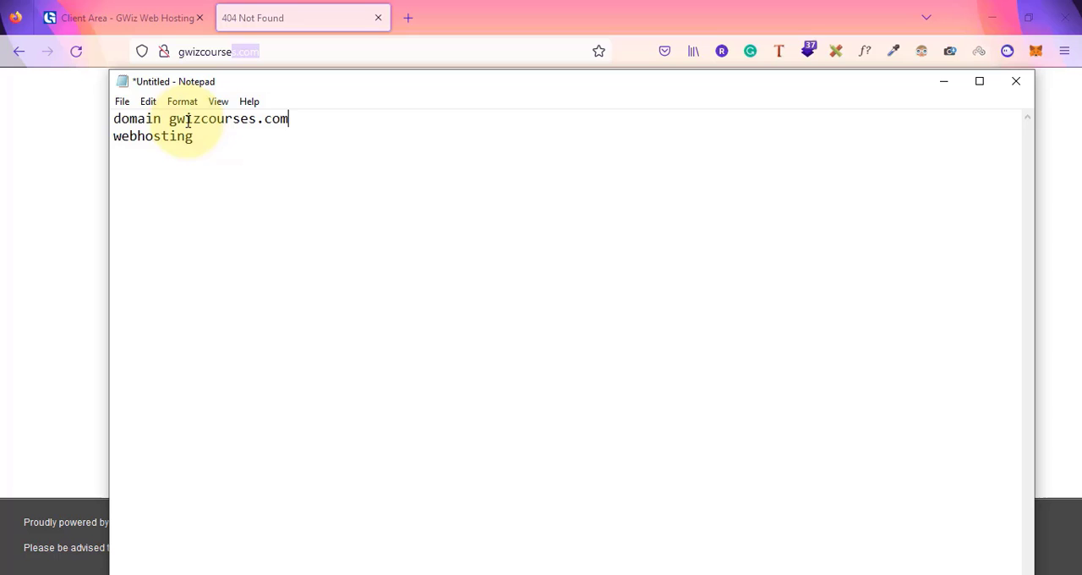
pyautogui.press('Down')
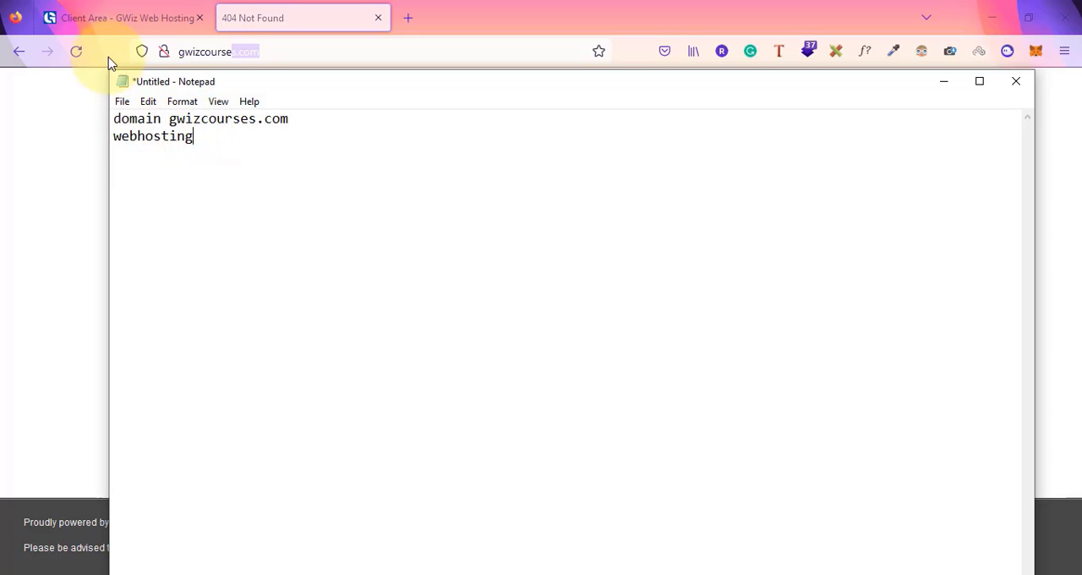
# Compare the hosting client area tab with the gwizcourses.com tab, then return to the notes
pyautogui.click(104, 7)
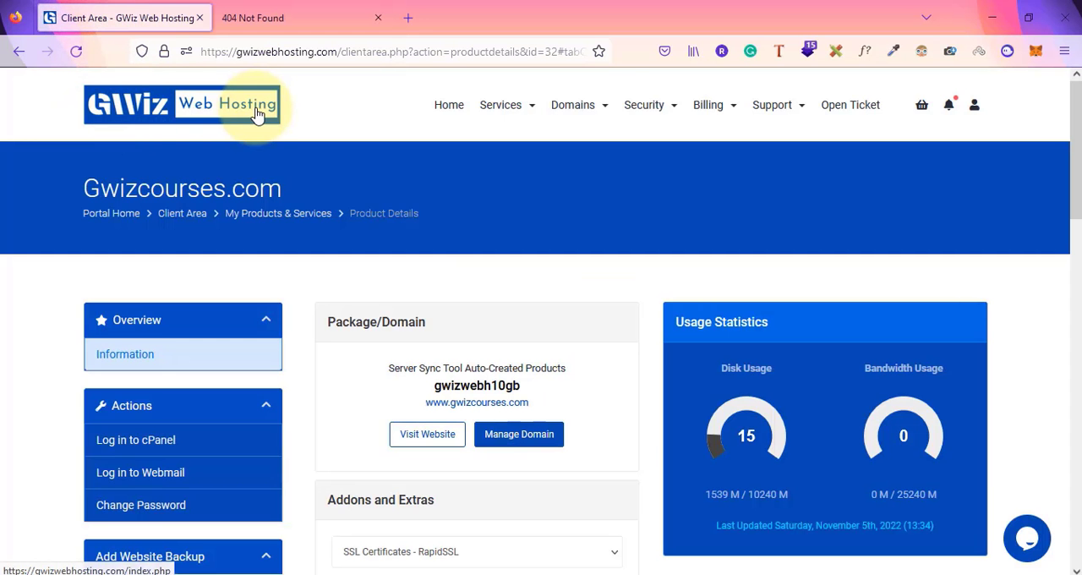
pyautogui.click(276, 12)
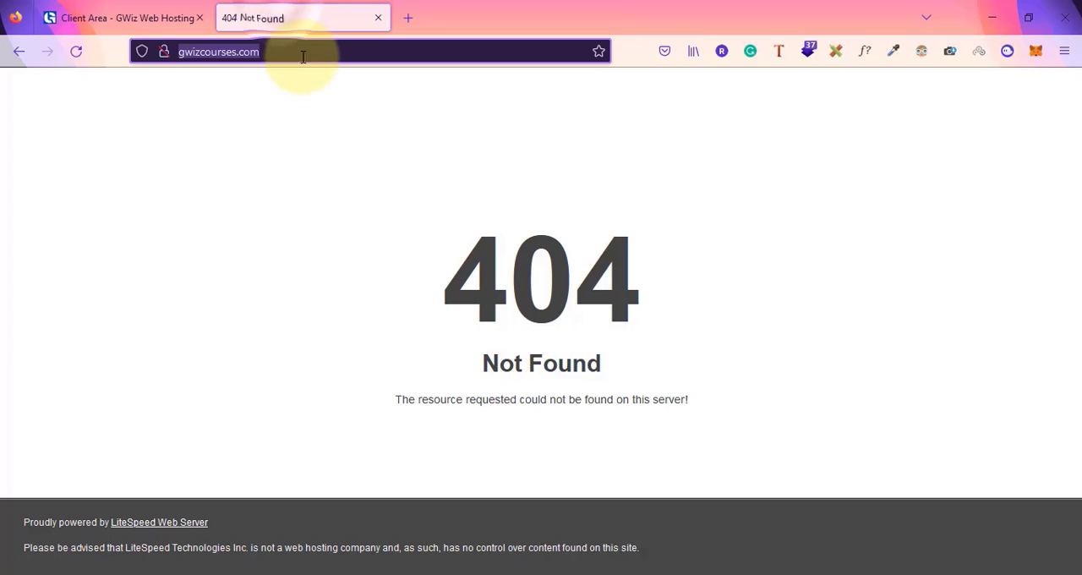
pyautogui.click(123, 7)
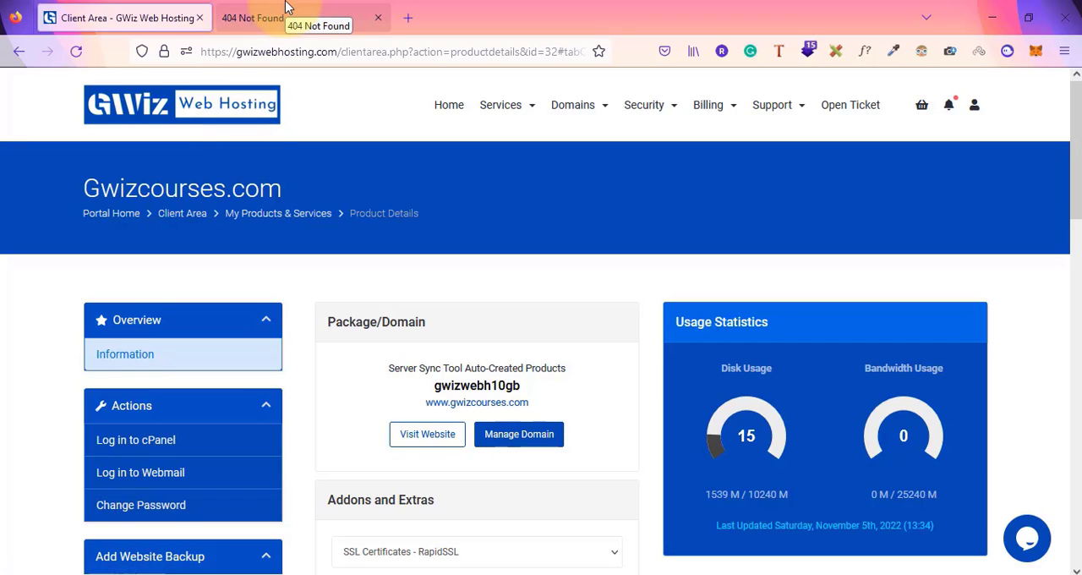
pyautogui.press('Tab')
pyautogui.hotkey('alt', 'Tab')
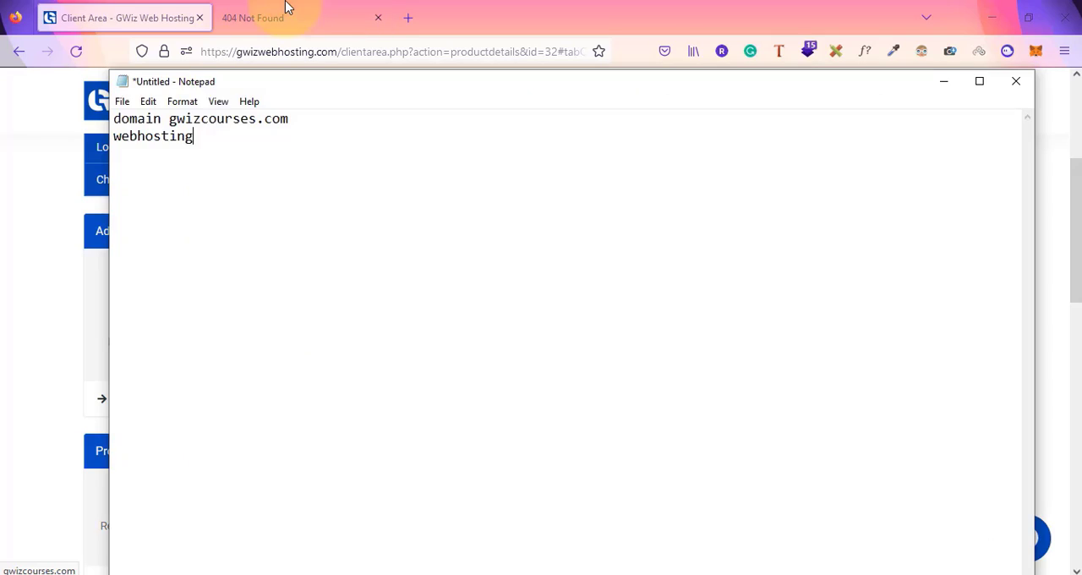
# Add colons after the domain and webhosting labels in the notes
pyautogui.click(170, 118)
pyautogui.write(':')
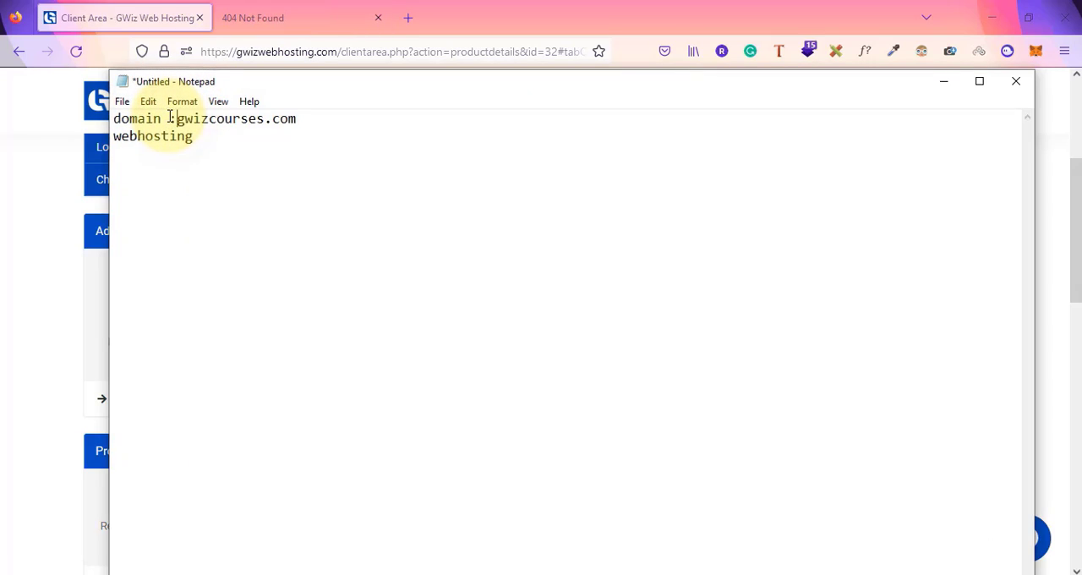
pyautogui.click(200, 140)
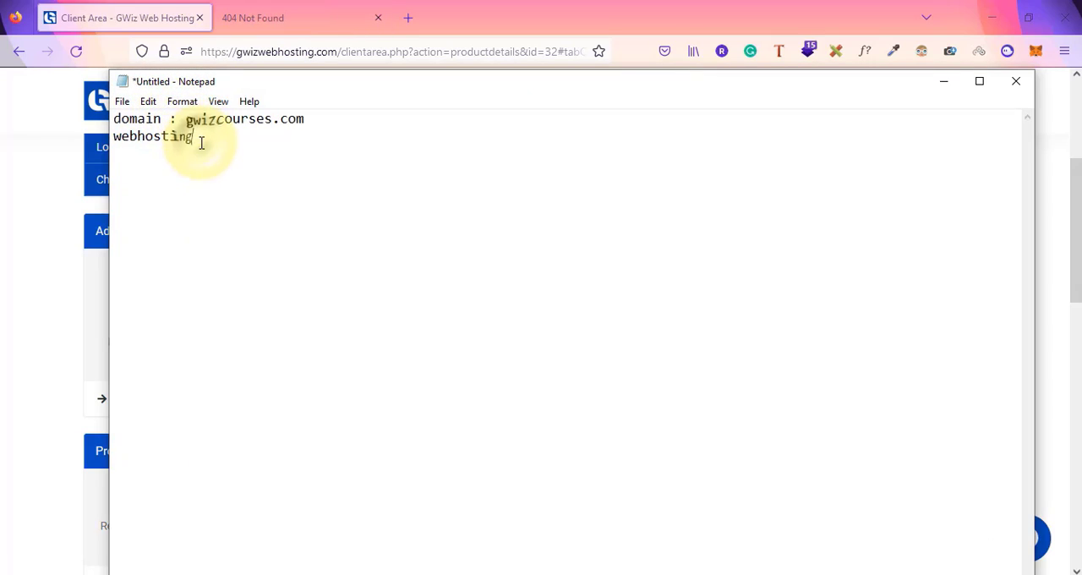
pyautogui.write(':')
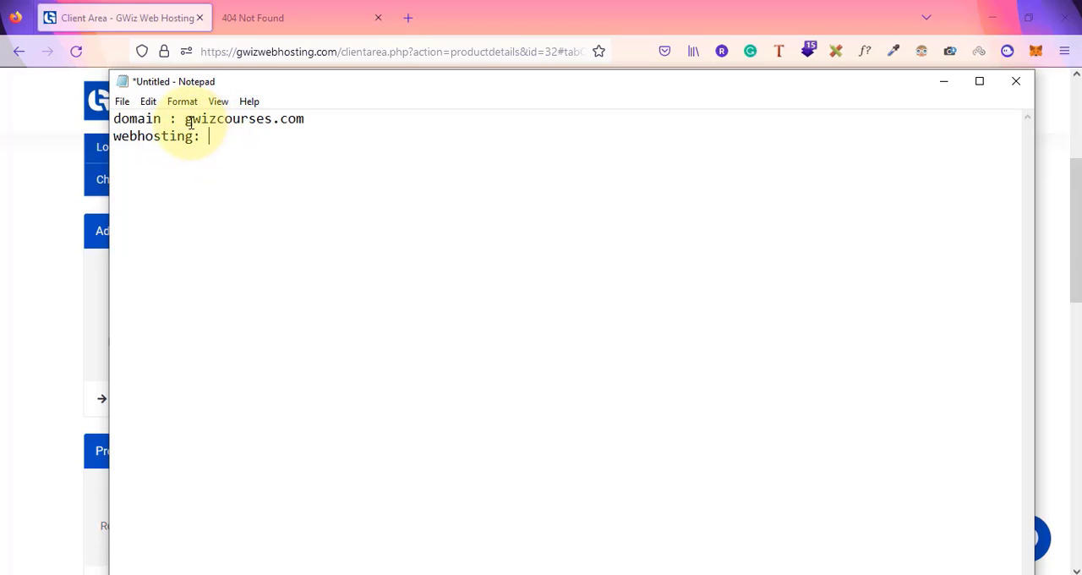
pyautogui.moveTo(186, 120); pyautogui.dragTo(328, 131)
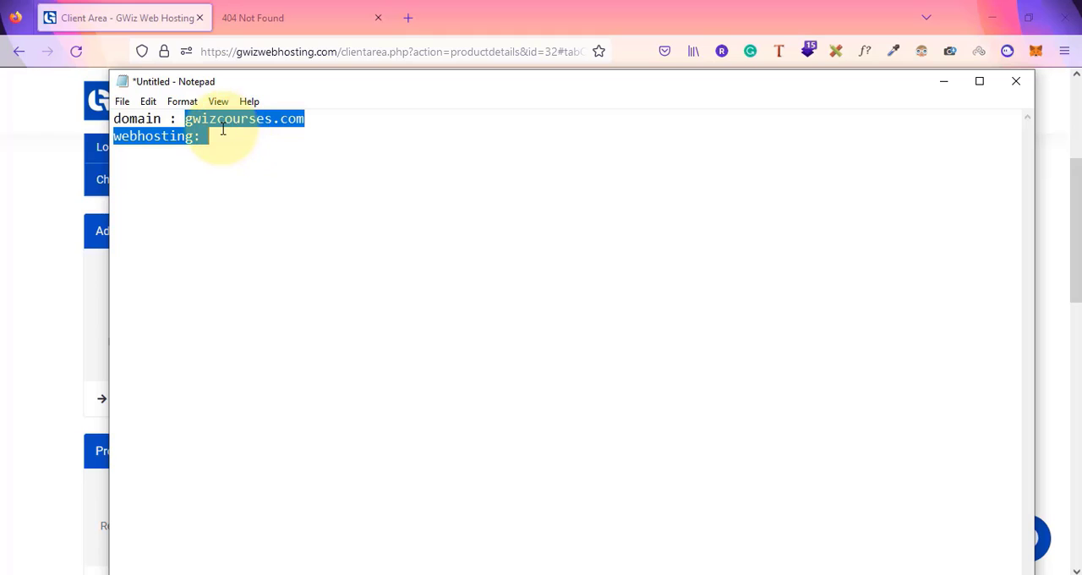
pyautogui.click(152, 138)
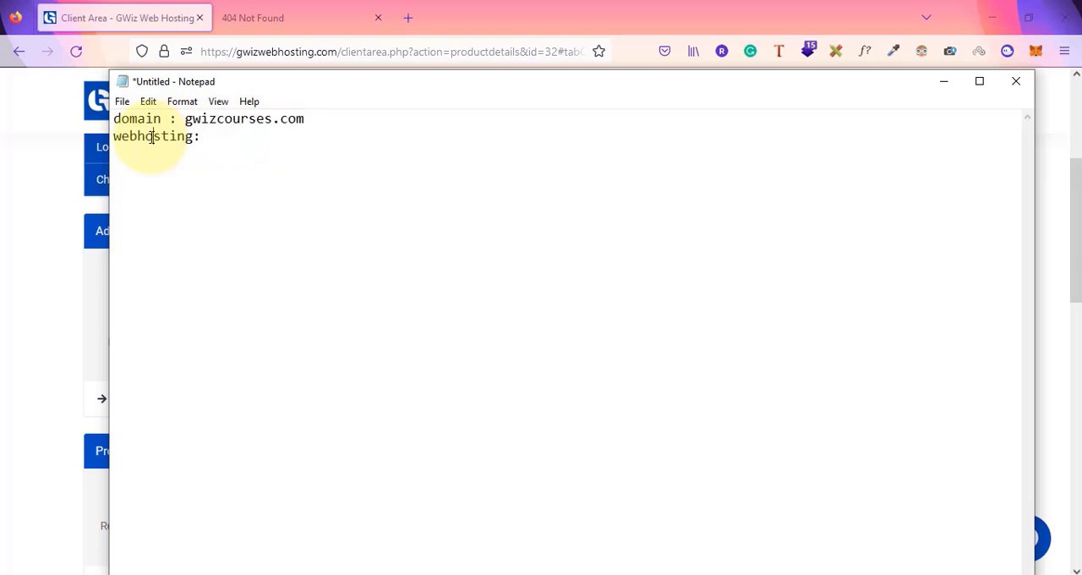
pyautogui.click(212, 142)
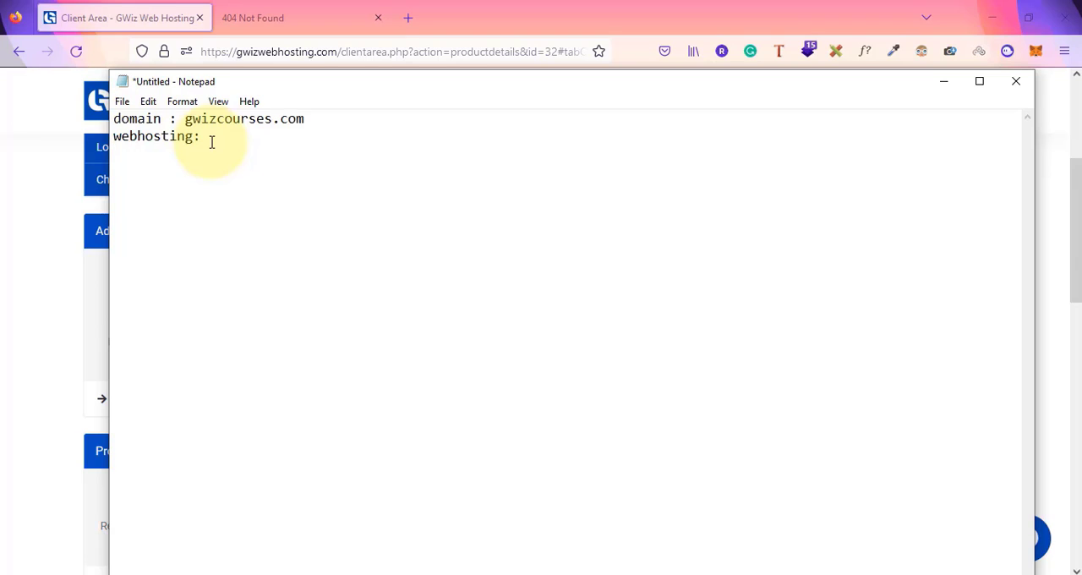
pyautogui.press('Return')
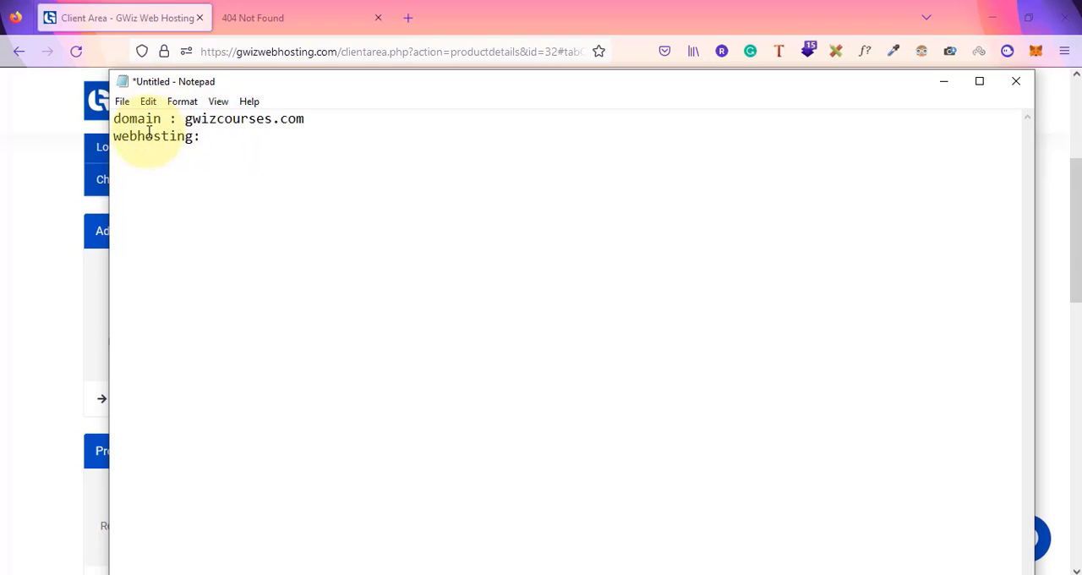
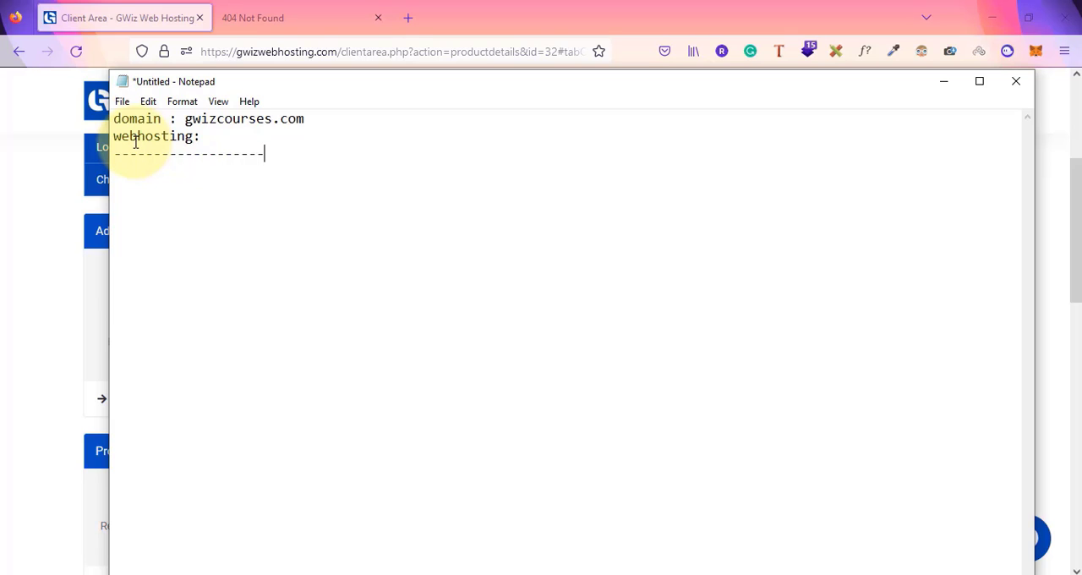
# Return to the hosting client area and look through its account menu, add-ons list and quick shortcuts
pyautogui.click(61, 182)
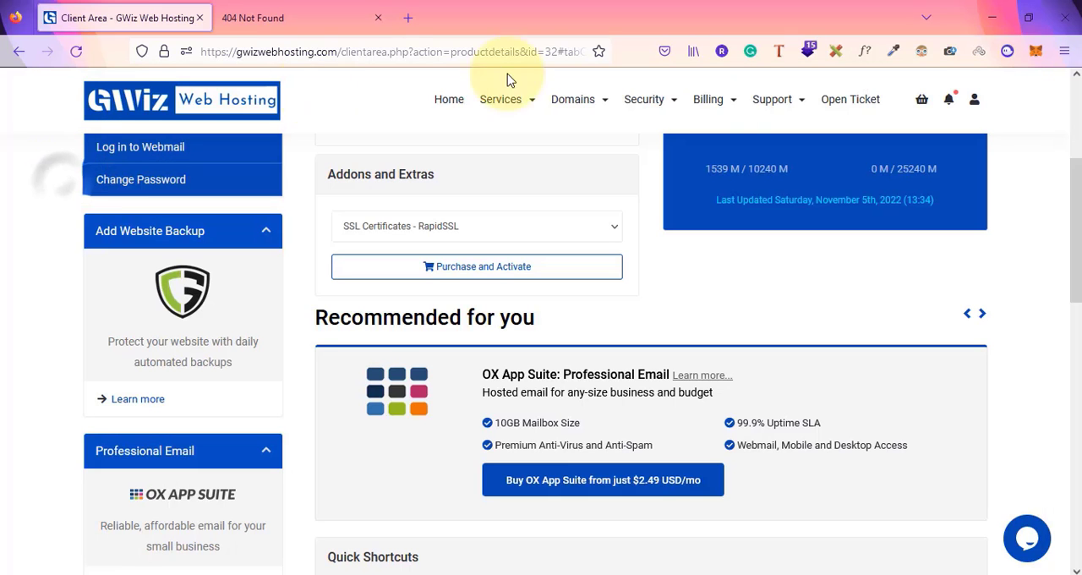
pyautogui.click(974, 101)
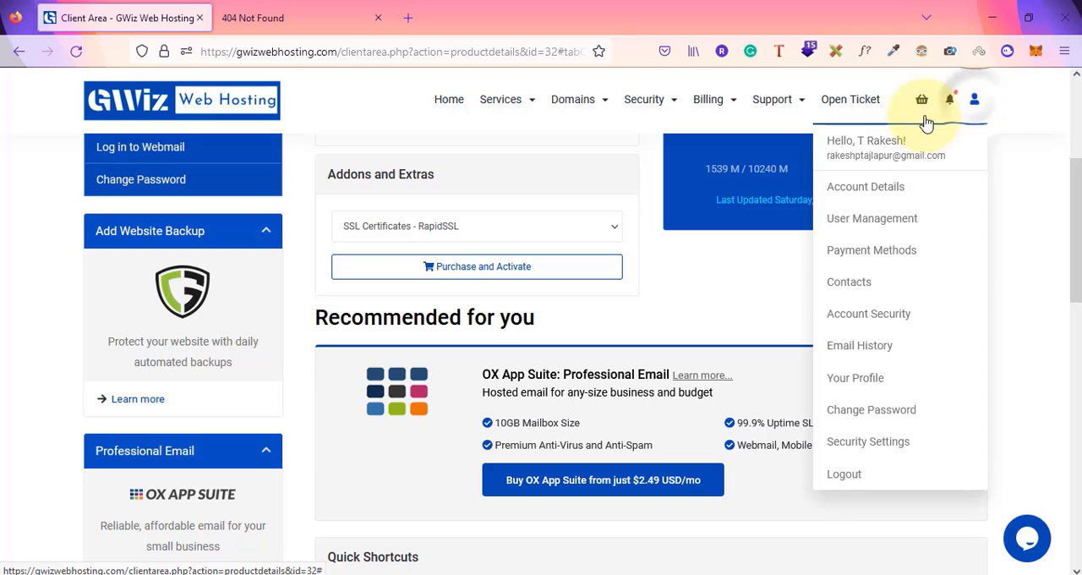
pyautogui.click(459, 217)
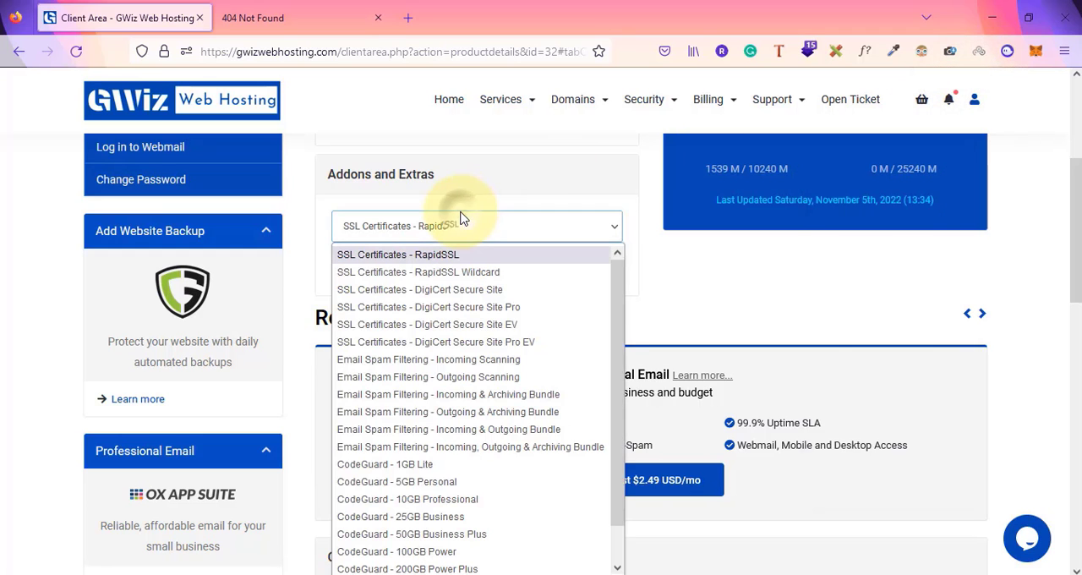
pyautogui.click(590, 213)
pyautogui.scroll(4, 589, 212)
pyautogui.scroll(-9, 588, 212)
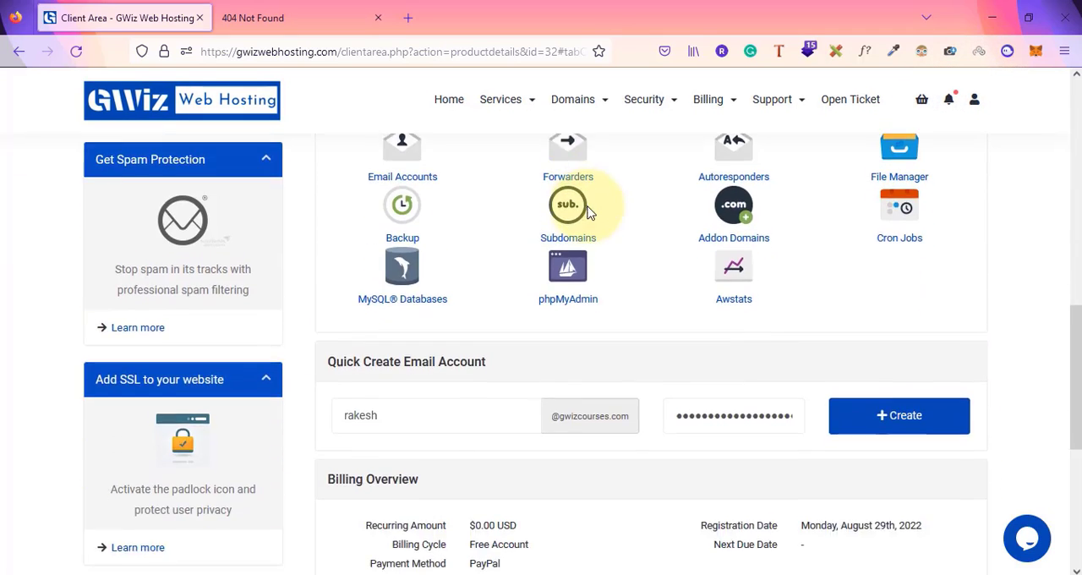
pyautogui.scroll(1, 588, 212)
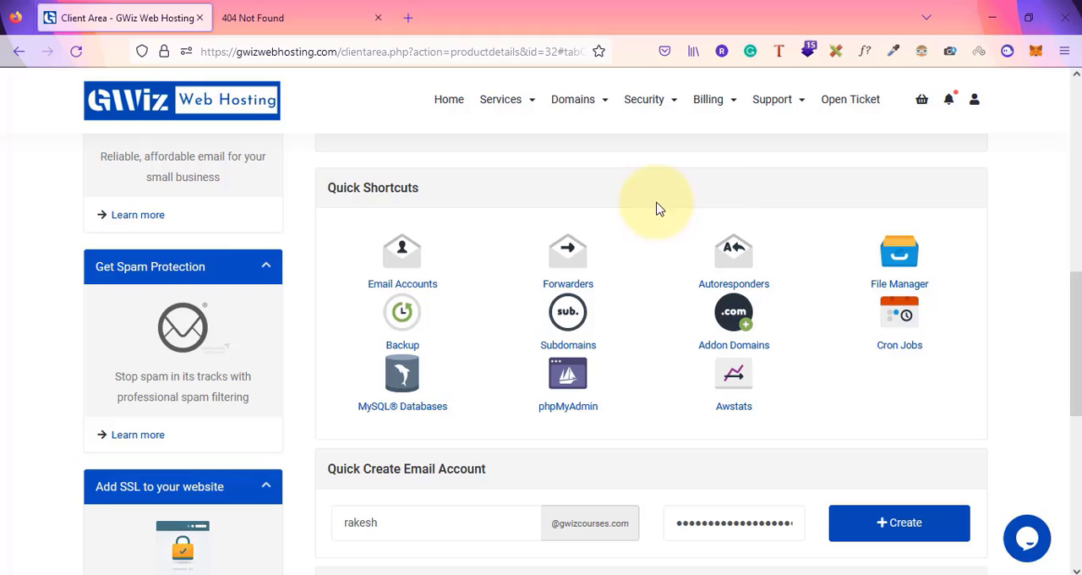
# Open cPanel through the File Manager shortcut and go to the cPanel Tools home page
pyautogui.click(889, 264)
pyautogui.click(296, 6)
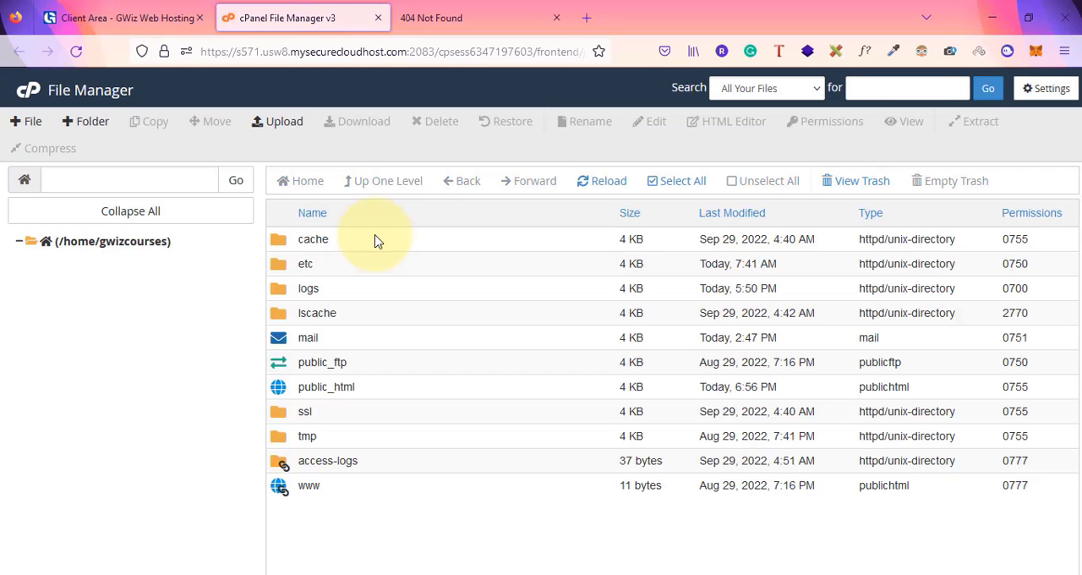
pyautogui.click(26, 97)
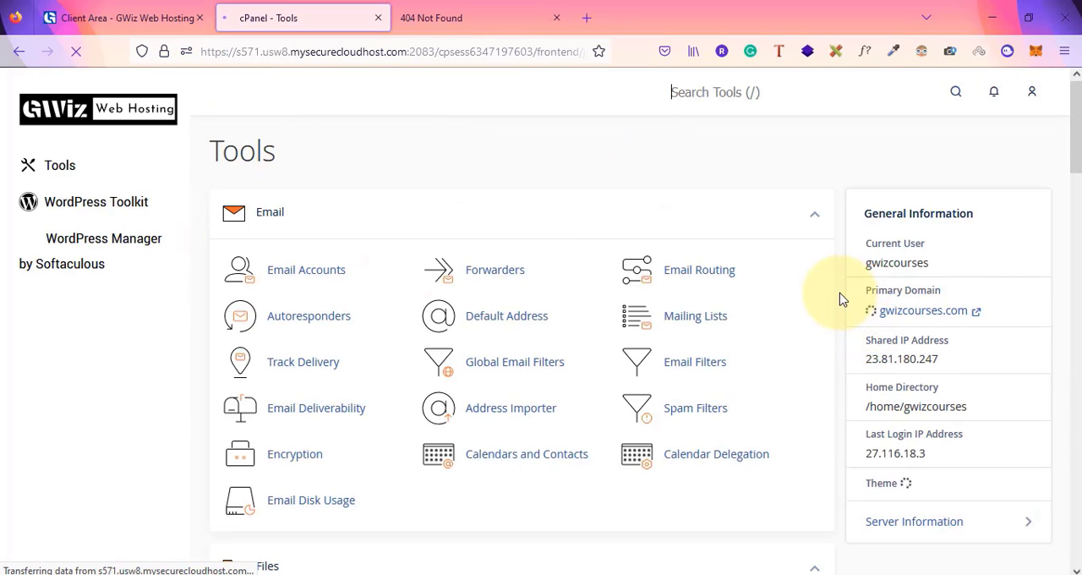
# Browse the cPanel Tools page sections and general information
pyautogui.scroll(-3, 841, 300)
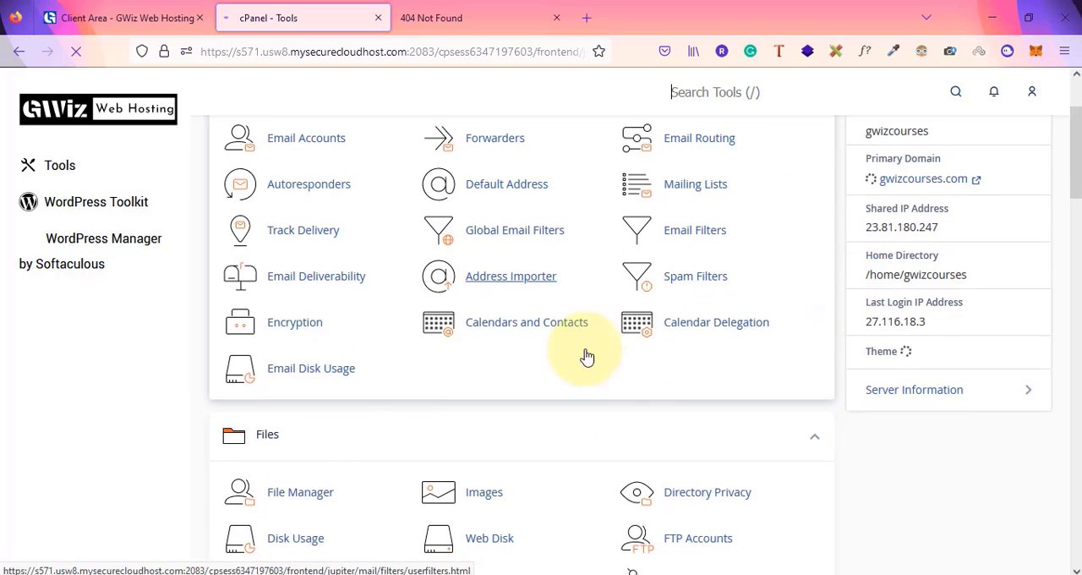
pyautogui.scroll(3, 840, 358)
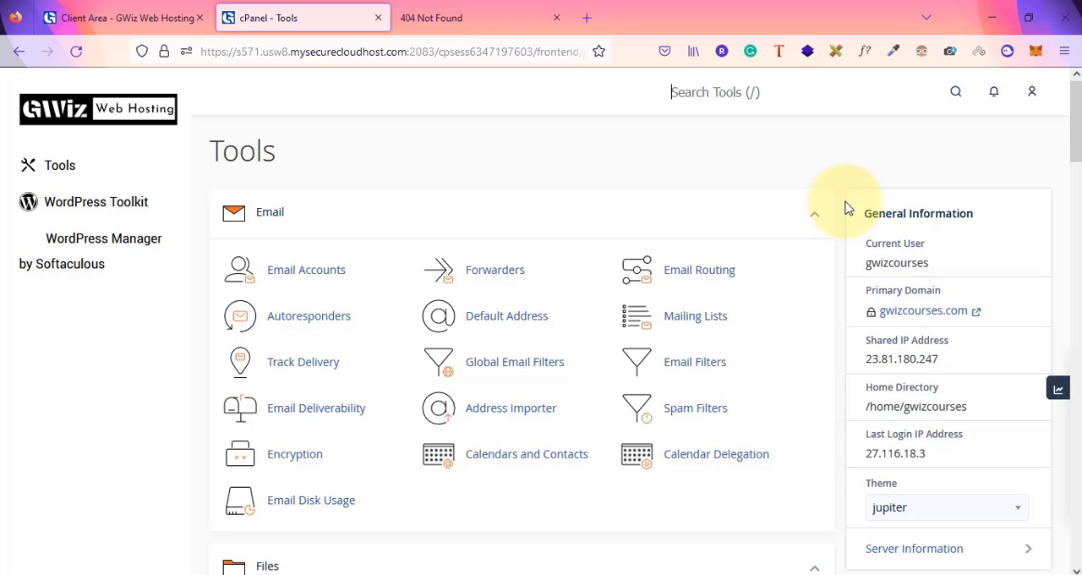
pyautogui.scroll(-5, 845, 208)
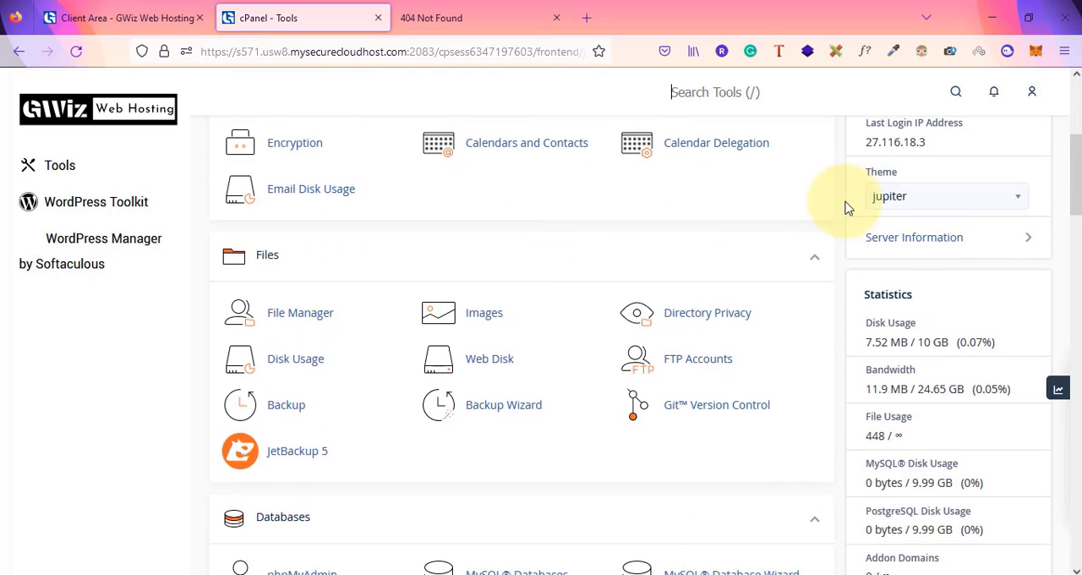
pyautogui.scroll(-5, 768, 276)
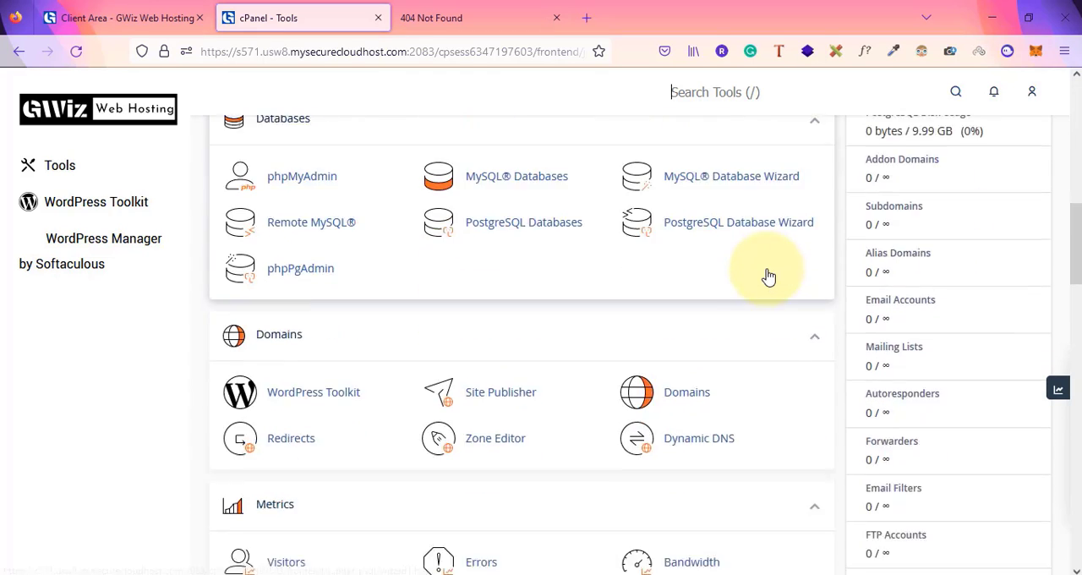
pyautogui.scroll(-5, 768, 276)
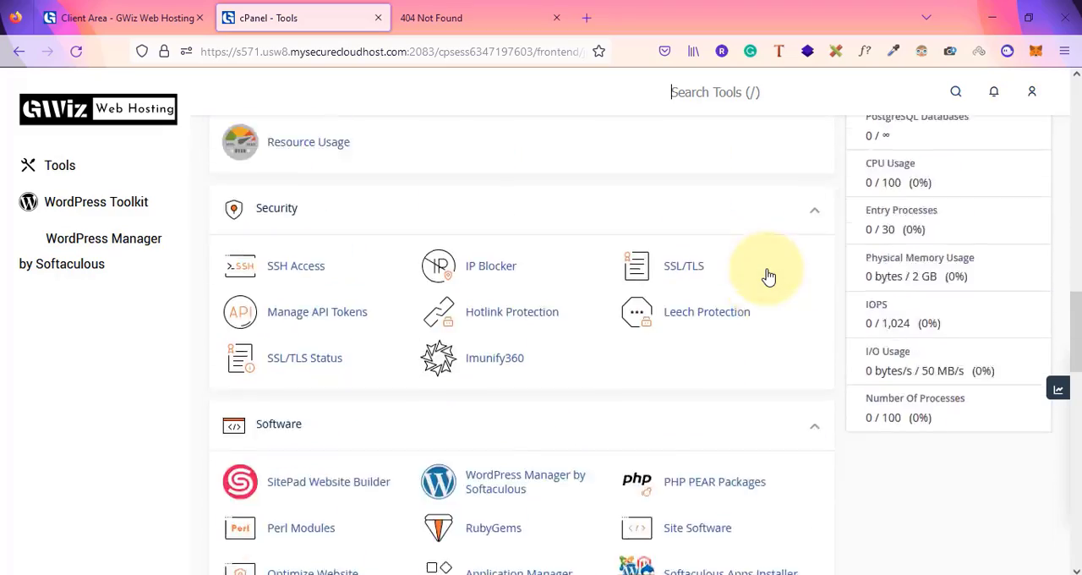
pyautogui.scroll(-3, 768, 276)
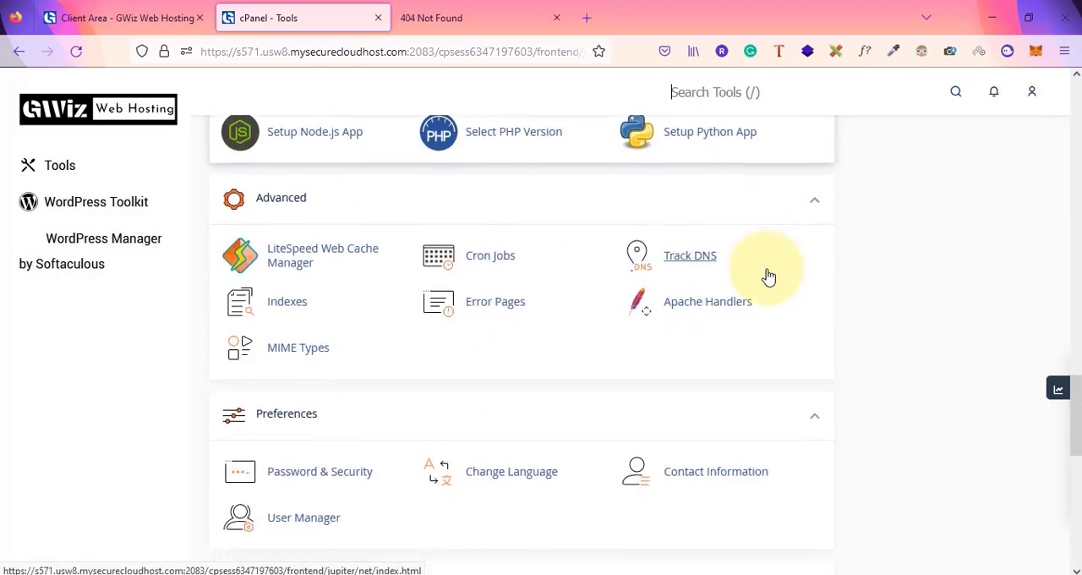
pyautogui.scroll(15, 768, 276)
pyautogui.scroll(2, 768, 276)
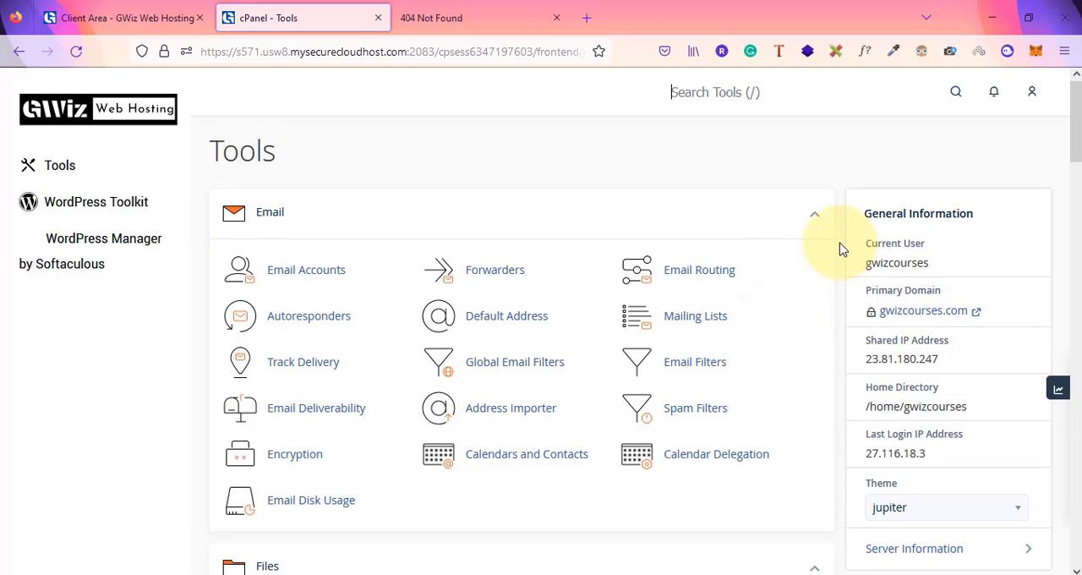
pyautogui.scroll(-4, 842, 250)
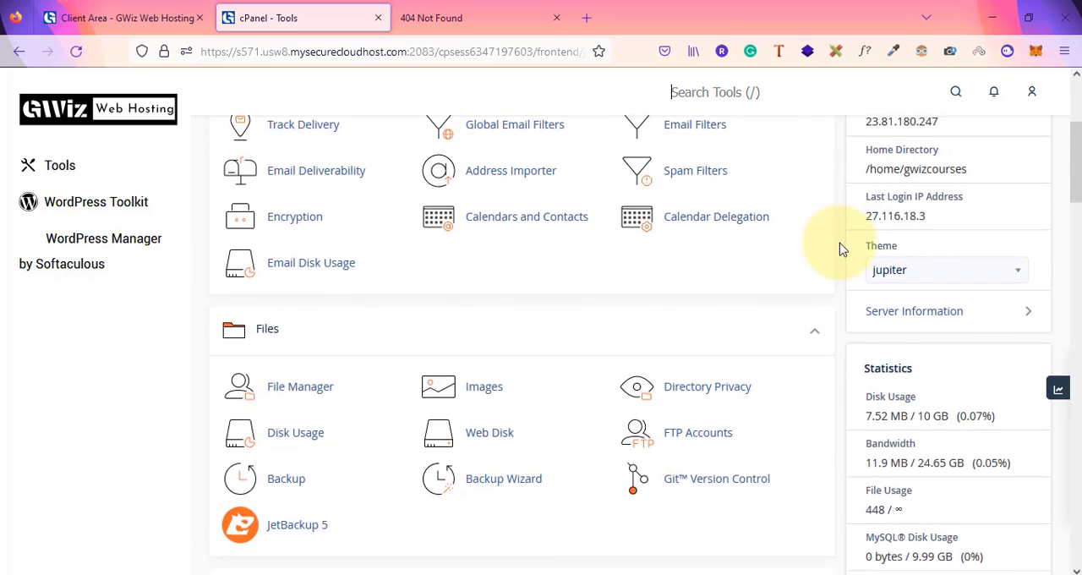
pyautogui.scroll(4, 843, 249)
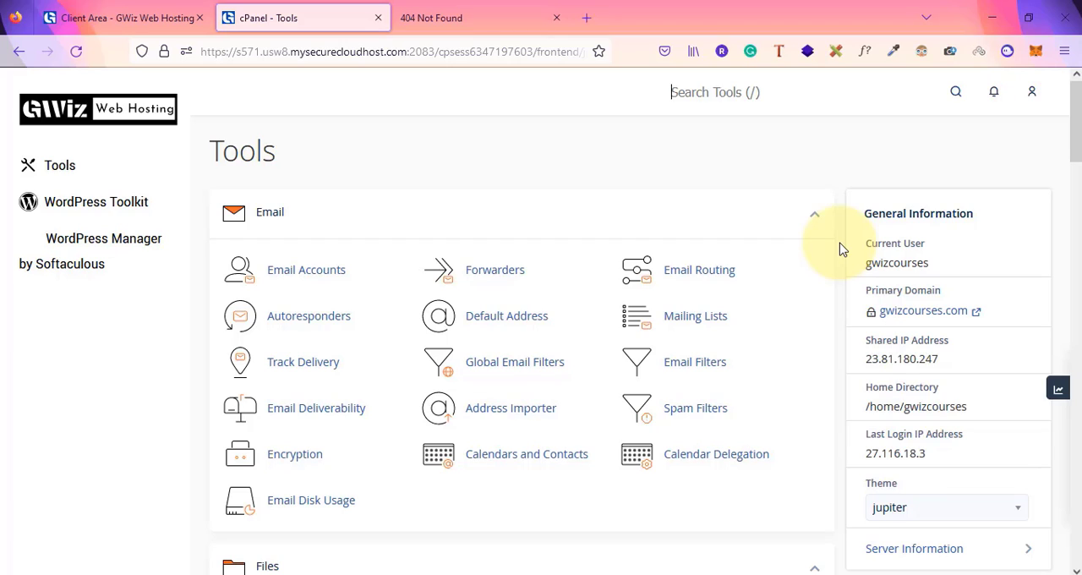
pyautogui.scroll(-4, 843, 249)
pyautogui.scroll(4, 838, 248)
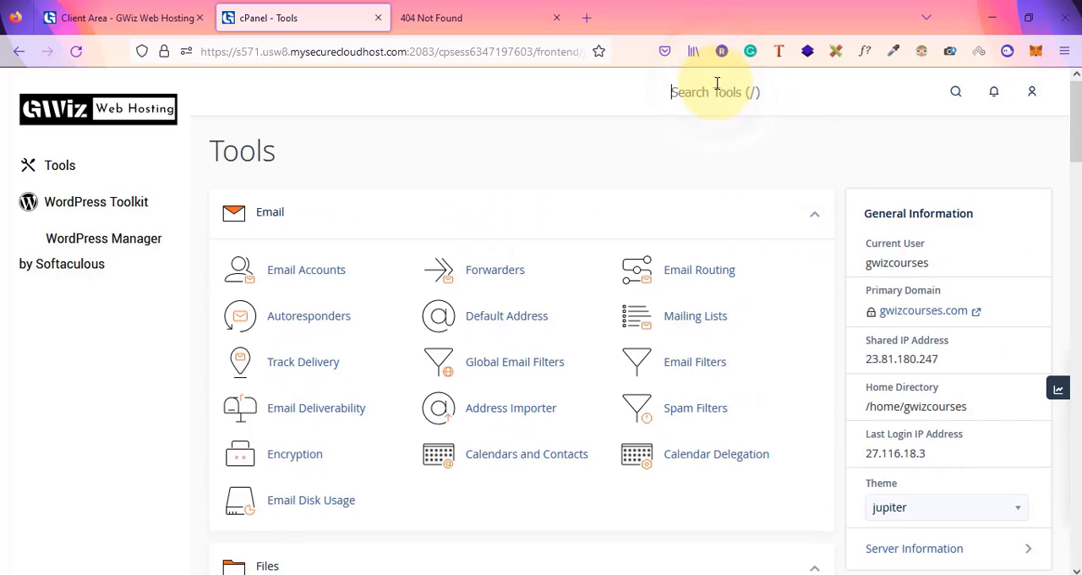
# Search the cPanel tools for wordpress and locate the Softaculous Apps Installer scripts
pyautogui.write('w')
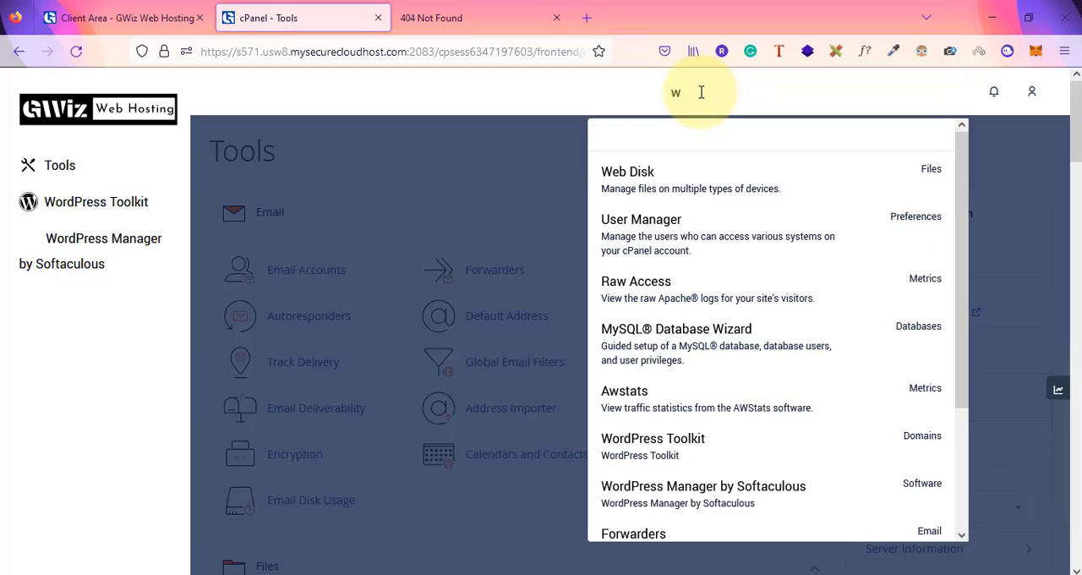
pyautogui.write('ordpress')
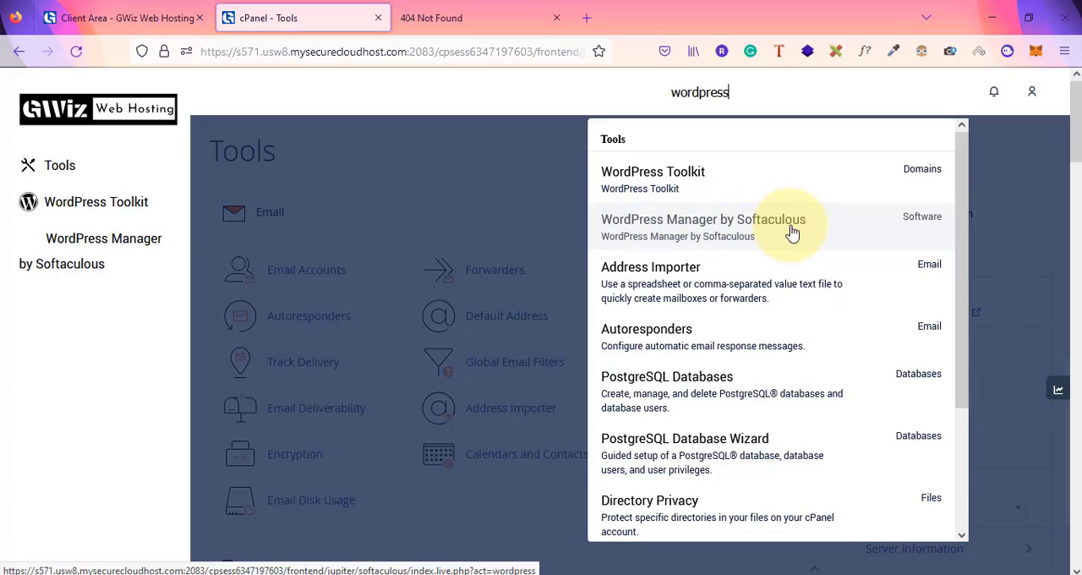
pyautogui.click(543, 93)
pyautogui.scroll(-20, 555, 321)
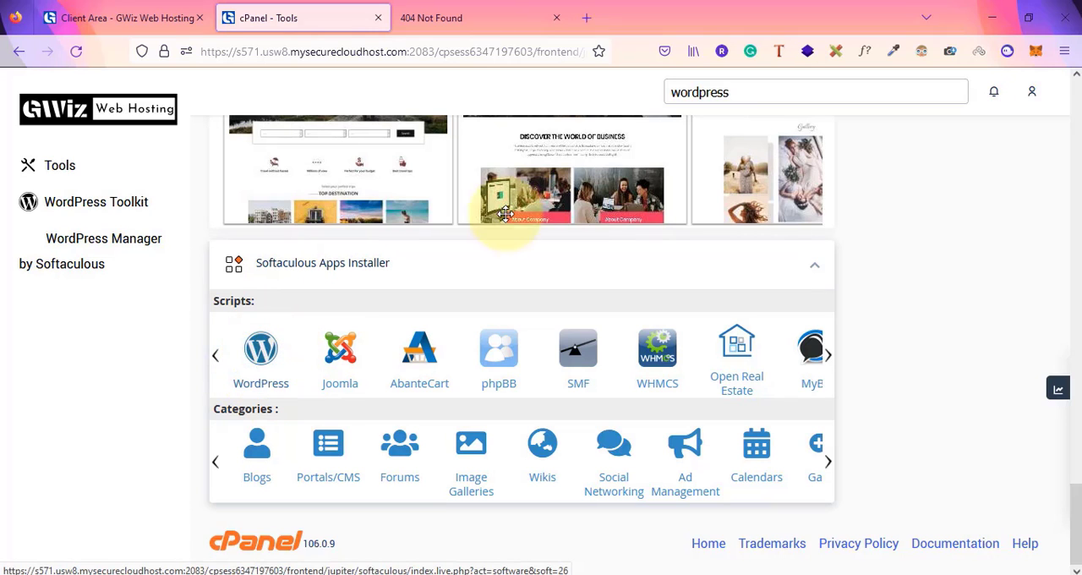
pyautogui.click(746, 92)
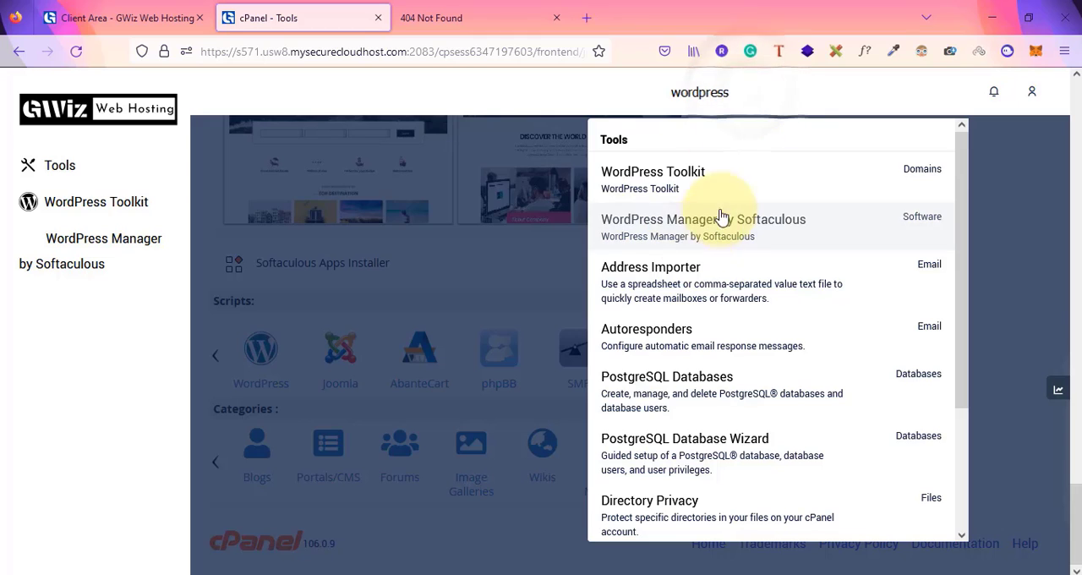
pyautogui.click(338, 418)
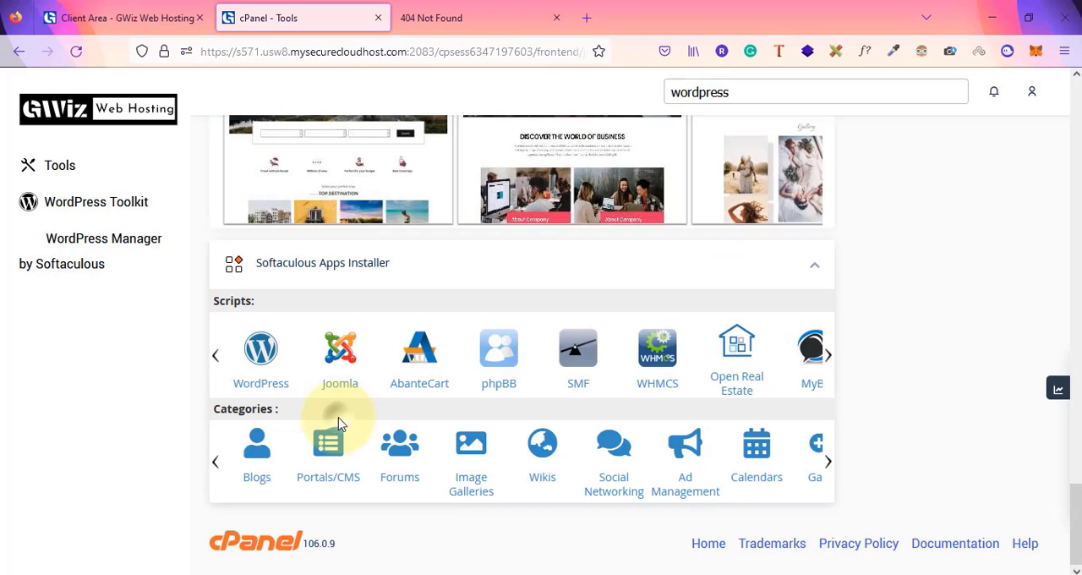
# Open WordPress in the Softaculous installer and start a new installation with Install Now
pyautogui.click(258, 363)
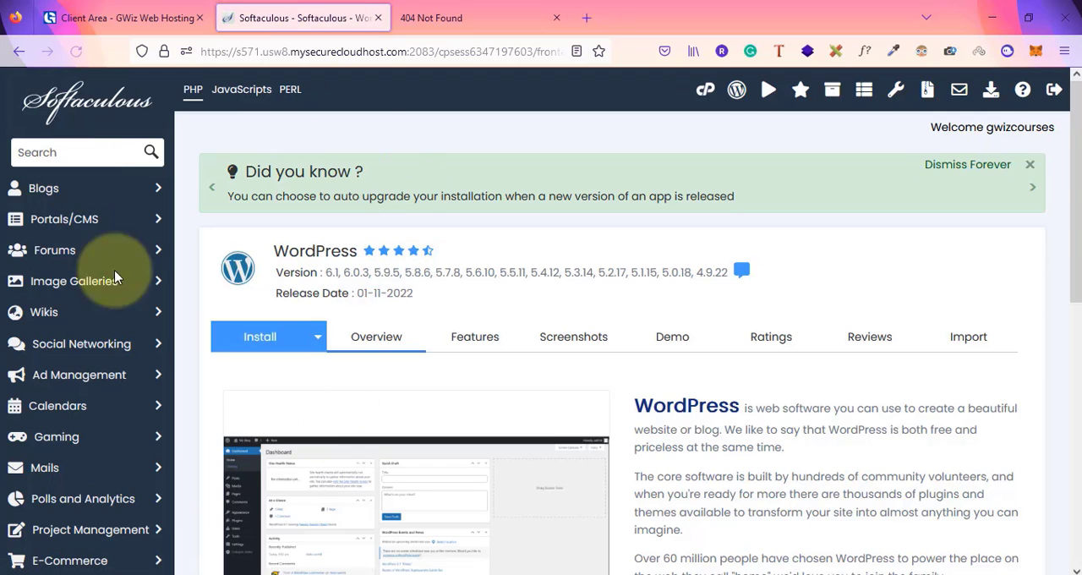
pyautogui.scroll(-3, 537, 395)
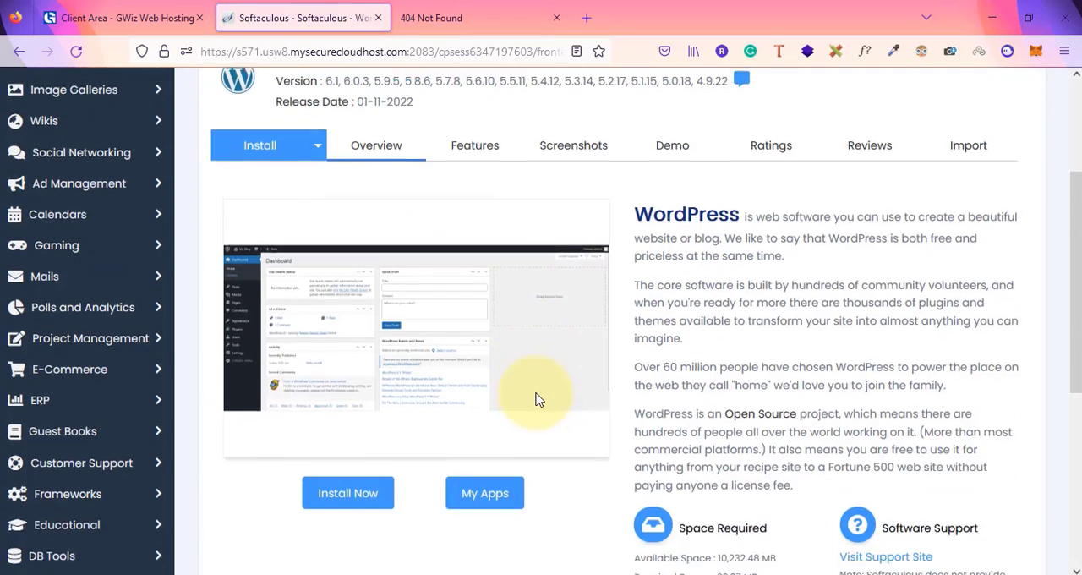
pyautogui.scroll(3, 556, 255)
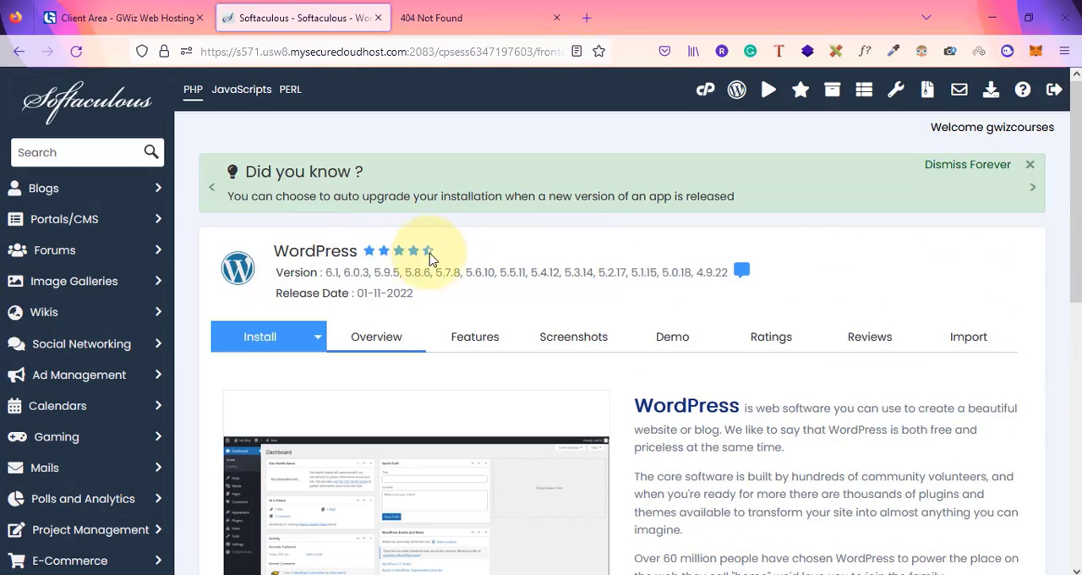
pyautogui.scroll(-1, 527, 262)
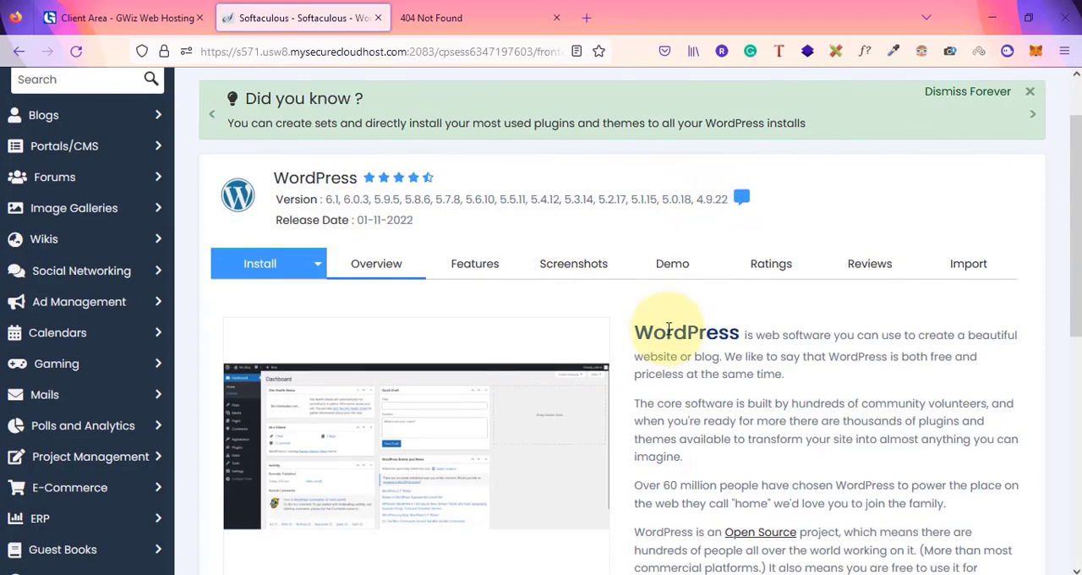
pyautogui.scroll(-3, 656, 326)
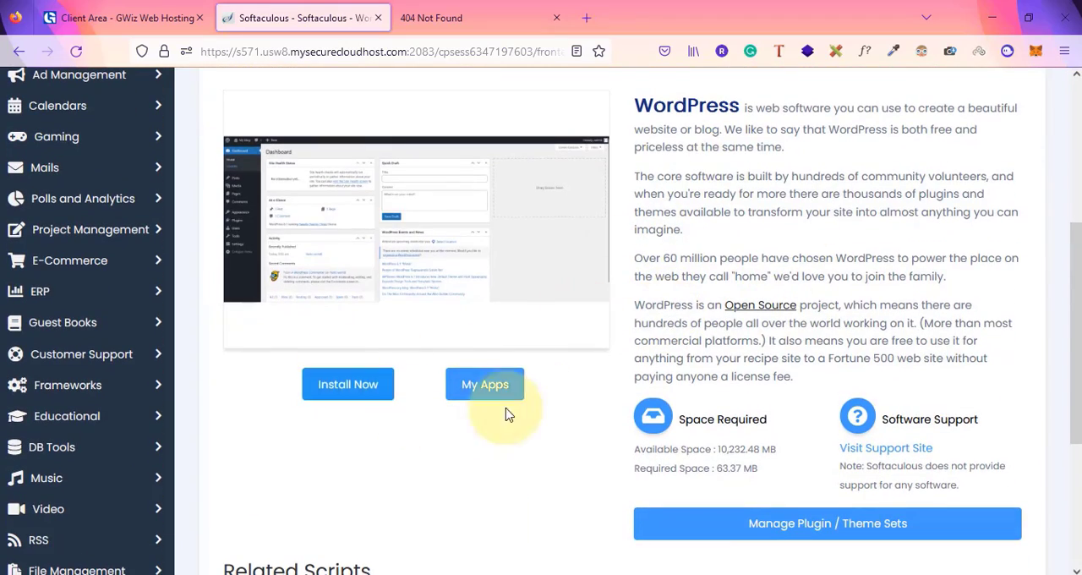
pyautogui.scroll(-3, 541, 406)
pyautogui.scroll(4, 550, 413)
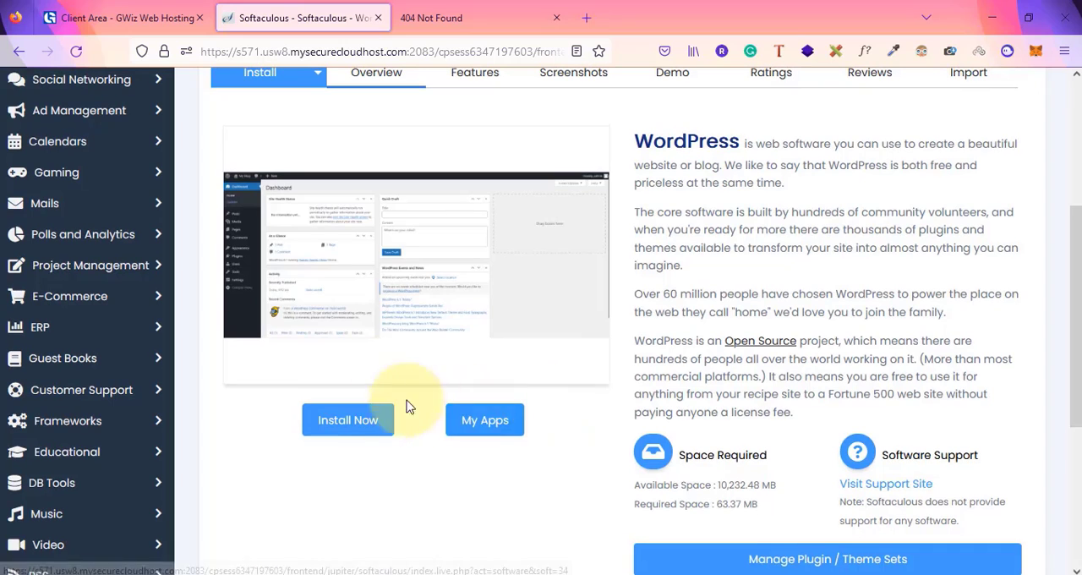
pyautogui.click(342, 422)
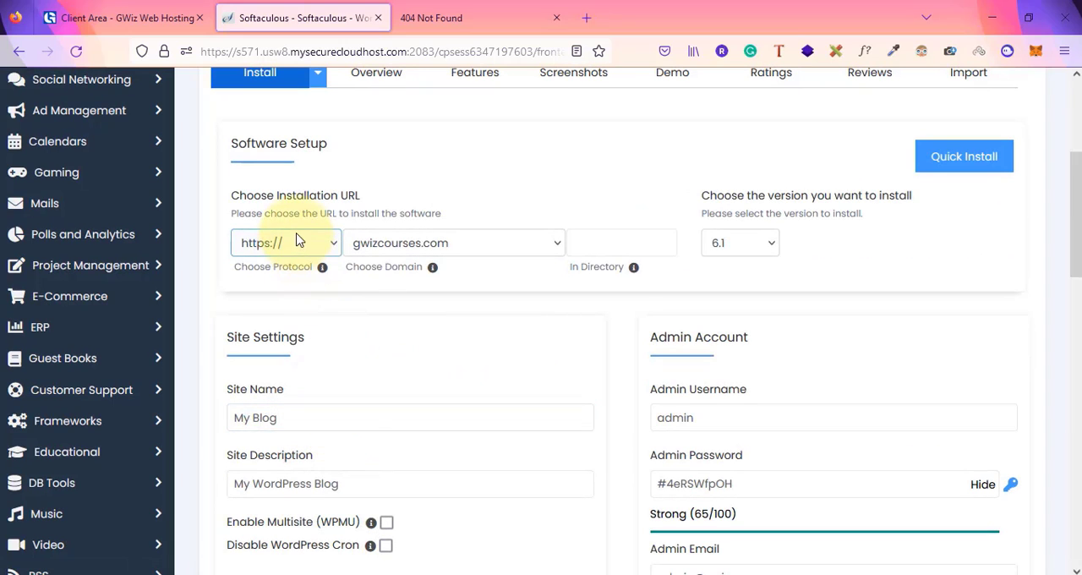
pyautogui.click(291, 242)
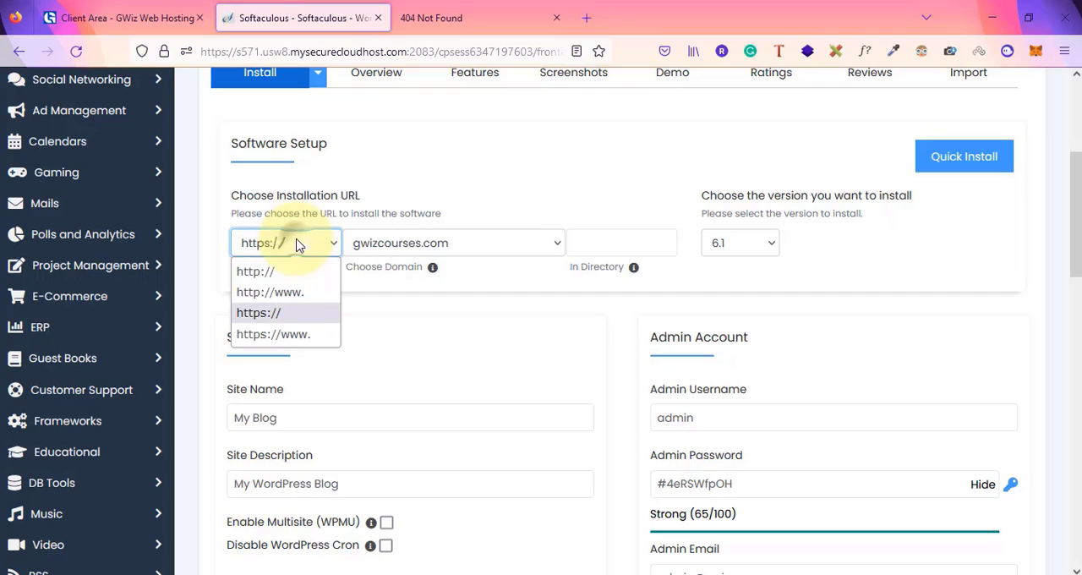
pyautogui.click(259, 314)
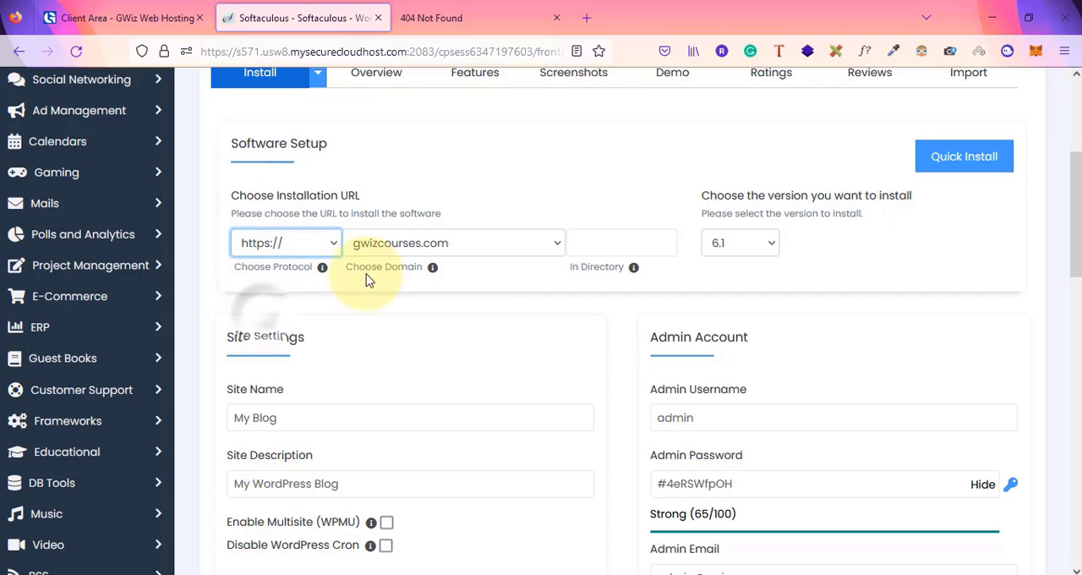
pyautogui.click(470, 245)
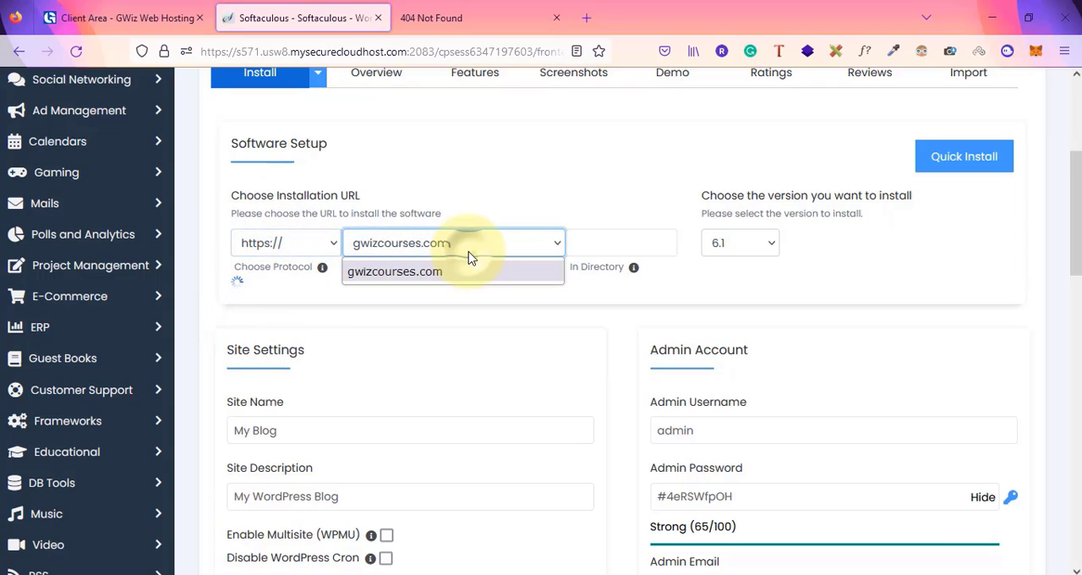
pyautogui.click(401, 309)
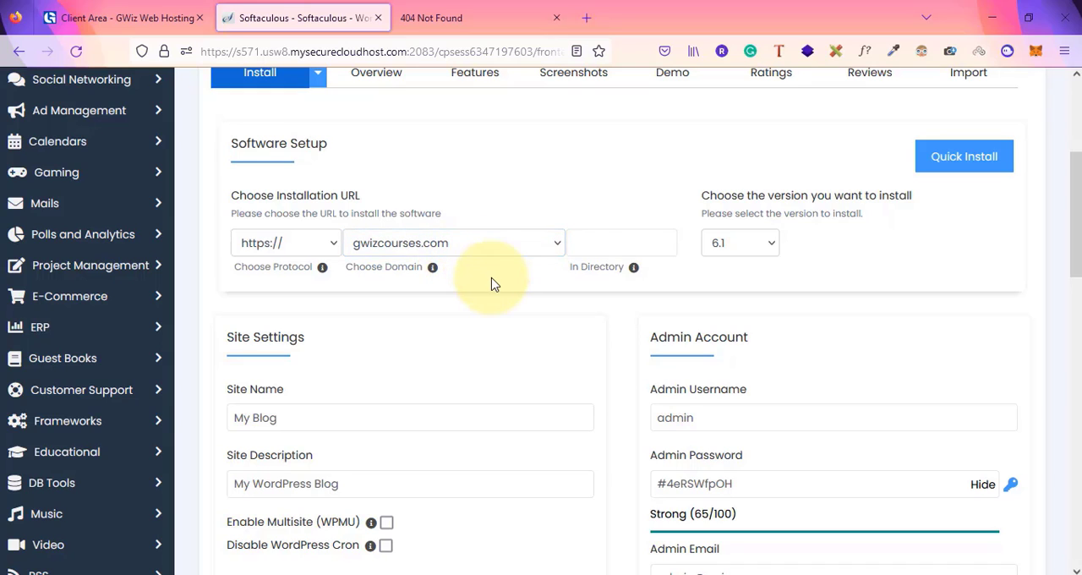
pyautogui.click(595, 242)
pyautogui.write('/')
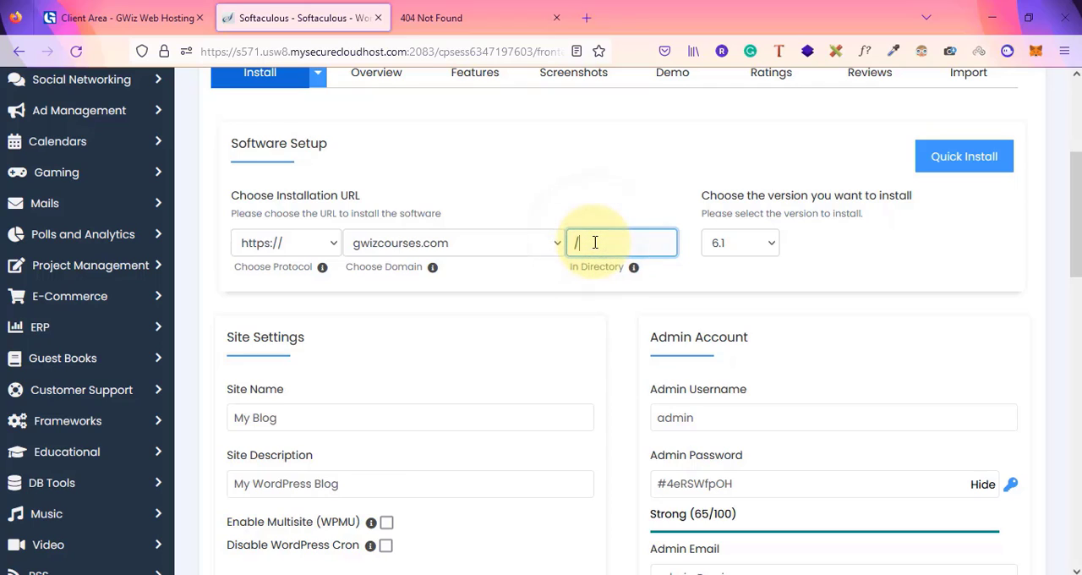
pyautogui.write('testmysi')
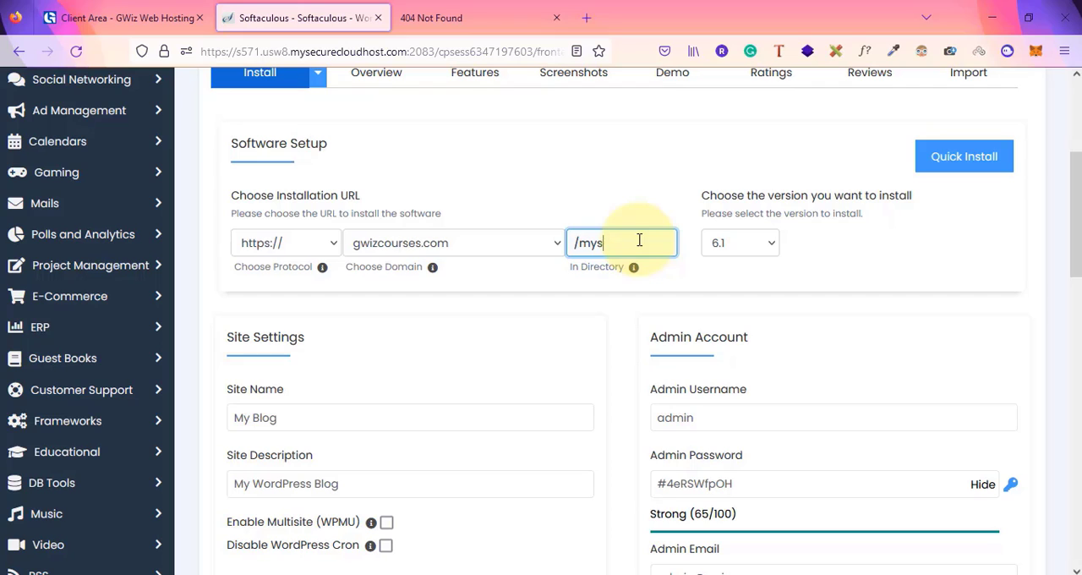
pyautogui.press('BackSpace')
pyautogui.press('BackSpace')
pyautogui.press('BackSpace')
pyautogui.press('BackSpace')
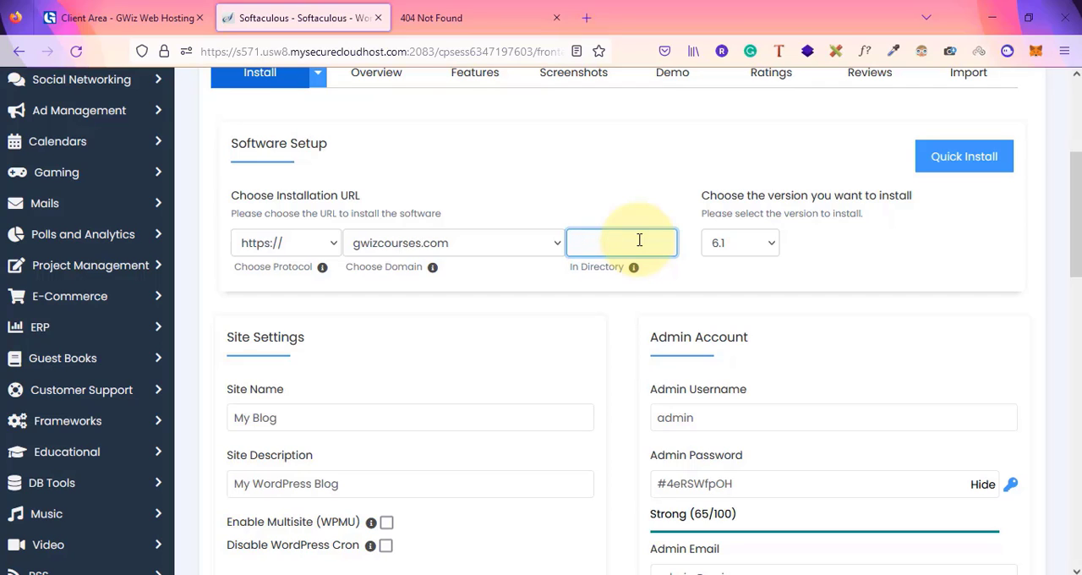
pyautogui.click(580, 193)
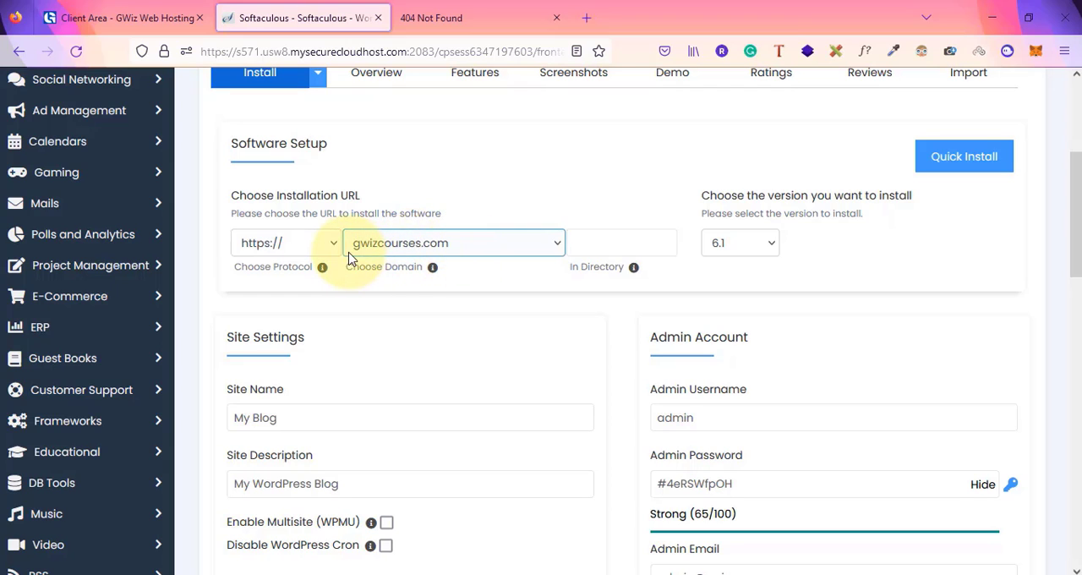
# Review the WordPress version, site name, description and admin username fields, keeping version 6.1 and the defaults
pyautogui.click(753, 245)
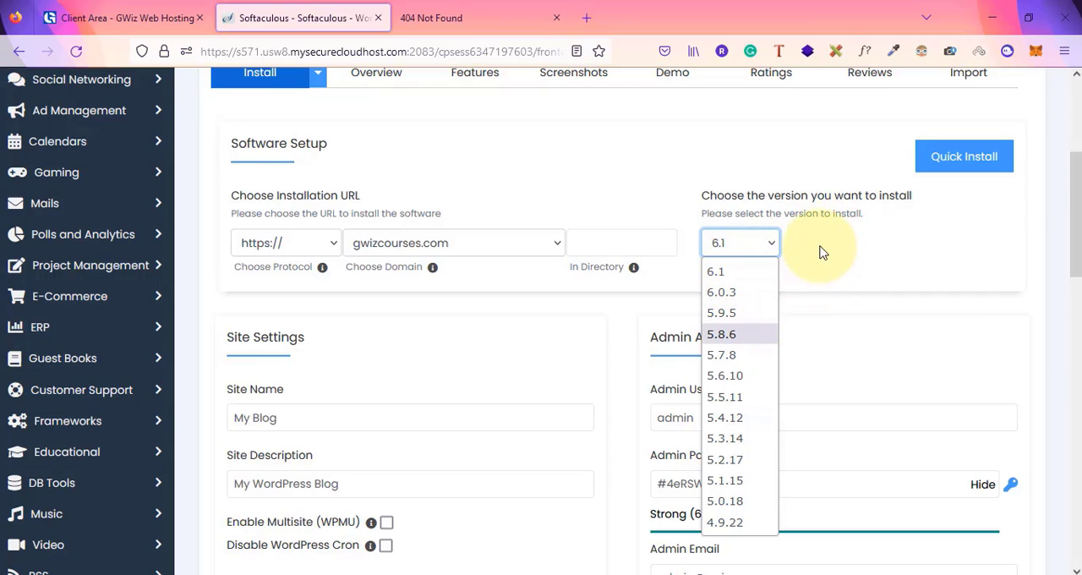
pyautogui.click(747, 279)
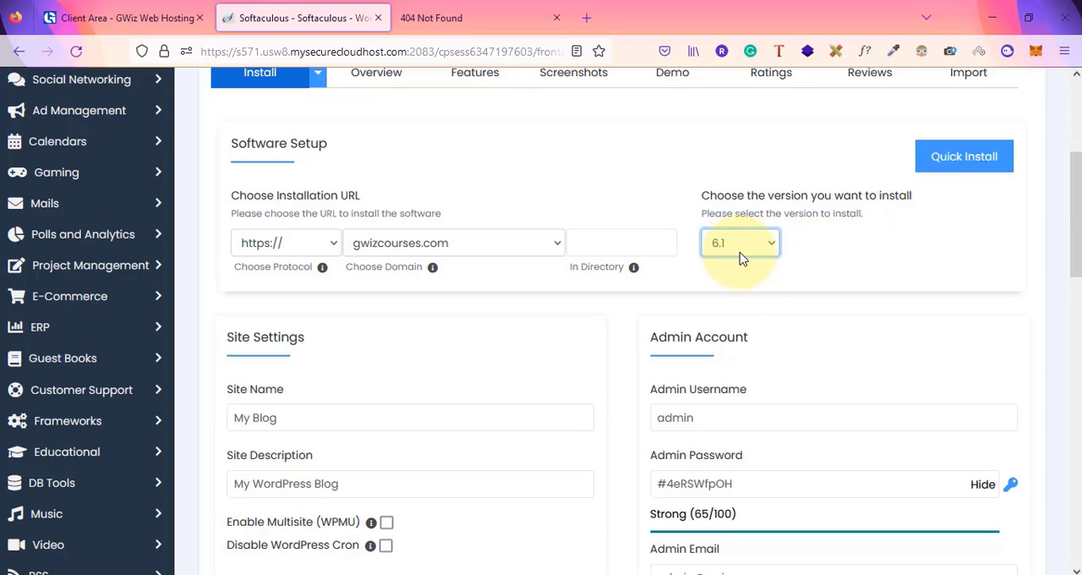
pyautogui.scroll(-2, 591, 362)
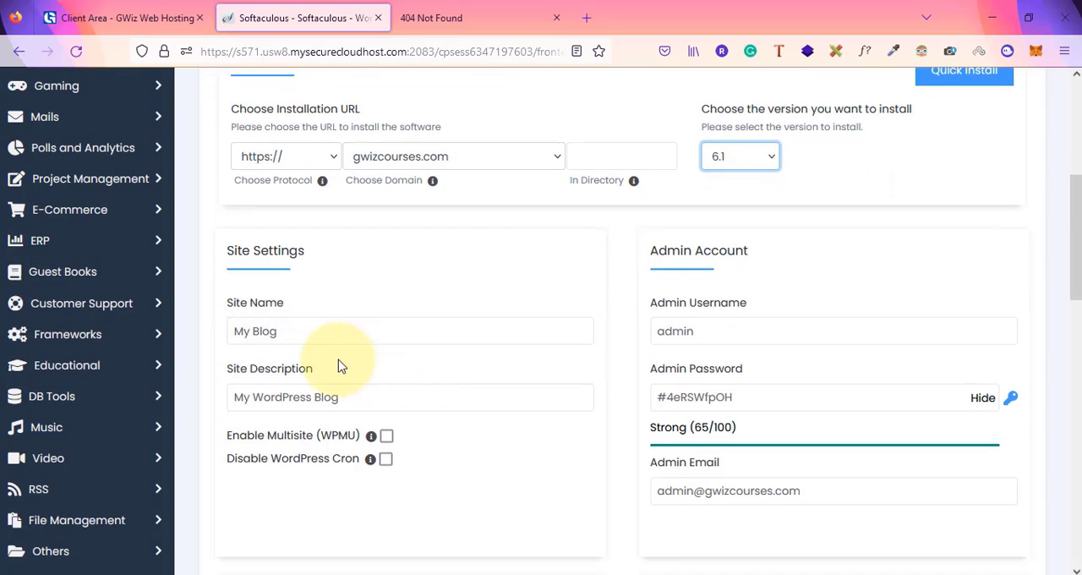
pyautogui.click(321, 403)
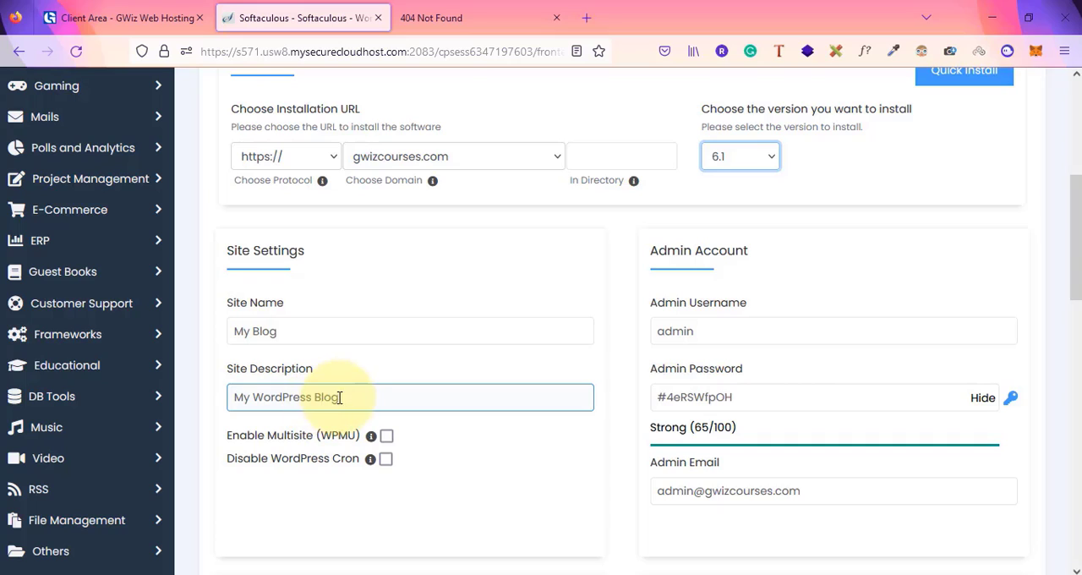
pyautogui.click(406, 337)
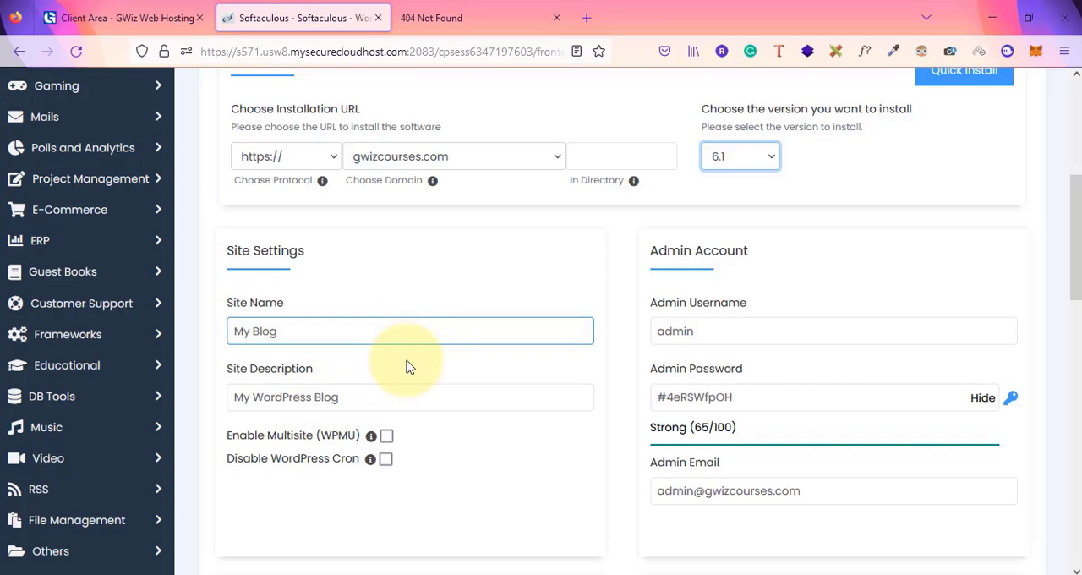
pyautogui.click(396, 389)
pyautogui.click(375, 338)
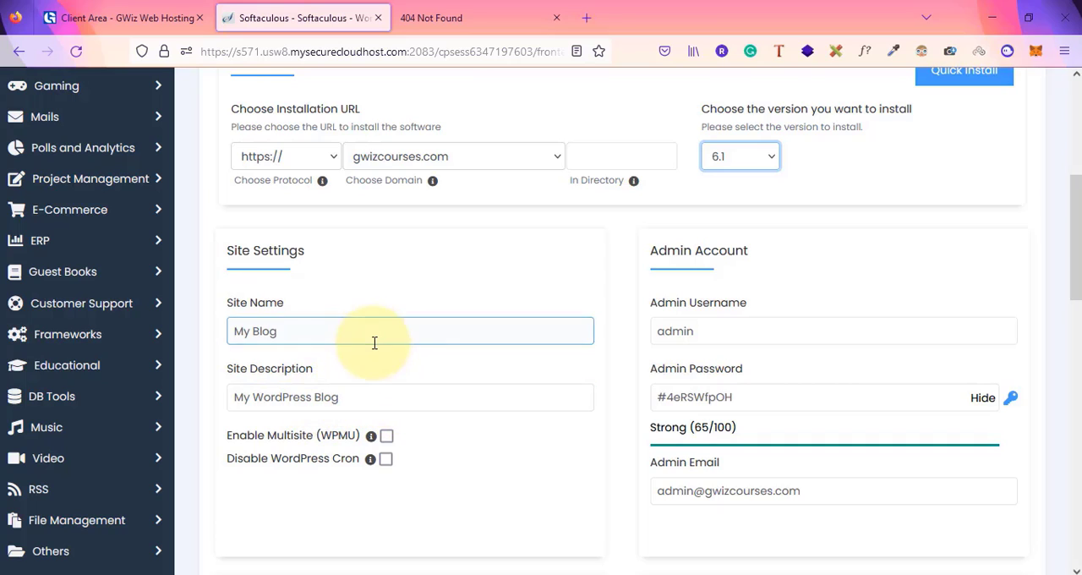
pyautogui.click(387, 391)
pyautogui.click(701, 330)
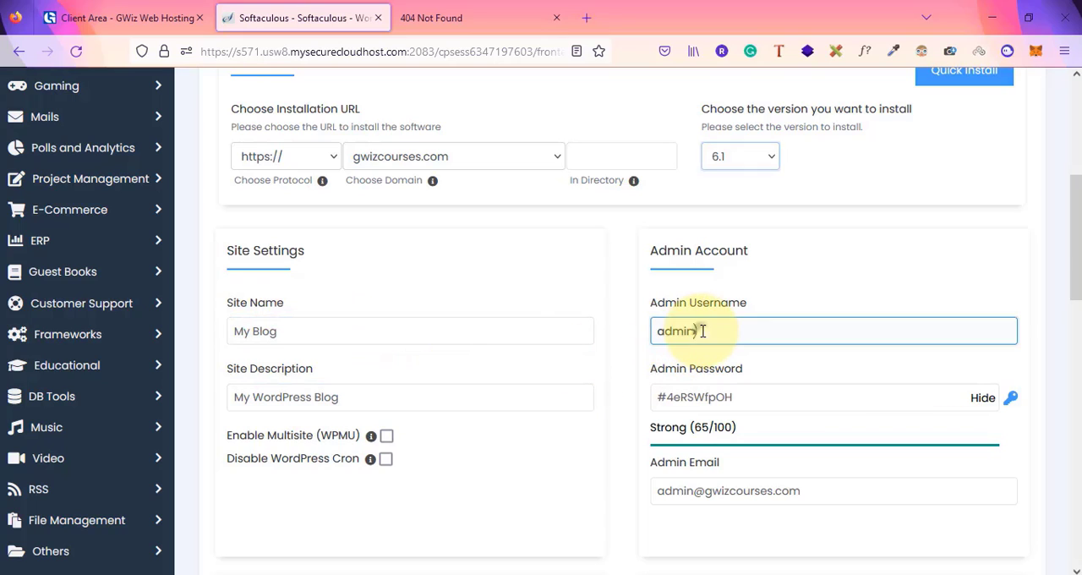
pyautogui.moveTo(702, 330); pyautogui.dragTo(628, 333)
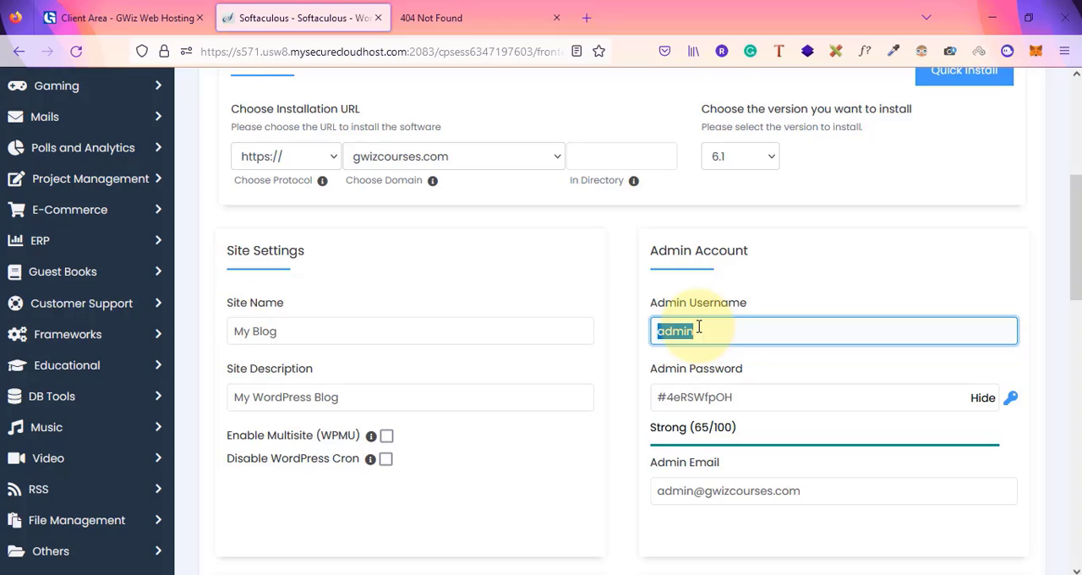
# Replace the generated admin password with a new admin account password
pyautogui.click(763, 391)
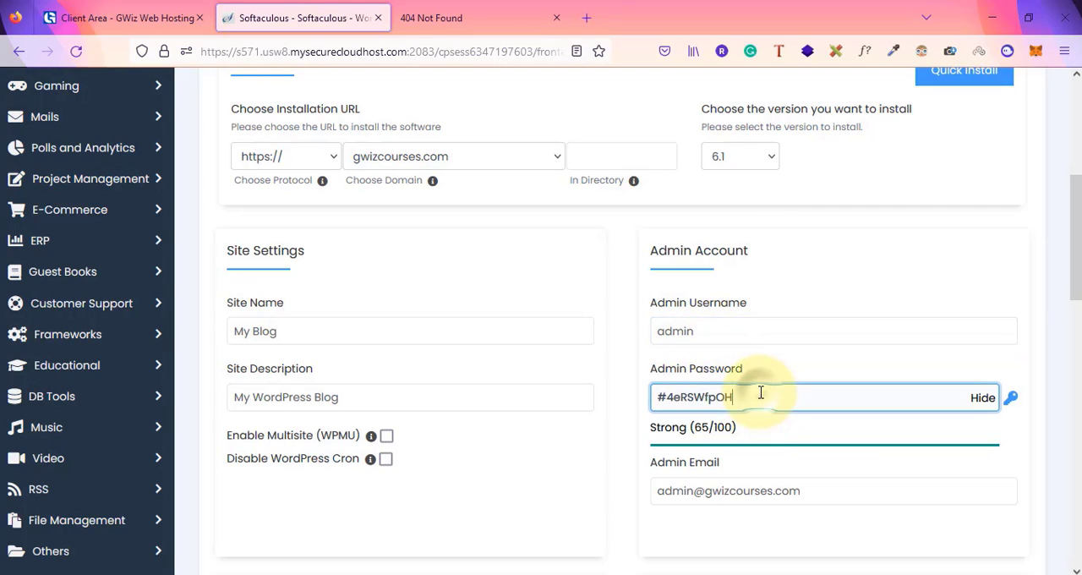
pyautogui.click(982, 398)
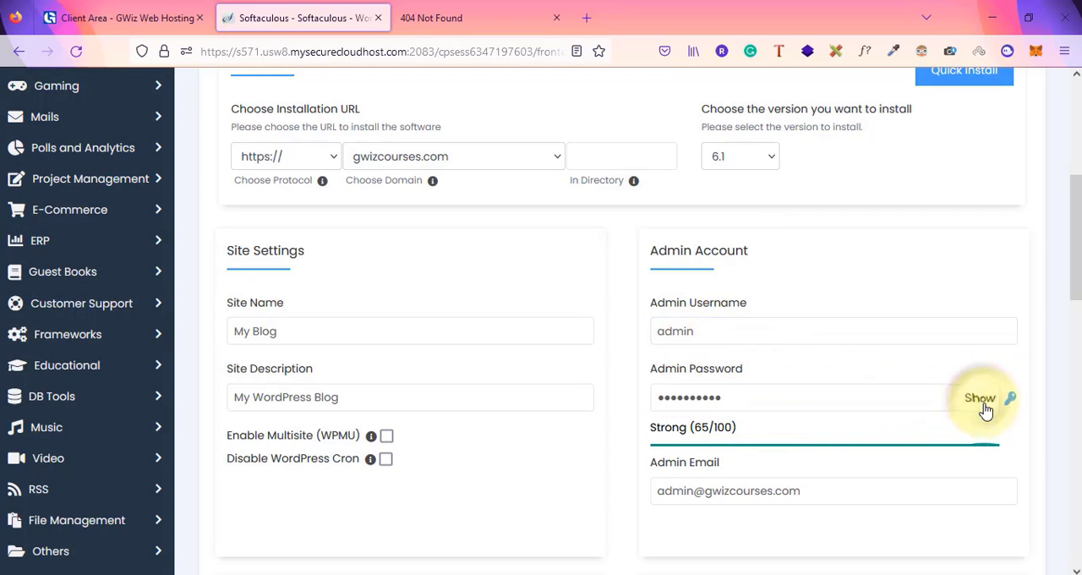
pyautogui.hotkey('ctrl', 'a')
pyautogui.press('BackSpace')
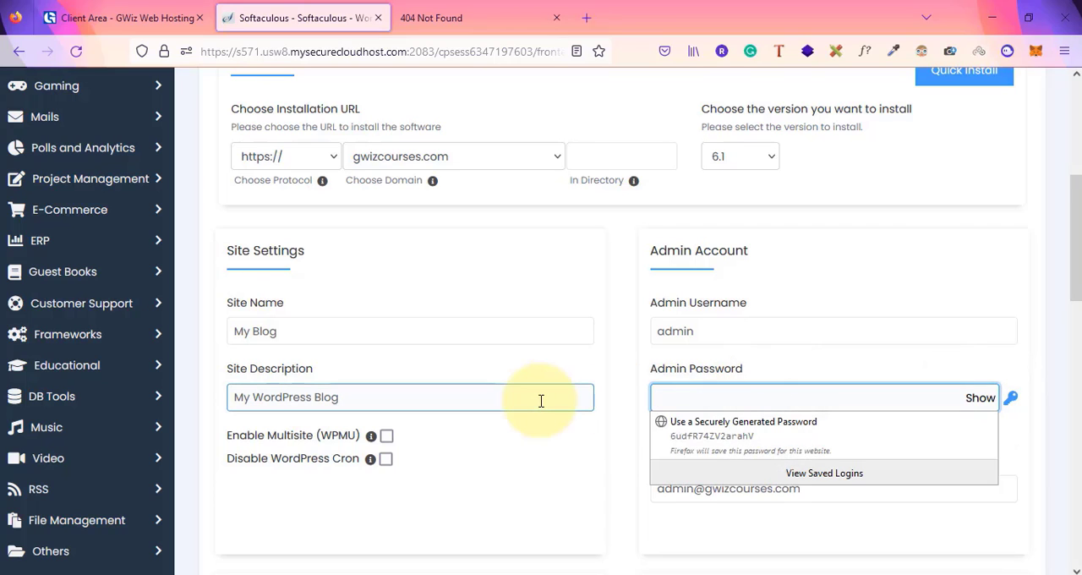
pyautogui.click(701, 406)
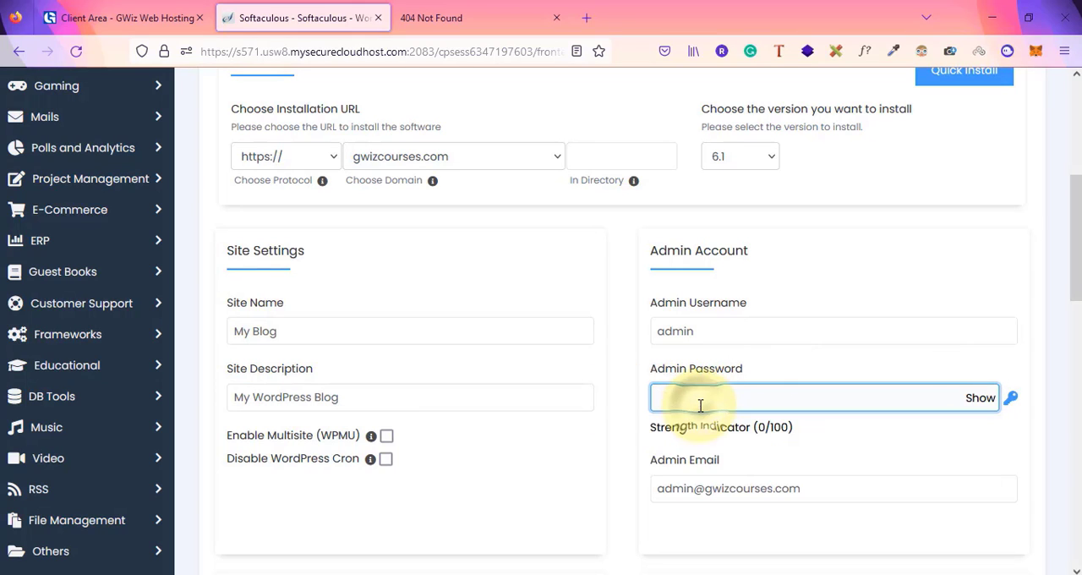
pyautogui.write('•••••')
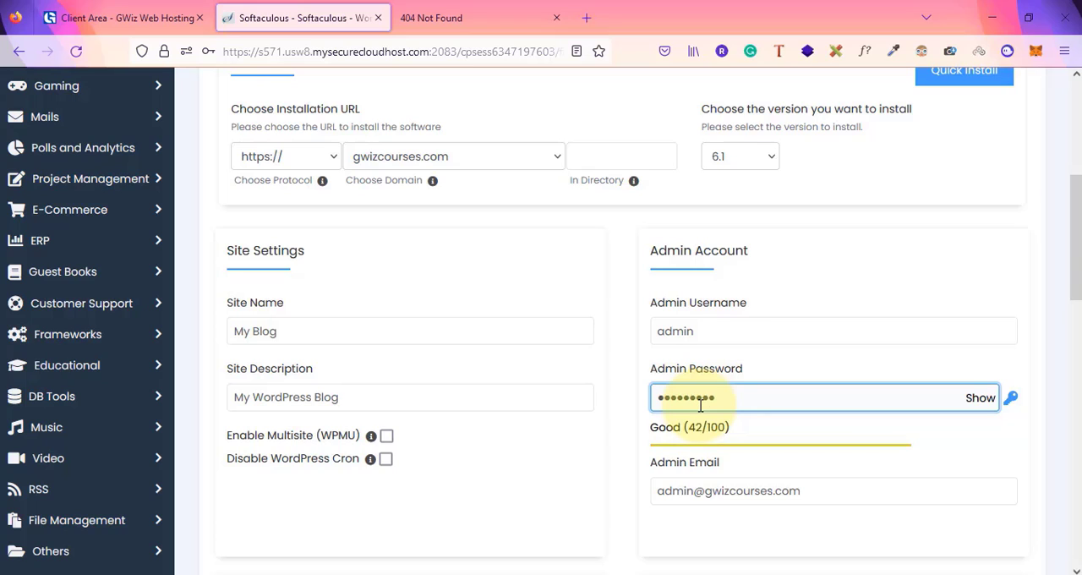
pyautogui.write('•••••••')
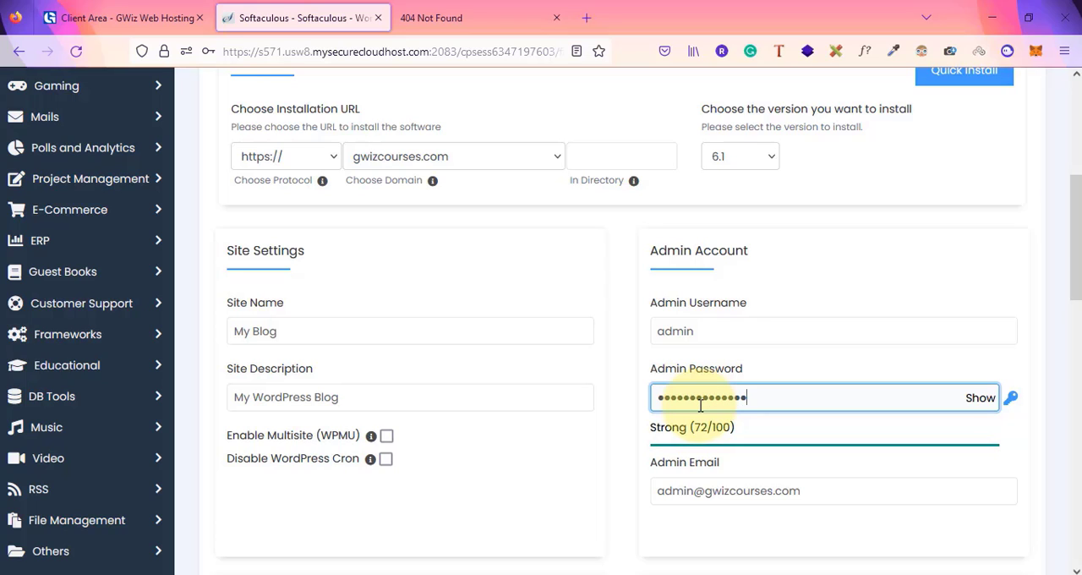
pyautogui.click(807, 369)
# Scroll through the remaining options and start the WordPress installation with the default theme
pyautogui.scroll(-1, 809, 367)
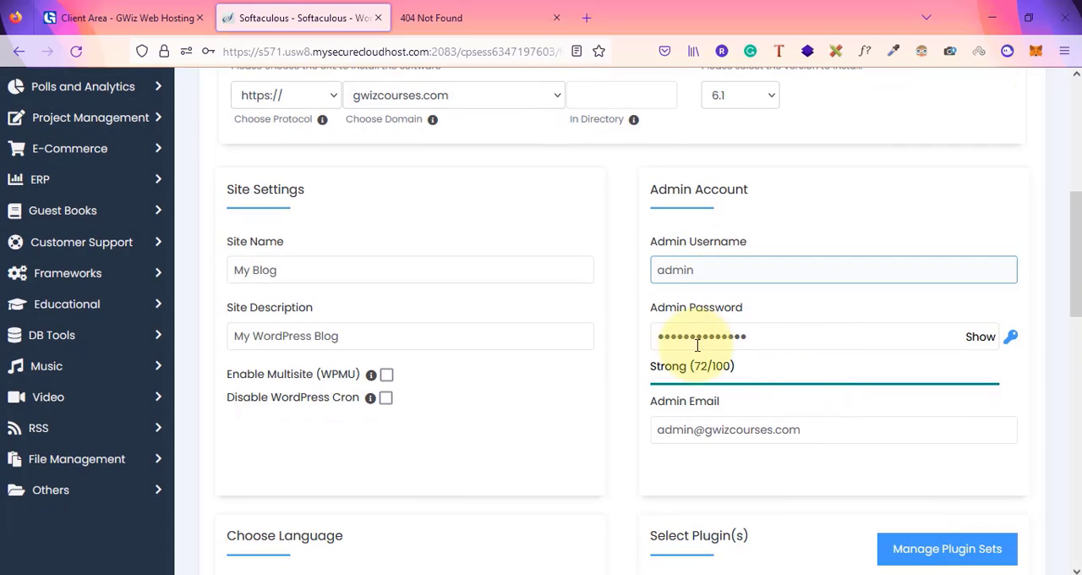
pyautogui.click(827, 439)
pyautogui.scroll(-10, 827, 443)
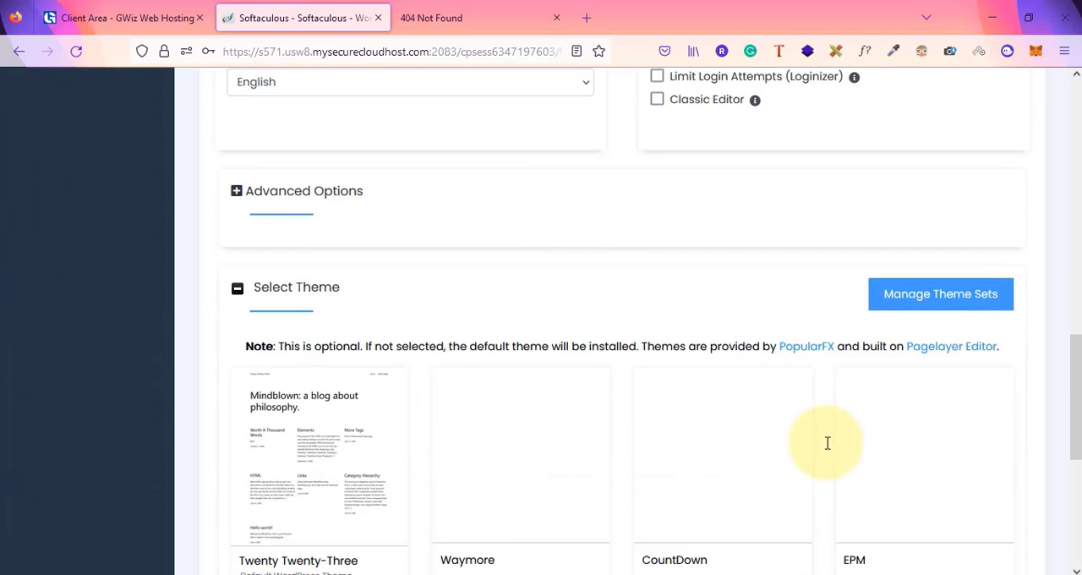
pyautogui.scroll(-2, 827, 443)
pyautogui.scroll(2, 827, 443)
pyautogui.scroll(-3, 827, 443)
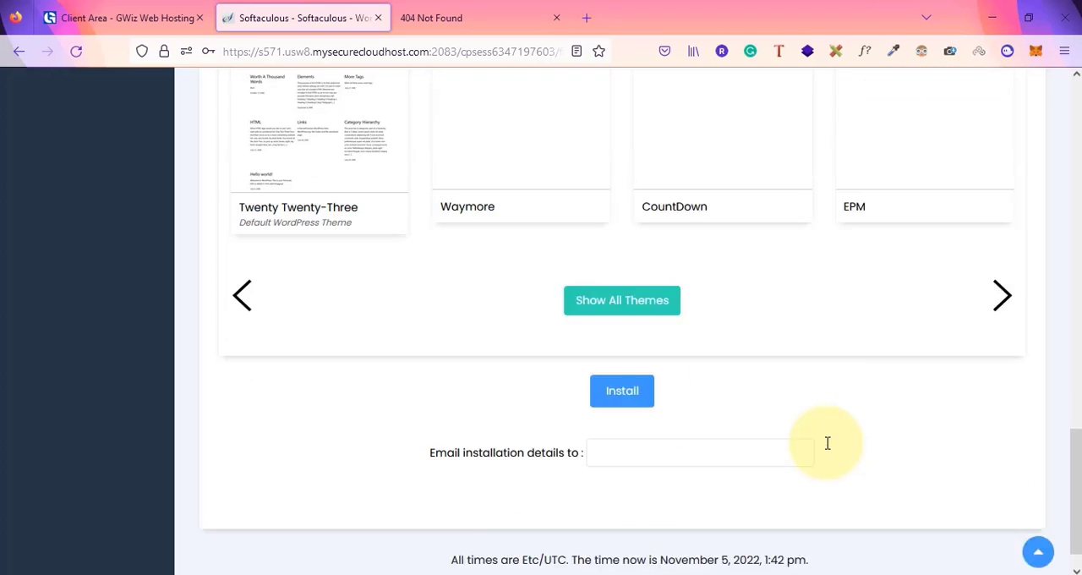
pyautogui.click(622, 361)
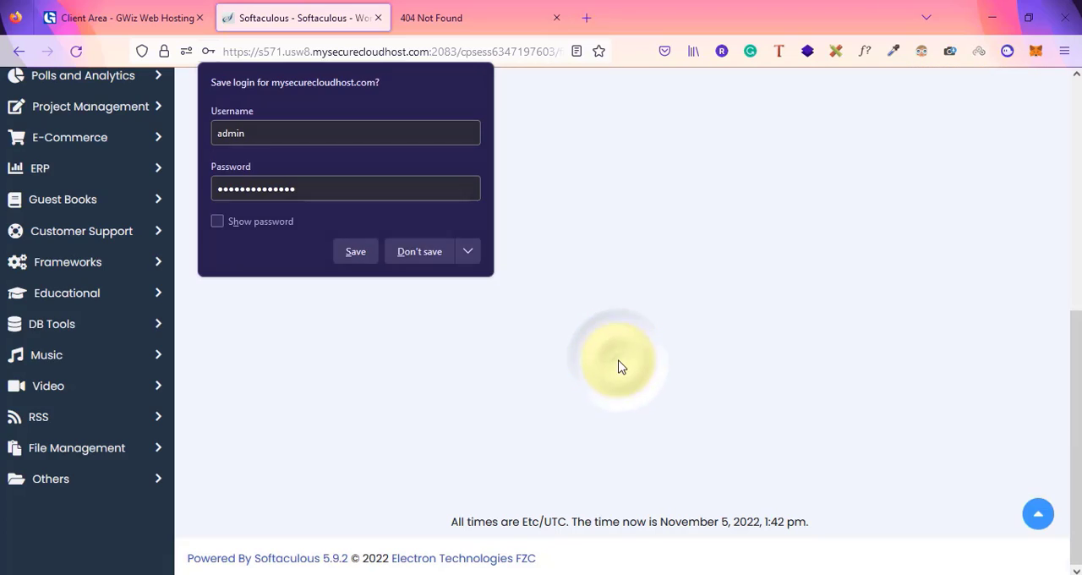
pyautogui.click(618, 361)
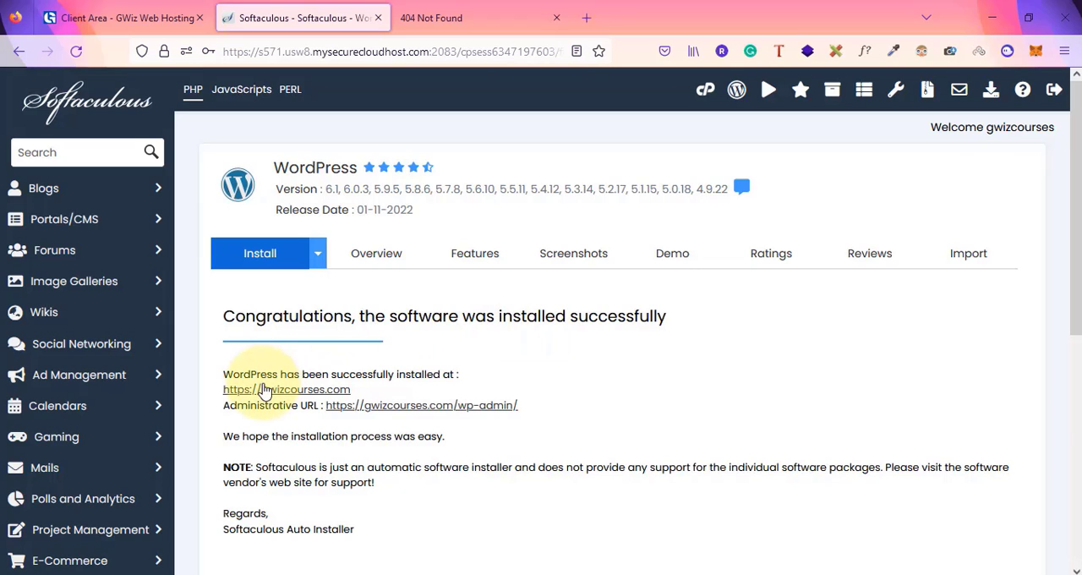
pyautogui.click(469, 15)
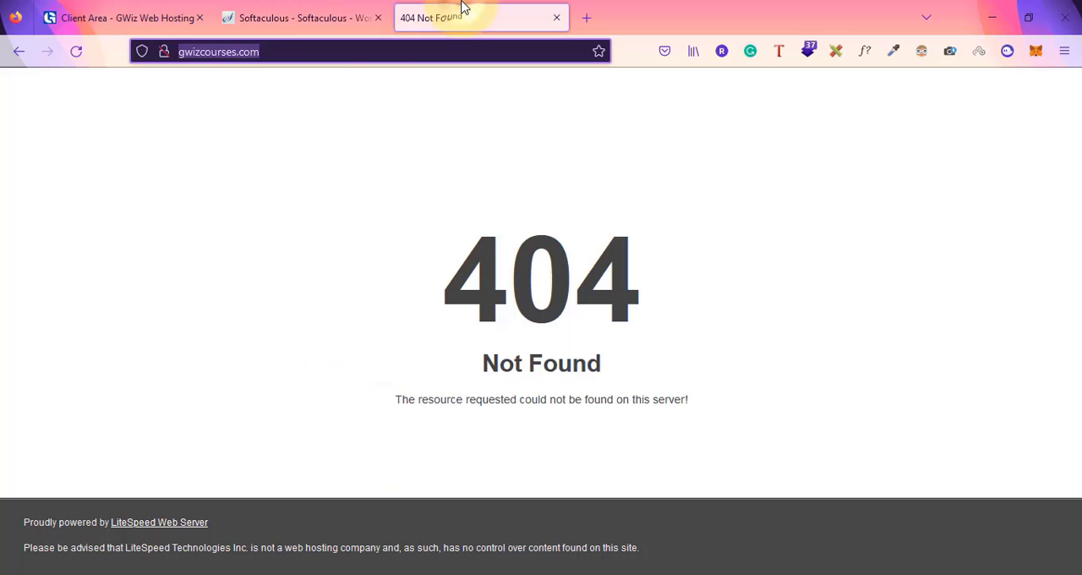
pyautogui.click(278, 50)
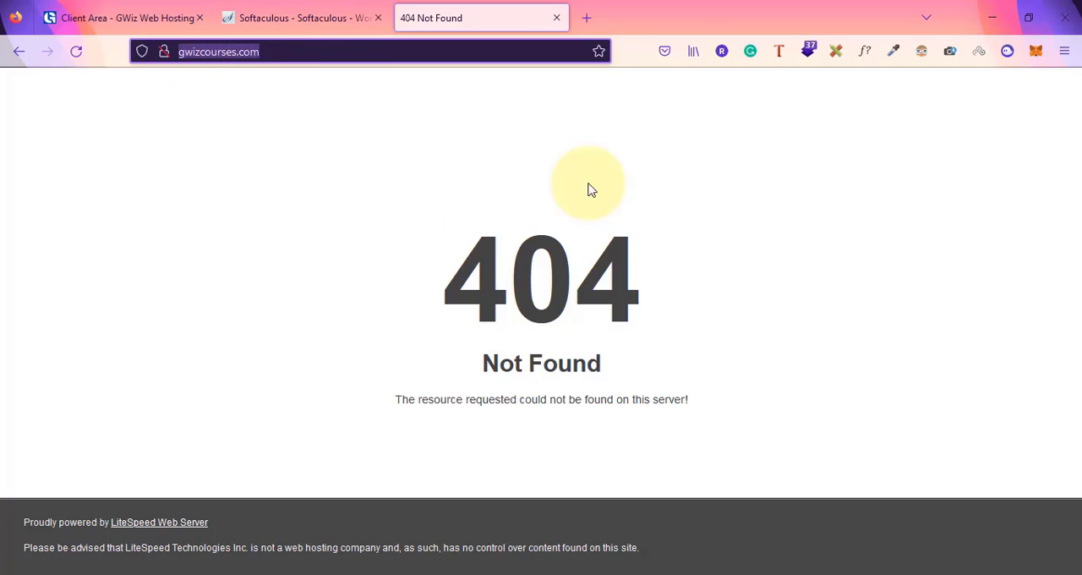
pyautogui.click(368, 7)
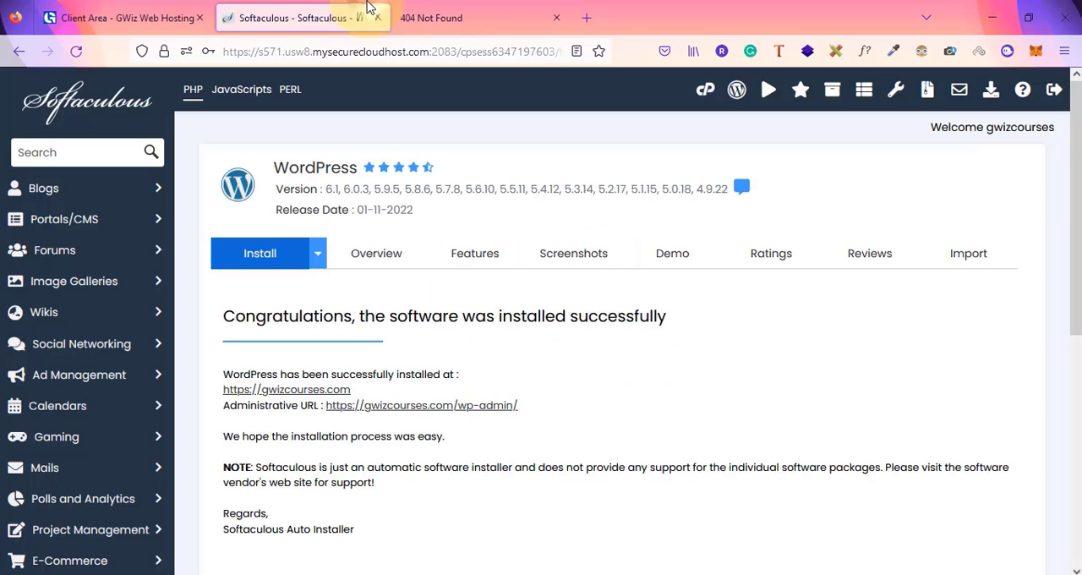
pyautogui.rightClick(292, 396)
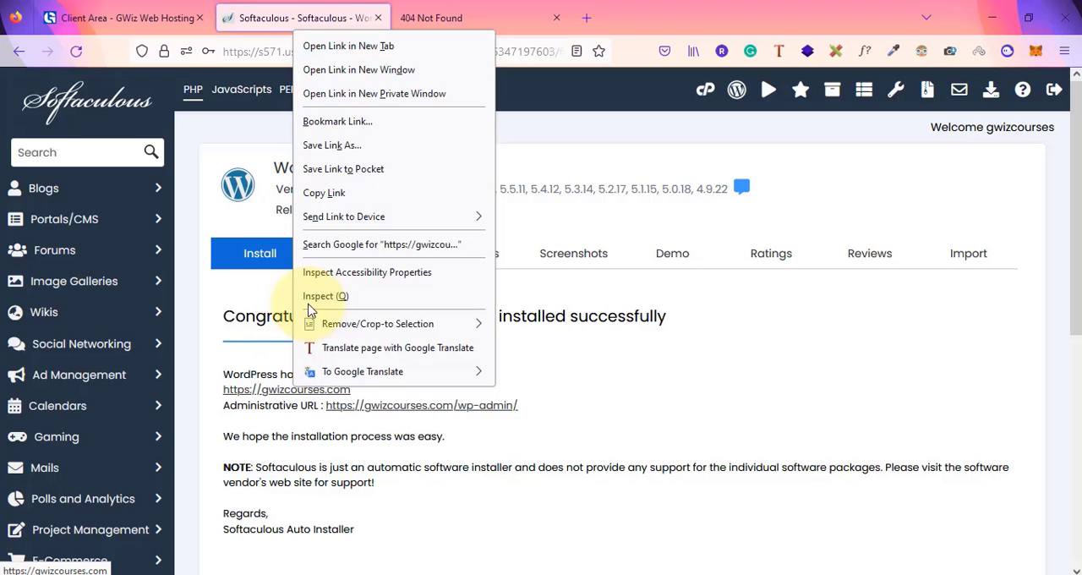
pyautogui.click(414, 47)
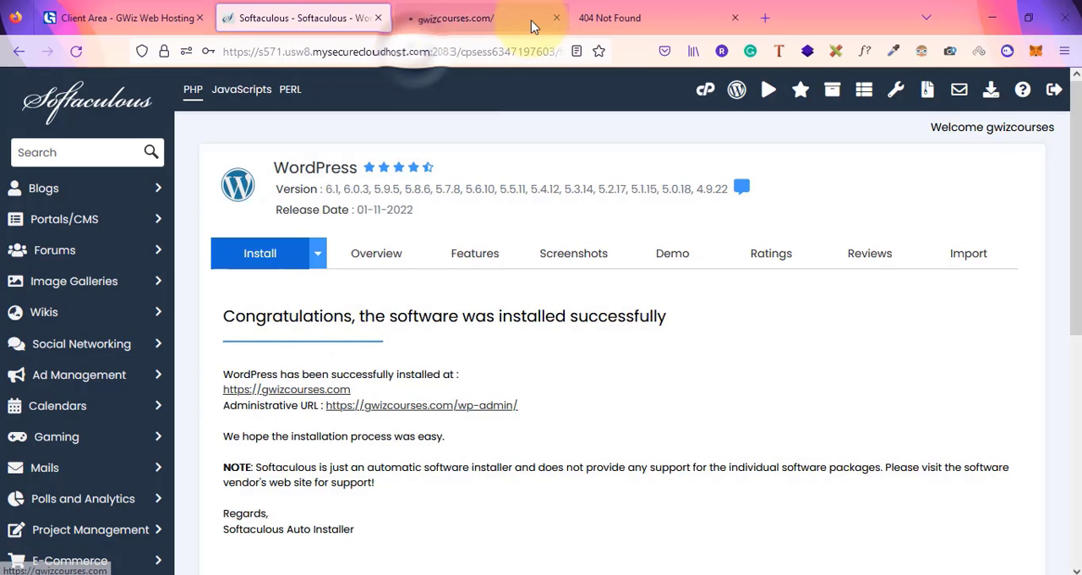
pyautogui.click(458, 18)
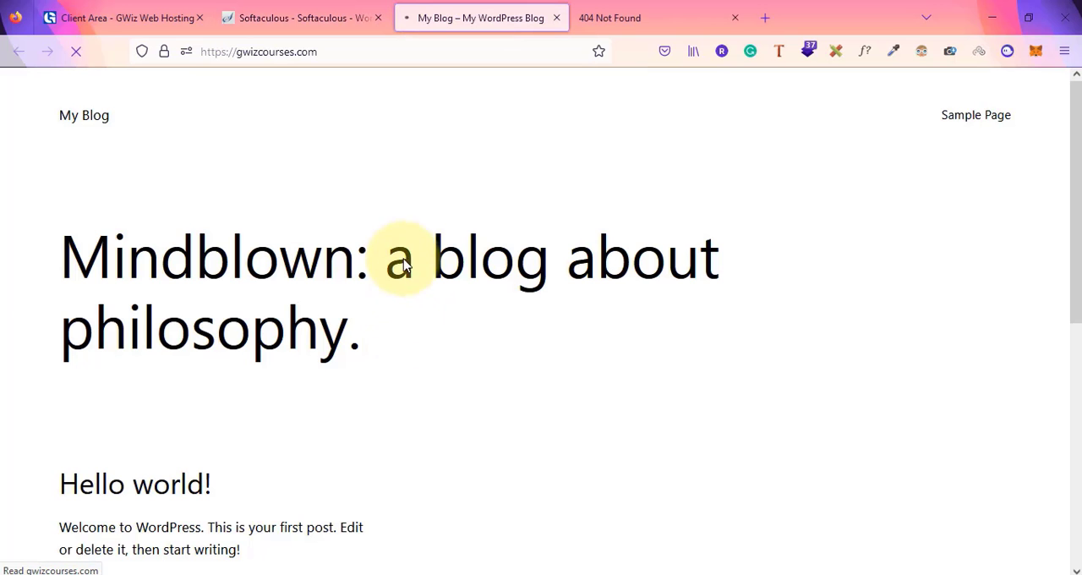
pyautogui.scroll(-5, 355, 410)
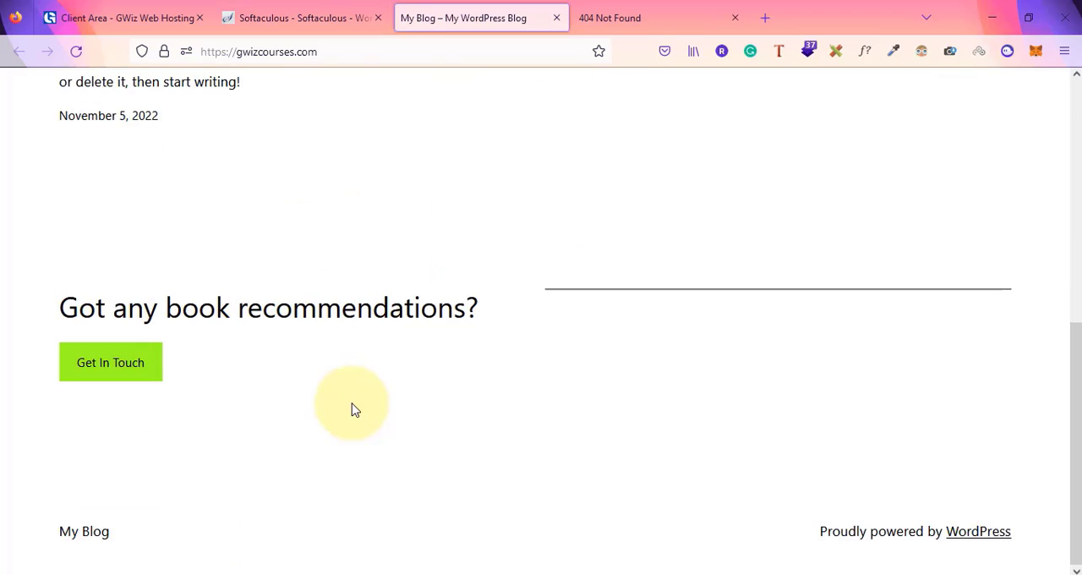
pyautogui.scroll(5, 355, 409)
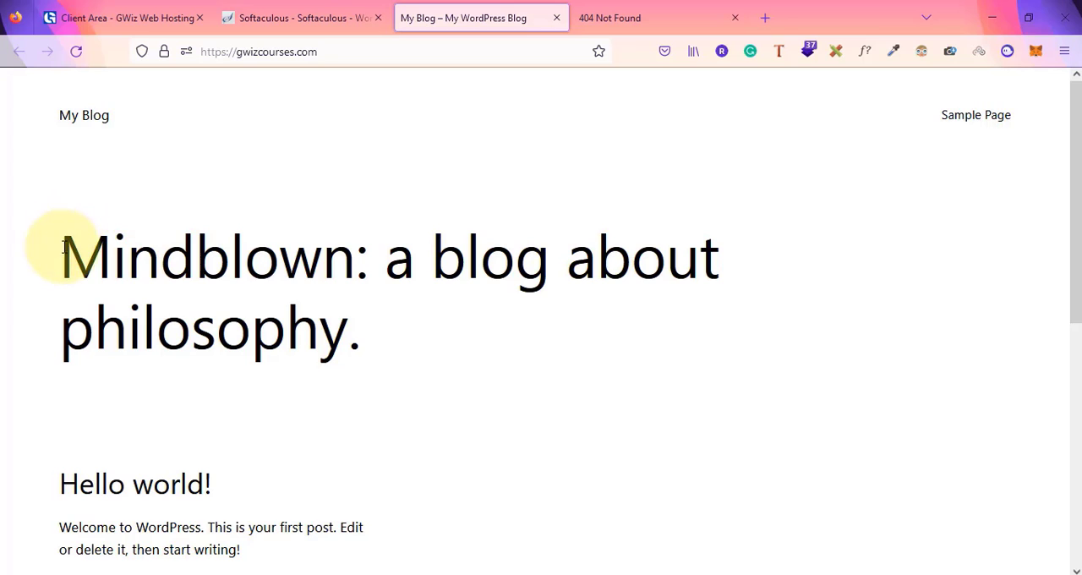
pyautogui.scroll(-2, 337, 326)
pyautogui.scroll(-4, 336, 325)
pyautogui.scroll(5, 337, 326)
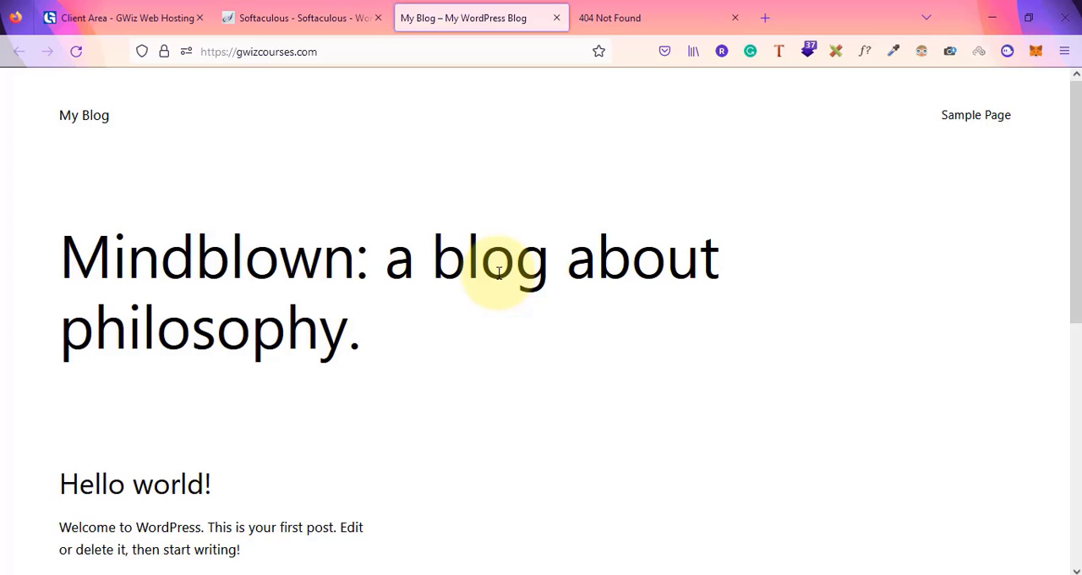
pyautogui.click(335, 12)
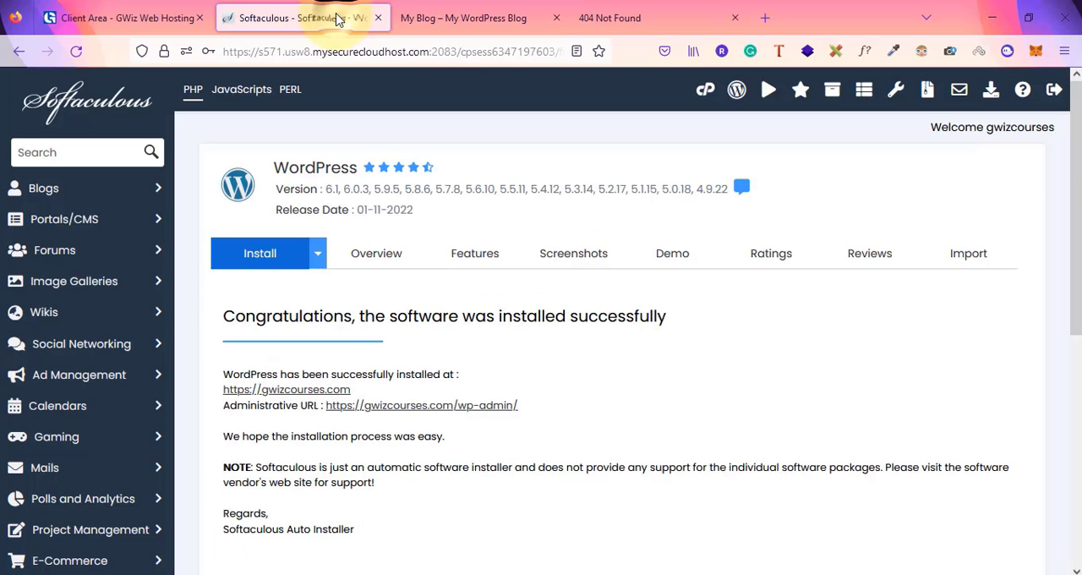
pyautogui.click(454, 10)
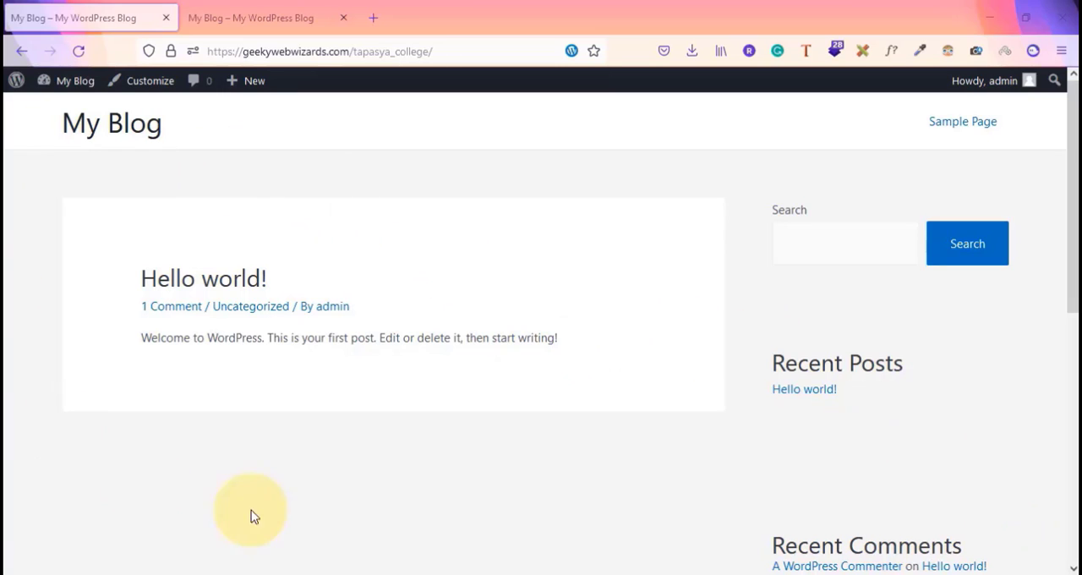
pyautogui.click(253, 15)
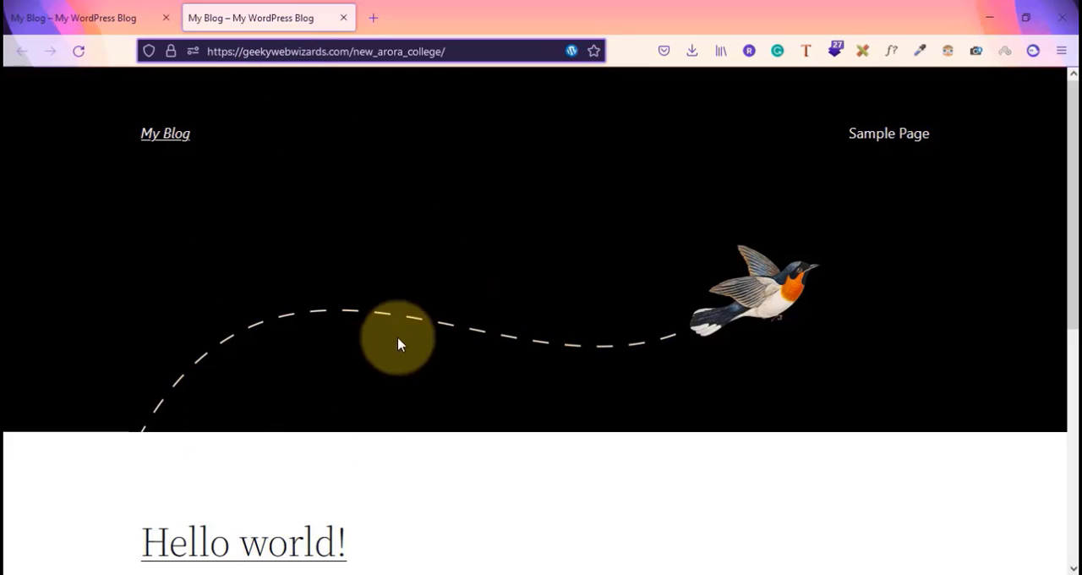
# Compare the source tapasya_college site and the destination new_arora_college site by switching between their two tabs
pyautogui.click(68, 12)
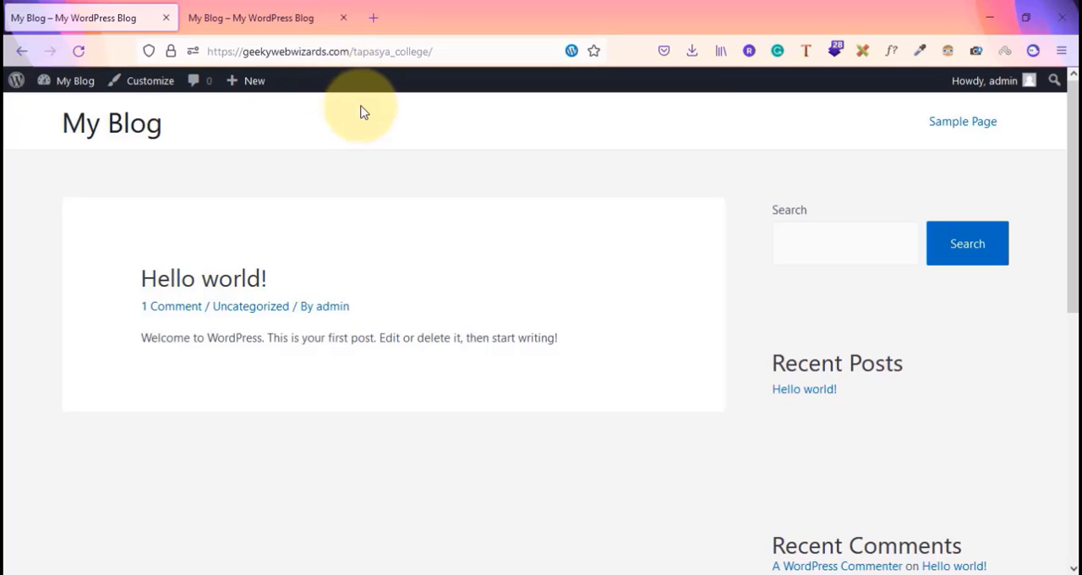
pyautogui.moveTo(211, 56); pyautogui.dragTo(355, 60)
pyautogui.click(300, 24)
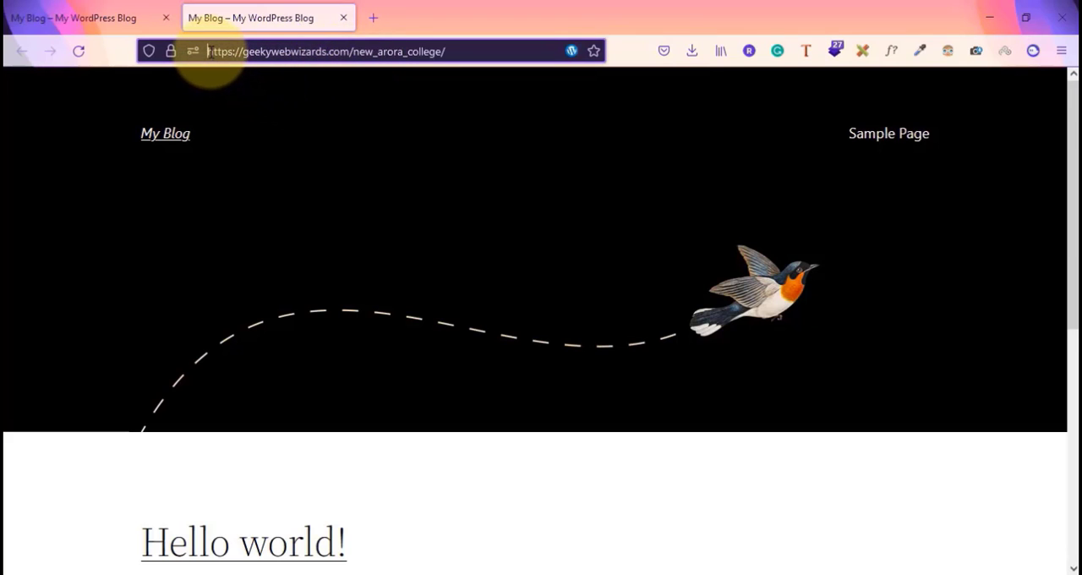
pyautogui.click(211, 52)
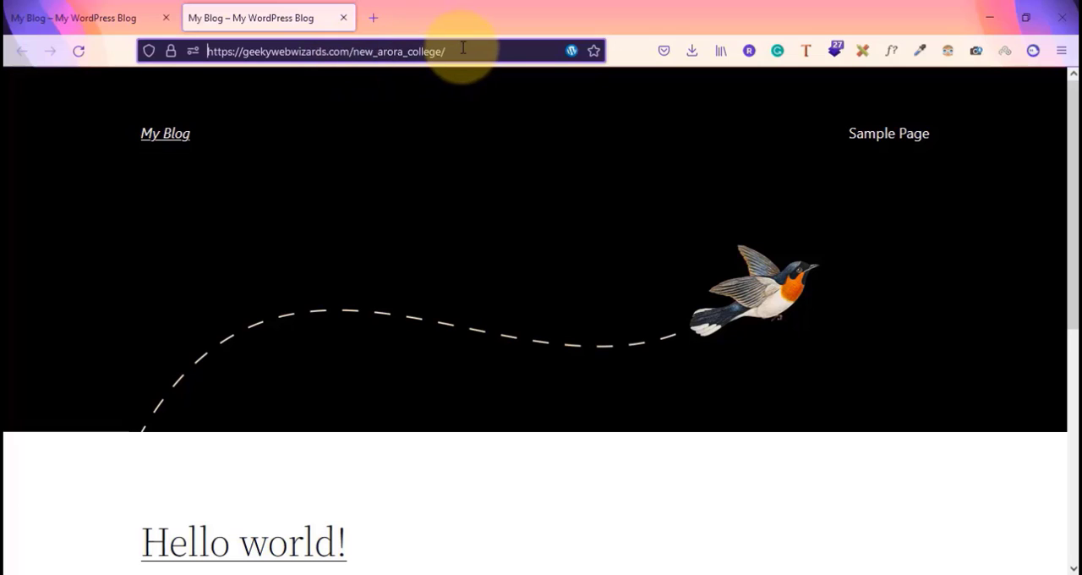
pyautogui.scroll(-5, 488, 329)
pyautogui.scroll(5, 487, 332)
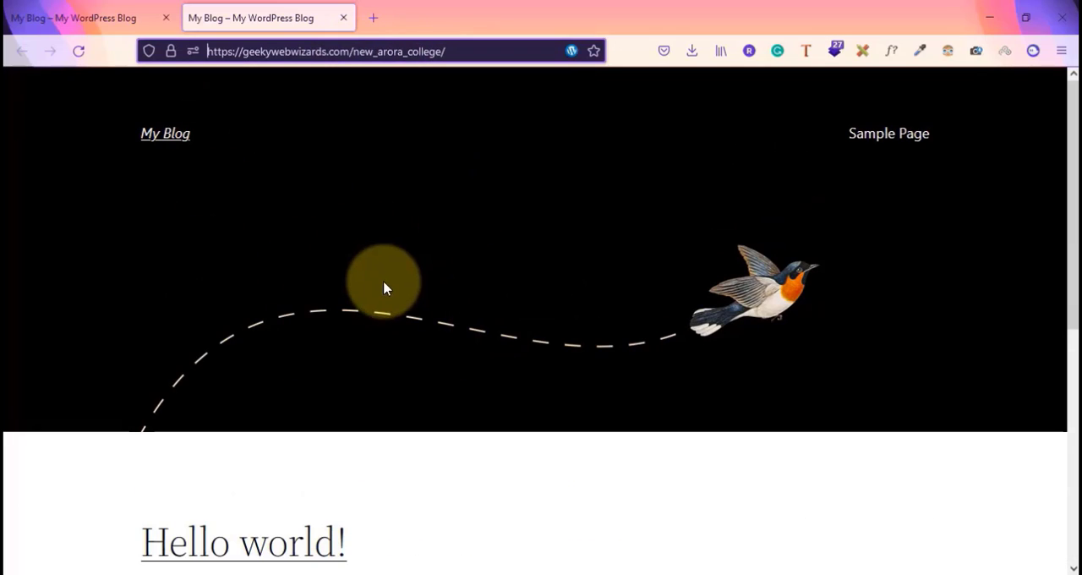
pyautogui.scroll(-5, 426, 346)
pyautogui.scroll(4, 448, 401)
pyautogui.scroll(1, 456, 410)
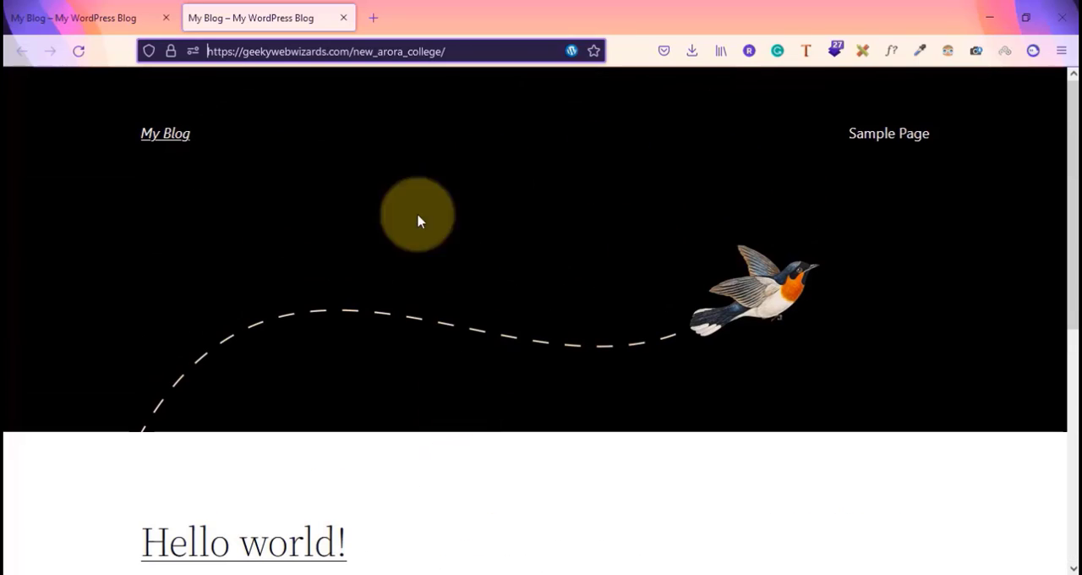
pyautogui.click(60, 6)
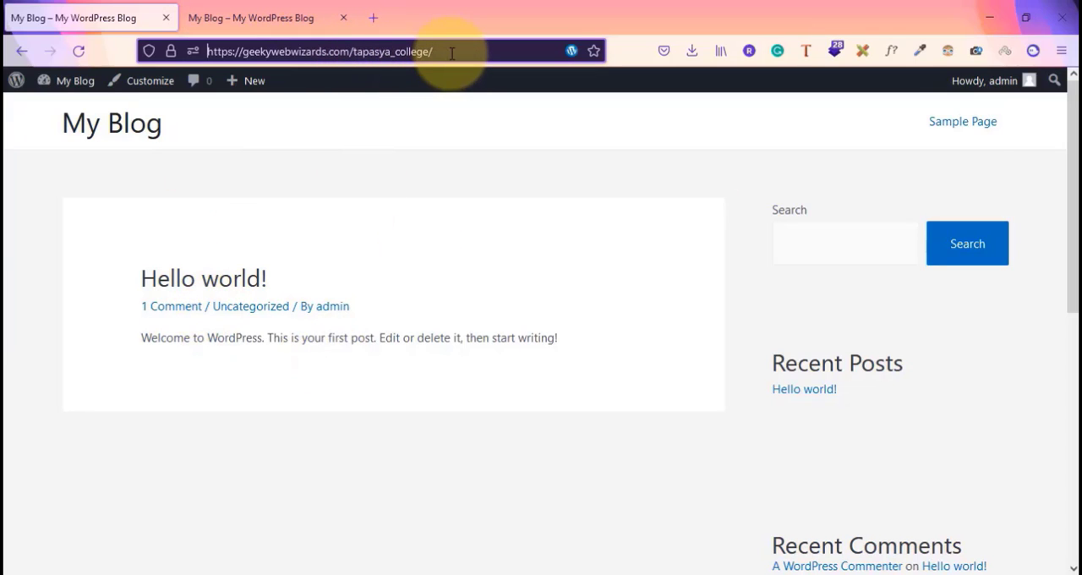
pyautogui.click(257, 12)
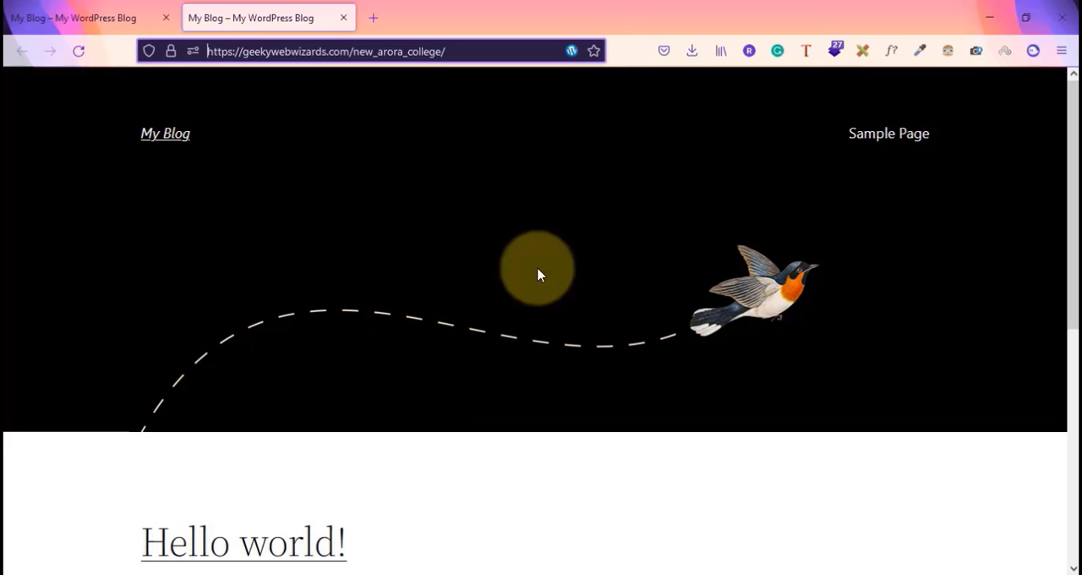
# Switch to the Notepad migration checklist and enter tapasyacollege as the From Website
pyautogui.hotkey('alt', 'Tab')
pyautogui.hotkey('alt', 'Tab')
pyautogui.click(1044, 475)
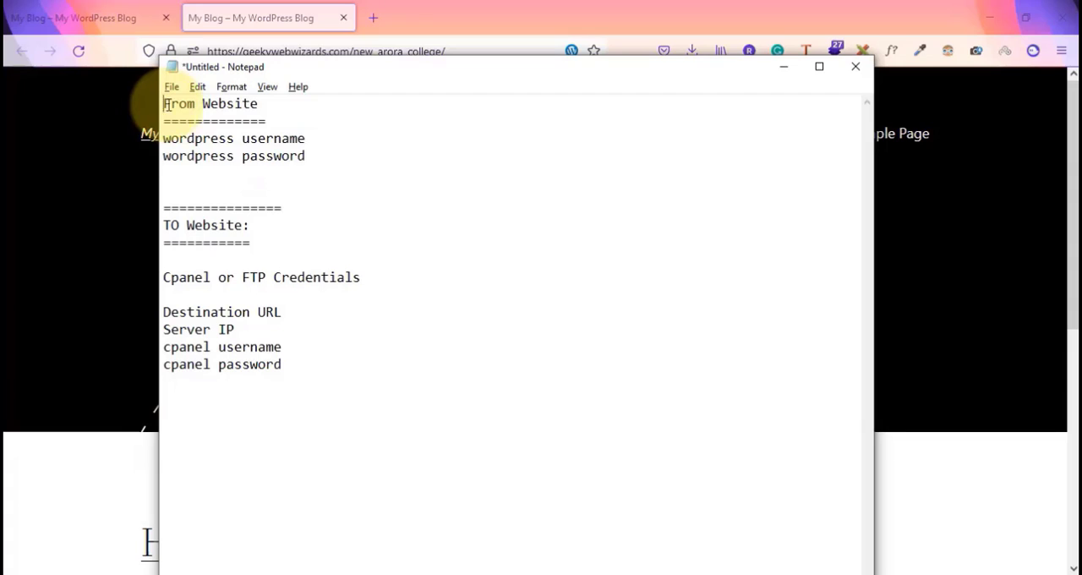
pyautogui.moveTo(167, 103); pyautogui.dragTo(326, 172)
pyautogui.click(50, 17)
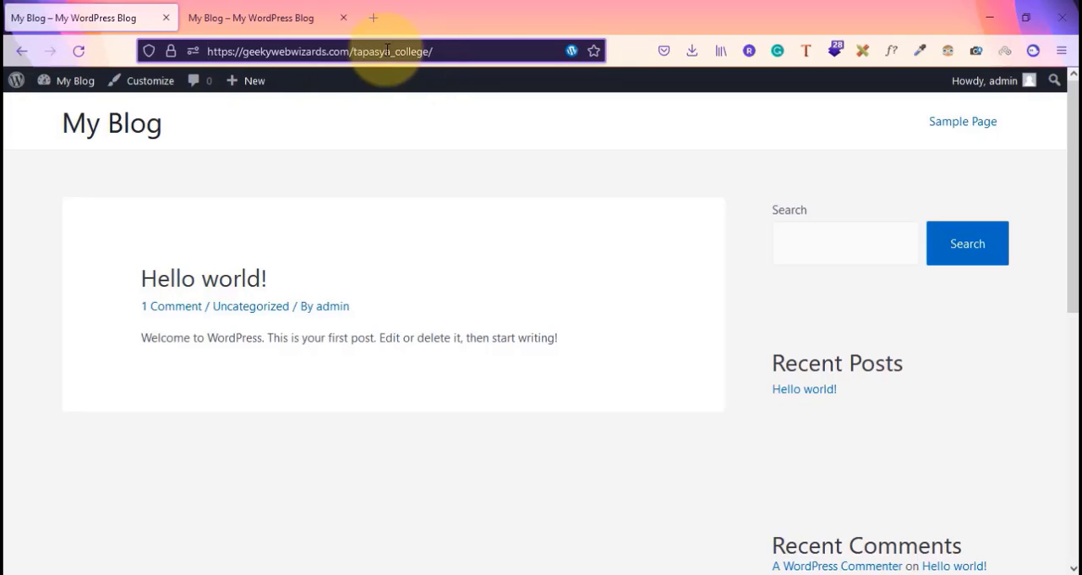
pyautogui.hotkey('alt', 'Tab')
pyautogui.click(279, 103)
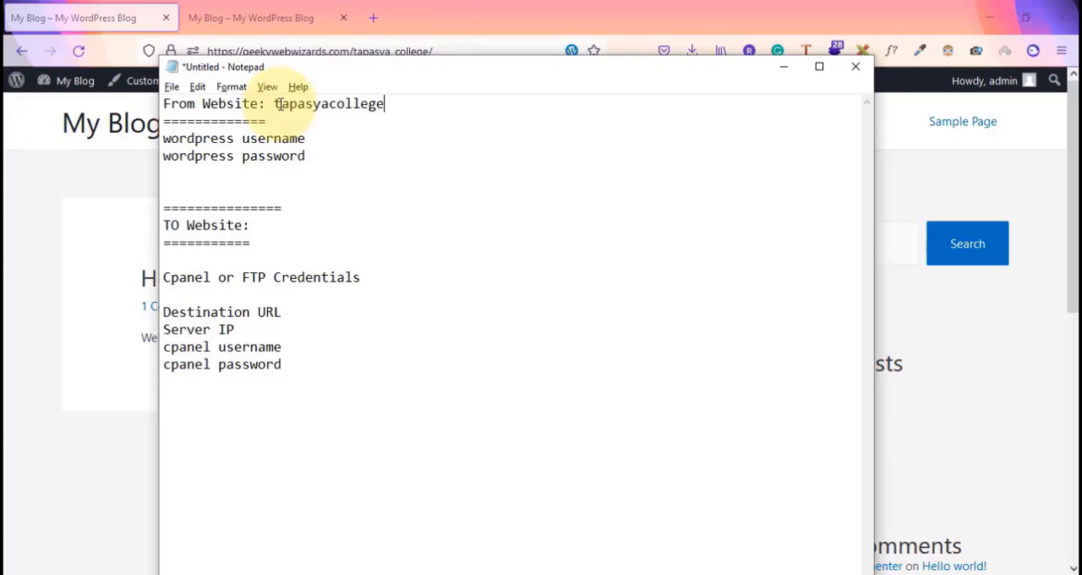
# Enter newaroracollege as the TO Website in the checklist, checking the destination tab's address
pyautogui.click(272, 226)
pyautogui.click(241, 9)
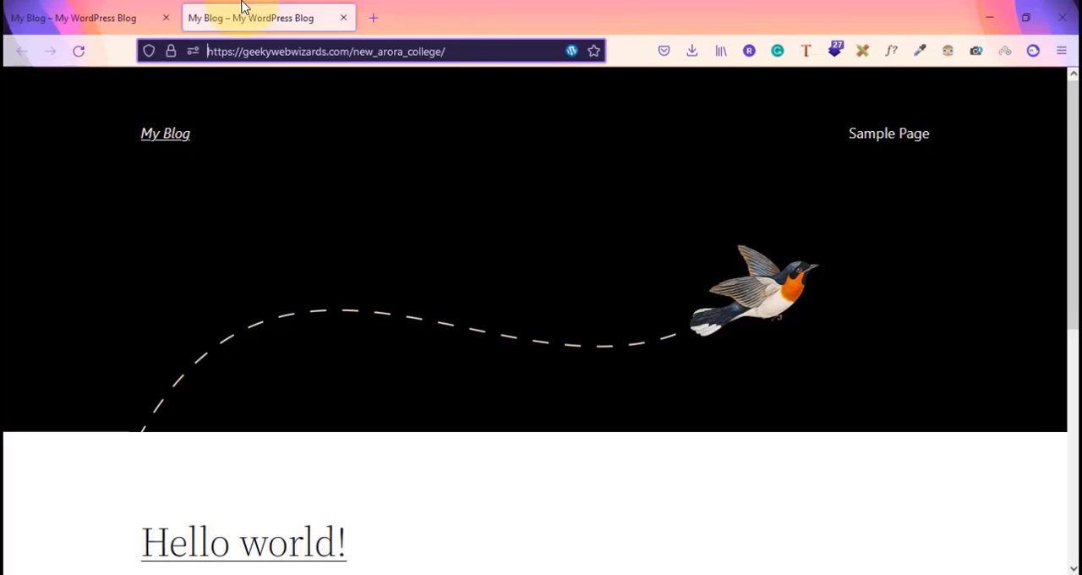
pyautogui.click(164, 15)
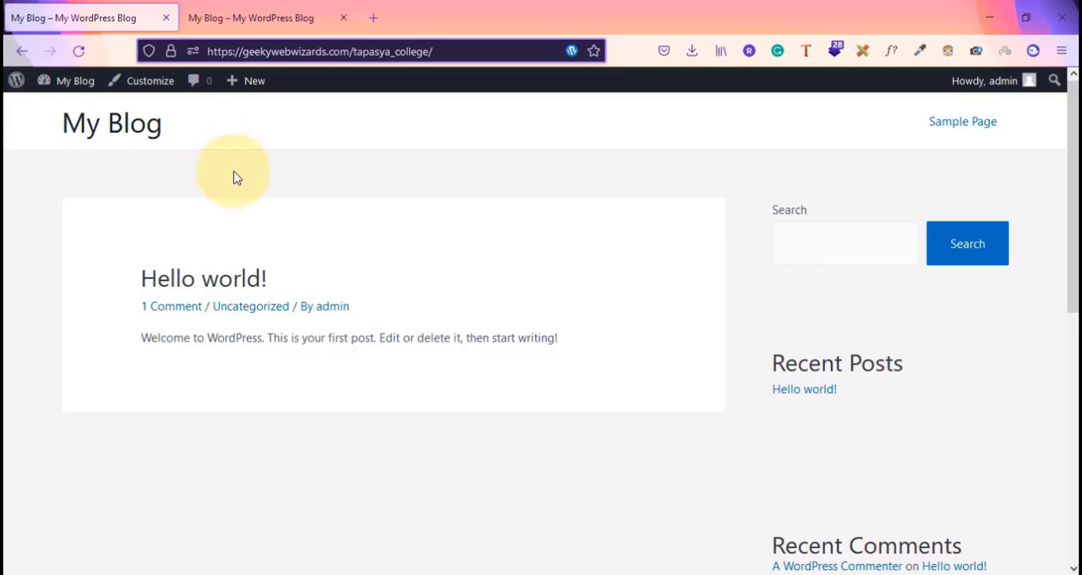
pyautogui.hotkey('alt', 'Tab')
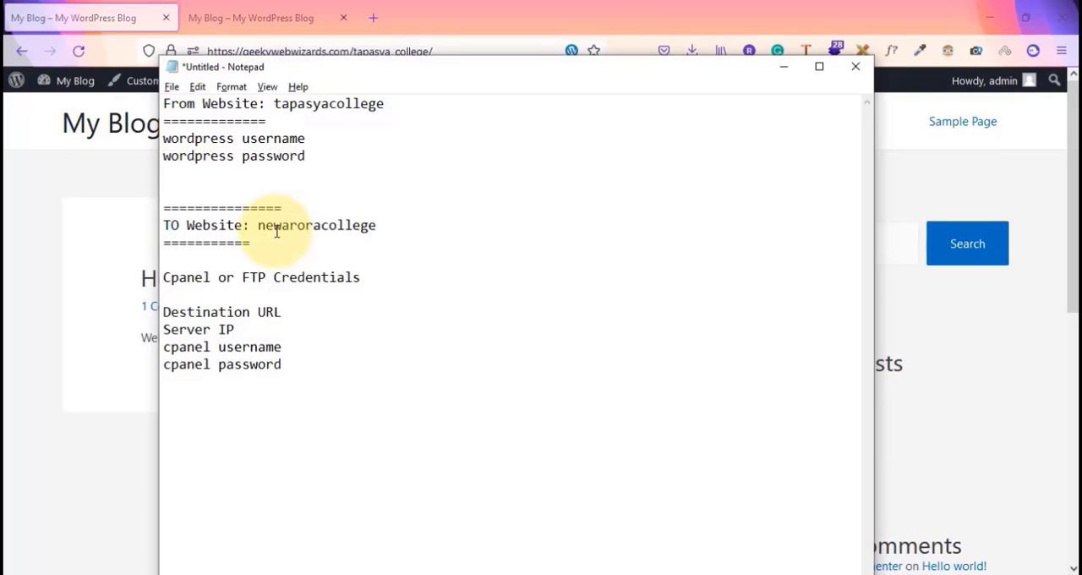
# Switch back and forth between the source and destination site tabs before returning to the checklist
pyautogui.click(242, 8)
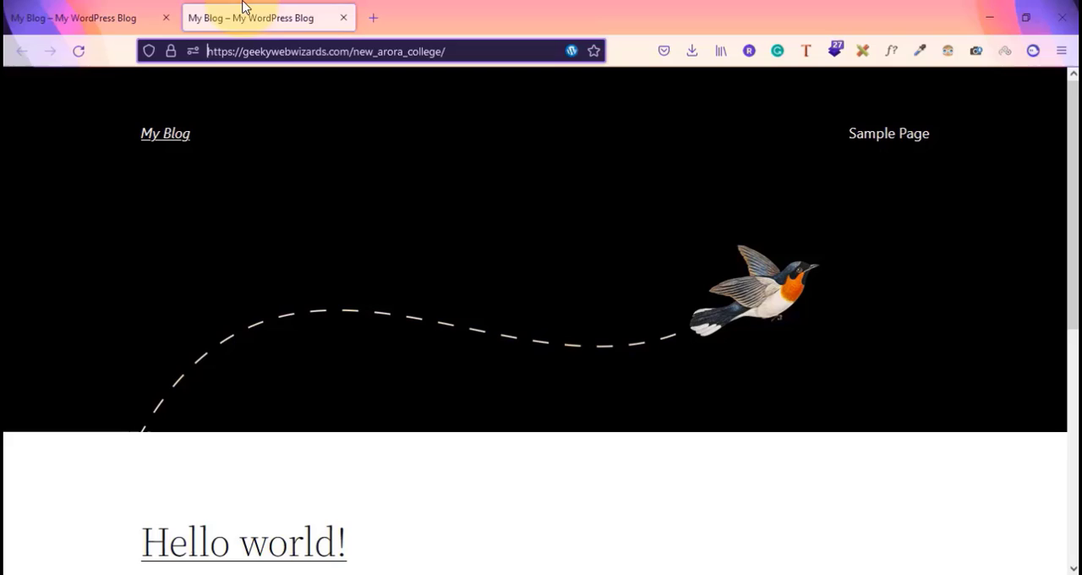
pyautogui.click(101, 14)
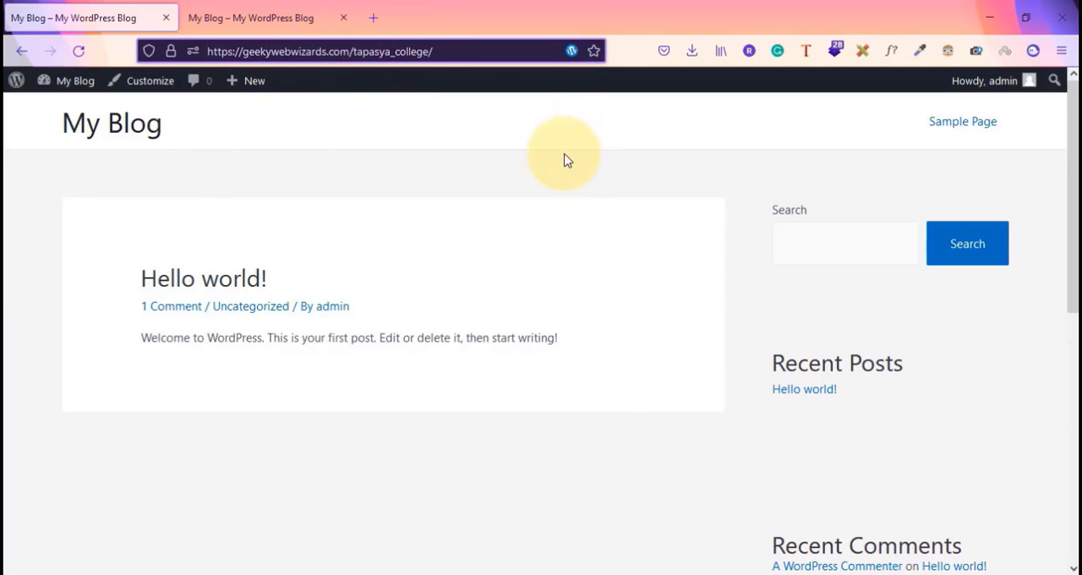
pyautogui.click(242, 7)
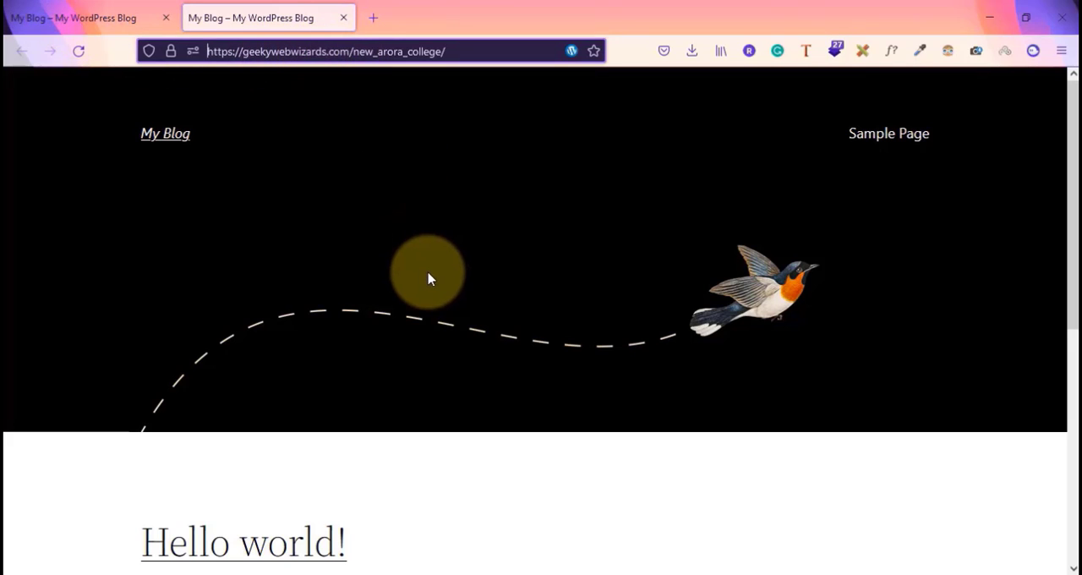
pyautogui.click(34, 10)
pyautogui.hotkey('alt', 'Tab')
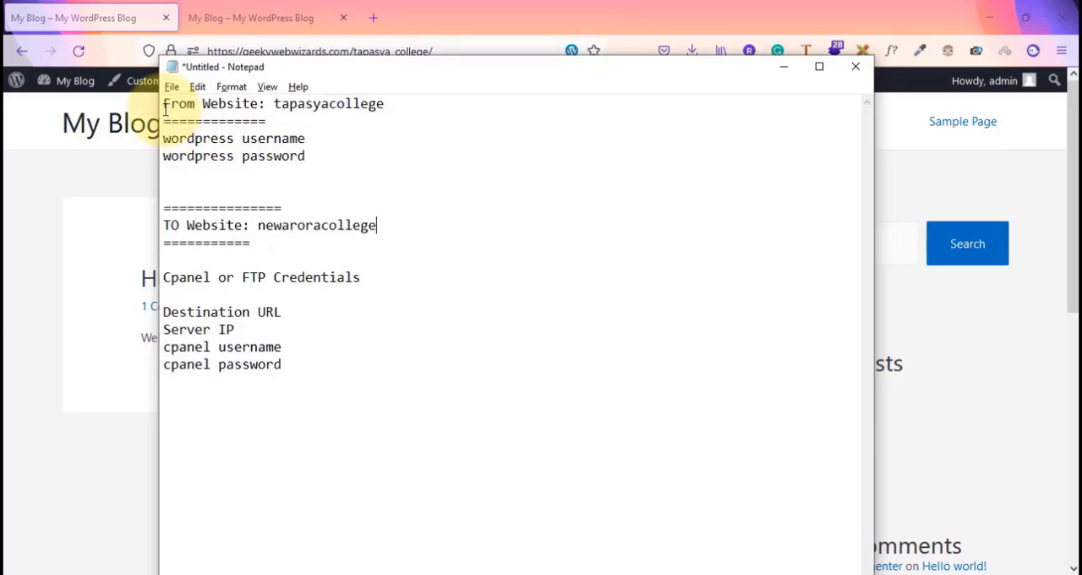
# Review the checklist's source WordPress login section, destination section and the cPanel or FTP credential fields
pyautogui.moveTo(166, 105); pyautogui.dragTo(326, 174)
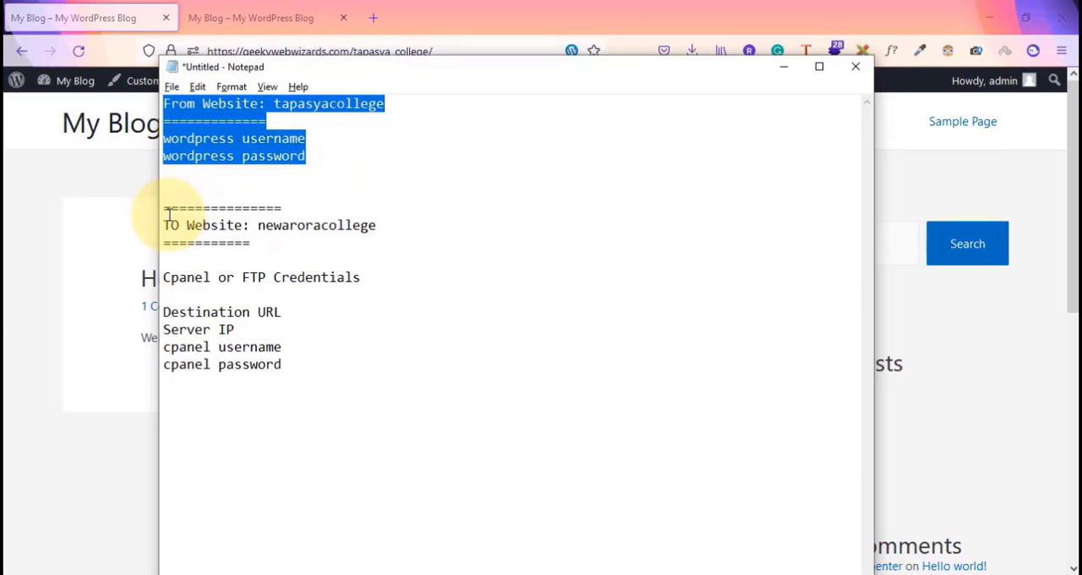
pyautogui.moveTo(170, 208); pyautogui.dragTo(344, 407)
pyautogui.click(344, 406)
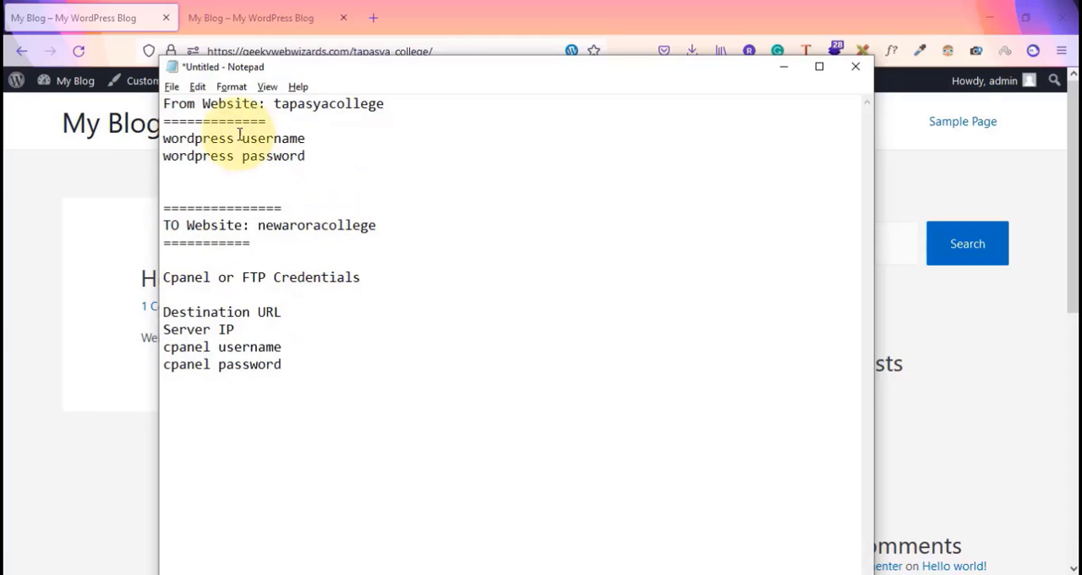
pyautogui.moveTo(166, 103); pyautogui.dragTo(284, 108)
pyautogui.moveTo(170, 226); pyautogui.dragTo(333, 238)
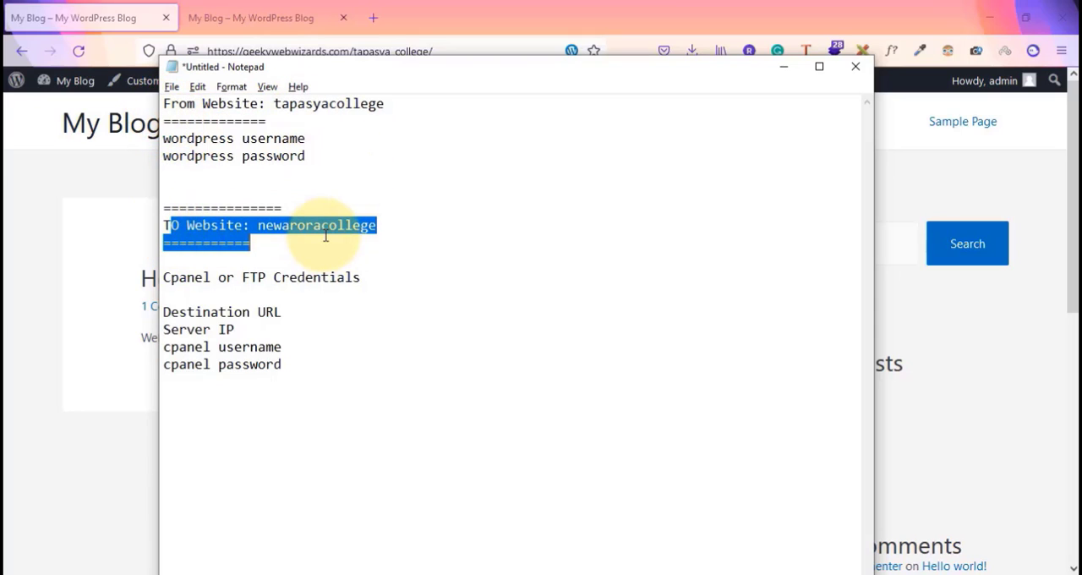
pyautogui.press('Right')
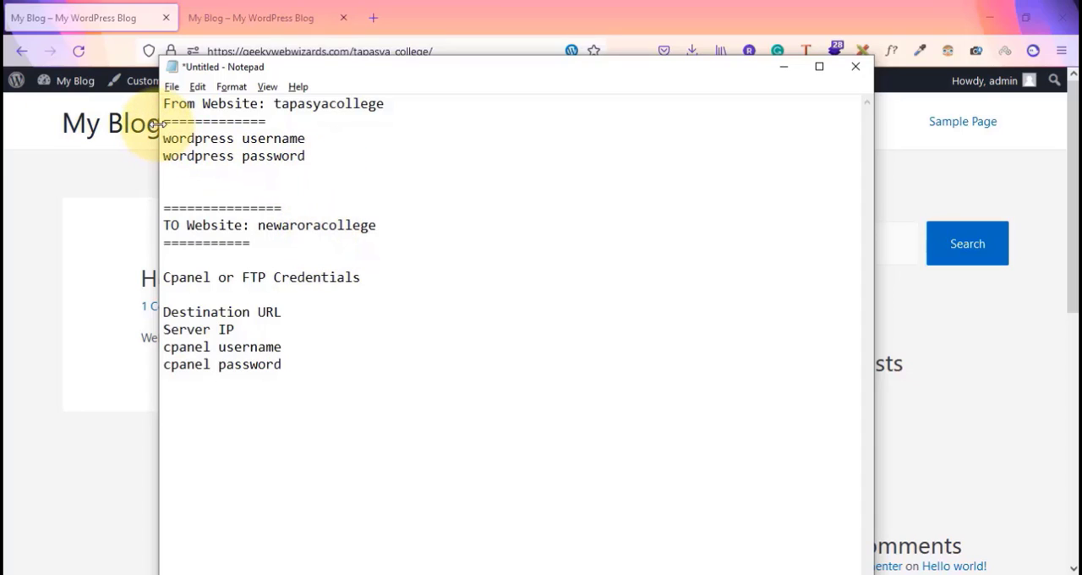
pyautogui.moveTo(166, 141); pyautogui.dragTo(306, 158)
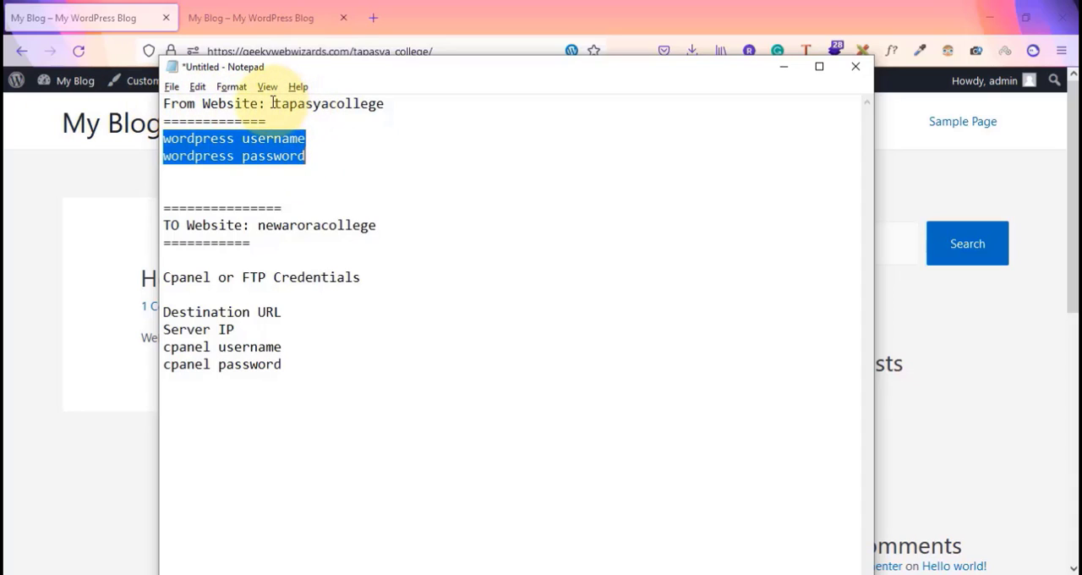
pyautogui.moveTo(273, 103); pyautogui.dragTo(376, 174)
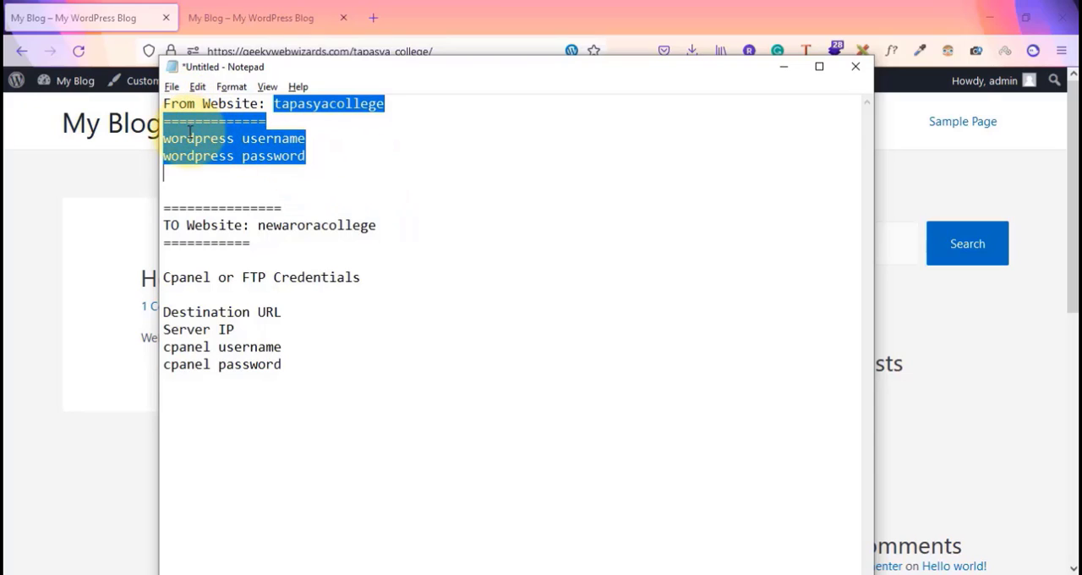
pyautogui.moveTo(164, 207); pyautogui.dragTo(355, 244)
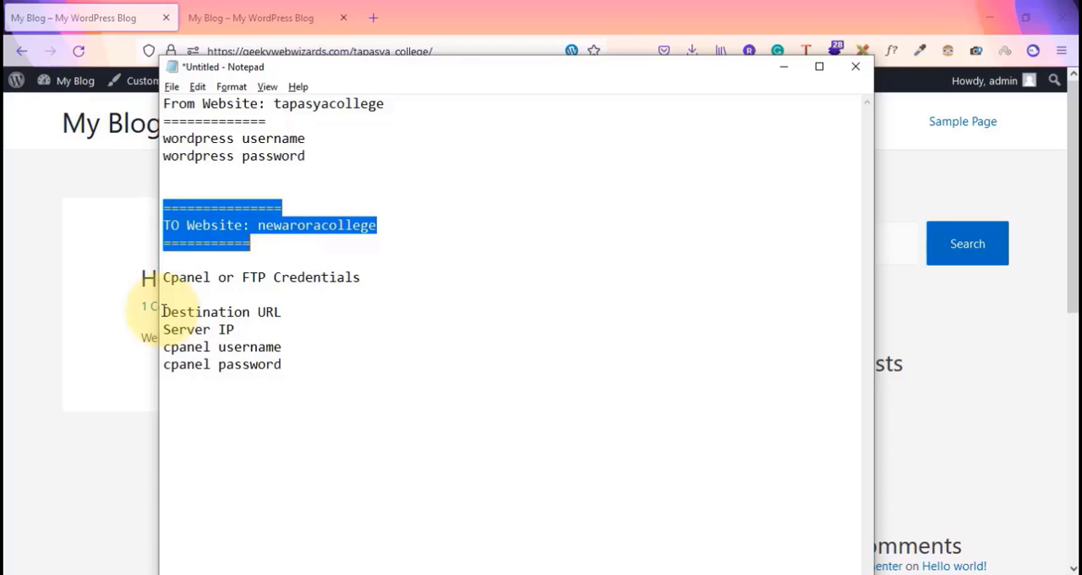
pyautogui.moveTo(162, 311); pyautogui.dragTo(307, 311)
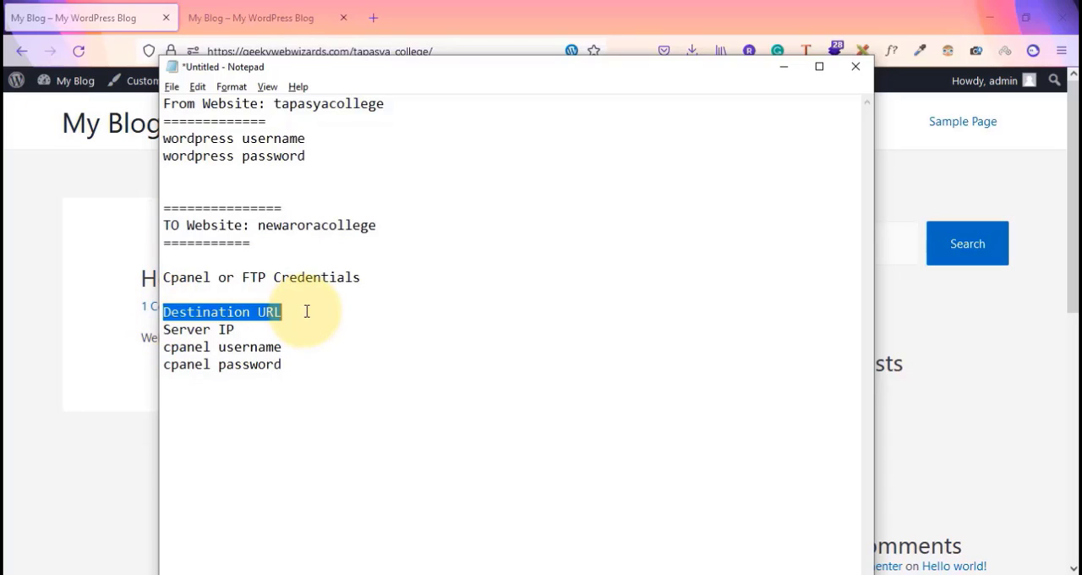
pyautogui.moveTo(163, 329); pyautogui.dragTo(235, 332)
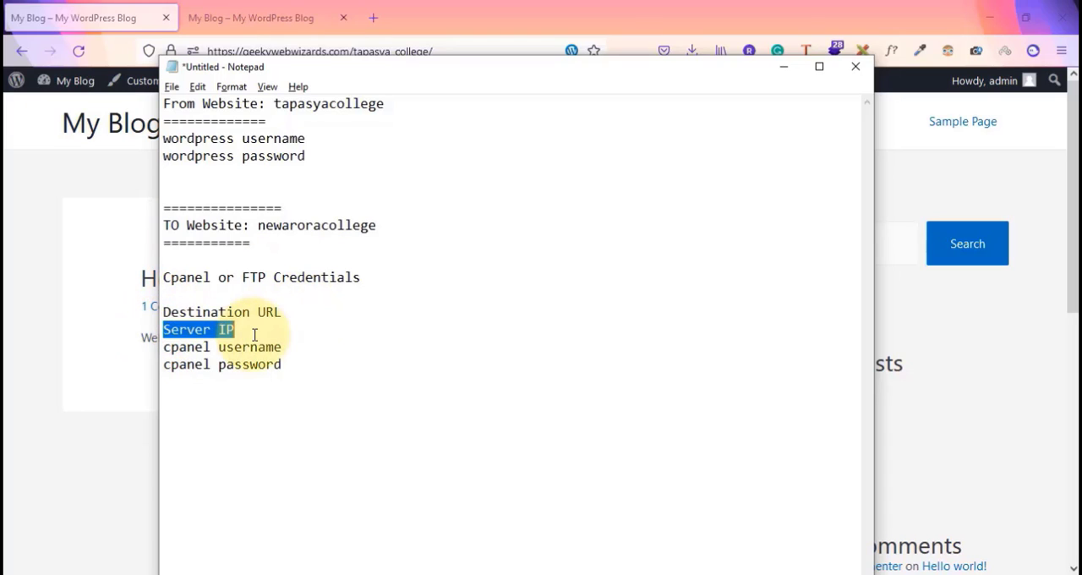
pyautogui.moveTo(169, 351); pyautogui.dragTo(158, 269)
pyautogui.click(303, 367)
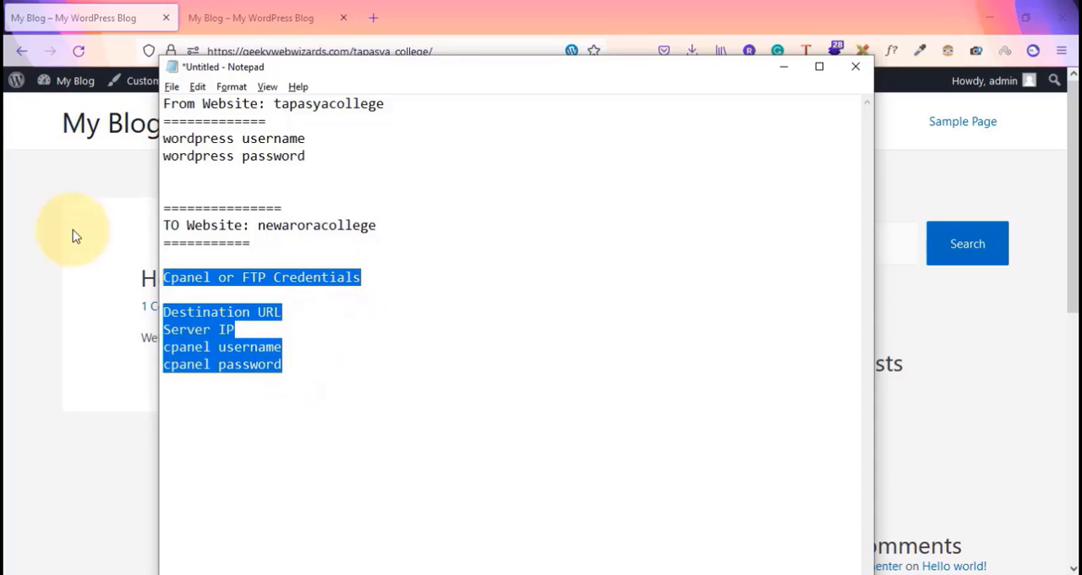
pyautogui.moveTo(165, 138); pyautogui.dragTo(321, 160)
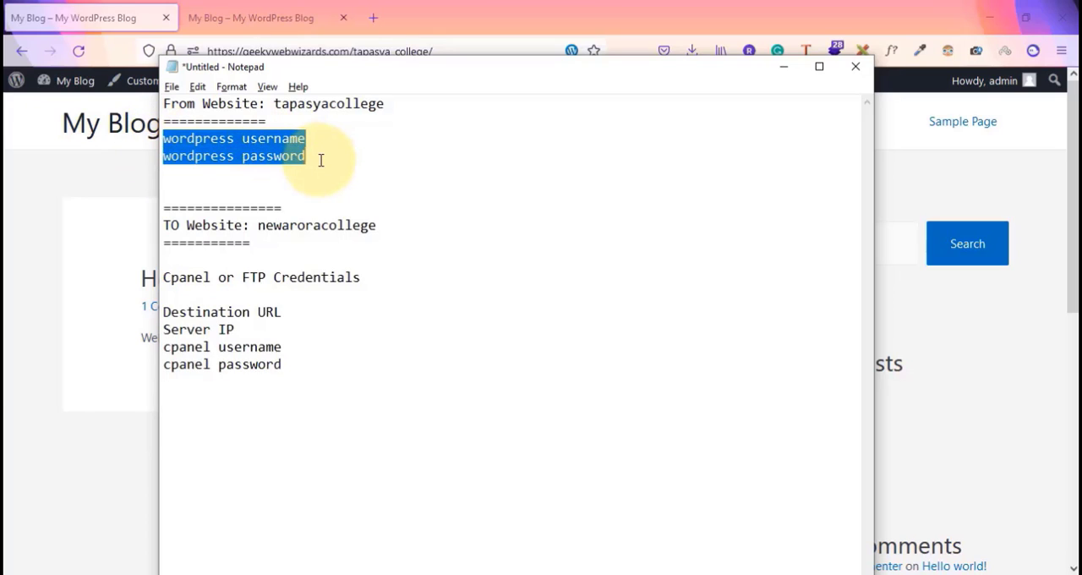
pyautogui.click(25, 256)
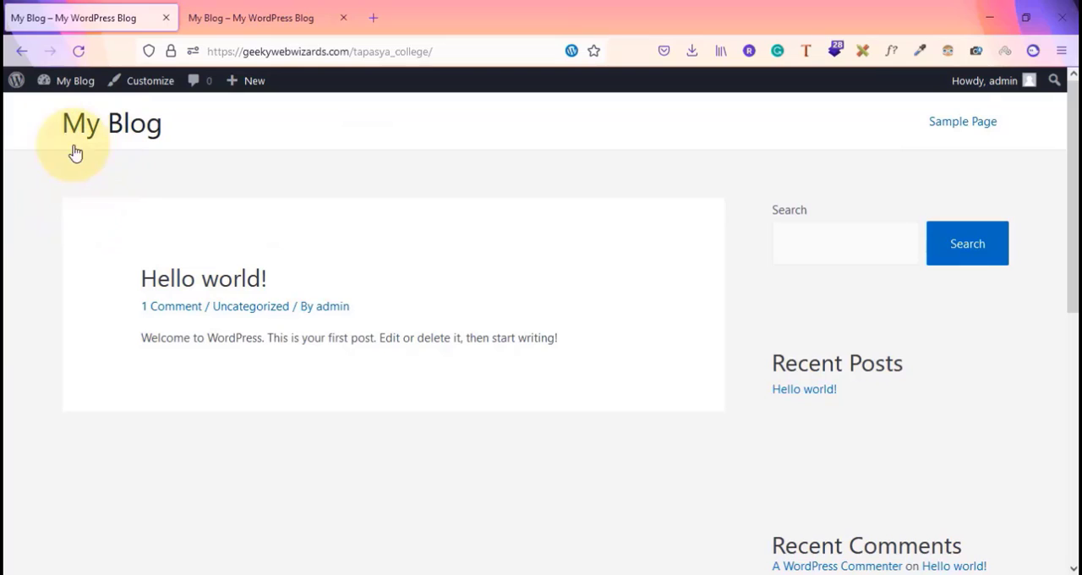
# Open the Add Plugins page in the source tapasya_college site's WordPress dashboard
pyautogui.click(330, 10)
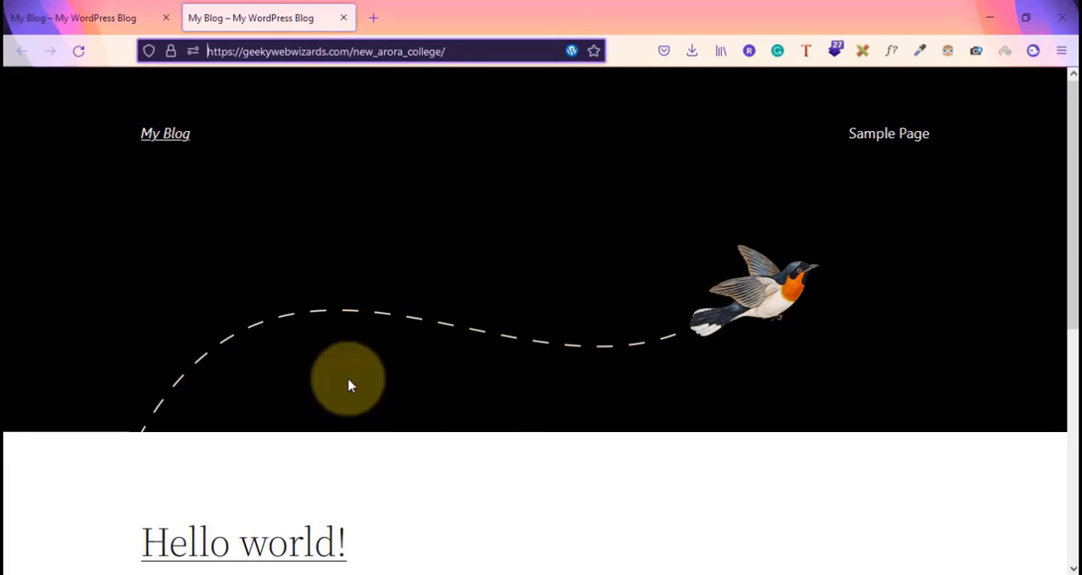
pyautogui.scroll(-5, 313, 425)
pyautogui.scroll(5, 313, 425)
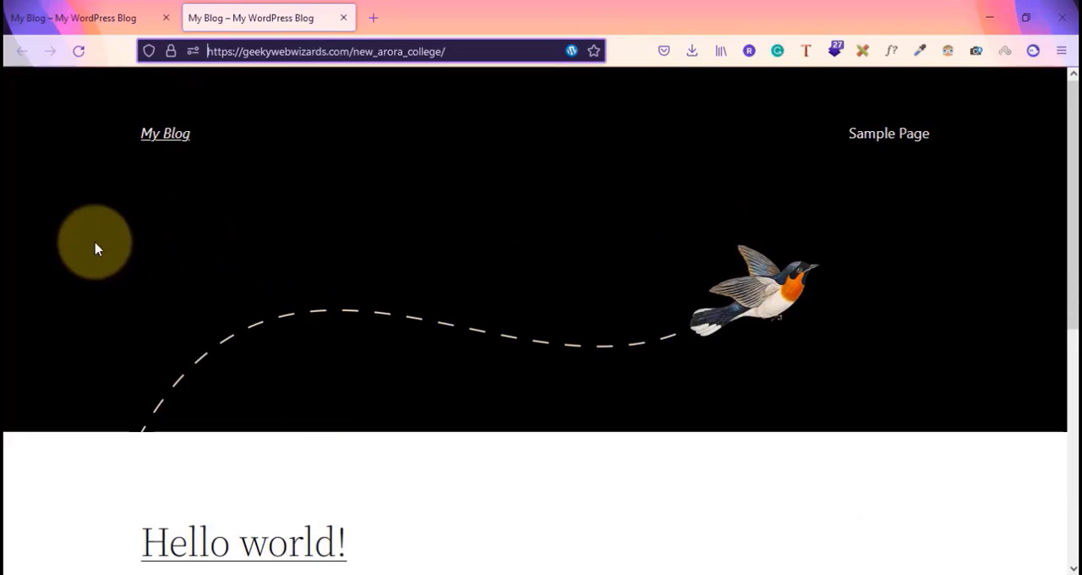
pyautogui.click(43, 17)
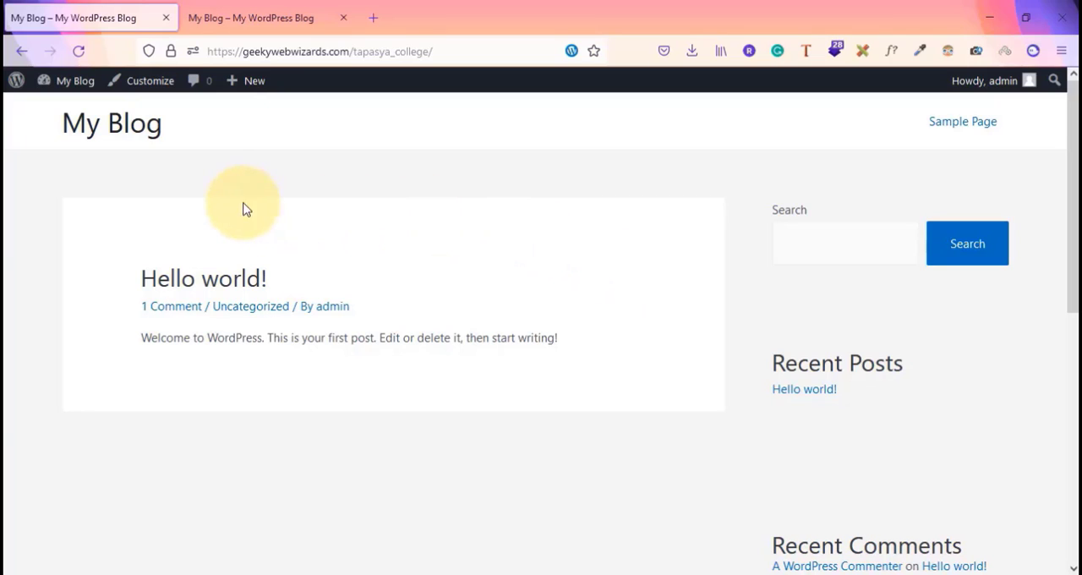
pyautogui.moveTo(66, 86)
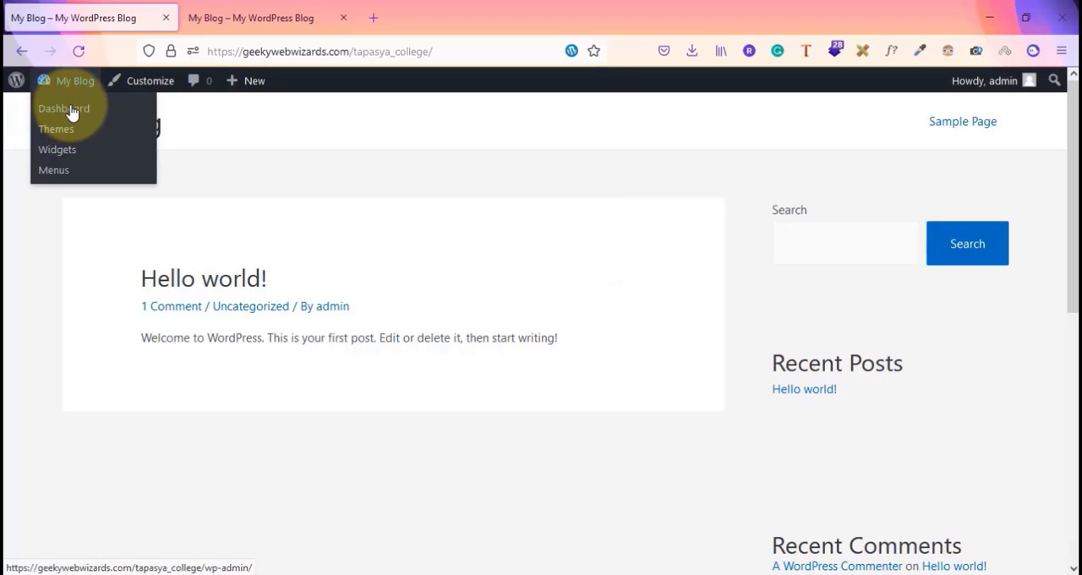
pyautogui.click(69, 109)
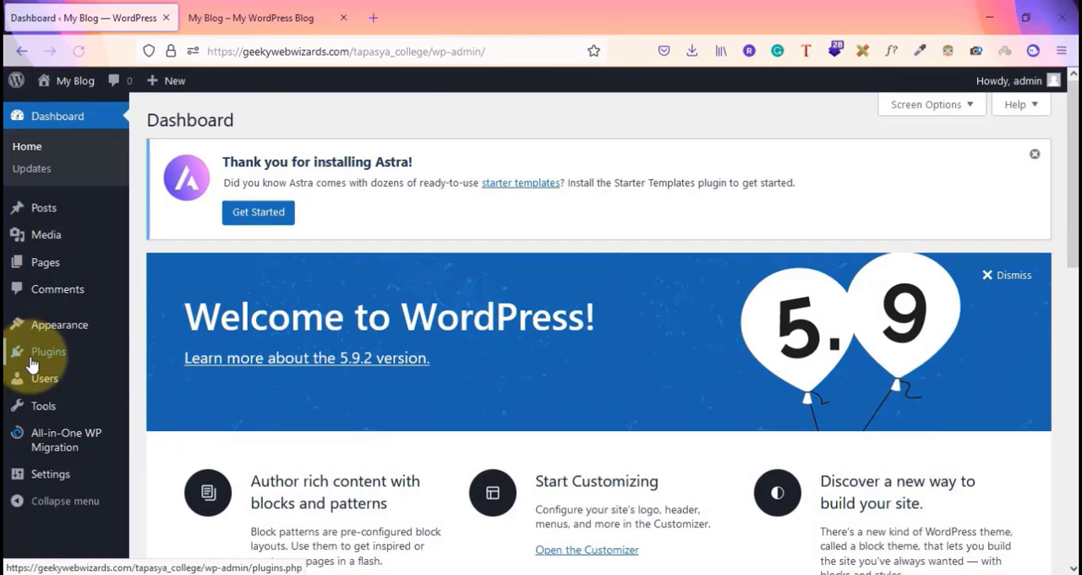
pyautogui.moveTo(42, 353)
pyautogui.click(180, 386)
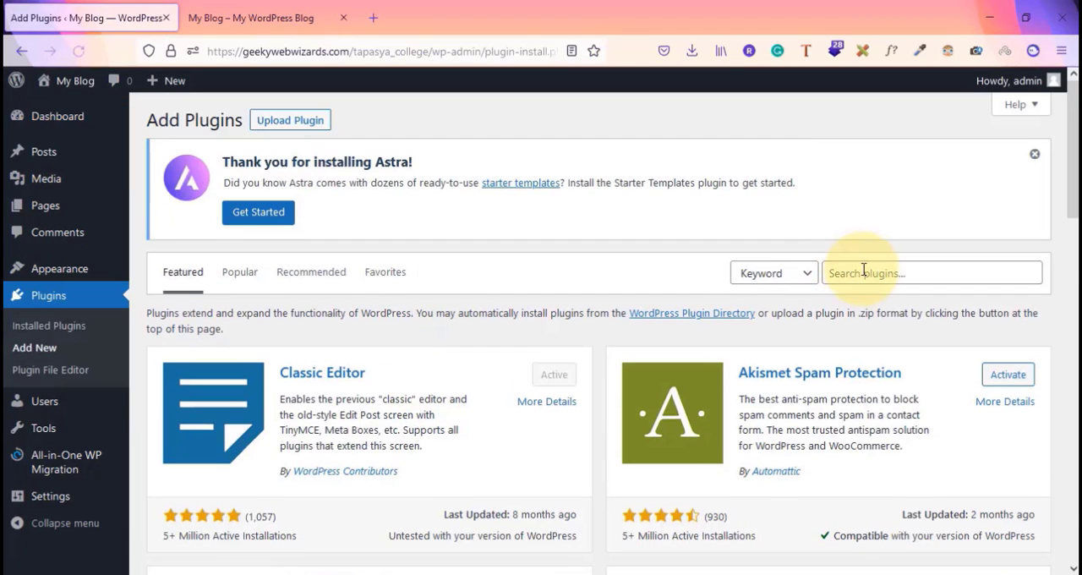
# Search the plugin directory for migrate guru, then install and activate the Migrate Guru plugin on the source site
pyautogui.click(863, 270)
pyautogui.press('BackSpace')
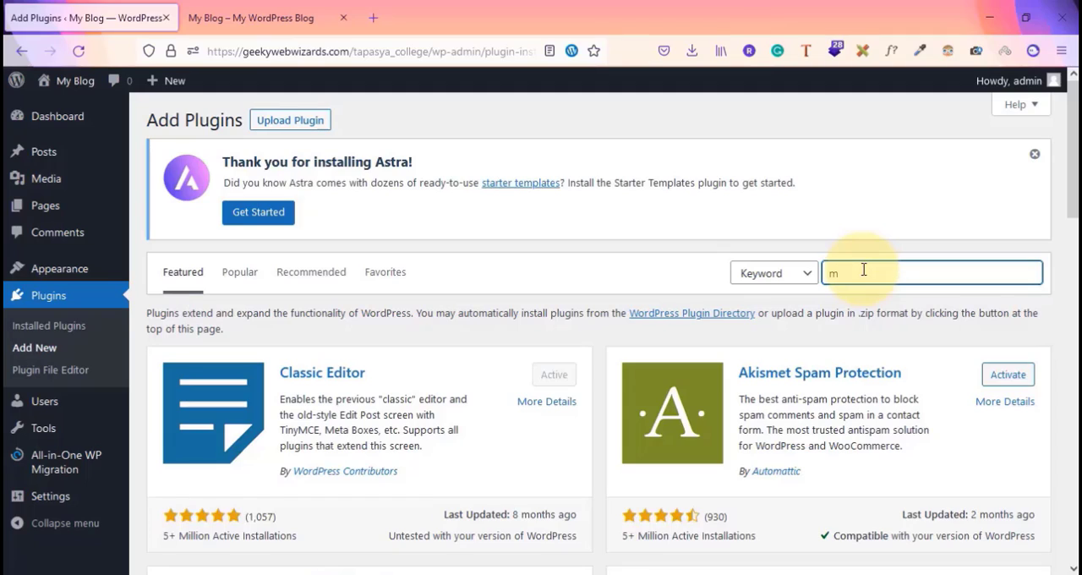
pyautogui.write('mu')
pyautogui.press('BackSpace')
pyautogui.write('igrat')
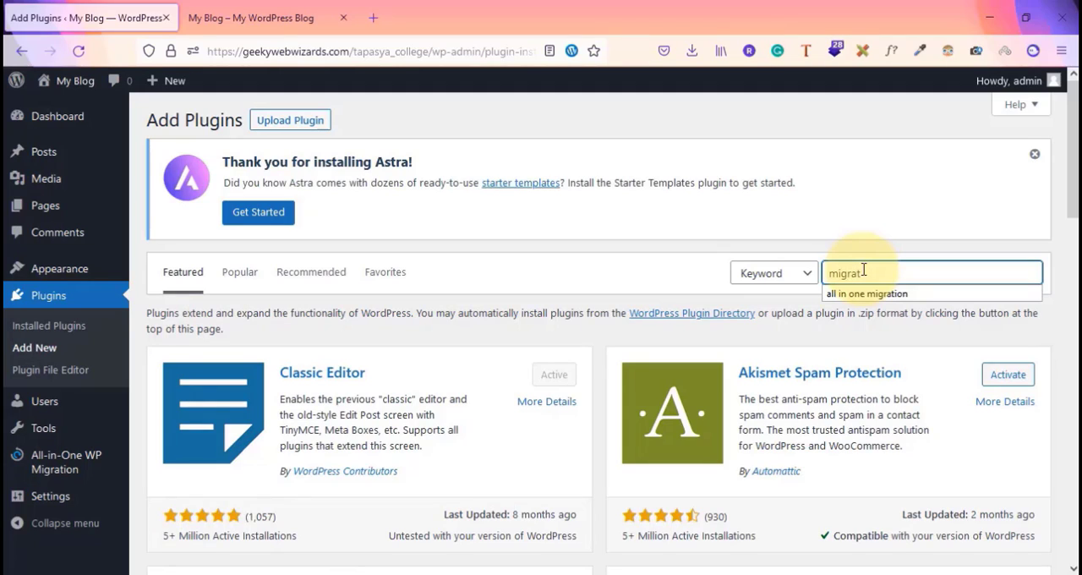
pyautogui.write('e guru')
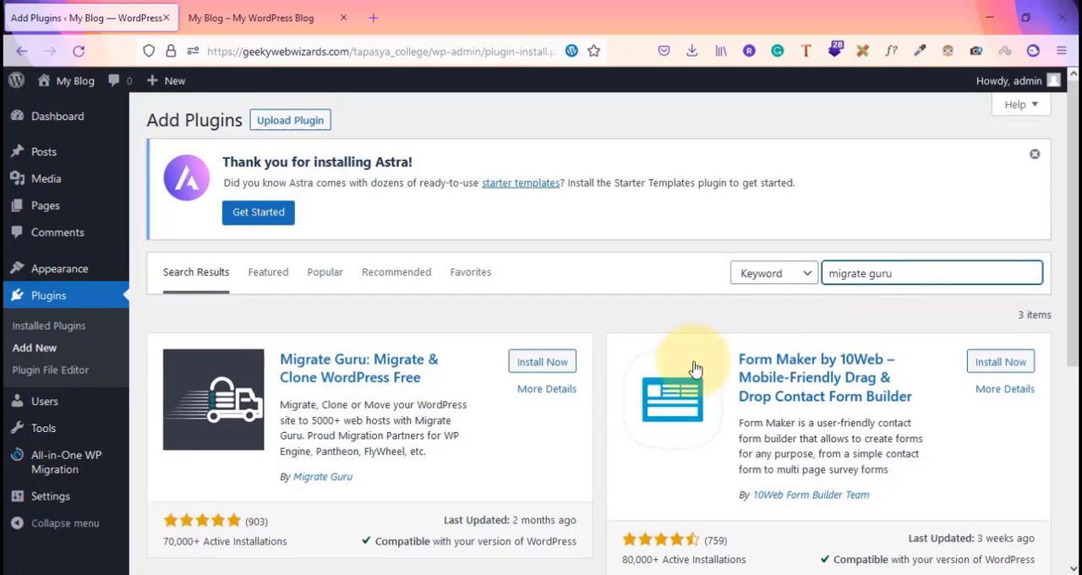
pyautogui.click(540, 362)
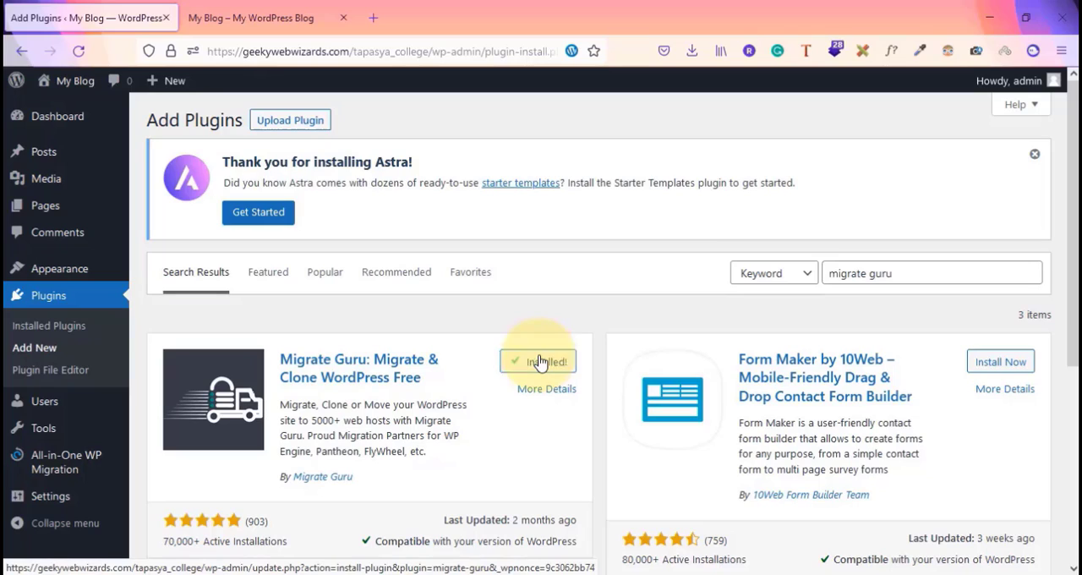
pyautogui.click(540, 362)
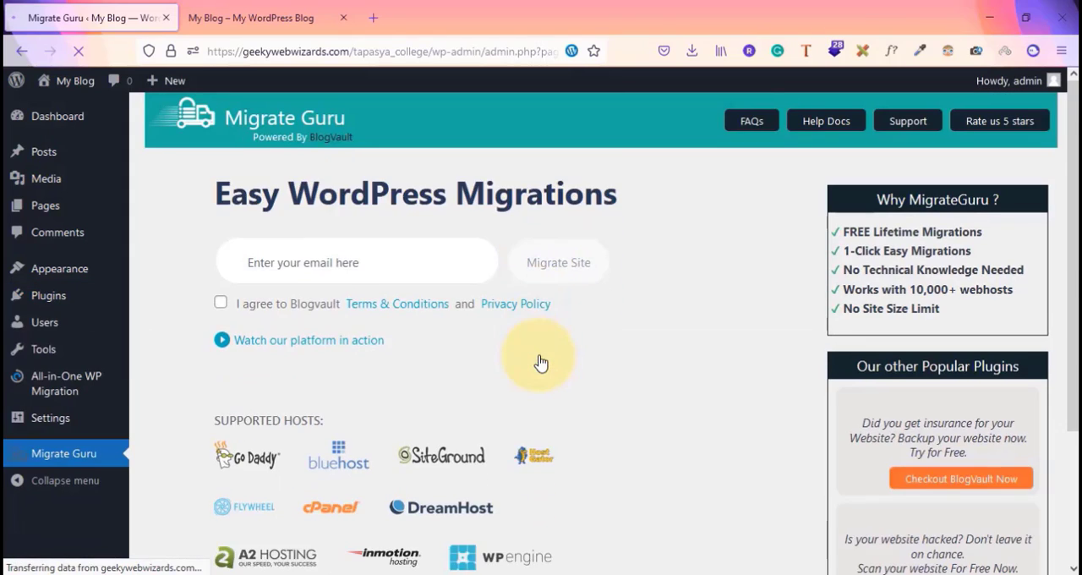
# Enter the account e-mail address, accept the Blogvault terms and start the site migration
pyautogui.click(308, 325)
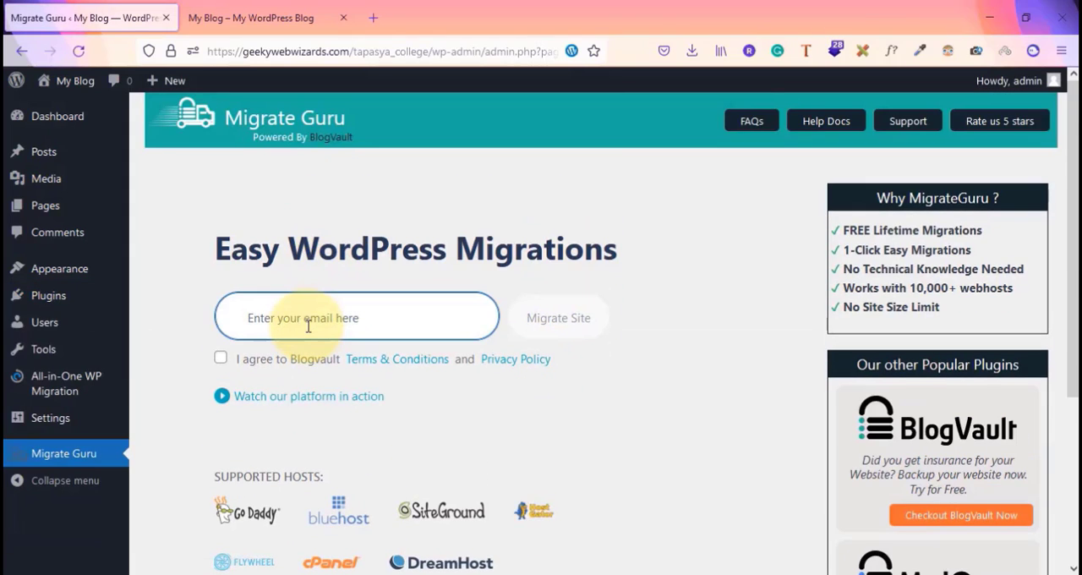
pyautogui.write('ra')
pyautogui.press('Down')
pyautogui.press('Return')
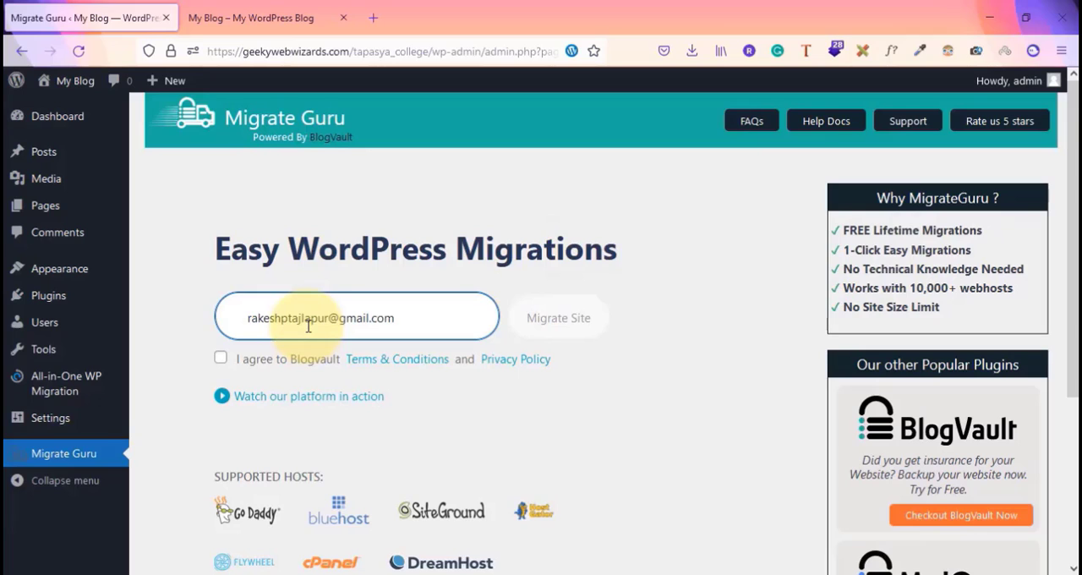
pyautogui.click(221, 358)
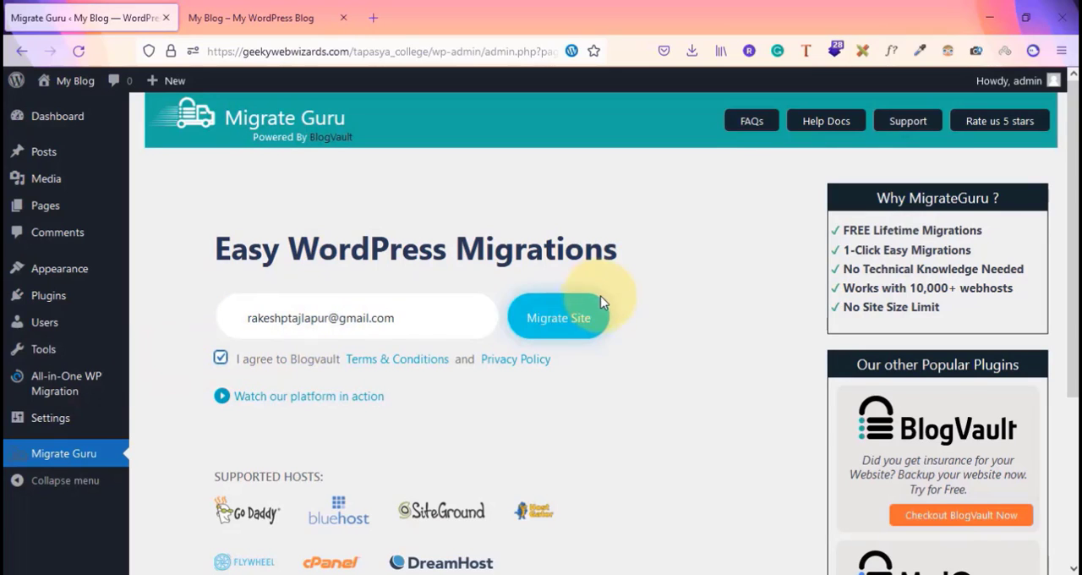
pyautogui.click(580, 316)
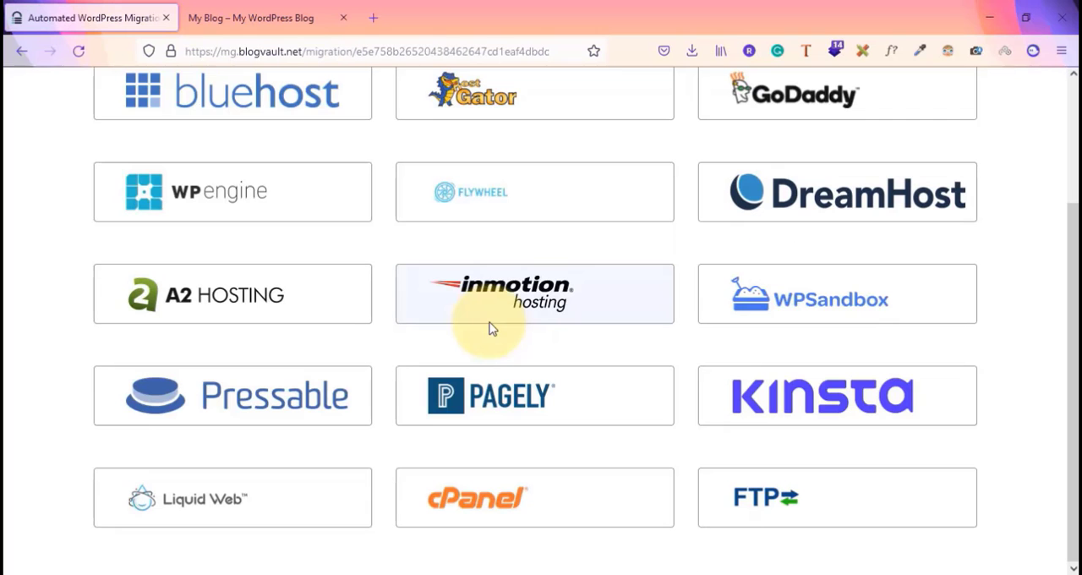
pyautogui.click(479, 509)
pyautogui.scroll(3, 478, 508)
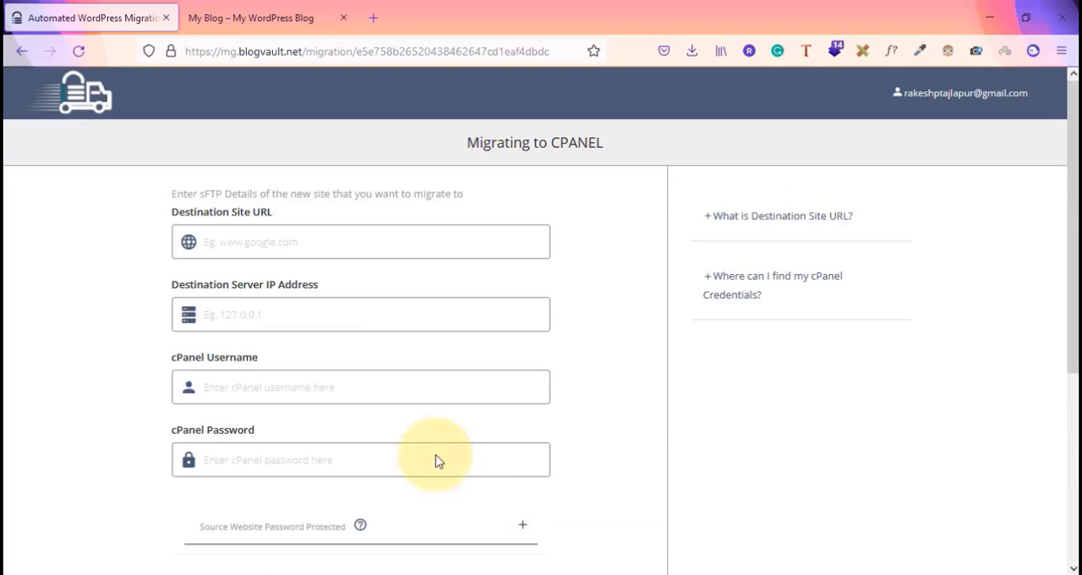
pyautogui.click(248, 229)
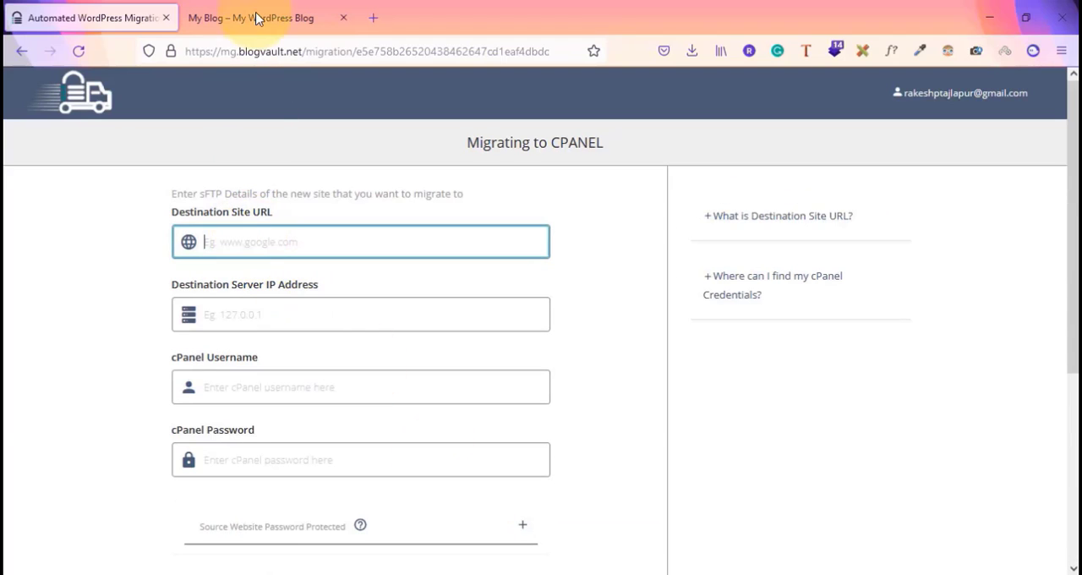
pyautogui.click(258, 17)
pyautogui.click(359, 51)
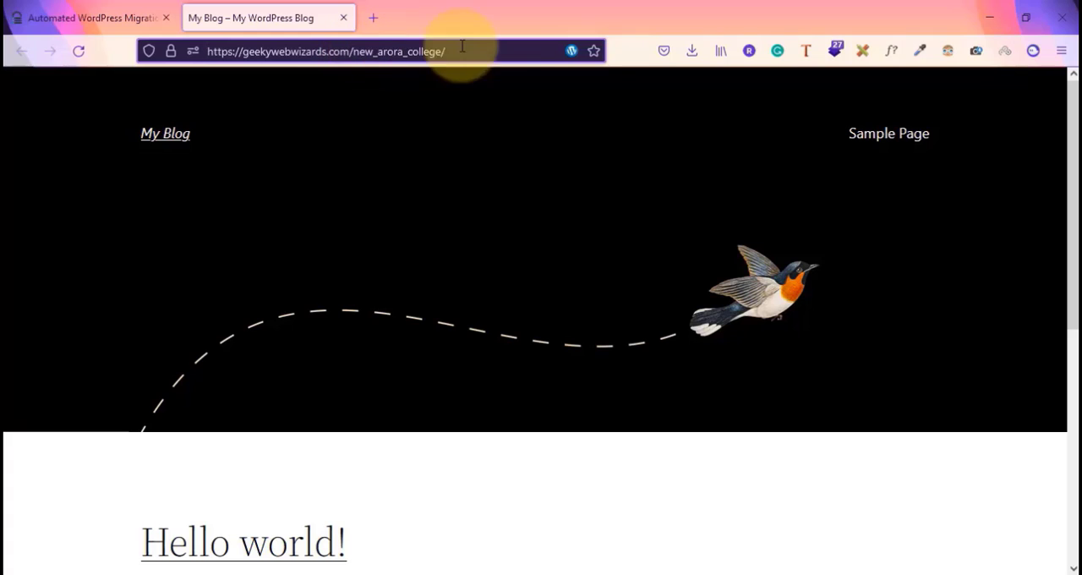
pyautogui.click(492, 51)
pyautogui.hotkey('ctrl', 'c')
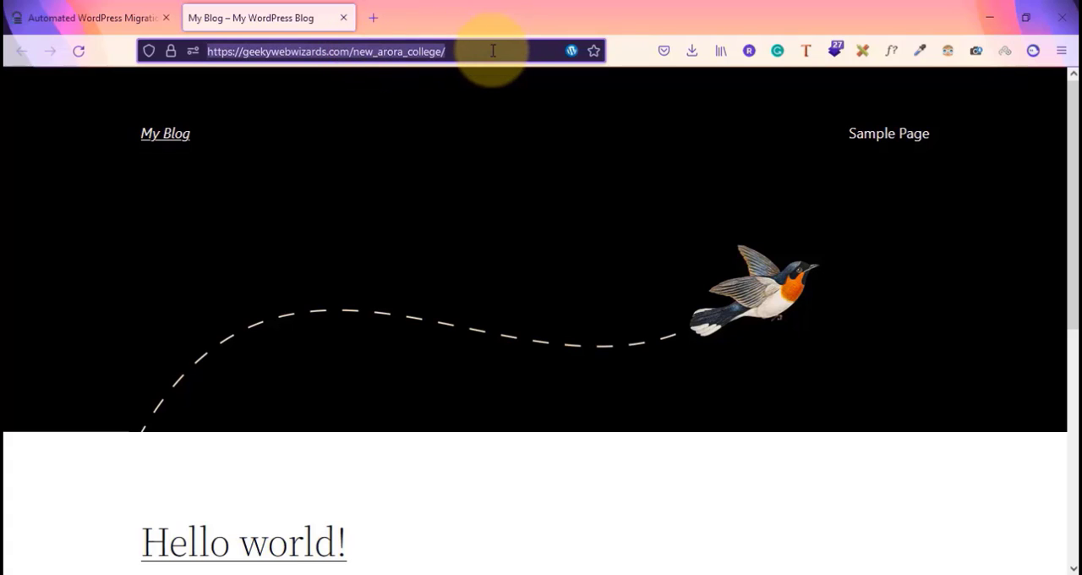
pyautogui.click(84, 17)
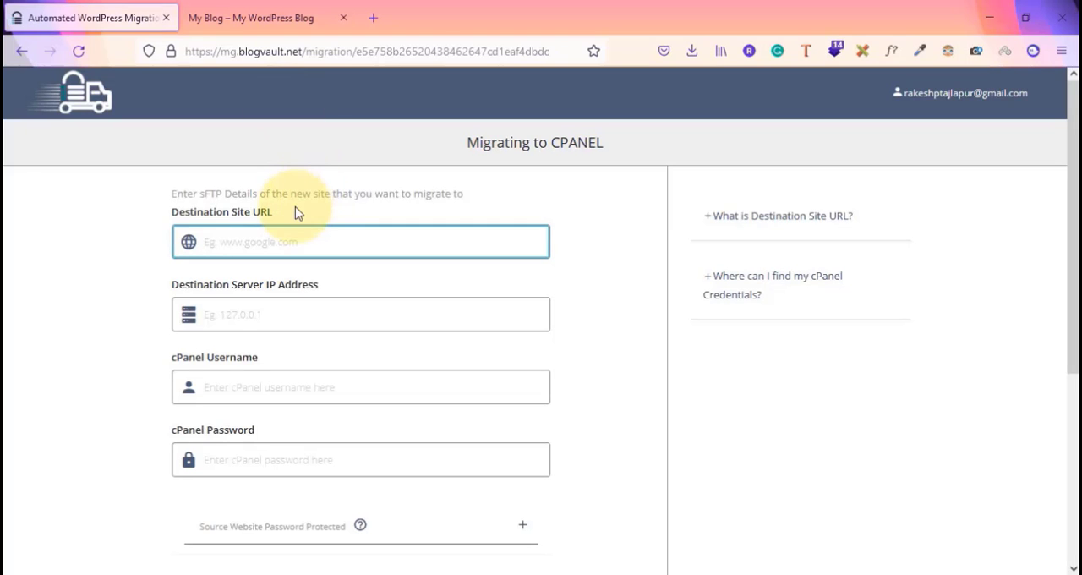
pyautogui.hotkey('ctrl', 'v')
# Fill in the cPanel username and the cPanel password in the migration form
pyautogui.click(280, 313)
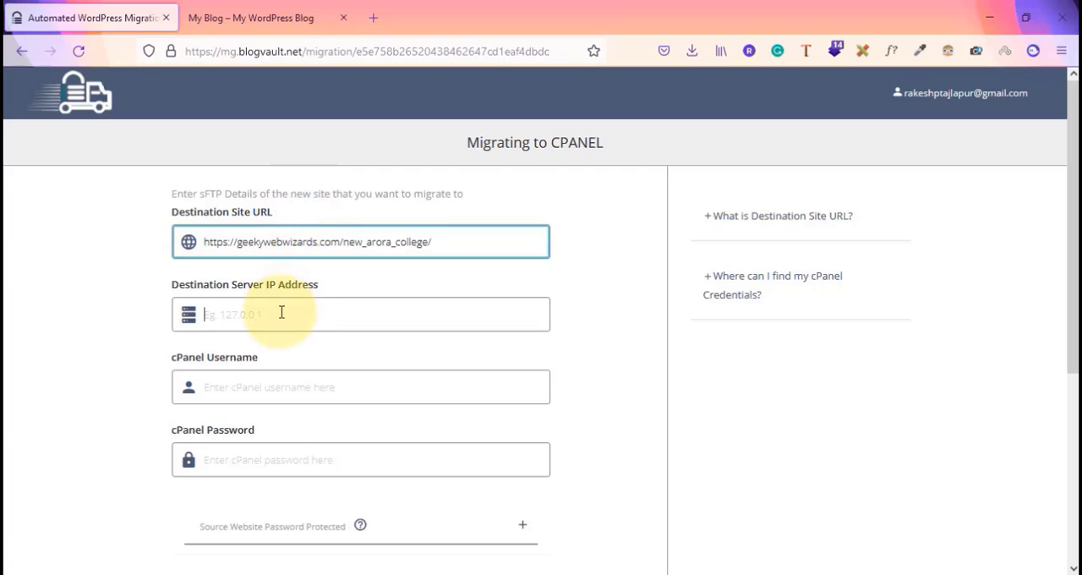
pyautogui.hotkey('alt', 'Tab')
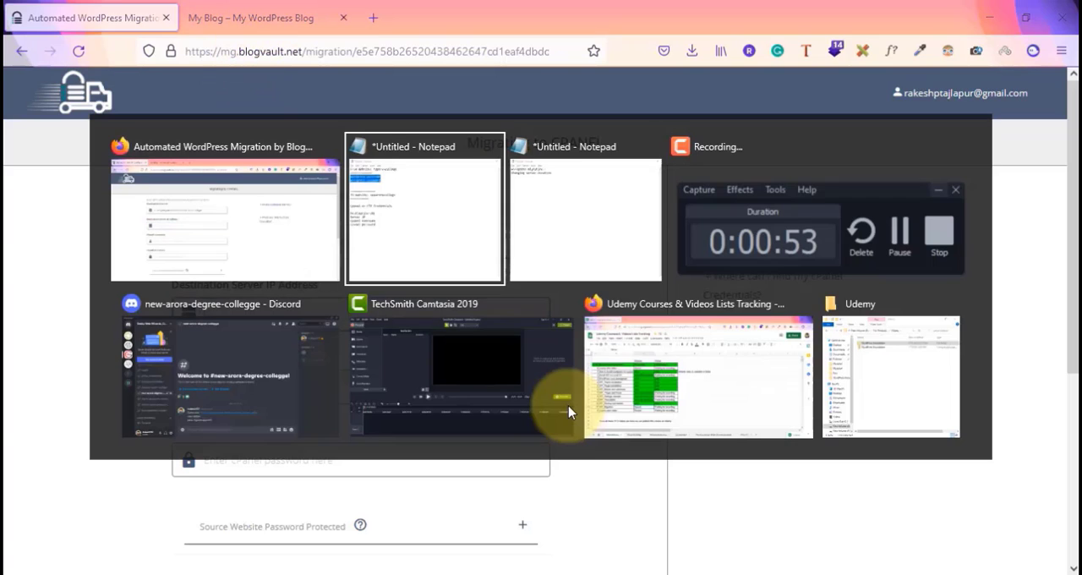
pyautogui.hotkey('alt', 'Tab')
pyautogui.hotkey('alt', 'Tab')
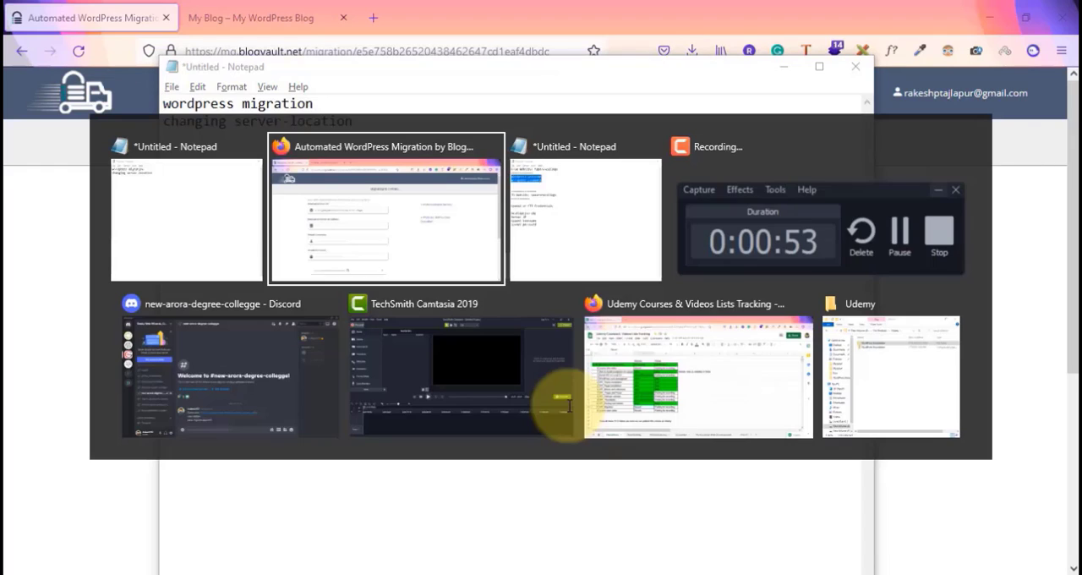
pyautogui.hotkey('alt', 'Tab')
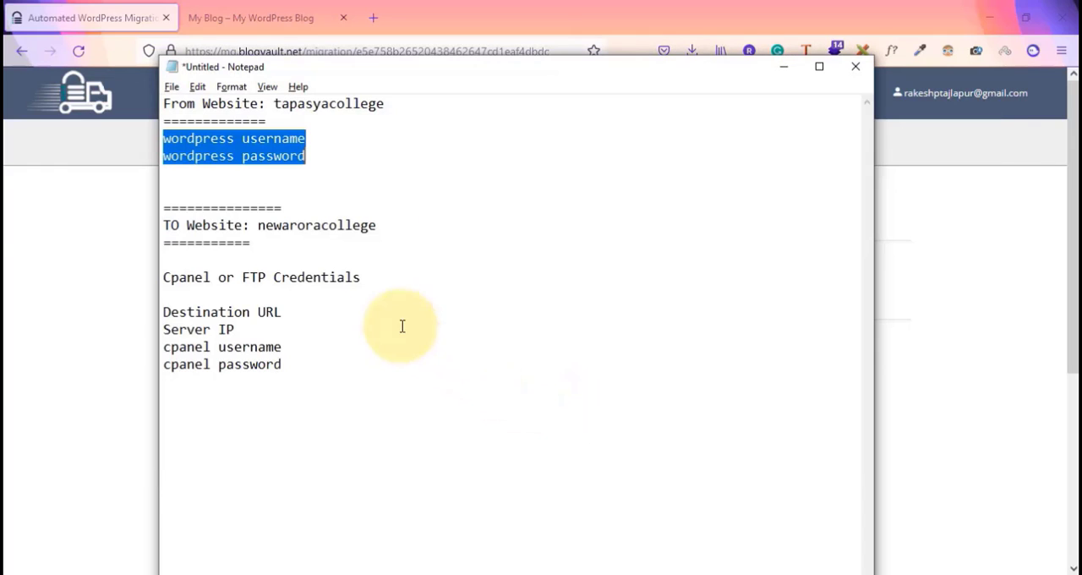
pyautogui.hotkey('alt', 'Tab')
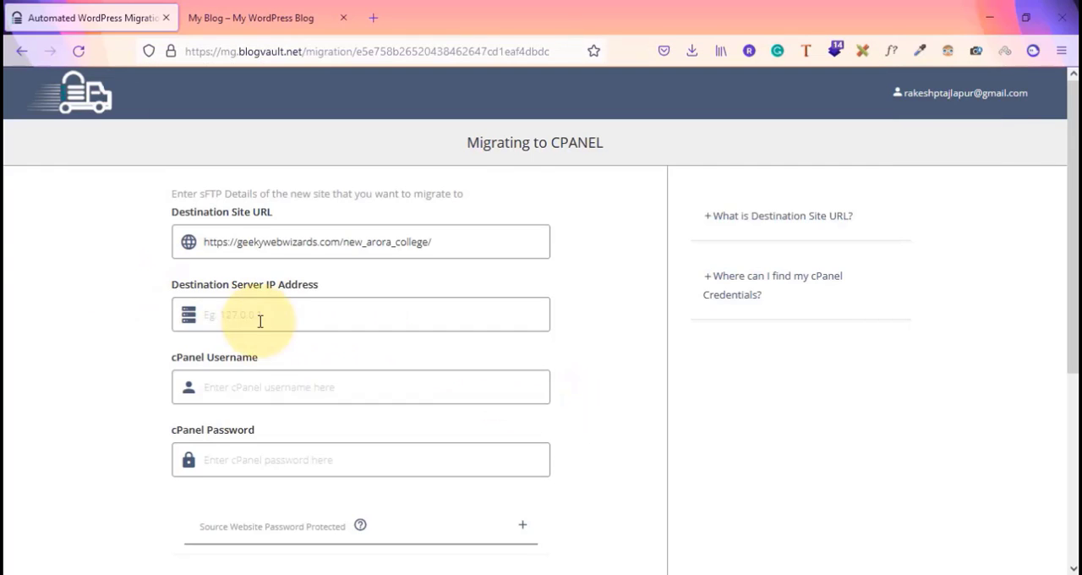
pyautogui.click(255, 386)
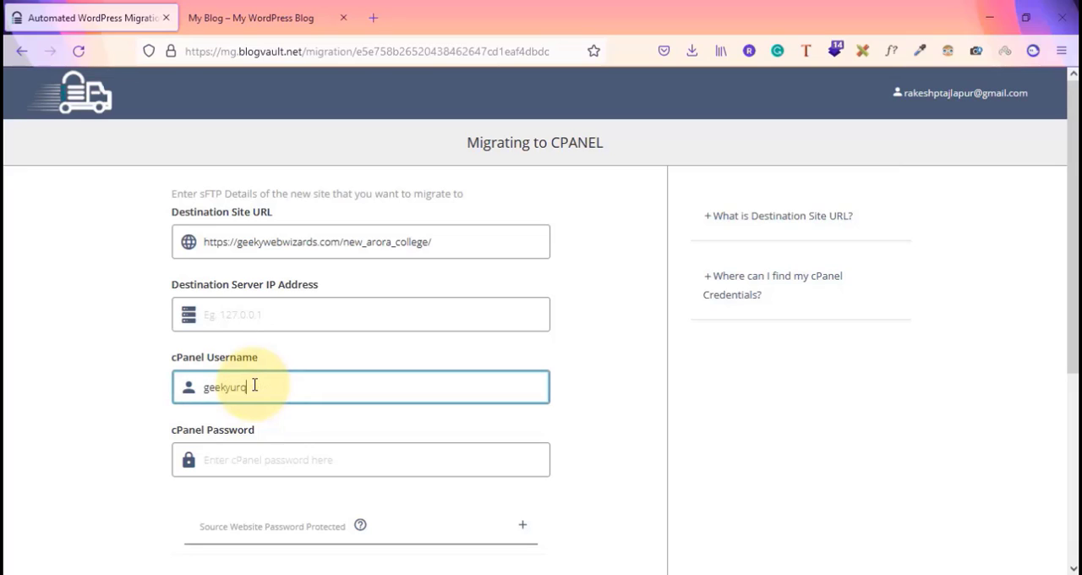
pyautogui.press('Tab')
pyautogui.write('•')
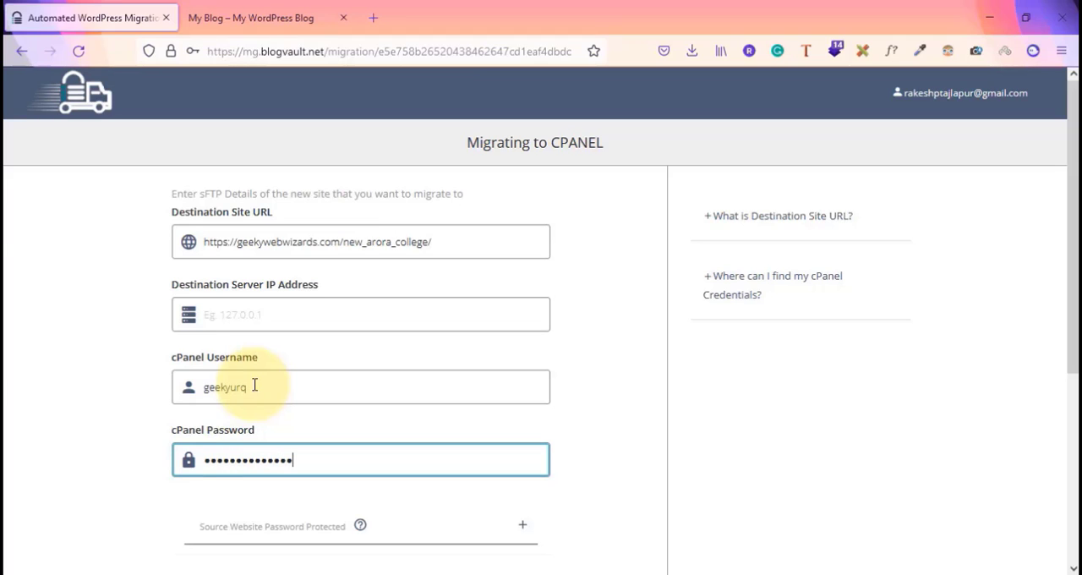
# Open geekywebwizards.com/cpanel in the second tab and log in to cPanel
pyautogui.click(268, 314)
pyautogui.click(250, 9)
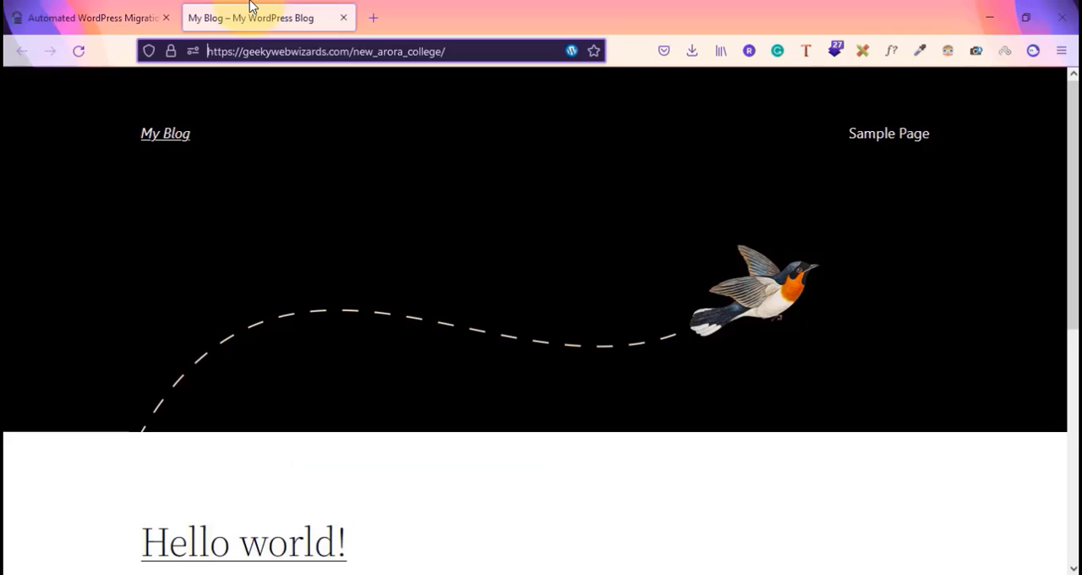
pyautogui.moveTo(331, 52); pyautogui.dragTo(583, 49)
pyautogui.press('BackSpace')
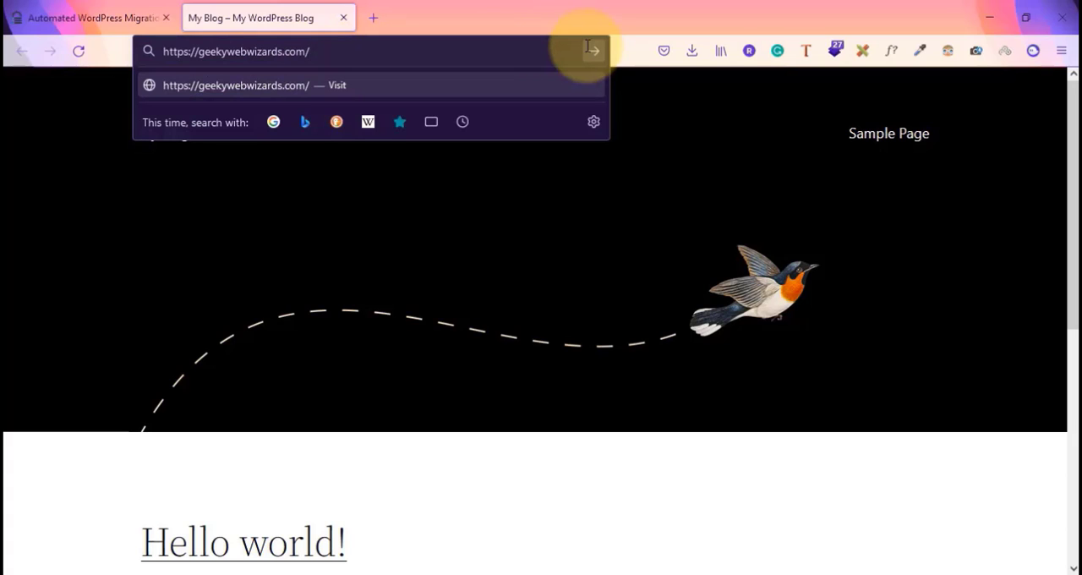
pyautogui.write('cpanel')
pyautogui.press('Return')
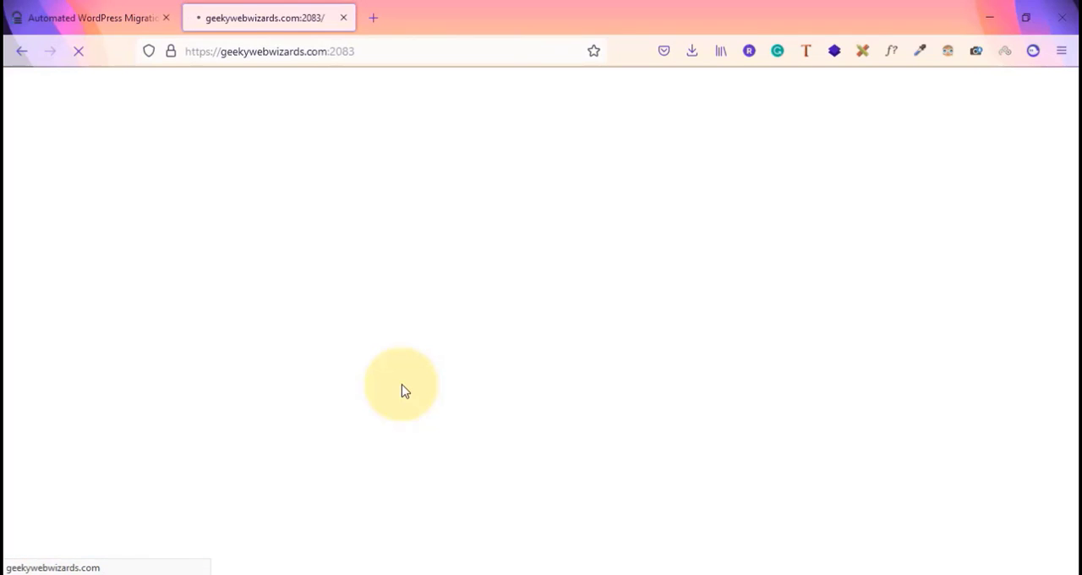
pyautogui.press('Down')
pyautogui.press('Return')
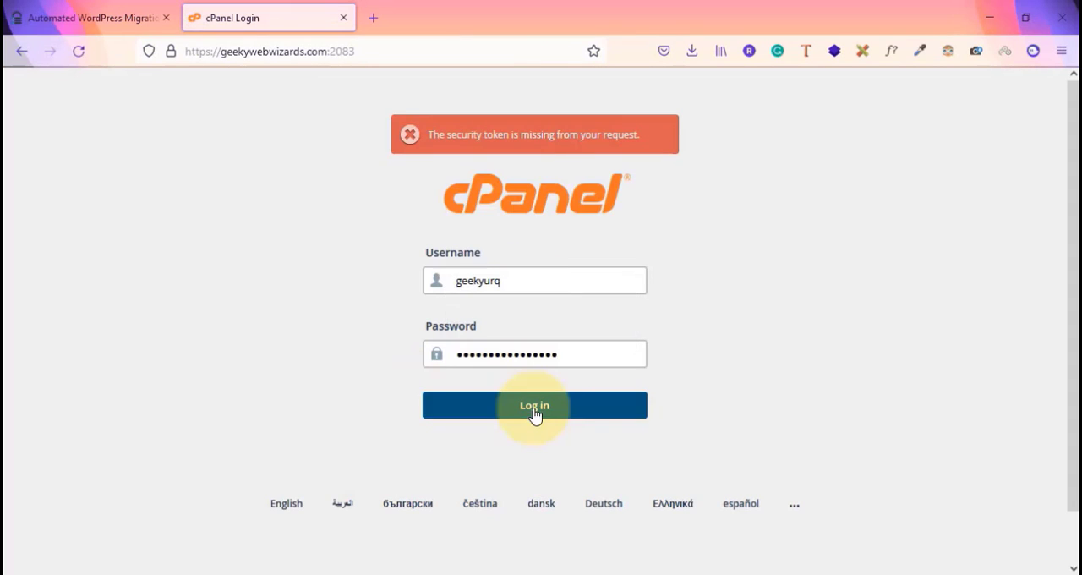
pyautogui.click(534, 406)
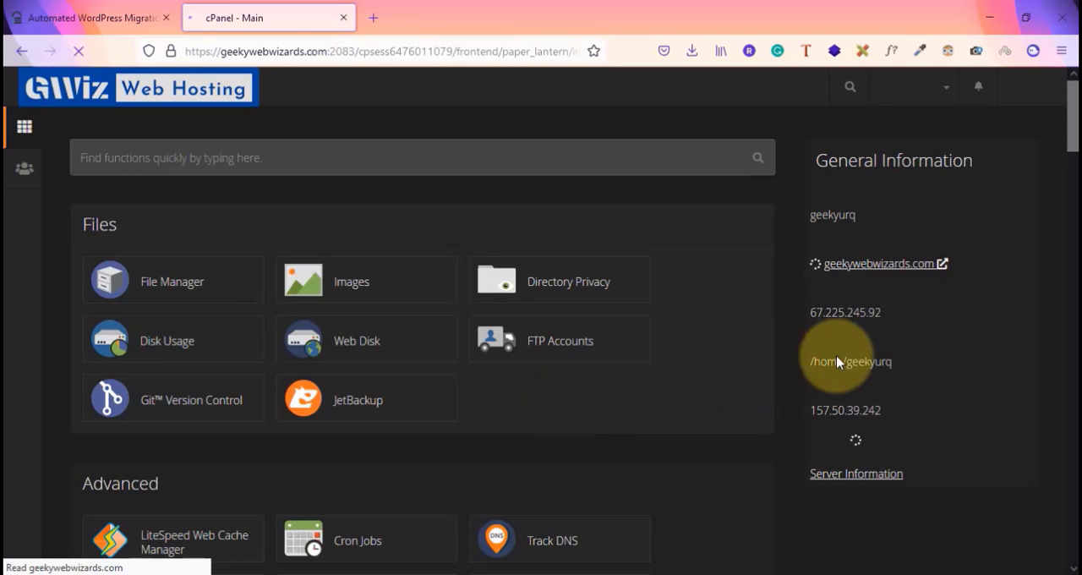
# Copy the cPanel Shared IP Address 67.225.245.92 into the Destination Server IP Address field and close the cPanel tab
pyautogui.moveTo(778, 314); pyautogui.dragTo(890, 322)
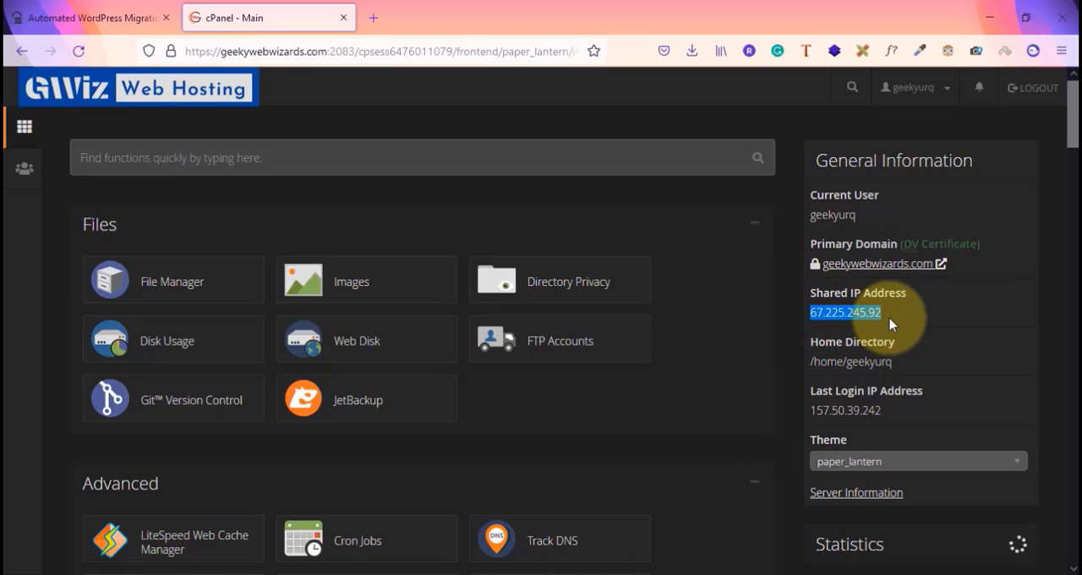
pyautogui.click(106, 10)
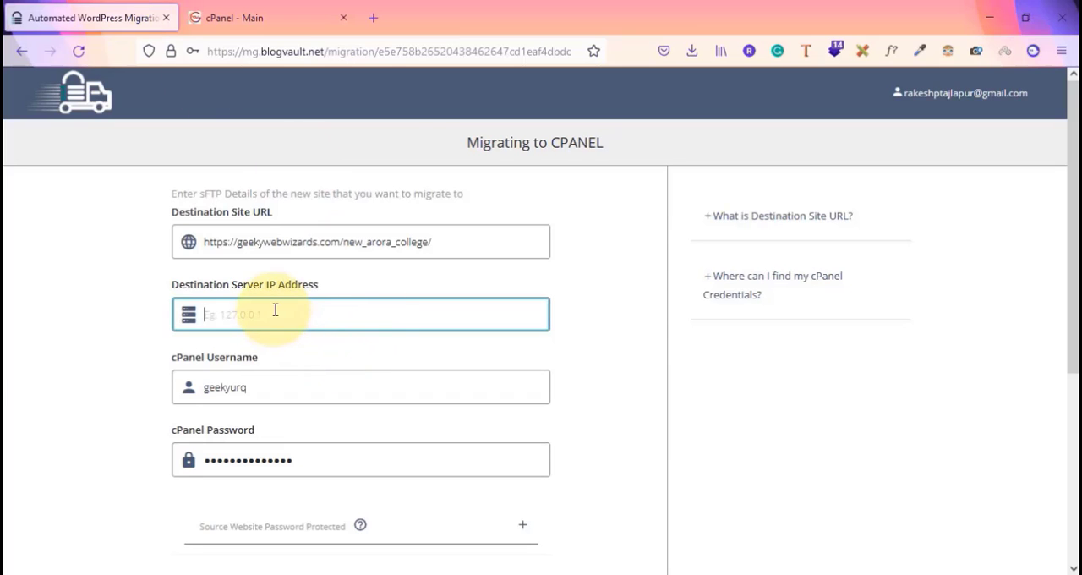
pyautogui.click(343, 18)
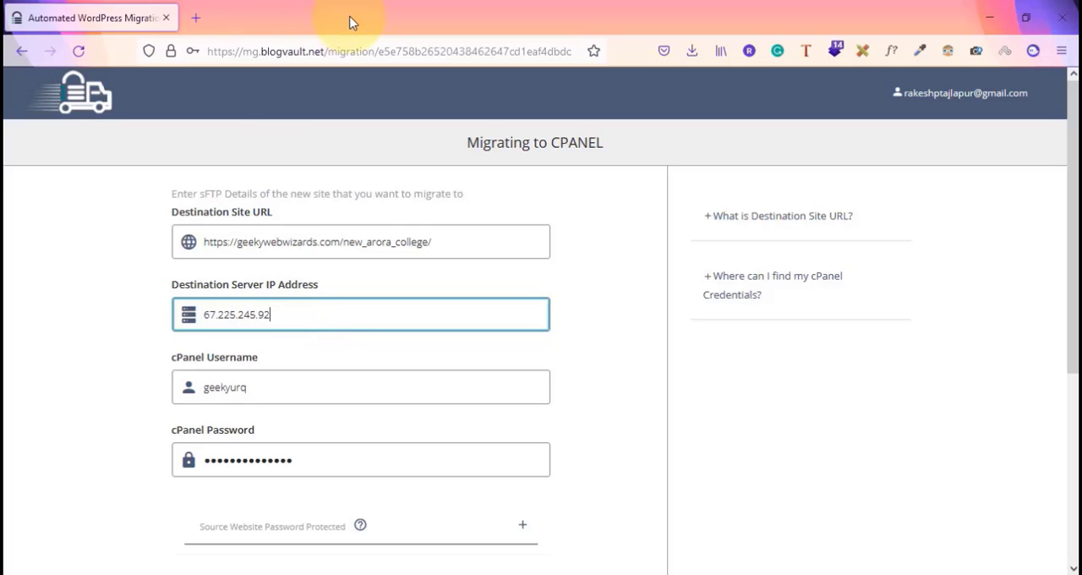
# Copy the Destination Site URL and load it in the second tab to check the destination site
pyautogui.doubleClick(308, 243)
pyautogui.tripleClick(308, 245)
pyautogui.hotkey('ctrl', 'c')
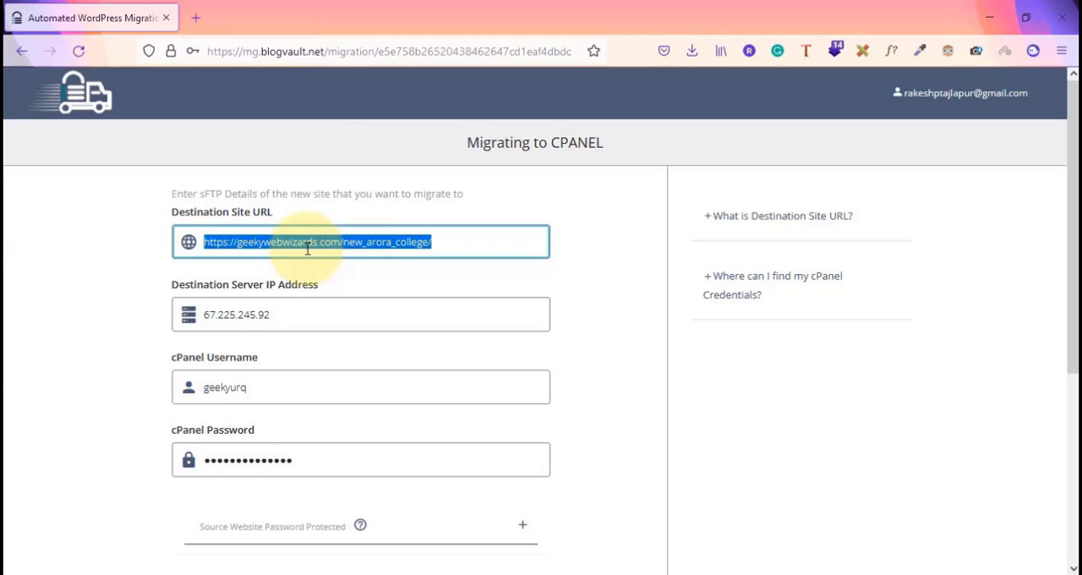
pyautogui.click(204, 24)
pyautogui.hotkey('ctrl', 'v')
pyautogui.press('Return')
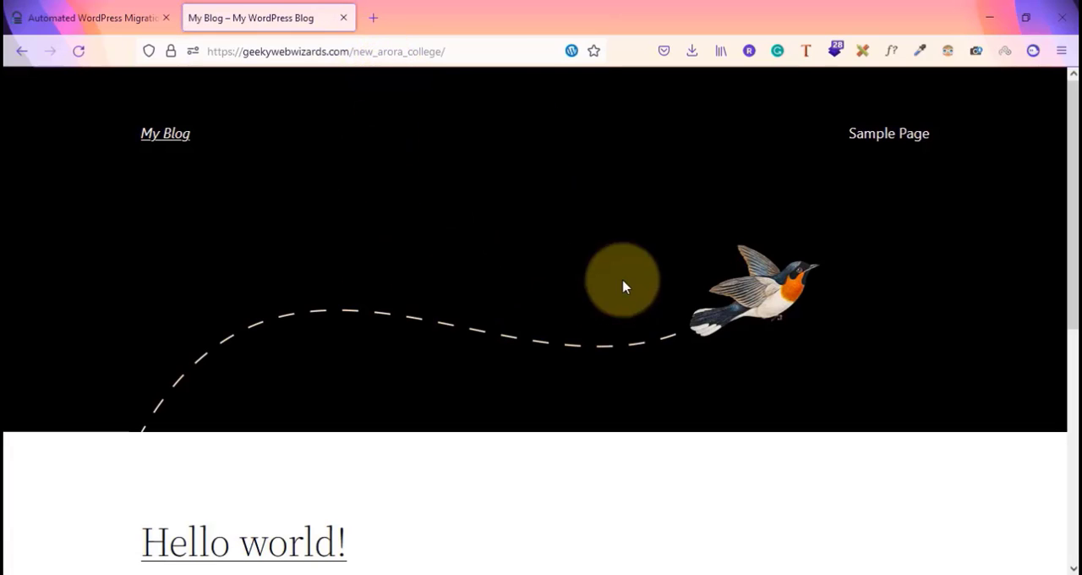
pyautogui.click(113, 10)
# Start the migration from tapasya_college to new_arora_college with the entered cPanel details
pyautogui.scroll(-1, 331, 391)
pyautogui.scroll(-1, 331, 389)
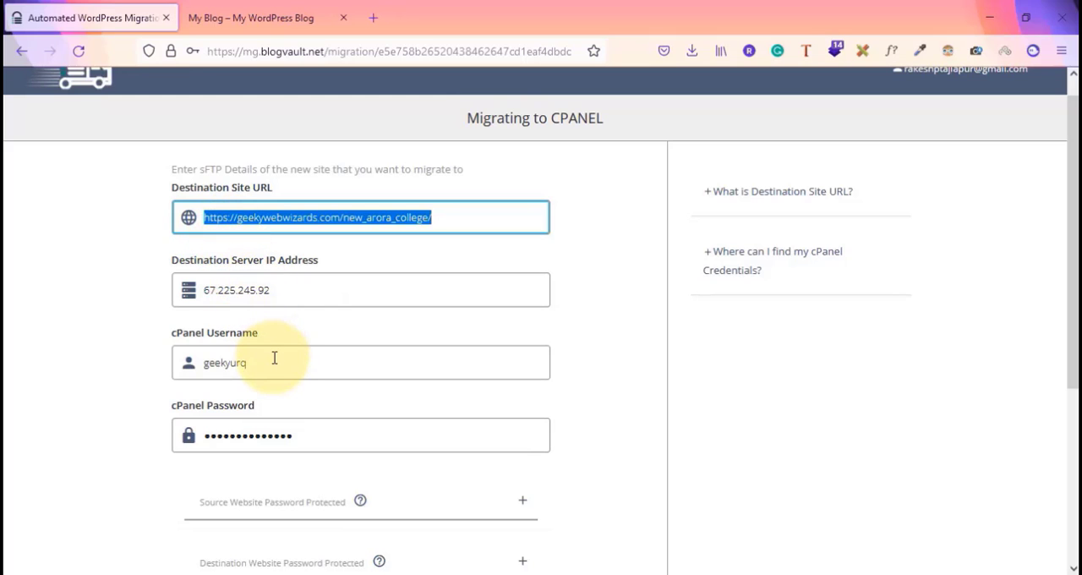
pyautogui.scroll(-3, 312, 451)
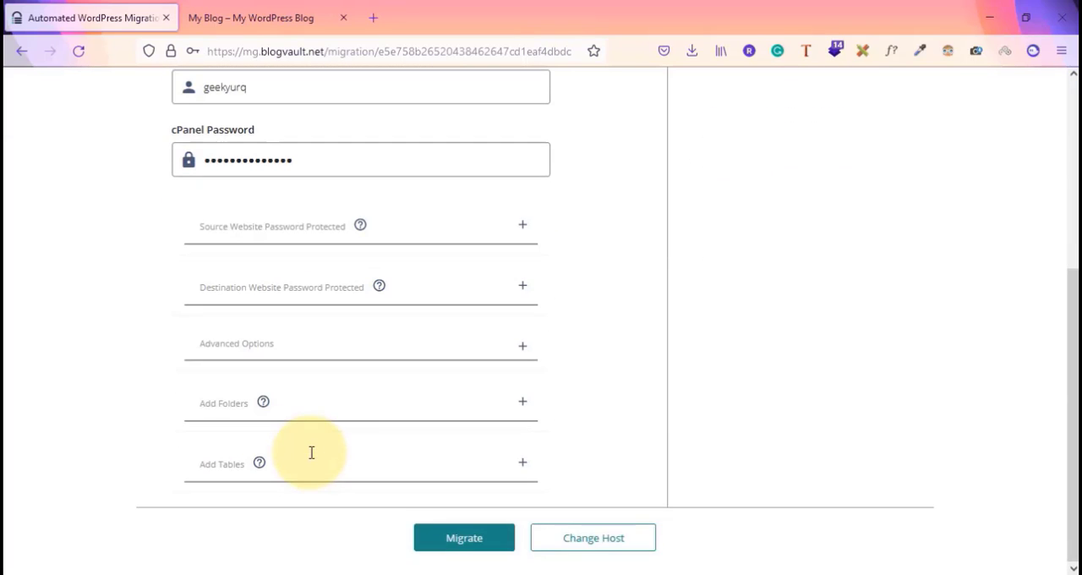
pyautogui.click(436, 537)
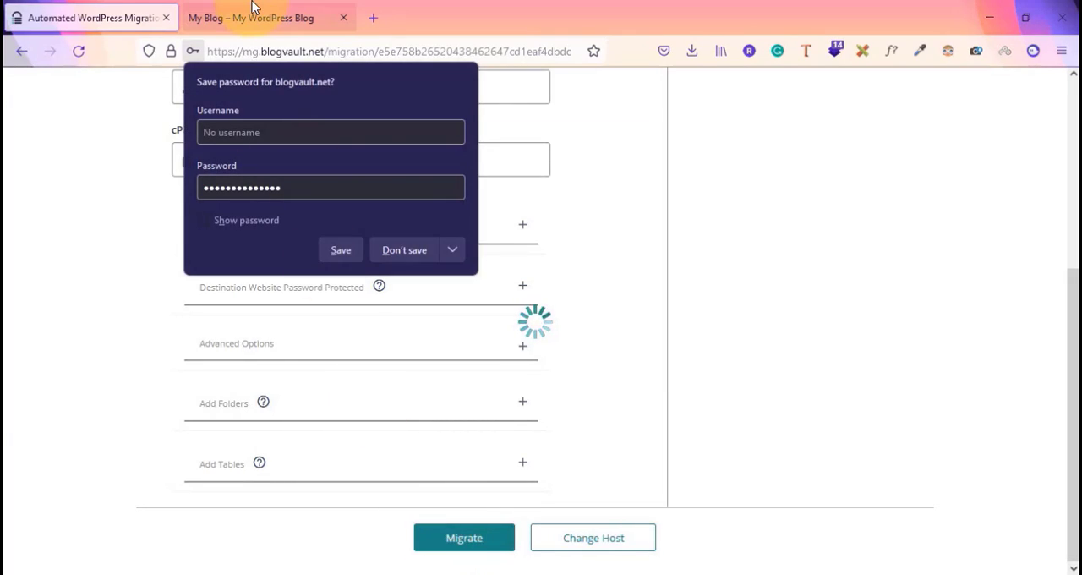
pyautogui.click(252, 10)
pyautogui.click(107, 14)
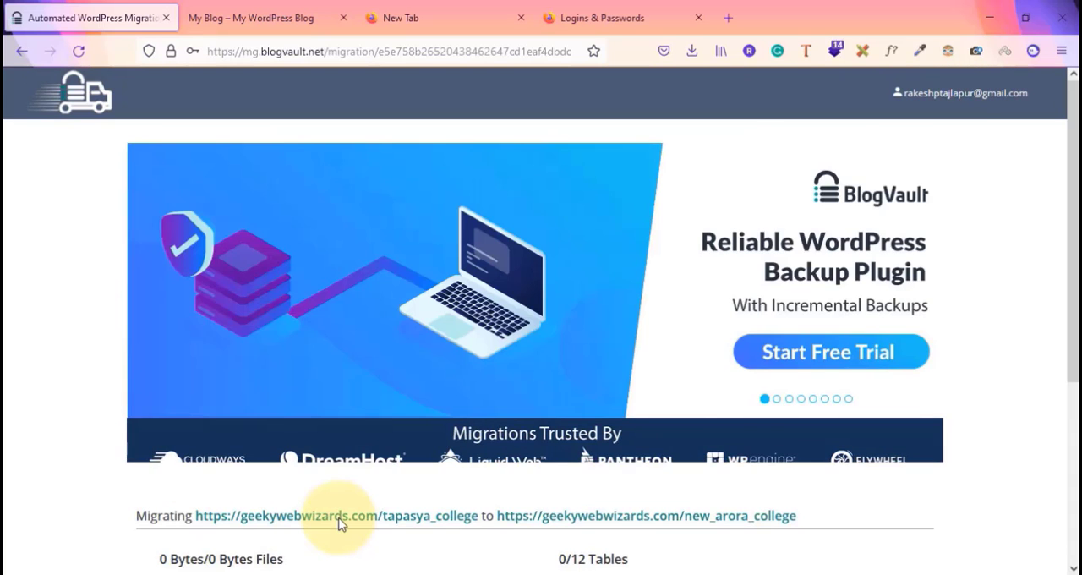
# Monitor the file, table and site-copy progress of the tapasya_college to new_arora_college migration
pyautogui.scroll(-3, 338, 524)
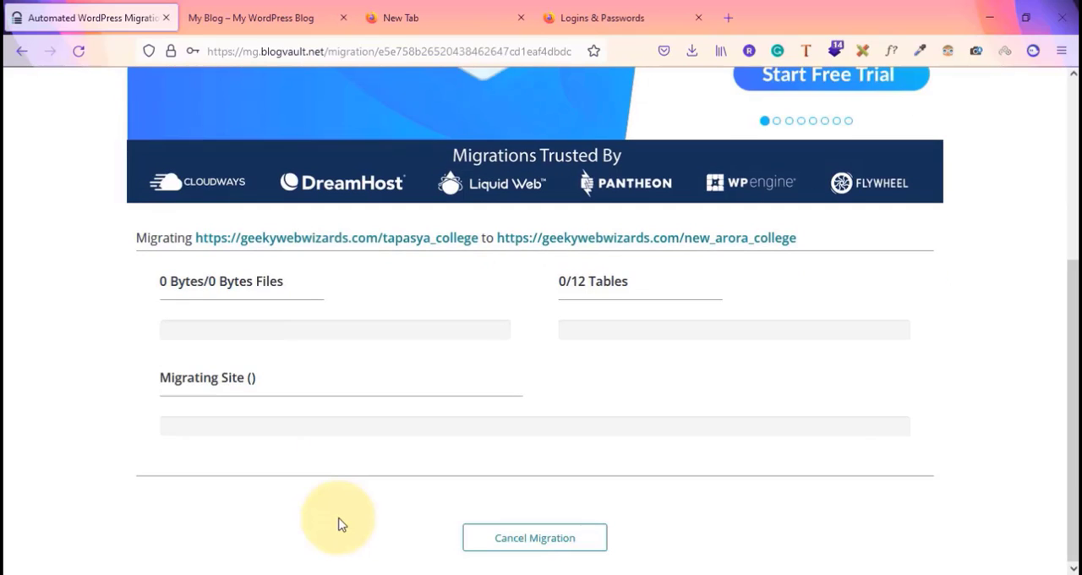
pyautogui.scroll(2, 338, 524)
pyautogui.scroll(-2, 338, 524)
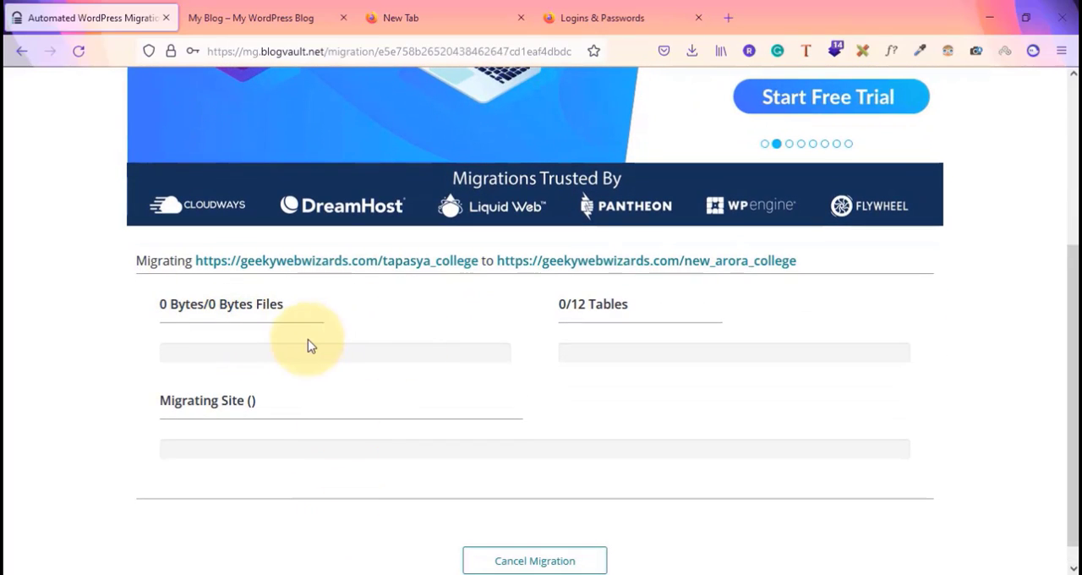
pyautogui.scroll(3, 291, 397)
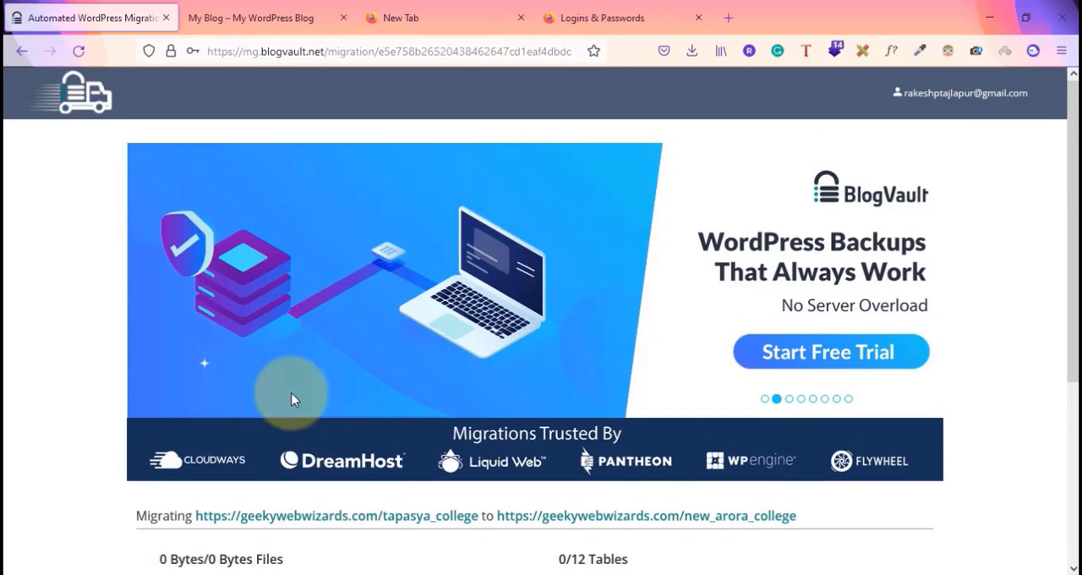
pyautogui.scroll(-3, 290, 397)
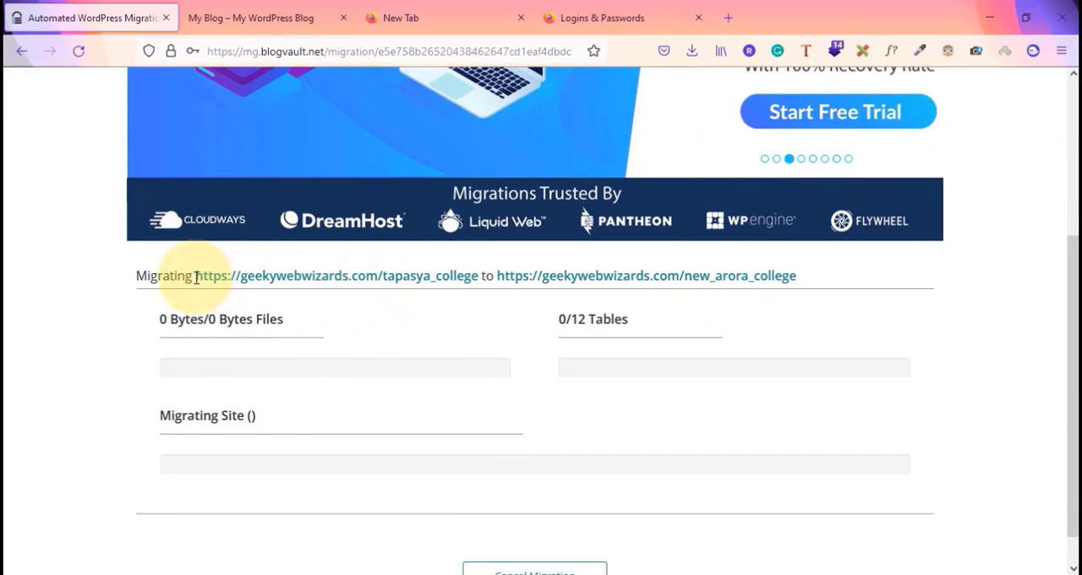
pyautogui.moveTo(196, 277); pyautogui.dragTo(755, 275)
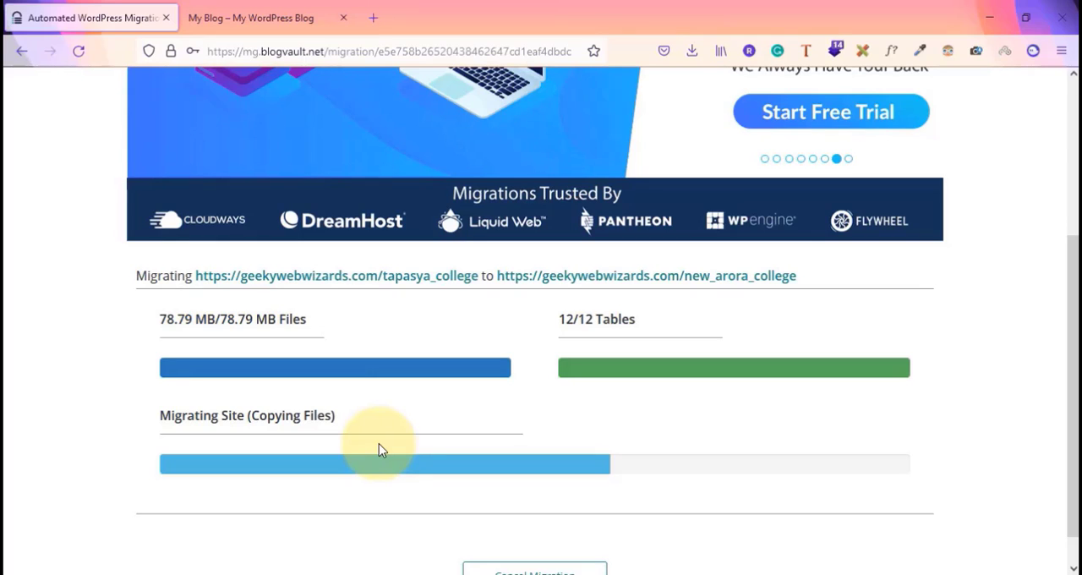
pyautogui.hotkey('alt', 'Tab')
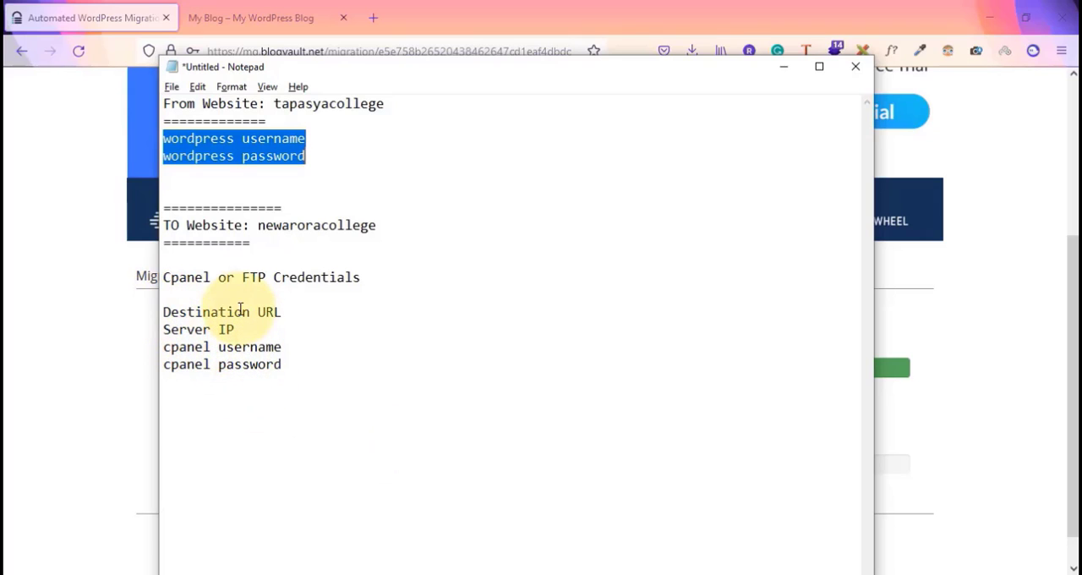
pyautogui.click(101, 353)
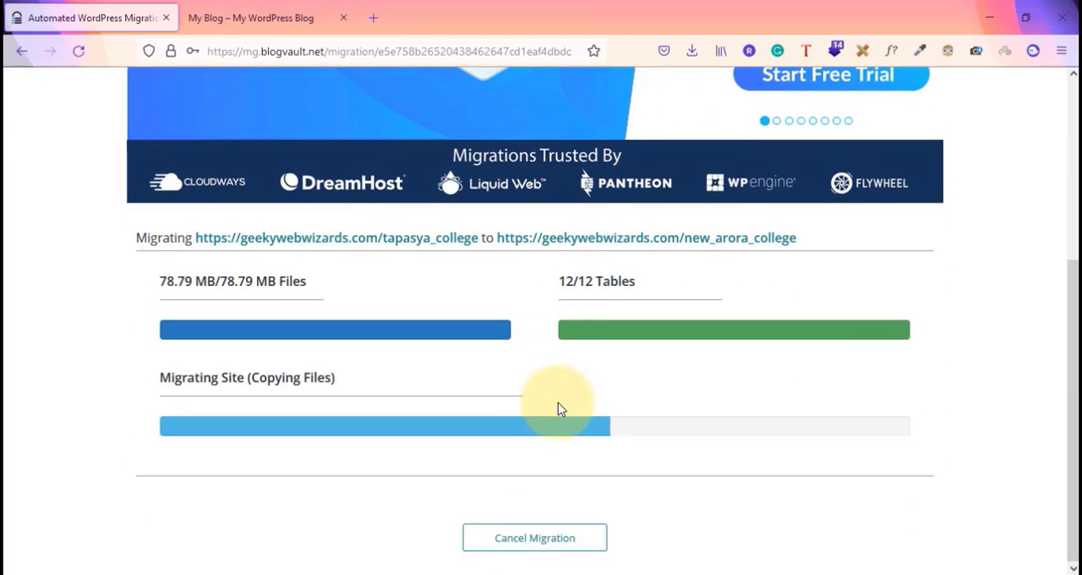
# Open the migrated site from the completion page to review the new_arora_college destination
pyautogui.click(265, 22)
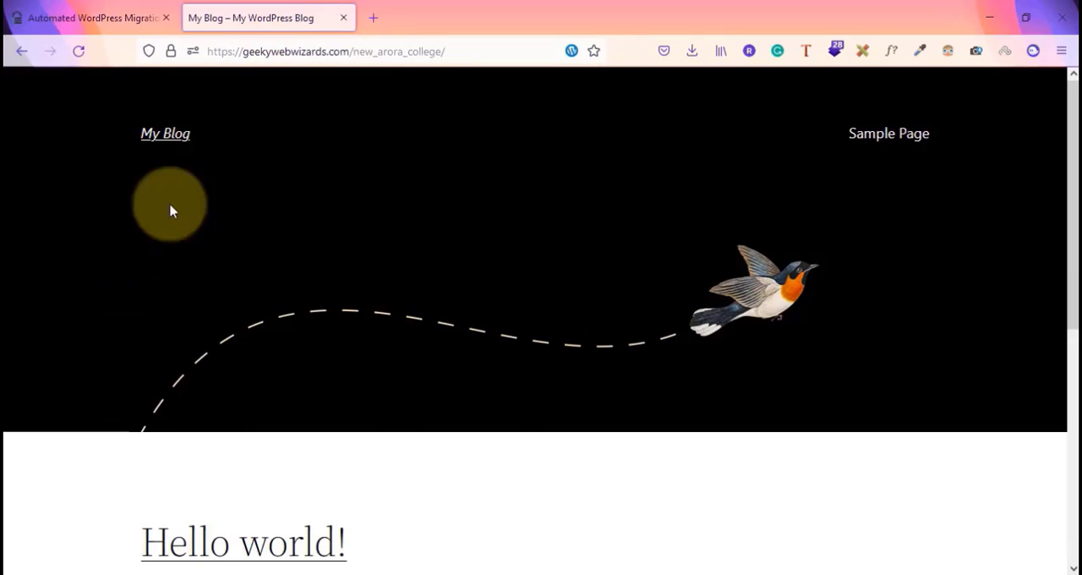
pyautogui.click(29, 7)
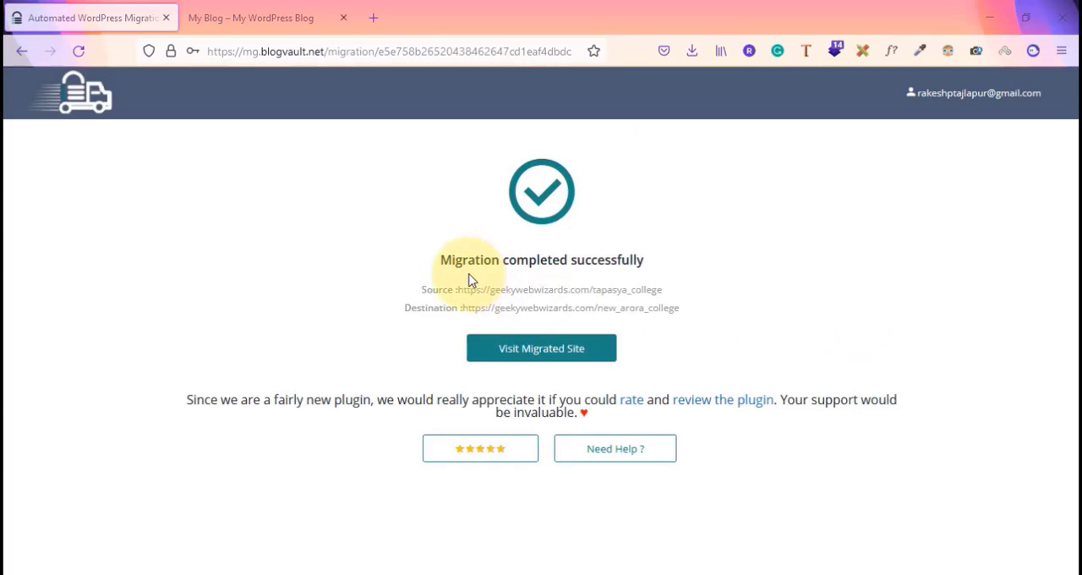
pyautogui.moveTo(429, 284); pyautogui.dragTo(649, 286)
pyautogui.moveTo(463, 310); pyautogui.dragTo(689, 311)
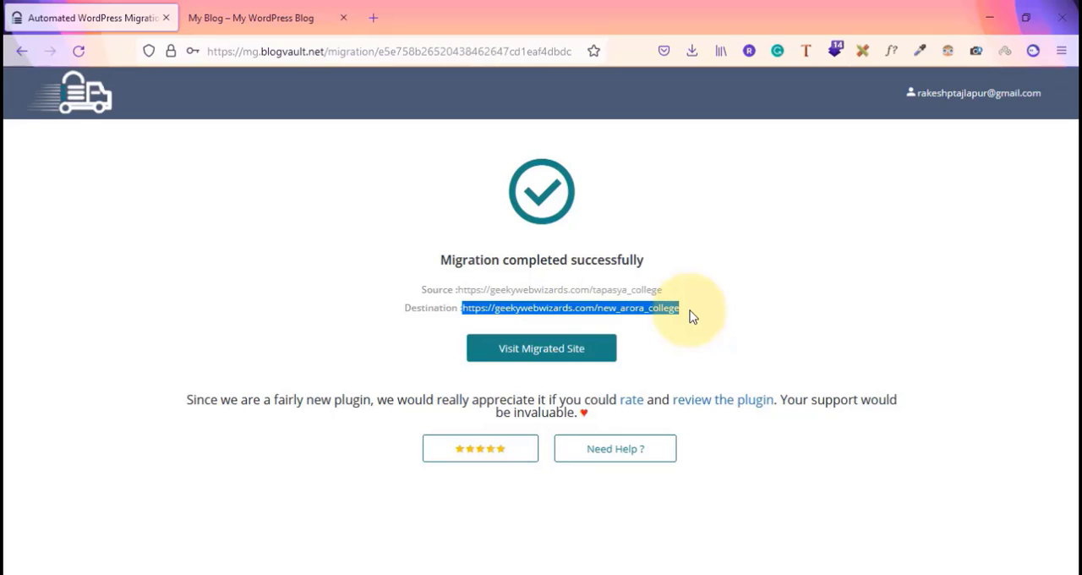
pyautogui.click(533, 356)
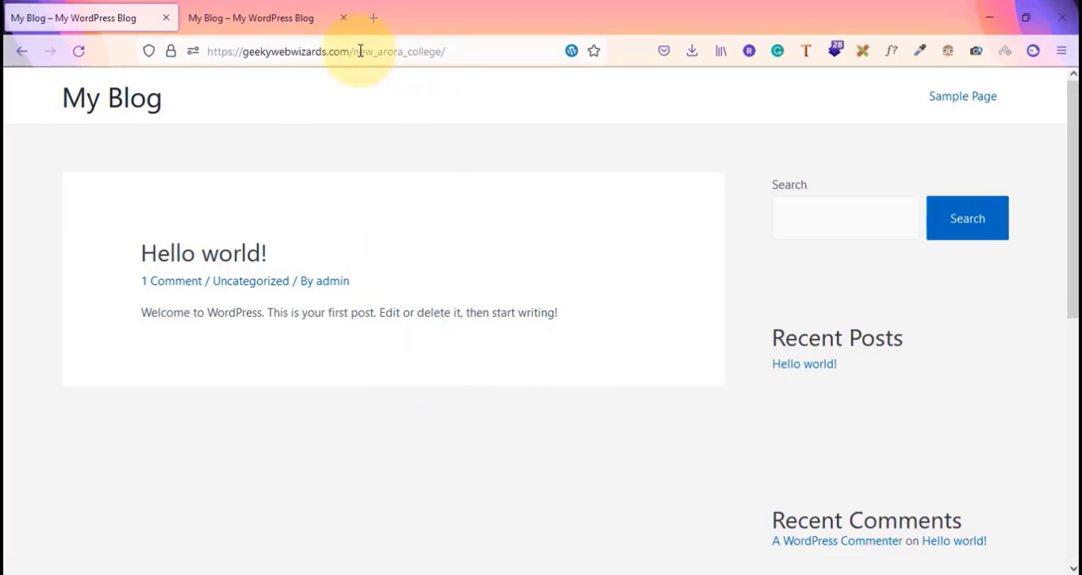
pyautogui.moveTo(358, 52); pyautogui.dragTo(461, 55)
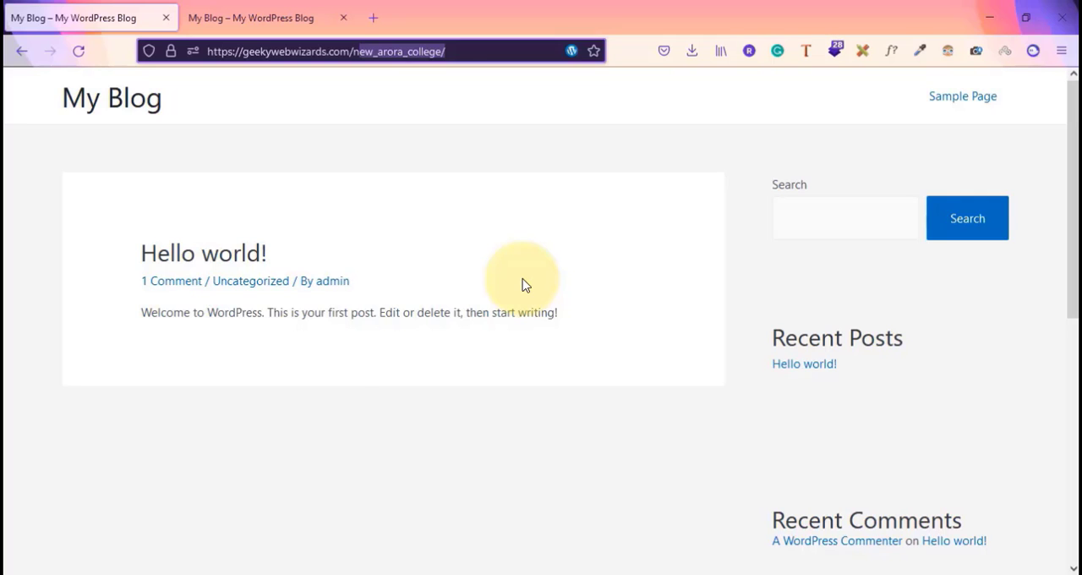
# Review the migration notes in Notepad and return to the migrated site
pyautogui.hotkey('alt', 'Tab')
pyautogui.hotkey('alt', 'Tab')
pyautogui.hotkey('alt', 'Down')
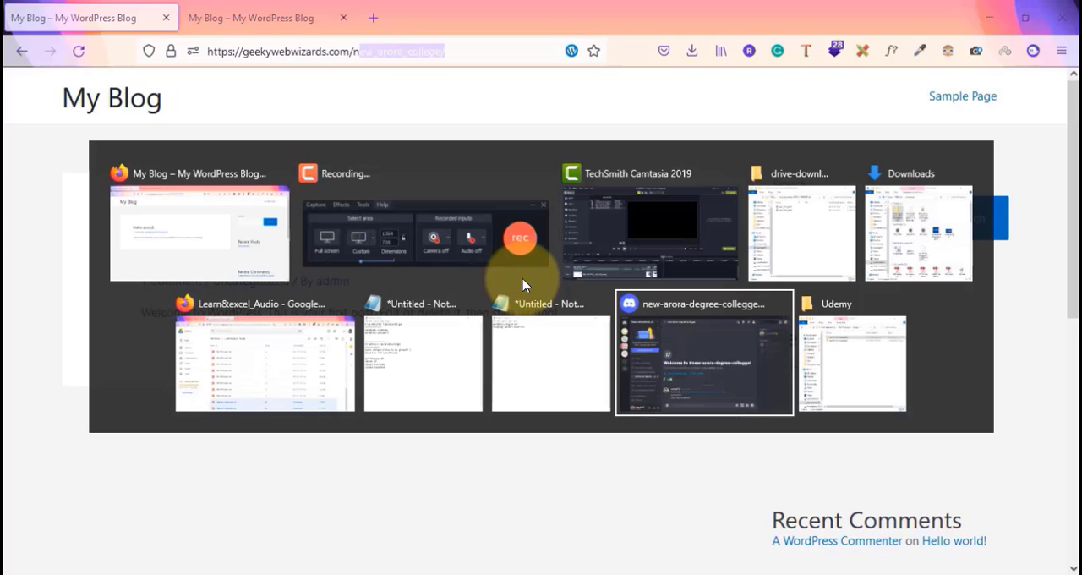
pyautogui.hotkey('alt', 'Left')
pyautogui.hotkey('alt', 'Left')
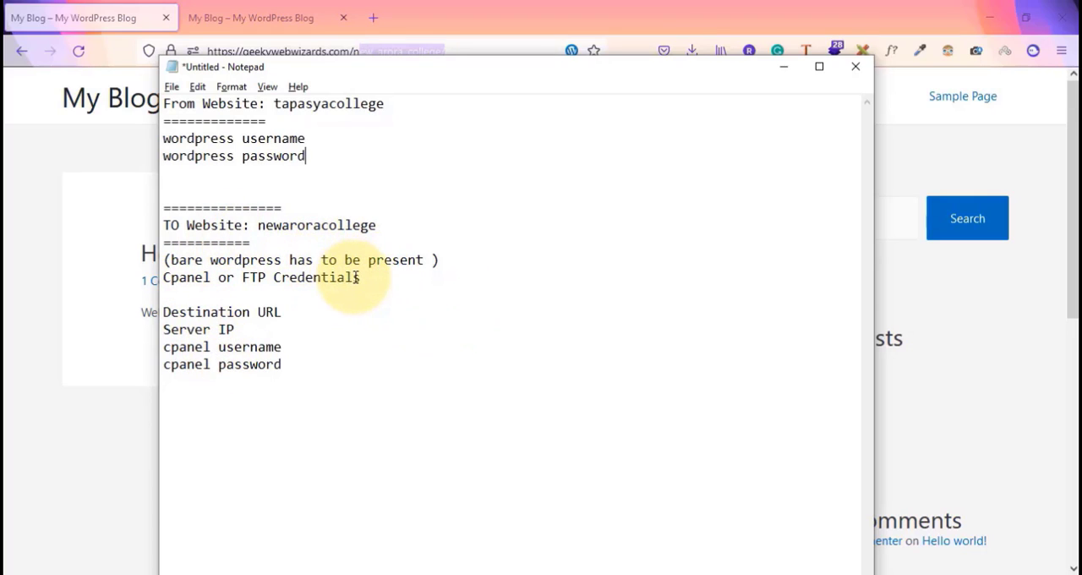
pyautogui.click(74, 221)
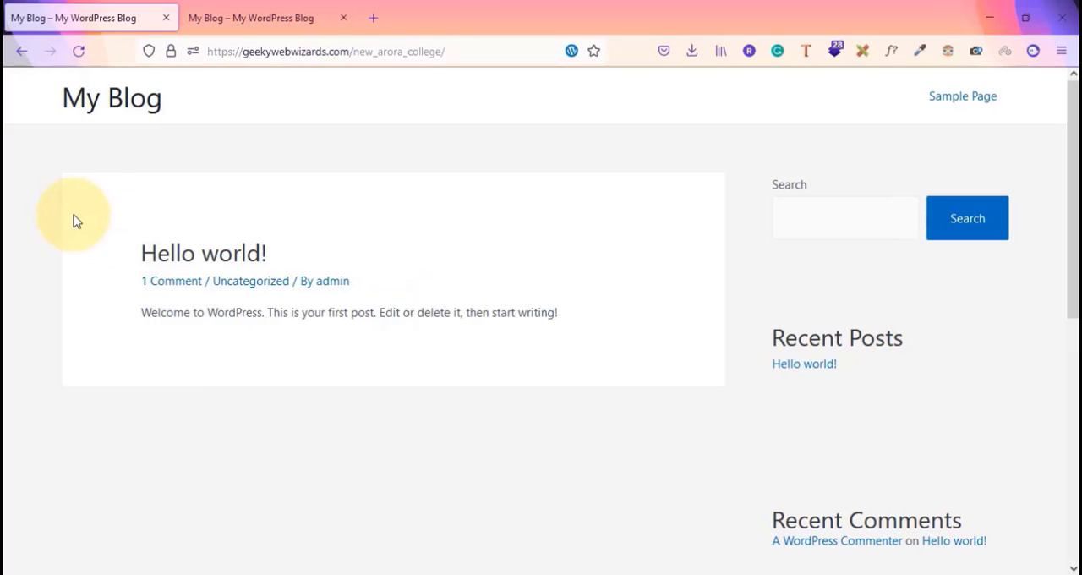